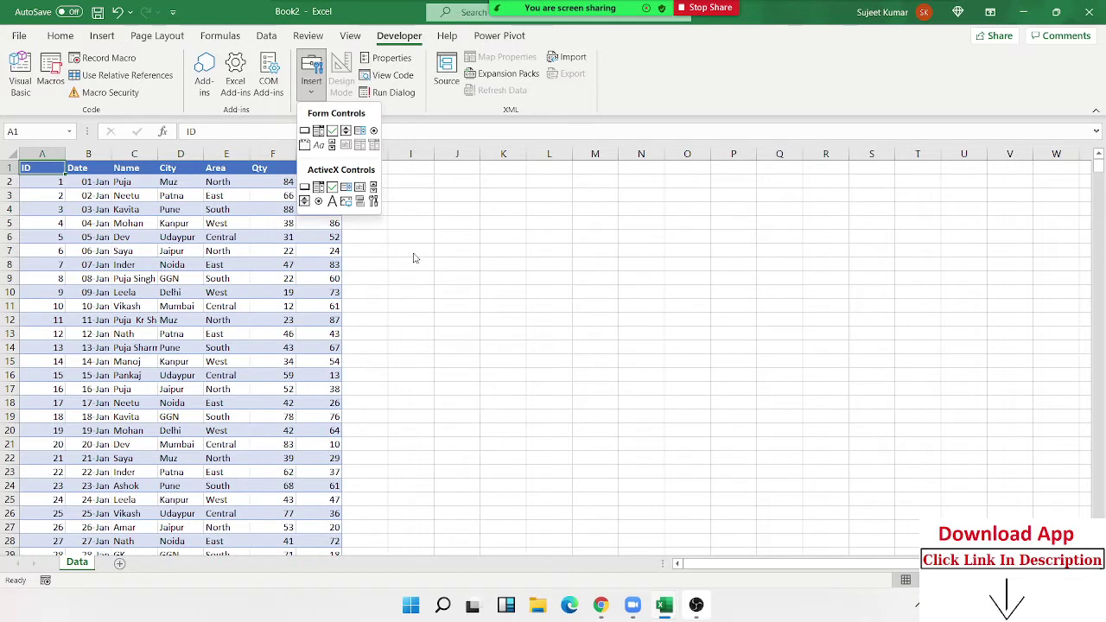
# Step: Add a new blank worksheet named Dashboard after the Data sheet
pyautogui.click(321, 252)
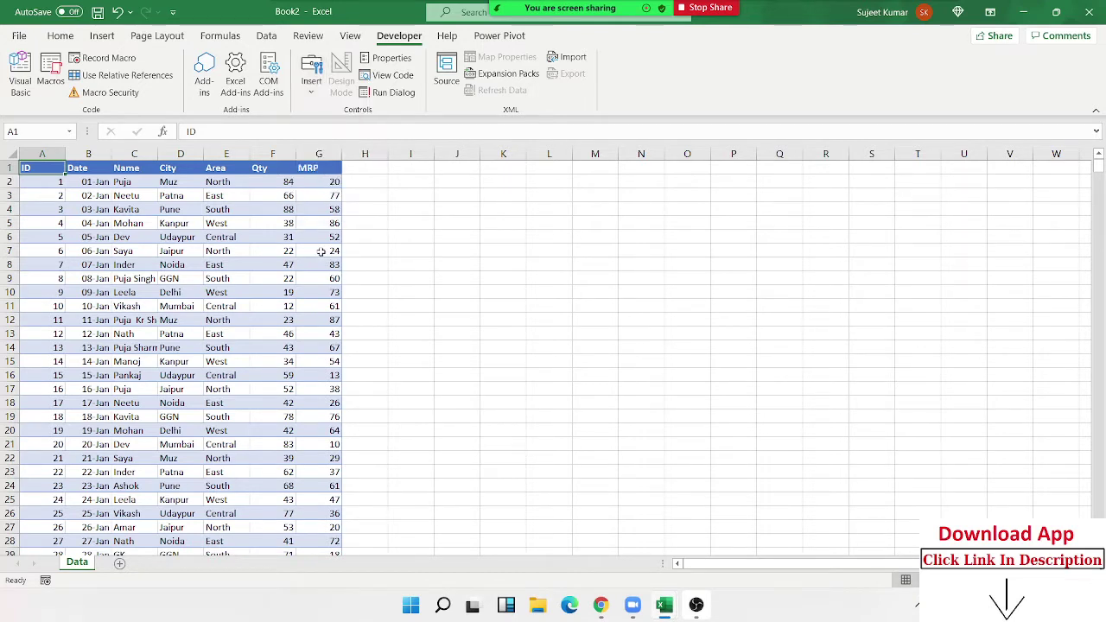
pyautogui.click(120, 563)
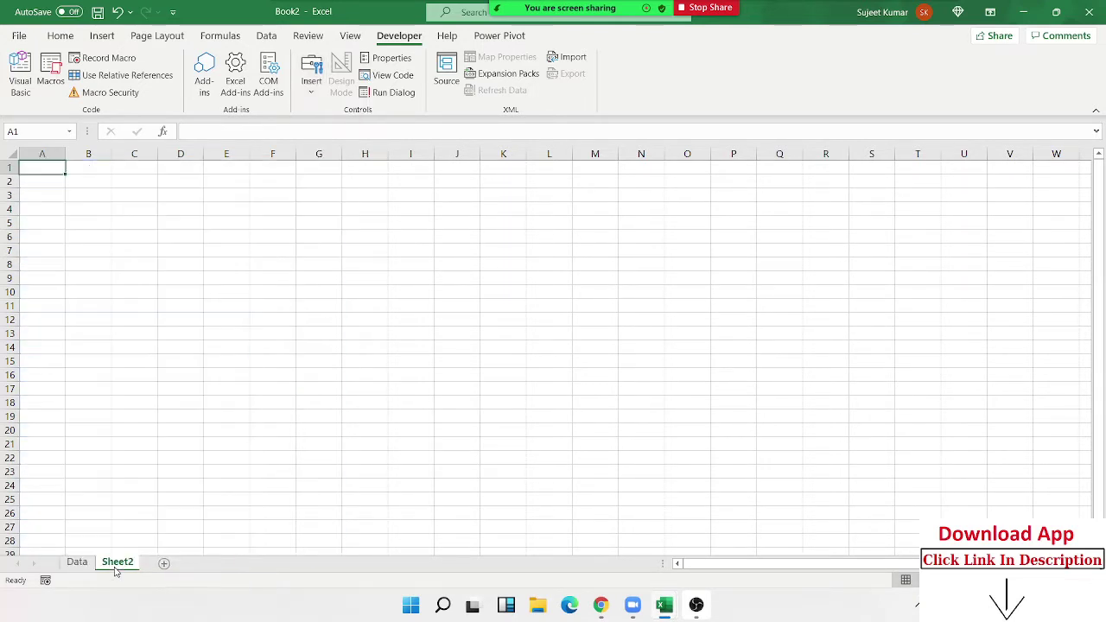
pyautogui.write('Das')
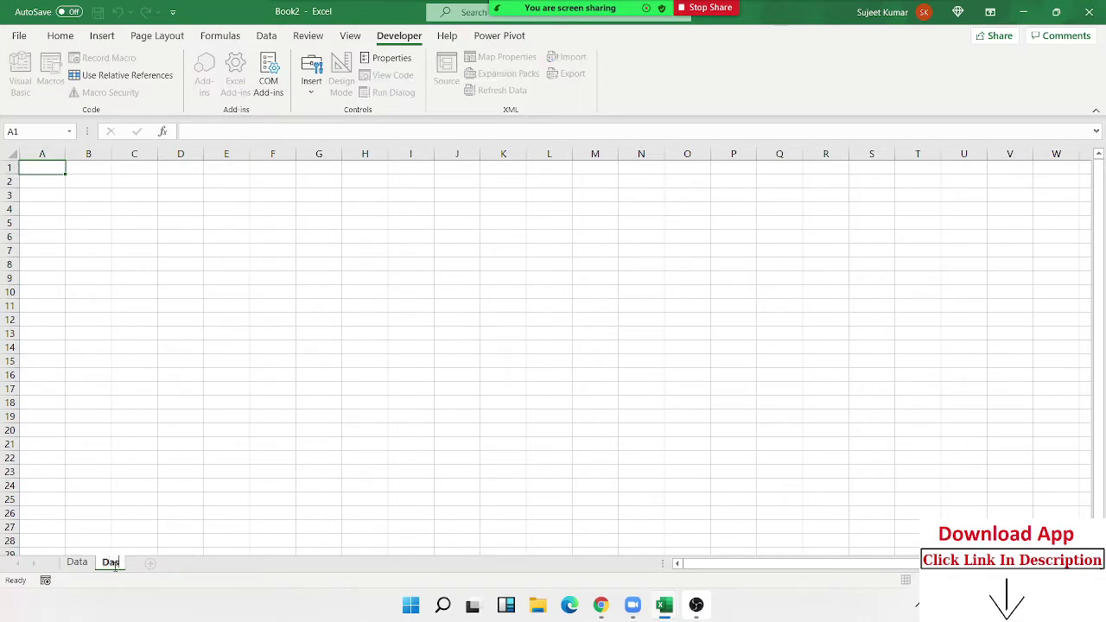
pyautogui.write('hboard')
pyautogui.click(125, 377)
pyautogui.moveTo(62, 164)
pyautogui.mouseDown()
pyautogui.moveTo(525, 167)
pyautogui.moveTo(538, 192)
pyautogui.mouseUp()
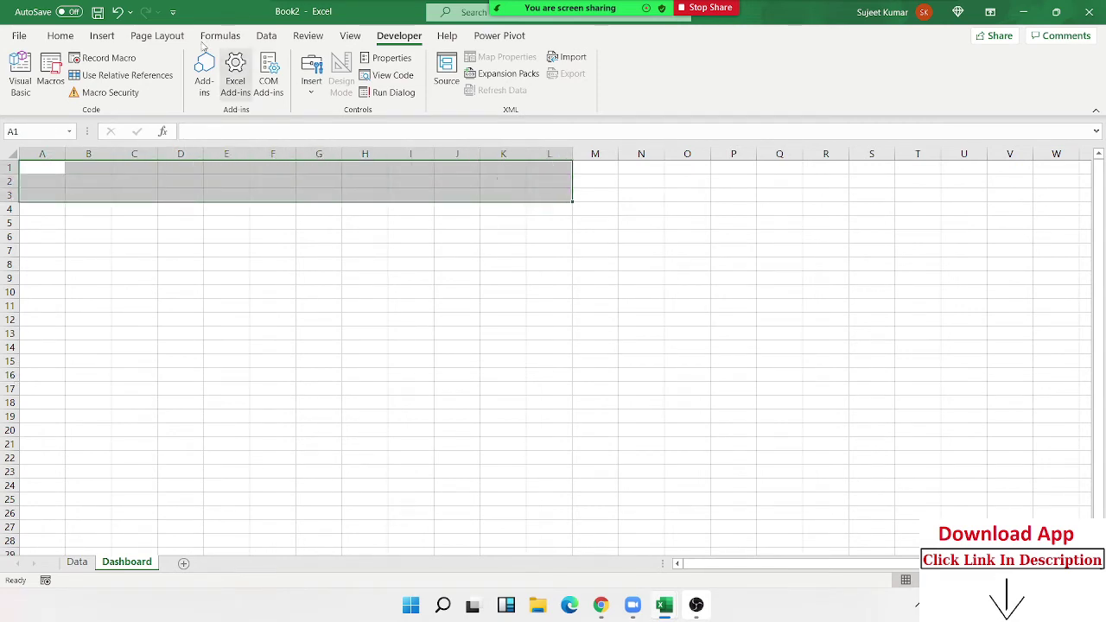
# Step: Fill the A1:L3 banner solid black and make its font colour white
pyautogui.click(57, 35)
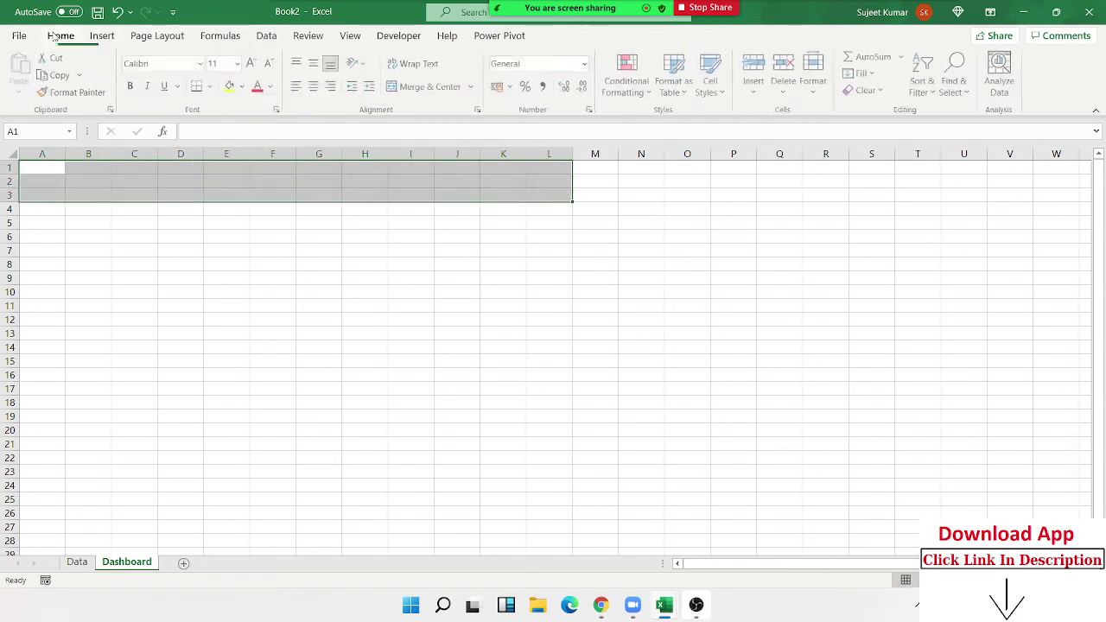
pyautogui.click(245, 87)
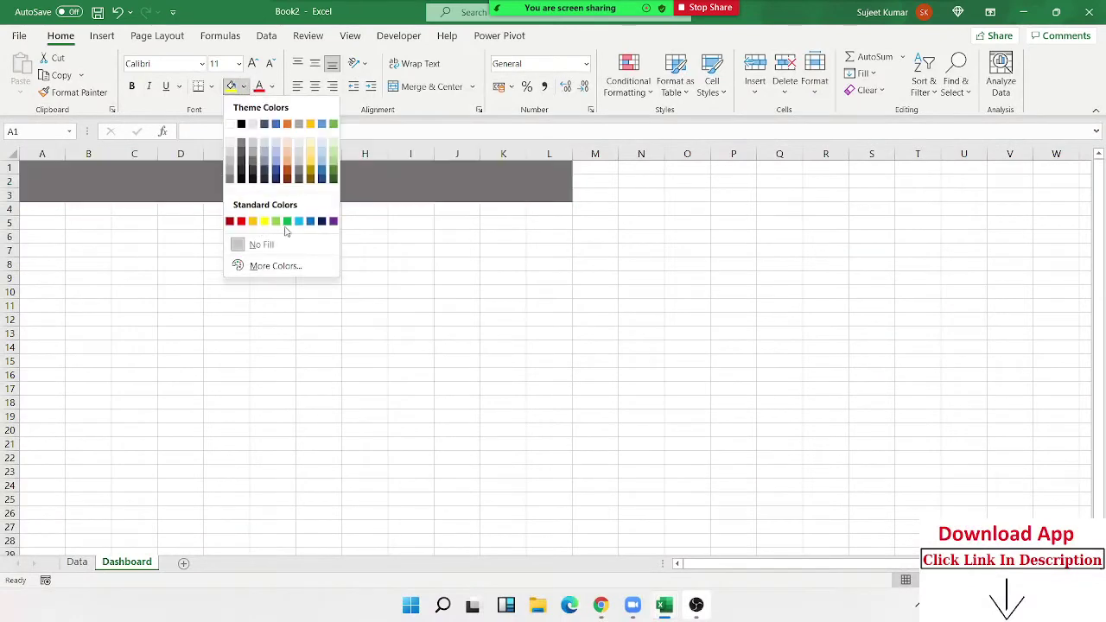
pyautogui.click(241, 124)
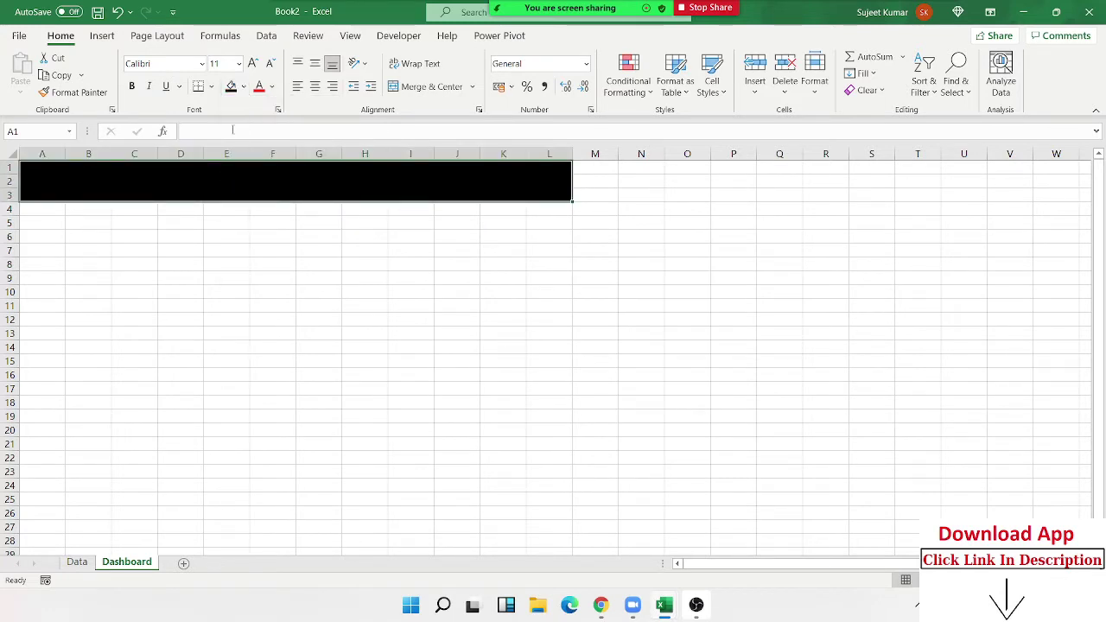
pyautogui.click(273, 87)
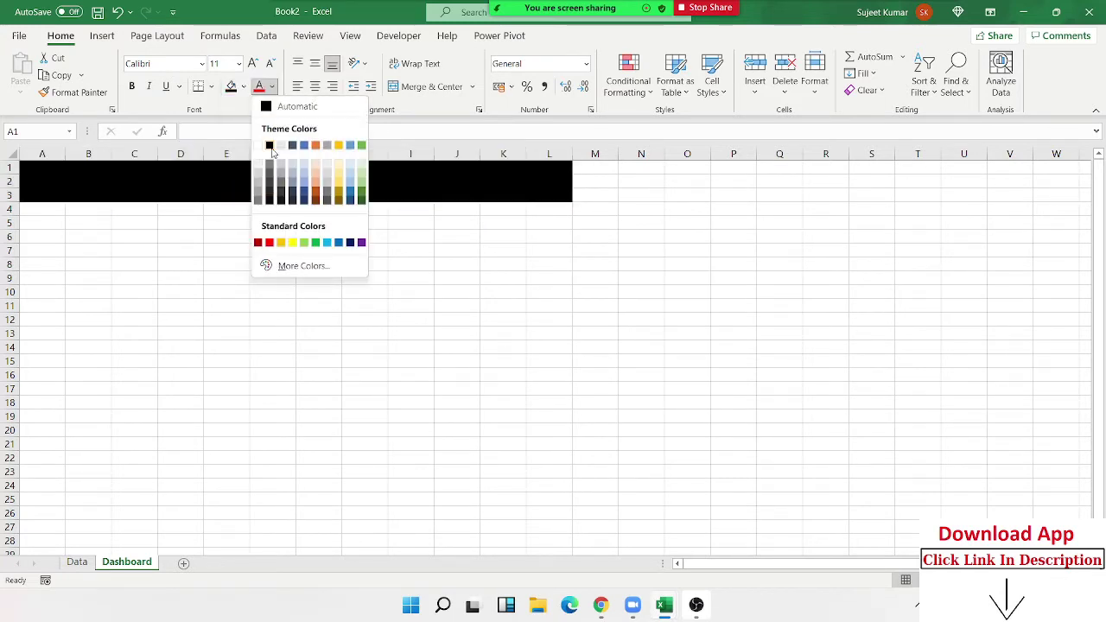
pyautogui.click(257, 146)
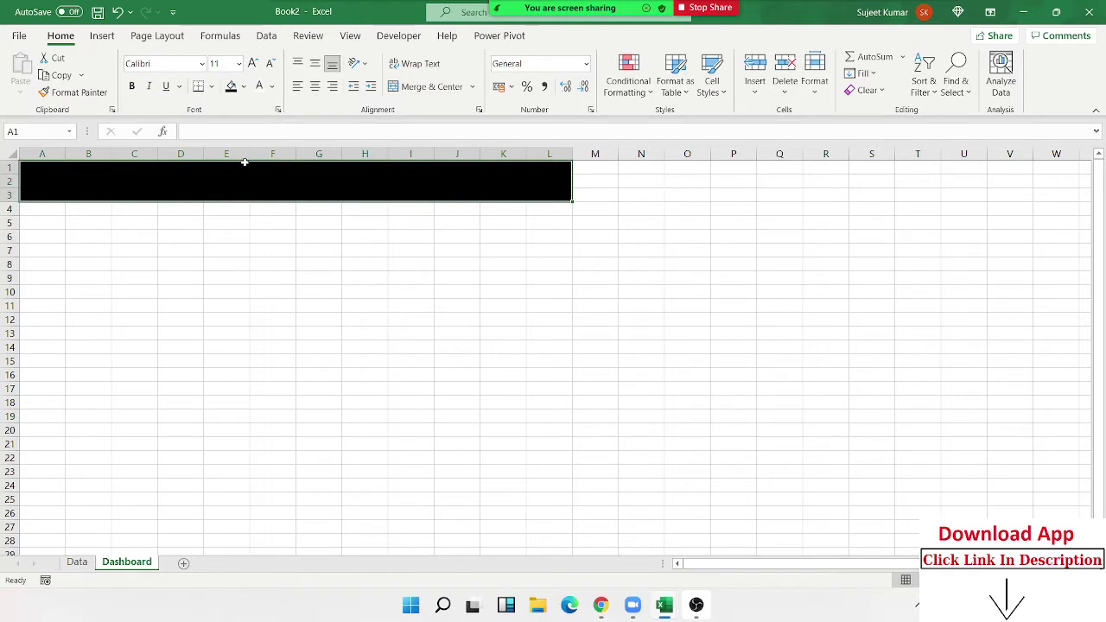
# Step: Enter the title 'Sales Dashboad - 2021' in A1 and enlarge its font
pyautogui.write('SA')
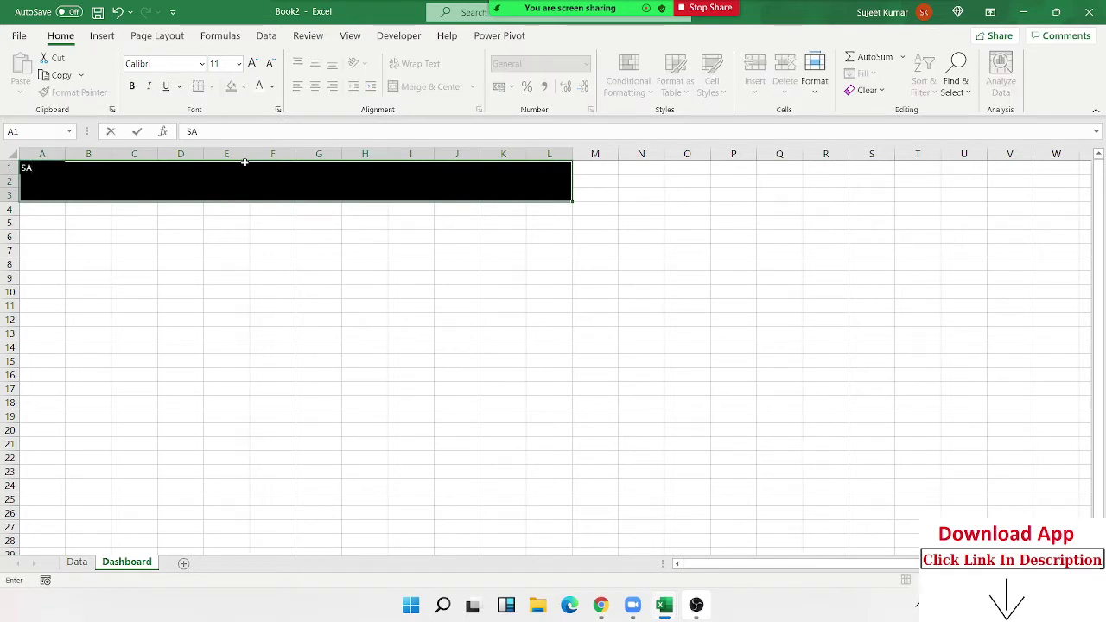
pyautogui.press('BackSpace')
pyautogui.write('ales Da')
pyautogui.write('shbo')
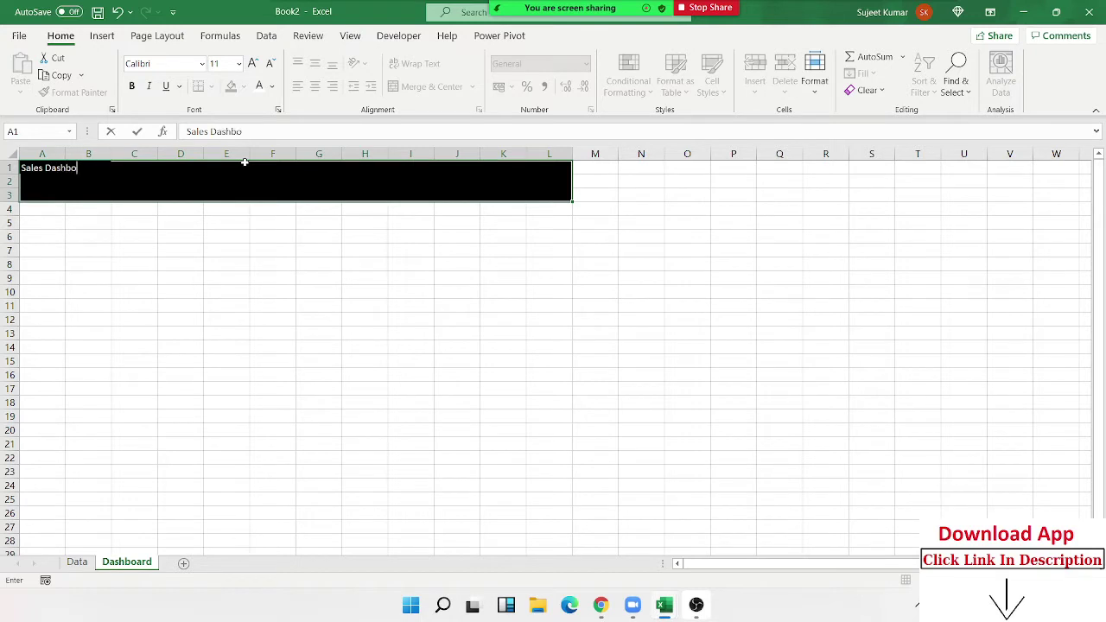
pyautogui.write('ad - ')
pyautogui.write('2021')
pyautogui.press('Return')
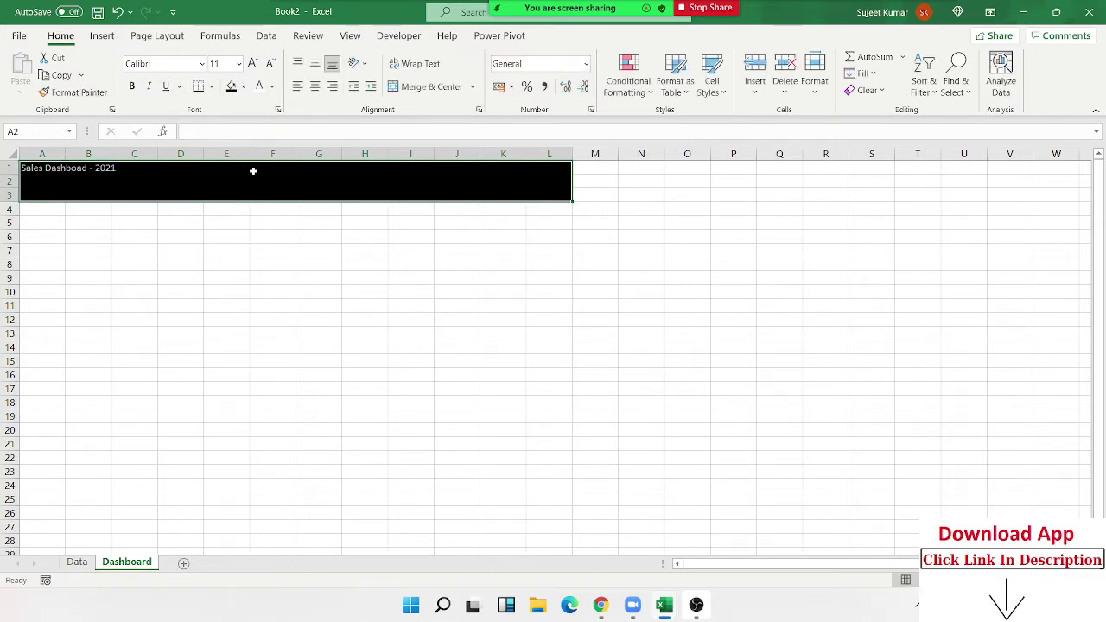
pyautogui.click(252, 64)
pyautogui.click(252, 64)
pyautogui.click(252, 64)
pyautogui.click(253, 64)
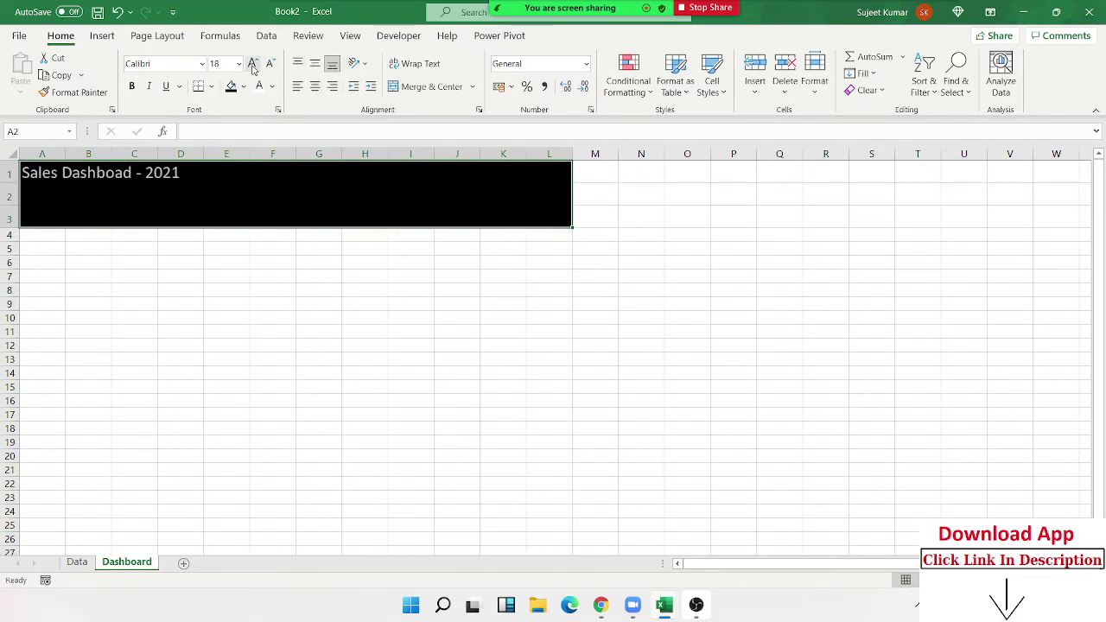
# Step: Merge and centre A1:L3, middle-align the title, size it to 48 and underline it
pyautogui.click(232, 171)
pyautogui.moveTo(90, 173); pyautogui.dragTo(471, 201)
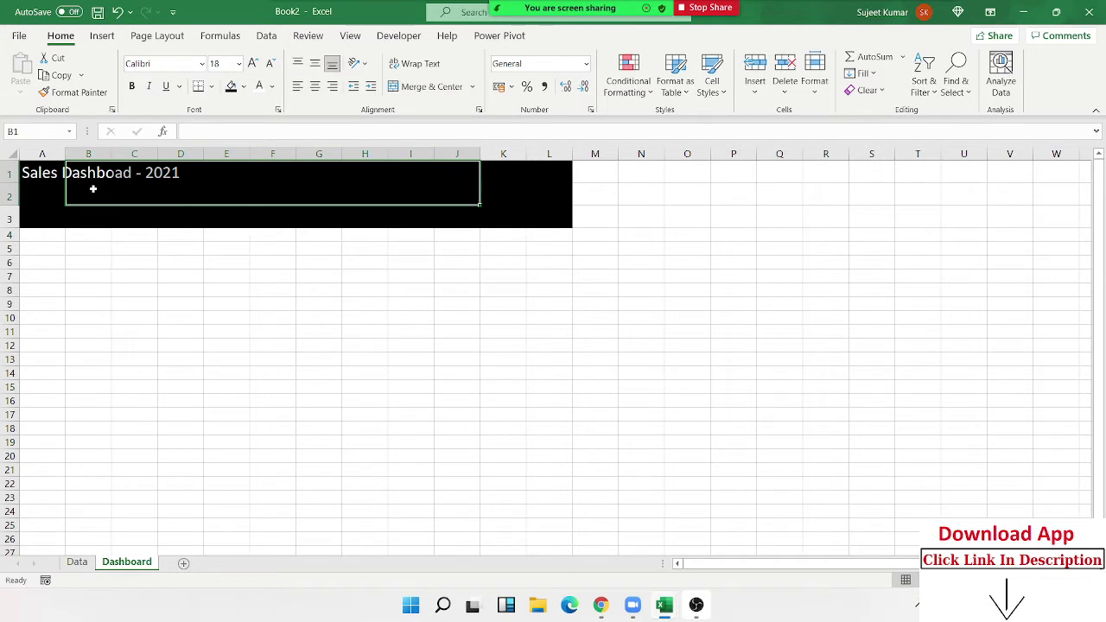
pyautogui.moveTo(41, 174); pyautogui.dragTo(541, 217)
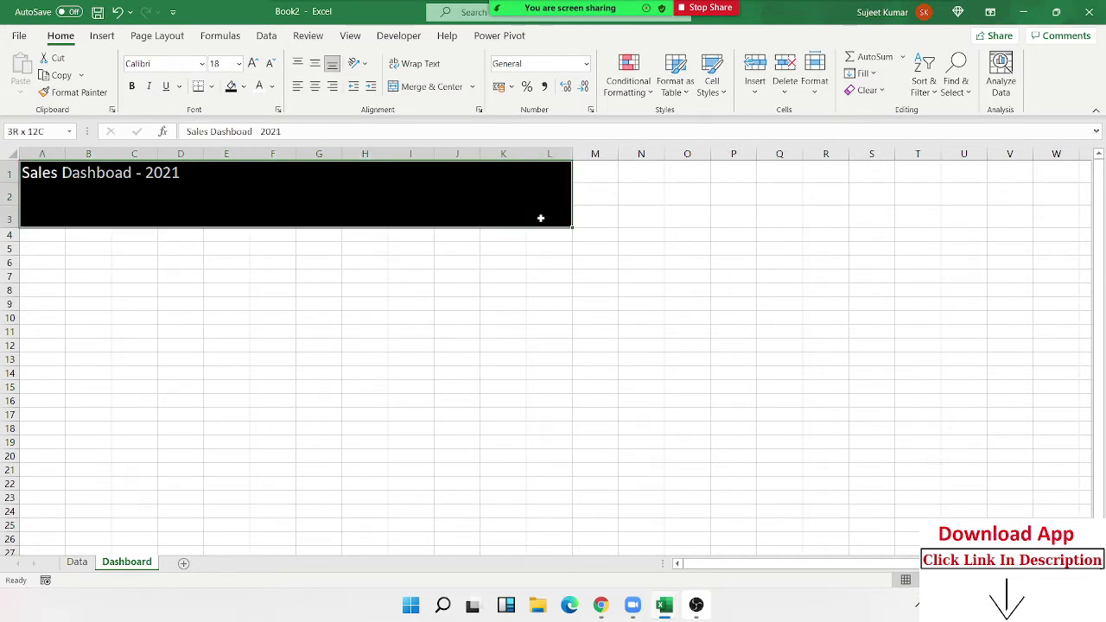
pyautogui.click(446, 92)
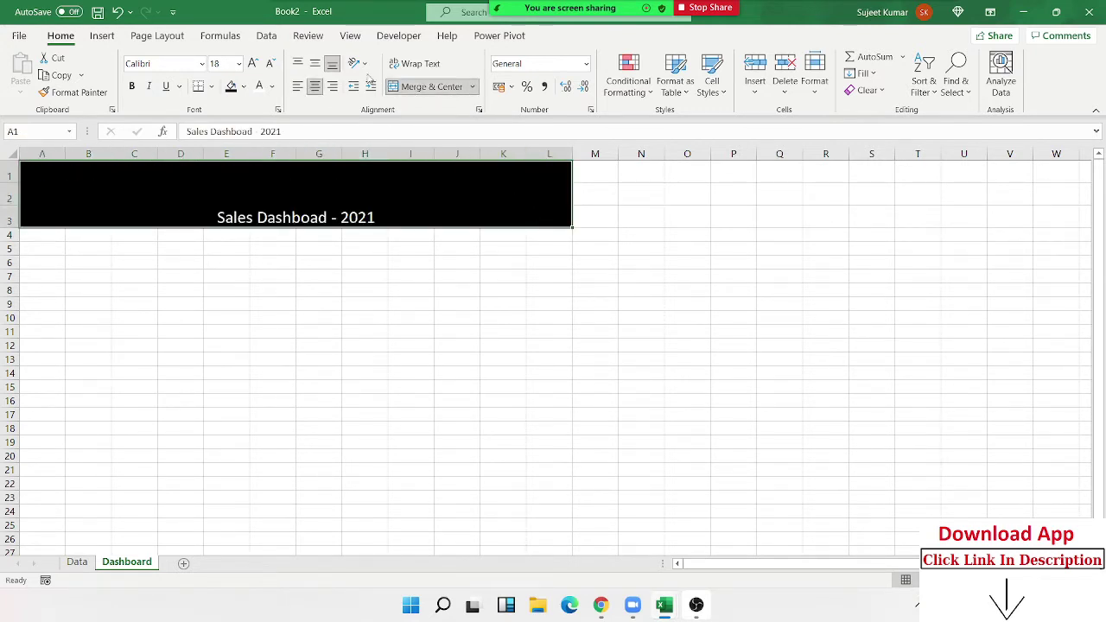
pyautogui.click(316, 68)
pyautogui.doubleClick(253, 66)
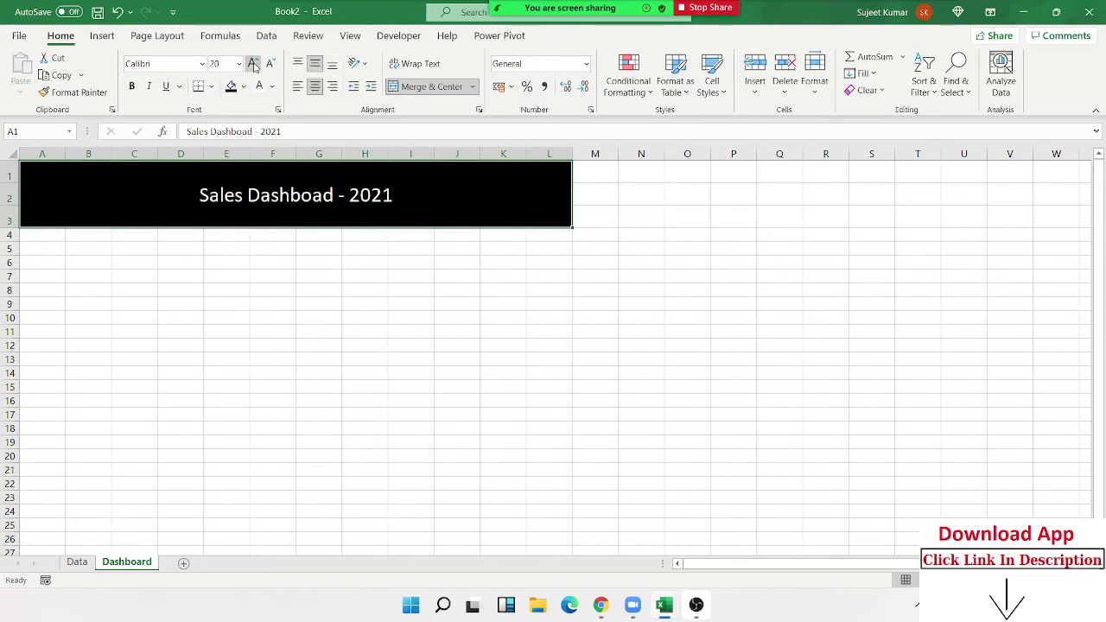
pyautogui.tripleClick(253, 65)
pyautogui.doubleClick(253, 66)
pyautogui.click(253, 65)
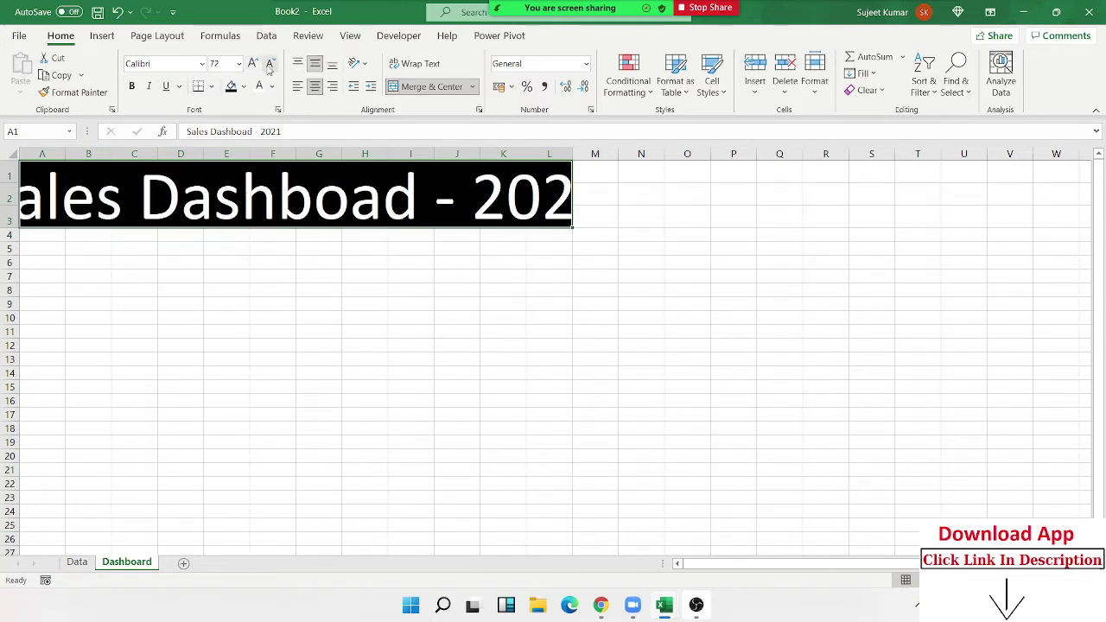
pyautogui.click(270, 66)
pyautogui.hotkey('ctrl', 'u')
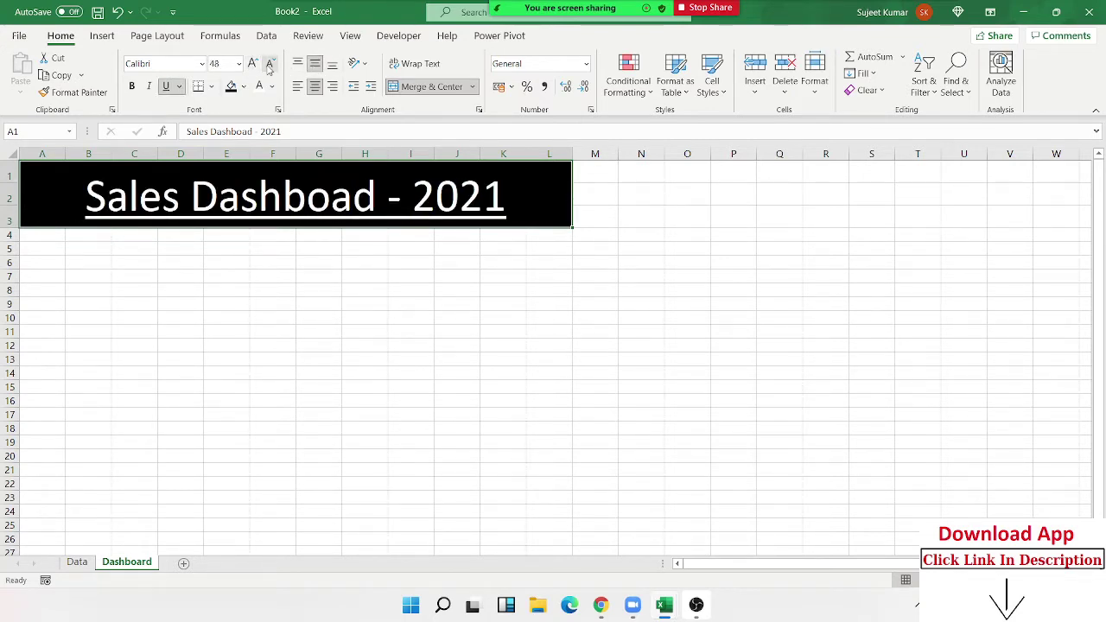
pyautogui.click(292, 307)
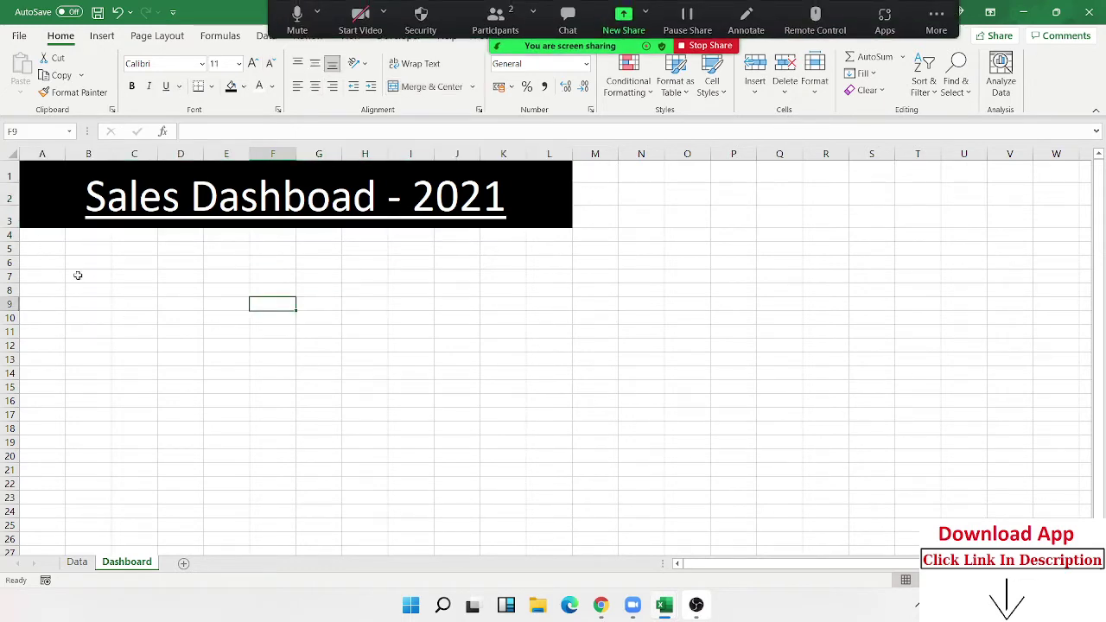
# Step: Shorten row 1 to a height of 14.40, restoring the title after an accidental clear
pyautogui.click(12, 176)
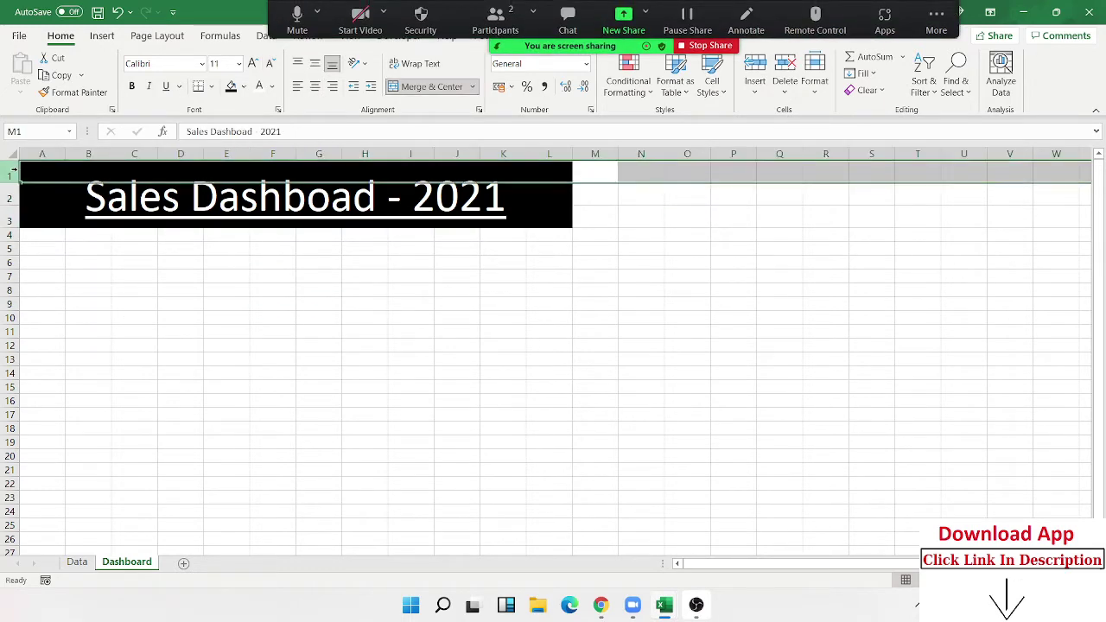
pyautogui.press('Delete')
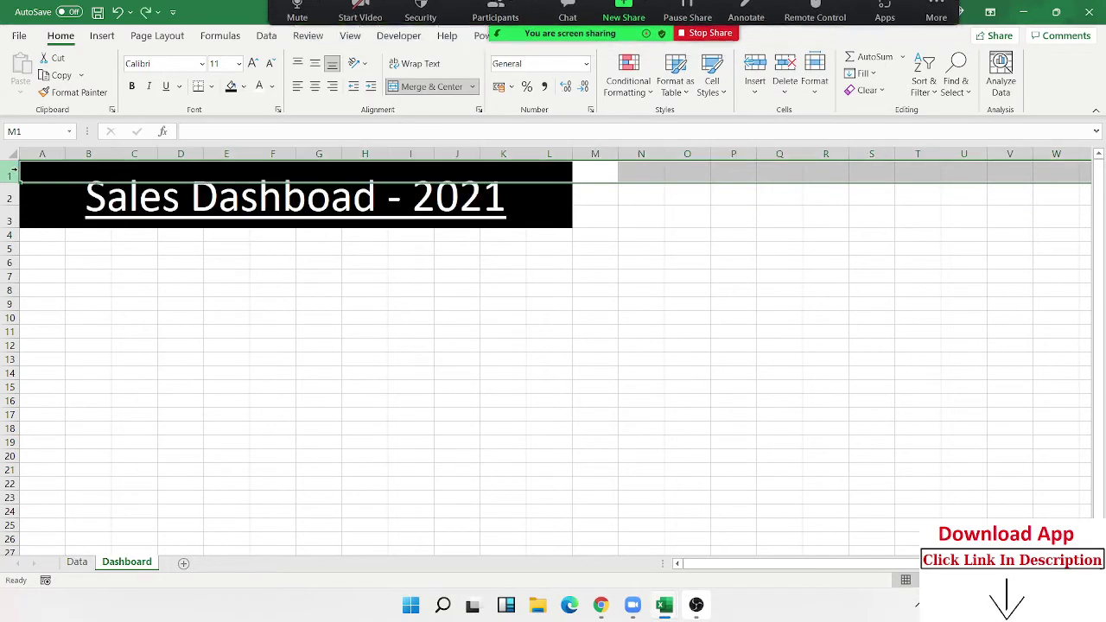
pyautogui.click(179, 277)
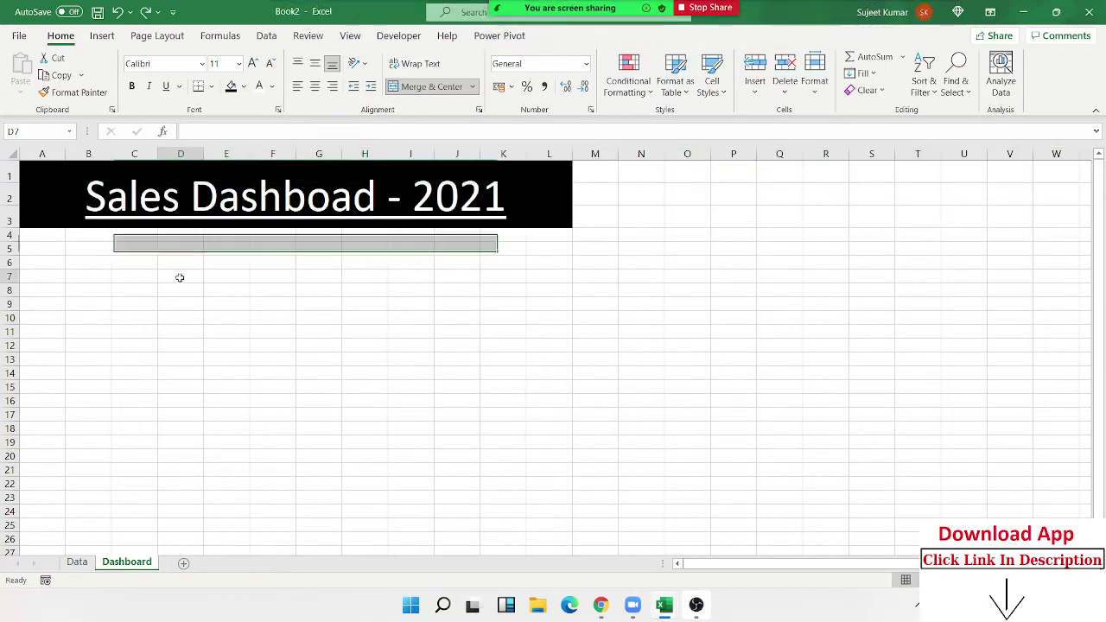
pyautogui.moveTo(12, 177); pyautogui.dragTo(15, 172)
pyautogui.click(30, 171)
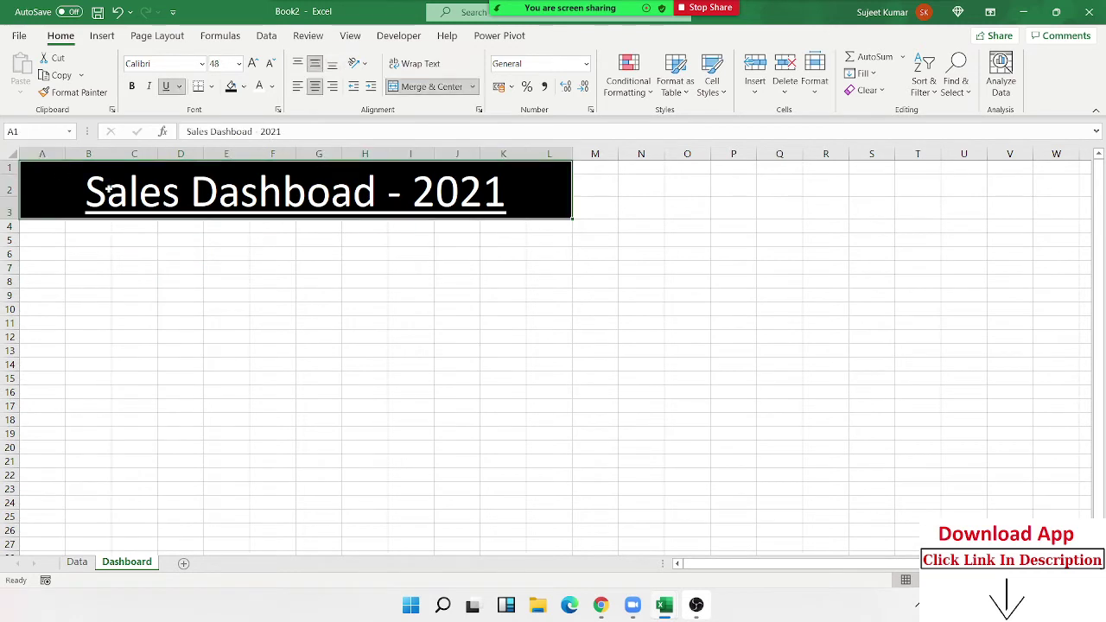
pyautogui.click(77, 253)
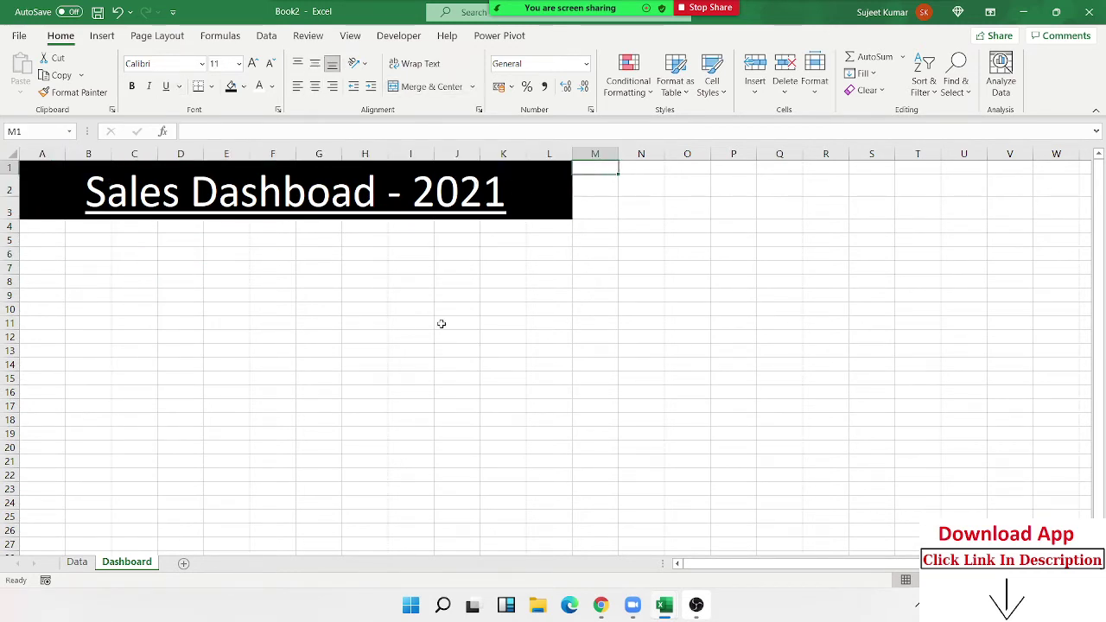
pyautogui.click(42, 250)
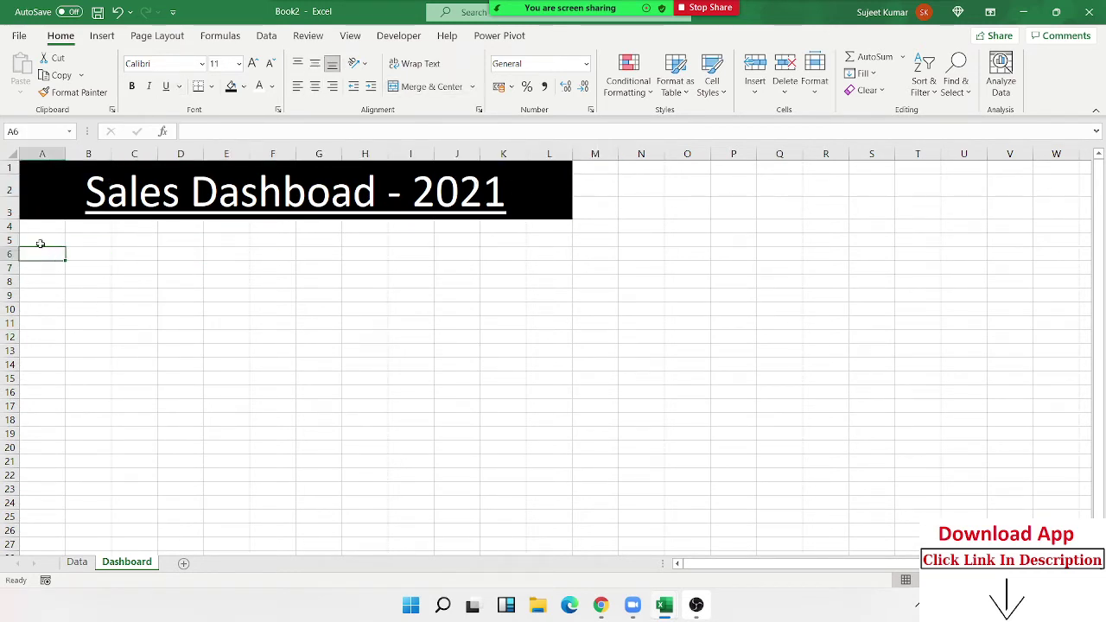
pyautogui.click(48, 240)
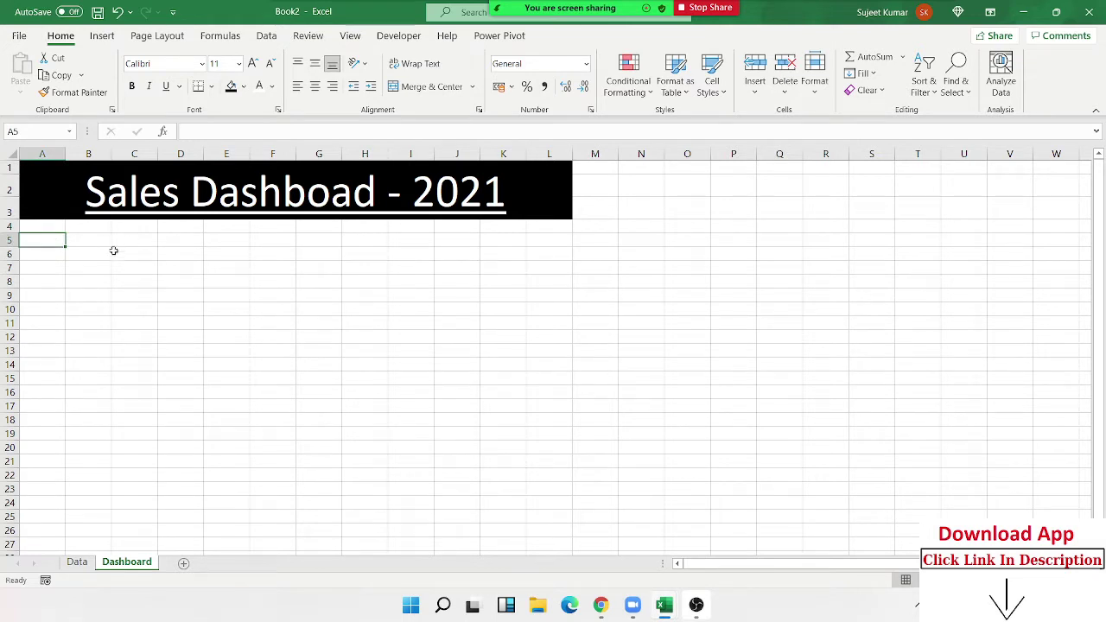
# Step: Label A5 'Date' and enter the formula =today() in B5
pyautogui.write('Date')
pyautogui.press('Tab')
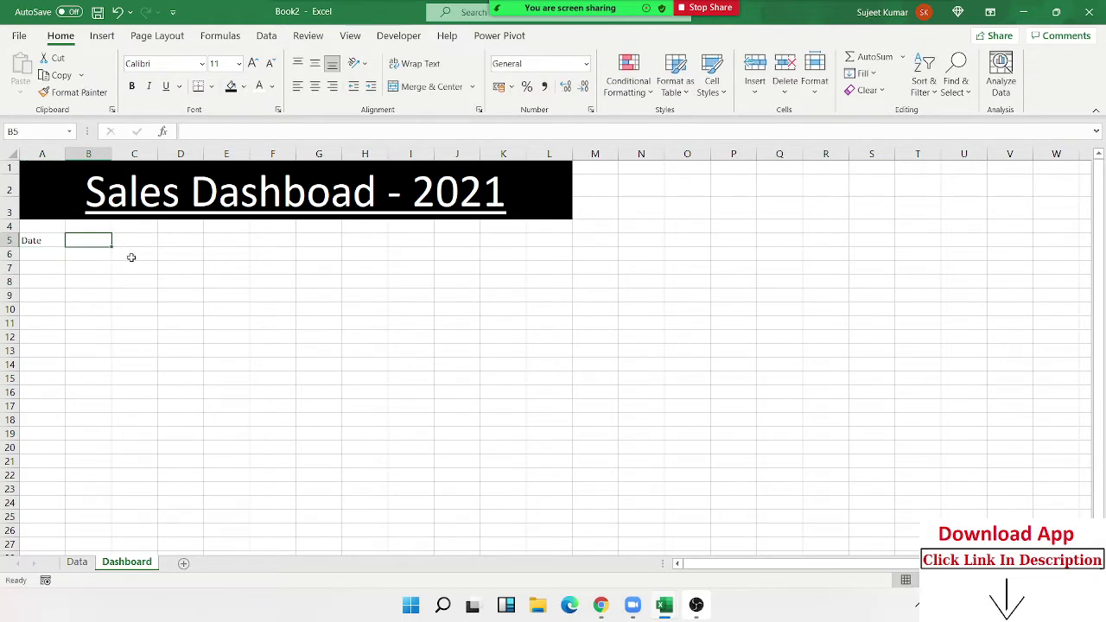
pyautogui.write('=today')
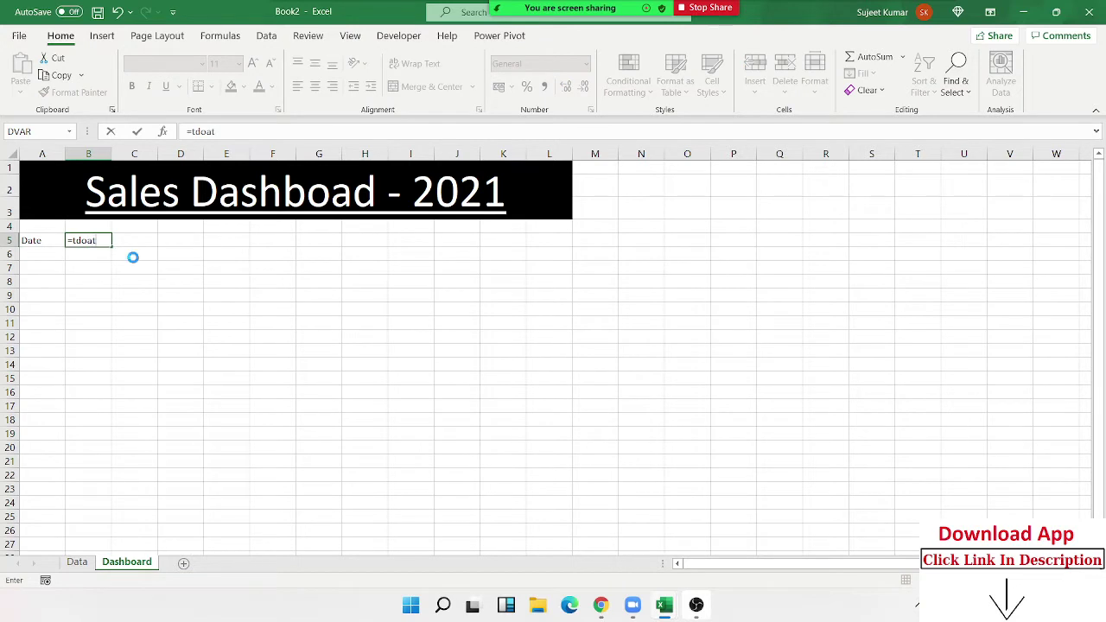
pyautogui.press('Return')
pyautogui.press('Right')
pyautogui.press('Up')
pyautogui.press('F2')
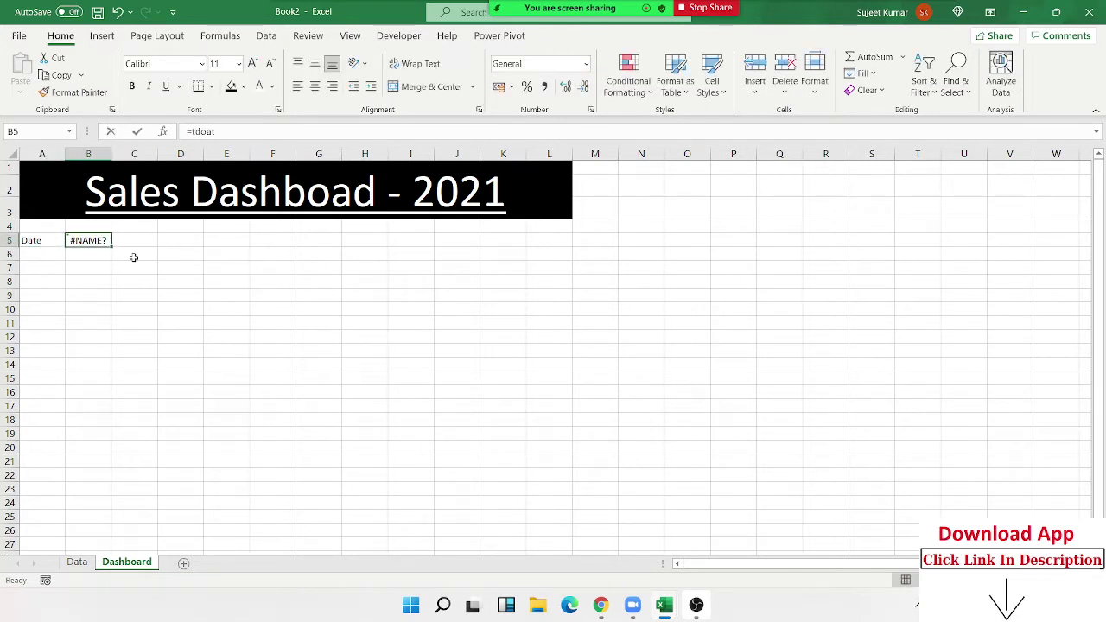
pyautogui.write('()')
pyautogui.press('Return')
# Step: Format the B5 date as dd-mmm-yy (11-Sep-21) and select the Date row A5:B5
pyautogui.press('Up')
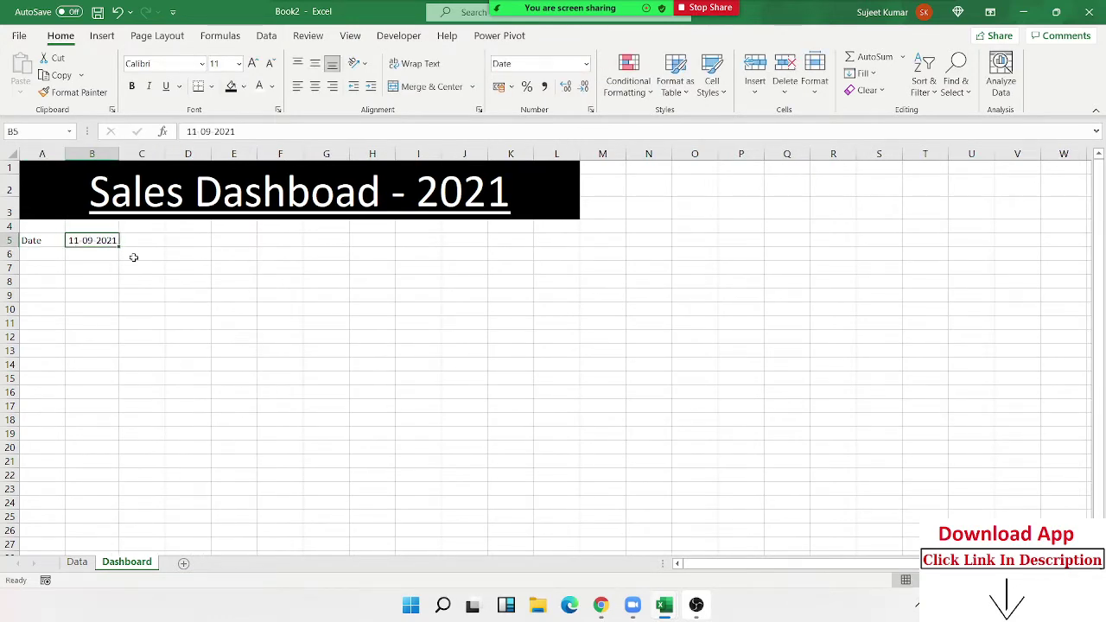
pyautogui.hotkey('ctrl', 'shift', '3')
pyautogui.press('Left')
pyautogui.hotkey('shift', 'Right')
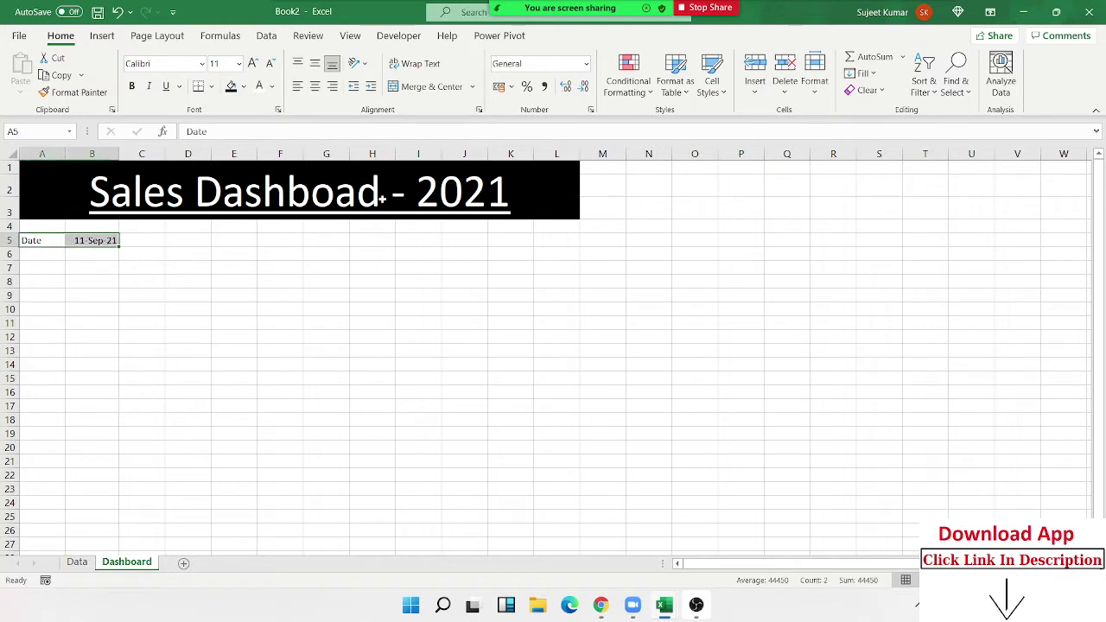
pyautogui.click(228, 241)
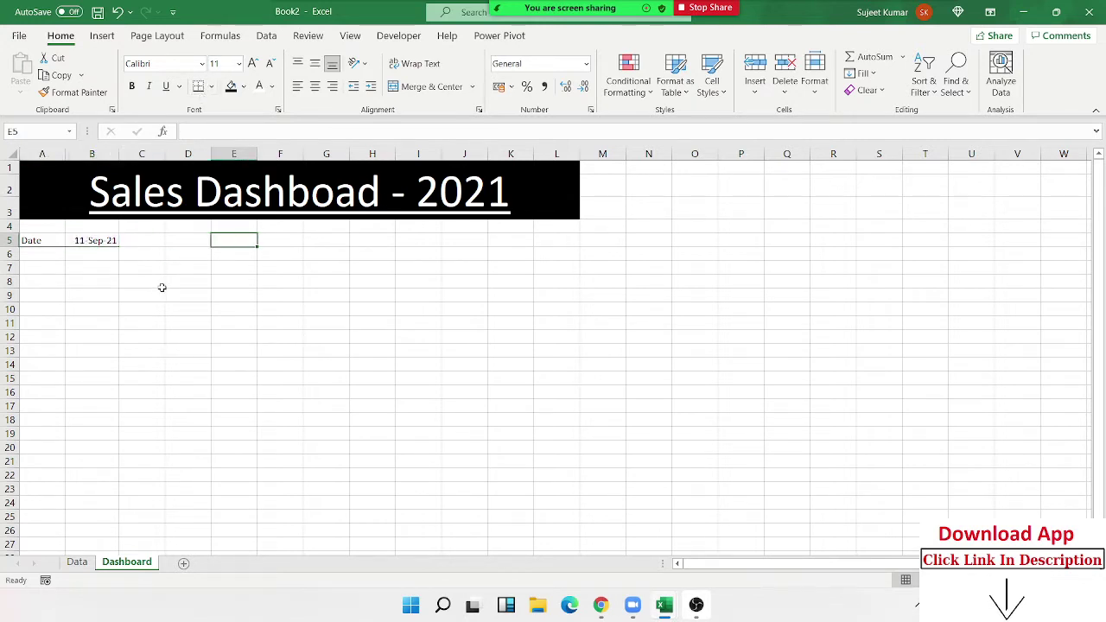
pyautogui.click(606, 245)
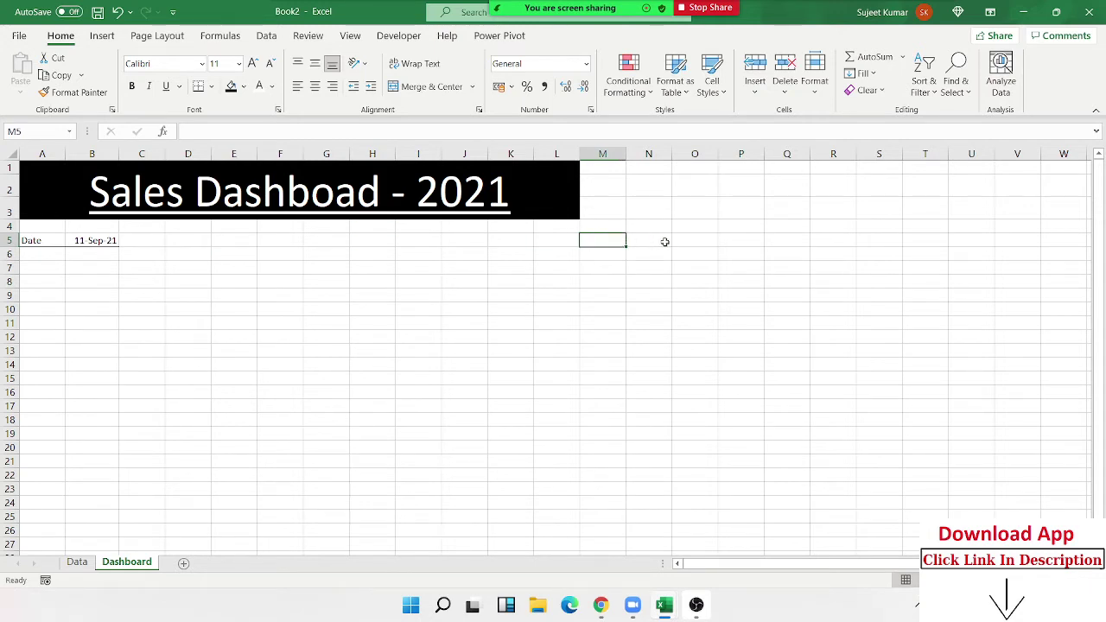
pyautogui.moveTo(664, 241); pyautogui.dragTo(655, 242)
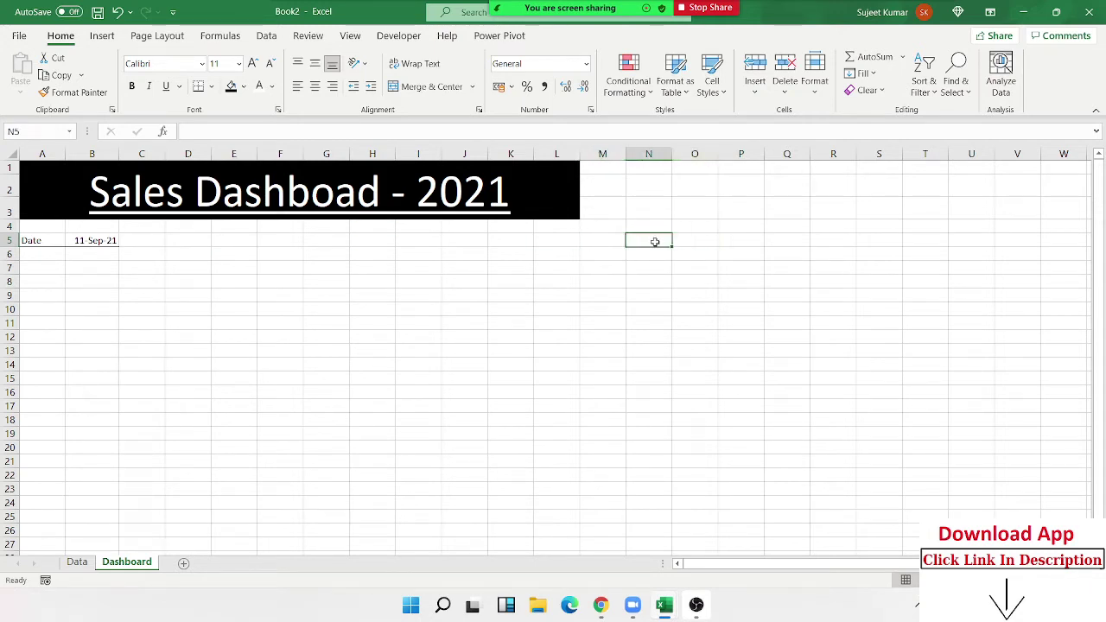
# Step: Type the label Location in N5 and give N5:P5 a bottom border
pyautogui.write('Location')
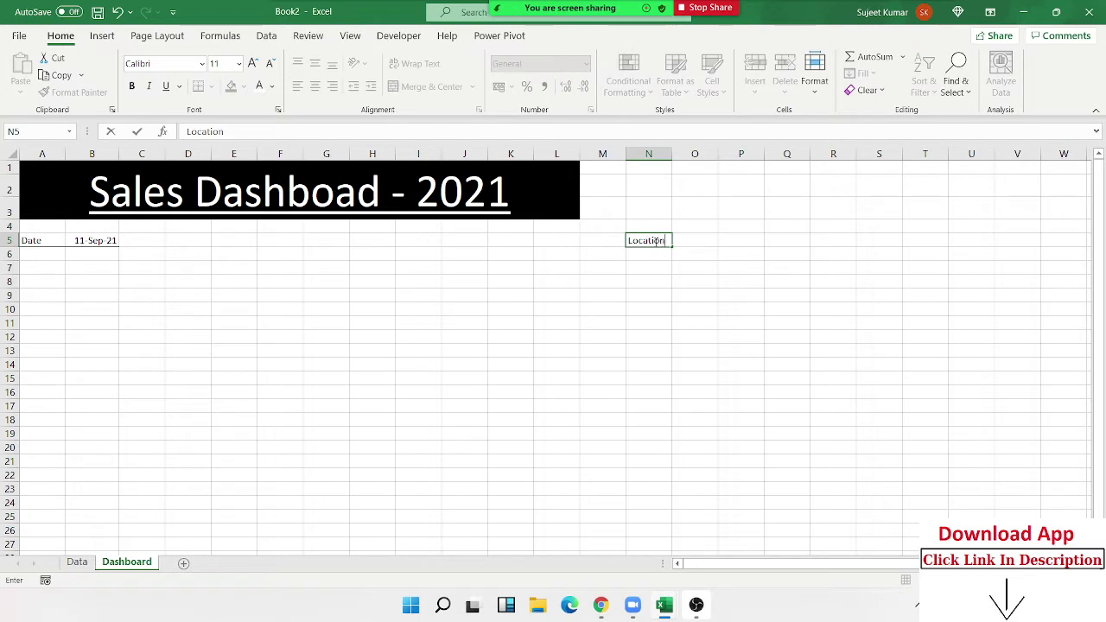
pyautogui.press('Return')
pyautogui.moveTo(655, 242); pyautogui.dragTo(728, 241)
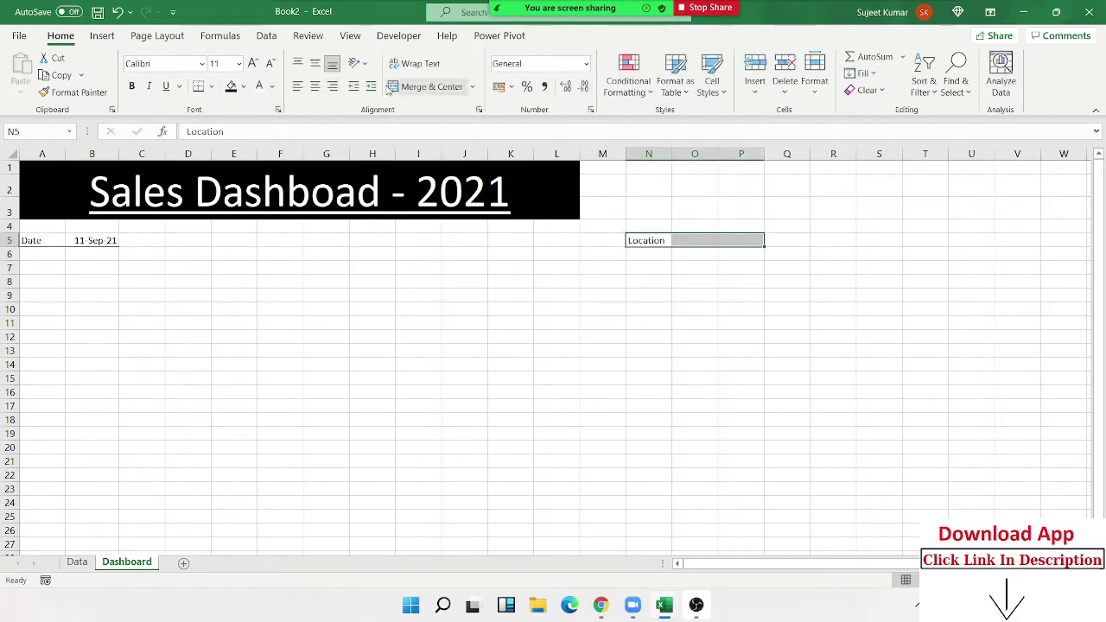
pyautogui.moveTo(558, 335); pyautogui.dragTo(605, 337)
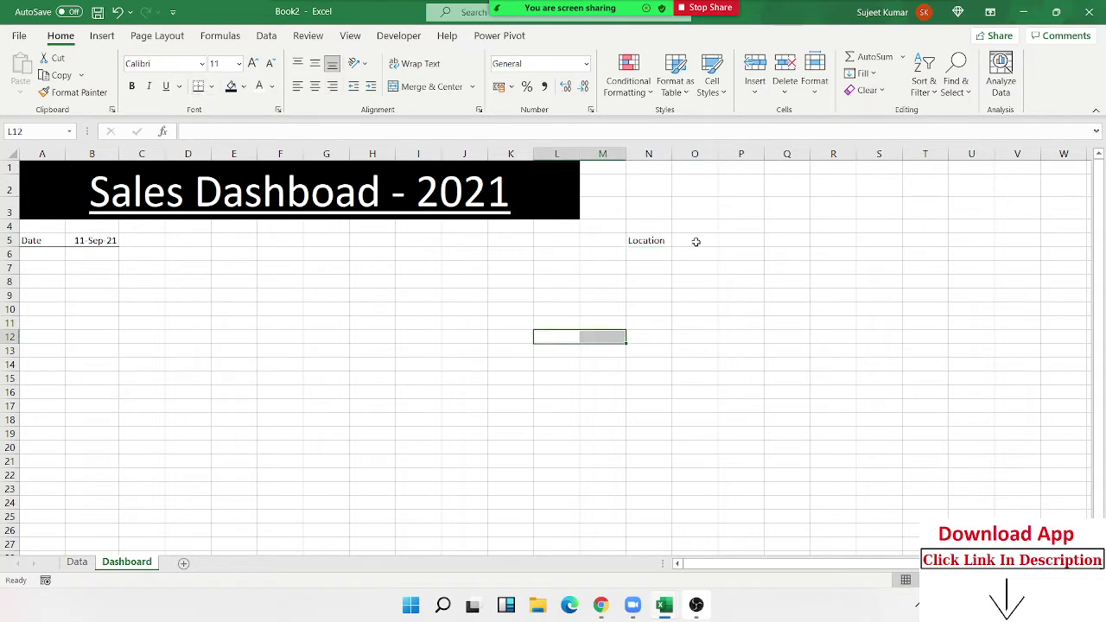
pyautogui.moveTo(665, 241); pyautogui.dragTo(731, 241)
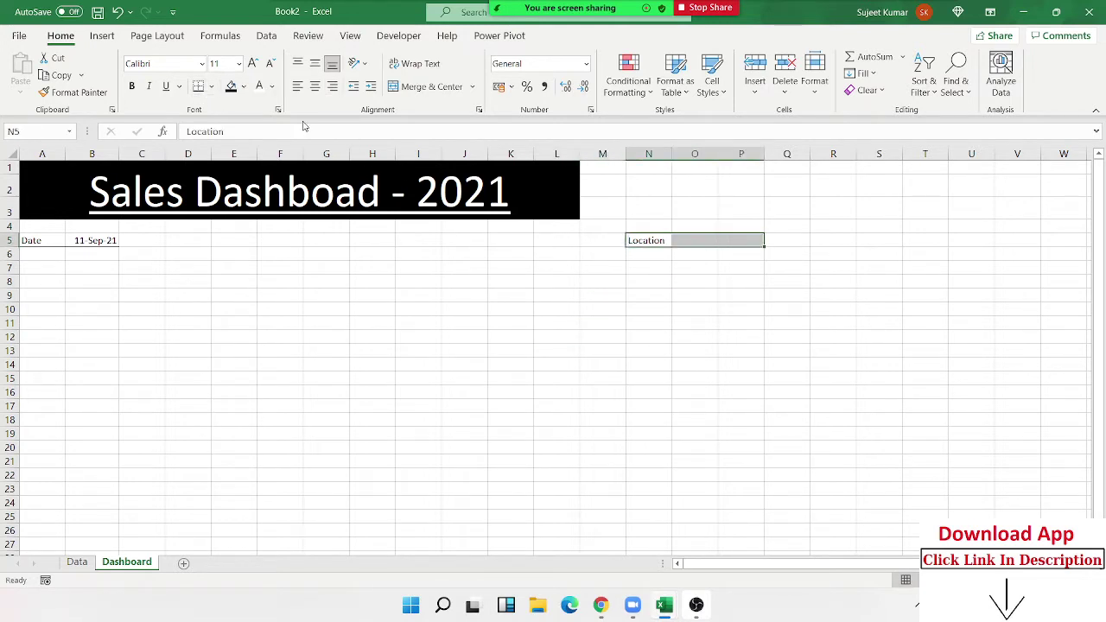
pyautogui.click(575, 363)
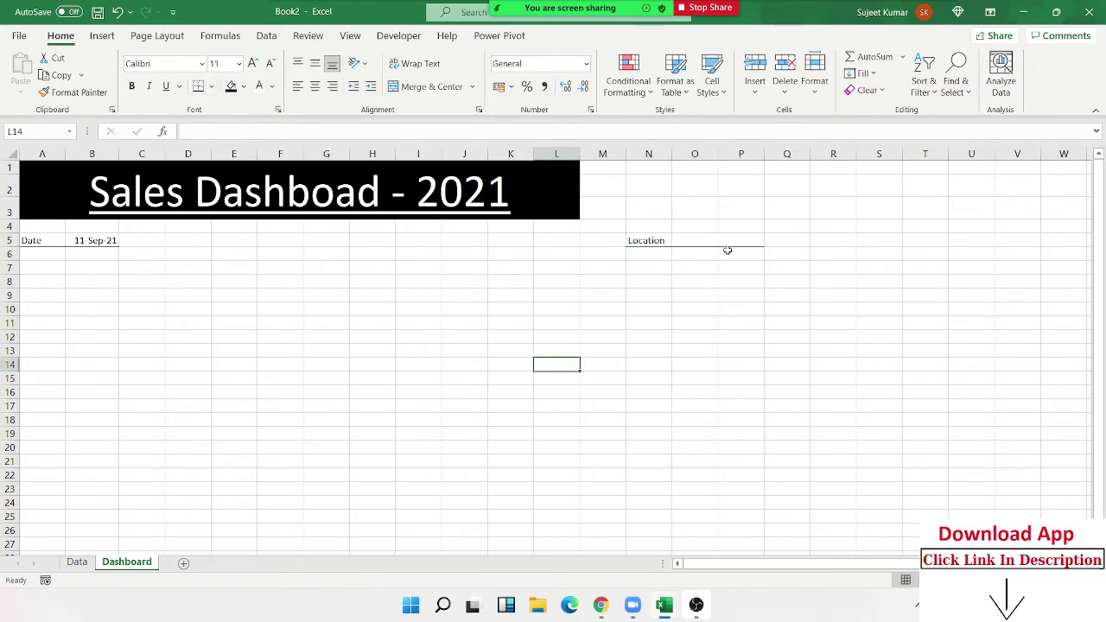
# Step: Merge and centre O5:P5 and enter New Delhi in it
pyautogui.moveTo(691, 240); pyautogui.dragTo(730, 240)
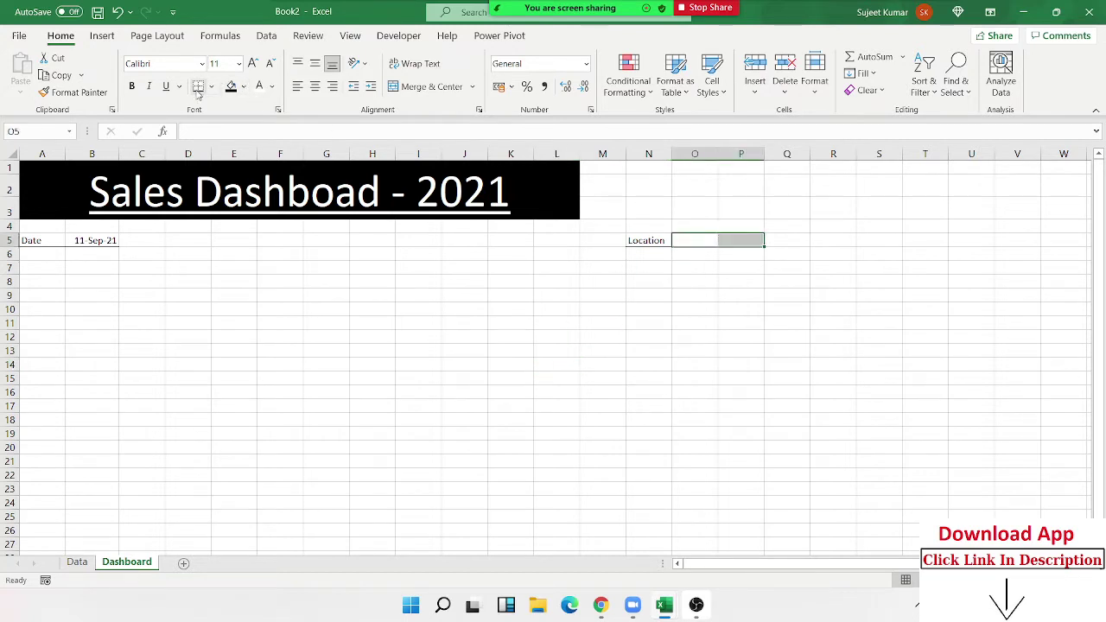
pyautogui.click(428, 86)
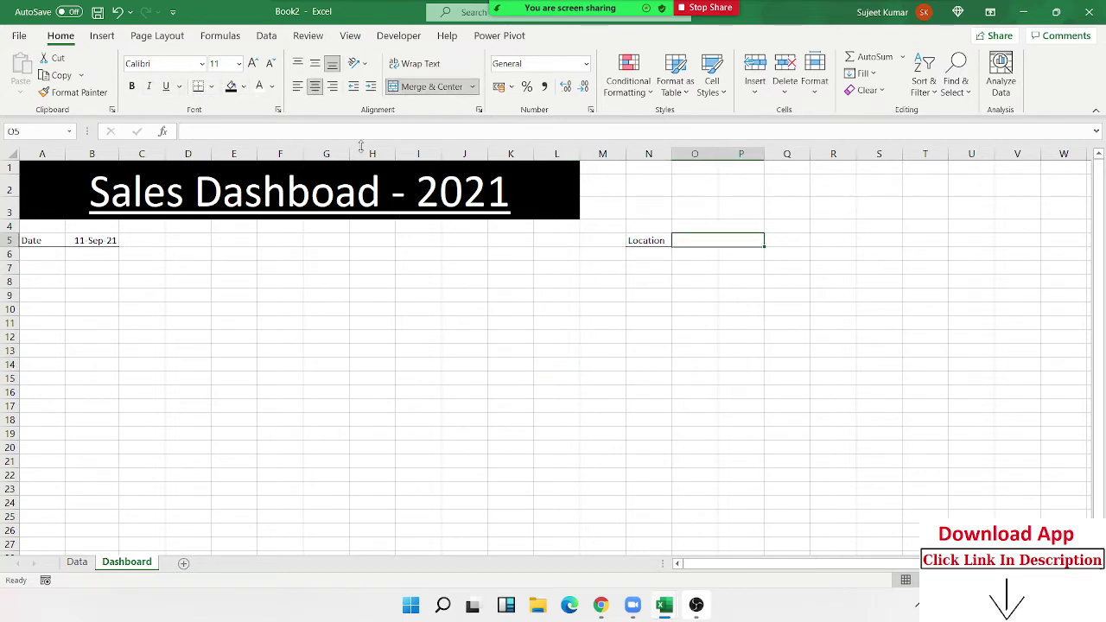
pyautogui.write('New')
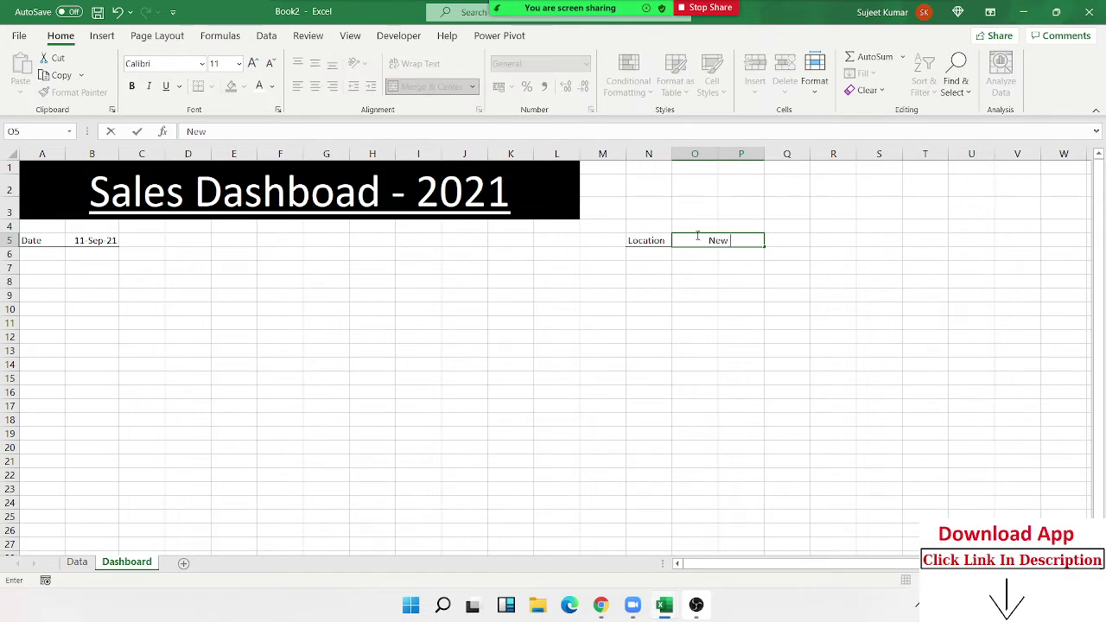
pyautogui.write(' Delhi\\')
pyautogui.press('BackSpace')
pyautogui.press('Return')
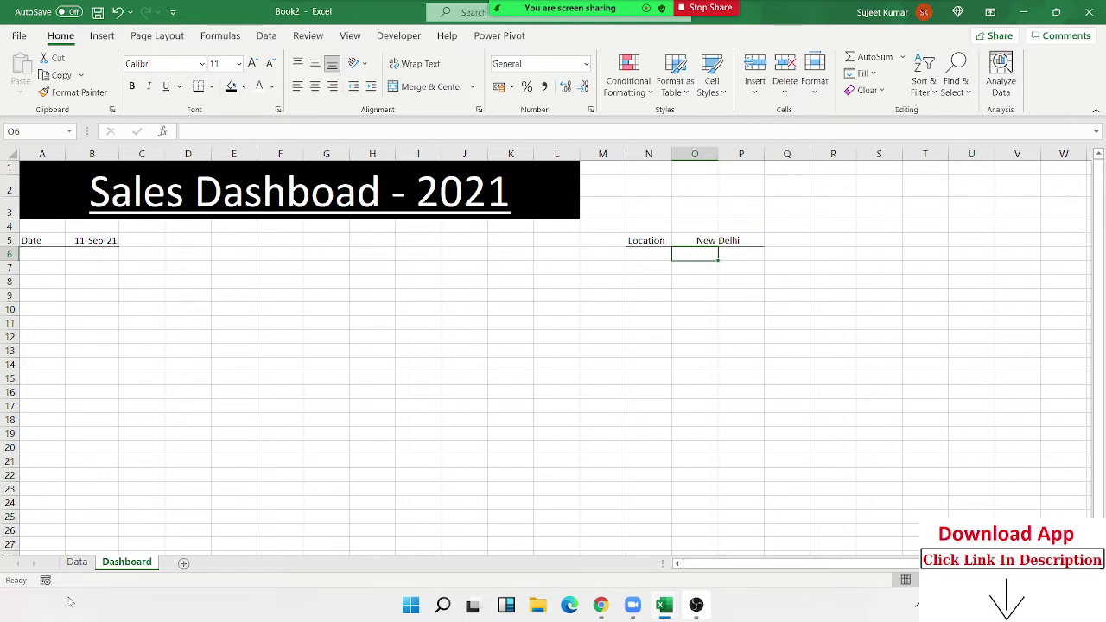
# Step: Go to the Data sheet and inspect entries in the Name column, briefly revisiting Dashboard
pyautogui.click(80, 562)
pyautogui.click(145, 322)
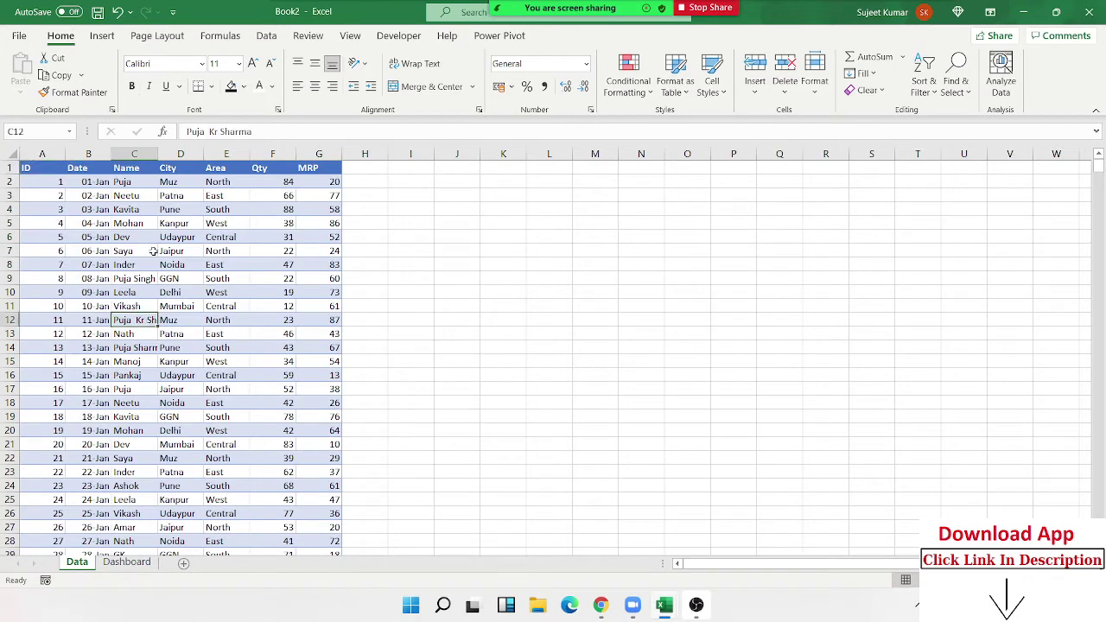
pyautogui.click(152, 251)
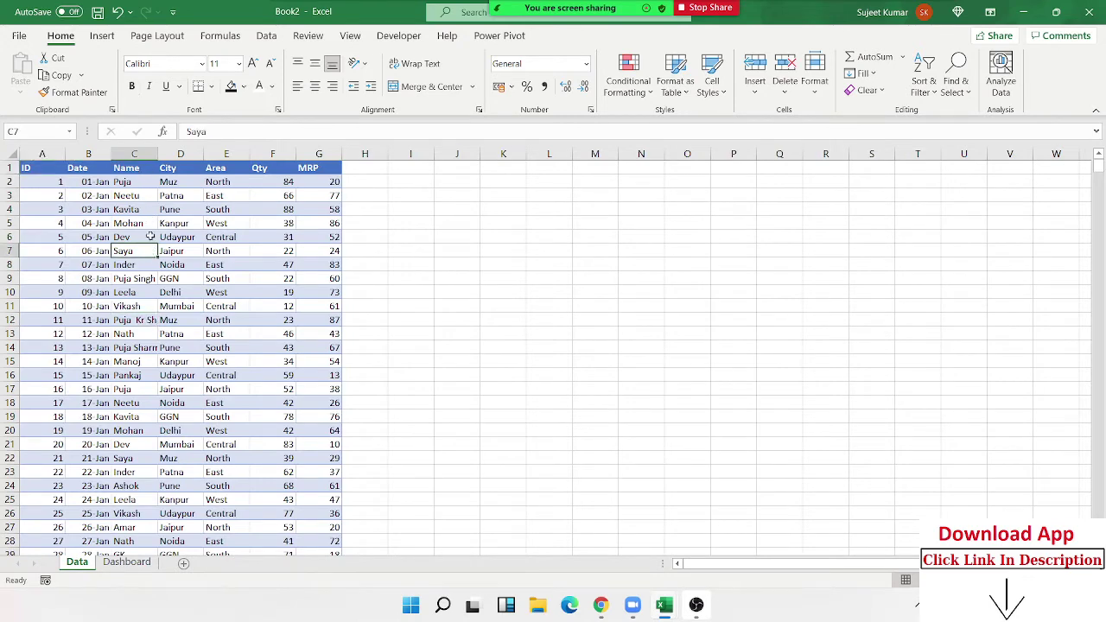
pyautogui.click(126, 562)
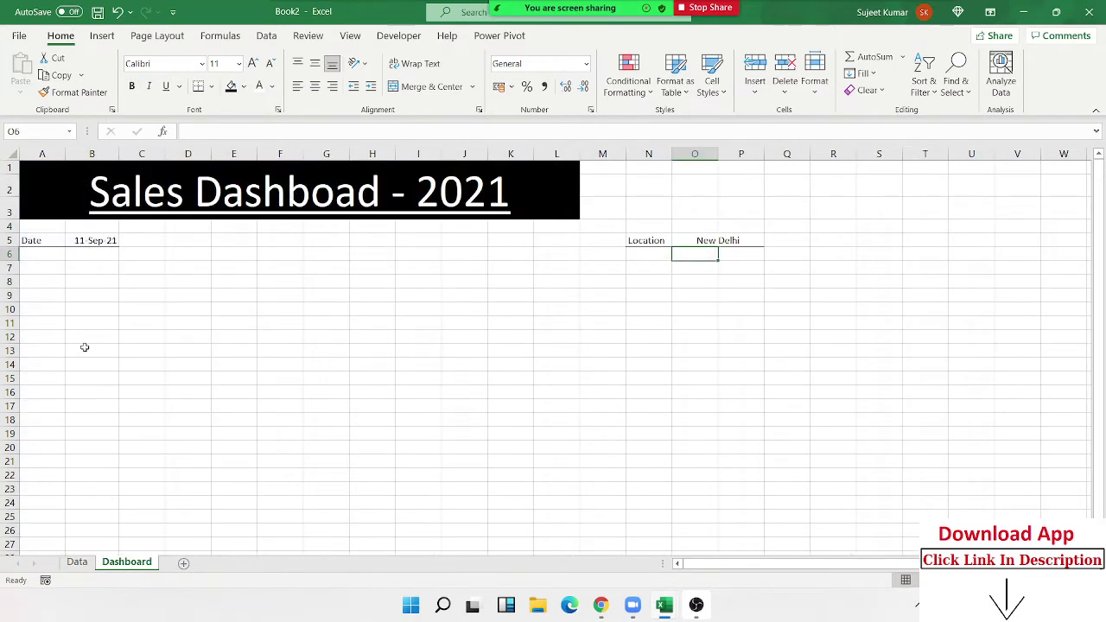
pyautogui.click(172, 293)
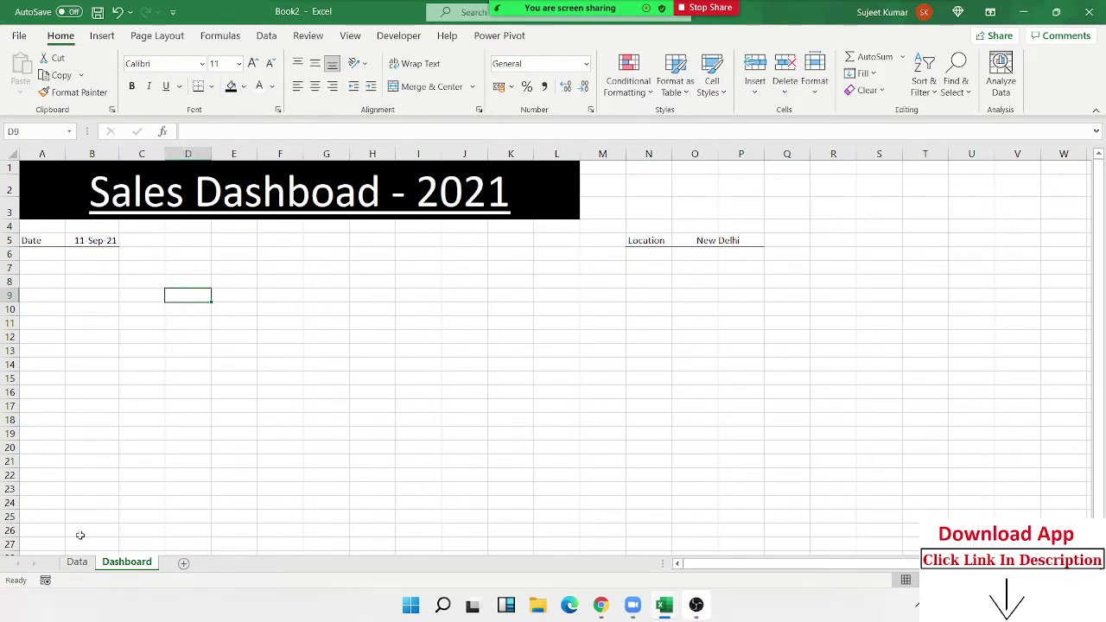
pyautogui.click(77, 563)
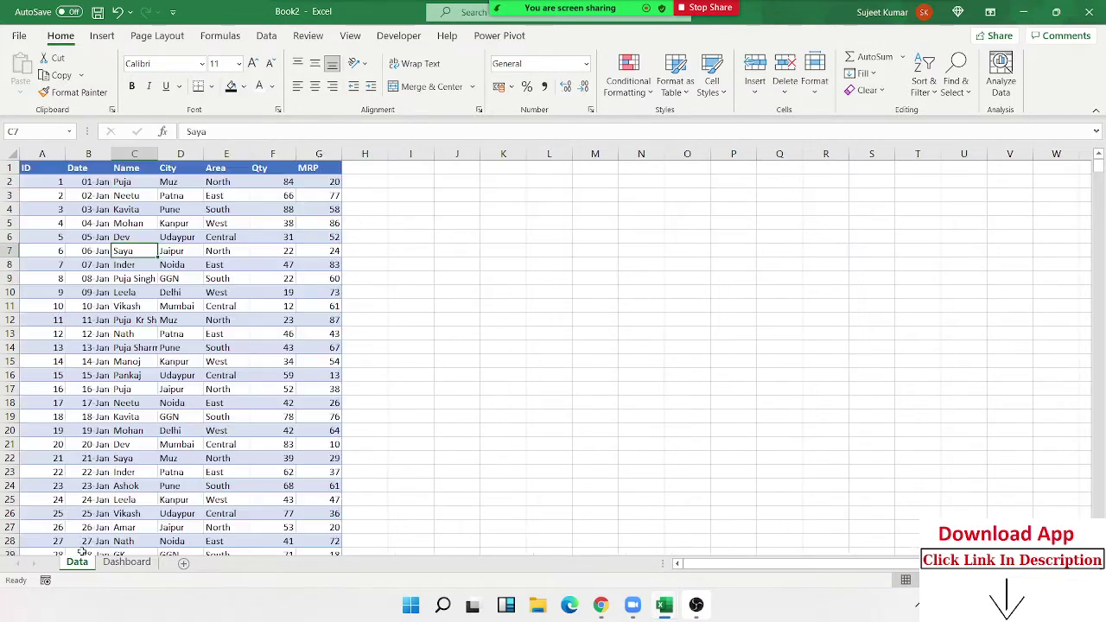
pyautogui.click(115, 195)
# Step: Copy the Name column C into column M
pyautogui.click(133, 155)
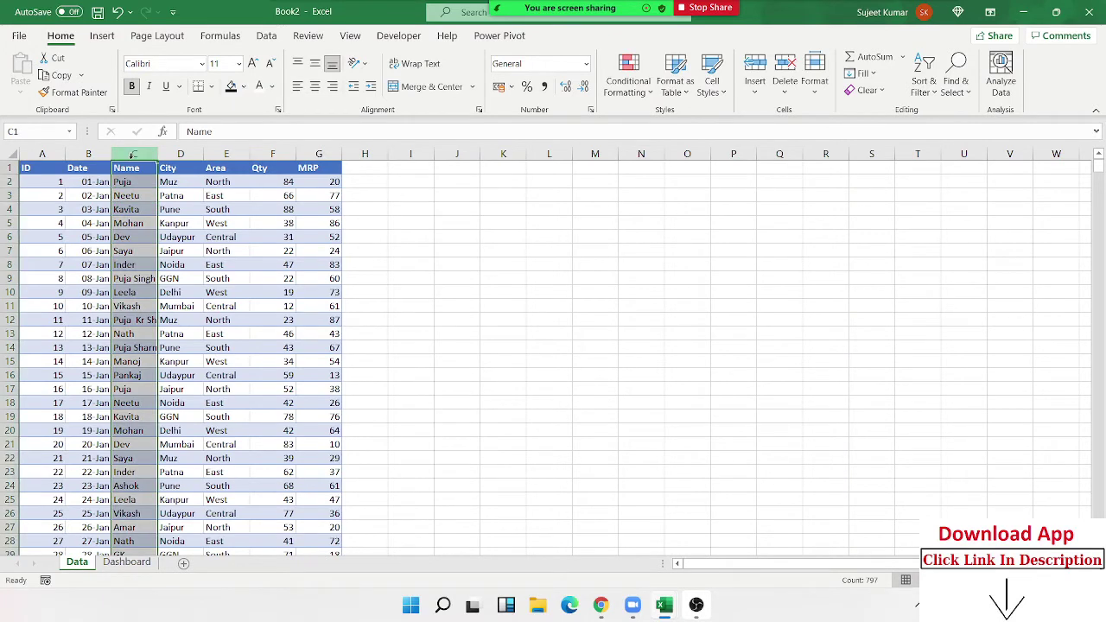
pyautogui.hotkey('ctrl', 'c')
pyautogui.click(596, 167)
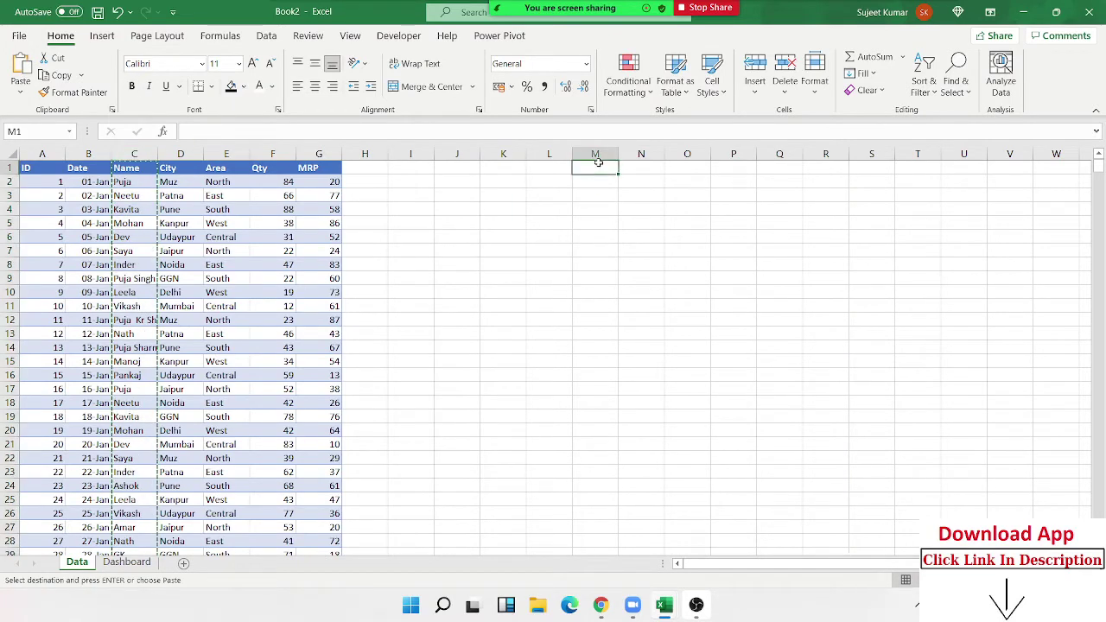
pyautogui.hotkey('ctrl', 'v')
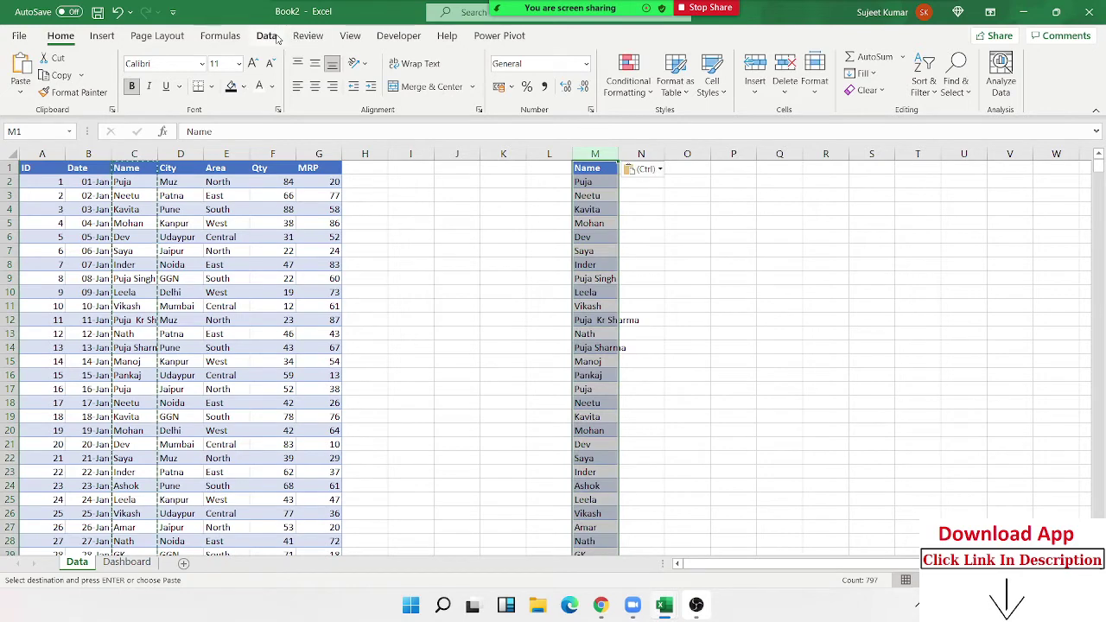
# Step: Remove duplicates from column M, leaving 18 unique names
pyautogui.click(266, 36)
pyautogui.click(20, 80)
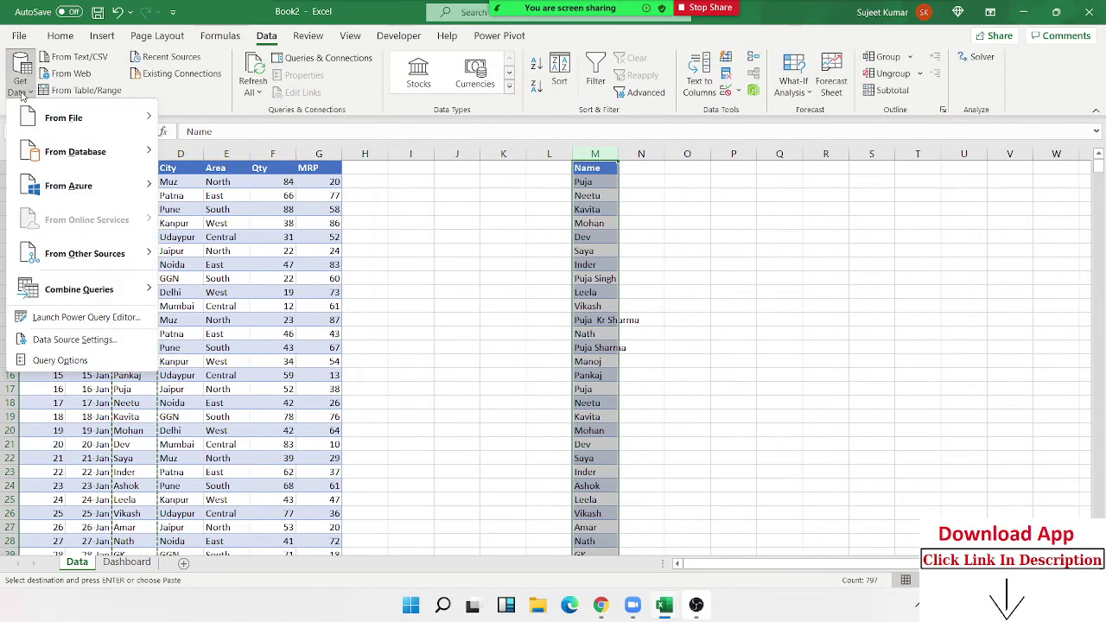
pyautogui.click(631, 93)
pyautogui.click(726, 73)
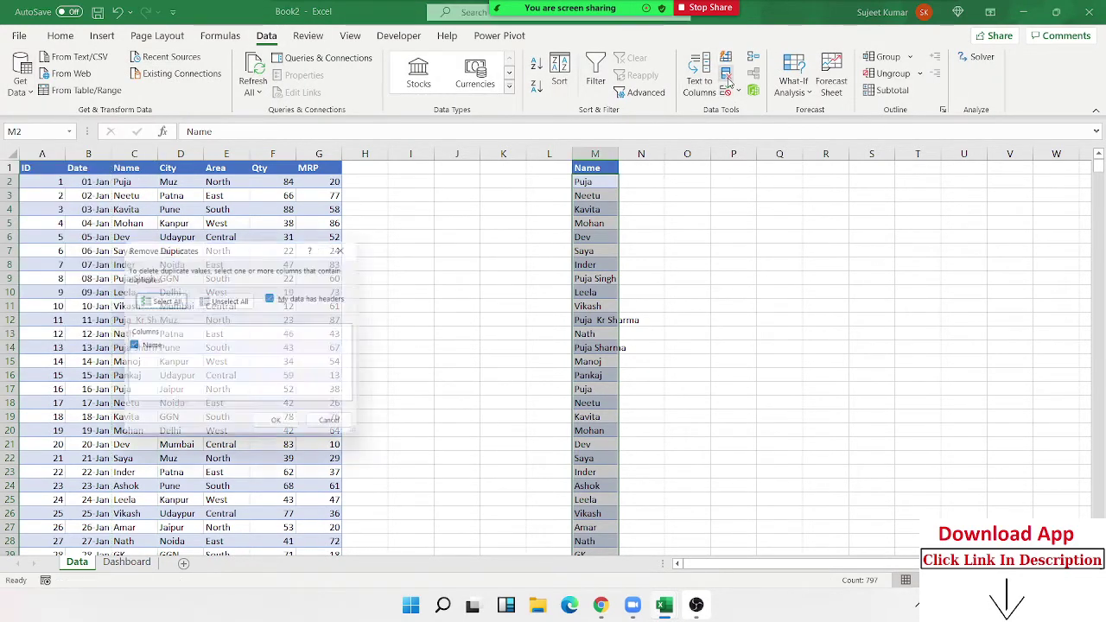
pyautogui.click(281, 427)
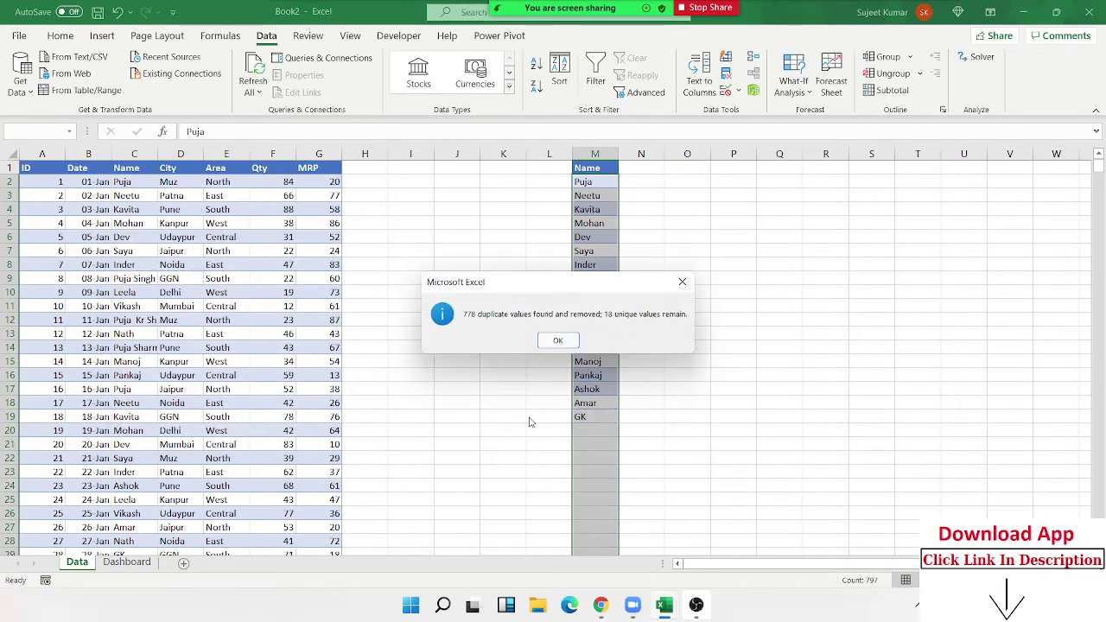
pyautogui.click(557, 340)
pyautogui.moveTo(581, 416); pyautogui.dragTo(584, 181)
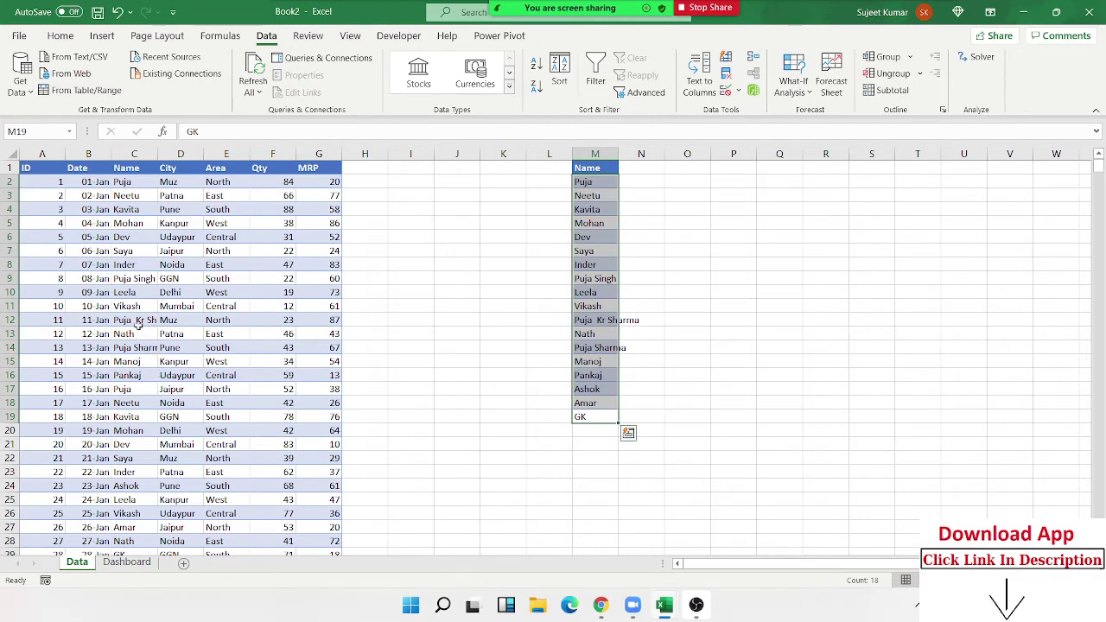
pyautogui.click(137, 275)
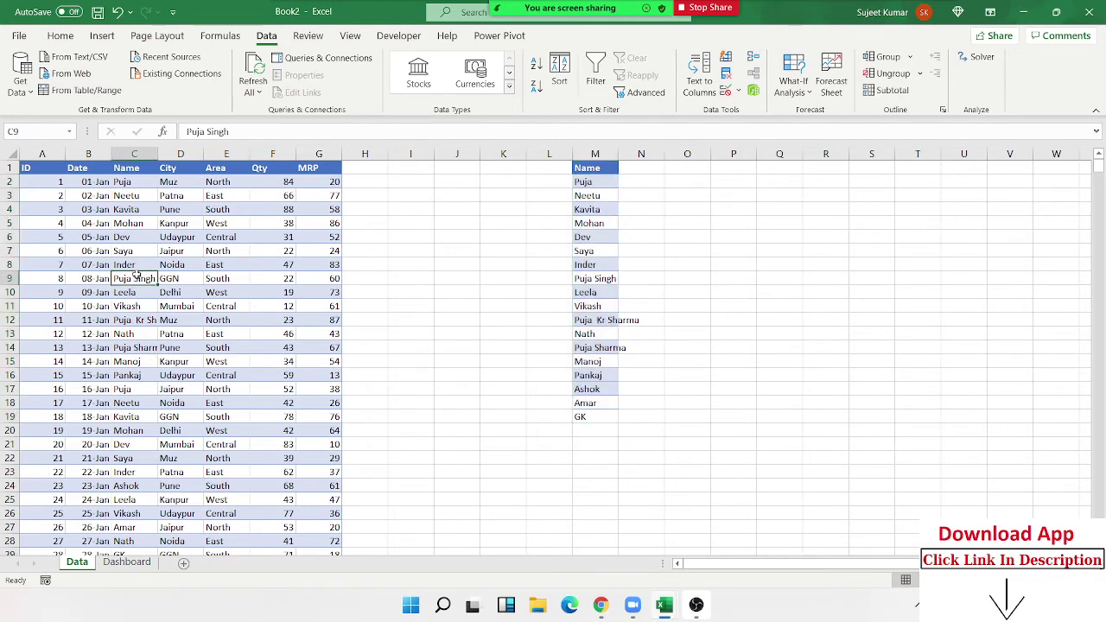
# Step: Shorten the name in C9 to the first name only
pyautogui.write('Puja')
pyautogui.hotkey('ctrl', 'Return')
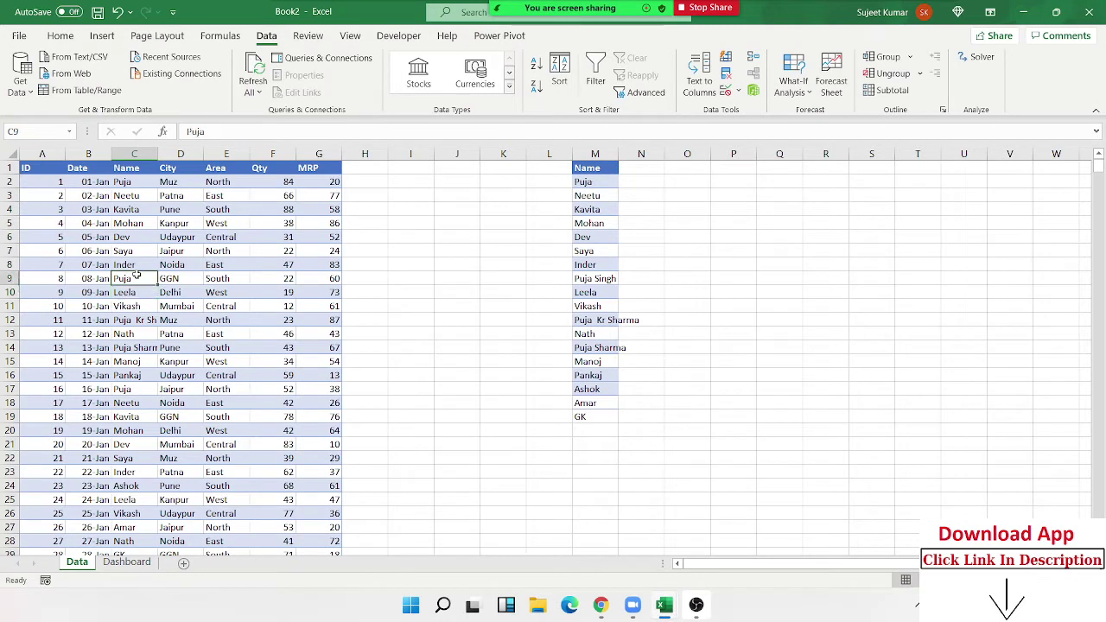
pyautogui.click(128, 321)
pyautogui.hotkey('ctrl', 'c')
pyautogui.hotkey('ctrl', 'v')
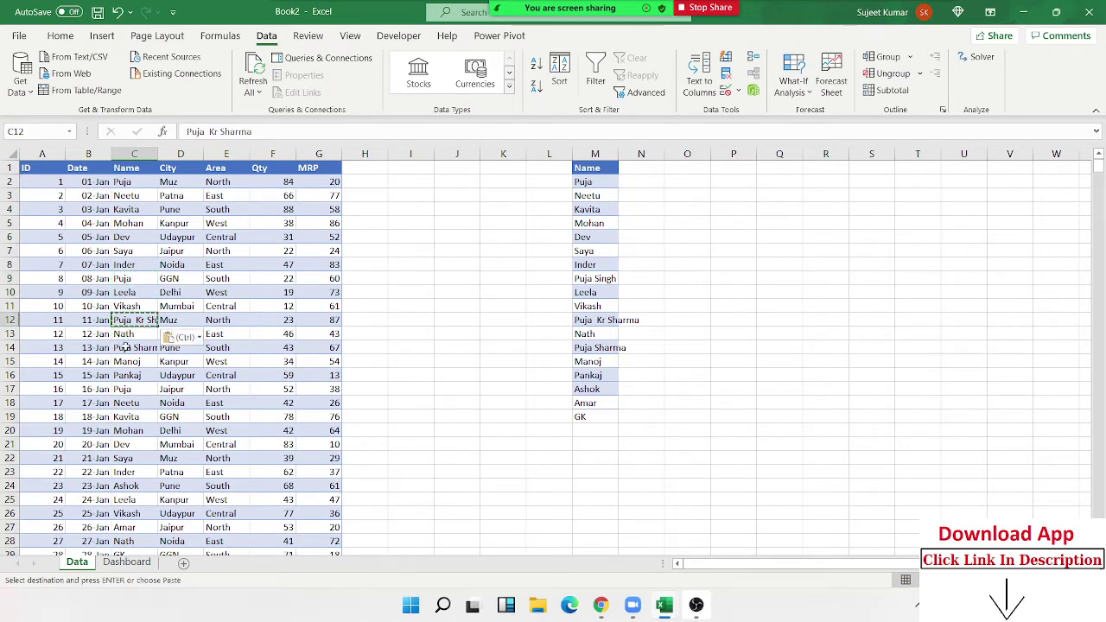
# Step: Overwrite the name variants in C12 and C14 with the shortened C9 name
pyautogui.click(128, 278)
pyautogui.hotkey('ctrl', 'c')
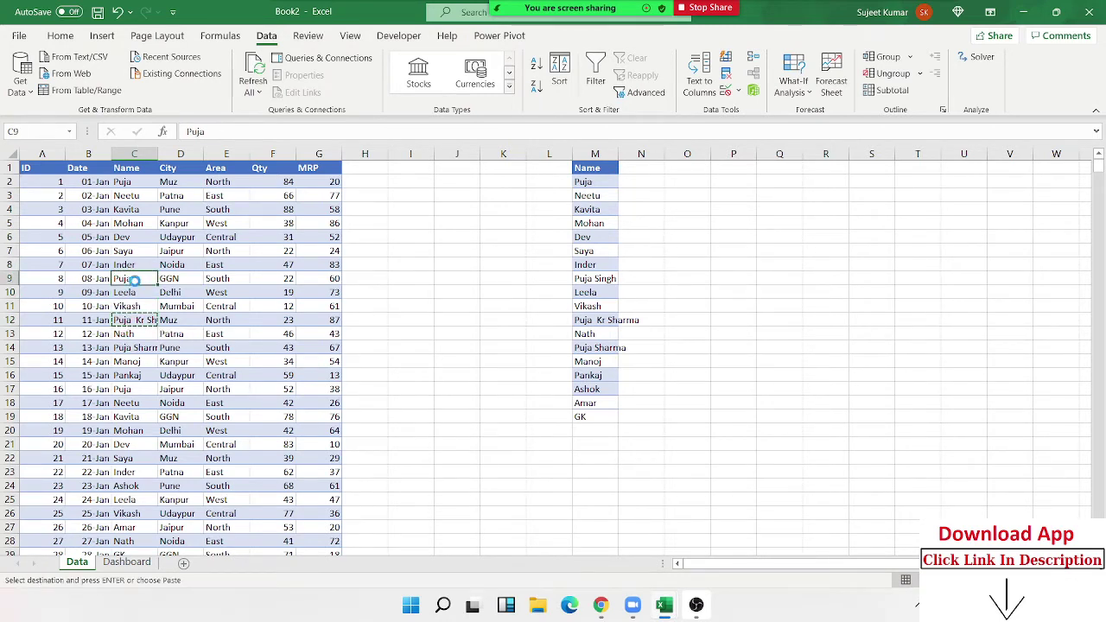
pyautogui.click(127, 321)
pyautogui.hotkey('ctrl', 'v')
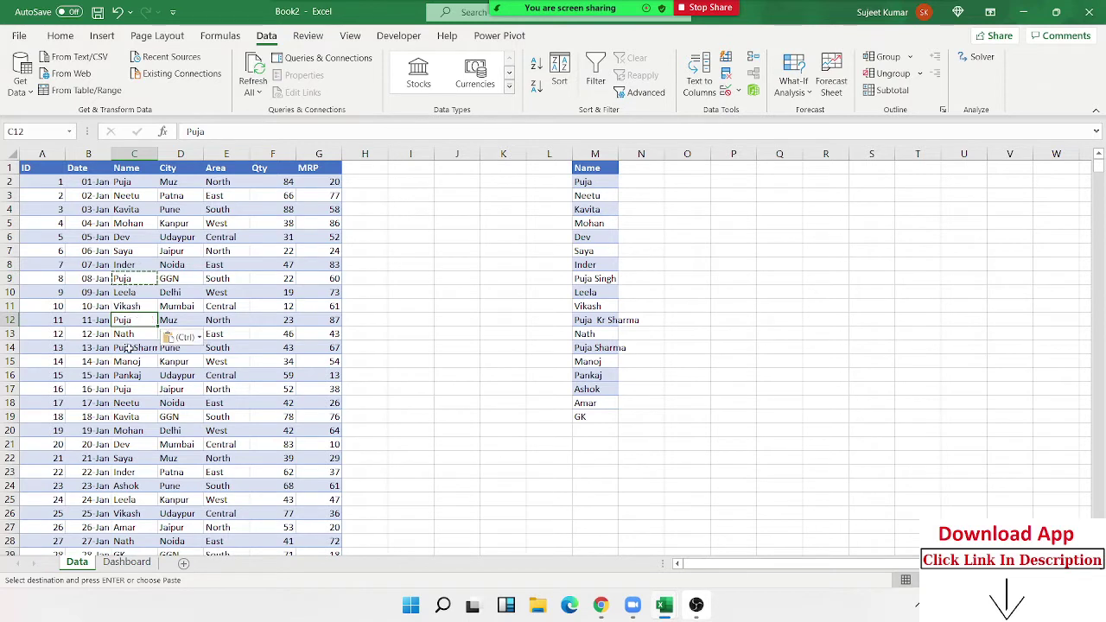
pyautogui.click(128, 347)
pyautogui.hotkey('ctrl', 'v')
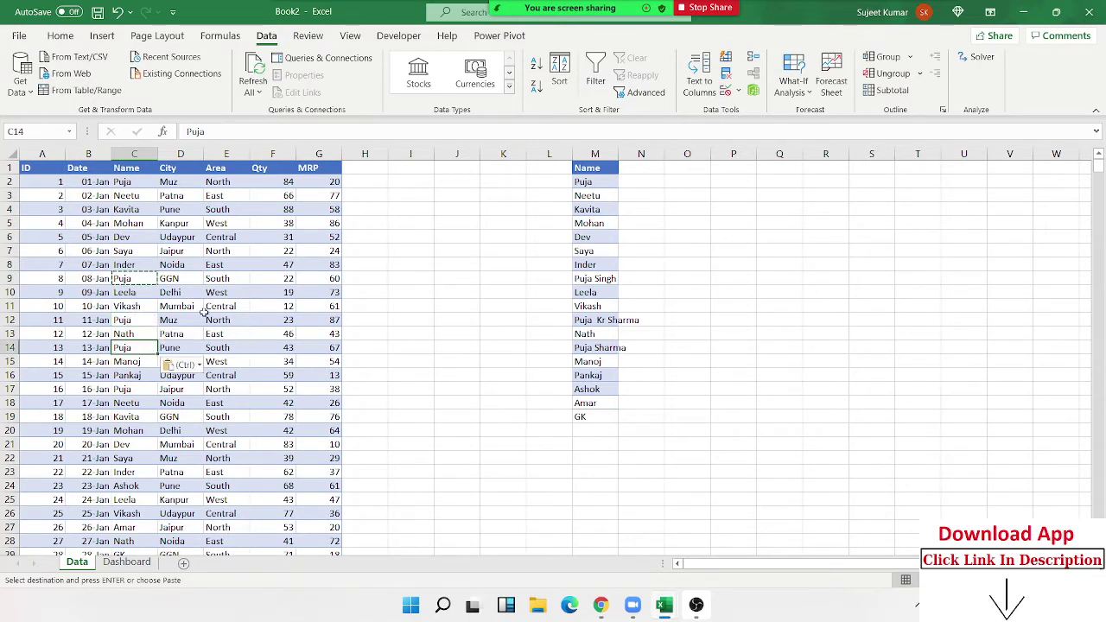
pyautogui.press('Escape')
pyautogui.click(142, 153)
# Step: Paste the Name column into column M and remove duplicates, leaving 15 unique names
pyautogui.hotkey('ctrl', 'c')
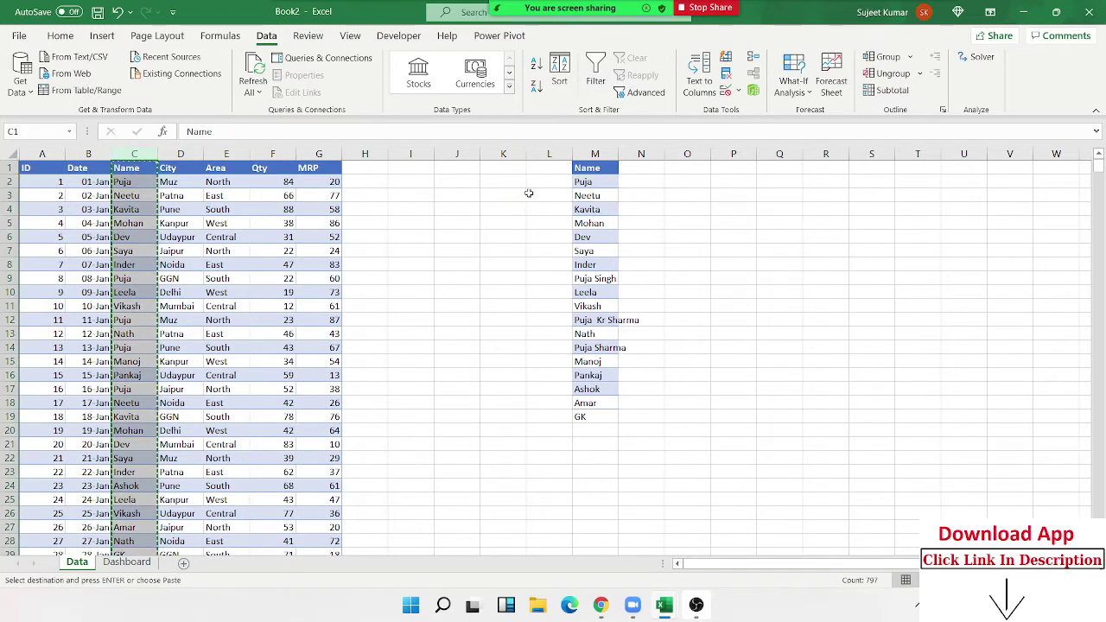
pyautogui.click(585, 167)
pyautogui.hotkey('ctrl', 'v')
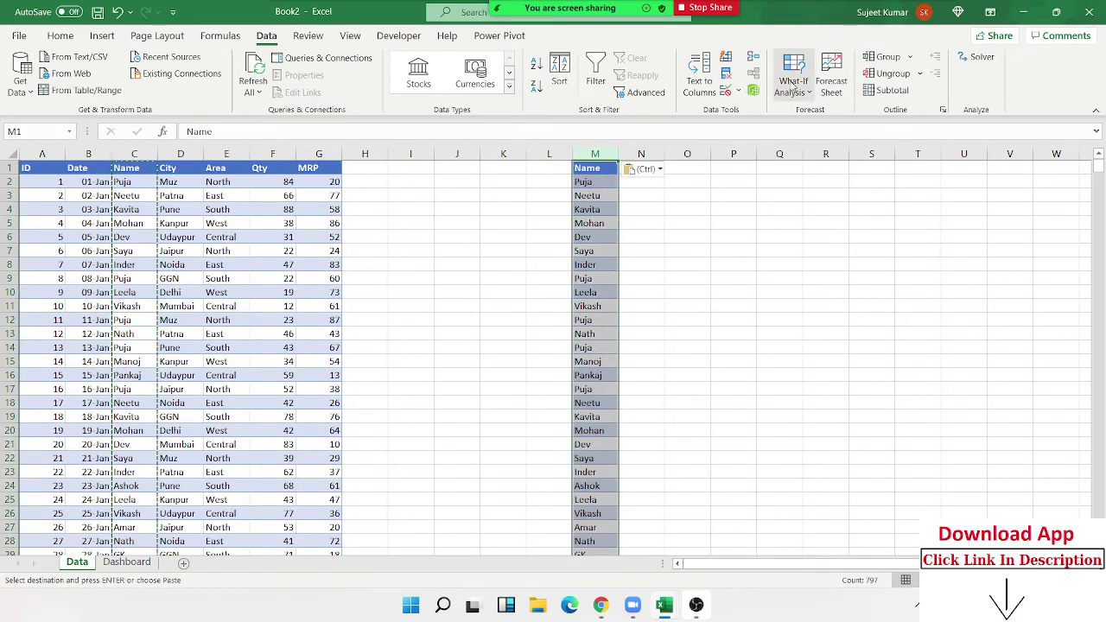
pyautogui.click(728, 76)
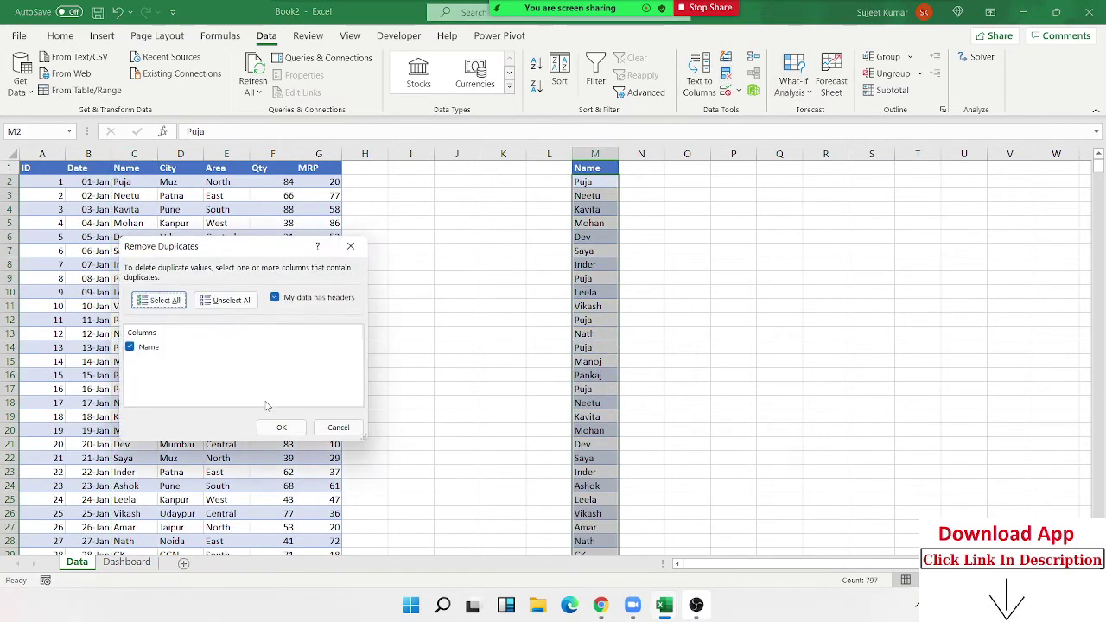
pyautogui.click(282, 428)
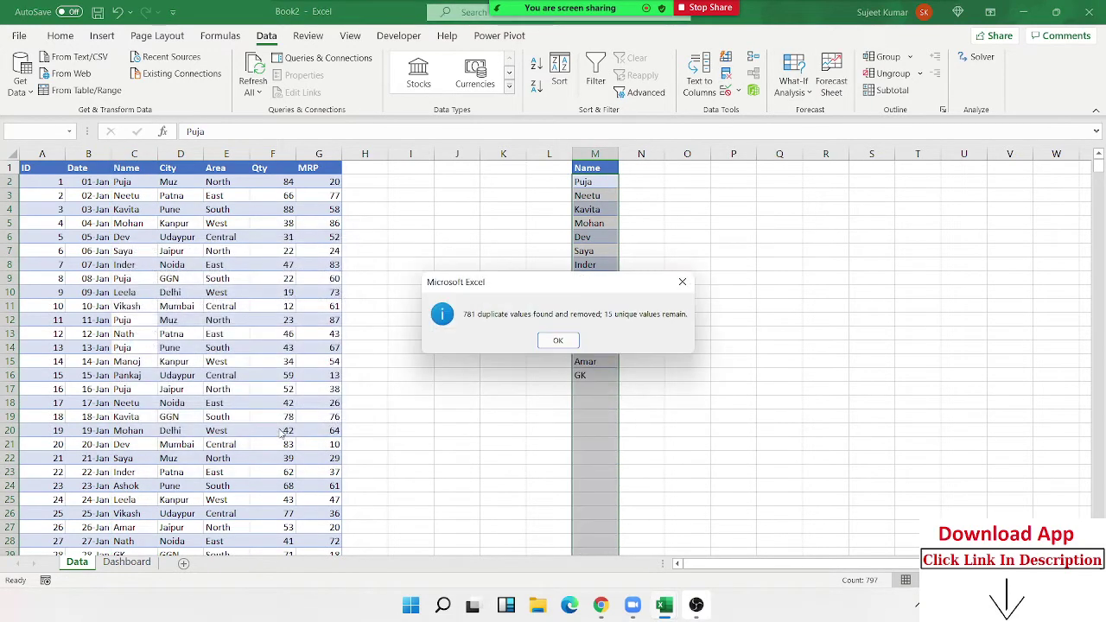
pyautogui.click(557, 340)
# Step: Copy the unique name list M1:M16 and switch to the Dashboard sheet
pyautogui.click(585, 373)
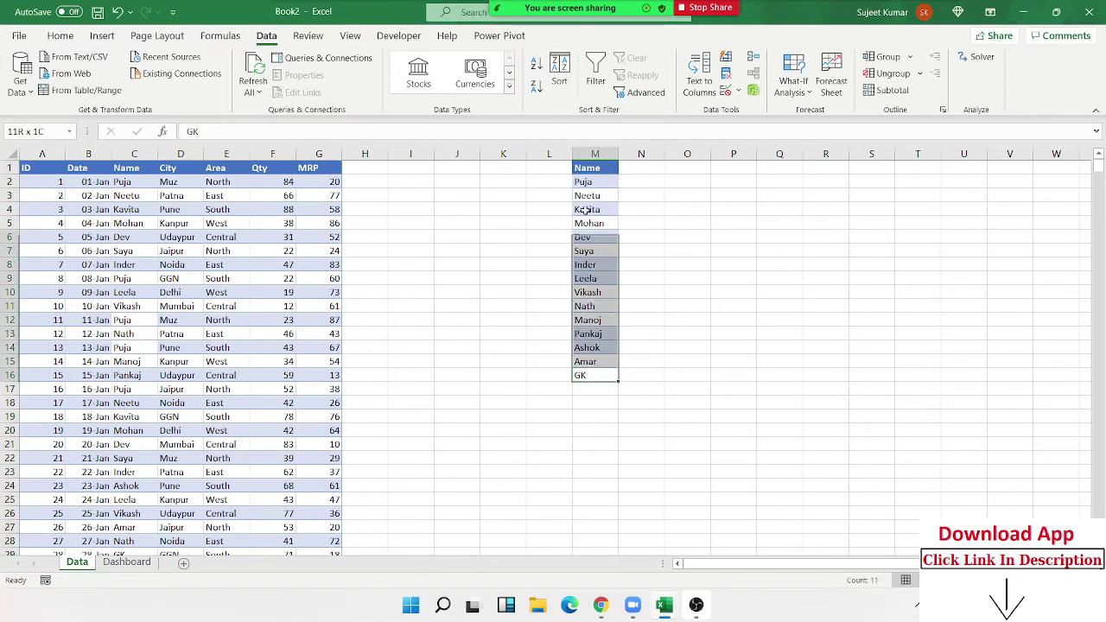
pyautogui.moveTo(585, 373); pyautogui.dragTo(595, 168)
pyautogui.hotkey('ctrl', 'c')
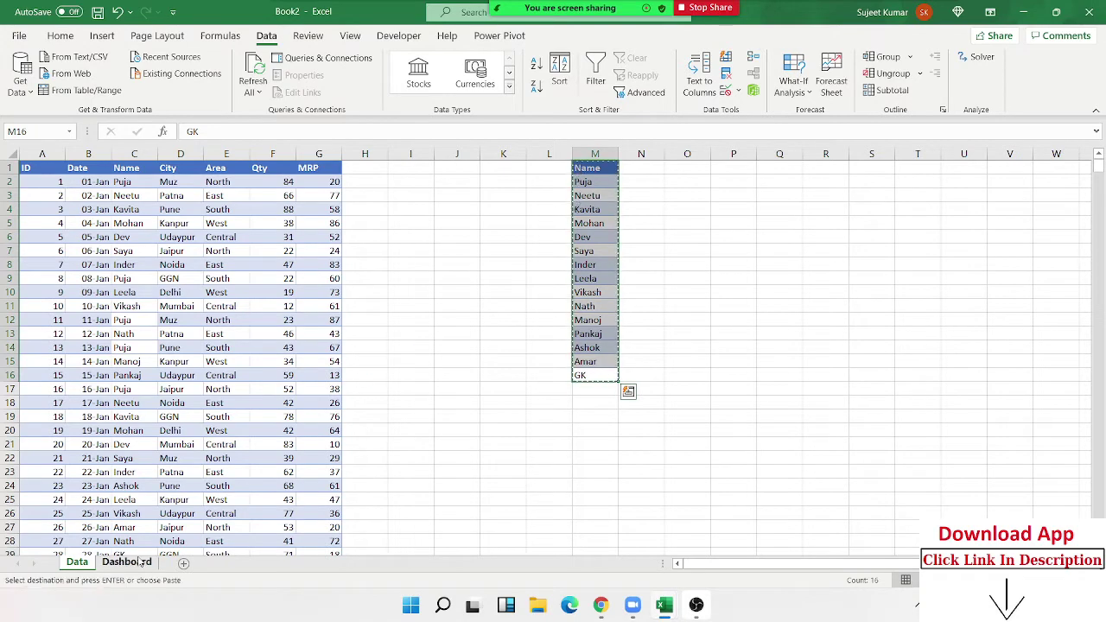
pyautogui.click(131, 561)
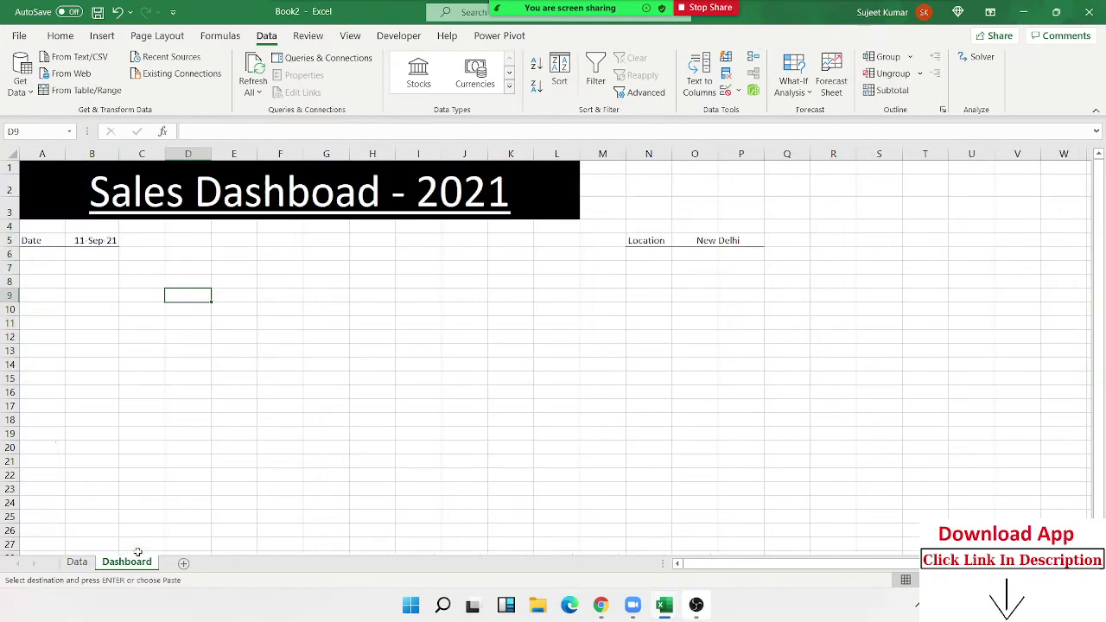
# Step: Type the Sr header in A9 and paste the 15 unique names starting at B9
pyautogui.click(48, 294)
pyautogui.write('Sr')
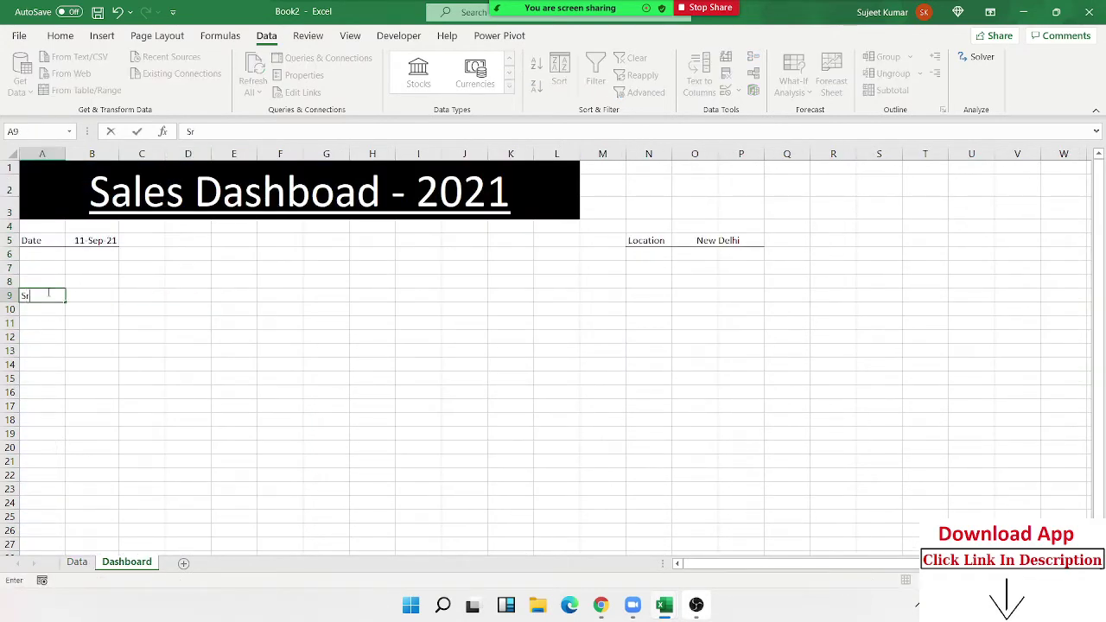
pyautogui.press('Tab')
pyautogui.click(77, 562)
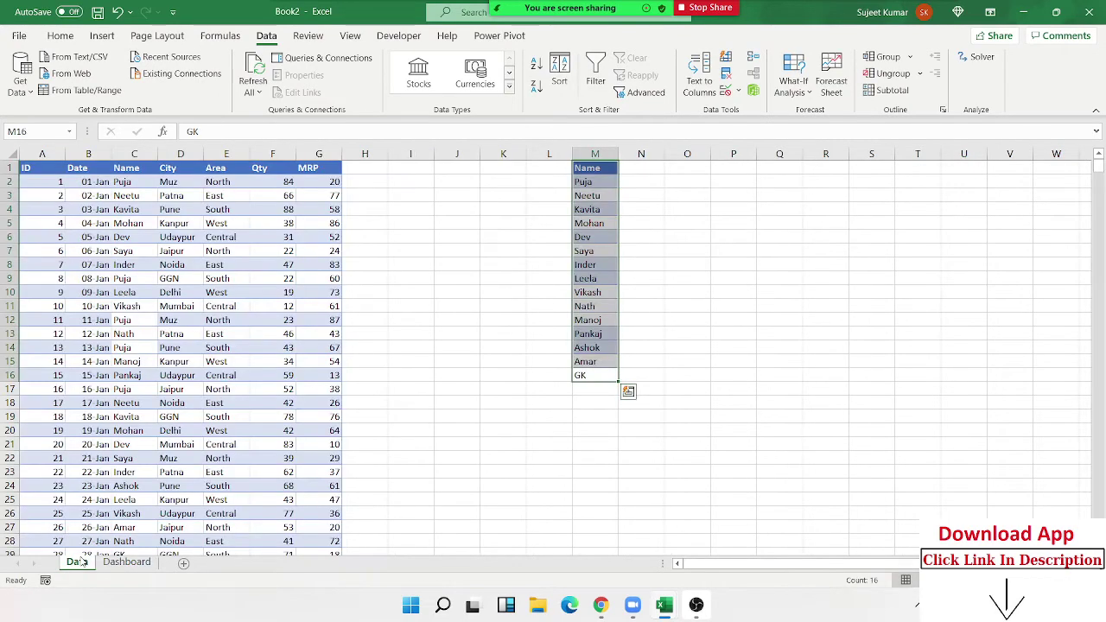
pyautogui.click(111, 563)
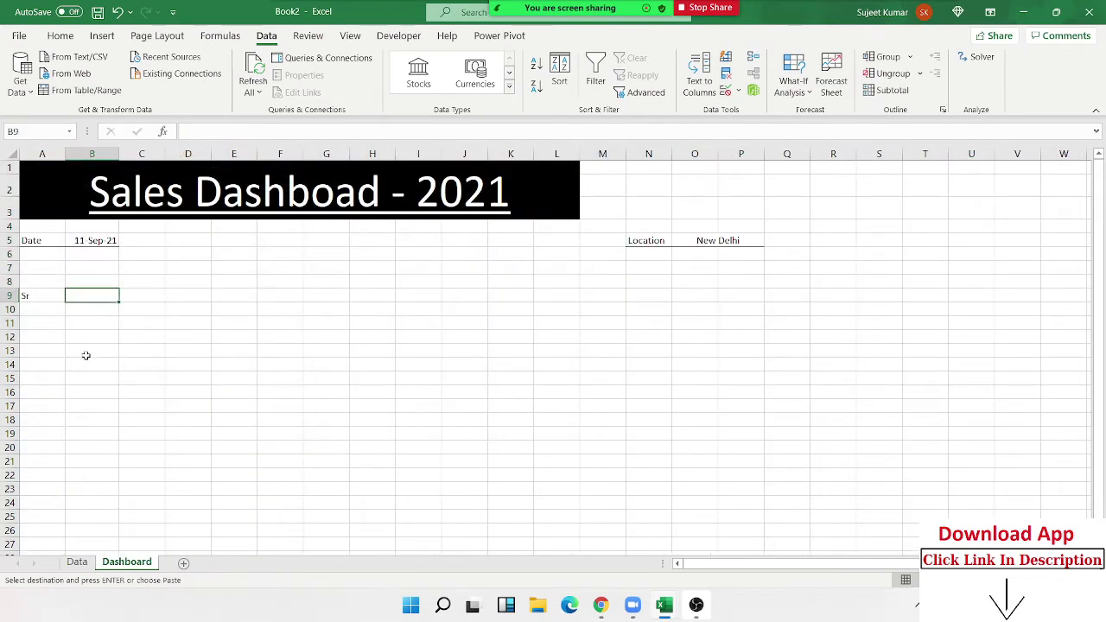
pyautogui.hotkey('ctrl', 'v')
# Step: Number the names 1 to 15 in column A by filling 1 and 2 down to row 24
pyautogui.click(45, 308)
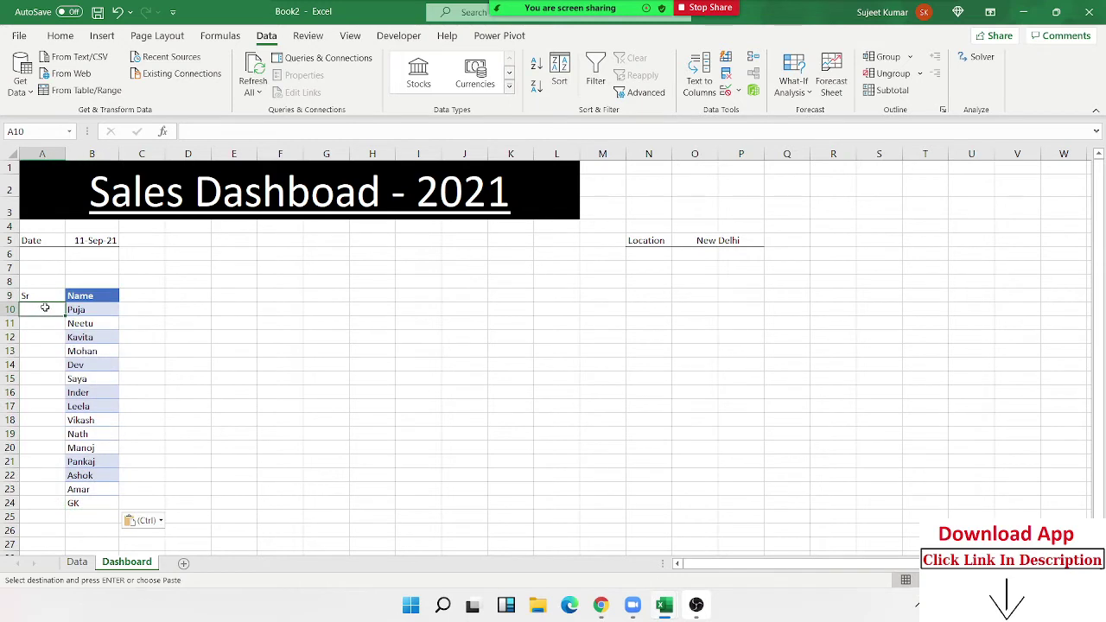
pyautogui.write('1')
pyautogui.press('Return')
pyautogui.write('2')
pyautogui.press('Return')
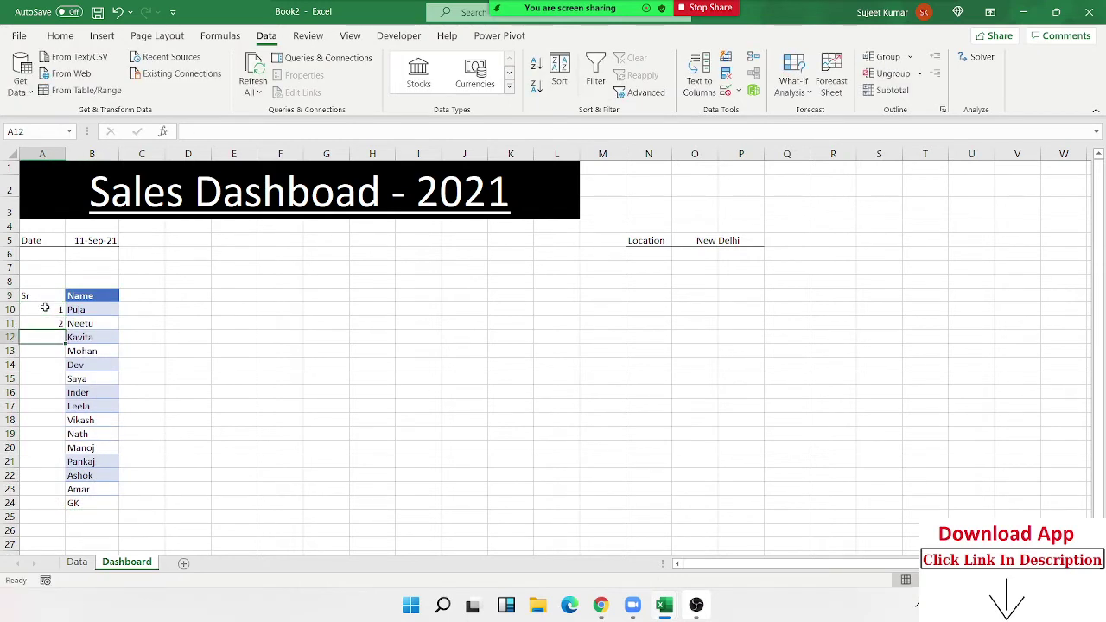
pyautogui.moveTo(45, 308); pyautogui.dragTo(48, 324)
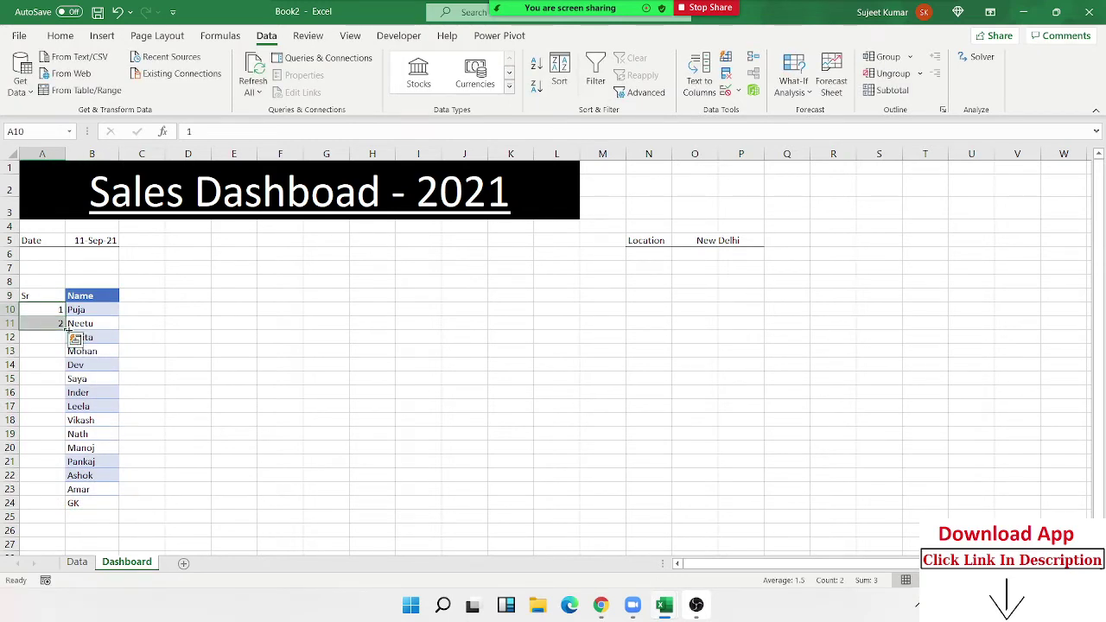
pyautogui.doubleClick(66, 329)
pyautogui.click(89, 499)
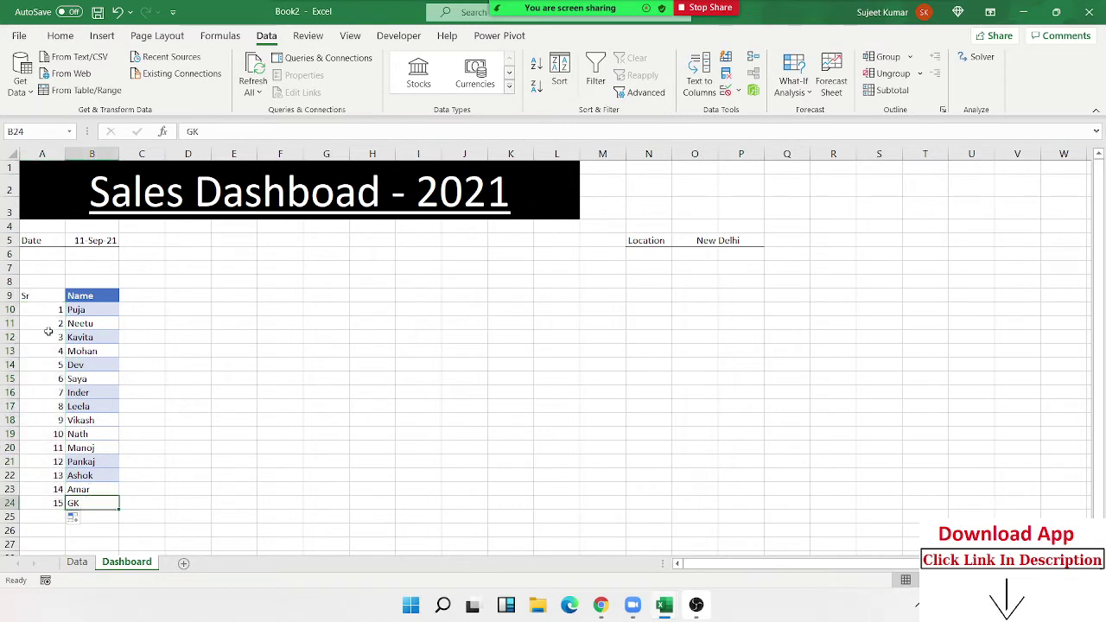
pyautogui.click(50, 296)
# Step: Enter the Qty header in C9 beside Name
pyautogui.click(116, 298)
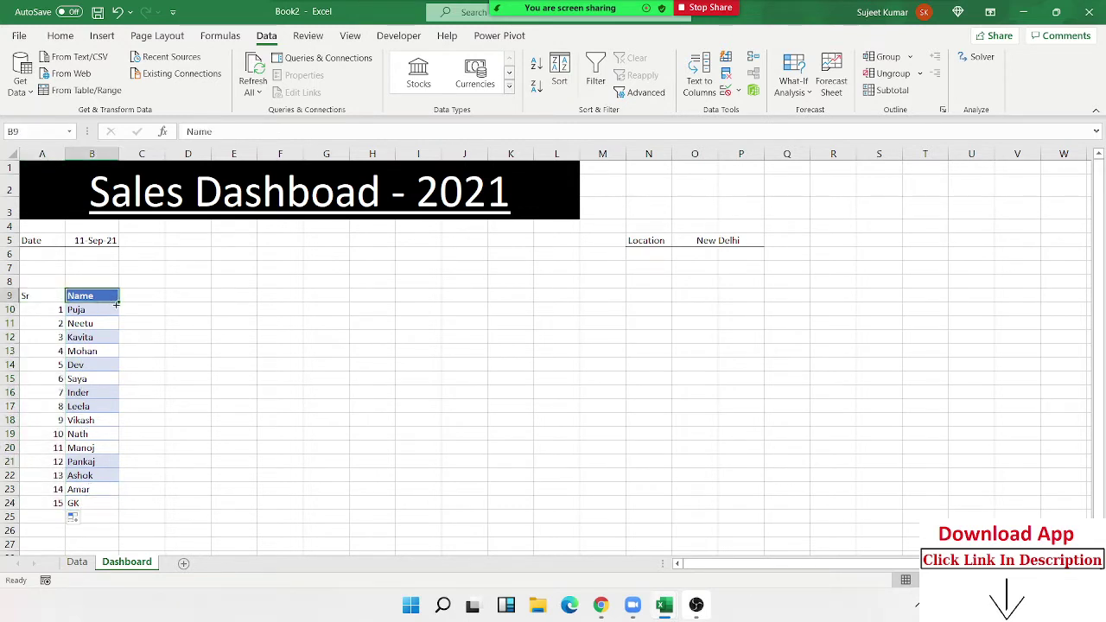
pyautogui.click(131, 298)
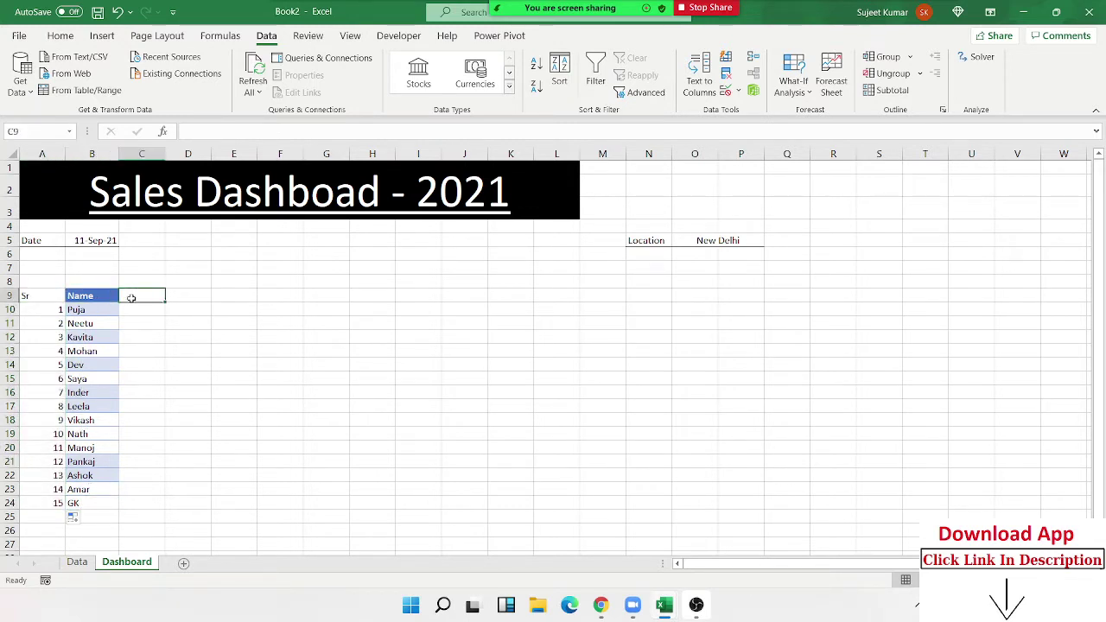
pyautogui.click(147, 323)
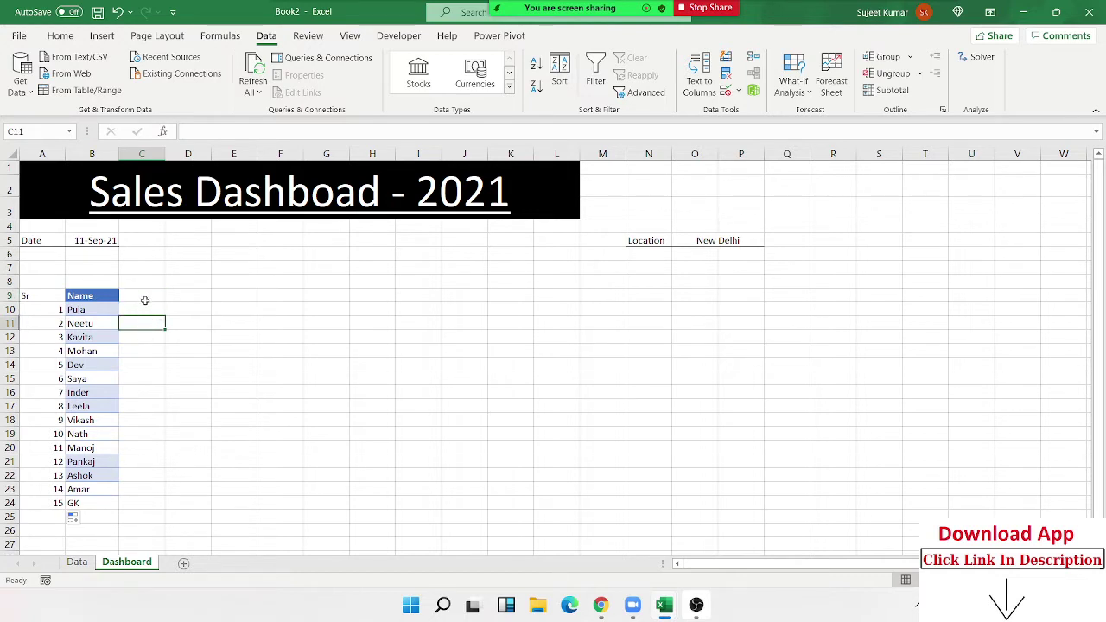
pyautogui.click(146, 301)
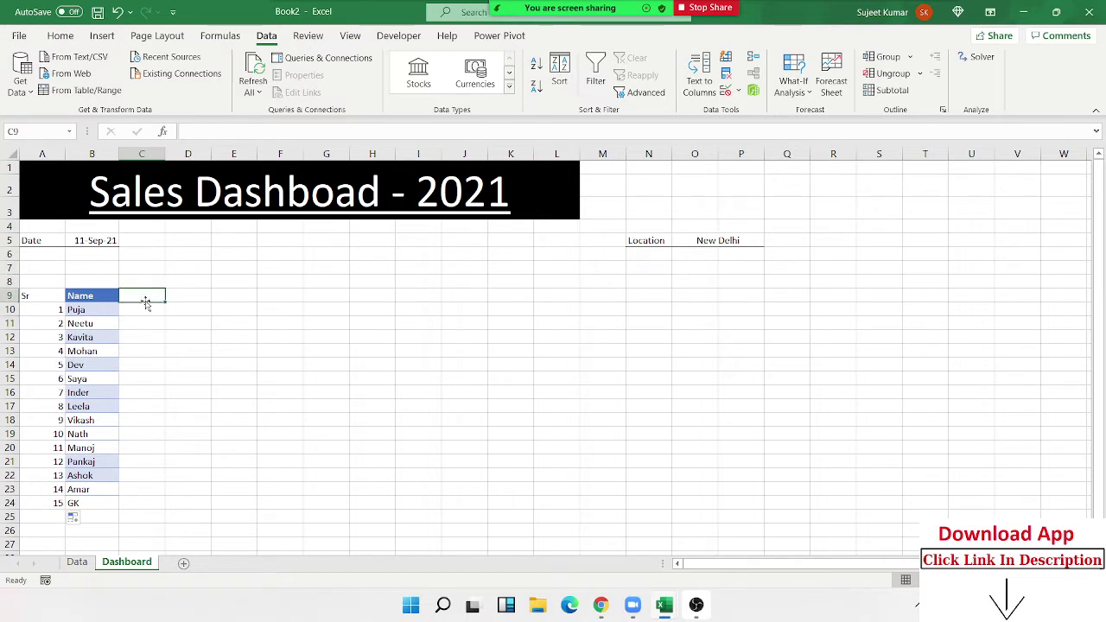
pyautogui.write('Qty')
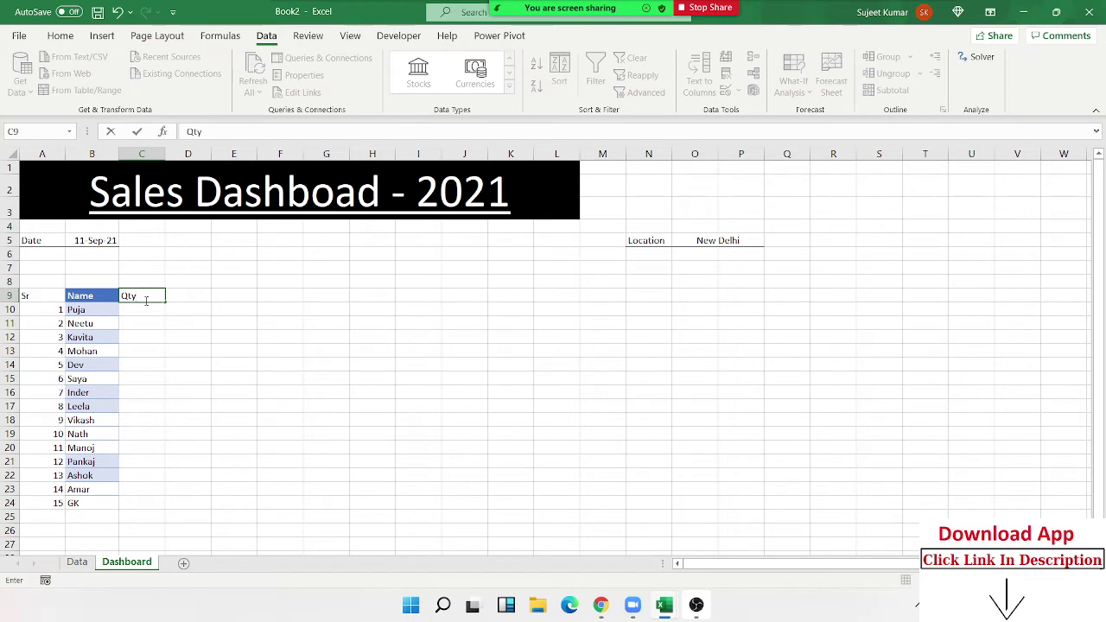
pyautogui.press('Tab')
# Step: Try an Av MRP heading in D9, cancel the E9 entry, then delete D9
pyautogui.write('Av ')
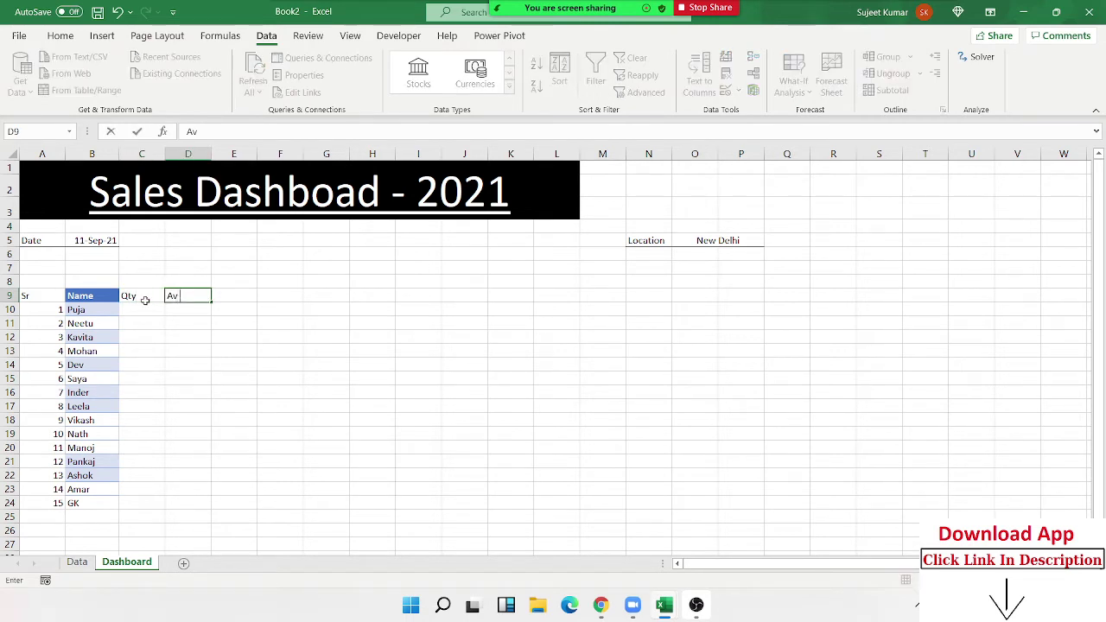
pyautogui.write('MRP')
pyautogui.click(146, 299)
pyautogui.press('Right')
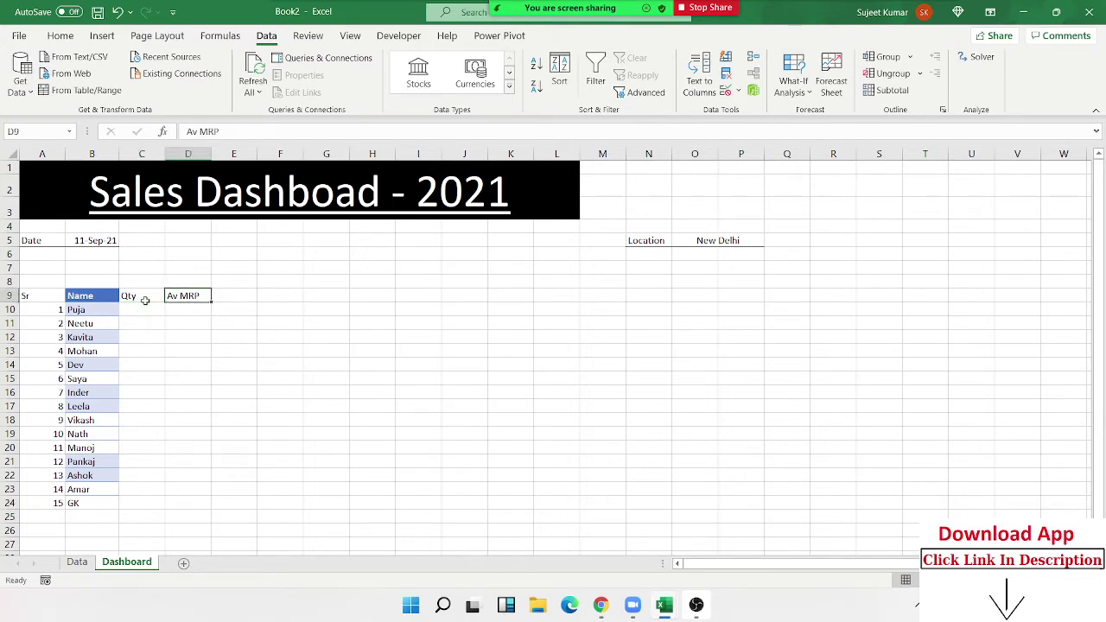
pyautogui.press('Left')
pyautogui.press('Left')
pyautogui.press('Left')
pyautogui.press('Right')
pyautogui.press('Right')
pyautogui.press('Right')
pyautogui.press('Right')
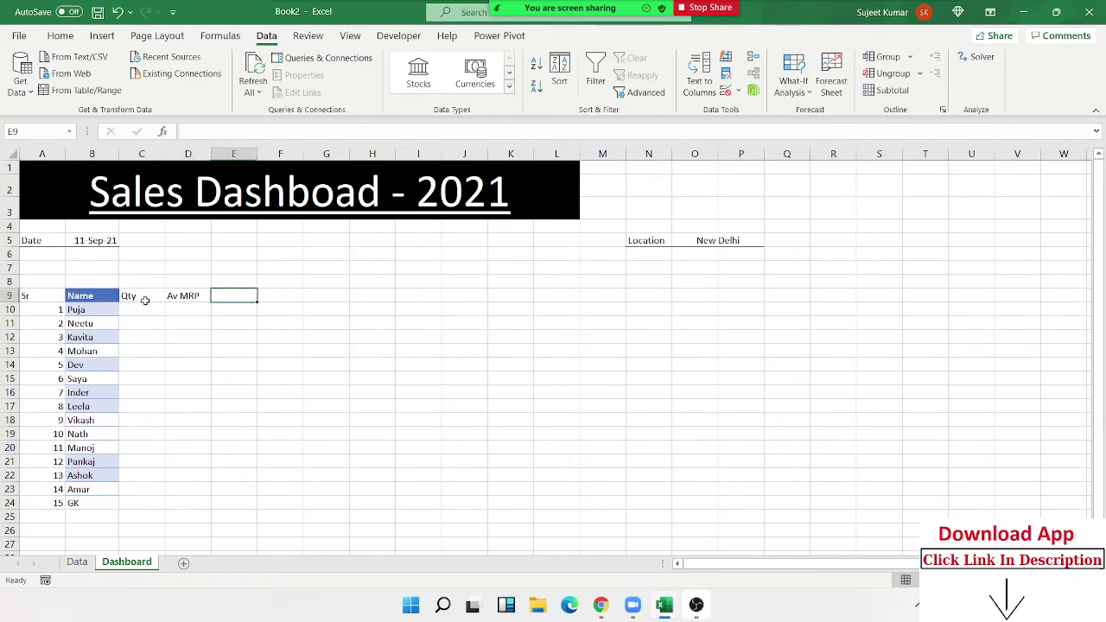
pyautogui.write('Q per')
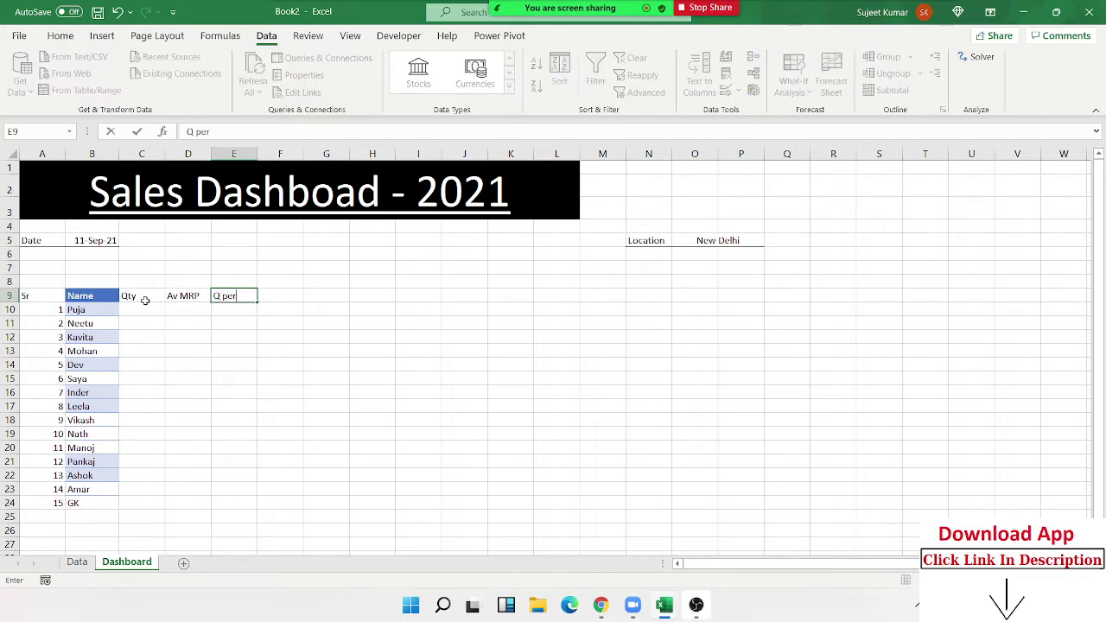
pyautogui.press('Escape')
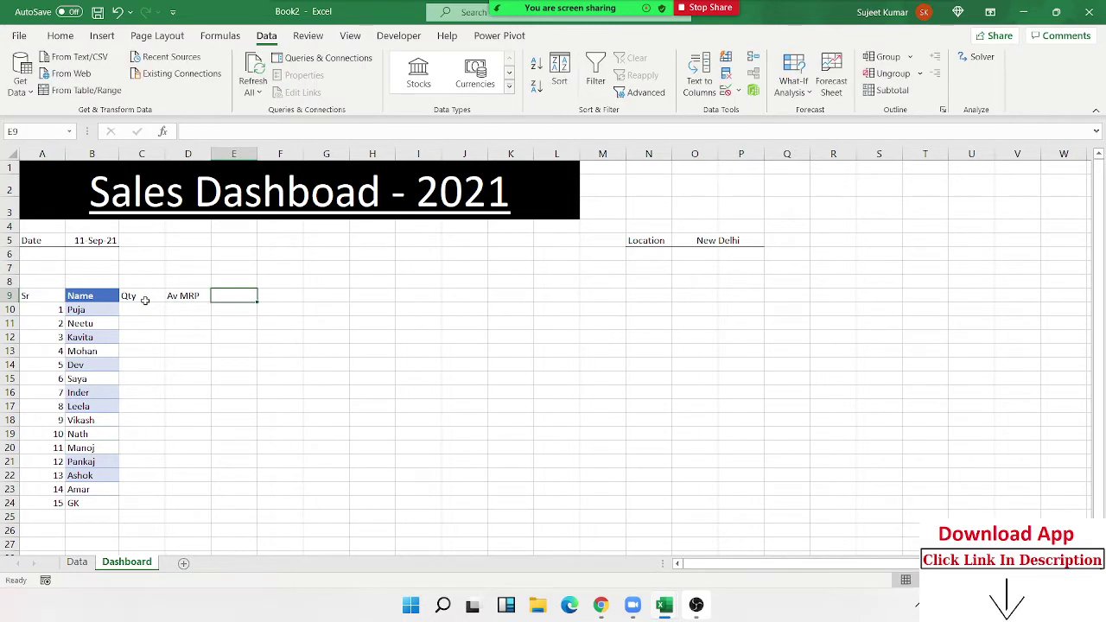
pyautogui.press('Left')
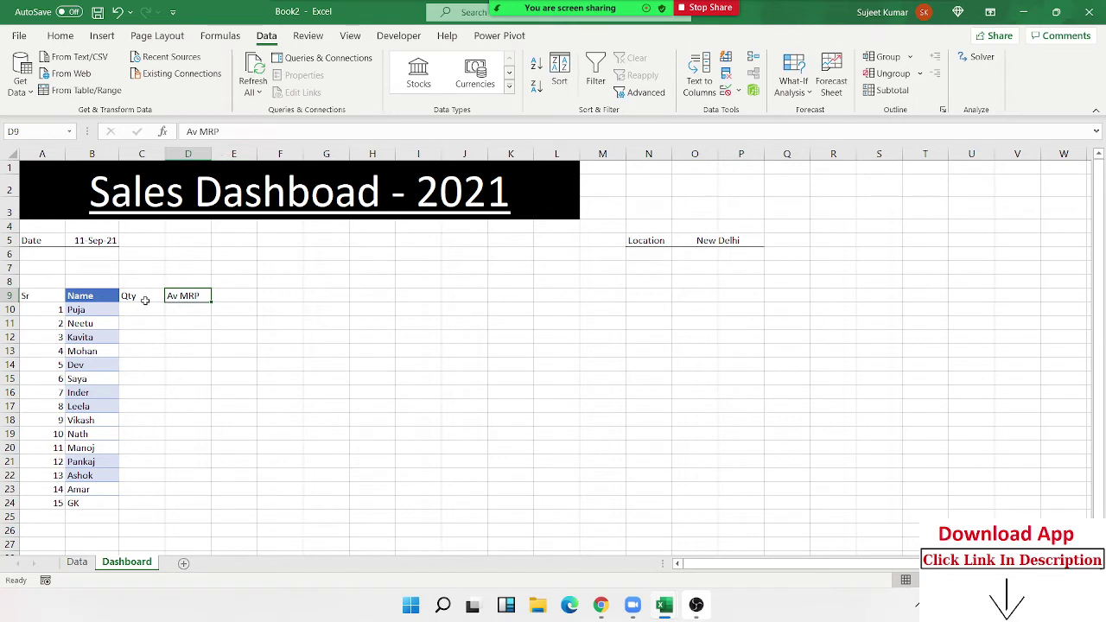
pyautogui.press('Delete')
pyautogui.press('Left')
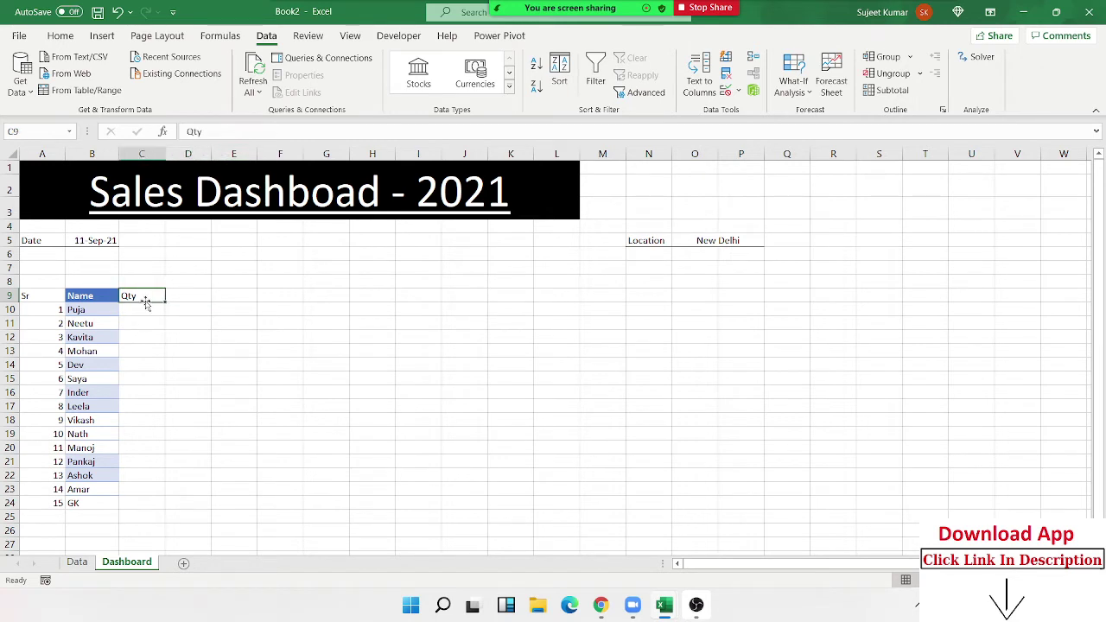
pyautogui.press('Left')
pyautogui.press('Left')
pyautogui.keyDown('shift'); pyautogui.click(147, 305); pyautogui.keyUp('shift')
pyautogui.hotkey('ctrl', 'shift', 'Down')
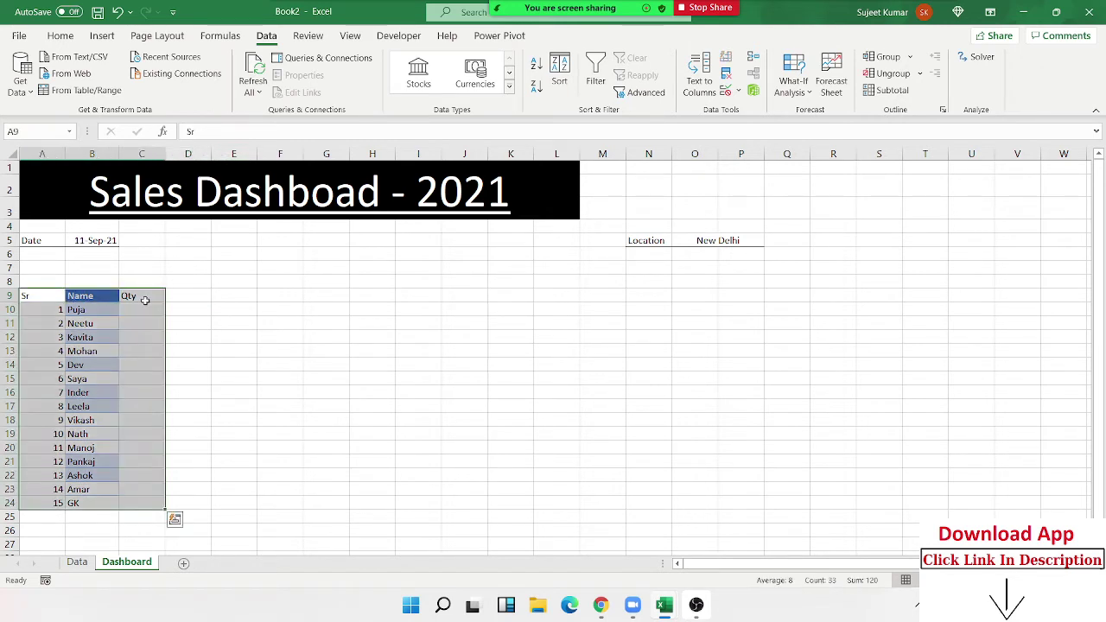
pyautogui.click(61, 35)
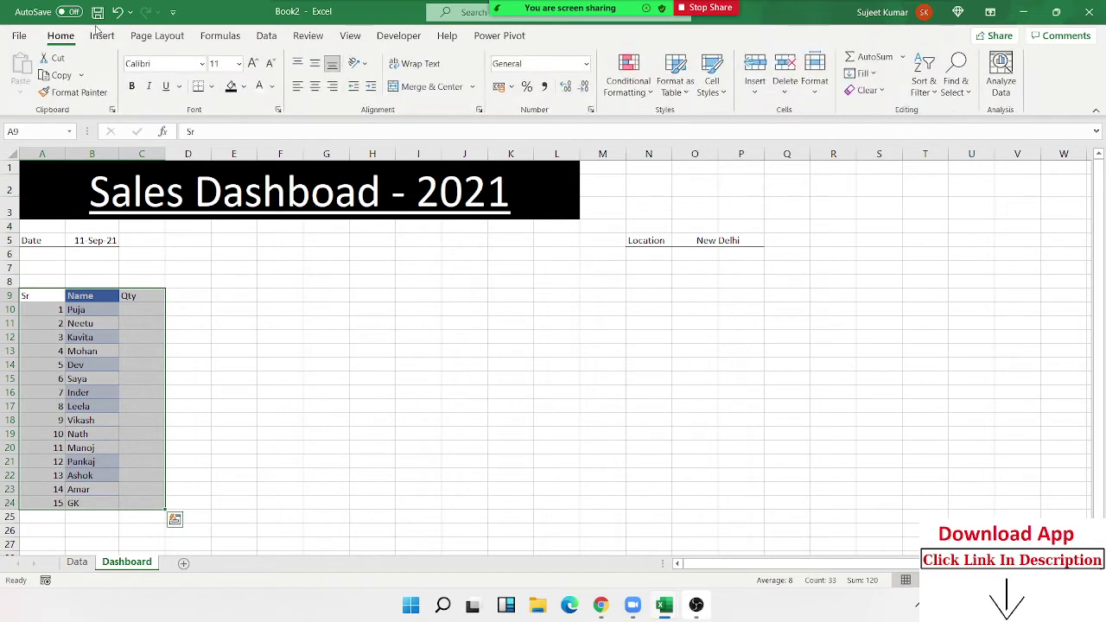
pyautogui.click(211, 86)
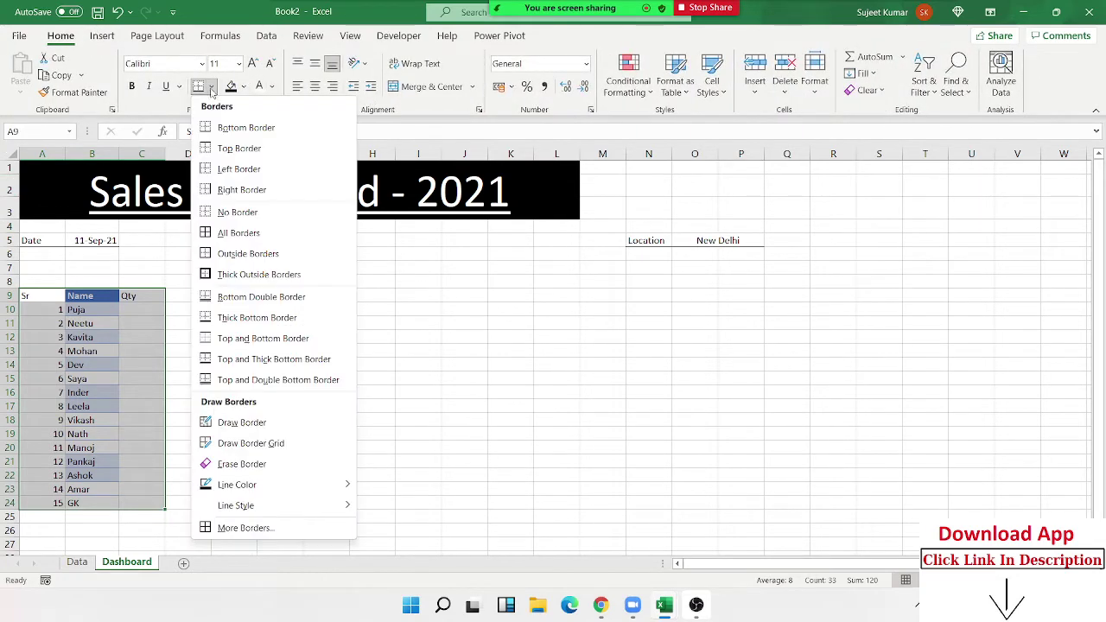
pyautogui.click(234, 233)
pyautogui.click(175, 307)
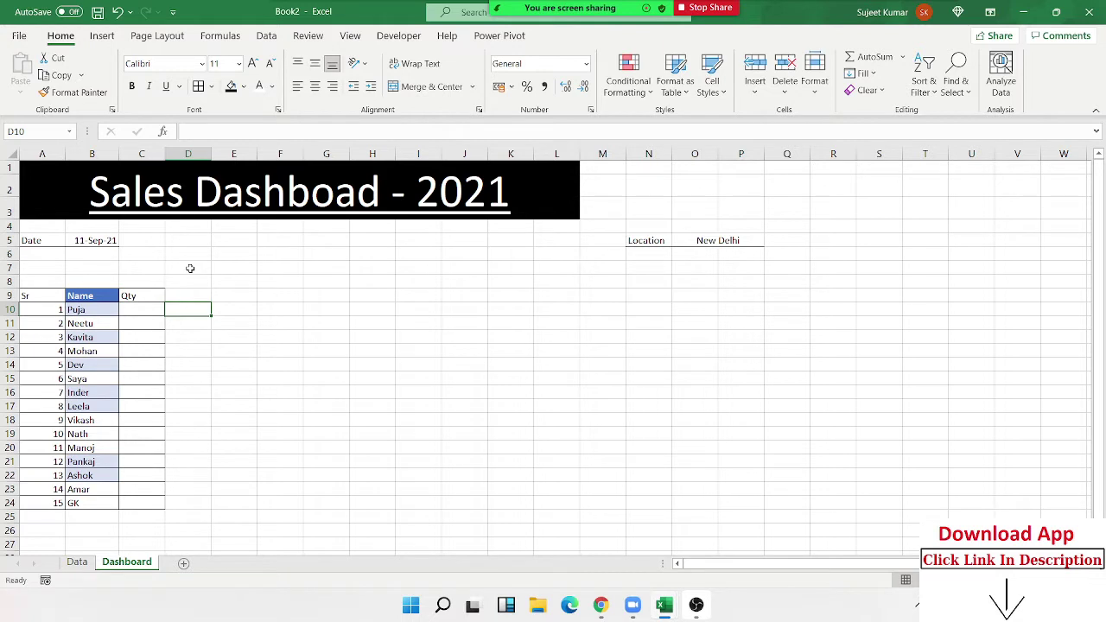
pyautogui.click(134, 310)
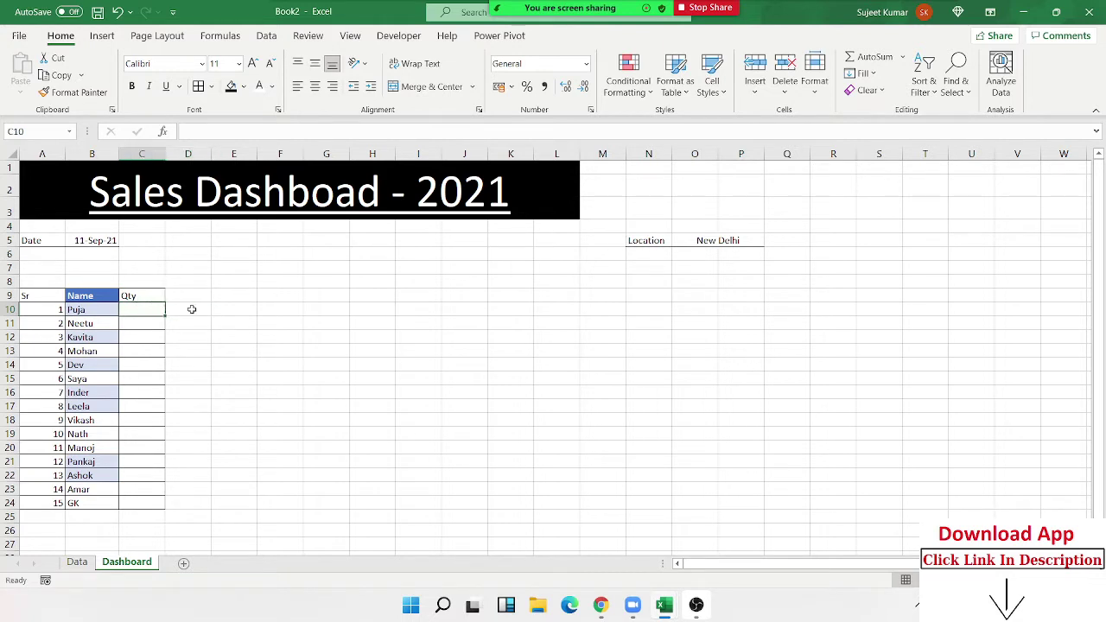
pyautogui.moveTo(176, 296); pyautogui.dragTo(130, 296)
pyautogui.click(135, 309)
pyautogui.click(109, 311)
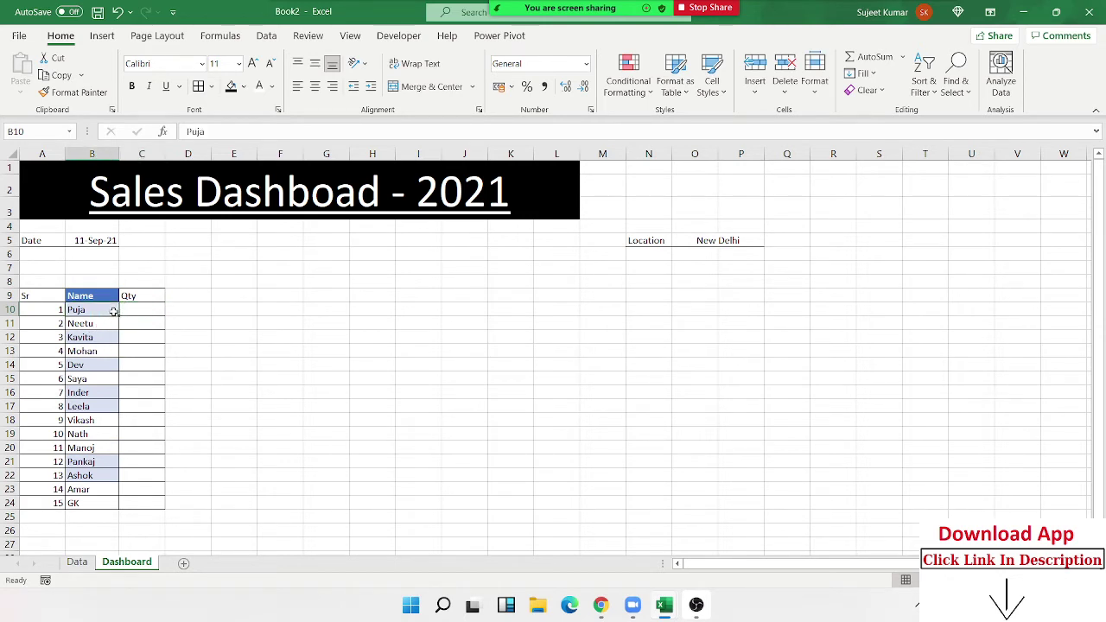
# Step: Clear the names and Qty entries from B10:C24
pyautogui.keyDown('shift'); pyautogui.click(145, 506); pyautogui.keyUp('shift')
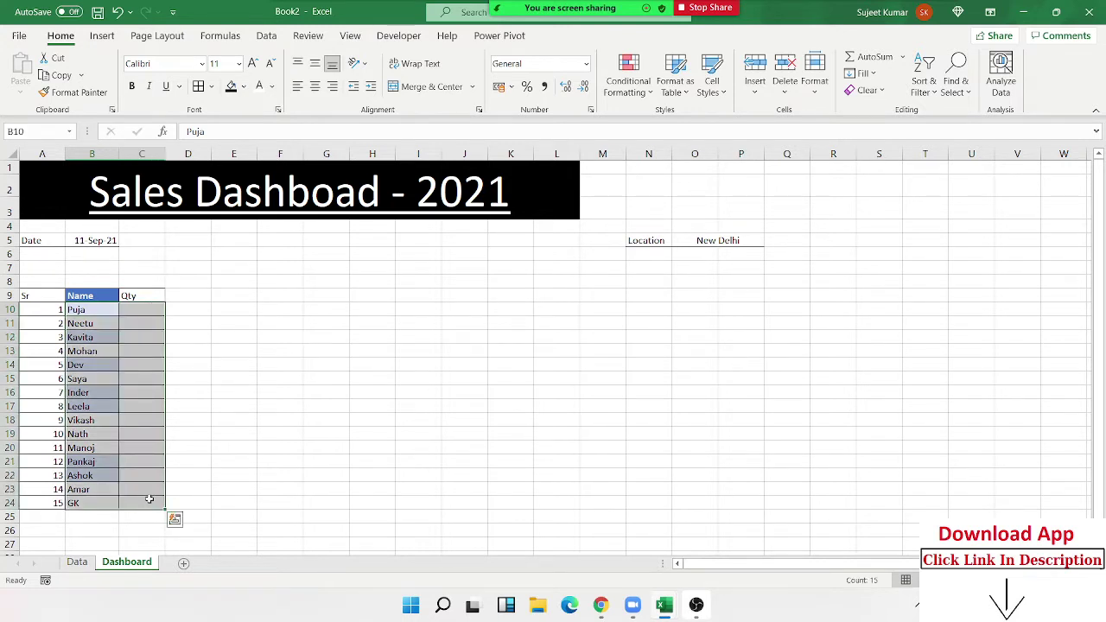
pyautogui.press('Delete')
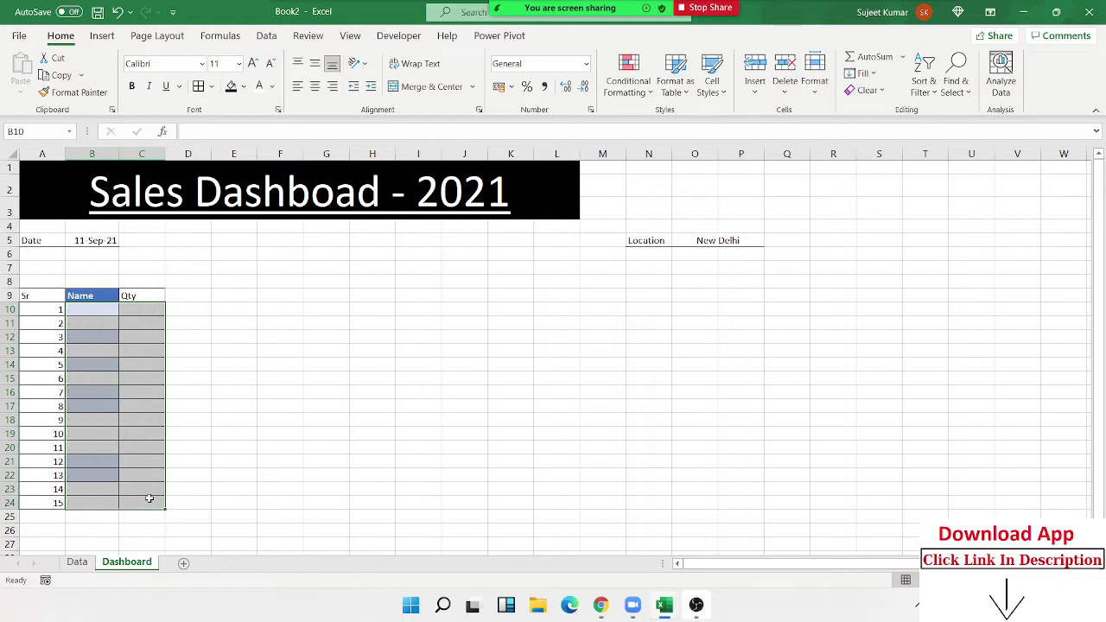
pyautogui.press('Up')
# Step: Start a SORT formula in B10 and cancel it, then select A9:B10
pyautogui.press('Down')
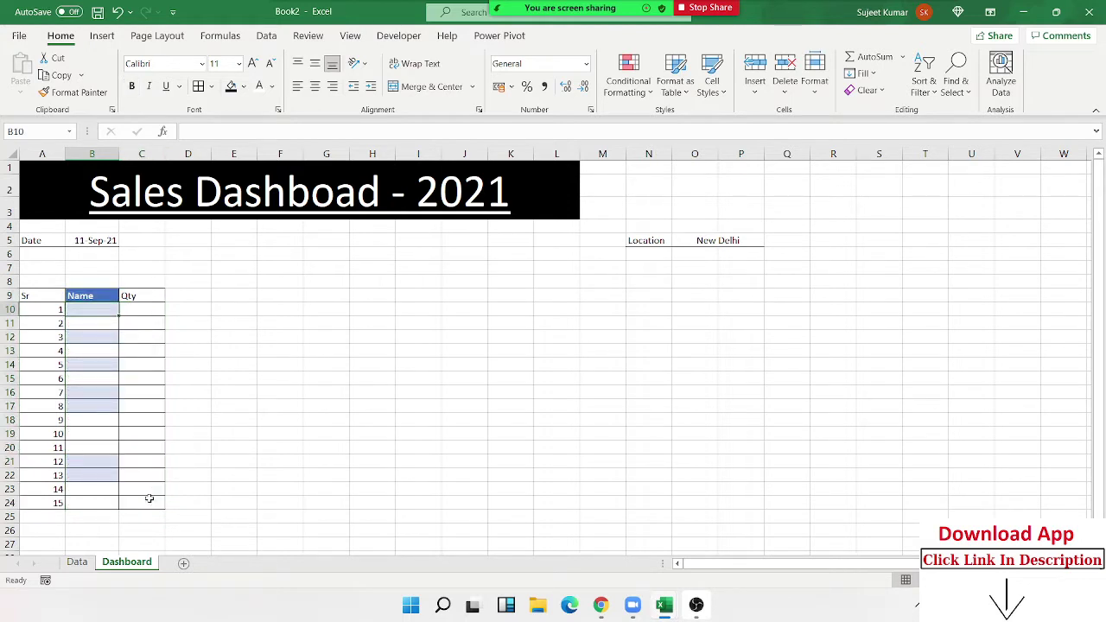
pyautogui.write('=so')
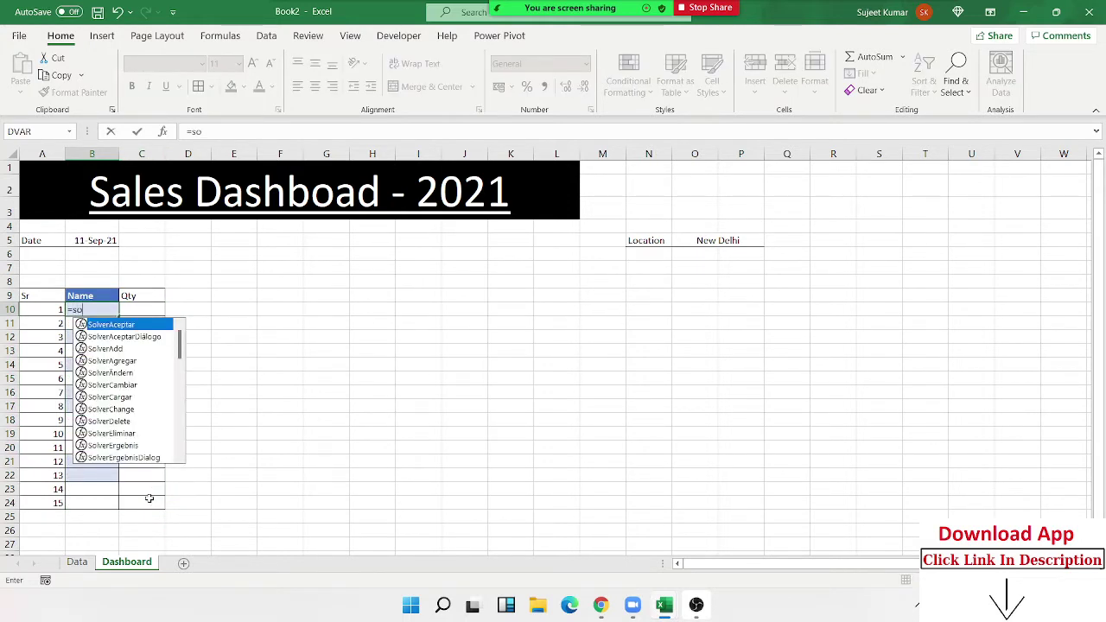
pyautogui.write('rt')
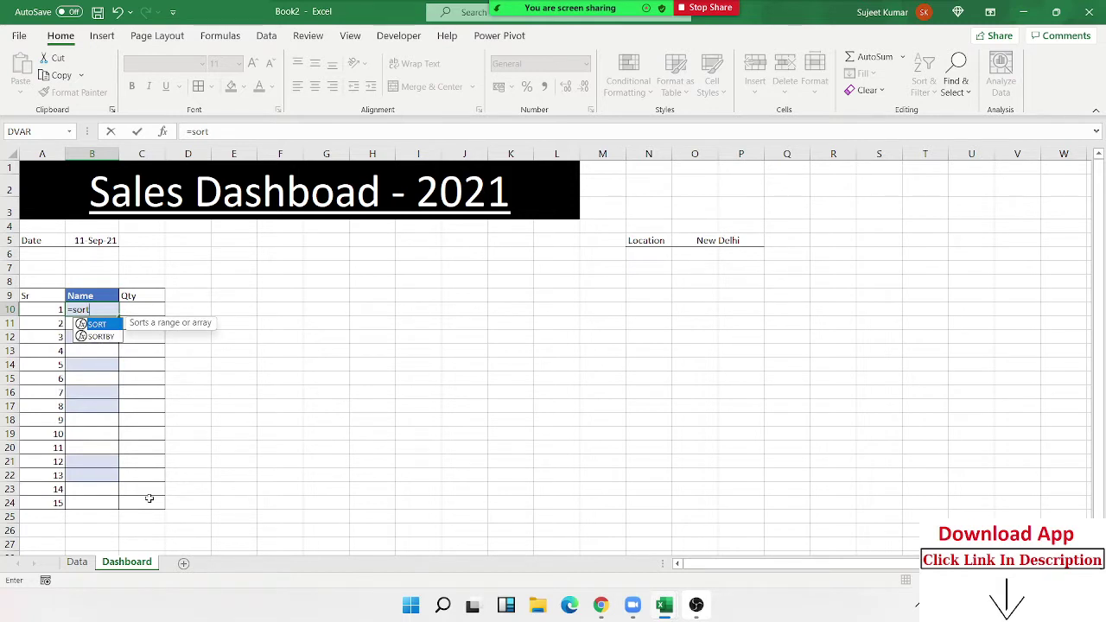
pyautogui.press('Tab')
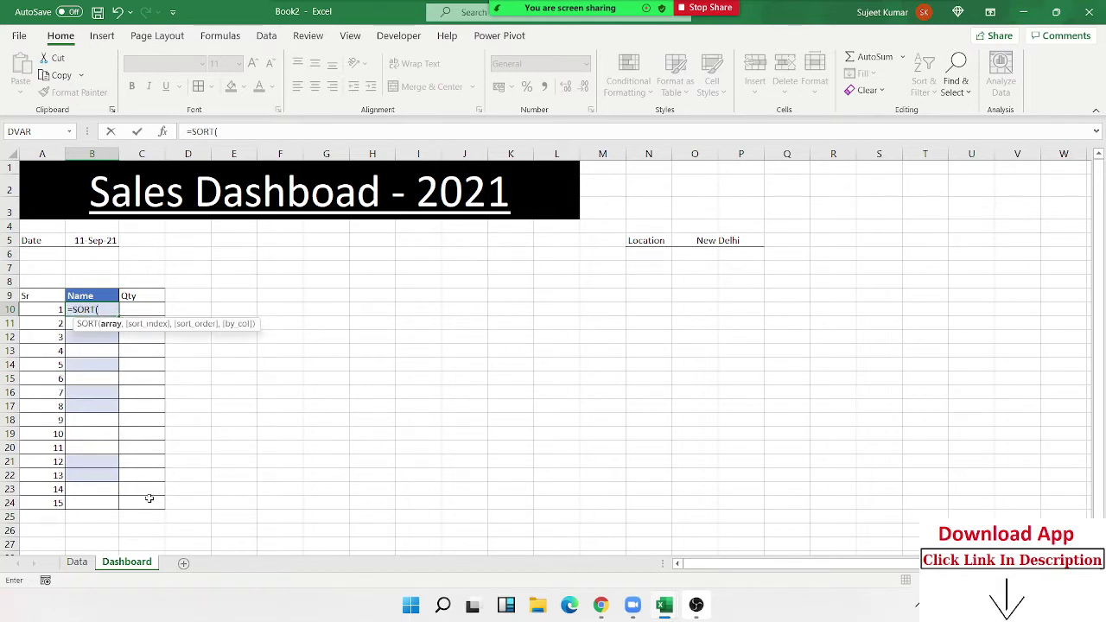
pyautogui.click(77, 561)
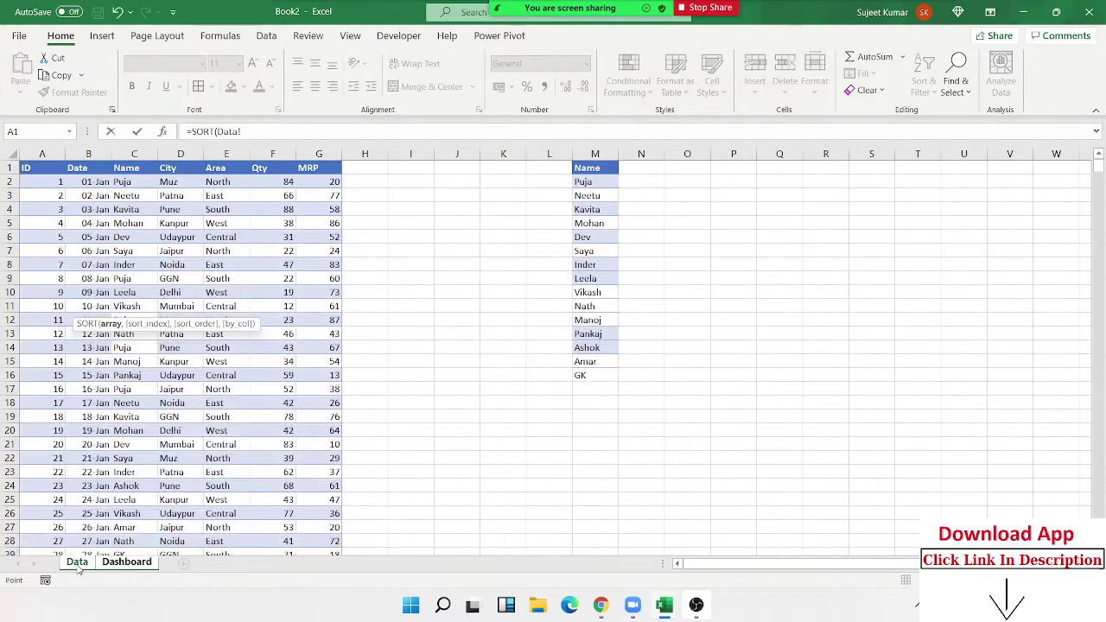
pyautogui.press('Escape')
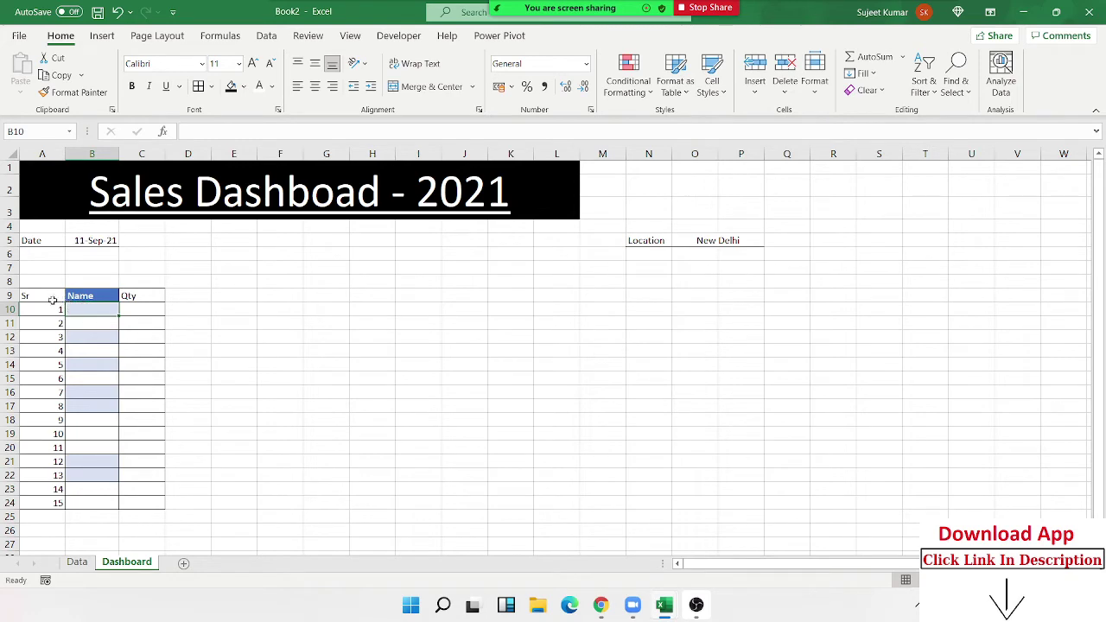
pyautogui.moveTo(48, 297); pyautogui.dragTo(100, 307)
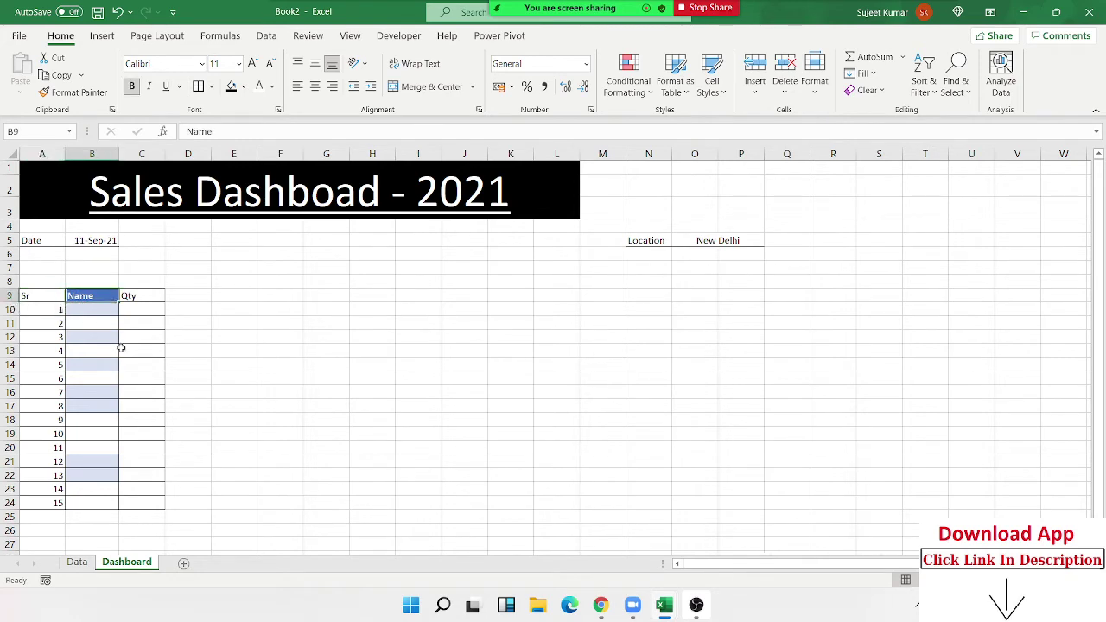
# Step: On the Data sheet, head column N with Qty
pyautogui.click(82, 562)
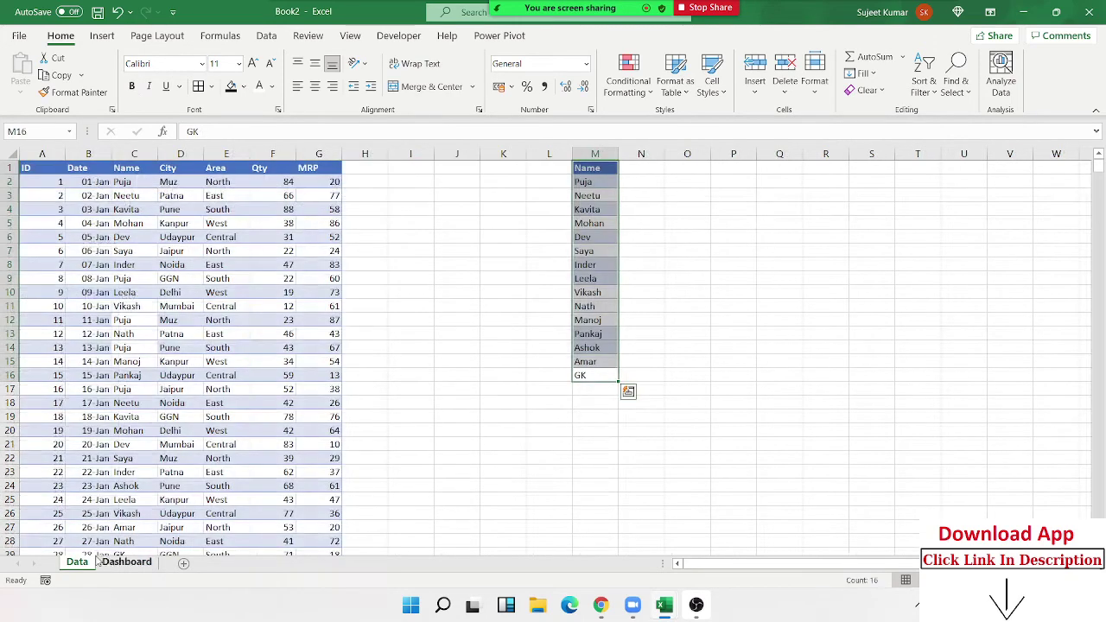
pyautogui.doubleClick(647, 166)
pyautogui.write('Qty')
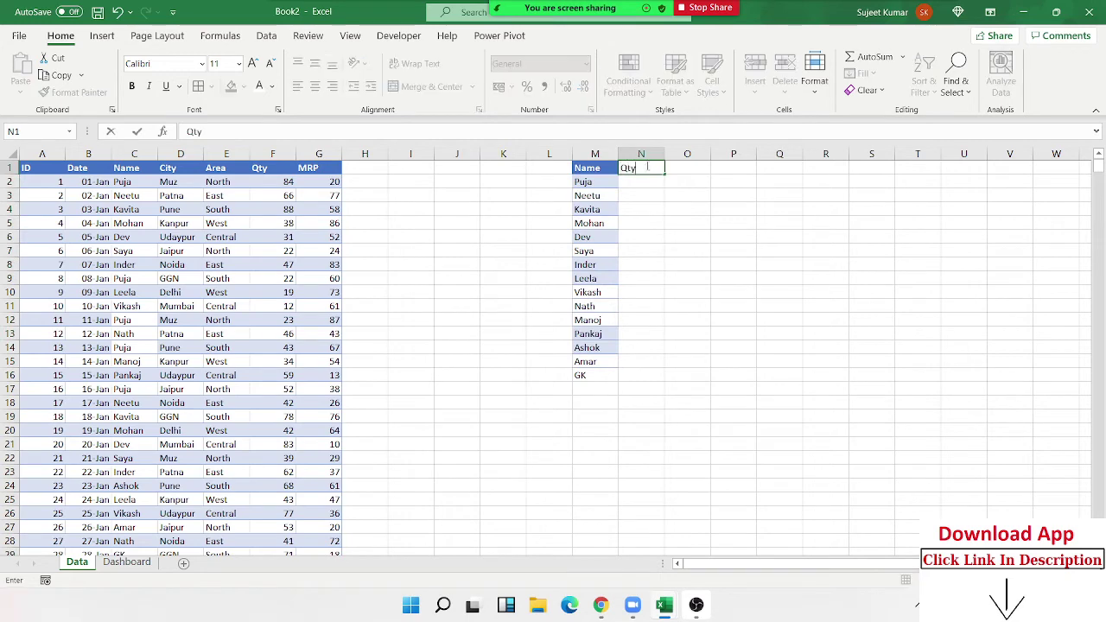
pyautogui.press('Return')
# Step: Enter =SUMIF(C:C,M2,F:F) in N2 to total the first name's quantity
pyautogui.write('=')
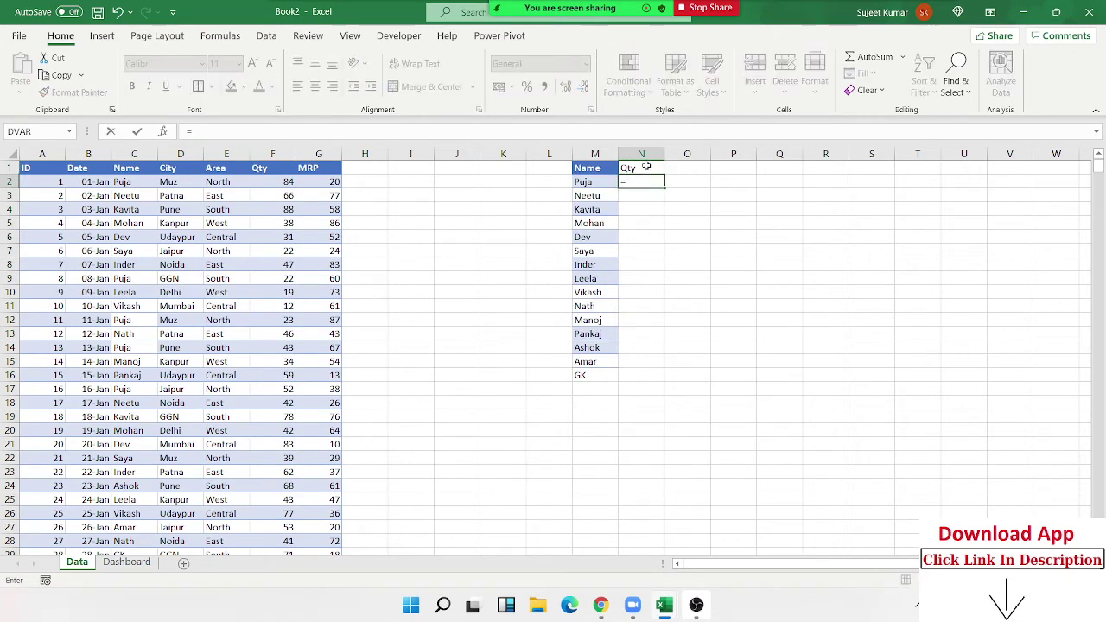
pyautogui.write('sum')
pyautogui.press('Down')
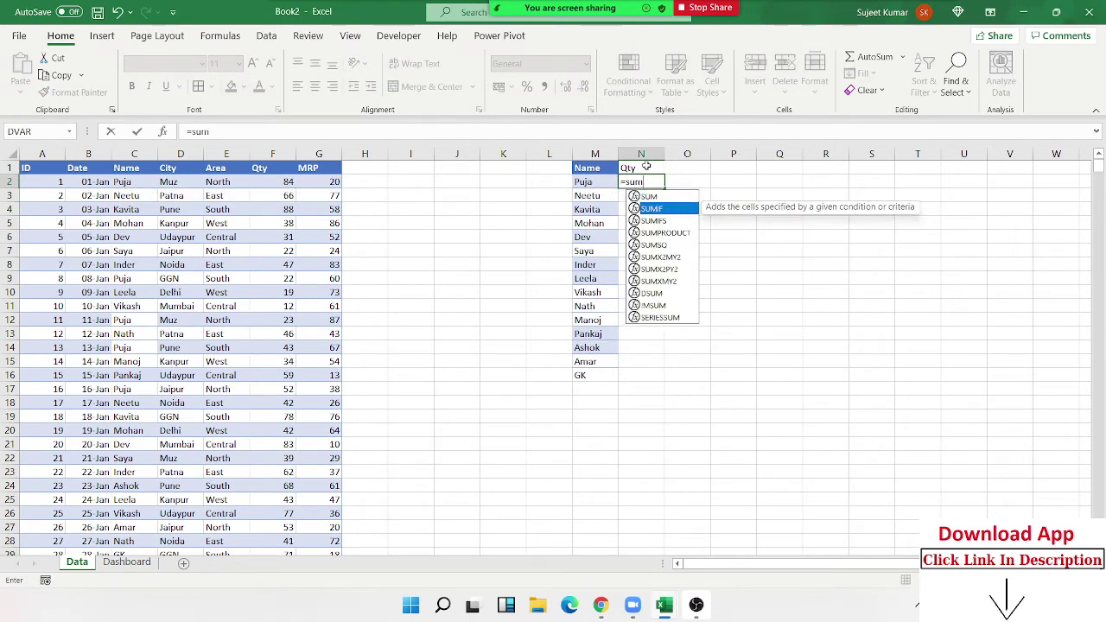
pyautogui.press('Tab')
pyautogui.press('Left')
pyautogui.press('Left')
pyautogui.press('Left')
pyautogui.press('Left')
pyautogui.press('Right')
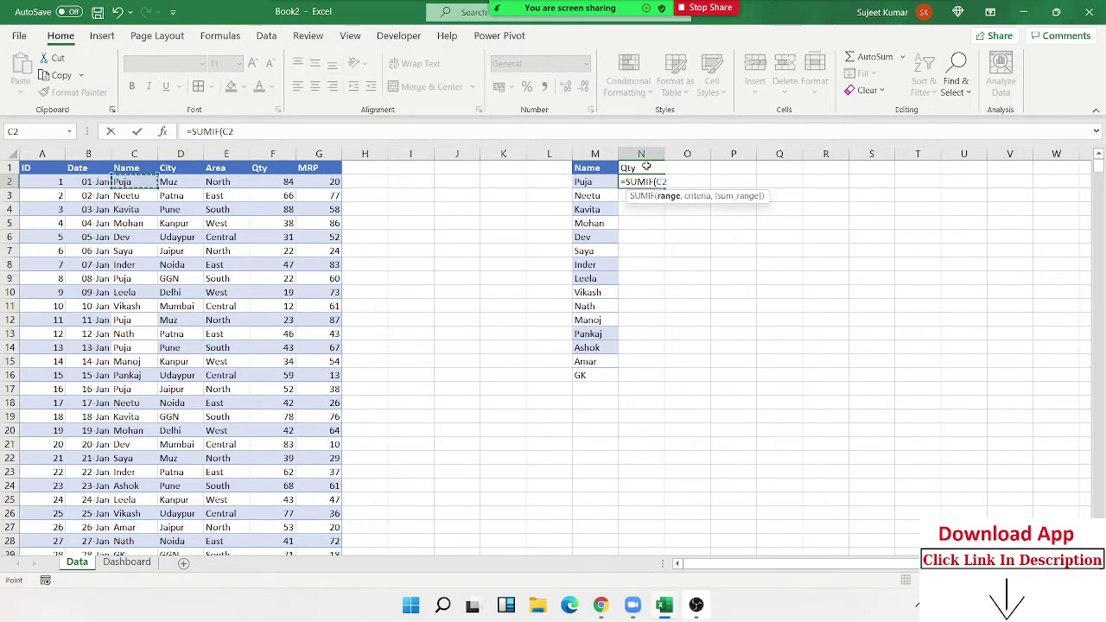
pyautogui.hotkey('ctrl', 'space')
pyautogui.write(',')
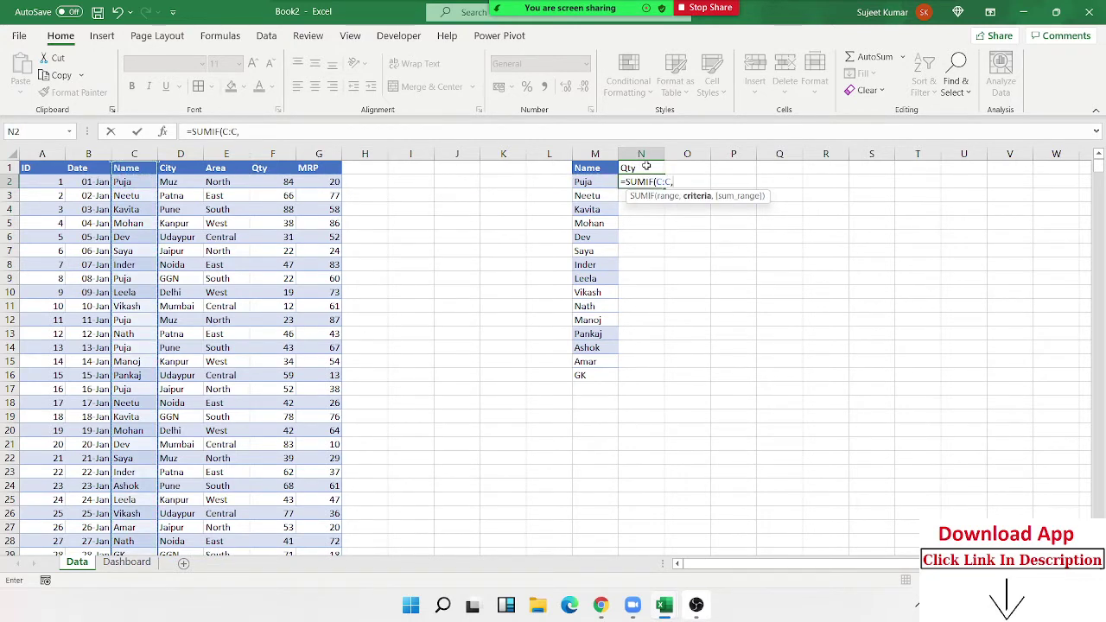
pyautogui.press('Left')
pyautogui.write(',')
pyautogui.press('Left')
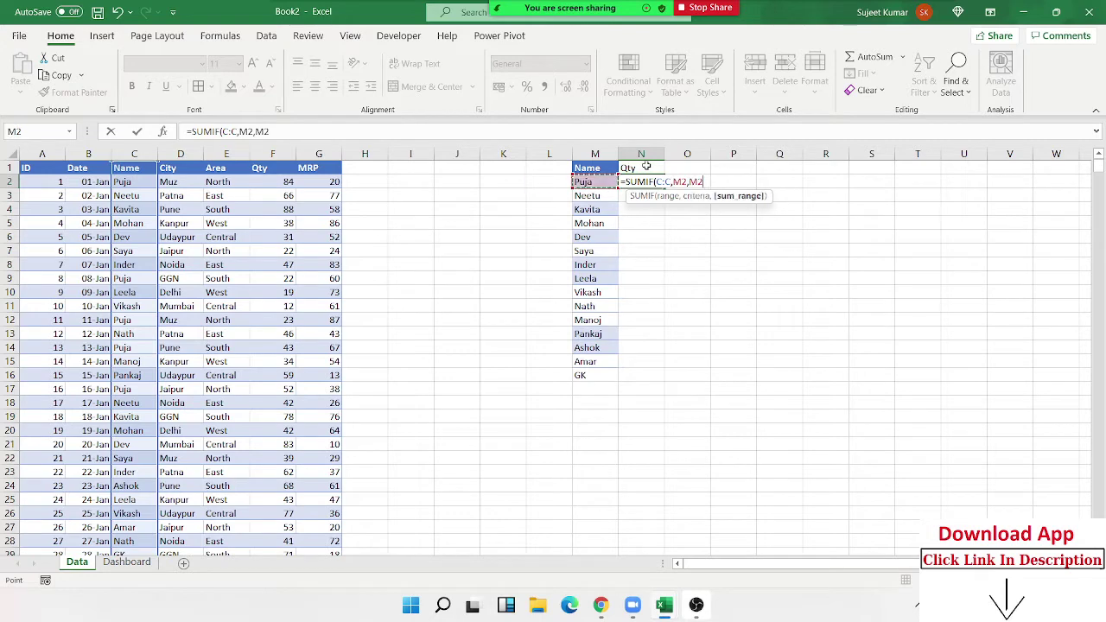
pyautogui.press('Left')
pyautogui.press('Left')
pyautogui.press('Left')
pyautogui.press('Left')
pyautogui.press('Left')
pyautogui.press('Left')
pyautogui.hotkey('ctrl', 'space')
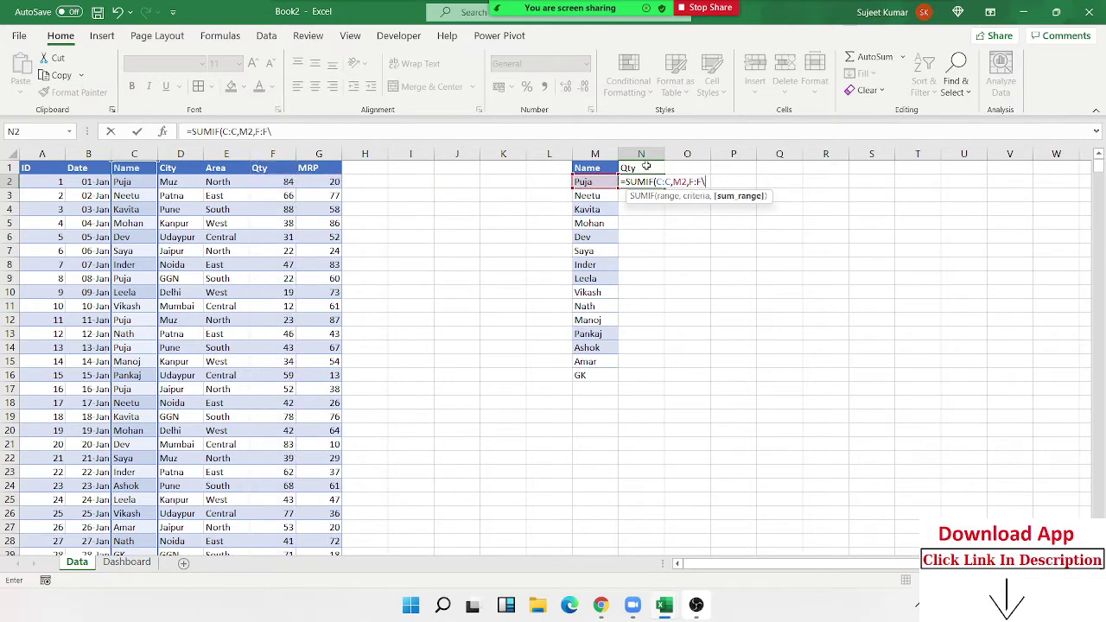
pyautogui.press('Return')
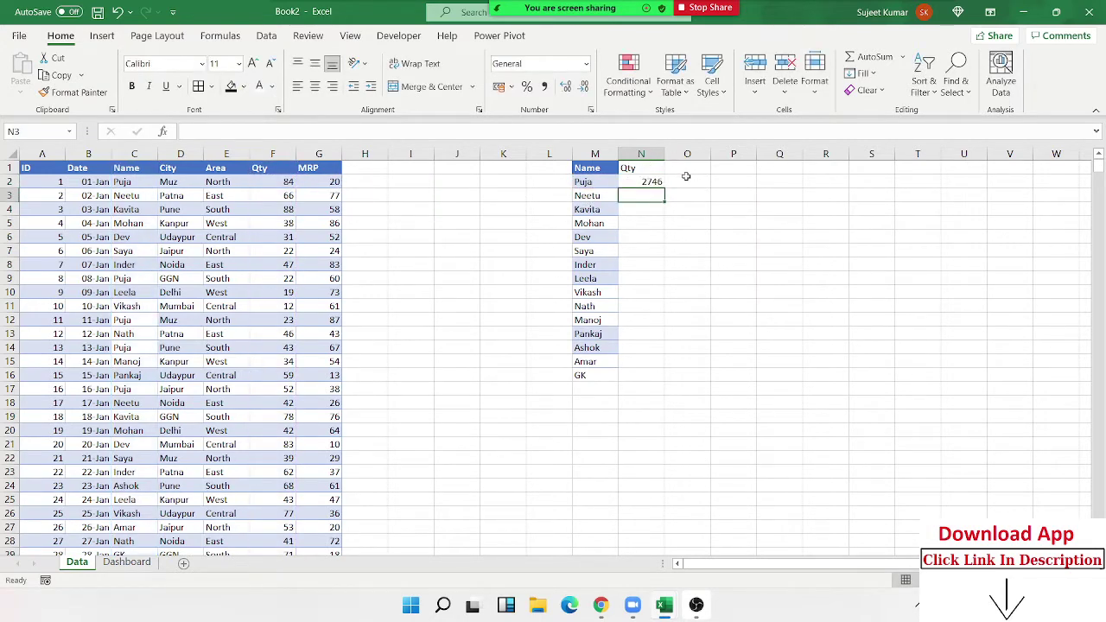
# Step: Copy the SUMIF total down to N16 and return to the Dashboard's B10
pyautogui.click(657, 181)
pyautogui.doubleClick(664, 189)
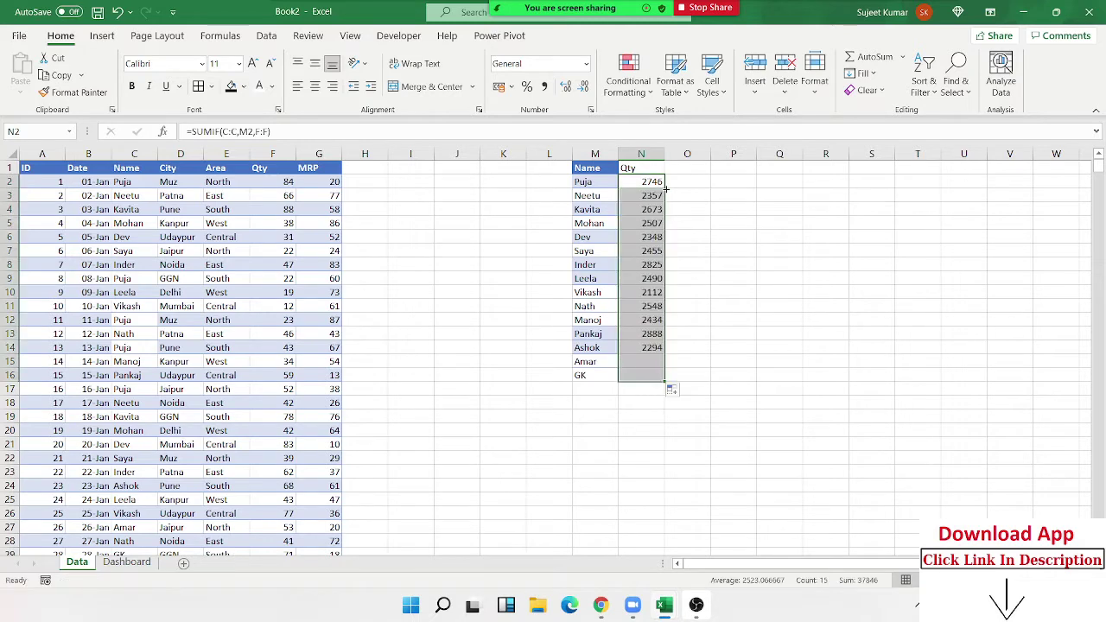
pyautogui.click(124, 563)
pyautogui.press('Down')
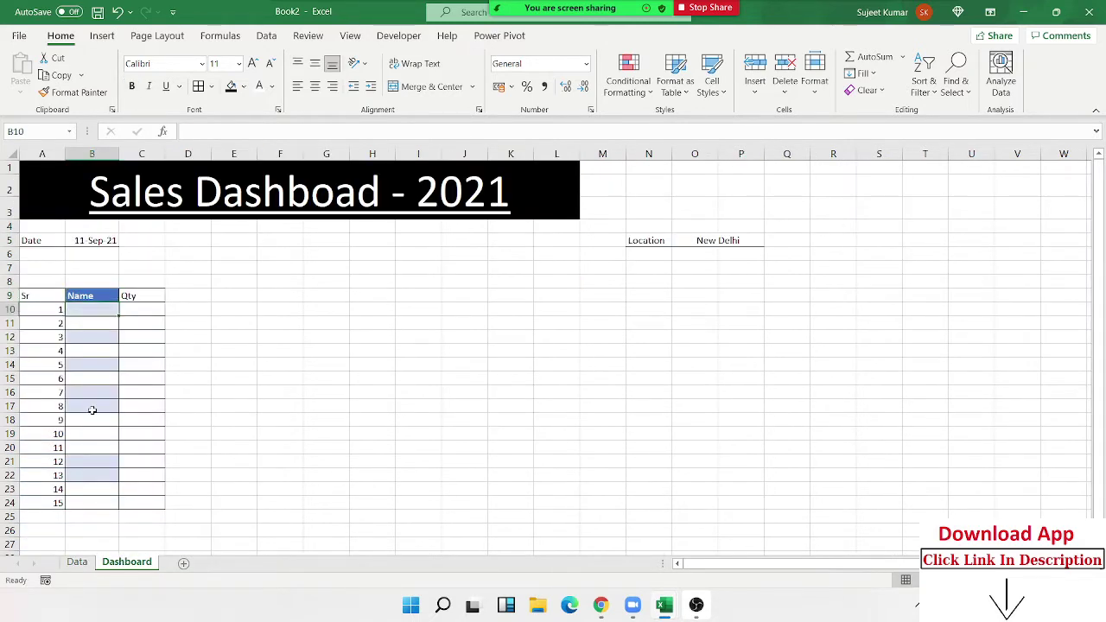
# Step: Enter =SORT(Data!M2:N16,2,1) in B10 to list names by Qty ascending
pyautogui.write('=so')
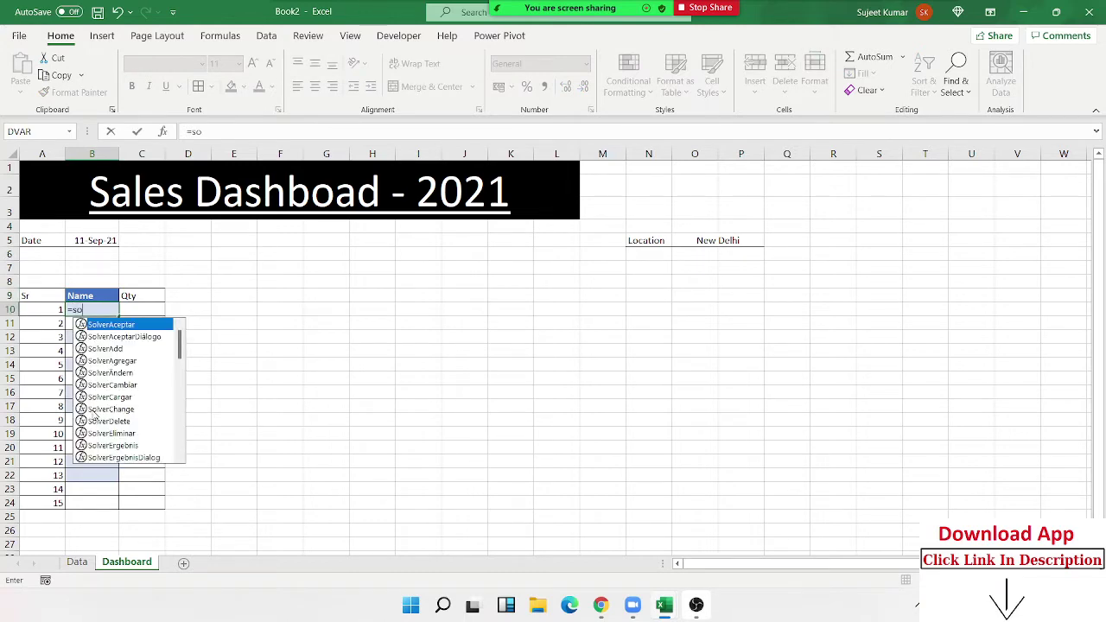
pyautogui.write('rt')
pyautogui.press('Tab')
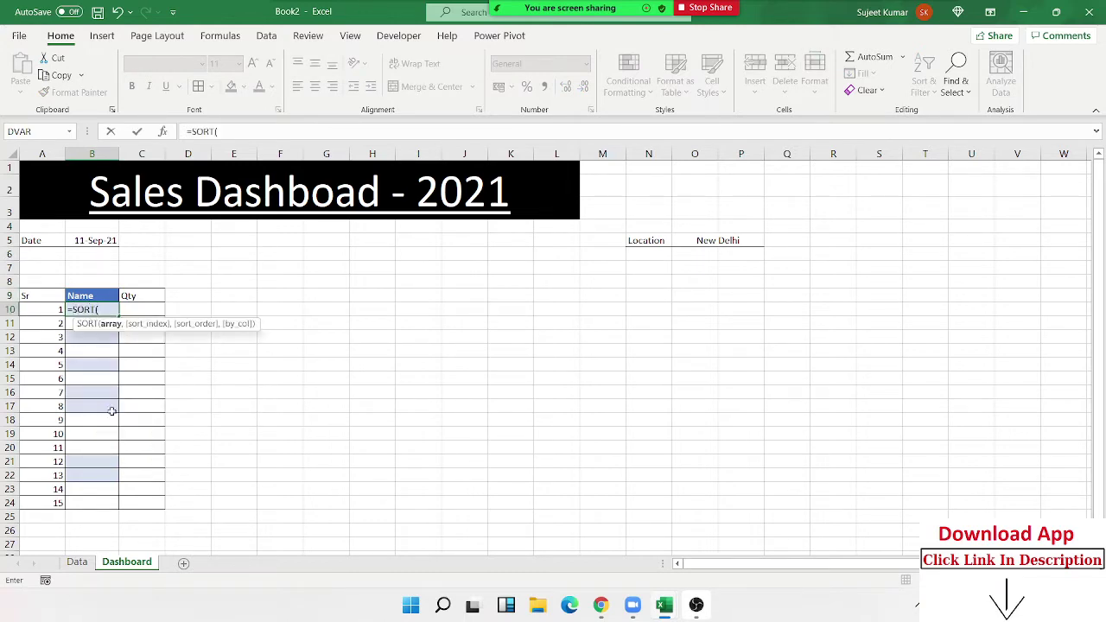
pyautogui.click(87, 562)
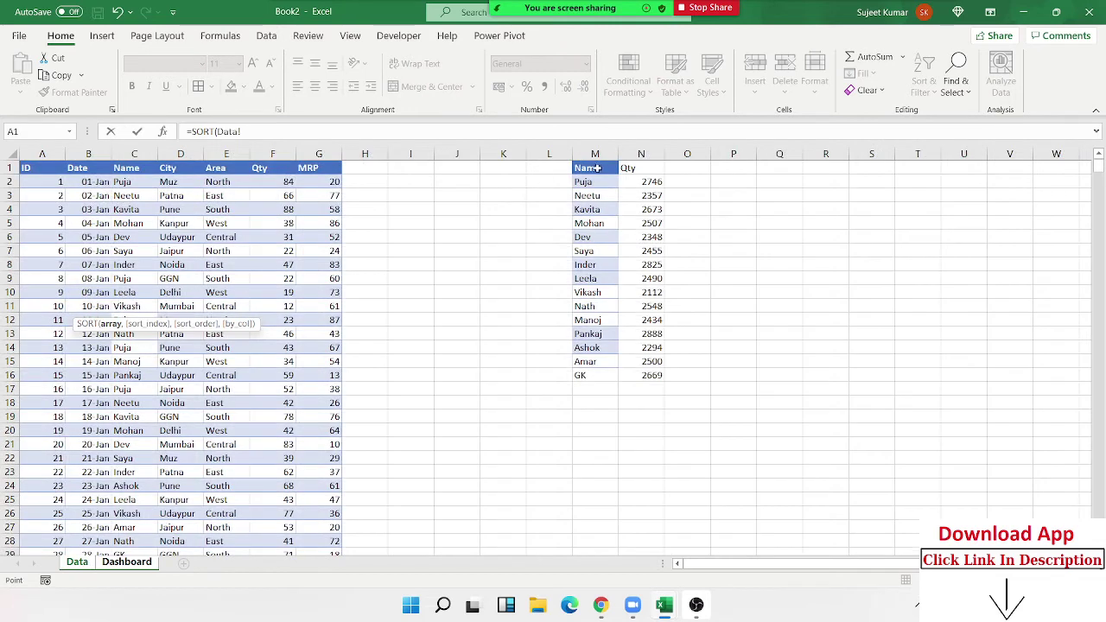
pyautogui.click(595, 180)
pyautogui.hotkey('shift', 'Right')
pyautogui.hotkey('ctrl', 'shift', 'Down')
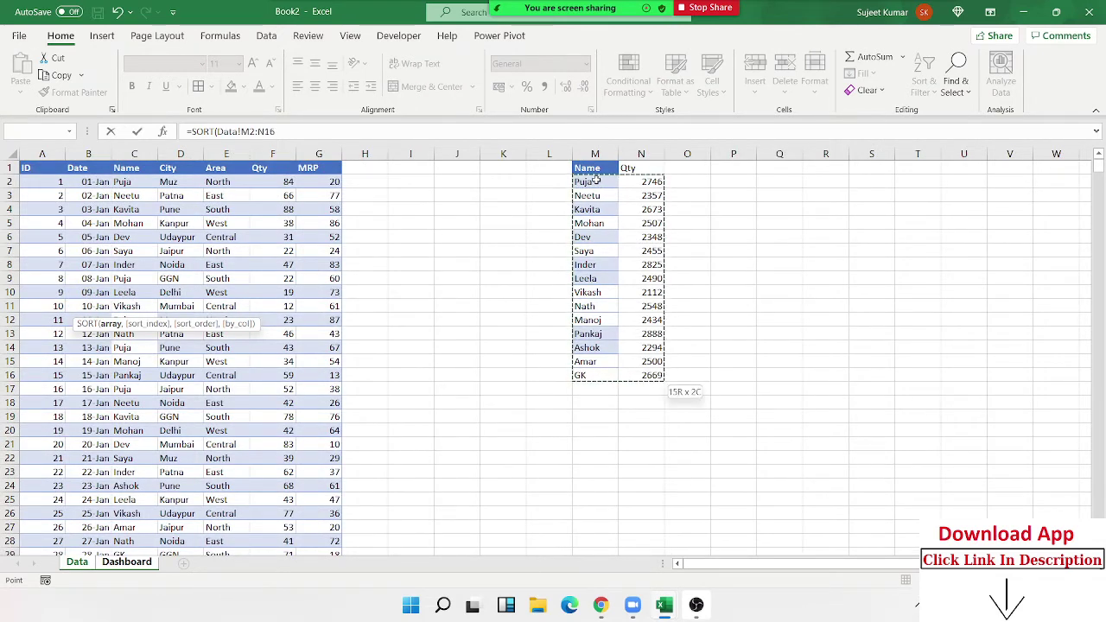
pyautogui.write(',')
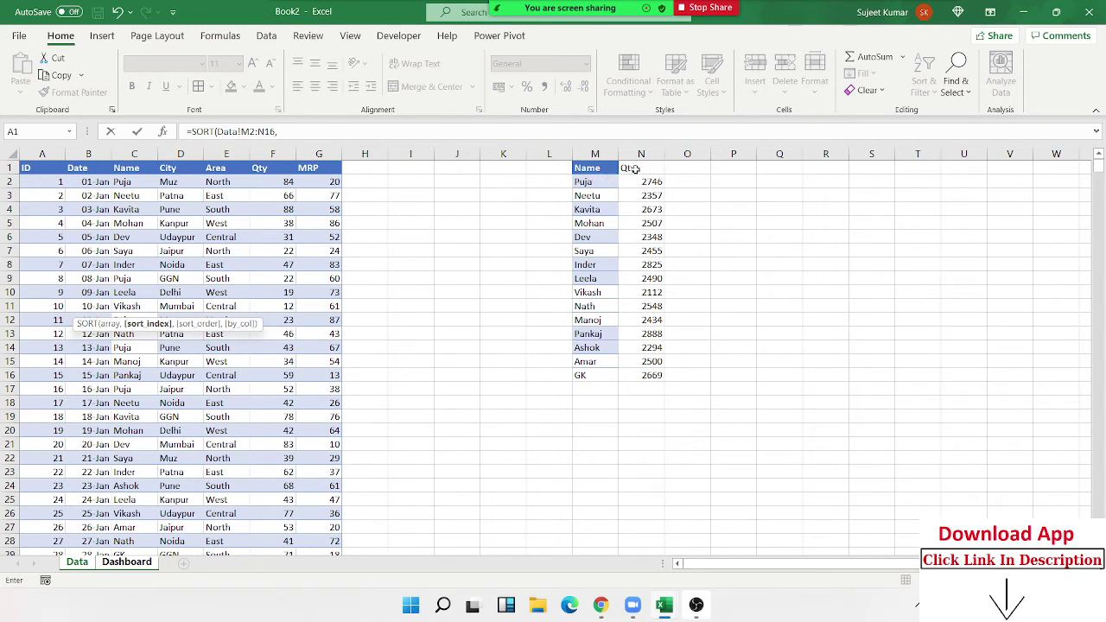
pyautogui.write('2')
pyautogui.write(',')
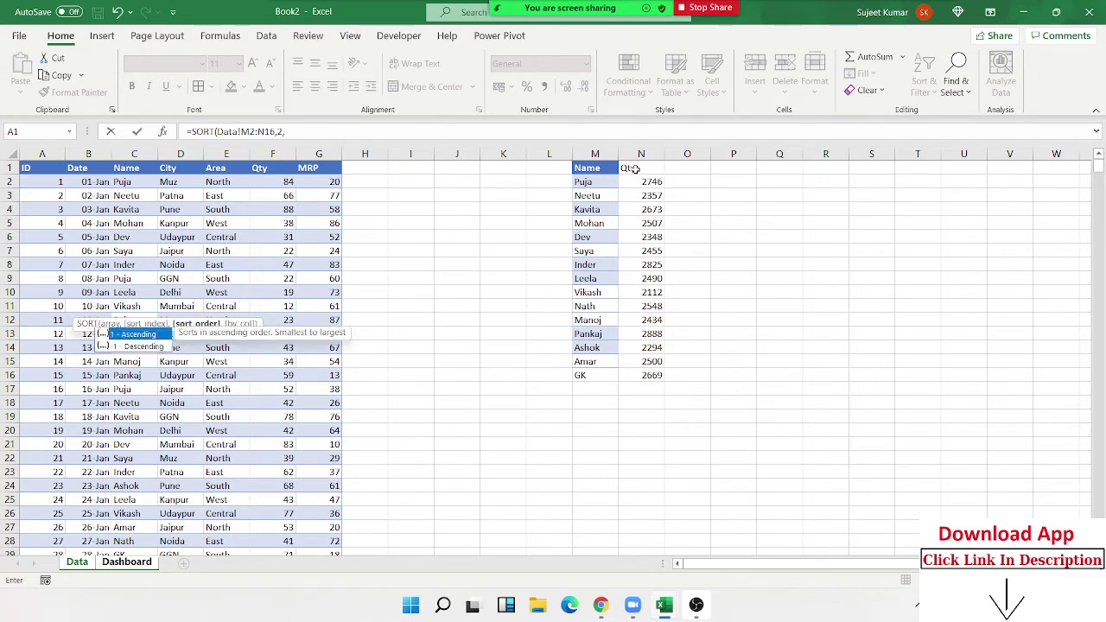
pyautogui.write('1')
pyautogui.press('Return')
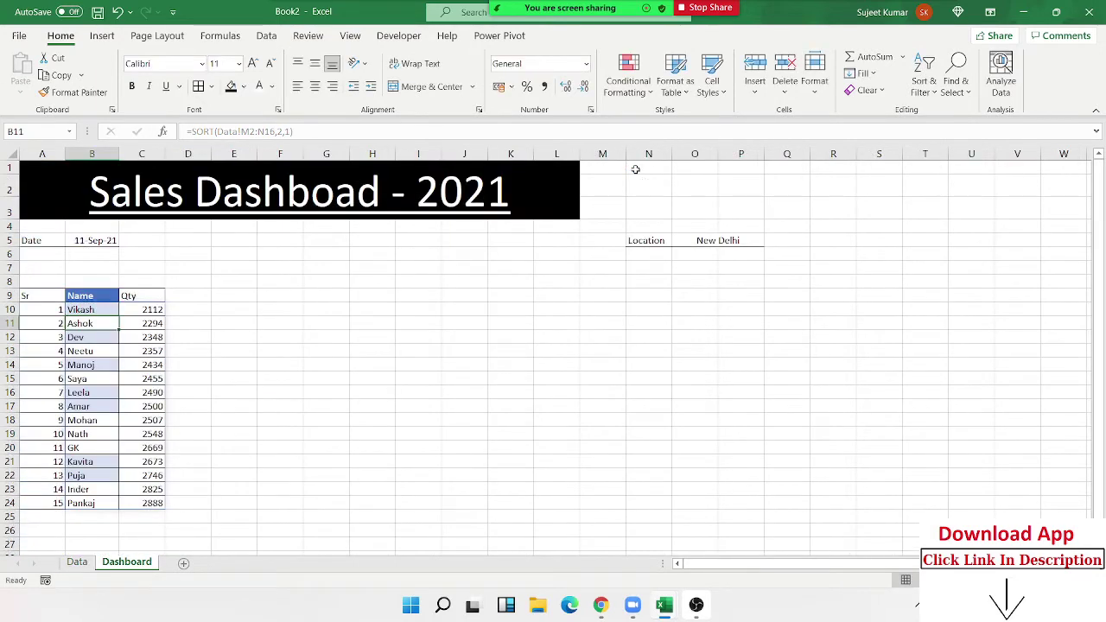
pyautogui.press('Up')
pyautogui.press('Up')
pyautogui.press('Up')
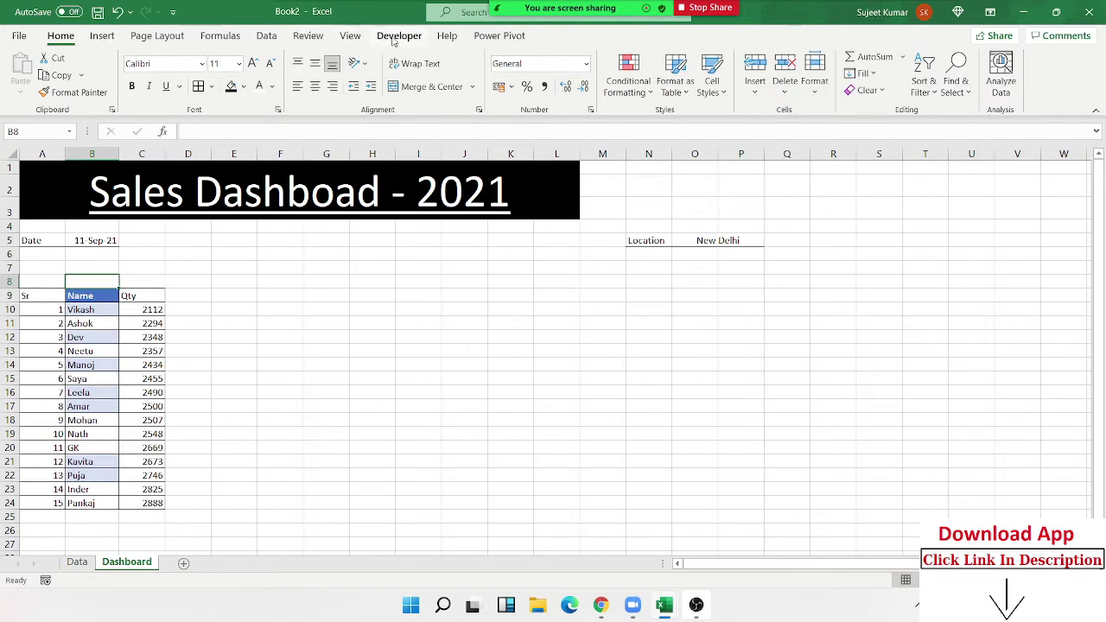
# Step: Pick the spin button from Developer > Insert, then switch to the Data sheet
pyautogui.click(393, 38)
pyautogui.click(311, 74)
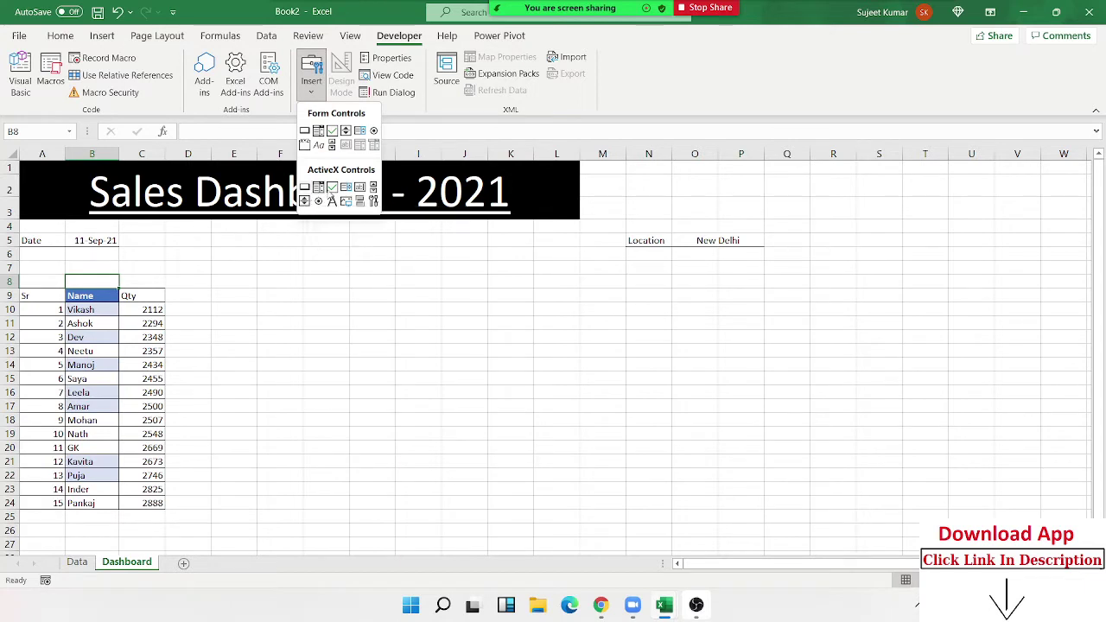
pyautogui.click(346, 131)
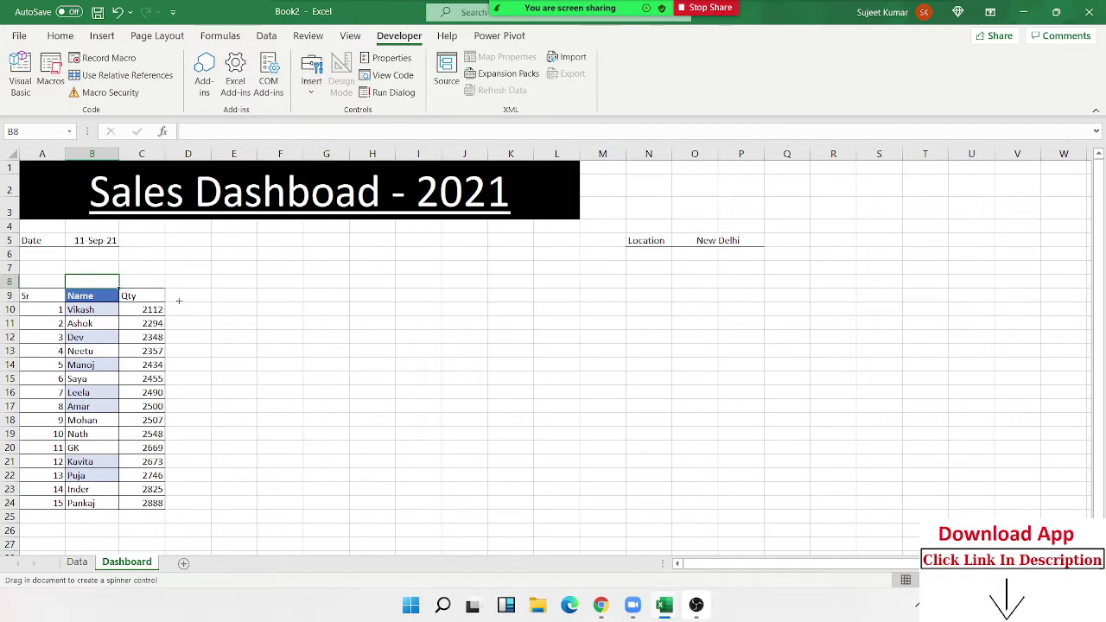
pyautogui.click(77, 562)
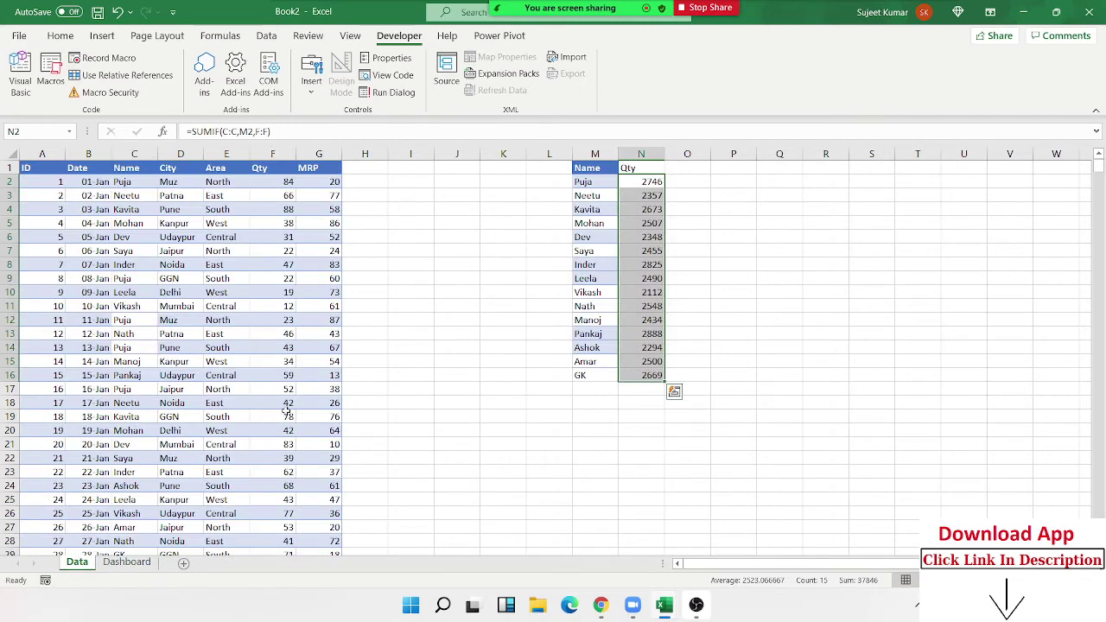
# Step: Start a trial SORT formula over M2:N16 beside the summary, then cancel it
pyautogui.click(741, 195)
pyautogui.write('=')
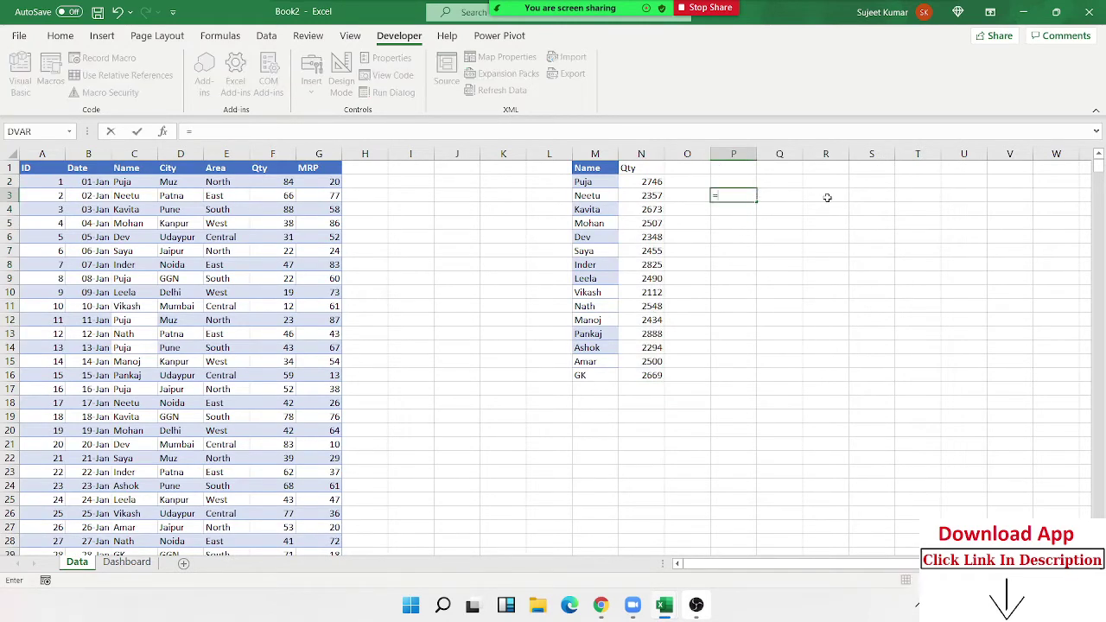
pyautogui.write('si')
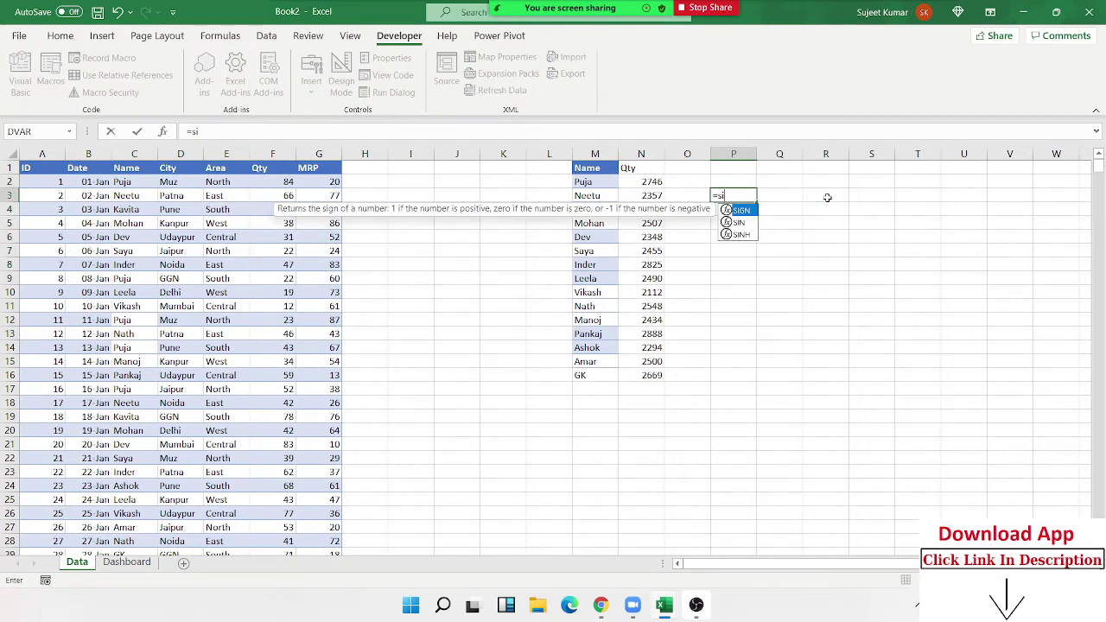
pyautogui.press('BackSpace')
pyautogui.write('or')
pyautogui.press('Tab')
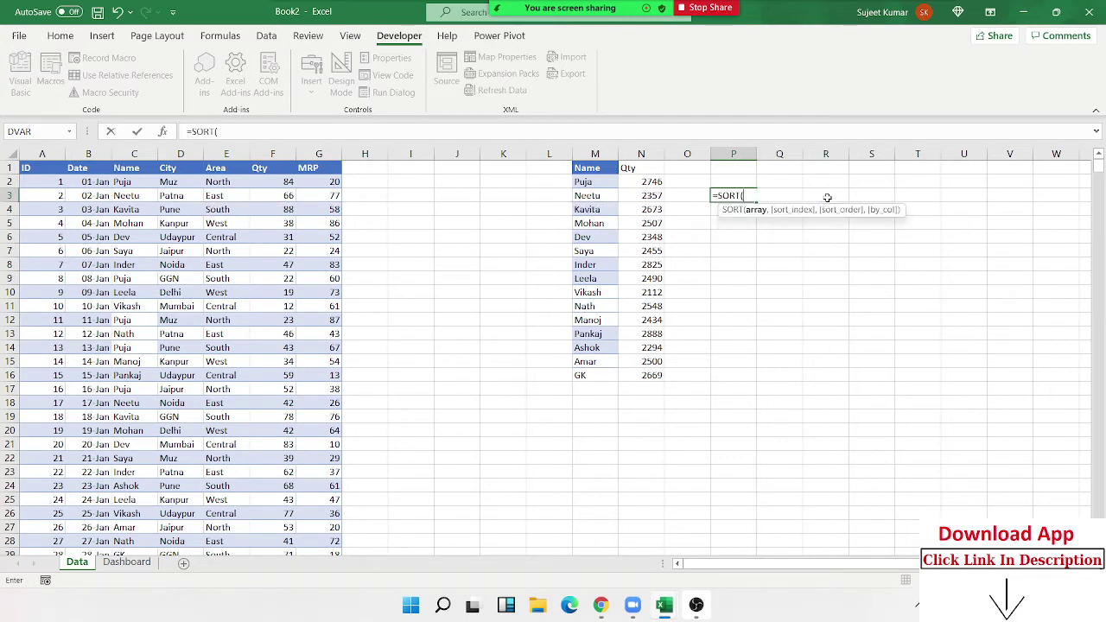
pyautogui.press('Left')
pyautogui.press('Left')
pyautogui.press('Left')
pyautogui.press('Up')
pyautogui.hotkey('shift', 'Right')
pyautogui.hotkey('ctrl', 'shift', 'Down')
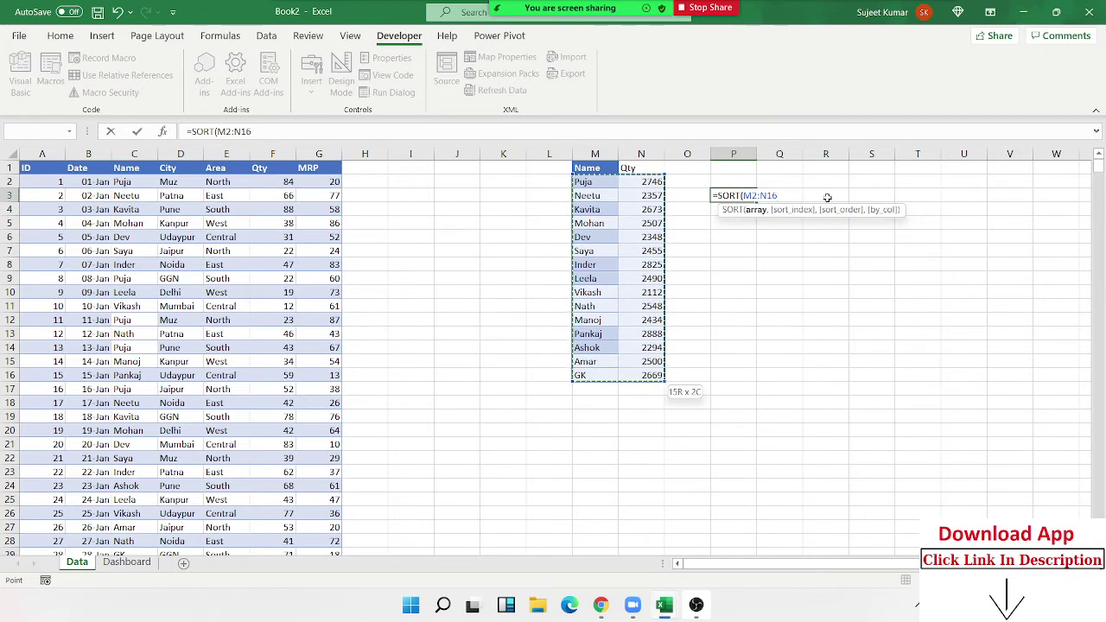
pyautogui.press('Escape')
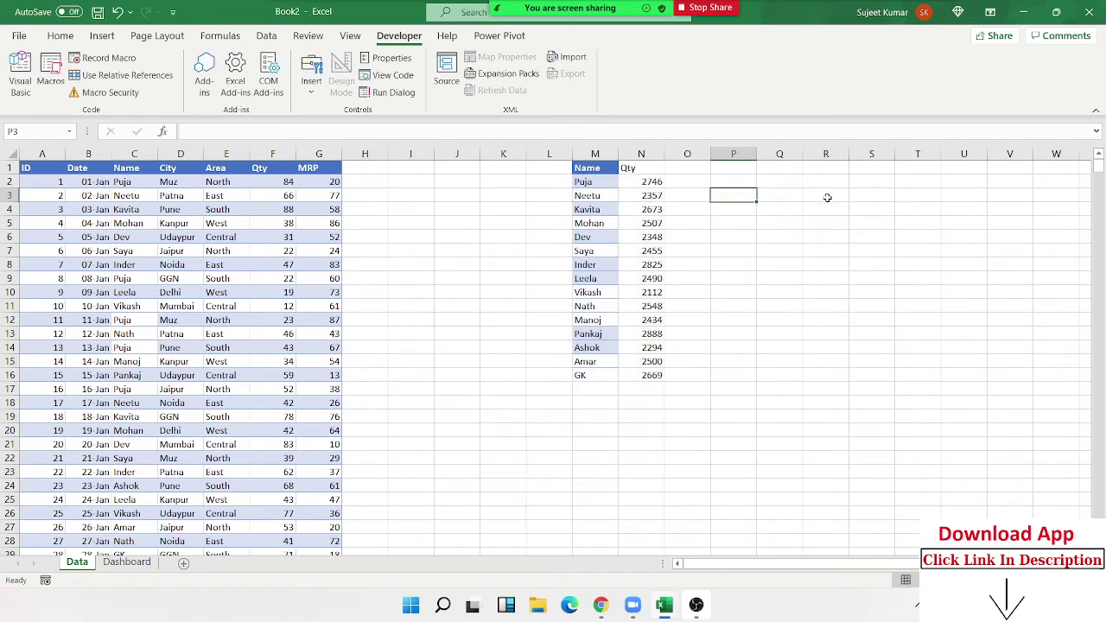
# Step: Store the sort-order value in R2, first 1 and then 2
pyautogui.click(833, 181)
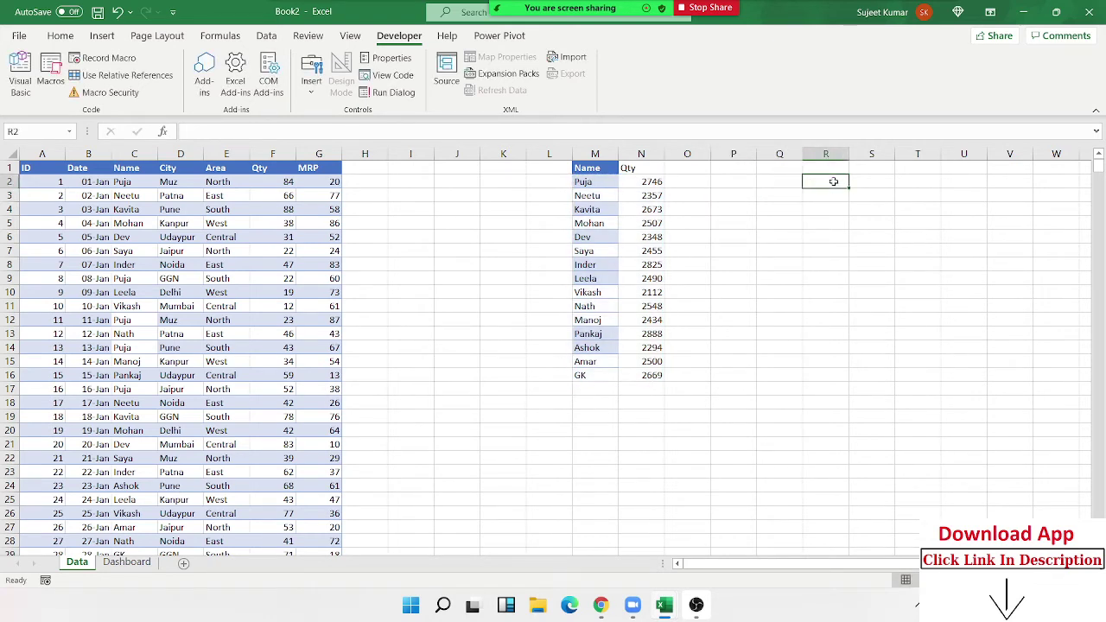
pyautogui.write('1')
pyautogui.press('Return')
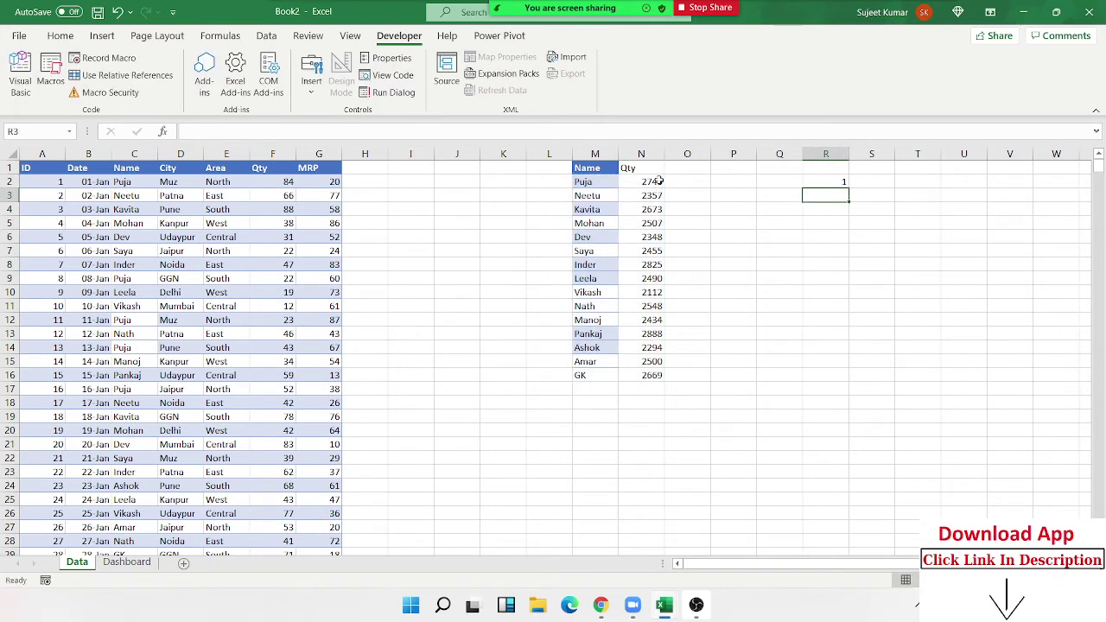
pyautogui.click(659, 180)
pyautogui.moveTo(776, 197)
pyautogui.mouseDown()
pyautogui.moveTo(817, 264)
pyautogui.moveTo(817, 345)
pyautogui.mouseUp()
pyautogui.click(842, 181)
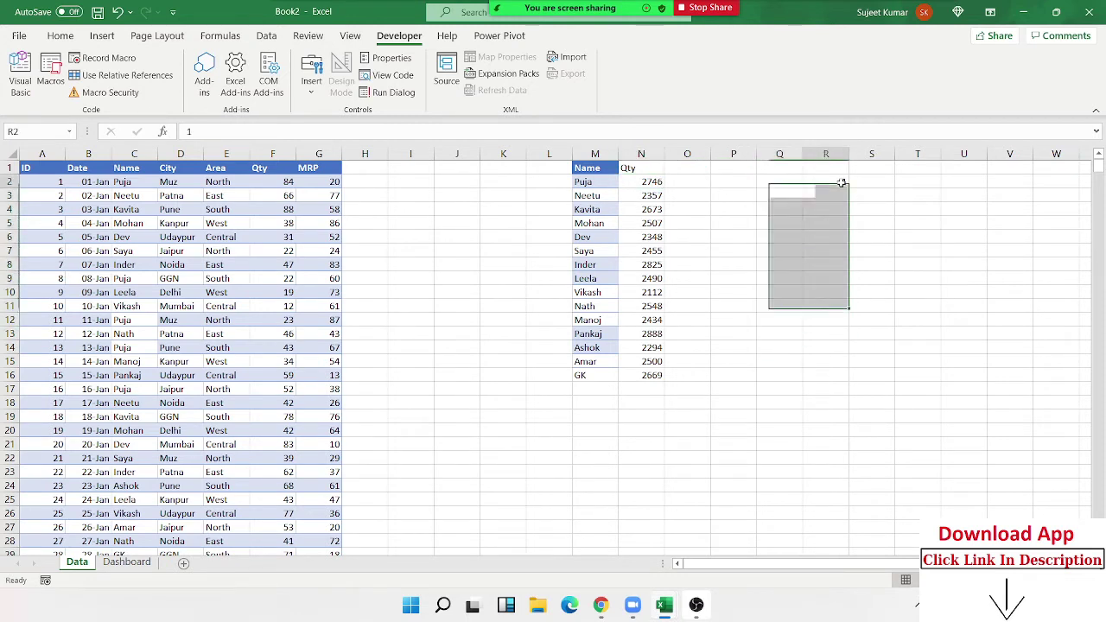
pyautogui.write('2')
pyautogui.press('Return')
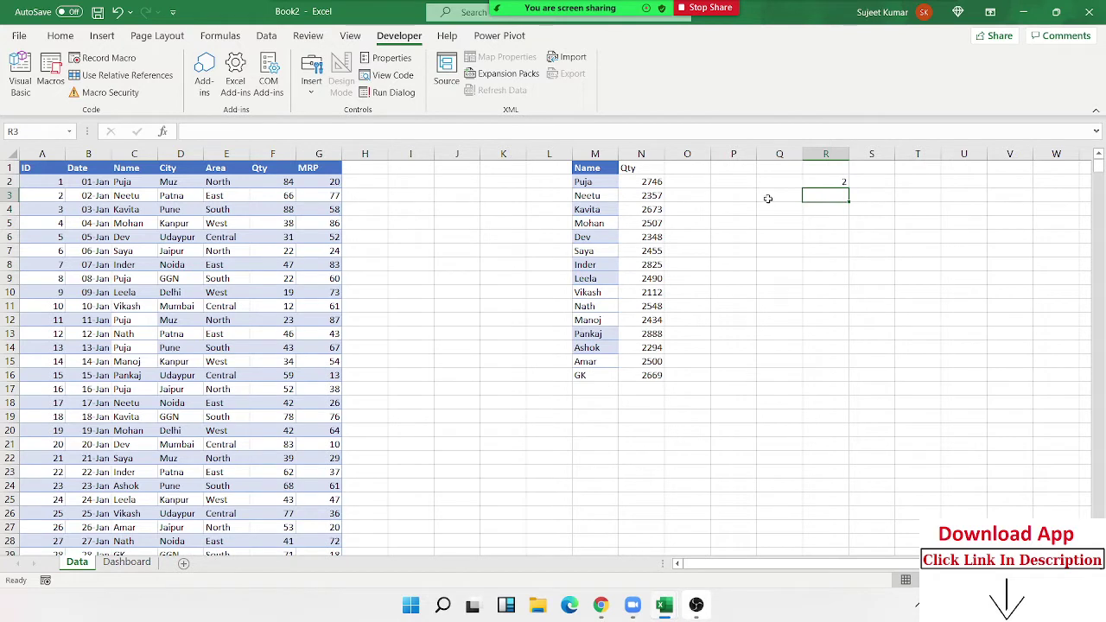
# Step: Enter a trial SORT formula over M2:N16 in Q3, which returns #VALUE!
pyautogui.moveTo(768, 199); pyautogui.dragTo(829, 363)
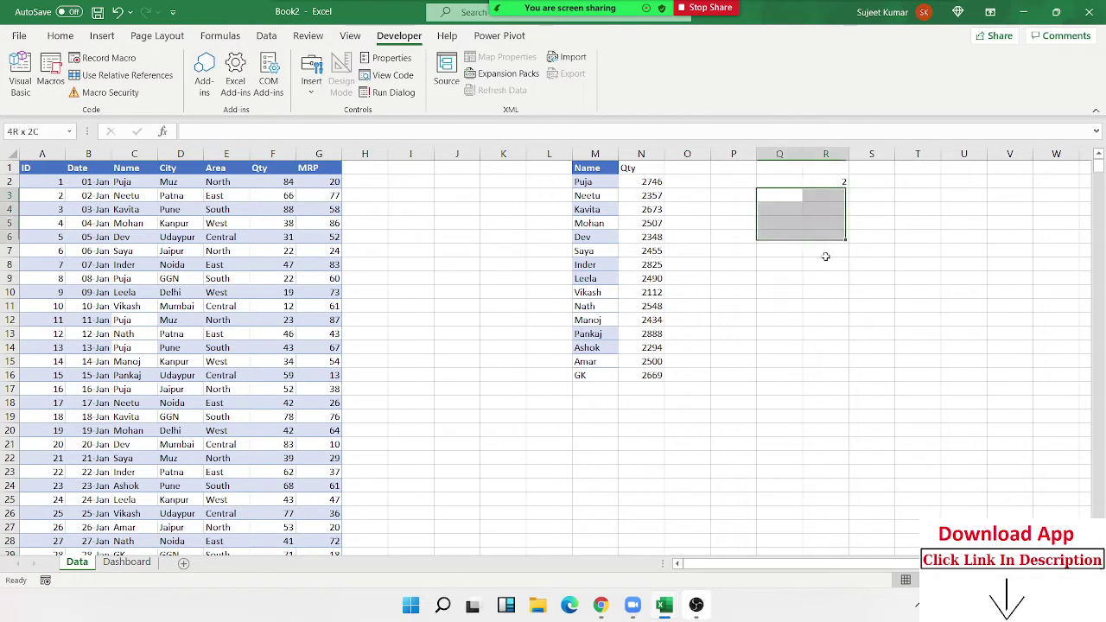
pyautogui.click(785, 201)
pyautogui.write('=')
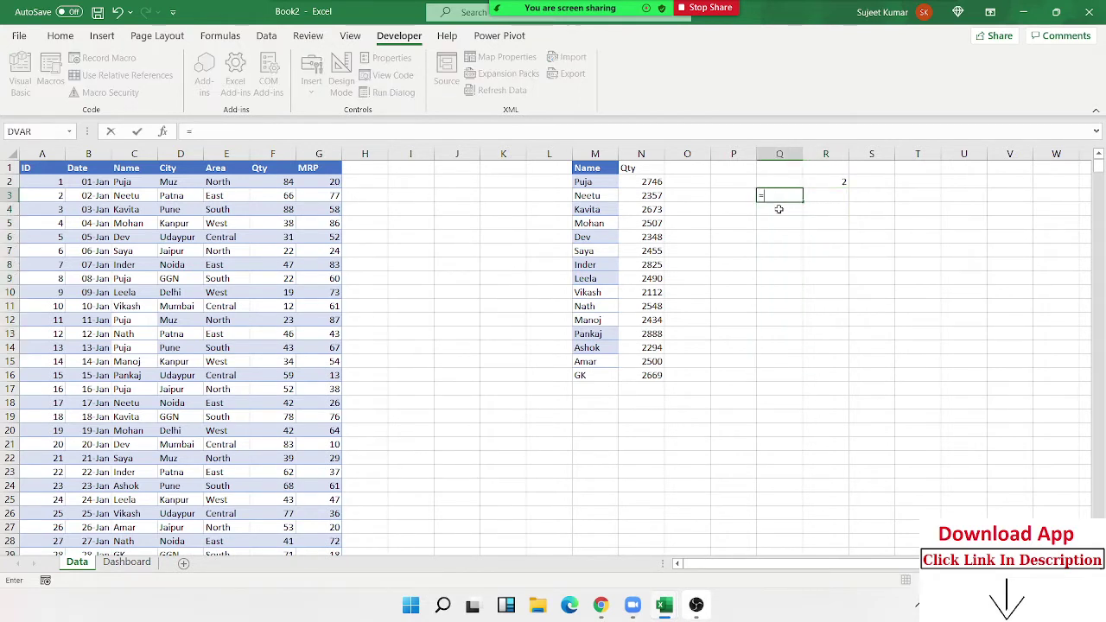
pyautogui.write('sir')
pyautogui.press('BackSpace')
pyautogui.press('BackSpace')
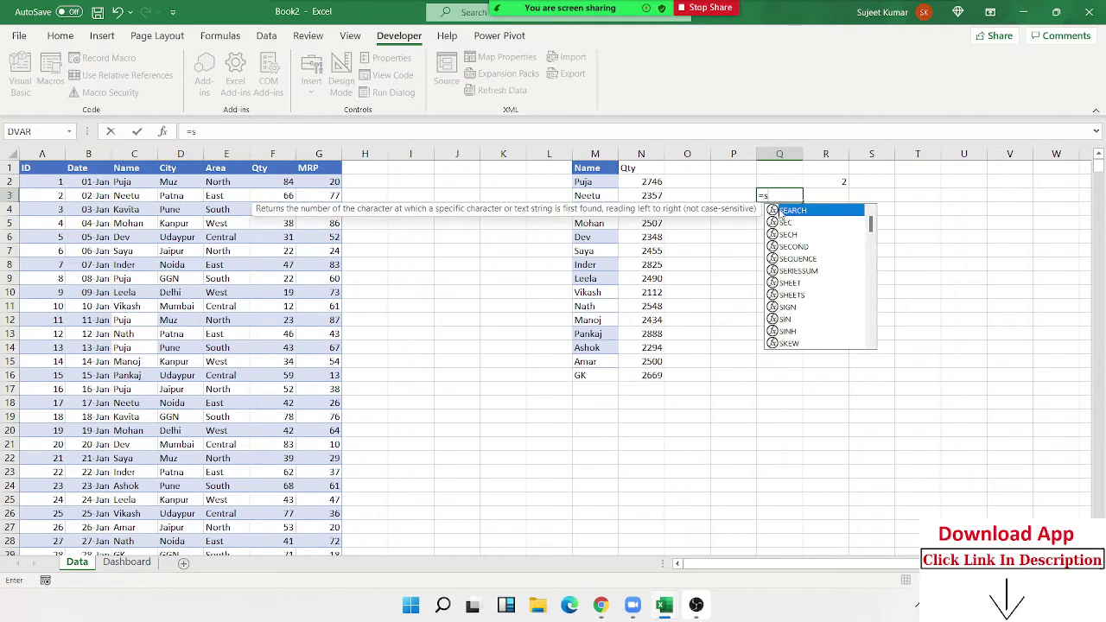
pyautogui.write('or')
pyautogui.press('Tab')
pyautogui.press('Left')
pyautogui.press('Left')
pyautogui.press('Left')
pyautogui.press('Left')
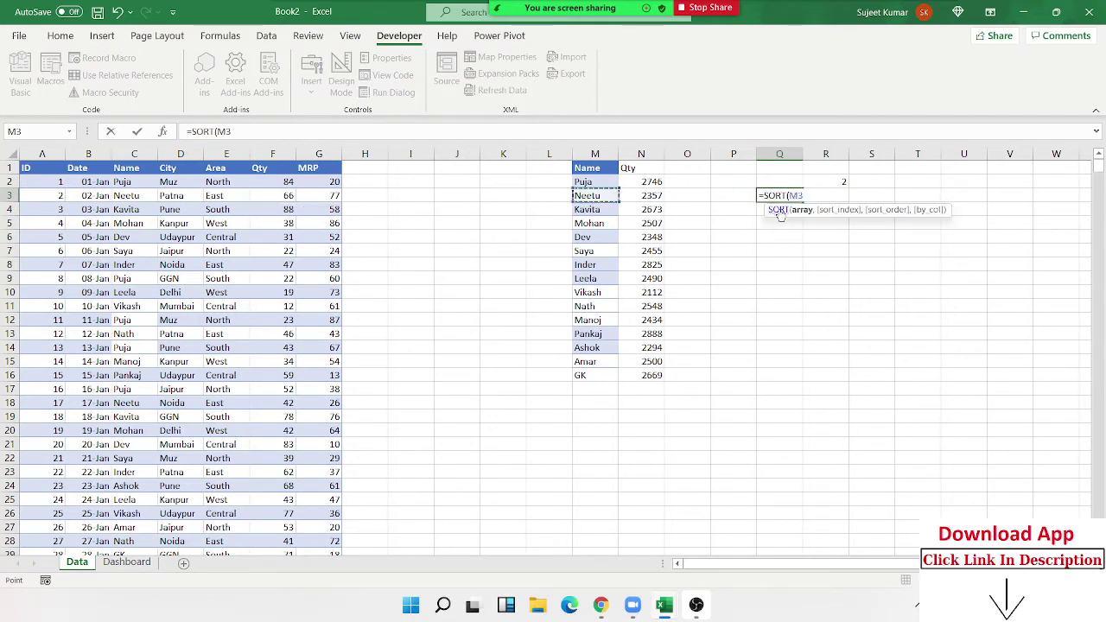
pyautogui.press('Up')
pyautogui.hotkey('shift', 'Right')
pyautogui.hotkey('ctrl', 'shift', 'Down')
pyautogui.write(',')
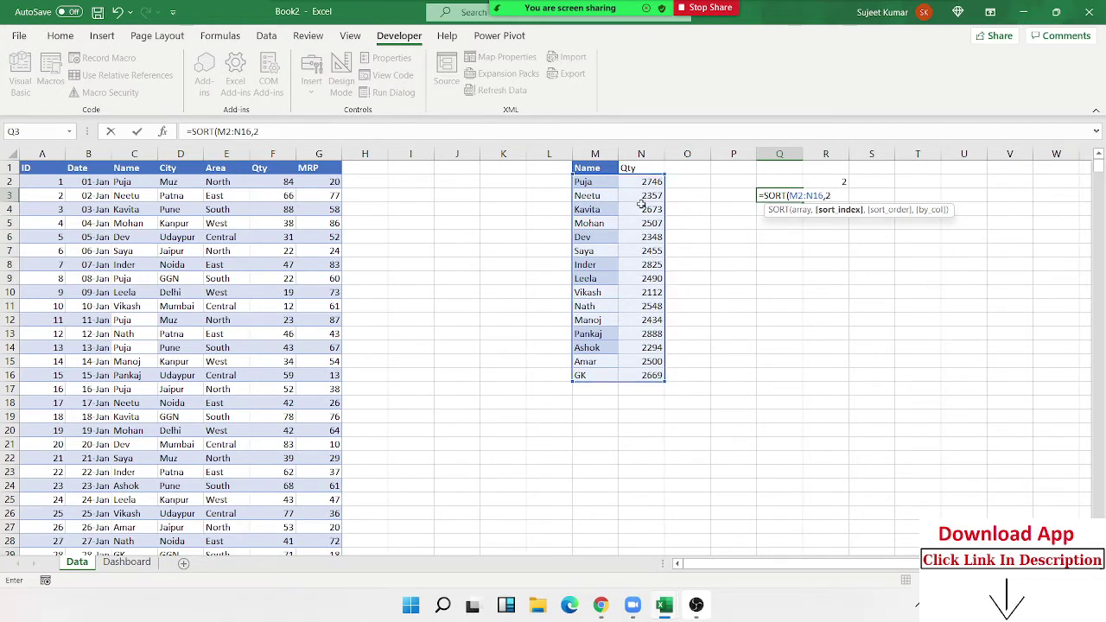
pyautogui.write(',')
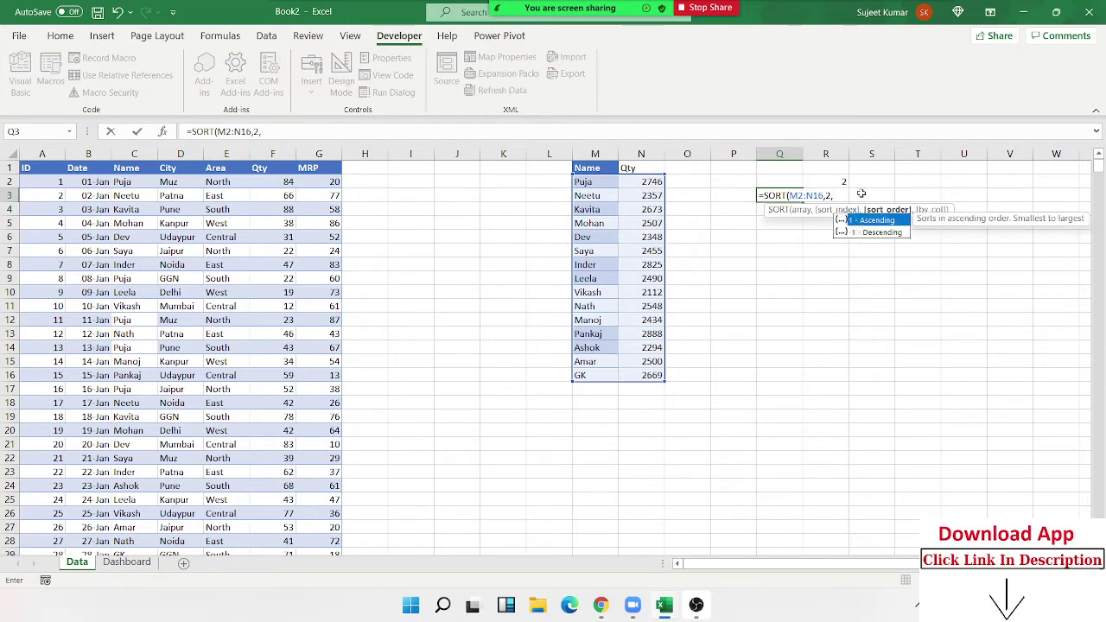
pyautogui.write('3)')
pyautogui.press('Return')
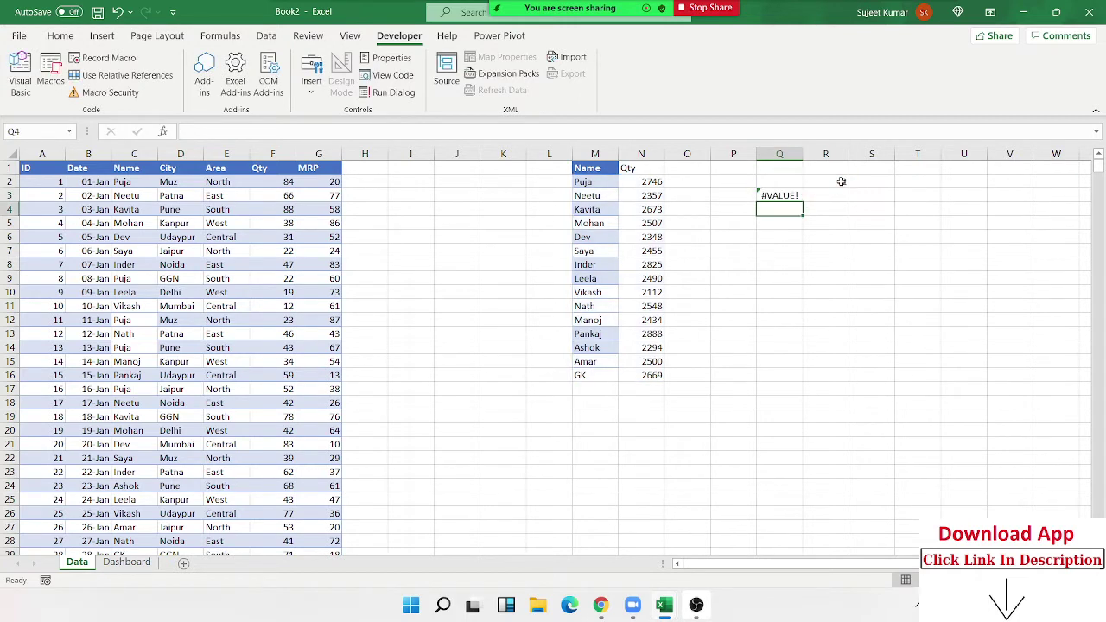
pyautogui.click(817, 182)
# Step: Enter 21 and then 1 in R2, checking the spilled SORT output in between
pyautogui.write('2')
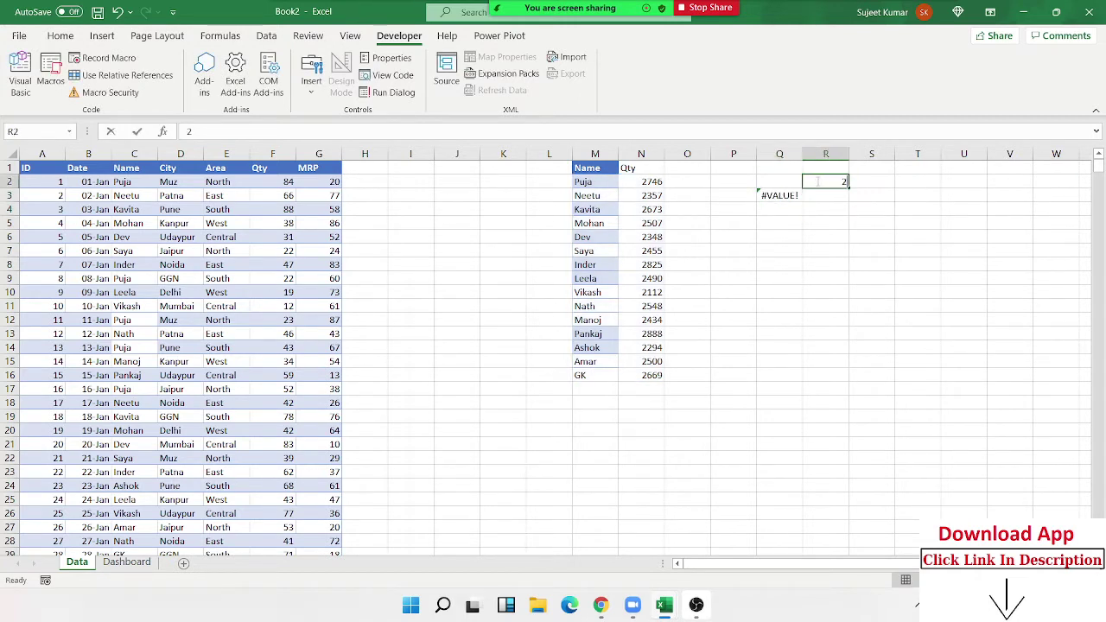
pyautogui.write('1')
pyautogui.press('Return')
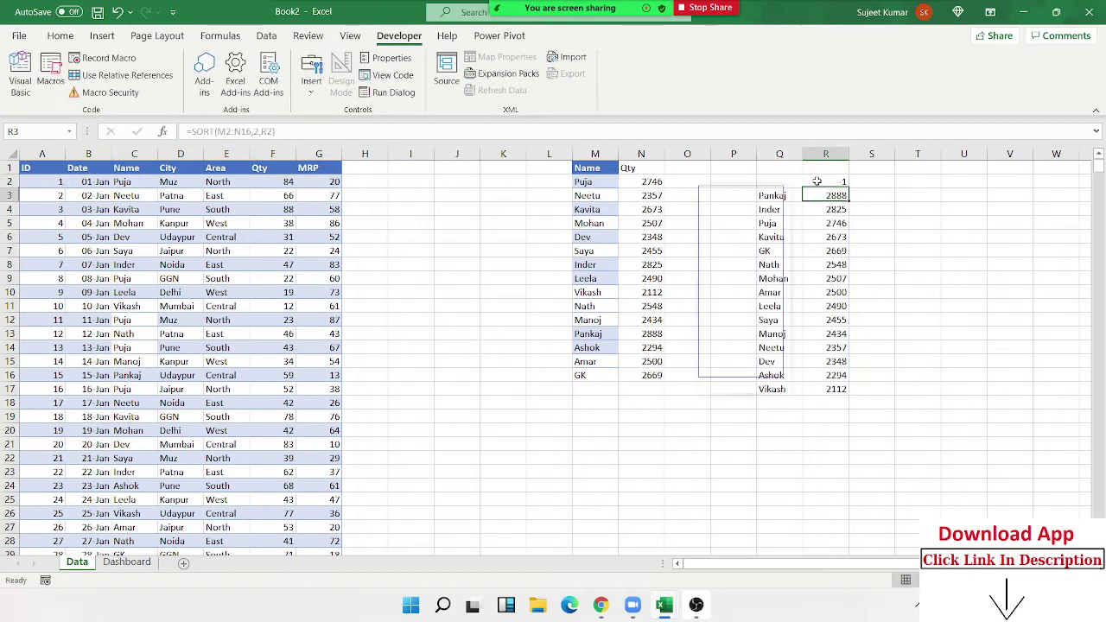
pyautogui.click(816, 181)
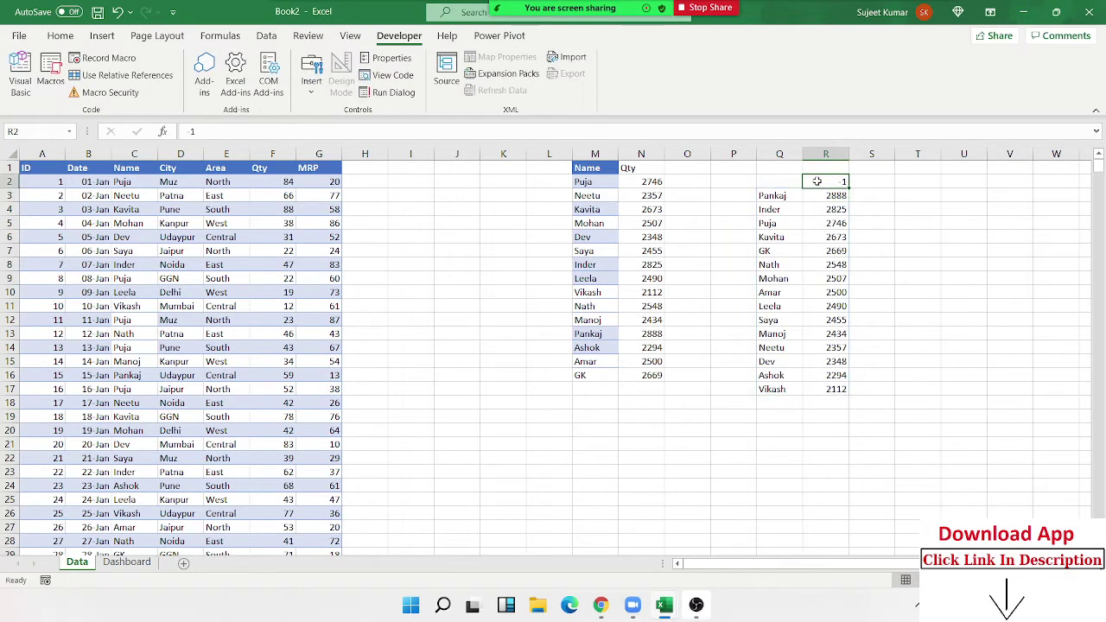
pyautogui.press('Down')
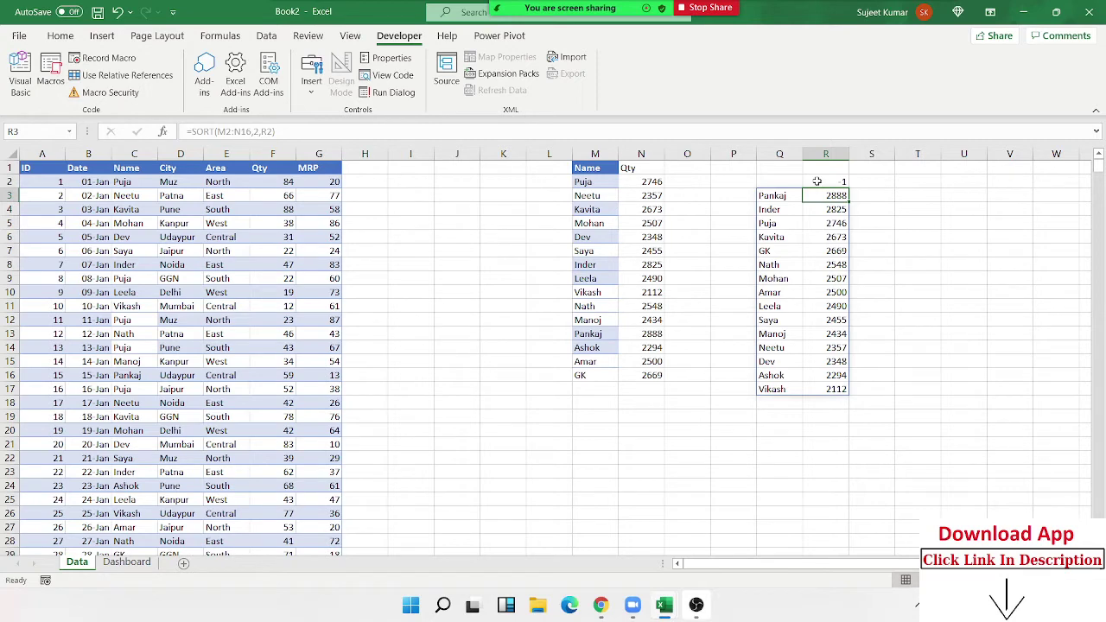
pyautogui.press('Down')
pyautogui.press('Down')
pyautogui.press('Up')
pyautogui.press('Up')
pyautogui.press('Up')
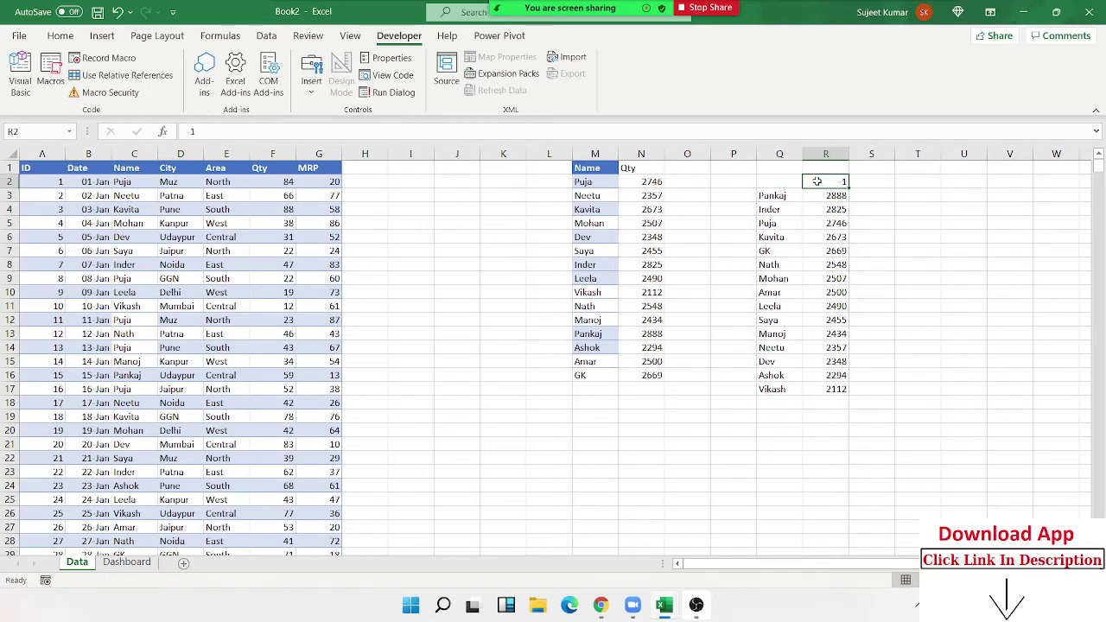
pyautogui.write('1')
pyautogui.press('Return')
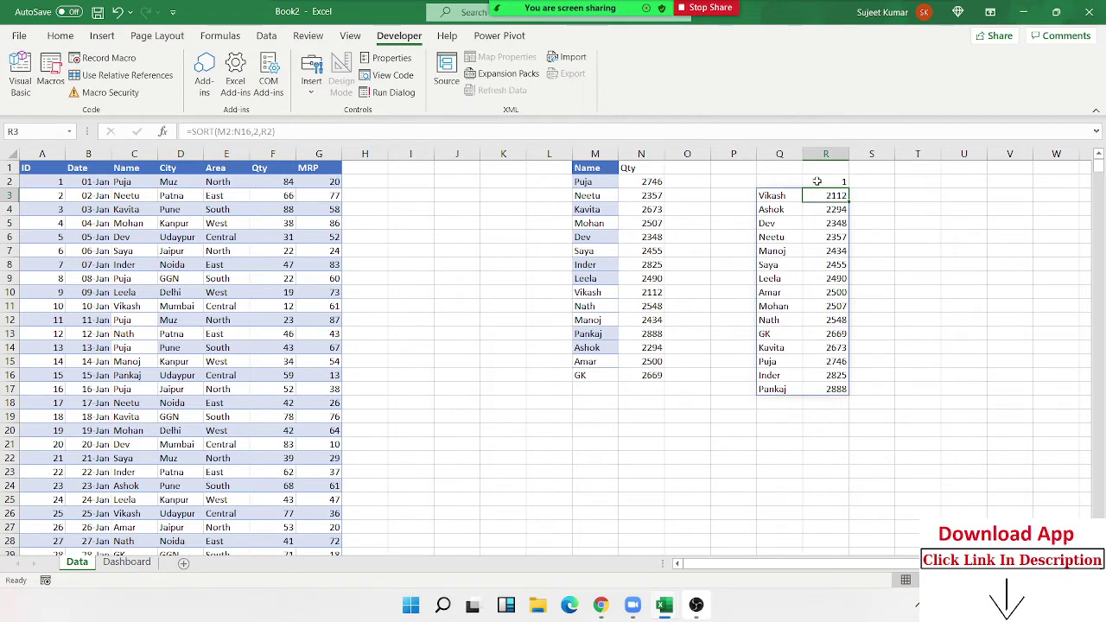
# Step: Set R2 to -1 for highest Qty first, then select the P1:S19 test area
pyautogui.click(817, 181)
pyautogui.write('-1')
pyautogui.press('Return')
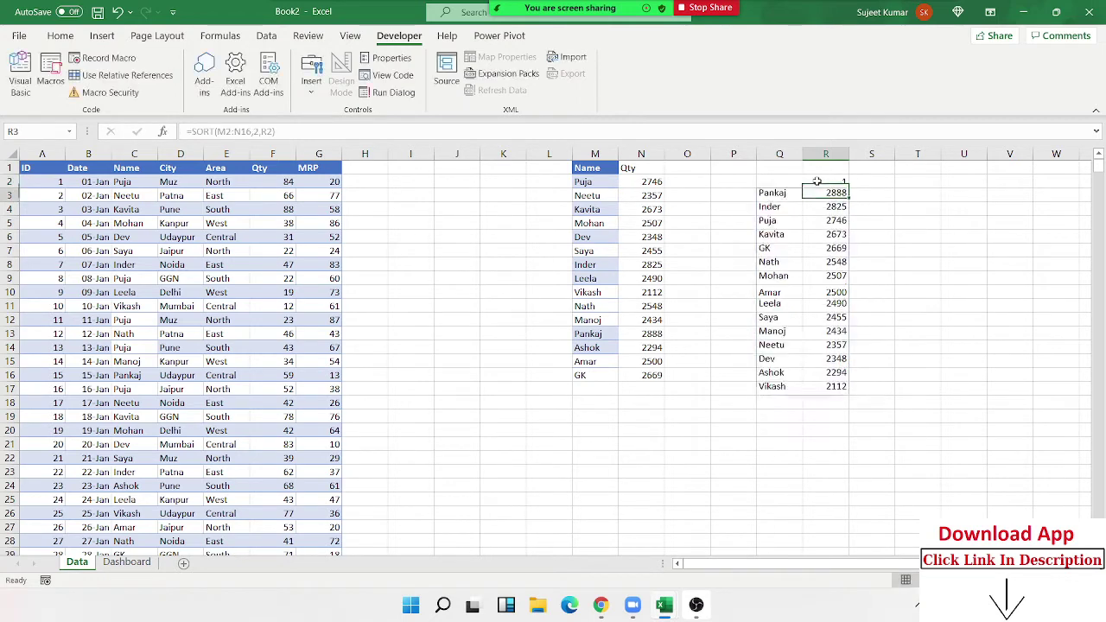
pyautogui.click(817, 182)
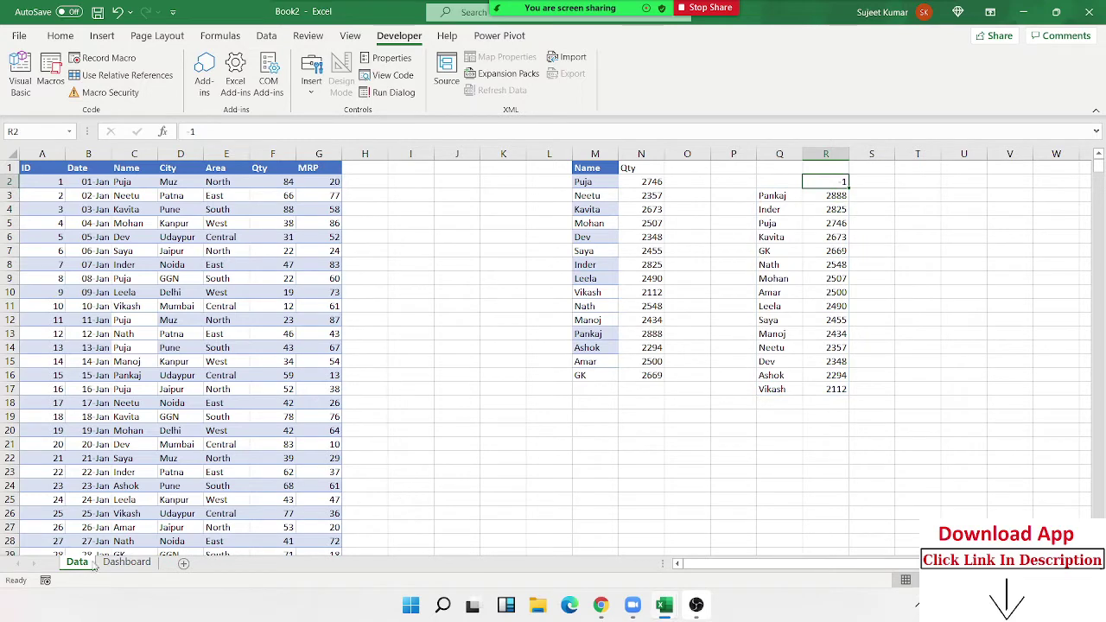
pyautogui.moveTo(745, 164); pyautogui.dragTo(854, 418)
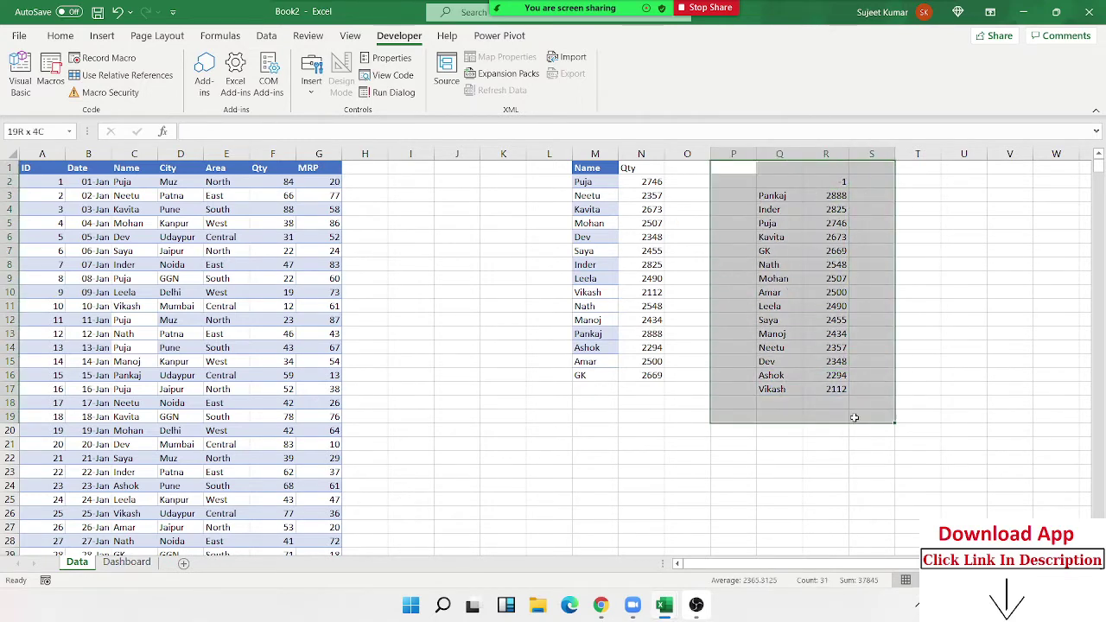
# Step: Clear the P1:S19 test area and review the Dashboard's SORT-driven Name/Qty table
pyautogui.press('Delete')
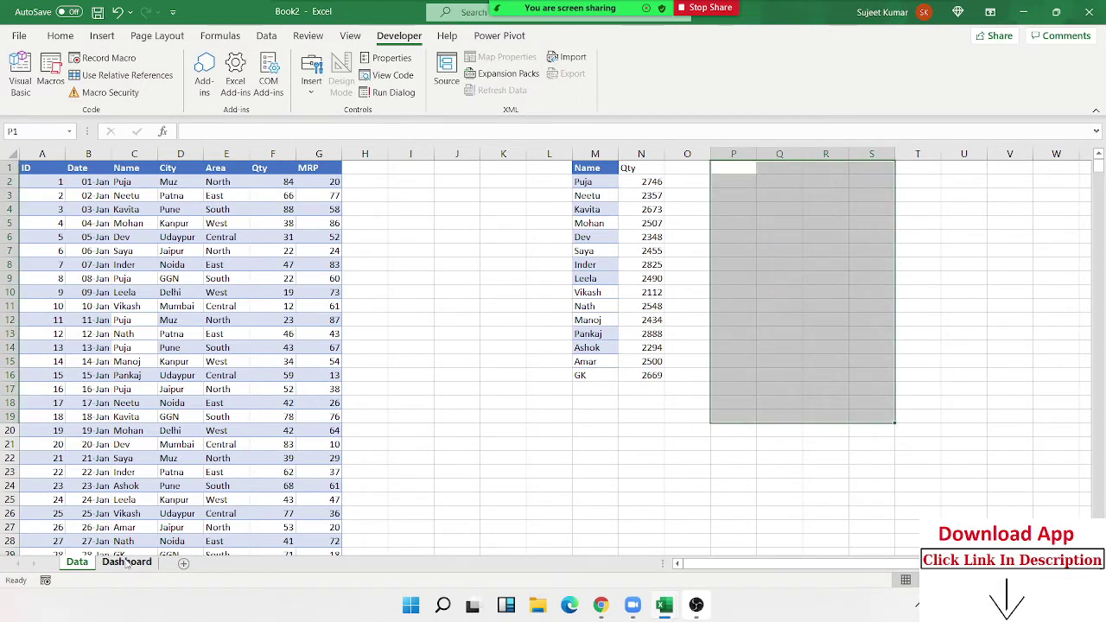
pyautogui.click(126, 563)
pyautogui.click(113, 300)
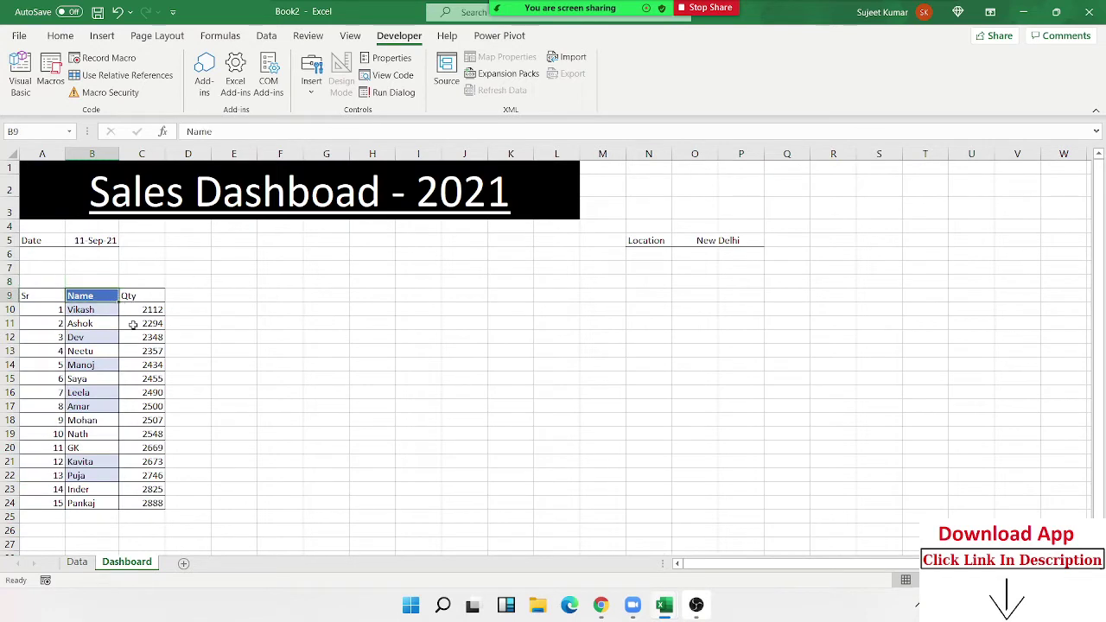
pyautogui.click(133, 324)
# Step: Draw a Spin Button form control beside the Qty header, spanning rows 9–11
pyautogui.click(311, 78)
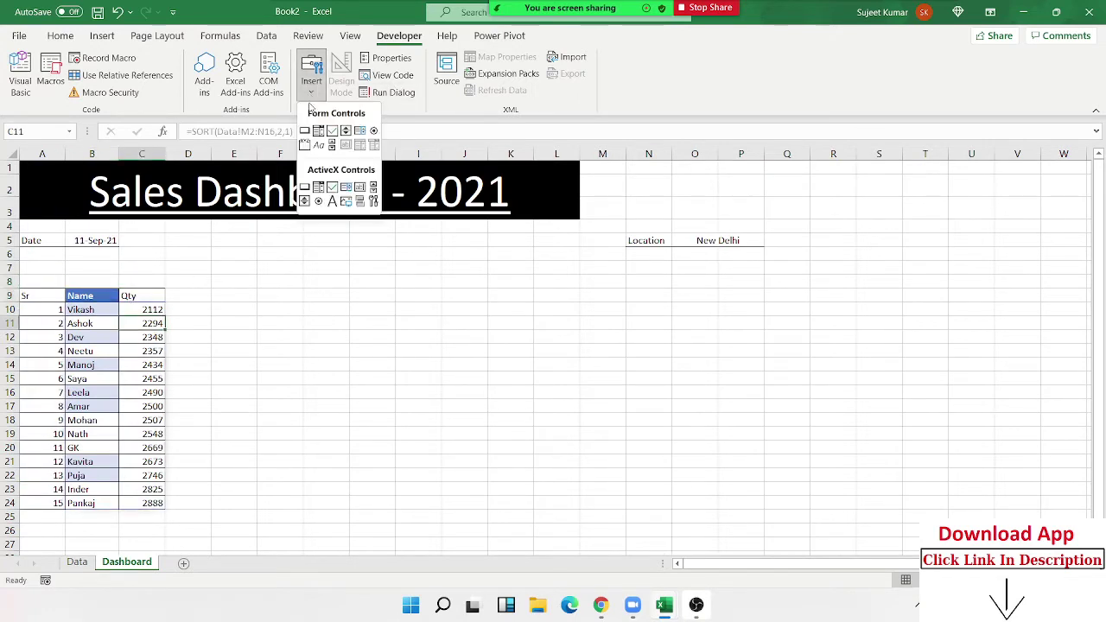
pyautogui.click(346, 132)
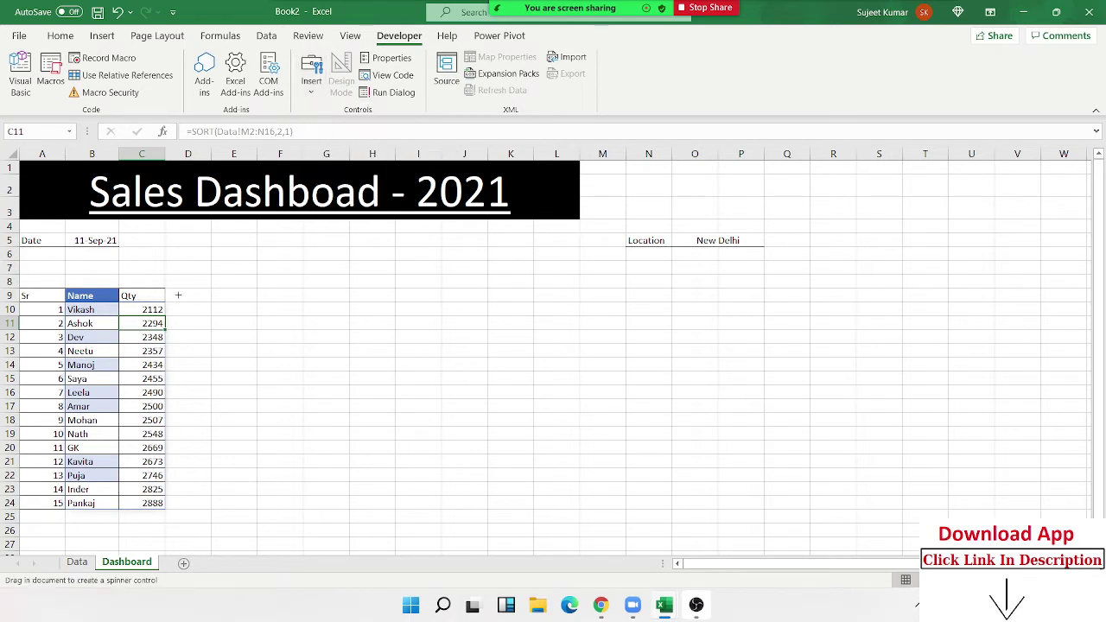
pyautogui.moveTo(174, 309); pyautogui.dragTo(179, 319)
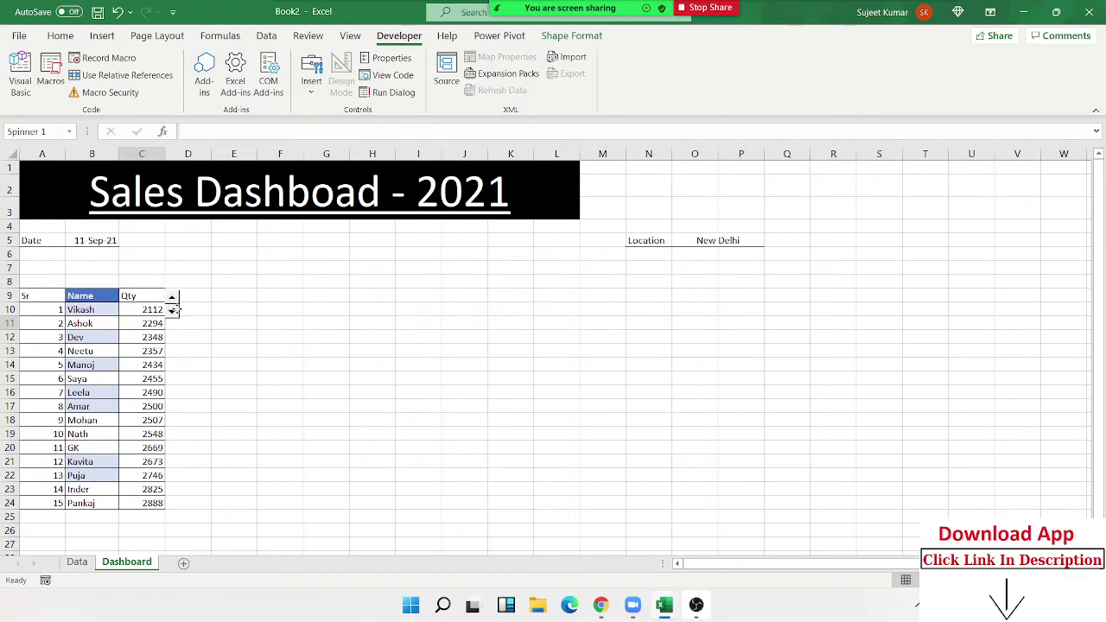
pyautogui.click(207, 337)
# Step: Type the labels Acc in D9 and Dec in D10
pyautogui.click(206, 298)
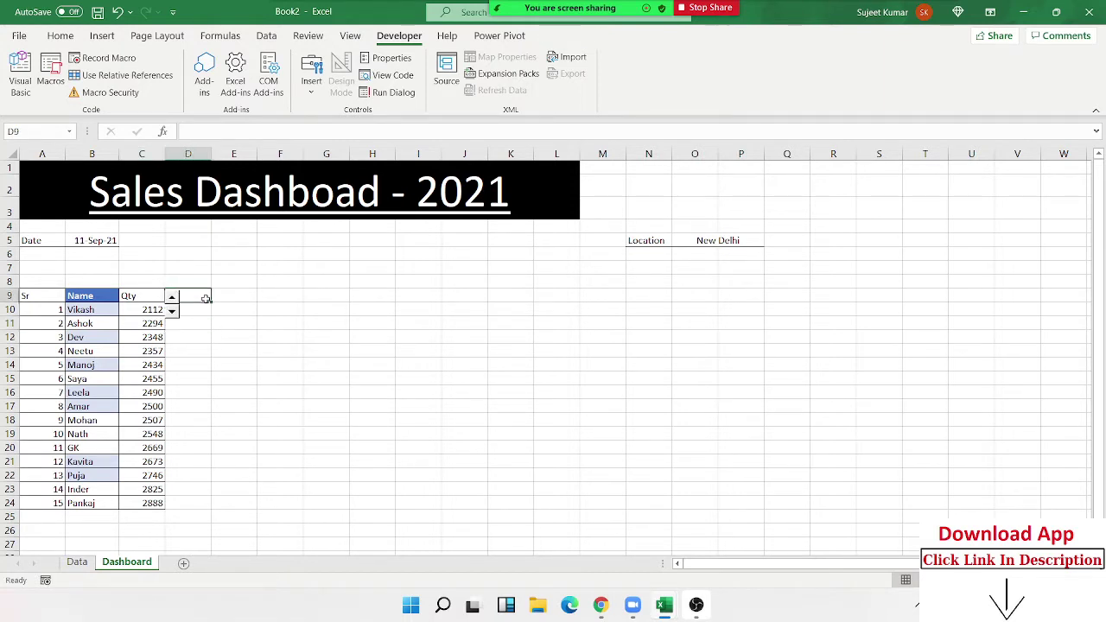
pyautogui.write('A')
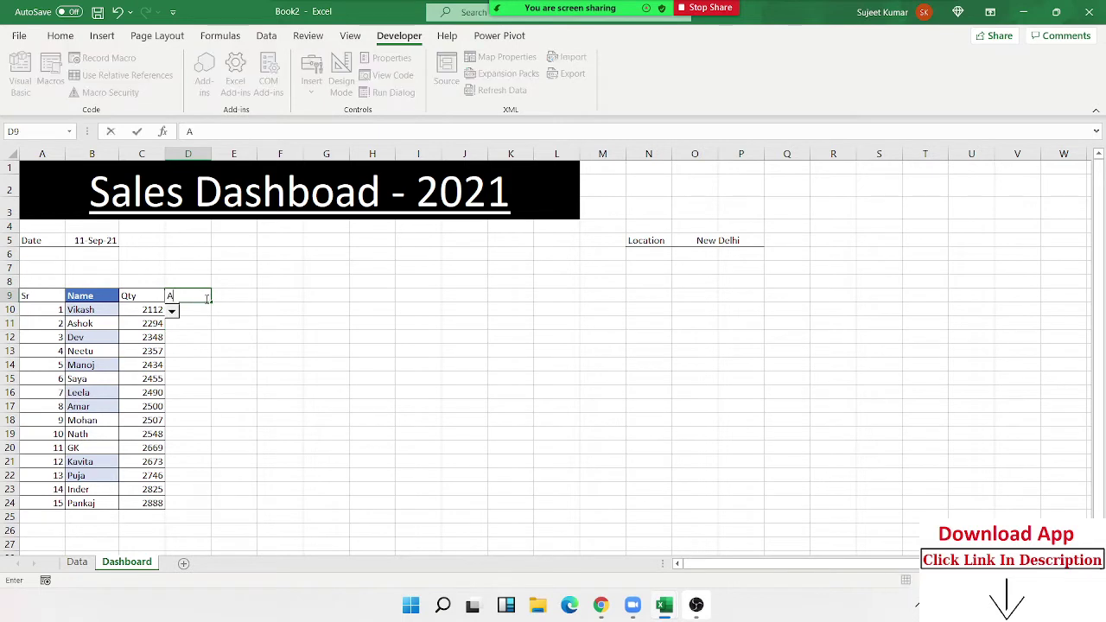
pyautogui.write('cc')
pyautogui.press('BackSpace')
pyautogui.press('Return')
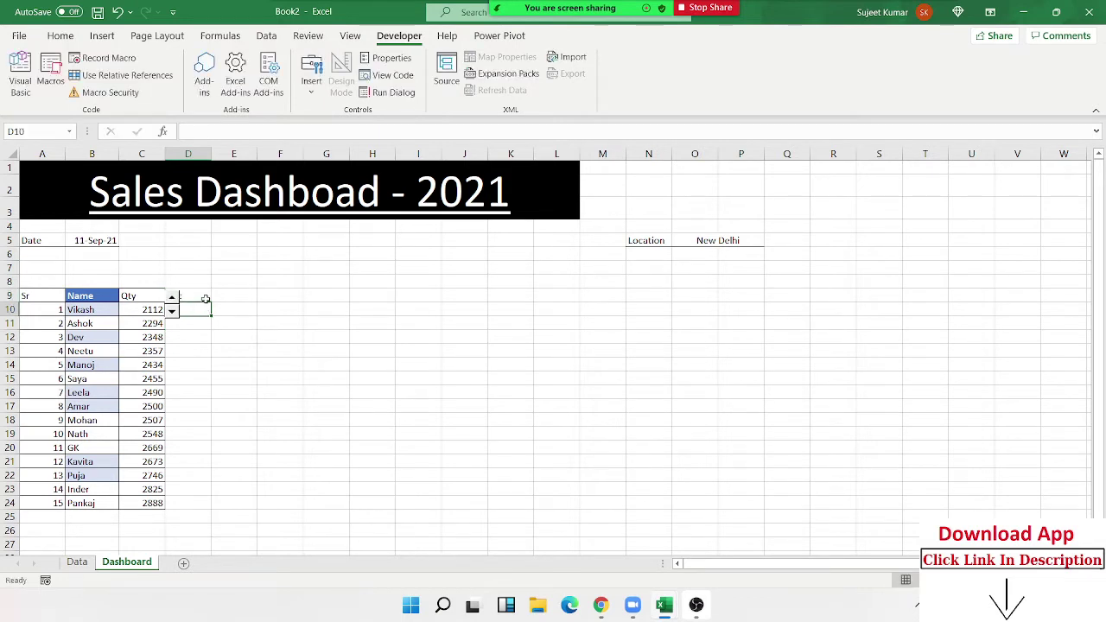
pyautogui.write('Dec')
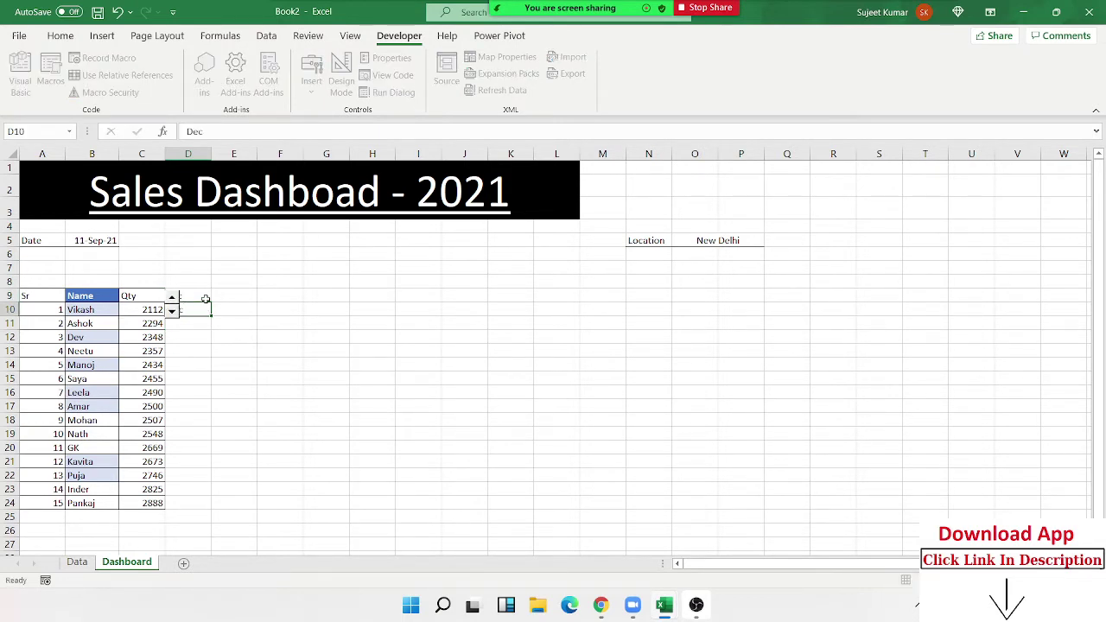
pyautogui.press('Return')
# Step: Right-align the Acc and Dec labels and narrow column D
pyautogui.press('Up')
pyautogui.hotkey('shift', 'Up')
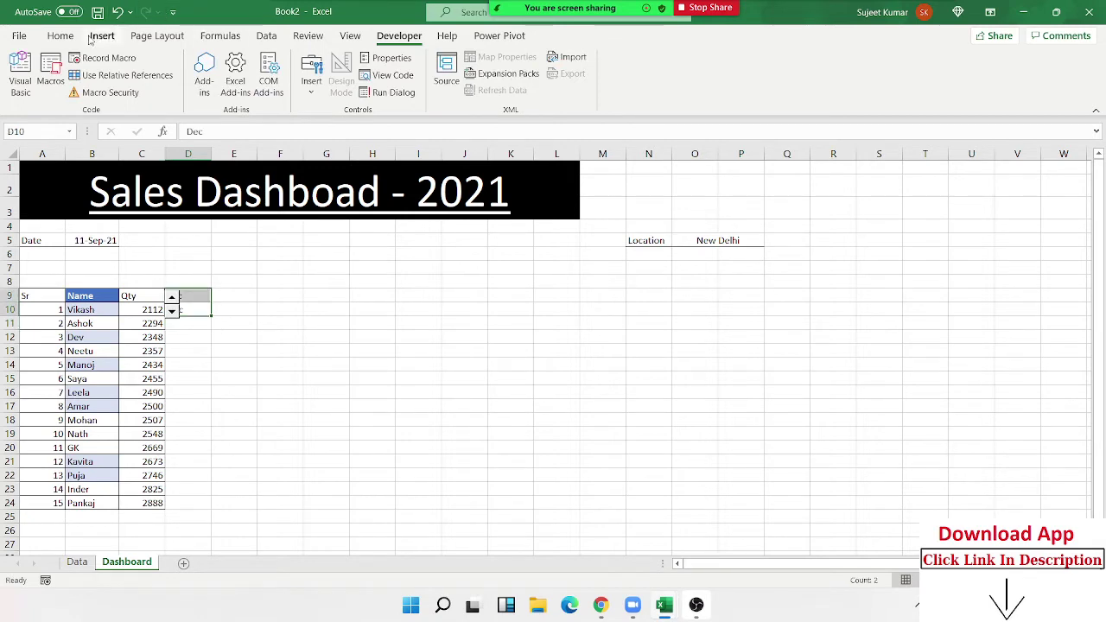
pyautogui.click(60, 36)
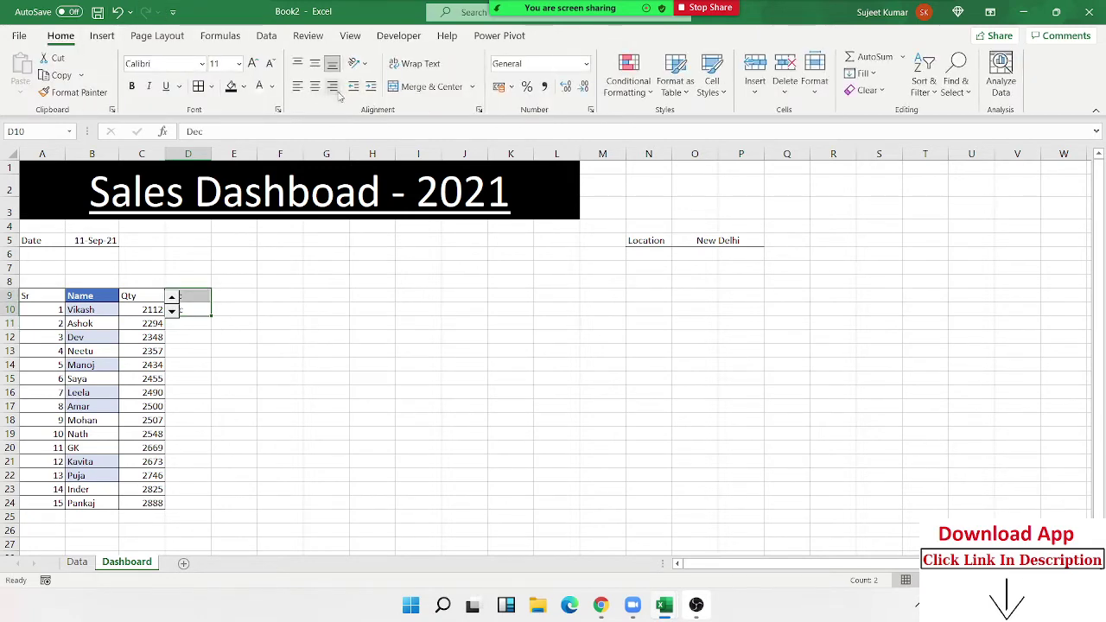
pyautogui.click(332, 86)
pyautogui.click(260, 341)
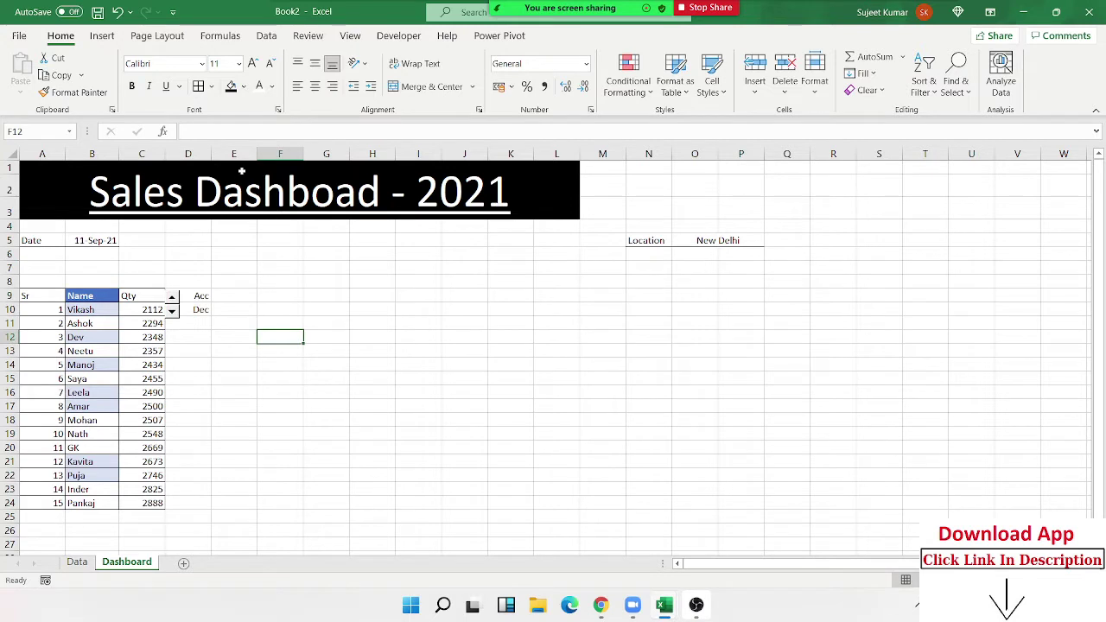
pyautogui.moveTo(211, 155)
pyautogui.mouseDown()
pyautogui.moveTo(195, 161)
pyautogui.moveTo(204, 160)
pyautogui.mouseUp()
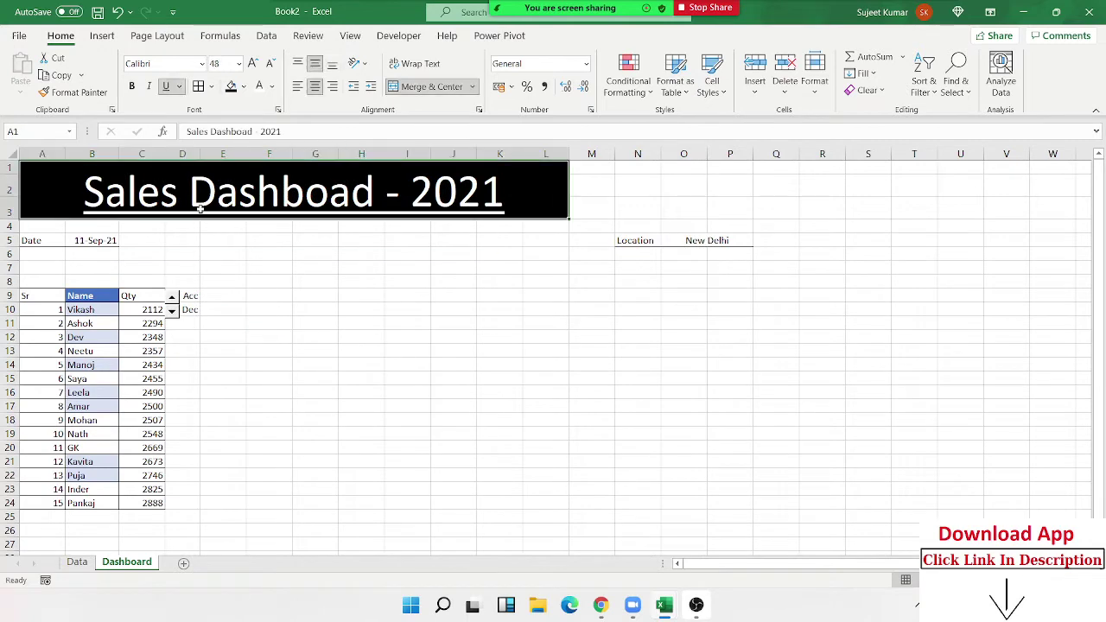
# Step: Give the spinner's Format Control minimum 0, maximum 1 and cell link $C$8
pyautogui.rightClick(175, 317)
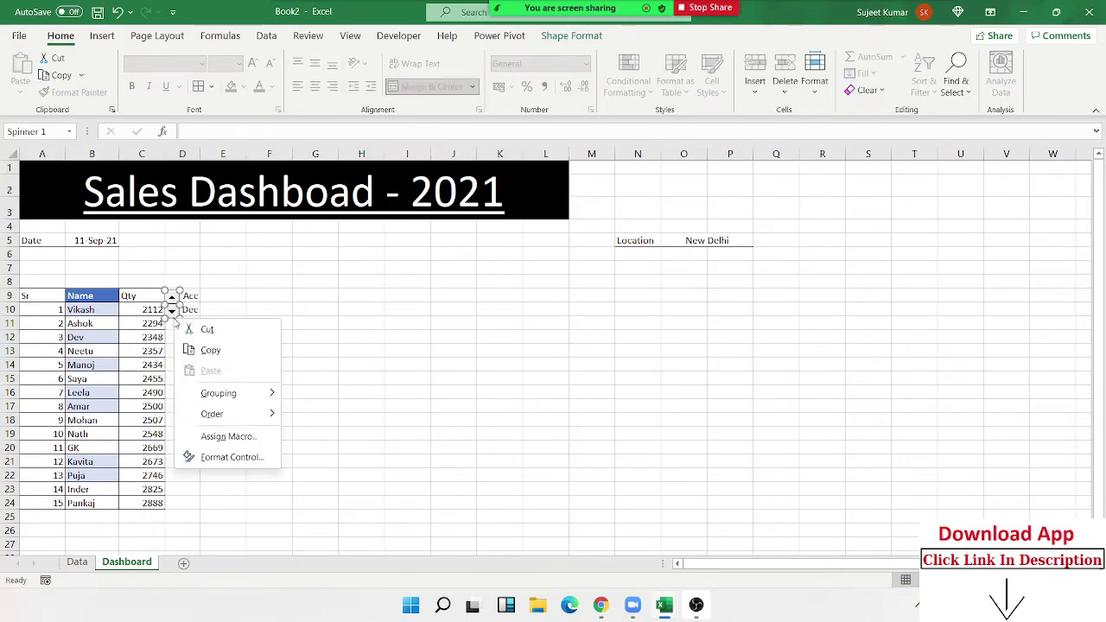
pyautogui.click(216, 456)
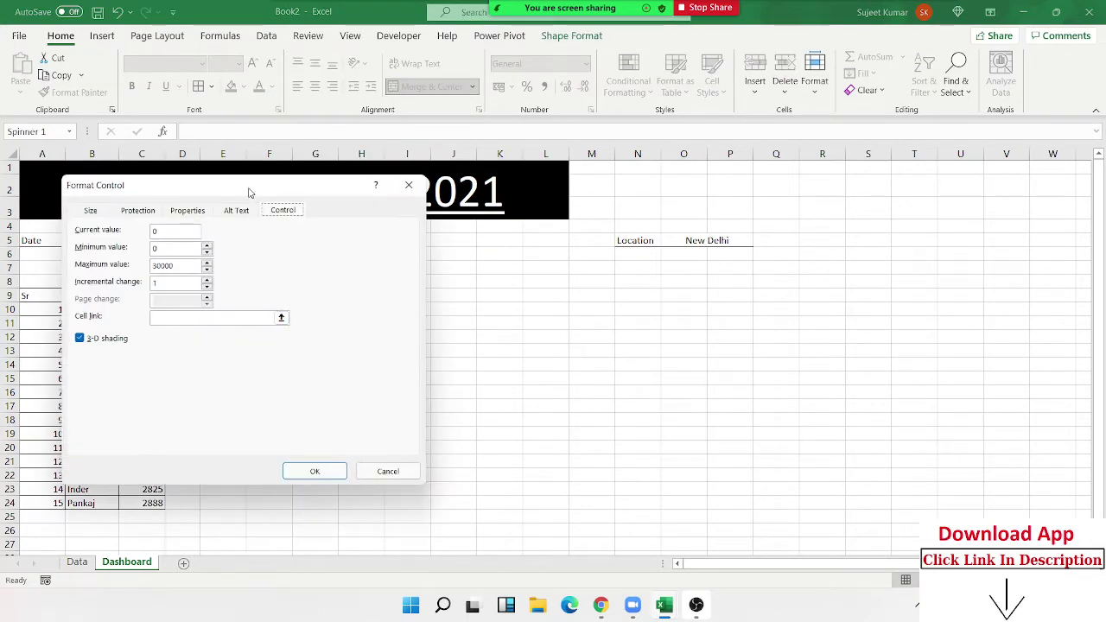
pyautogui.moveTo(249, 192); pyautogui.dragTo(611, 177)
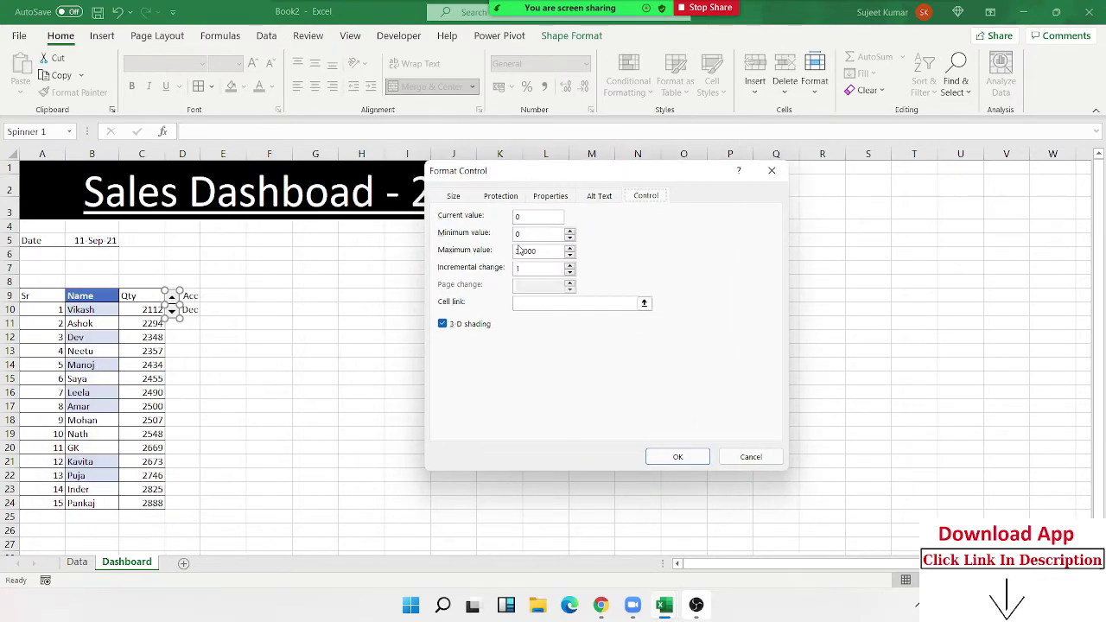
pyautogui.doubleClick(519, 235)
pyautogui.write('1')
pyautogui.moveTo(541, 250); pyautogui.dragTo(507, 251)
pyautogui.write('1')
pyautogui.click(524, 303)
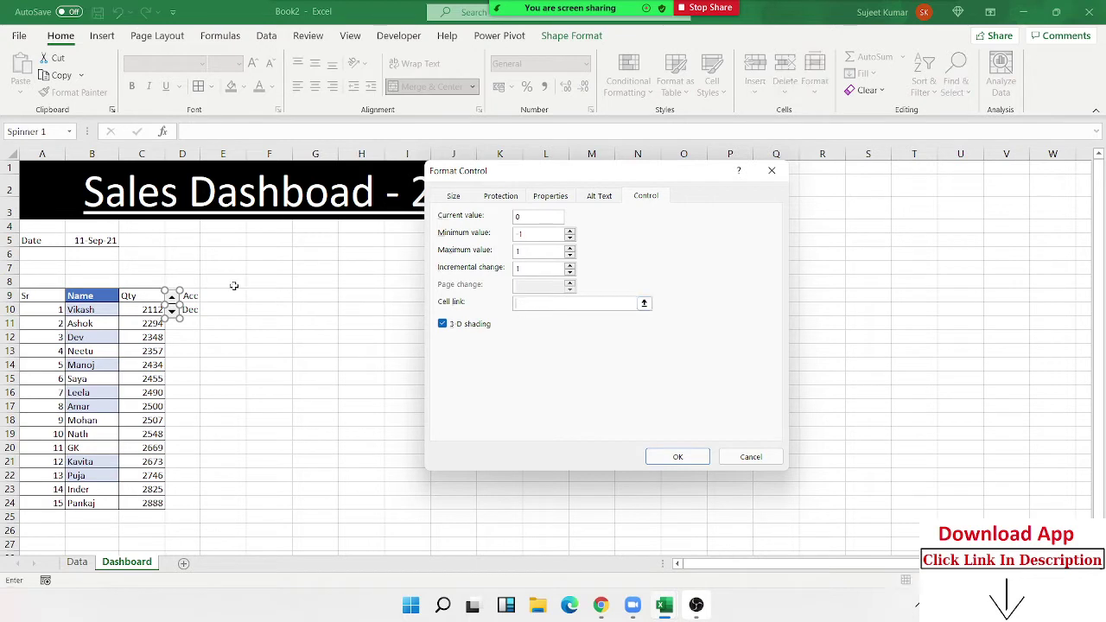
pyautogui.click(147, 284)
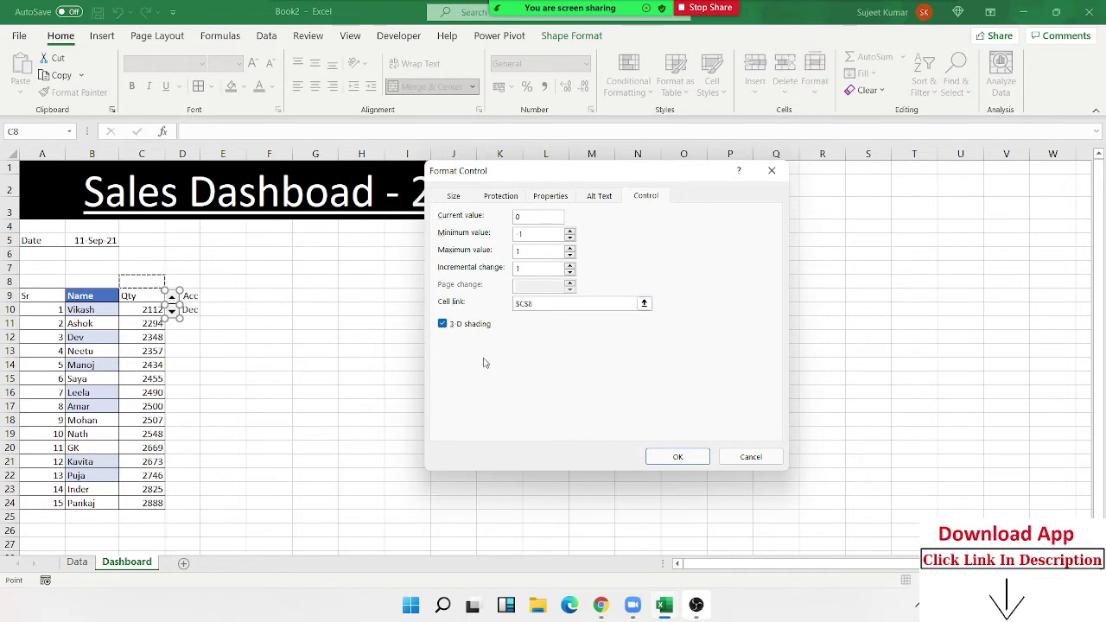
pyautogui.click(693, 464)
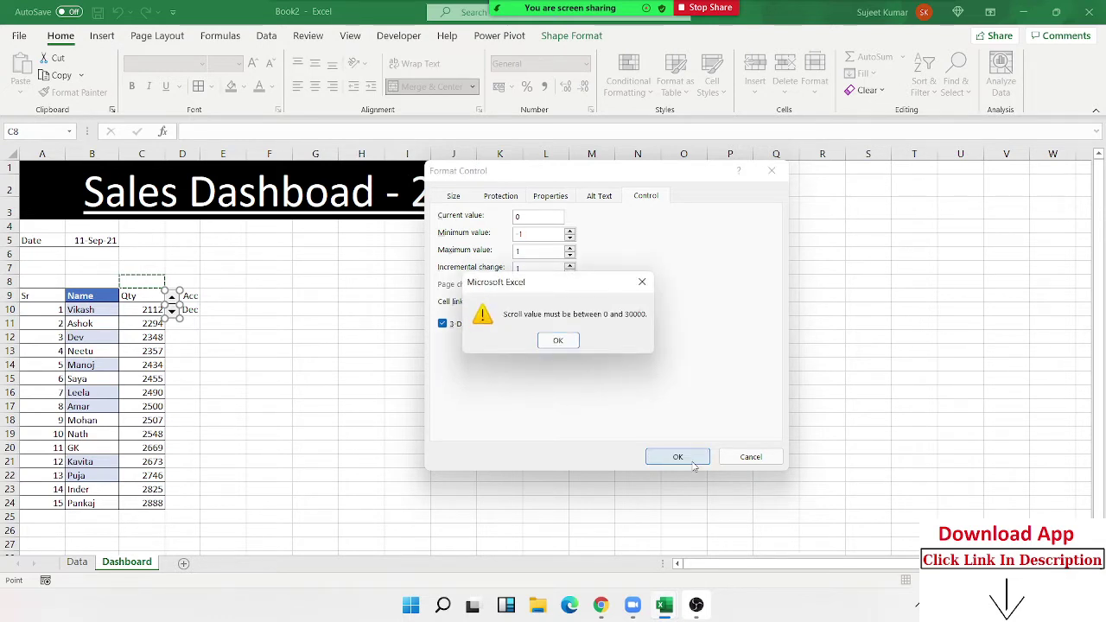
pyautogui.click(575, 340)
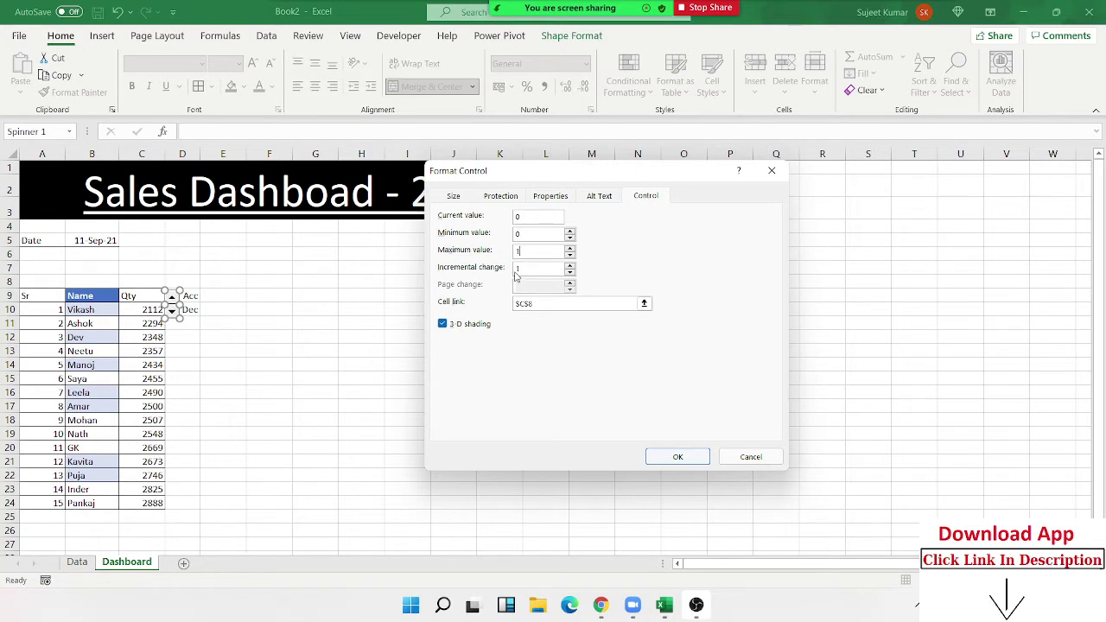
pyautogui.click(691, 458)
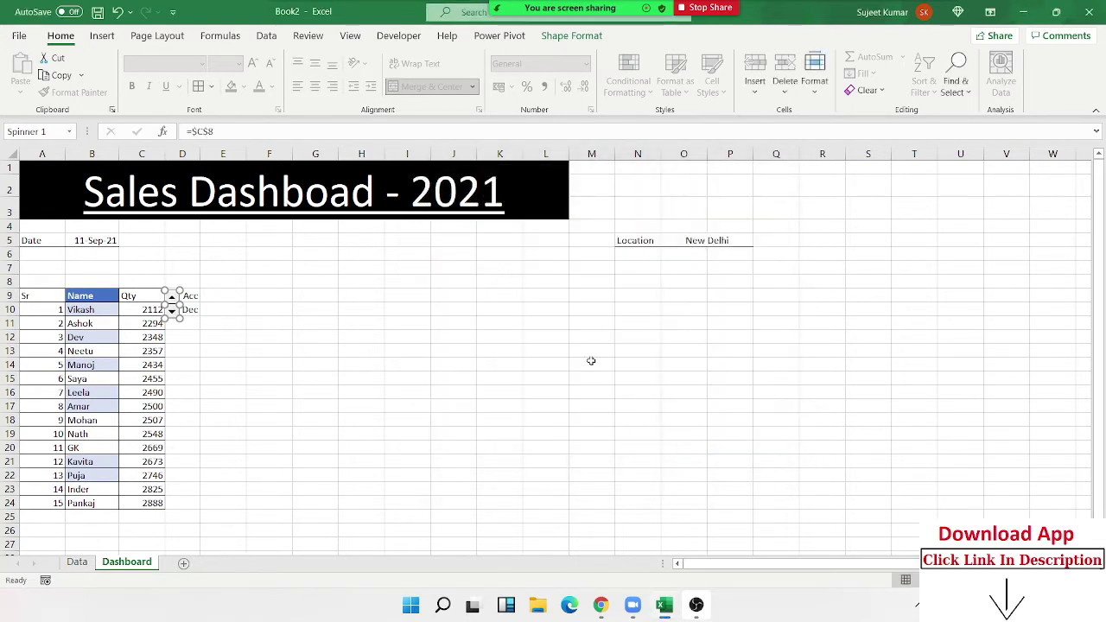
# Step: Test the spinner by stepping C8 down to 0 and back up to 1
pyautogui.click(235, 337)
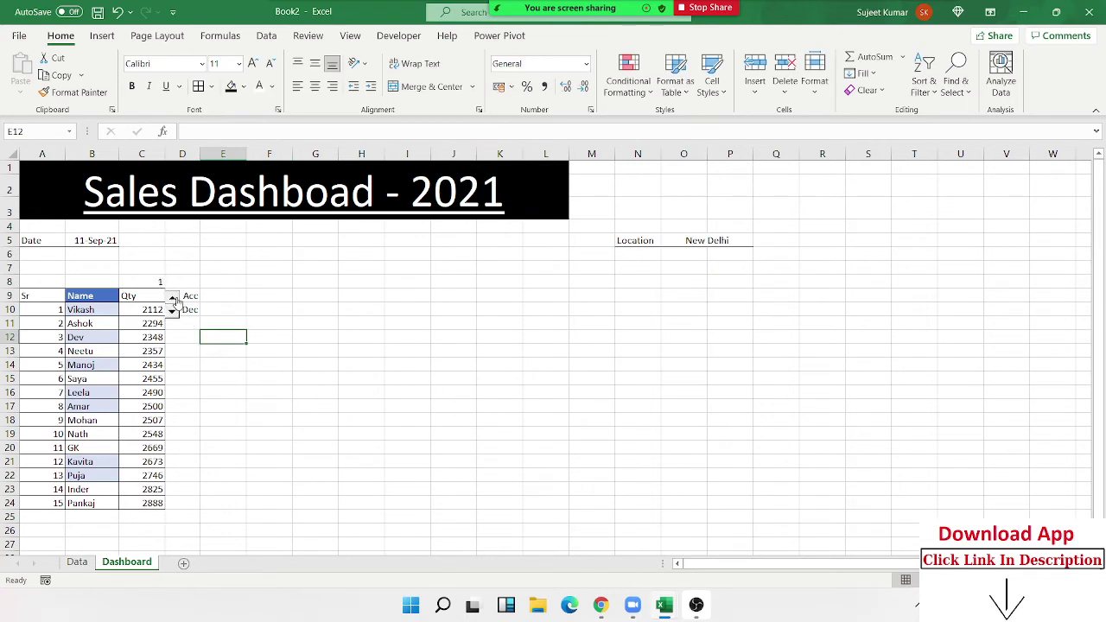
pyautogui.click(173, 313)
pyautogui.click(173, 298)
# Step: Enter =IF(C8=1,1,-1) in D8 and check it follows the spinner
pyautogui.click(185, 284)
pyautogui.write('=')
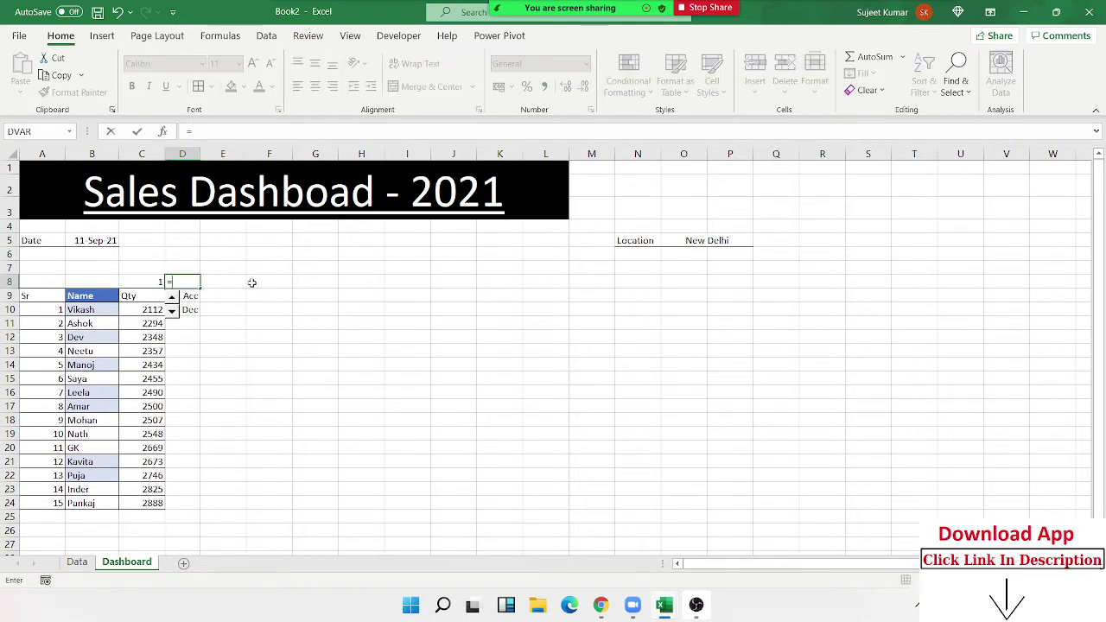
pyautogui.write('IF(')
pyautogui.press('Left')
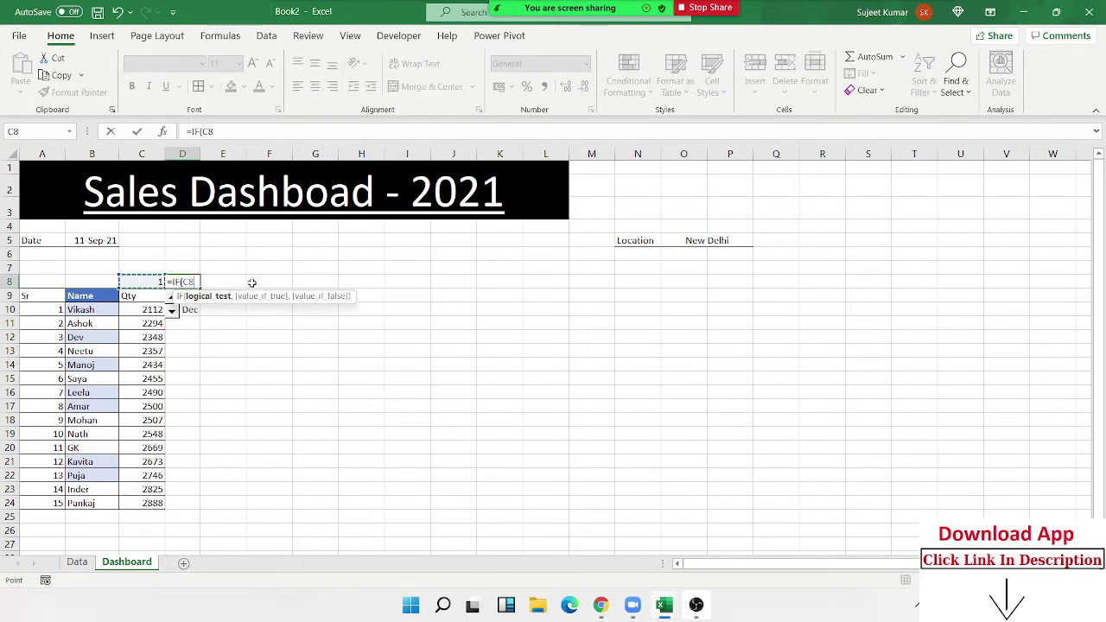
pyautogui.write('=1')
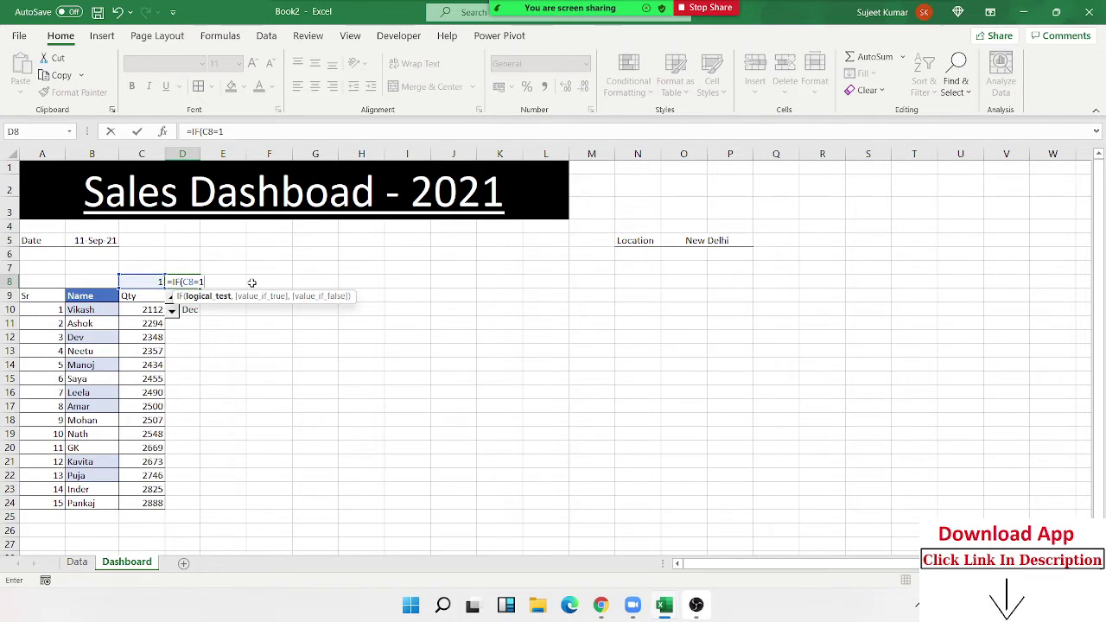
pyautogui.write(',1')
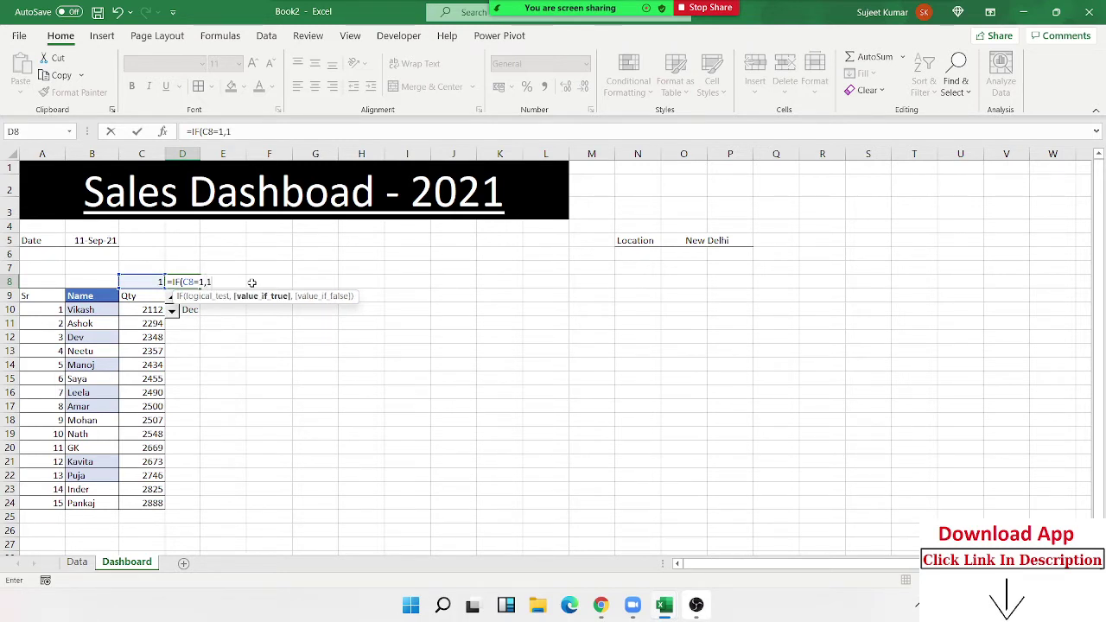
pyautogui.write(', 1')
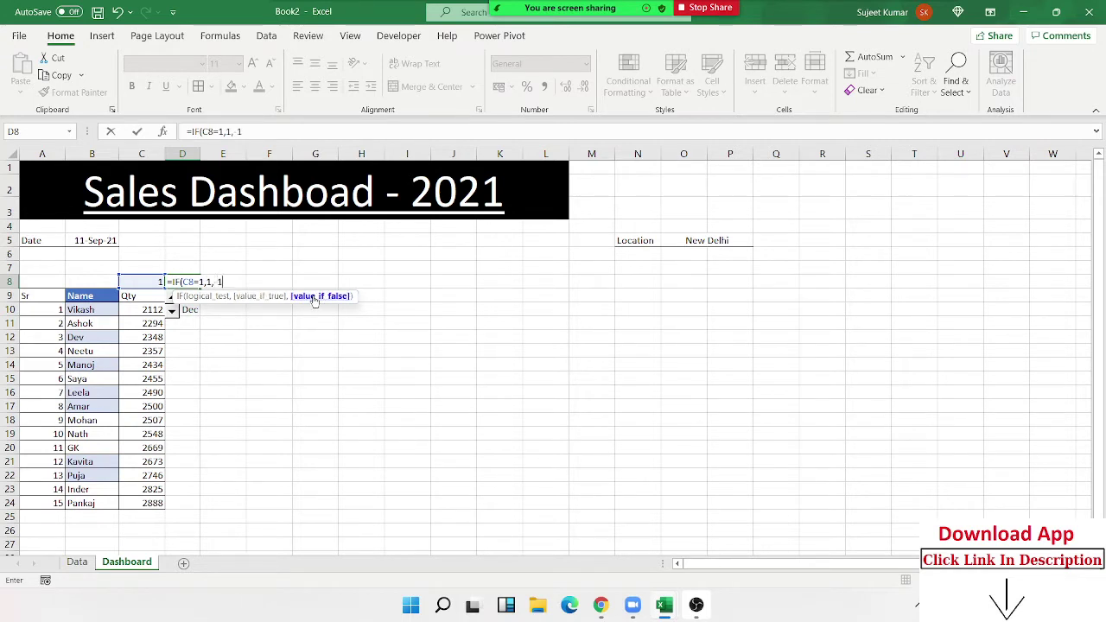
pyautogui.write('-1')
pyautogui.press('Return')
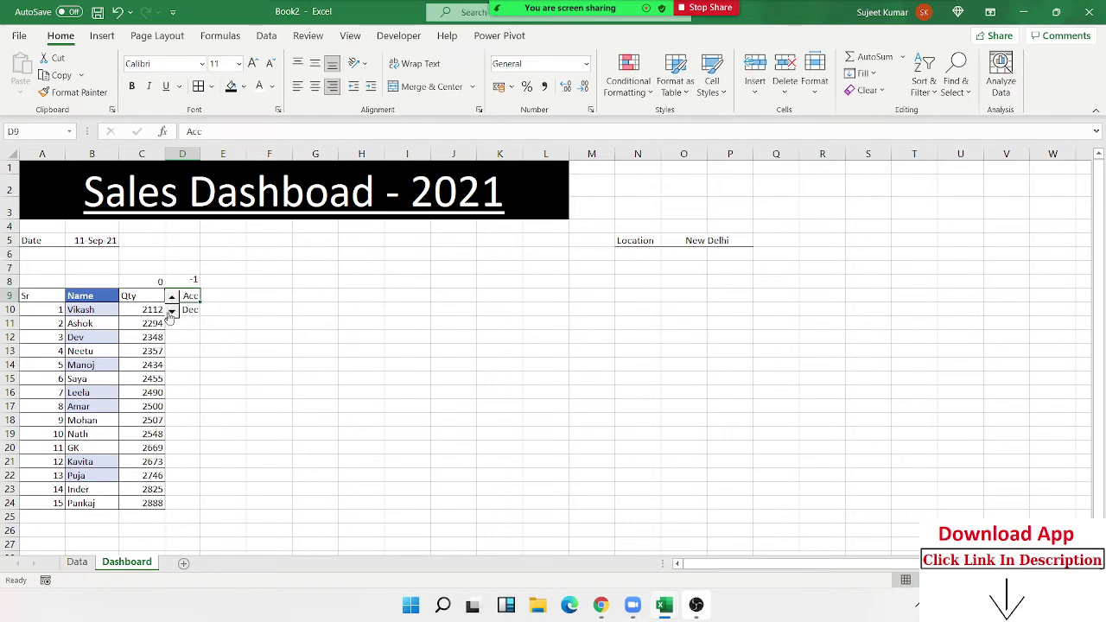
pyautogui.click(171, 317)
pyautogui.click(172, 299)
# Step: Replace the SORT formula's fixed sort order with a reference to D8
pyautogui.click(100, 310)
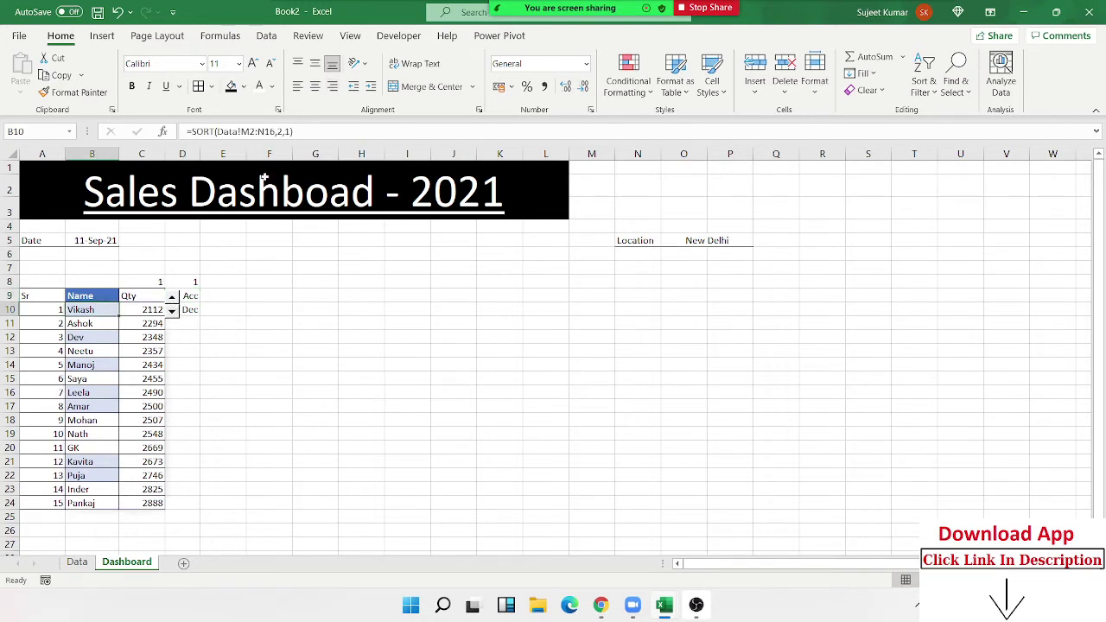
pyautogui.click(289, 132)
pyautogui.press('BackSpace')
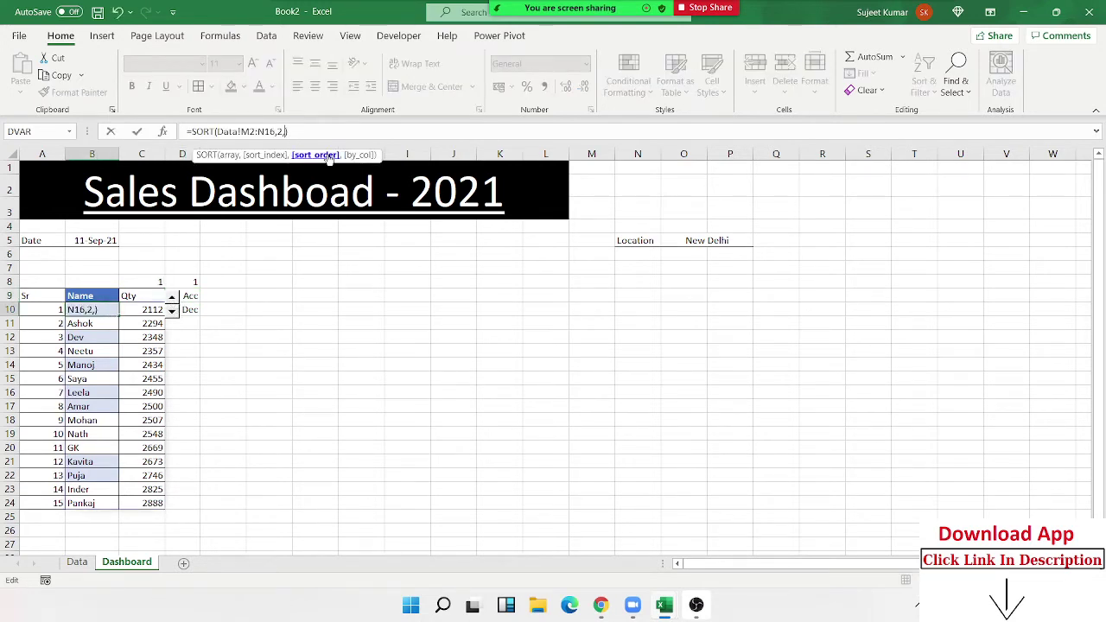
pyautogui.click(197, 282)
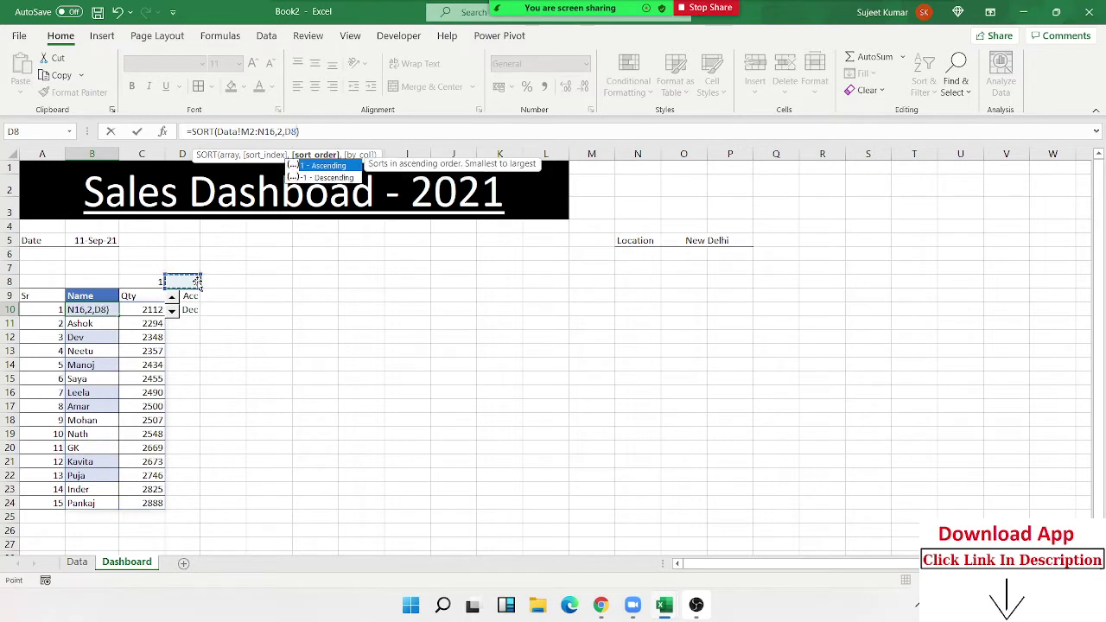
pyautogui.press('Return')
pyautogui.click(268, 326)
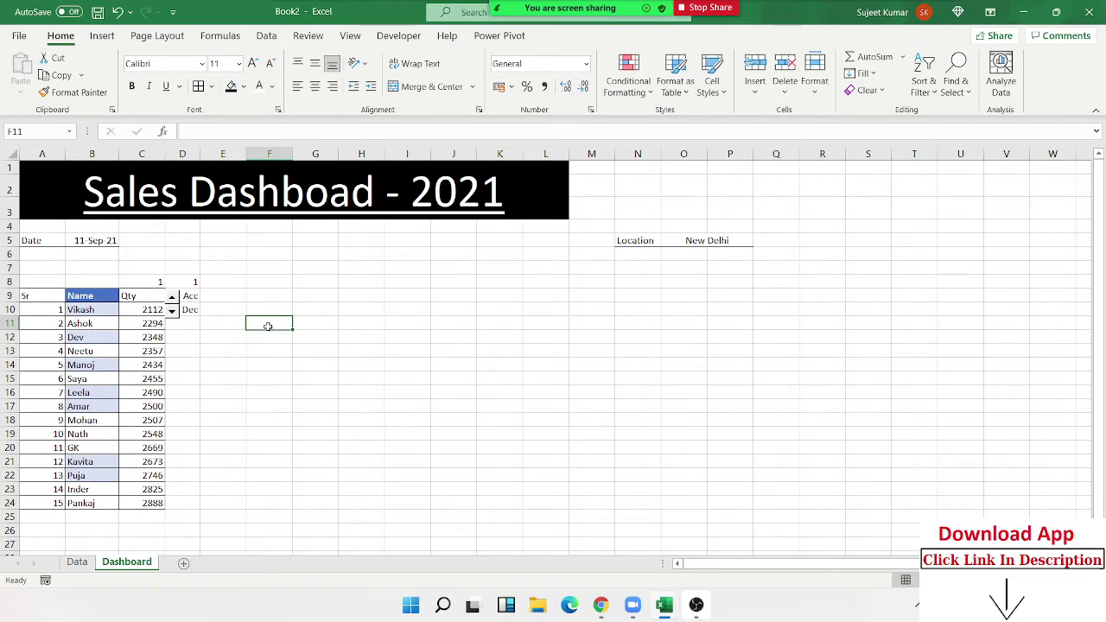
# Step: Toggle the spinner repeatedly and leave the table descending by Qty, 2888 to 2112
pyautogui.click(172, 311)
pyautogui.click(172, 297)
pyautogui.click(171, 312)
pyautogui.click(172, 298)
pyautogui.click(172, 312)
pyautogui.click(172, 297)
pyautogui.click(172, 311)
pyautogui.click(172, 298)
pyautogui.click(172, 312)
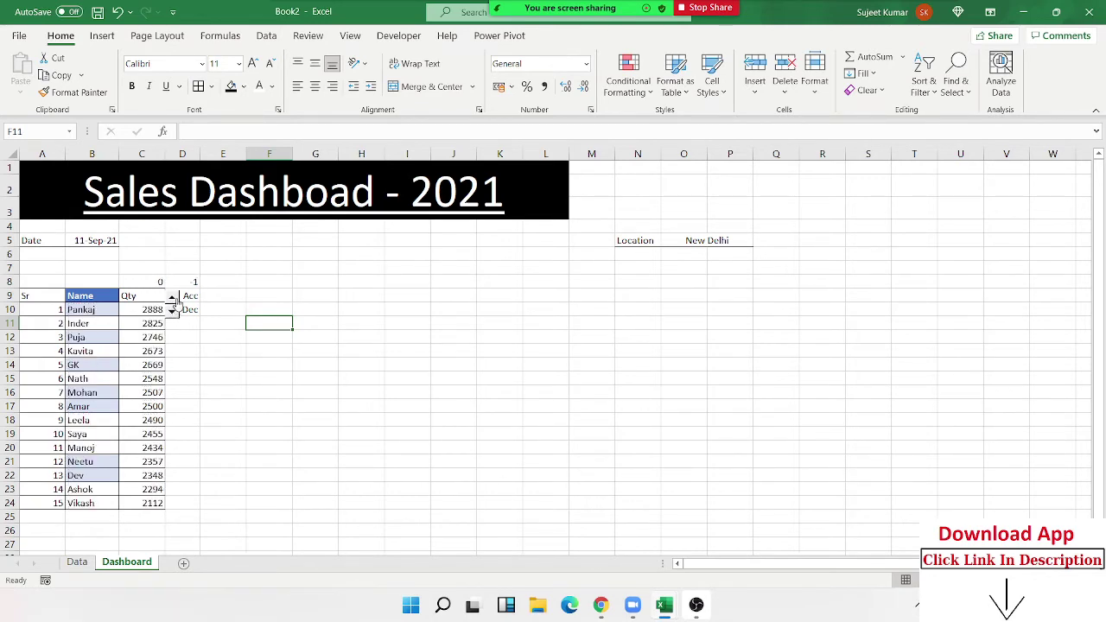
pyautogui.click(172, 297)
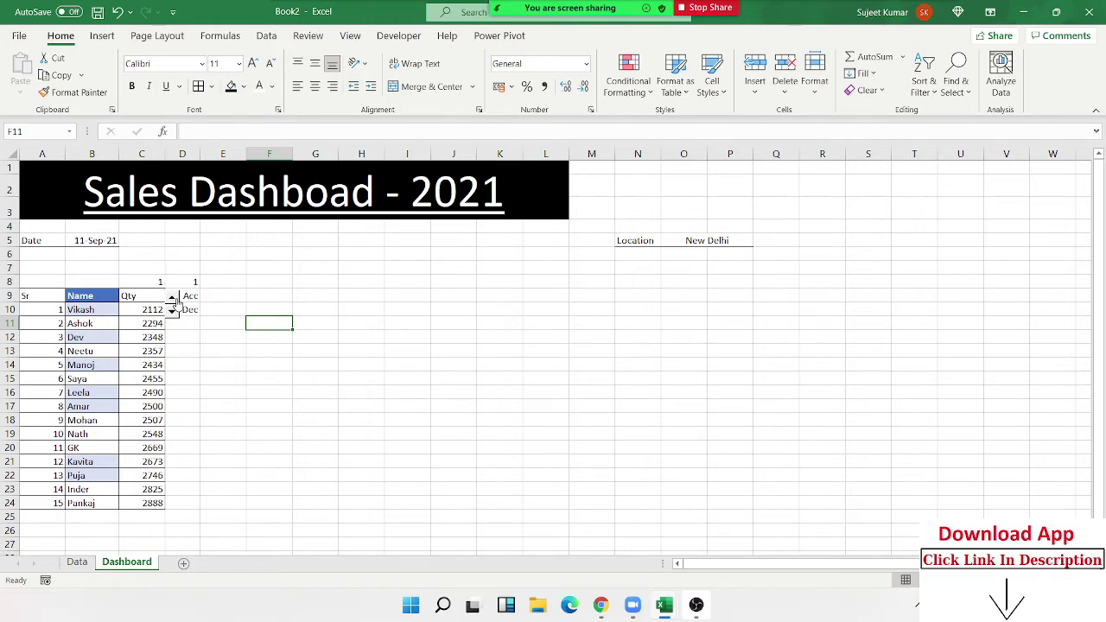
pyautogui.click(172, 311)
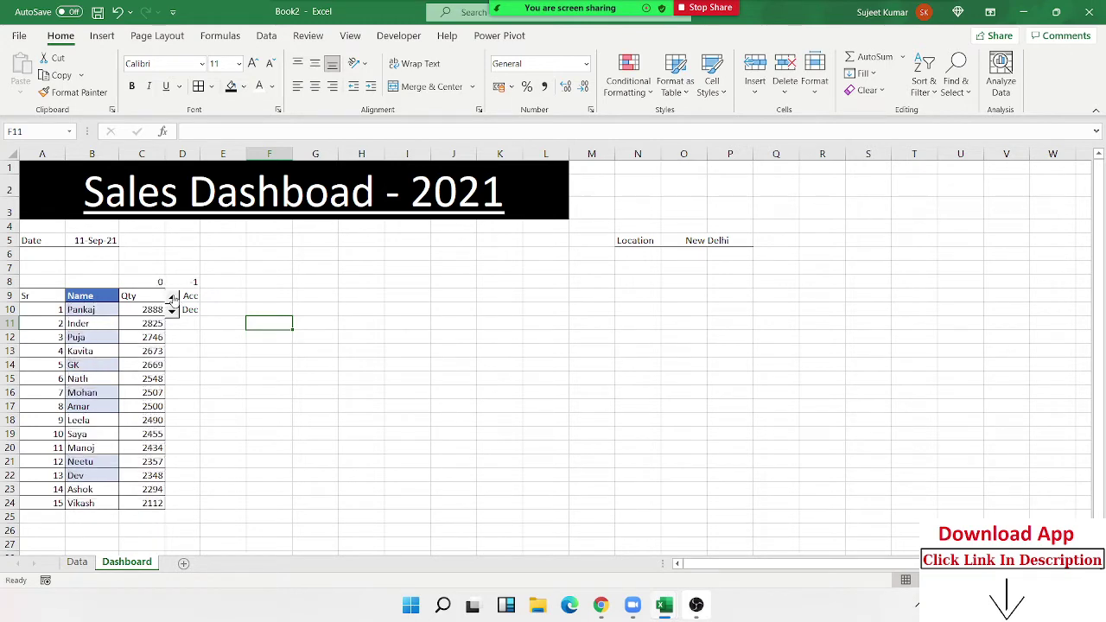
pyautogui.click(172, 297)
pyautogui.click(171, 311)
pyautogui.click(179, 296)
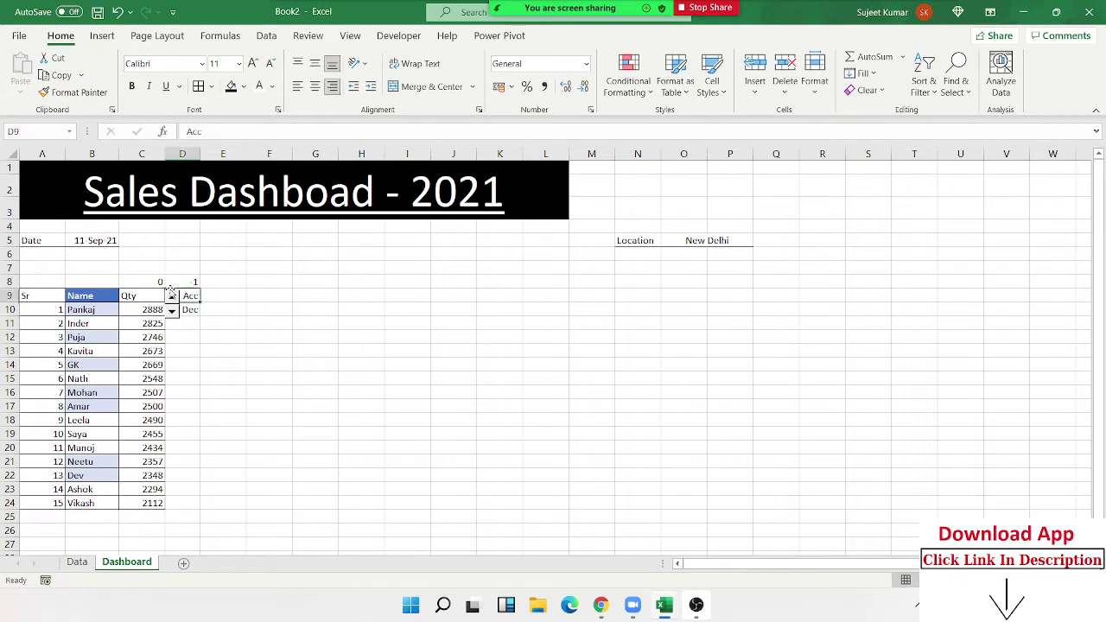
pyautogui.click(172, 298)
pyautogui.click(172, 311)
pyautogui.click(172, 298)
pyautogui.click(172, 311)
pyautogui.click(191, 350)
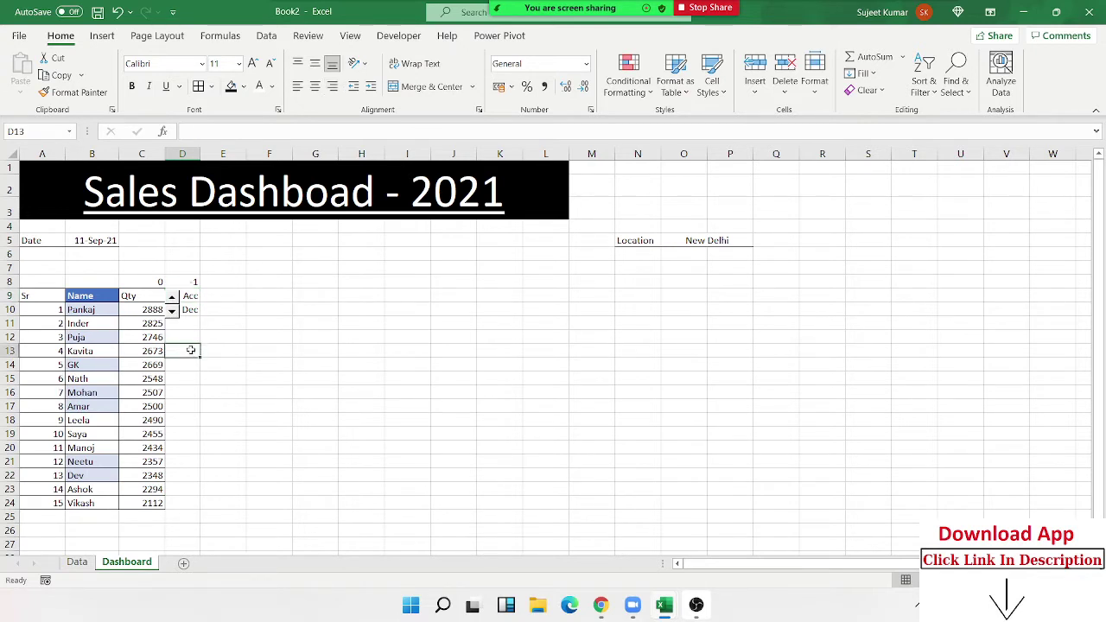
# Step: Switch to the Data sheet and inspect the SUMIF summary formulas
pyautogui.click(77, 562)
pyautogui.click(631, 196)
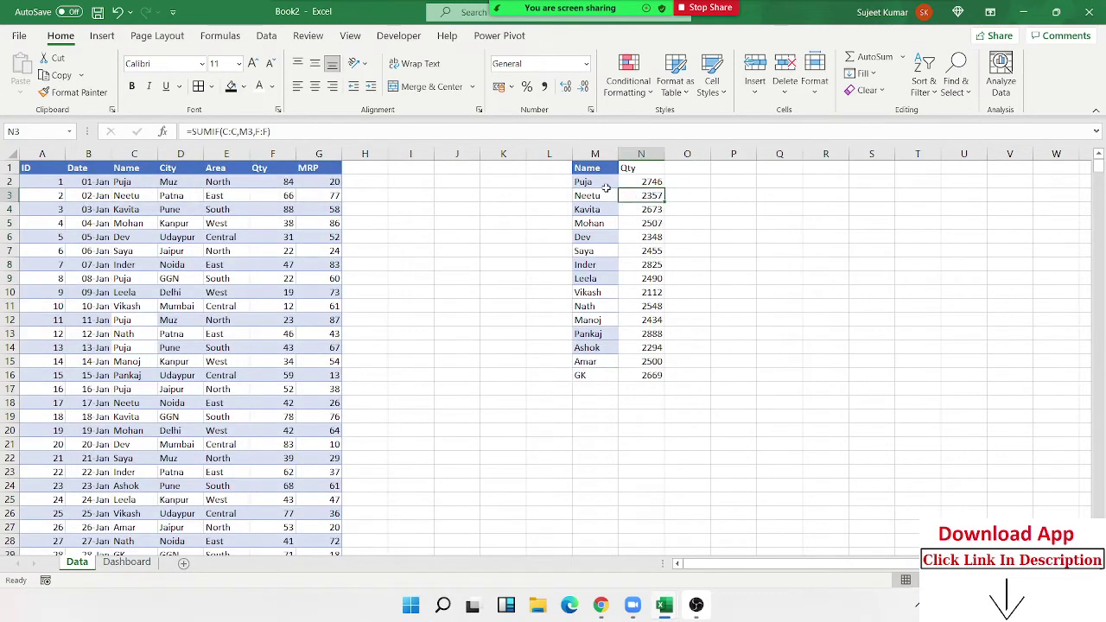
pyautogui.click(607, 189)
pyautogui.click(655, 183)
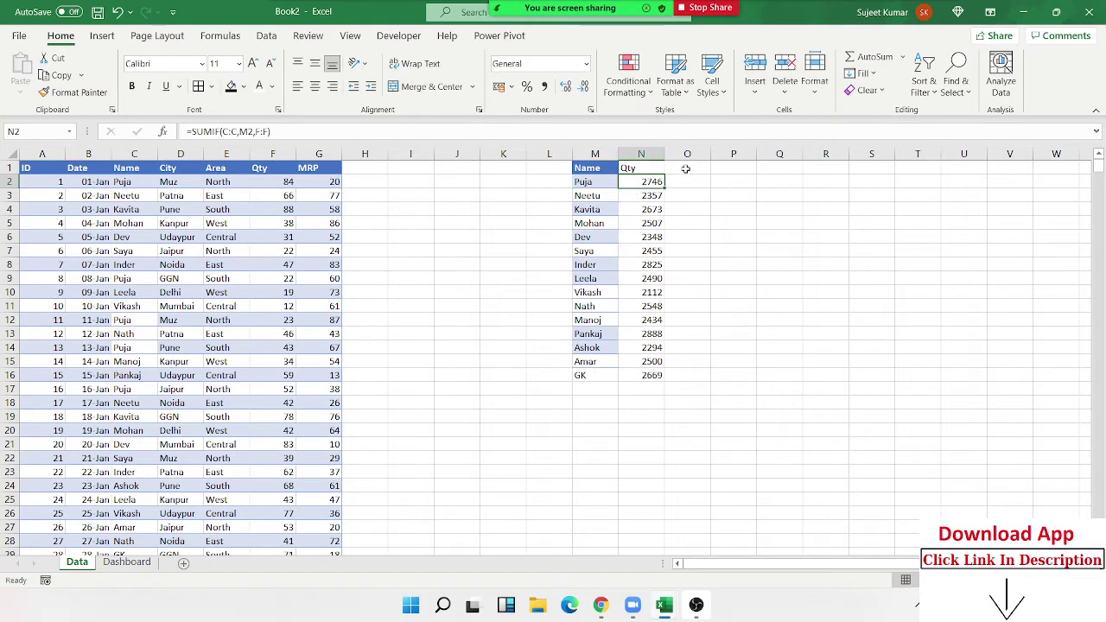
# Step: Add an Sr header in L1 and fill serial numbers 1 to 15 down column L
pyautogui.click(686, 167)
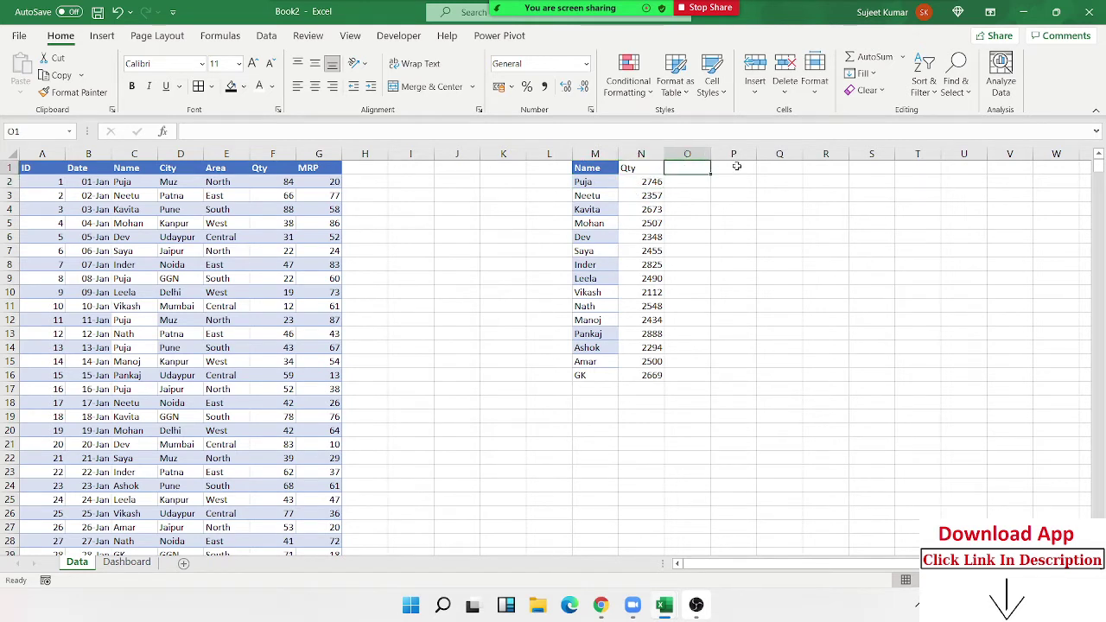
pyautogui.press('Left')
pyautogui.press('Left')
pyautogui.press('Left')
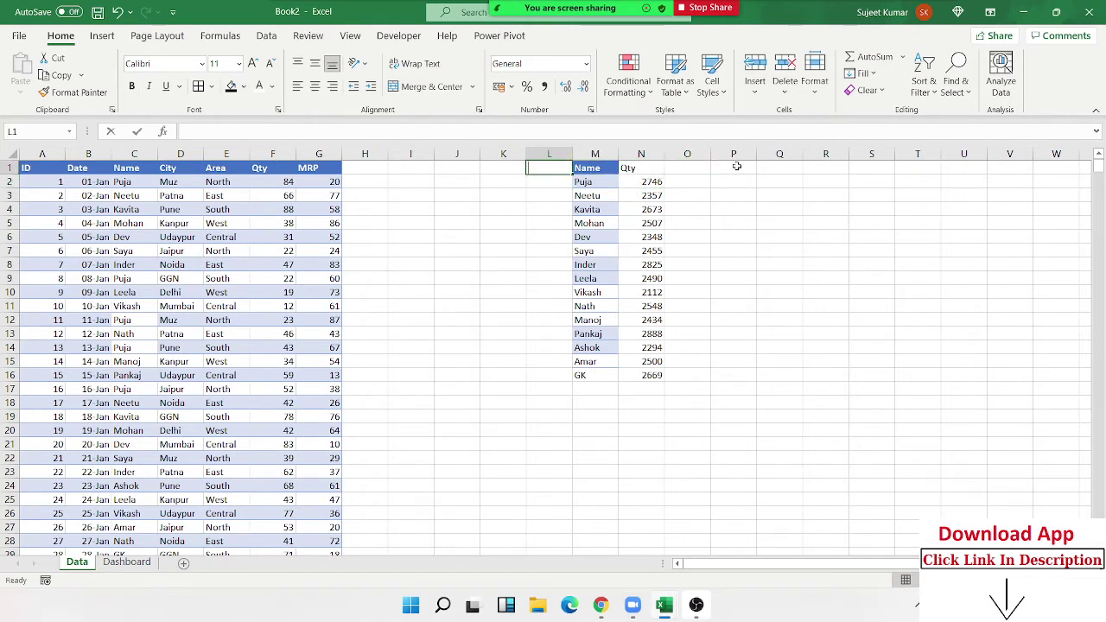
pyautogui.write('Sr')
pyautogui.press('Return')
pyautogui.write('1')
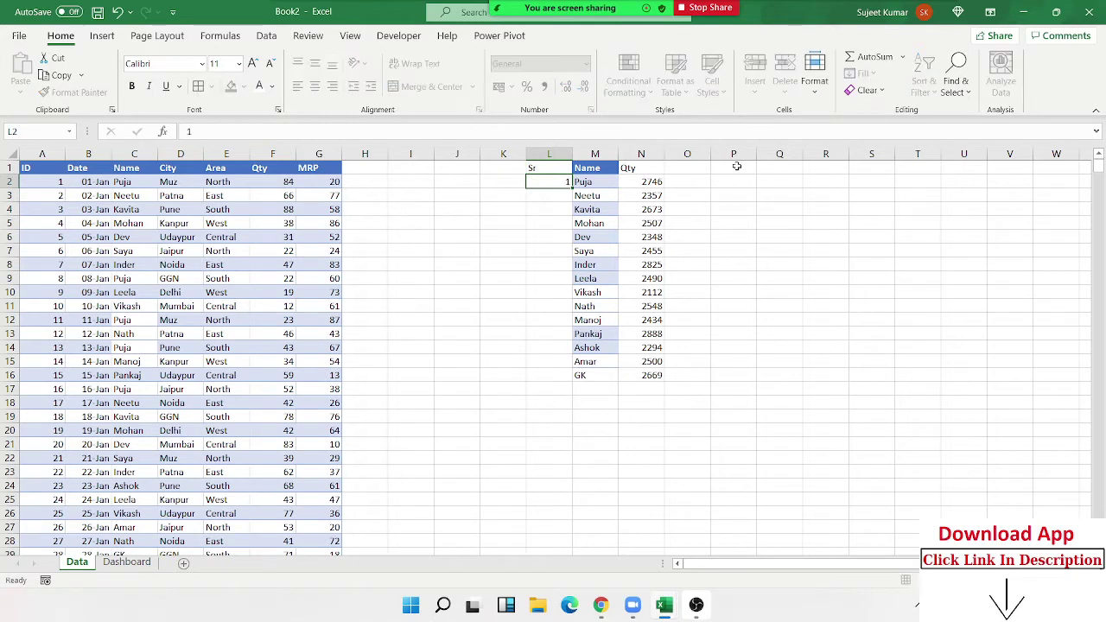
pyautogui.press('Return')
pyautogui.write('2')
pyautogui.press('Return')
pyautogui.press('Up')
pyautogui.press('Up')
pyautogui.hotkey('shift', 'Down')
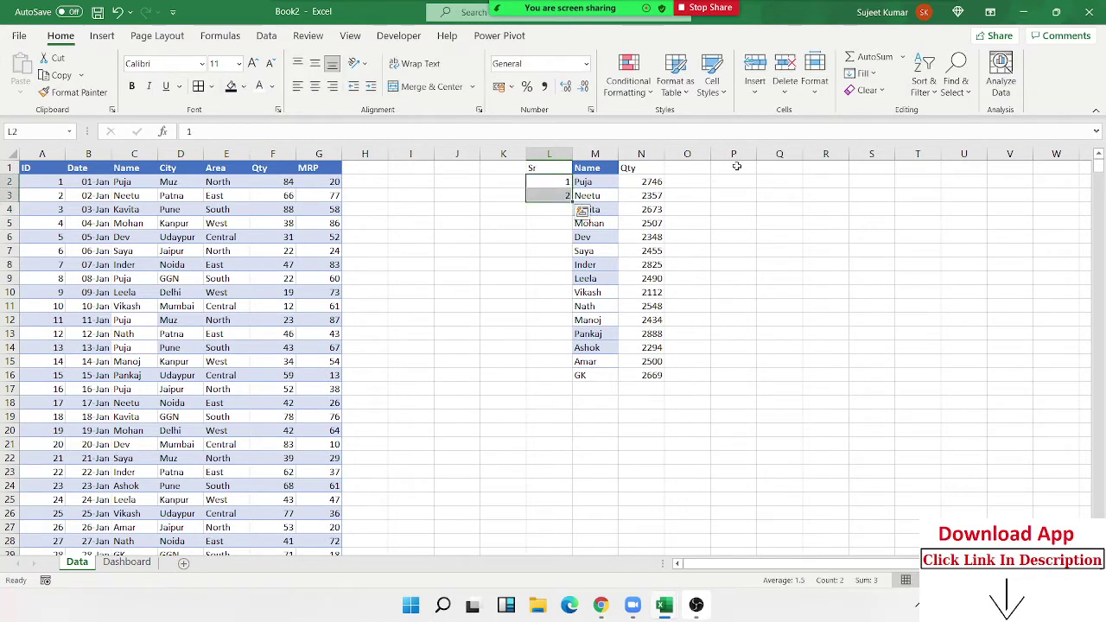
pyautogui.moveTo(571, 201); pyautogui.dragTo(571, 202)
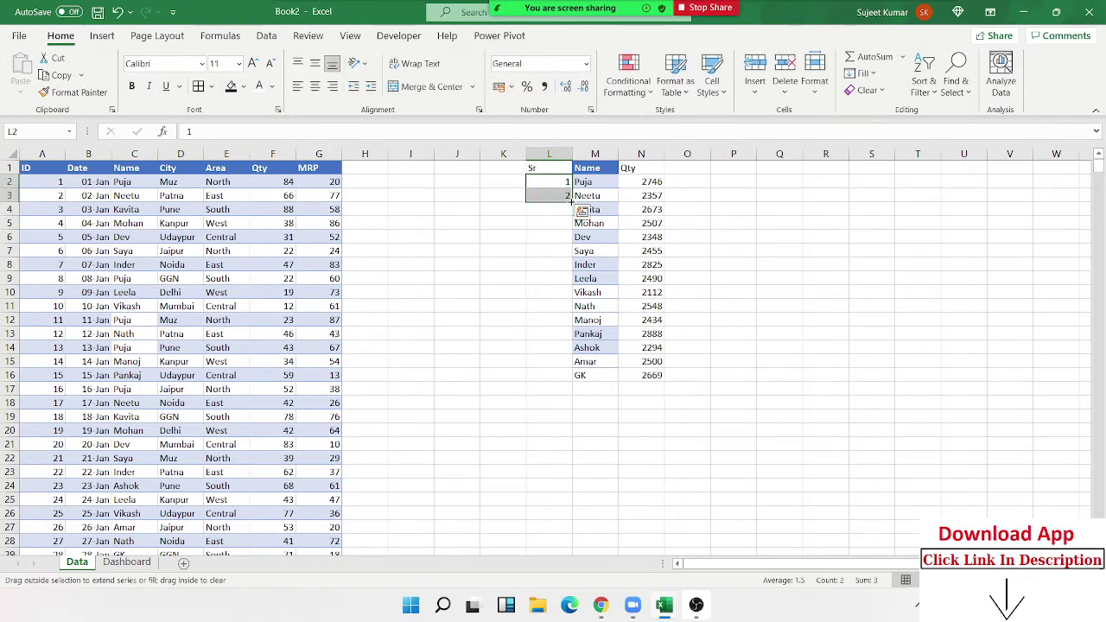
pyautogui.doubleClick(571, 202)
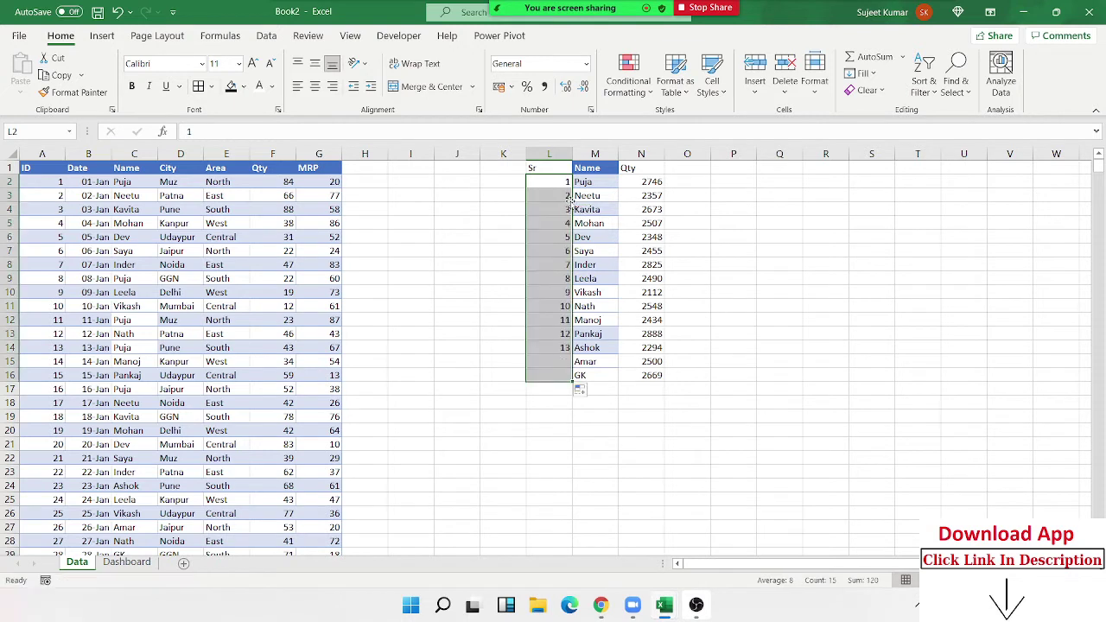
pyautogui.click(693, 179)
# Step: Enter =N2+L2/10000000 in O2 and fill it down to row 16
pyautogui.write('=')
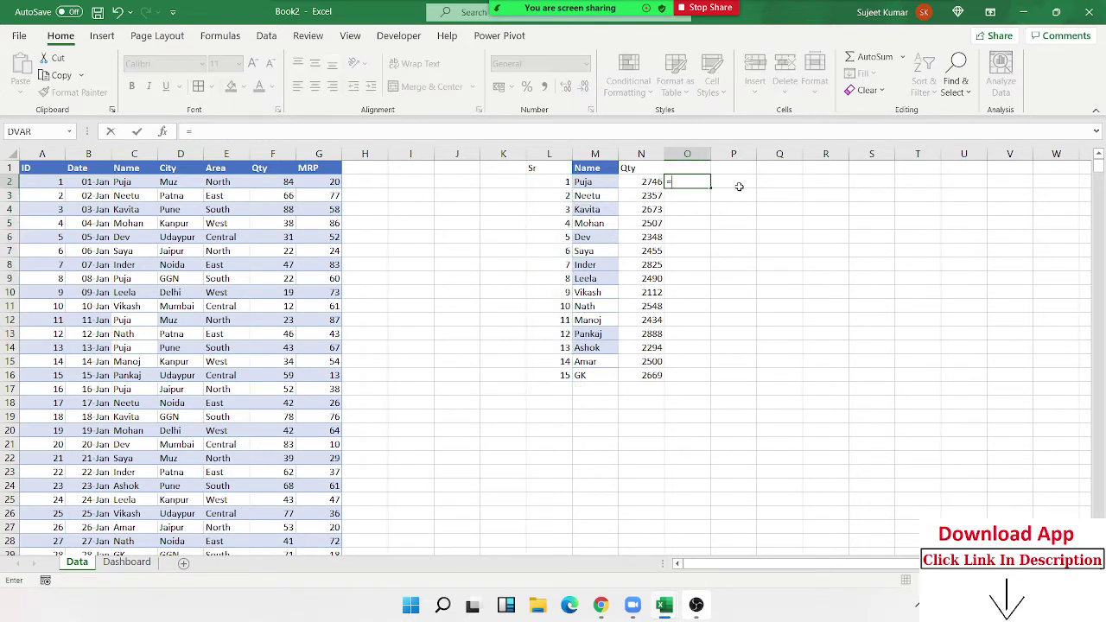
pyautogui.press('Left')
pyautogui.write('+')
pyautogui.press('Left')
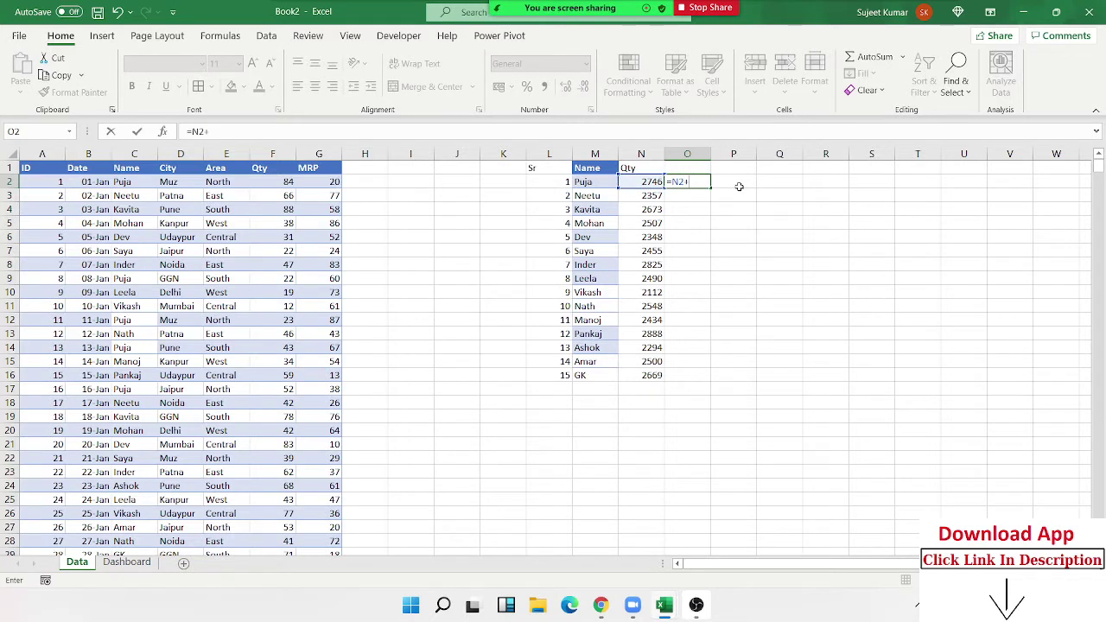
pyautogui.press('Left')
pyautogui.press('Left')
pyautogui.write('/')
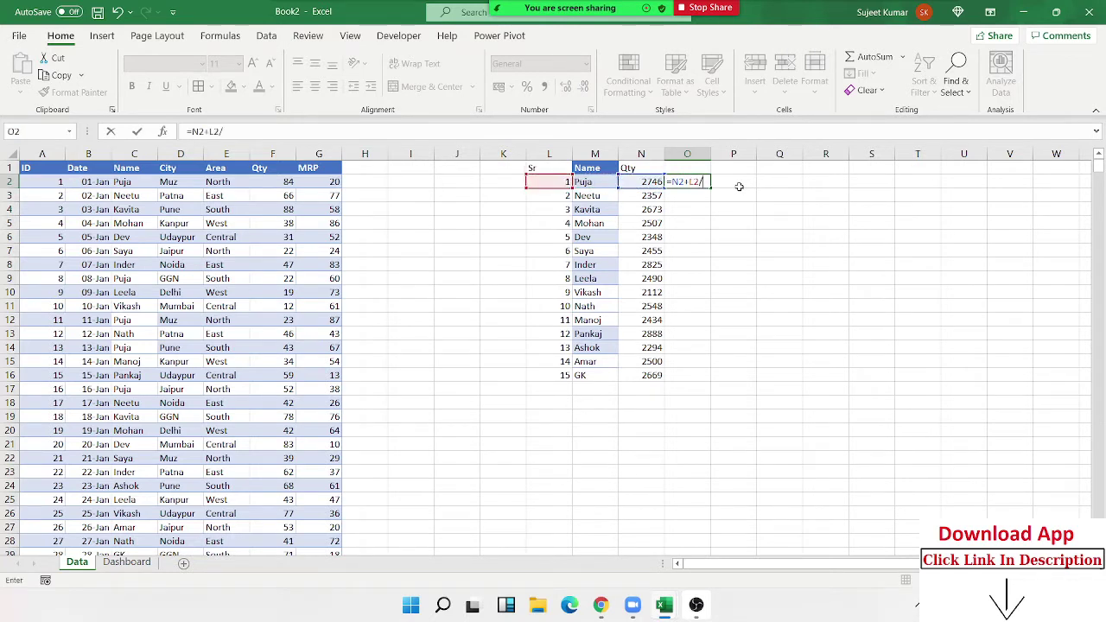
pyautogui.write('00')
pyautogui.write('00000')
pyautogui.press('Return')
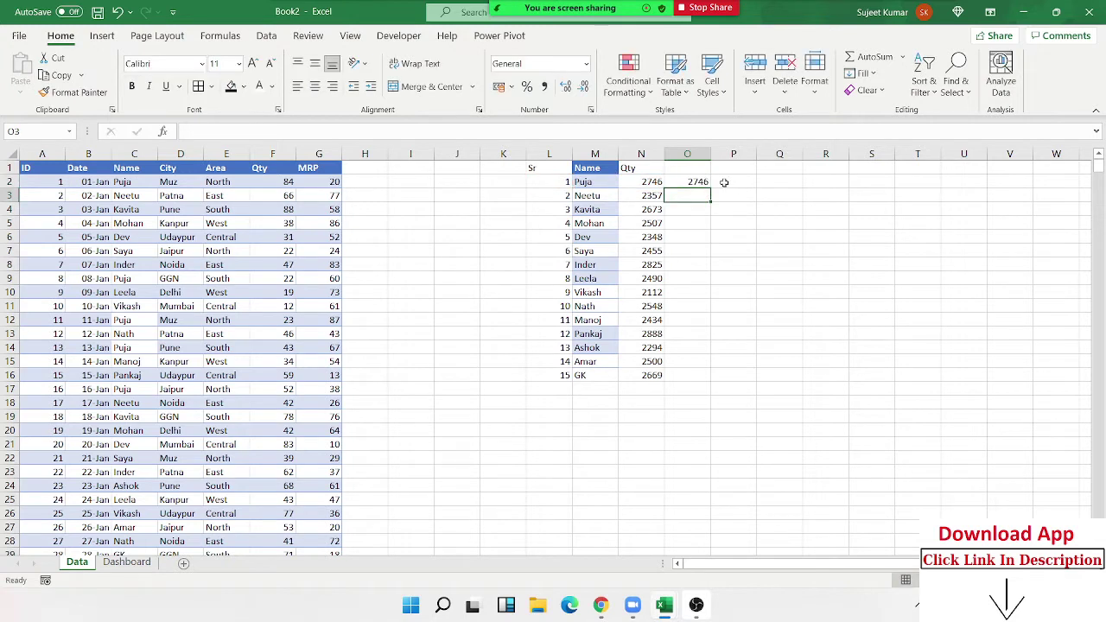
pyautogui.click(698, 184)
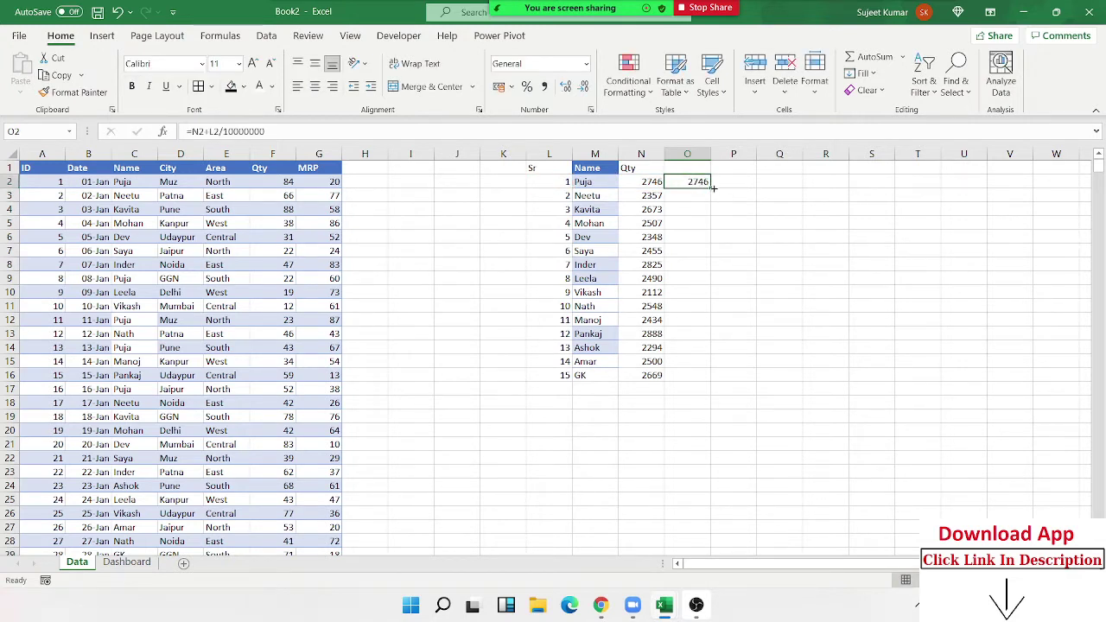
pyautogui.doubleClick(711, 188)
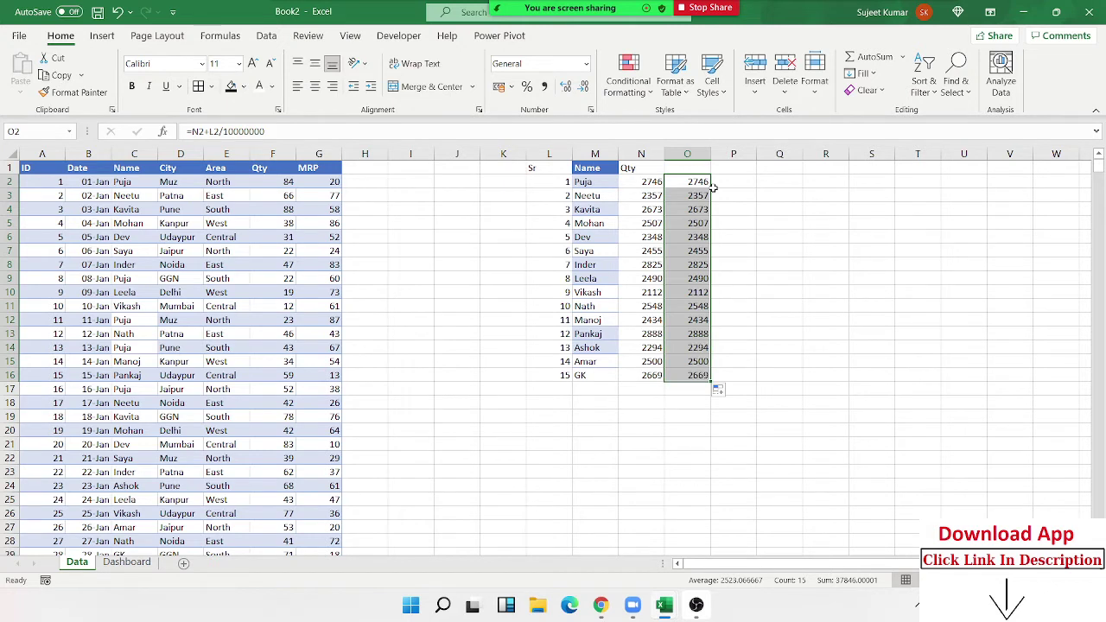
# Step: Review the O2 formula's Sr division part, leaving it unchanged
pyautogui.doubleClick(696, 183)
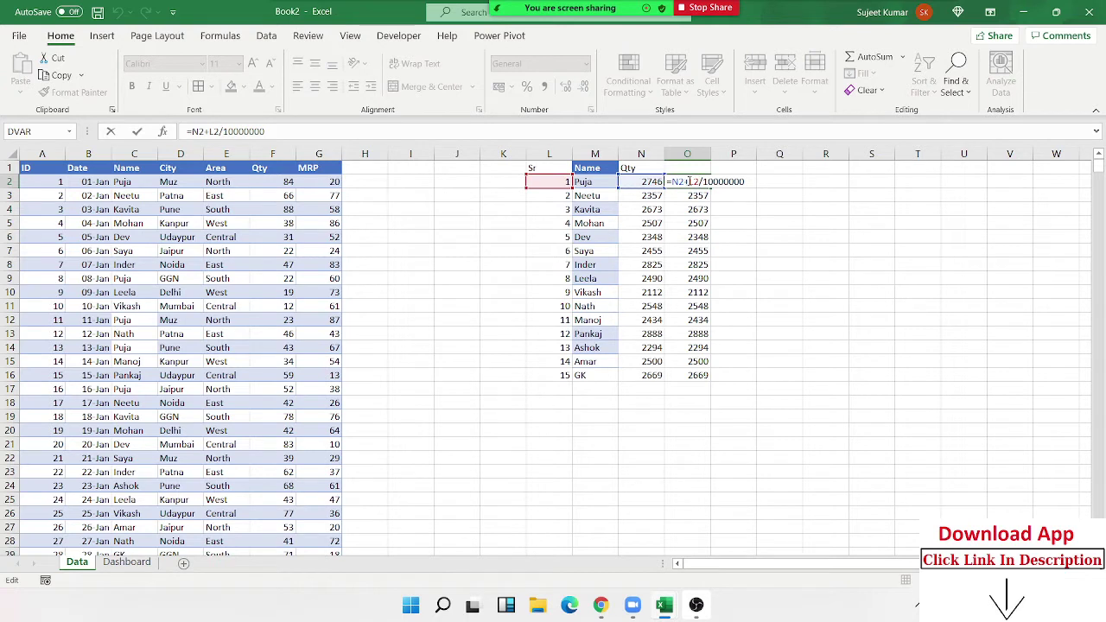
pyautogui.moveTo(688, 181); pyautogui.dragTo(735, 182)
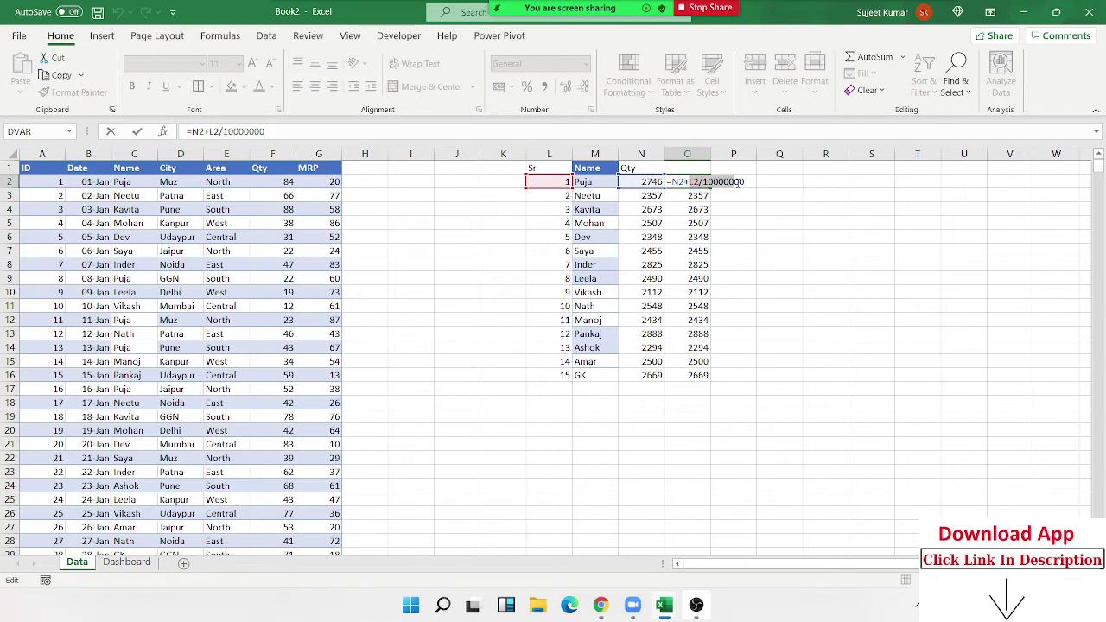
pyautogui.press('Escape')
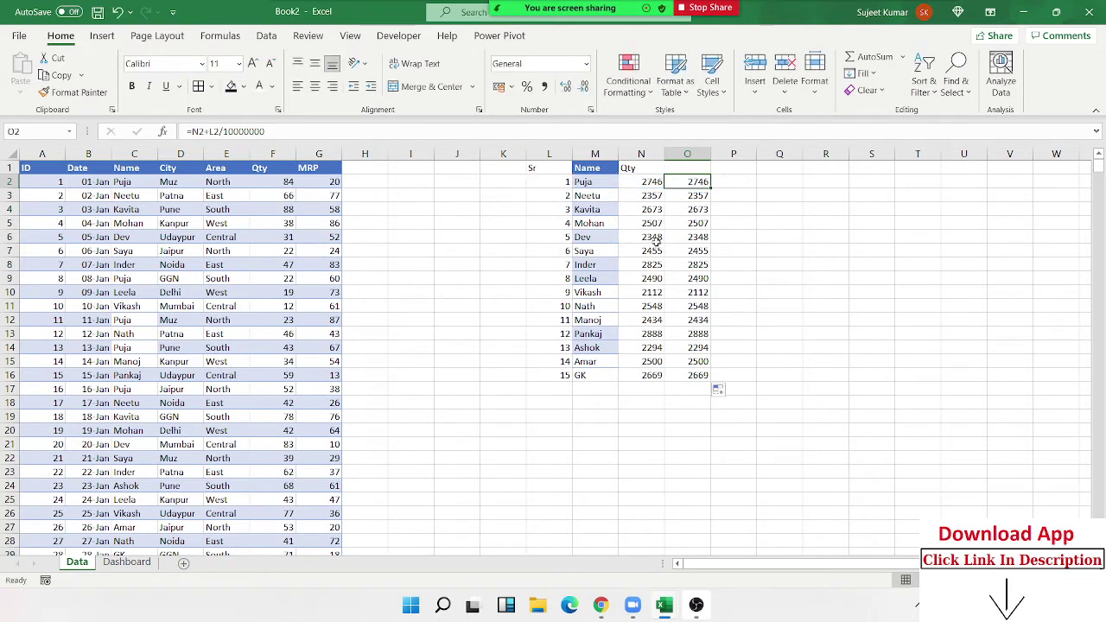
pyautogui.moveTo(652, 255); pyautogui.dragTo(655, 242)
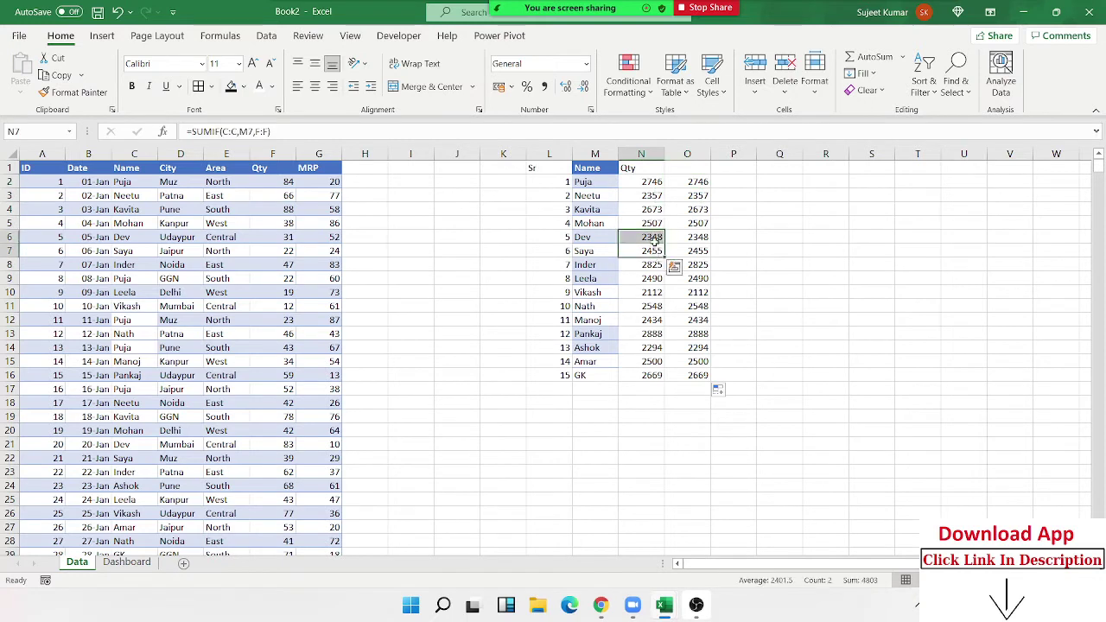
# Step: Overwrite the second and third Qty values with 2500
pyautogui.click(652, 198)
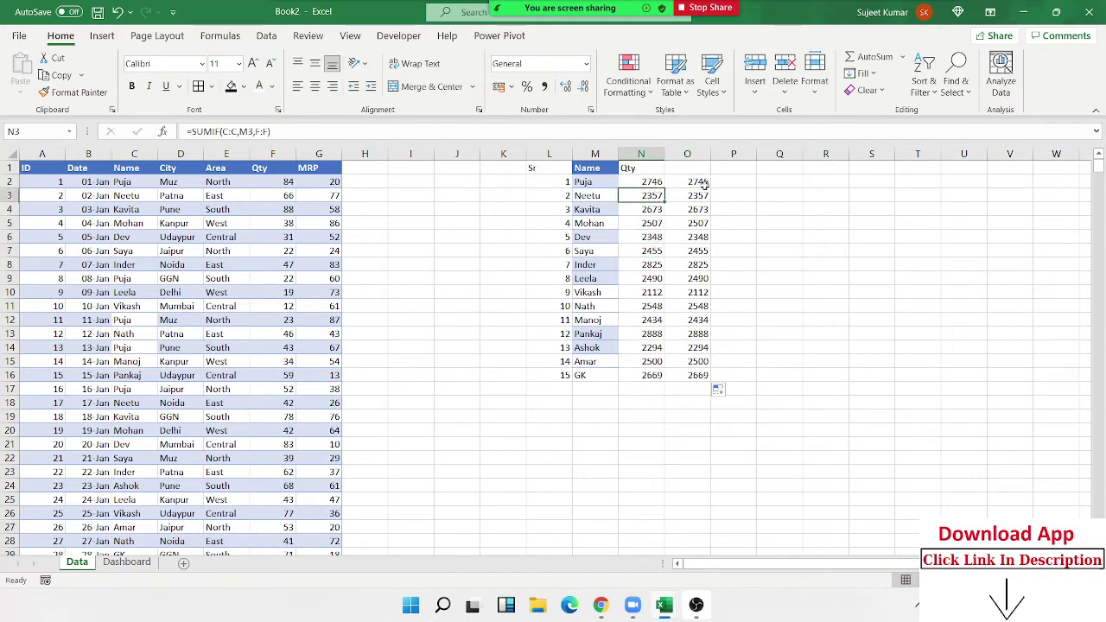
pyautogui.write('250')
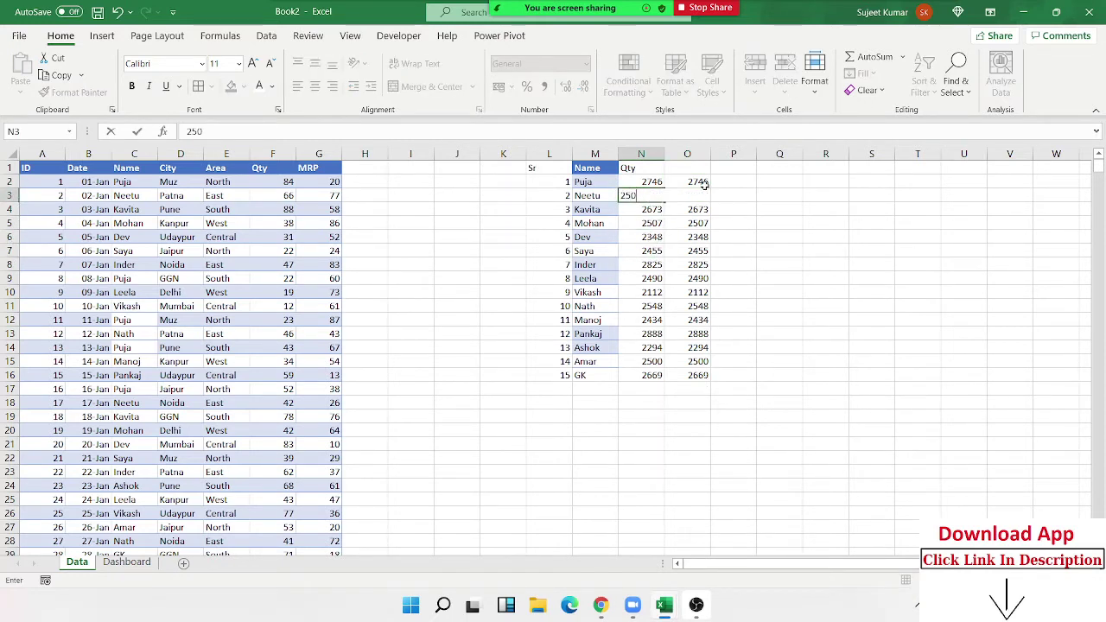
pyautogui.write('0')
pyautogui.press('Return')
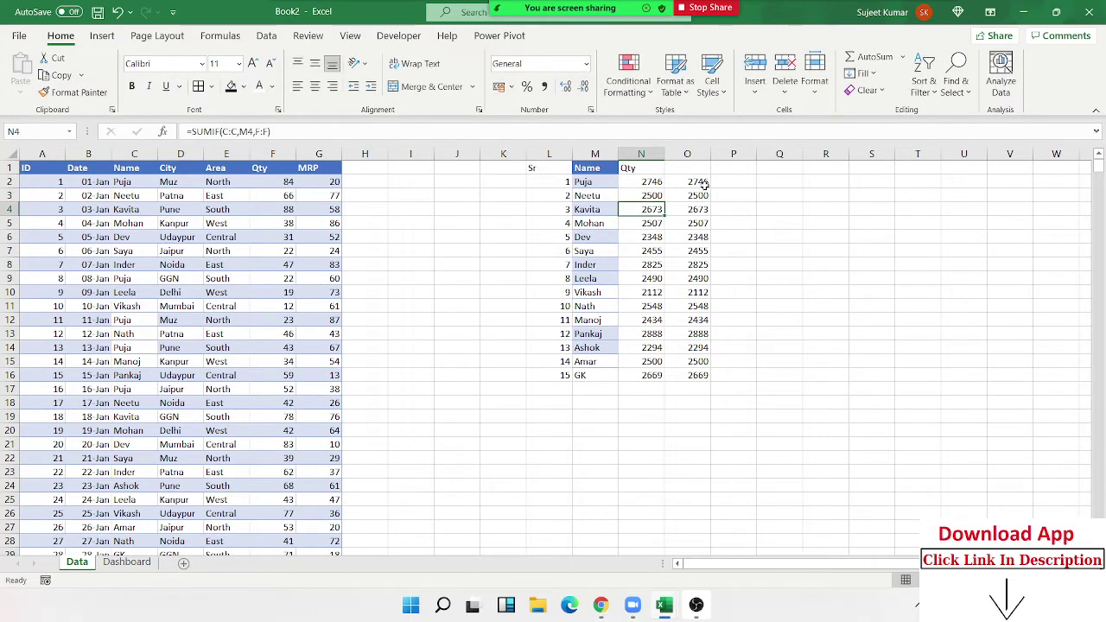
pyautogui.write('2500')
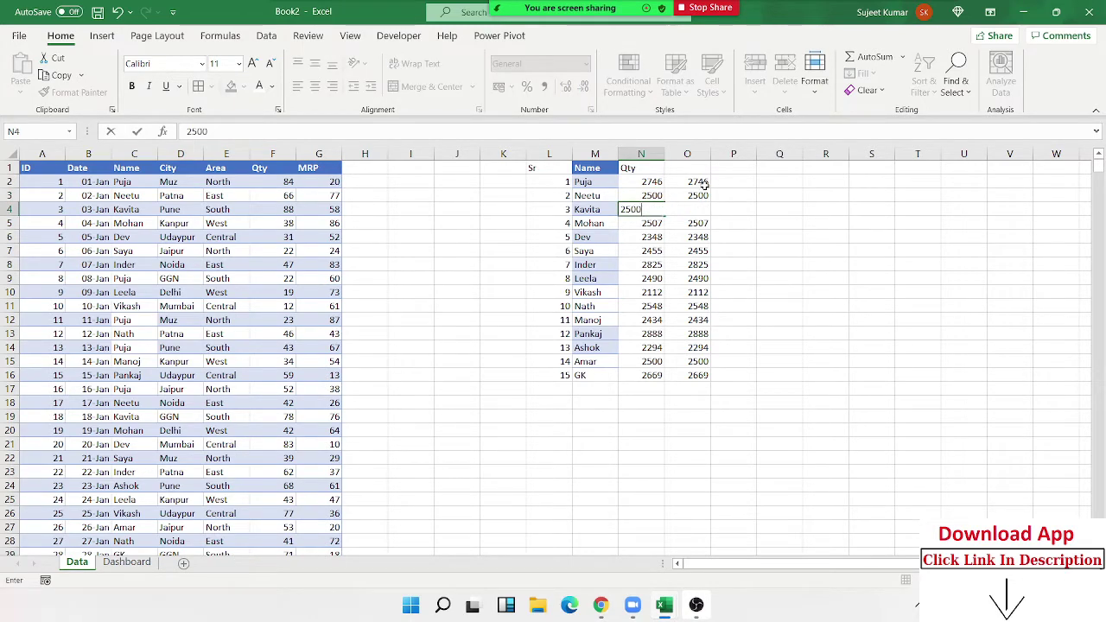
pyautogui.press('Return')
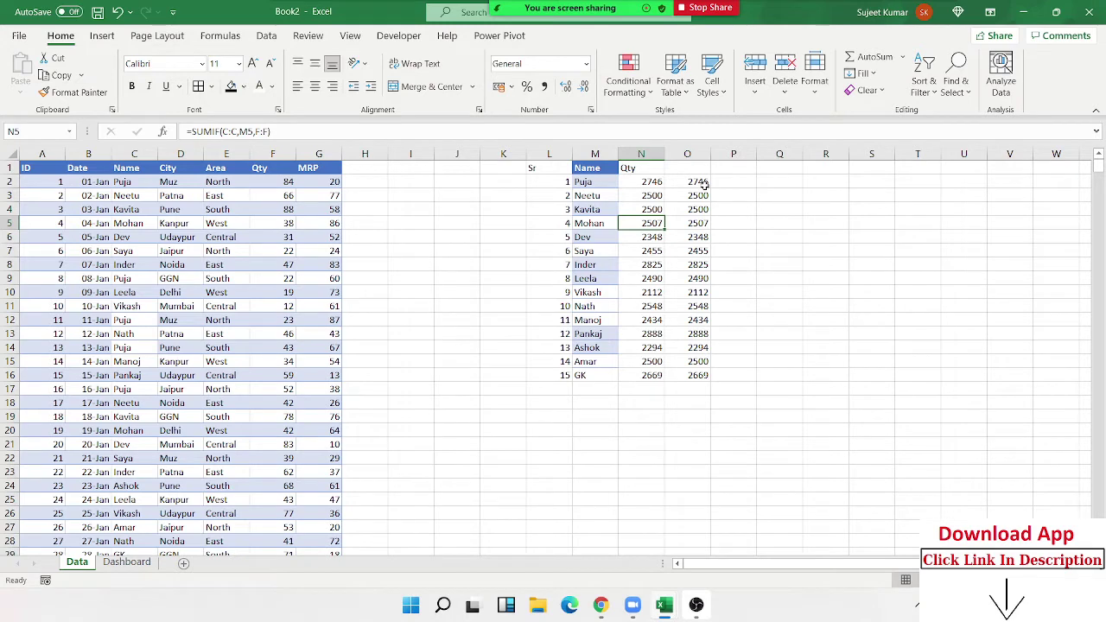
pyautogui.press('F2')
pyautogui.press('Escape')
pyautogui.press('Up')
pyautogui.hotkey('shift', 'Up')
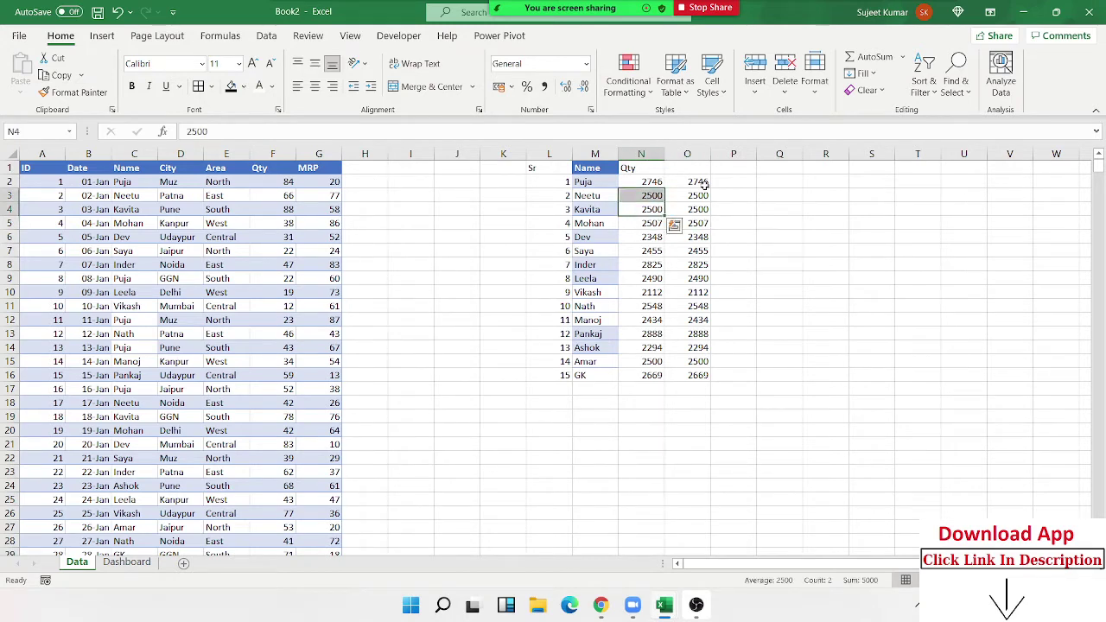
# Step: Preview Duplicate Values highlighting on the two 2500 Qty cells, then on O3:O4
pyautogui.click(652, 88)
pyautogui.moveTo(682, 121)
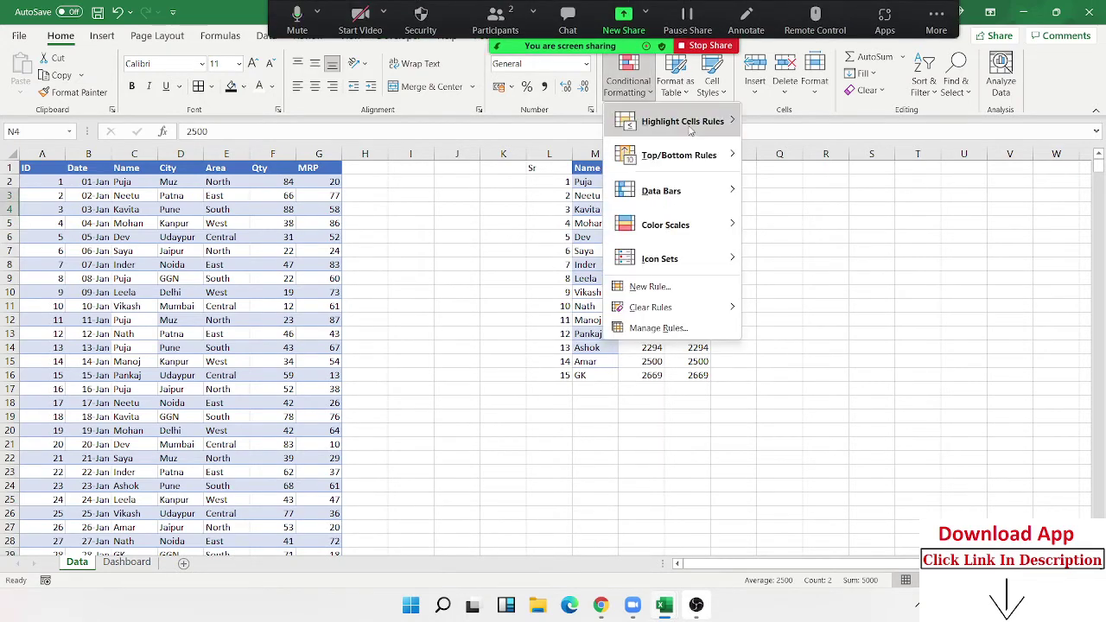
pyautogui.click(808, 328)
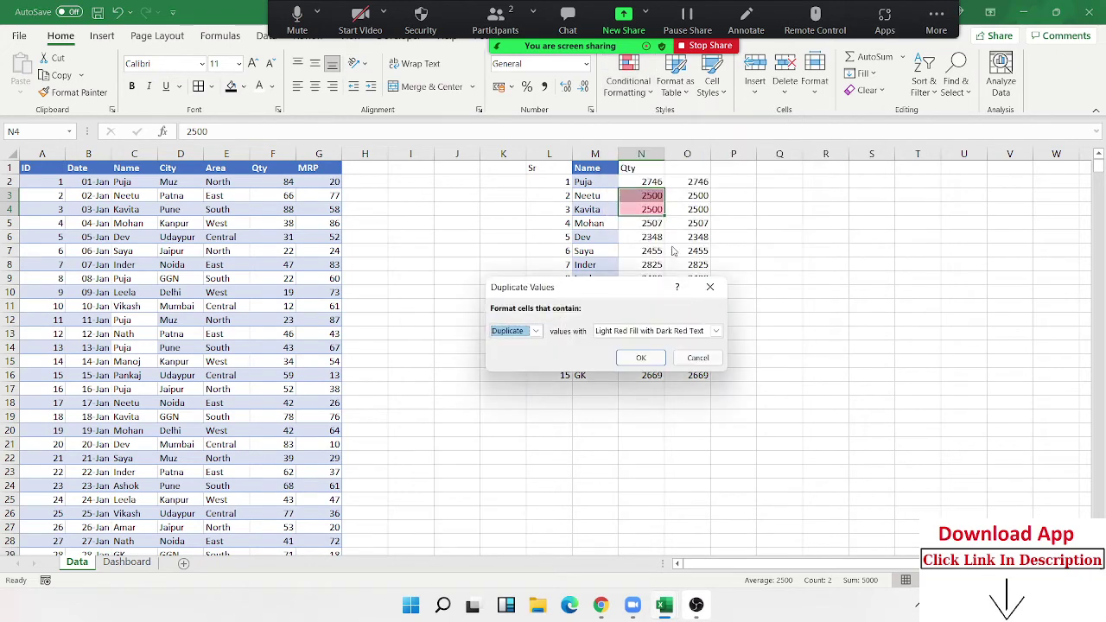
pyautogui.press('Escape')
pyautogui.press('Right')
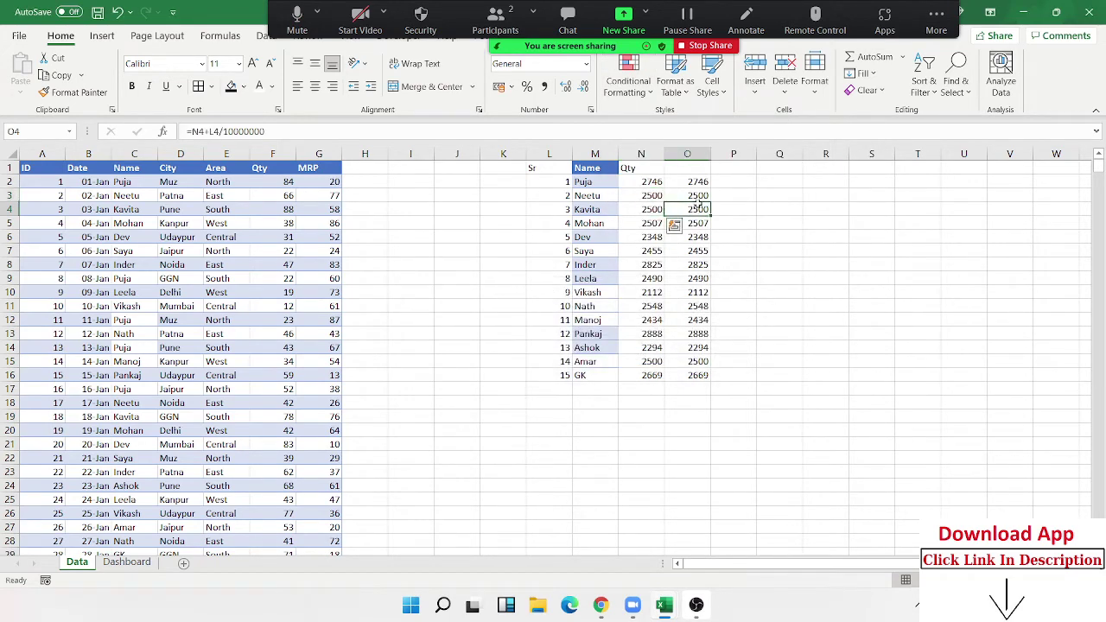
pyautogui.hotkey('shift', 'Up')
pyautogui.click(628, 82)
pyautogui.moveTo(672, 259)
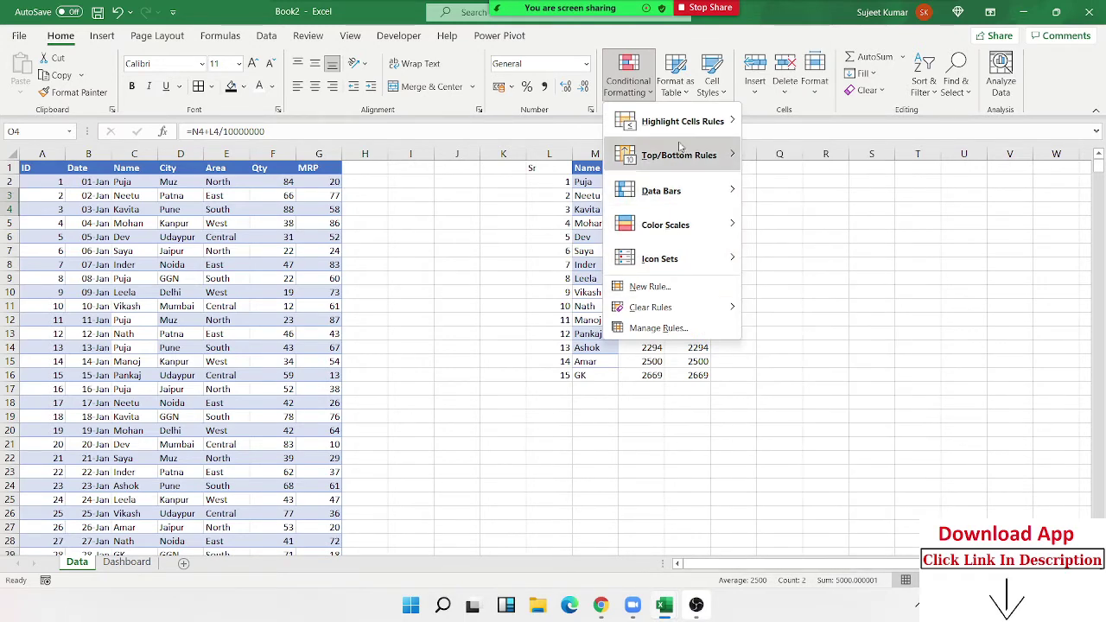
pyautogui.moveTo(682, 121)
pyautogui.click(823, 328)
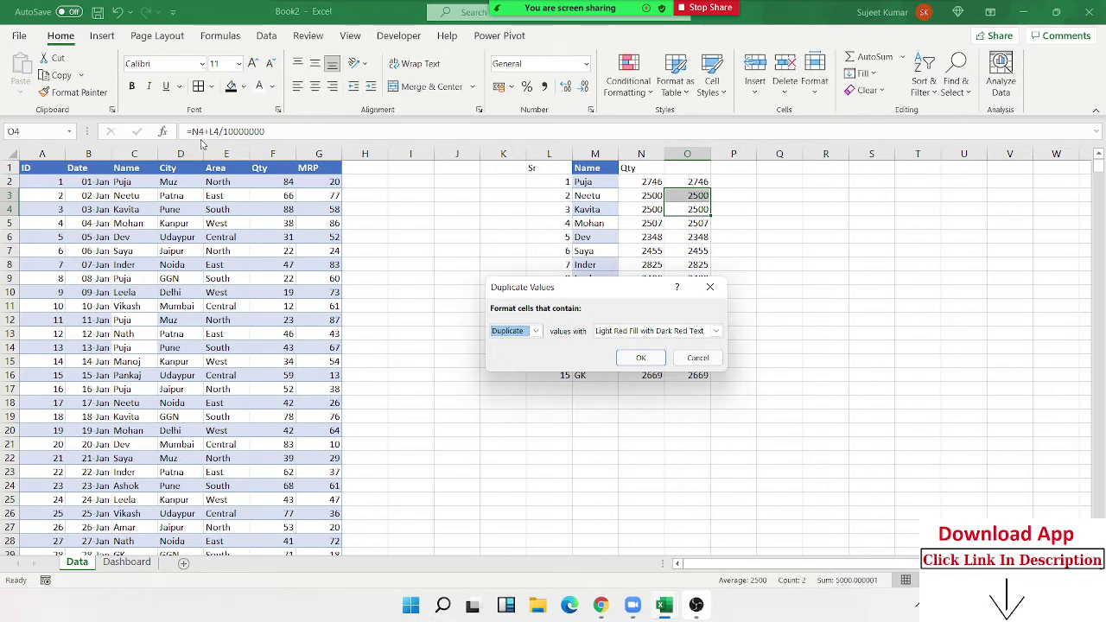
# Step: Cancel the Duplicate Values dialog and add decimal places to O3 to reveal its fraction
pyautogui.click(725, 286)
pyautogui.press('Up')
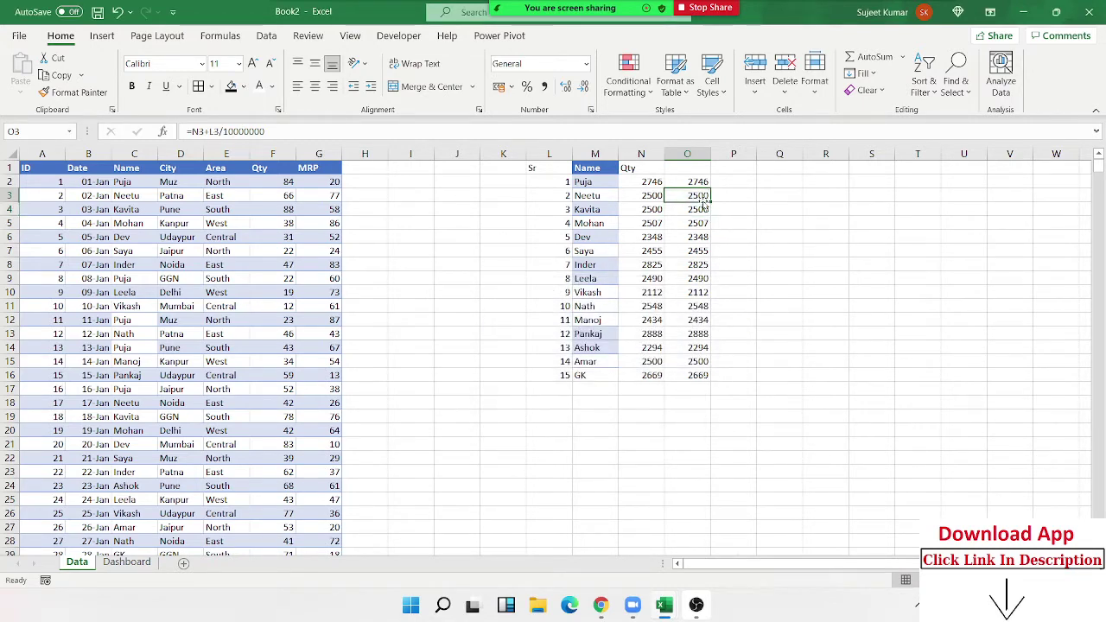
pyautogui.click(566, 87)
pyautogui.click(565, 87)
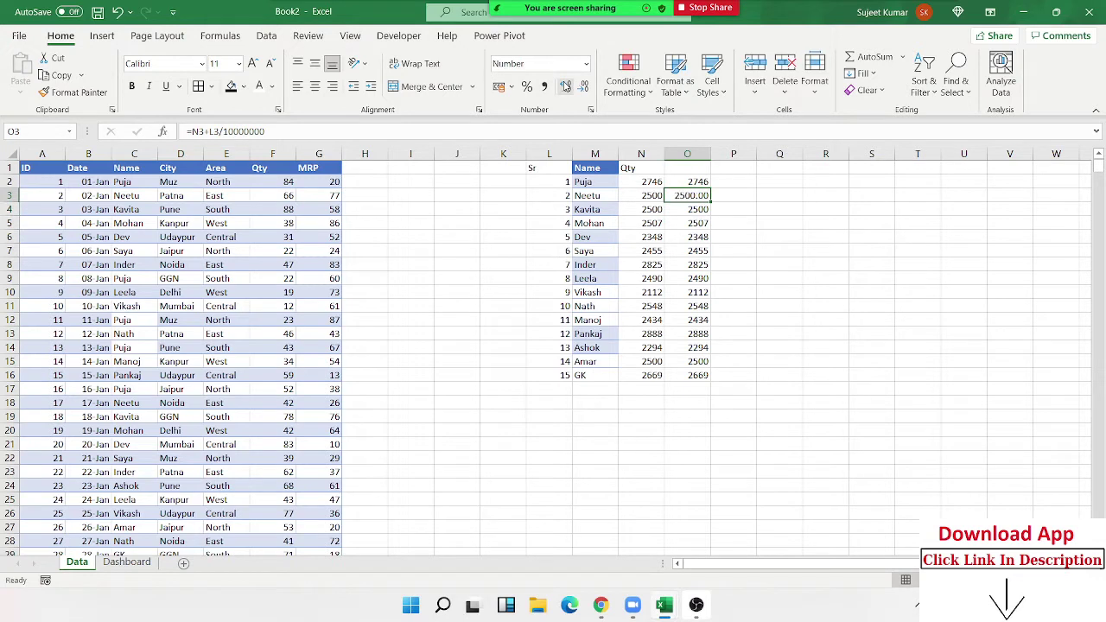
pyautogui.doubleClick(565, 86)
pyautogui.doubleClick(566, 86)
pyautogui.doubleClick(565, 86)
pyautogui.click(565, 87)
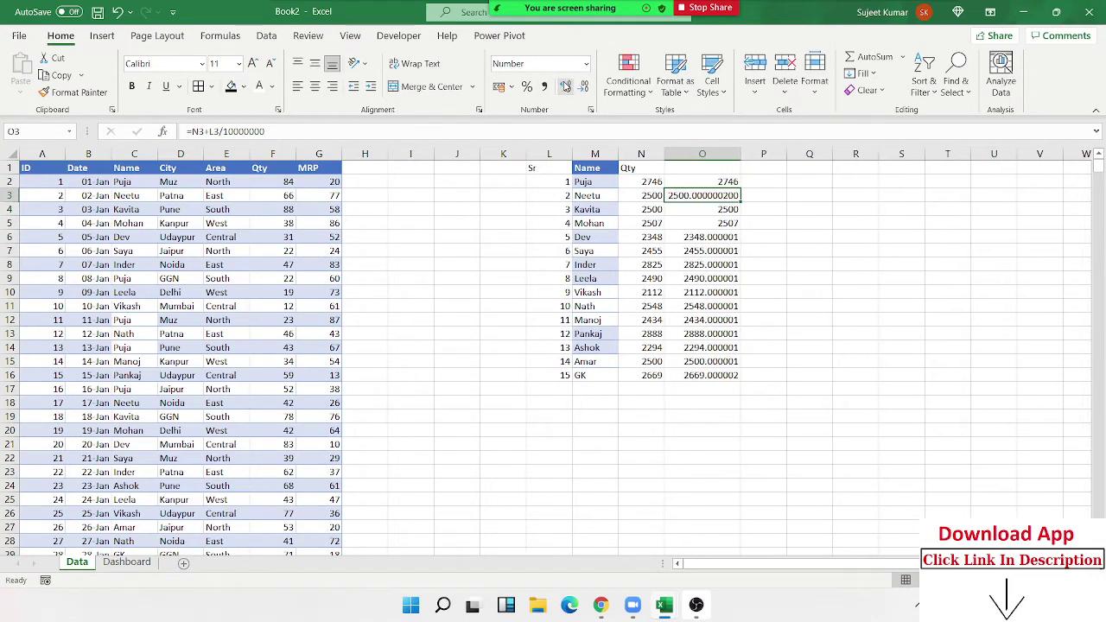
# Step: Add decimal places to O4 to reveal its hidden fraction
pyautogui.click(720, 210)
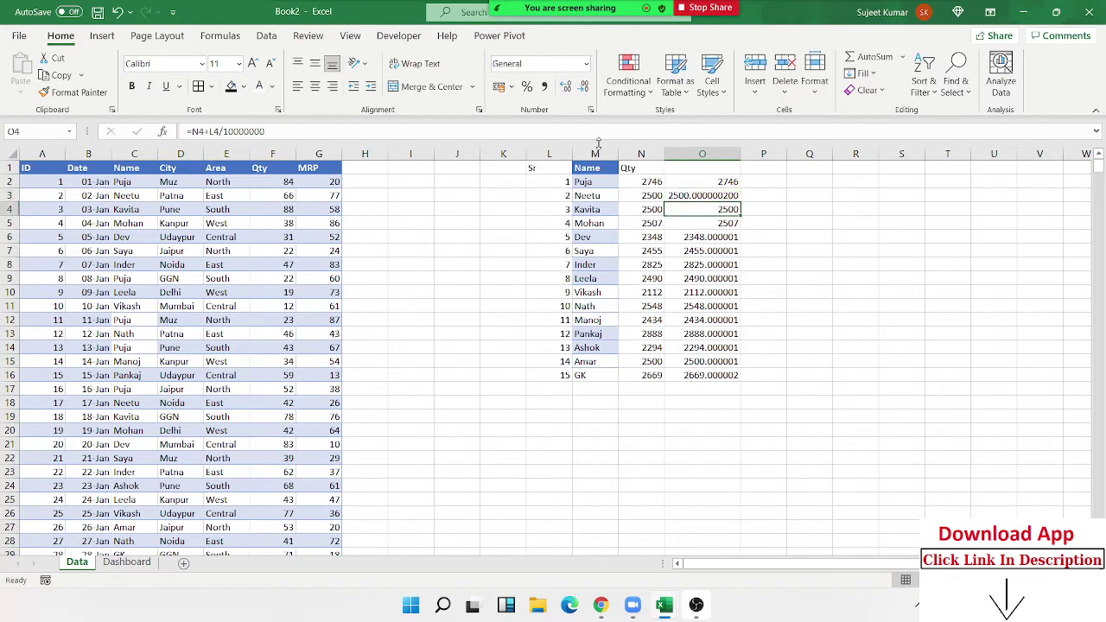
pyautogui.doubleClick(565, 88)
pyautogui.doubleClick(566, 87)
pyautogui.tripleClick(566, 88)
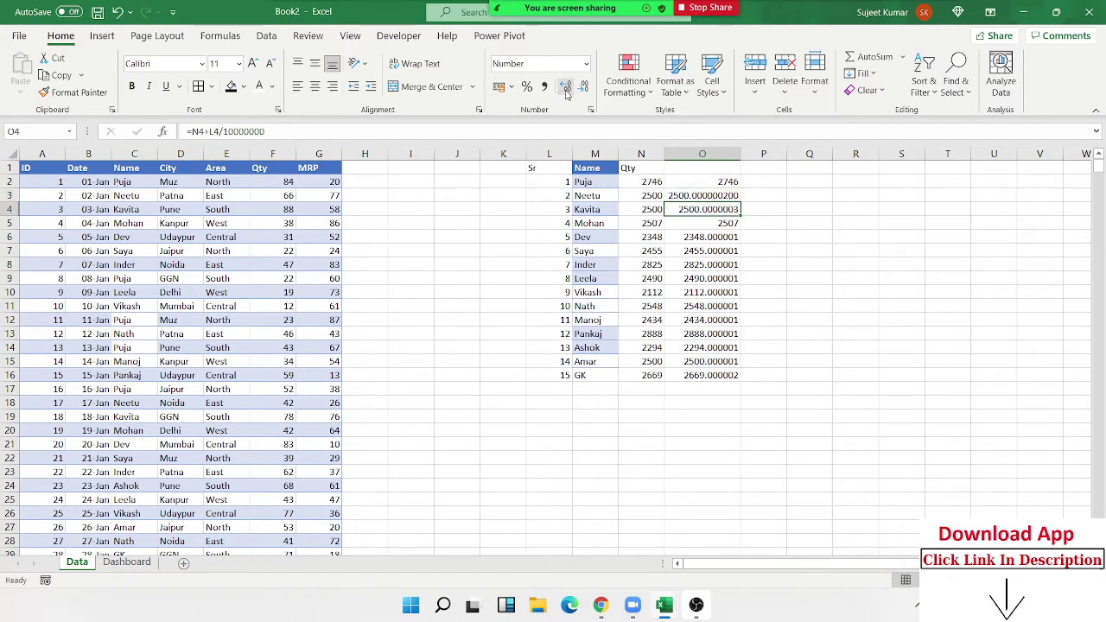
pyautogui.doubleClick(567, 90)
# Step: Decrease decimals on O2:O16 so the helper values show as whole numbers
pyautogui.click(721, 182)
pyautogui.moveTo(721, 183); pyautogui.dragTo(719, 376)
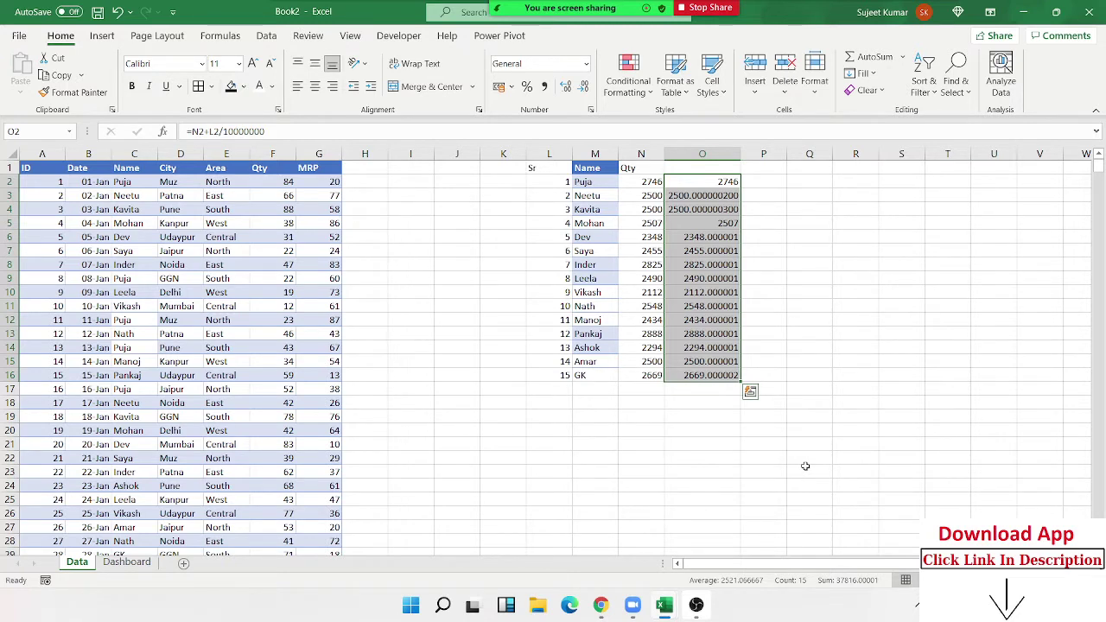
pyautogui.press('Escape')
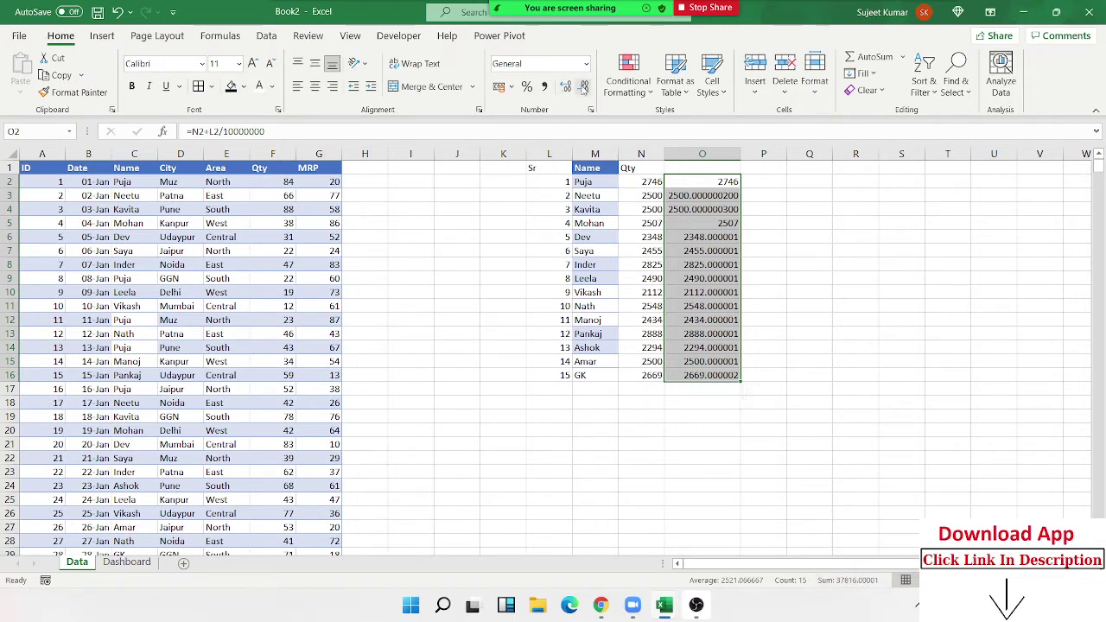
pyautogui.click(585, 87)
pyautogui.click(585, 88)
pyautogui.click(584, 87)
pyautogui.click(585, 88)
pyautogui.click(585, 87)
pyautogui.click(585, 88)
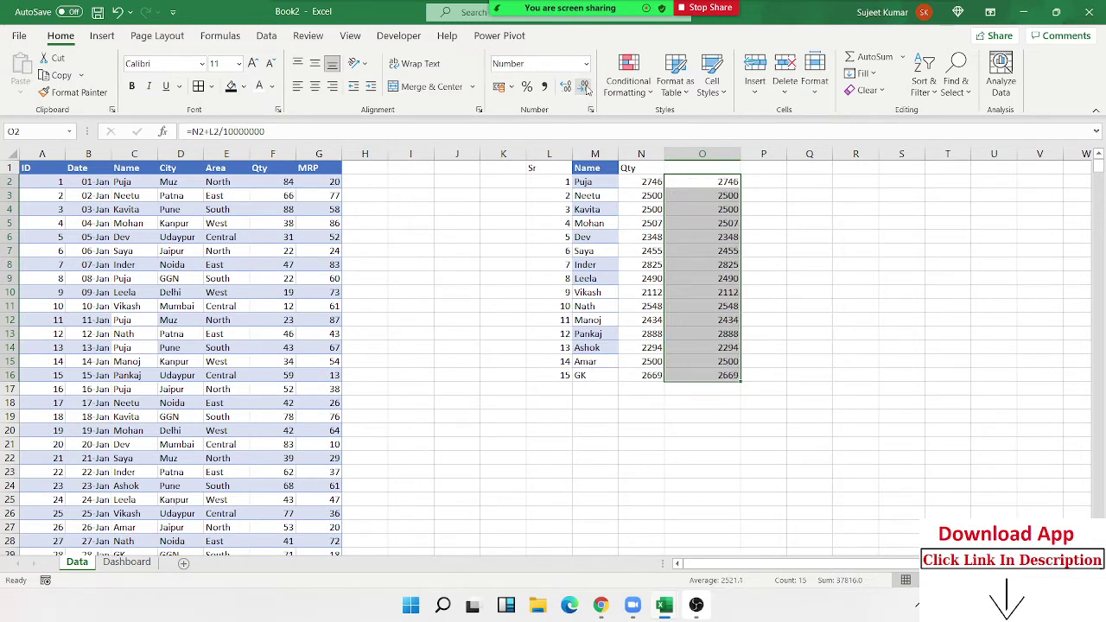
pyautogui.click(809, 237)
# Step: Enter 1 in P1 as the order selector
pyautogui.click(714, 182)
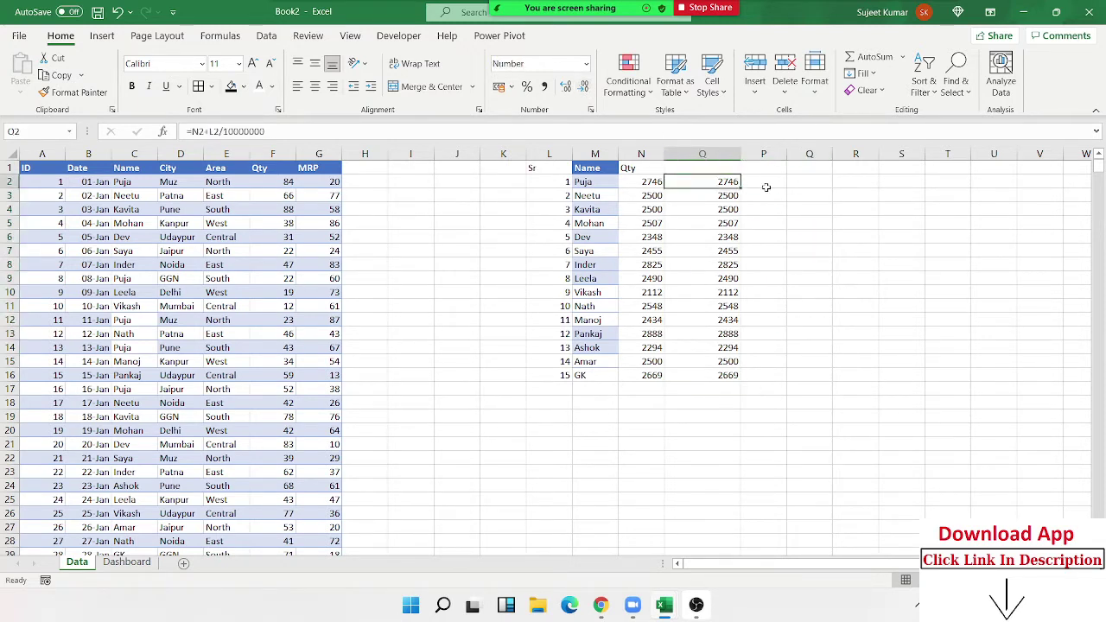
pyautogui.press('Right')
pyautogui.write('=')
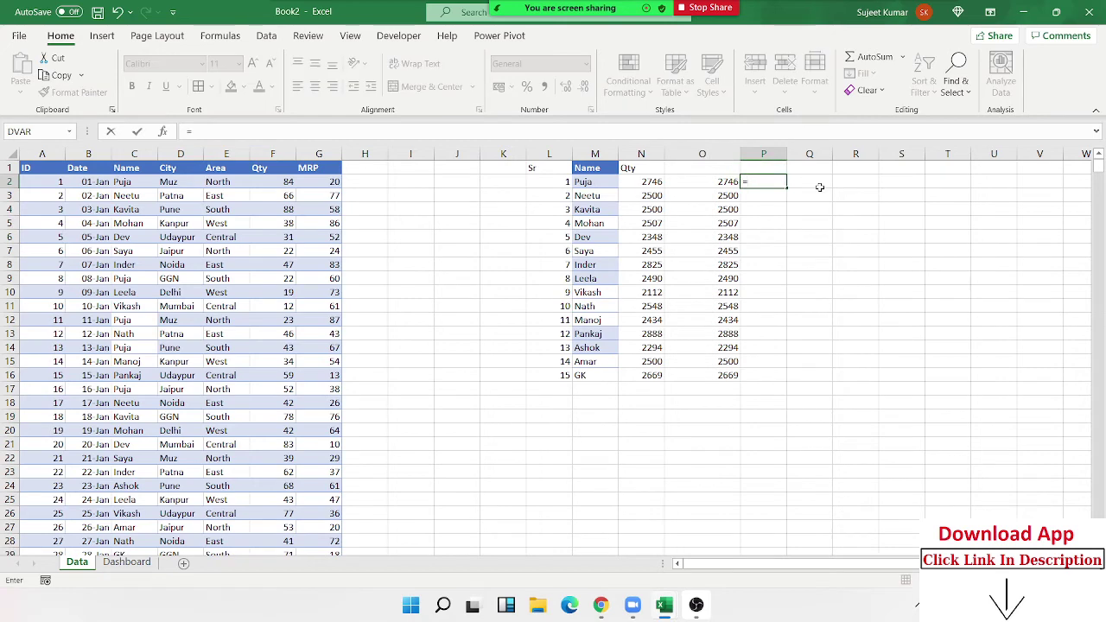
pyautogui.press('Escape')
pyautogui.press('Up')
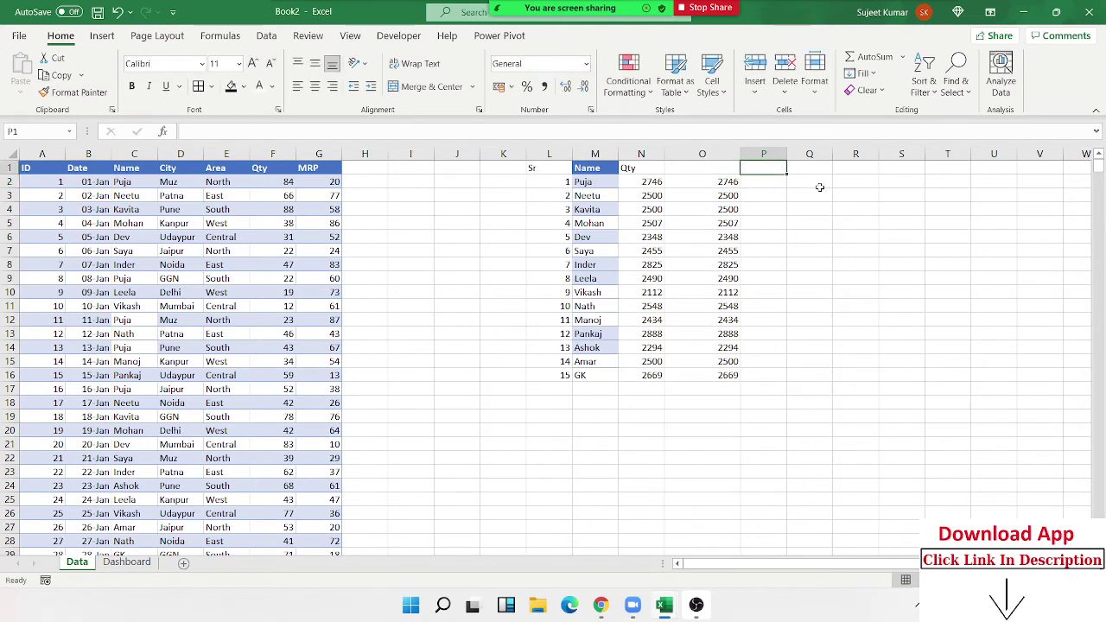
pyautogui.write('1')
pyautogui.press('Return')
# Step: Start a SMALL formula in P2 using O2:O16 as the array
pyautogui.write('=')
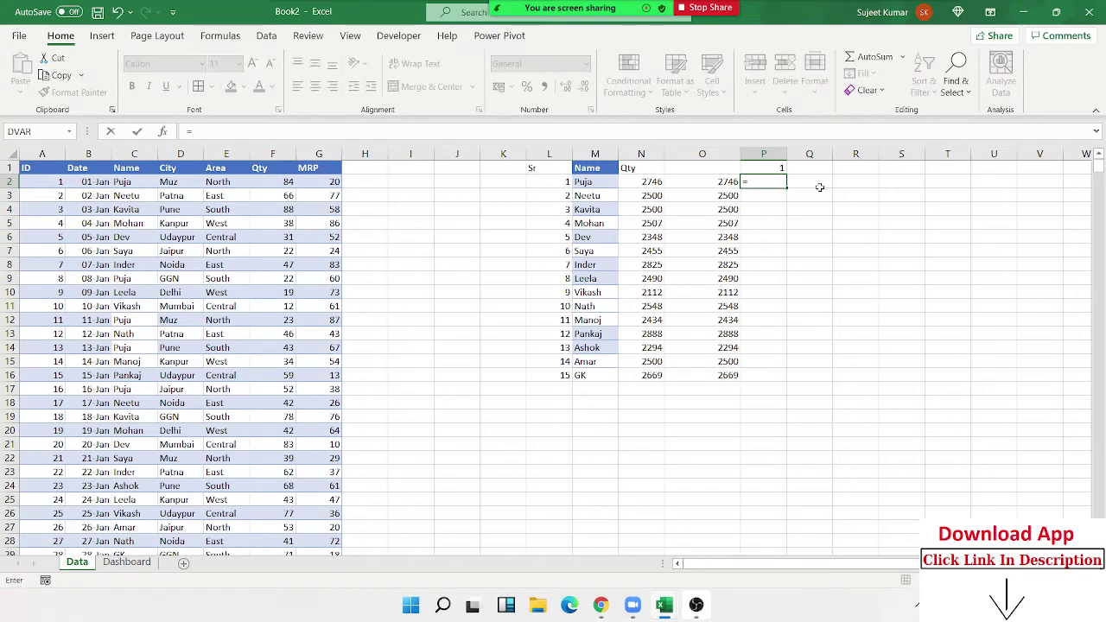
pyautogui.write('choo')
pyautogui.press('Tab')
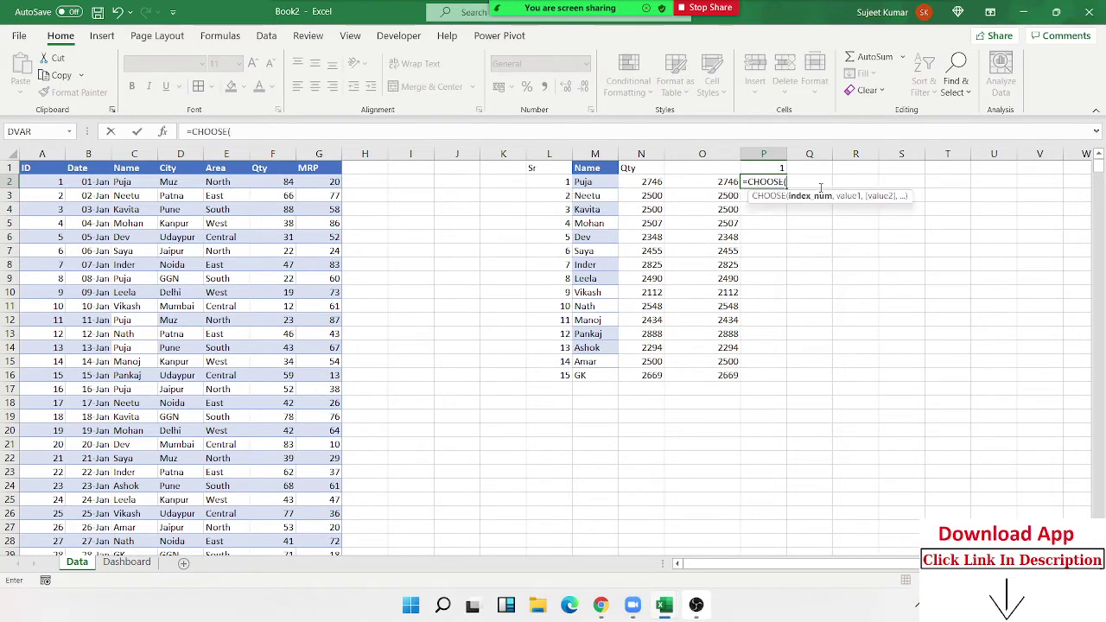
pyautogui.press('Escape')
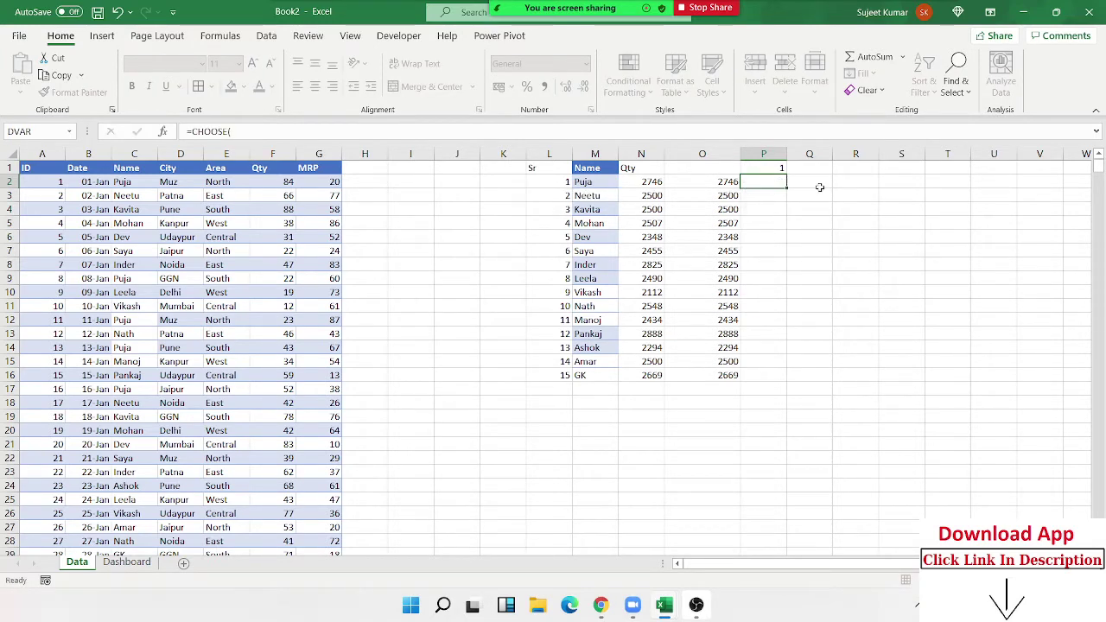
pyautogui.write('=')
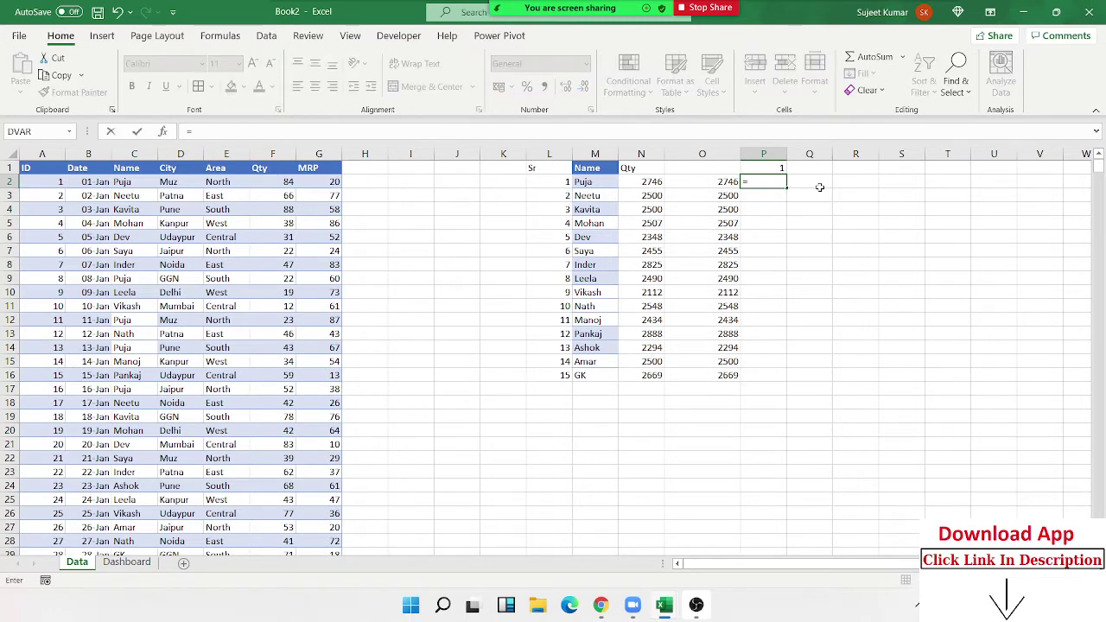
pyautogui.write('sma')
pyautogui.press('Tab')
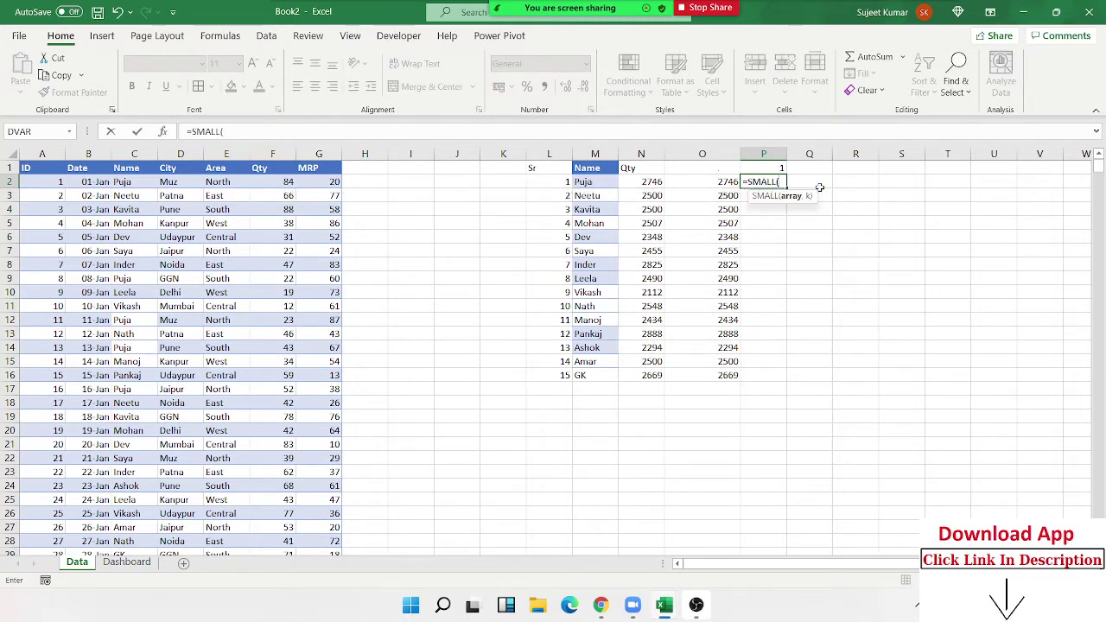
pyautogui.press('Left')
pyautogui.hotkey('ctrl', 'shift', 'Down')
# Step: Finish P2 as =SMALL(O2:O16,L2), returning 2112
pyautogui.write(',')
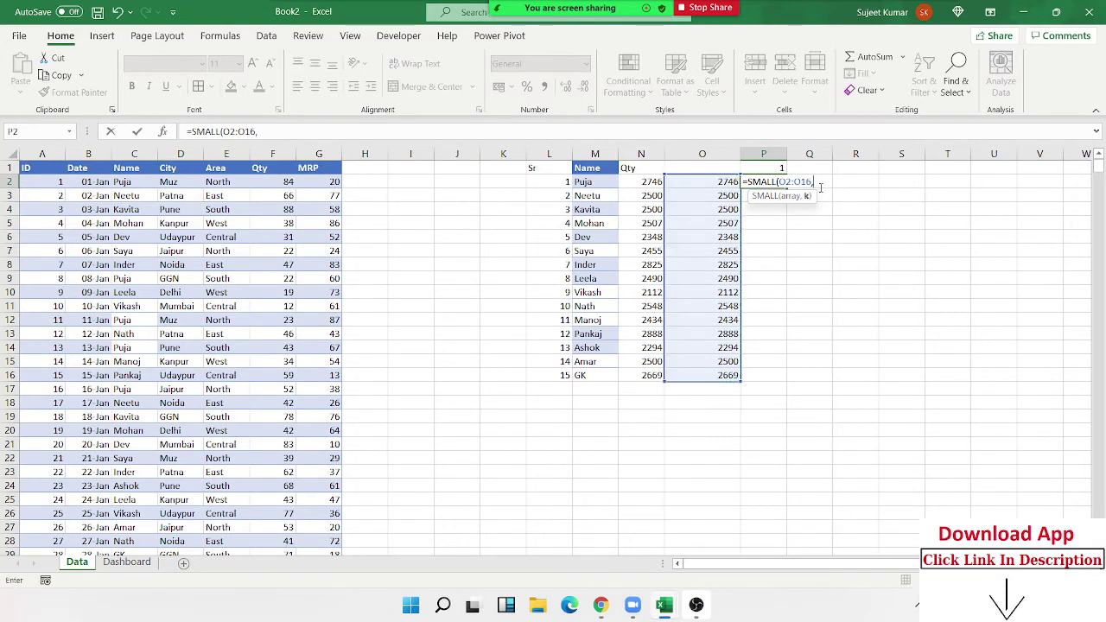
pyautogui.press('Left')
pyautogui.press('Left')
pyautogui.press('Left')
pyautogui.press('Left')
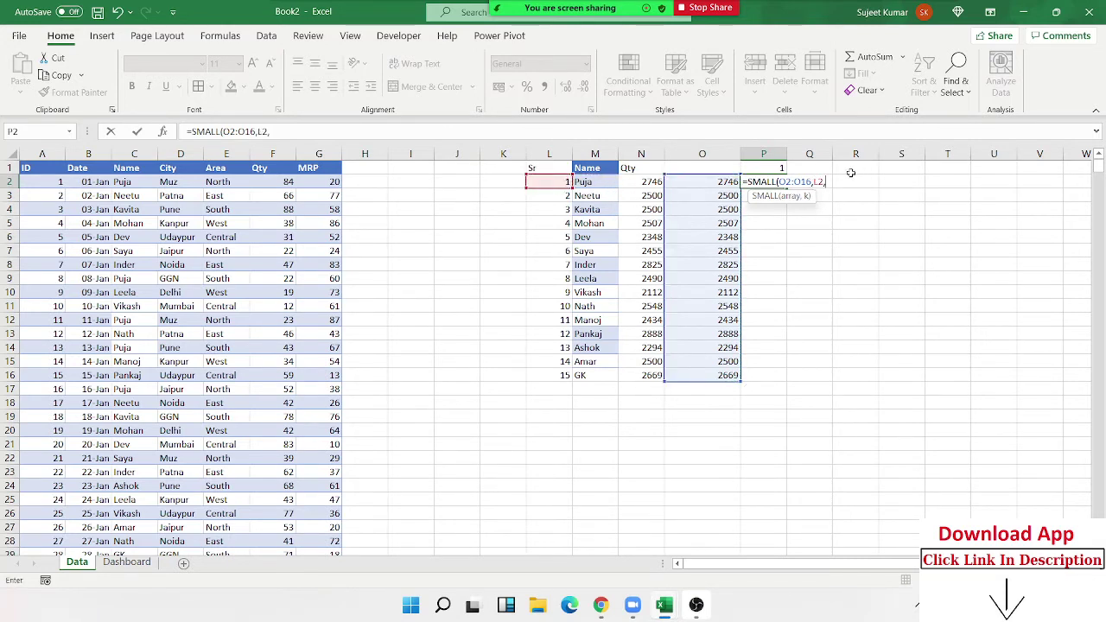
pyautogui.press('BackSpace')
pyautogui.press('BackSpace')
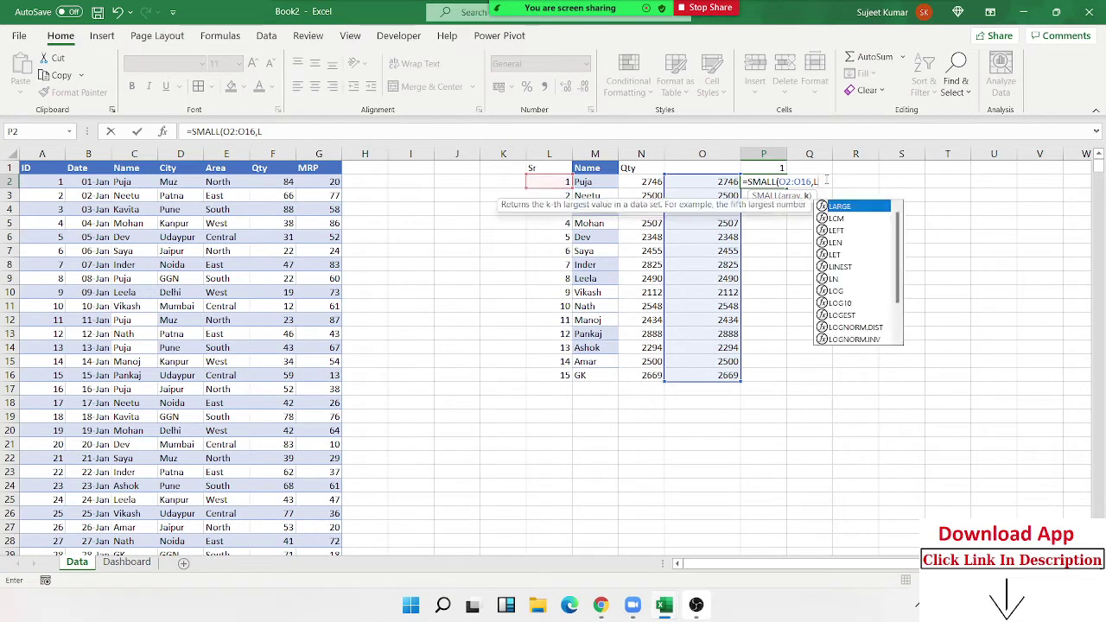
pyautogui.press('BackSpace')
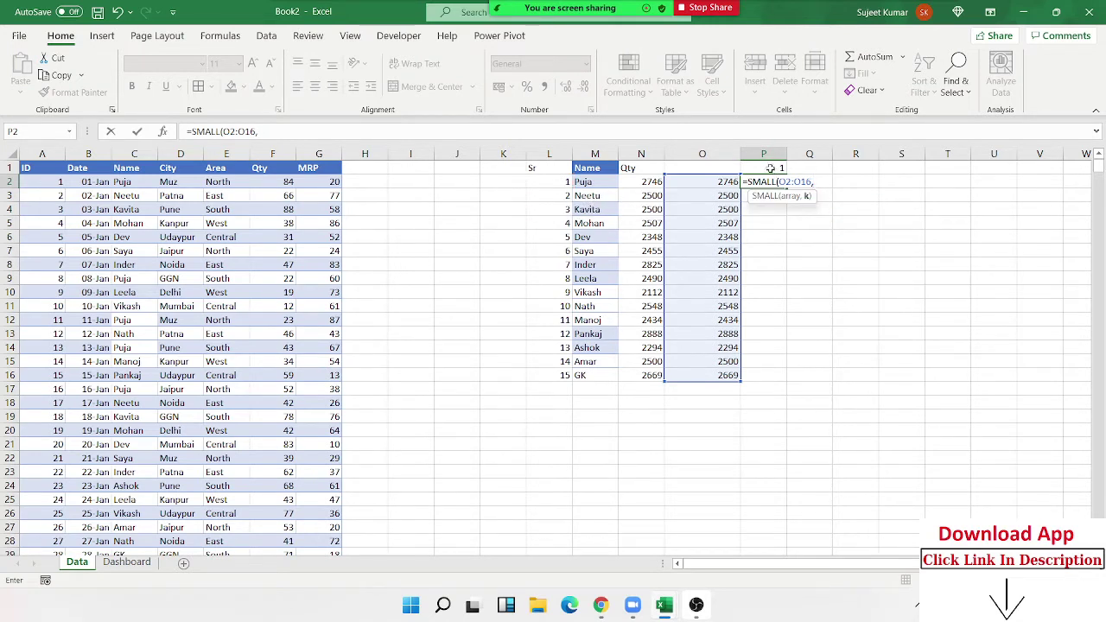
pyautogui.click(770, 168)
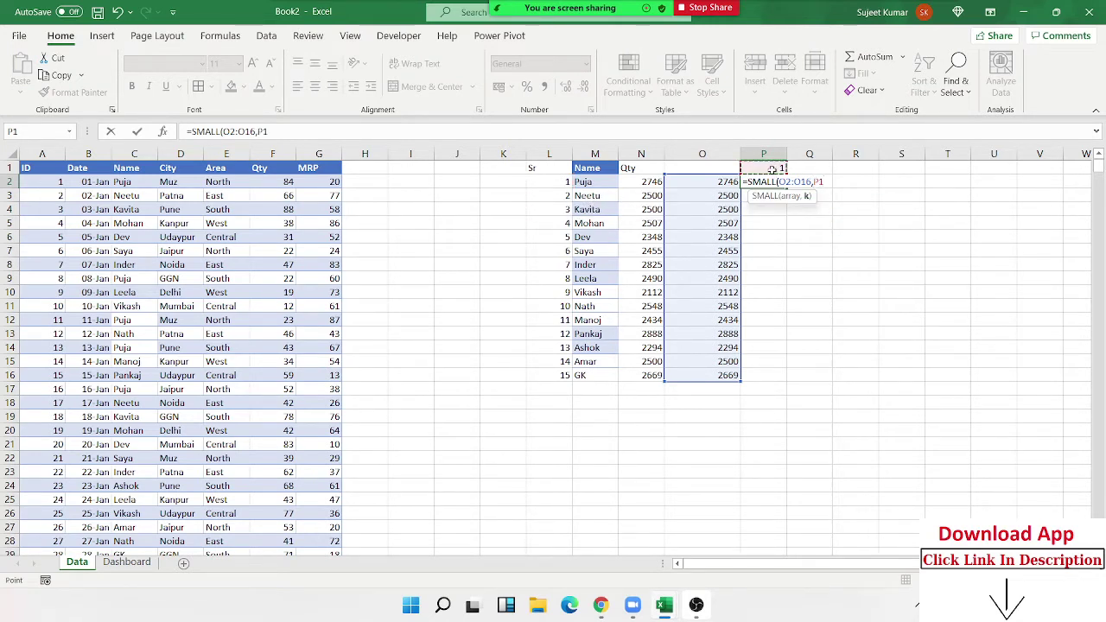
pyautogui.click(558, 182)
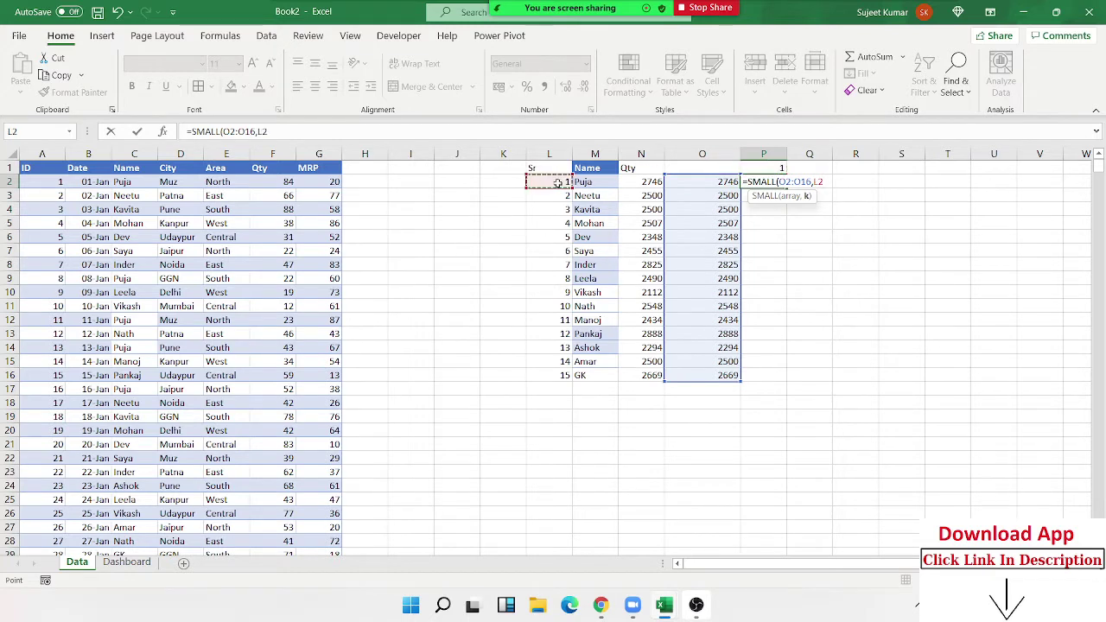
pyautogui.press('Return')
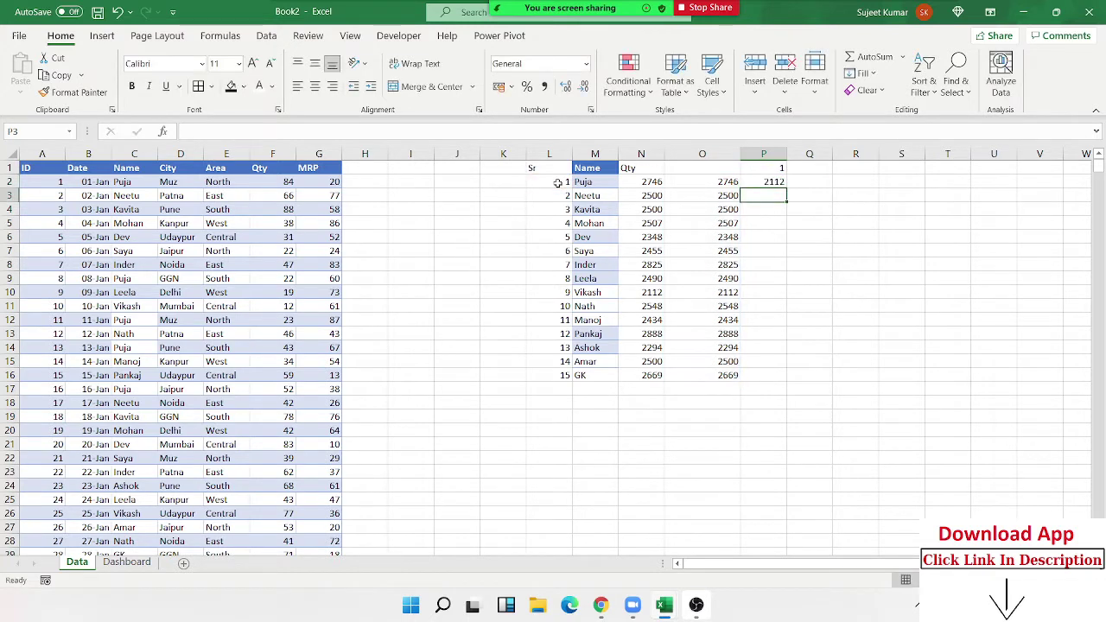
pyautogui.click(773, 182)
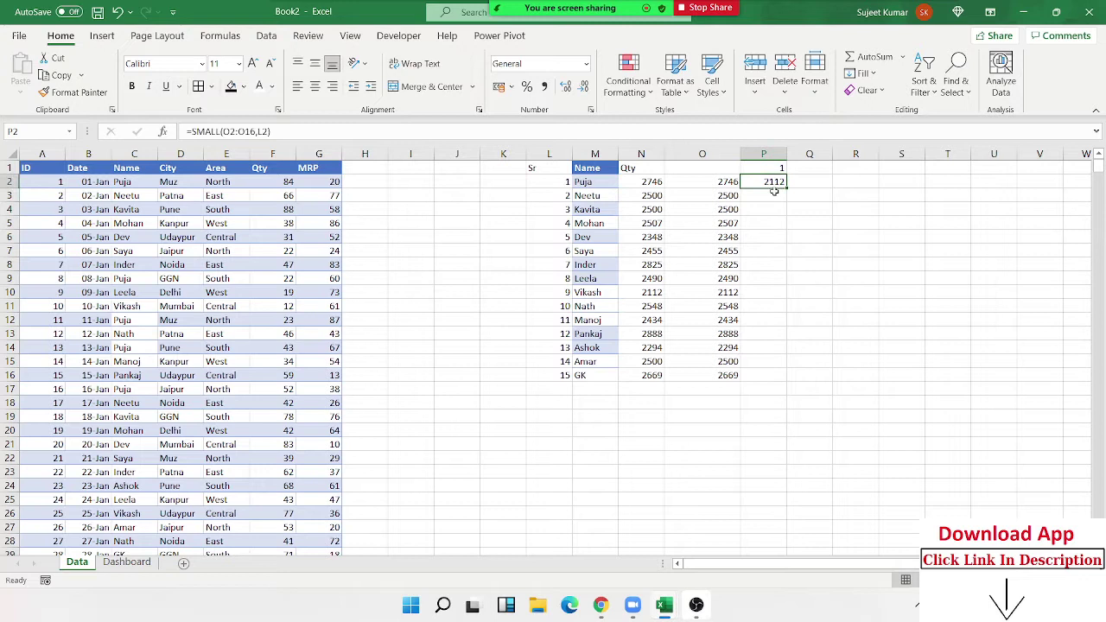
# Step: Lock P2's SMALL range as $O$2:$O$16
pyautogui.click(717, 184)
pyautogui.moveTo(610, 185); pyautogui.dragTo(624, 390)
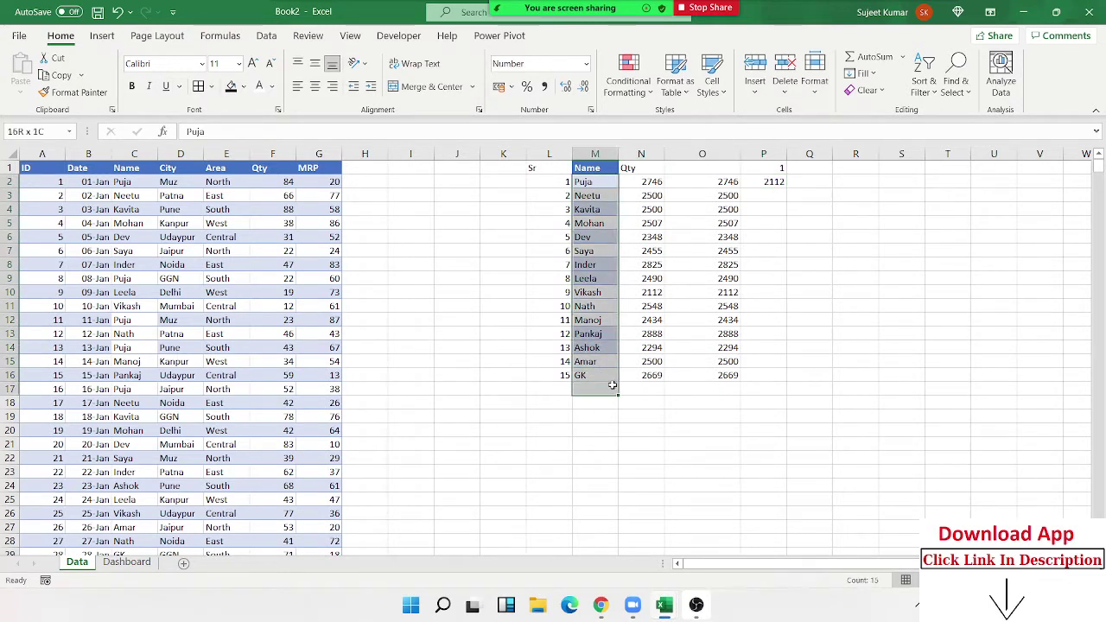
pyautogui.moveTo(728, 375); pyautogui.dragTo(729, 183)
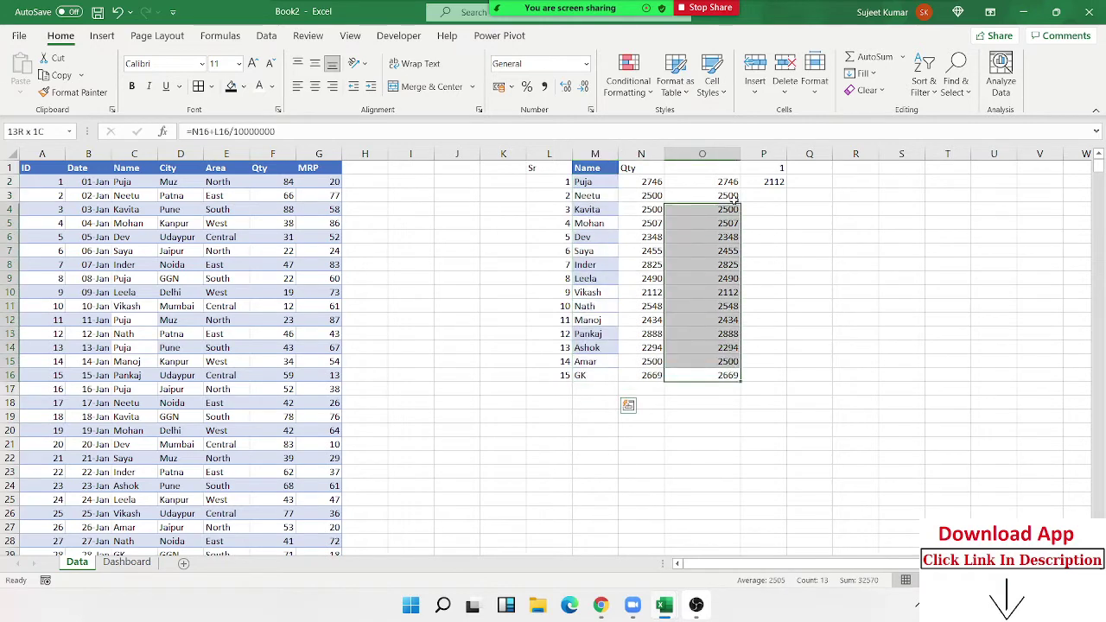
pyautogui.click(772, 181)
pyautogui.doubleClick(779, 181)
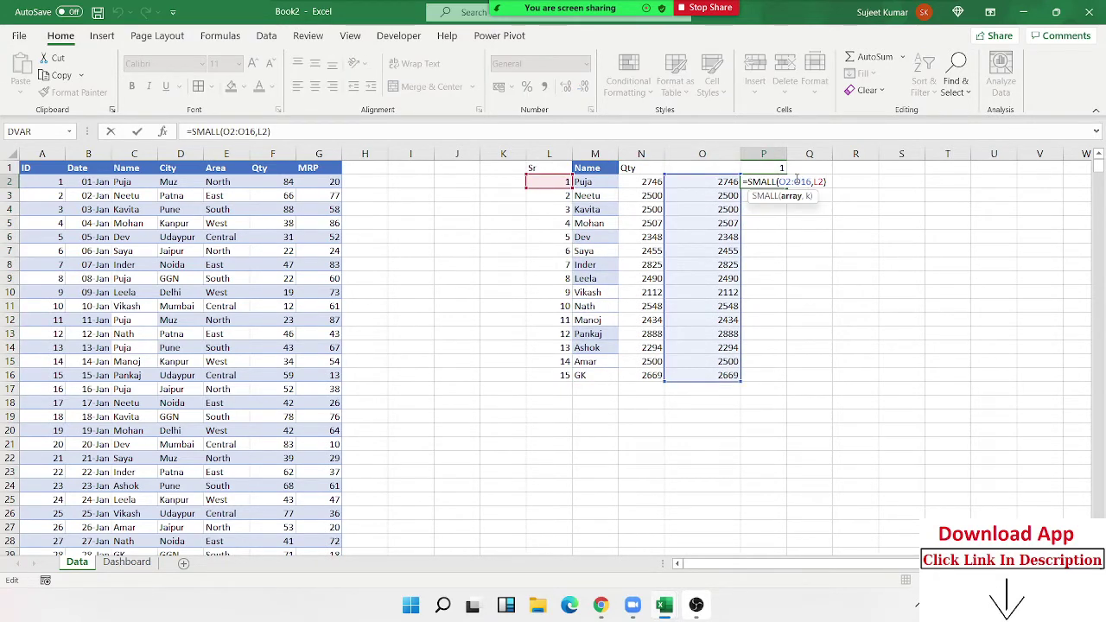
pyautogui.press('F4')
pyautogui.press('Right')
pyautogui.press('F4')
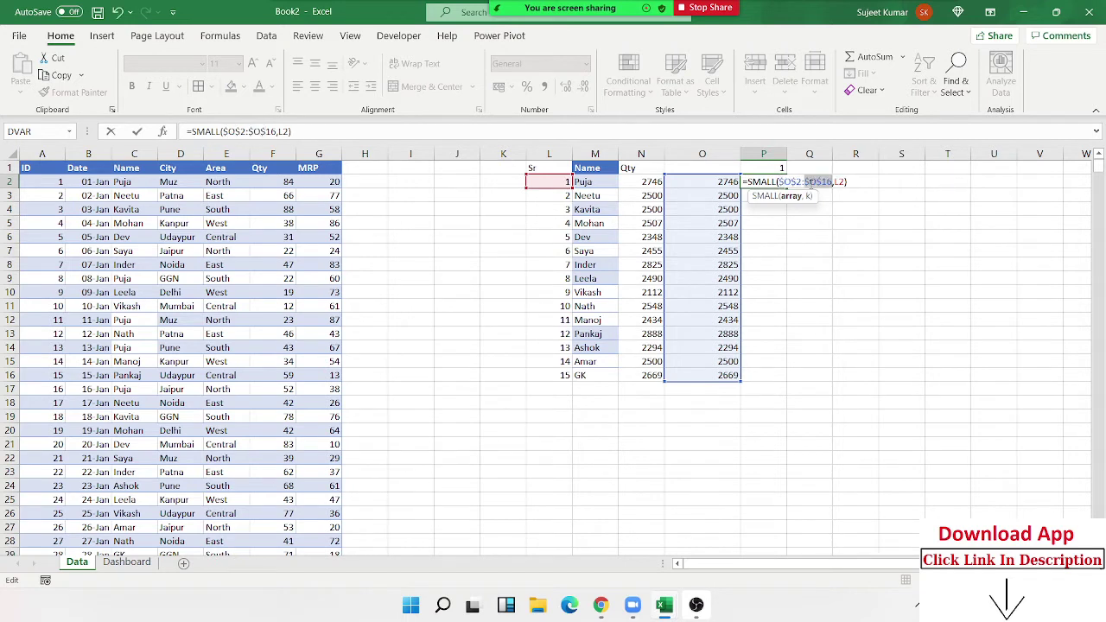
pyautogui.hotkey('ctrl', 'Return')
# Step: Fill the SMALL formula down P2:P16, listing values ascending from 2112 to 2888
pyautogui.doubleClick(785, 185)
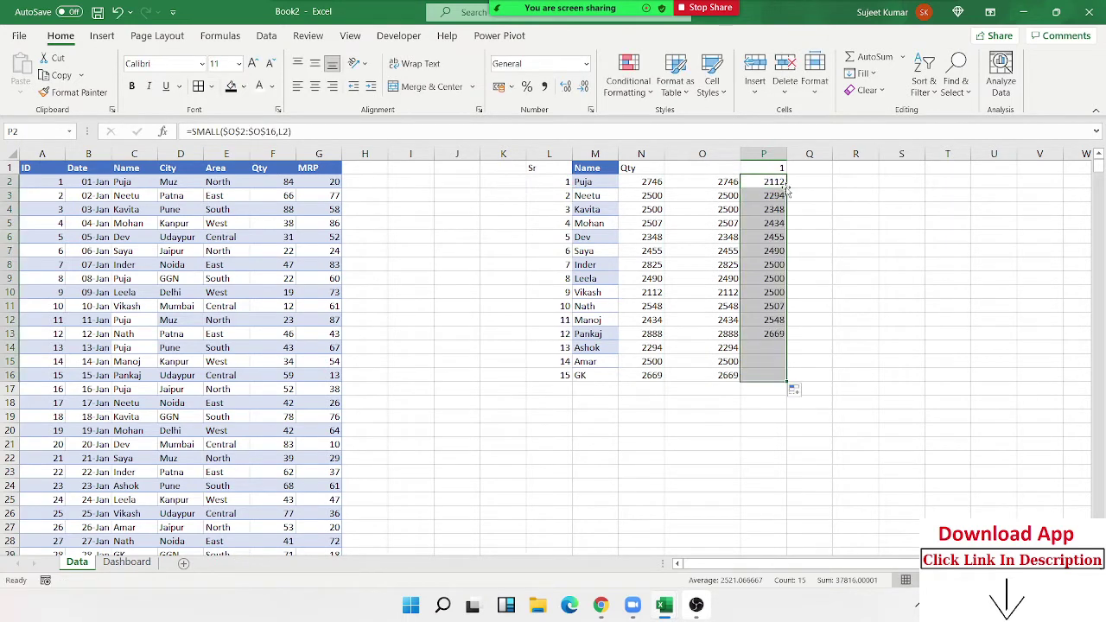
pyautogui.click(770, 377)
pyautogui.moveTo(773, 359); pyautogui.dragTo(756, 235)
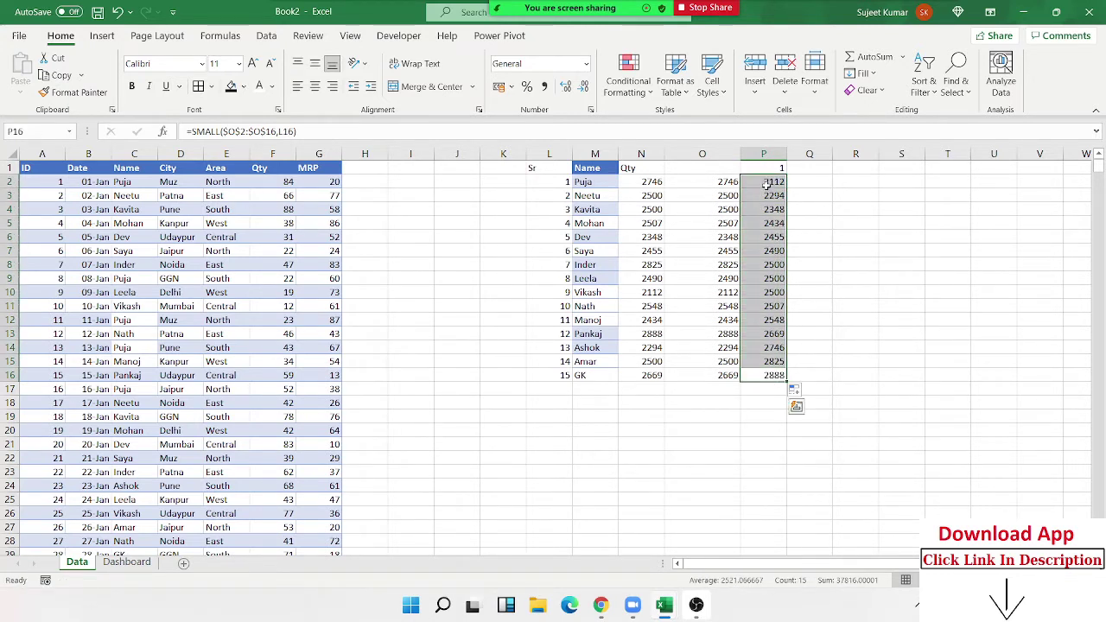
pyautogui.click(769, 185)
pyautogui.doubleClick(776, 183)
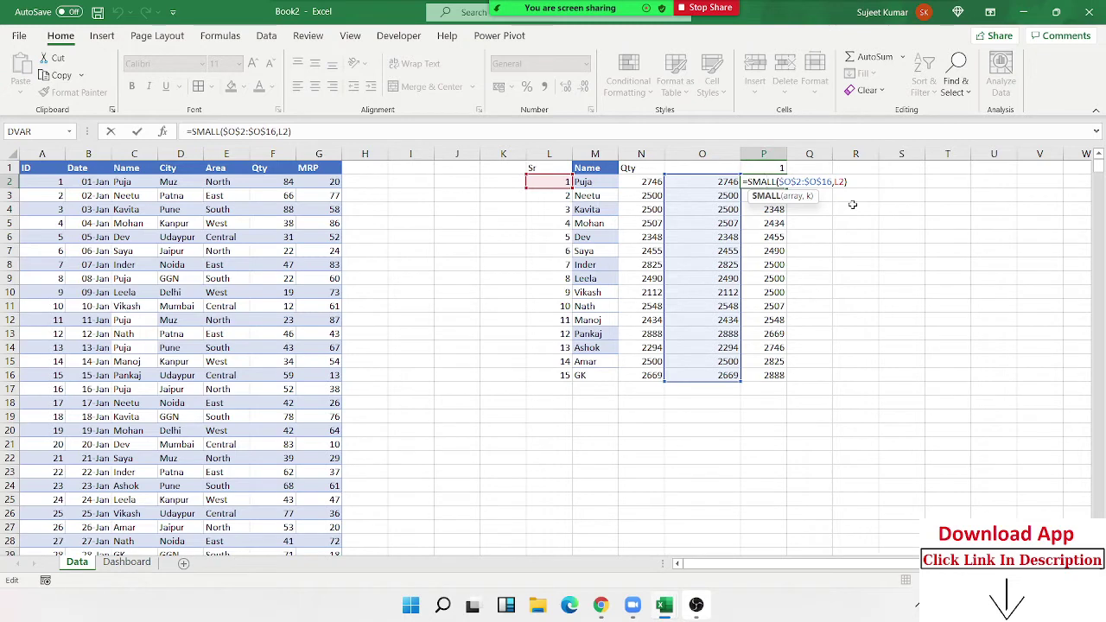
pyautogui.press('Return')
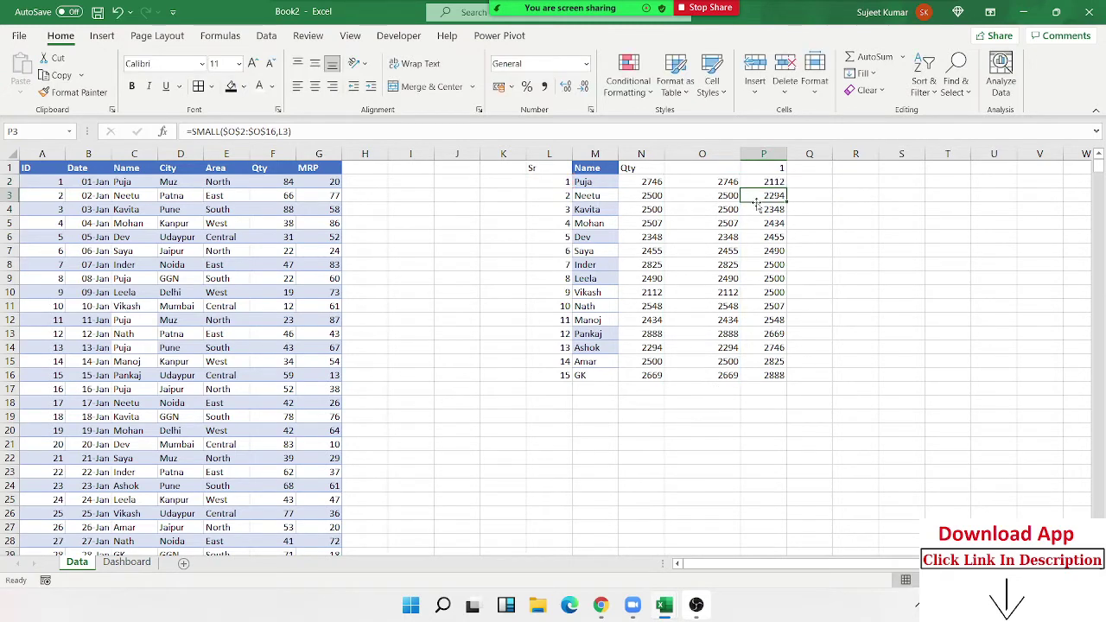
# Step: Verify the filled SMALL formulas in P3 and P4
pyautogui.doubleClick(756, 197)
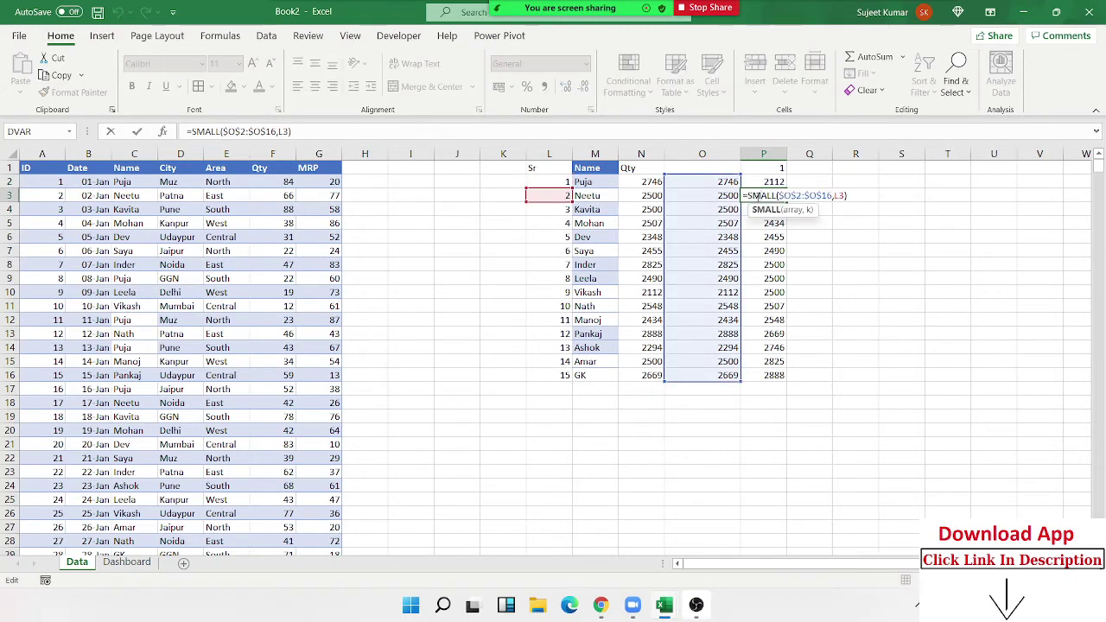
pyautogui.press('Return')
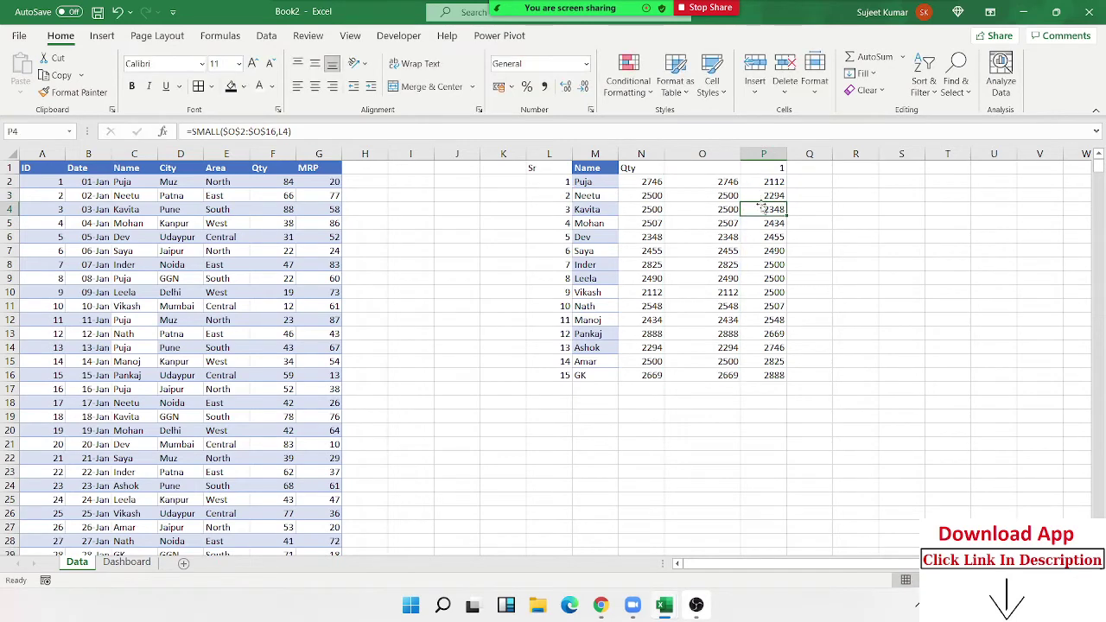
pyautogui.doubleClick(765, 209)
pyautogui.press('Return')
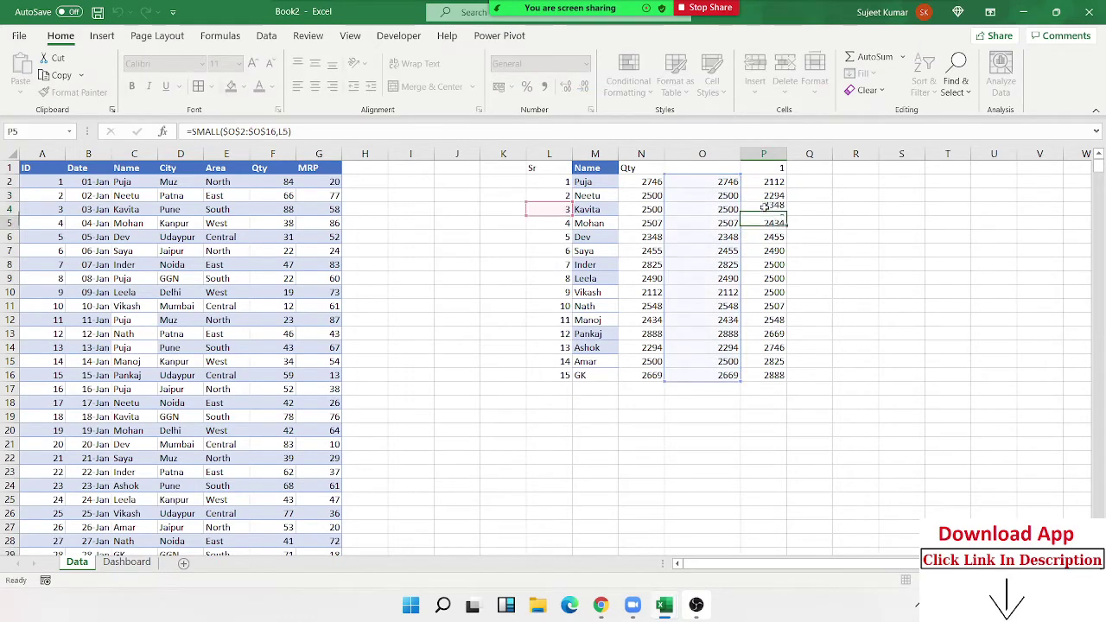
pyautogui.click(773, 182)
pyautogui.doubleClick(773, 182)
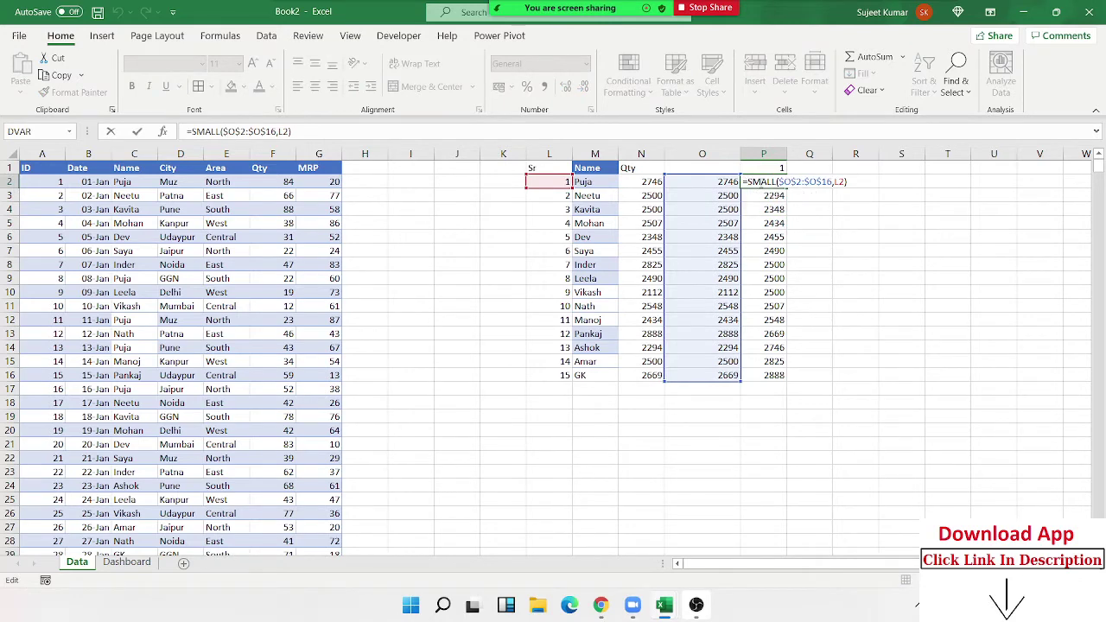
# Step: Wrap P2's formula in CHOOSE with P1 as the order selector
pyautogui.write('ch')
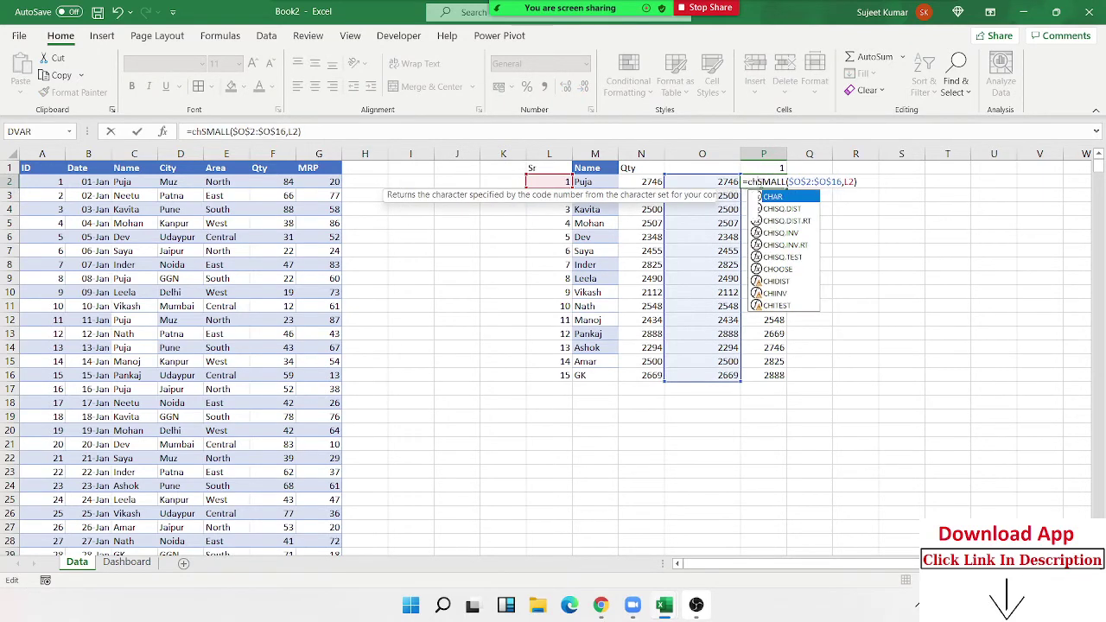
pyautogui.write('oos')
pyautogui.press('Tab')
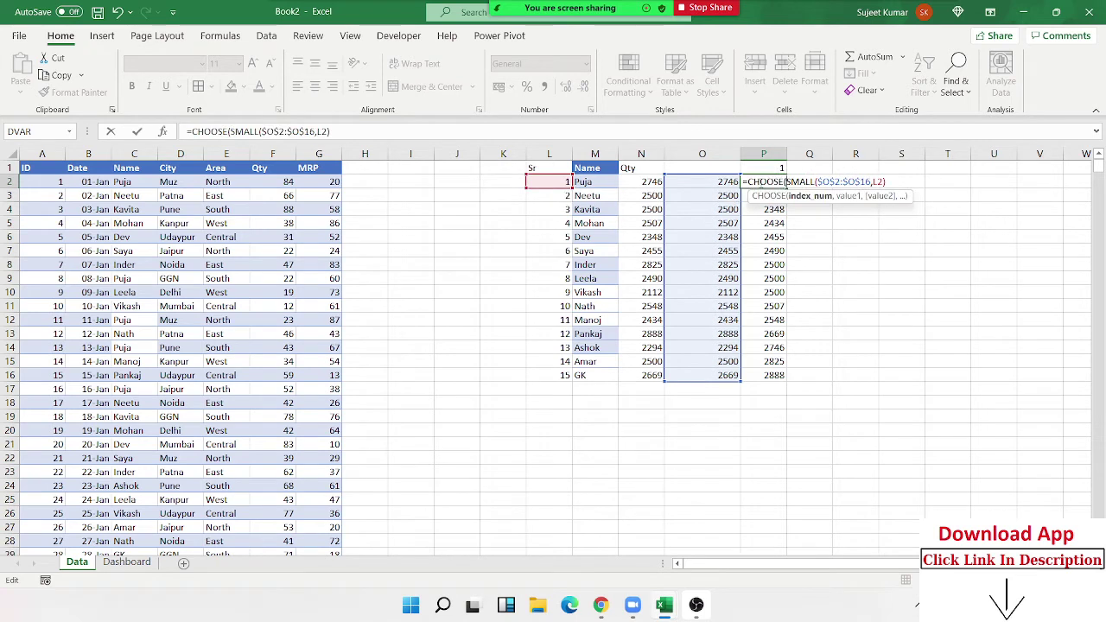
pyautogui.click(782, 166)
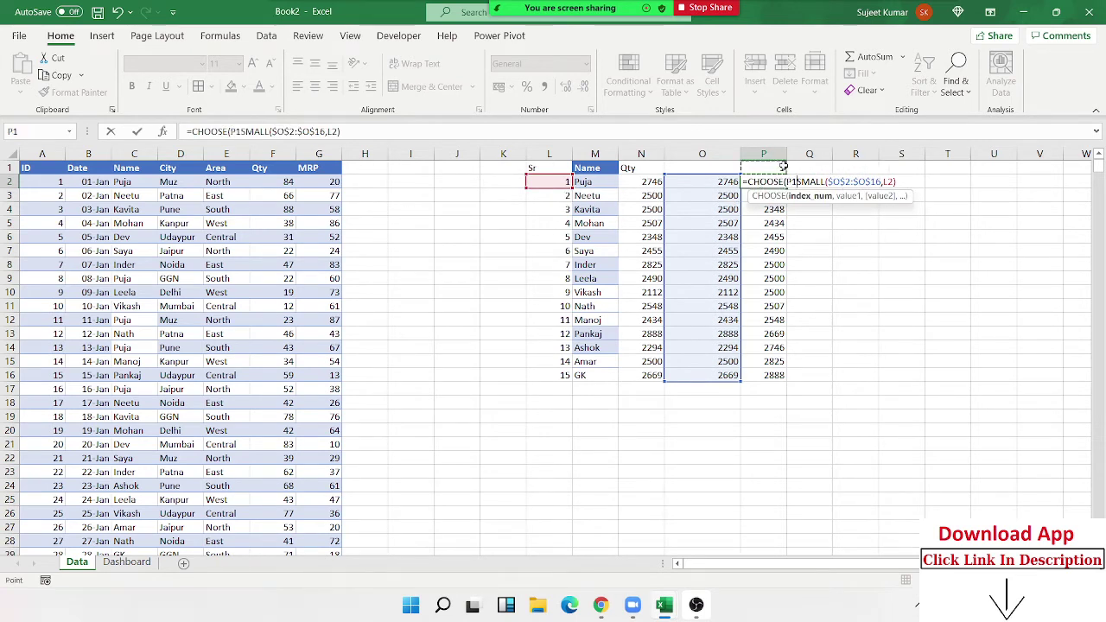
pyautogui.write(',')
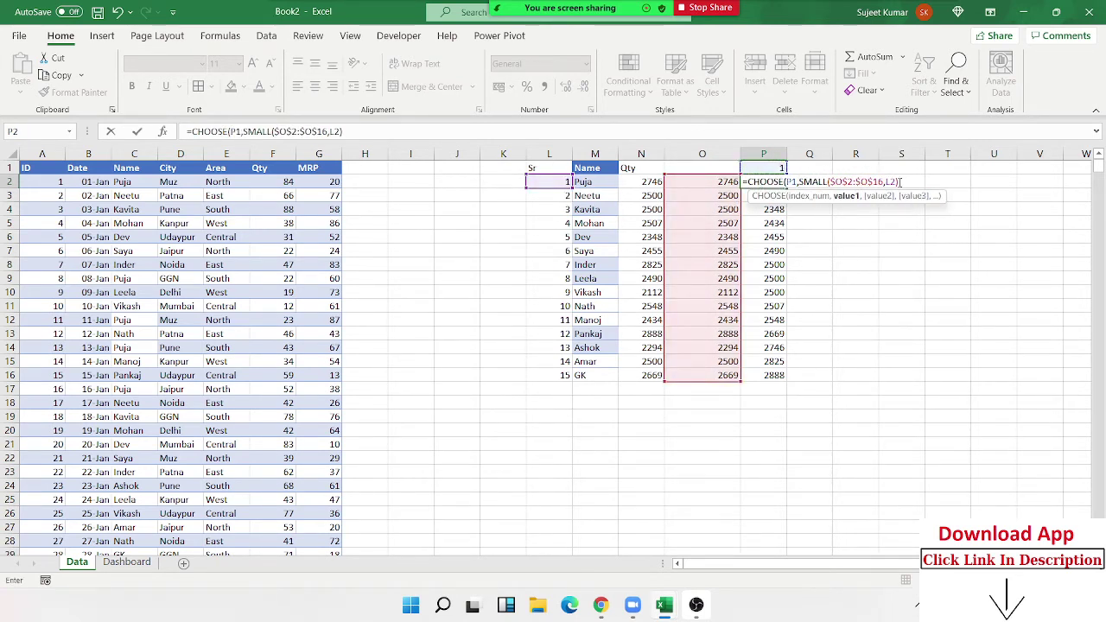
pyautogui.press('F2')
# Step: Add LARGE($O$2:$O$16,L2) as CHOOSE's second option and accept Excel's correction
pyautogui.write(',')
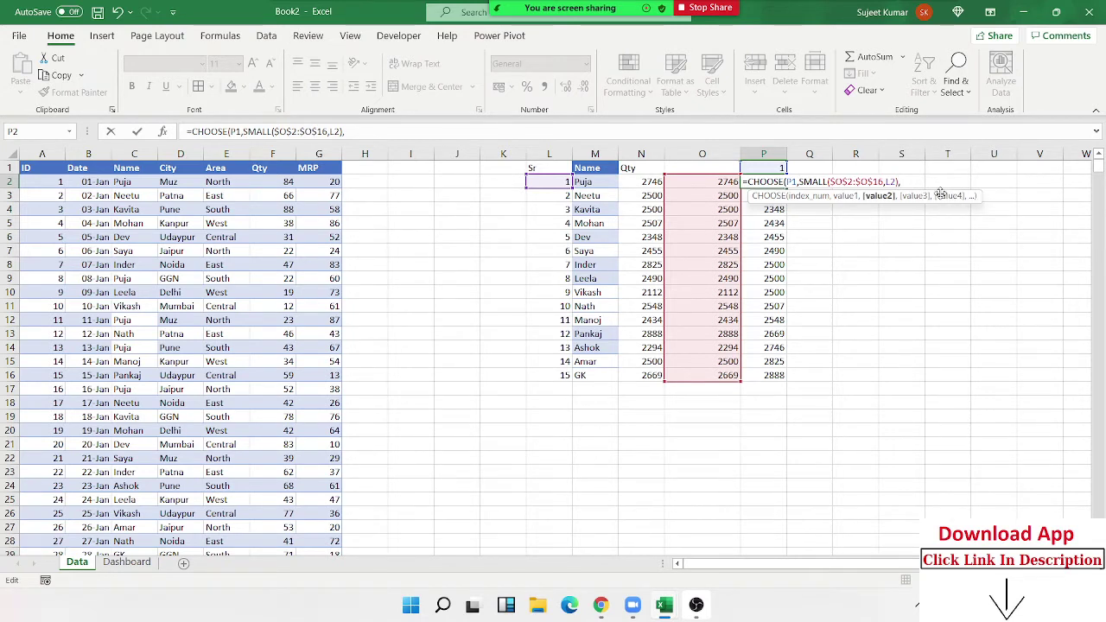
pyautogui.write('la')
pyautogui.press('Tab')
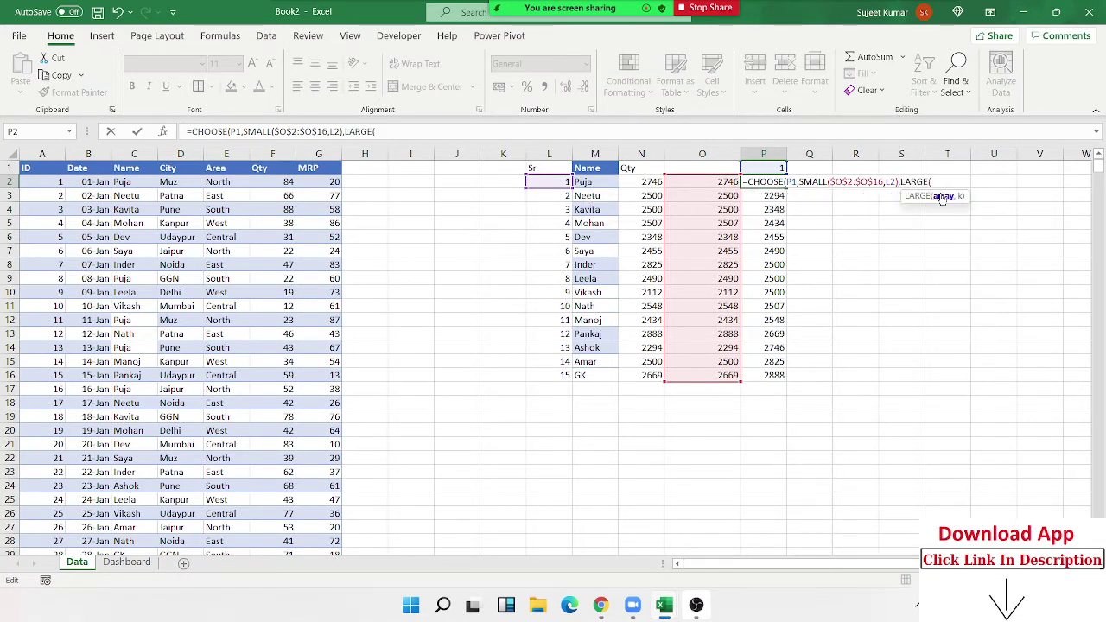
pyautogui.click(687, 180)
pyautogui.hotkey('ctrl', 'shift', 'Down')
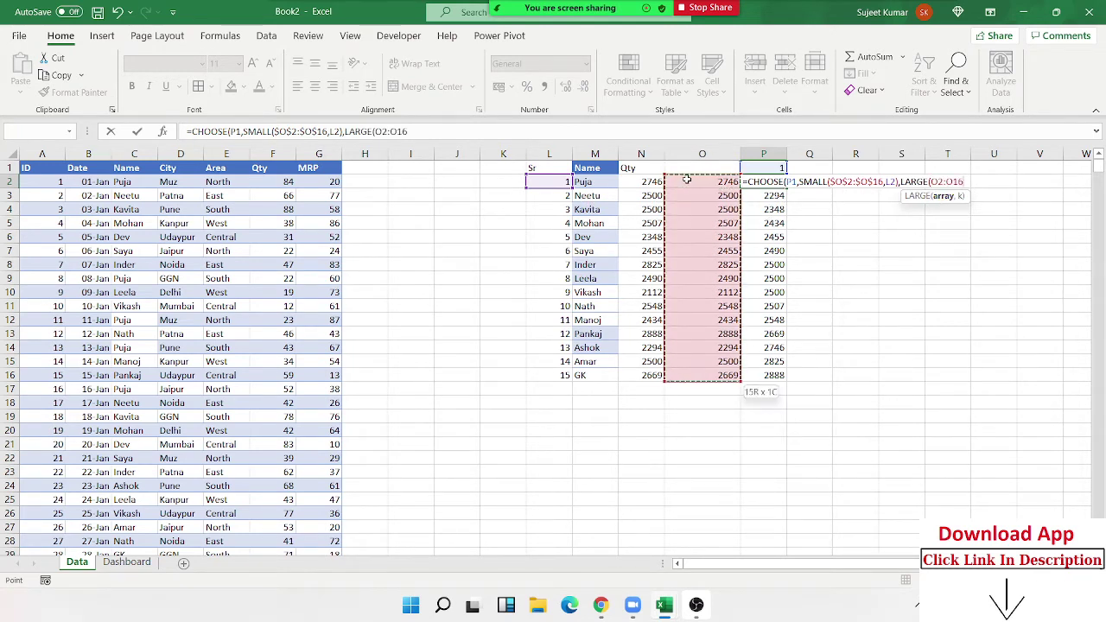
pyautogui.write(',')
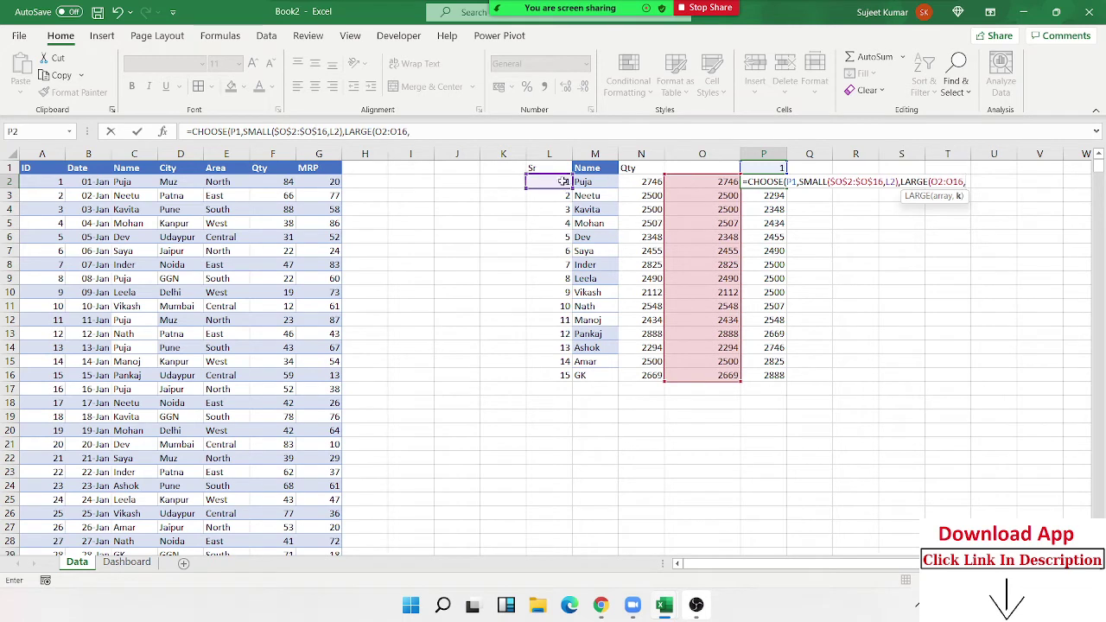
pyautogui.click(555, 181)
pyautogui.write(')')
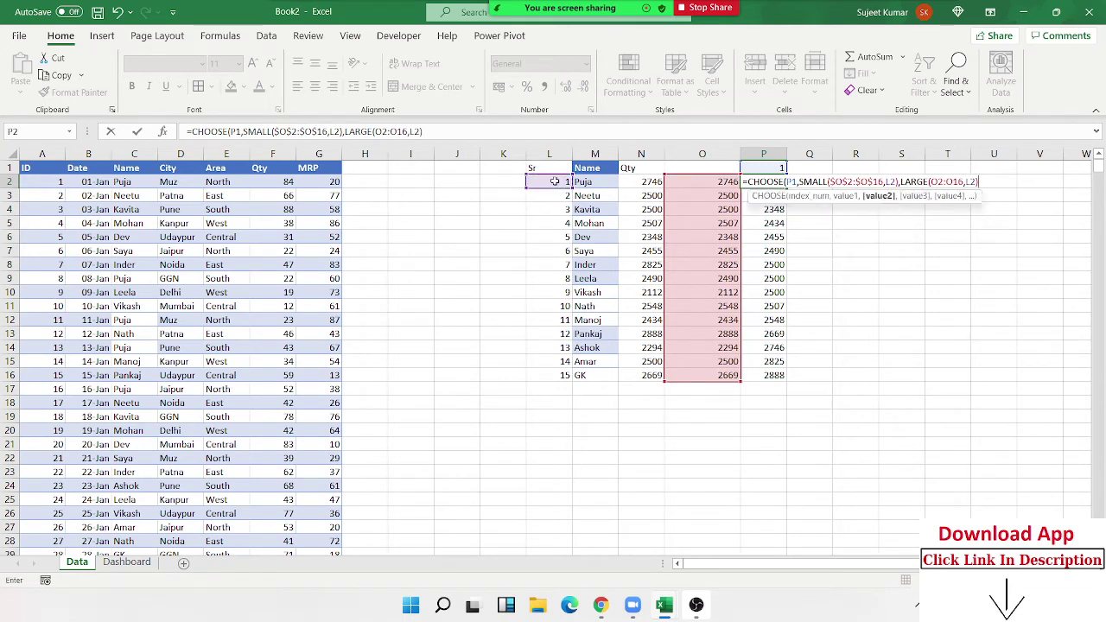
pyautogui.click(937, 185)
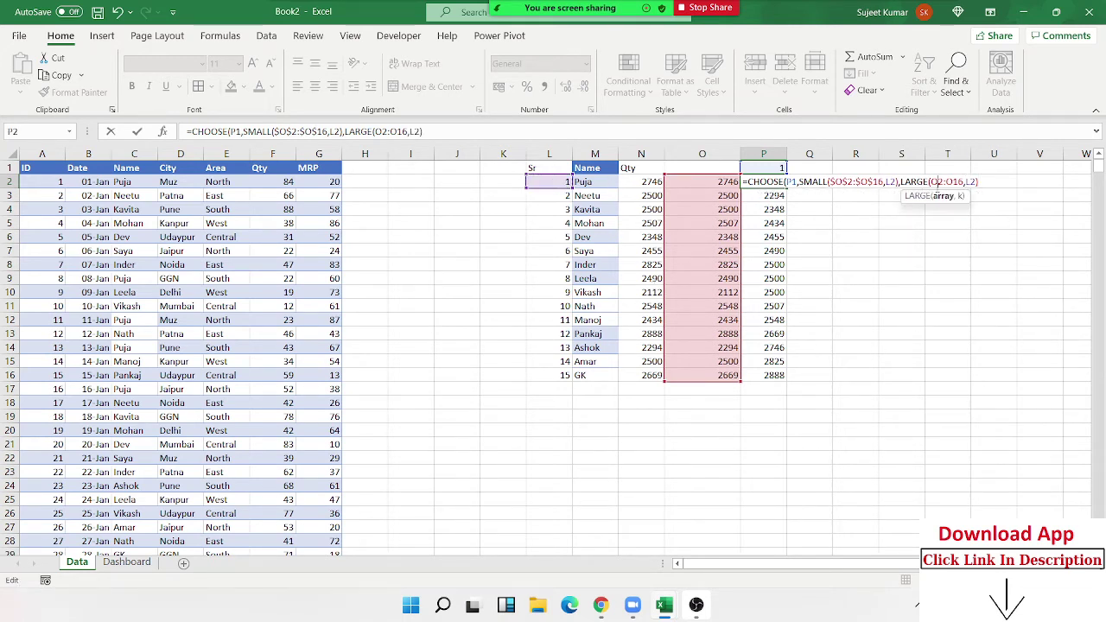
pyautogui.press('F4')
pyautogui.press('Return')
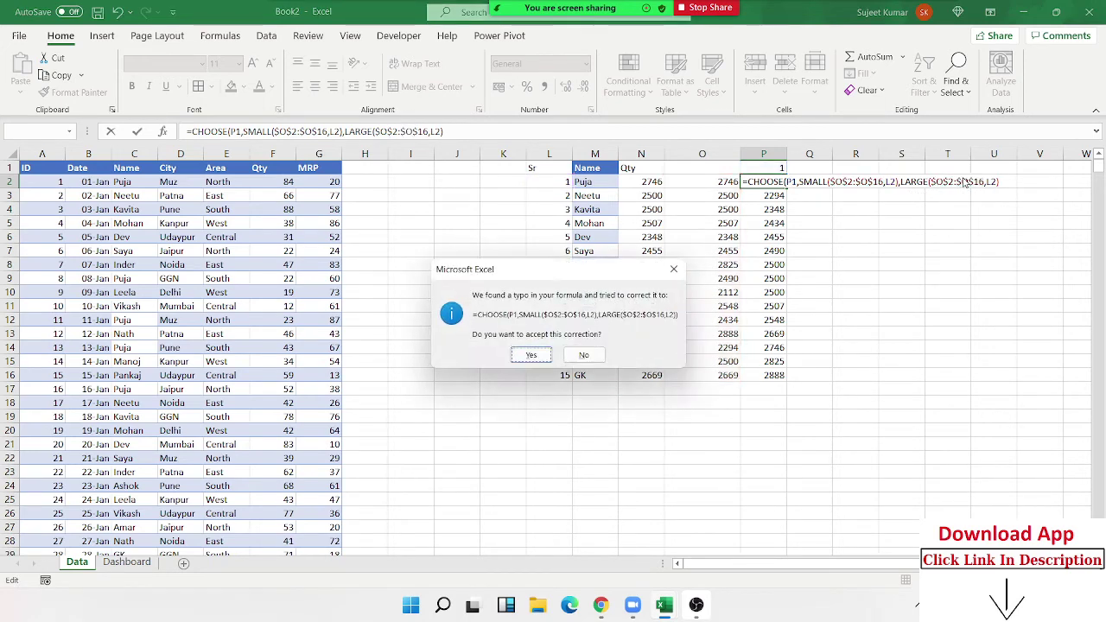
pyautogui.press('Return')
# Step: Lock the P1 reference as $P$1 and fill the CHOOSE formula down to P16
pyautogui.click(782, 183)
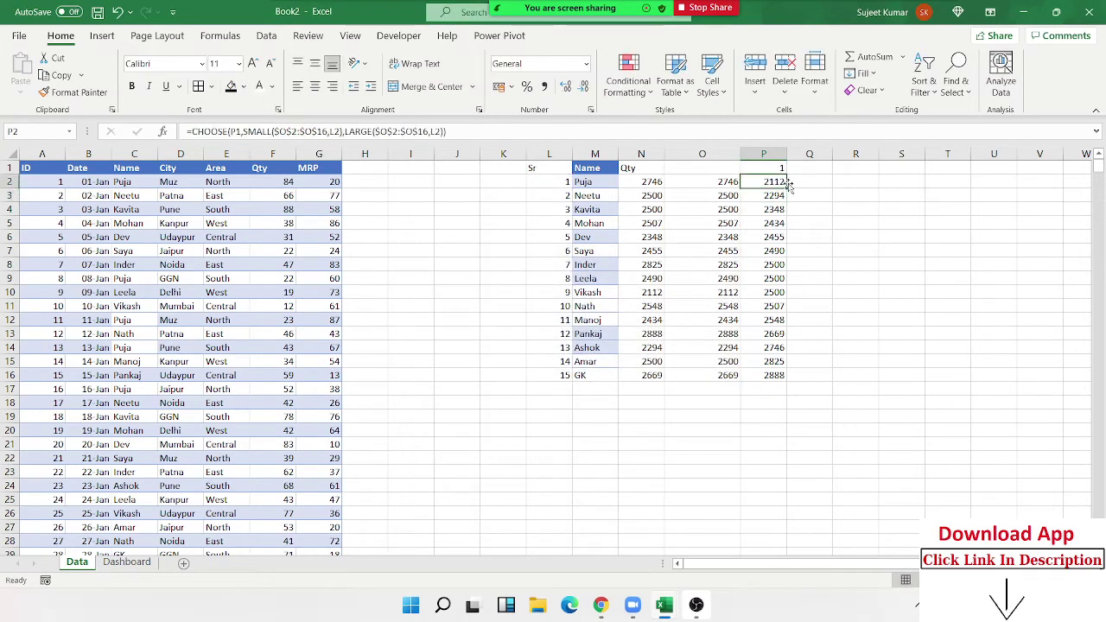
pyautogui.doubleClick(787, 188)
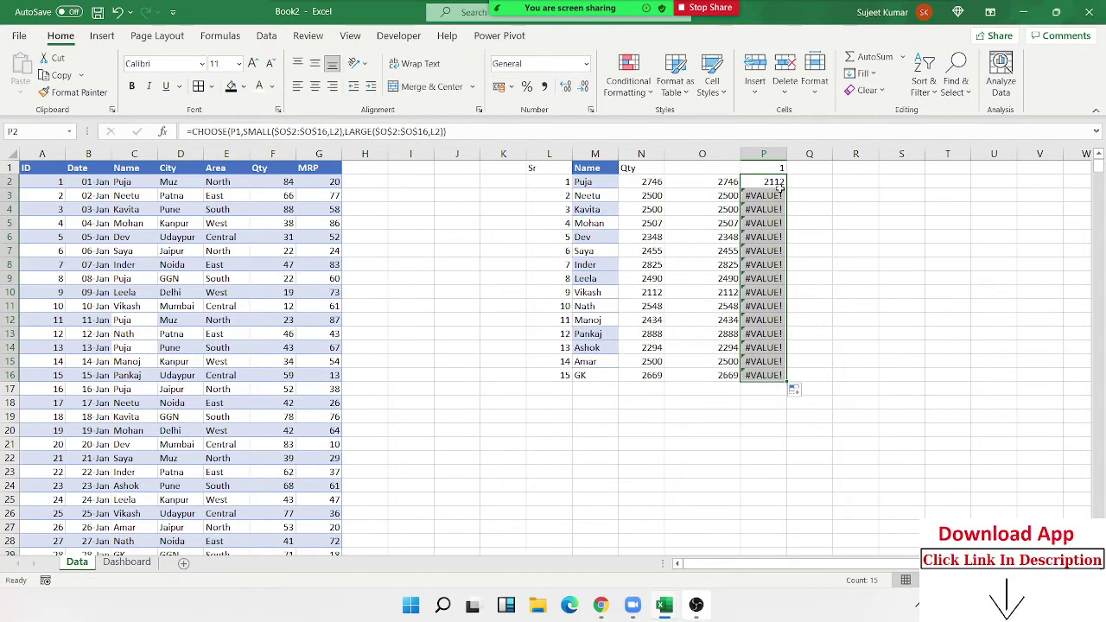
pyautogui.doubleClick(775, 183)
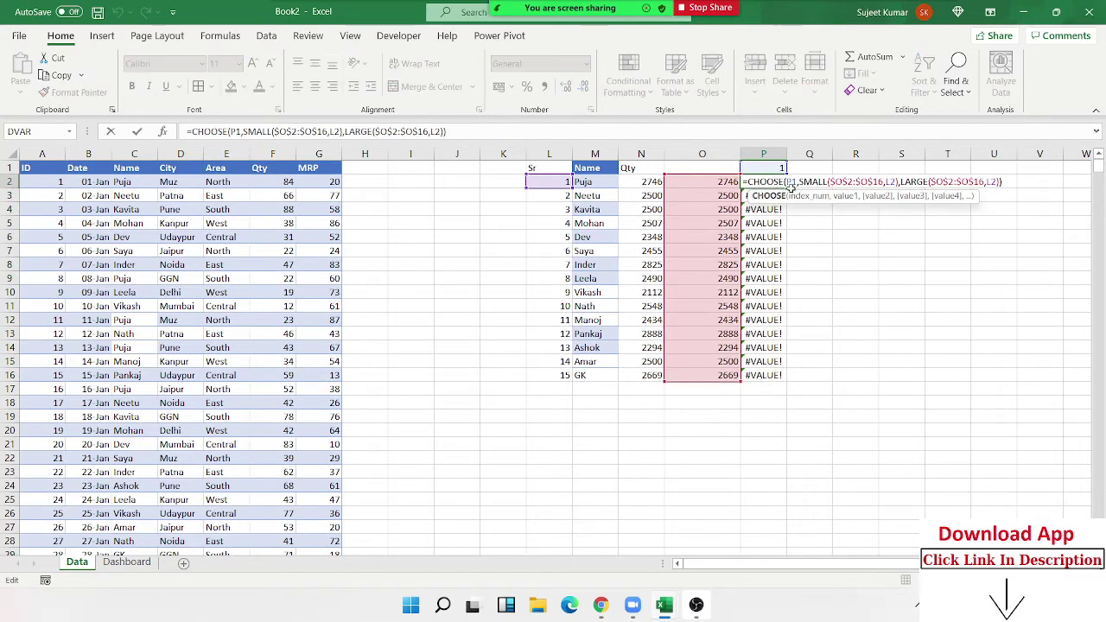
pyautogui.click(792, 197)
pyautogui.doubleClick(779, 183)
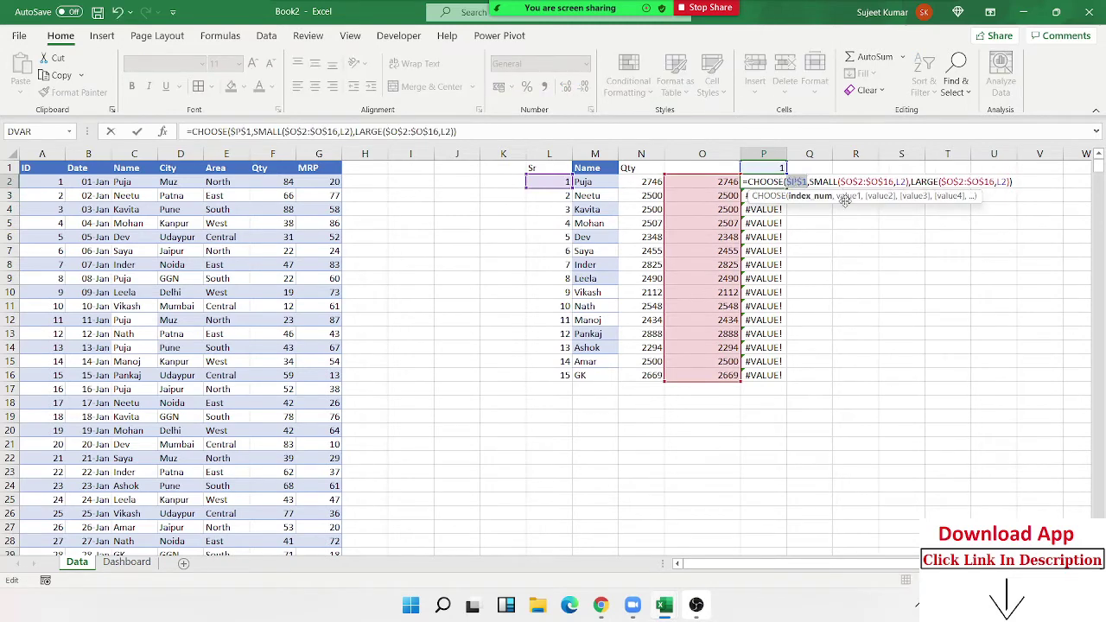
pyautogui.press('Return')
pyautogui.click(768, 182)
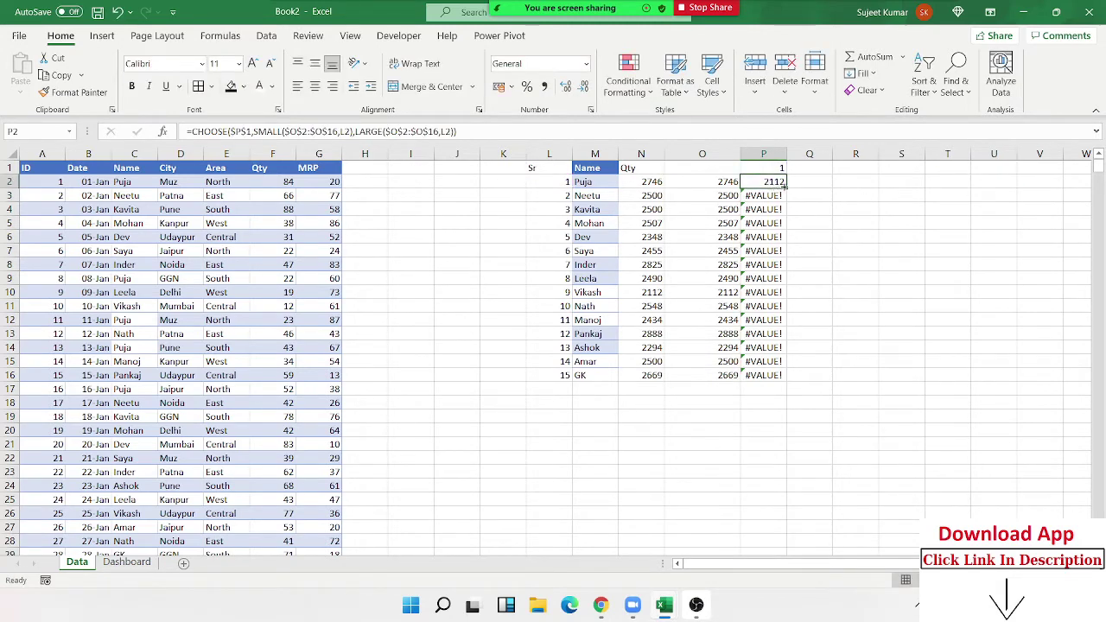
pyautogui.doubleClick(786, 189)
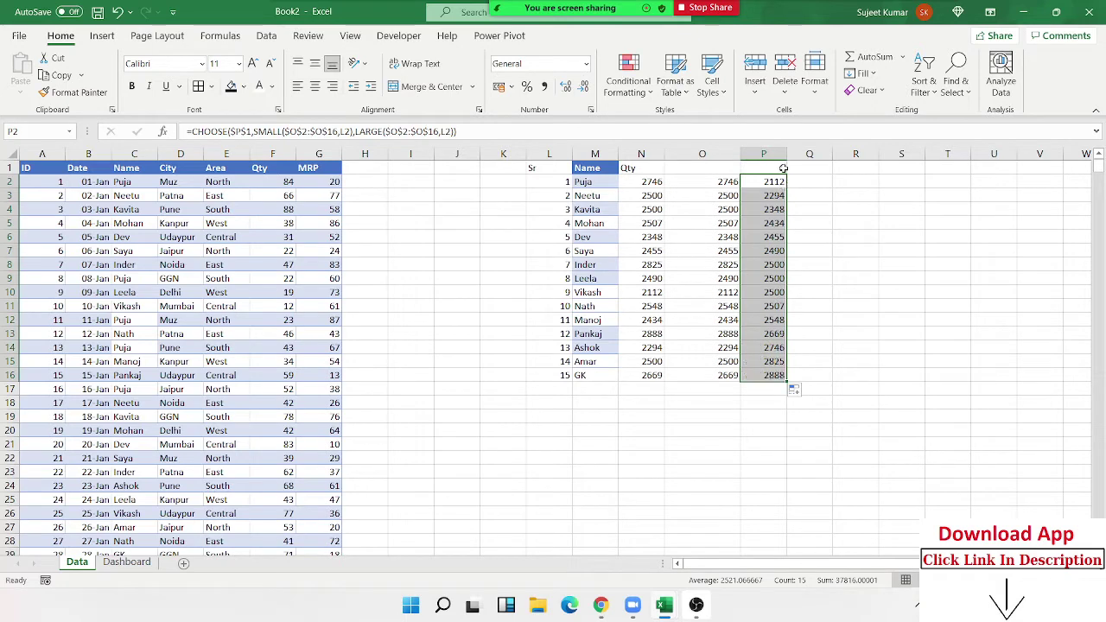
pyautogui.click(783, 167)
# Step: Enter 2 in P1 to switch column P to descending order
pyautogui.press('Down')
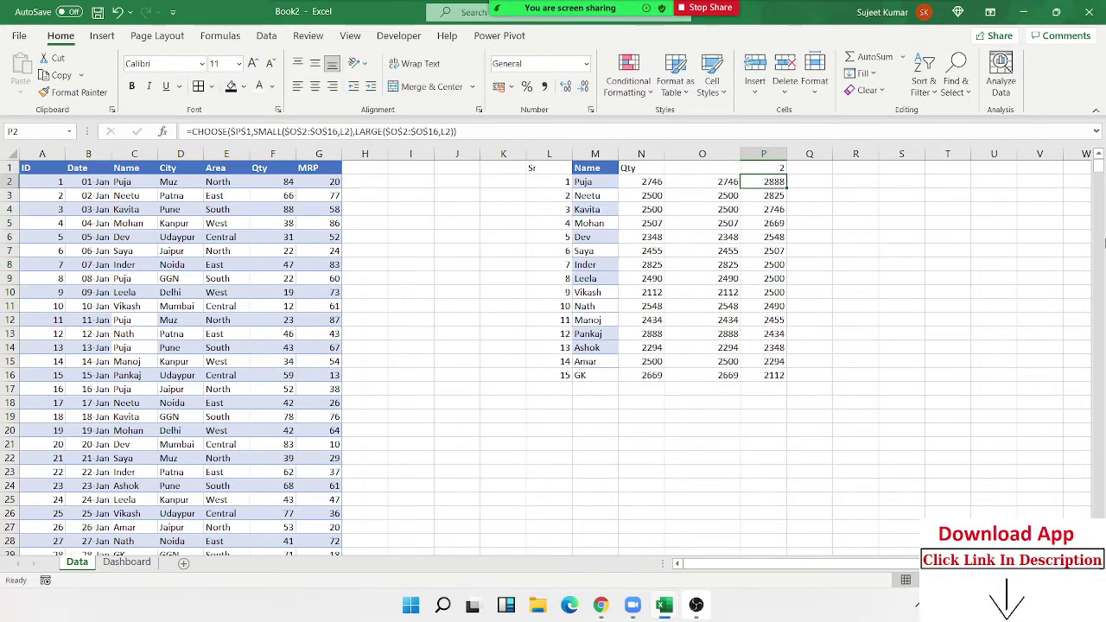
pyautogui.press('Up')
pyautogui.press('Down')
pyautogui.press('Up')
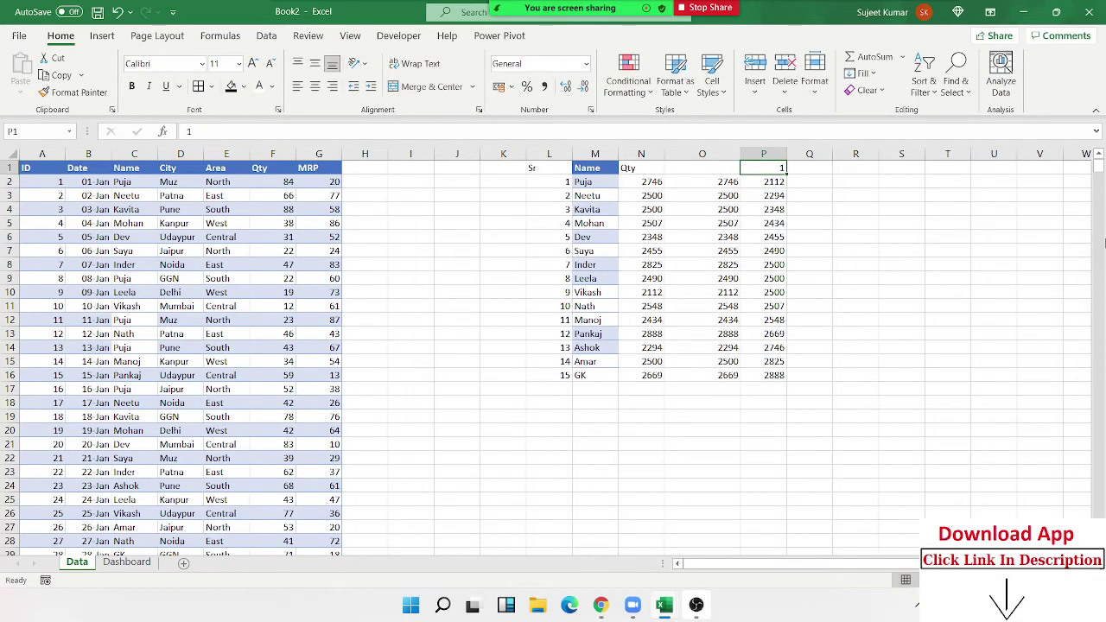
pyautogui.write('2')
pyautogui.press('Return')
# Step: Review P2's CHOOSE formula without changing it
pyautogui.press('Up')
pyautogui.press('Down')
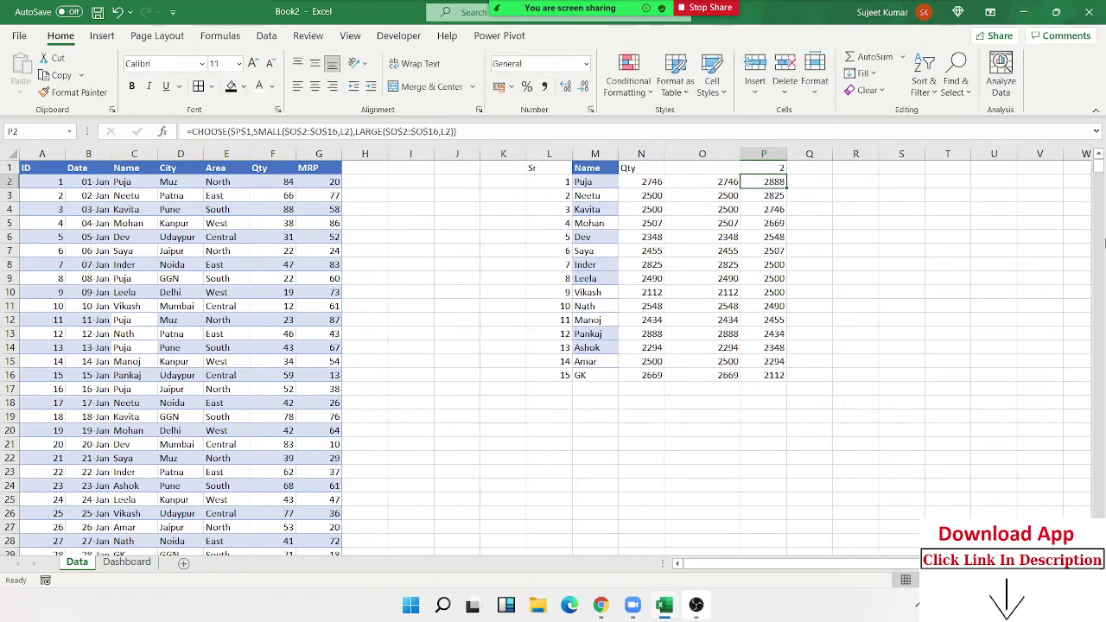
pyautogui.press('F2')
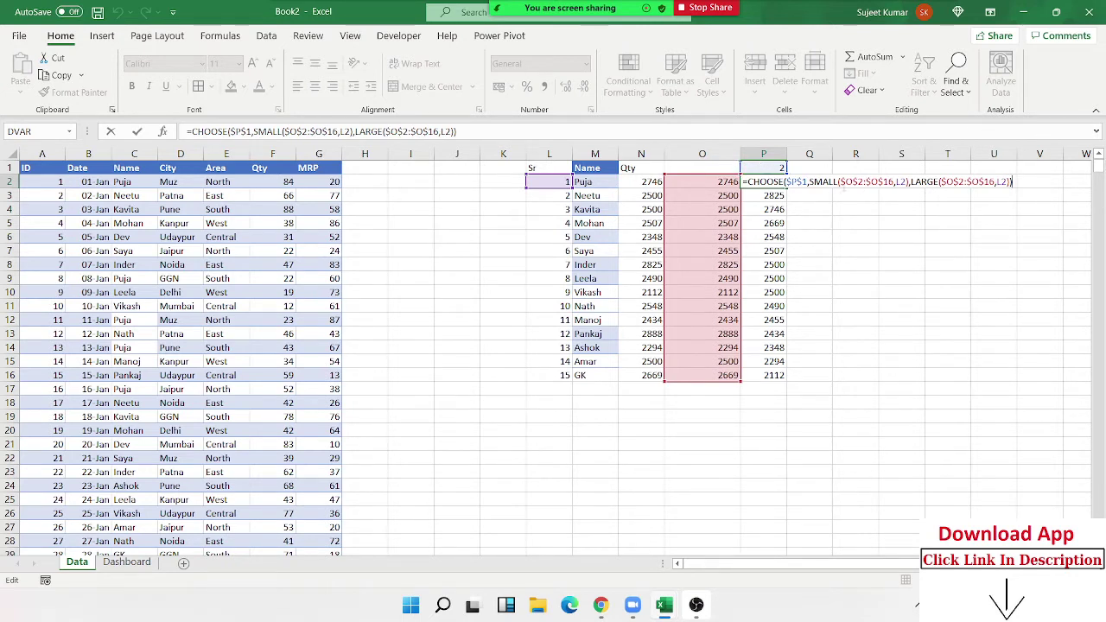
pyautogui.click(1012, 182)
pyautogui.hotkey('ctrl', 'Return')
# Step: Check the names in M2:M3 and the results from 2888 in P2 to 2112 in P16
pyautogui.click(607, 192)
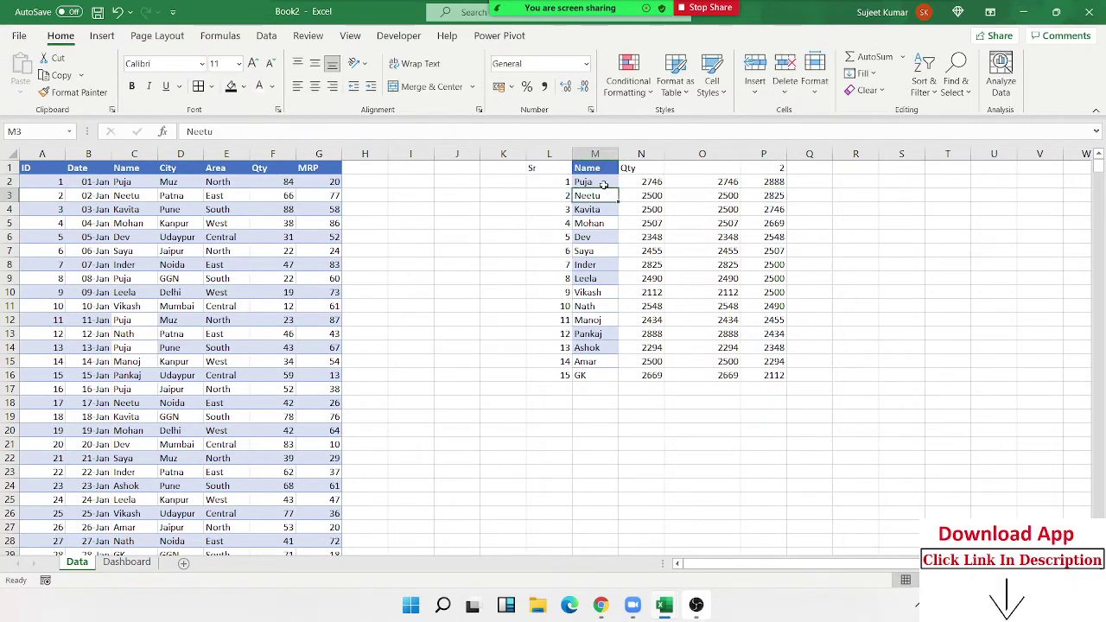
pyautogui.click(604, 183)
pyautogui.click(776, 183)
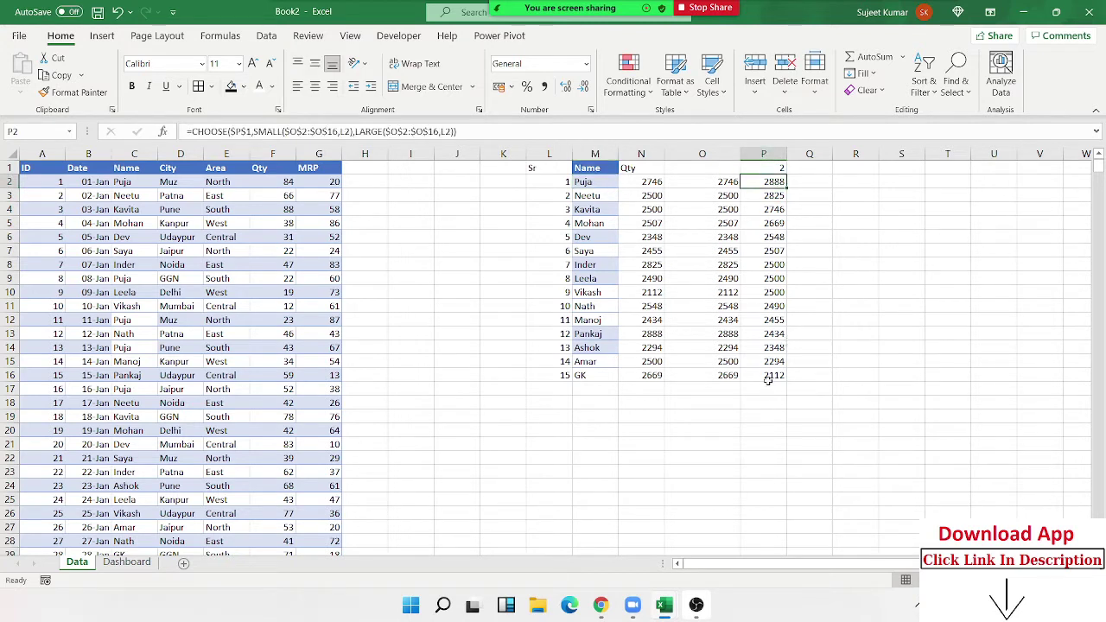
pyautogui.click(769, 379)
pyautogui.click(777, 181)
pyautogui.click(766, 377)
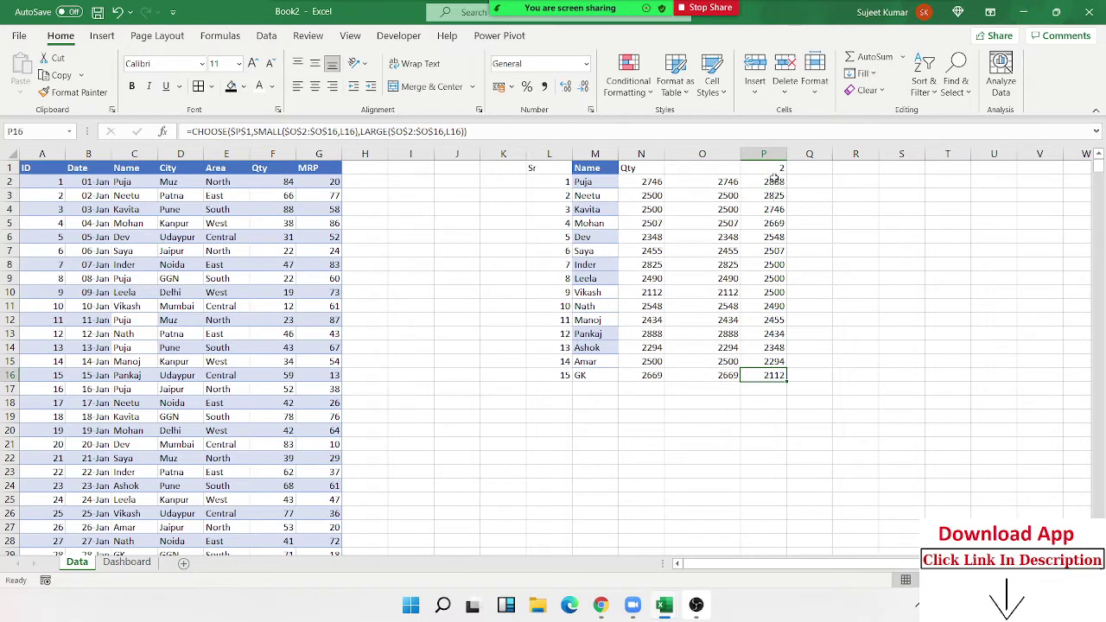
pyautogui.click(774, 179)
pyautogui.click(585, 195)
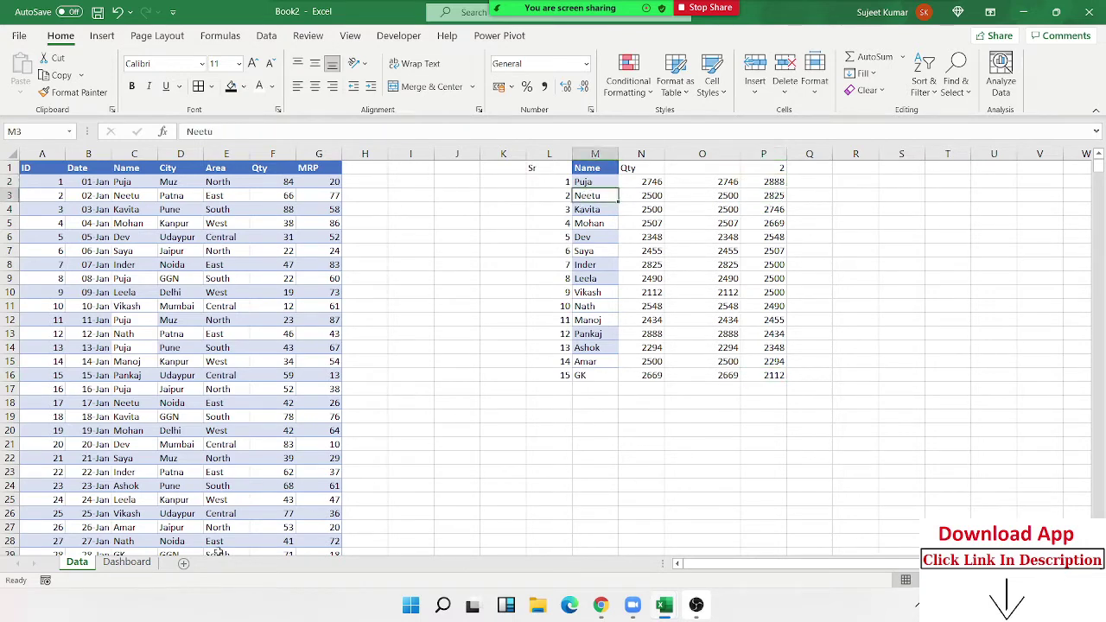
# Step: On the Dashboard sheet, delete the SORT Name and Qty results in B10:C24
pyautogui.click(127, 562)
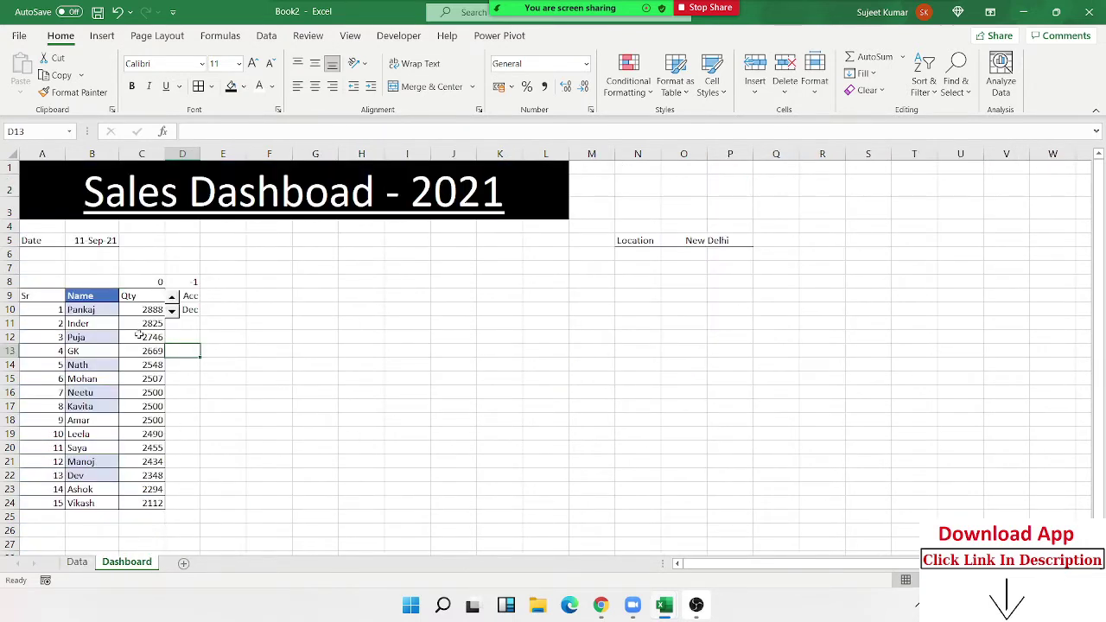
pyautogui.click(88, 295)
pyautogui.press('Down')
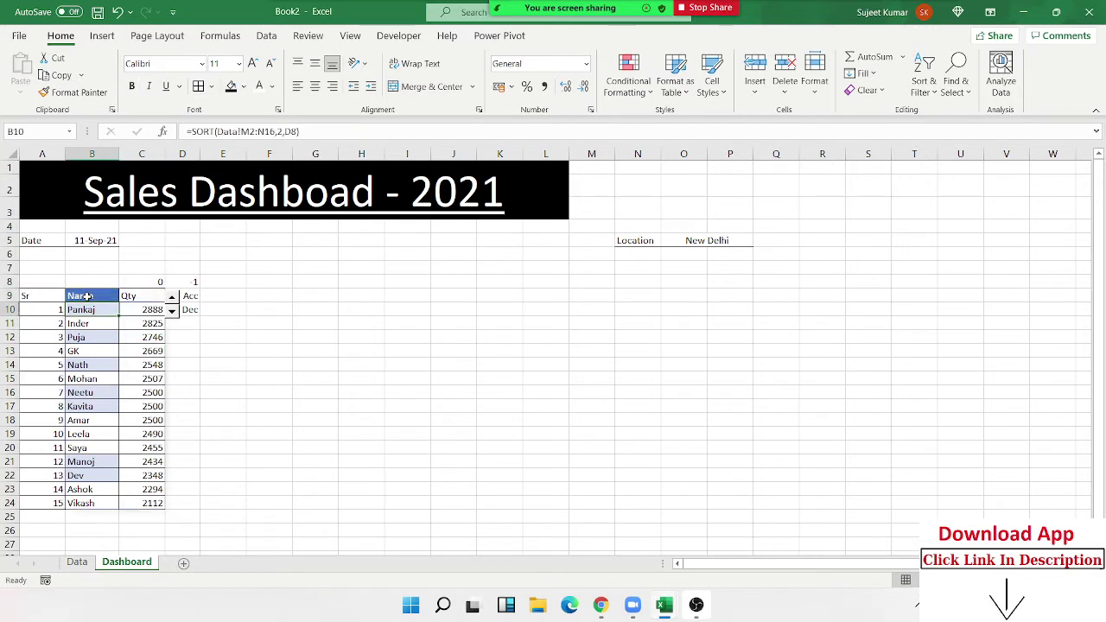
pyautogui.hotkey('shift', 'Right')
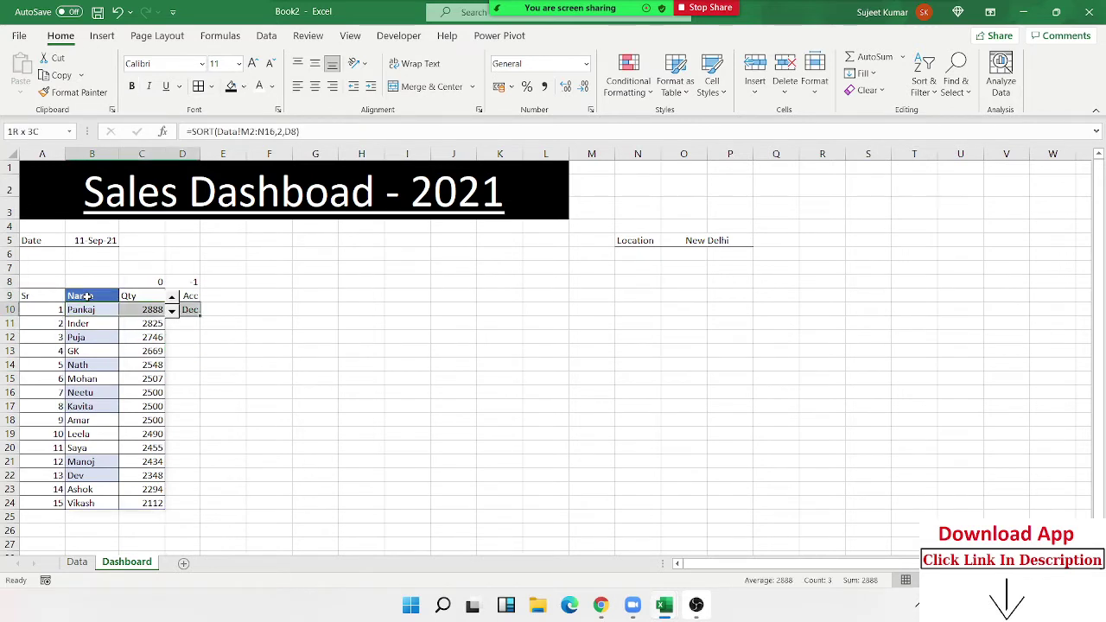
pyautogui.hotkey('shift', 'Down')
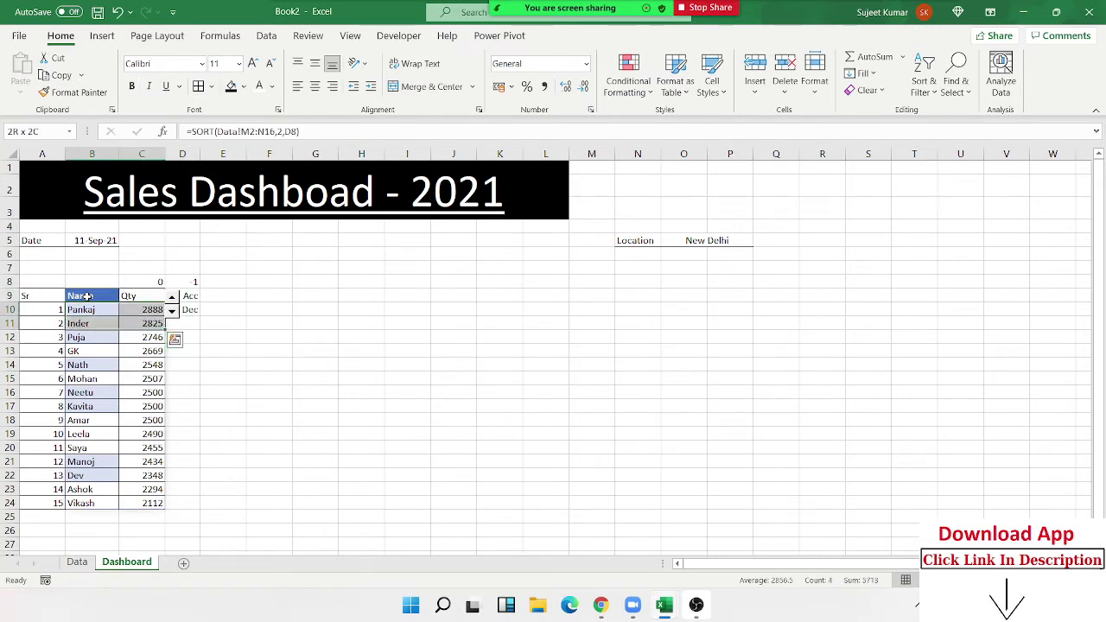
pyautogui.press('Delete')
pyautogui.click(87, 295)
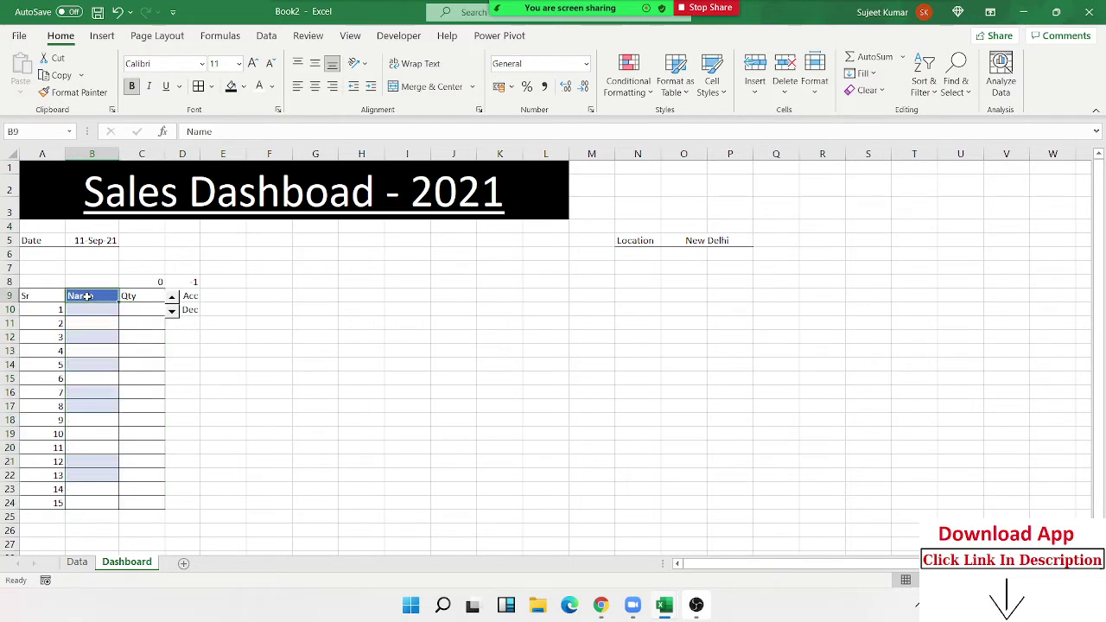
pyautogui.press('Down')
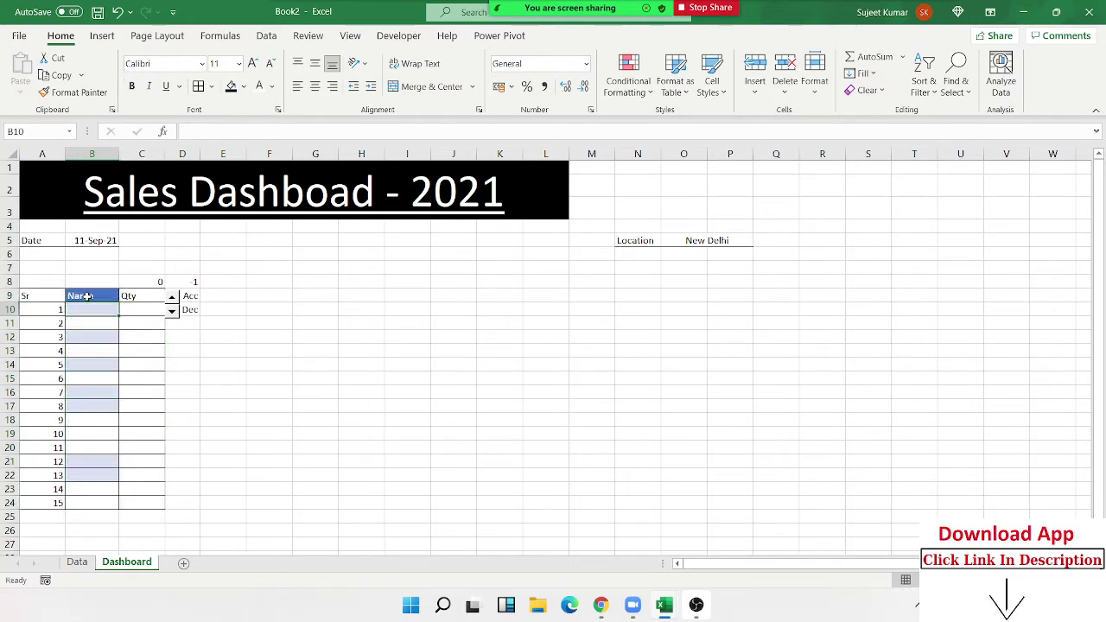
# Step: Enter an OFFSET formula referencing Data!P2 in B10 and fill it down toward B24
pyautogui.write('=')
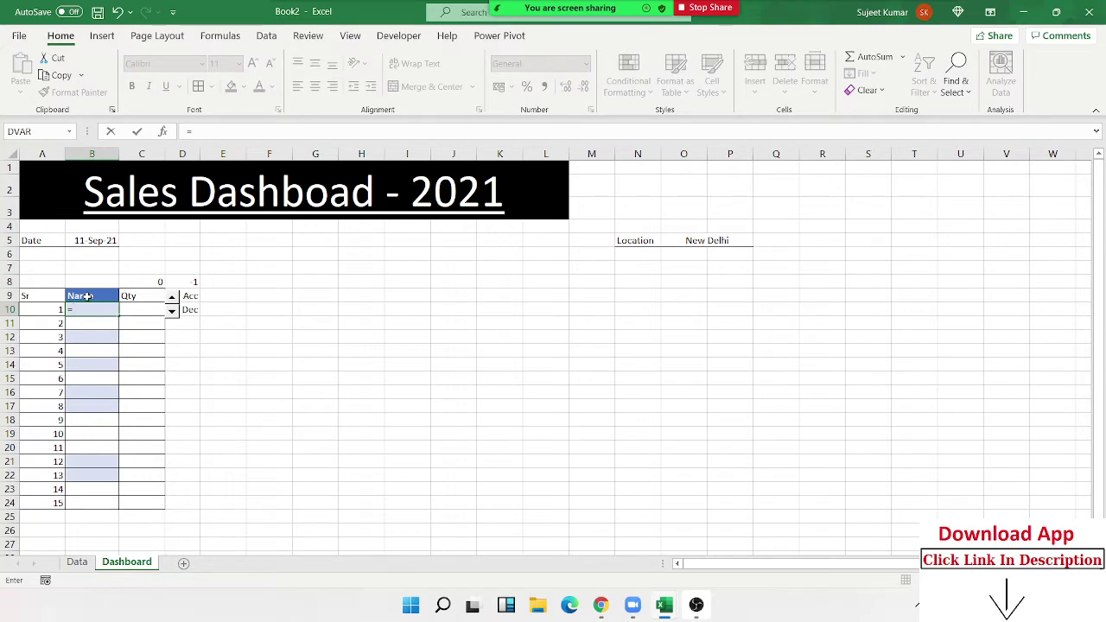
pyautogui.write('of')
pyautogui.press('Tab')
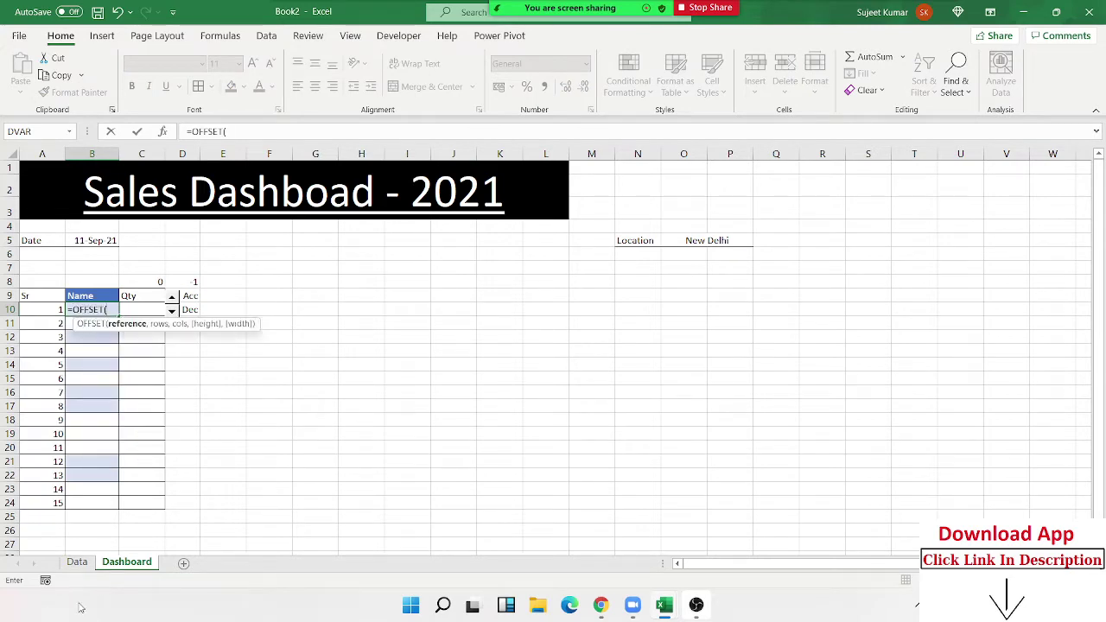
pyautogui.click(78, 562)
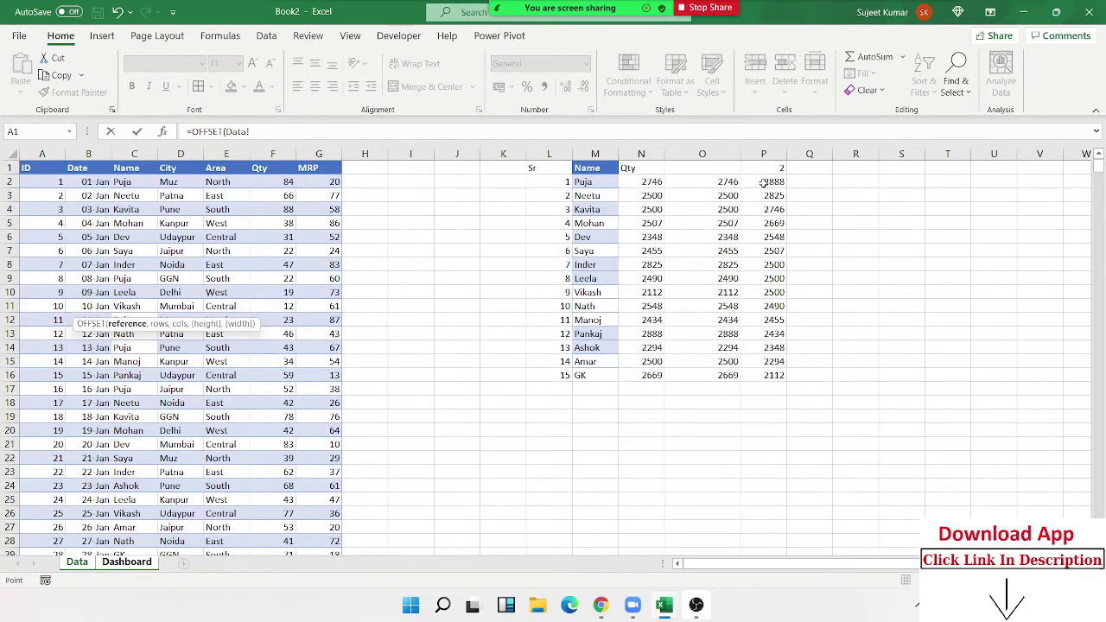
pyautogui.click(763, 182)
pyautogui.write(',0,0')
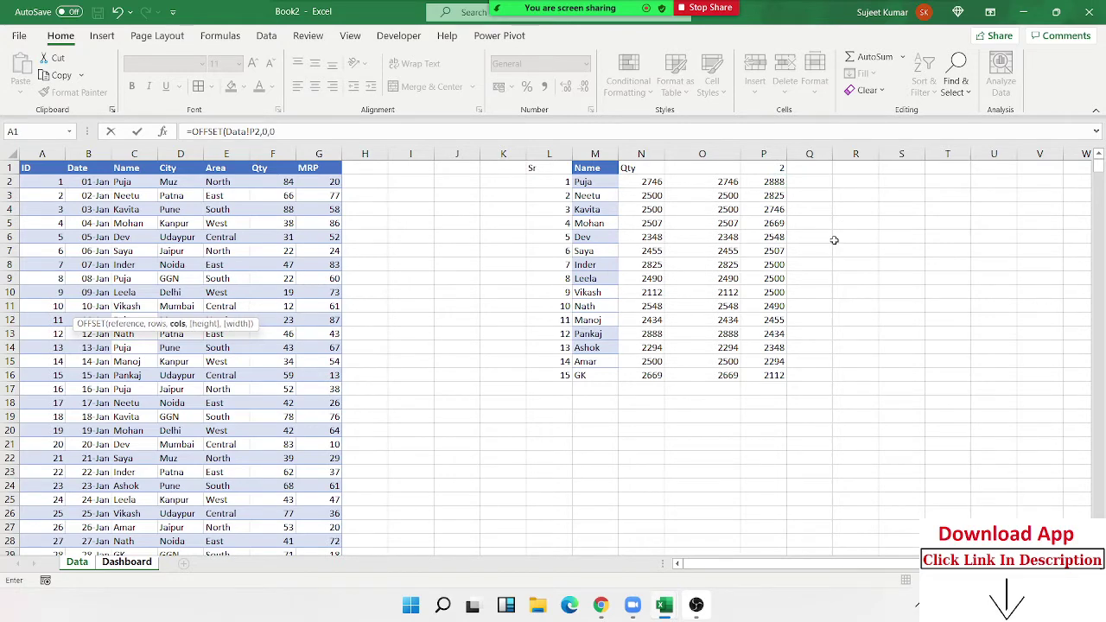
pyautogui.press('Return')
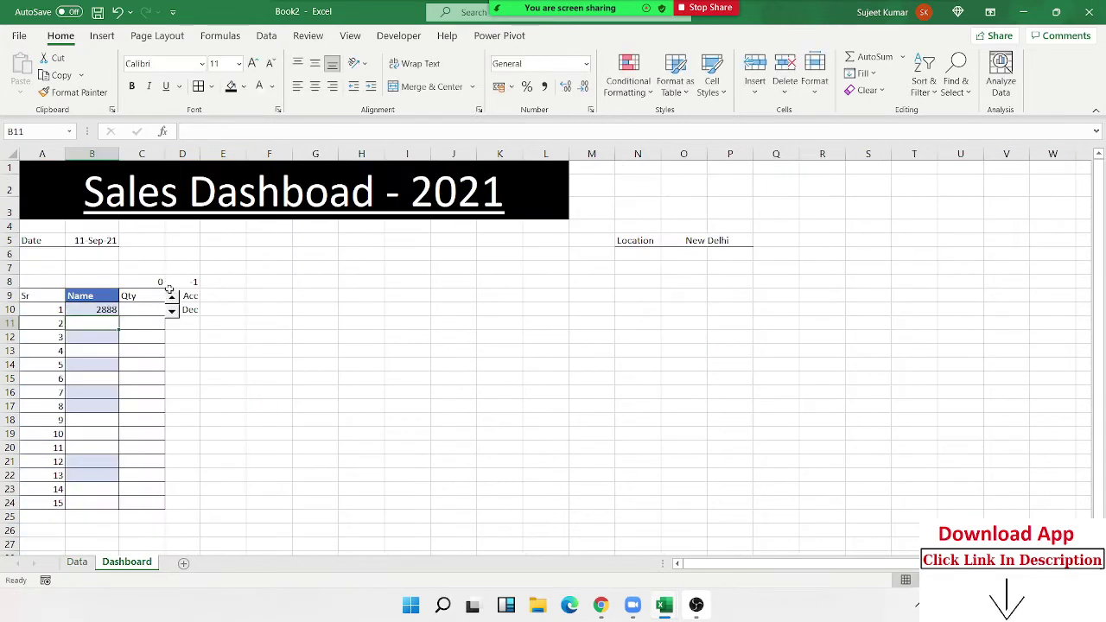
pyautogui.click(111, 313)
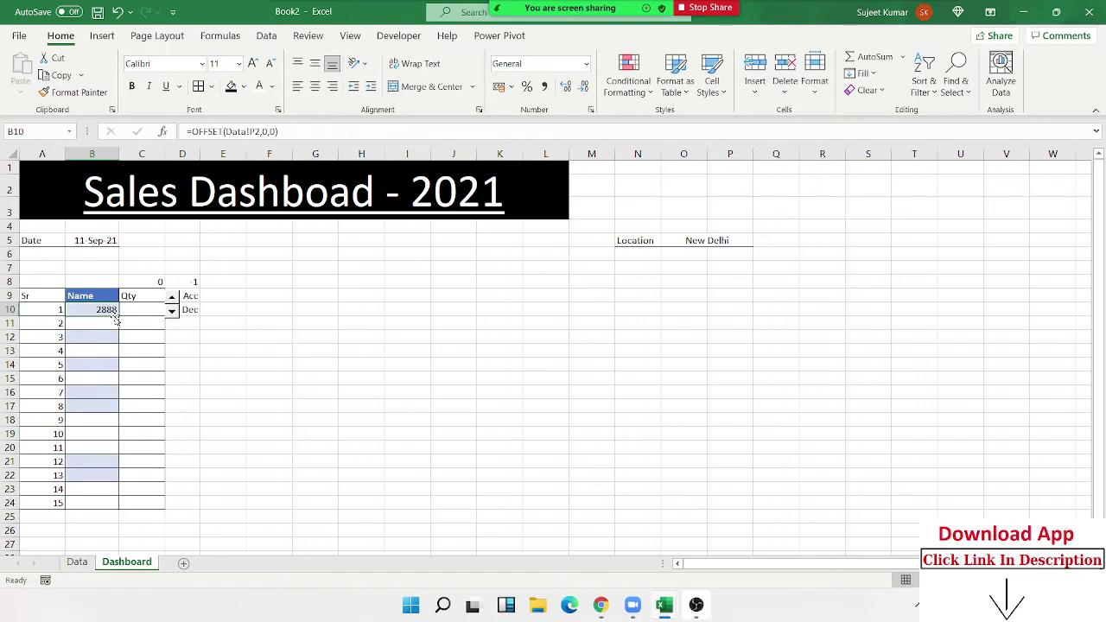
pyautogui.doubleClick(117, 316)
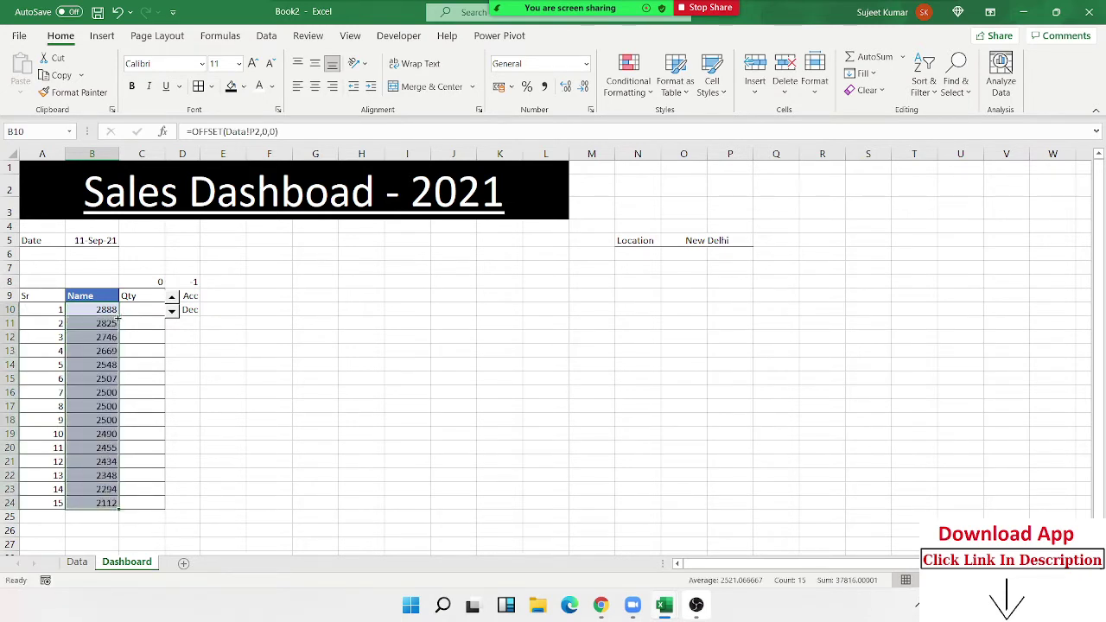
# Step: Undo the fill and copy B10's OFFSET formula into C10, filling it down to C24
pyautogui.hotkey('ctrl', 'z')
pyautogui.click(292, 131)
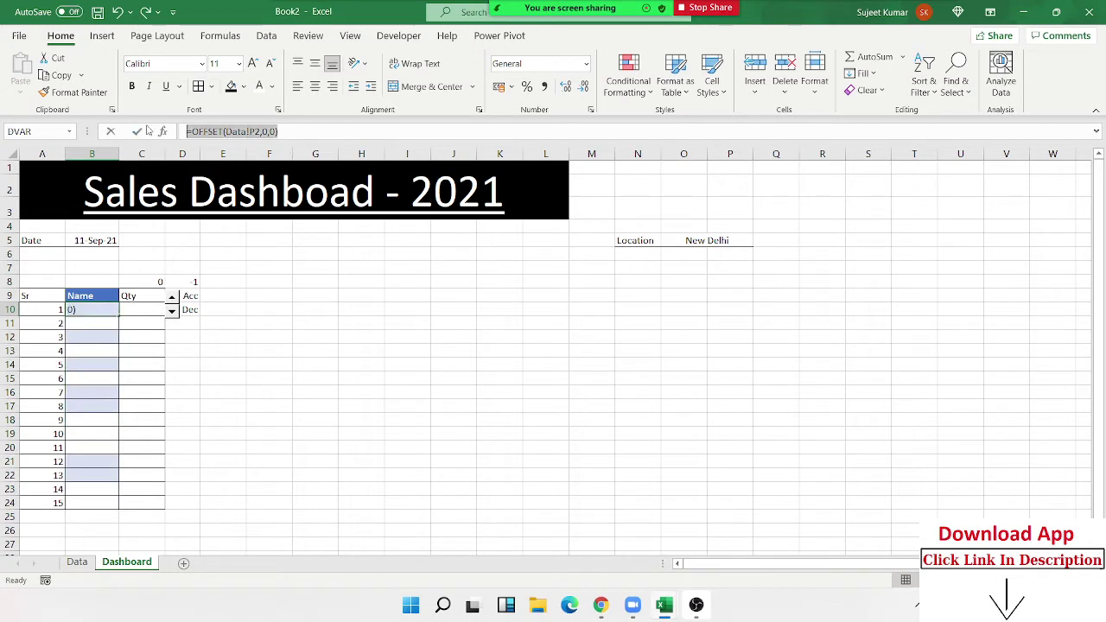
pyautogui.press('Escape')
pyautogui.click(136, 312)
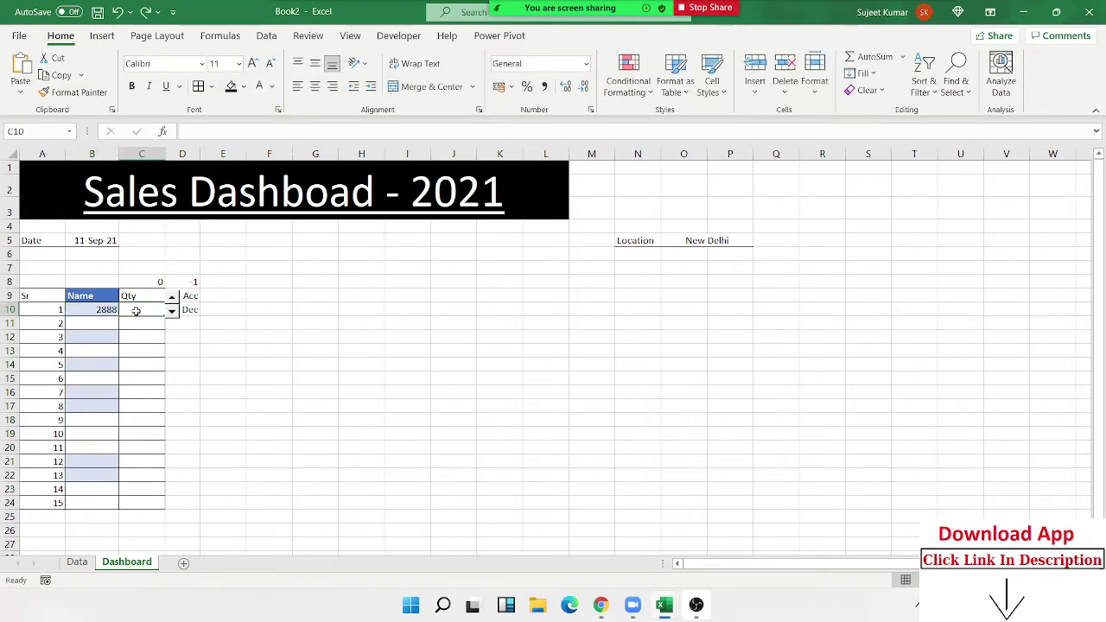
pyautogui.hotkey('ctrl', 'v')
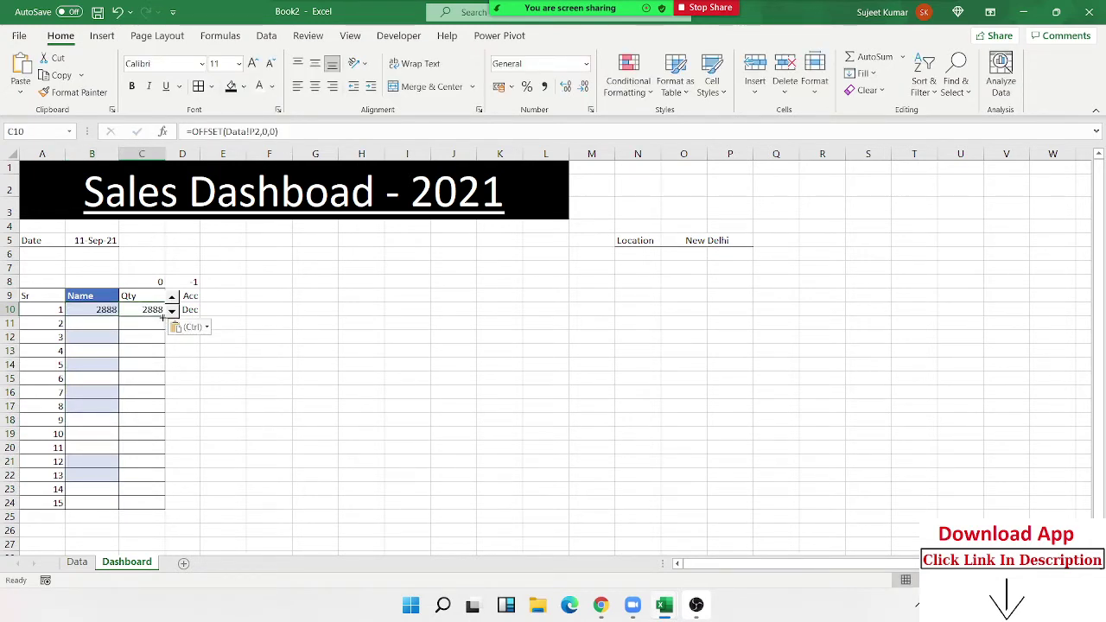
pyautogui.doubleClick(165, 316)
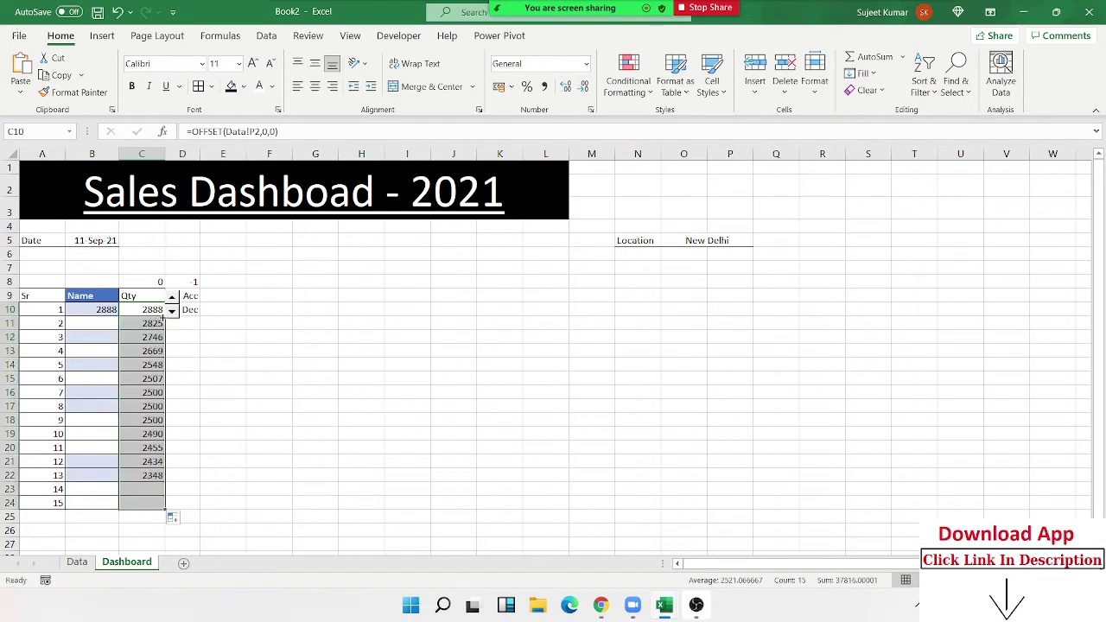
# Step: Clear B10, then set C10 to =Data!P2 and fill it down to C24
pyautogui.click(105, 309)
pyautogui.press('Delete')
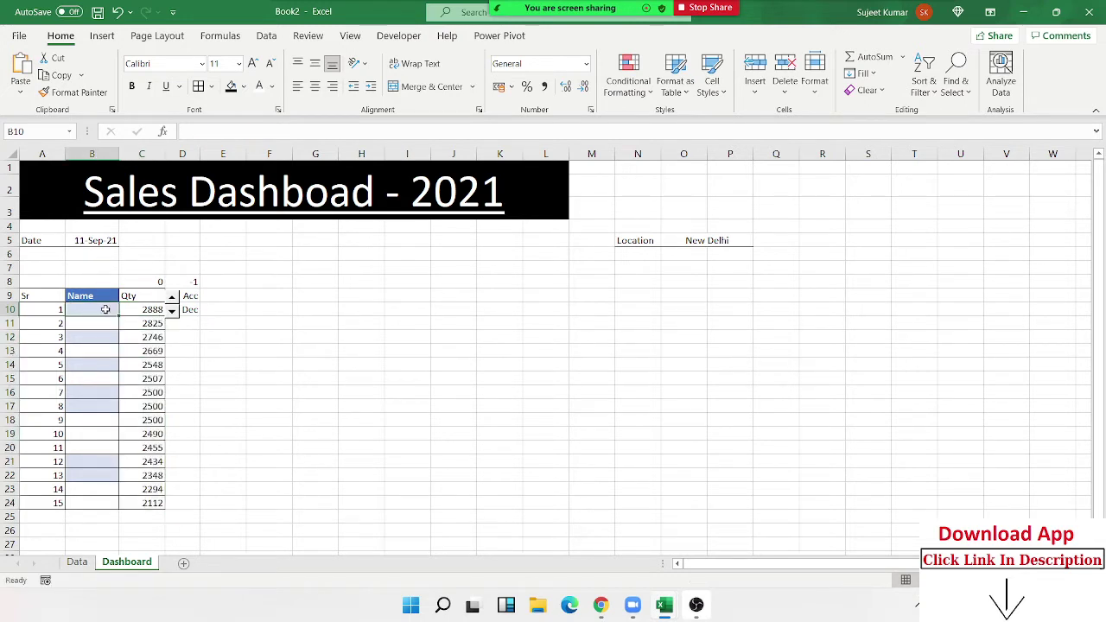
pyautogui.press('Right')
pyautogui.write('=')
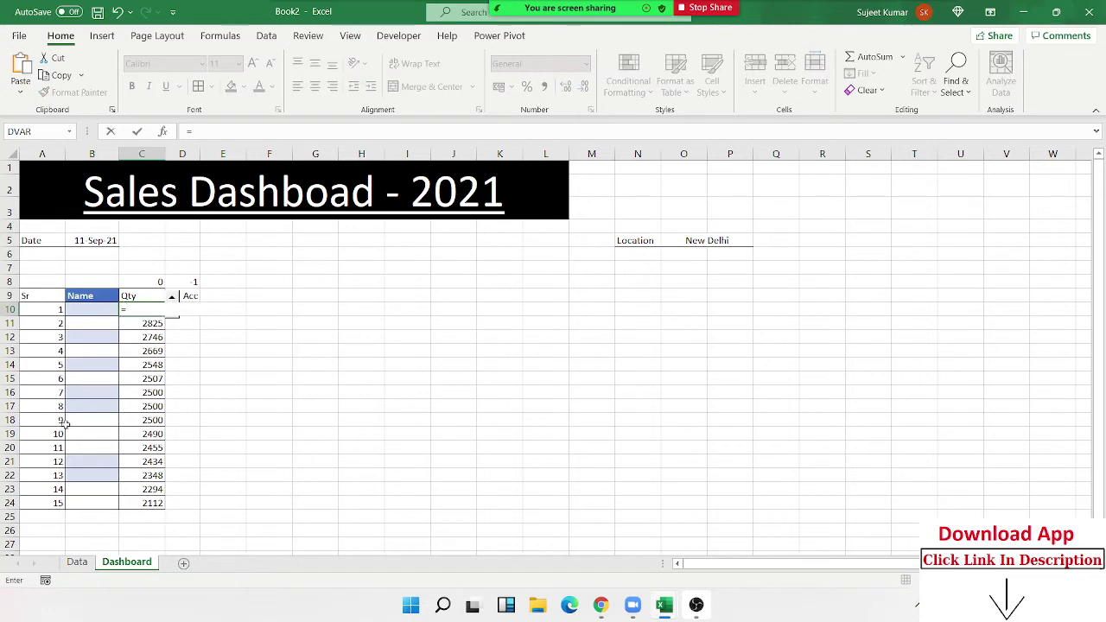
pyautogui.click(77, 562)
pyautogui.click(769, 182)
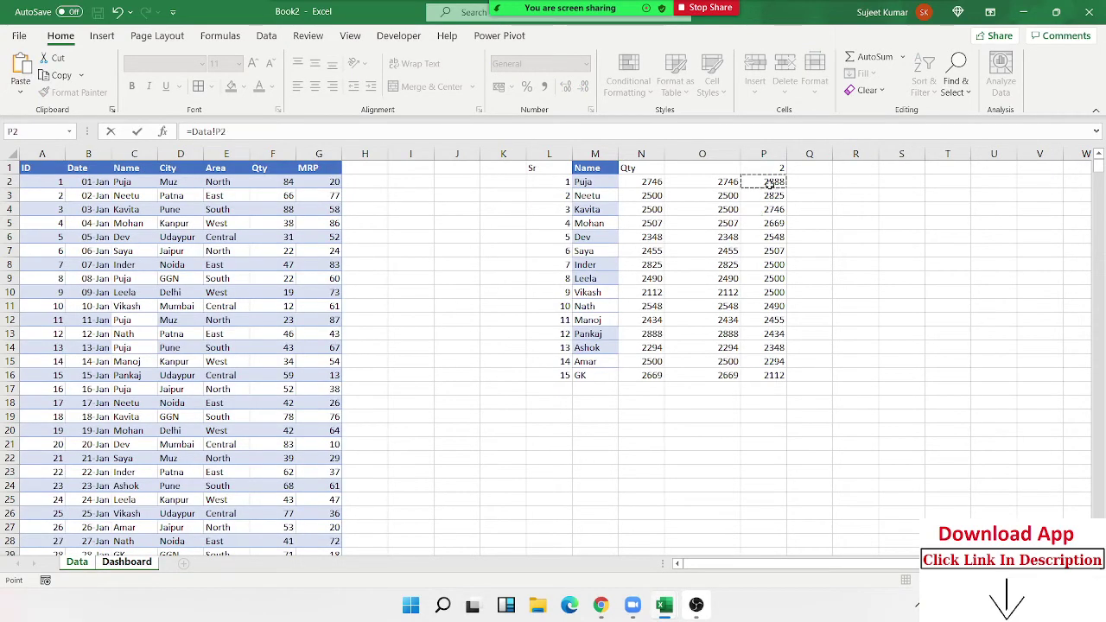
pyautogui.press('Return')
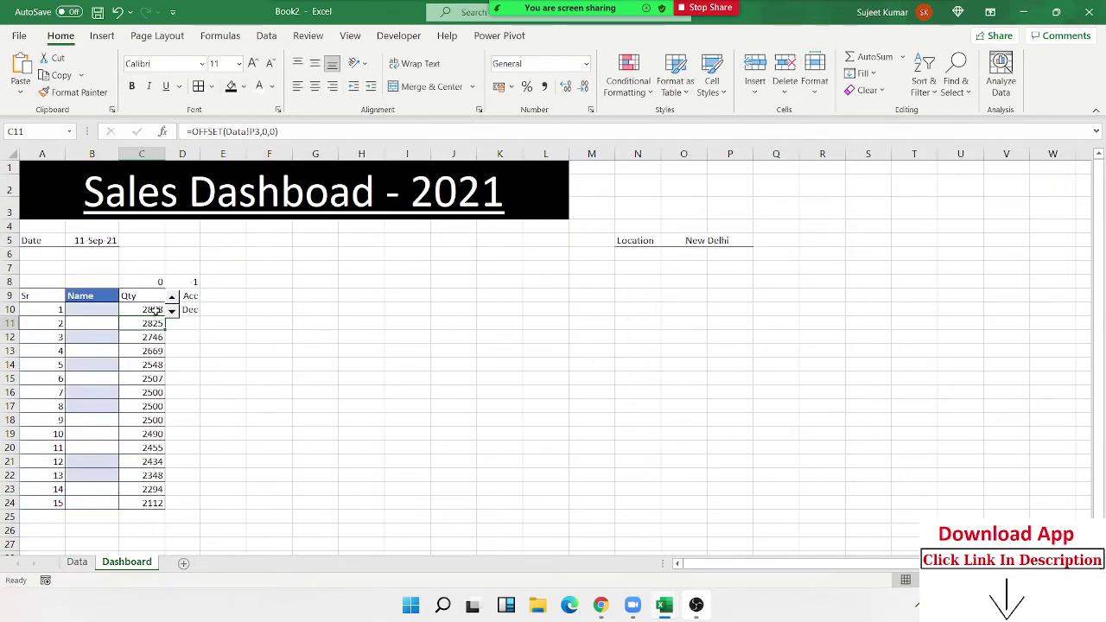
pyautogui.click(147, 310)
pyautogui.doubleClick(165, 317)
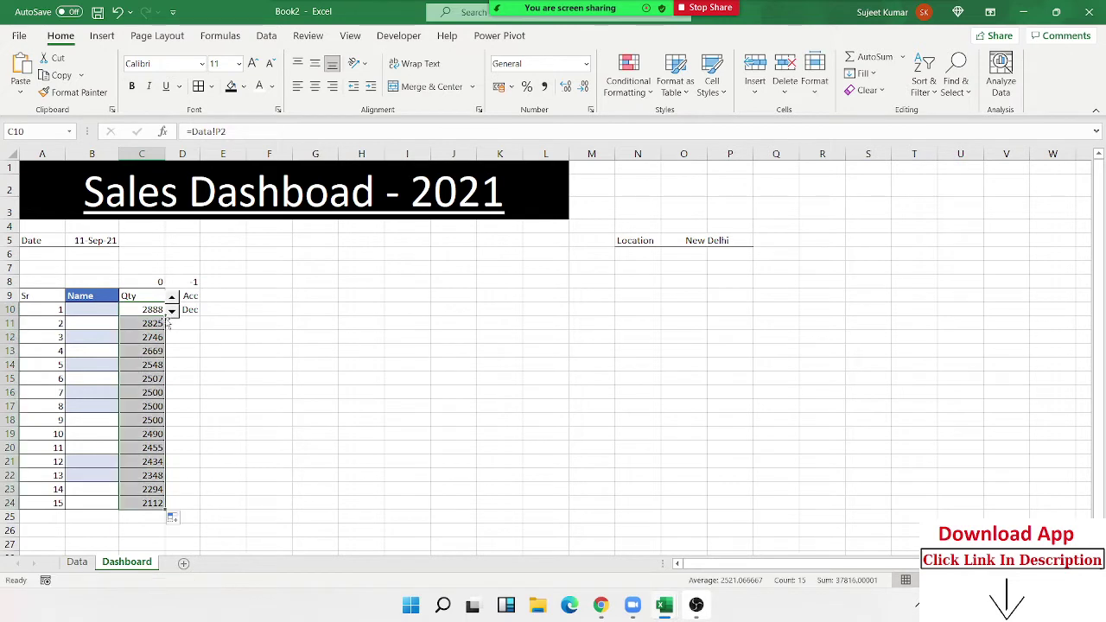
pyautogui.click(136, 350)
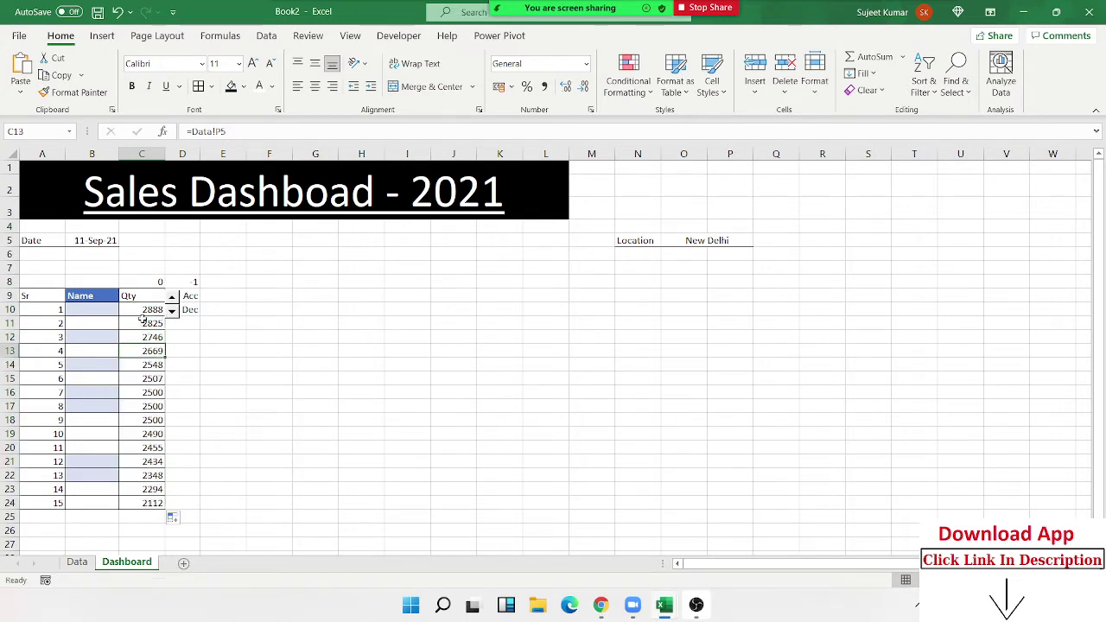
pyautogui.click(143, 311)
# Step: In Dashboard B10, enter an exact-match MATCH of C10's quantity against the Data sheet's Qty values in column O
pyautogui.click(105, 312)
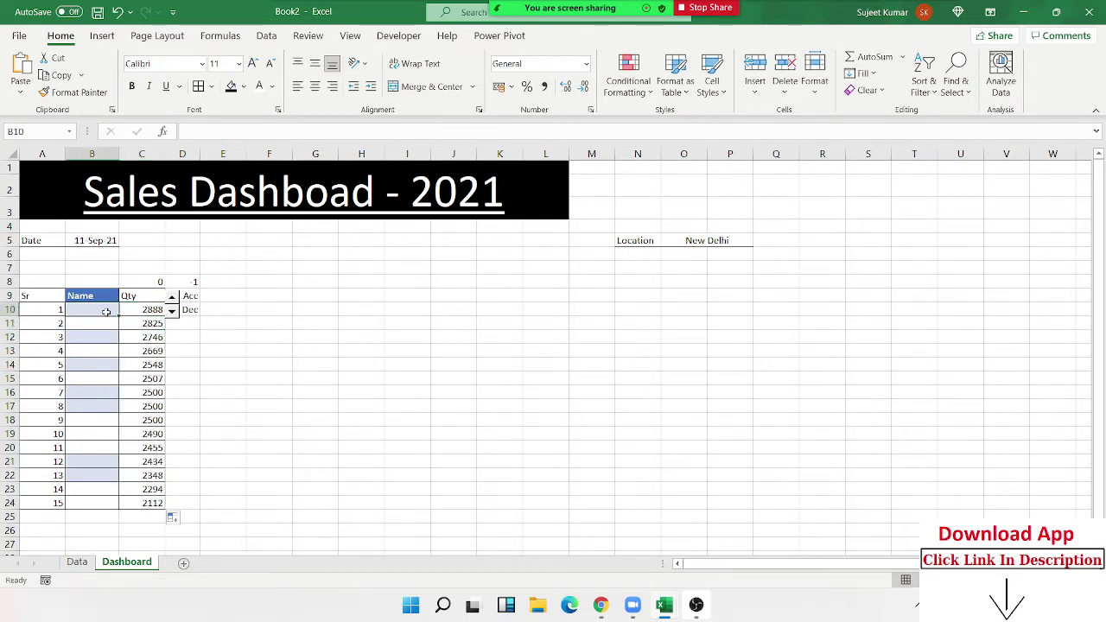
pyautogui.write('=mat')
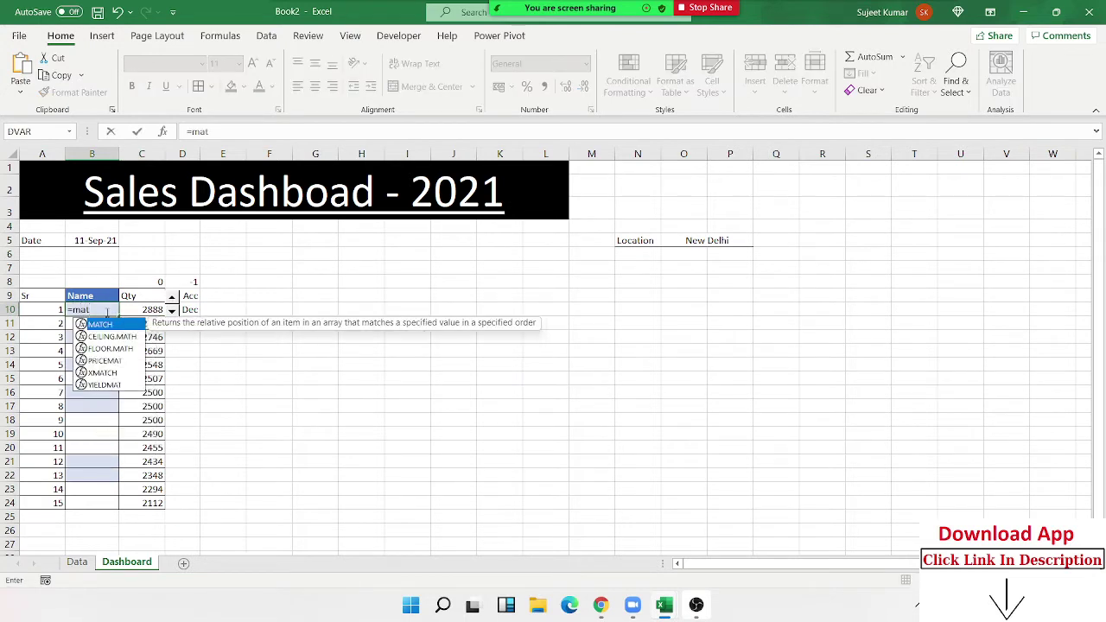
pyautogui.press('Tab')
pyautogui.press('Right')
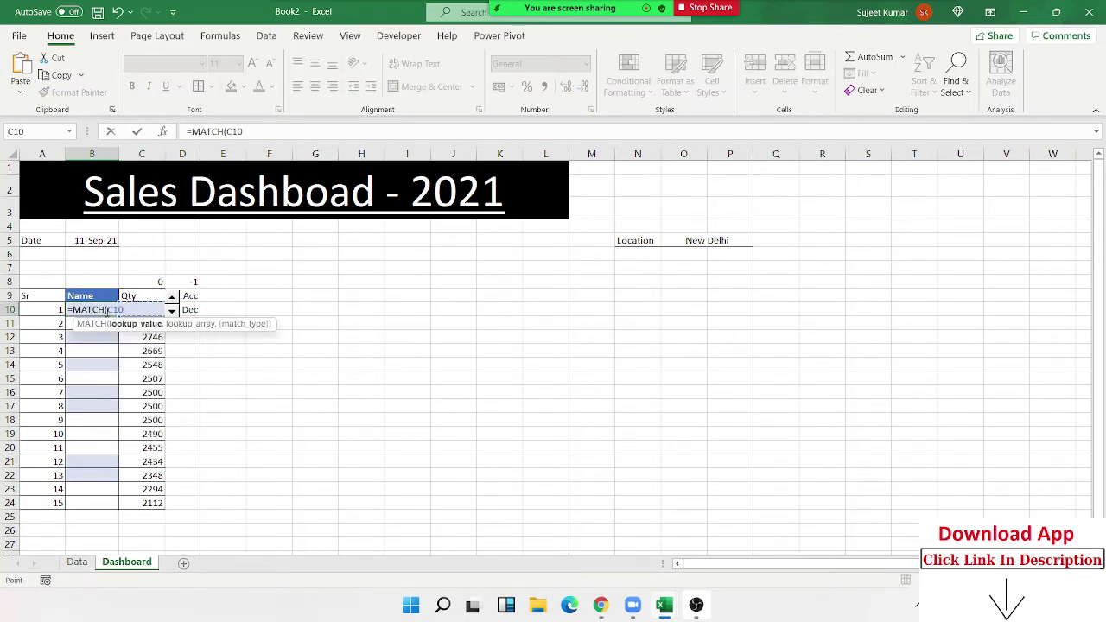
pyautogui.write(',')
pyautogui.click(77, 561)
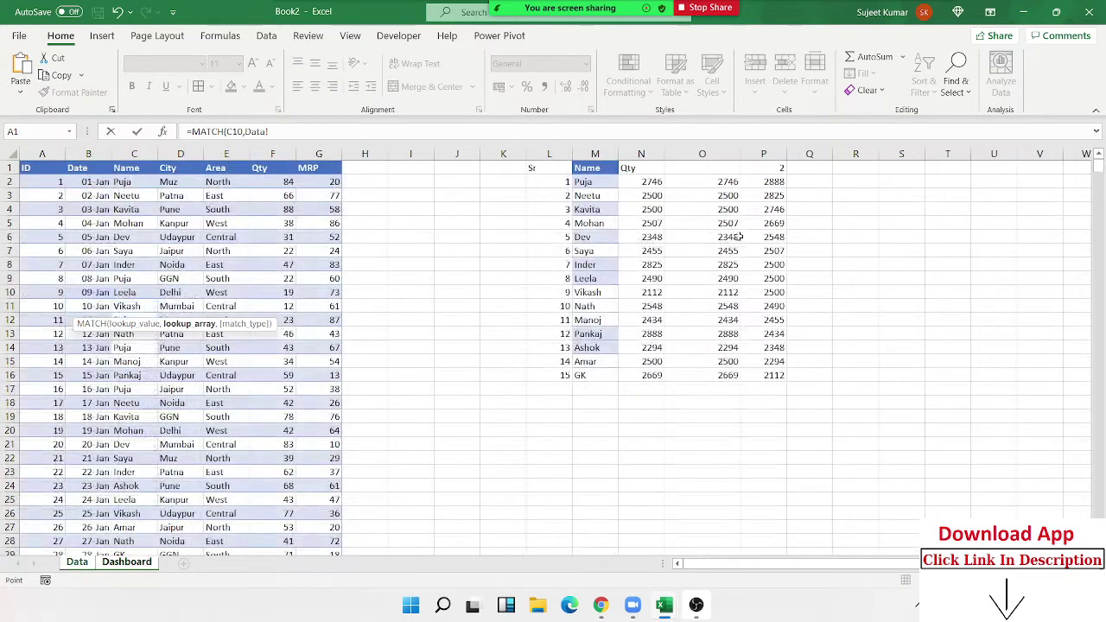
pyautogui.moveTo(722, 184); pyautogui.dragTo(718, 374)
pyautogui.write(',0')
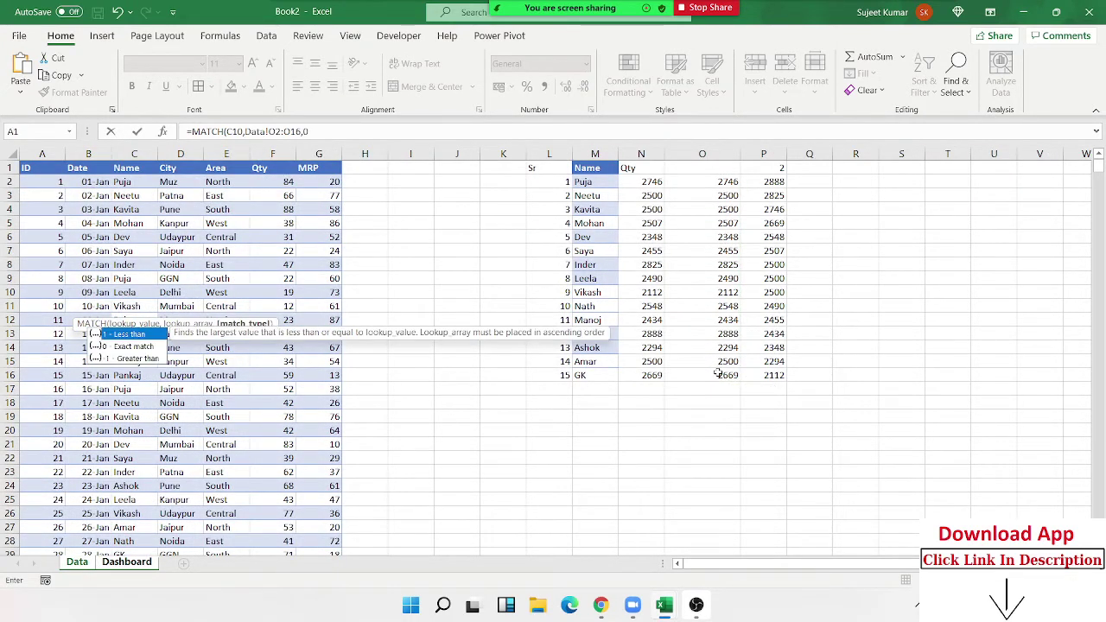
pyautogui.press('Return')
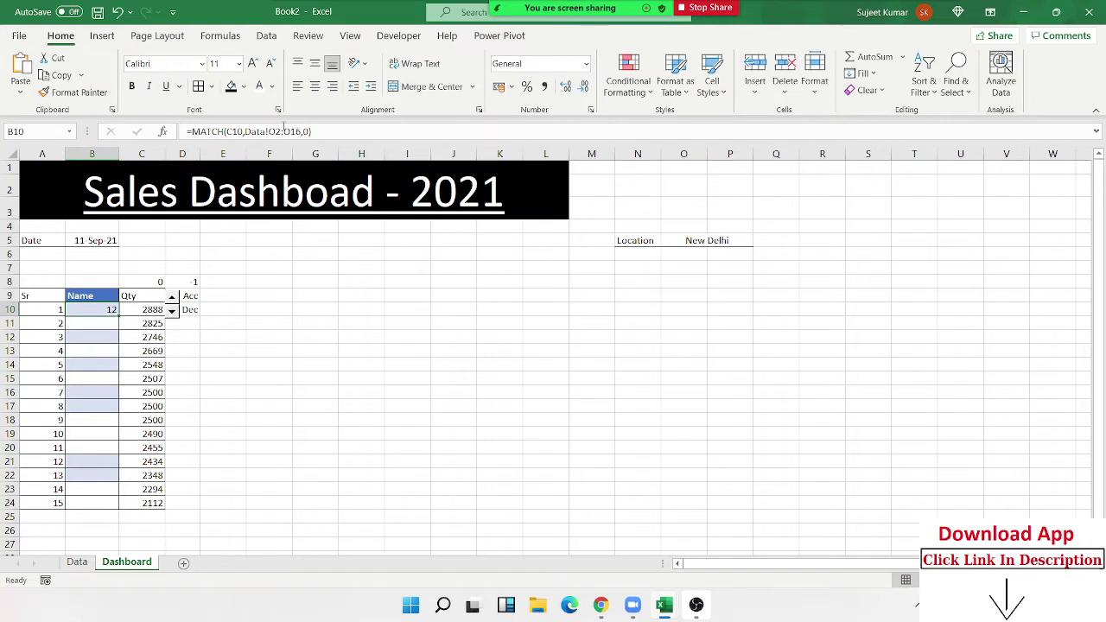
# Step: Make the MATCH formula's Qty range references absolute
pyautogui.click(277, 131)
pyautogui.press('F4')
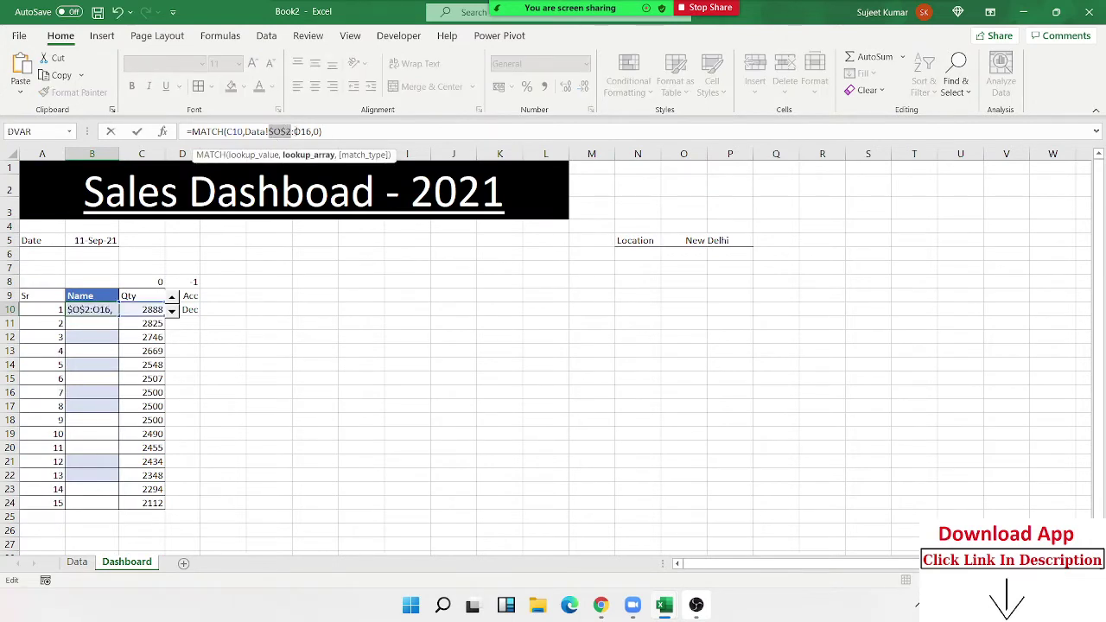
pyautogui.press('F4')
pyautogui.press('Return')
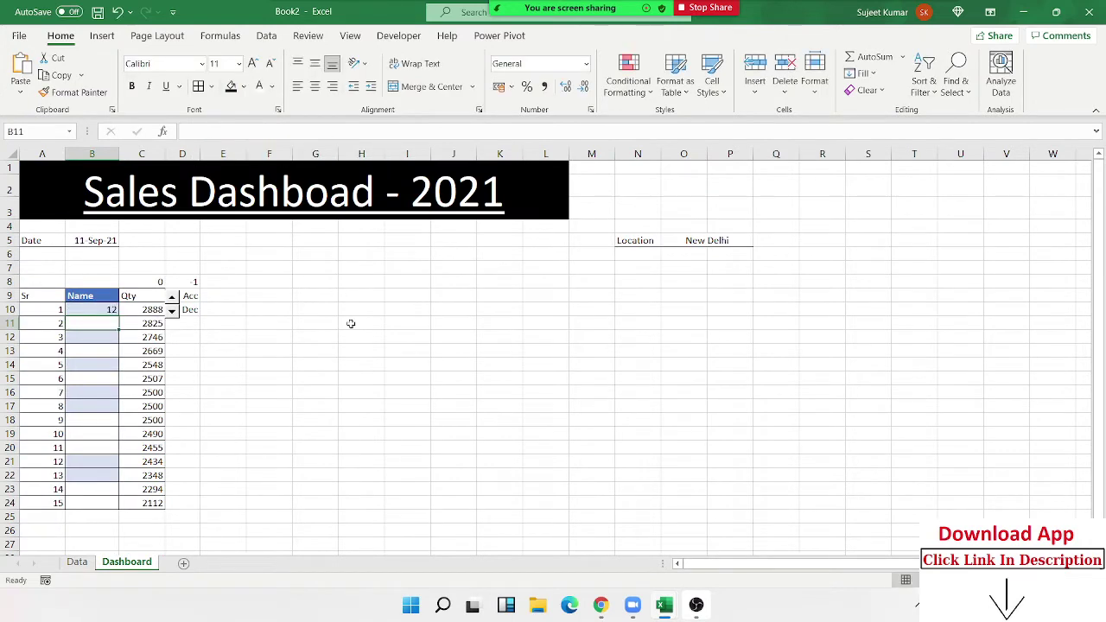
# Step: On the Data sheet, select from Puja down to Pankaj's row, then return to the Dashboard
pyautogui.click(77, 562)
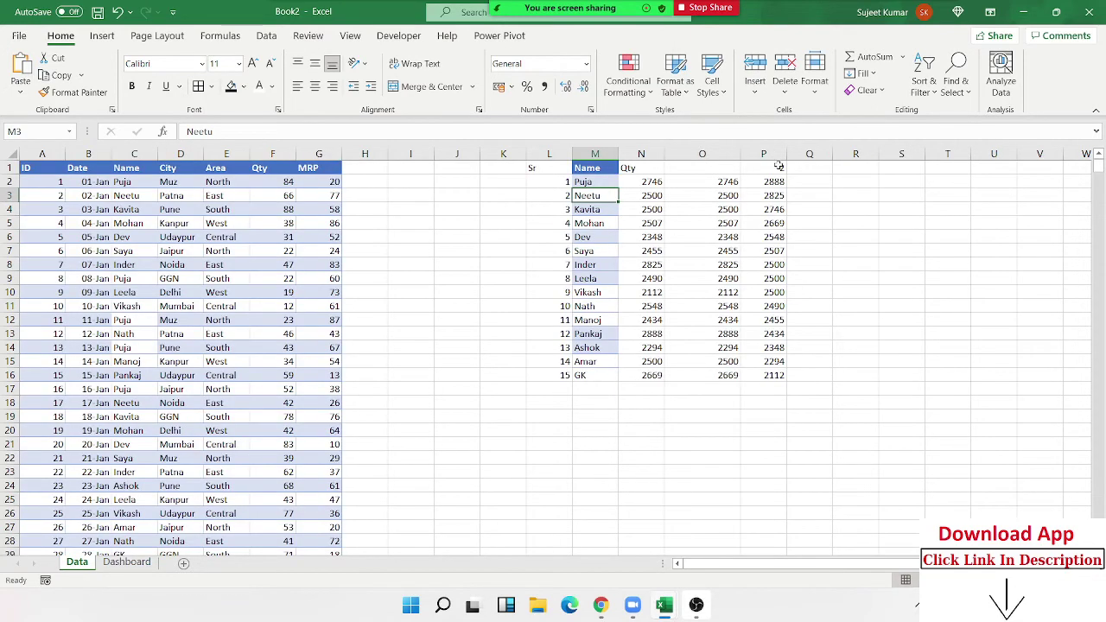
pyautogui.click(598, 177)
pyautogui.press('Down')
pyautogui.press('Down')
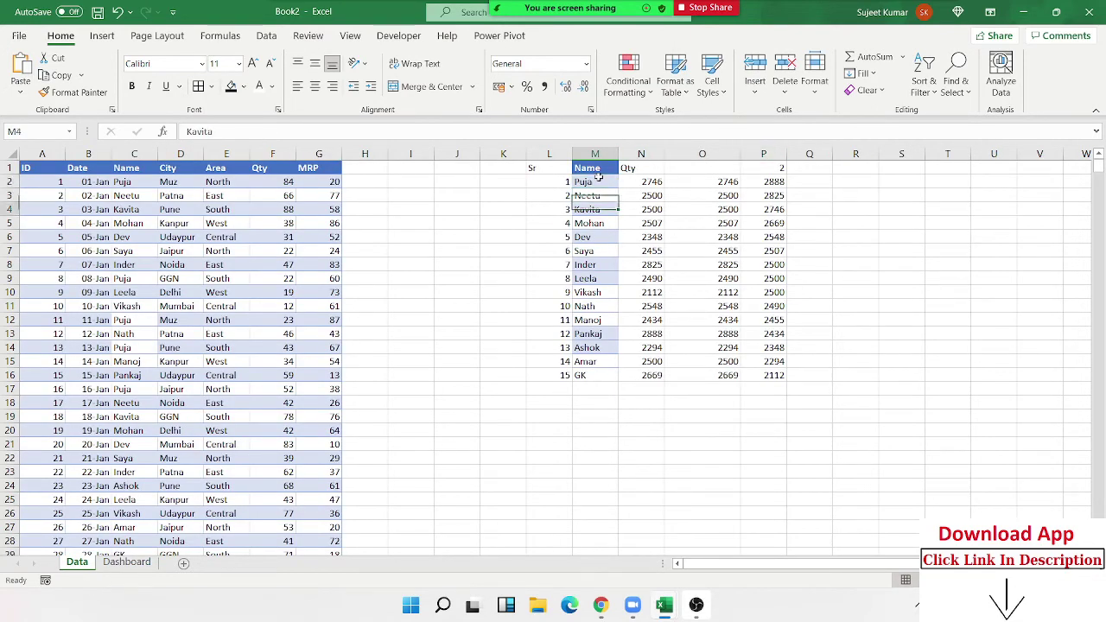
pyautogui.press('Down')
pyautogui.press('Down')
pyautogui.press('Down')
pyautogui.press('Down')
pyautogui.press('Down')
pyautogui.press('Down')
pyautogui.press('Down')
pyautogui.press('Down')
pyautogui.press('Down')
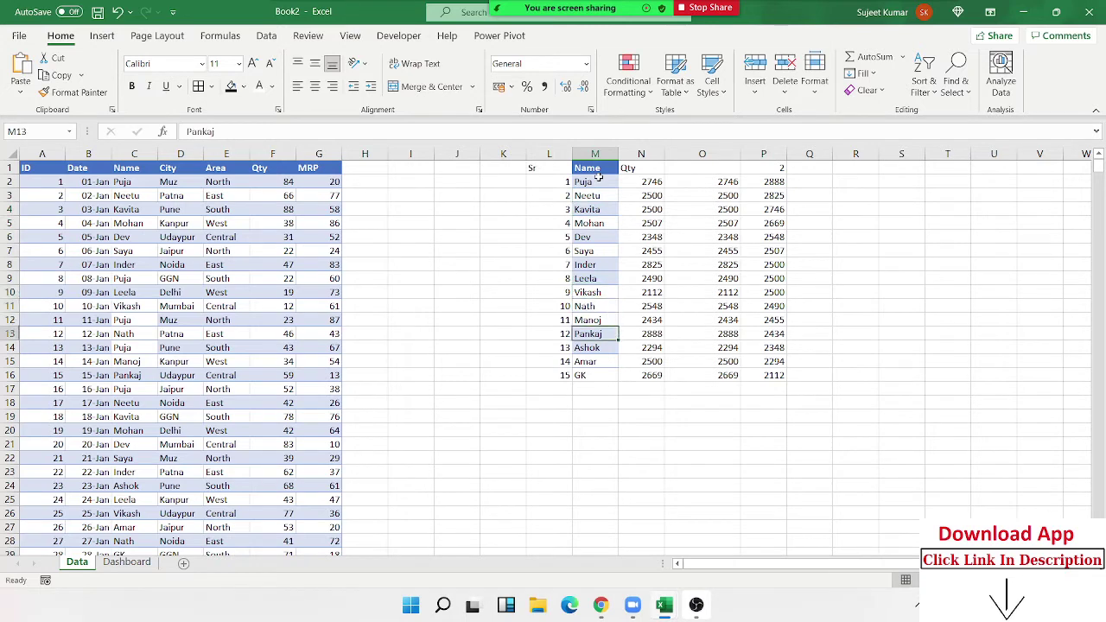
pyautogui.hotkey('shift', 'Right')
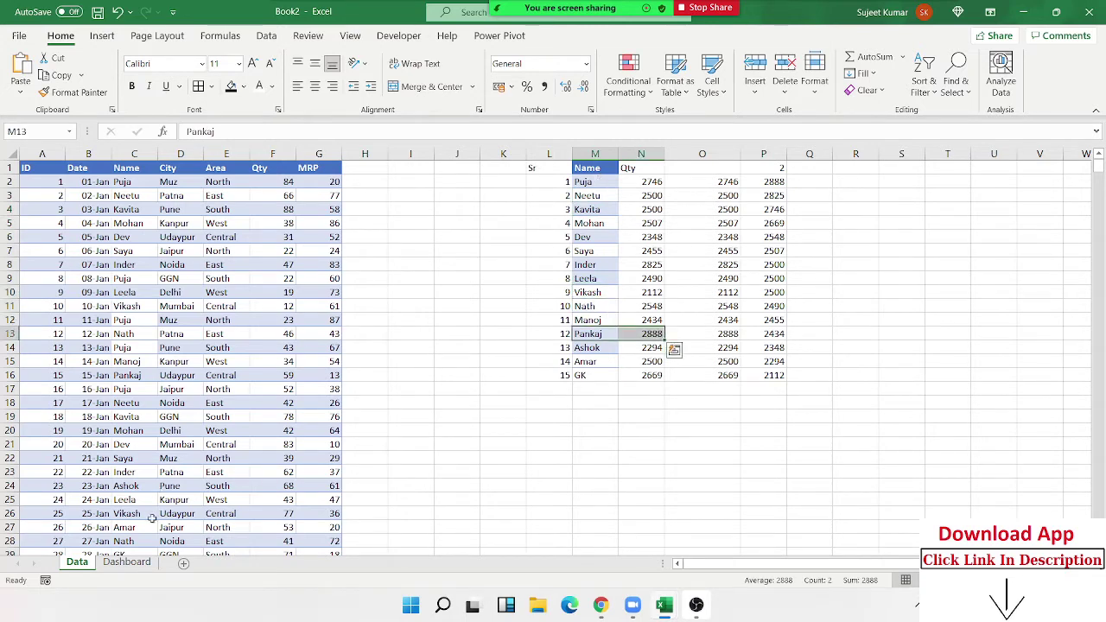
pyautogui.click(127, 562)
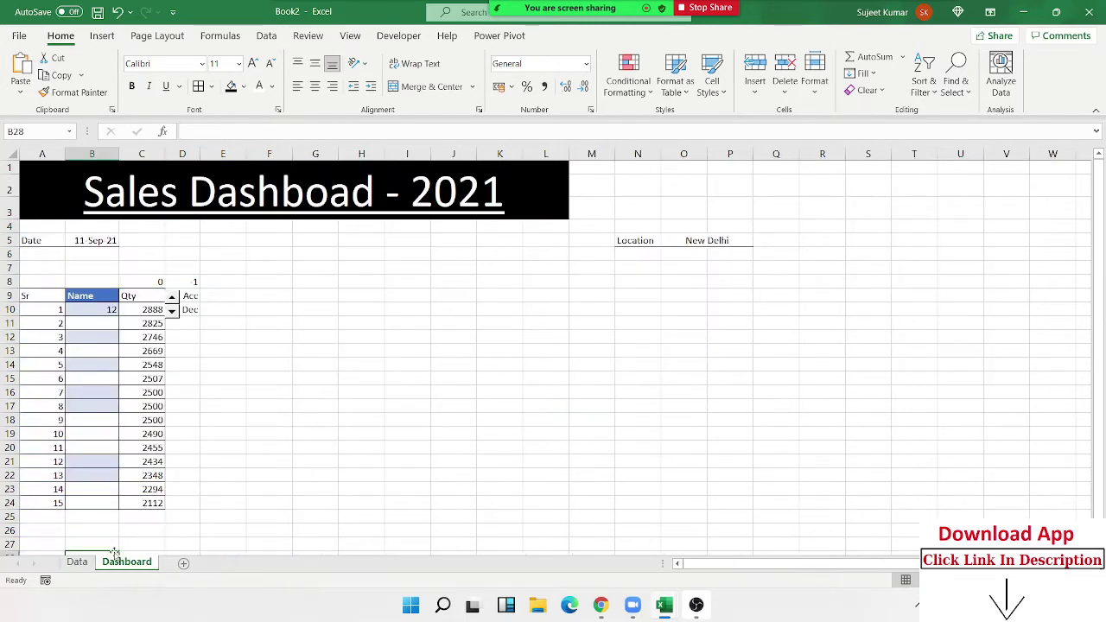
# Step: Wrap B10's MATCH in INDEX over the Data names M2:M16, accepting the parenthesis correction
pyautogui.click(95, 316)
pyautogui.doubleClick(93, 308)
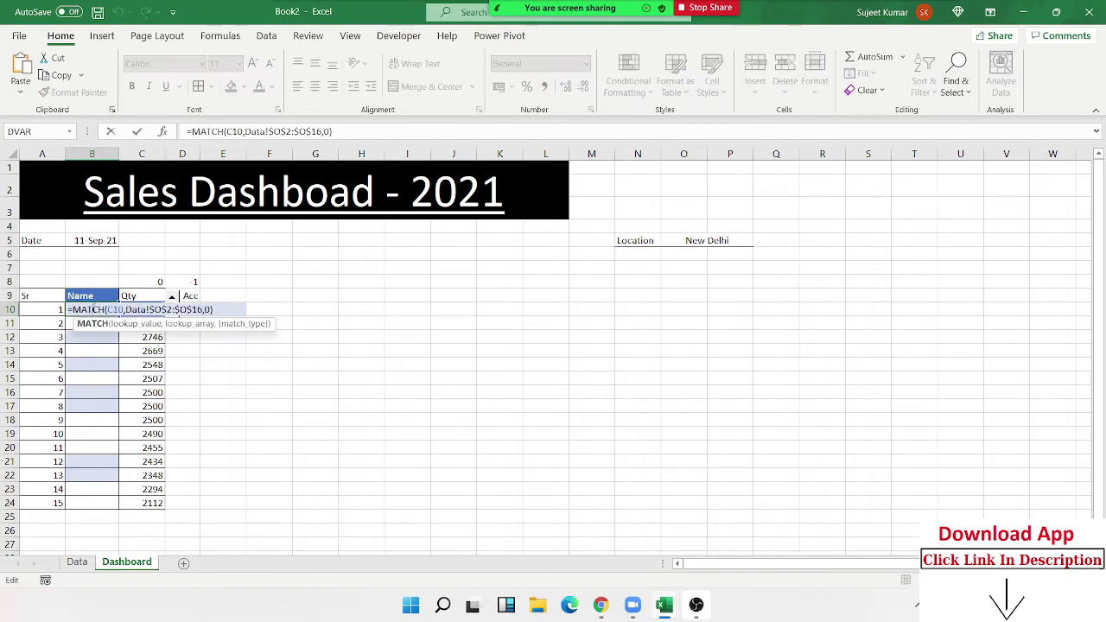
pyautogui.click(73, 310)
pyautogui.write('I')
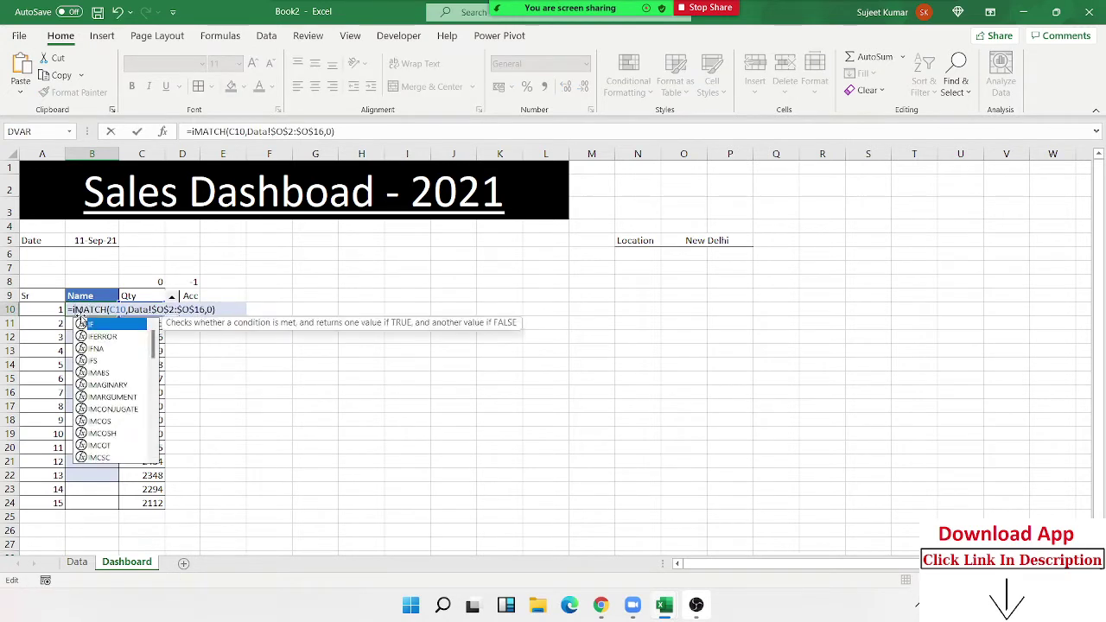
pyautogui.write('NDEX(')
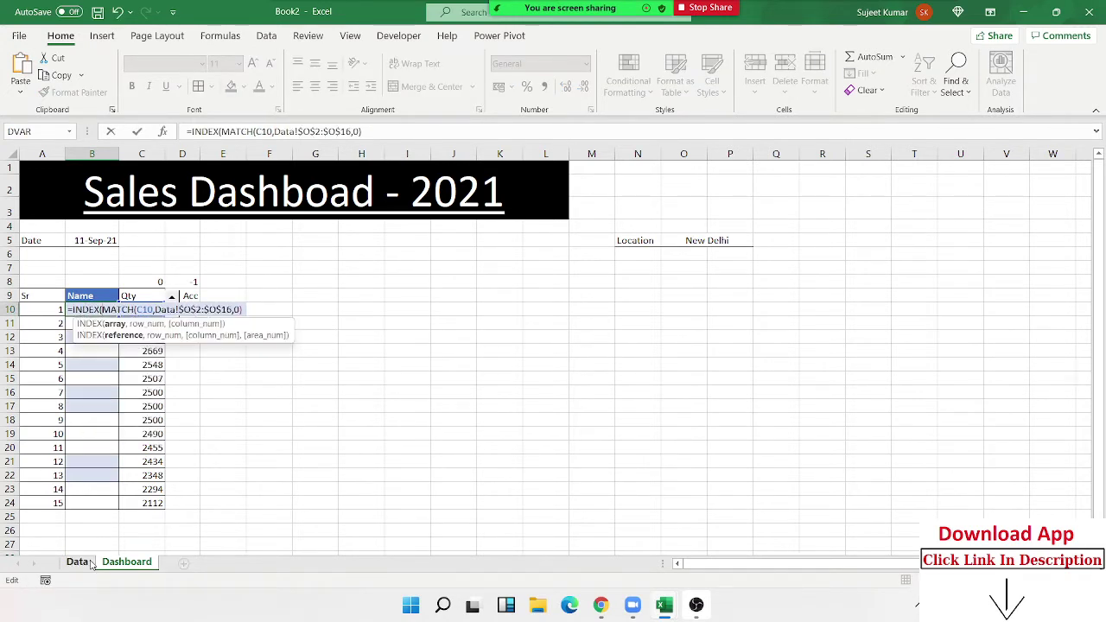
pyautogui.click(77, 562)
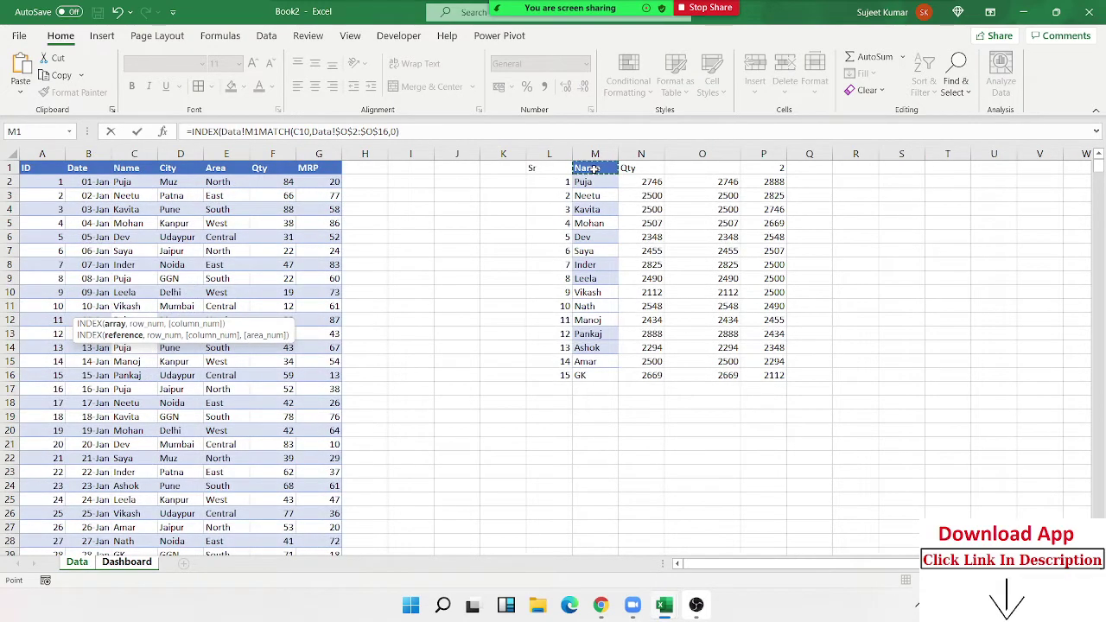
pyautogui.click(588, 181)
pyautogui.hotkey('ctrl', 'shift', 'Down')
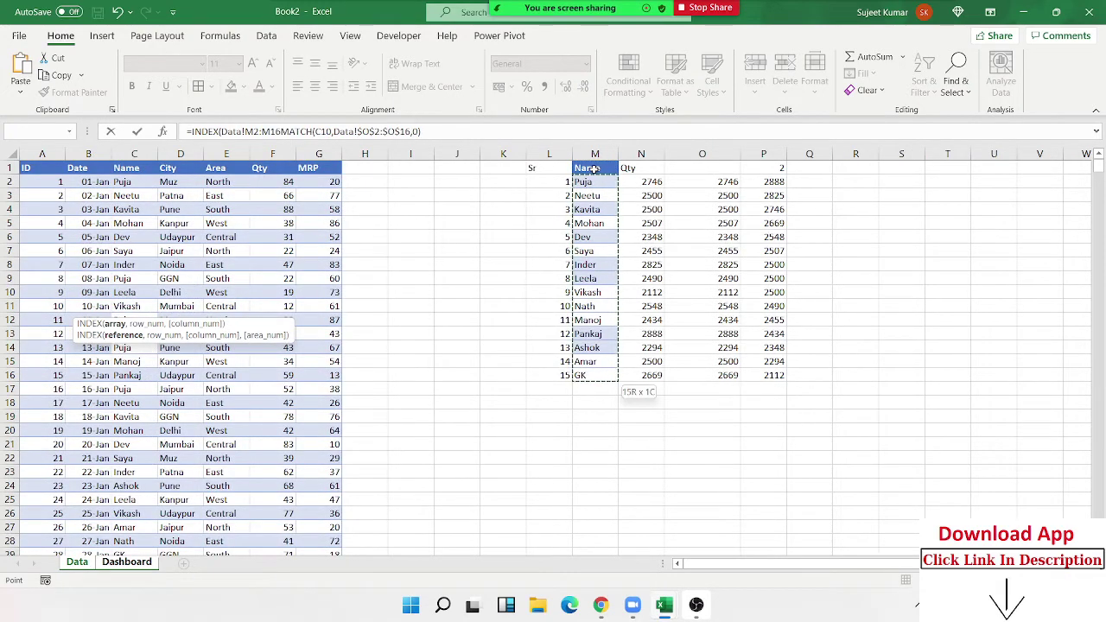
pyautogui.write(',')
pyautogui.press('Return')
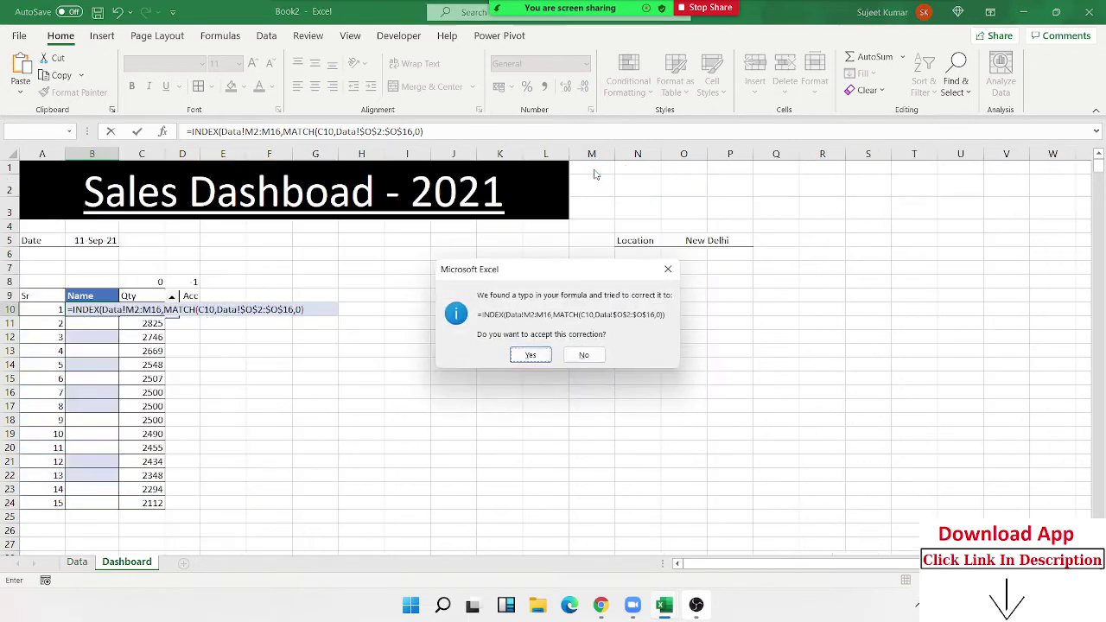
pyautogui.press('Return')
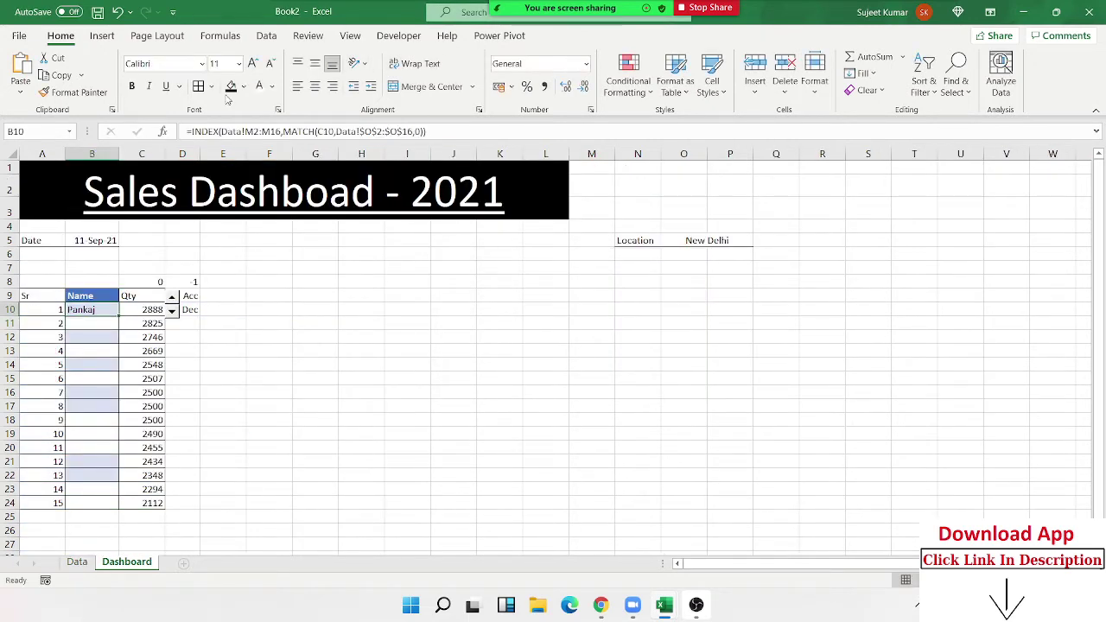
# Step: Lock the INDEX range as Data!$M$2:$M$16 and fill the name formula down to B24
pyautogui.click(253, 131)
pyautogui.press('F4')
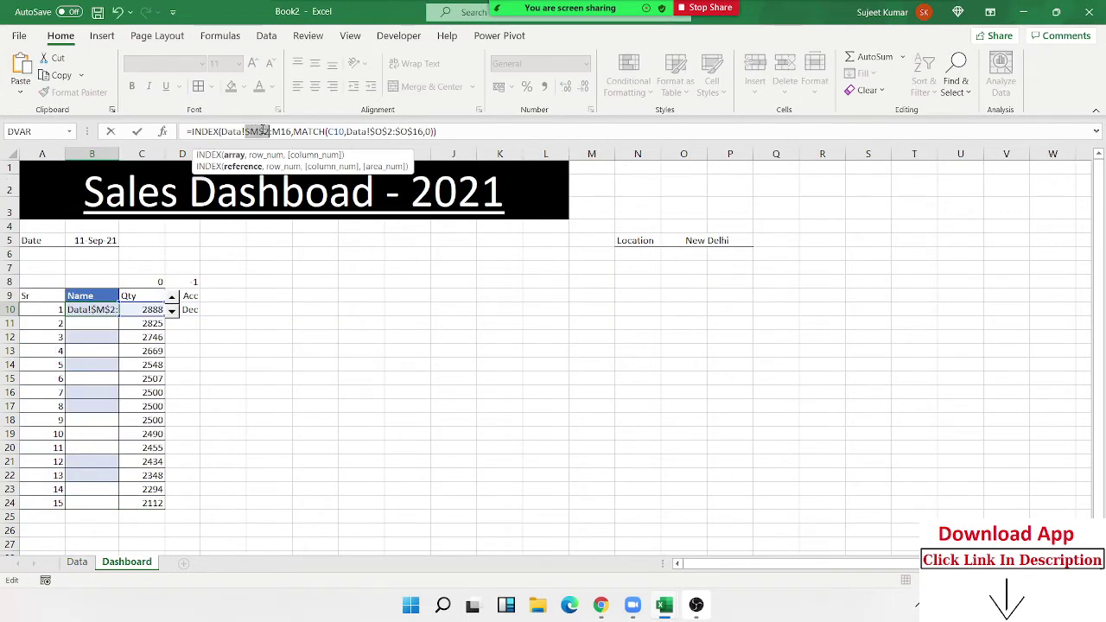
pyautogui.click(281, 130)
pyautogui.press('F4')
pyautogui.press('Return')
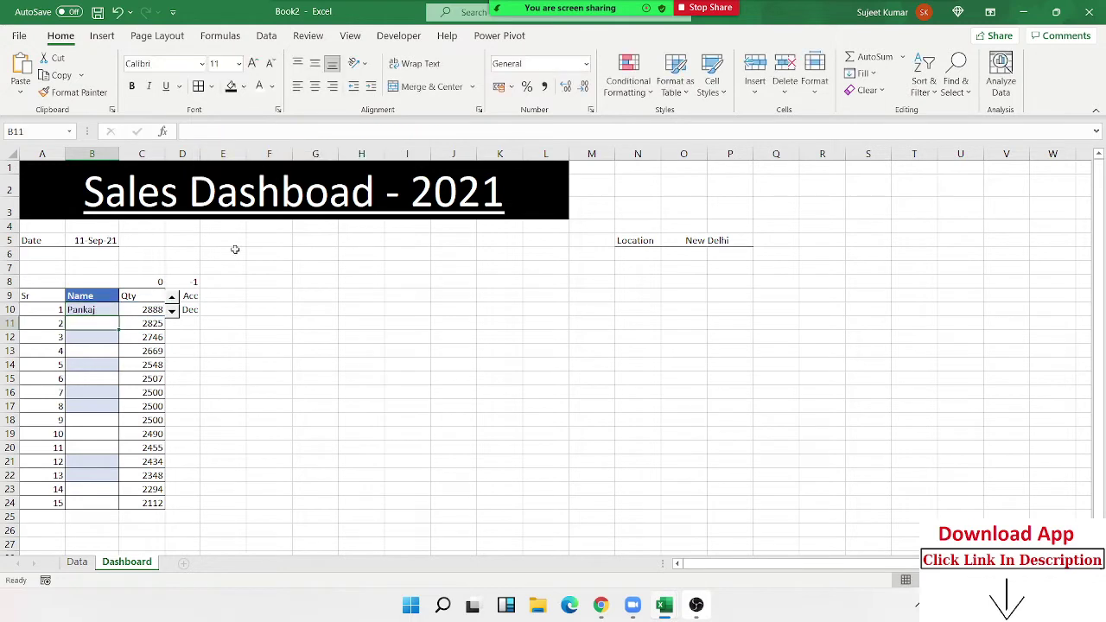
pyautogui.click(119, 311)
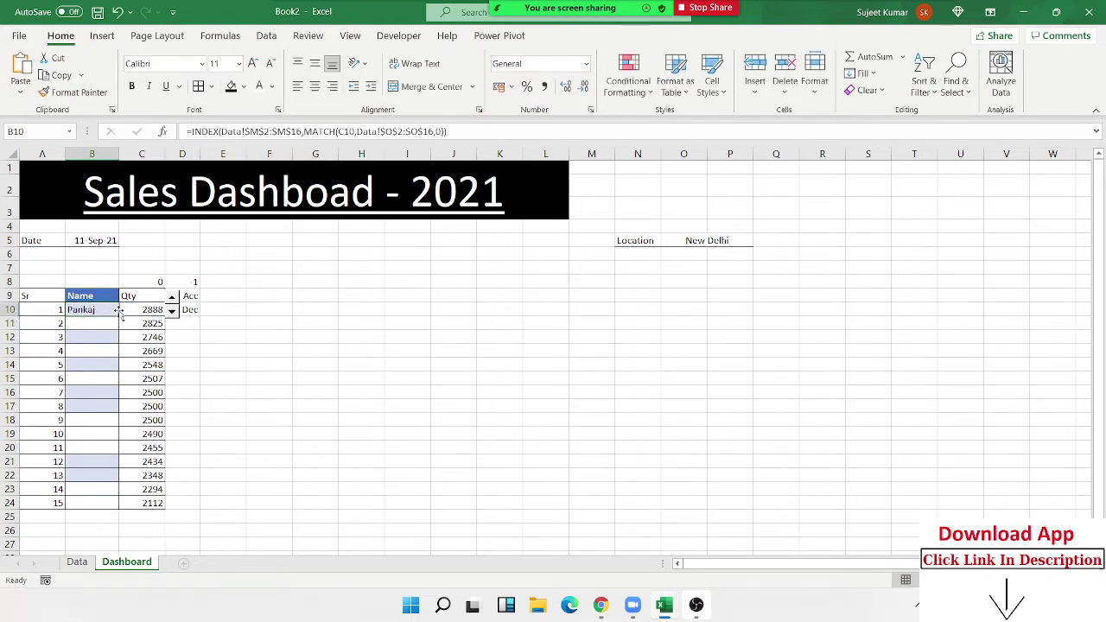
pyautogui.doubleClick(119, 313)
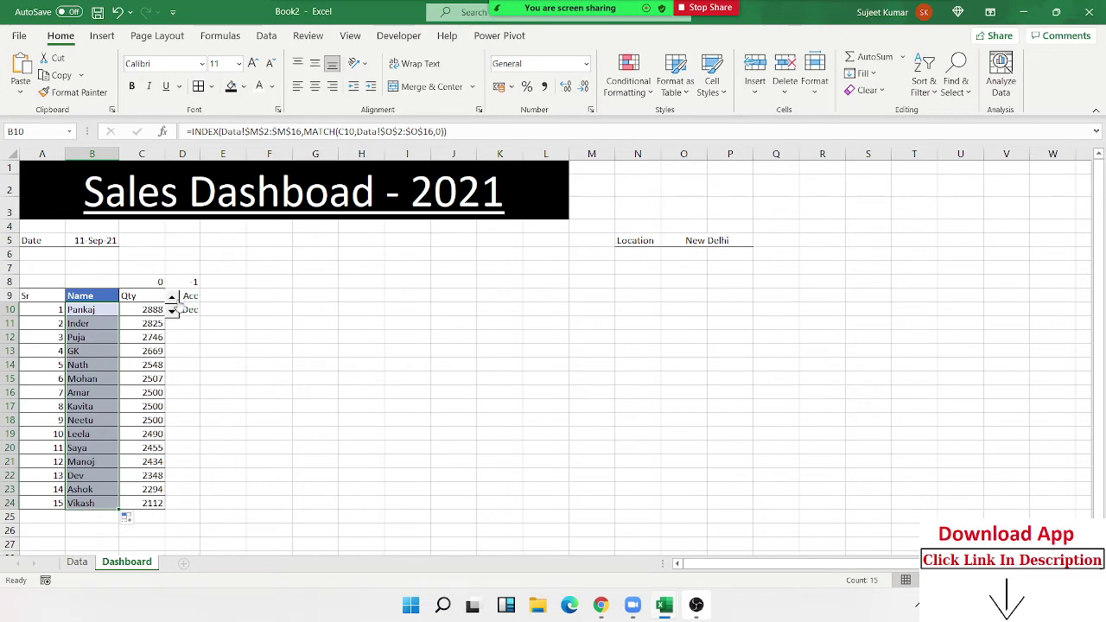
# Step: Set the spinner's Format Control to minimum 1, maximum 2, with cell link Data!$P$1
pyautogui.rightClick(176, 304)
pyautogui.click(212, 444)
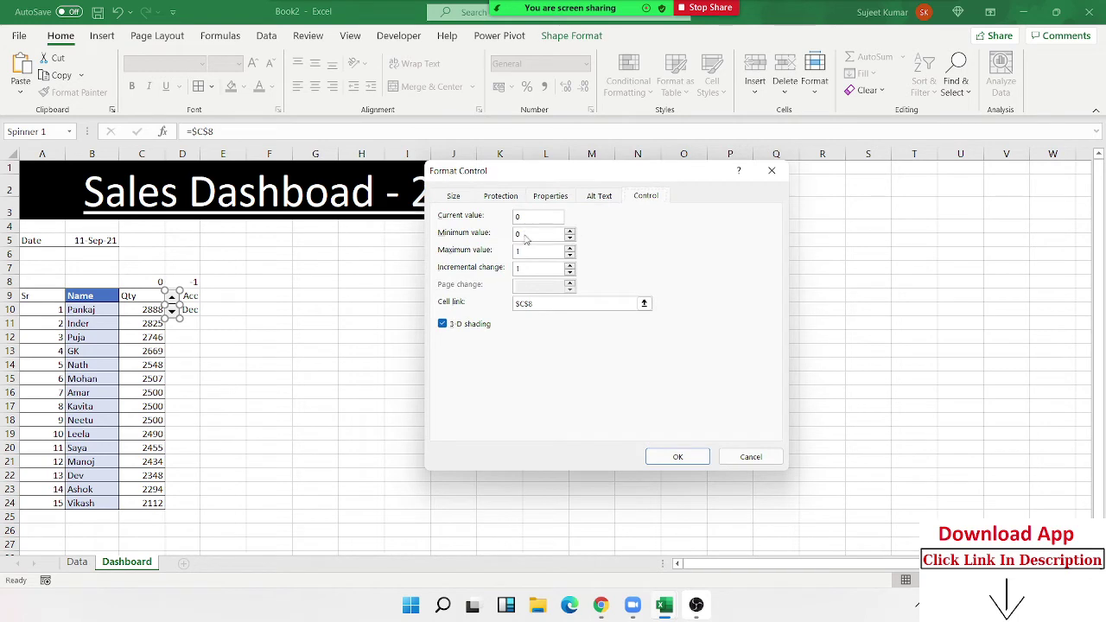
pyautogui.doubleClick(524, 238)
pyautogui.write('1')
pyautogui.click(609, 305)
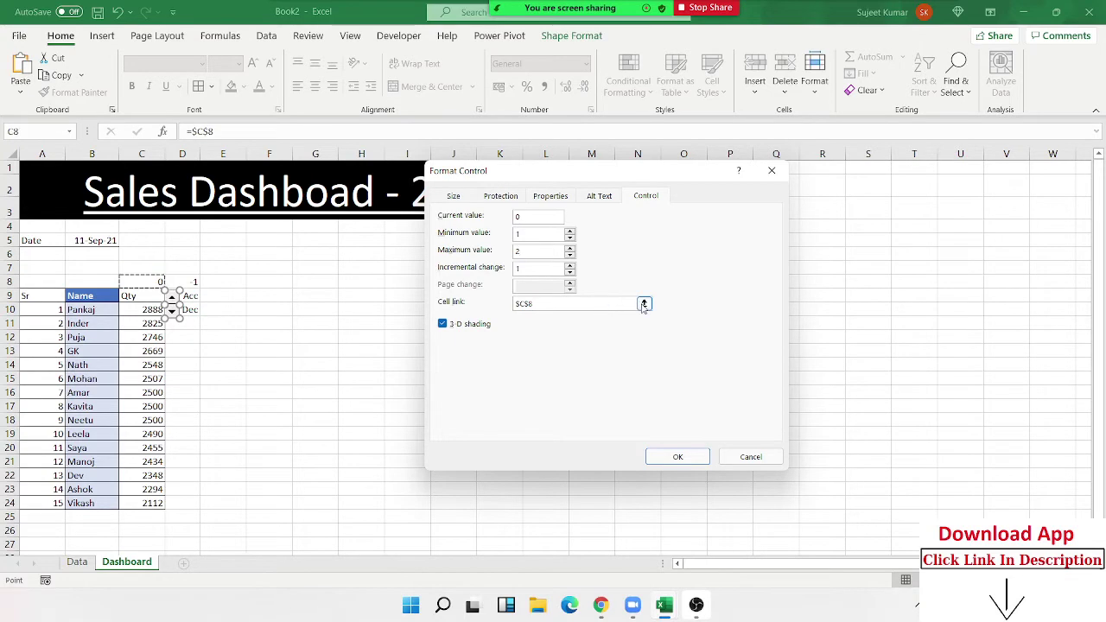
pyautogui.click(643, 304)
pyautogui.click(76, 562)
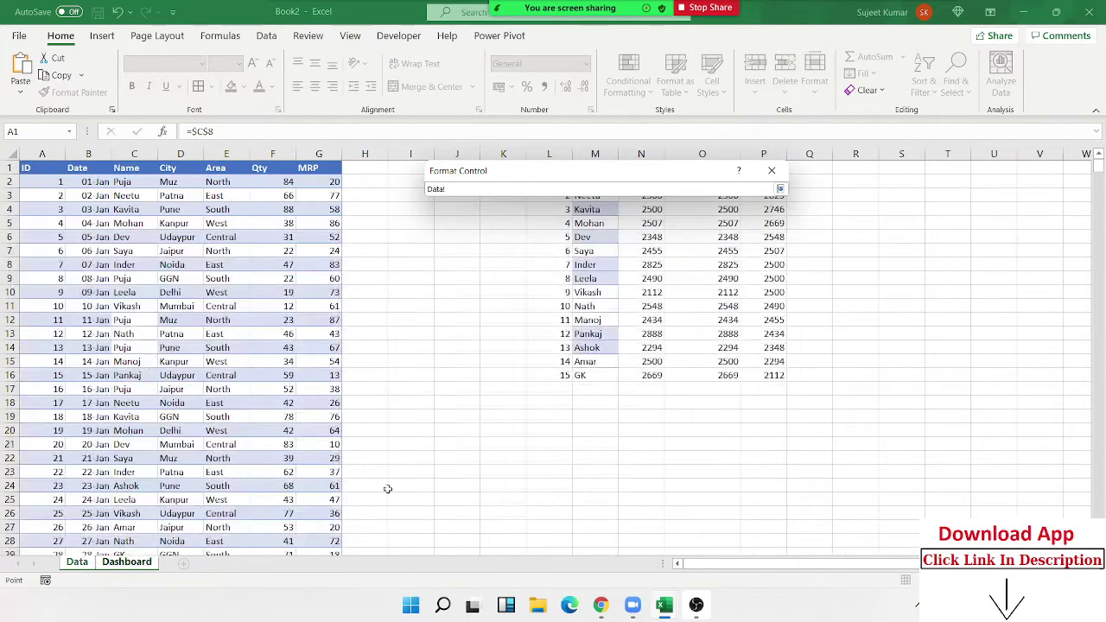
pyautogui.moveTo(543, 177); pyautogui.dragTo(493, 305)
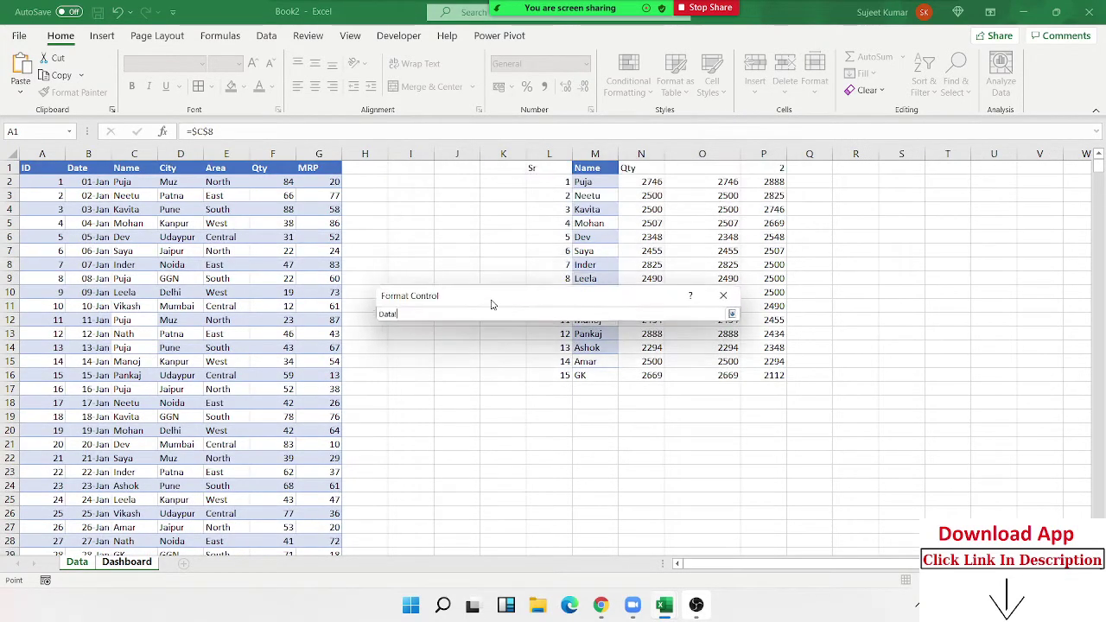
pyautogui.click(778, 168)
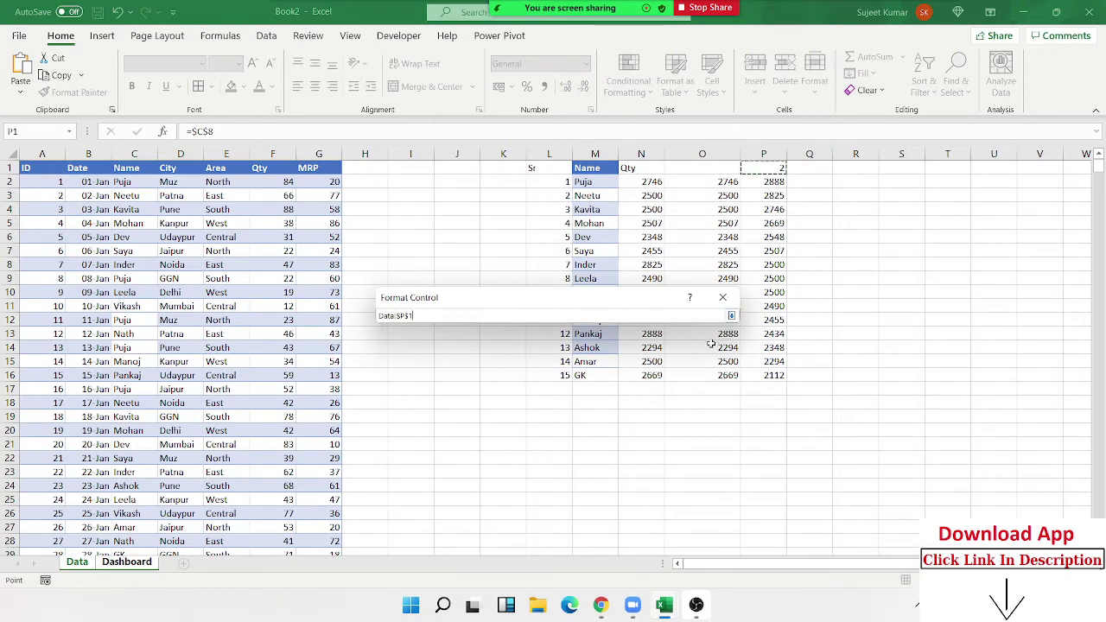
pyautogui.click(731, 318)
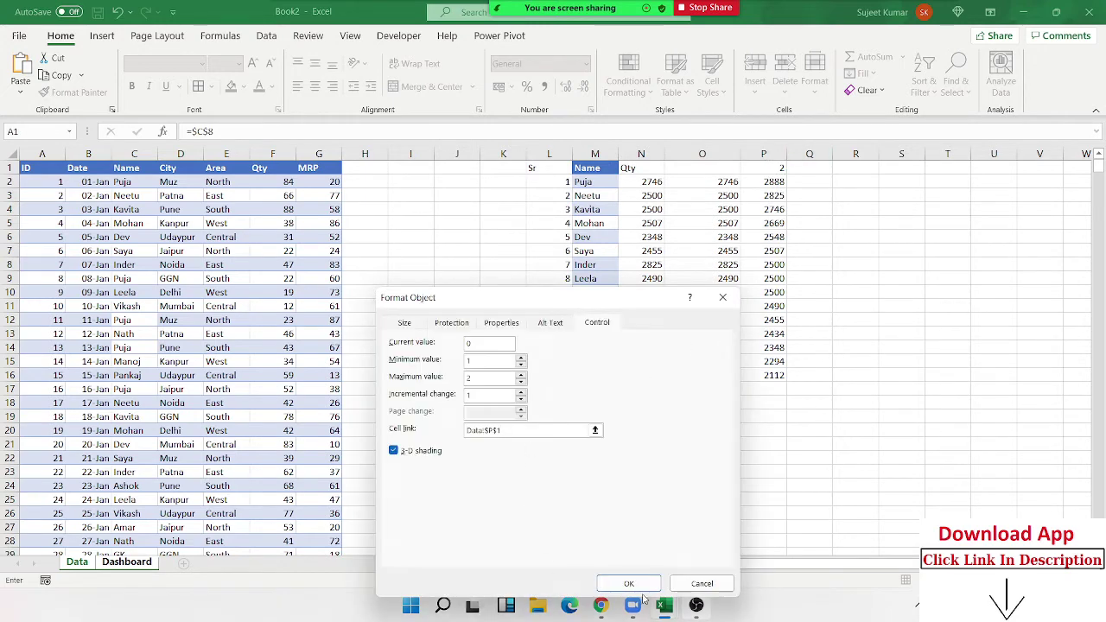
pyautogui.click(612, 583)
# Step: Test the spinner, then label D9 'Dec' and D10 'Acc'
pyautogui.click(225, 365)
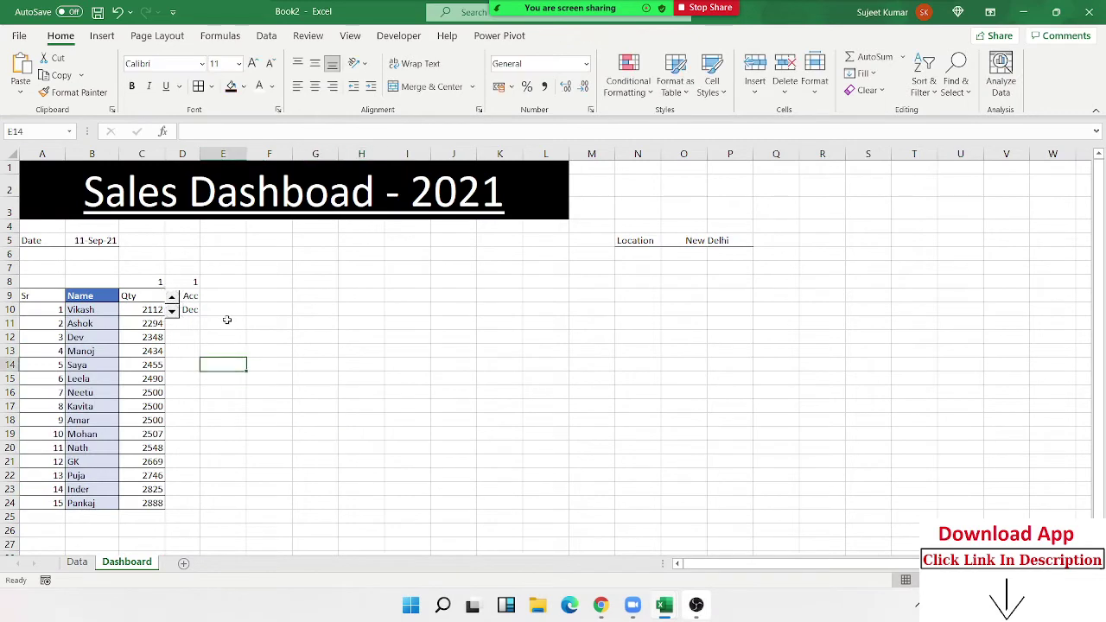
pyautogui.click(171, 299)
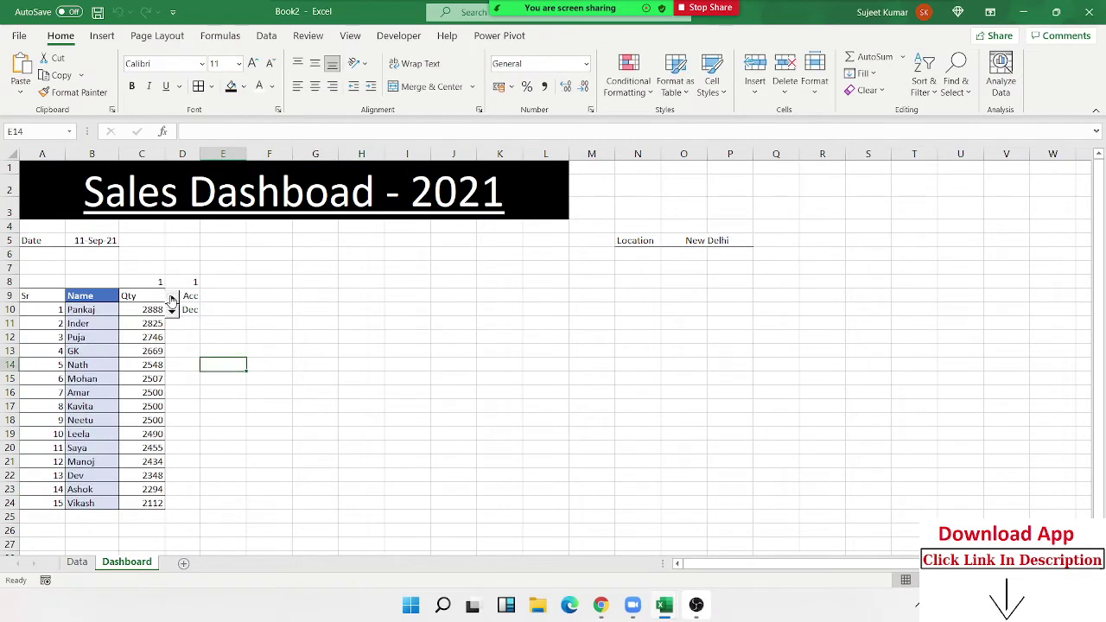
pyautogui.click(173, 311)
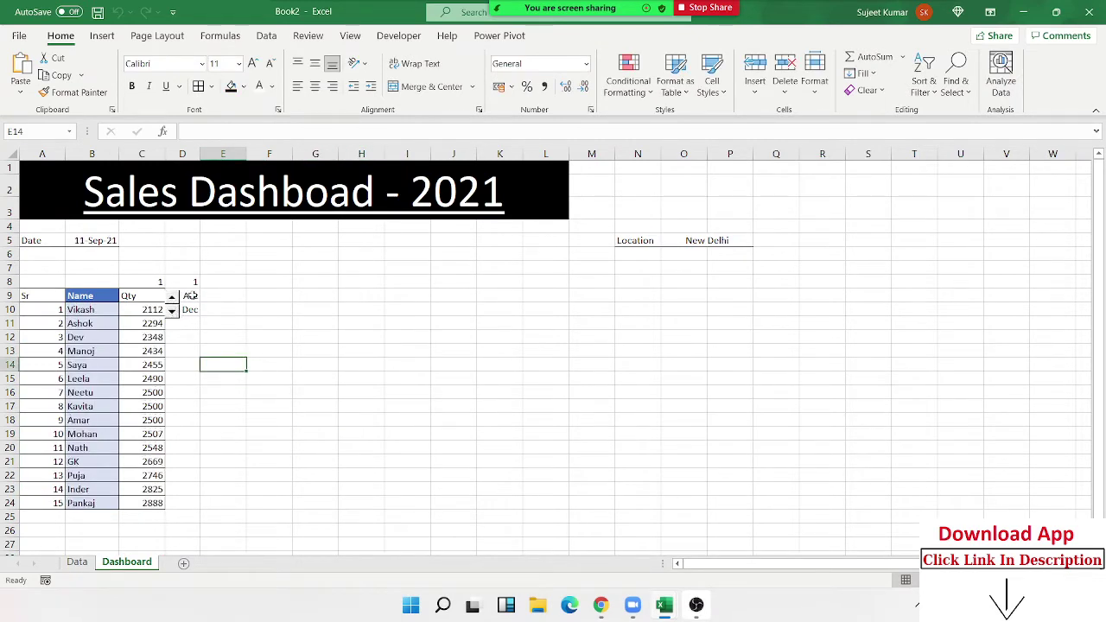
pyautogui.click(191, 296)
pyautogui.write('Dec')
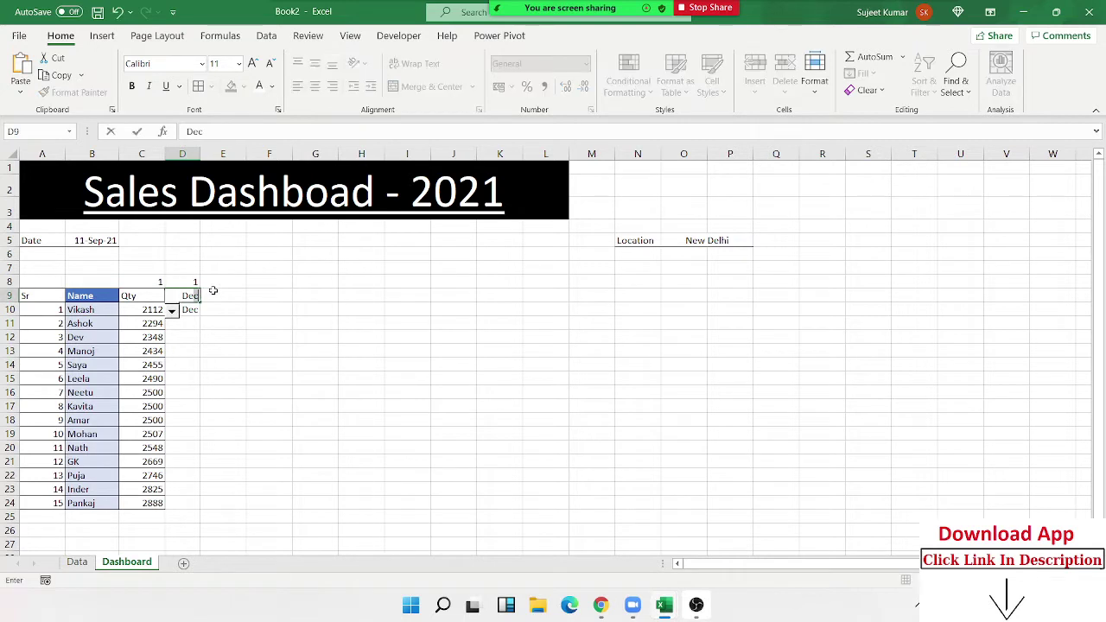
pyautogui.press('Return')
pyautogui.write('\\')
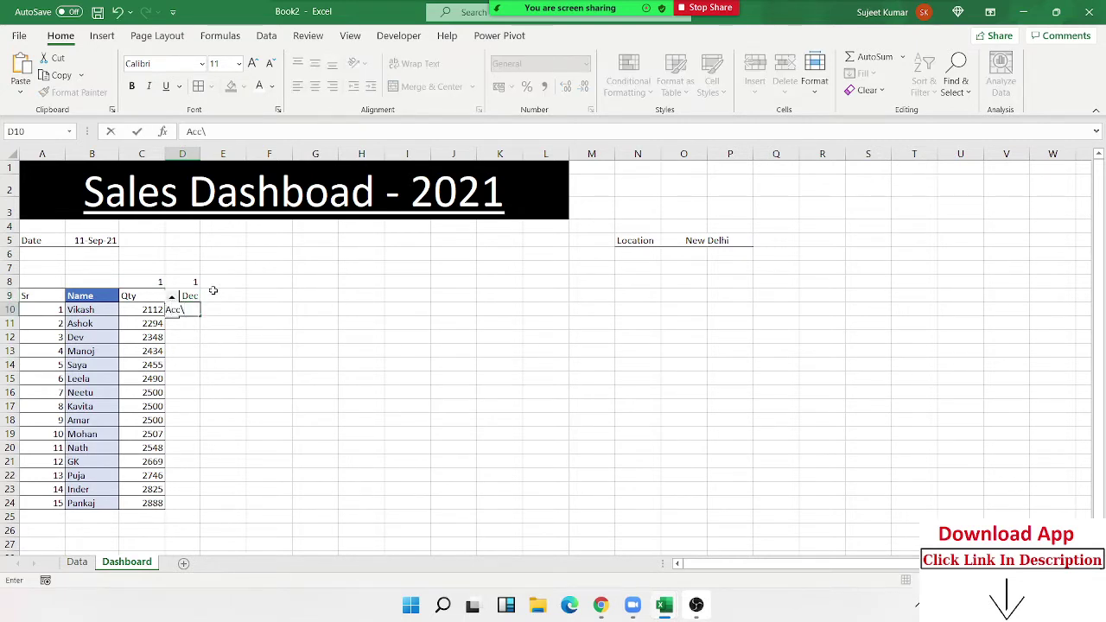
pyautogui.press('BackSpace')
pyautogui.press('Return')
# Step: Toggle the list between descending and ascending, then select the Name/Qty table B9:C24
pyautogui.click(208, 387)
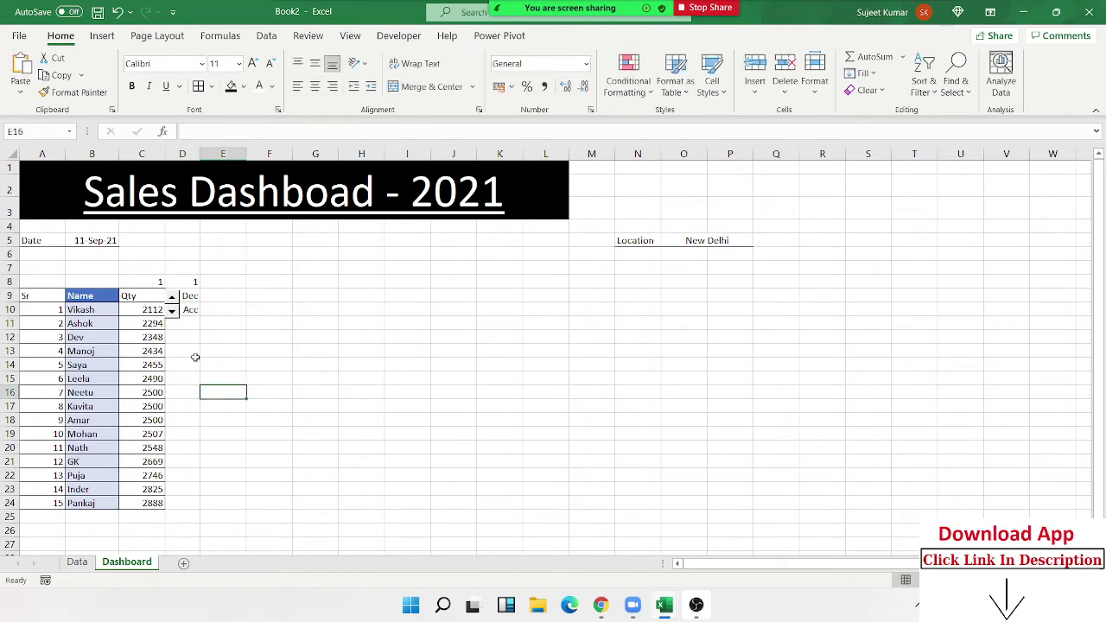
pyautogui.click(170, 299)
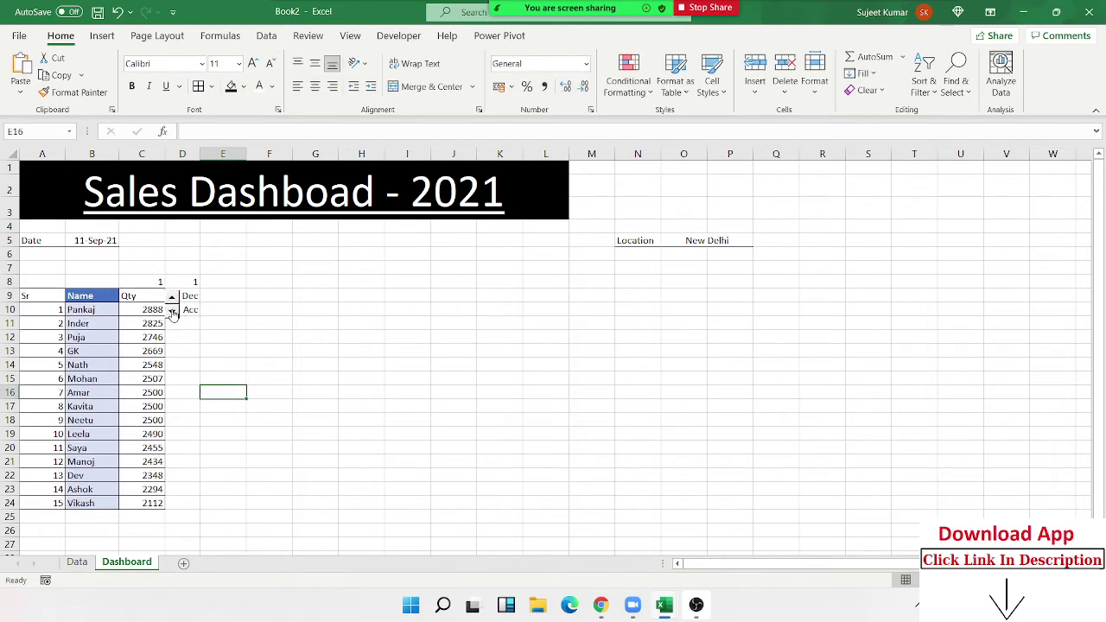
pyautogui.click(172, 308)
pyautogui.click(173, 300)
pyautogui.click(172, 309)
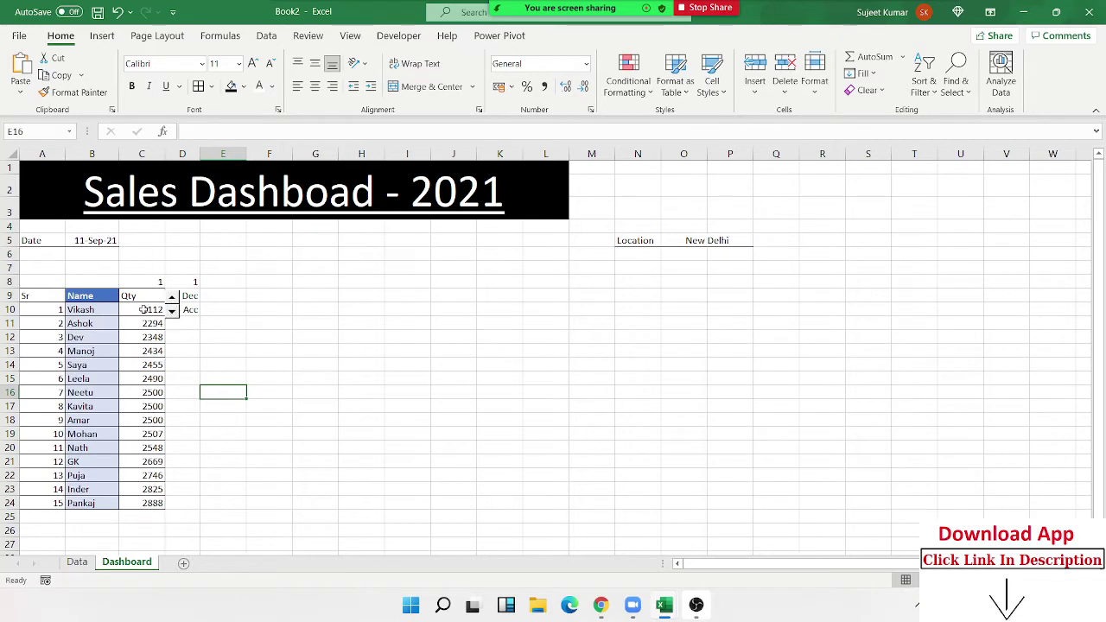
pyautogui.moveTo(76, 308); pyautogui.dragTo(143, 324)
pyautogui.moveTo(79, 296); pyautogui.dragTo(144, 503)
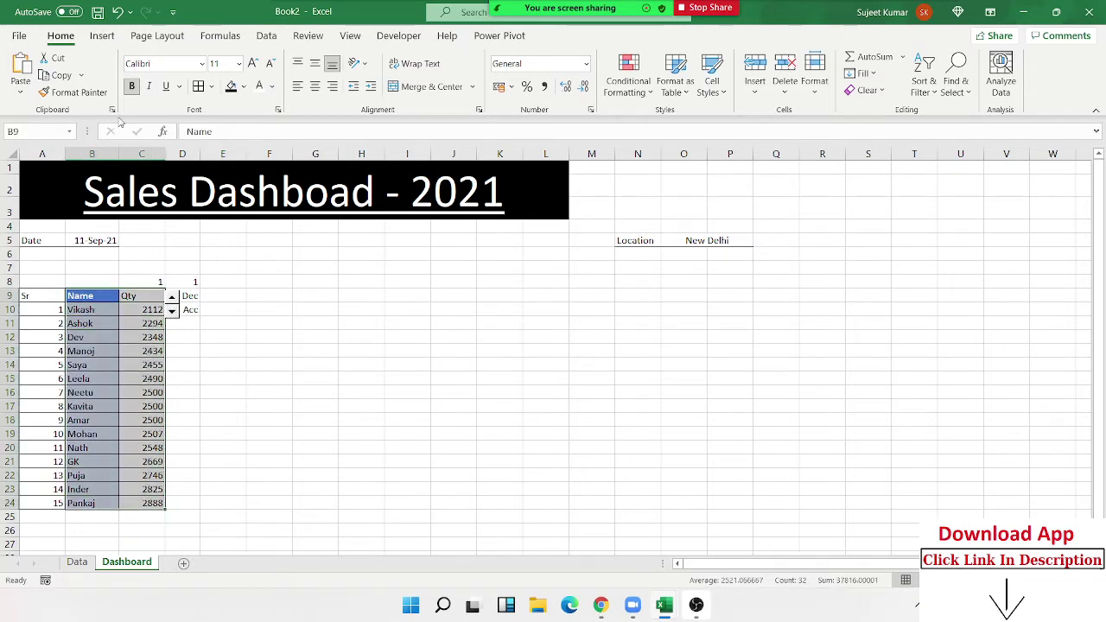
# Step: Insert a 3-D clustered column chart of the Qty list and apply a dark chart style
pyautogui.click(104, 37)
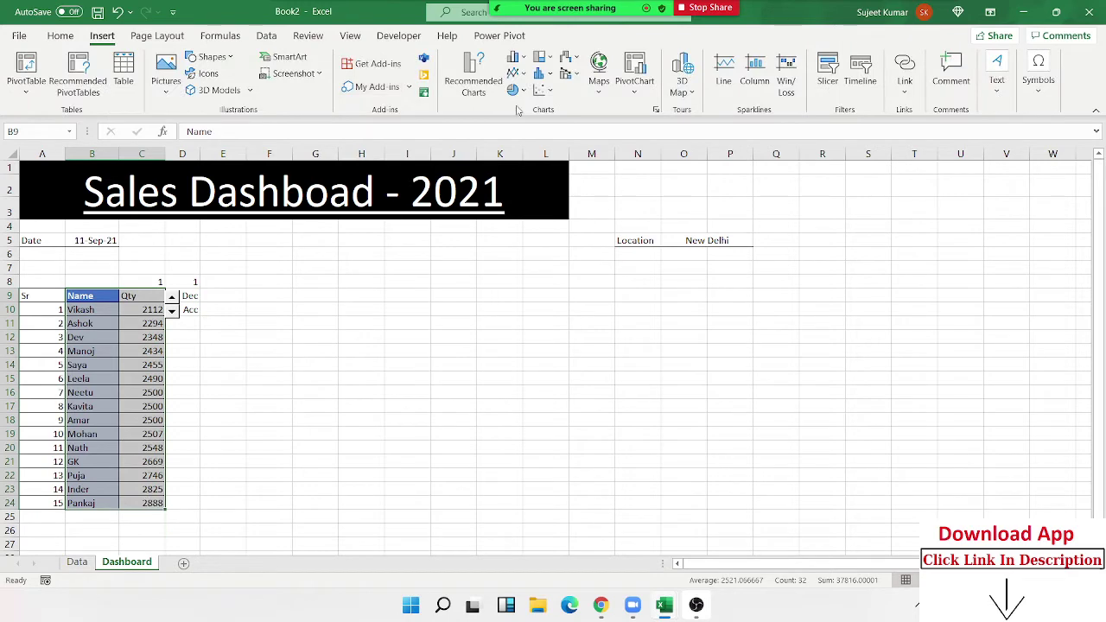
pyautogui.click(517, 57)
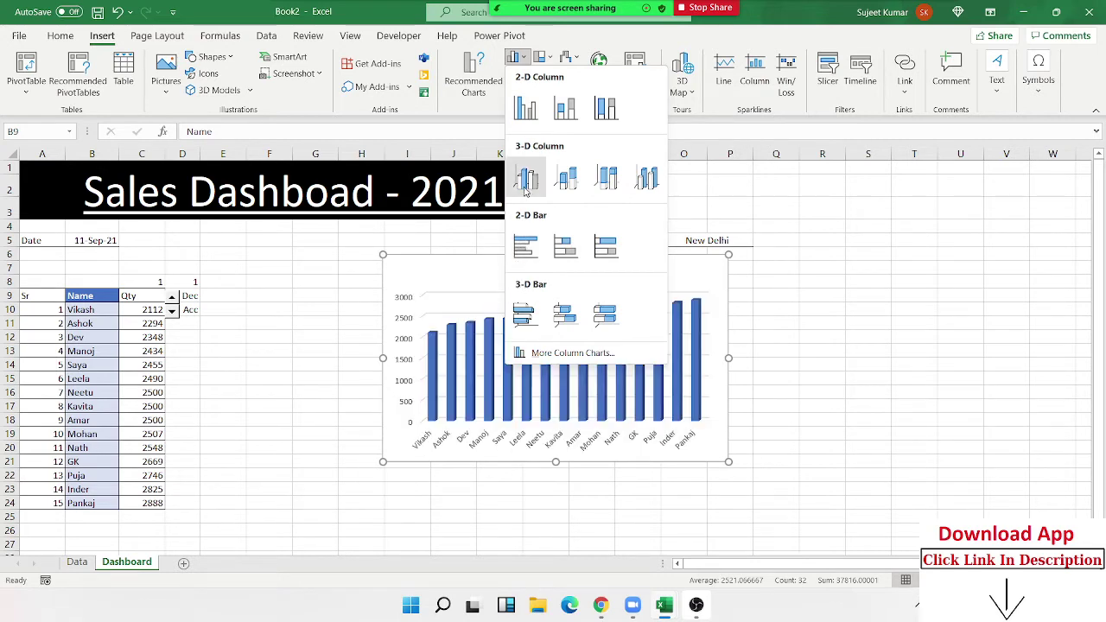
pyautogui.click(525, 179)
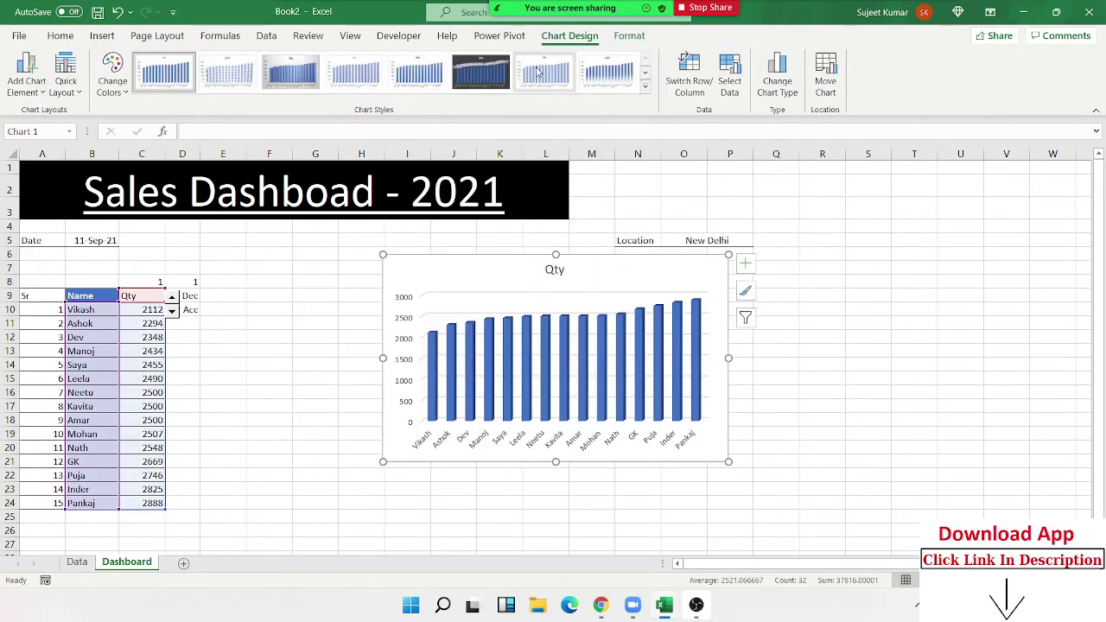
pyautogui.click(506, 76)
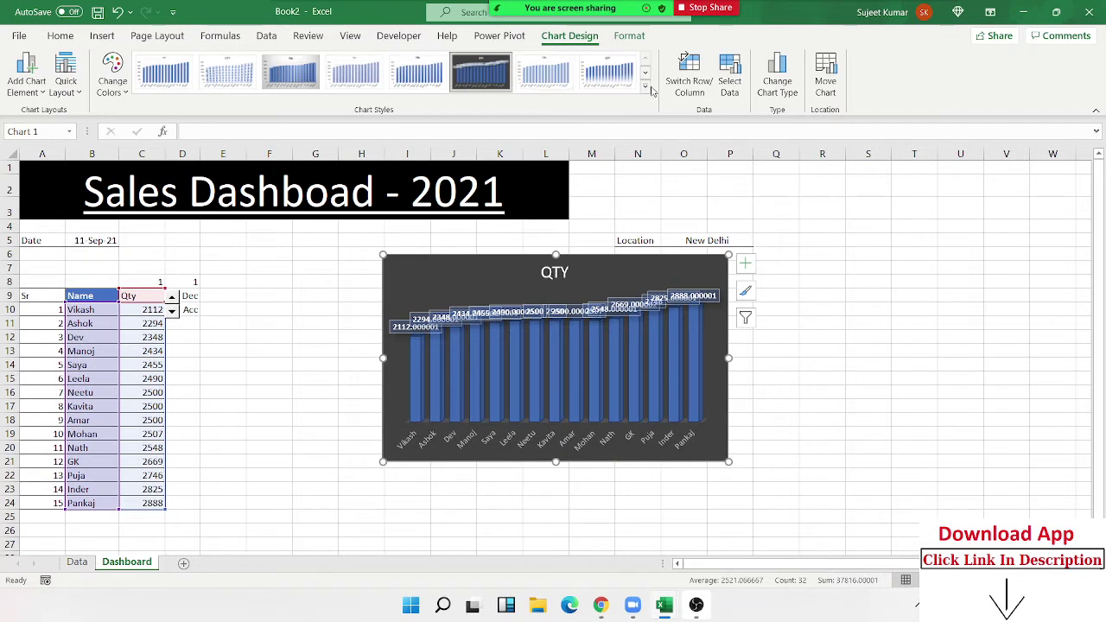
pyautogui.click(647, 87)
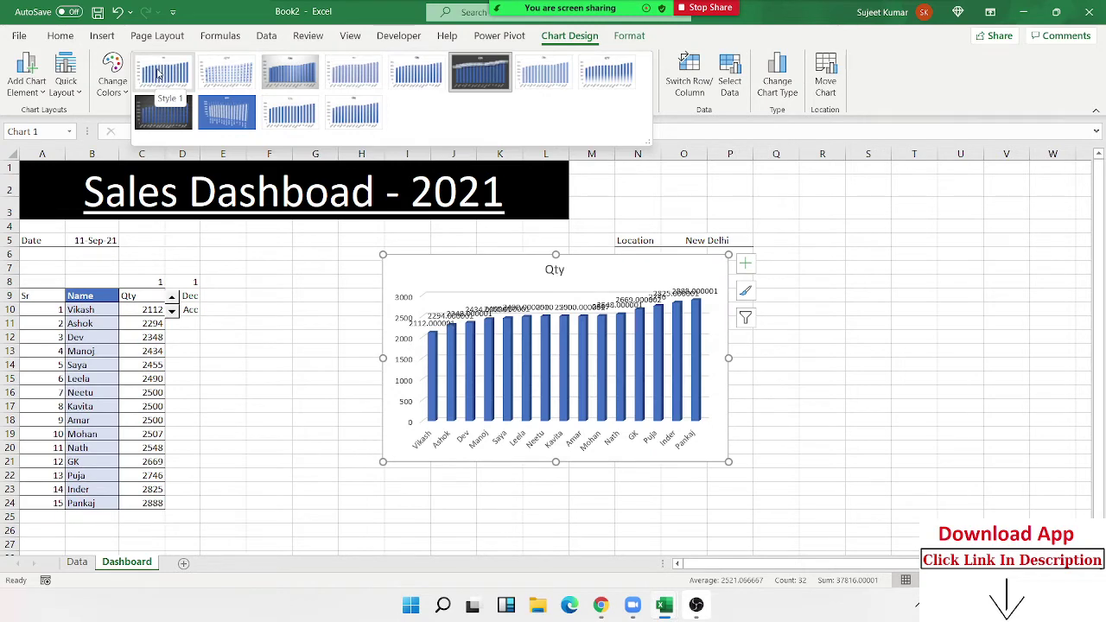
pyautogui.press('Escape')
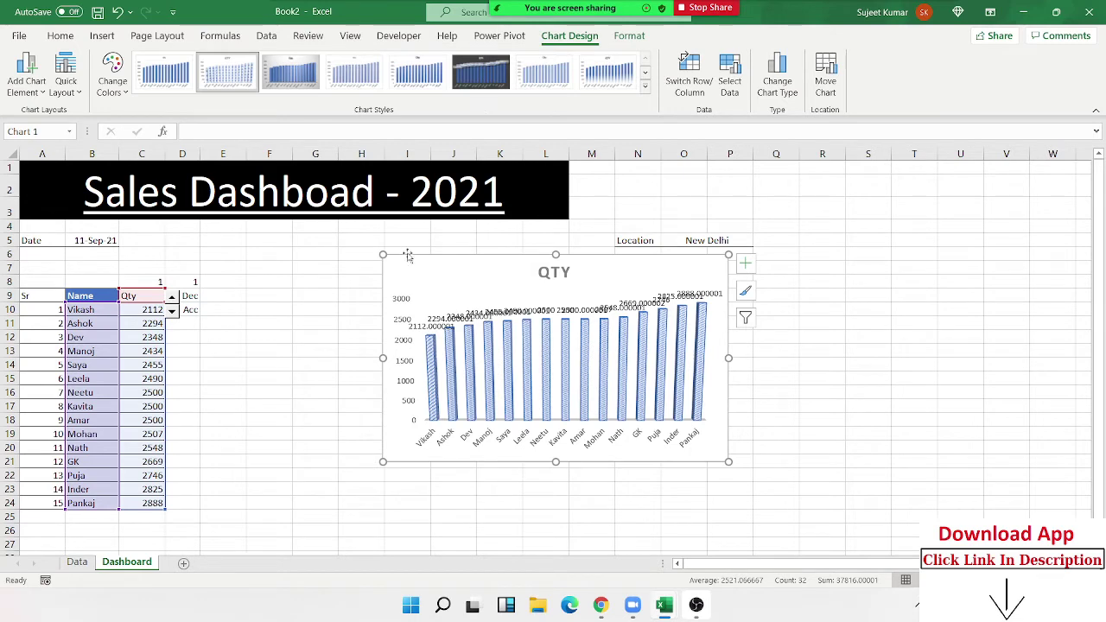
# Step: Delete the chart's data labels, move it beside the Name/Qty list and make it slightly shorter
pyautogui.click(453, 315)
pyautogui.press('Delete')
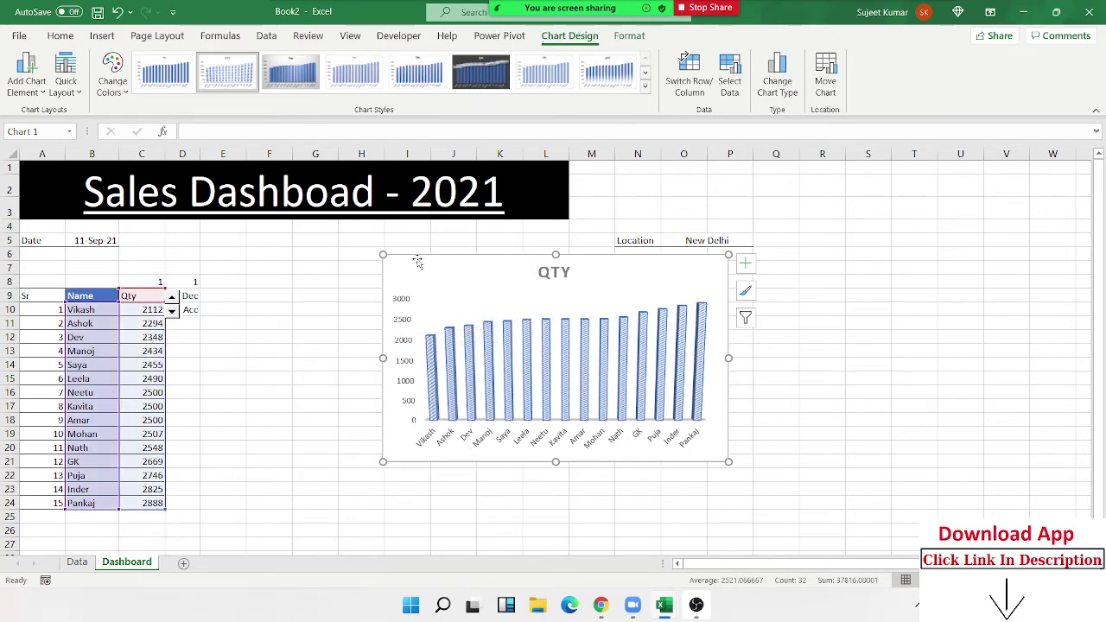
pyautogui.moveTo(418, 259)
pyautogui.mouseDown()
pyautogui.moveTo(229, 337)
pyautogui.moveTo(202, 329)
pyautogui.mouseUp()
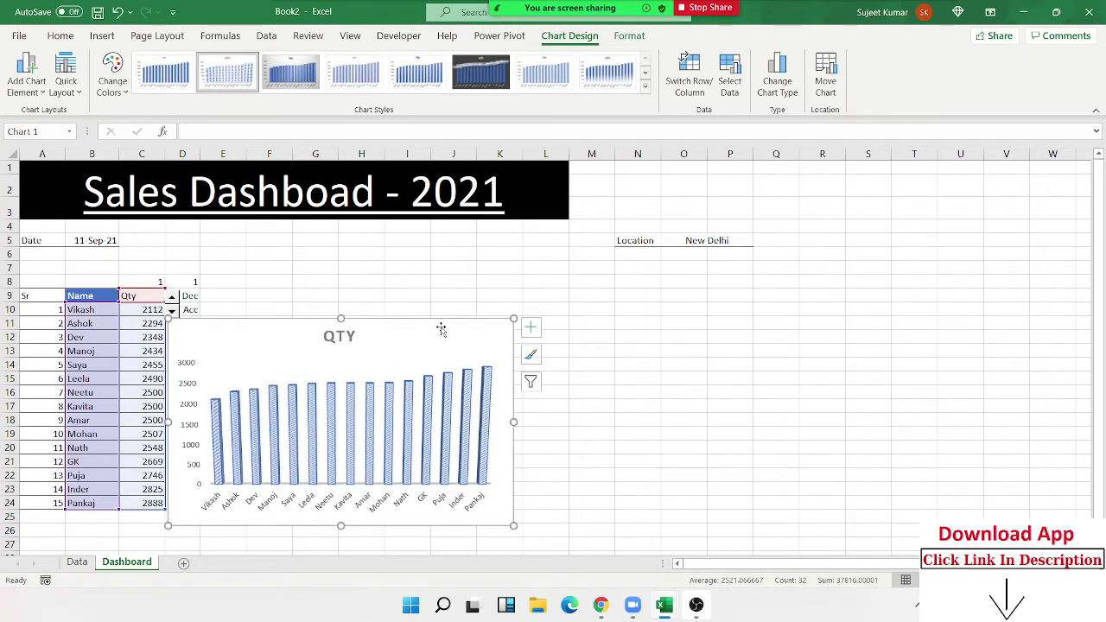
pyautogui.moveTo(256, 333)
pyautogui.mouseDown()
pyautogui.moveTo(254, 302)
pyautogui.moveTo(254, 311)
pyautogui.moveTo(271, 306)
pyautogui.moveTo(255, 336)
pyautogui.mouseUp()
pyautogui.scroll(-1, 600, 362)
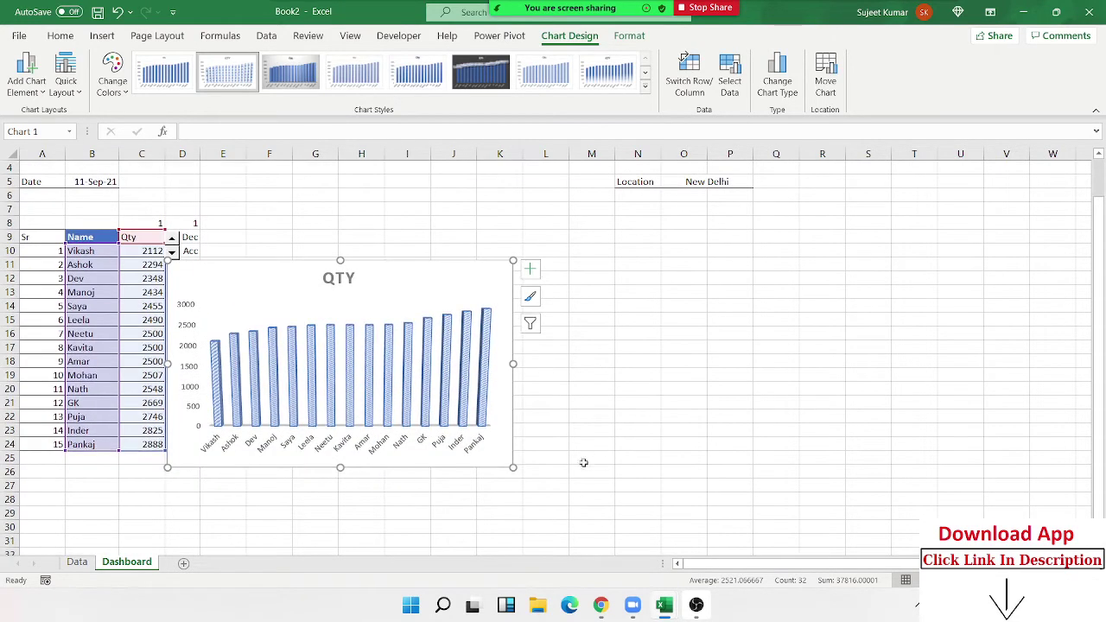
pyautogui.moveTo(513, 468); pyautogui.dragTo(512, 453)
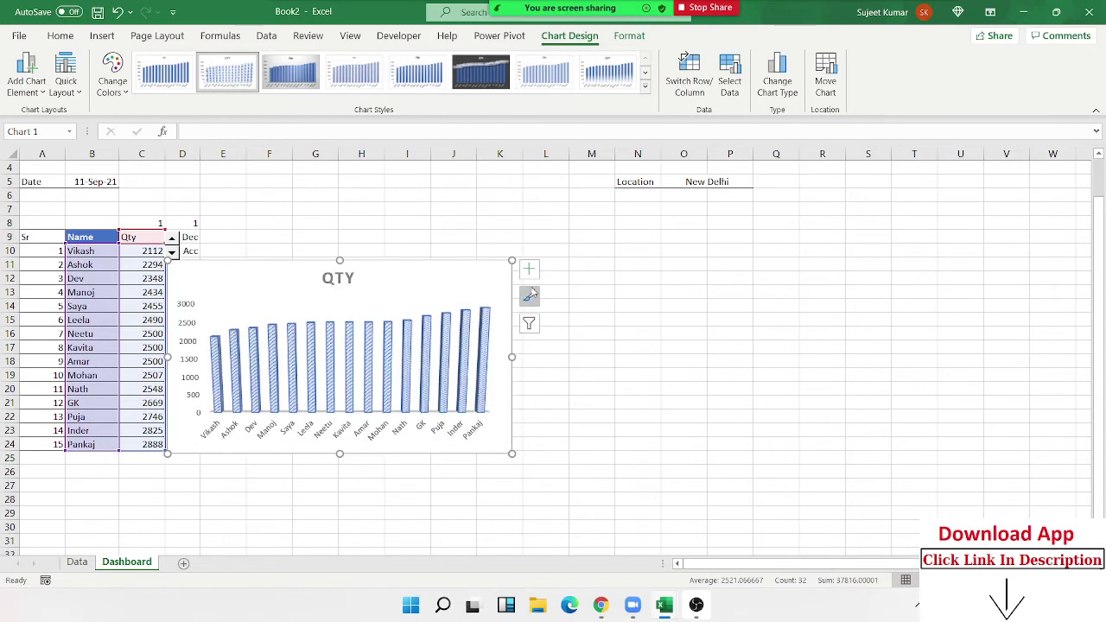
# Step: Delete the chart title QTY and select the banner cells starting at E9
pyautogui.click(350, 280)
pyautogui.press('Delete')
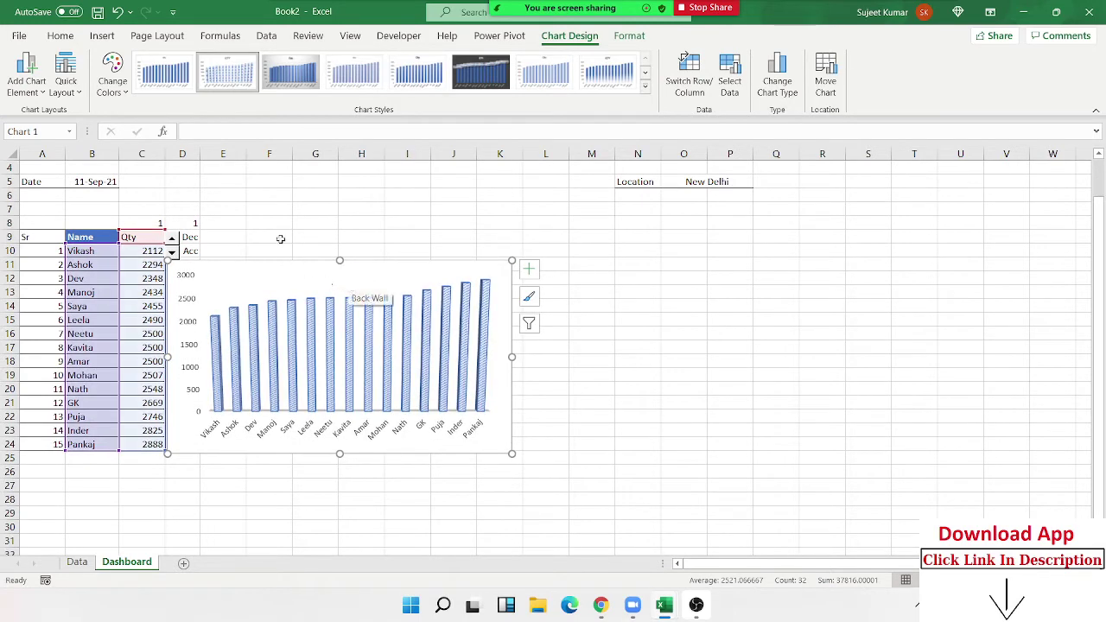
pyautogui.click(245, 239)
pyautogui.moveTo(244, 240); pyautogui.dragTo(484, 241)
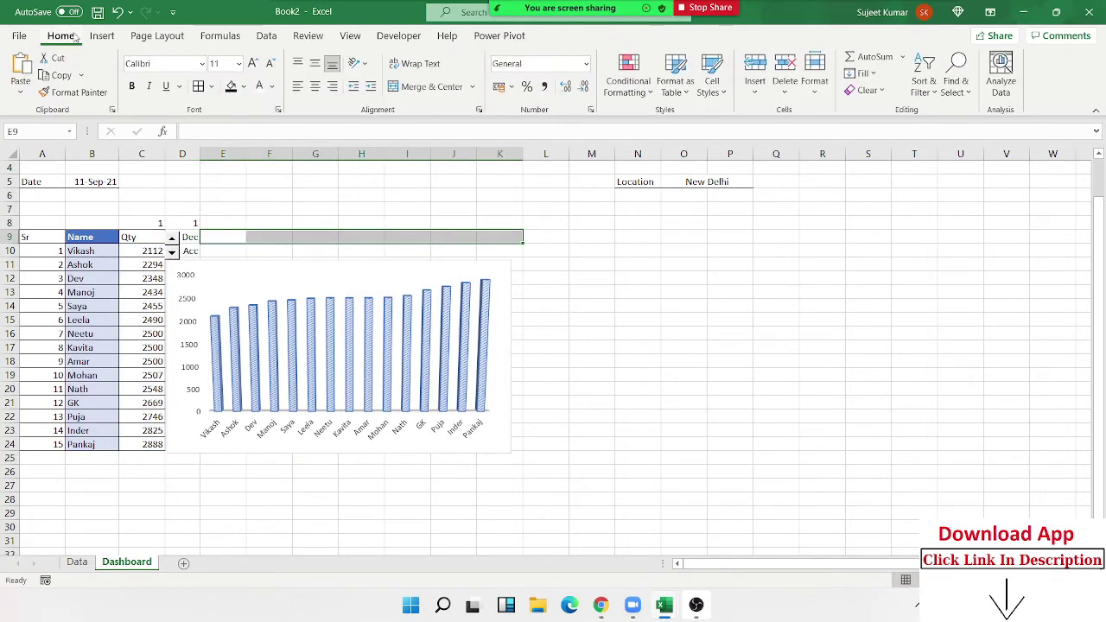
# Step: Fill E9:K10 black, merge and centre it, and enter 'Sales Total customer Year -2021'
pyautogui.click(230, 85)
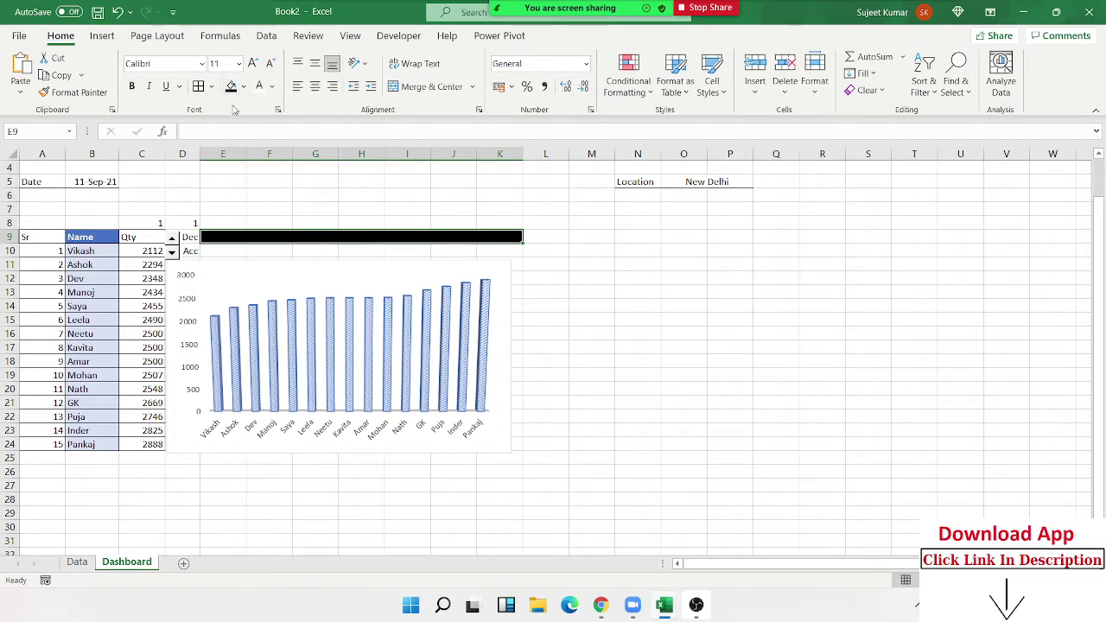
pyautogui.hotkey('shift', 'Down')
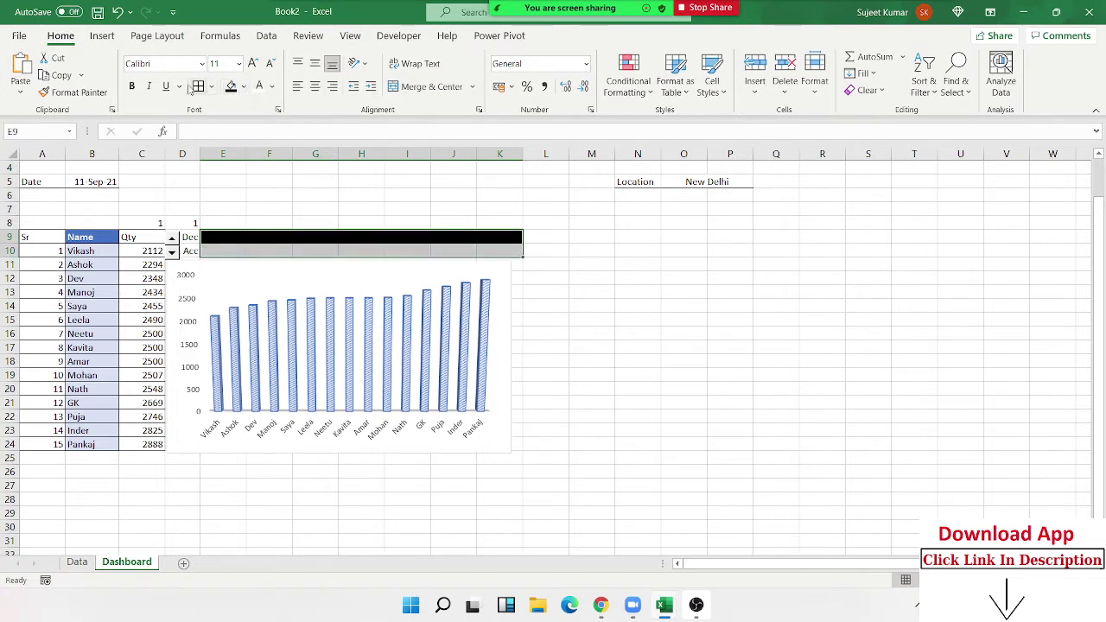
pyautogui.click(231, 88)
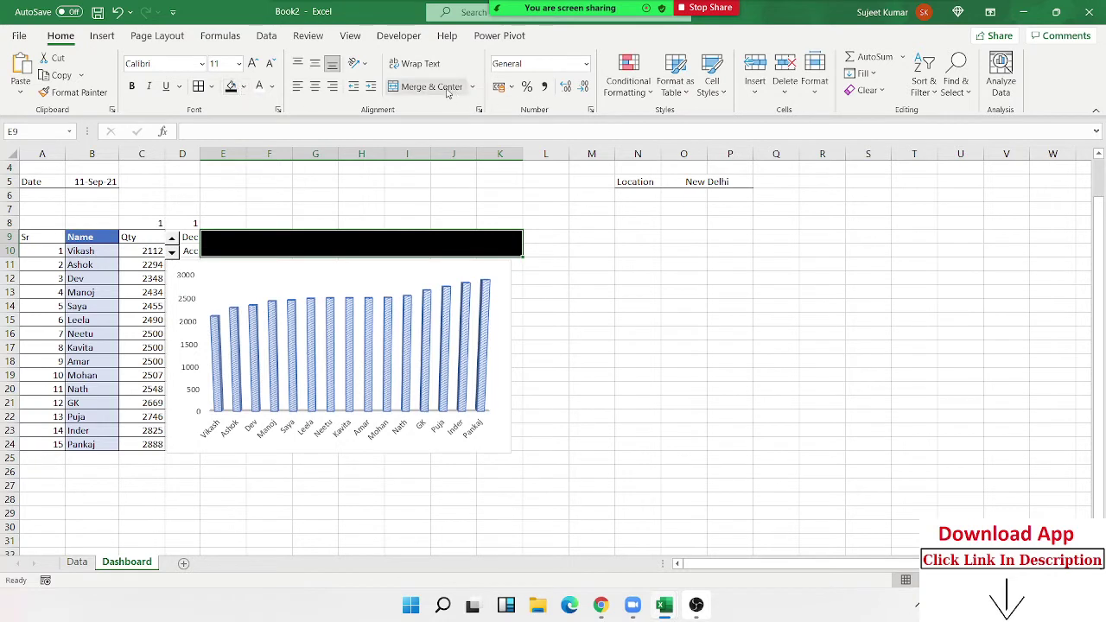
pyautogui.click(313, 88)
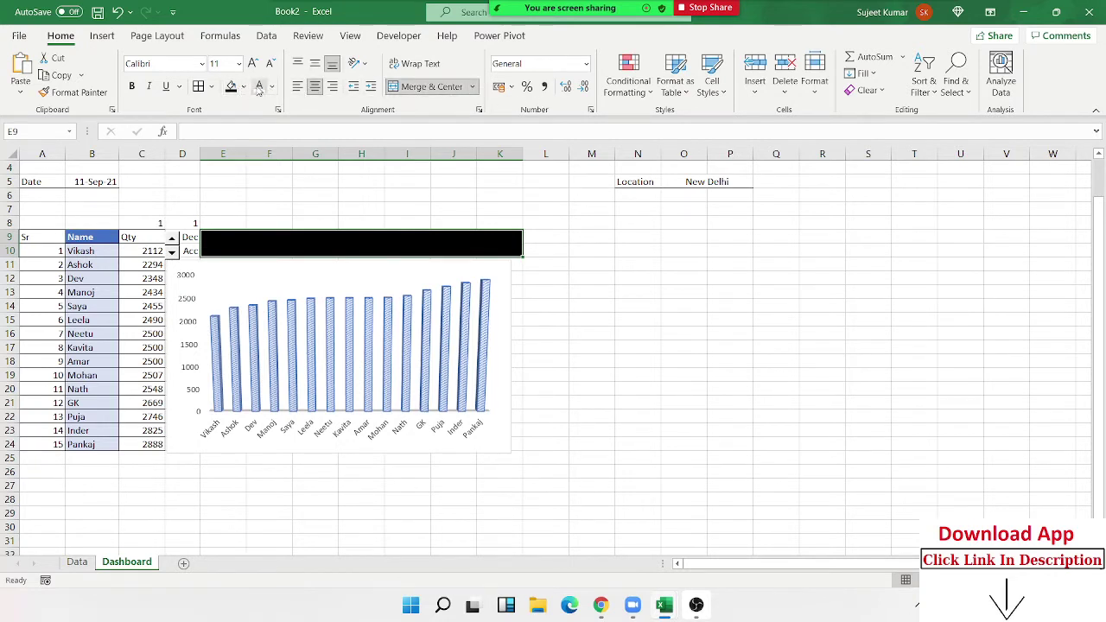
pyautogui.write('Sal')
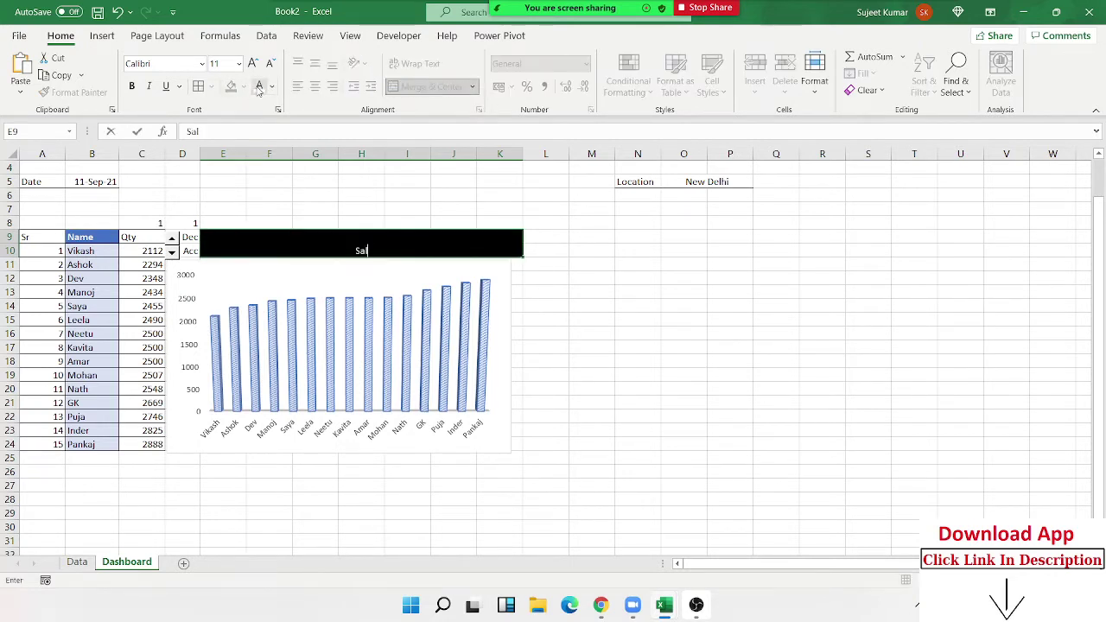
pyautogui.write('es')
pyautogui.write(' T')
pyautogui.write('otal cu')
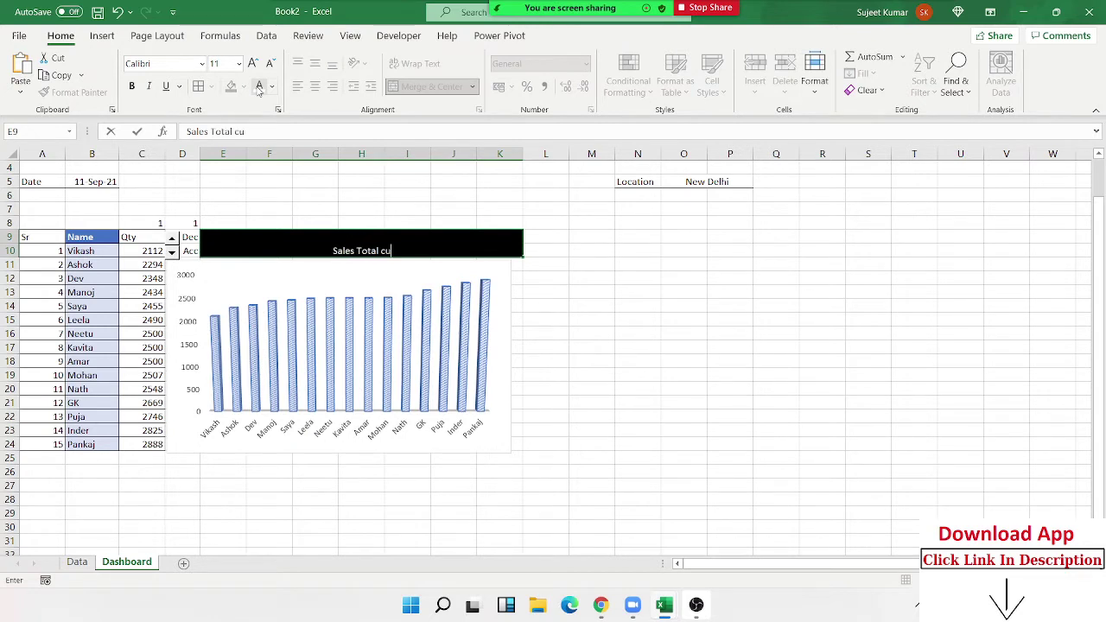
pyautogui.write('sto')
pyautogui.write('mer ')
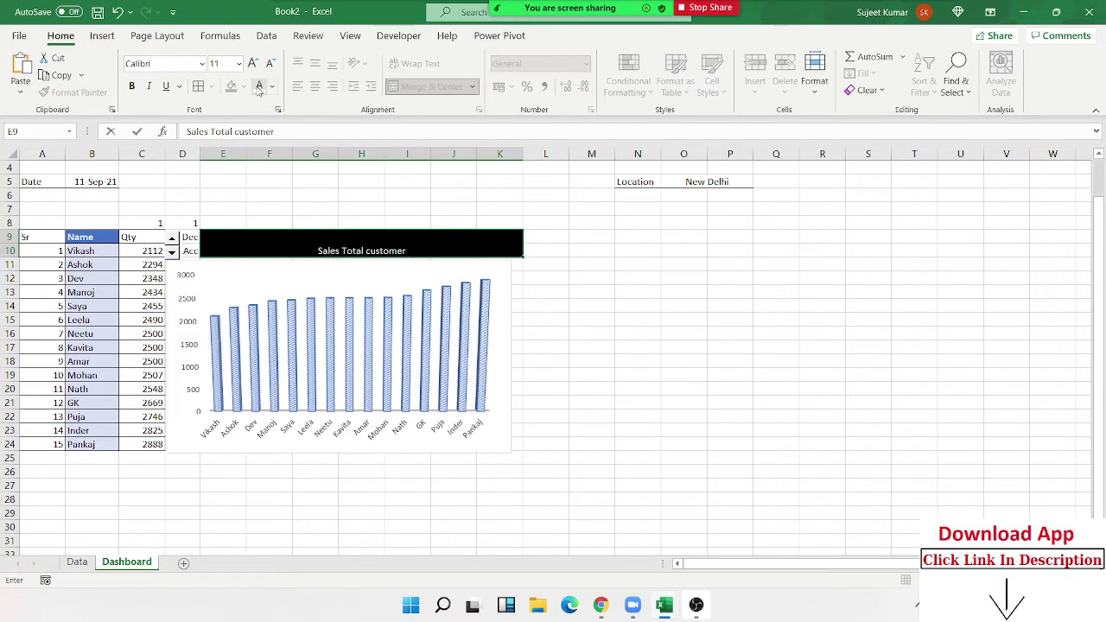
pyautogui.write('Year')
pyautogui.write(' -2021')
pyautogui.press('Return')
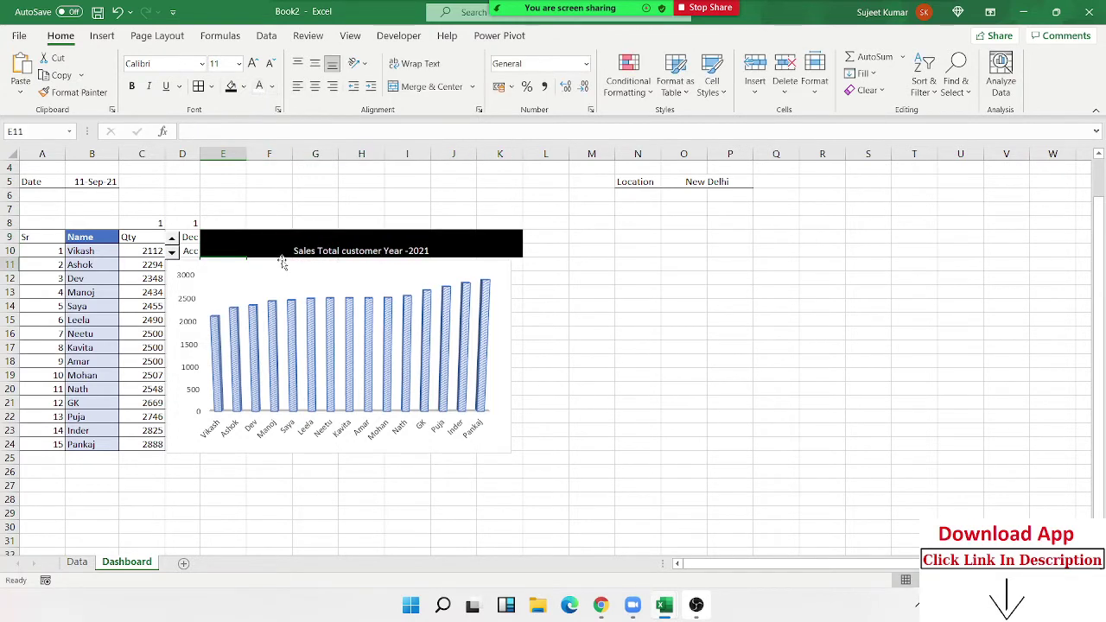
# Step: Enlarge the banner font to size 20 and widen the chart to line up with the banner
pyautogui.click(286, 247)
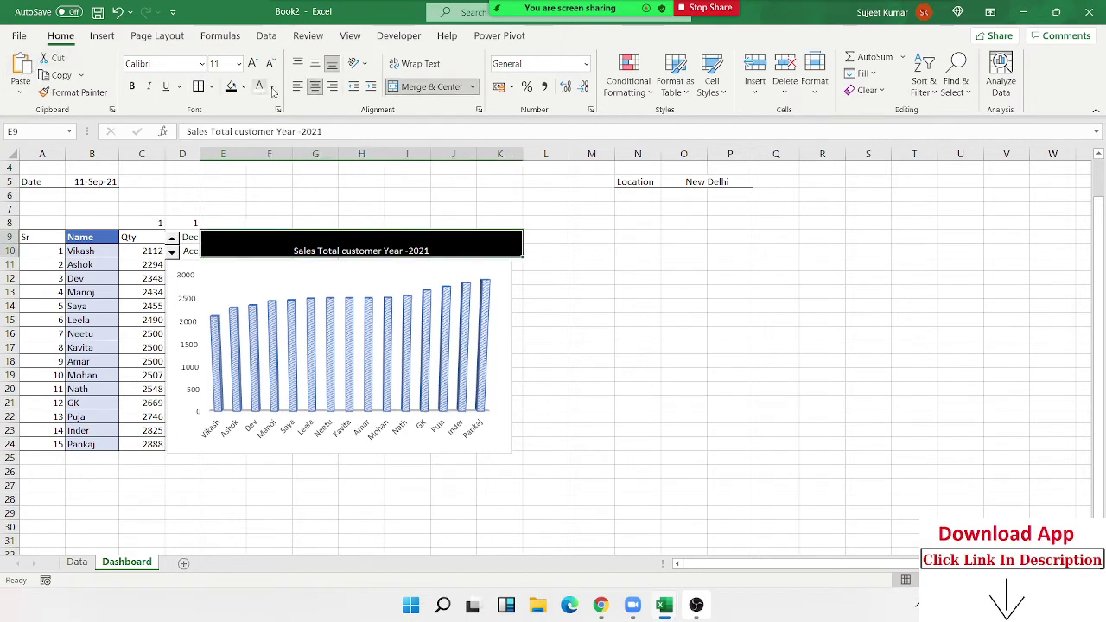
pyautogui.click(253, 64)
pyautogui.click(254, 64)
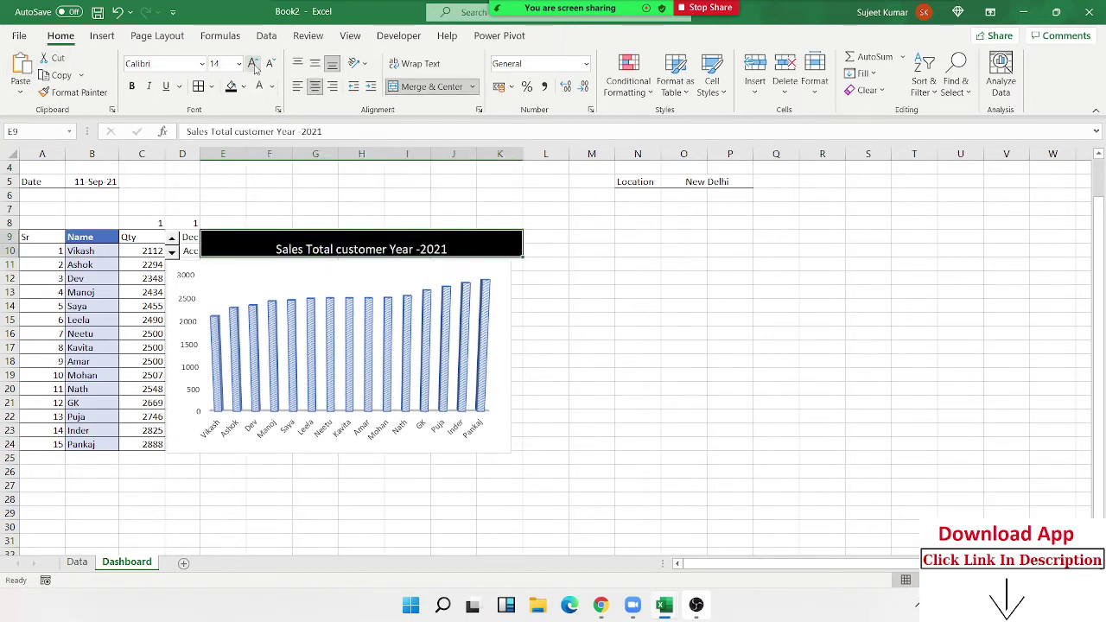
pyautogui.click(253, 64)
pyautogui.click(254, 64)
pyautogui.click(253, 64)
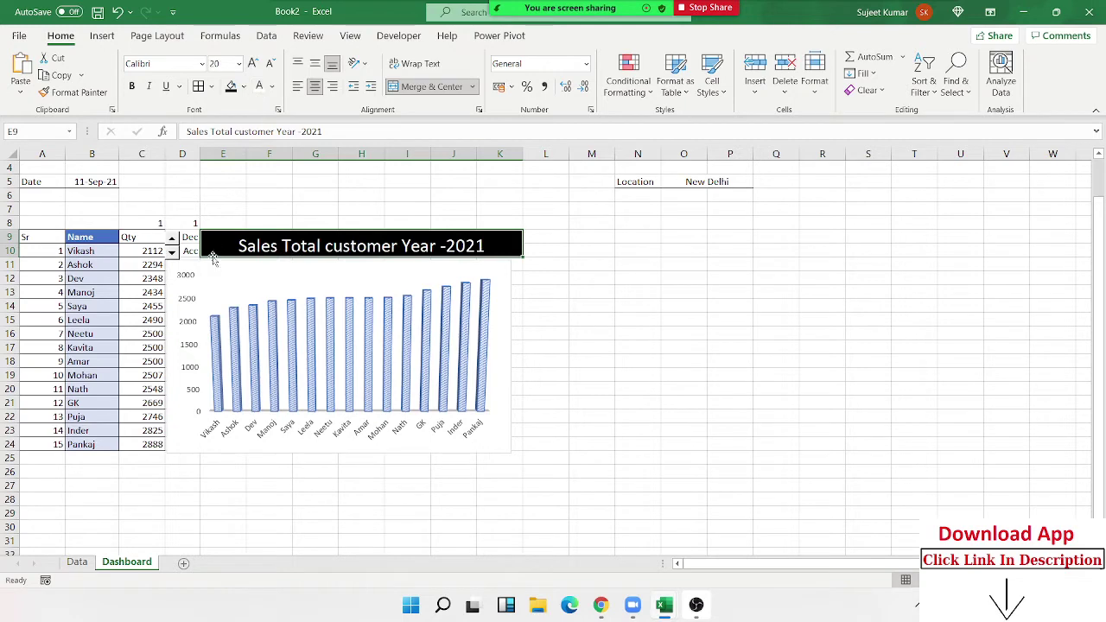
pyautogui.click(553, 348)
pyautogui.click(516, 286)
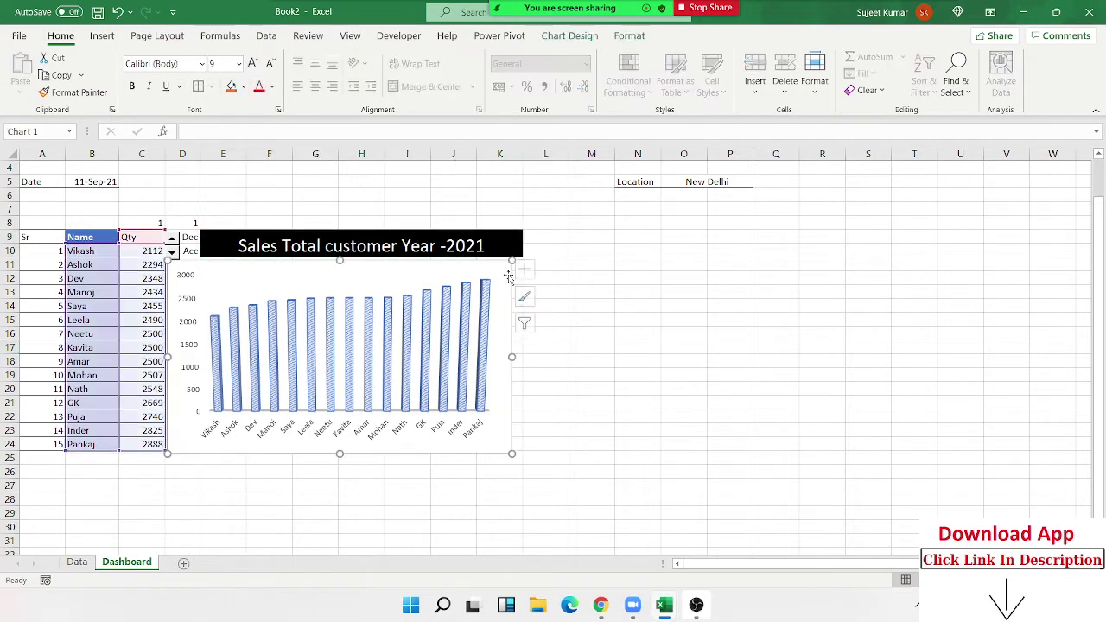
pyautogui.moveTo(515, 261); pyautogui.dragTo(520, 261)
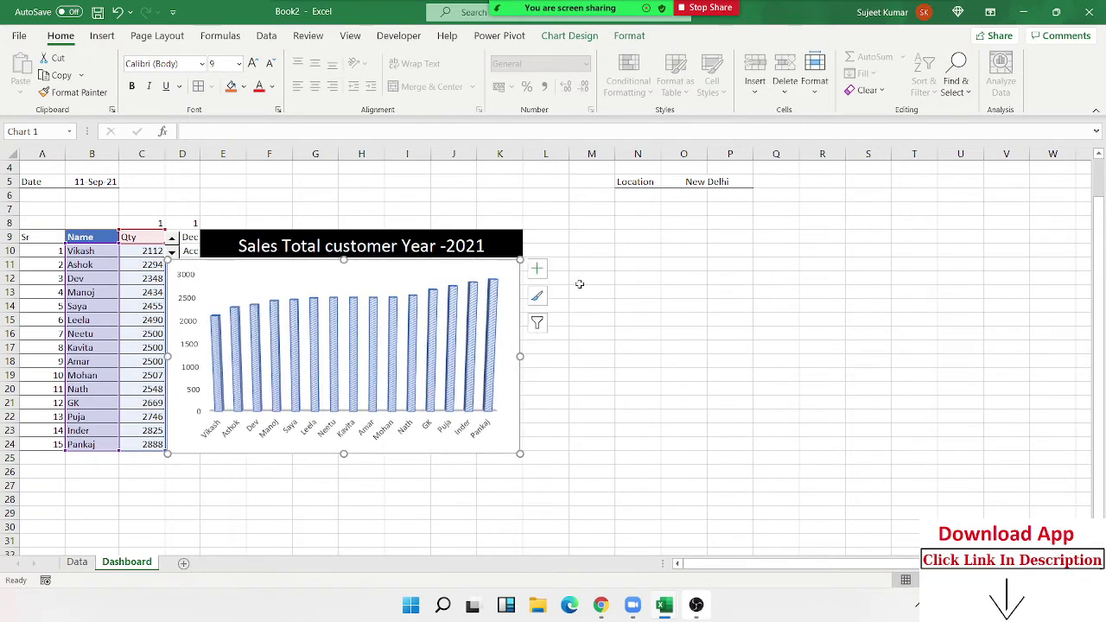
pyautogui.click(591, 278)
# Step: Give the Dec and Acc cells D9:D10 a black fill and bold text
pyautogui.click(197, 242)
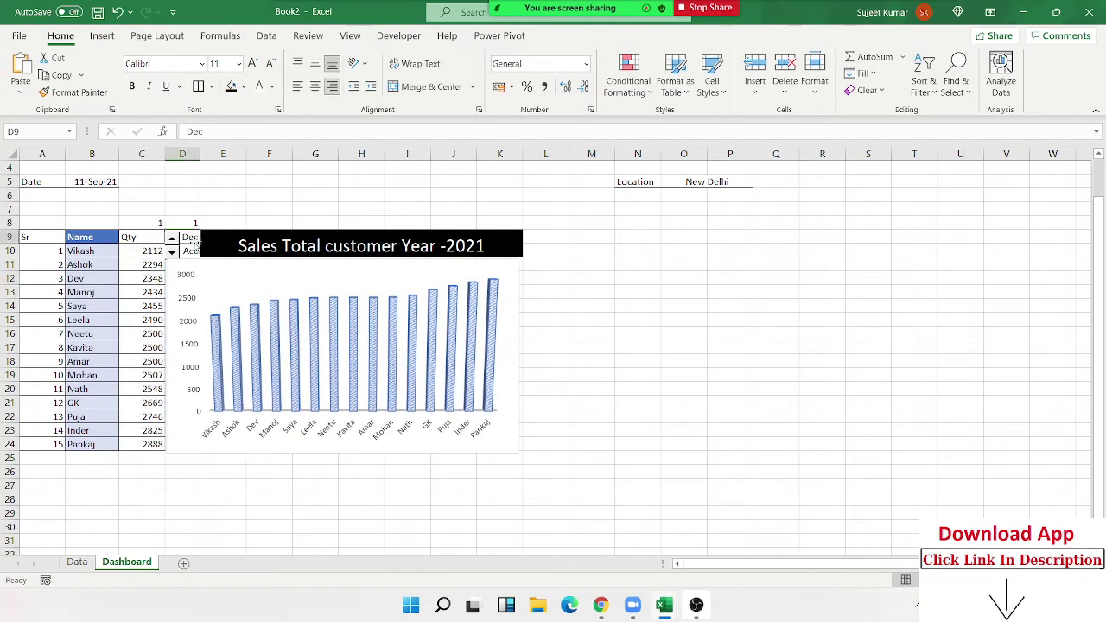
pyautogui.moveTo(196, 244); pyautogui.dragTo(190, 252)
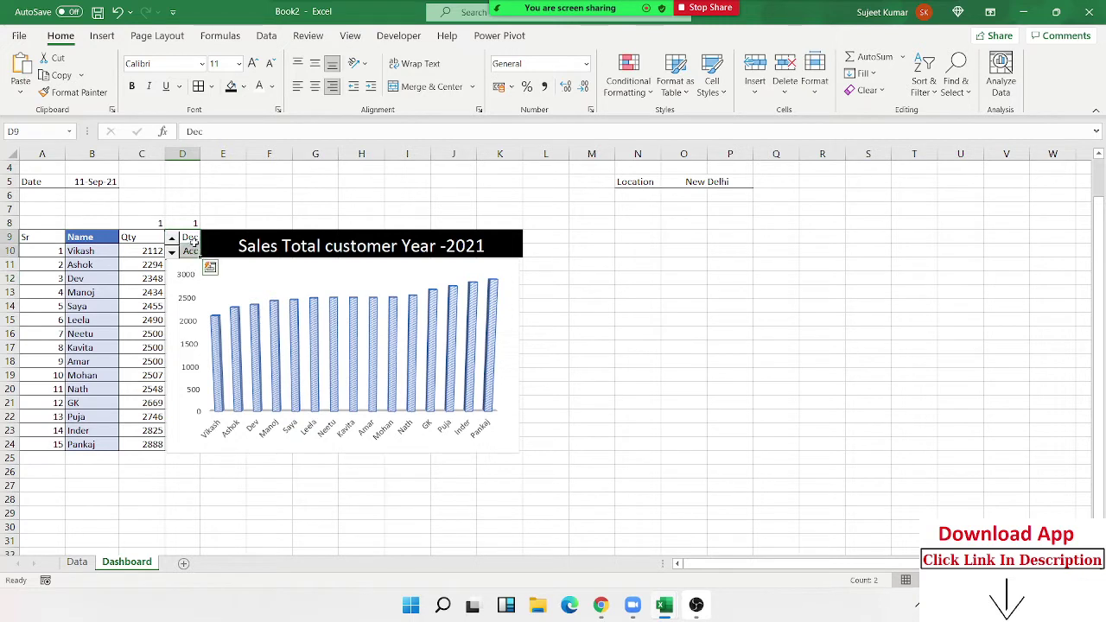
pyautogui.click(230, 87)
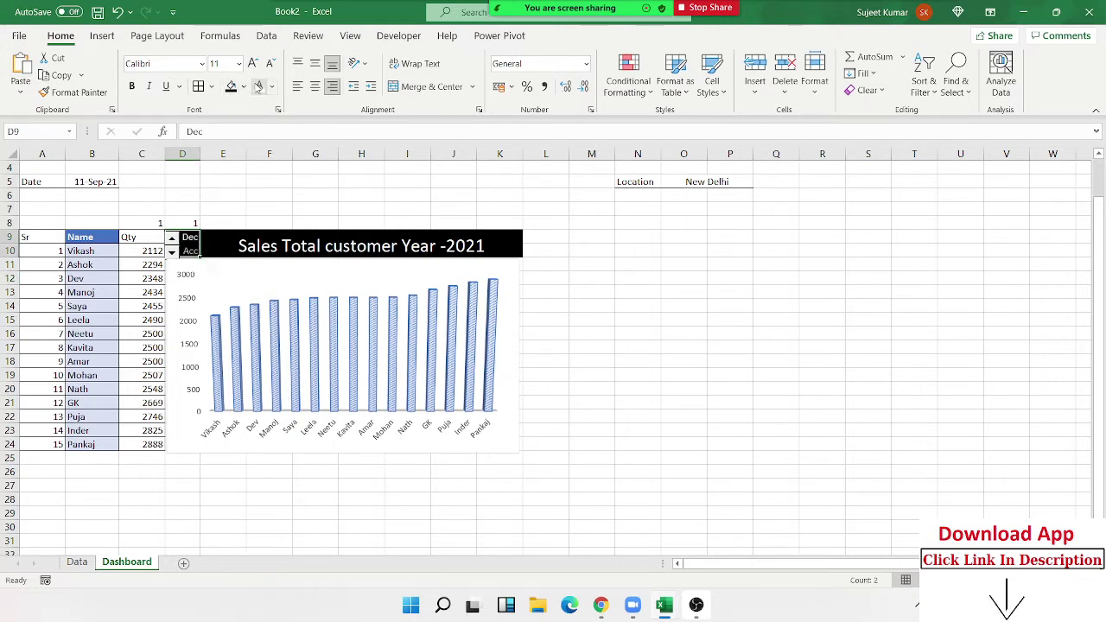
pyautogui.hotkey('ctrl', 'b')
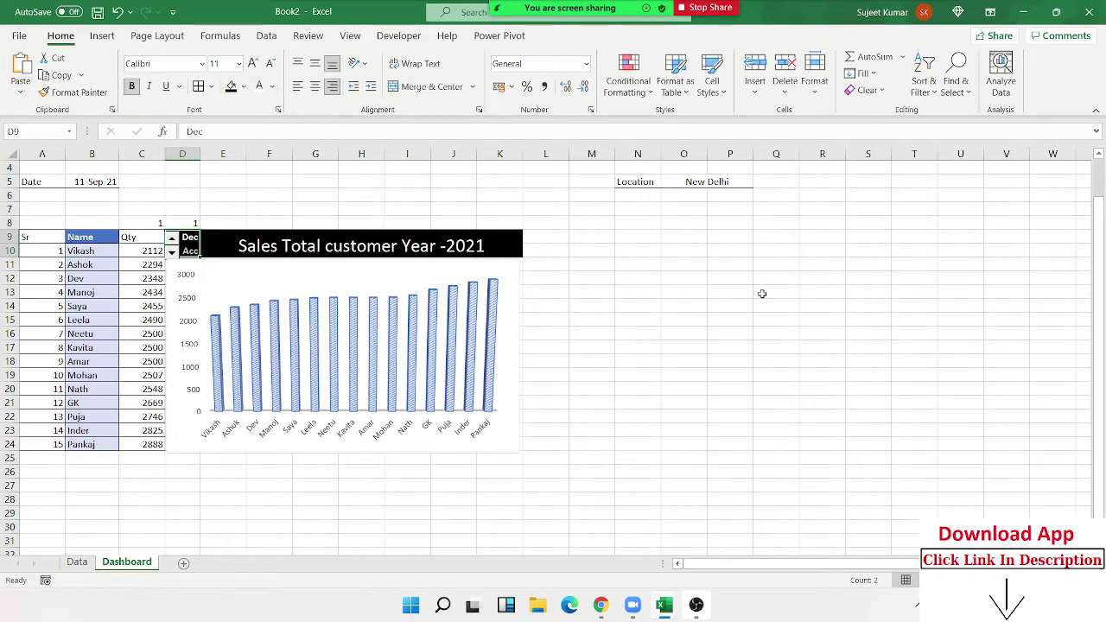
pyautogui.click(760, 293)
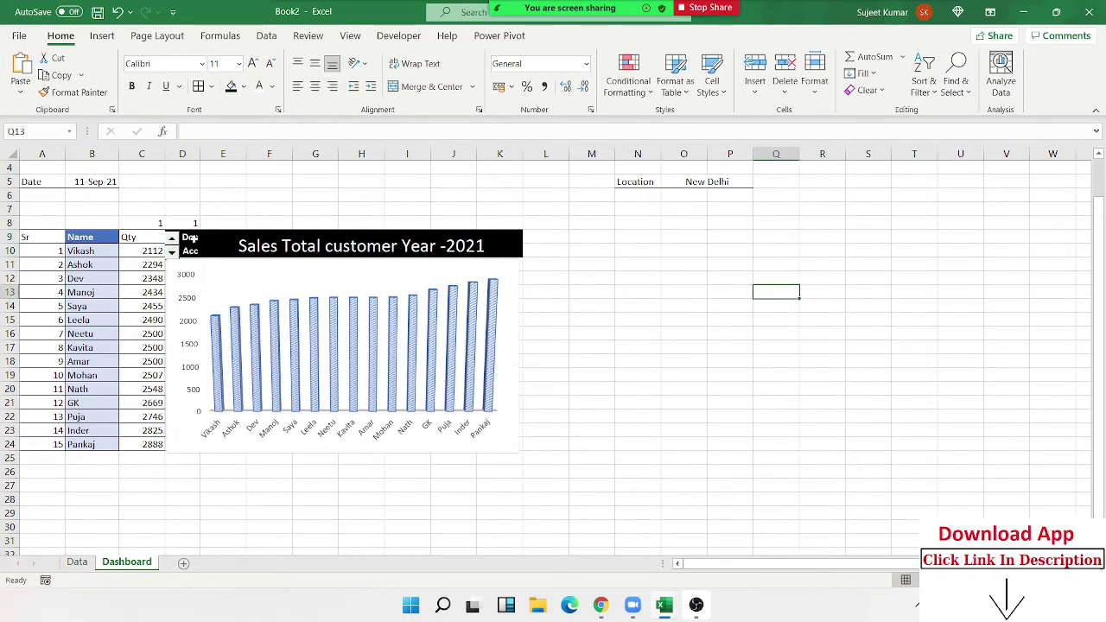
# Step: Set the Acc cell D10's border colour to white through Format Cells
pyautogui.click(188, 249)
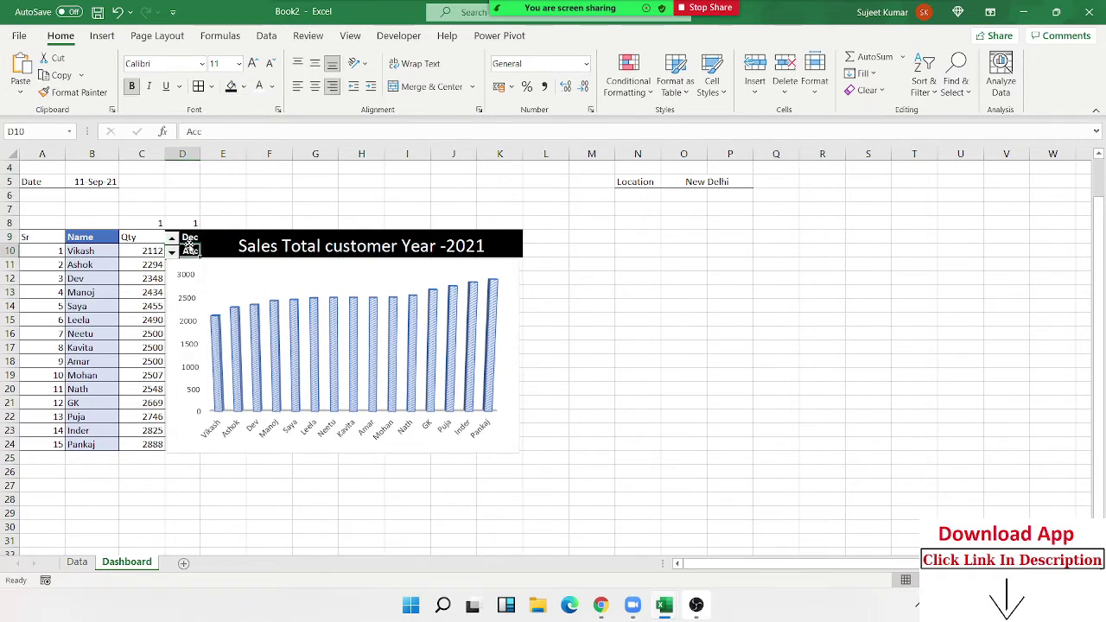
pyautogui.rightClick(183, 250)
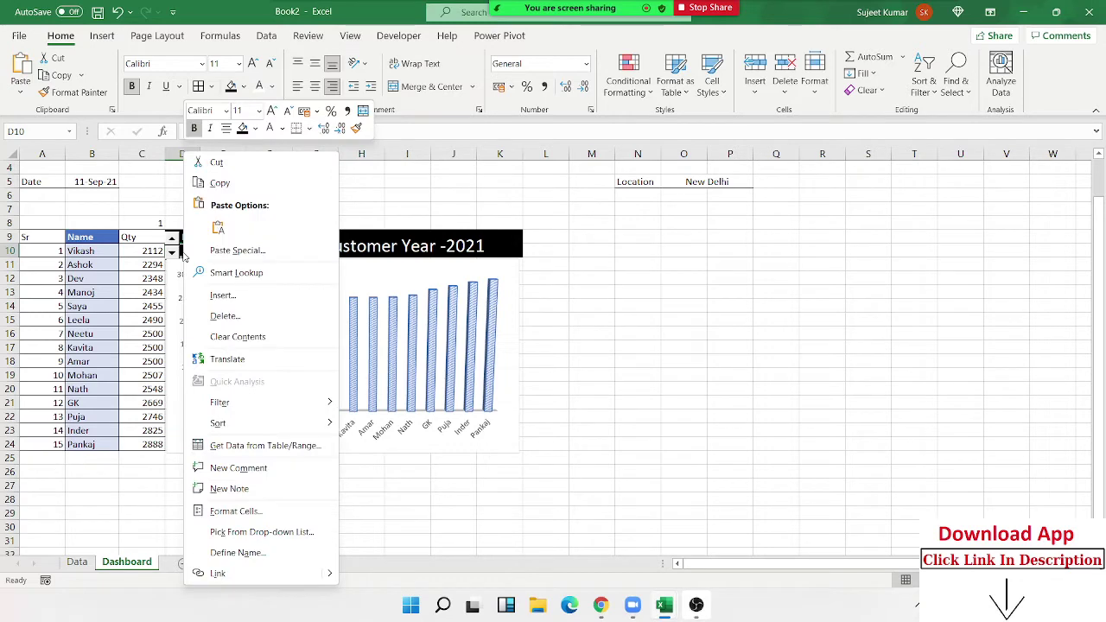
pyautogui.click(226, 510)
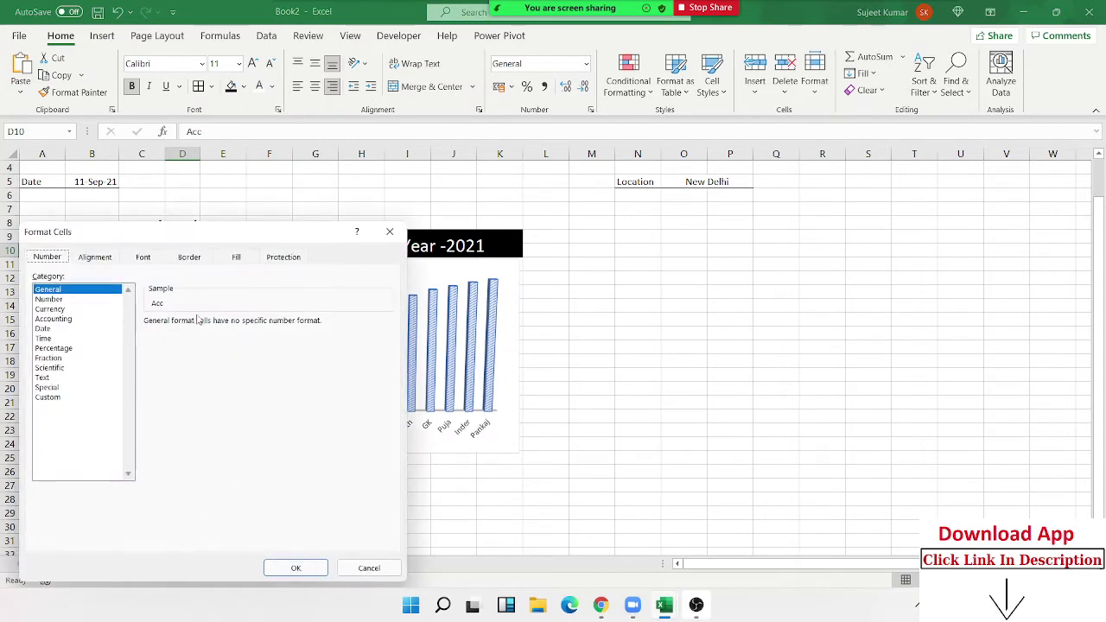
pyautogui.moveTo(230, 233); pyautogui.dragTo(678, 166)
pyautogui.click(646, 189)
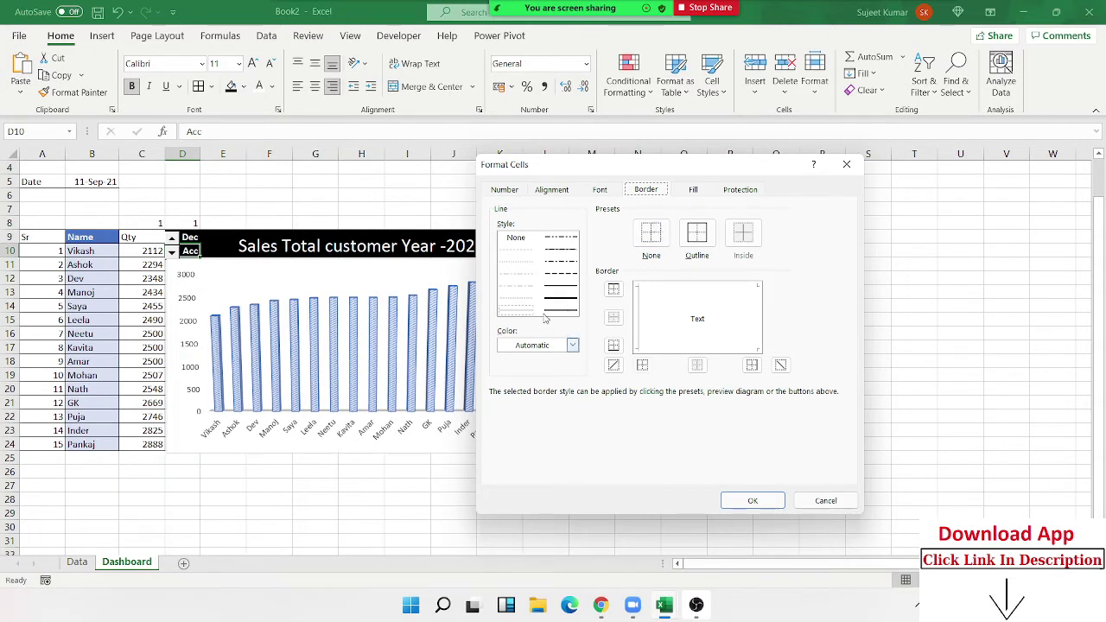
pyautogui.click(550, 346)
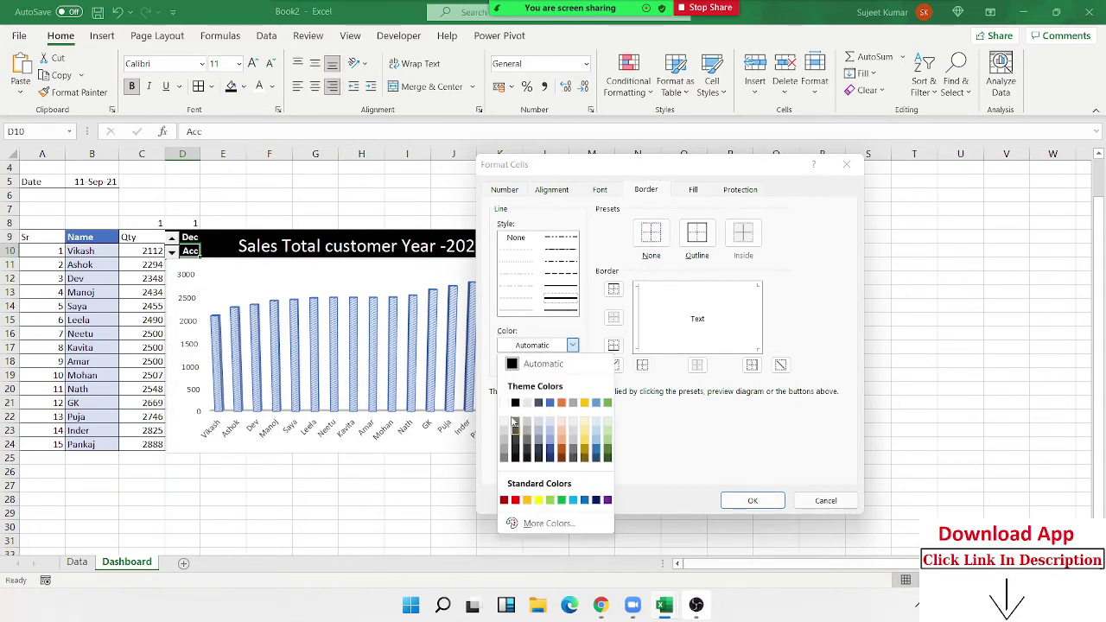
pyautogui.click(505, 403)
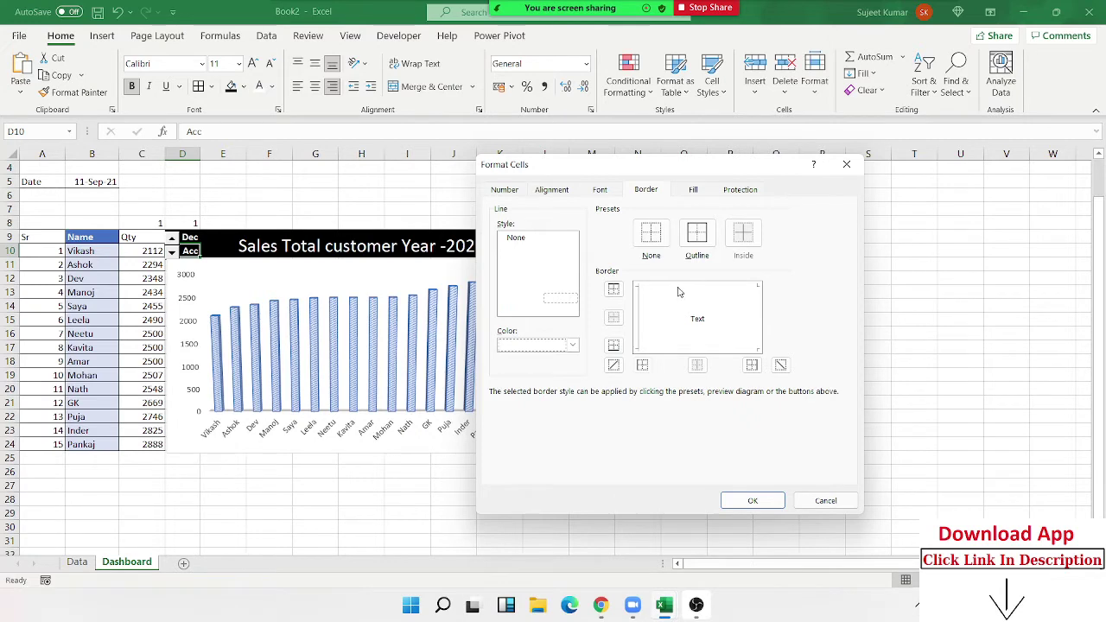
pyautogui.click(752, 501)
pyautogui.click(708, 428)
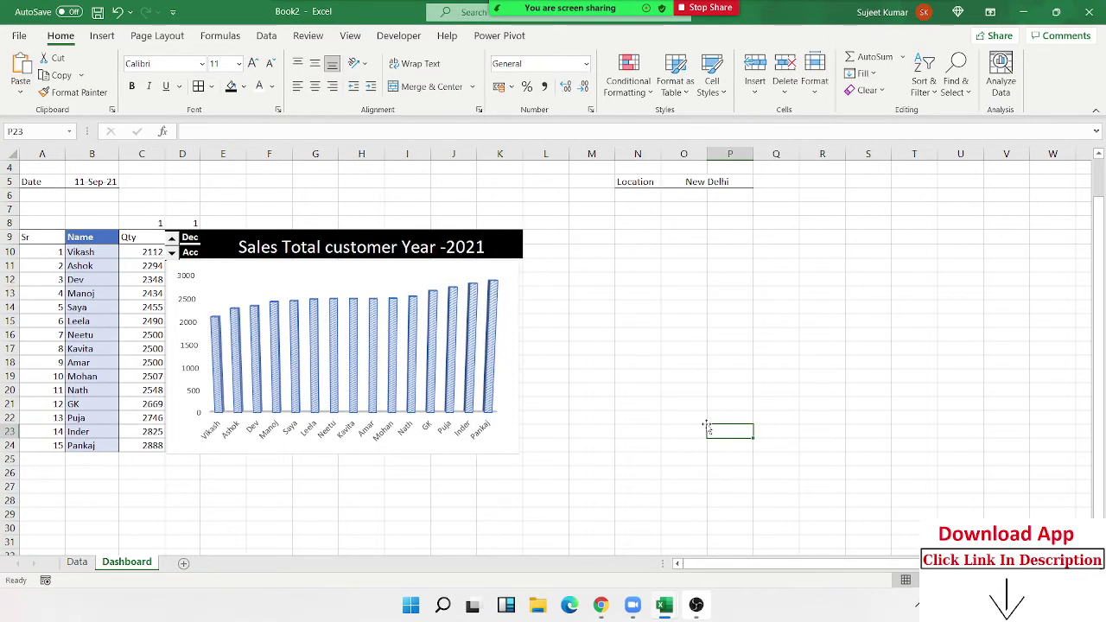
pyautogui.click(174, 251)
pyautogui.moveTo(164, 222); pyautogui.dragTo(196, 223)
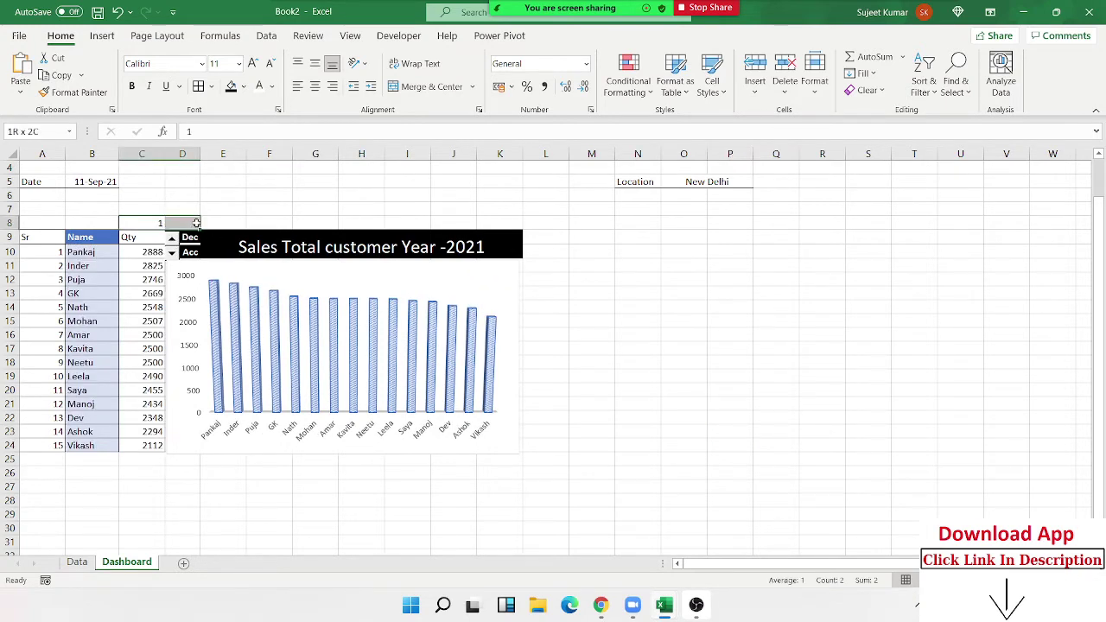
pyautogui.click(221, 180)
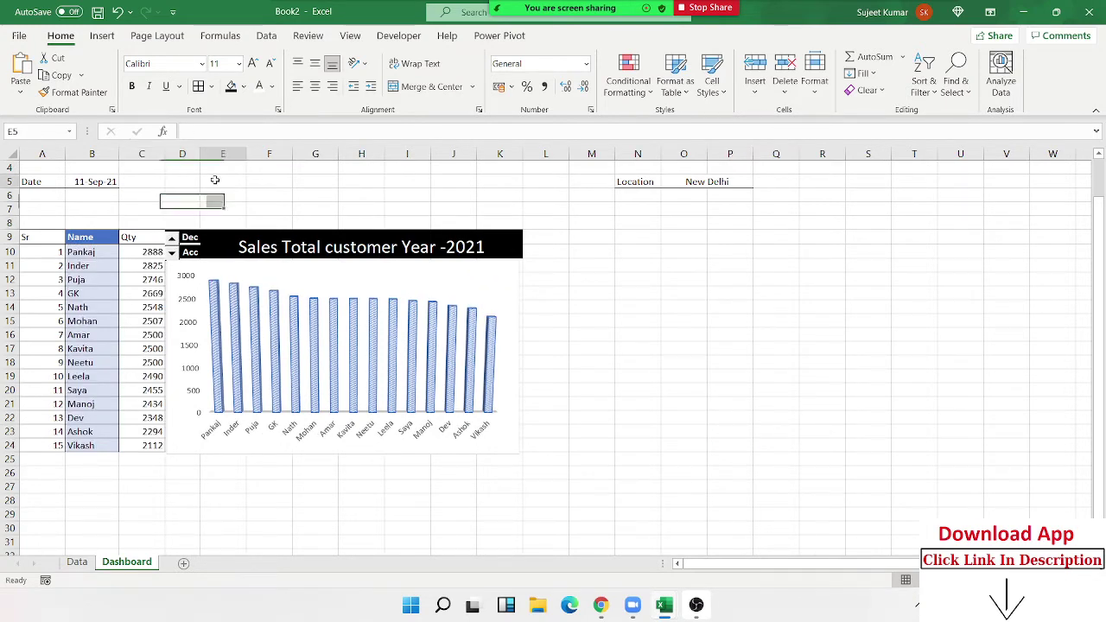
pyautogui.click(171, 241)
pyautogui.click(173, 251)
pyautogui.click(172, 251)
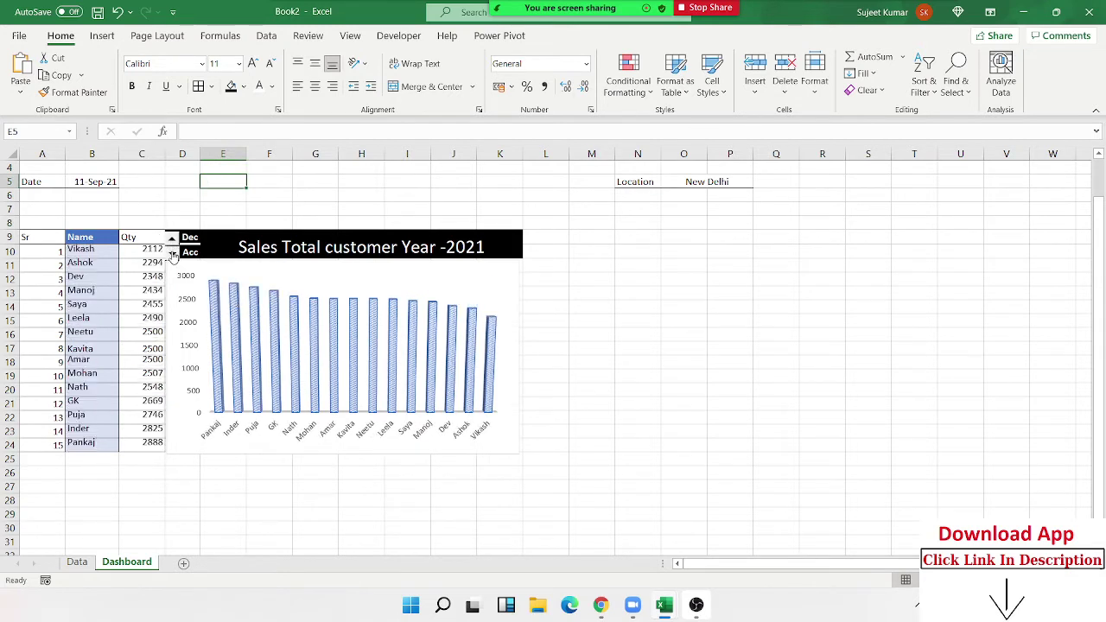
pyautogui.click(172, 250)
pyautogui.click(172, 239)
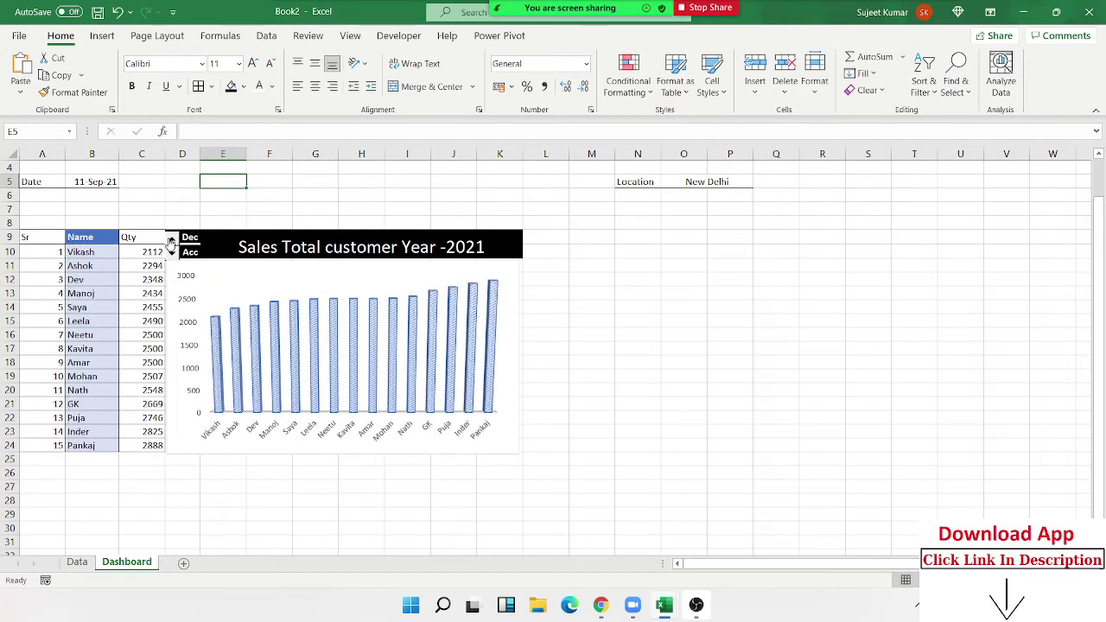
pyautogui.click(172, 251)
pyautogui.click(172, 240)
pyautogui.click(171, 250)
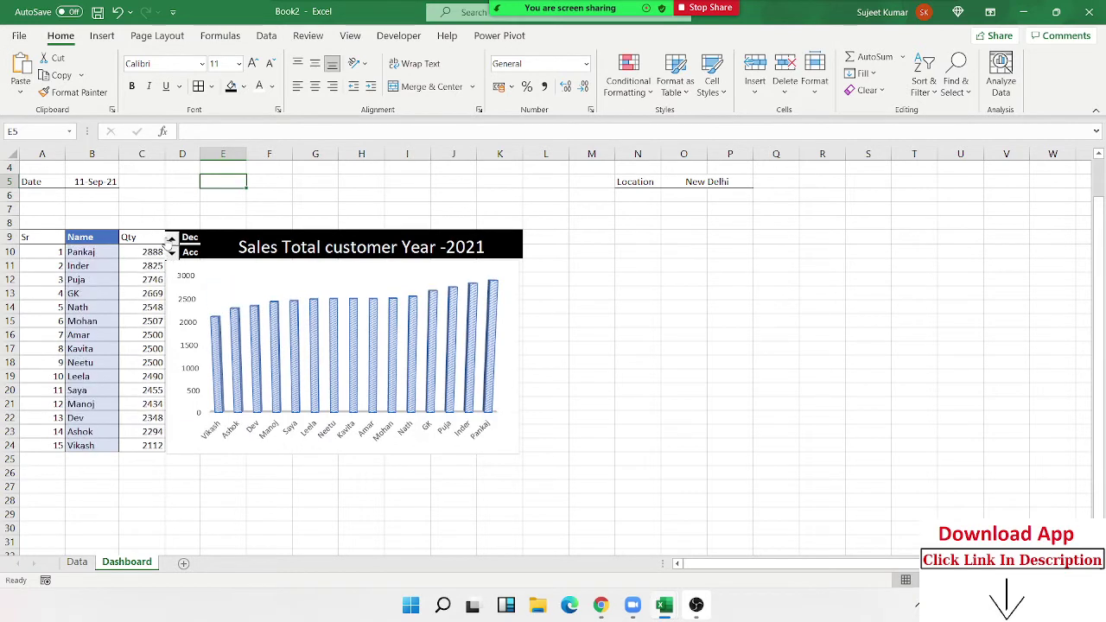
pyautogui.click(171, 251)
pyautogui.click(171, 245)
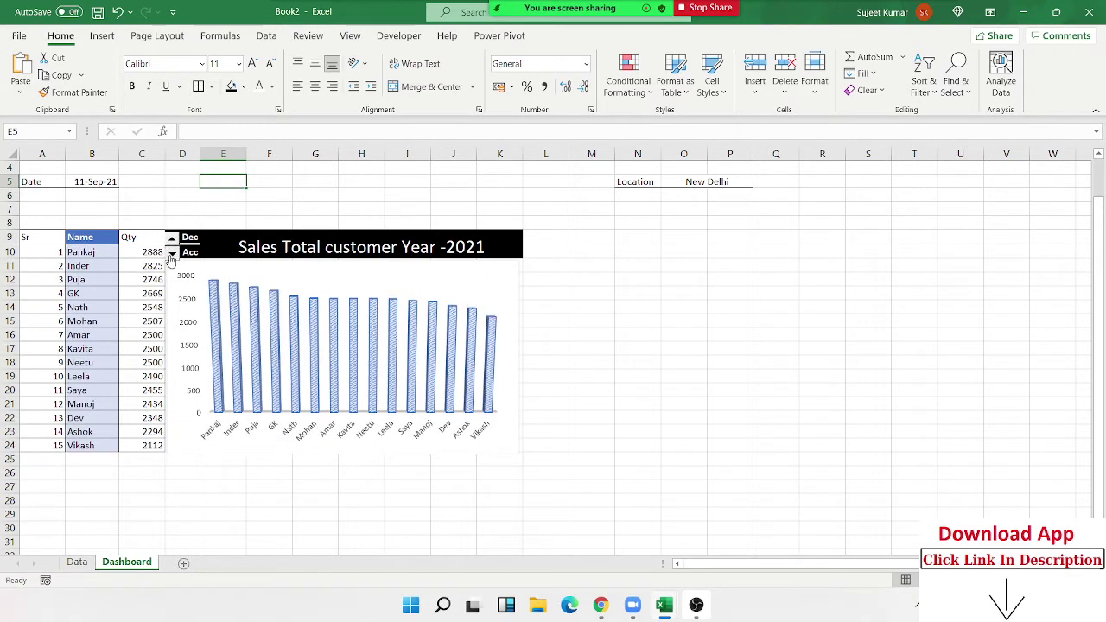
pyautogui.click(172, 251)
pyautogui.click(172, 240)
pyautogui.click(172, 251)
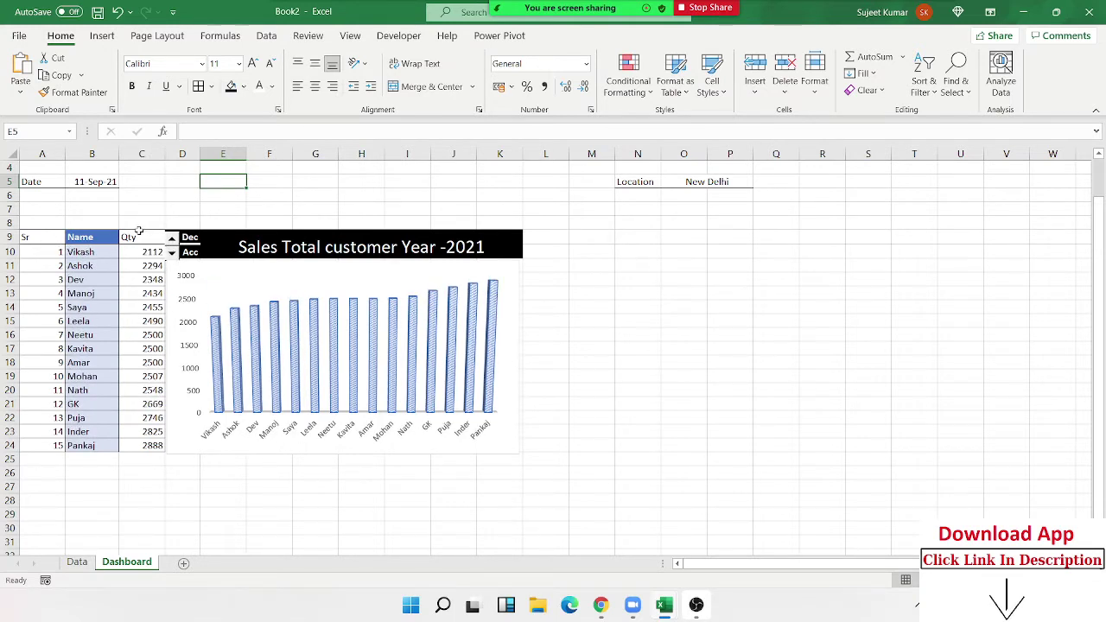
pyautogui.click(59, 239)
pyautogui.click(43, 375)
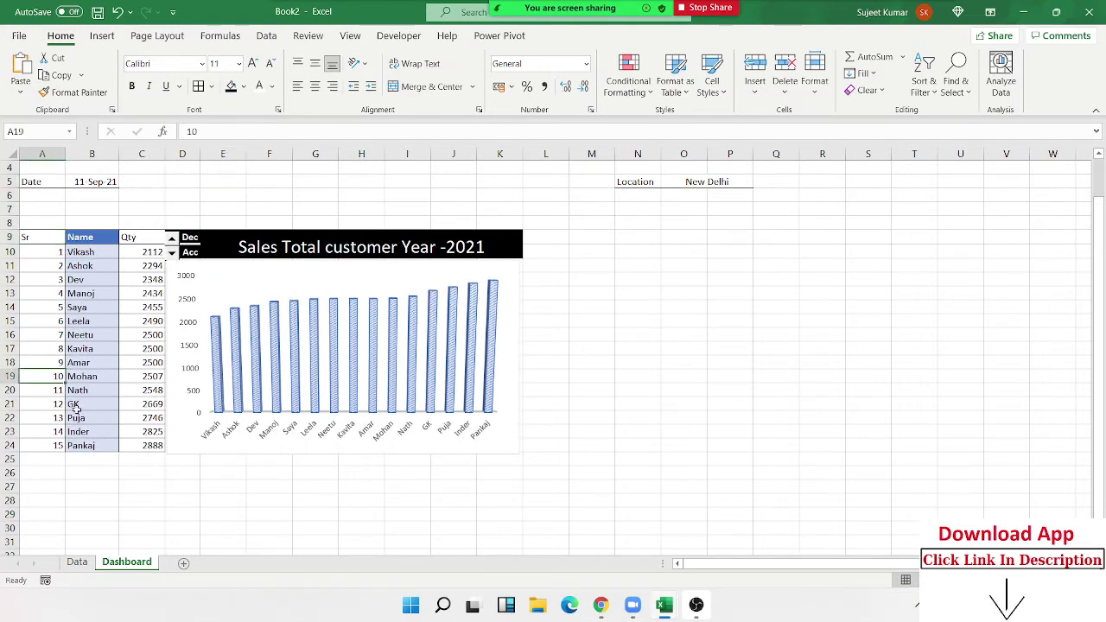
pyautogui.click(147, 443)
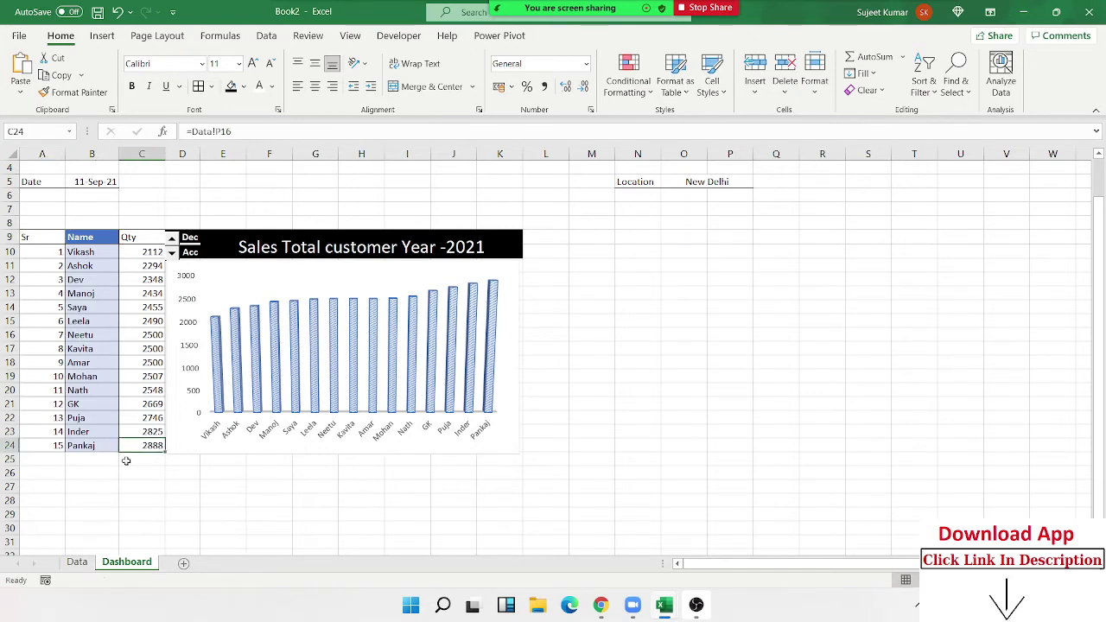
# Step: Narrow column L to a thin strip and fill it black from row 4 downward
pyautogui.click(612, 332)
pyautogui.scroll(1, 562, 177)
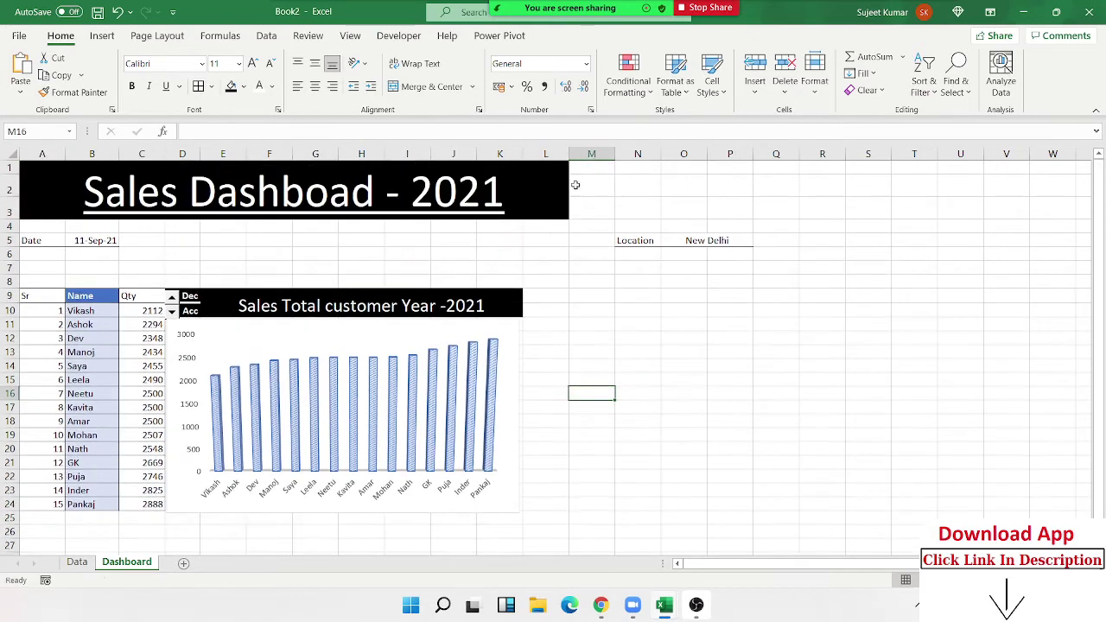
pyautogui.moveTo(570, 157)
pyautogui.mouseDown()
pyautogui.moveTo(538, 152)
pyautogui.moveTo(535, 282)
pyautogui.mouseUp()
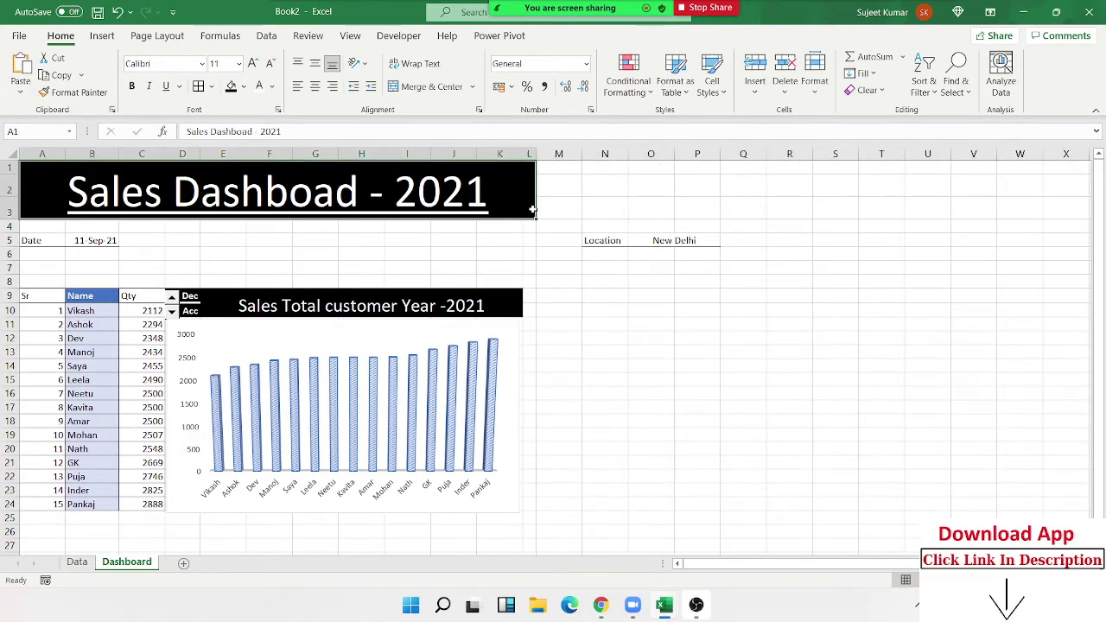
pyautogui.click(530, 327)
pyautogui.press('Up')
pyautogui.press('Up')
pyautogui.press('Up')
pyautogui.press('Up')
pyautogui.press('Up')
pyautogui.press('Up')
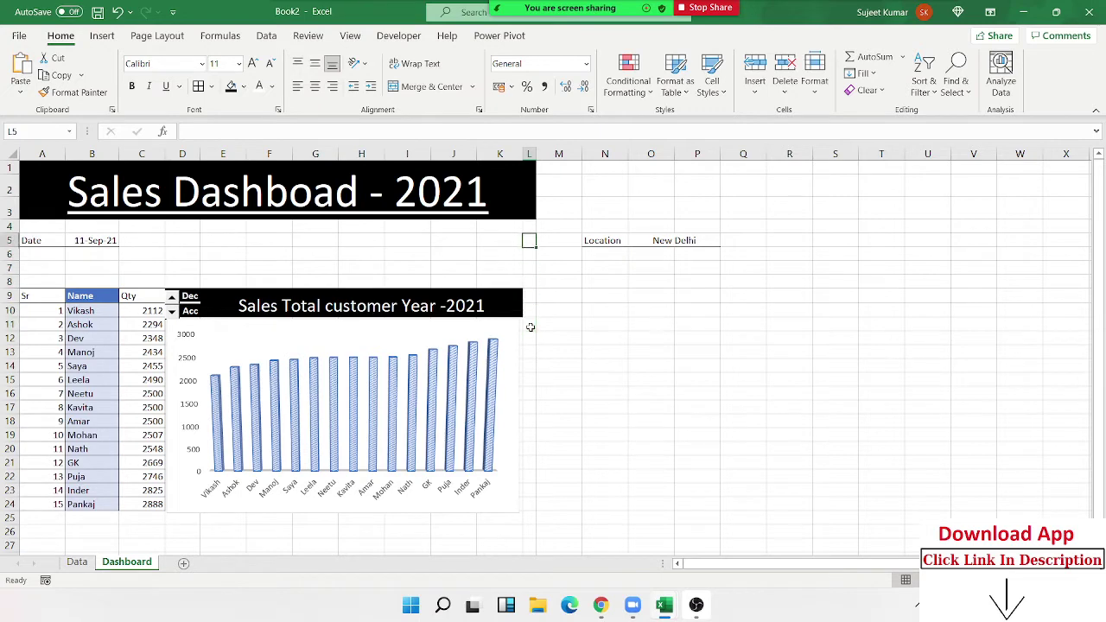
pyautogui.press('Up')
pyautogui.hotkey('shift', 'Down')
pyautogui.hotkey('shift', 'Down')
pyautogui.hotkey('shift', 'Down')
pyautogui.hotkey('shift', 'Down')
pyautogui.hotkey('shift', 'Down')
pyautogui.hotkey('shift', 'Down')
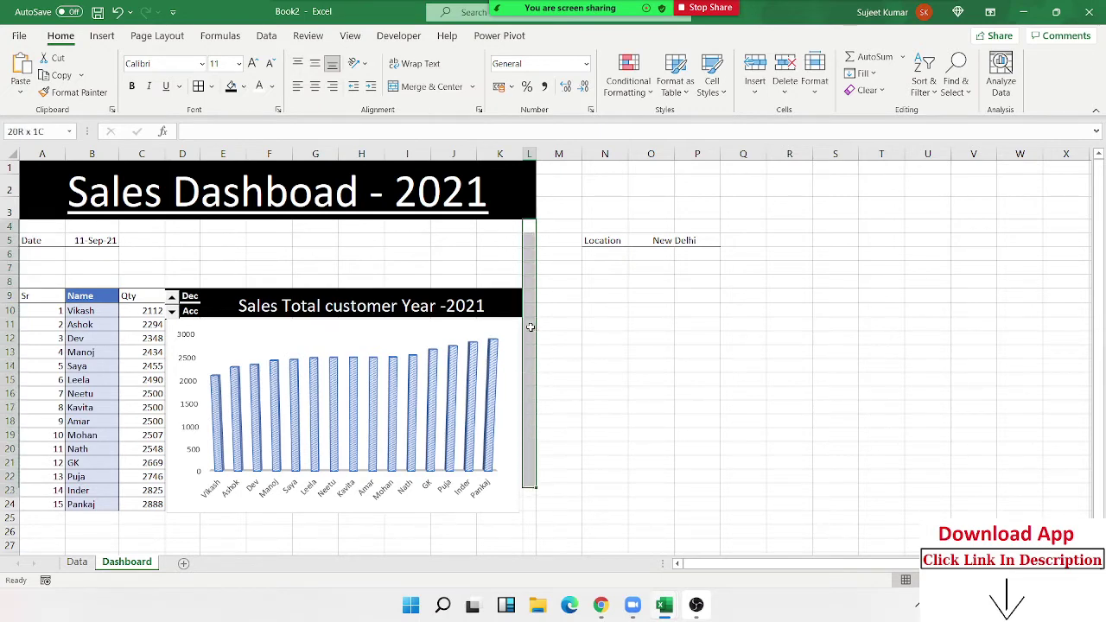
pyautogui.hotkey('shift', 'Down')
pyautogui.hotkey('shift', 'Down')
pyautogui.hotkey('shift', 'Down')
pyautogui.hotkey('shift', 'Down')
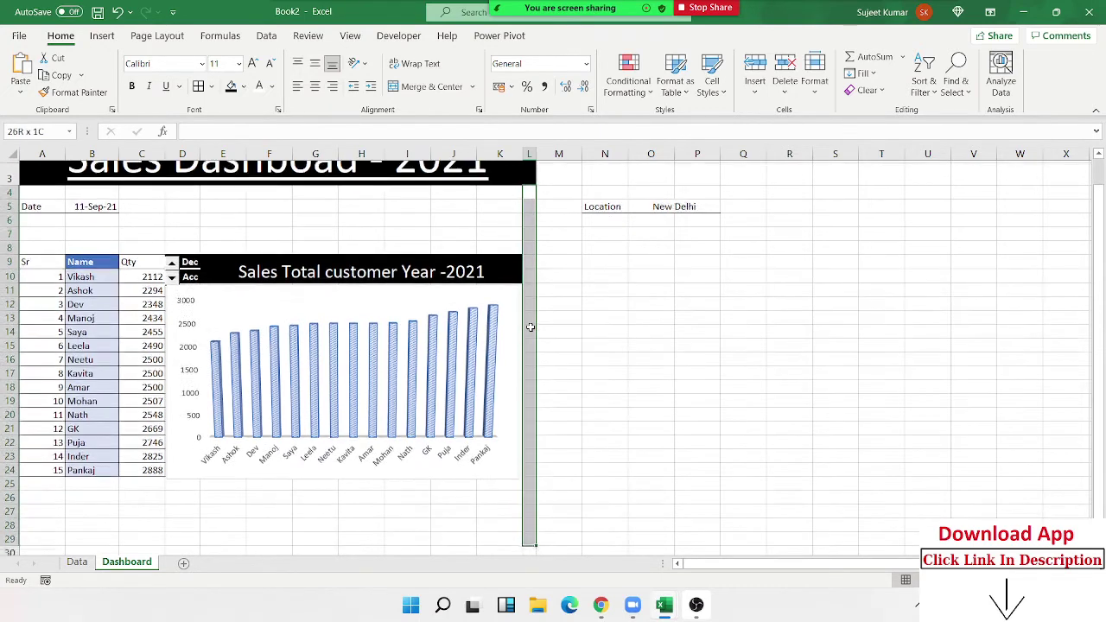
pyautogui.scroll(1, 468, 189)
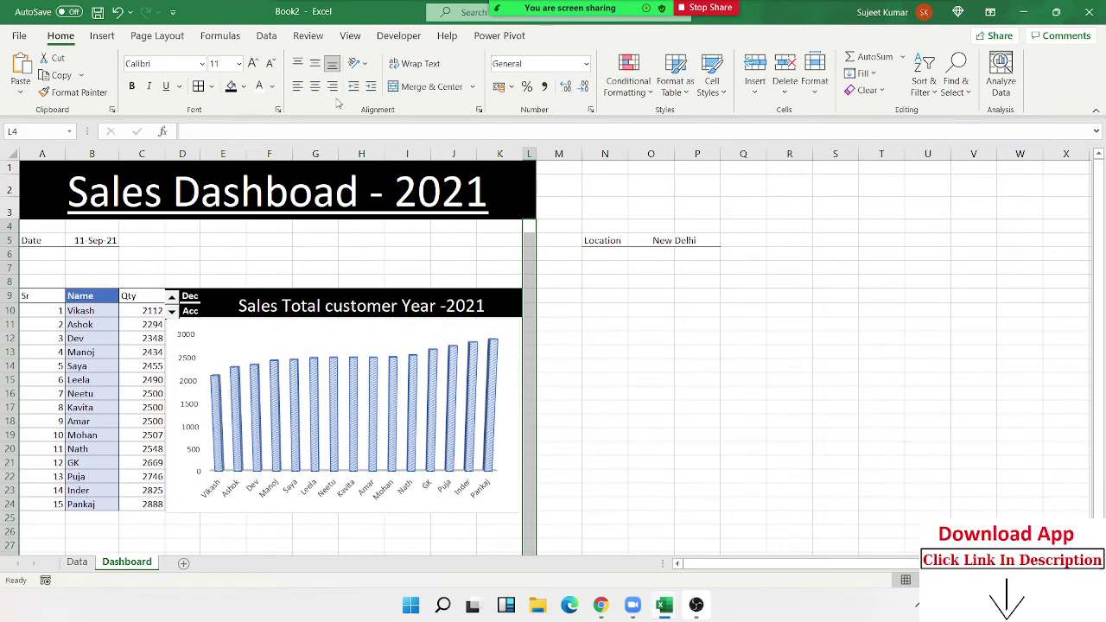
pyautogui.click(230, 86)
pyautogui.click(598, 331)
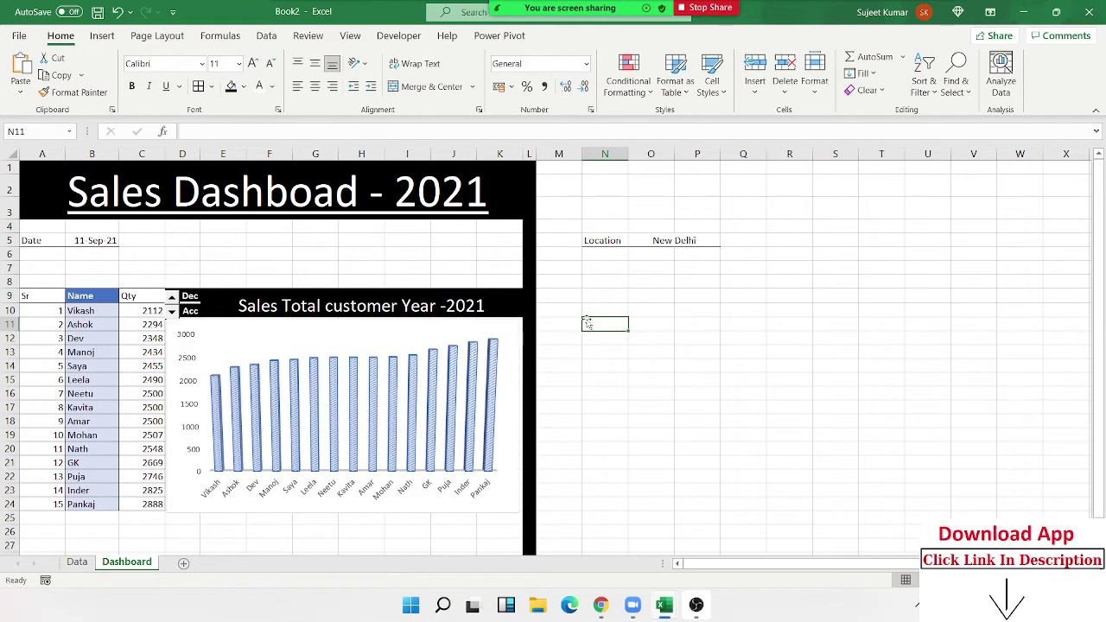
# Step: Select M9:O9 beside the chart header, then switch to the Data sheet
pyautogui.click(543, 298)
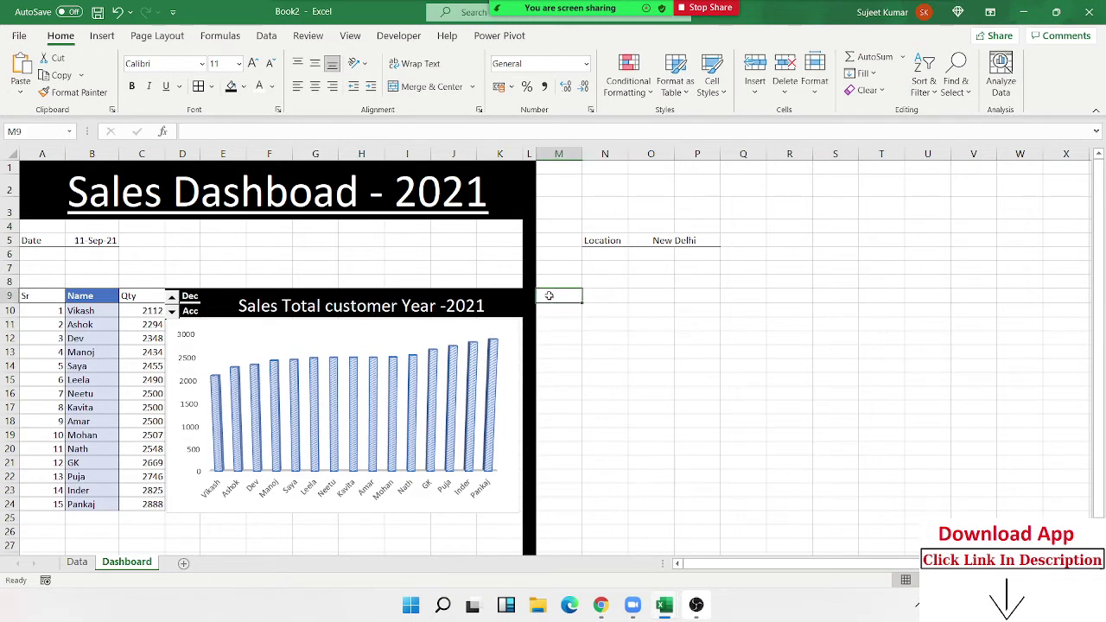
pyautogui.moveTo(553, 294); pyautogui.dragTo(590, 311)
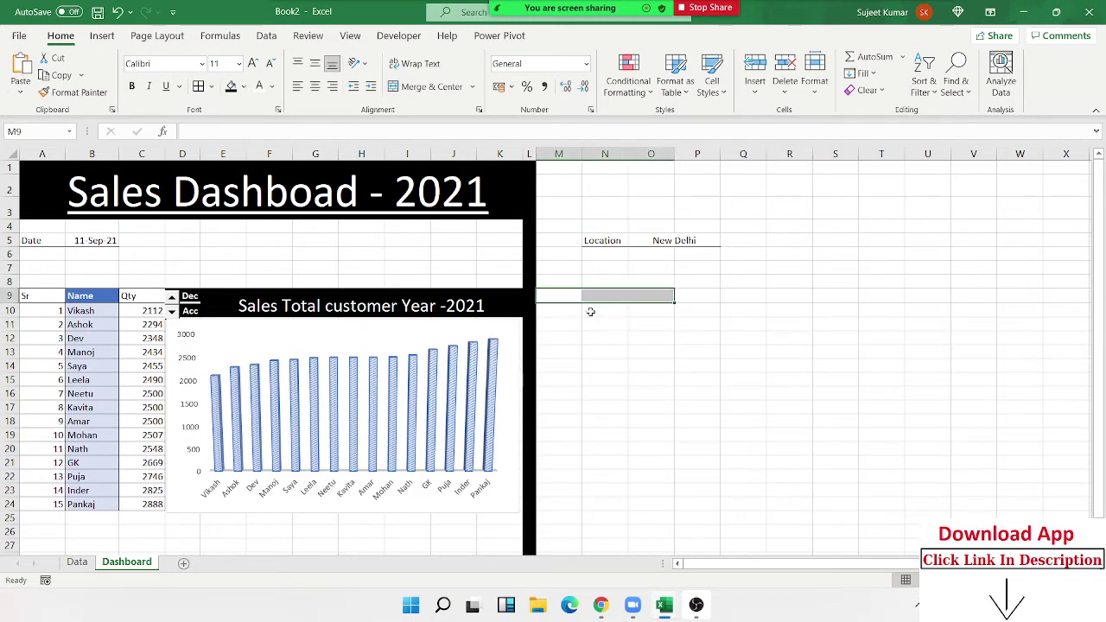
pyautogui.click(570, 321)
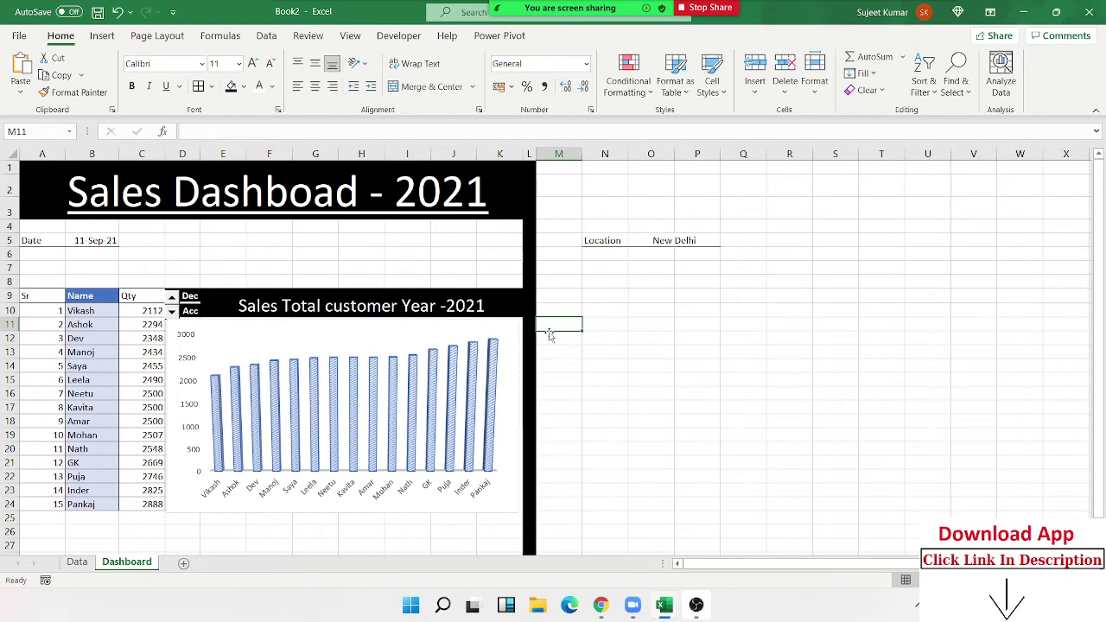
pyautogui.click(78, 563)
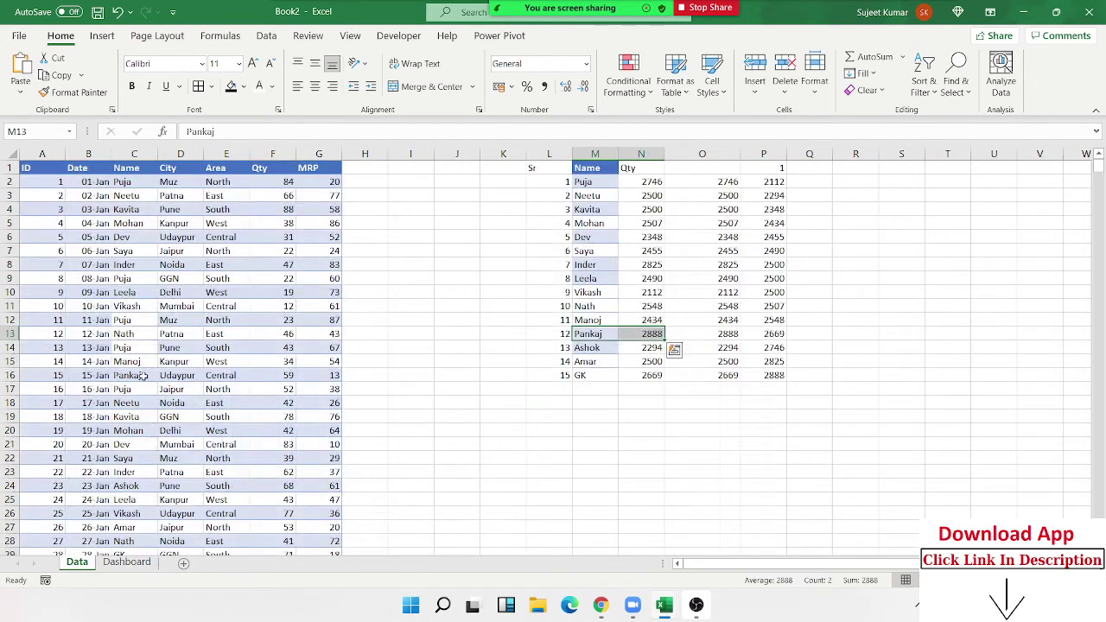
# Step: Copy the City column from the Data table
pyautogui.click(176, 192)
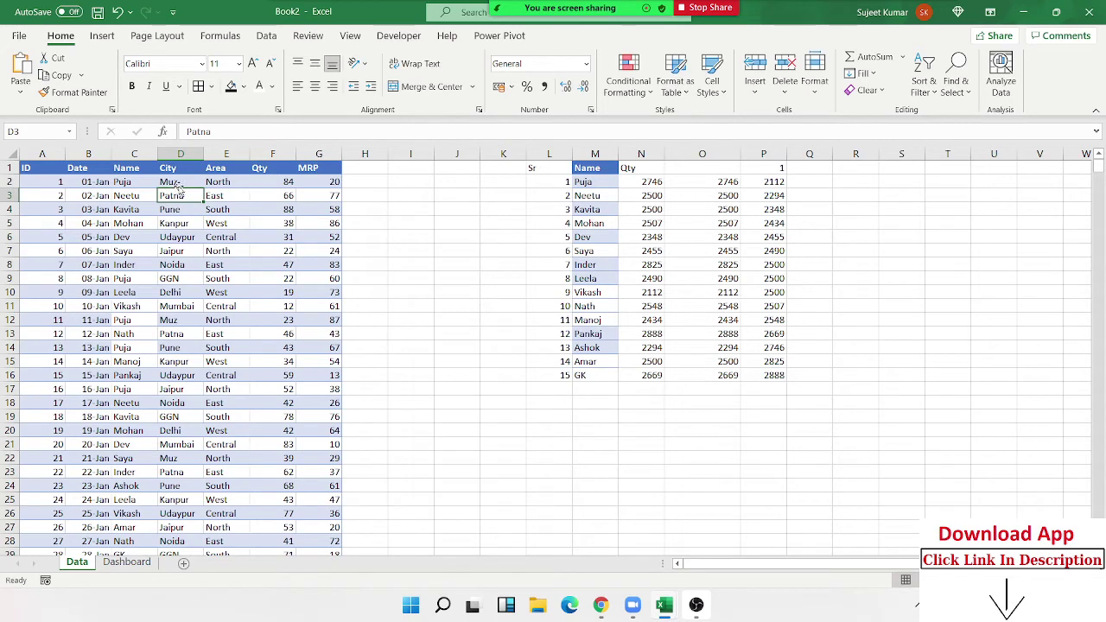
pyautogui.click(134, 166)
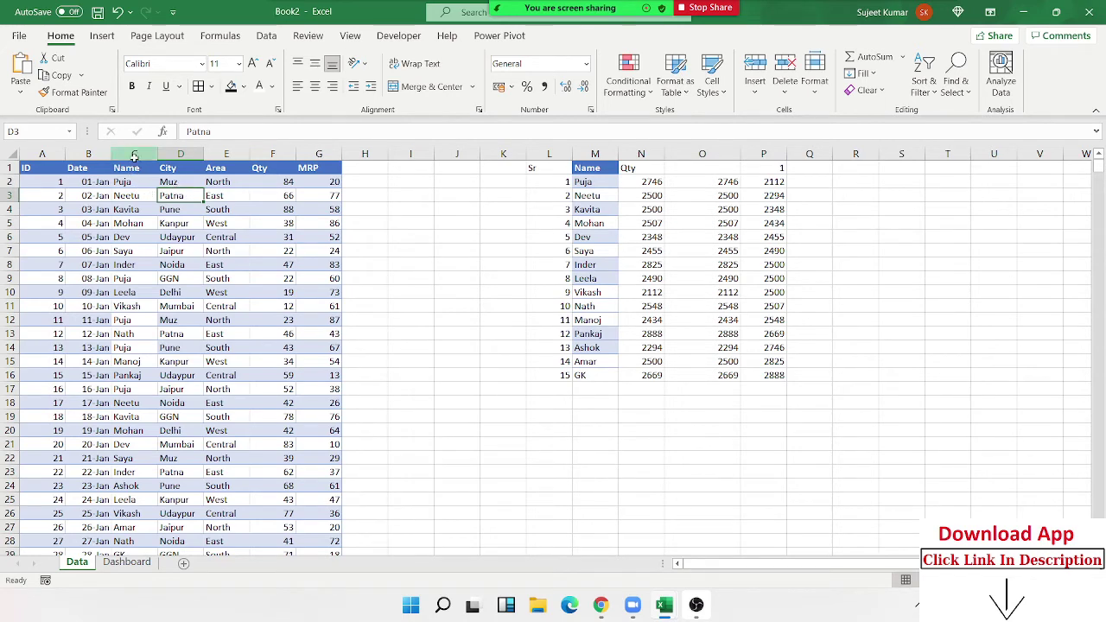
pyautogui.hotkey('ctrl', 'space')
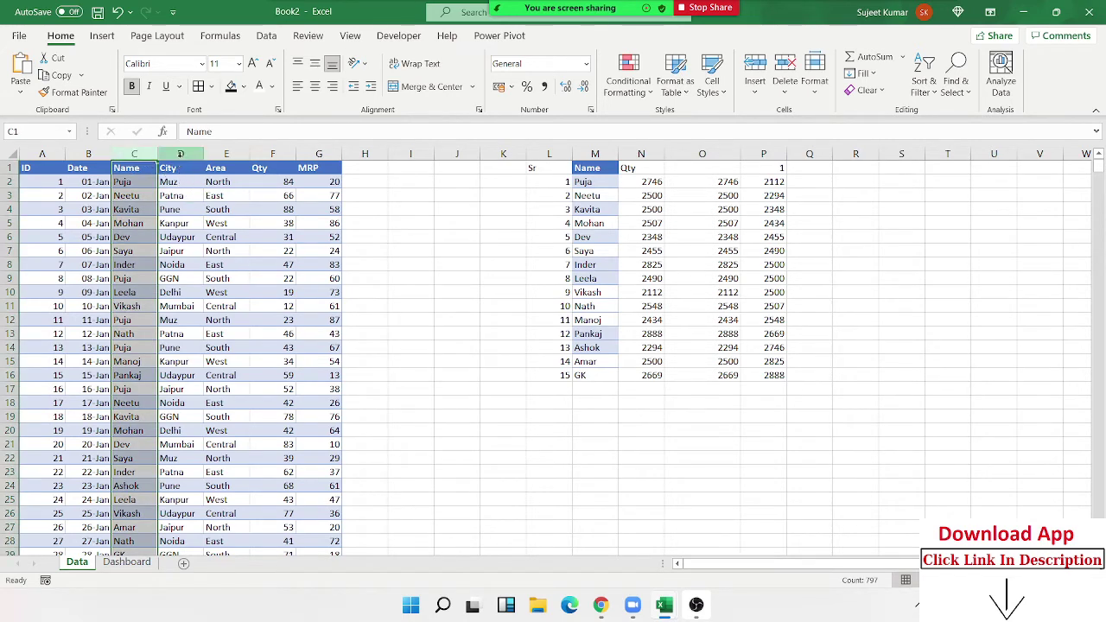
pyautogui.click(181, 154)
pyautogui.click(227, 153)
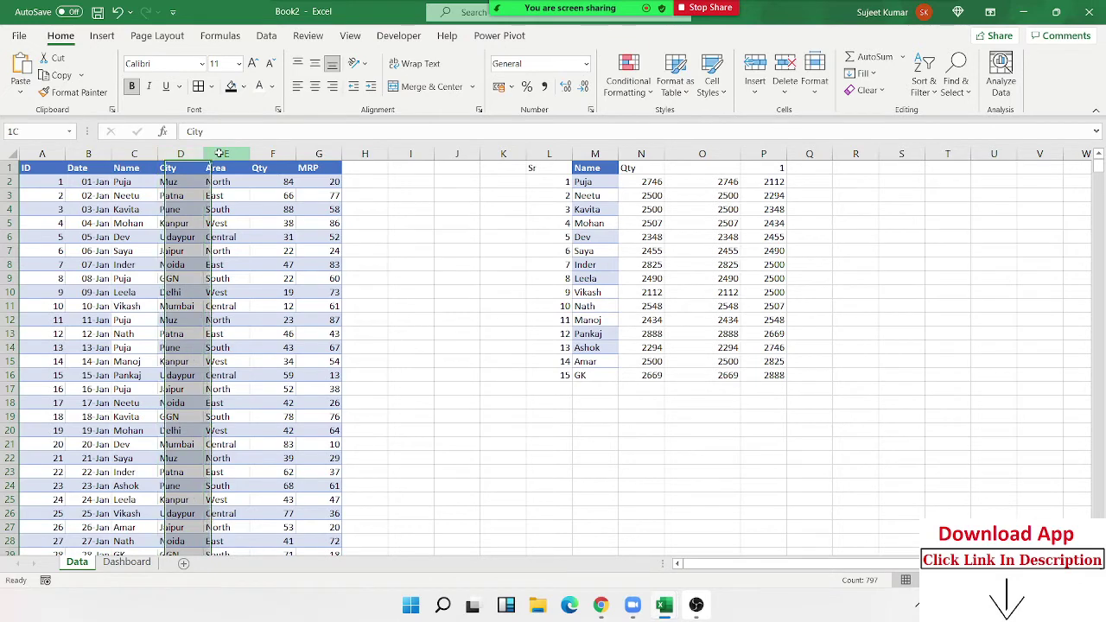
pyautogui.click(278, 157)
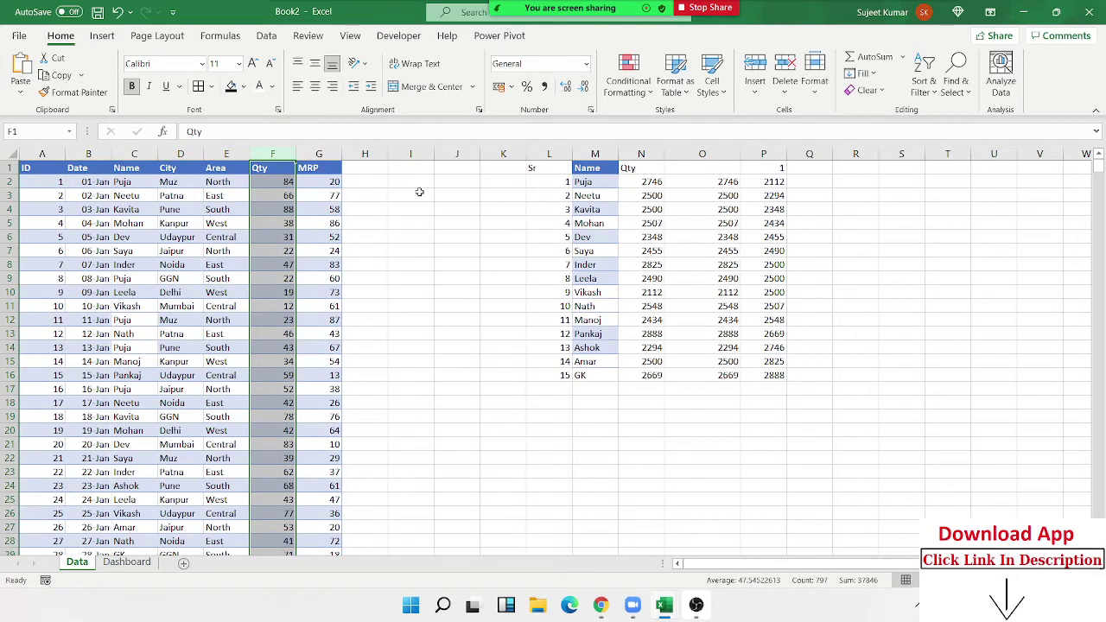
pyautogui.click(176, 154)
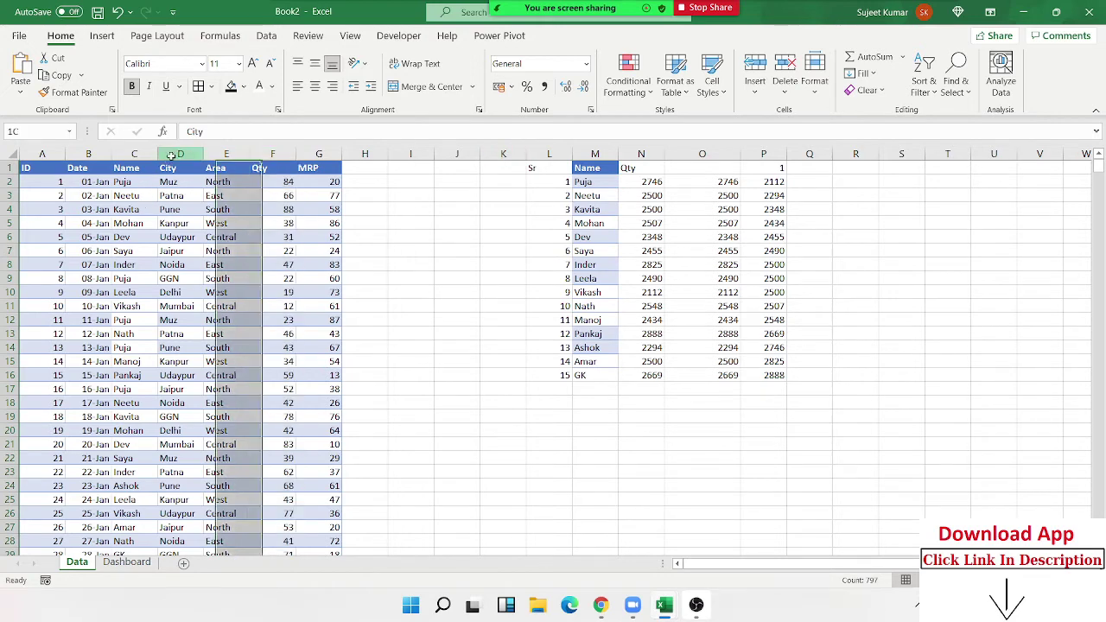
pyautogui.hotkey('ctrl', 'c')
# Step: Paste the City list into R1 and remove its duplicate entries
pyautogui.click(871, 184)
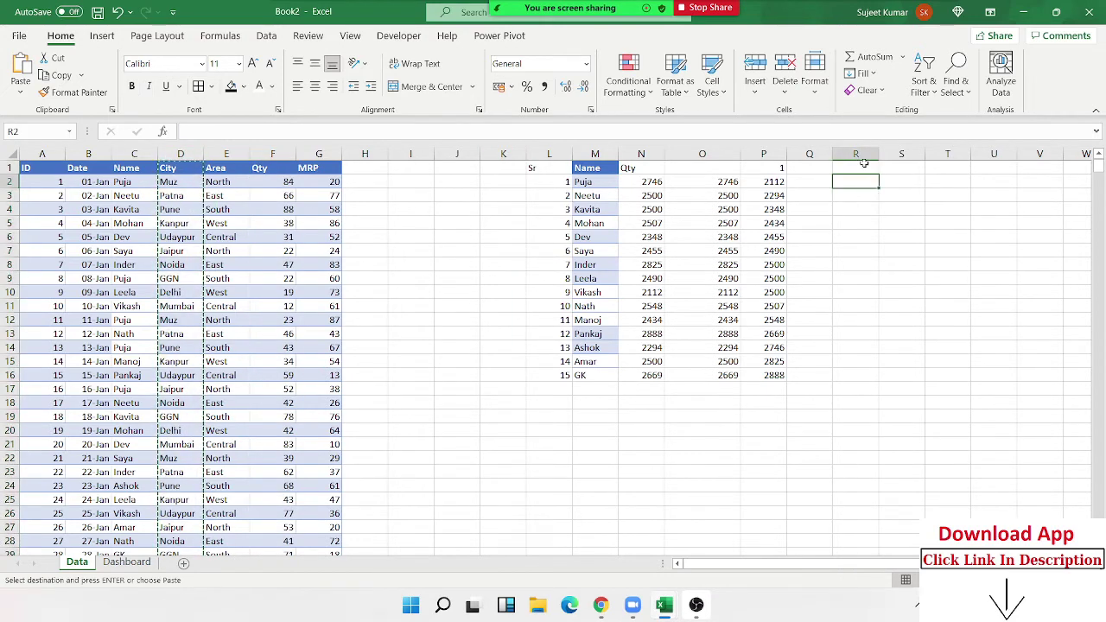
pyautogui.click(859, 168)
pyautogui.hotkey('ctrl', 'v')
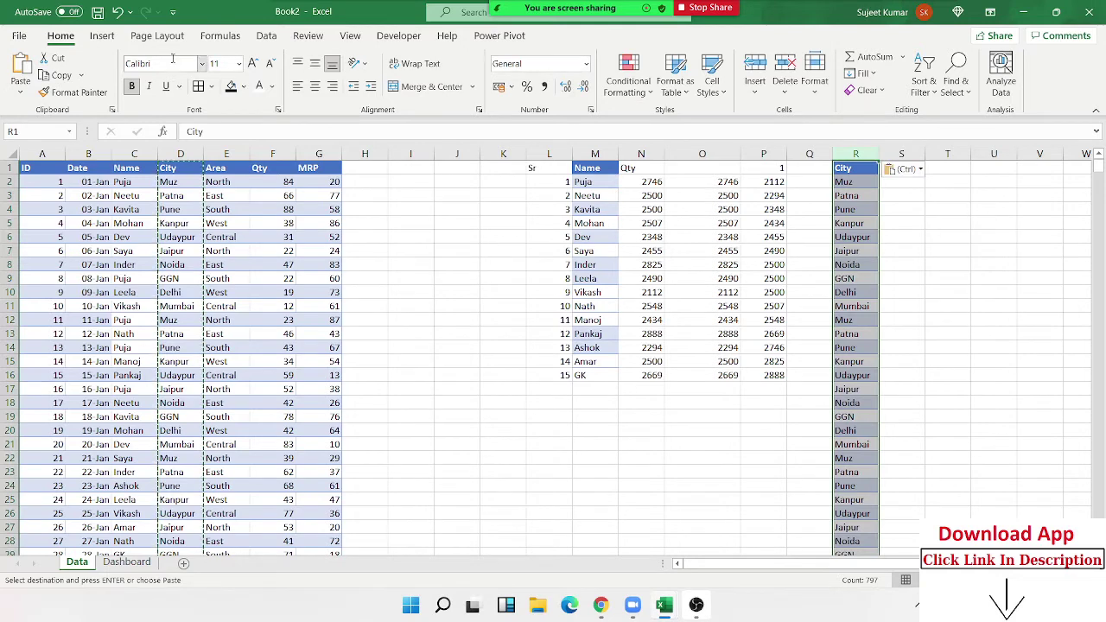
pyautogui.click(271, 40)
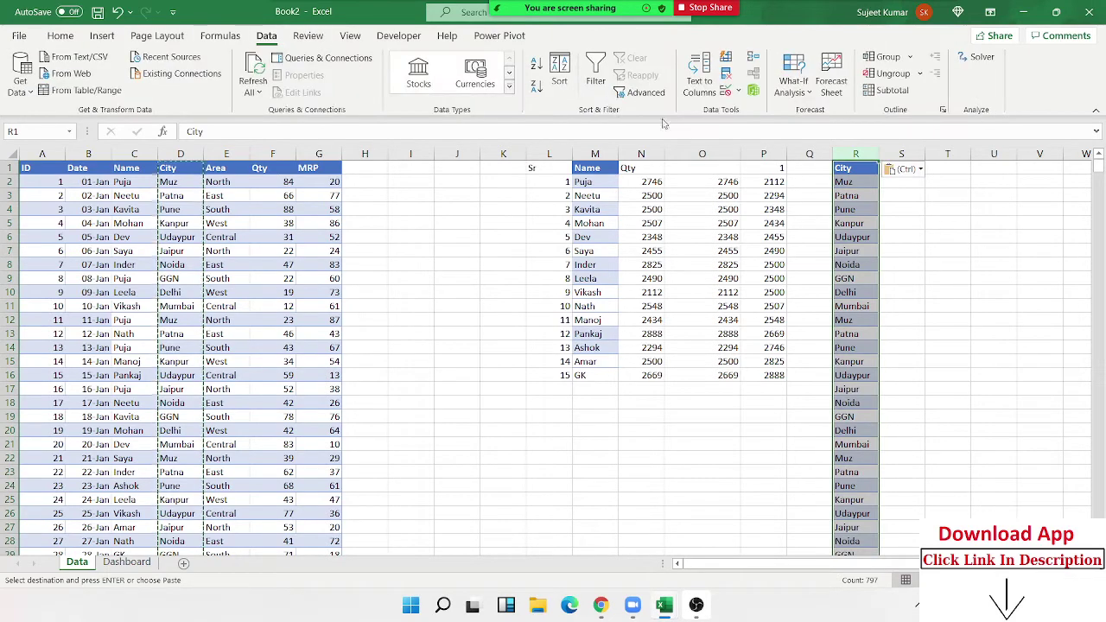
pyautogui.click(725, 78)
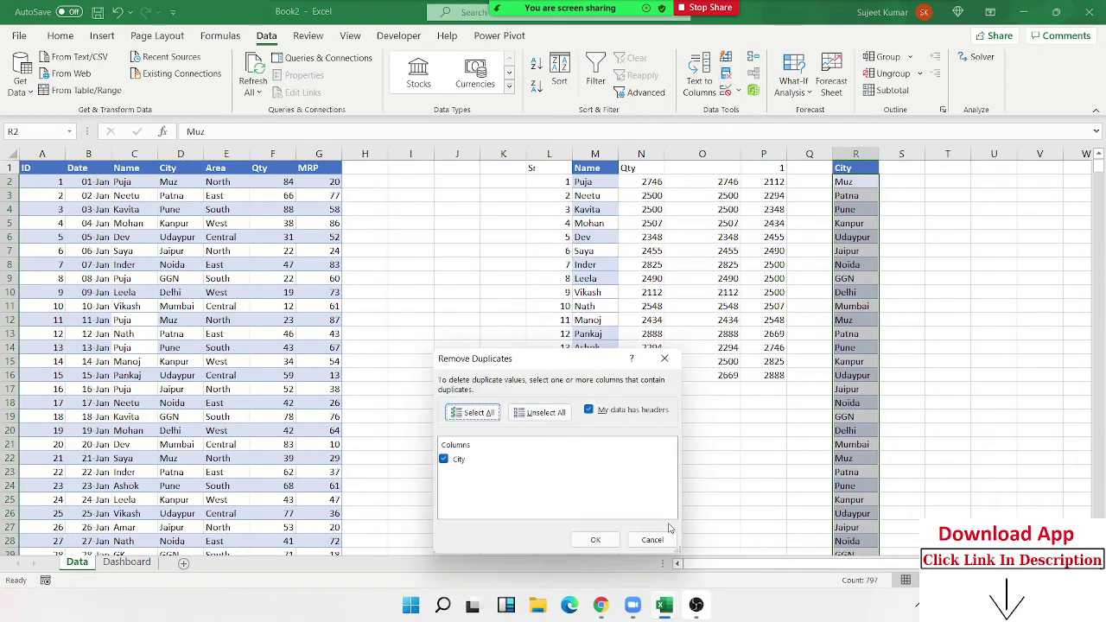
pyautogui.click(609, 542)
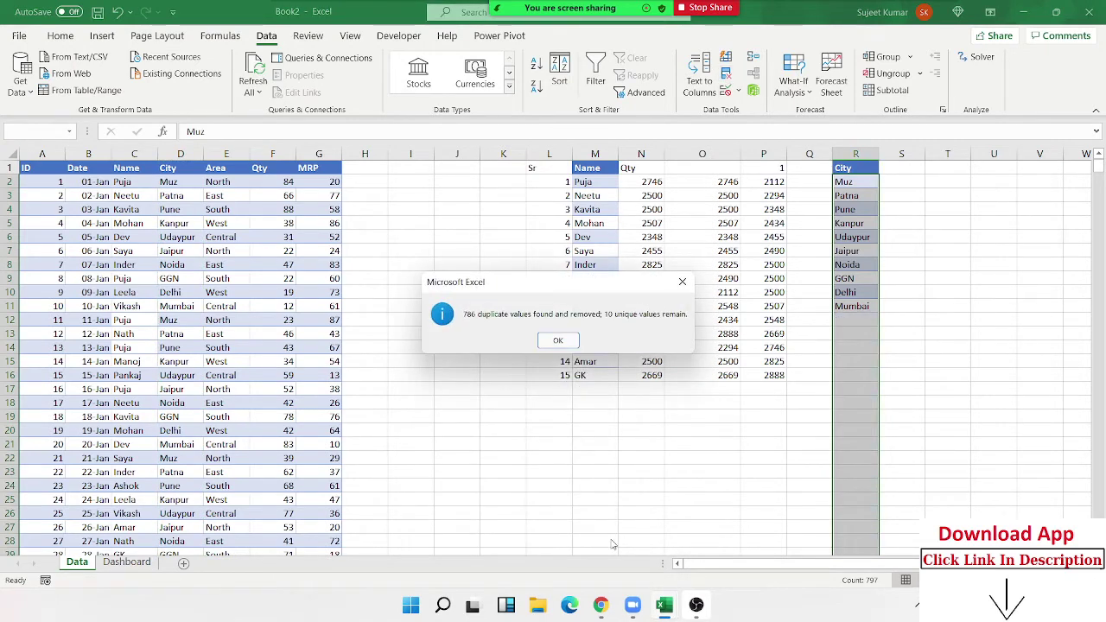
# Step: Dismiss the 786-duplicates message and copy the unique cities R1:R11, Muz to Mumbai
pyautogui.press('Return')
pyautogui.press('Up')
pyautogui.hotkey('ctrl', 'shift', 'Down')
pyautogui.hotkey('ctrl', 'c')
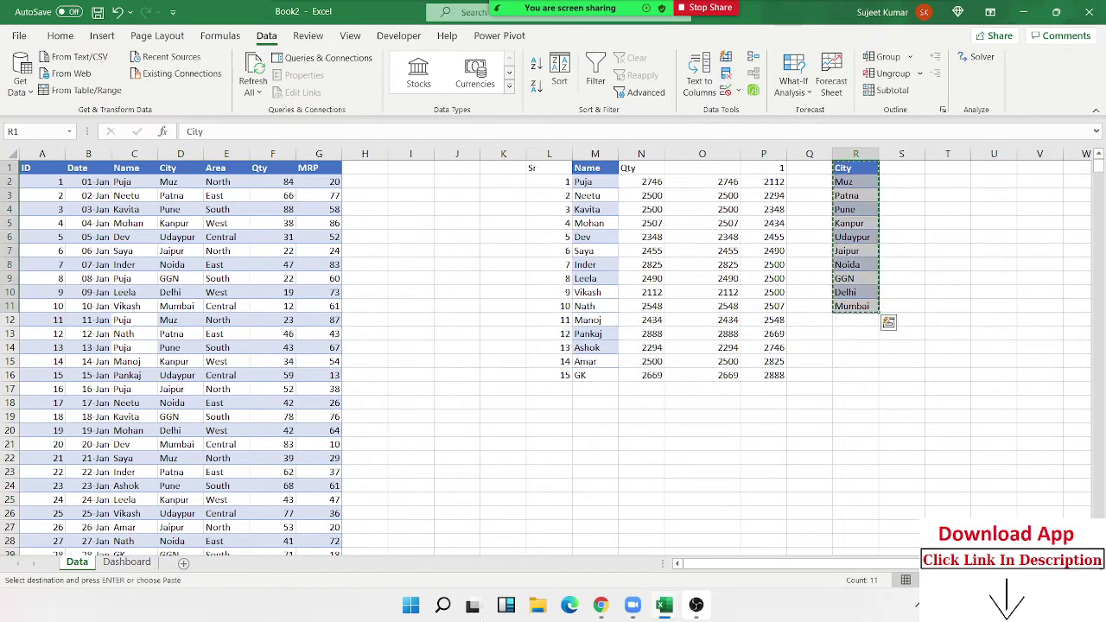
# Step: On the Dashboard sheet, enter the headings Sr in M9 and City in N9
pyautogui.click(111, 564)
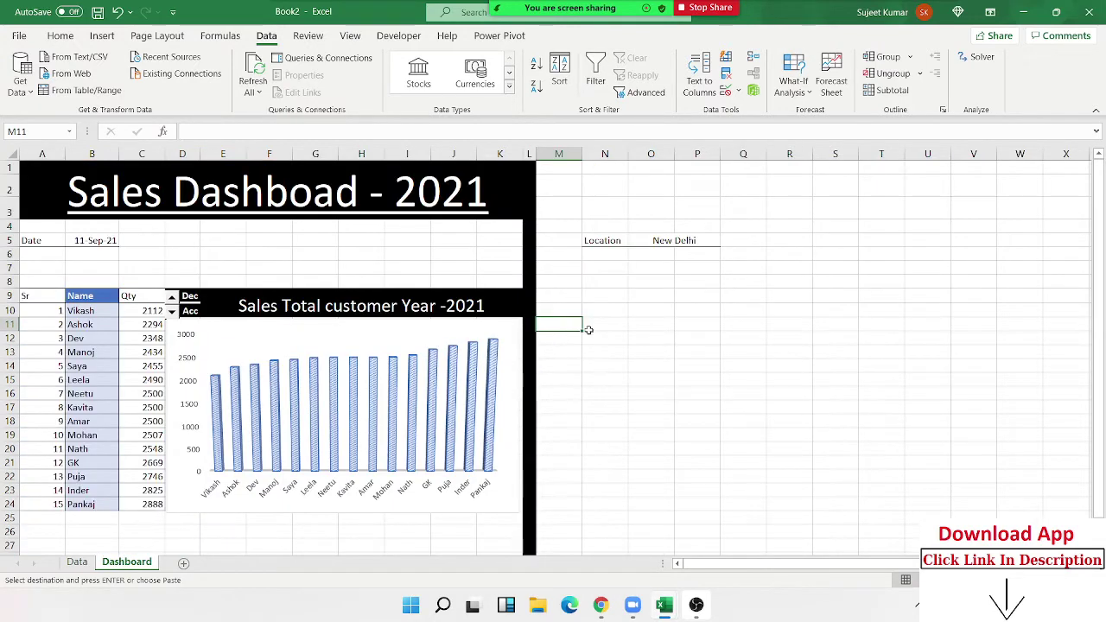
pyautogui.press('Up')
pyautogui.press('Up')
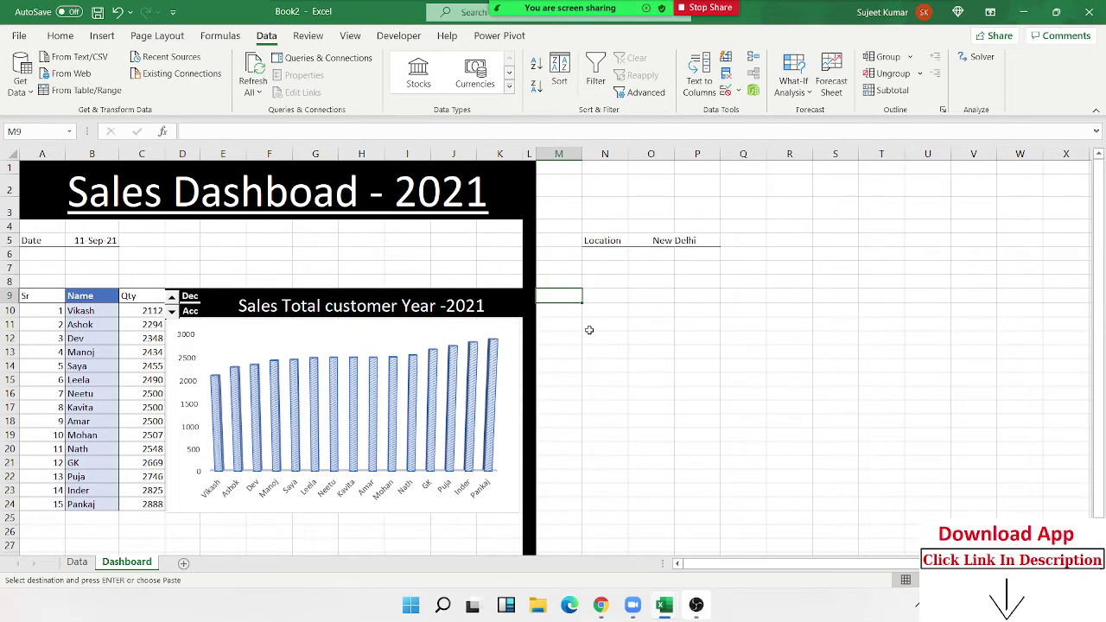
pyautogui.press('Return')
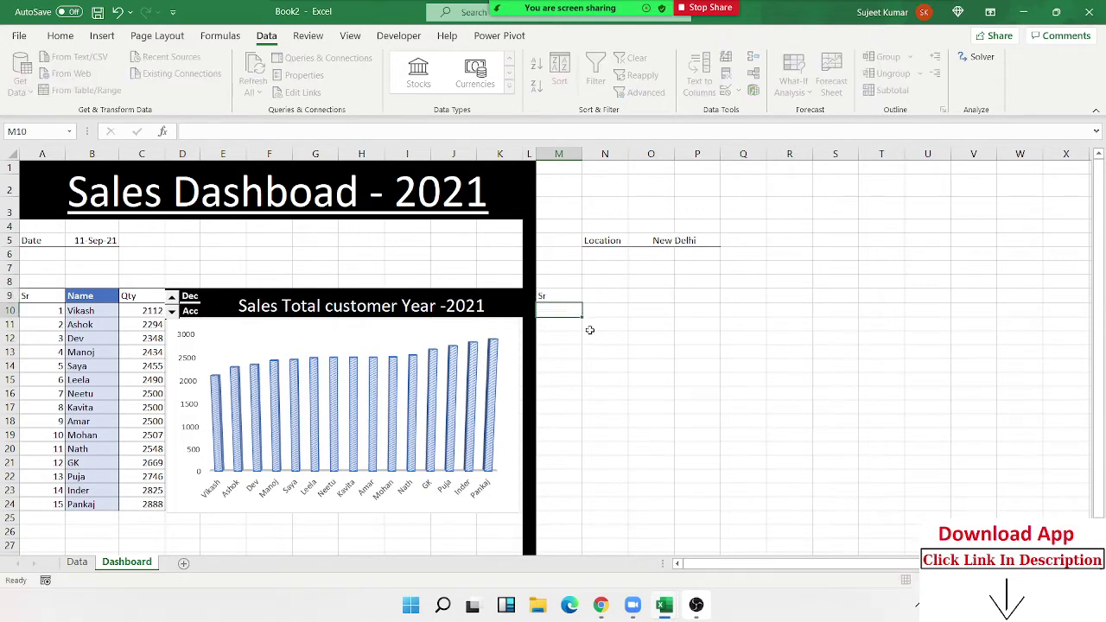
pyautogui.press('Up')
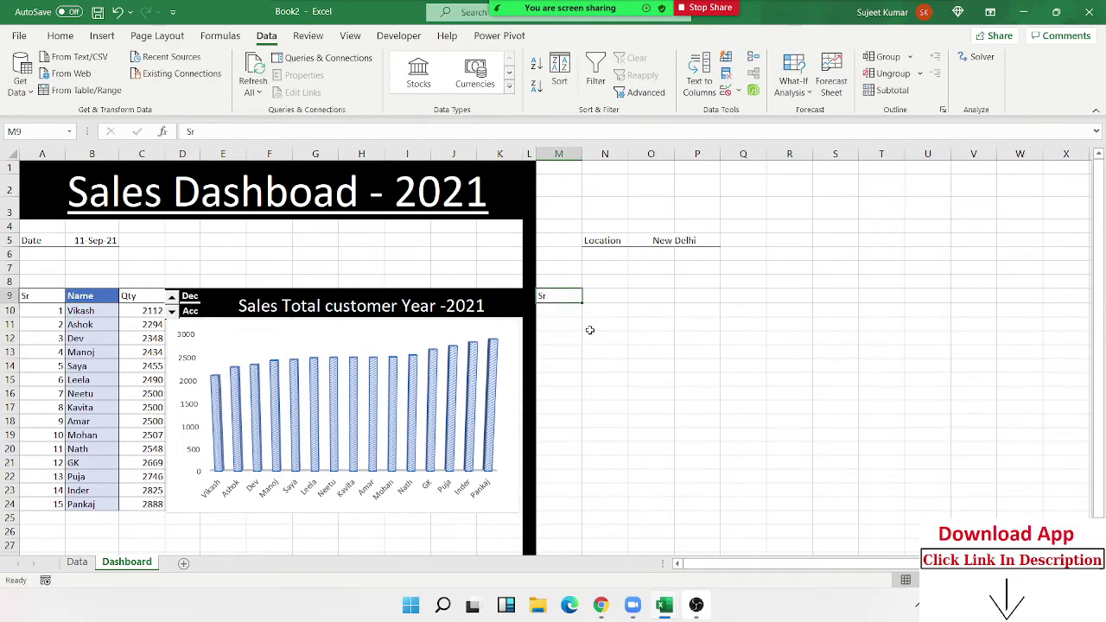
pyautogui.press('Right')
pyautogui.write('N')
pyautogui.press('Return')
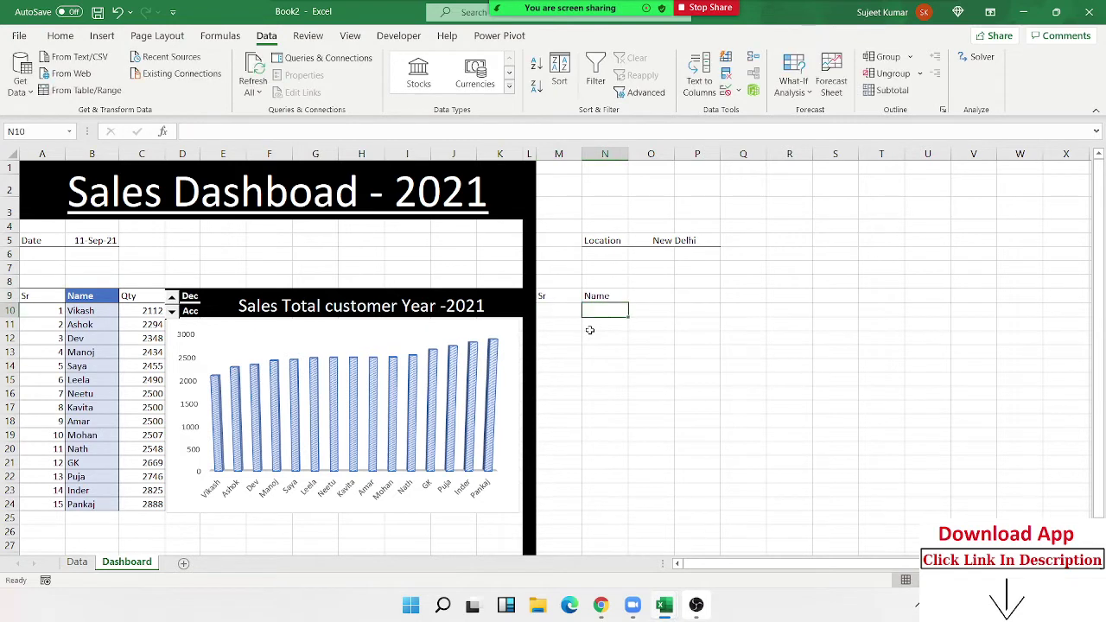
pyautogui.press('Up')
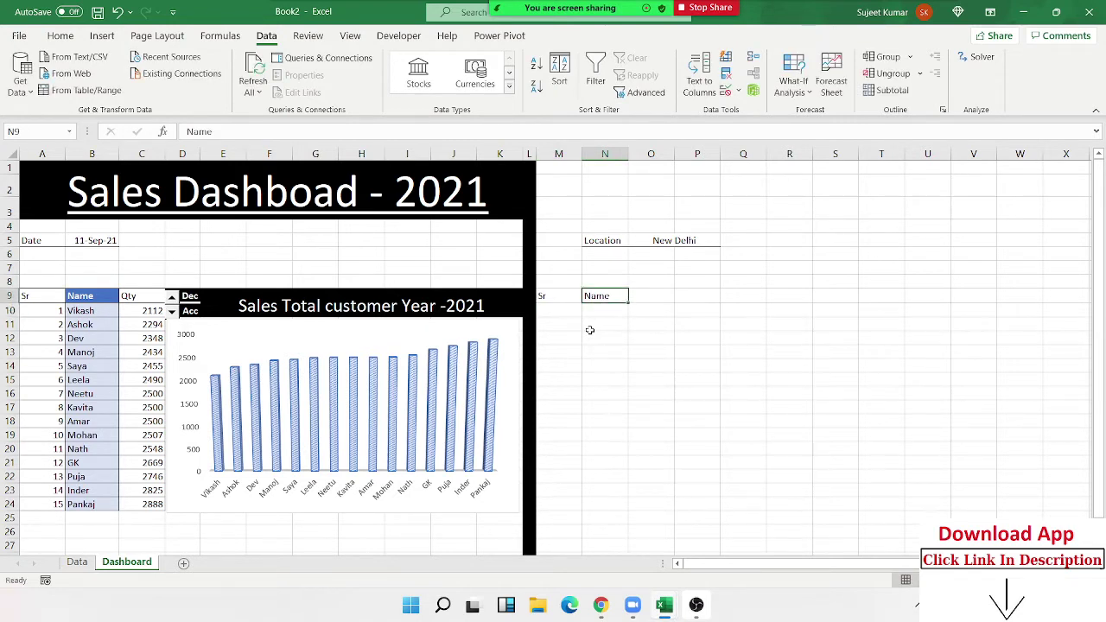
pyautogui.press('Left')
pyautogui.press('Right')
pyautogui.write('Cit')
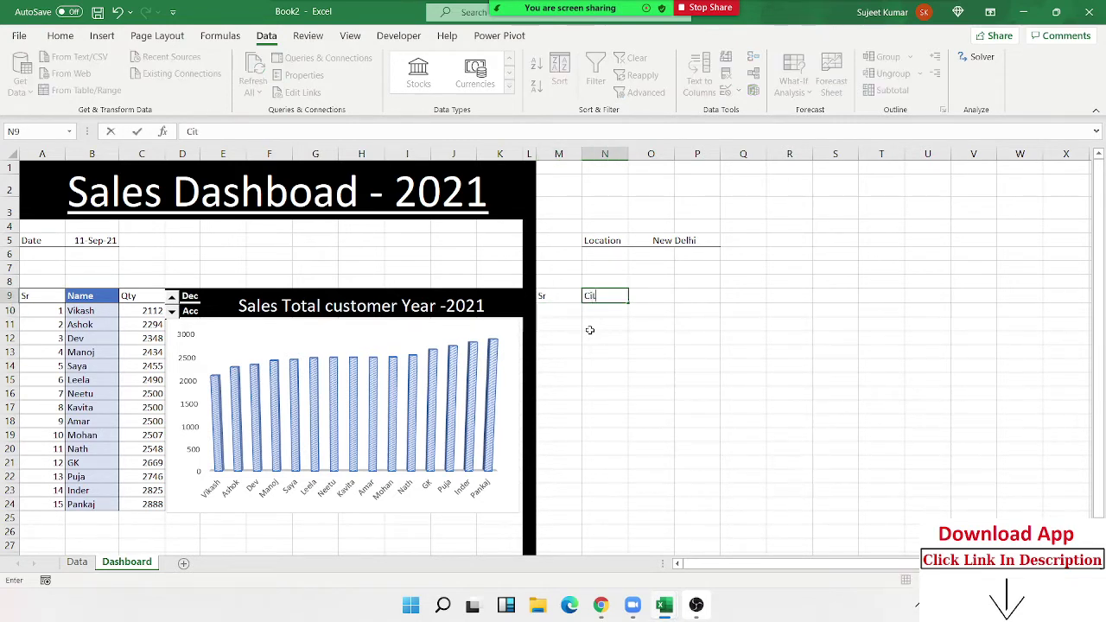
pyautogui.write('y\\')
pyautogui.press('Return')
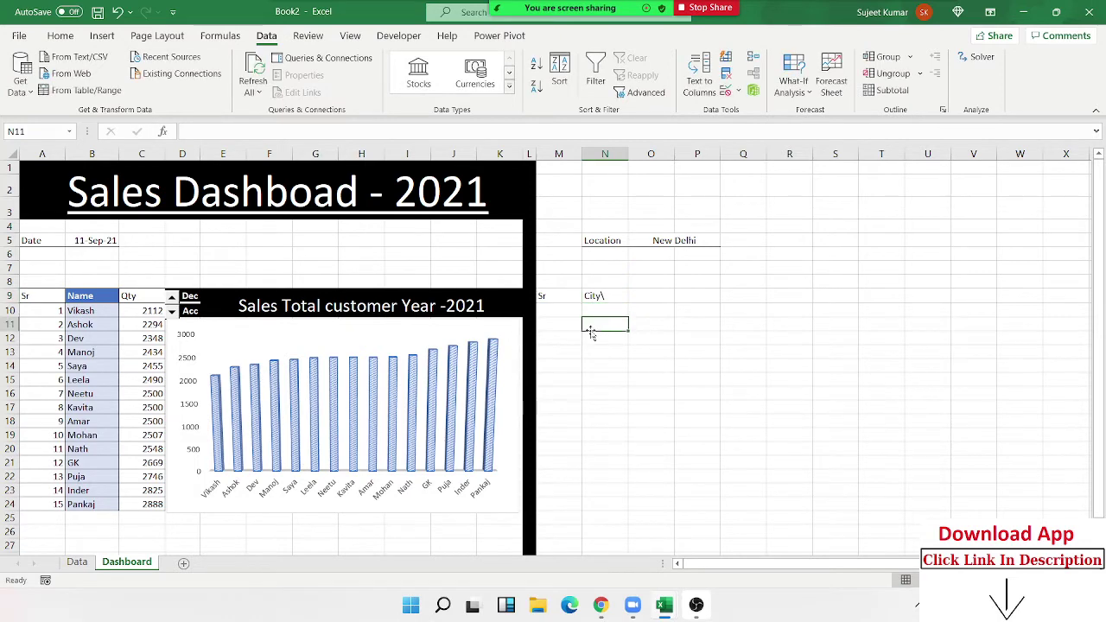
pyautogui.press('Left')
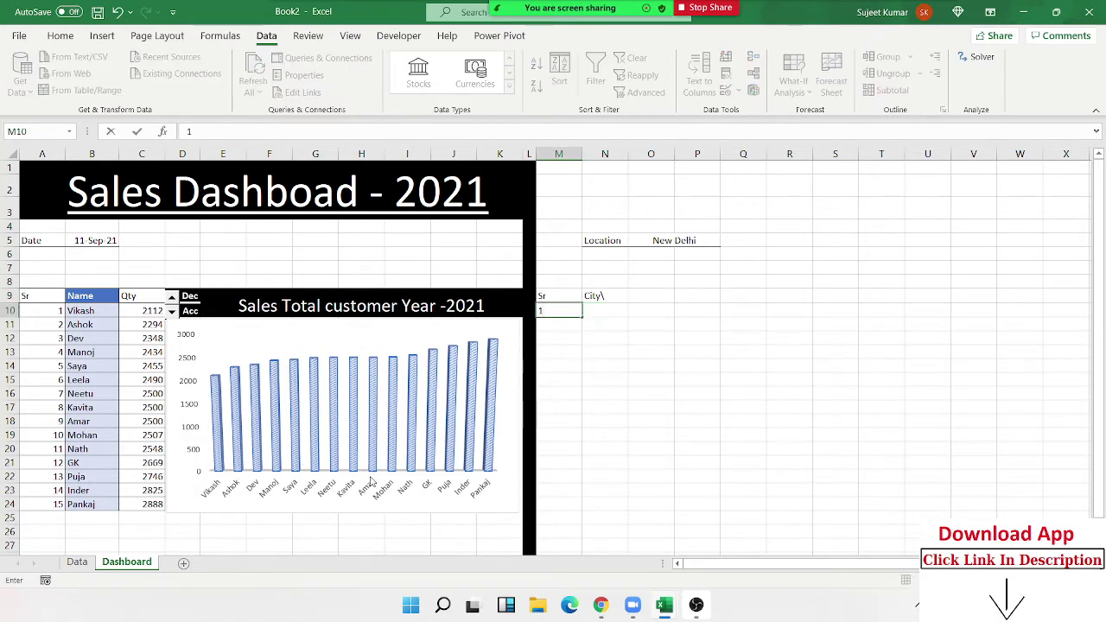
# Step: Copy the City list from Data!R1:R11 and paste it into Dashboard N9
pyautogui.click(77, 562)
pyautogui.hotkey('ctrl', 'c')
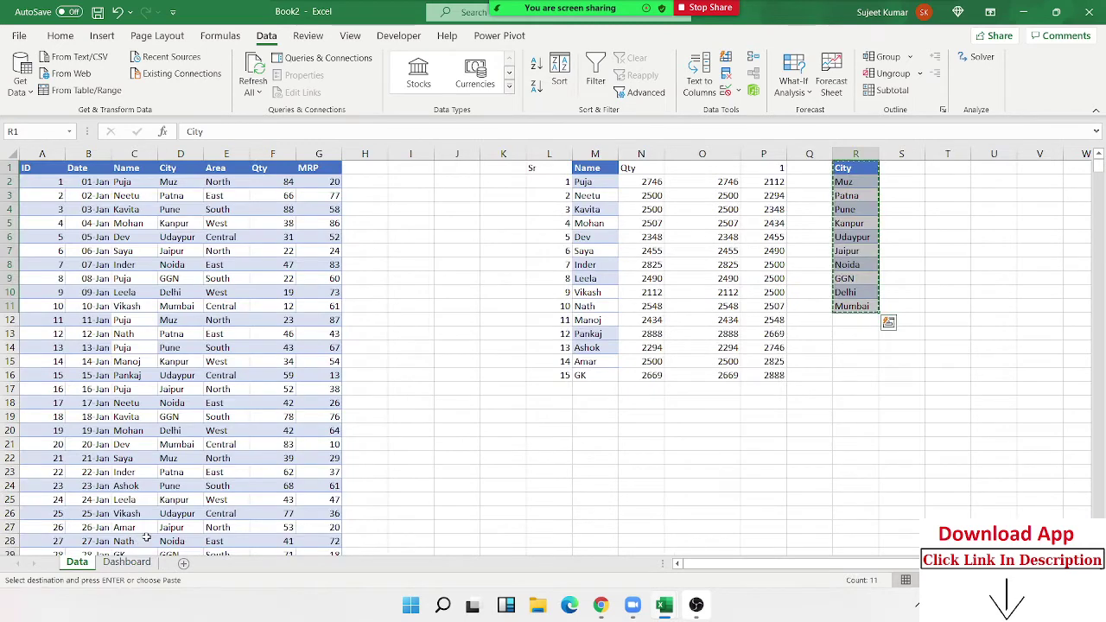
pyautogui.click(126, 562)
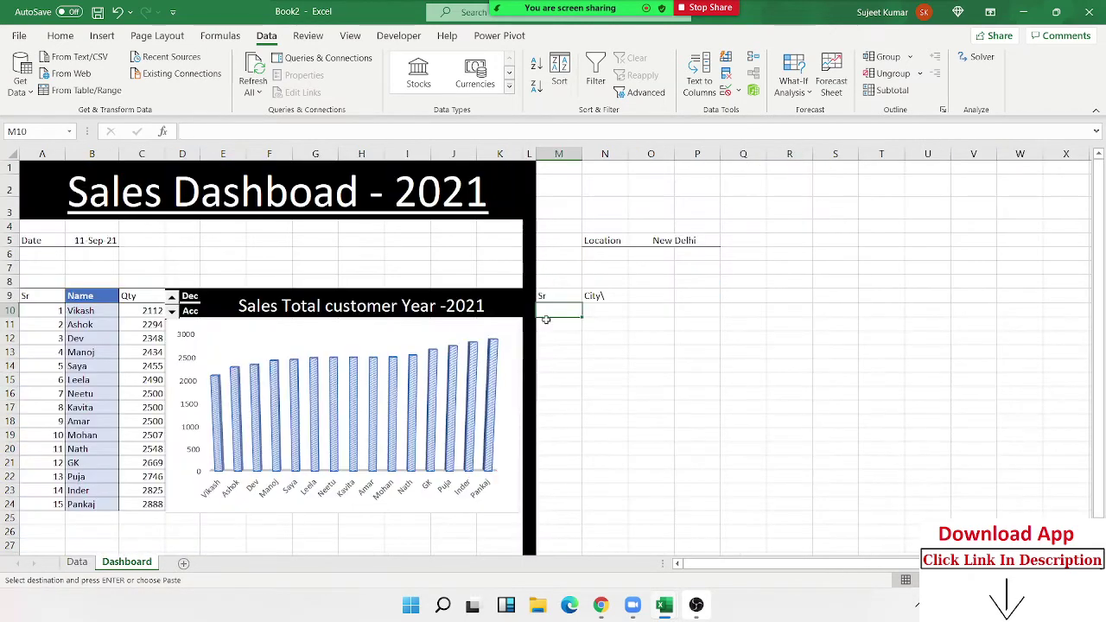
pyautogui.click(589, 296)
pyautogui.hotkey('ctrl', 'v')
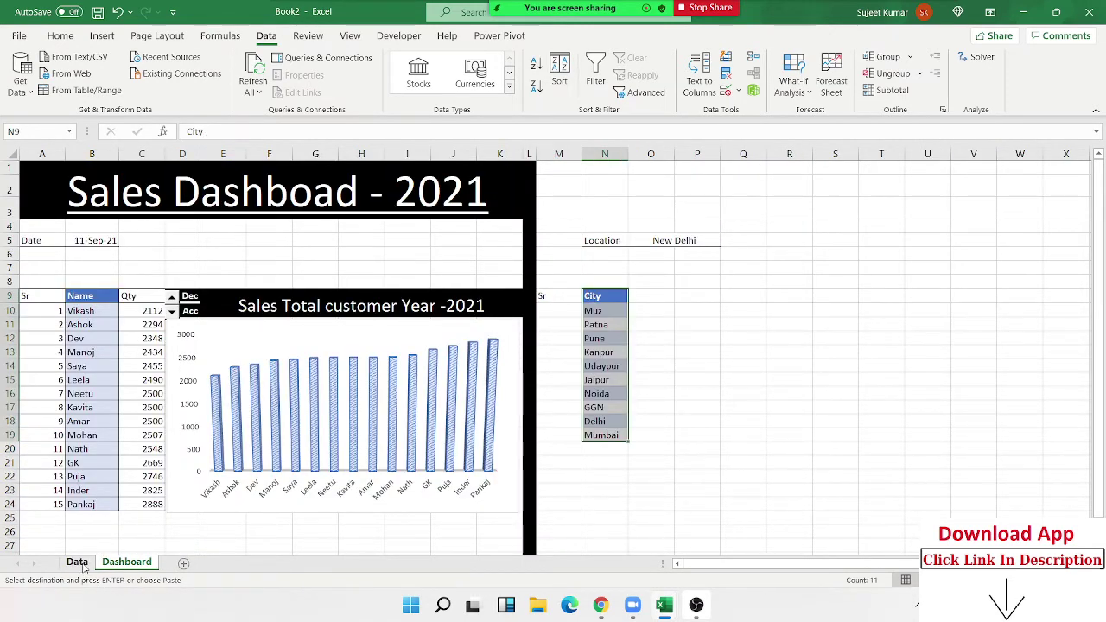
# Step: Copy the Area column E into column T of the Data sheet and remove its duplicates
pyautogui.click(77, 562)
pyautogui.click(213, 154)
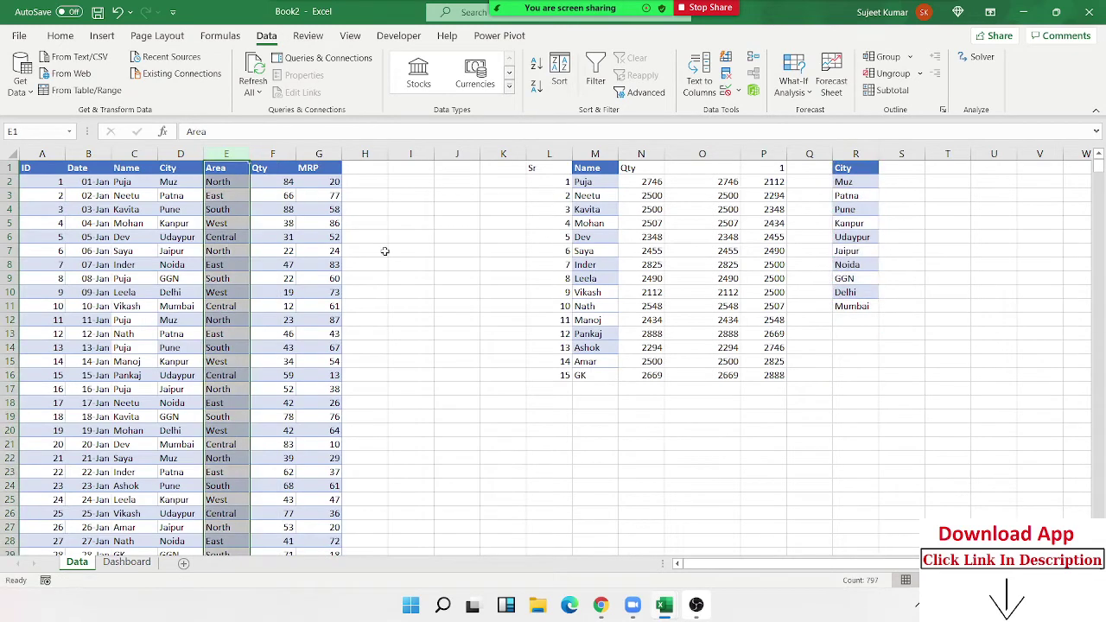
pyautogui.hotkey('ctrl', 'c')
pyautogui.click(503, 415)
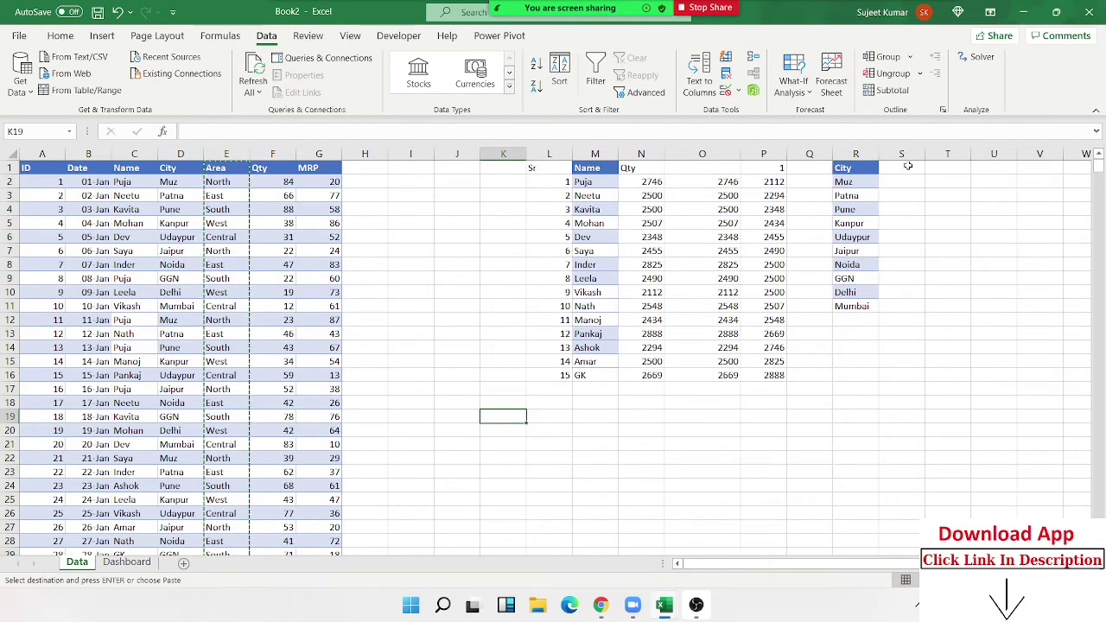
pyautogui.click(949, 169)
pyautogui.hotkey('ctrl', 'v')
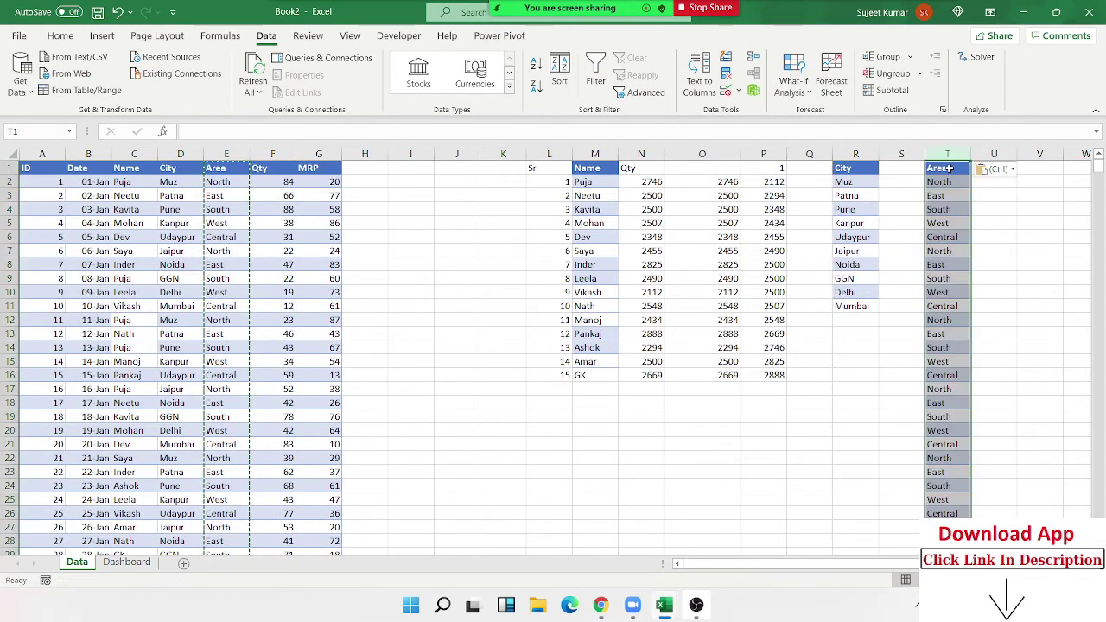
pyautogui.click(726, 75)
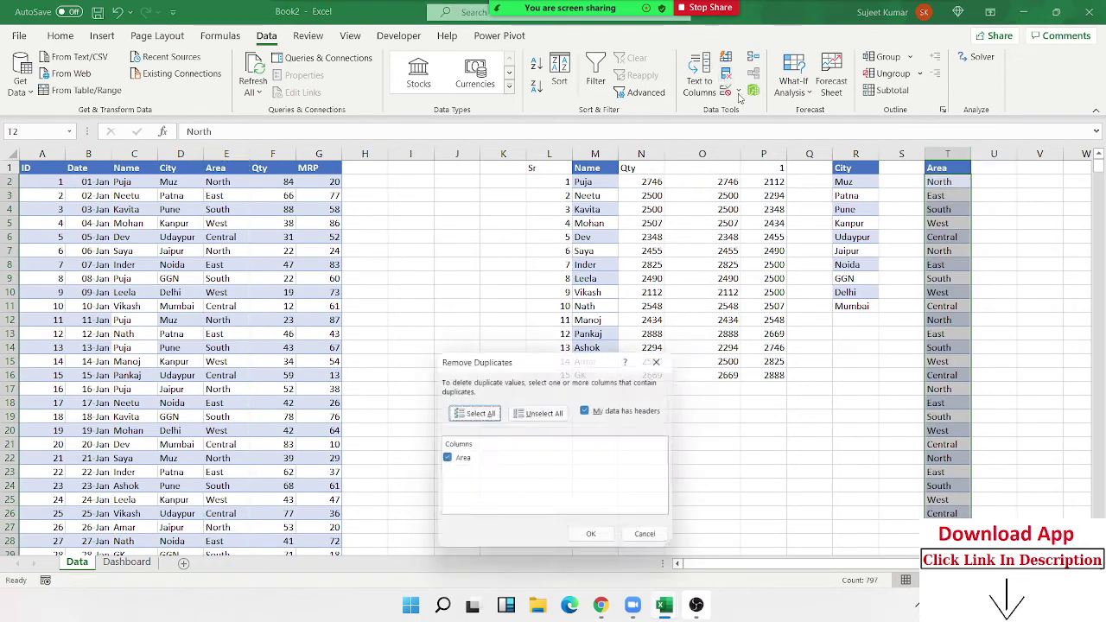
pyautogui.click(595, 541)
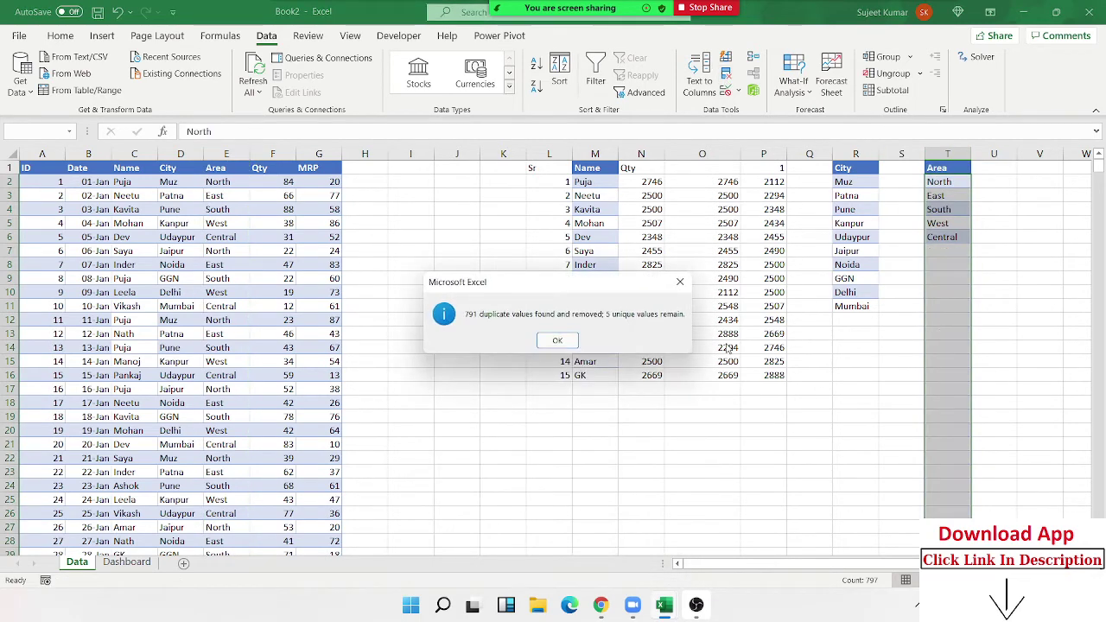
pyautogui.click(557, 340)
# Step: Delete the City list column R, then copy the five Area values North to Central
pyautogui.click(840, 156)
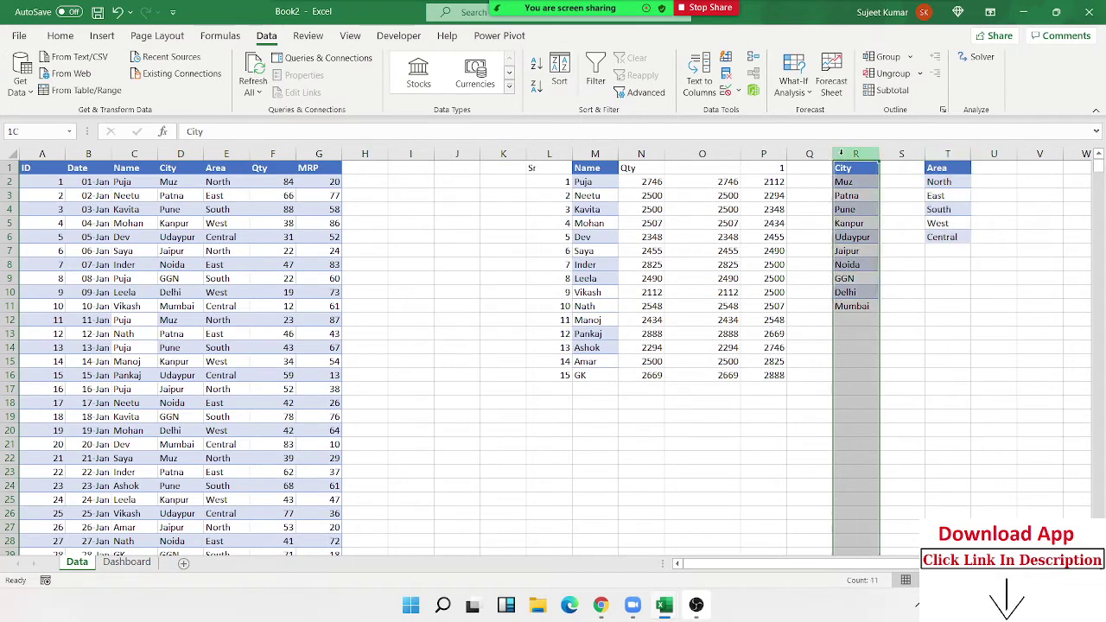
pyautogui.hotkey('ctrl', '-')
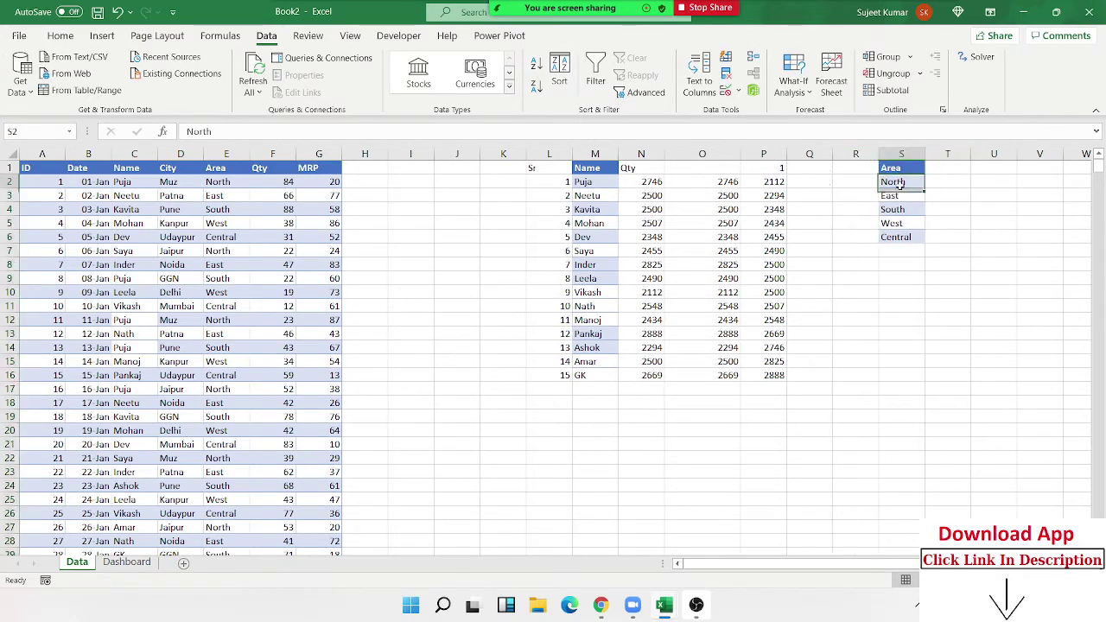
pyautogui.moveTo(886, 181); pyautogui.dragTo(899, 237)
pyautogui.hotkey('ctrl', 'c')
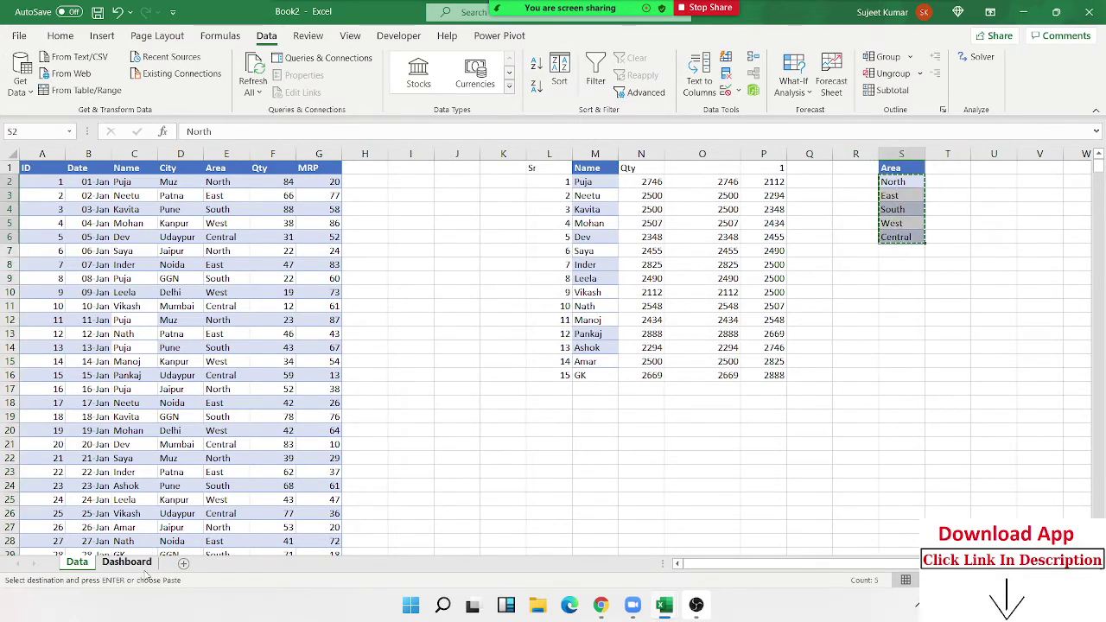
# Step: Paste North, East, South, West and Central transposed into Dashboard O9:S9
pyautogui.click(126, 562)
pyautogui.click(654, 294)
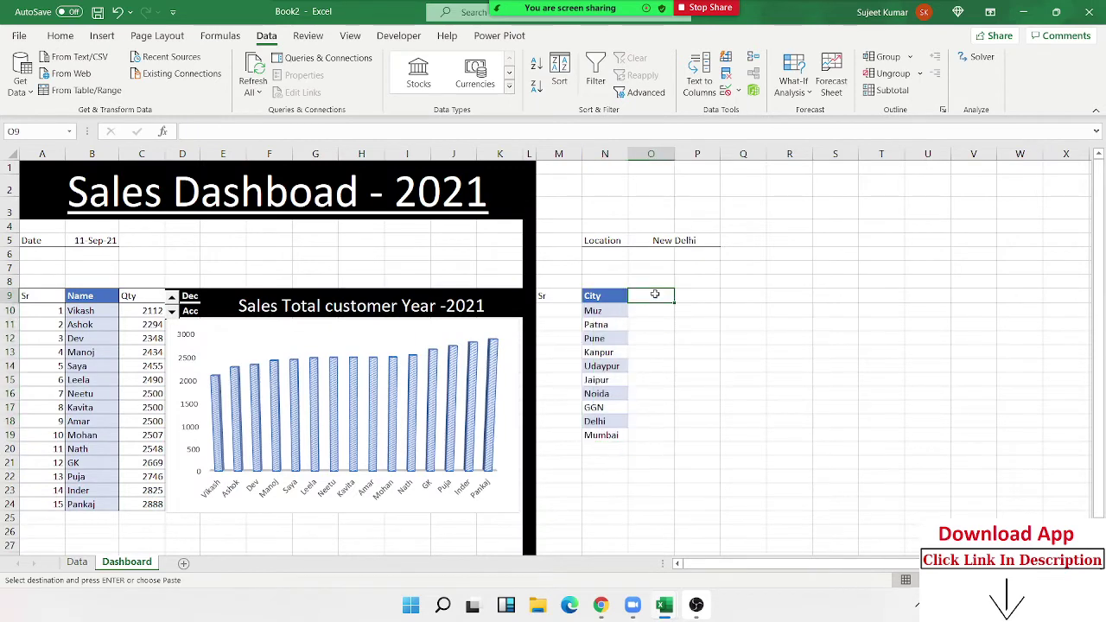
pyautogui.rightClick(655, 295)
pyautogui.click(711, 273)
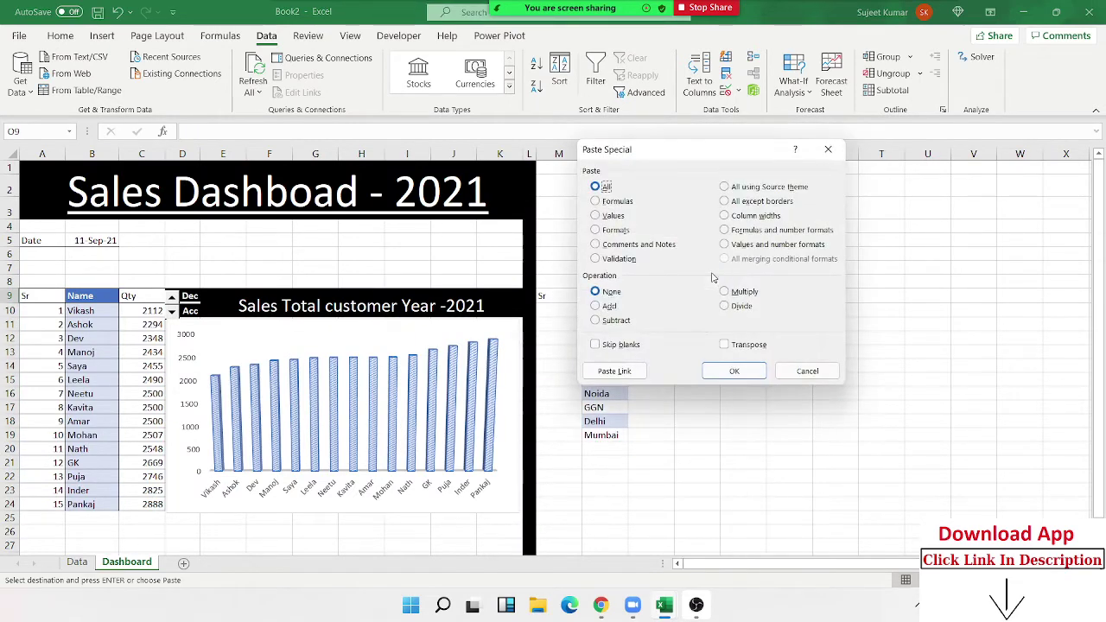
pyautogui.click(725, 344)
pyautogui.click(734, 369)
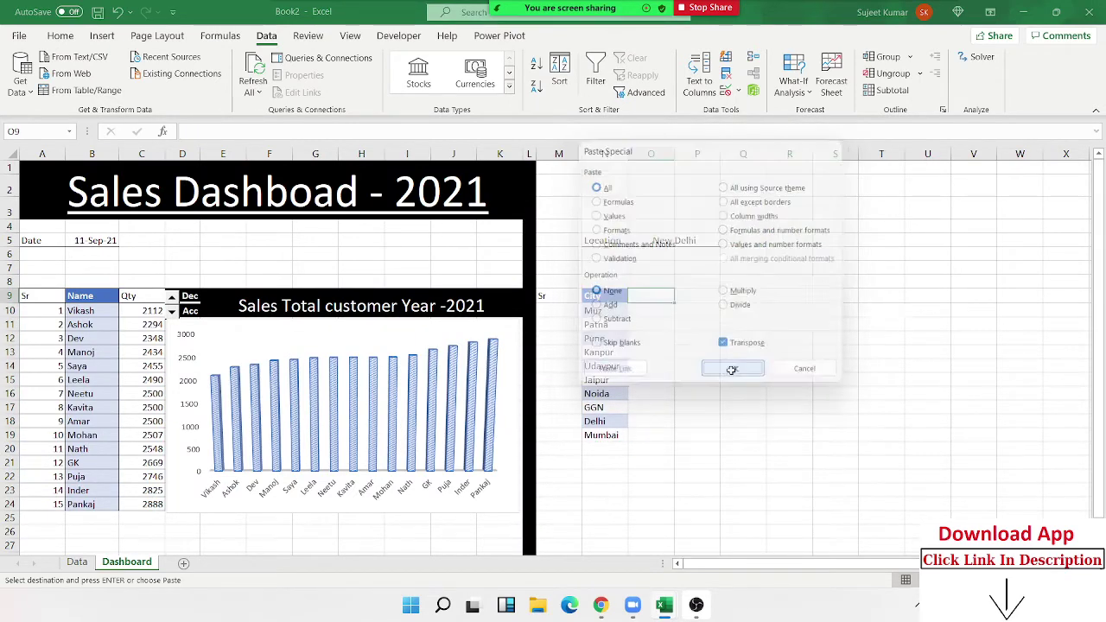
pyautogui.click(717, 339)
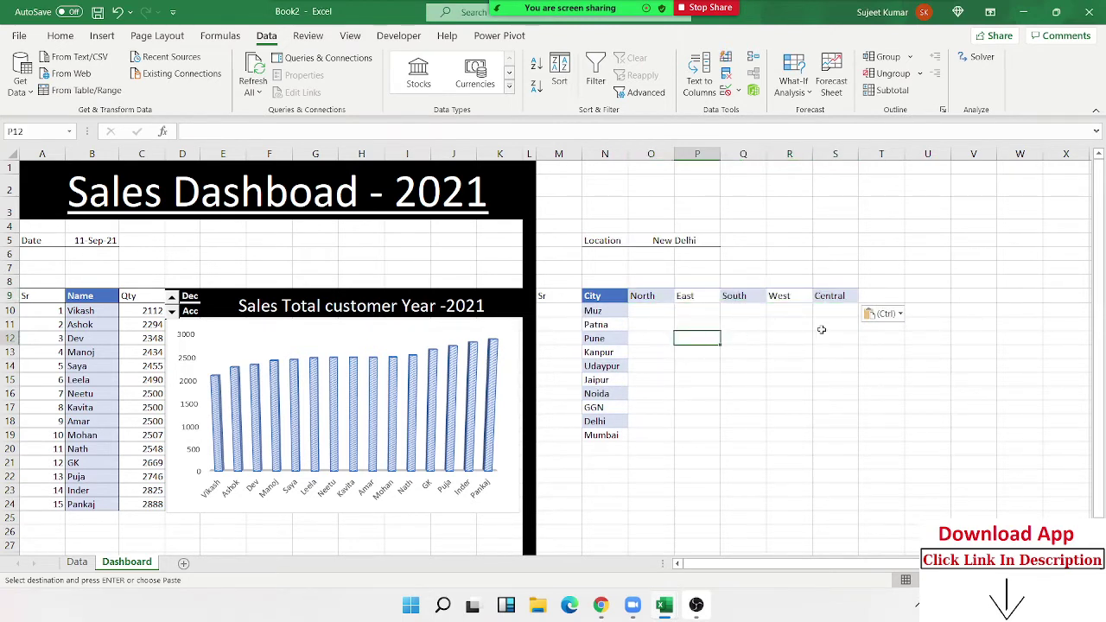
pyautogui.press('Escape')
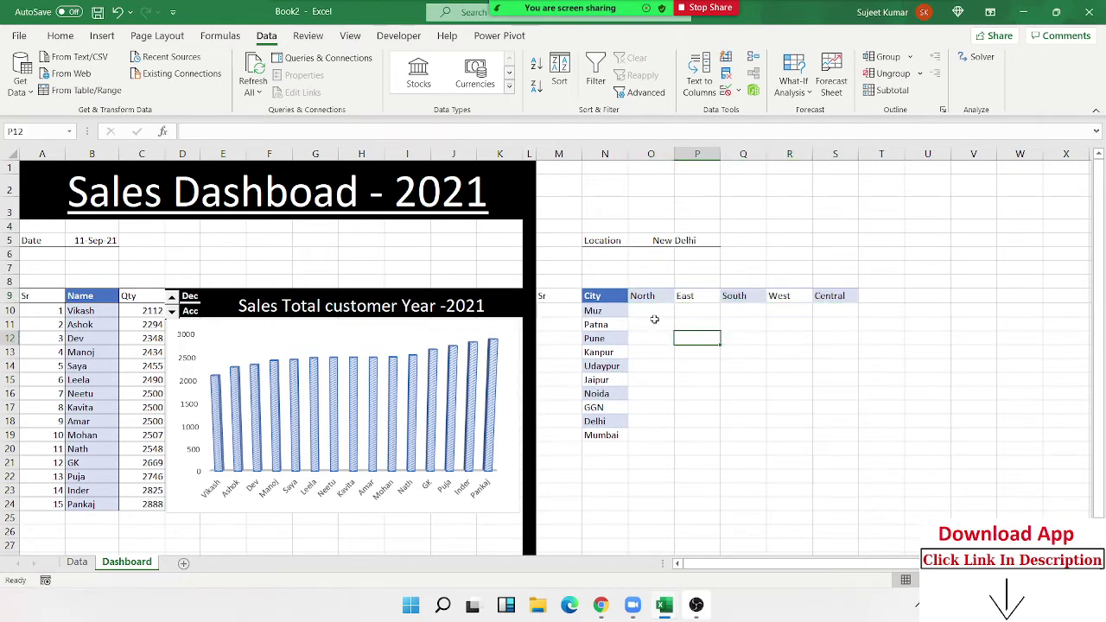
pyautogui.click(654, 319)
pyautogui.click(656, 309)
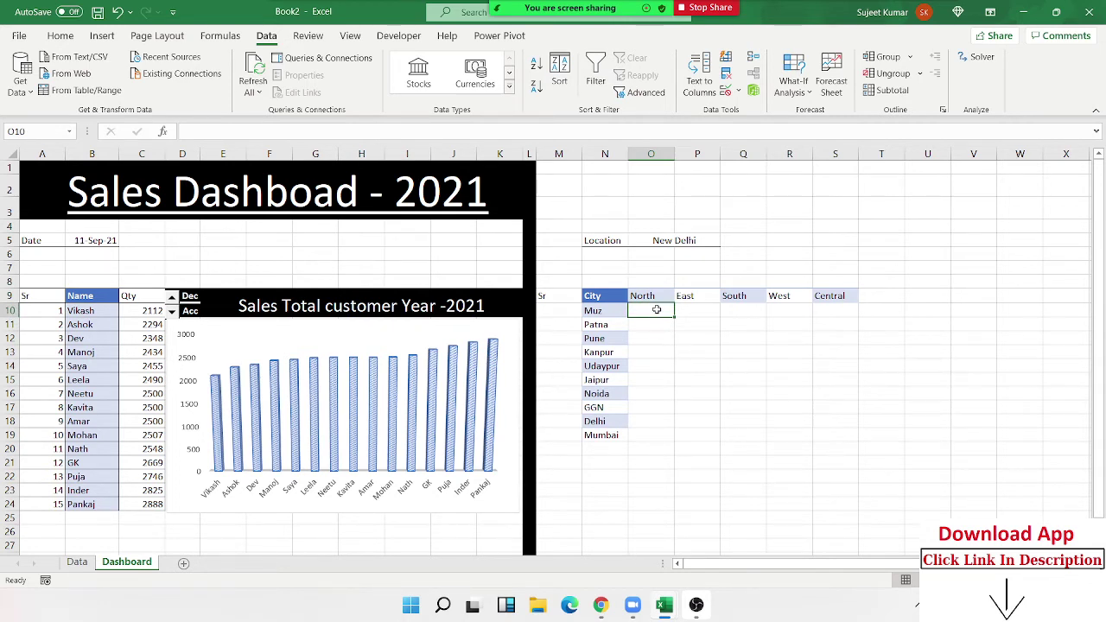
# Step: Start a SUMIFS in O10 using Data!F:F (Qty) as the sum range
pyautogui.write('=sum')
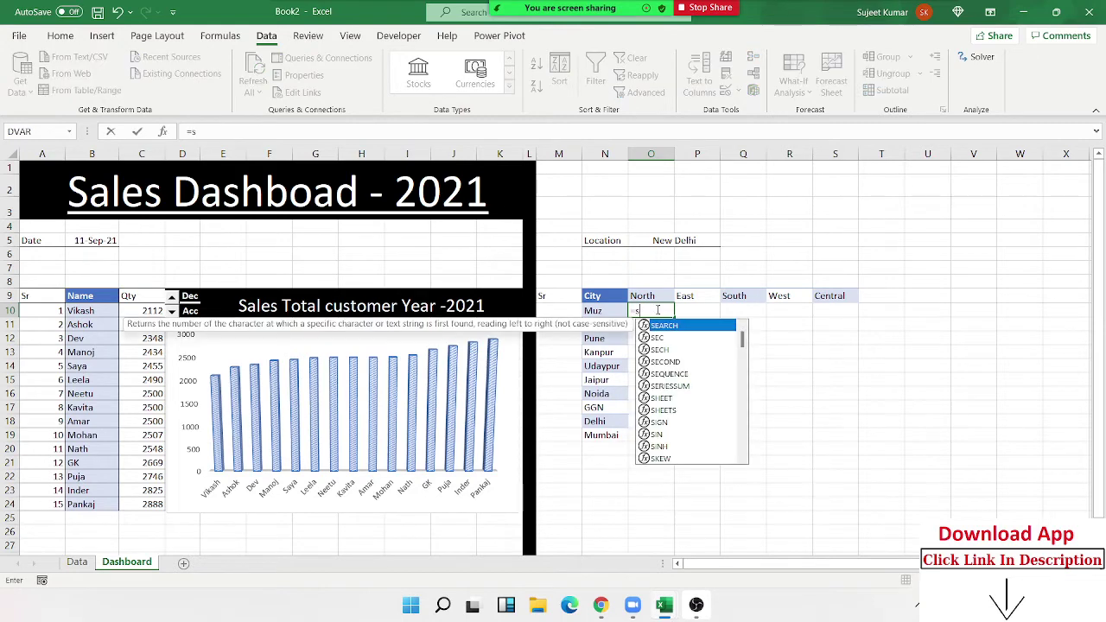
pyautogui.press('Down')
pyautogui.press('Down')
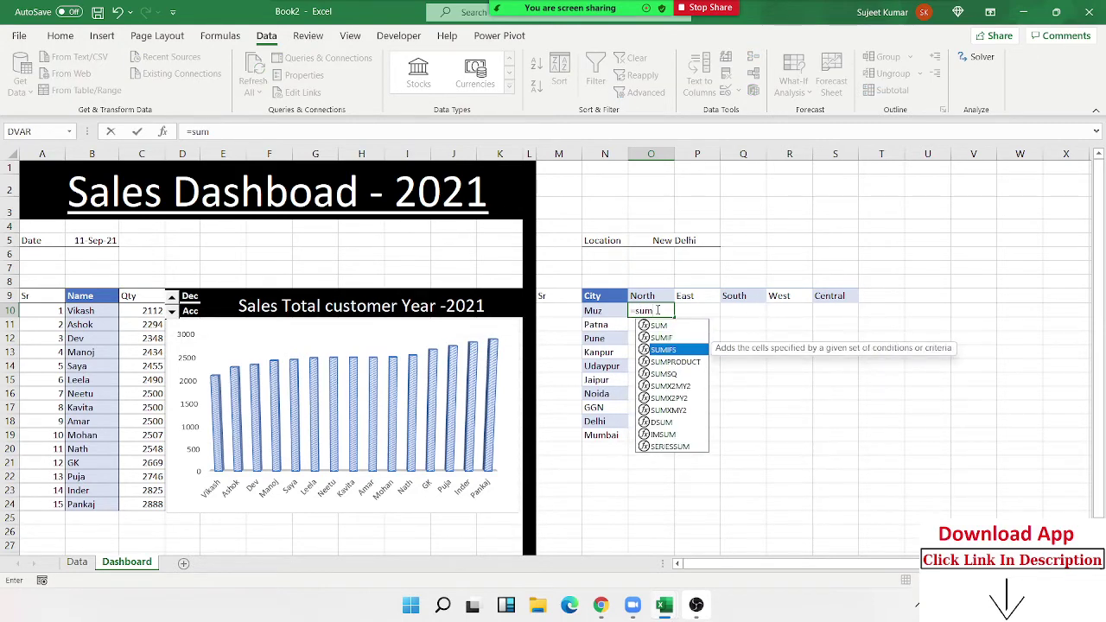
pyautogui.press('Tab')
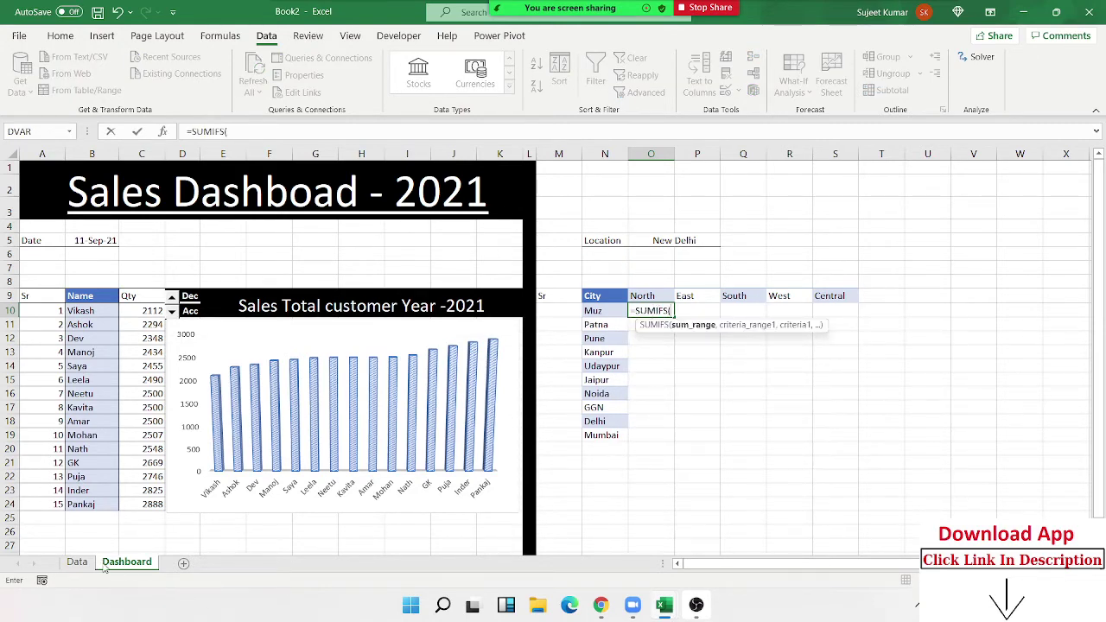
pyautogui.click(77, 562)
pyautogui.click(271, 147)
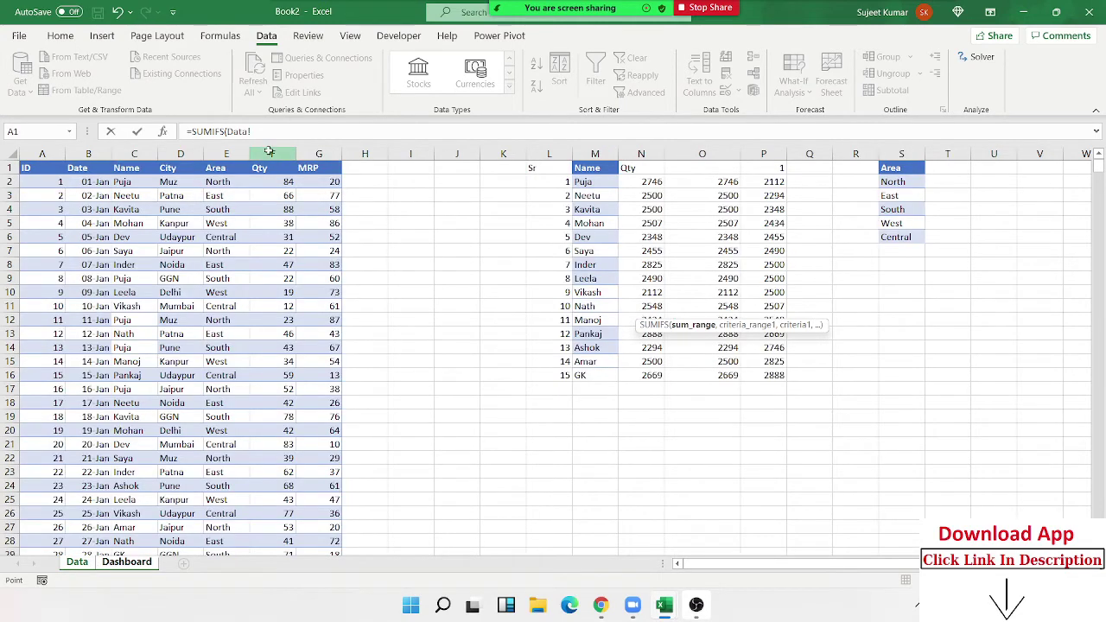
pyautogui.write('F:F,')
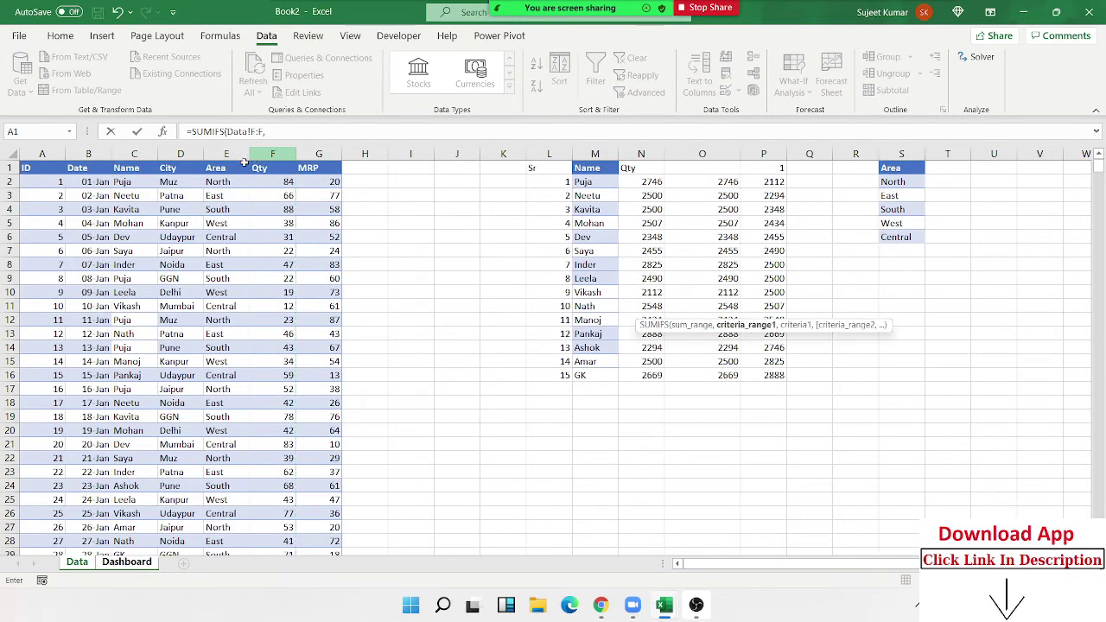
# Step: Add Data!D:D with criterion Dashboard!N10 and Data!E:E, then commit the formula, triggering the too-few-arguments warning
pyautogui.click(180, 154)
pyautogui.write(',')
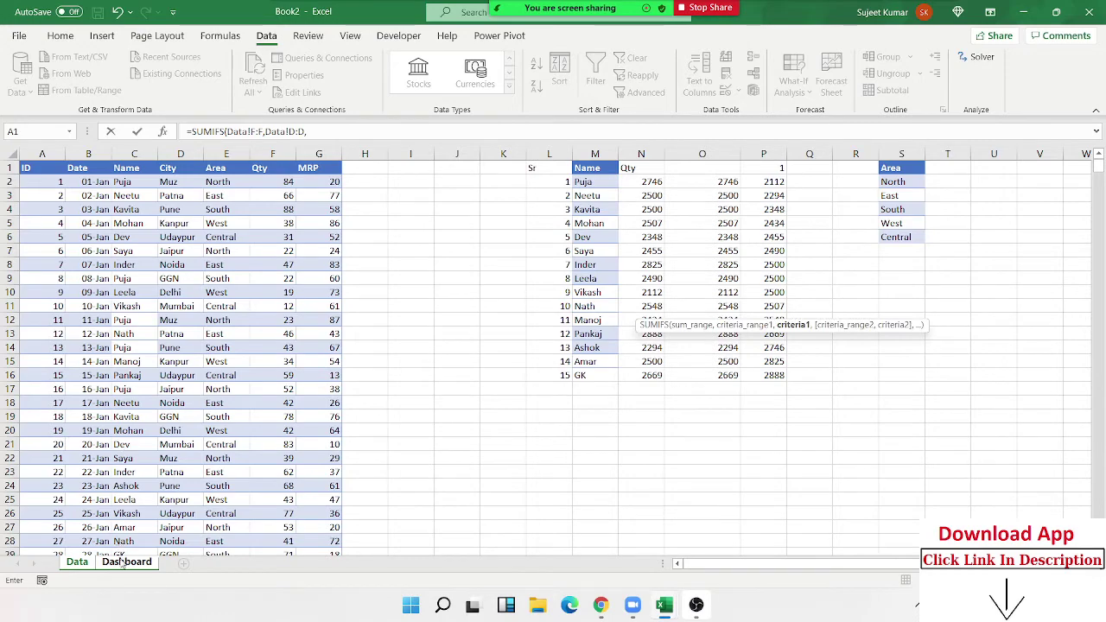
pyautogui.click(126, 562)
pyautogui.click(612, 316)
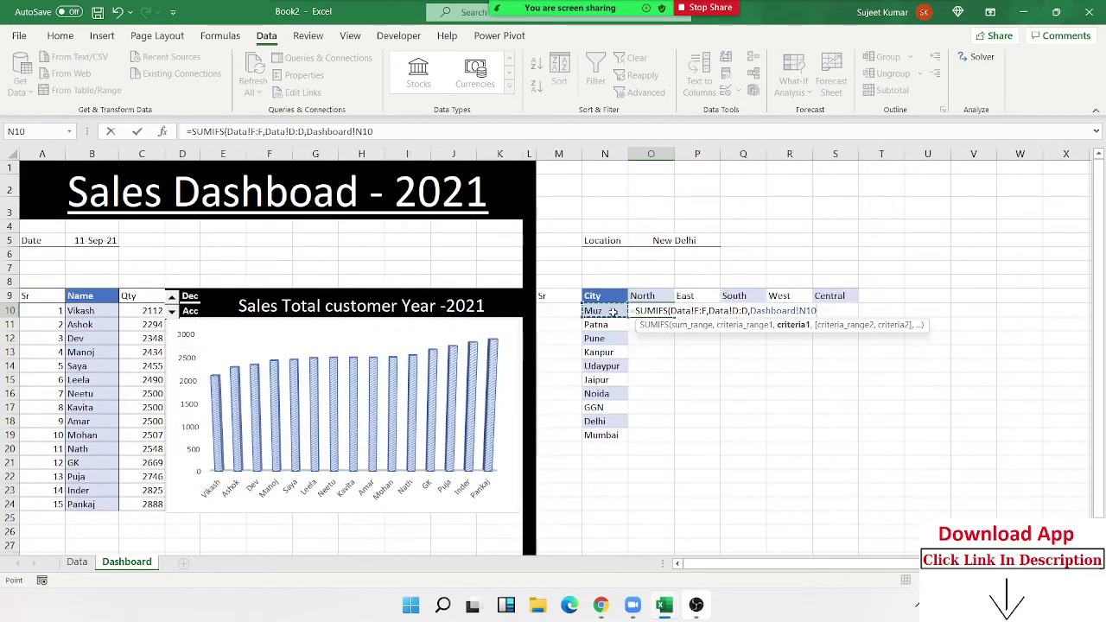
pyautogui.write(',')
pyautogui.click(77, 562)
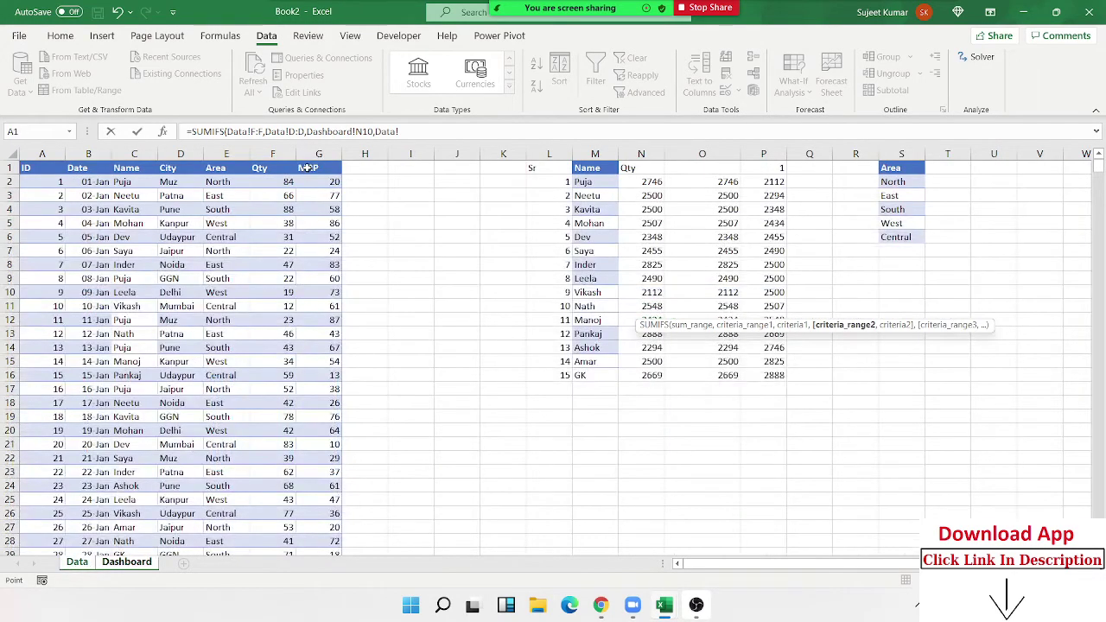
pyautogui.click(227, 154)
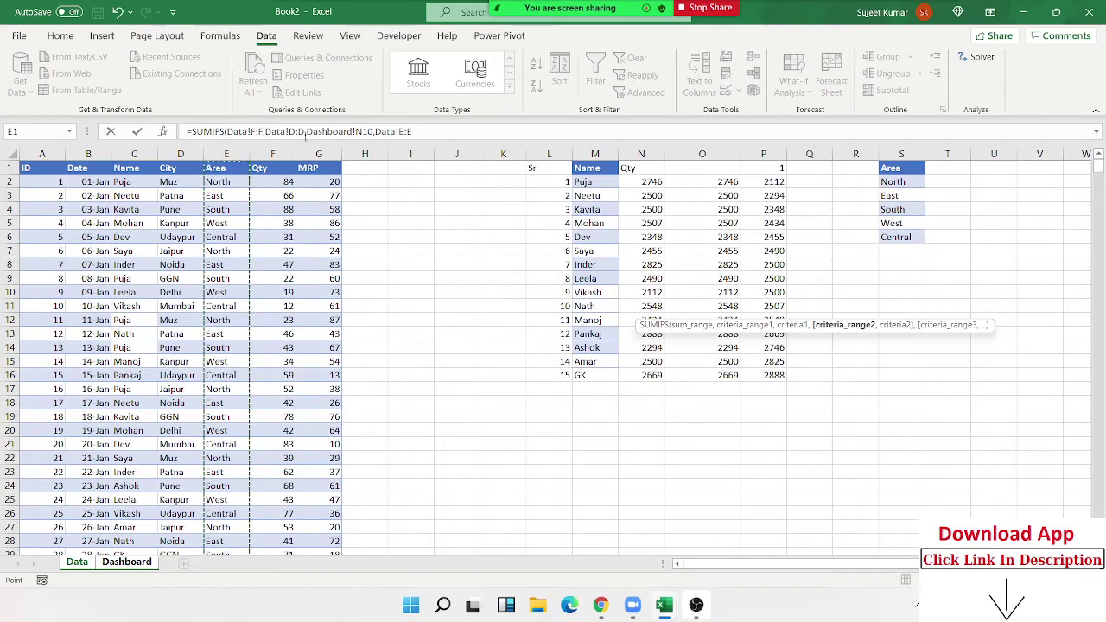
pyautogui.press('Return')
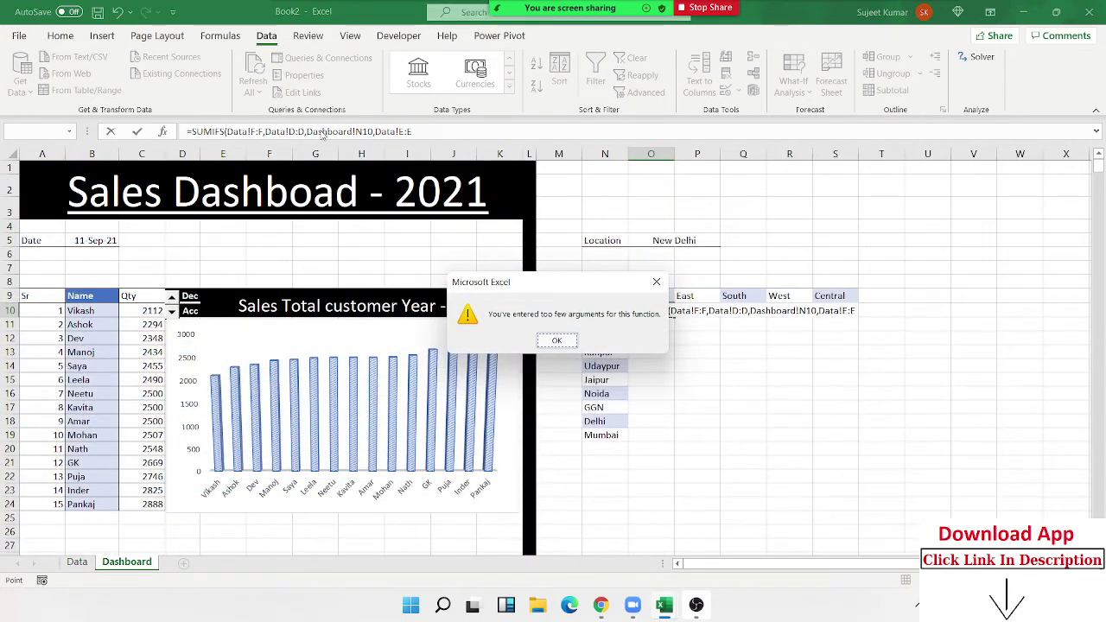
# Step: Dismiss the warning and finish the SUMIFS with the North heading O9 as the area criterion
pyautogui.press('Return')
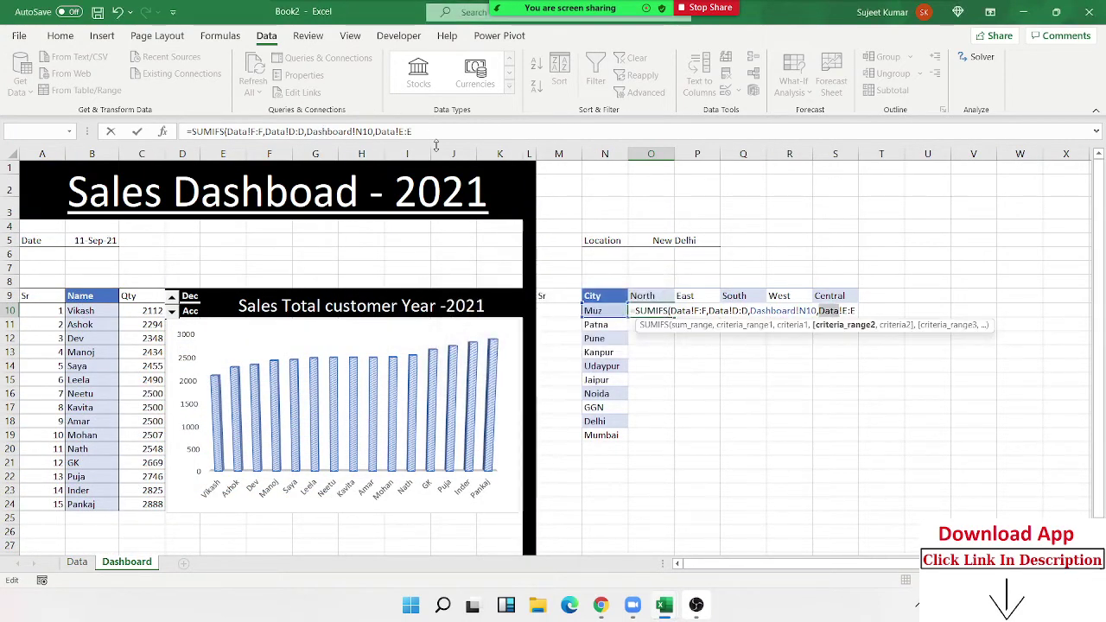
pyautogui.write(',')
pyautogui.click(642, 296)
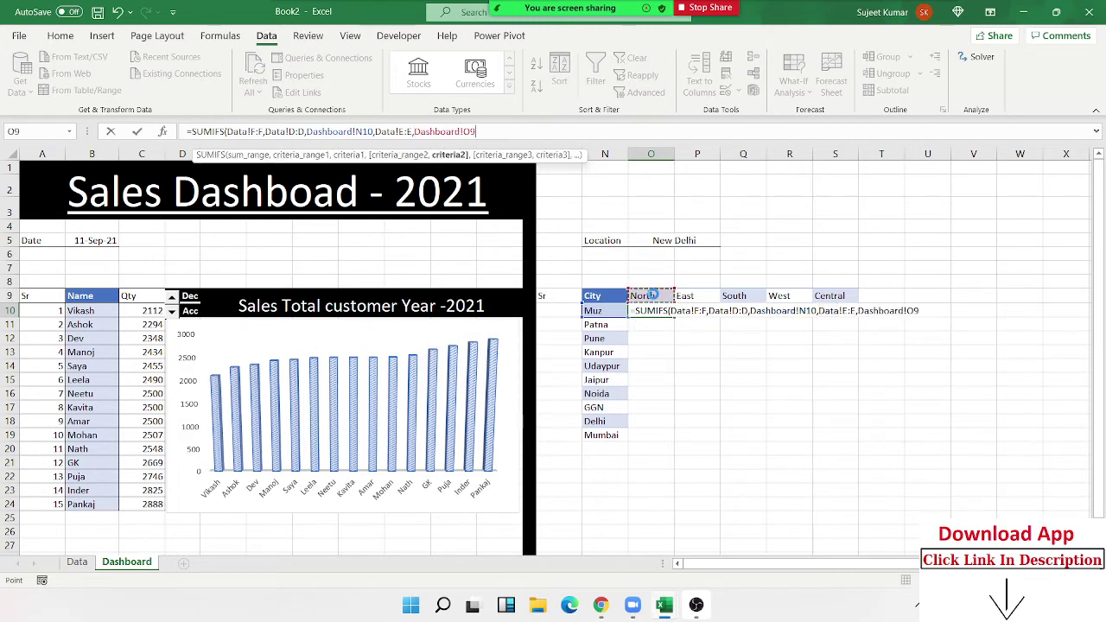
pyautogui.press('Return')
# Step: In O10's formula, make the Qty and City column references absolute
pyautogui.doubleClick(656, 311)
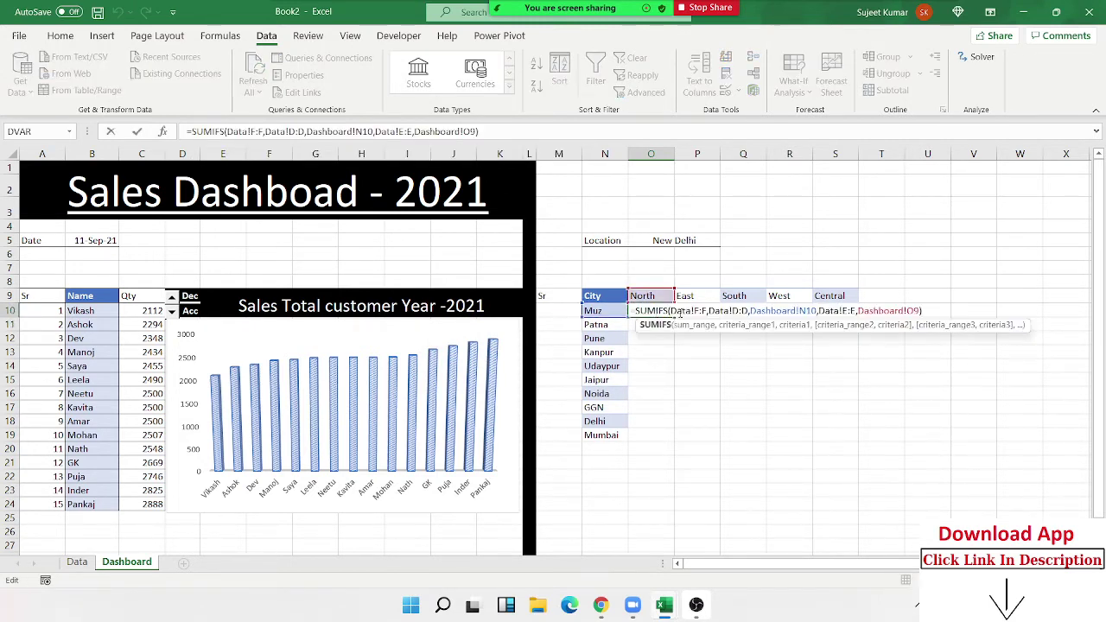
pyautogui.click(696, 310)
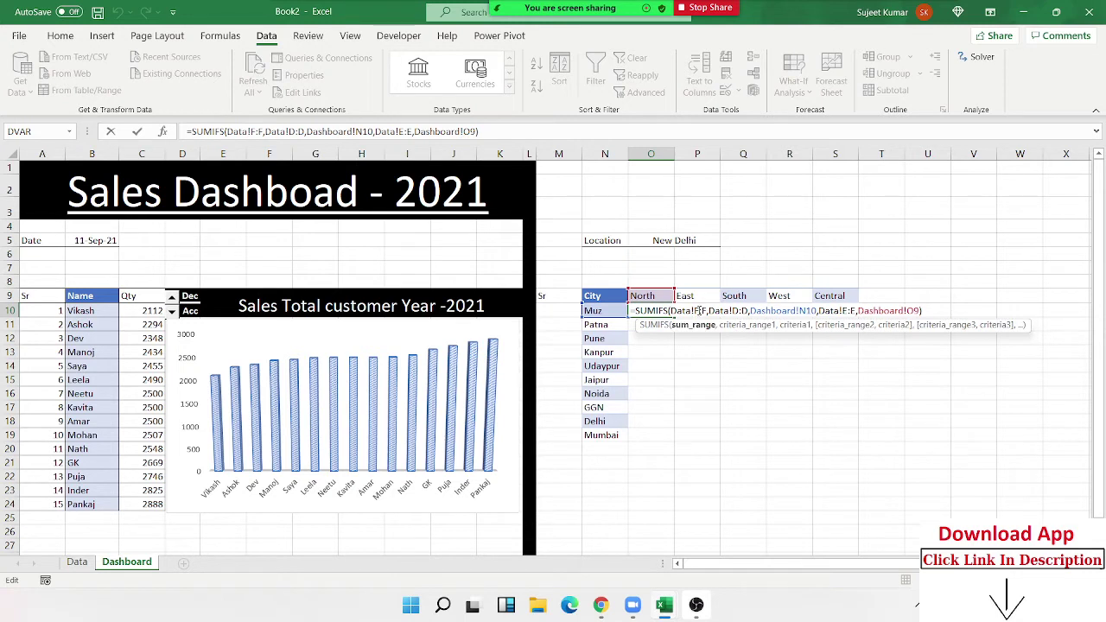
pyautogui.press('F4')
pyautogui.moveTo(747, 310); pyautogui.dragTo(769, 310)
pyautogui.press('F4')
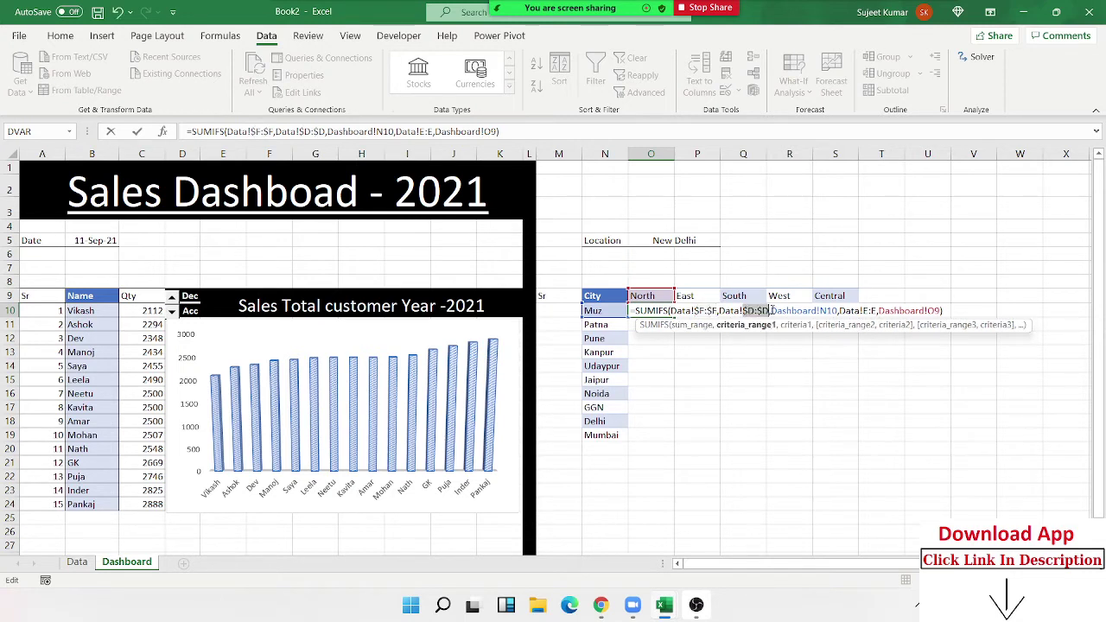
# Step: Remove the sheet prefix before N10 and lock its column as $N10
pyautogui.click(827, 310)
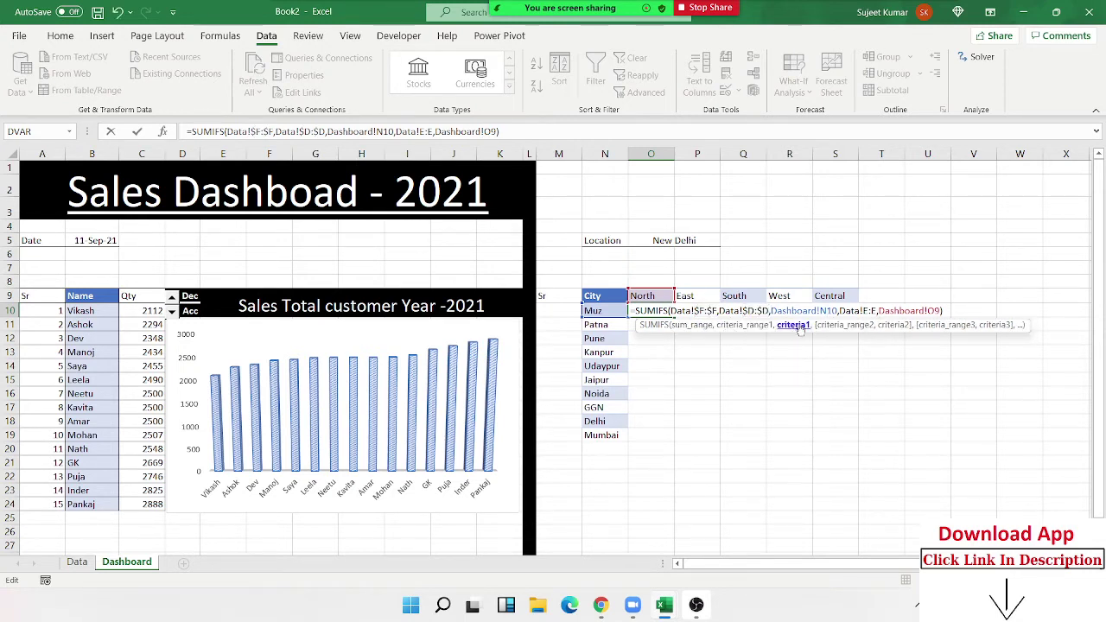
pyautogui.moveTo(817, 310); pyautogui.dragTo(768, 310)
pyautogui.press('BackSpace')
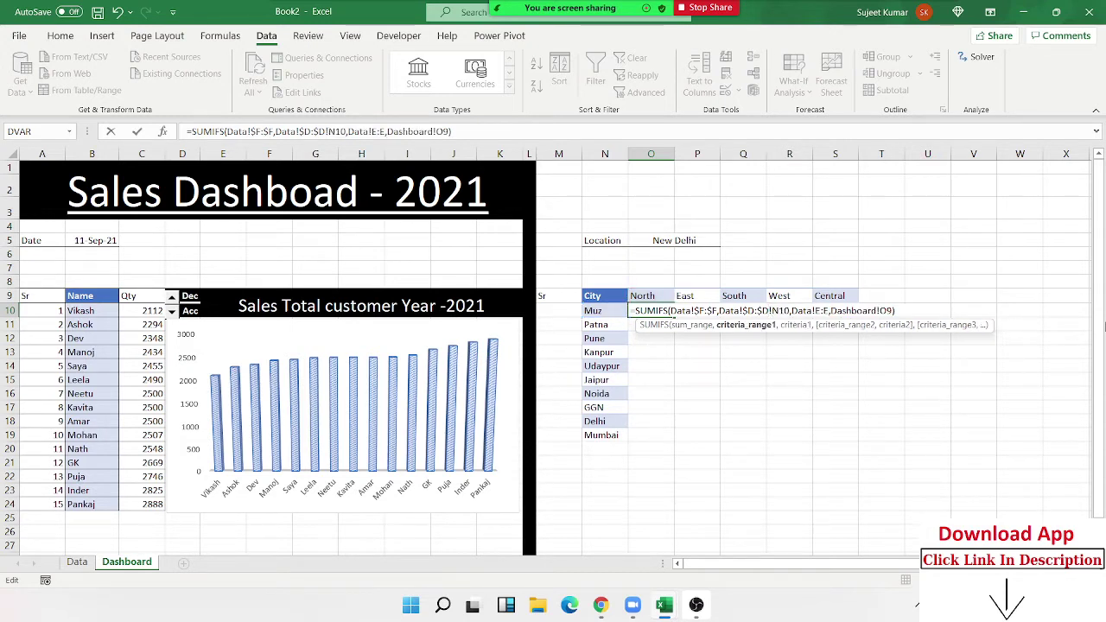
pyautogui.click(769, 310)
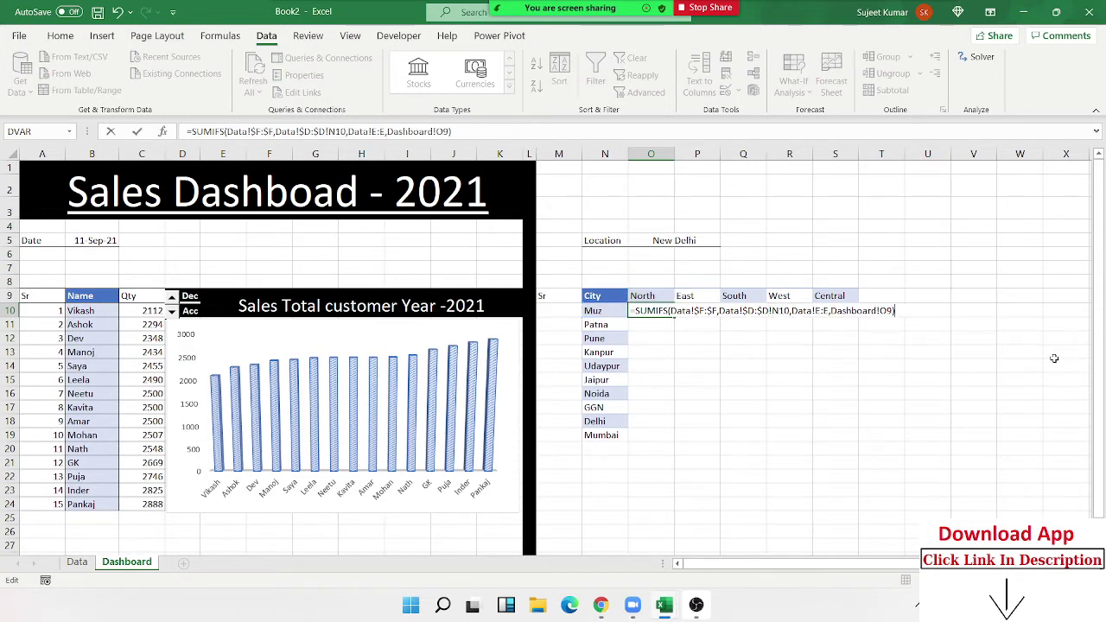
pyautogui.click(767, 310)
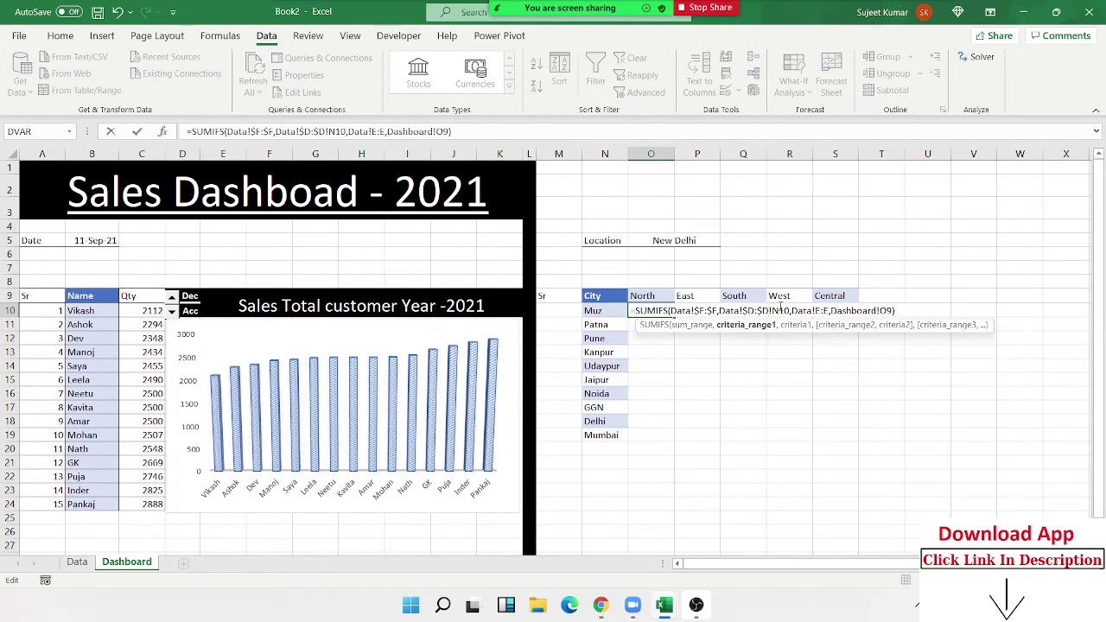
pyautogui.press('BackSpace')
pyautogui.write(',')
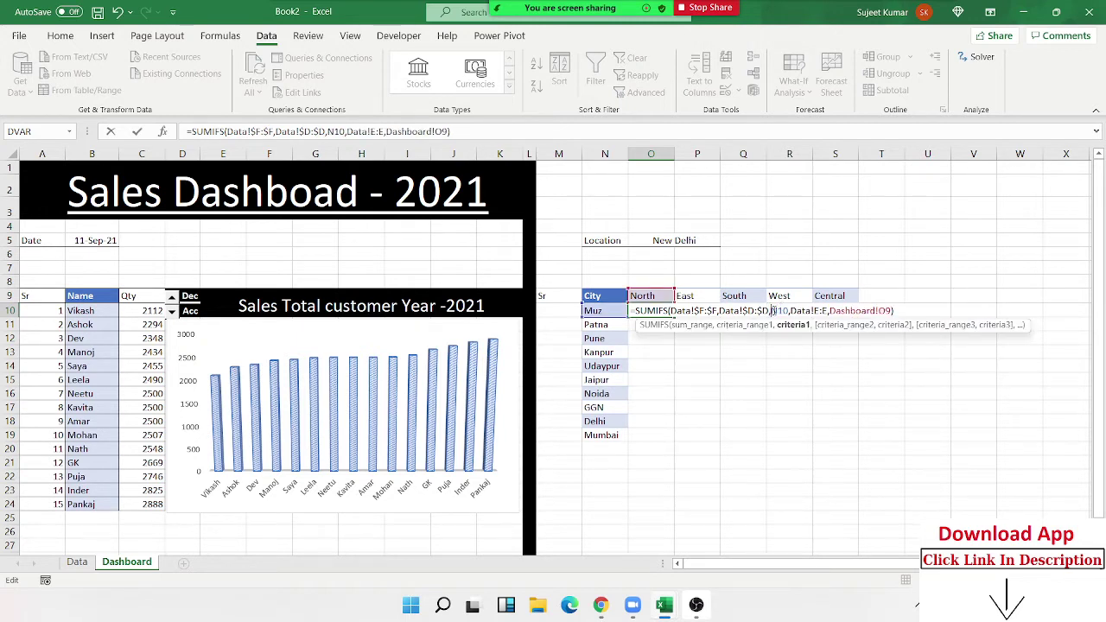
pyautogui.write('$')
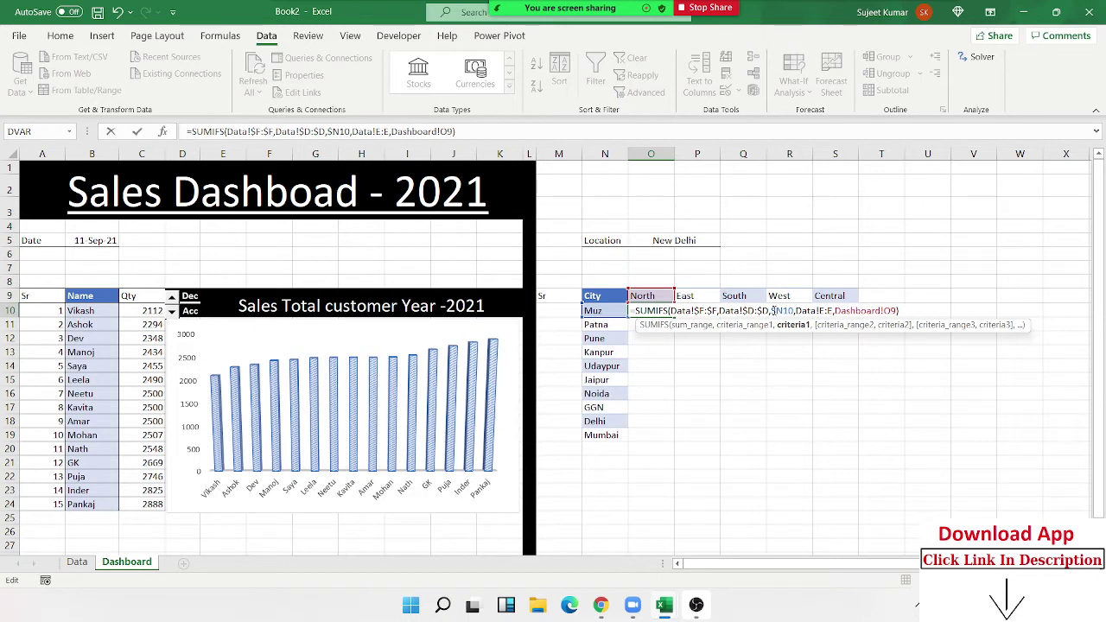
# Step: Make the Area column absolute, change the area criterion to O$9, and commit to get 3870
pyautogui.click(822, 310)
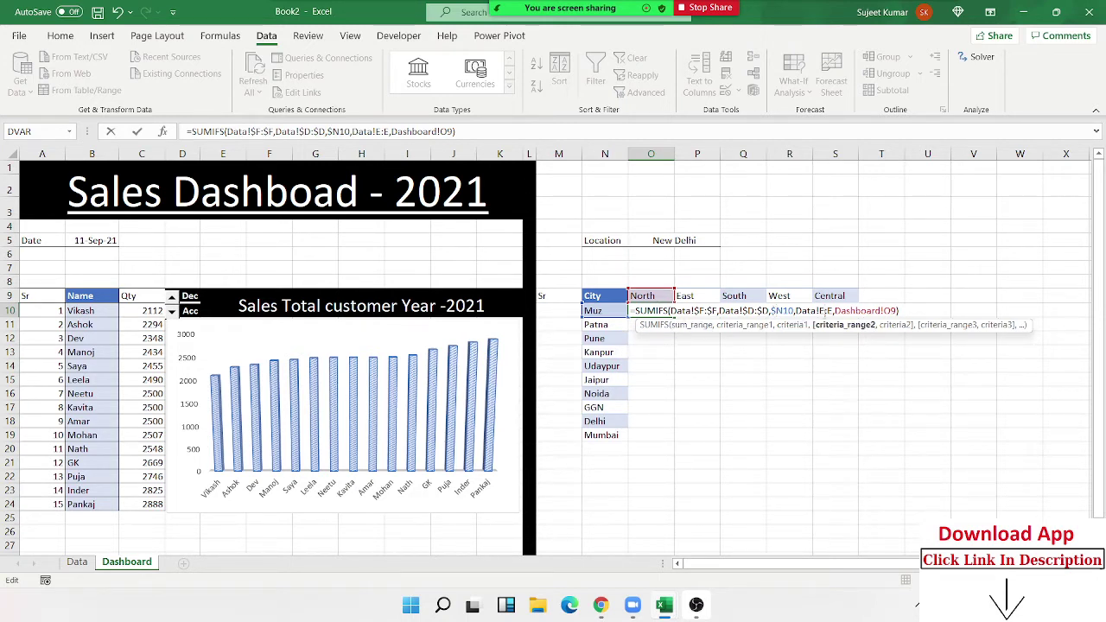
pyautogui.press('F4')
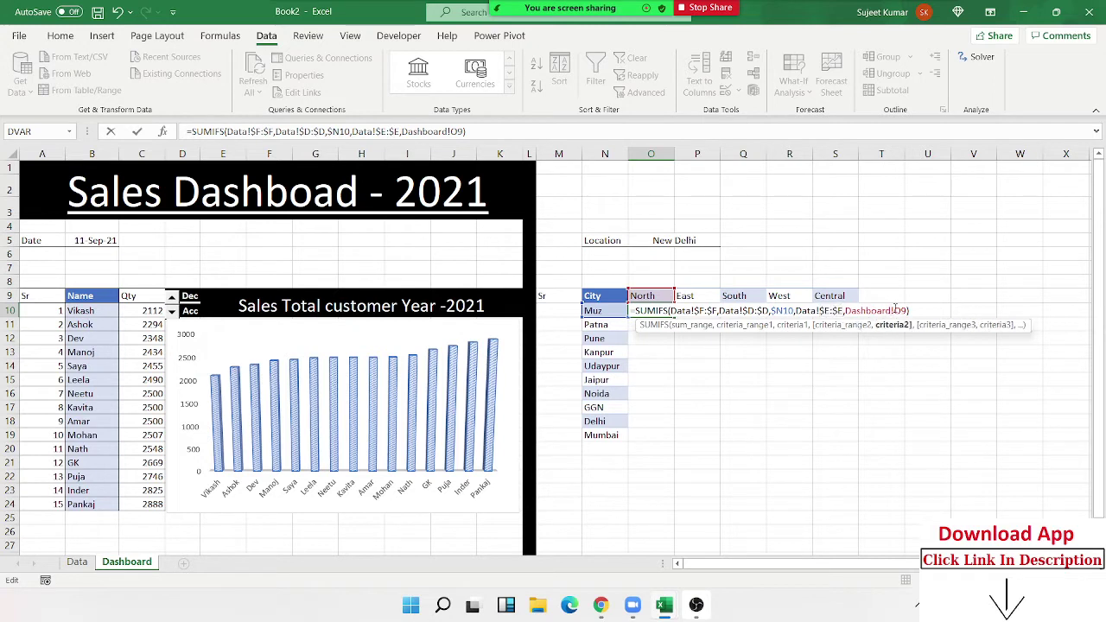
pyautogui.moveTo(896, 310); pyautogui.dragTo(848, 311)
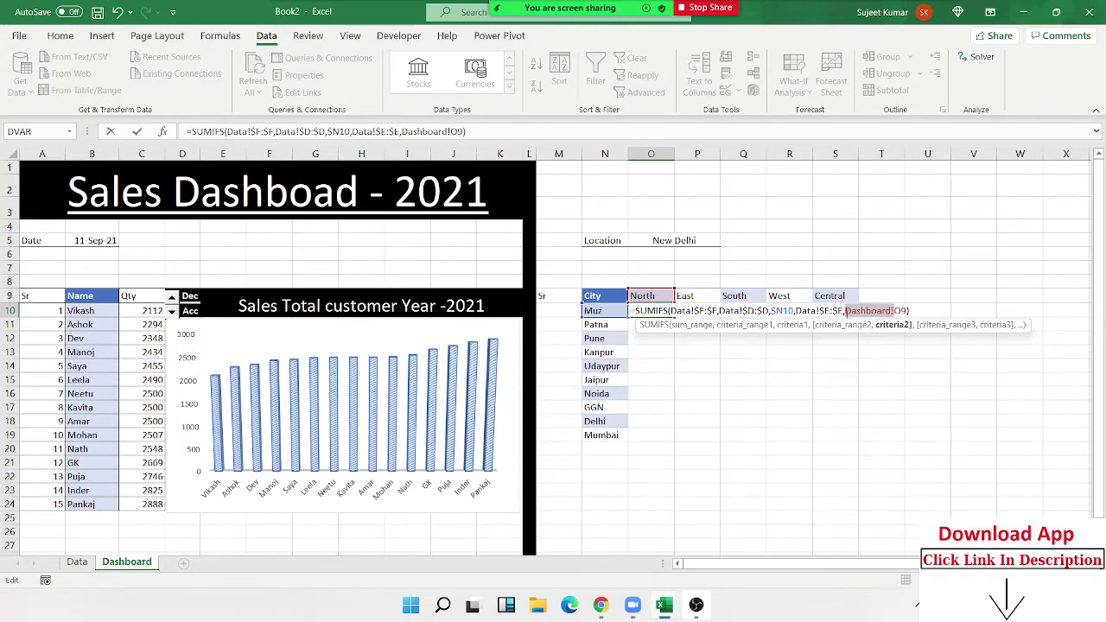
pyautogui.press('BackSpace')
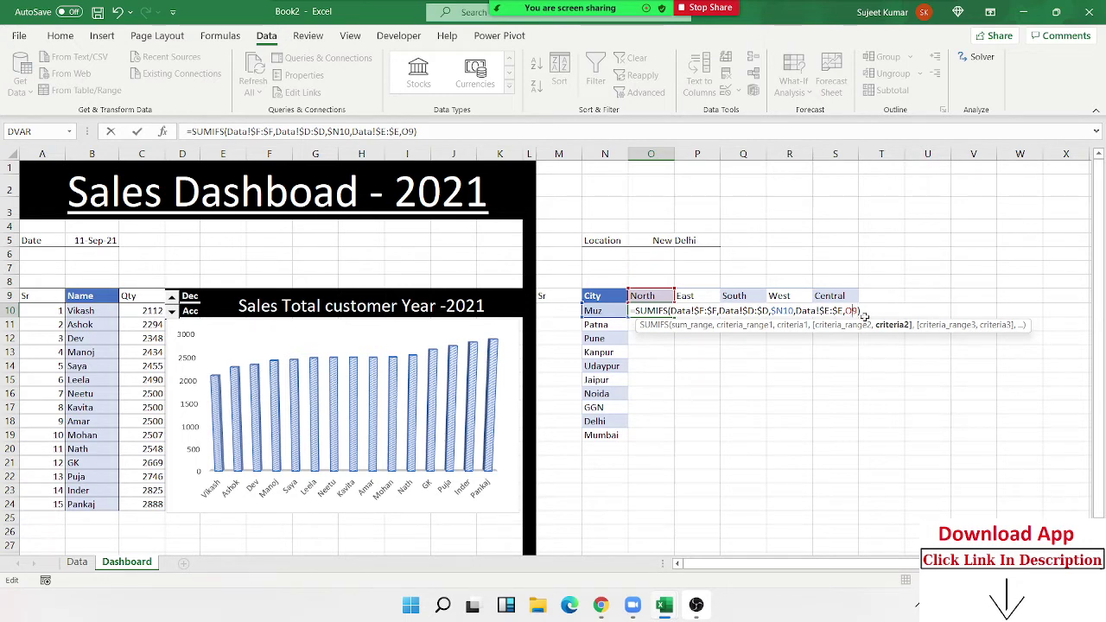
pyautogui.write('$')
pyautogui.press('Return')
# Step: Copy the O10 SUMIFS across to S10 and down to row 19 to fill the matrix
pyautogui.click(664, 301)
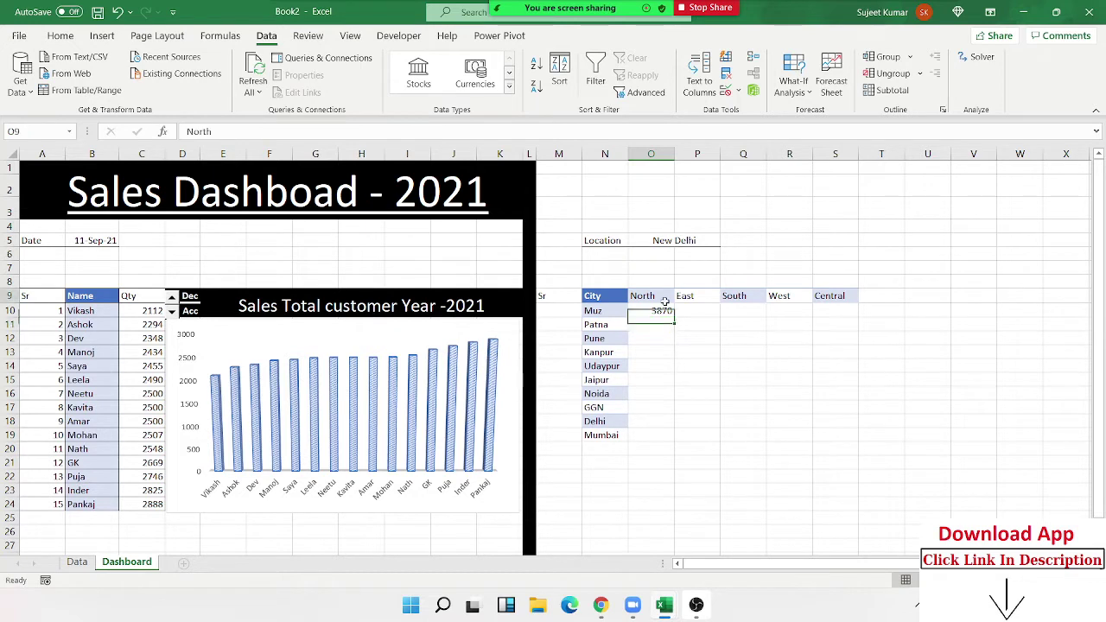
pyautogui.click(660, 310)
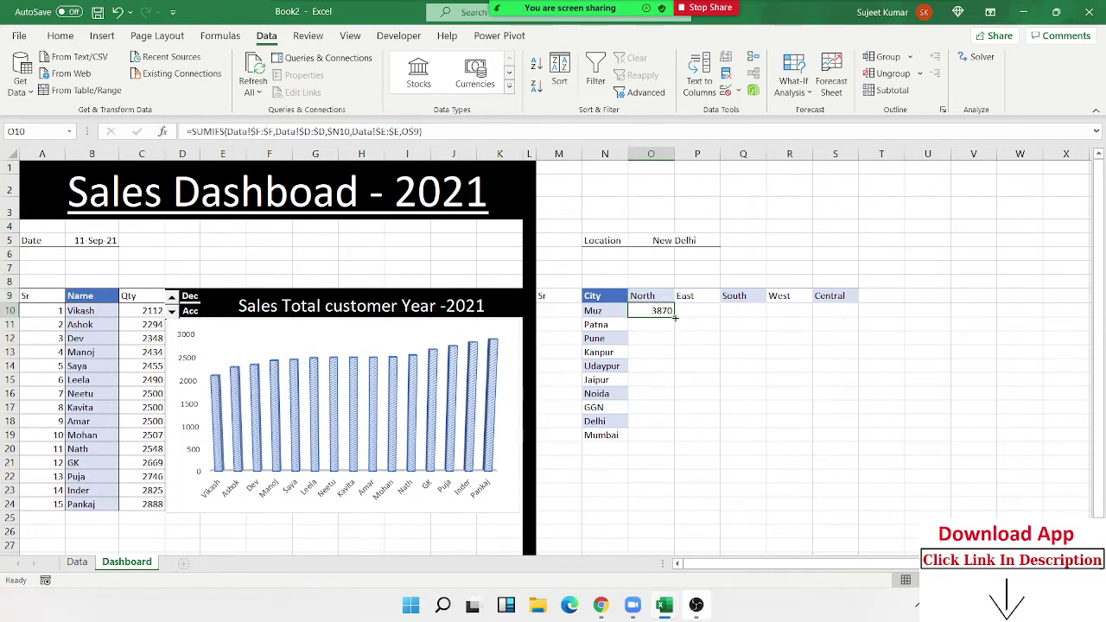
pyautogui.moveTo(675, 318); pyautogui.dragTo(858, 318)
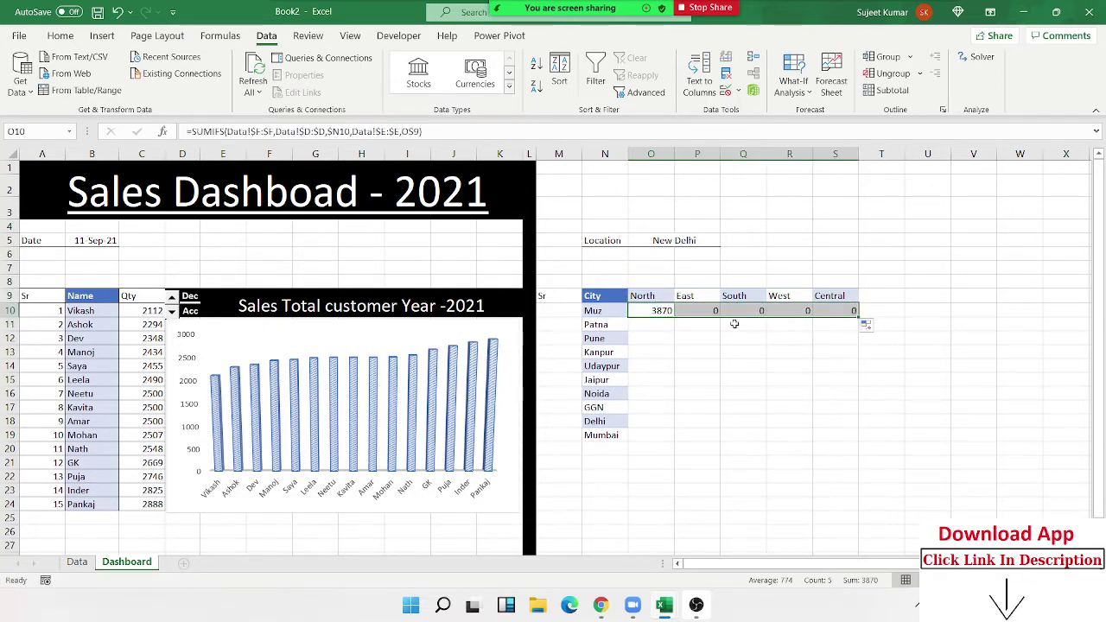
pyautogui.doubleClick(856, 320)
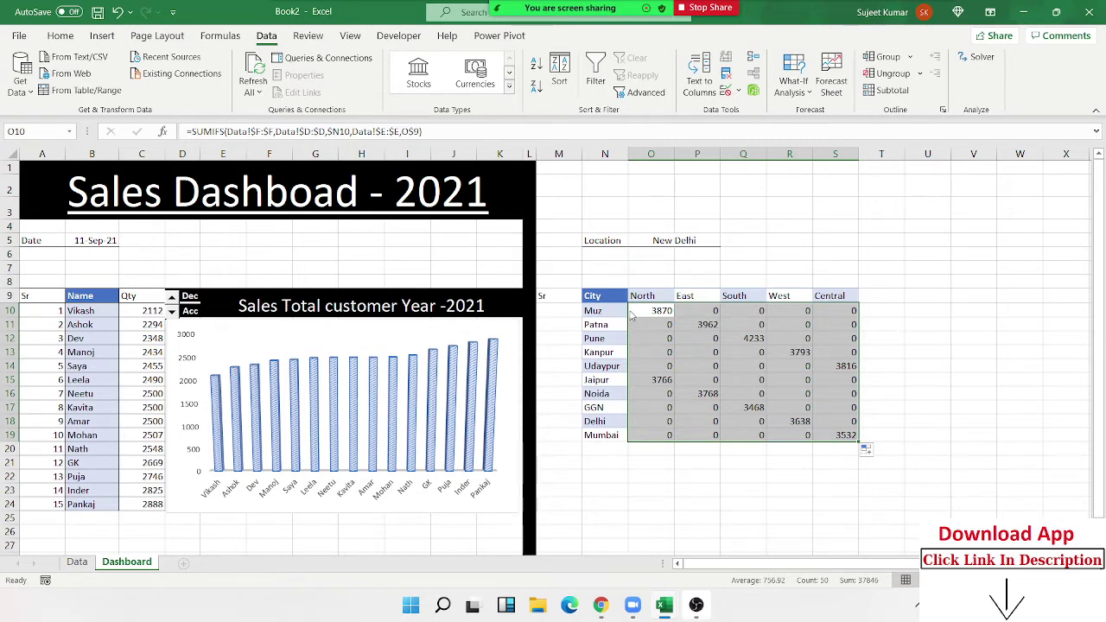
# Step: Copy the Area names E2:E7 on the Data sheet and paste them into the first target block
pyautogui.click(77, 562)
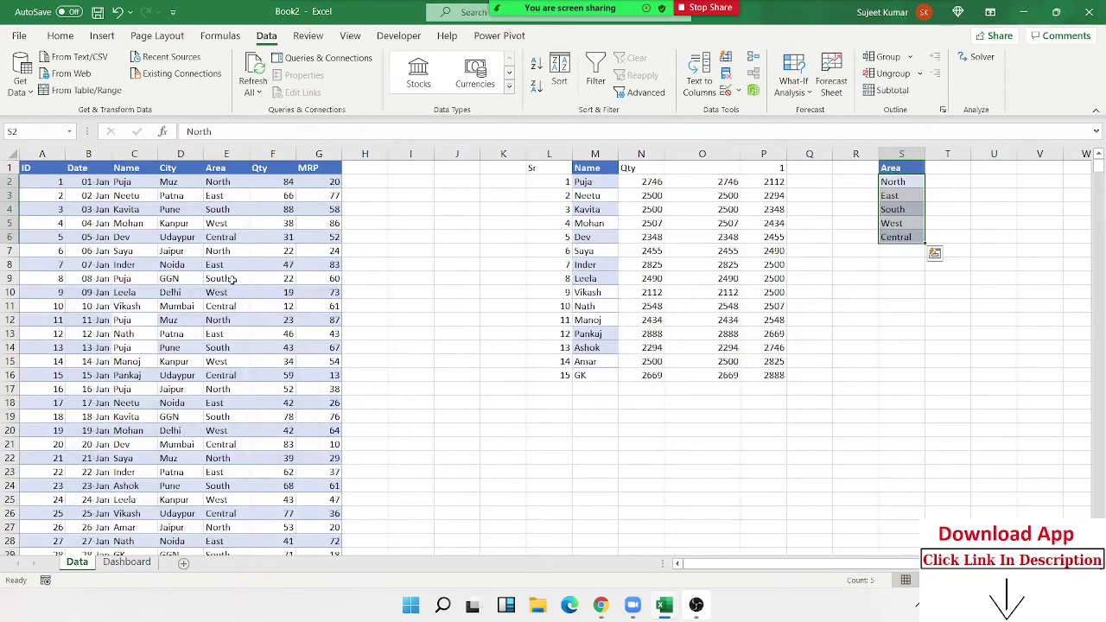
pyautogui.moveTo(218, 182); pyautogui.dragTo(216, 360)
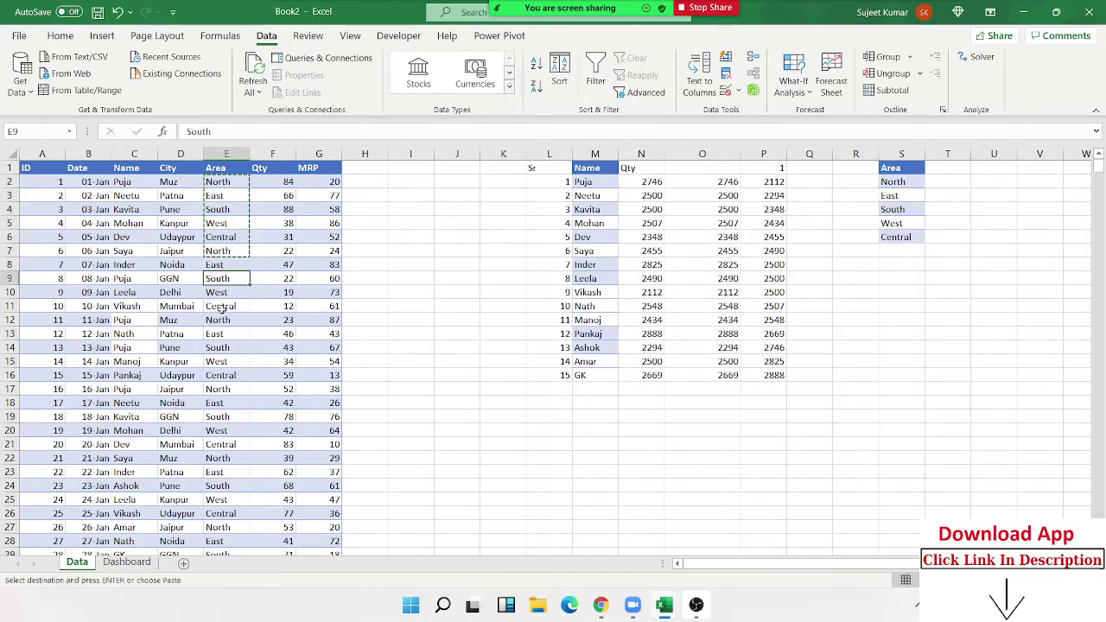
pyautogui.hotkey('ctrl', 'c')
pyautogui.moveTo(218, 417); pyautogui.dragTo(221, 402)
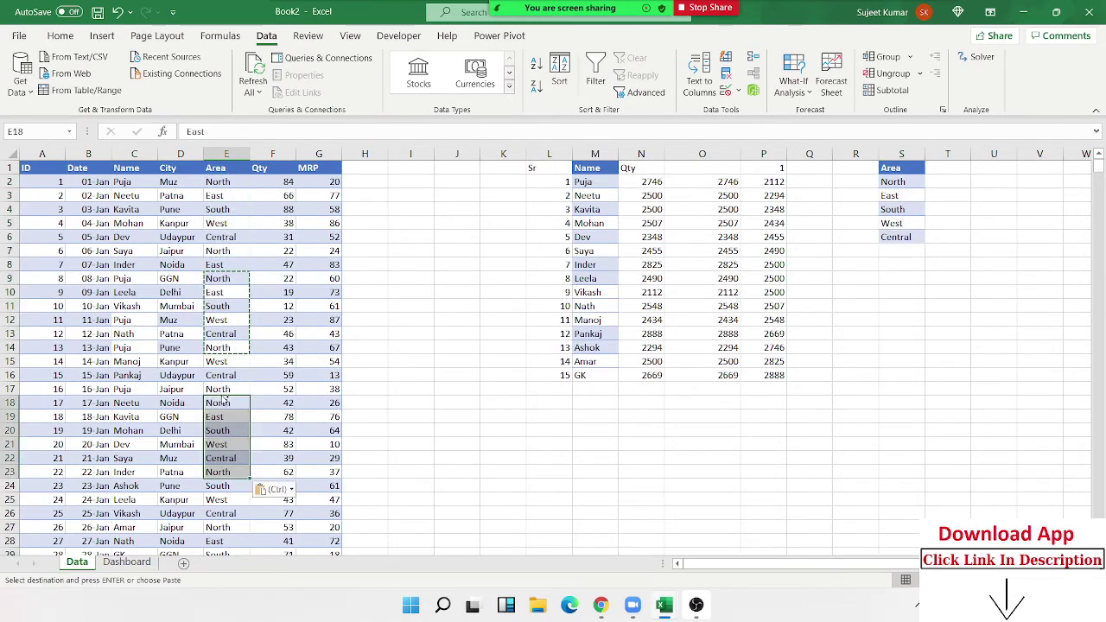
pyautogui.moveTo(221, 320); pyautogui.dragTo(222, 444)
pyautogui.hotkey('ctrl', 'v')
# Step: Paste the area names into E37:E42 and E46:E51, then return to the top
pyautogui.scroll(-2, 222, 377)
pyautogui.hotkey('ctrl', 'v')
pyautogui.scroll(-3, 221, 377)
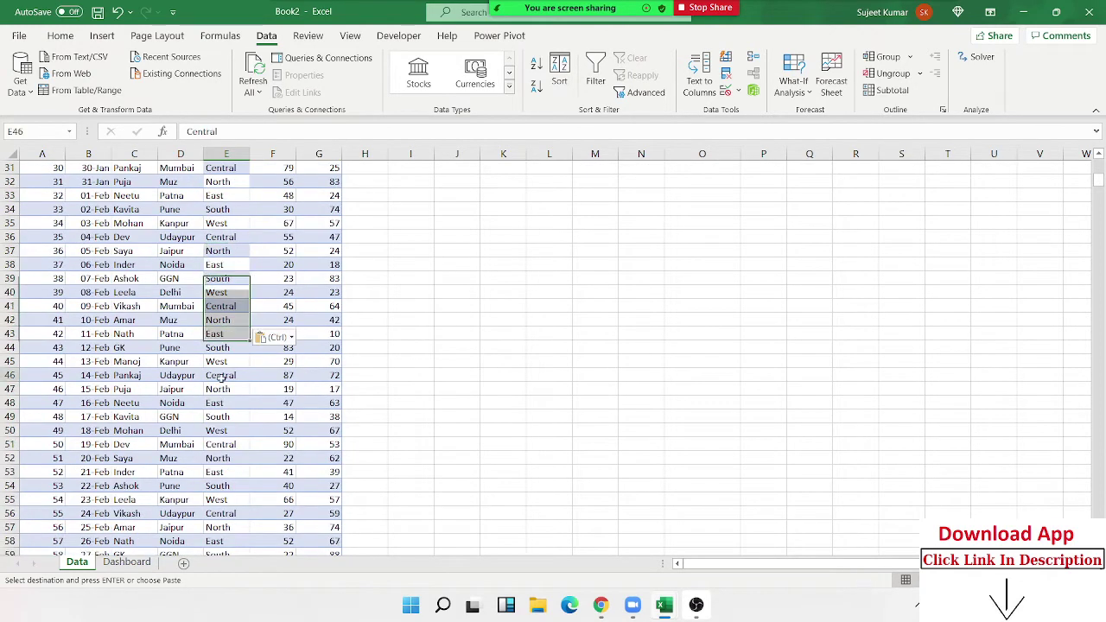
pyautogui.moveTo(221, 377); pyautogui.dragTo(221, 444)
pyautogui.hotkey('ctrl', 'v')
pyautogui.scroll(-3, 221, 378)
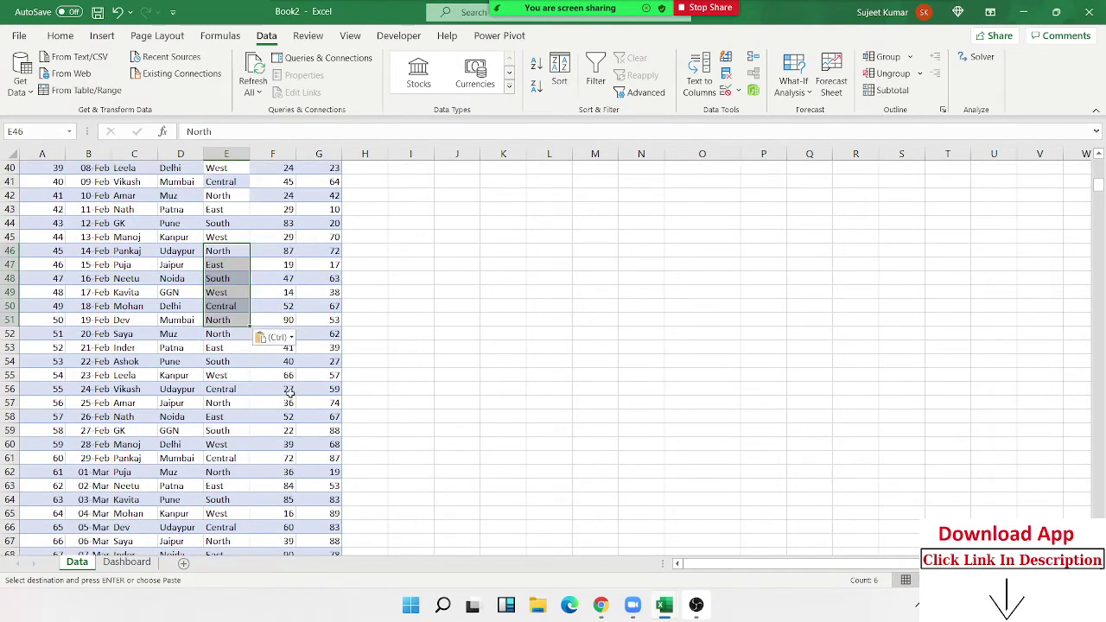
pyautogui.scroll(3, 291, 391)
pyautogui.scroll(10, 290, 391)
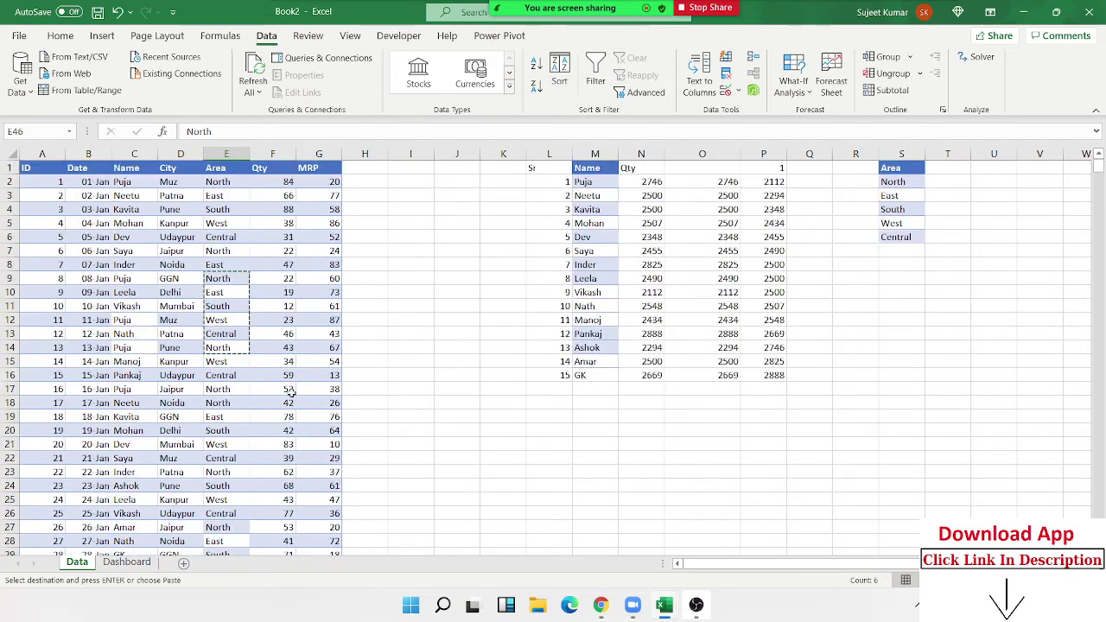
# Step: Check the North, West and Central entries of the area list and select cell E2
pyautogui.click(885, 184)
pyautogui.click(892, 224)
pyautogui.click(895, 237)
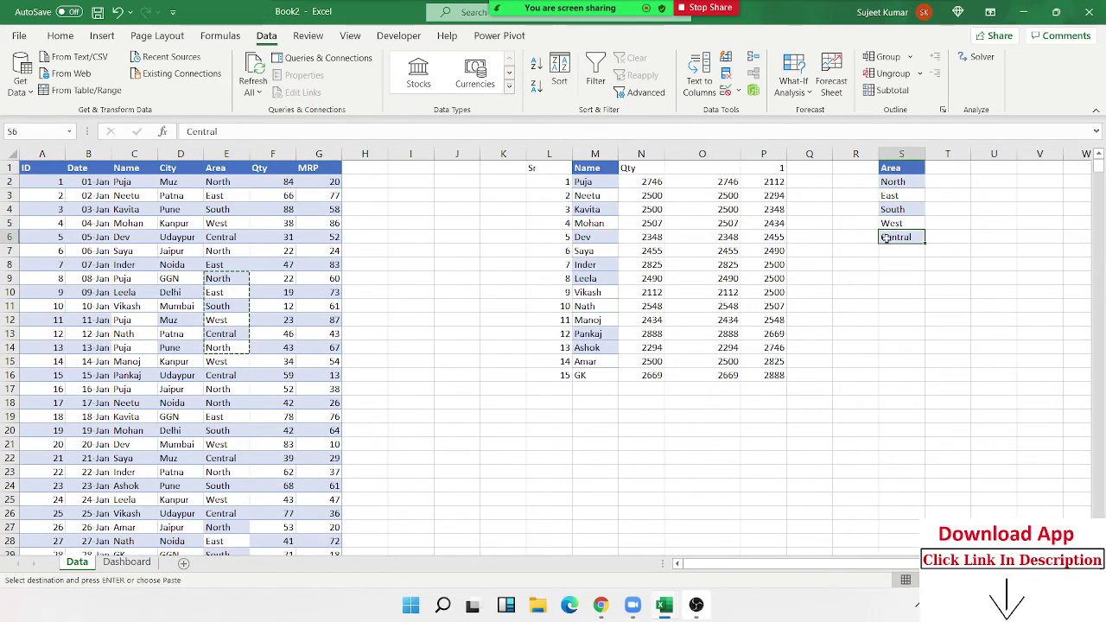
pyautogui.click(228, 183)
# Step: Begin E2's formula as =CHOOSE(RANDBETWEEN( after correcting mistyped function names
pyautogui.write('=')
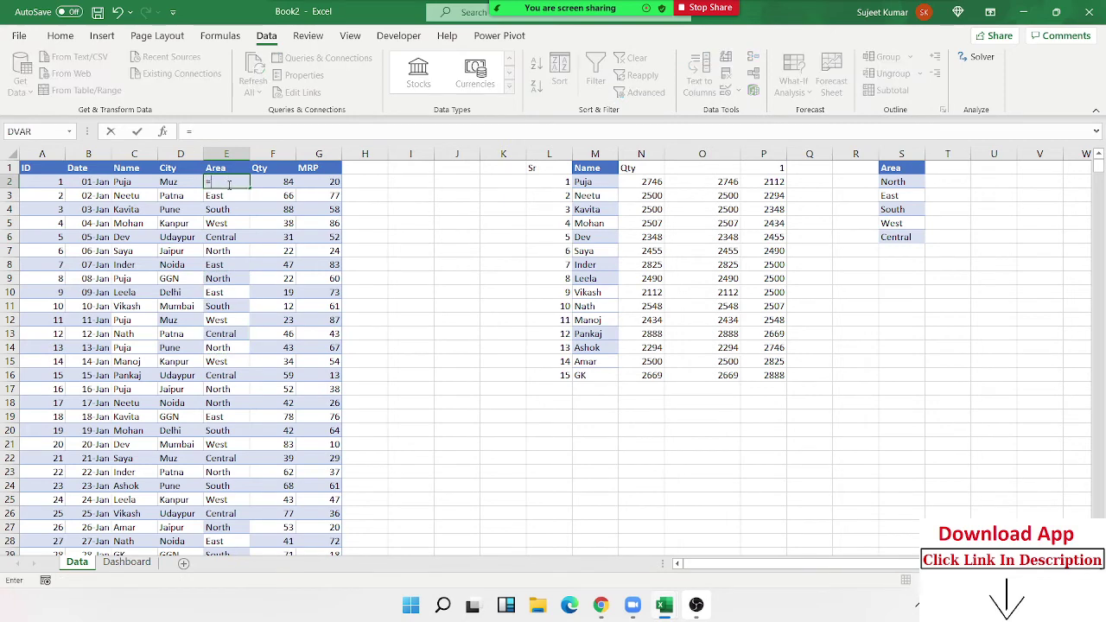
pyautogui.write('ra')
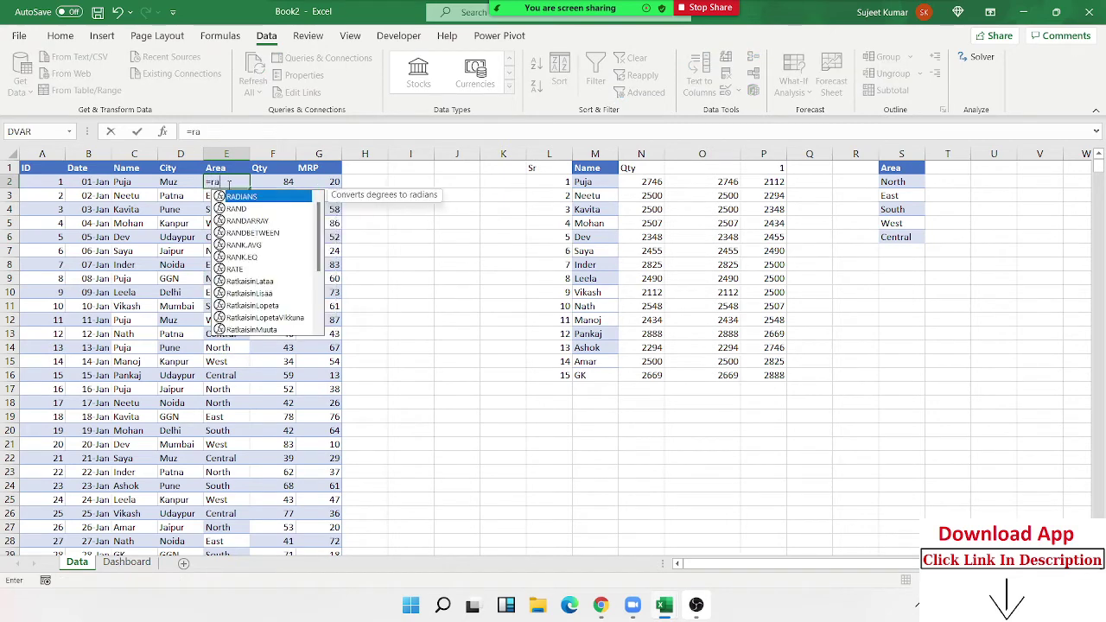
pyautogui.press('Escape')
pyautogui.press('Escape')
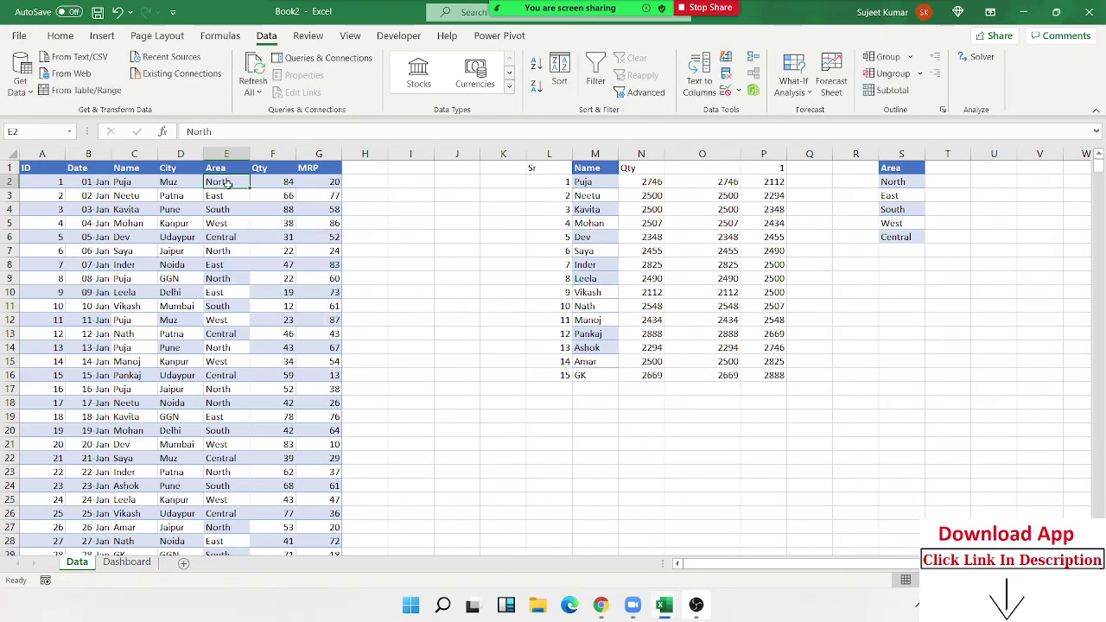
pyautogui.write('=ch')
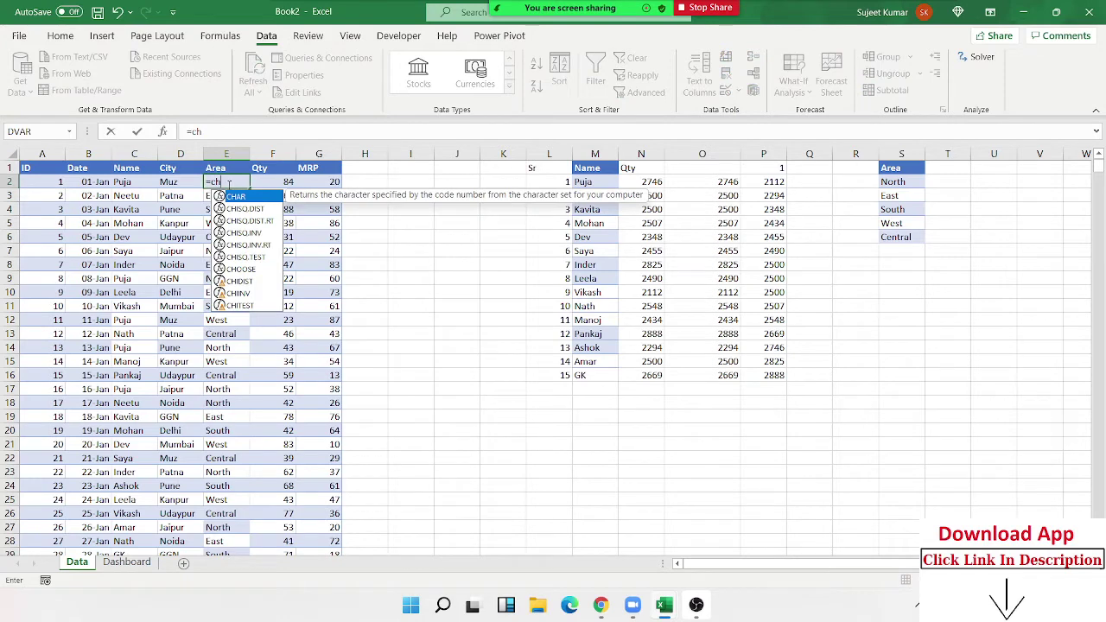
pyautogui.write('oose')
pyautogui.press('Tab')
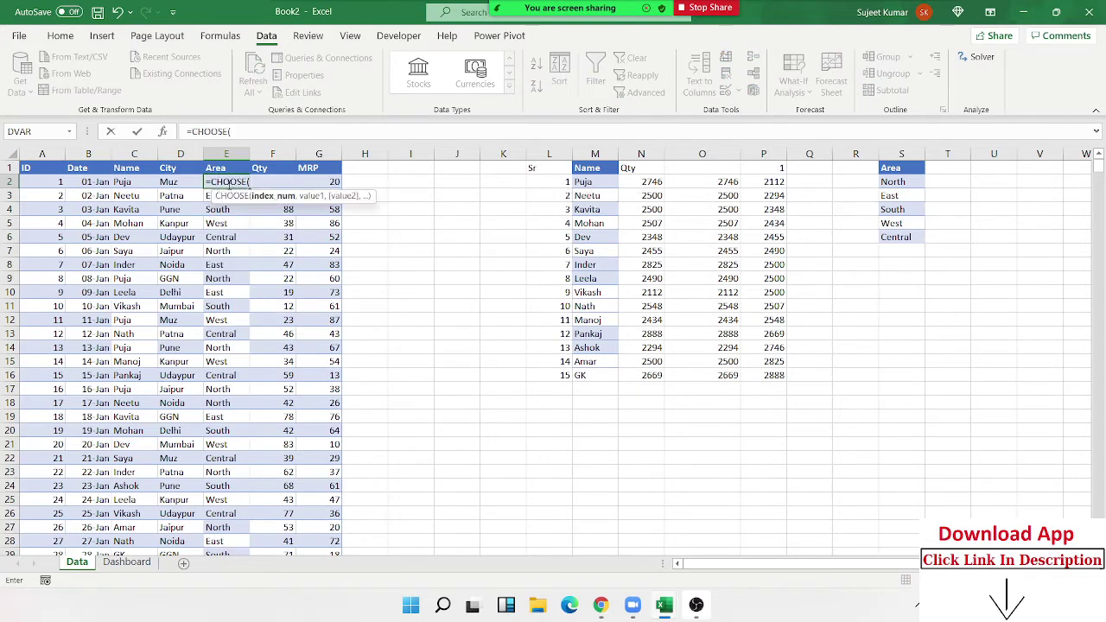
pyautogui.write('rang')
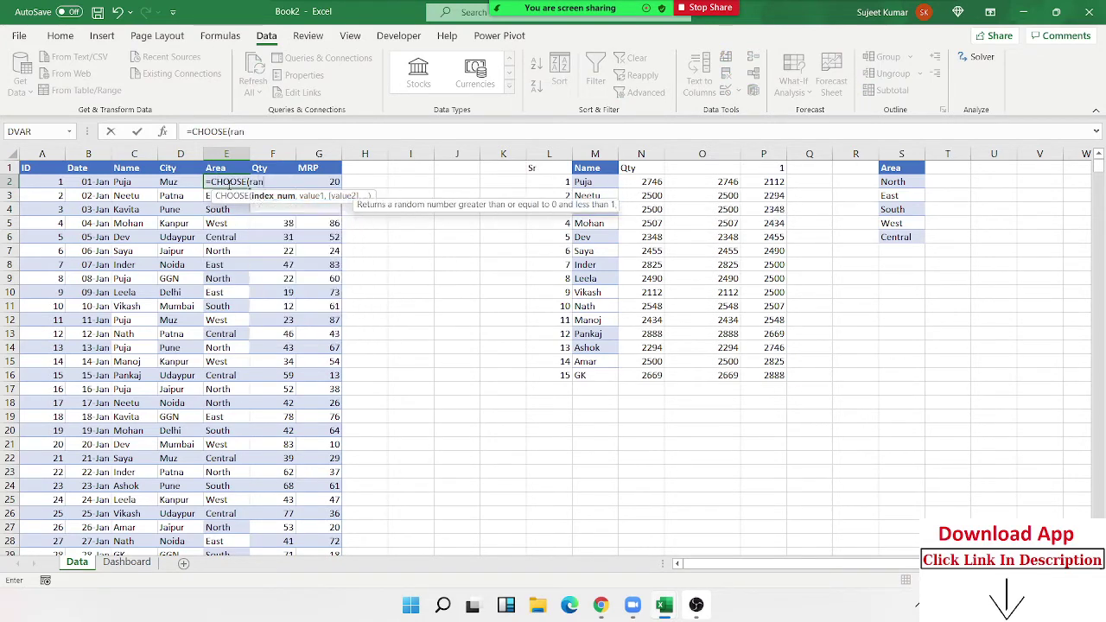
pyautogui.press('BackSpace')
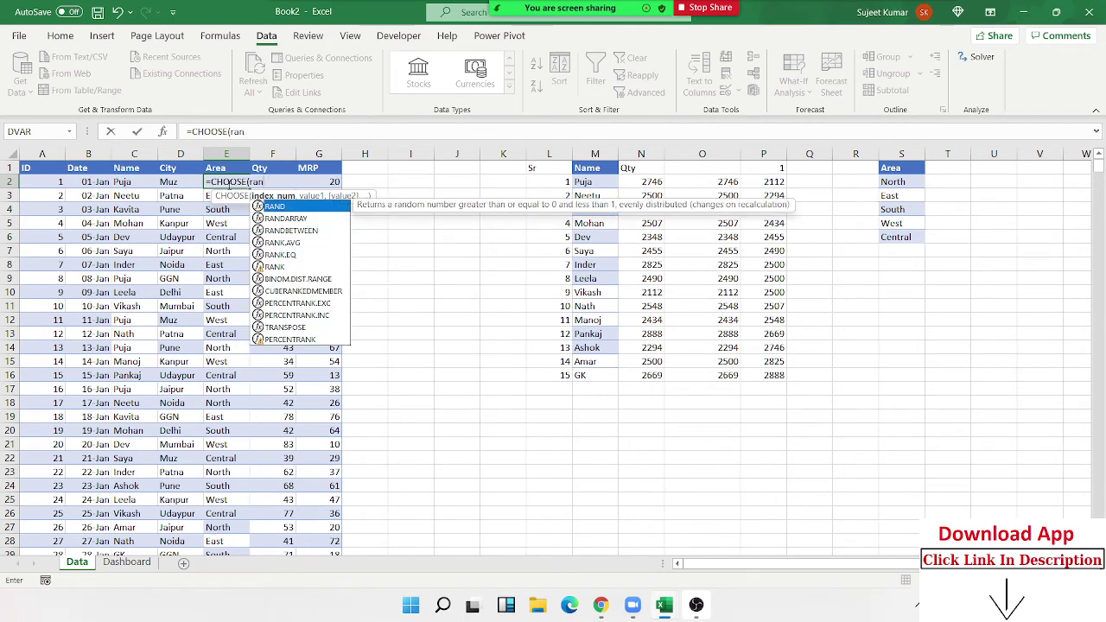
pyautogui.write('n')
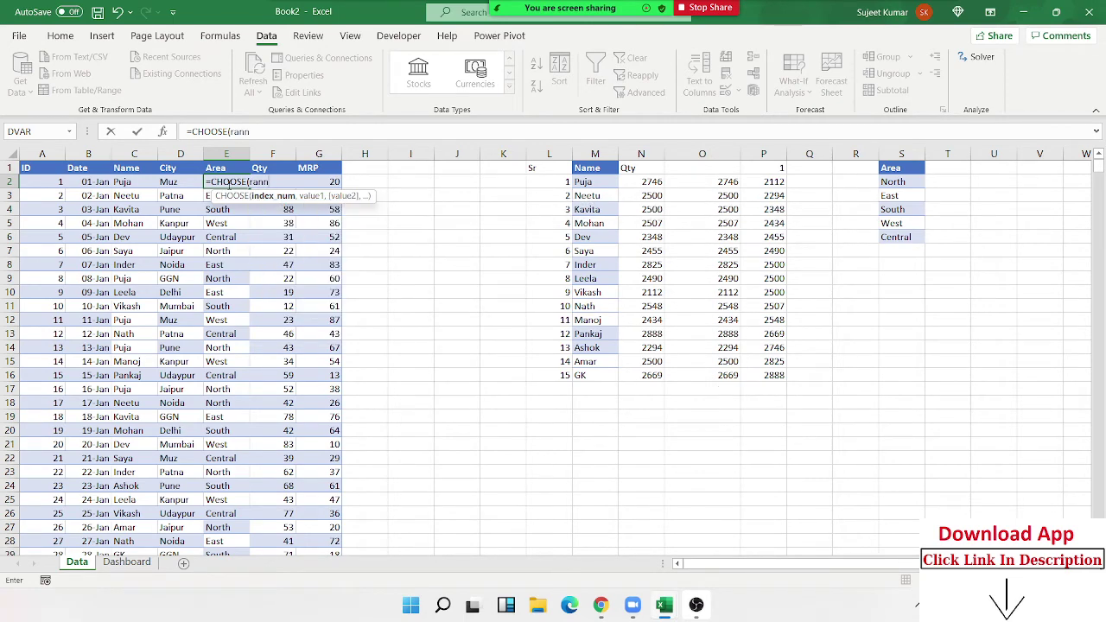
pyautogui.press('BackSpace')
pyautogui.write('ge')
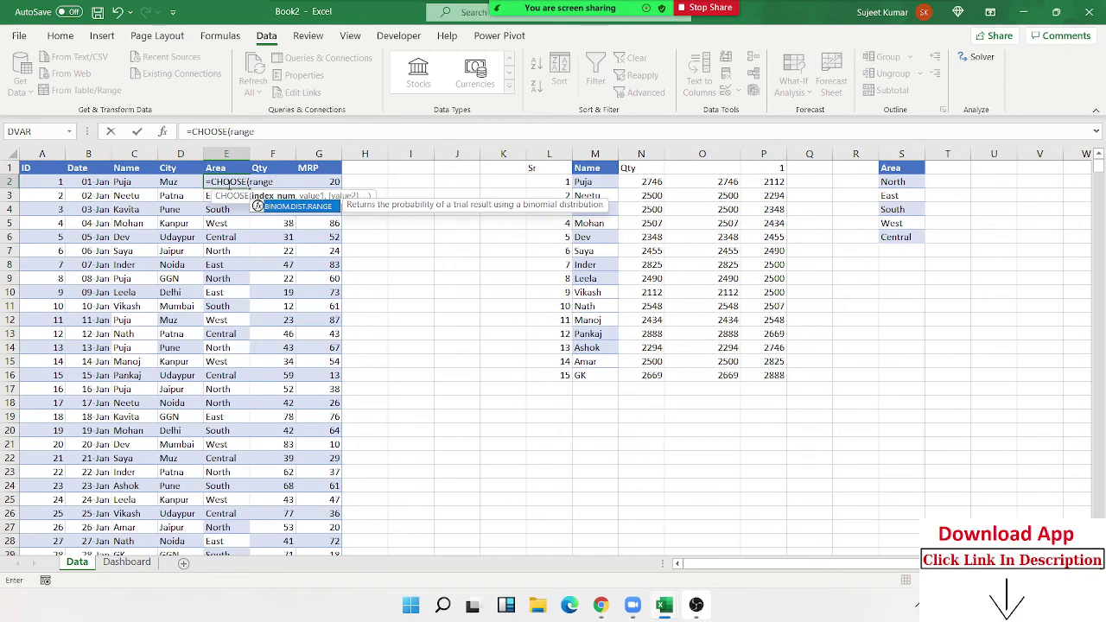
pyautogui.press('BackSpace')
pyautogui.press('BackSpace')
pyautogui.press('BackSpace')
pyautogui.write('nd')
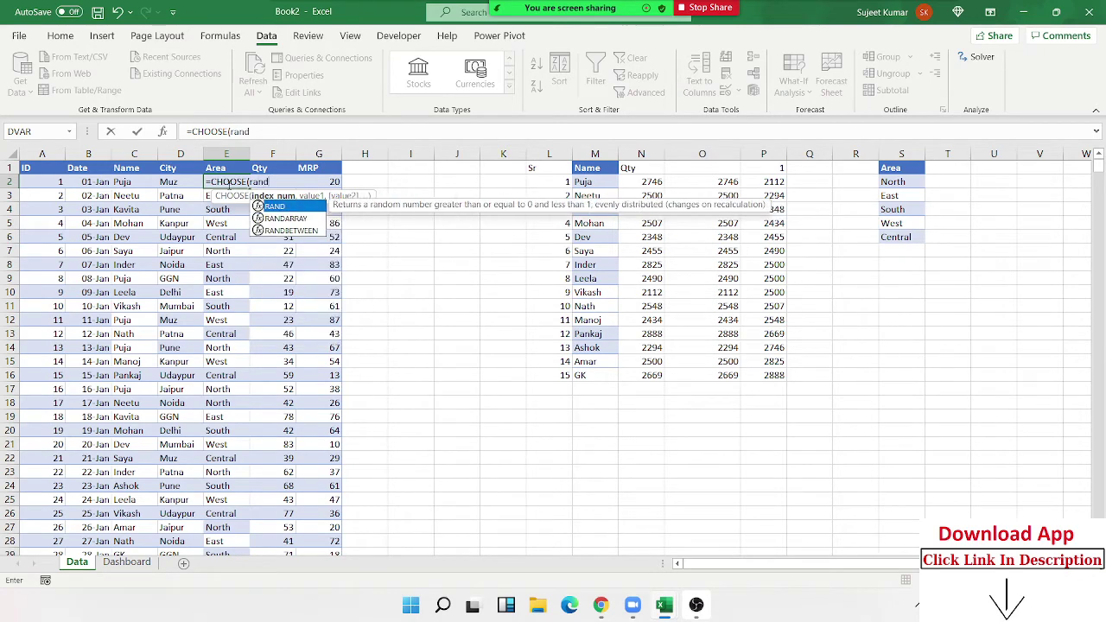
pyautogui.press('Down')
pyautogui.press('Down')
pyautogui.press('Tab')
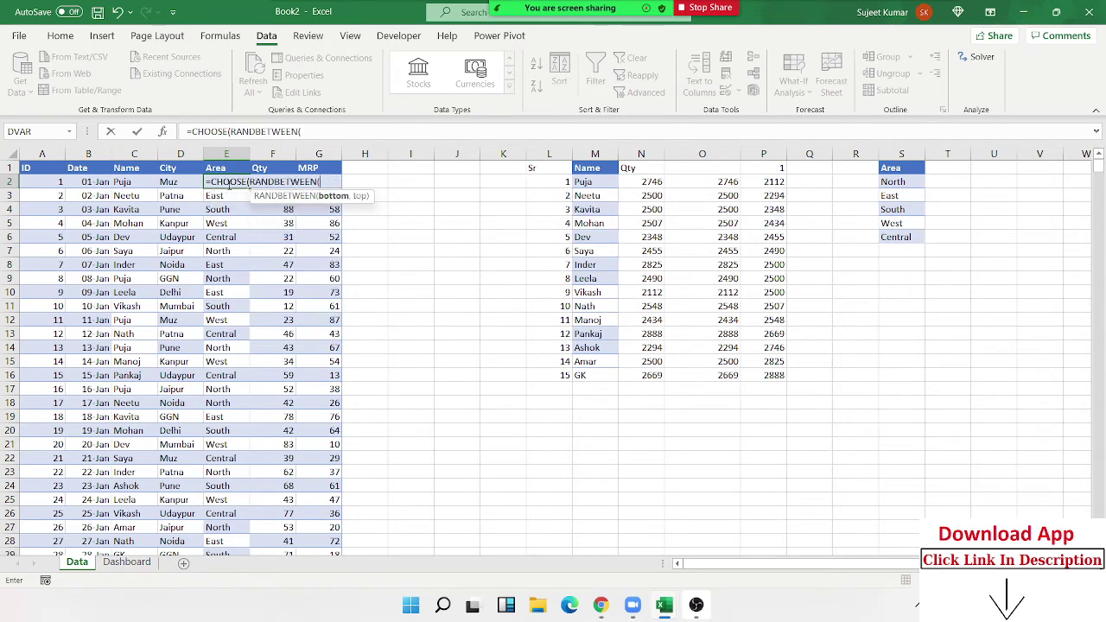
# Step: Complete RANDBETWEEN(1,4) and list S2, S3, S4, S5 and S6 as the CHOOSE options
pyautogui.write('1')
pyautogui.write(',4')
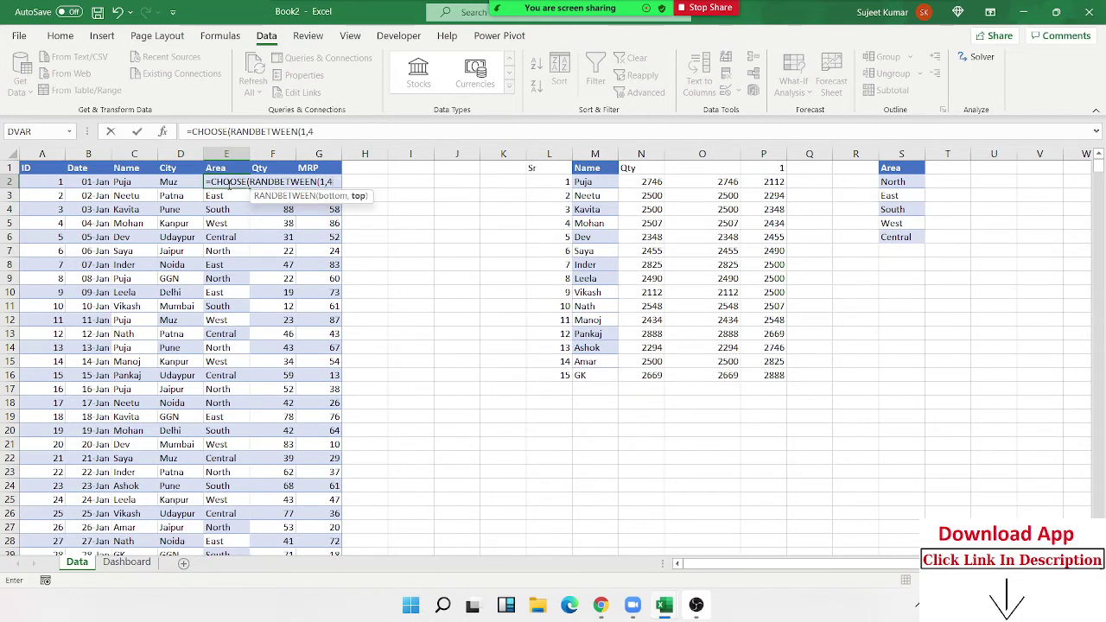
pyautogui.write('),')
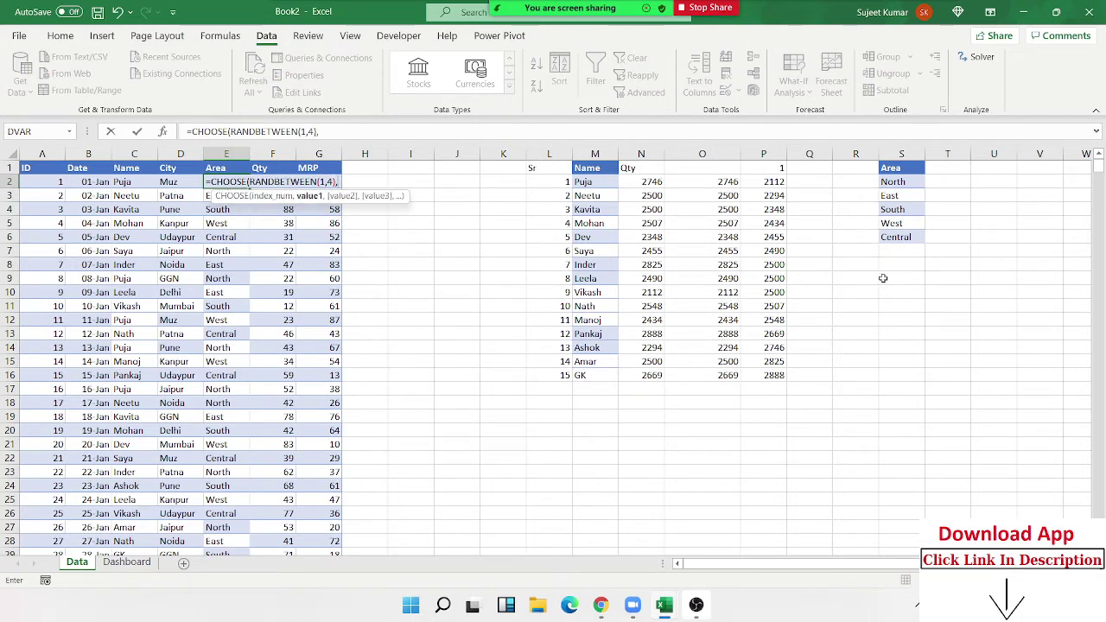
pyautogui.click(893, 182)
pyautogui.write(',')
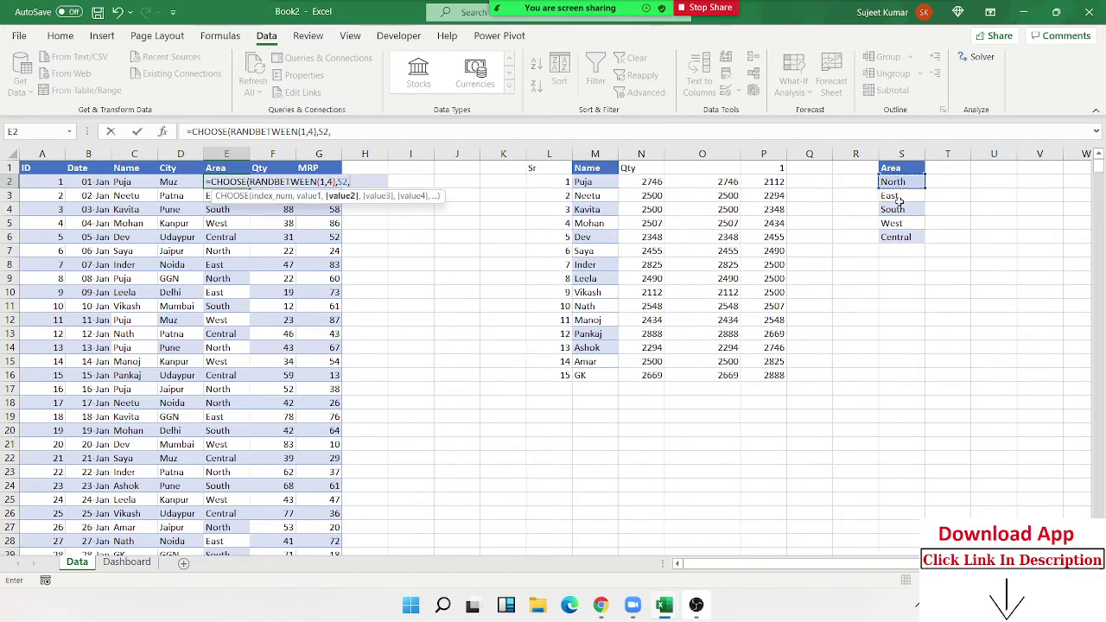
pyautogui.click(899, 196)
pyautogui.write(',')
pyautogui.click(901, 209)
pyautogui.write(',')
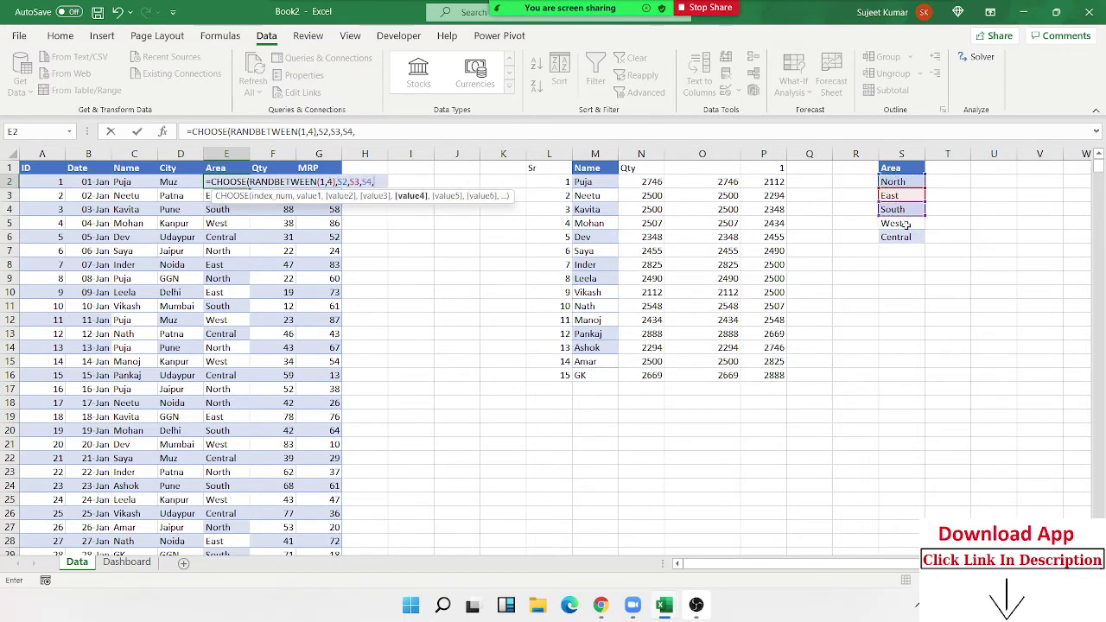
pyautogui.click(899, 222)
pyautogui.write(',')
pyautogui.click(907, 237)
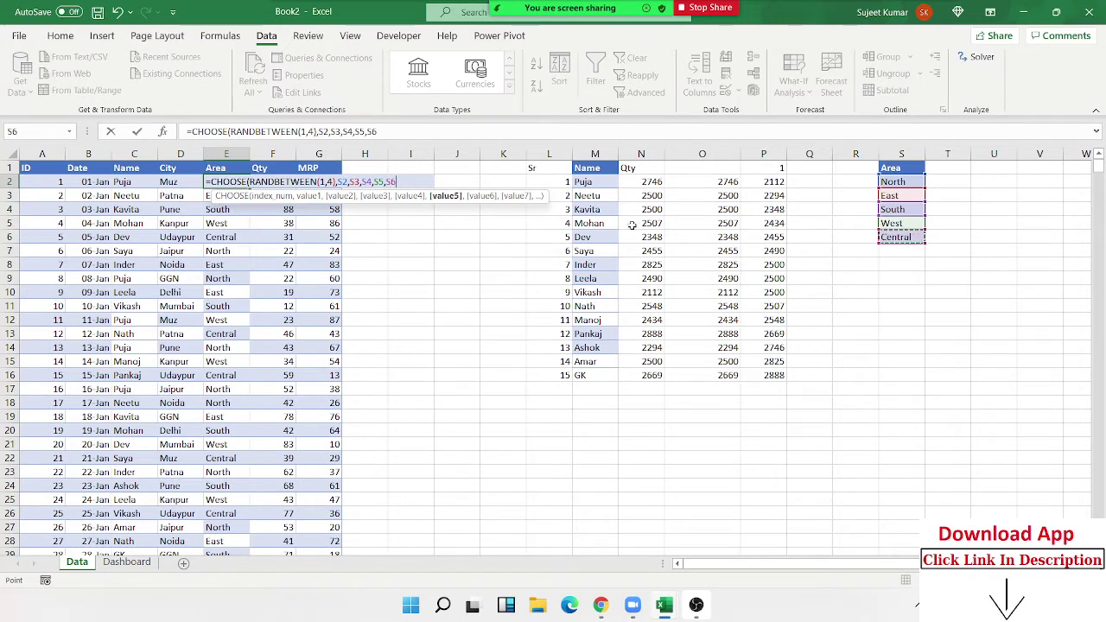
# Step: Make the S2:S6 references absolute and commit, accepting the closing-parenthesis fix so E2 shows South
pyautogui.click(336, 182)
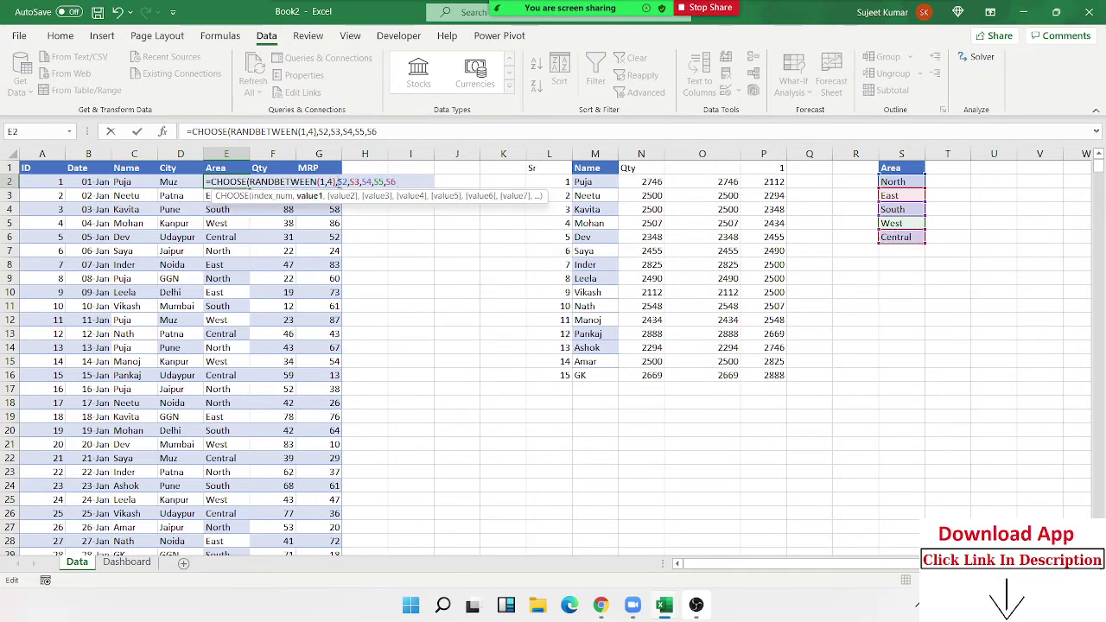
pyautogui.press('F4')
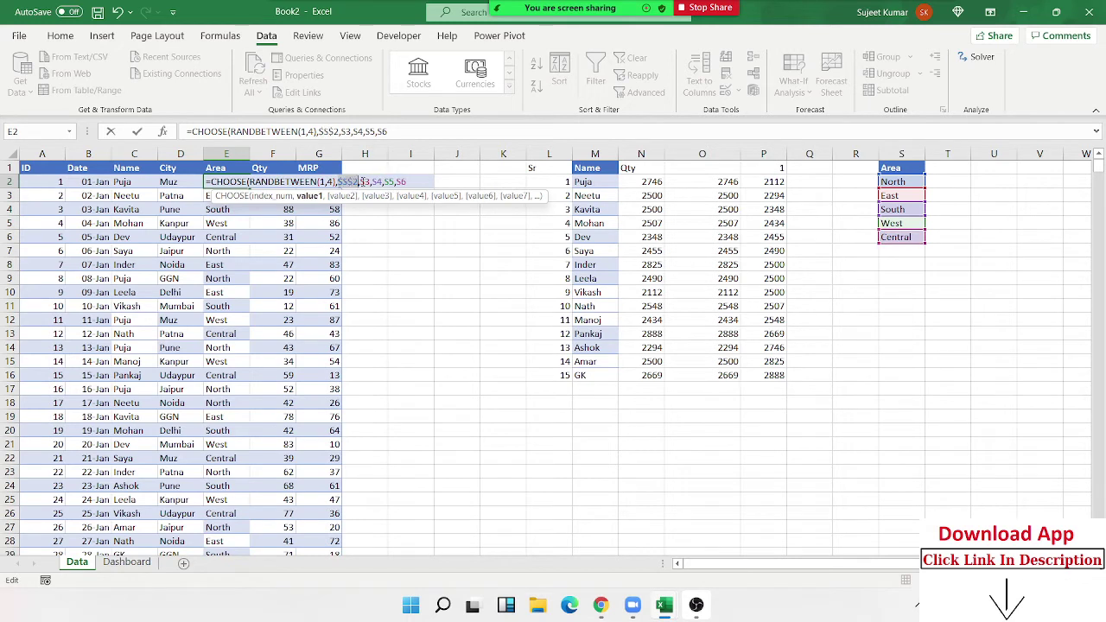
pyautogui.click(363, 183)
pyautogui.press('F4')
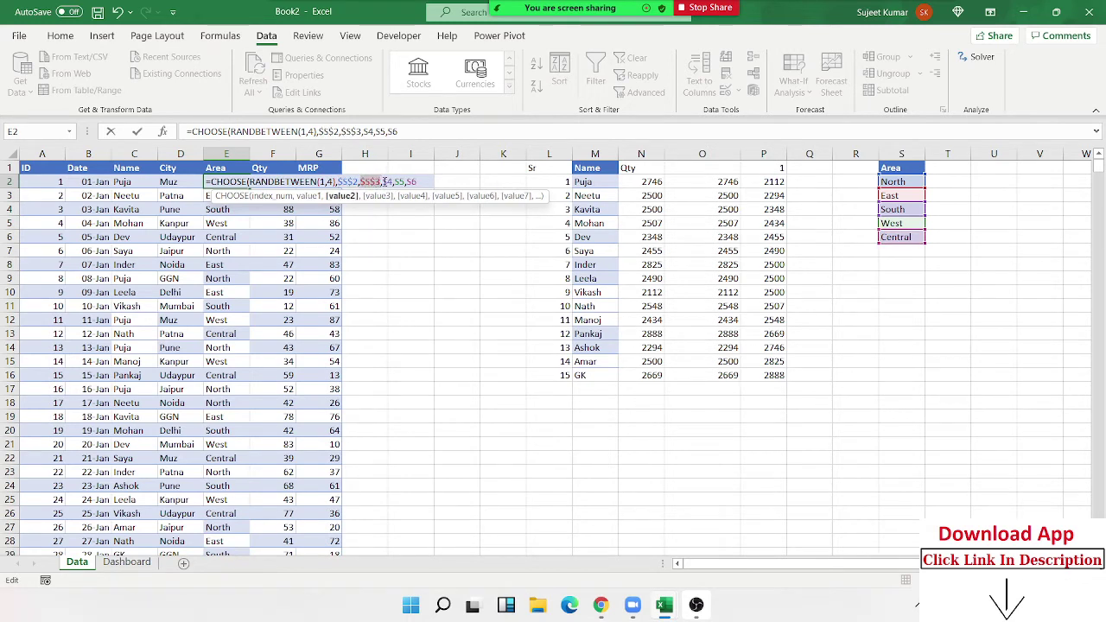
pyautogui.press('F4')
pyautogui.click(420, 182)
pyautogui.press('F4')
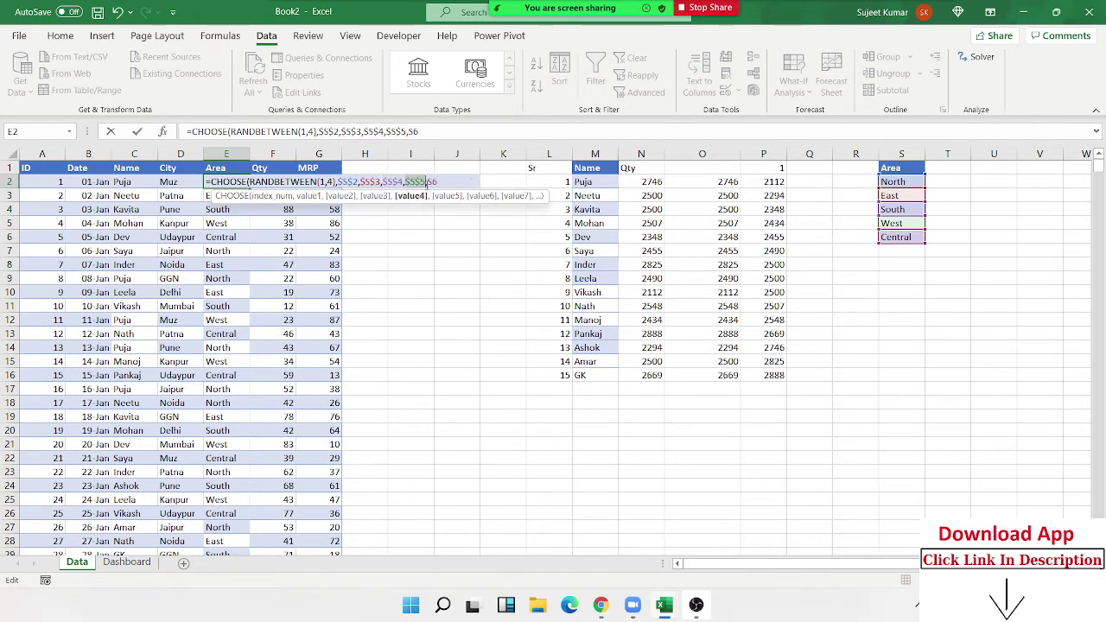
pyautogui.press('F4')
pyautogui.press('Return')
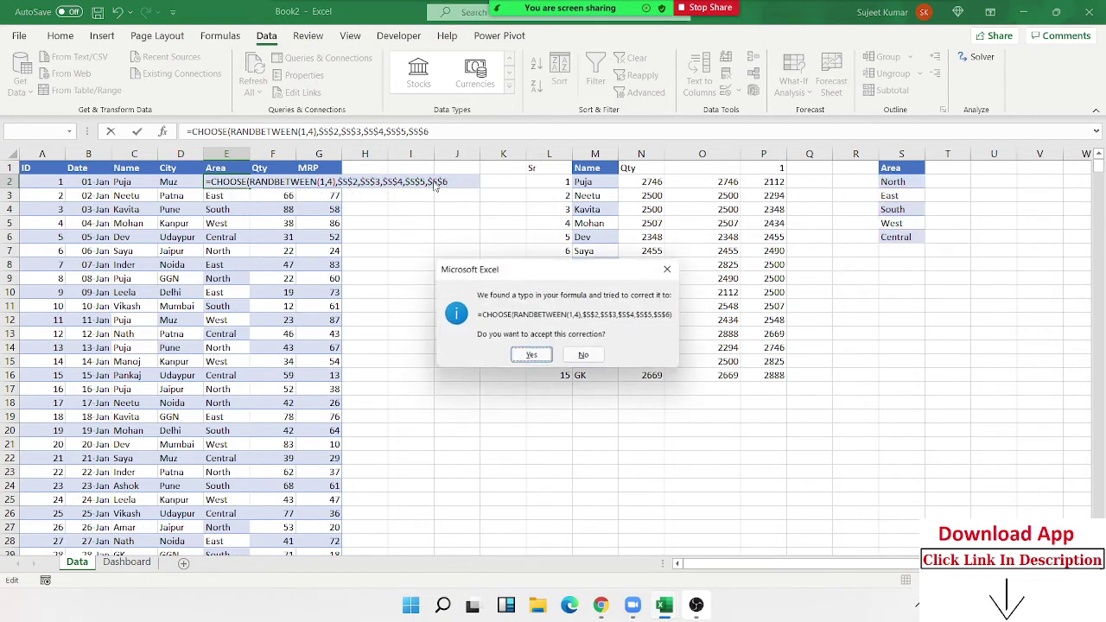
pyautogui.press('Return')
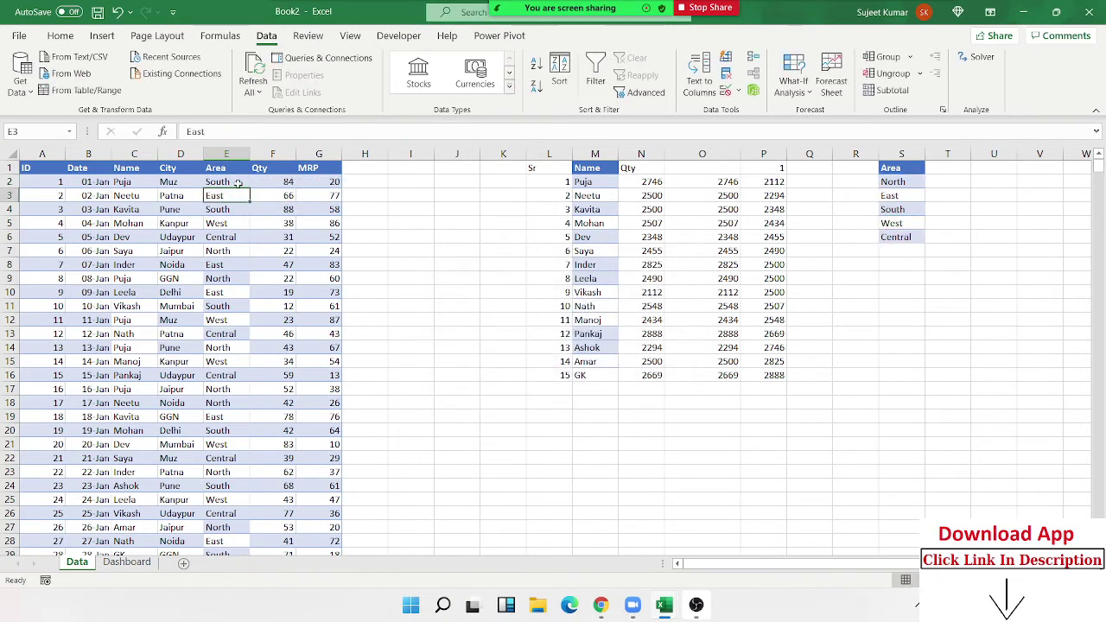
# Step: Fill the E2 random-area formula down column E and check the Dashboard totals
pyautogui.click(240, 182)
pyautogui.doubleClick(248, 188)
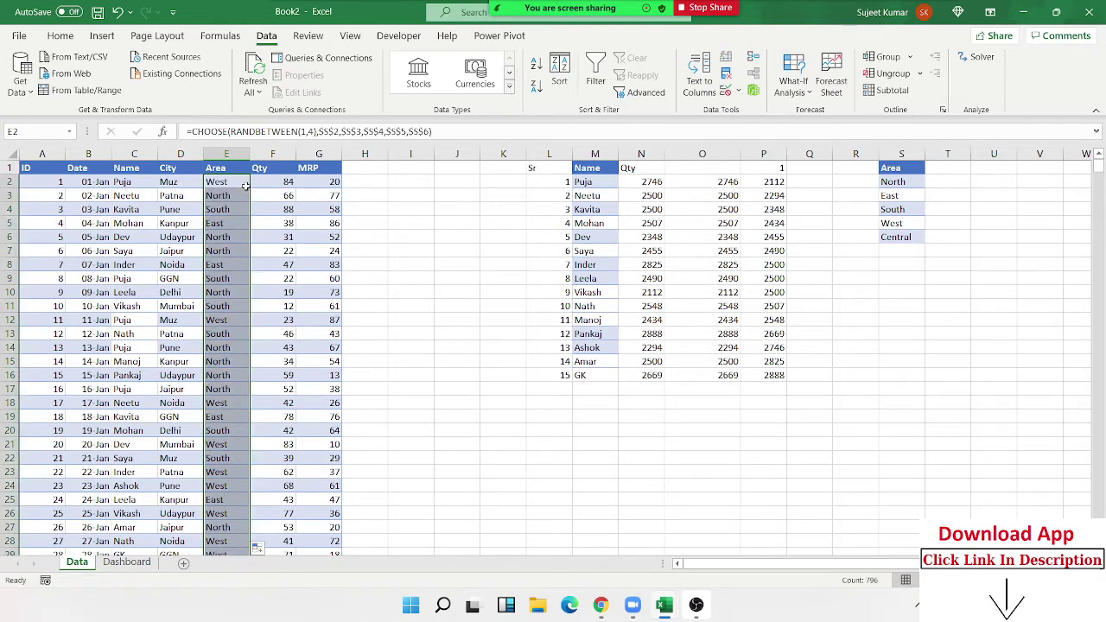
pyautogui.click(126, 562)
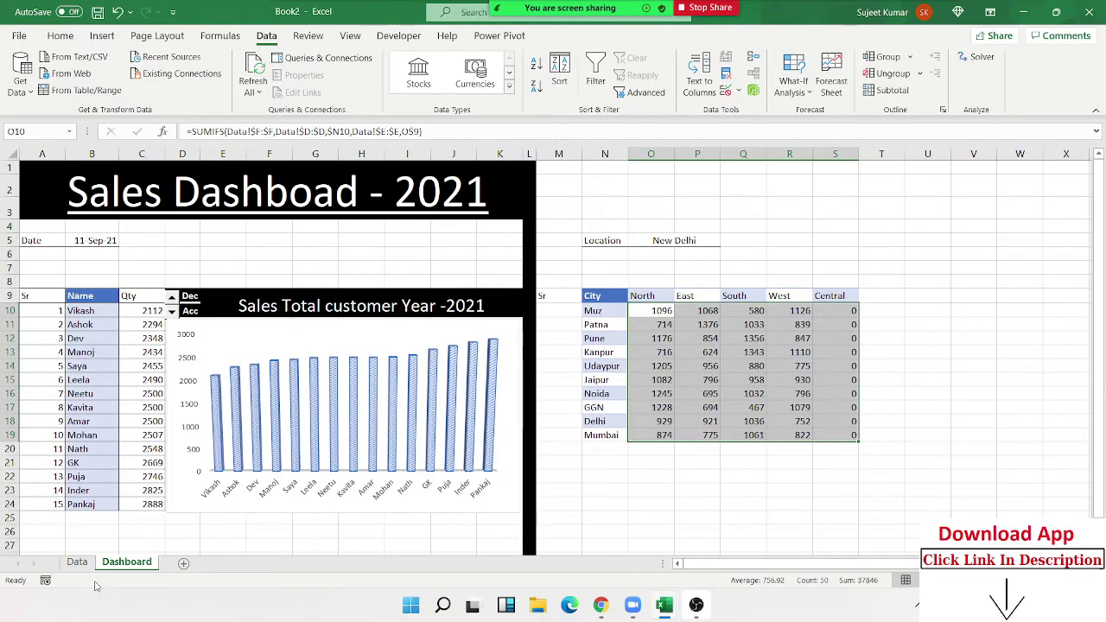
pyautogui.click(77, 562)
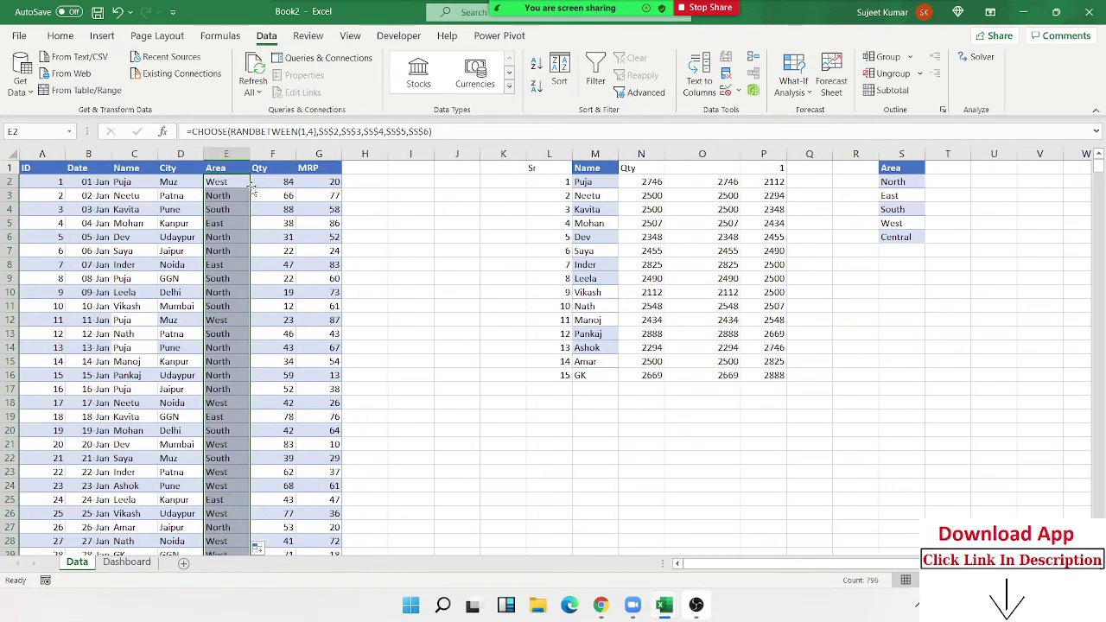
# Step: Recommit the E2 formula, refill it down column E, and recheck the Dashboard grid
pyautogui.click(220, 182)
pyautogui.click(307, 132)
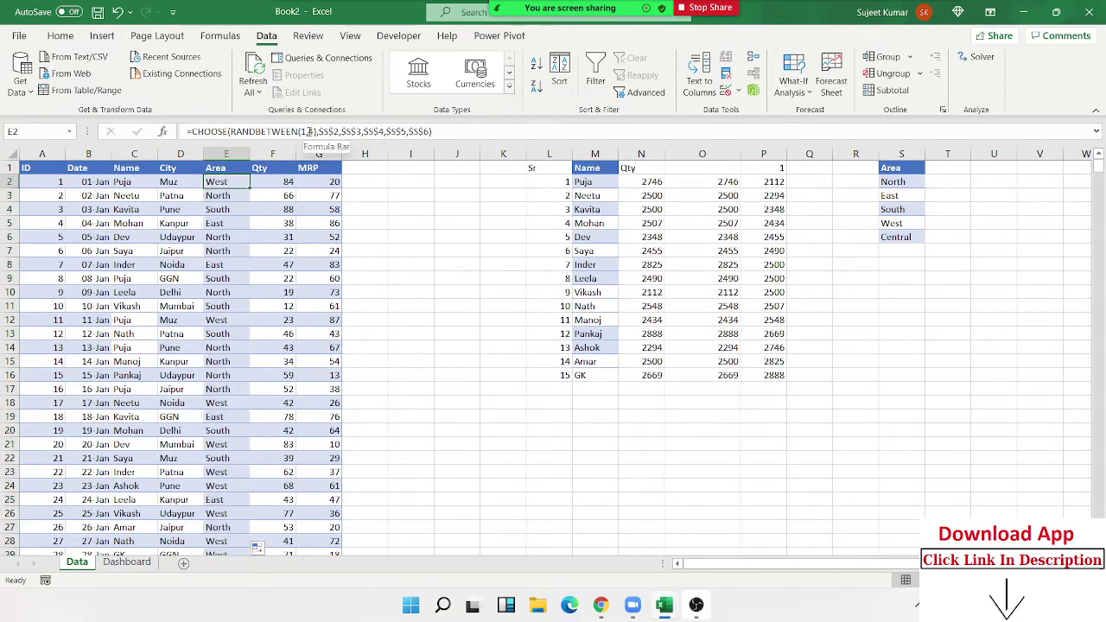
pyautogui.write('5')
pyautogui.press('Return')
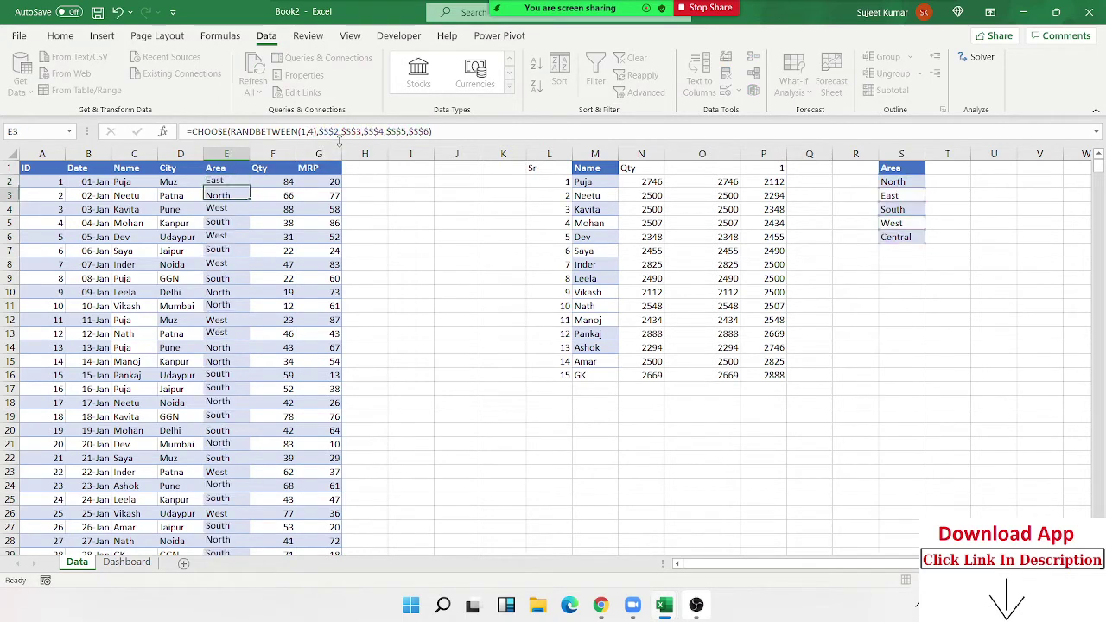
pyautogui.click(242, 184)
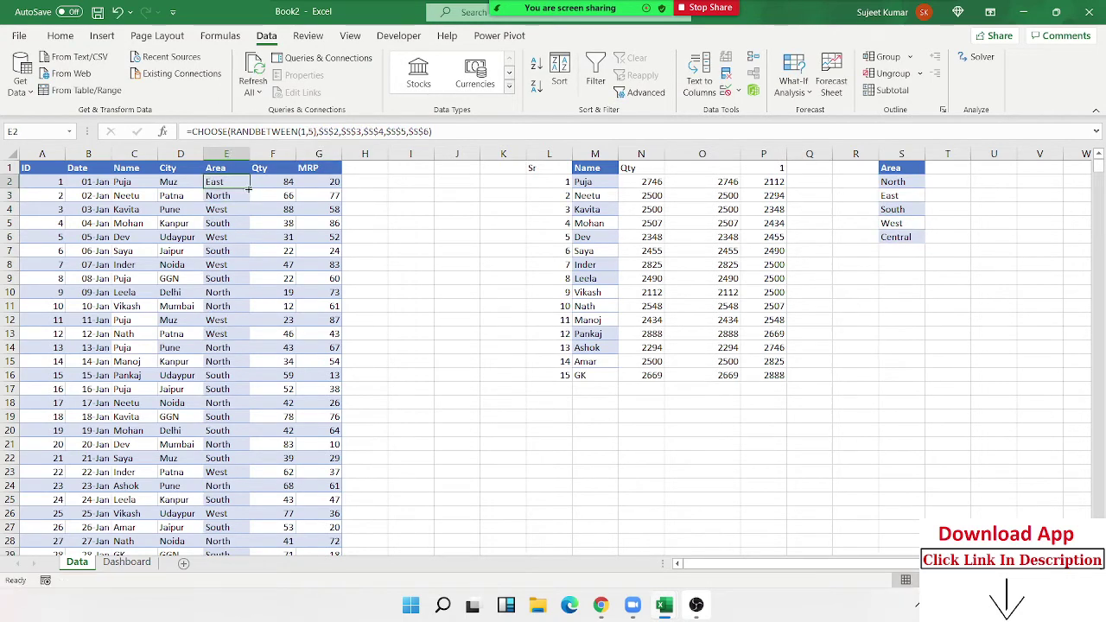
pyautogui.doubleClick(249, 188)
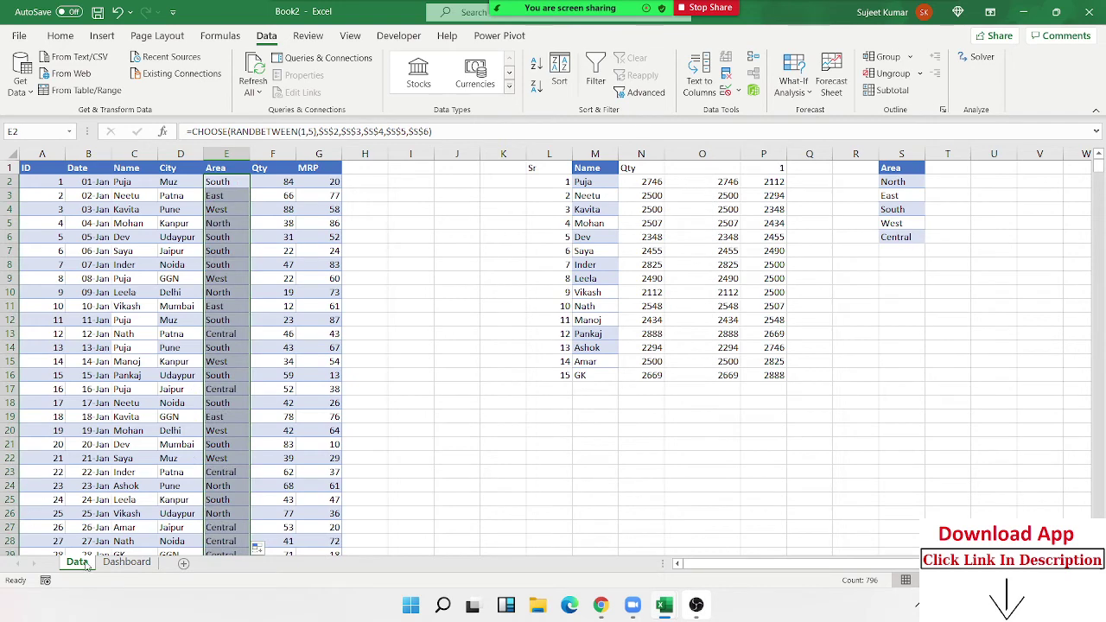
pyautogui.click(119, 563)
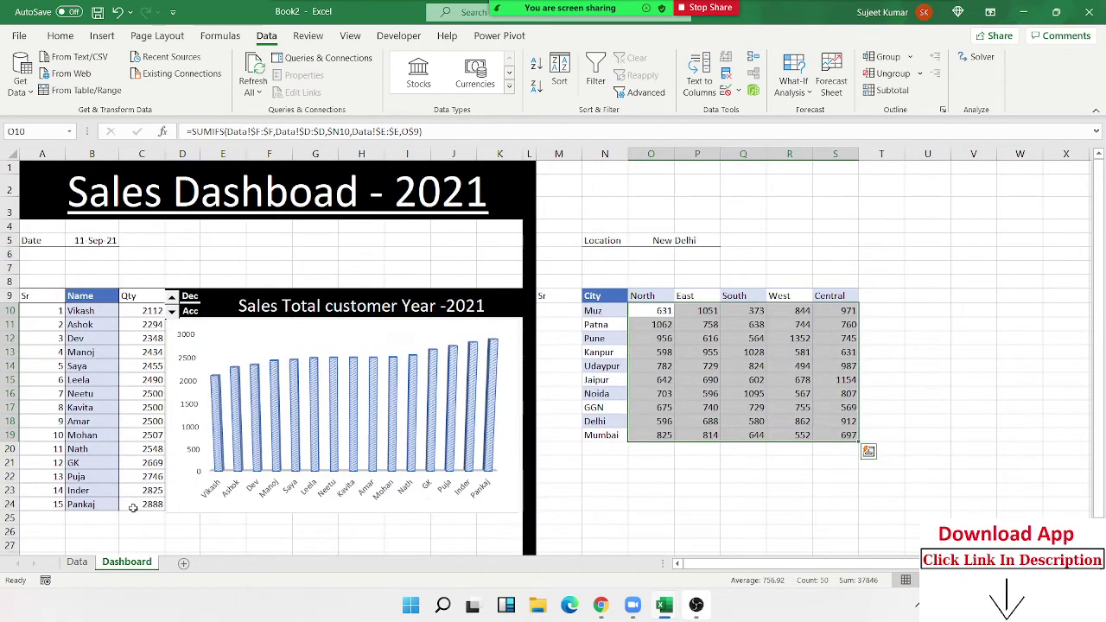
pyautogui.click(77, 562)
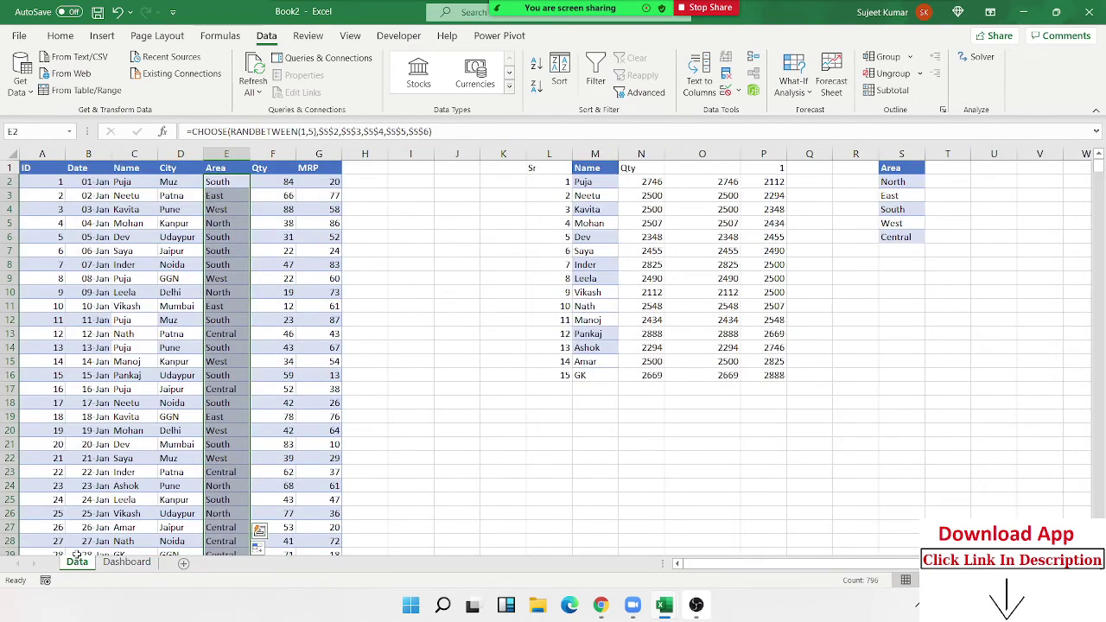
# Step: Edit the RANDBETWEEN(1,5) part of E2's area formula and recommit it
pyautogui.scroll(-2, 284, 348)
pyautogui.scroll(2, 289, 348)
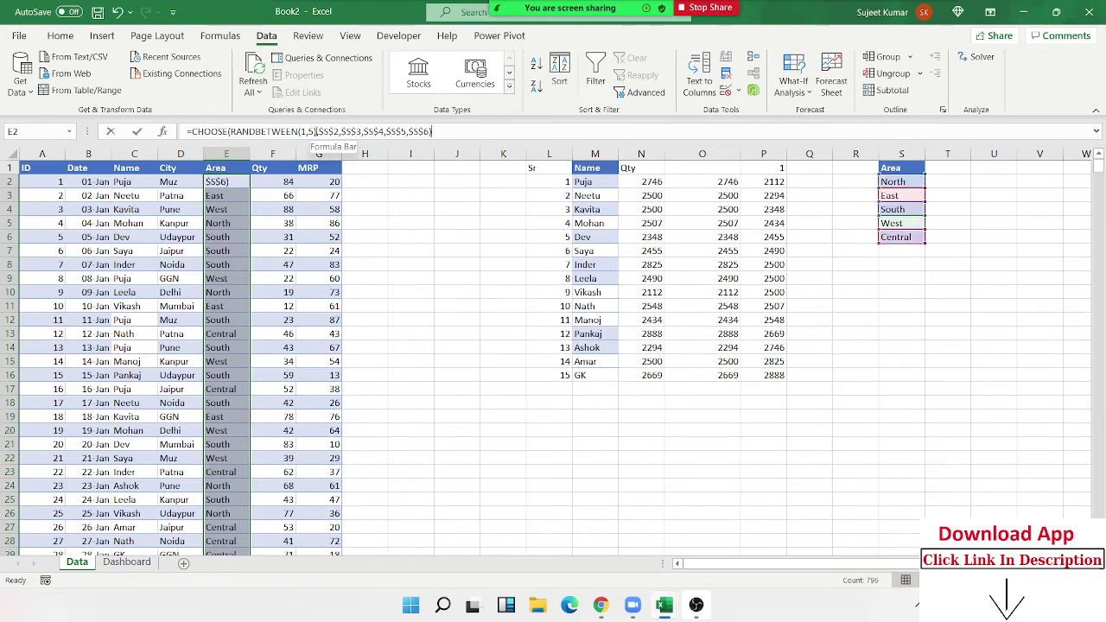
pyautogui.moveTo(316, 131); pyautogui.dragTo(233, 132)
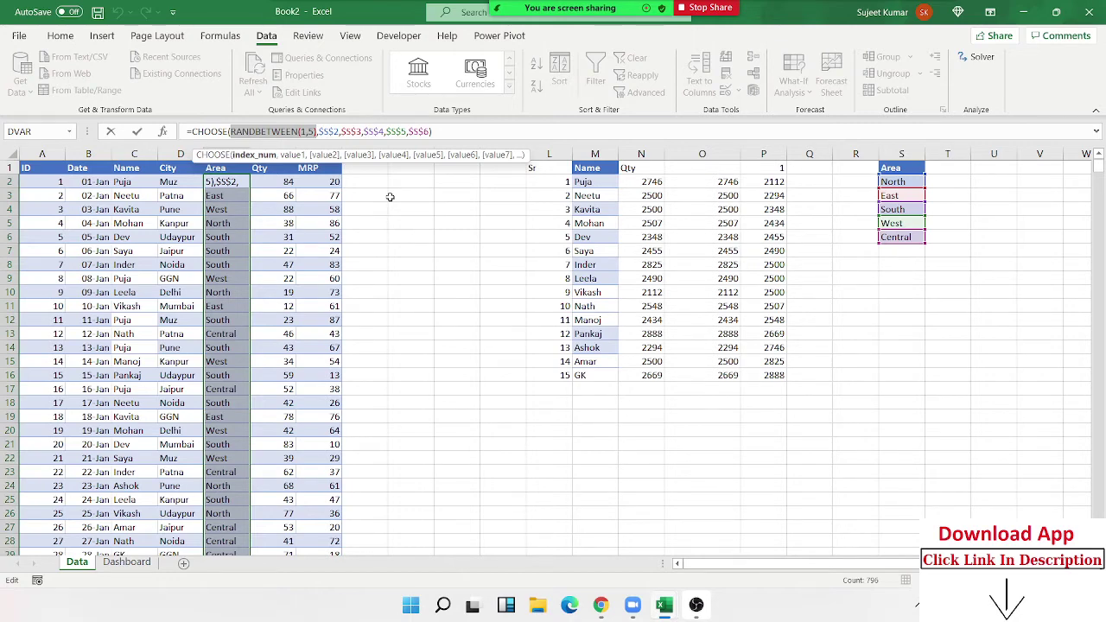
pyautogui.hotkey('ctrl', 'Return')
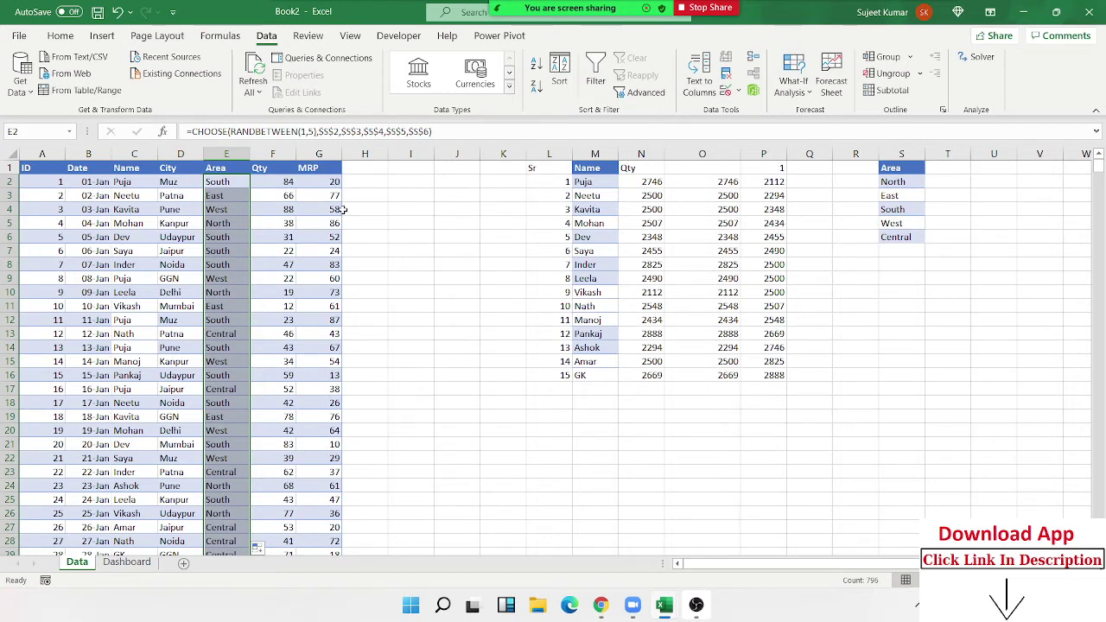
# Step: Convert the Area column to fixed values with Paste Values, then select the area list in column S
pyautogui.hotkey('ctrl', 'c')
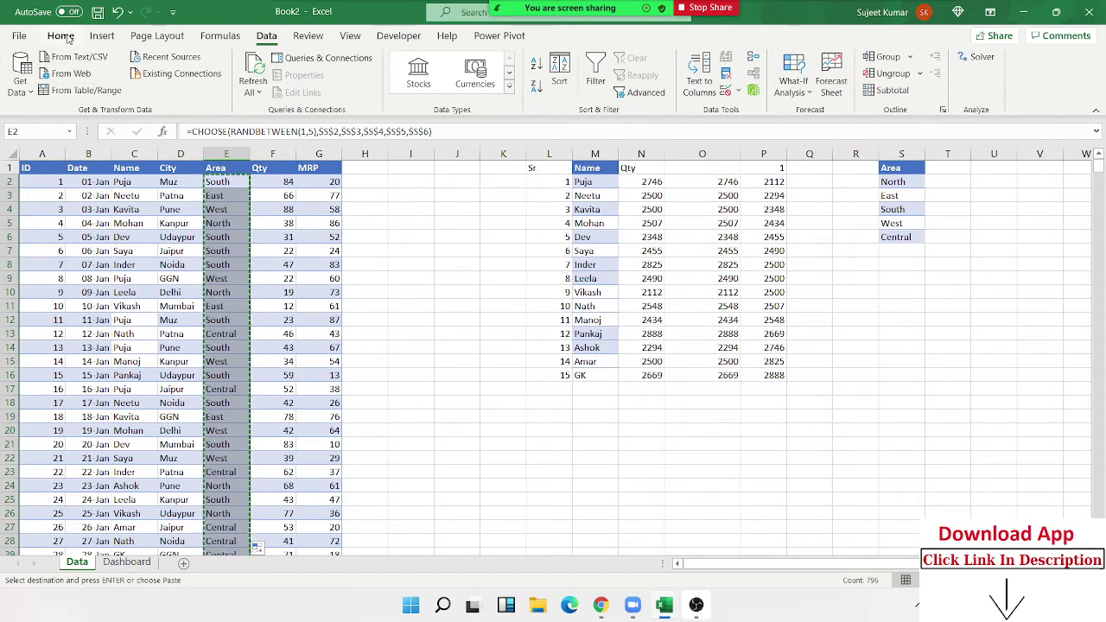
pyautogui.click(62, 36)
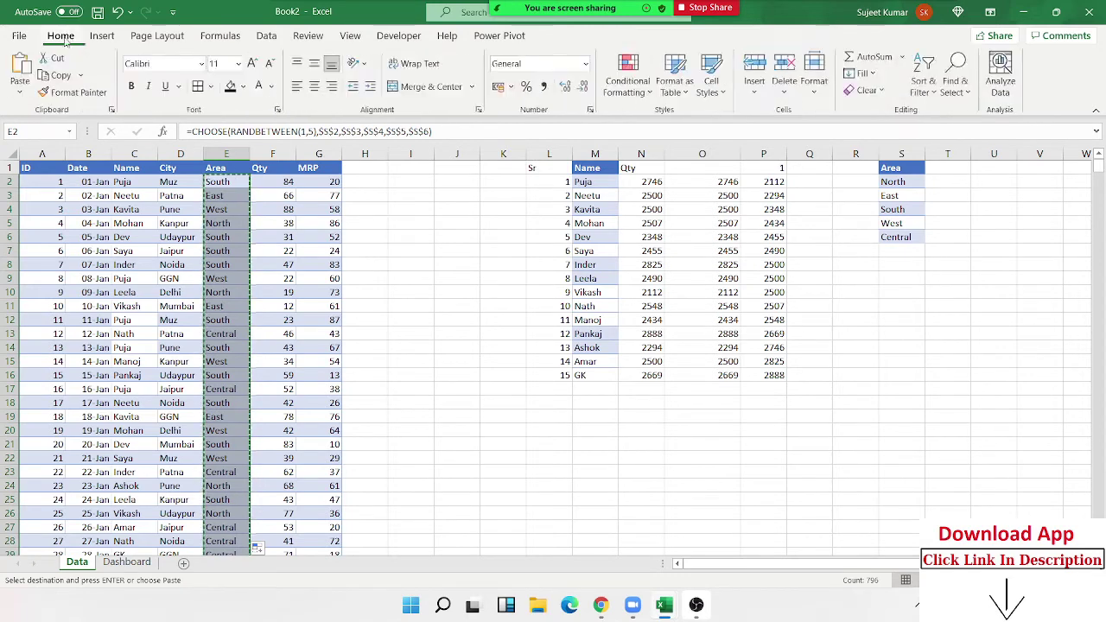
pyautogui.click(19, 87)
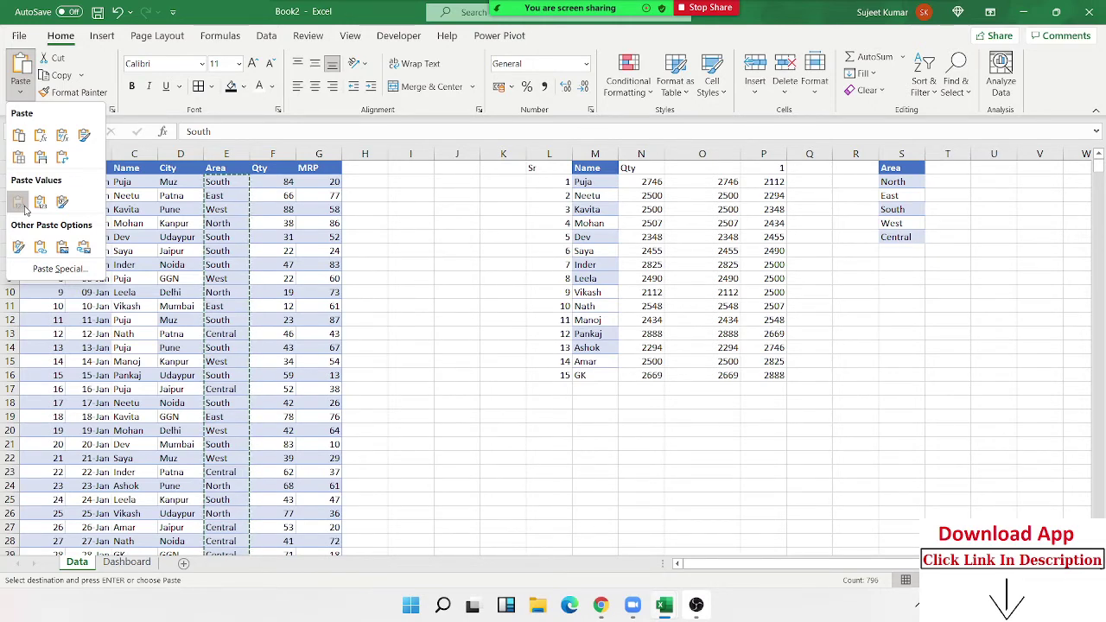
pyautogui.click(22, 205)
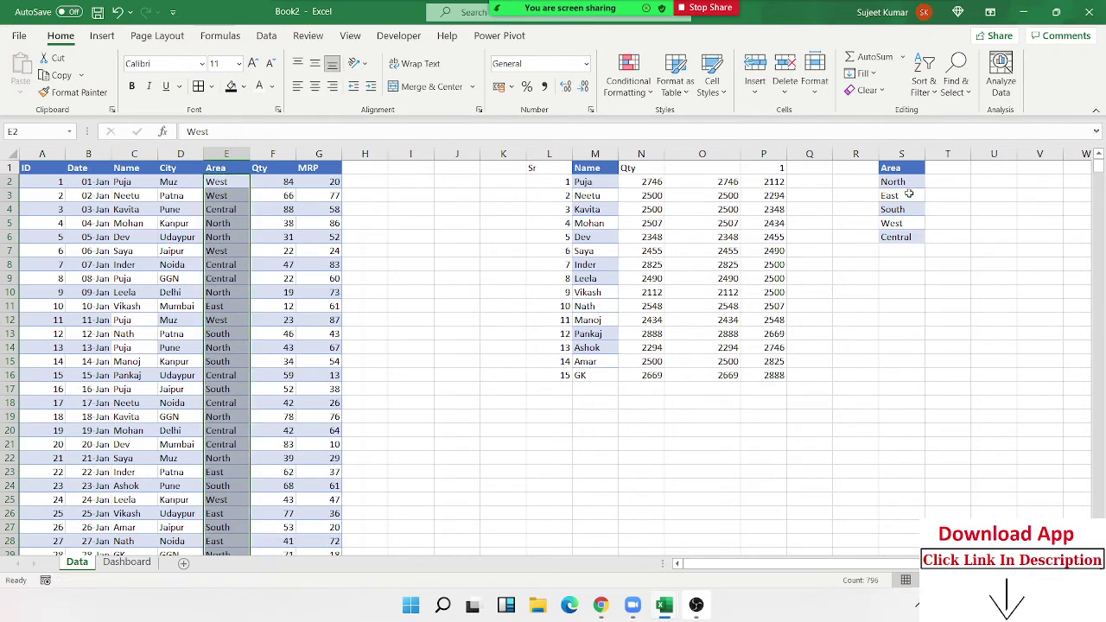
pyautogui.moveTo(901, 169); pyautogui.dragTo(896, 253)
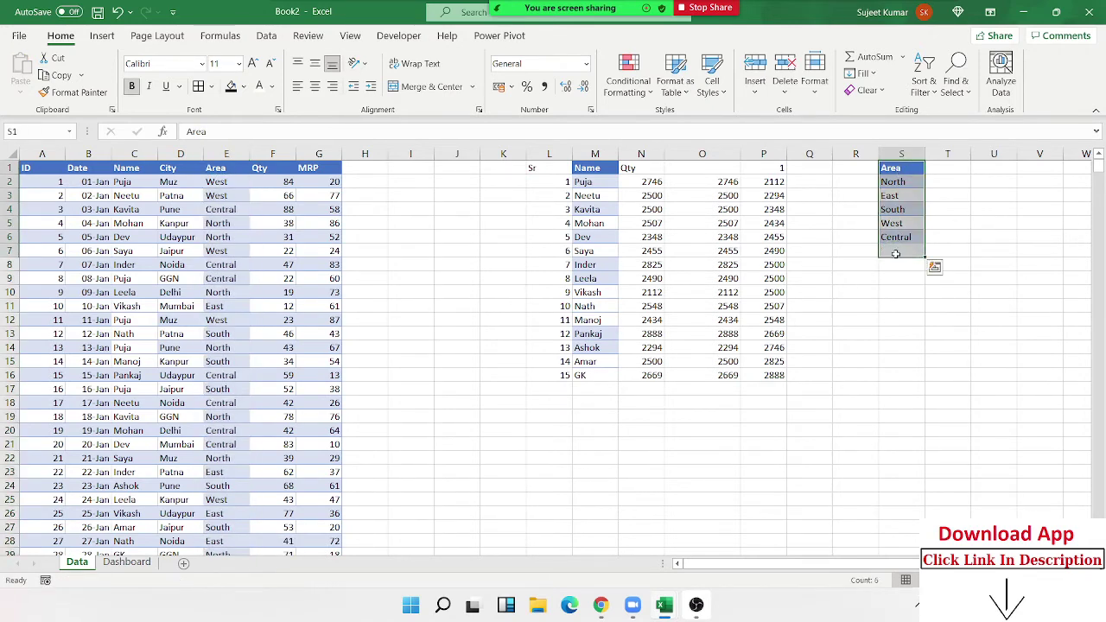
# Step: Apply All Borders to the City × Area table N9:S19 on the Dashboard
pyautogui.click(145, 566)
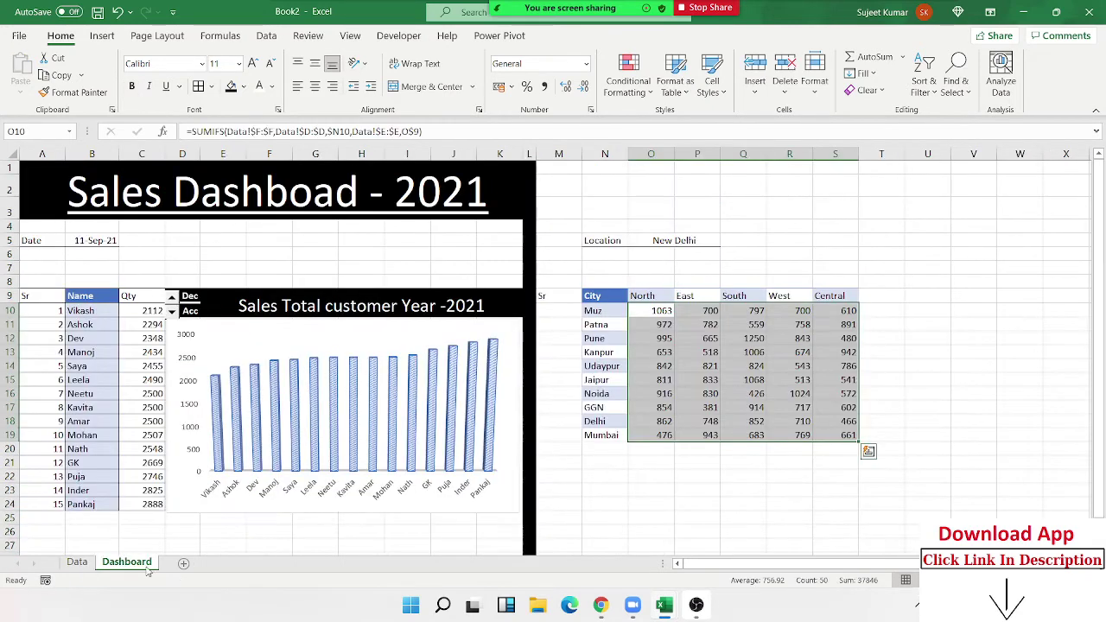
pyautogui.click(764, 328)
pyautogui.click(819, 321)
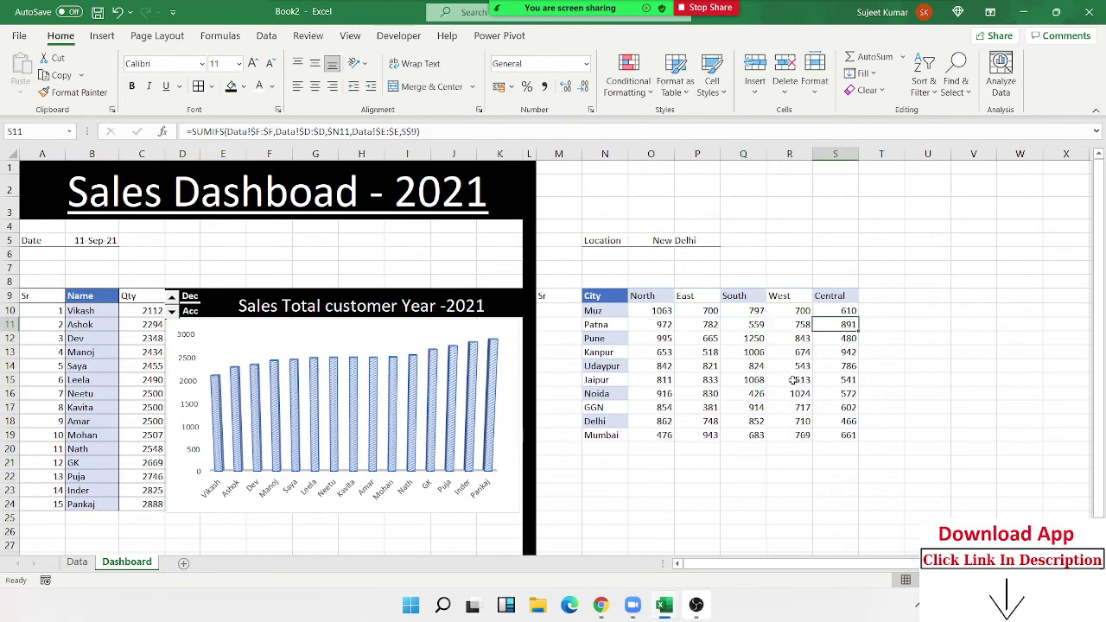
pyautogui.moveTo(596, 295); pyautogui.dragTo(835, 430)
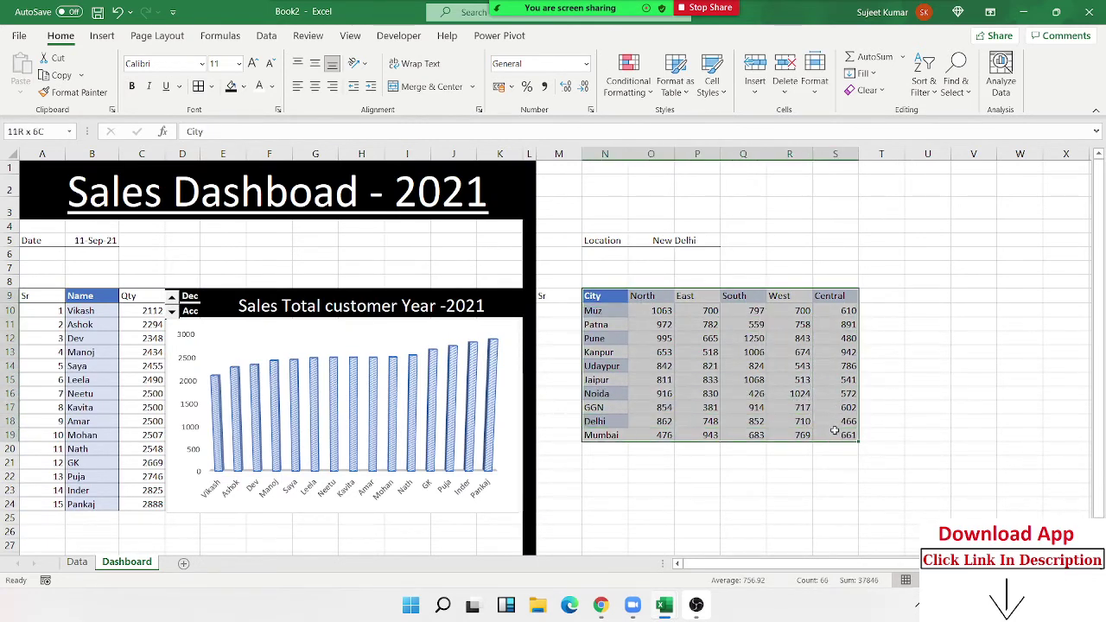
pyautogui.click(198, 86)
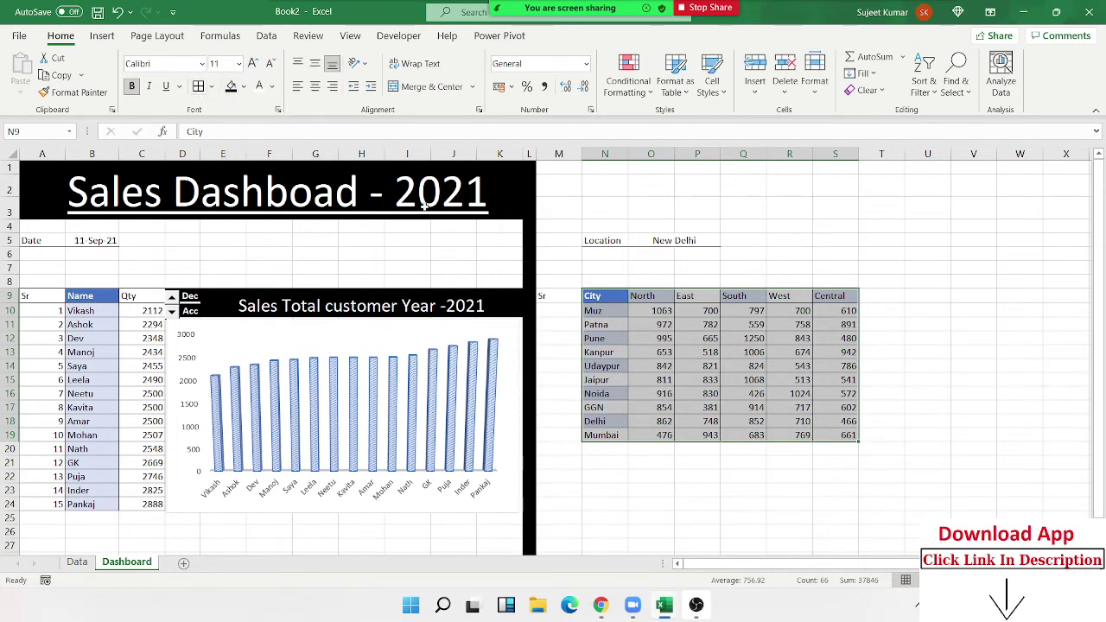
# Step: Give the header row N9:S9 and M9 a black fill with white text
pyautogui.moveTo(609, 295); pyautogui.dragTo(842, 295)
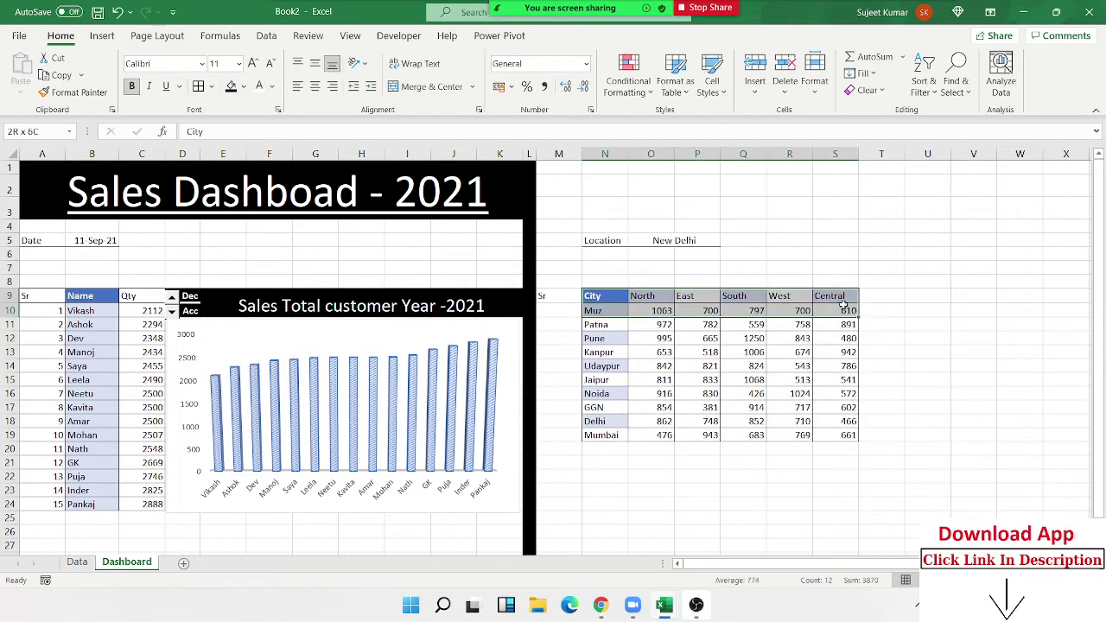
pyautogui.click(230, 86)
pyautogui.click(259, 87)
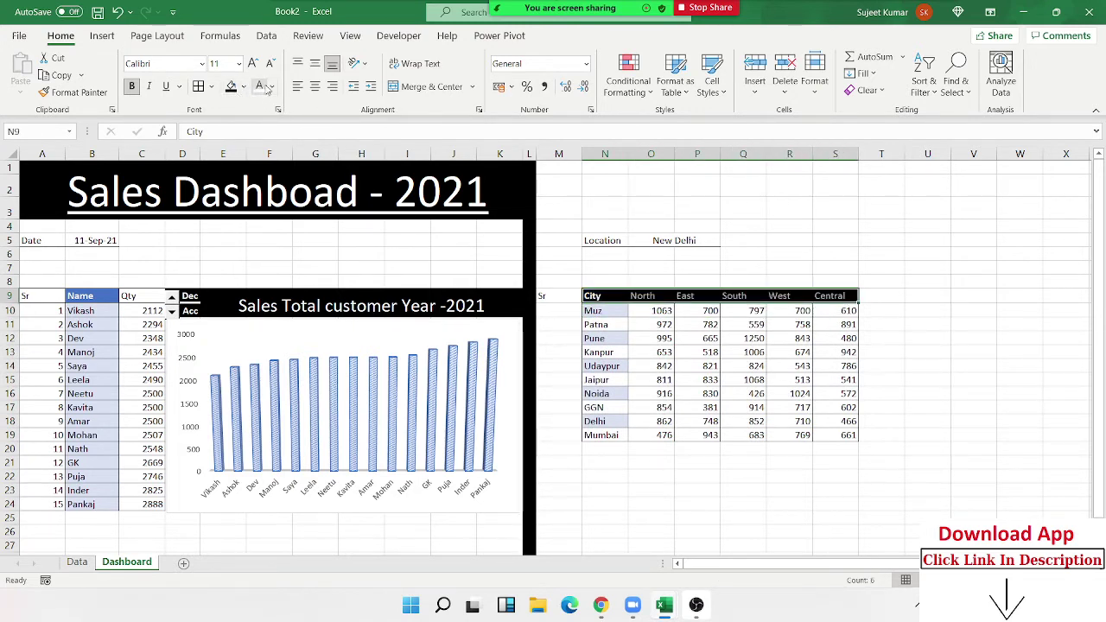
pyautogui.click(560, 297)
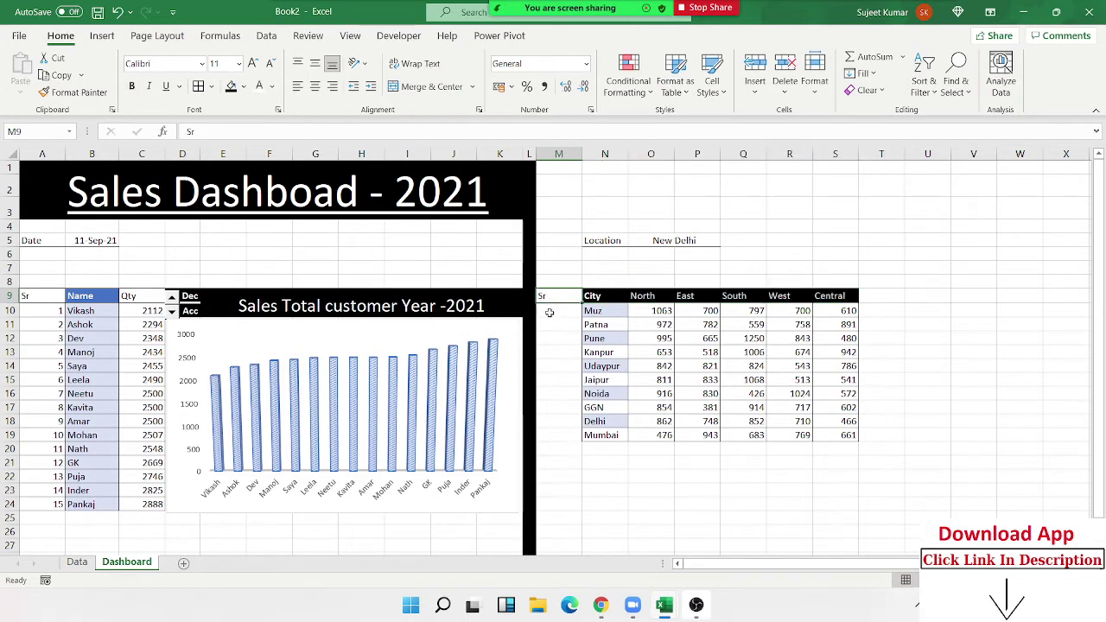
pyautogui.click(236, 90)
# Step: Enter 1 in M10 and fill it down beside the cities to M19
pyautogui.click(559, 313)
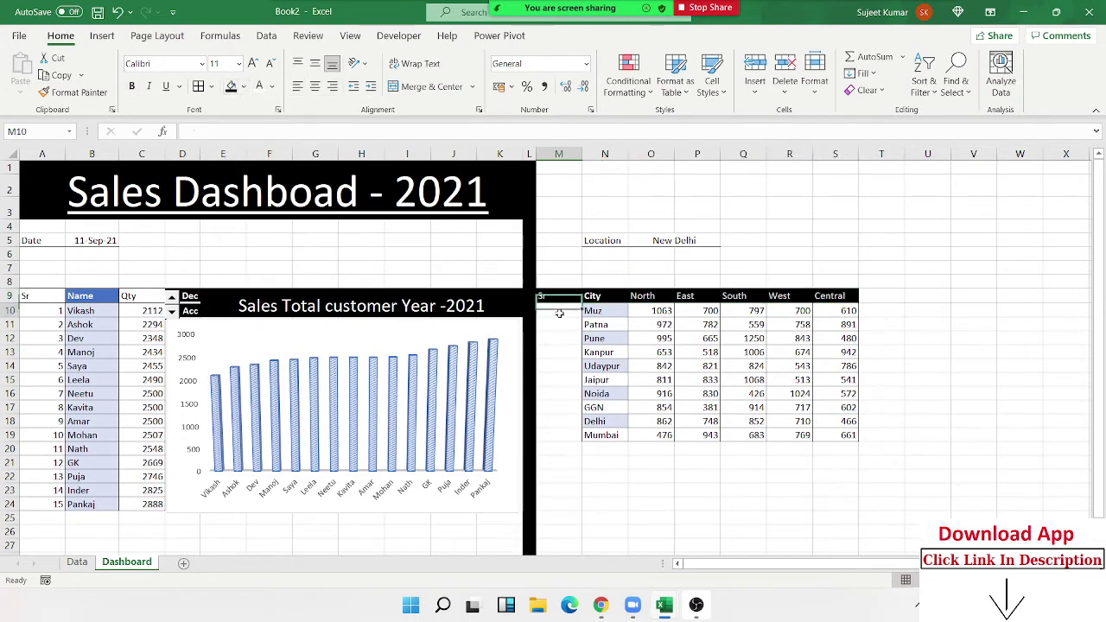
pyautogui.write('1')
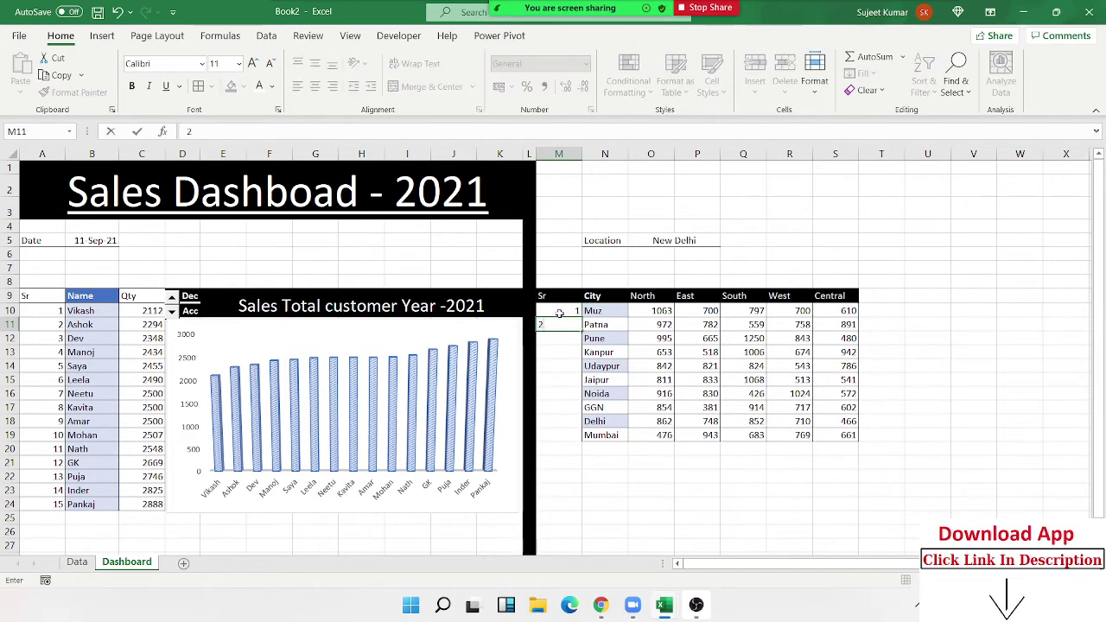
pyautogui.press('Return')
pyautogui.press('Return')
pyautogui.click(574, 323)
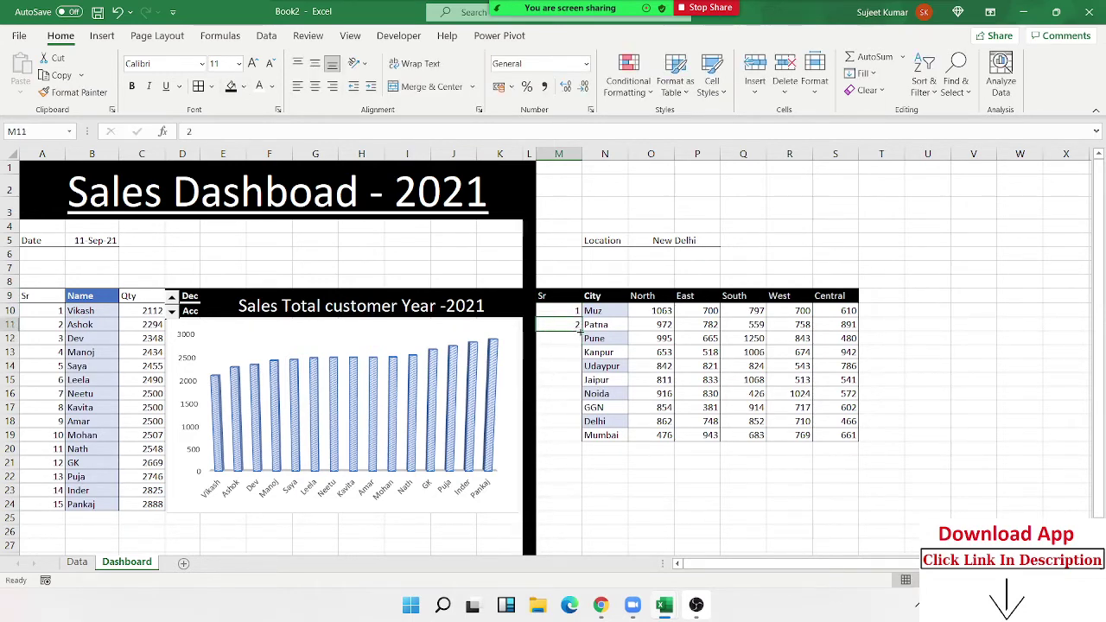
pyautogui.doubleClick(578, 331)
pyautogui.moveTo(581, 156); pyautogui.dragTo(550, 162)
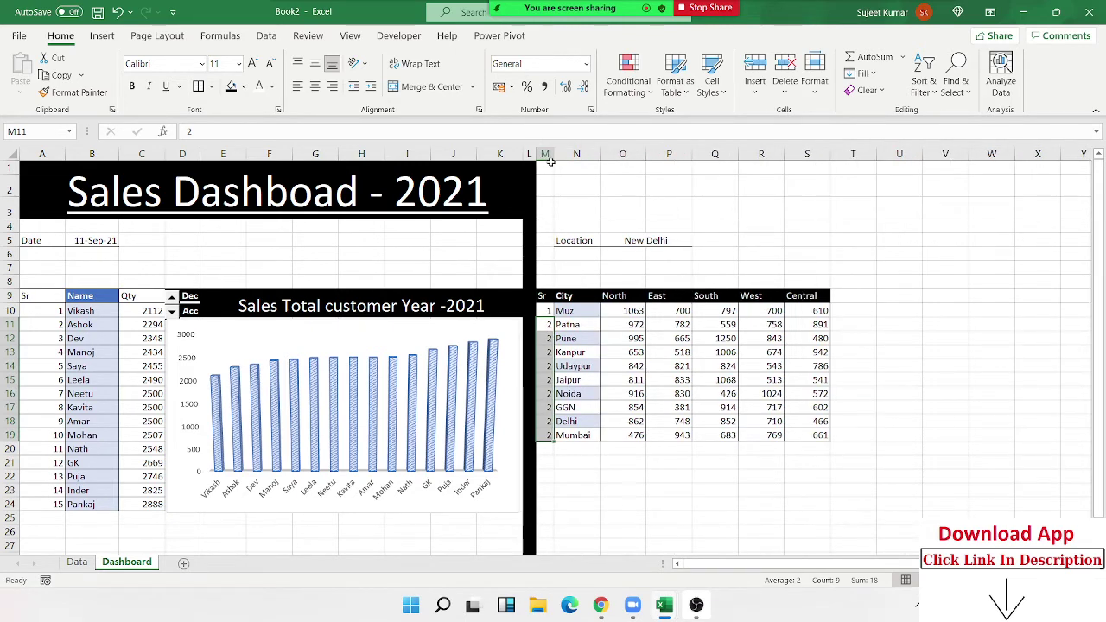
pyautogui.click(622, 335)
pyautogui.click(546, 432)
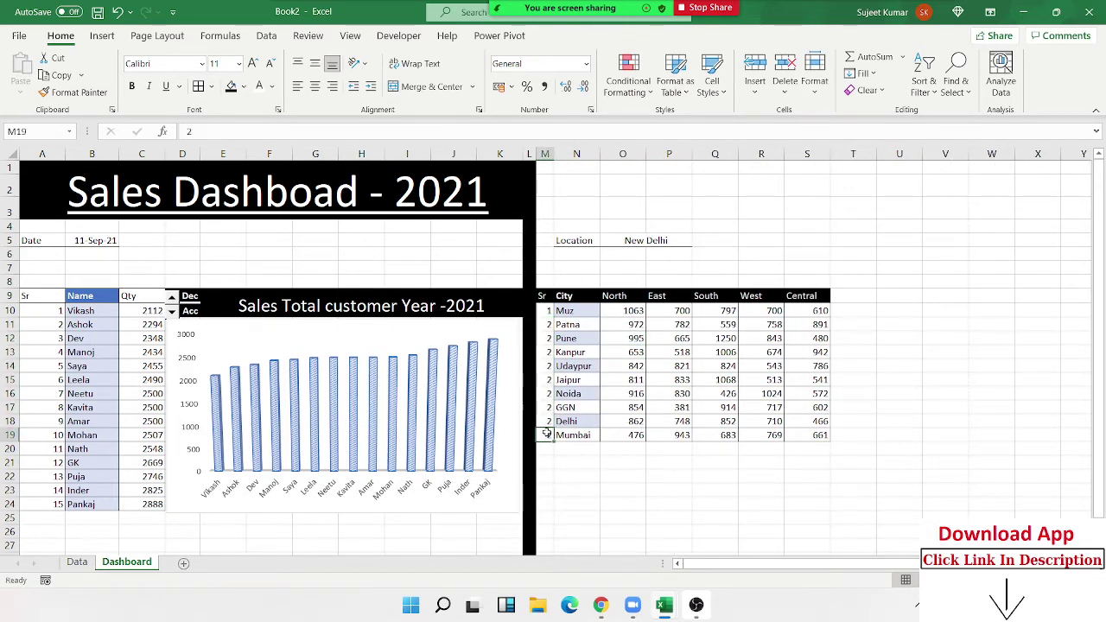
# Step: Fill M10:M19 as a series so the Sr column reads 1 to 10
pyautogui.click(546, 326)
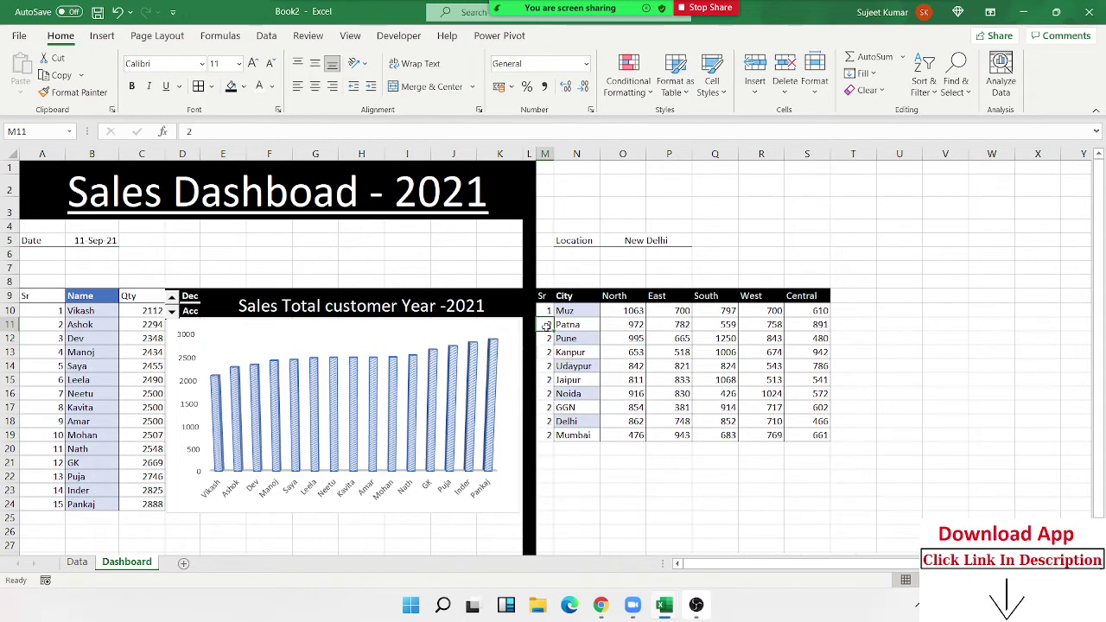
pyautogui.press('Up')
pyautogui.hotkey('ctrl', 'shift', 'Down')
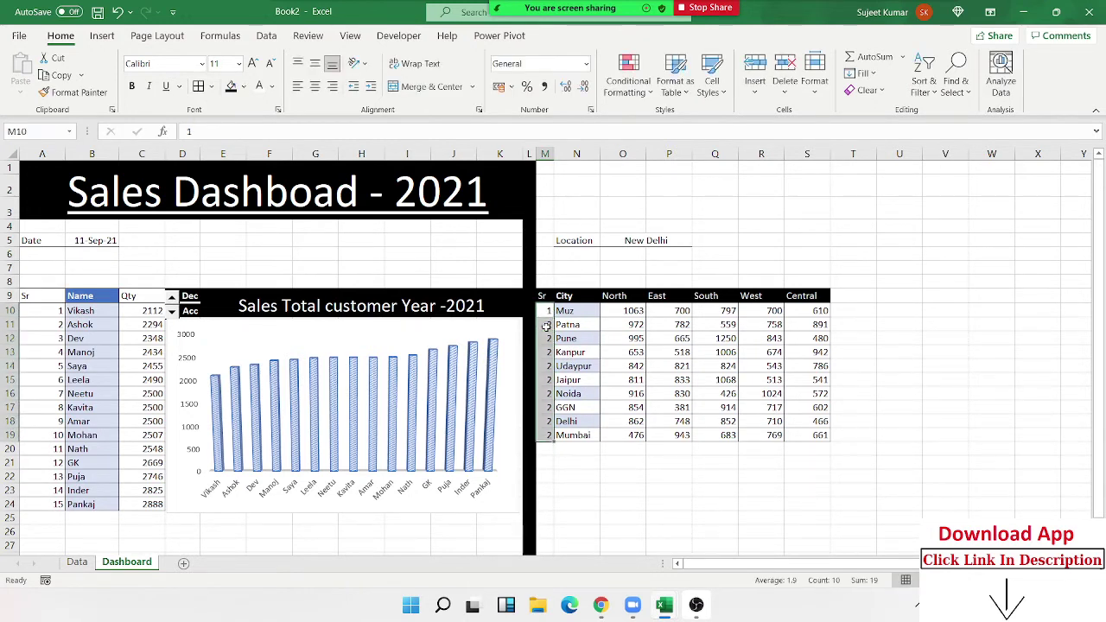
pyautogui.keyDown('shift'); pyautogui.click(546, 326); pyautogui.keyUp('shift')
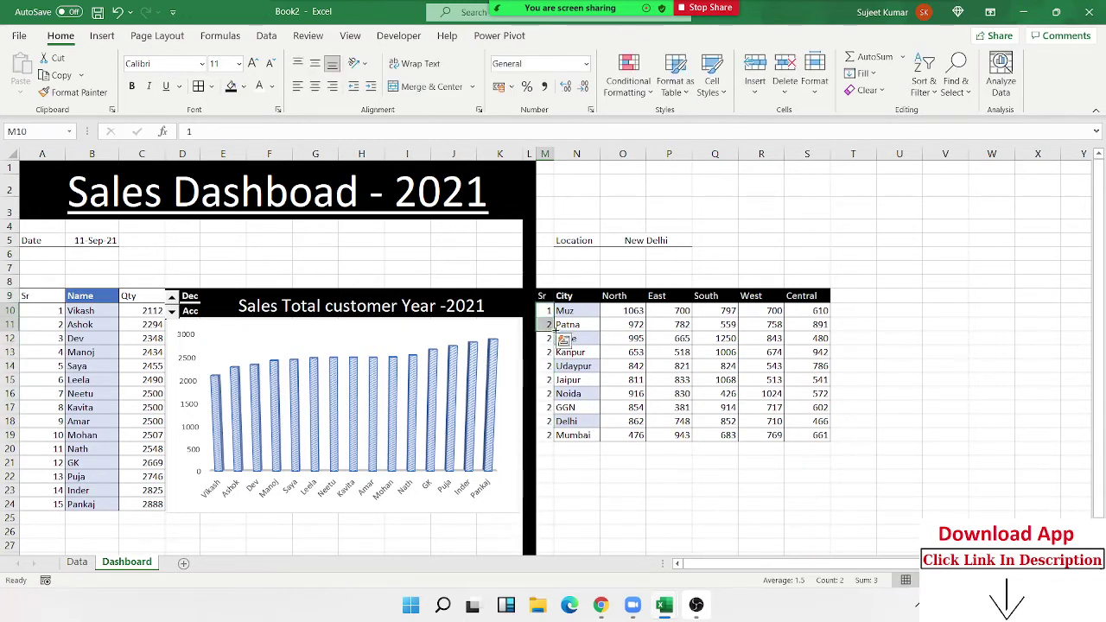
pyautogui.doubleClick(553, 332)
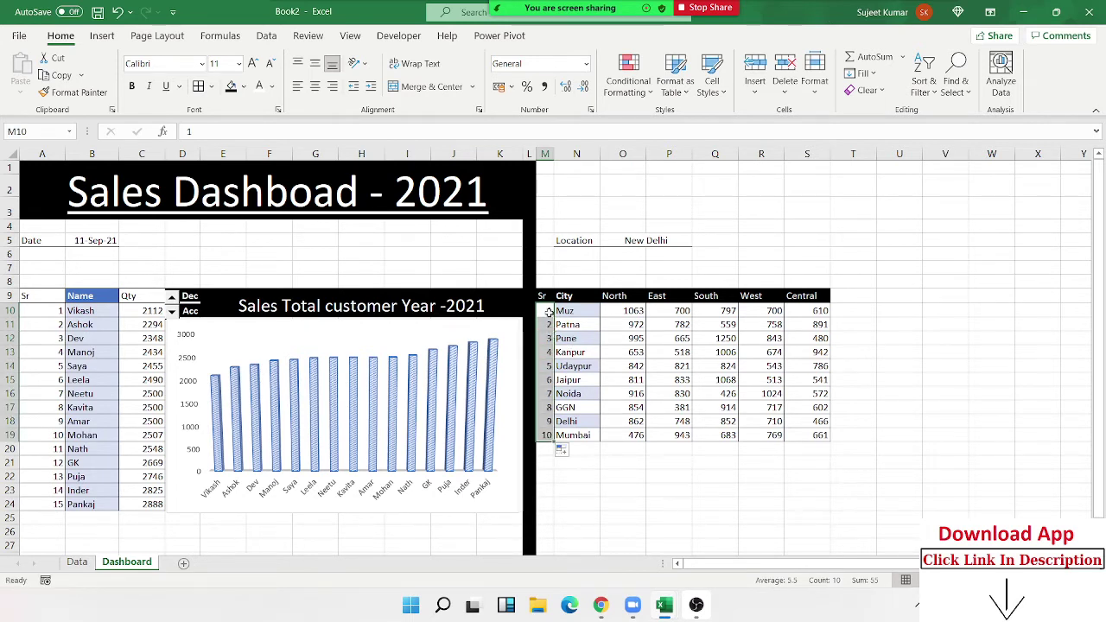
pyautogui.moveTo(545, 296); pyautogui.dragTo(547, 434)
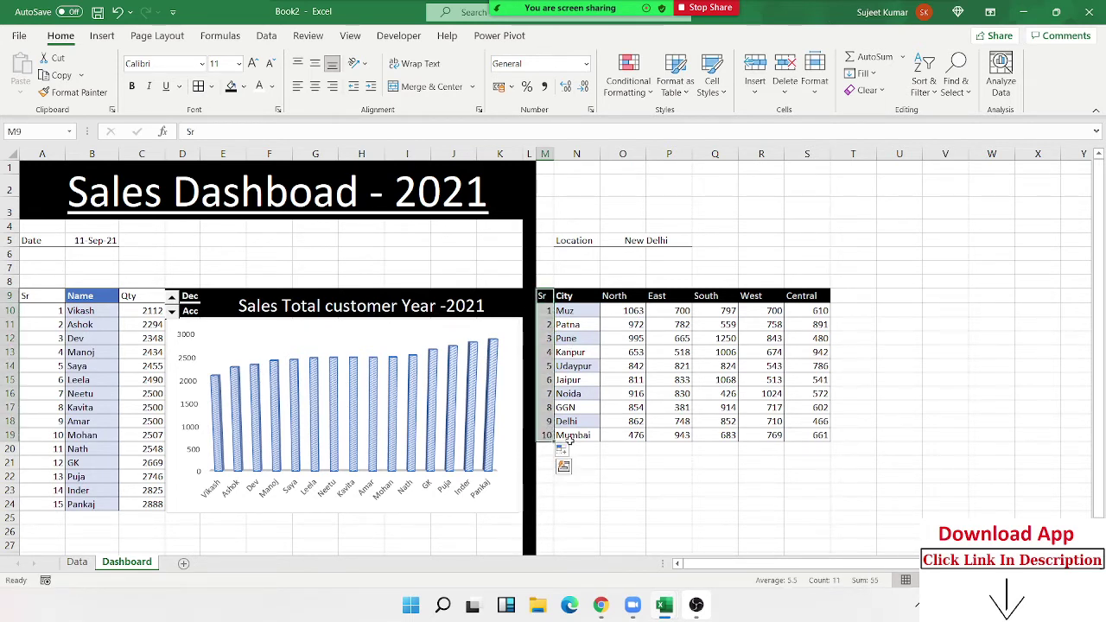
# Step: Merge the empty block T10:W19 beside the City table row by row with Merge Across
pyautogui.click(680, 364)
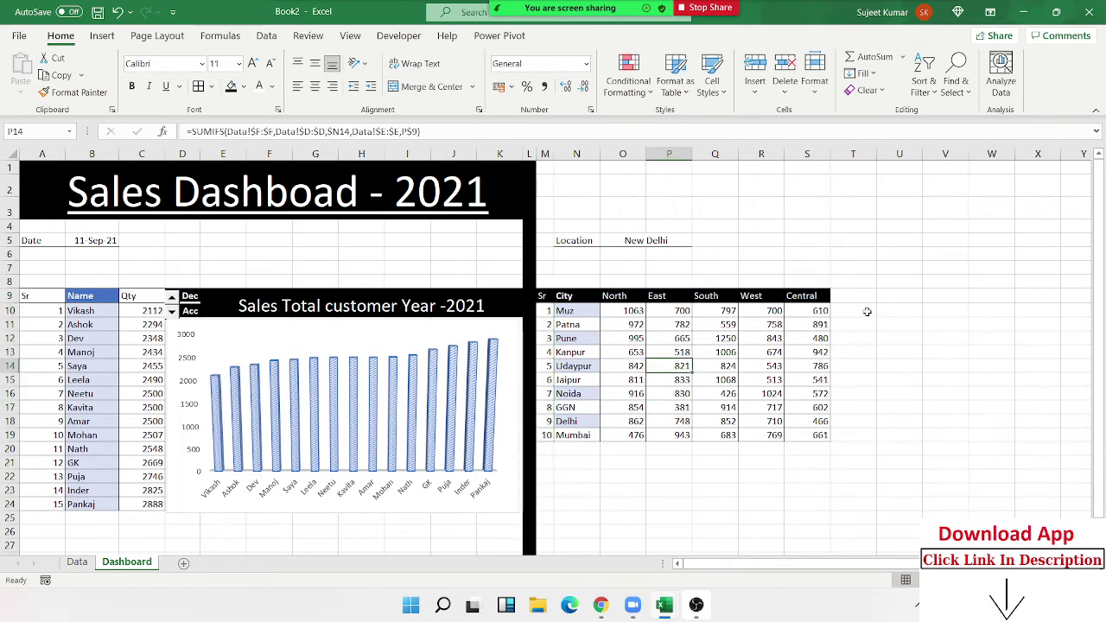
pyautogui.moveTo(867, 312); pyautogui.dragTo(944, 311)
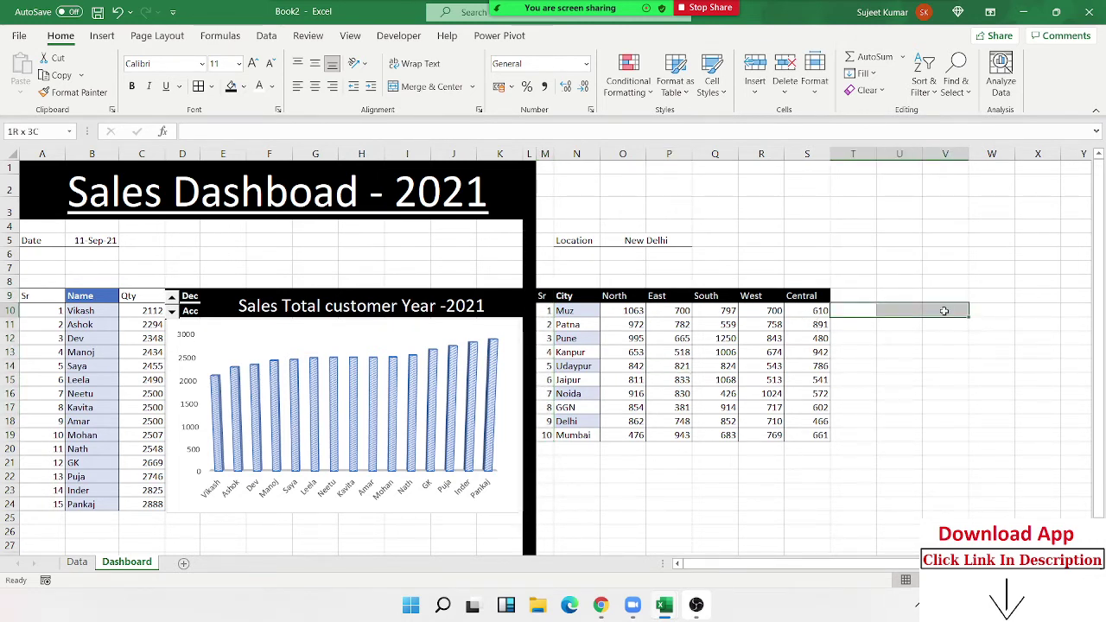
pyautogui.moveTo(943, 311); pyautogui.dragTo(987, 431)
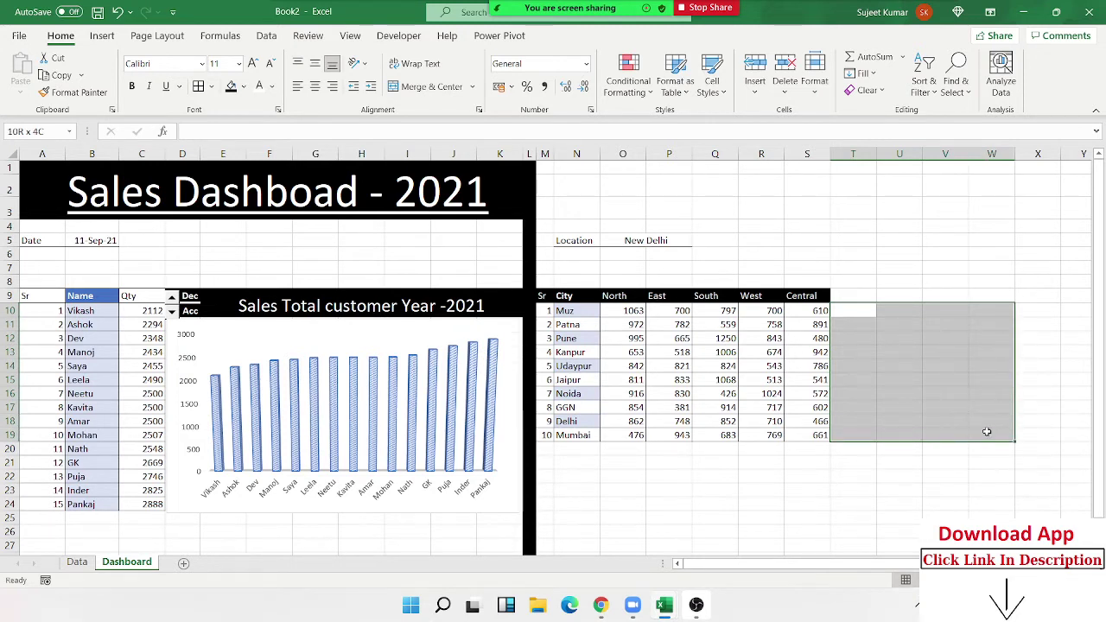
pyautogui.click(418, 88)
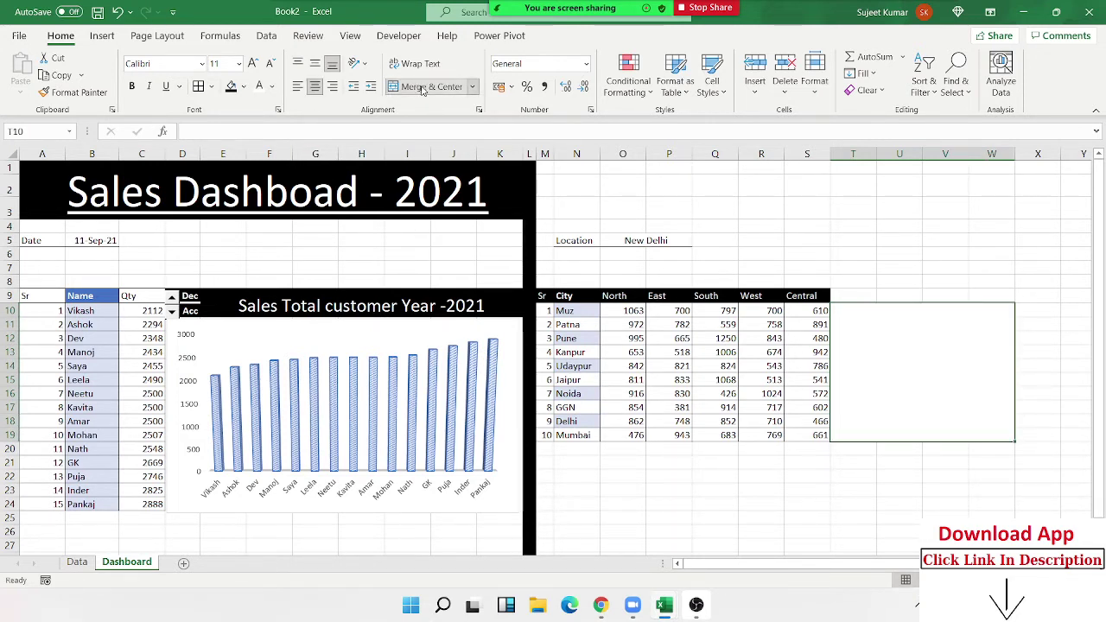
pyautogui.click(472, 87)
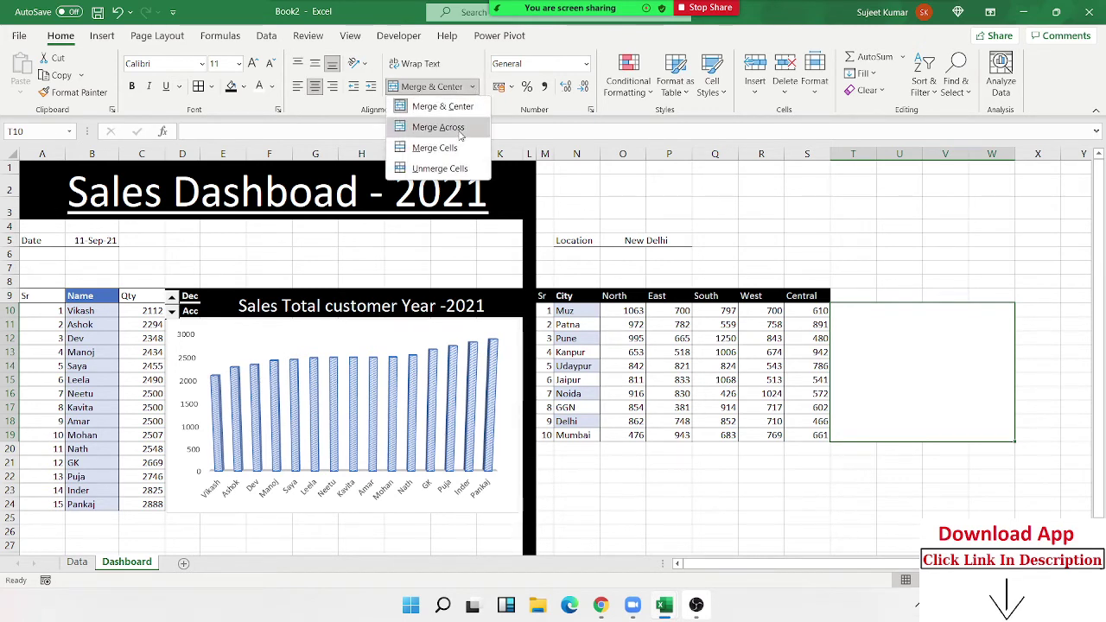
pyautogui.click(461, 130)
# Step: Check the SUMIFS formula behind the Muz values, then return to merged cell T10
pyautogui.click(864, 312)
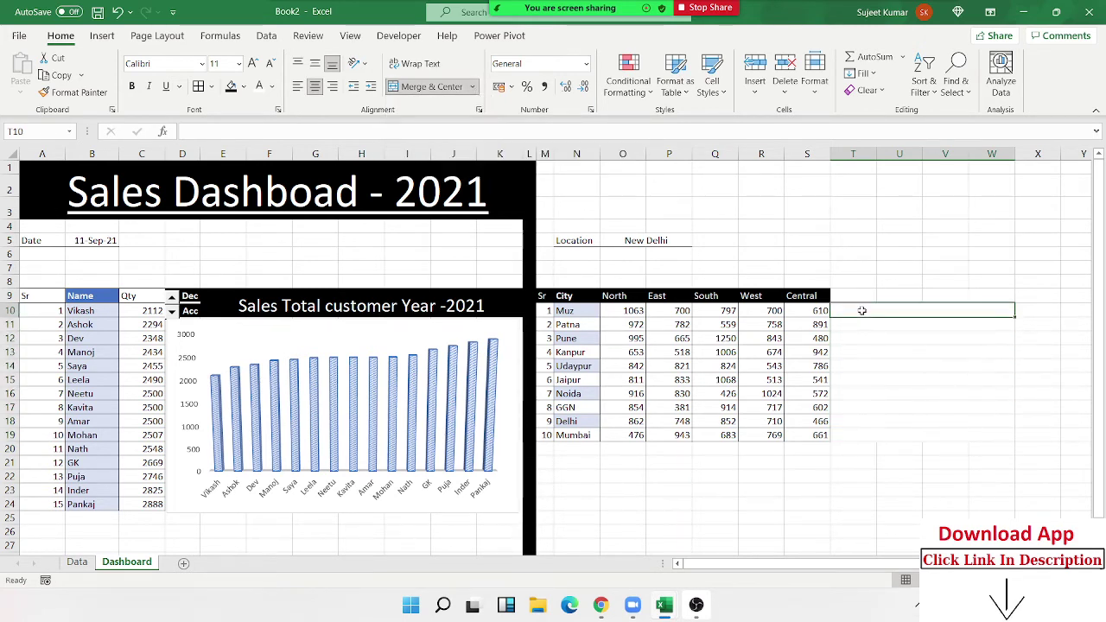
pyautogui.moveTo(625, 312); pyautogui.dragTo(768, 312)
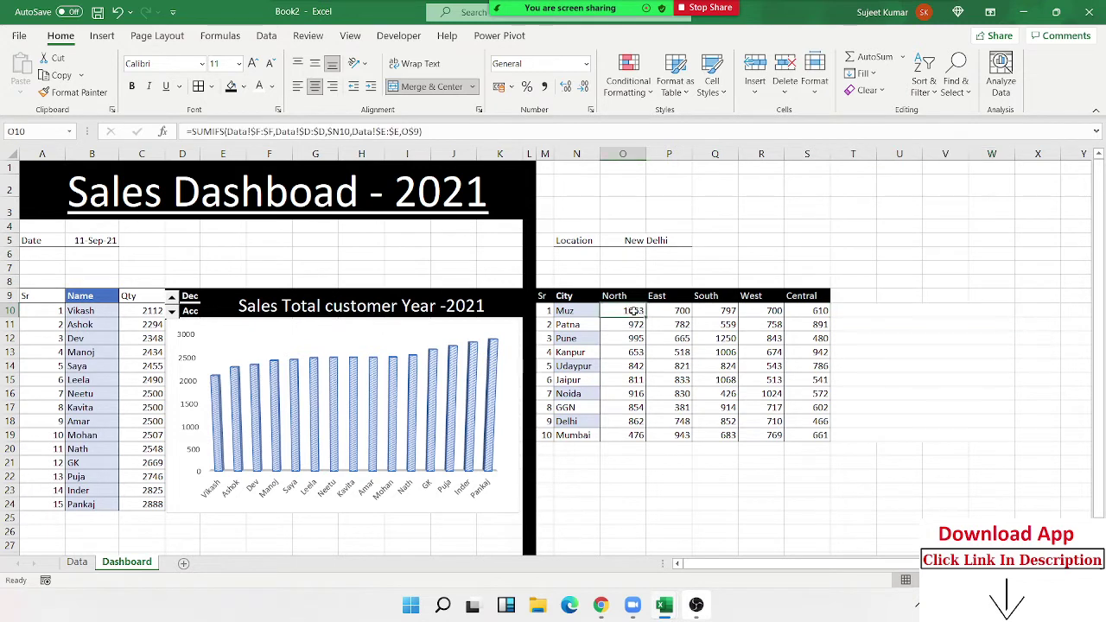
pyautogui.click(865, 313)
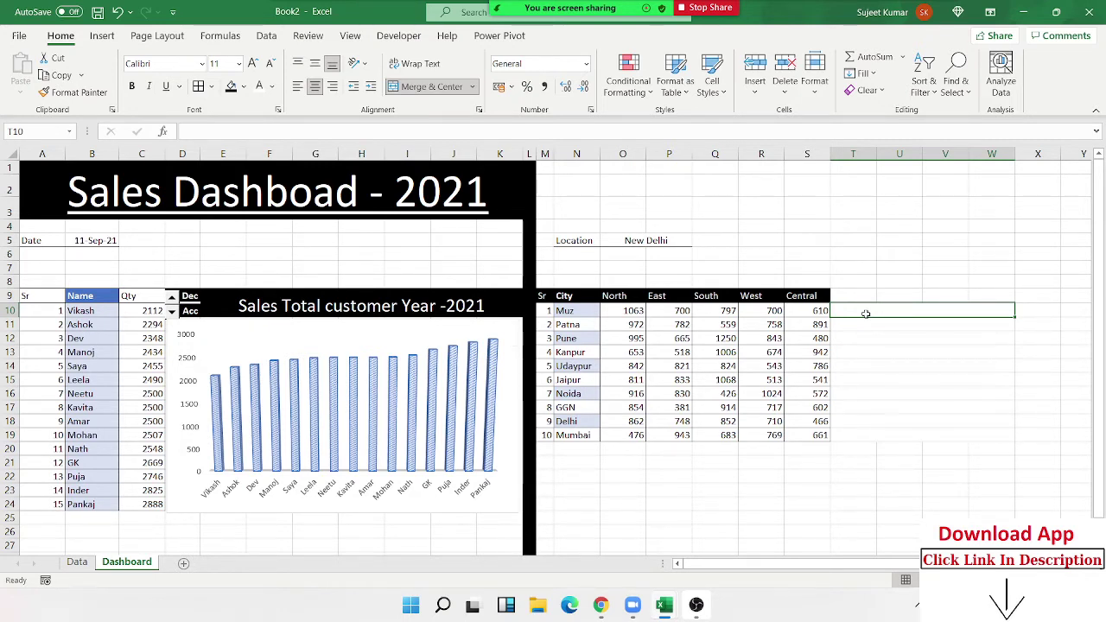
pyautogui.write('=')
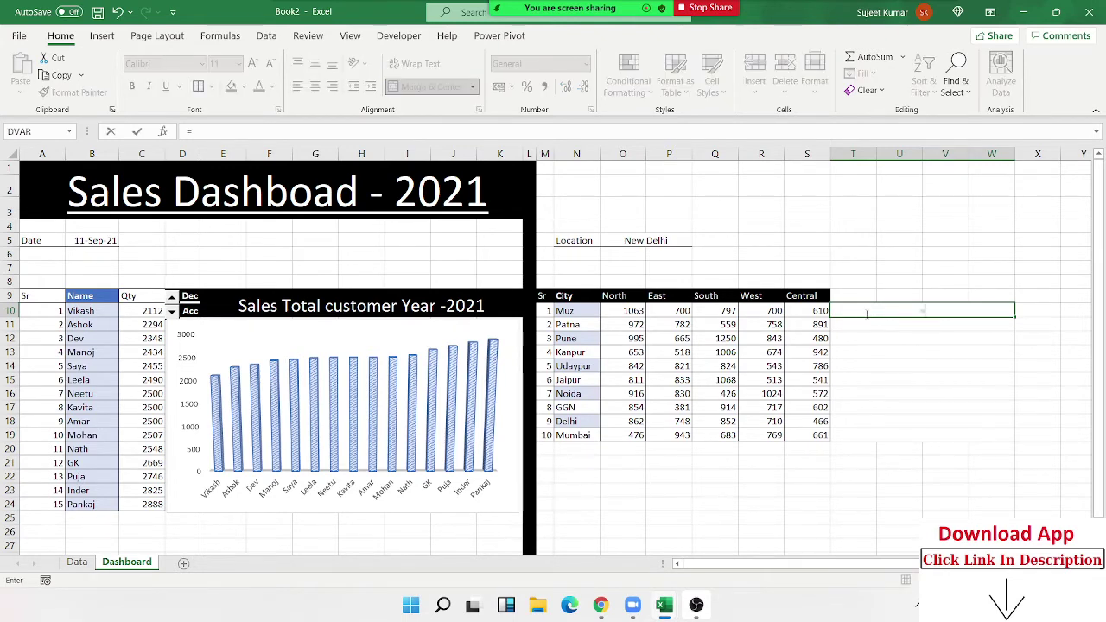
pyautogui.press('Escape')
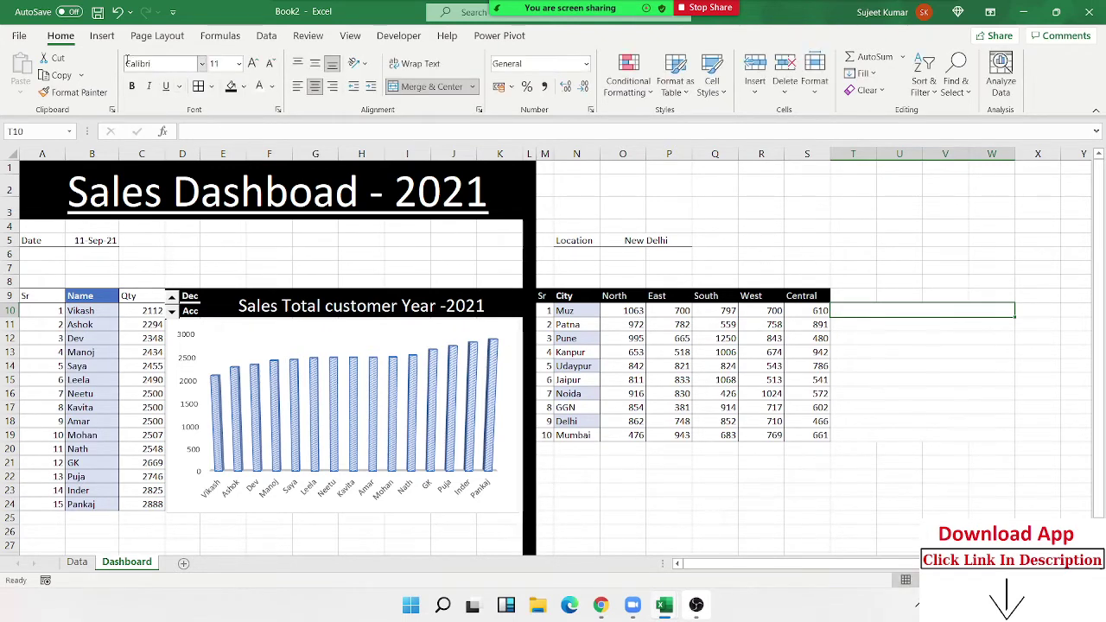
pyautogui.click(110, 41)
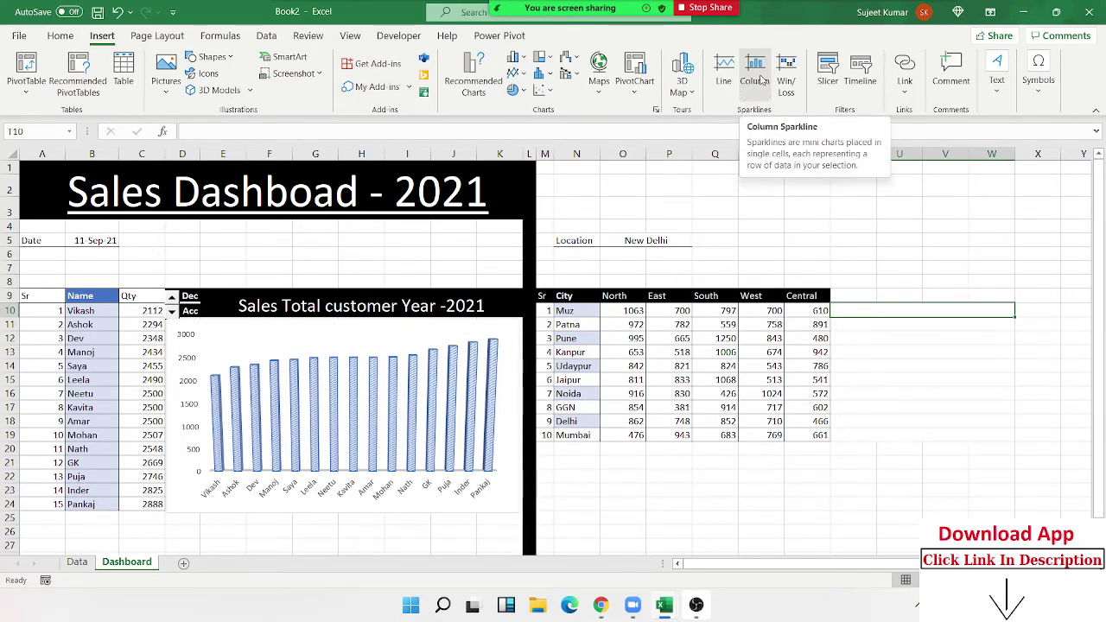
# Step: Attempt a line sparkline from O10:S10, dismissing the invalid reference warnings and cancelling
pyautogui.click(754, 78)
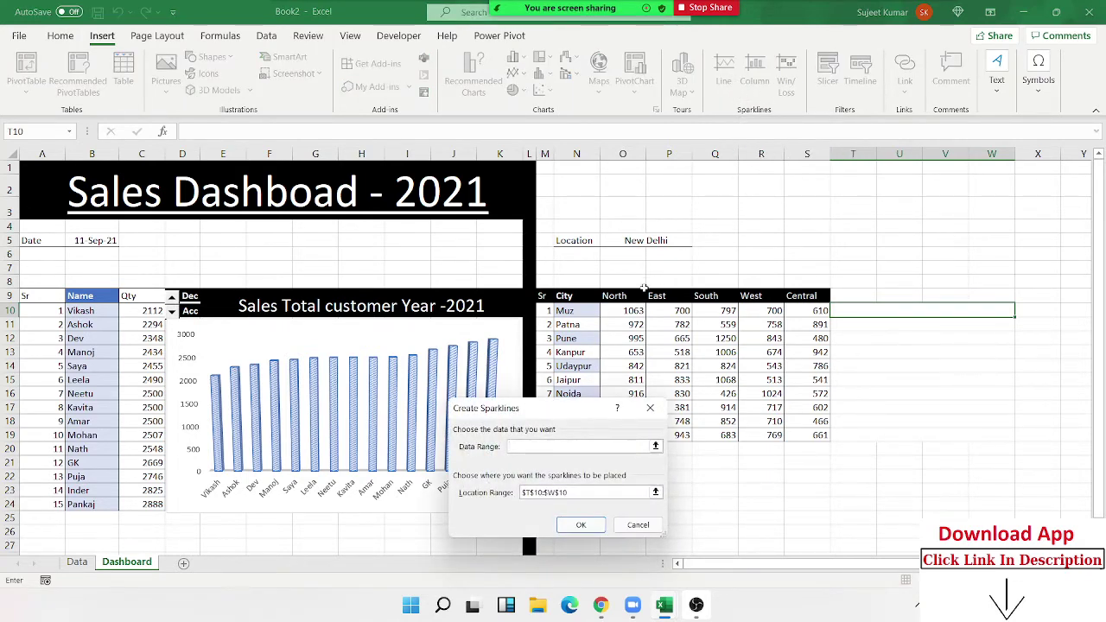
pyautogui.moveTo(634, 309); pyautogui.dragTo(812, 313)
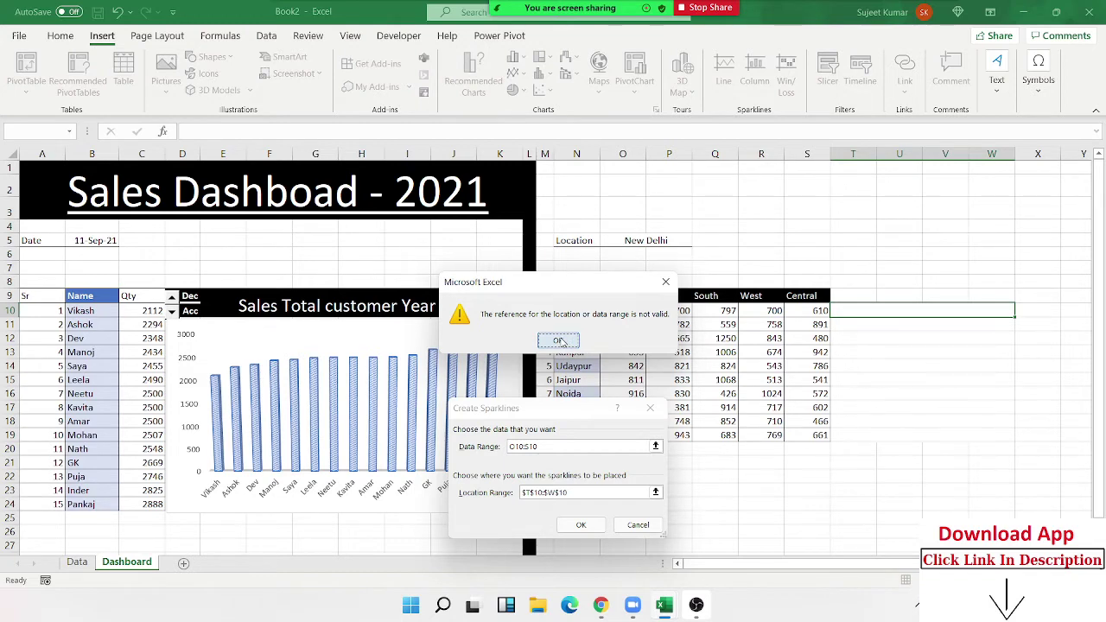
pyautogui.click(560, 341)
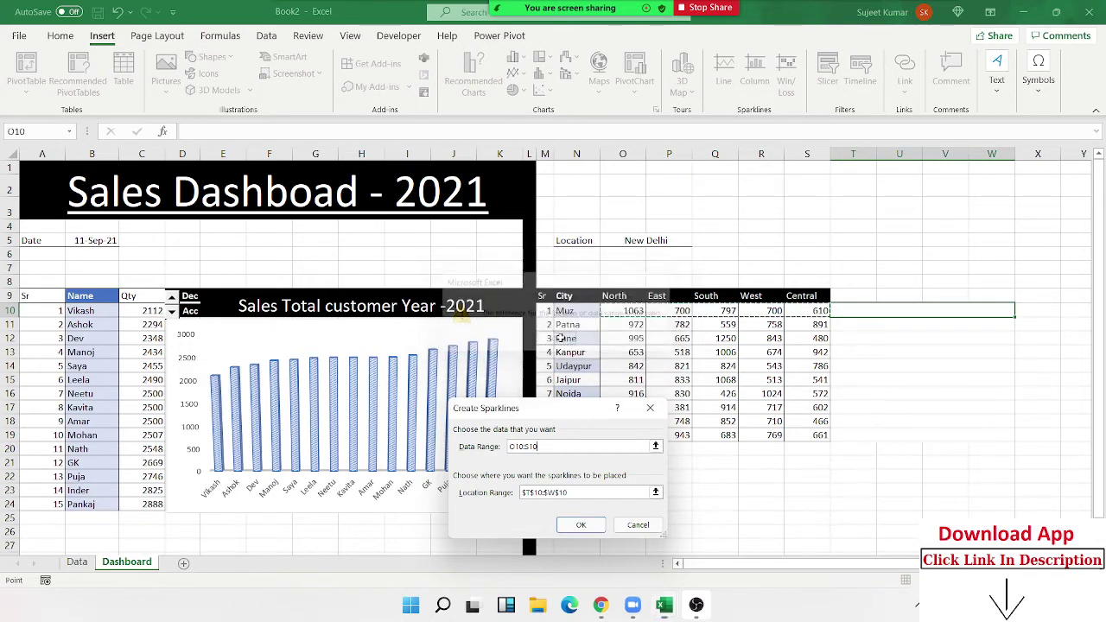
pyautogui.press('Escape')
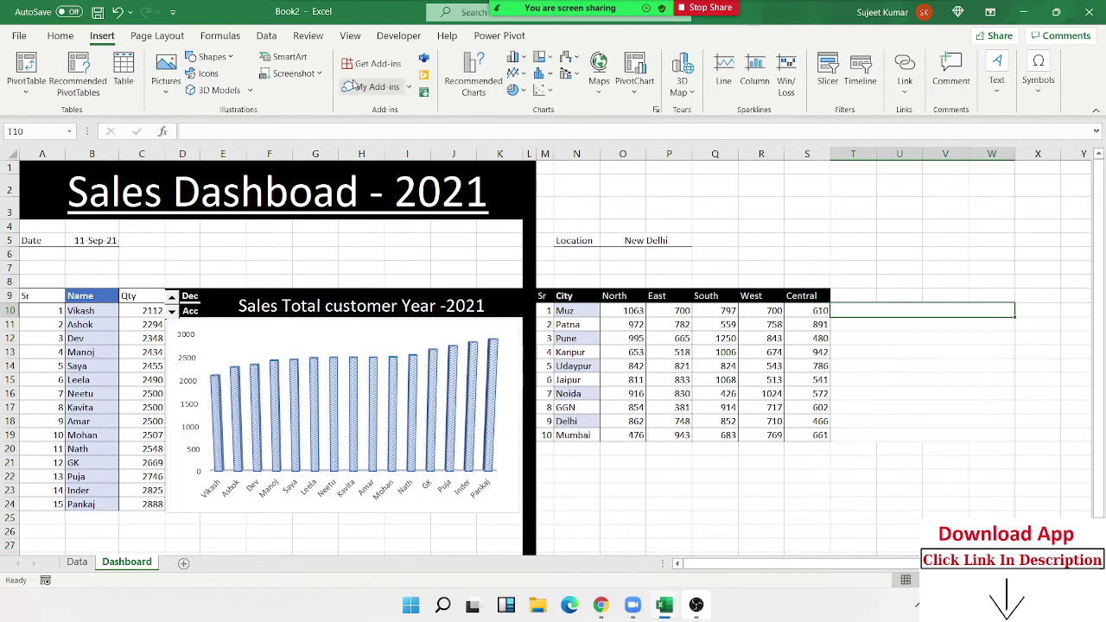
pyautogui.click(752, 86)
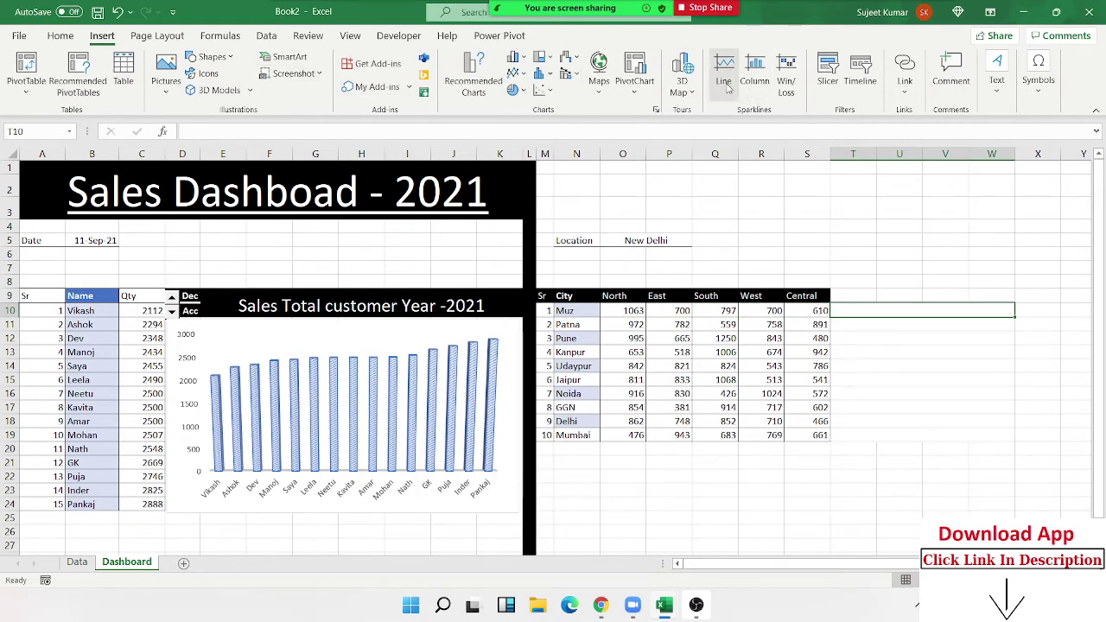
pyautogui.click(629, 313)
pyautogui.moveTo(629, 312); pyautogui.dragTo(817, 313)
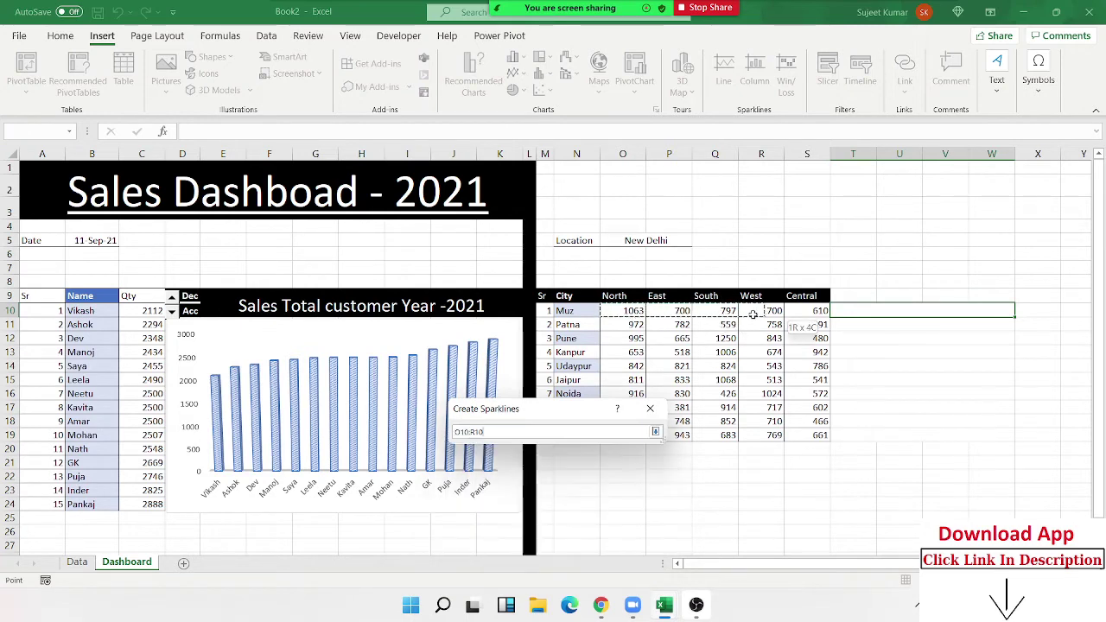
pyautogui.click(572, 529)
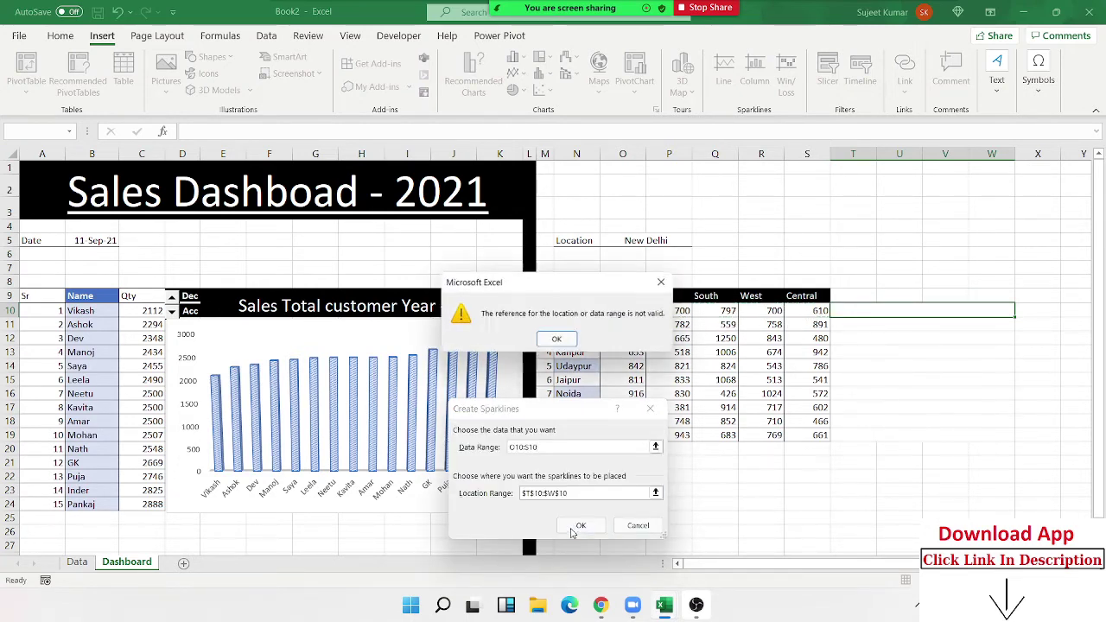
pyautogui.press('Return')
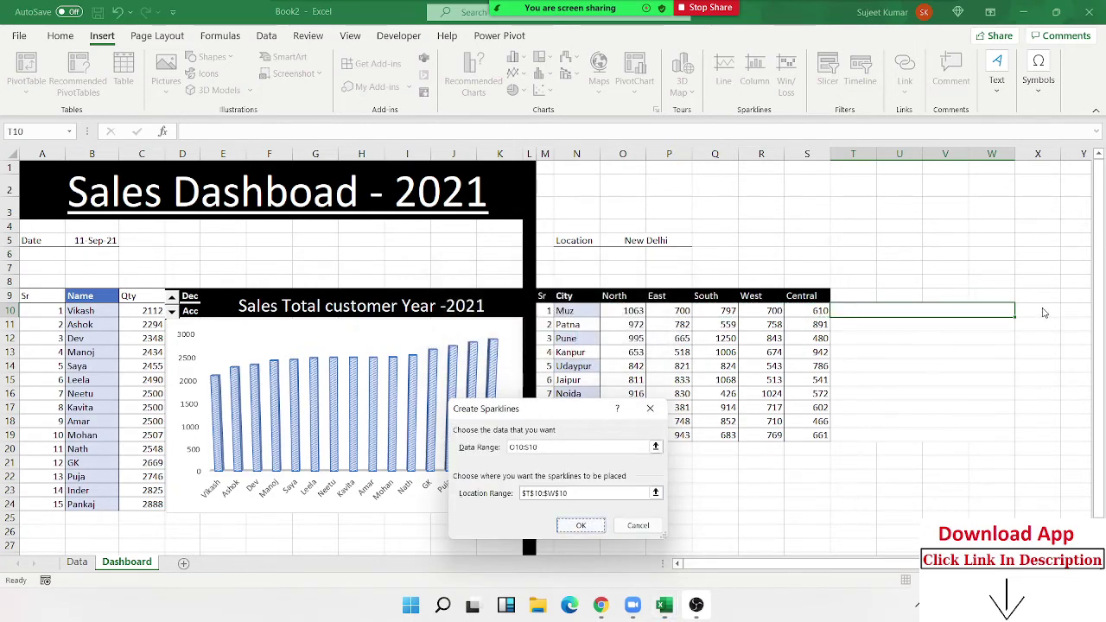
pyautogui.press('Escape')
# Step: Add a test line sparkline in X10 from O10:S10, then undo it
pyautogui.click(1046, 312)
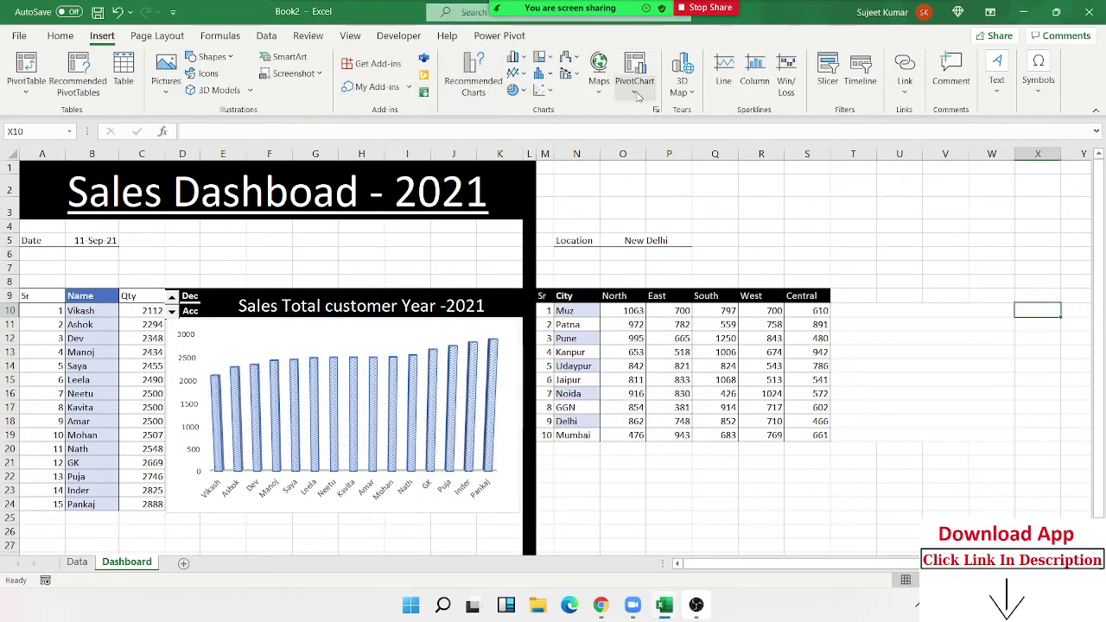
pyautogui.click(733, 83)
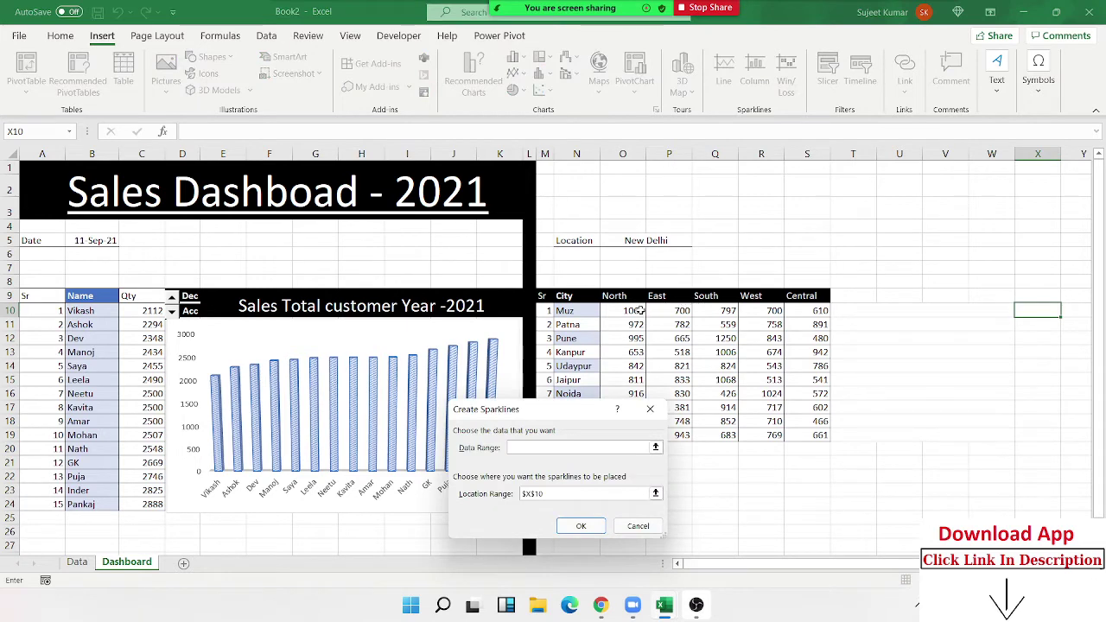
pyautogui.moveTo(639, 310); pyautogui.dragTo(812, 311)
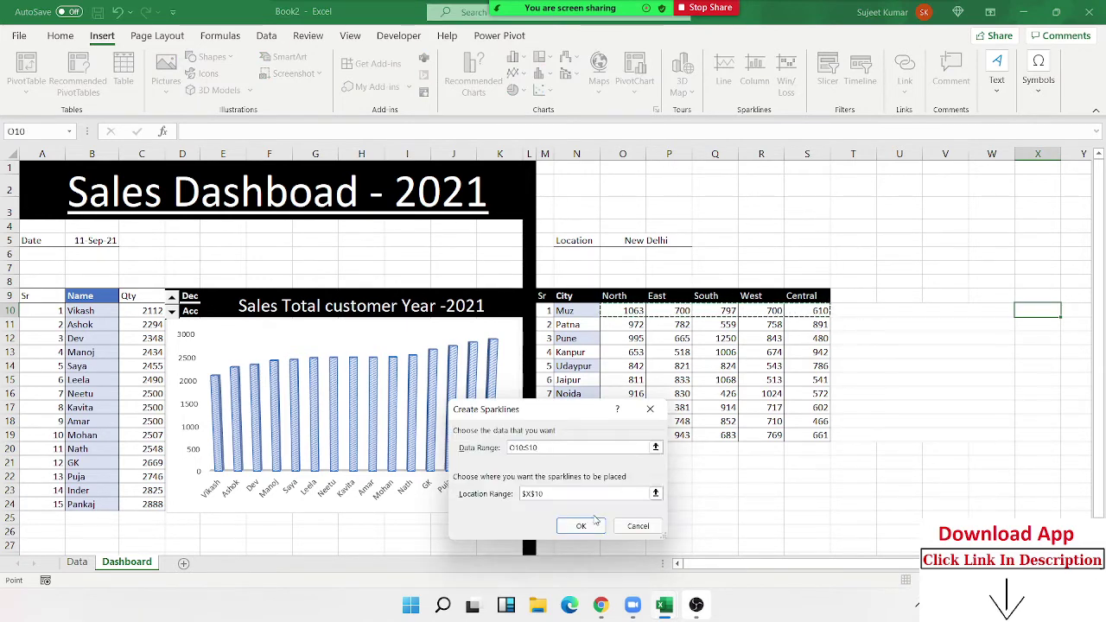
pyautogui.click(582, 526)
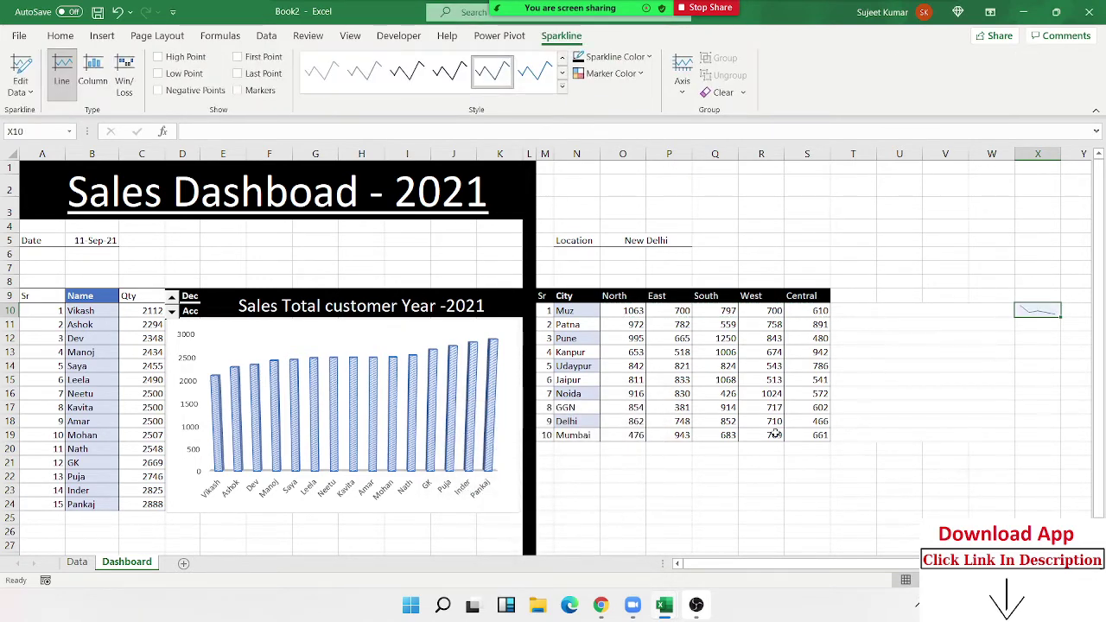
pyautogui.hotkey('ctrl', 'z')
# Step: Unmerge T10:W19 and widen column T to 29.78
pyautogui.moveTo(993, 310)
pyautogui.mouseDown()
pyautogui.moveTo(889, 305)
pyautogui.moveTo(890, 436)
pyautogui.mouseUp()
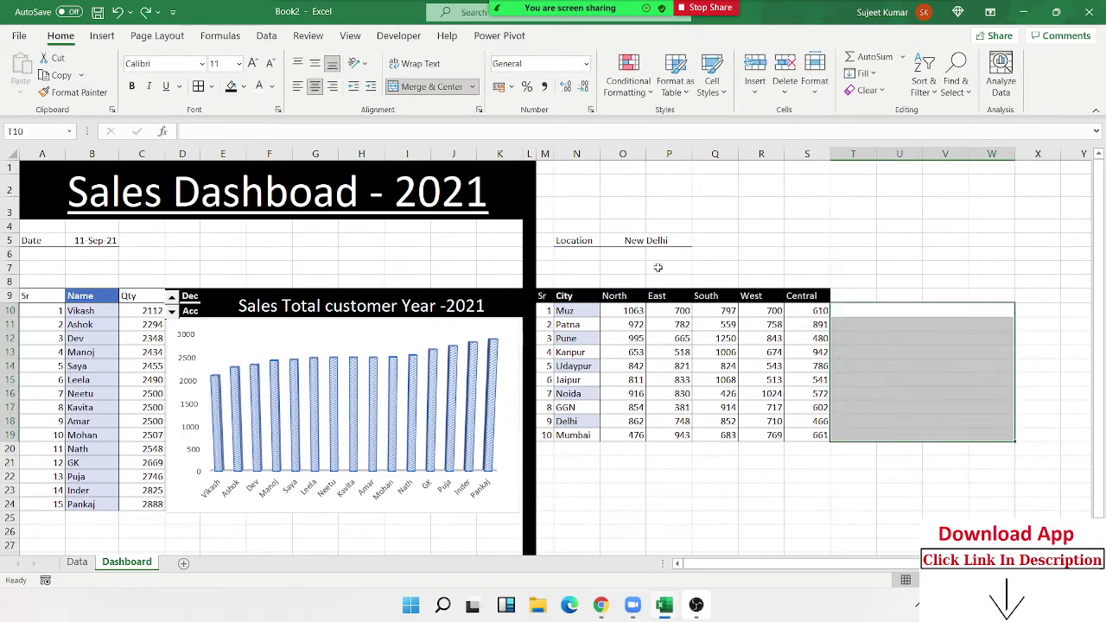
pyautogui.click(424, 87)
pyautogui.click(852, 208)
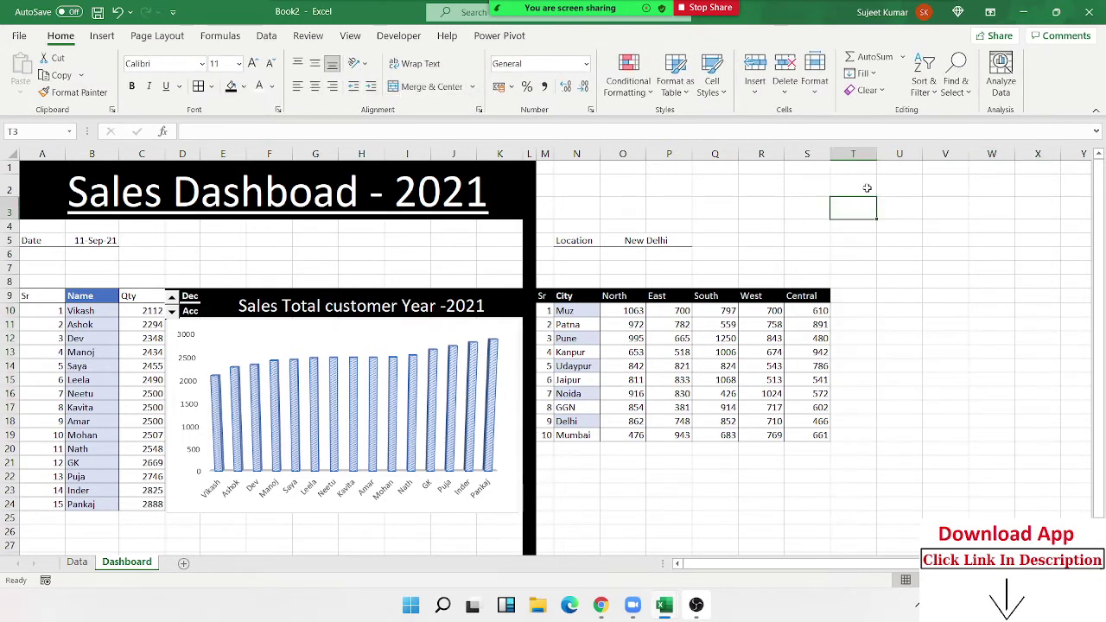
pyautogui.moveTo(879, 154)
pyautogui.mouseDown()
pyautogui.moveTo(989, 147)
pyautogui.moveTo(1010, 160)
pyautogui.mouseUp()
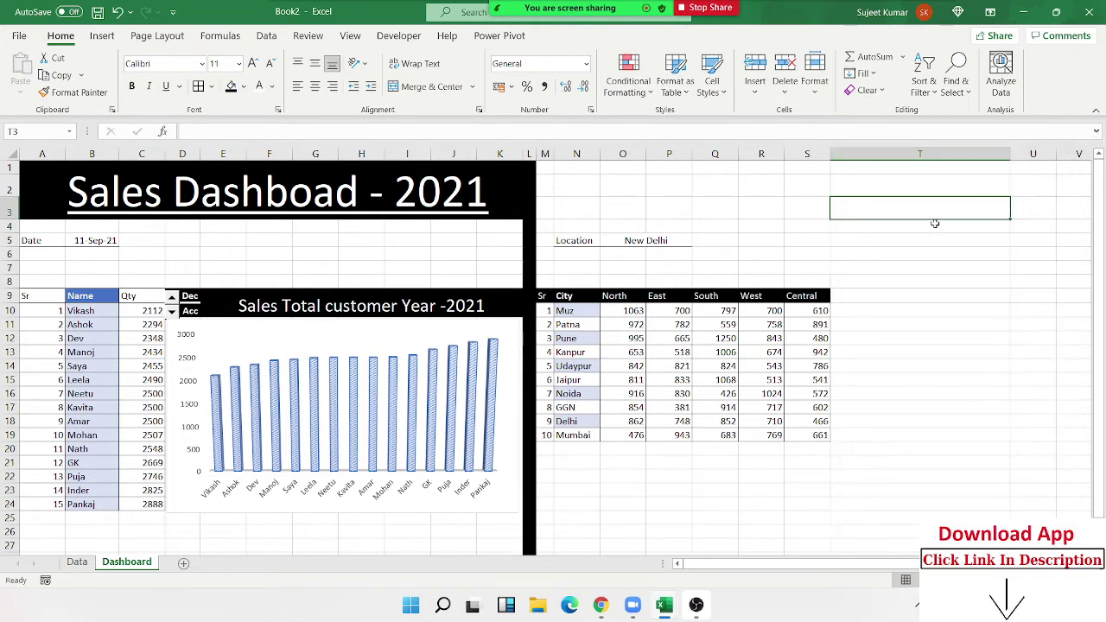
pyautogui.click(870, 311)
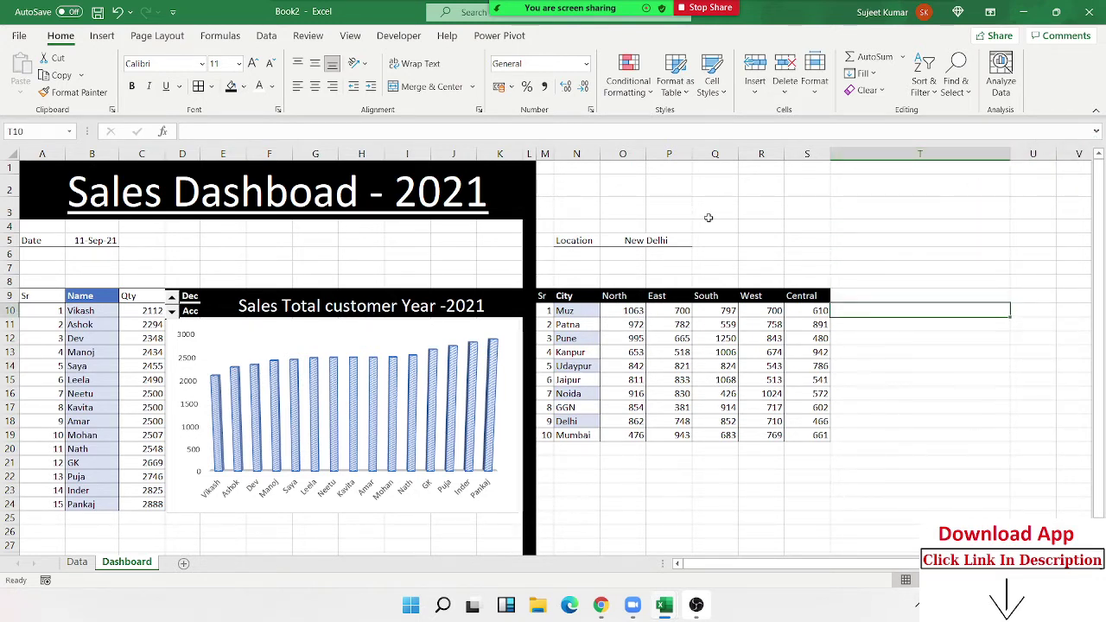
# Step: Add a line sparkline in T10 from O10:S10 and copy it down to T19
pyautogui.click(102, 38)
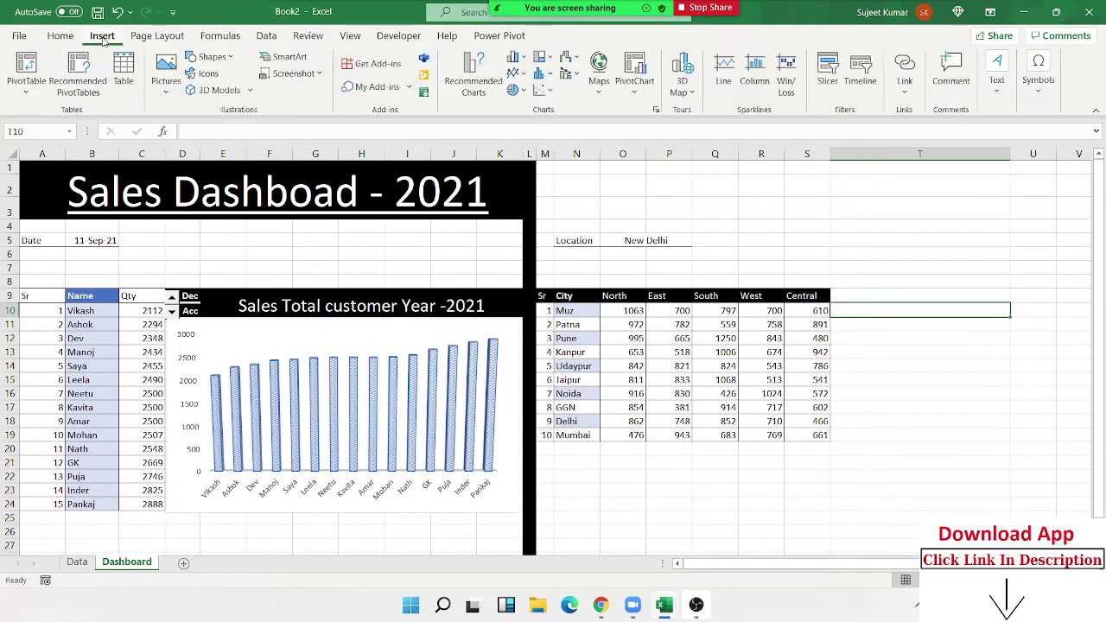
pyautogui.click(724, 71)
pyautogui.moveTo(617, 311); pyautogui.dragTo(818, 311)
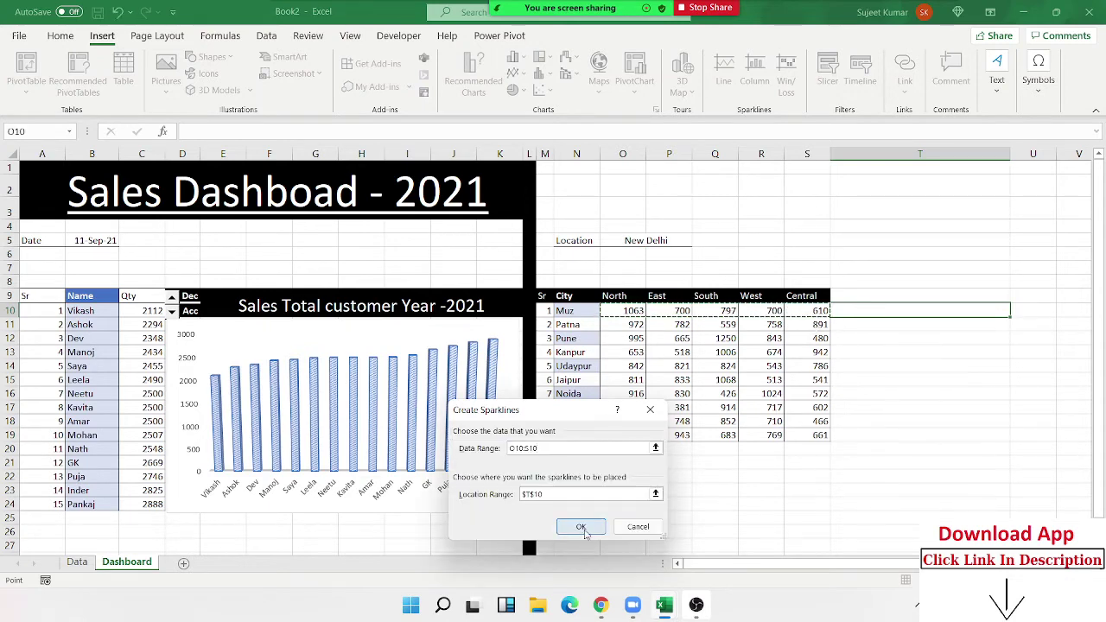
pyautogui.click(580, 527)
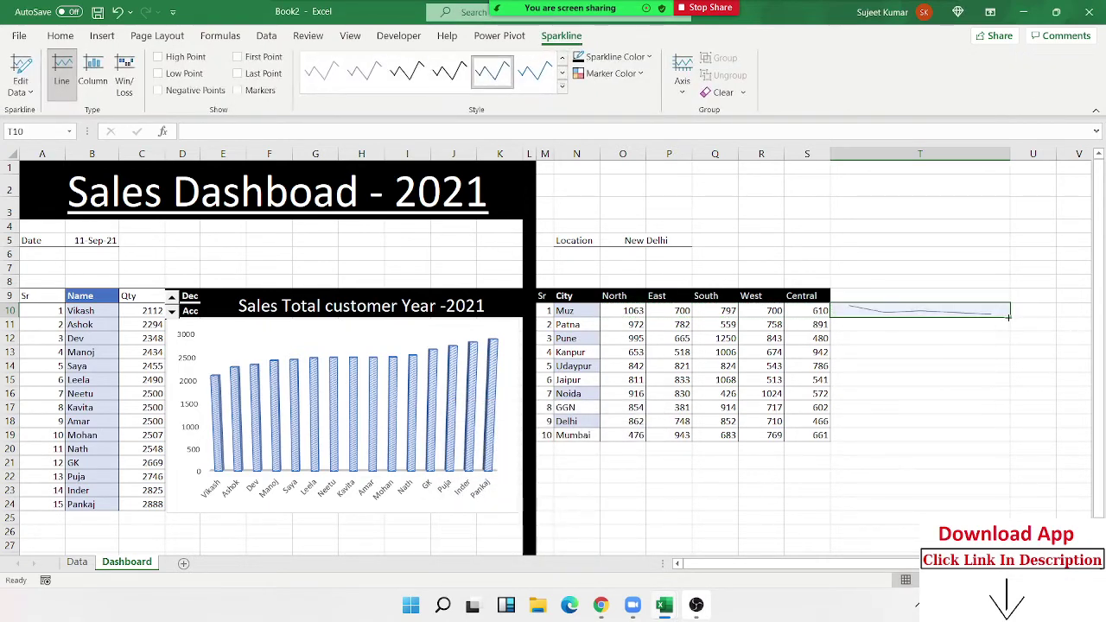
pyautogui.moveTo(1008, 316); pyautogui.dragTo(1015, 442)
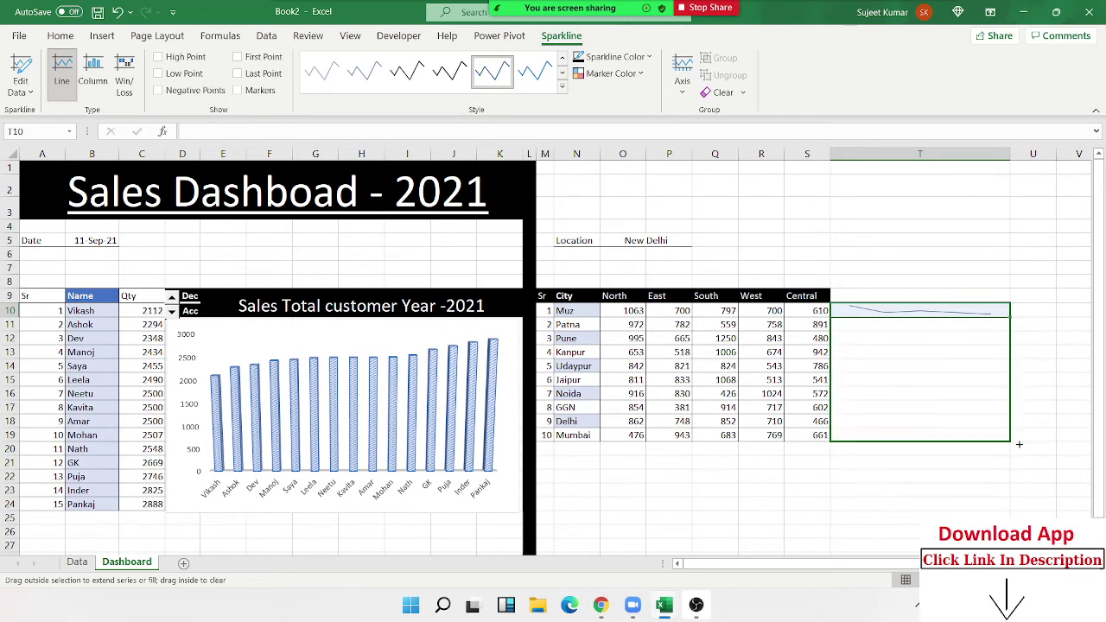
pyautogui.click(837, 461)
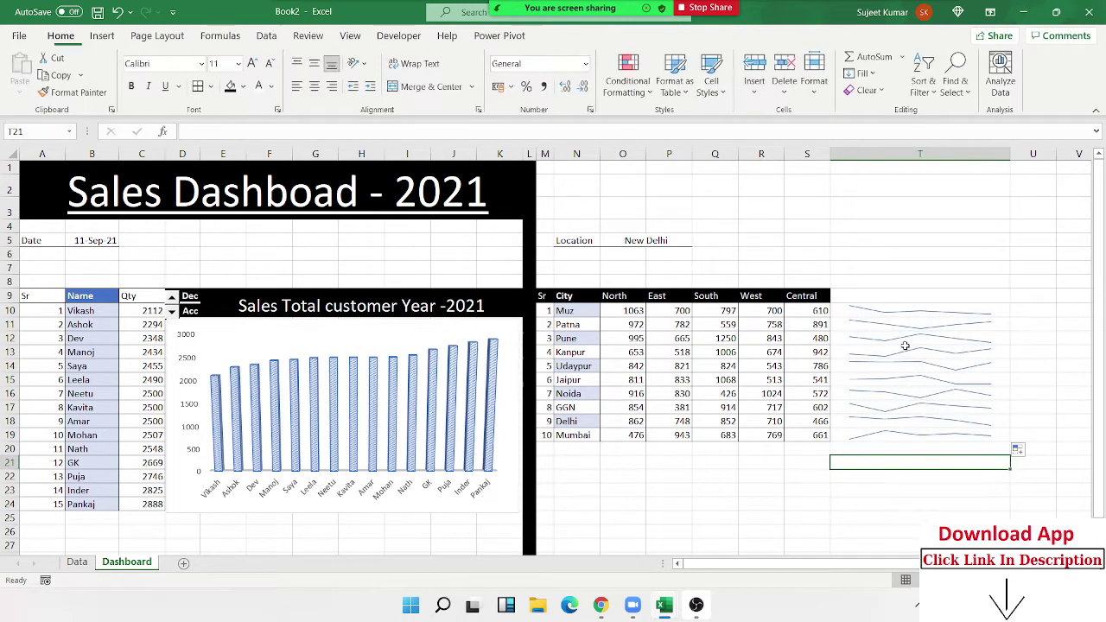
# Step: Fill header cell T9 black to extend the header bar
pyautogui.click(866, 292)
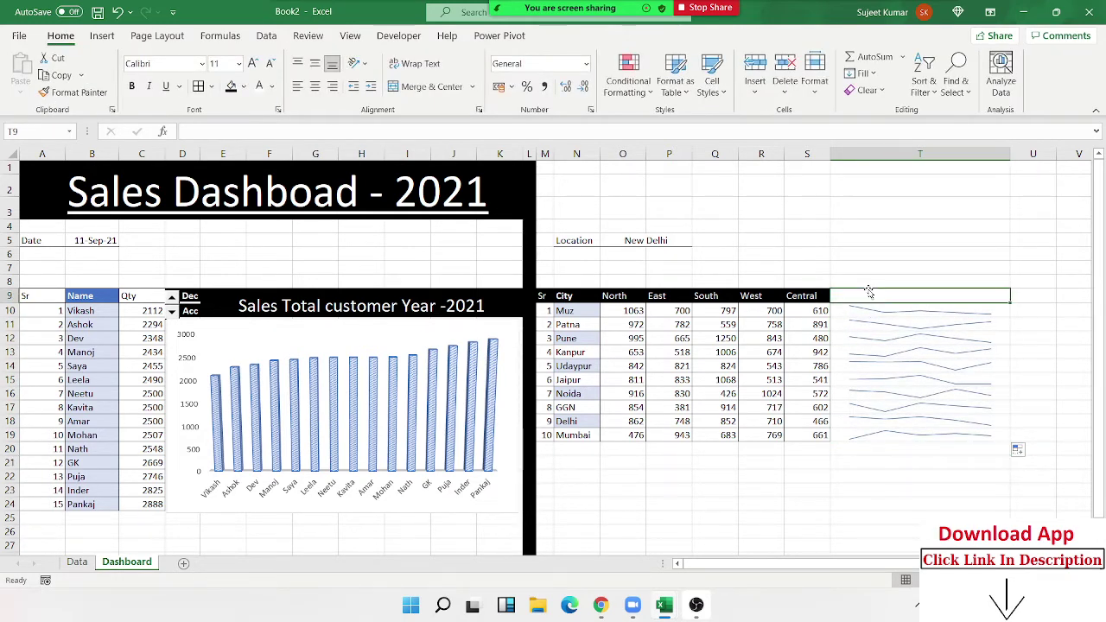
pyautogui.click(231, 86)
pyautogui.click(1011, 422)
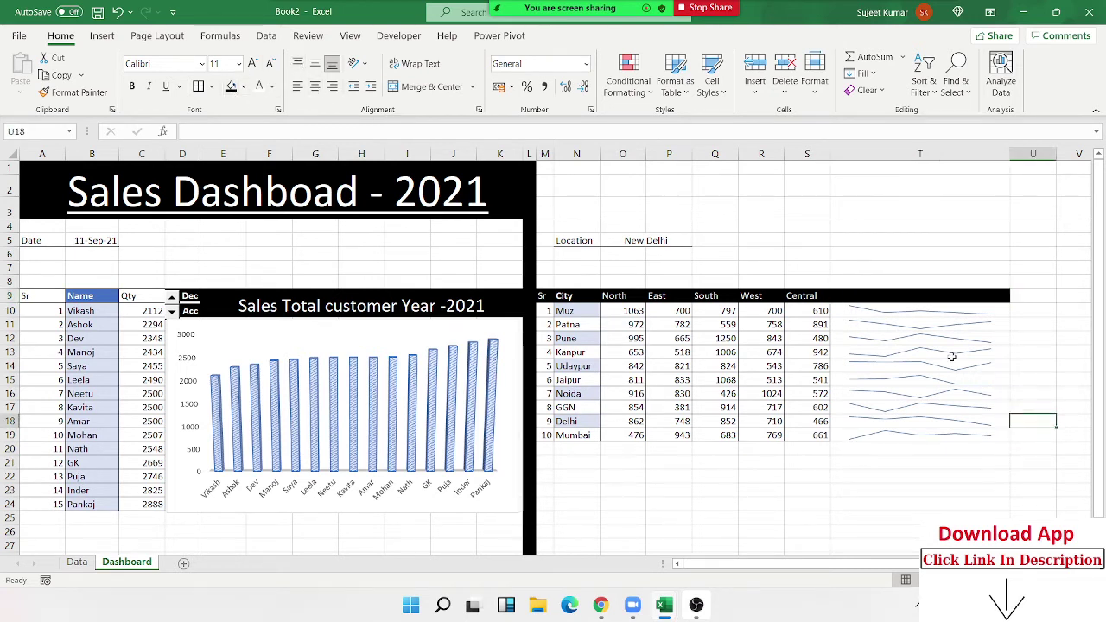
# Step: Reselect the sparklines, dismiss the Auto Fill Options, and select empty cell T6
pyautogui.click(934, 316)
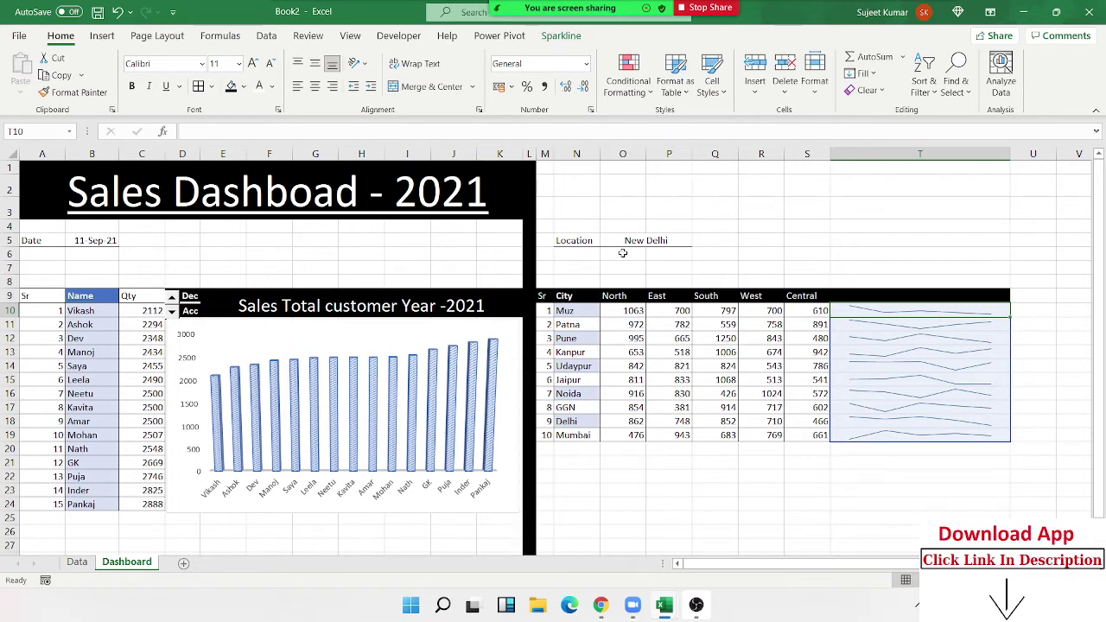
pyautogui.click(993, 435)
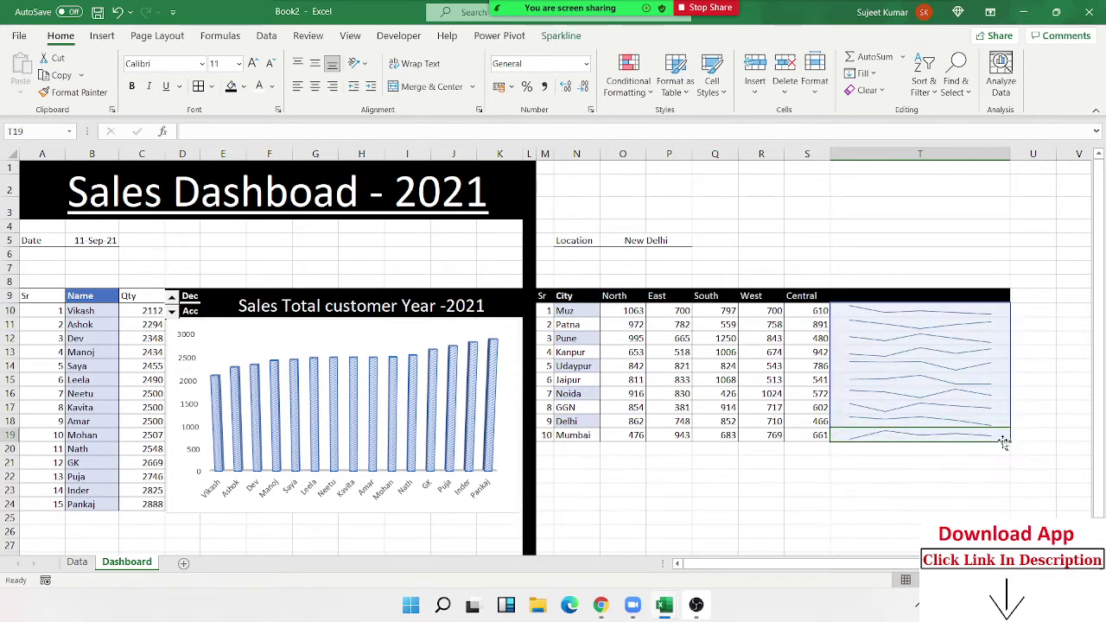
pyautogui.moveTo(1008, 440)
pyautogui.mouseDown()
pyautogui.moveTo(1000, 320)
pyautogui.moveTo(1011, 442)
pyautogui.mouseUp()
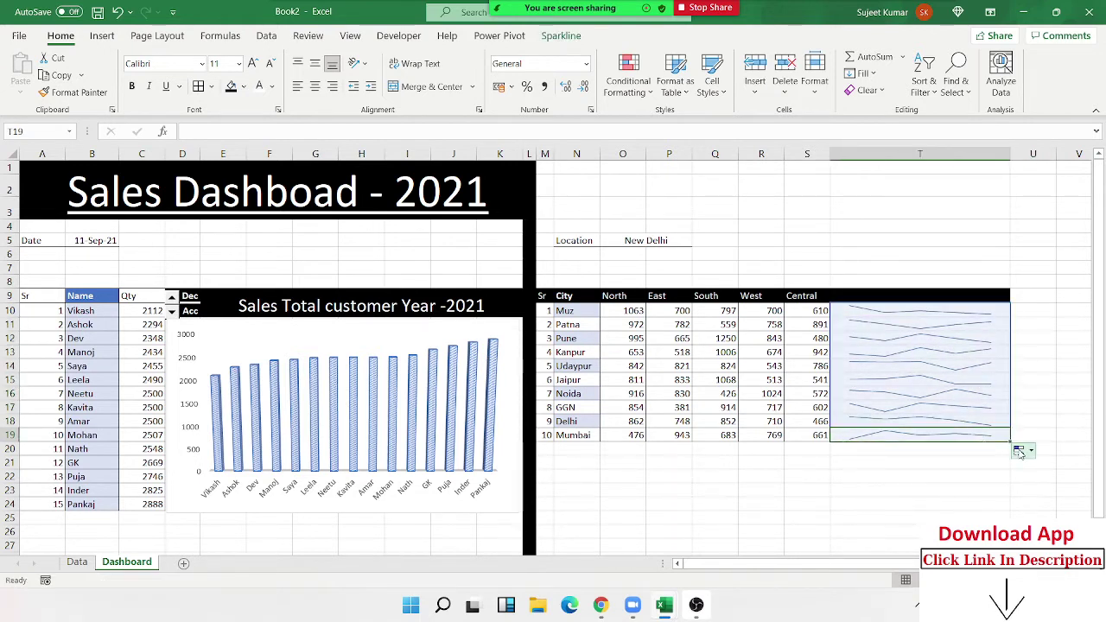
pyautogui.click(1020, 451)
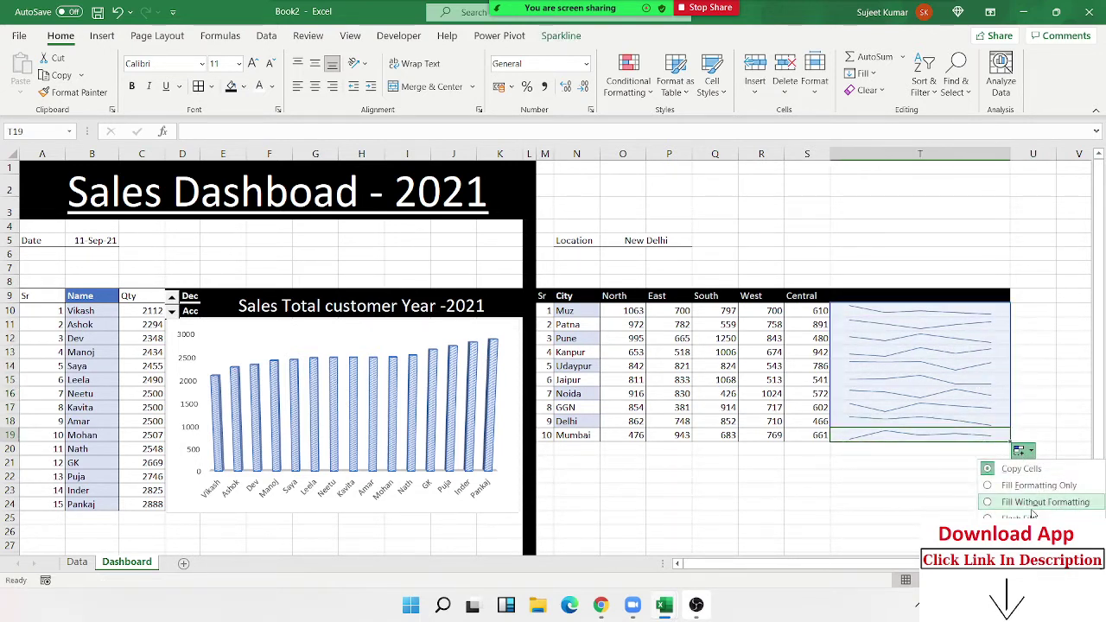
pyautogui.click(904, 445)
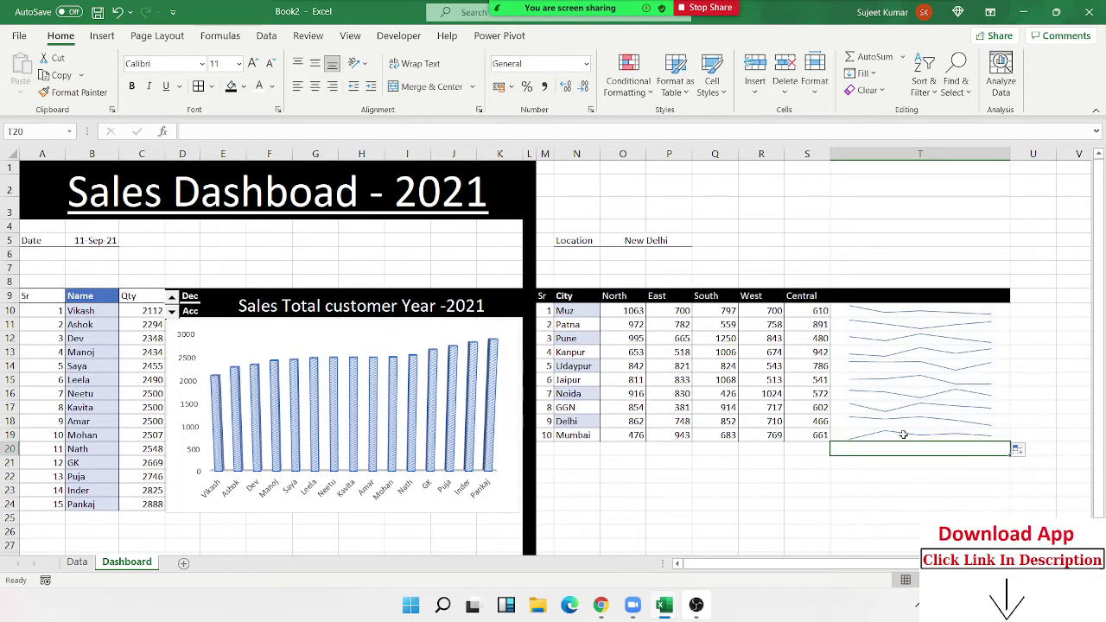
pyautogui.moveTo(903, 435); pyautogui.dragTo(898, 294)
# Step: Remove the line sparklines by pasting blank cell T6 over T10:T19
pyautogui.click(900, 252)
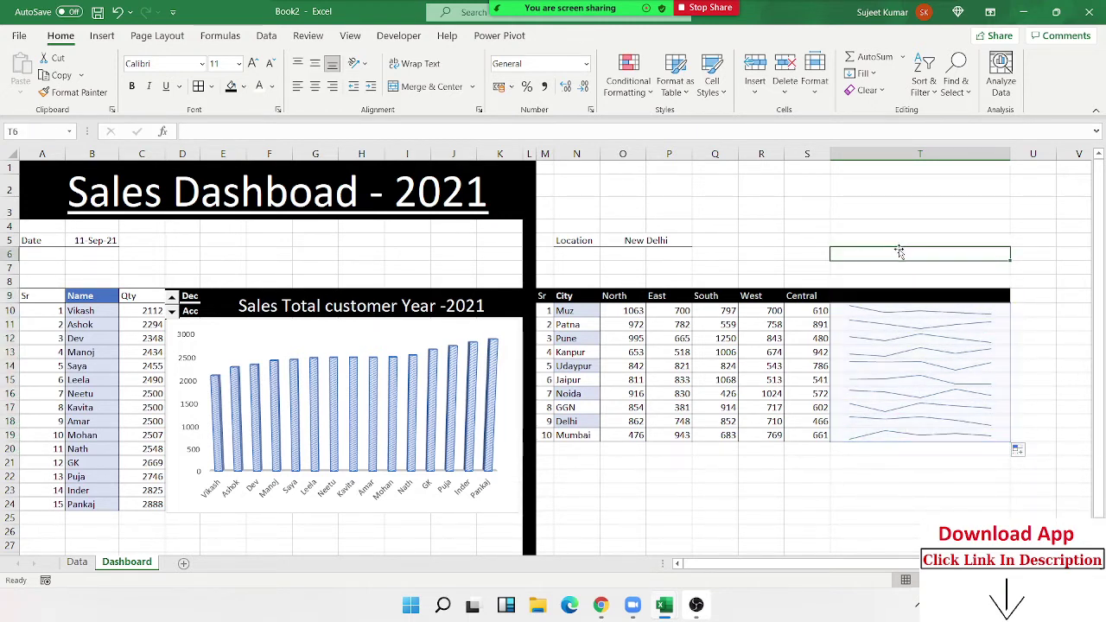
pyautogui.hotkey('ctrl', 'c')
pyautogui.moveTo(887, 313); pyautogui.dragTo(895, 435)
pyautogui.hotkey('ctrl', 'v')
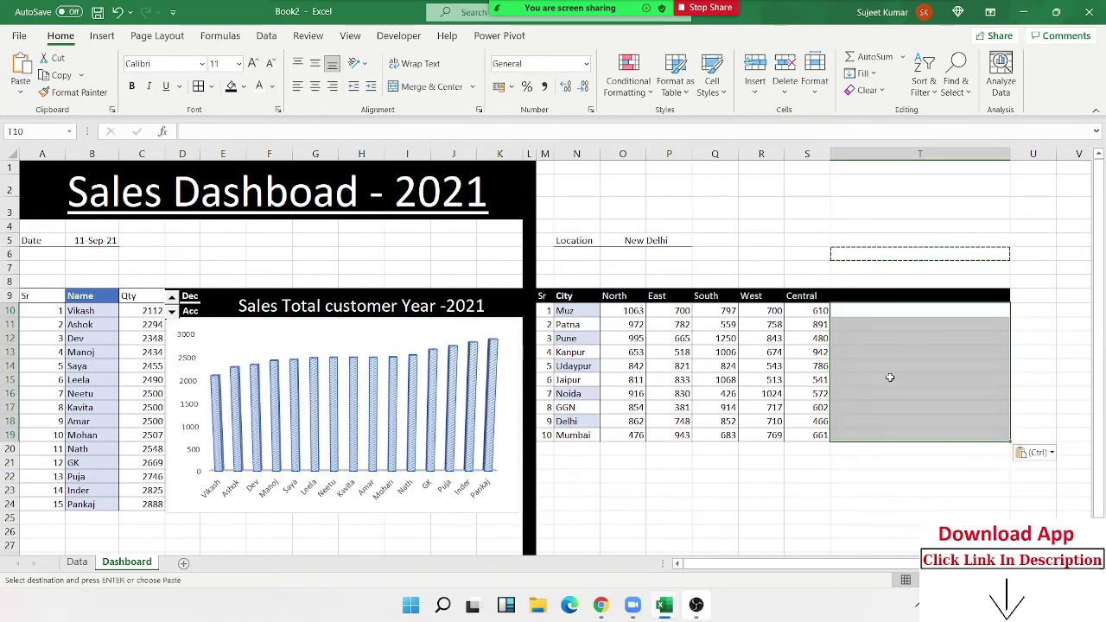
pyautogui.click(890, 377)
pyautogui.press('Escape')
# Step: Insert a column sparkline in T10 from O10:S10 and fill it down to T19
pyautogui.click(874, 311)
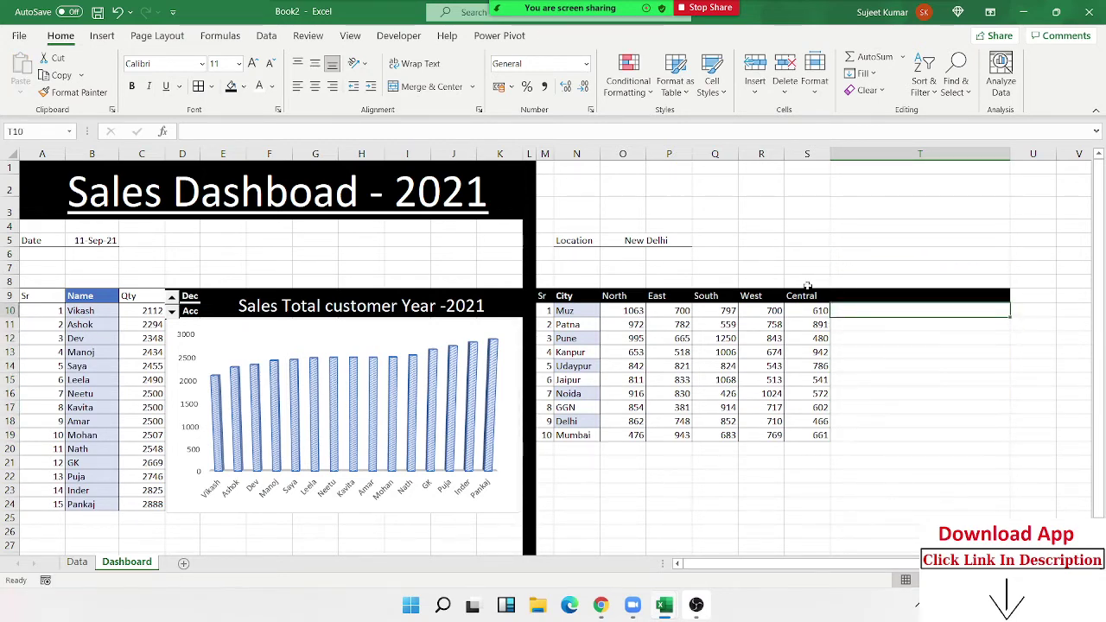
pyautogui.click(102, 35)
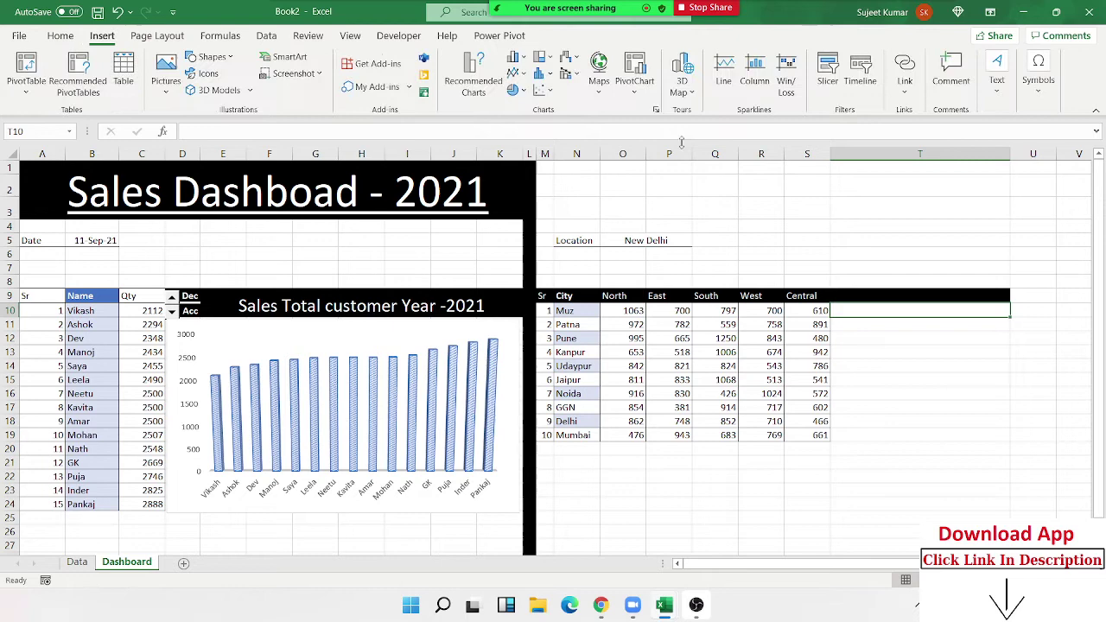
pyautogui.click(765, 92)
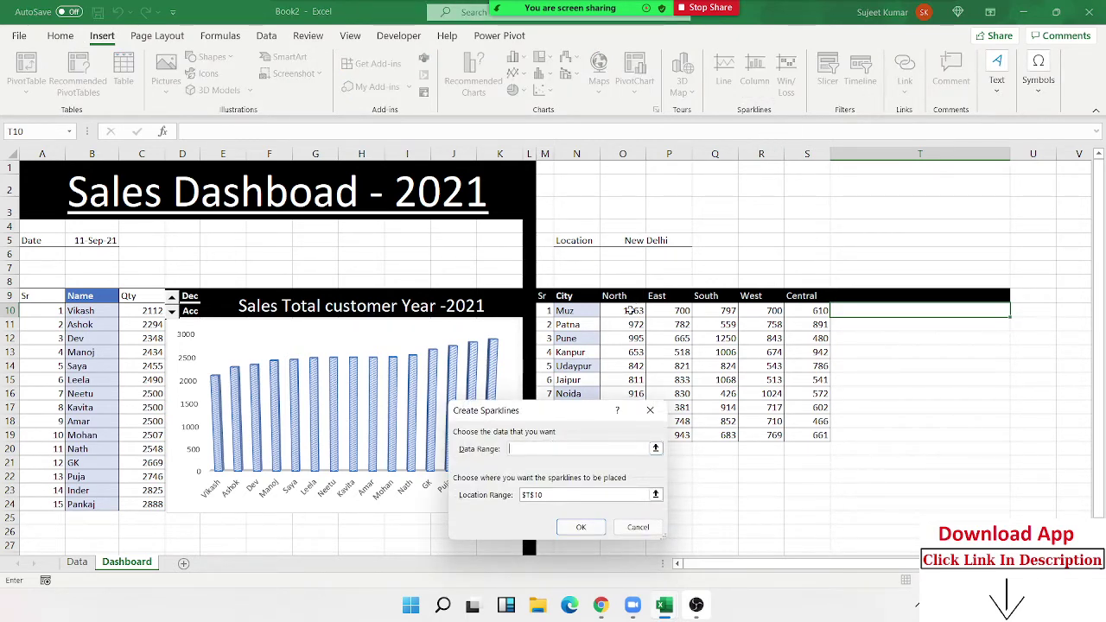
pyautogui.moveTo(632, 311); pyautogui.dragTo(796, 310)
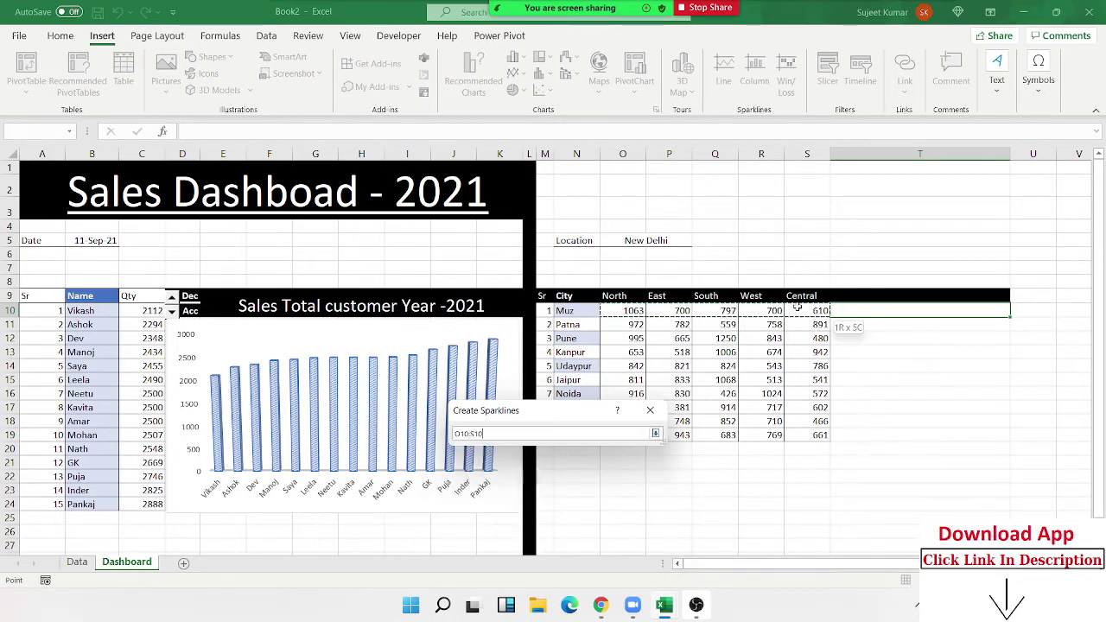
pyautogui.click(581, 527)
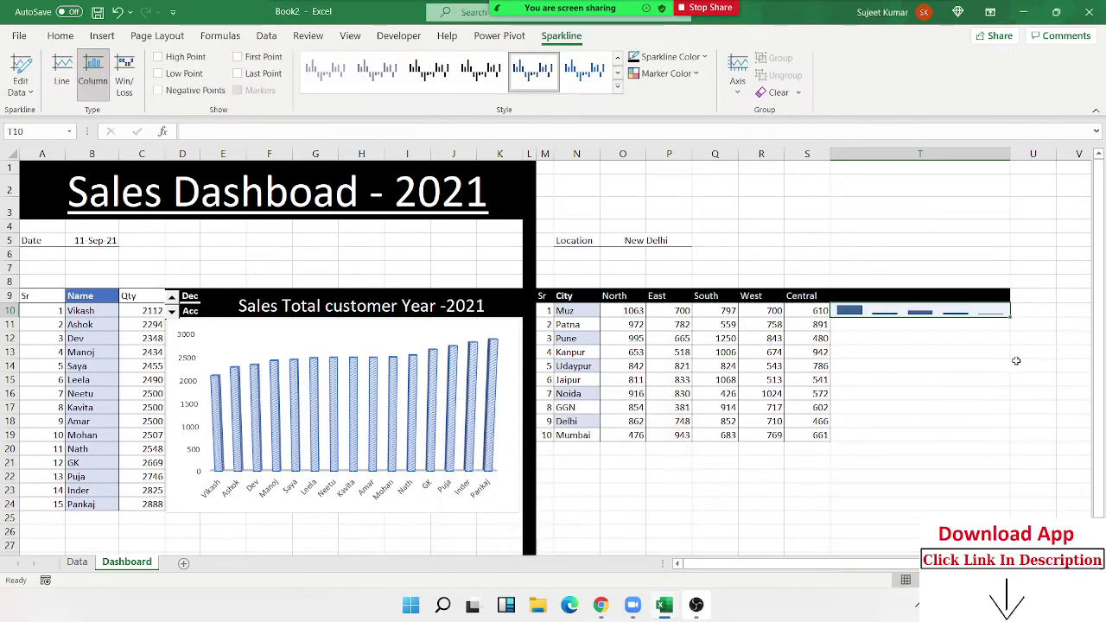
pyautogui.moveTo(1008, 318); pyautogui.dragTo(1008, 439)
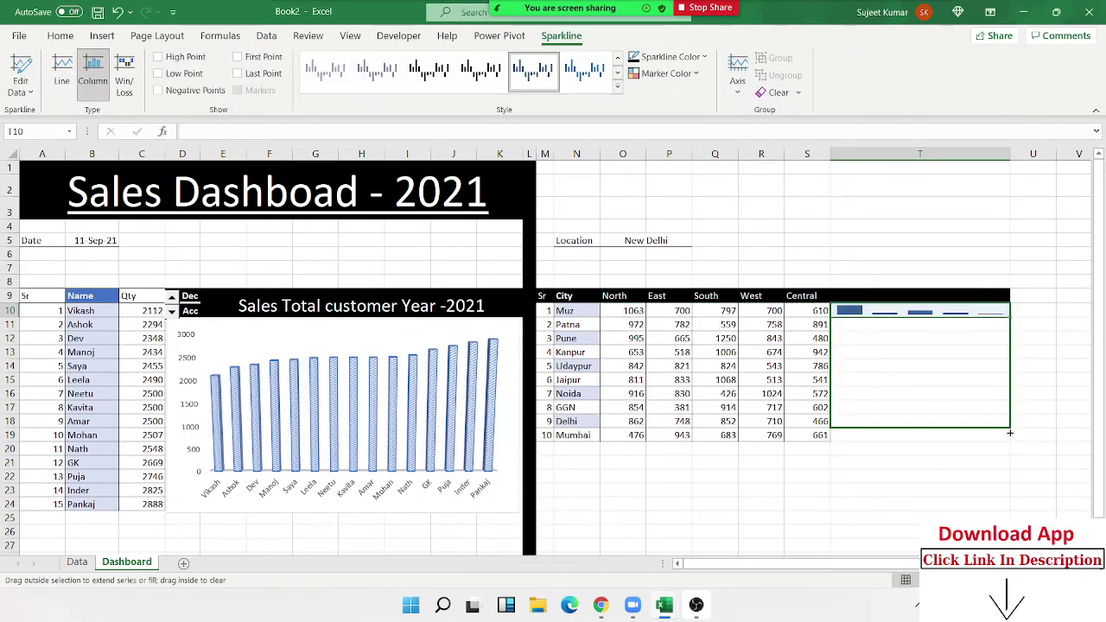
pyautogui.click(887, 491)
# Step: Select all ten sparkline cells and bring back the sparkline formatting options
pyautogui.click(879, 315)
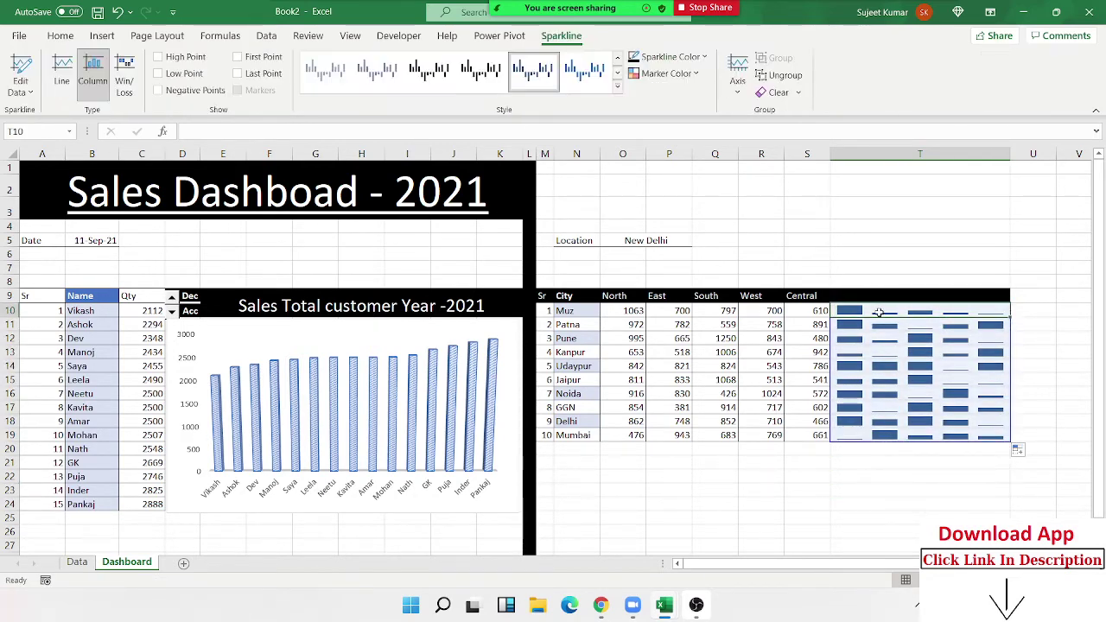
pyautogui.moveTo(878, 312); pyautogui.dragTo(885, 432)
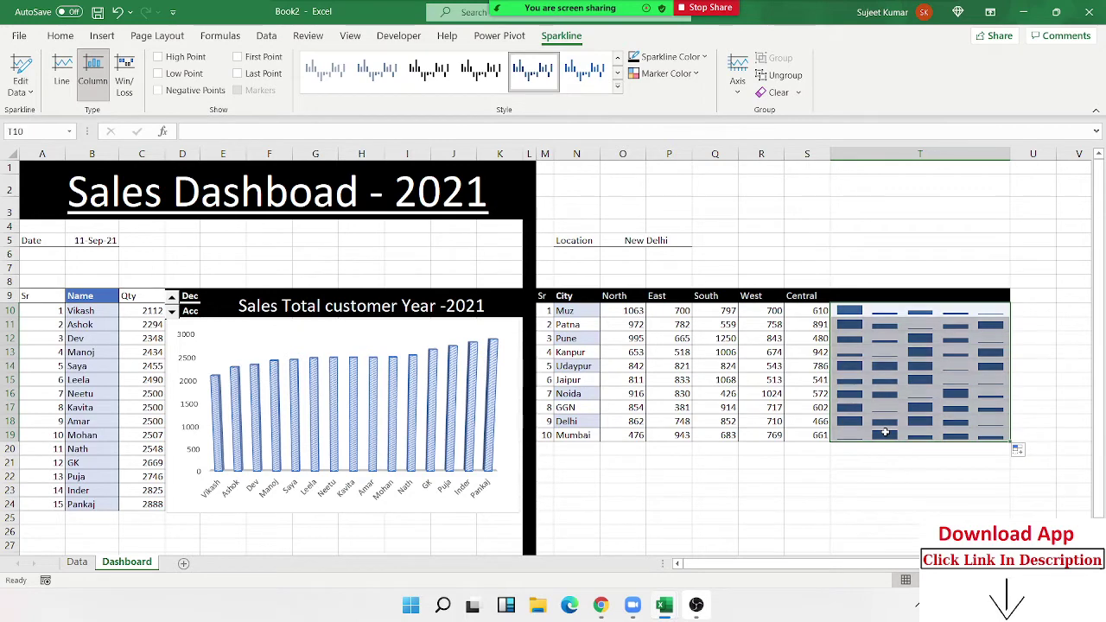
pyautogui.click(60, 35)
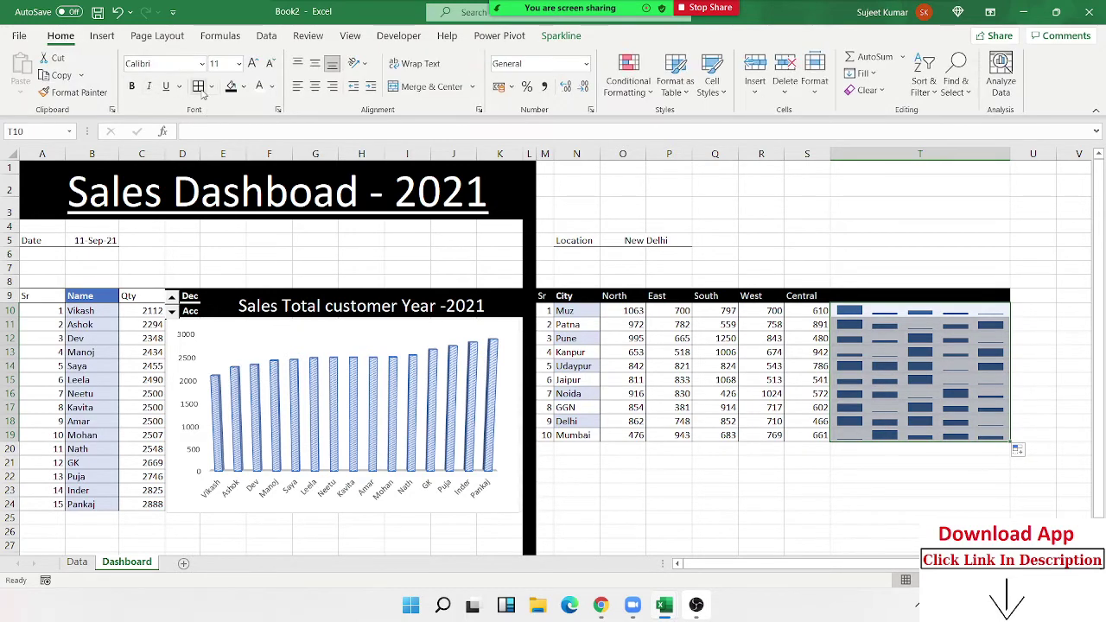
pyautogui.click(561, 35)
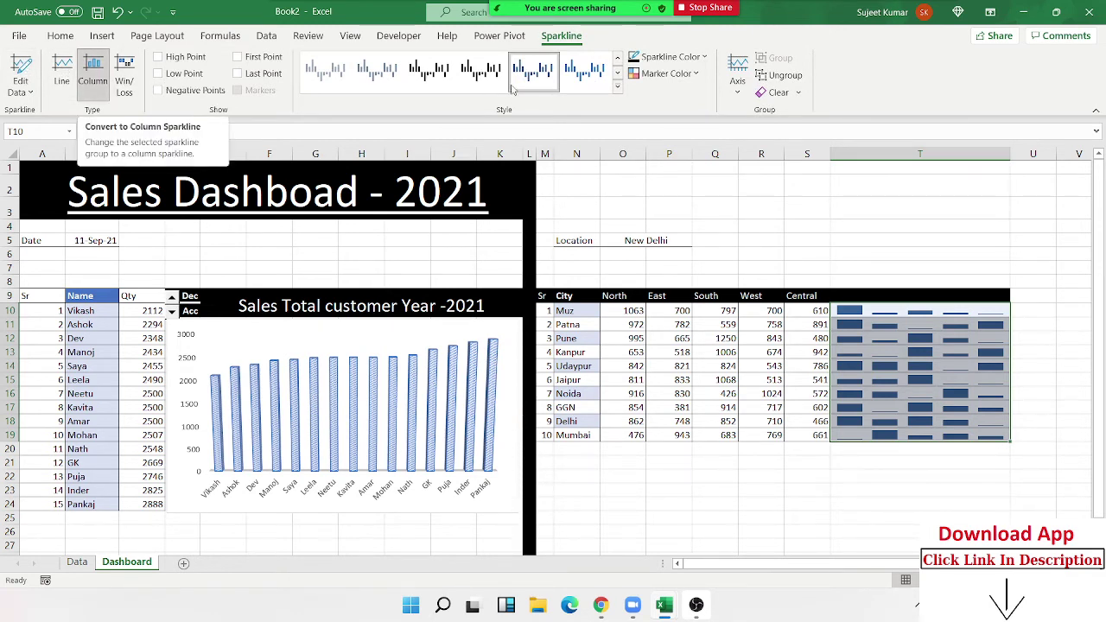
# Step: Recolour the T10:T19 column sparklines, trying red first and settling on green
pyautogui.click(666, 74)
pyautogui.moveTo(672, 136)
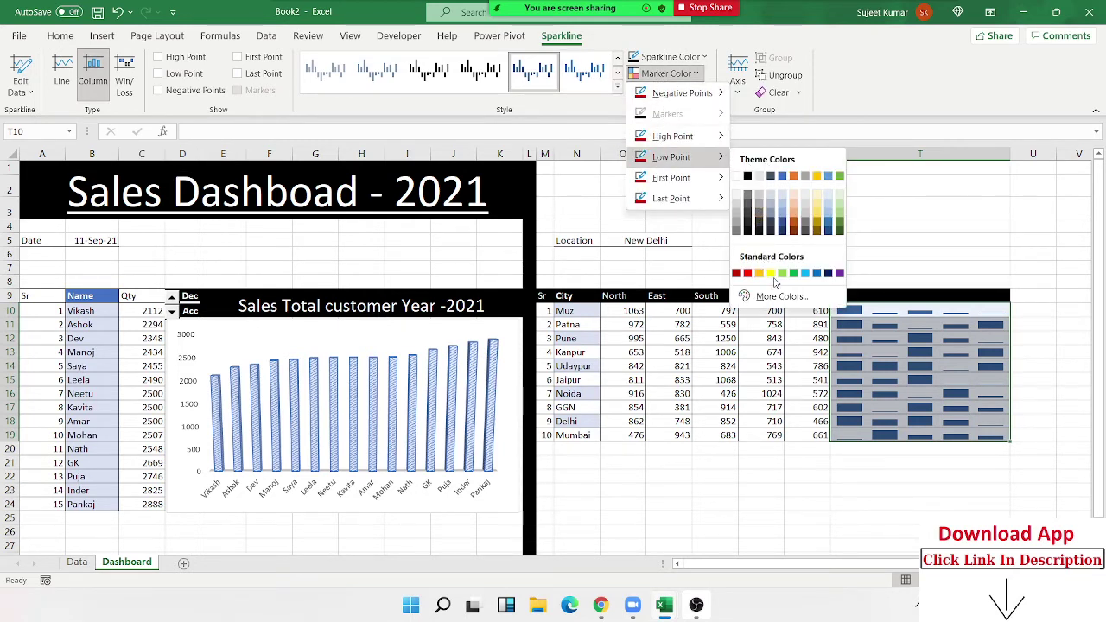
pyautogui.click(666, 57)
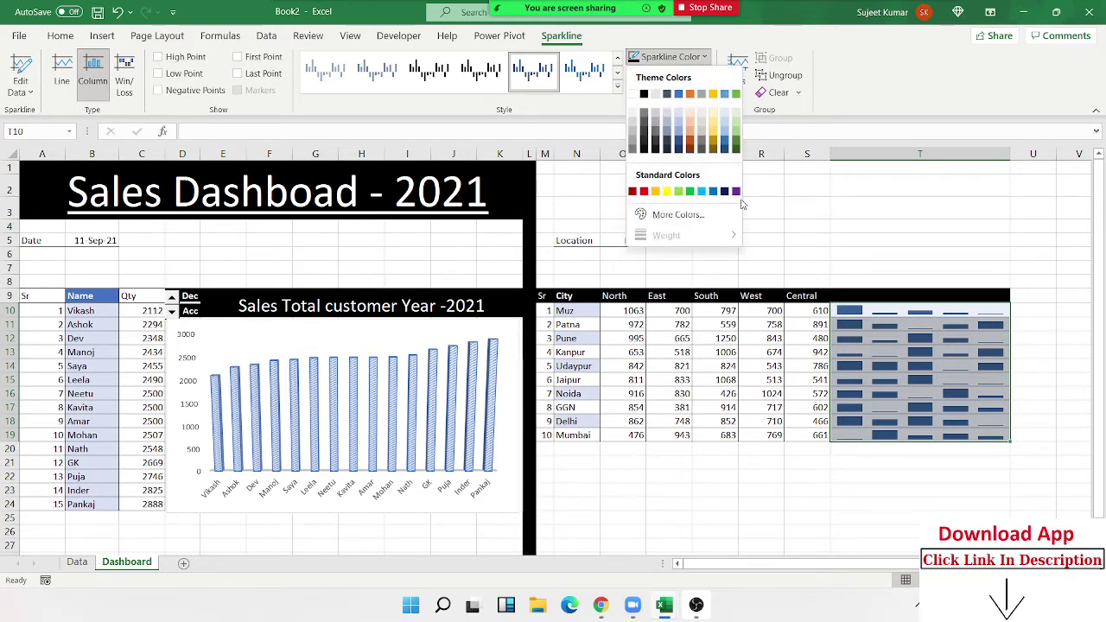
pyautogui.click(643, 192)
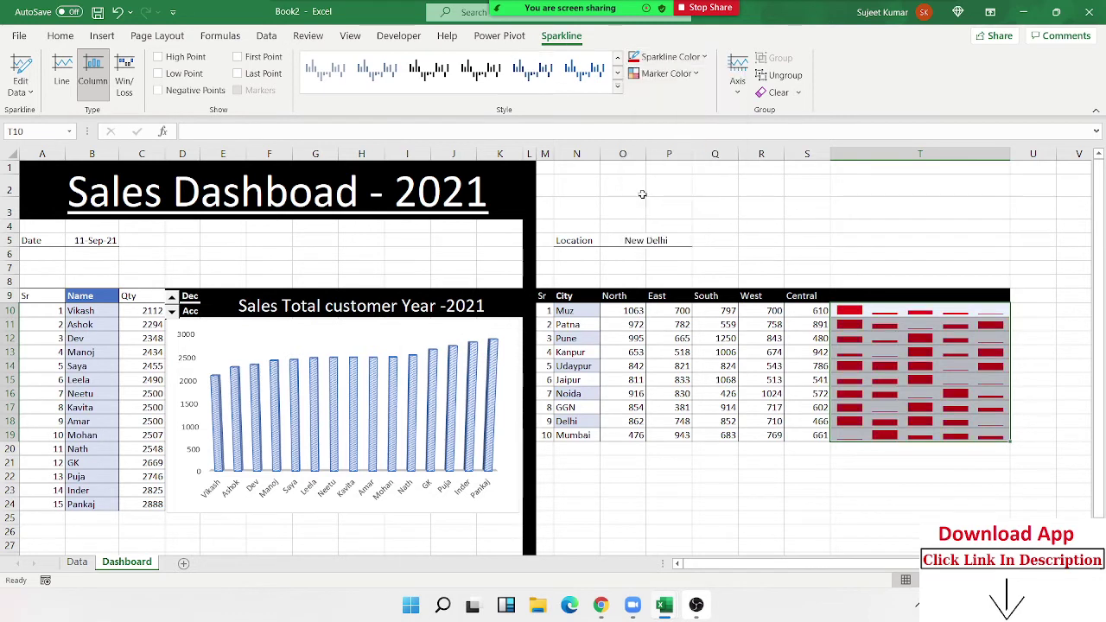
pyautogui.click(670, 57)
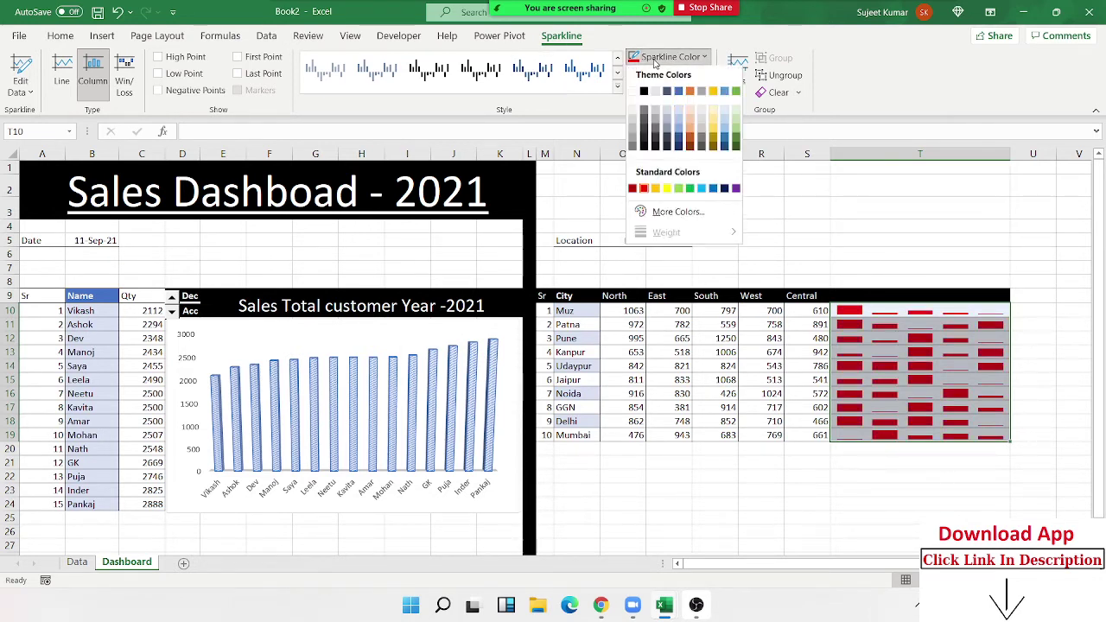
pyautogui.click(679, 191)
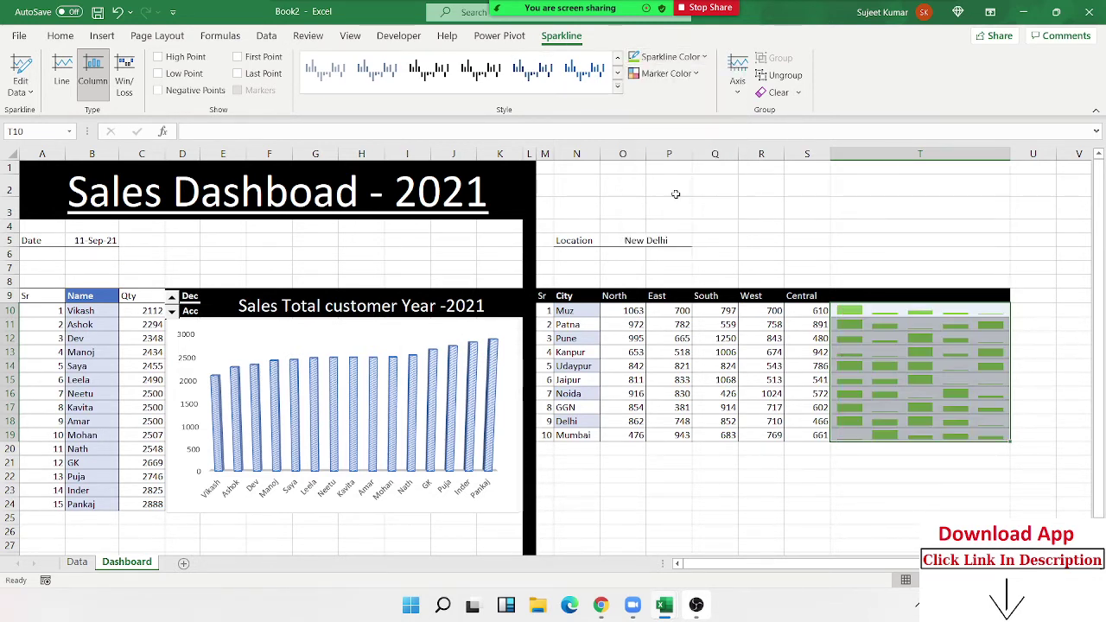
pyautogui.click(793, 465)
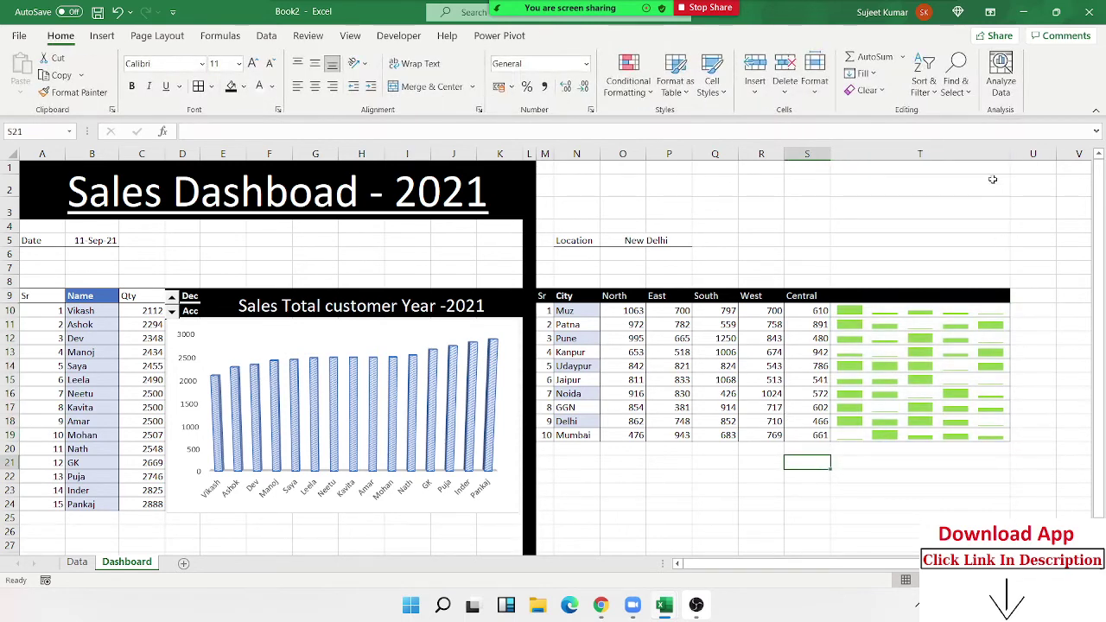
# Step: Narrow column T and adjust the height of rows 10–19, then revert the taller rows
pyautogui.moveTo(1009, 156); pyautogui.dragTo(985, 163)
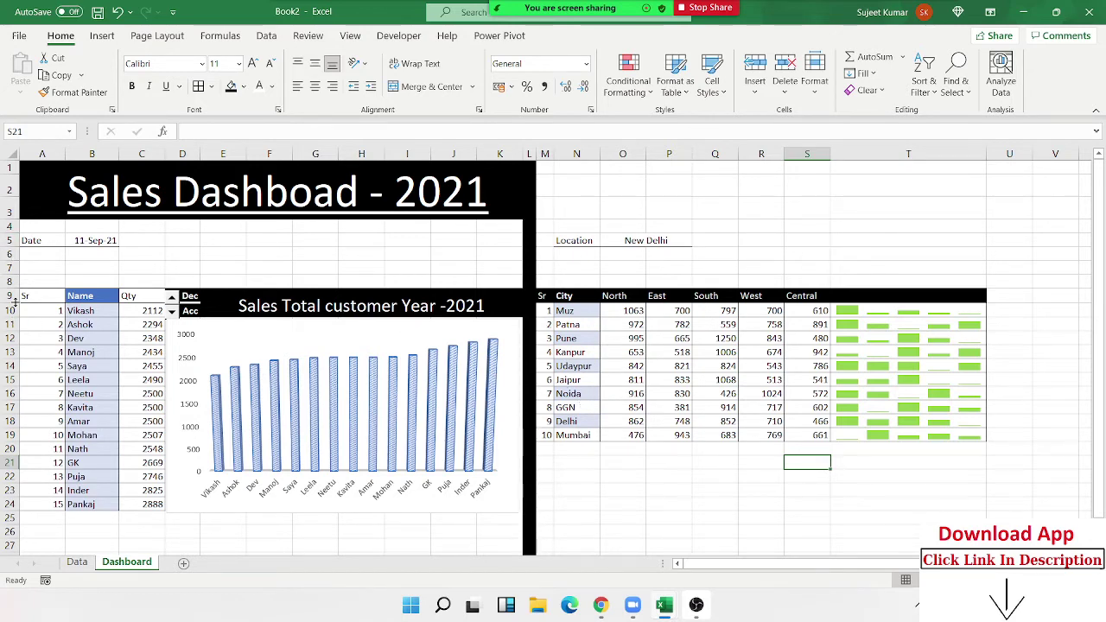
pyautogui.moveTo(6, 310); pyautogui.dragTo(7, 436)
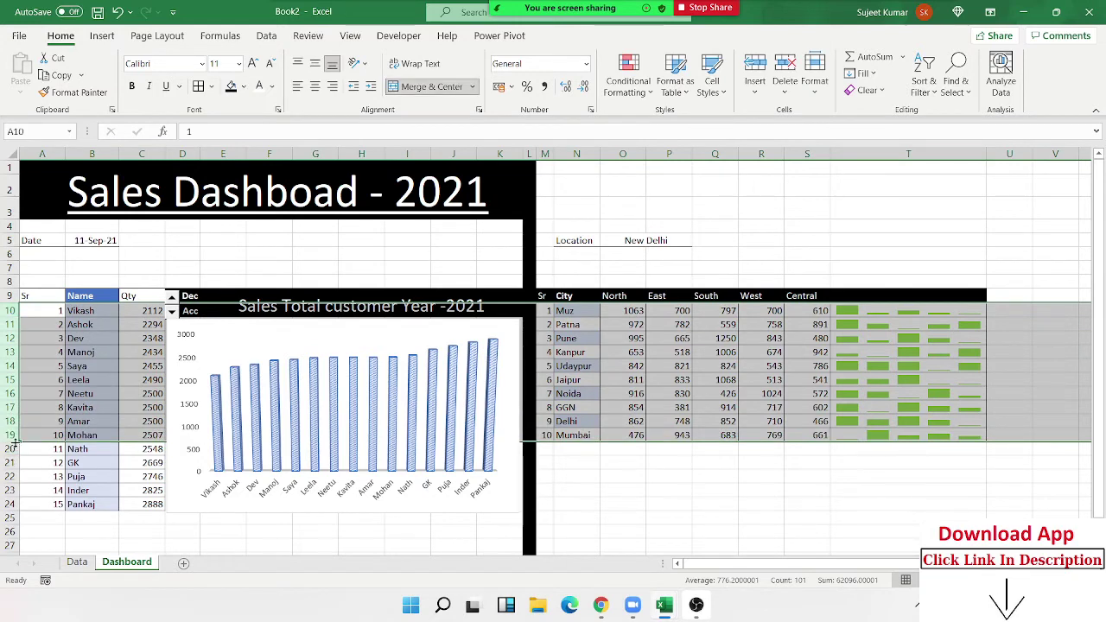
pyautogui.moveTo(7, 441); pyautogui.dragTo(14, 448)
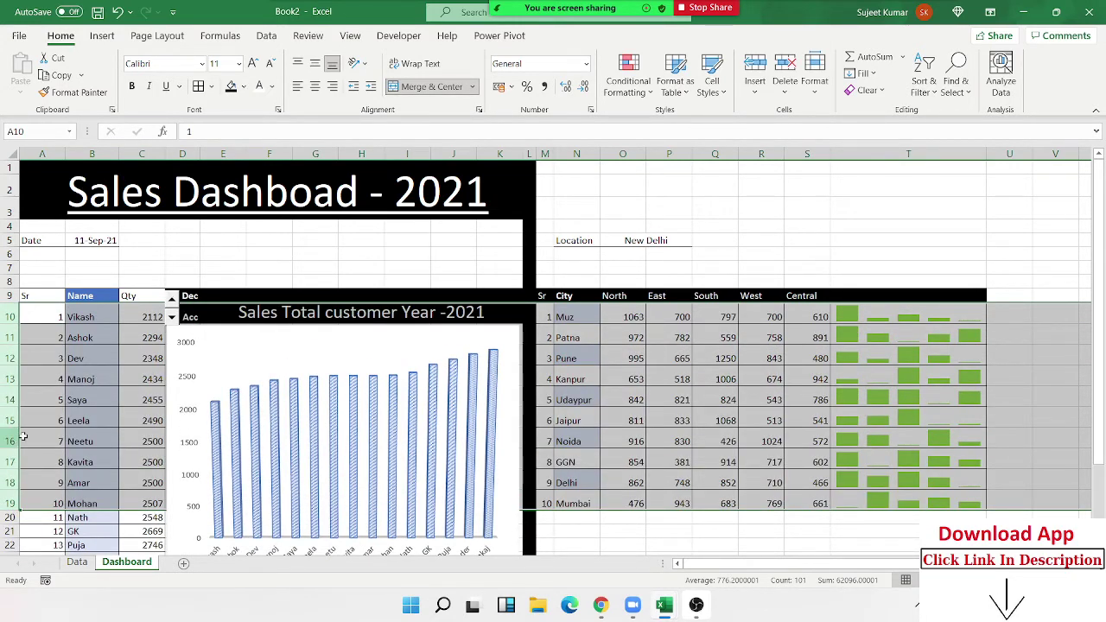
pyautogui.click(714, 378)
pyautogui.scroll(-2, 706, 382)
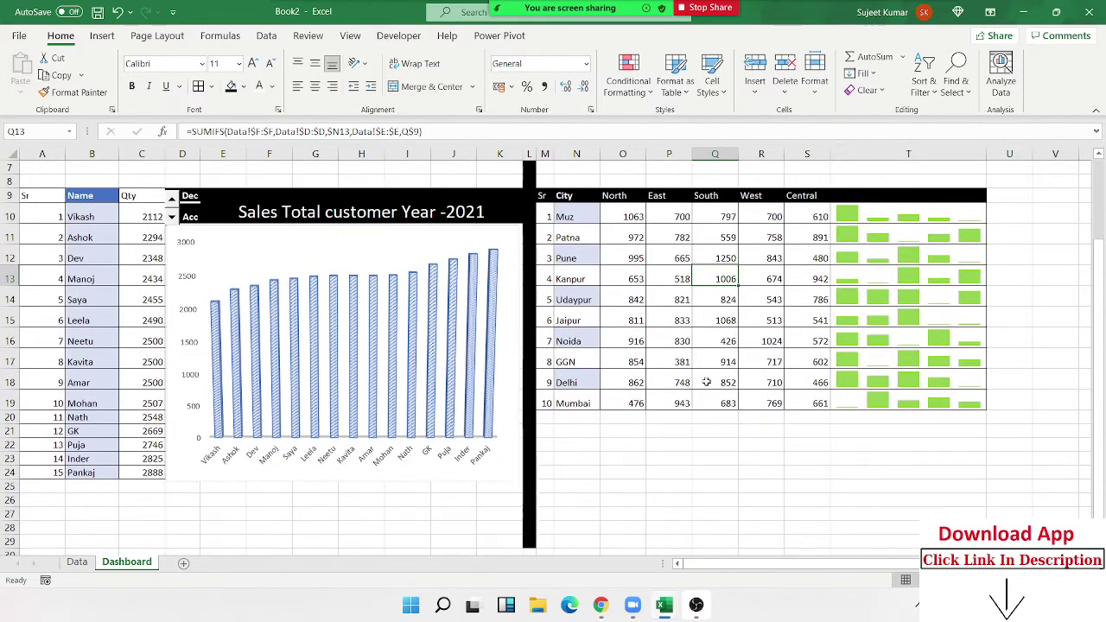
pyautogui.scroll(2, 706, 382)
pyautogui.scroll(-2, 449, 418)
pyautogui.click(783, 346)
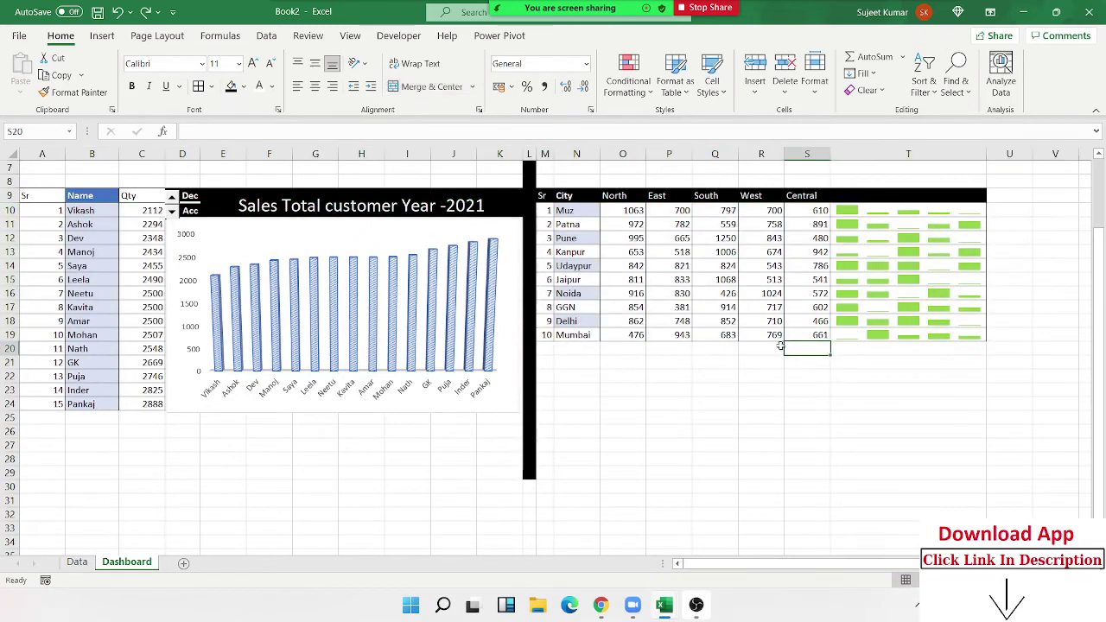
pyautogui.click(682, 297)
pyautogui.scroll(2, 584, 306)
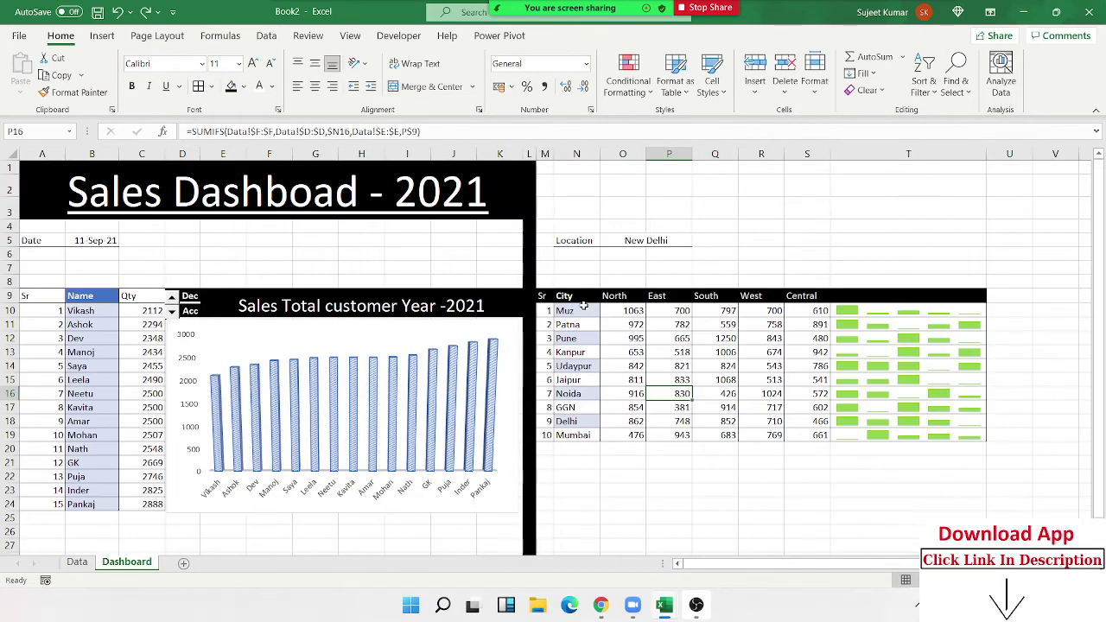
# Step: Narrow column T slightly more and step down through the sparkline cells
pyautogui.click(876, 322)
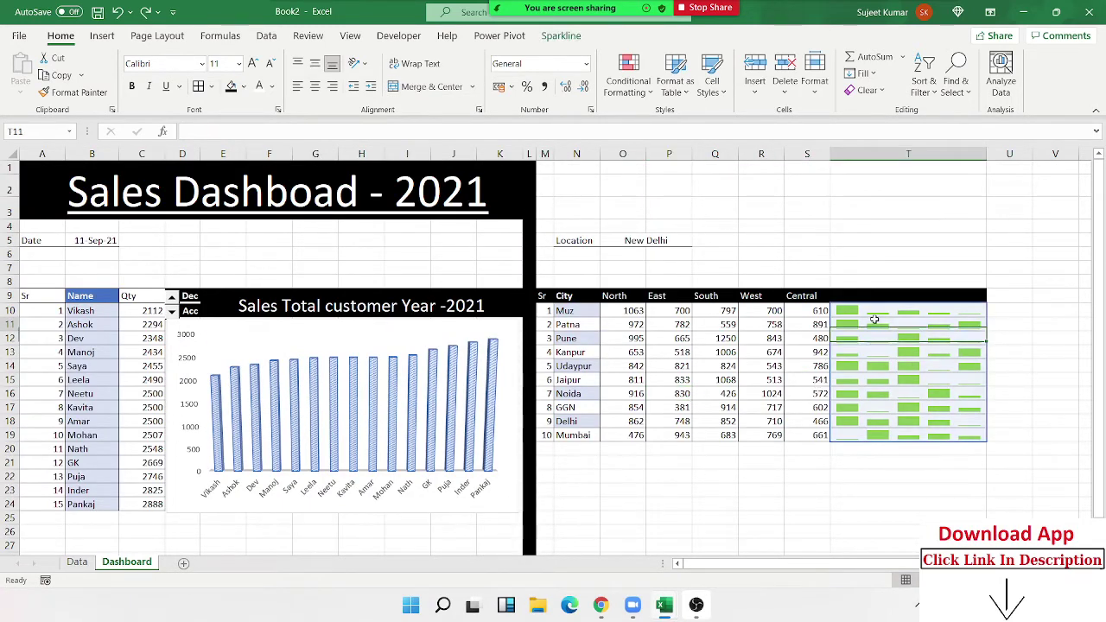
pyautogui.click(805, 432)
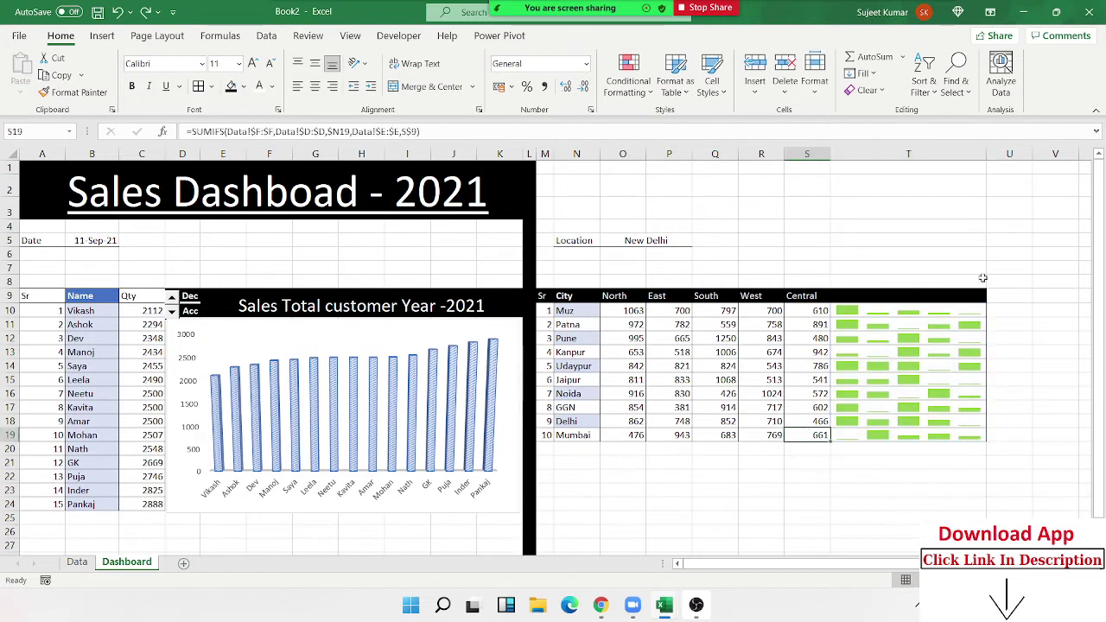
pyautogui.moveTo(986, 155); pyautogui.dragTo(979, 156)
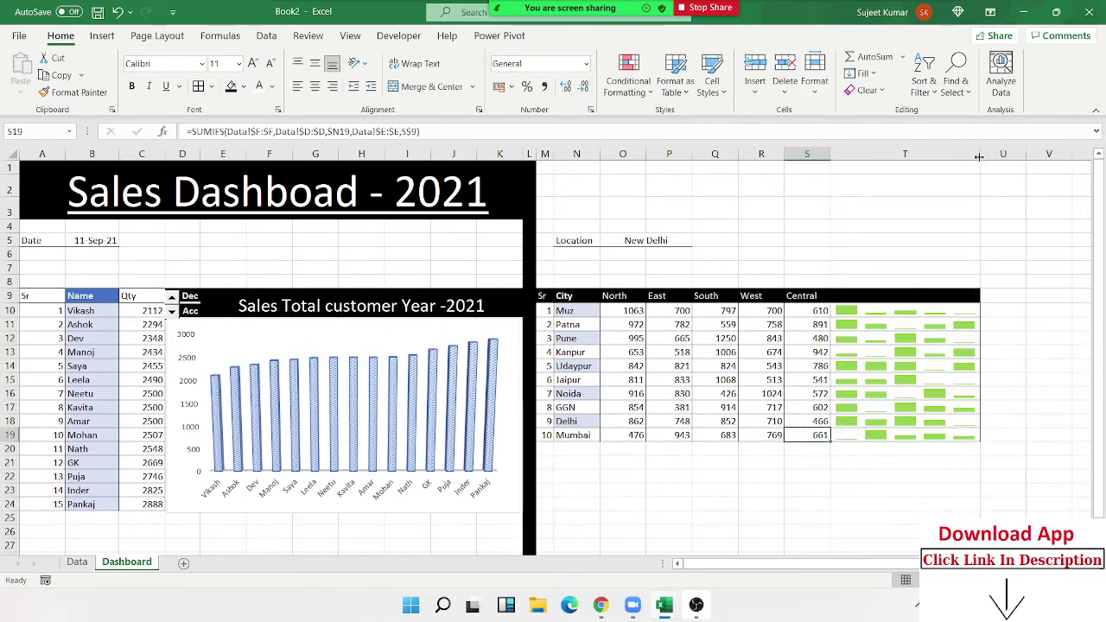
pyautogui.click(864, 320)
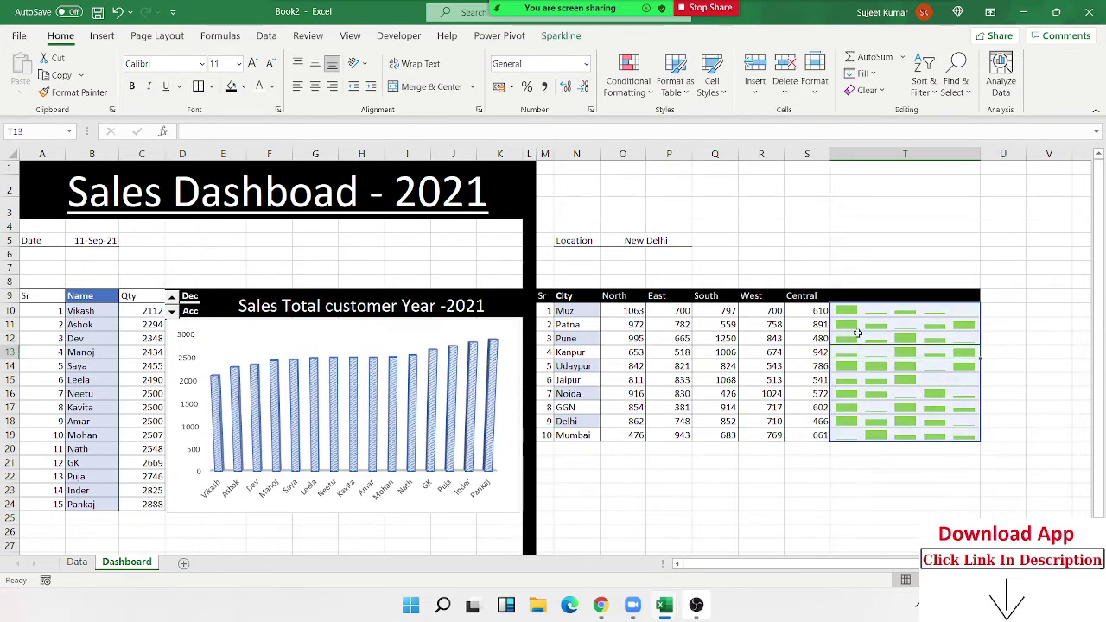
pyautogui.press('Down')
pyautogui.press('Down')
pyautogui.press('Down')
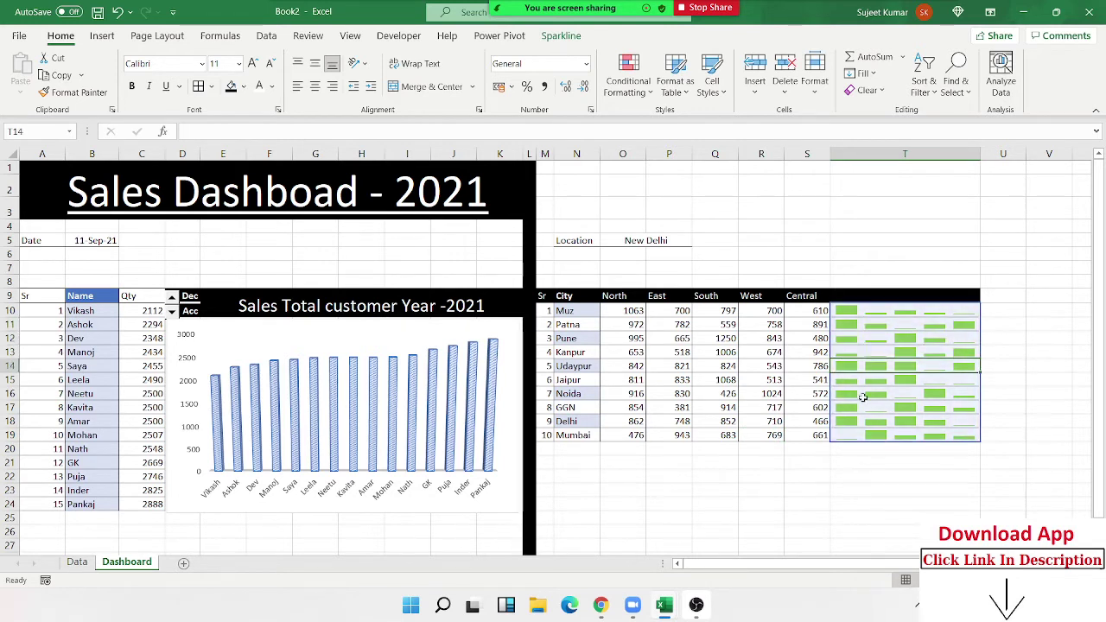
pyautogui.press('Down')
pyautogui.press('Down')
pyautogui.press('Down')
pyautogui.press('Down')
pyautogui.press('Down')
pyautogui.press('Down')
pyautogui.press('Down')
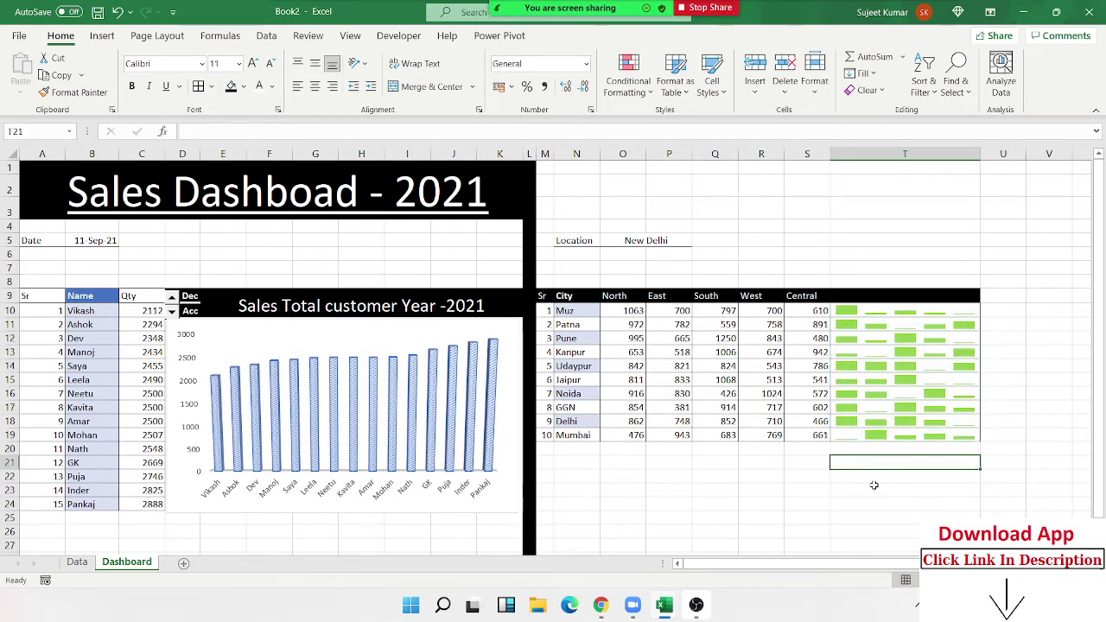
# Step: Select the T10:T19 sparklines, check the city list, and reselect the whole sparkline group
pyautogui.moveTo(867, 311); pyautogui.dragTo(863, 429)
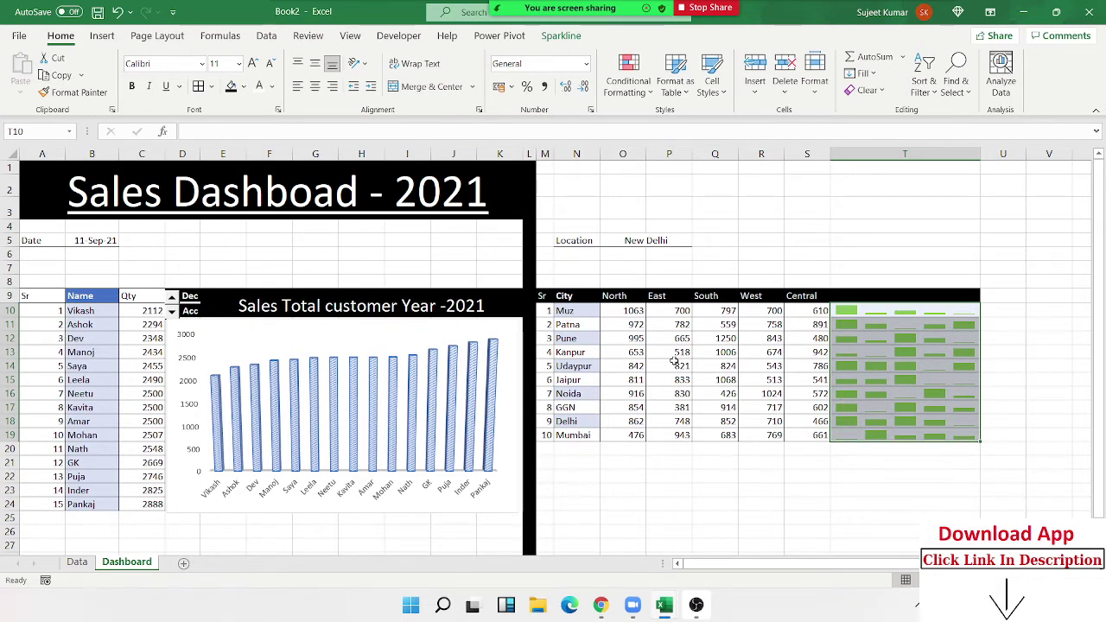
pyautogui.click(873, 420)
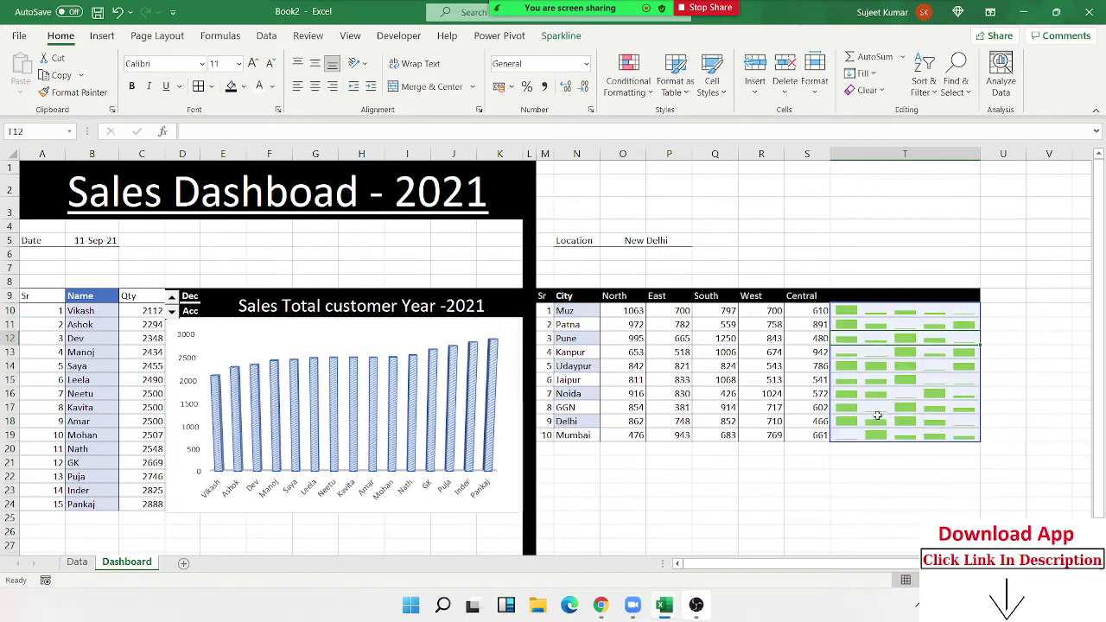
pyautogui.click(854, 472)
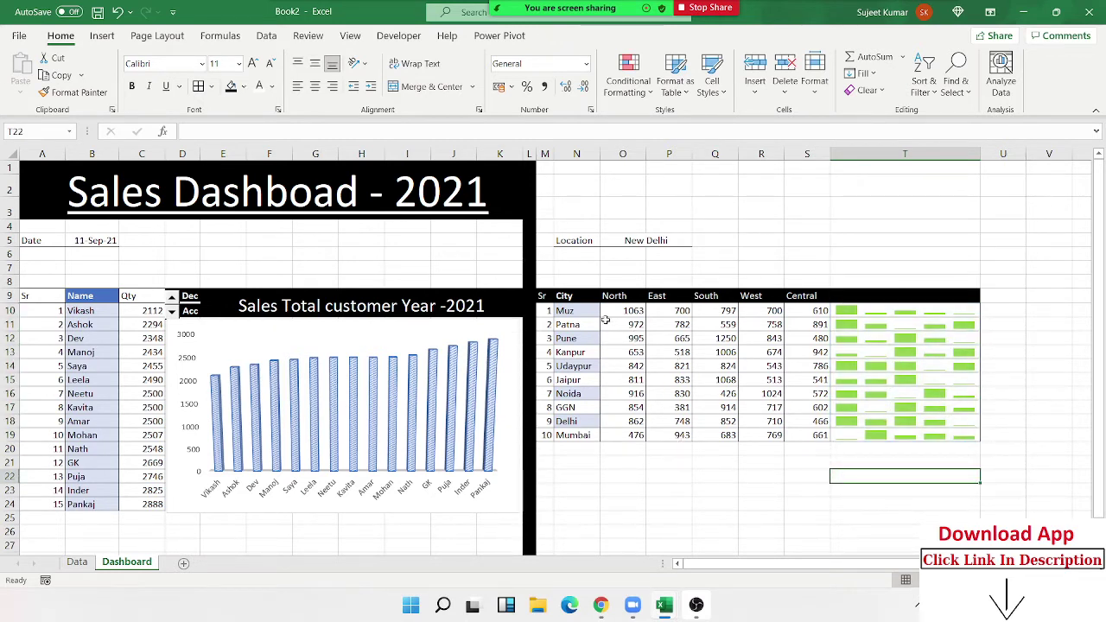
pyautogui.click(569, 327)
pyautogui.press('Down')
pyautogui.press('Down')
pyautogui.press('Down')
pyautogui.press('Down')
pyautogui.press('Down')
pyautogui.press('Down')
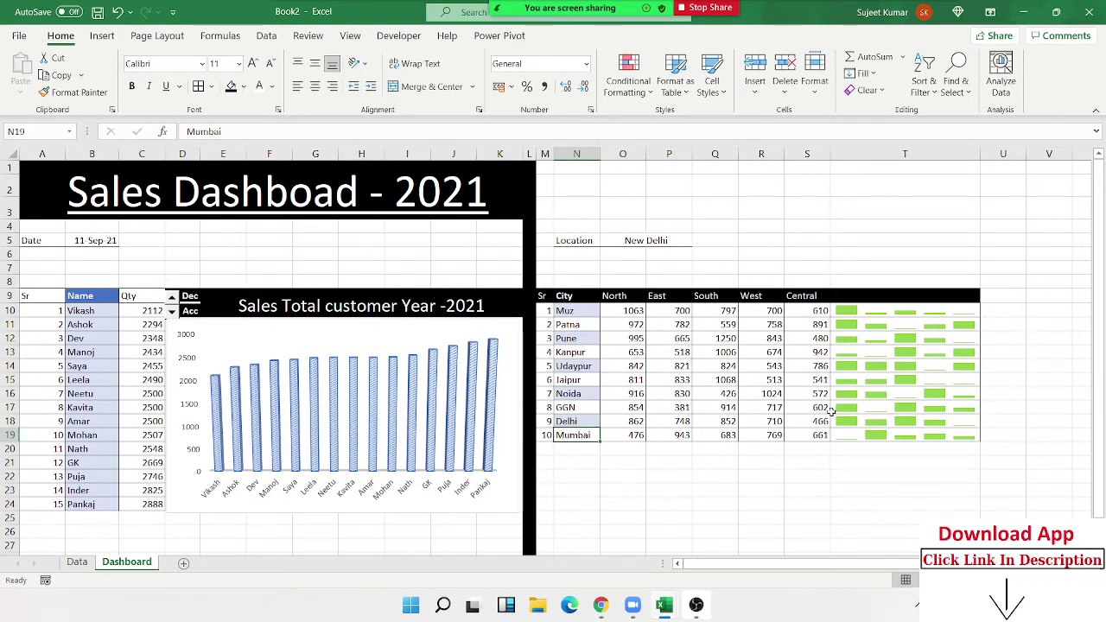
pyautogui.click(867, 309)
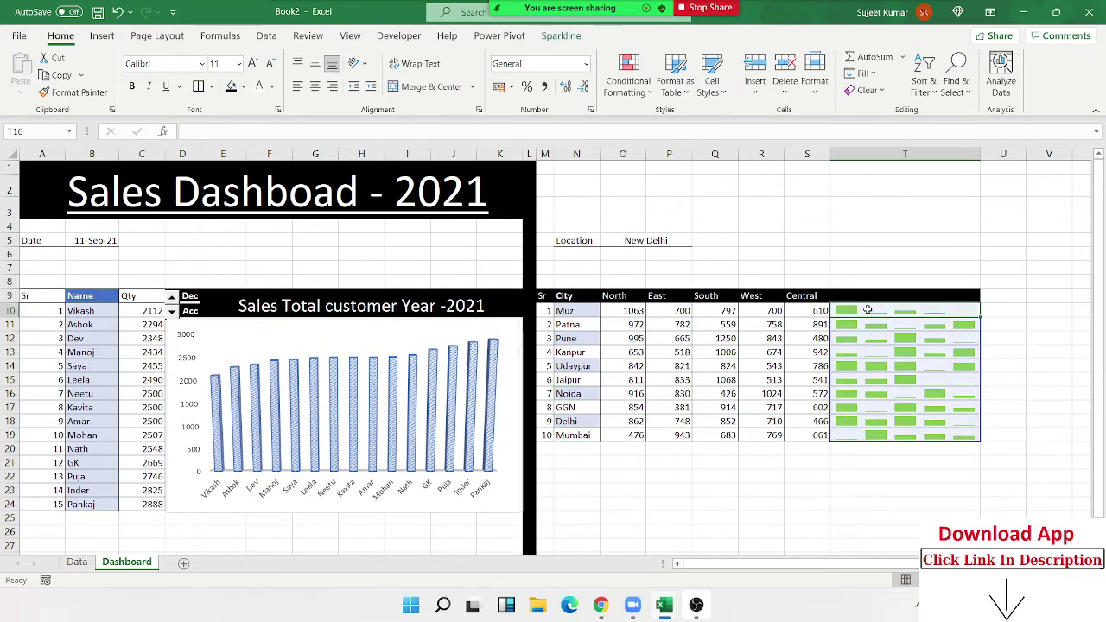
# Step: Switch the T10:T19 sparklines to Line type coloured black, briefly opening Edit Data
pyautogui.click(561, 35)
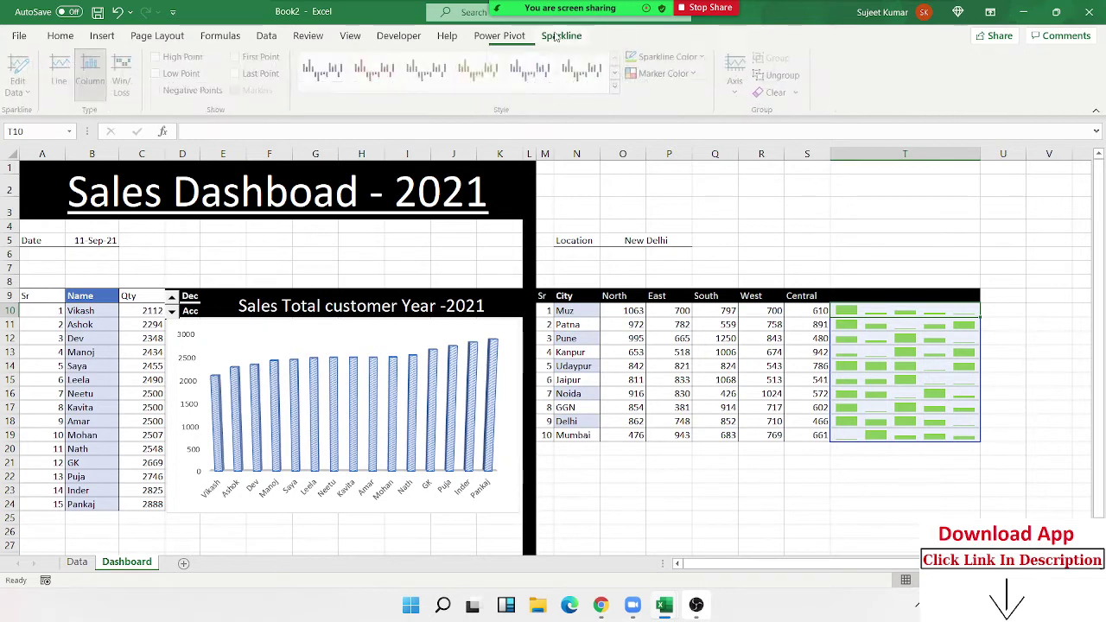
pyautogui.click(62, 86)
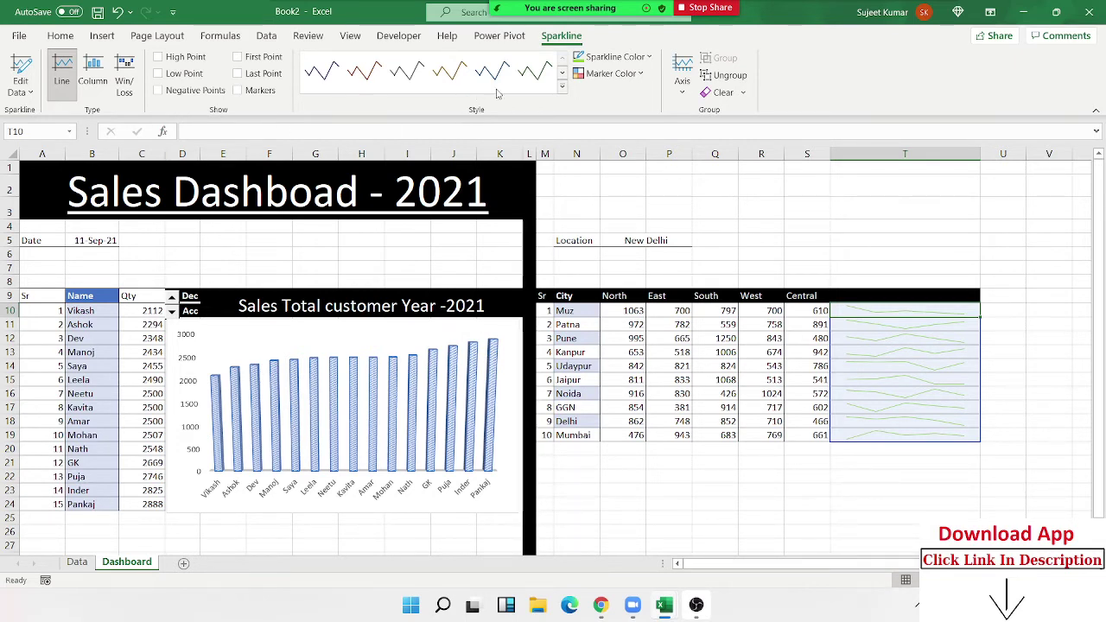
pyautogui.click(596, 57)
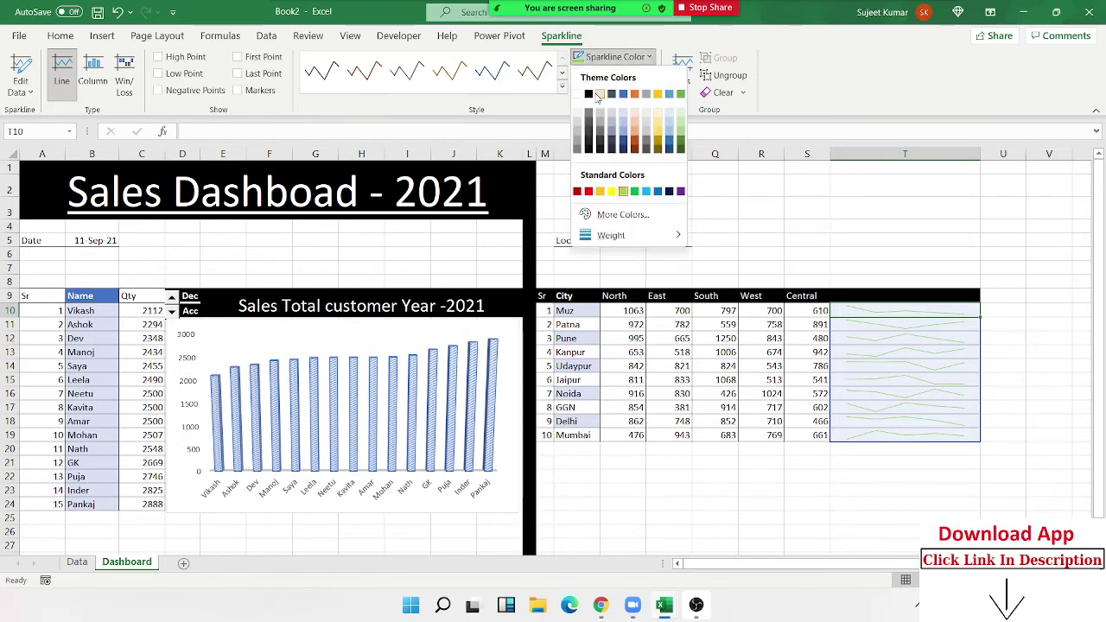
pyautogui.click(594, 97)
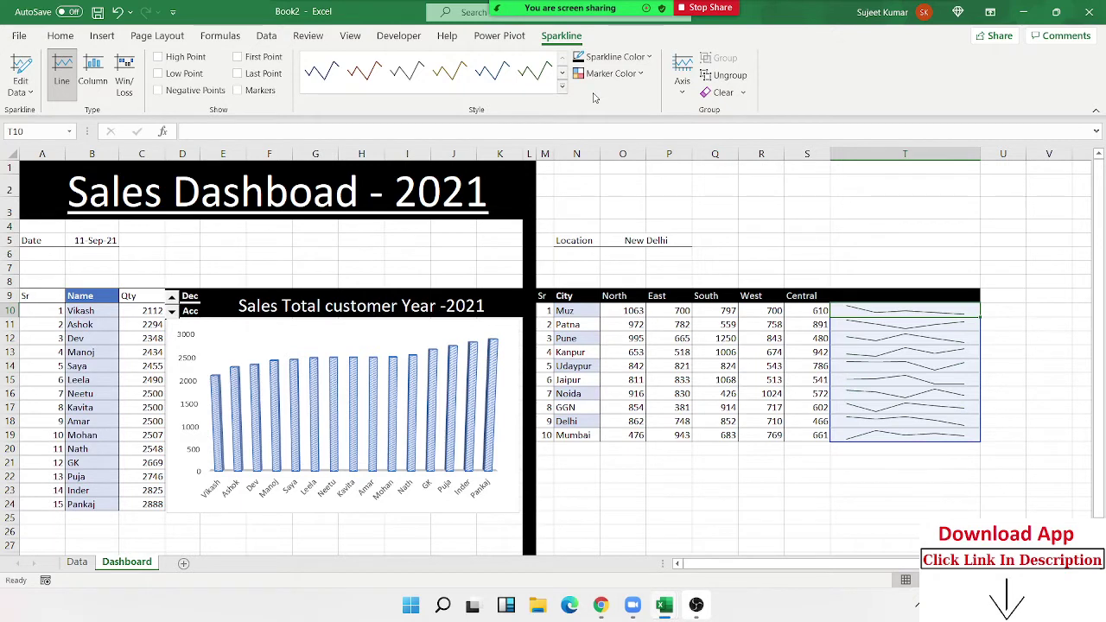
pyautogui.click(19, 92)
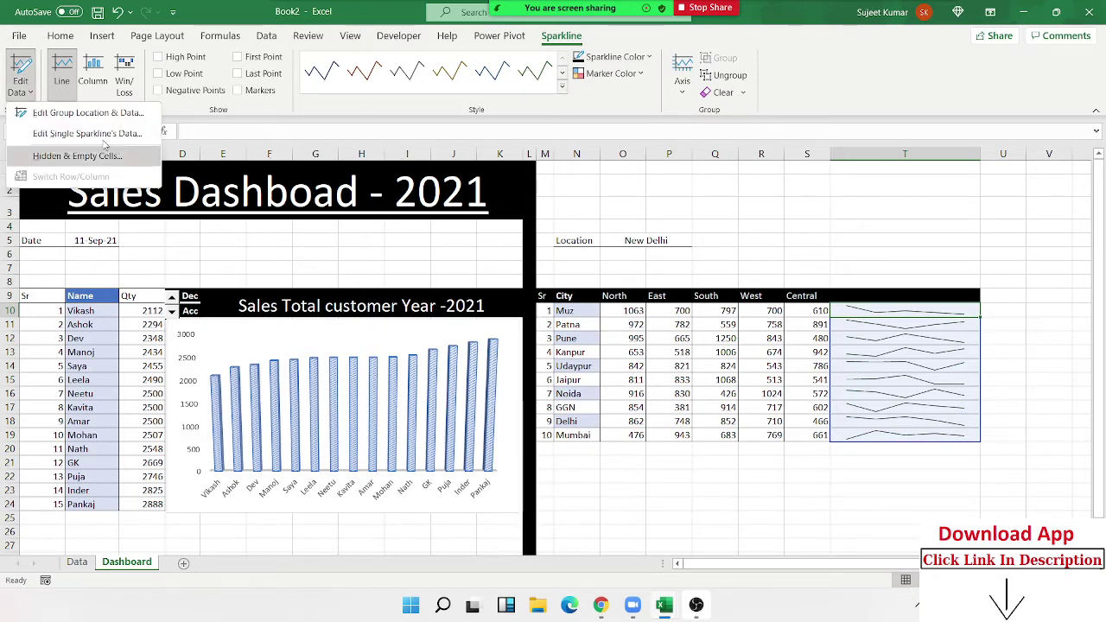
pyautogui.click(886, 189)
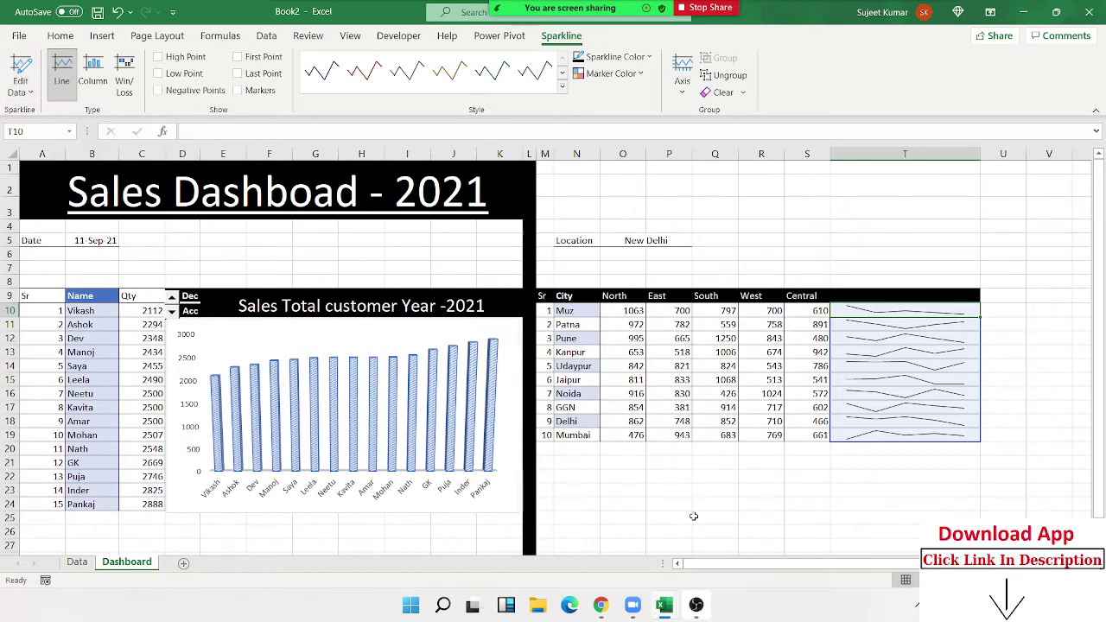
pyautogui.click(819, 518)
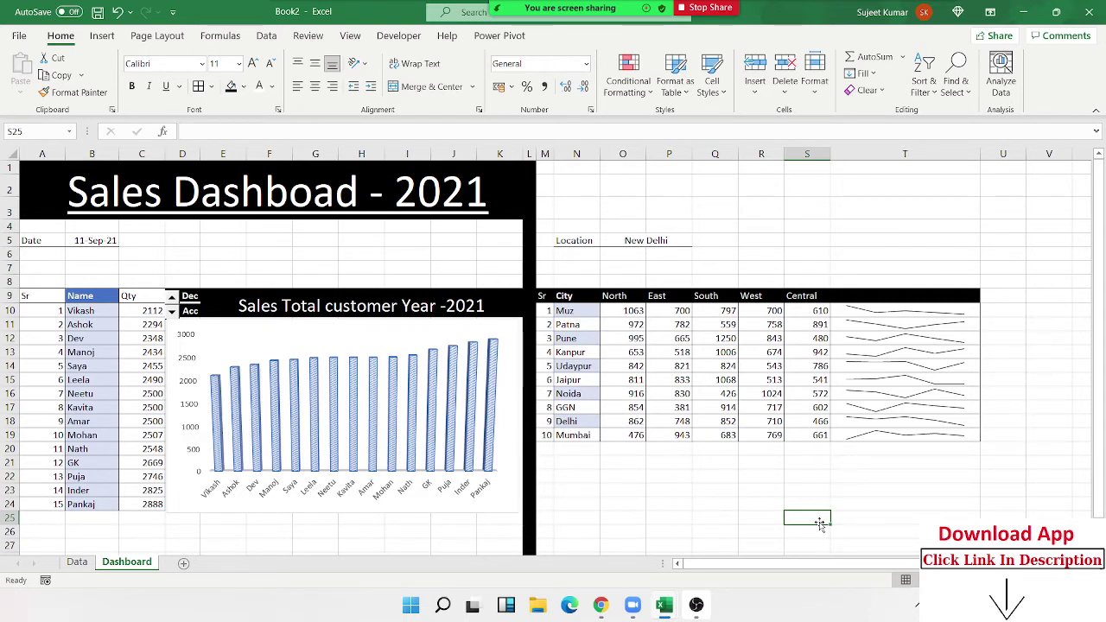
pyautogui.moveTo(613, 296); pyautogui.dragTo(758, 295)
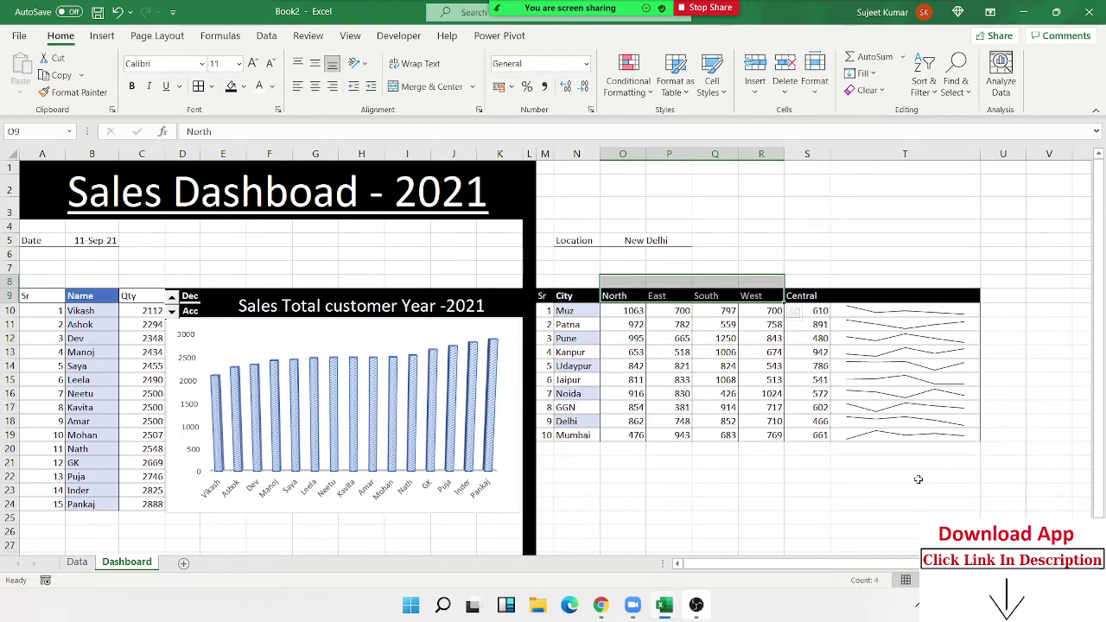
pyautogui.click(739, 346)
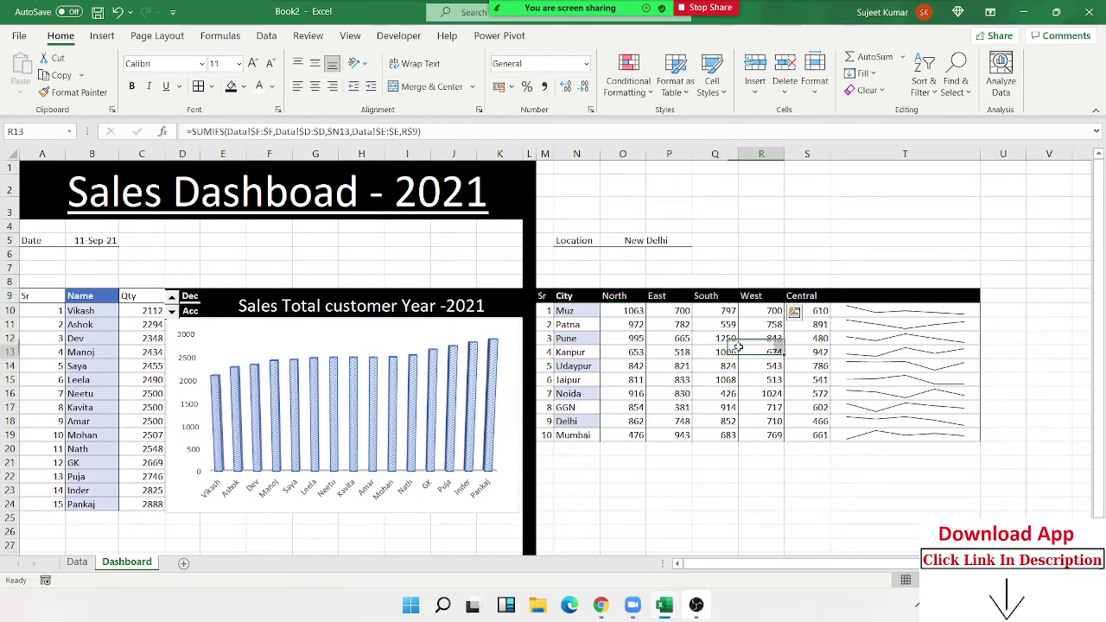
pyautogui.click(821, 364)
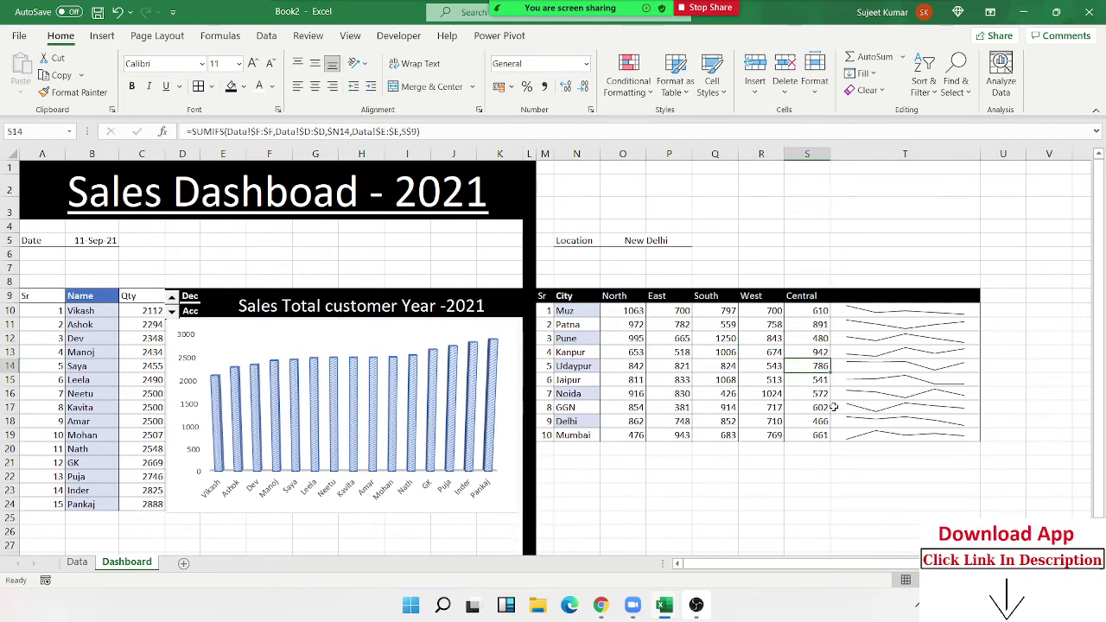
pyautogui.click(631, 311)
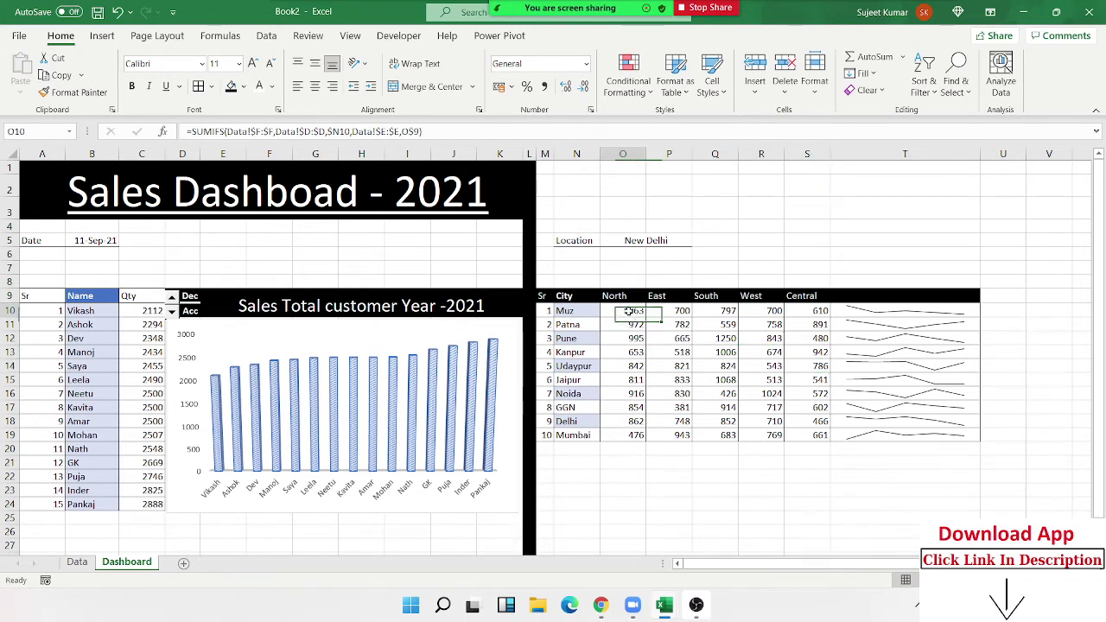
pyautogui.click(740, 310)
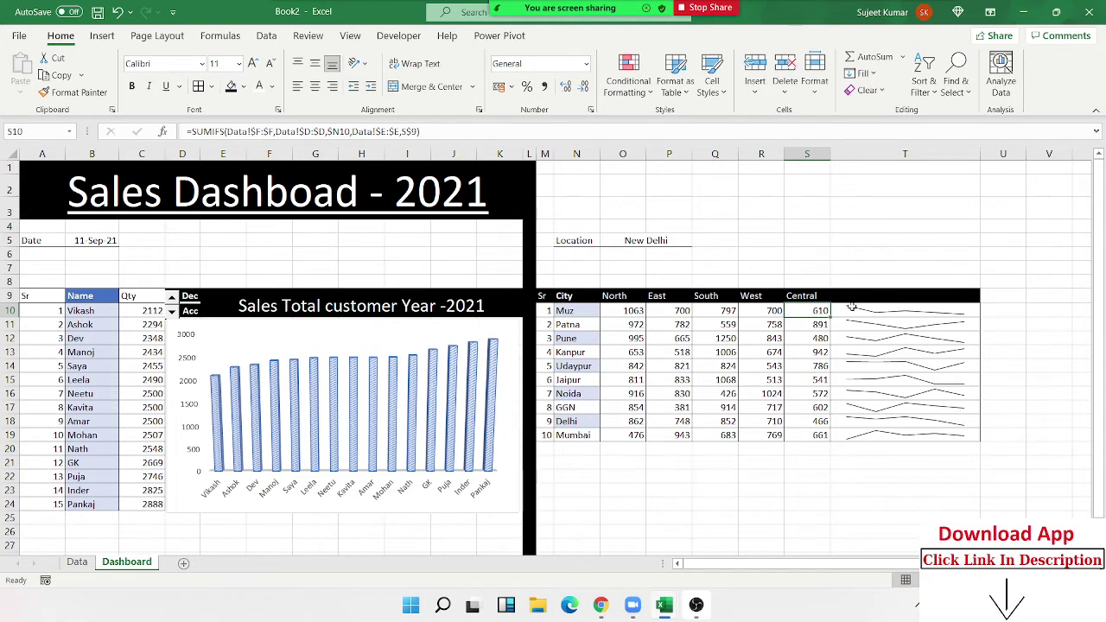
pyautogui.click(851, 309)
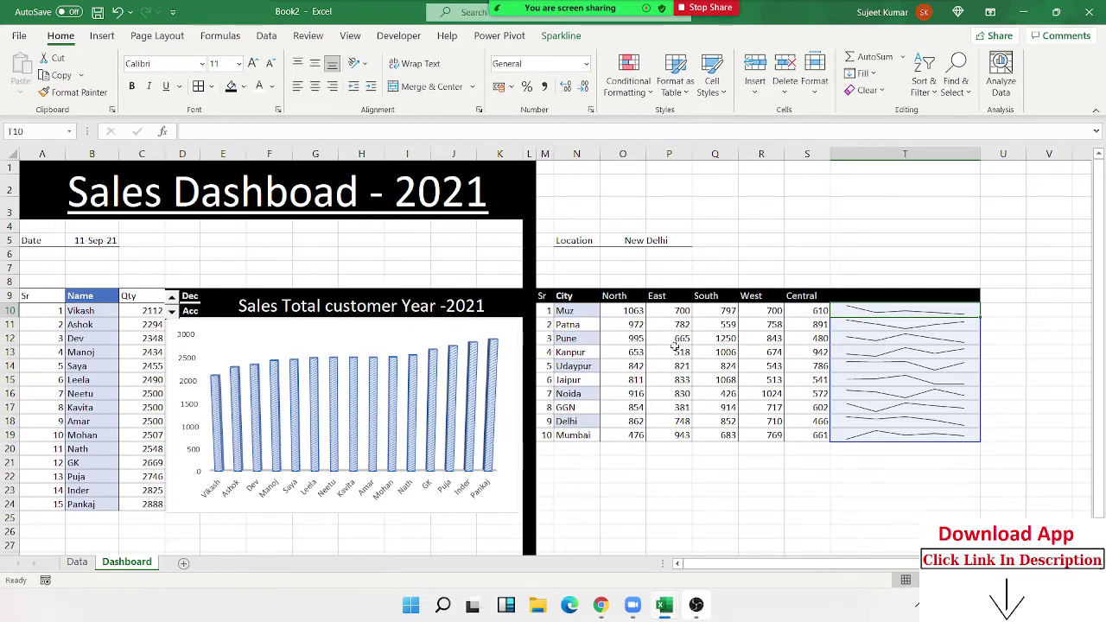
pyautogui.click(628, 324)
pyautogui.click(682, 323)
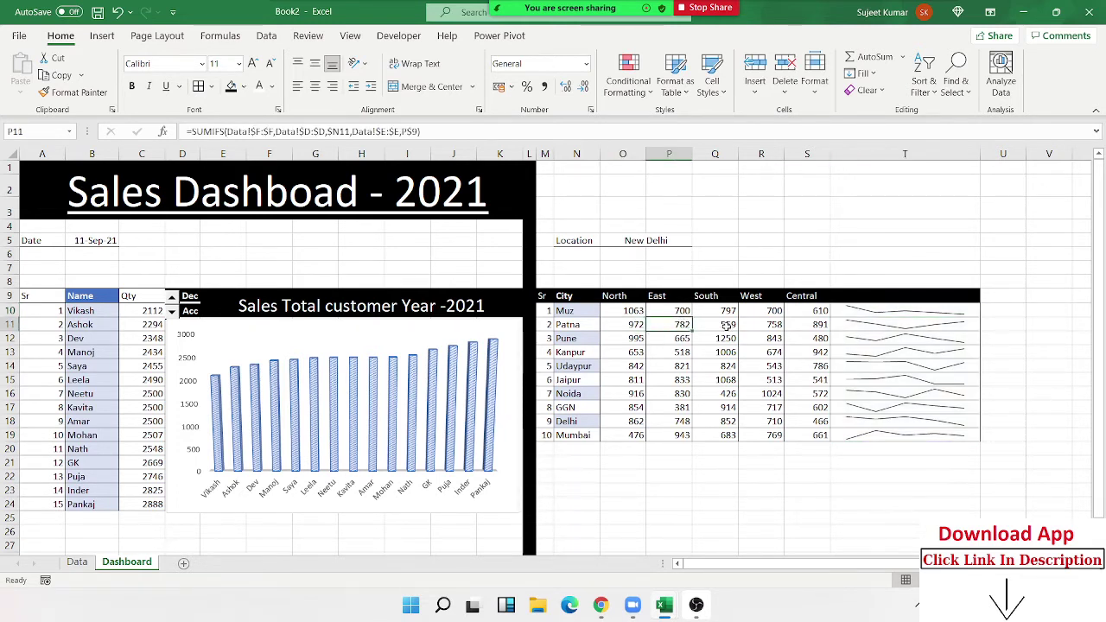
pyautogui.click(727, 326)
pyautogui.click(793, 324)
pyautogui.moveTo(802, 323); pyautogui.dragTo(621, 324)
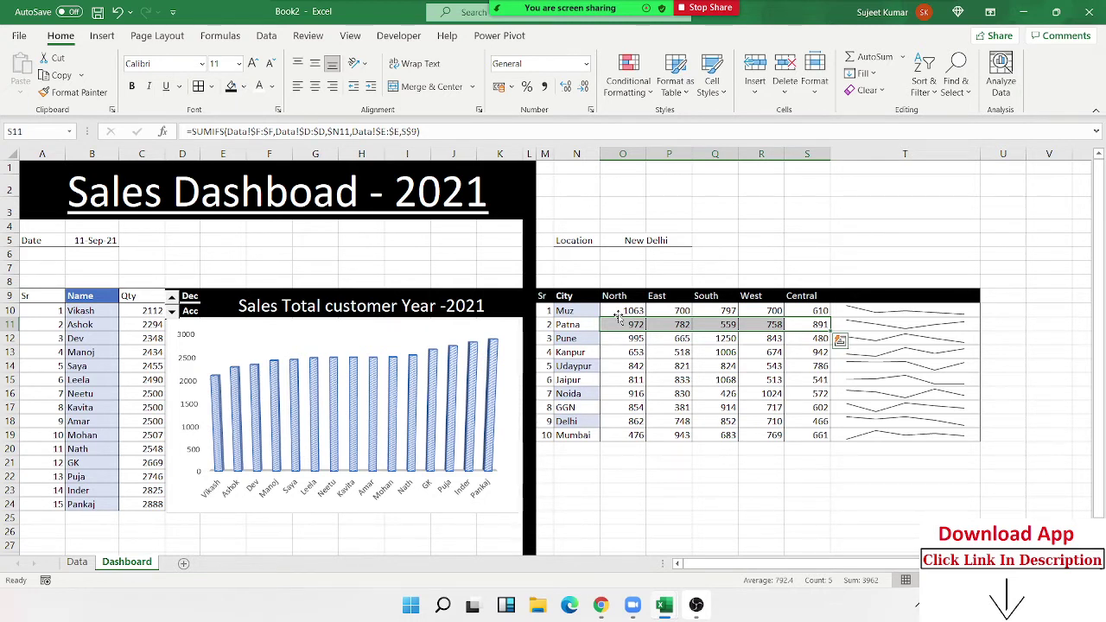
pyautogui.click(623, 446)
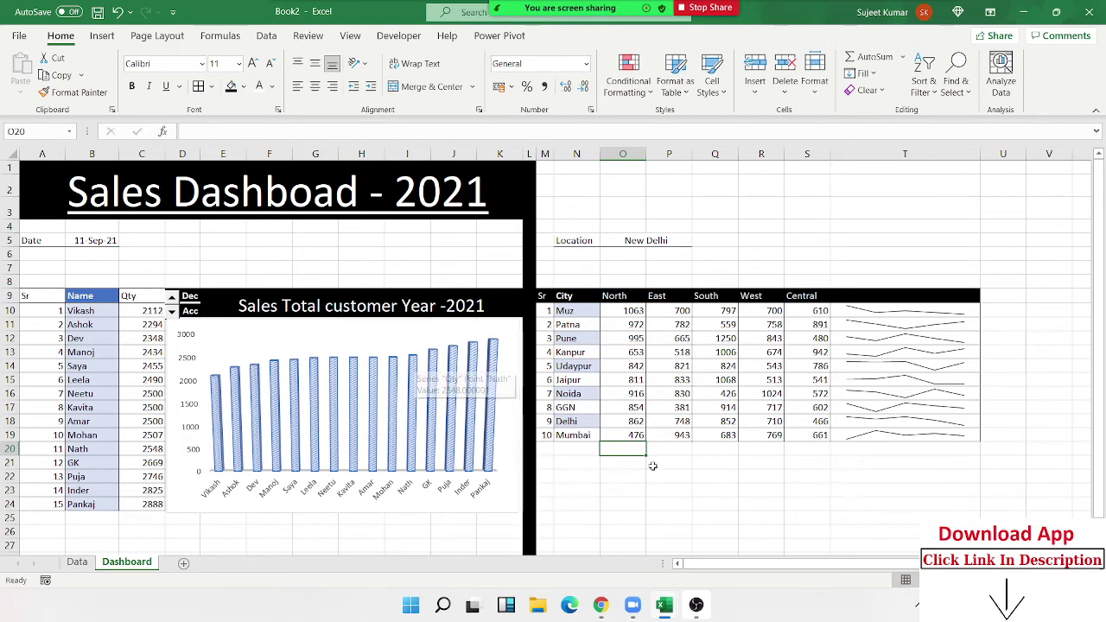
pyautogui.click(733, 487)
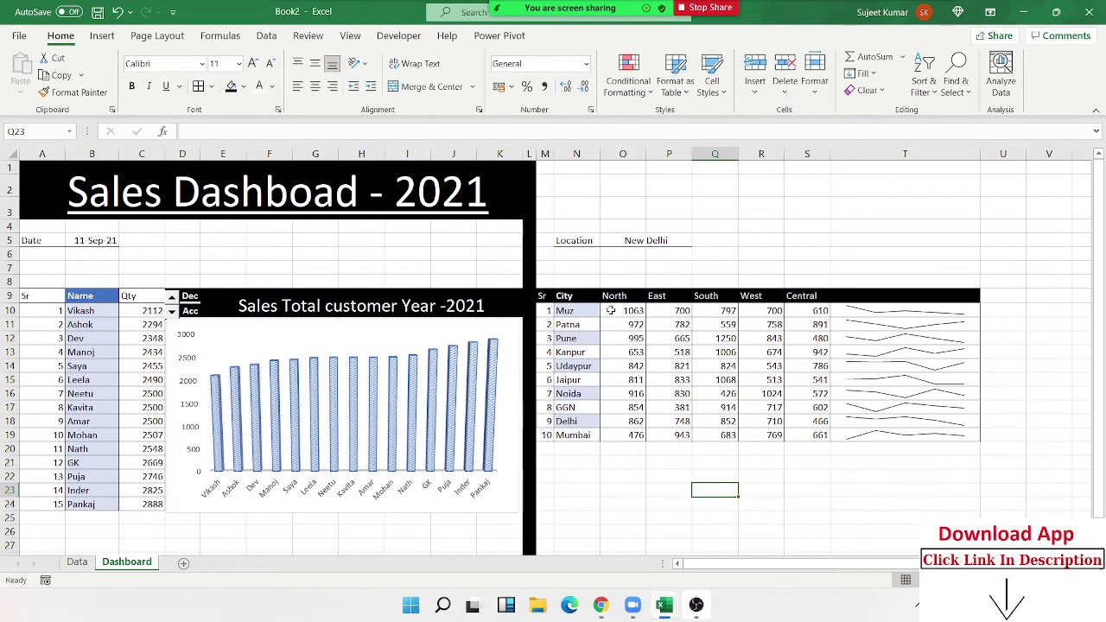
# Step: Fill the row 24 and row 20 strips under the City table black
pyautogui.scroll(-3, 154, 251)
pyautogui.scroll(-2, 154, 250)
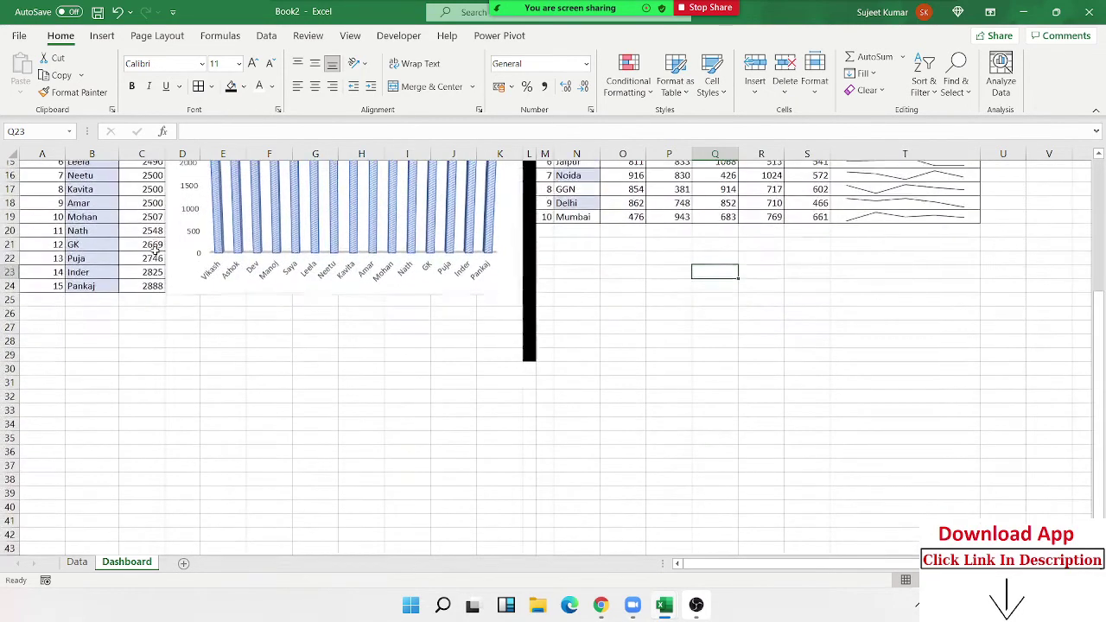
pyautogui.scroll(1, 154, 251)
pyautogui.scroll(5, 154, 251)
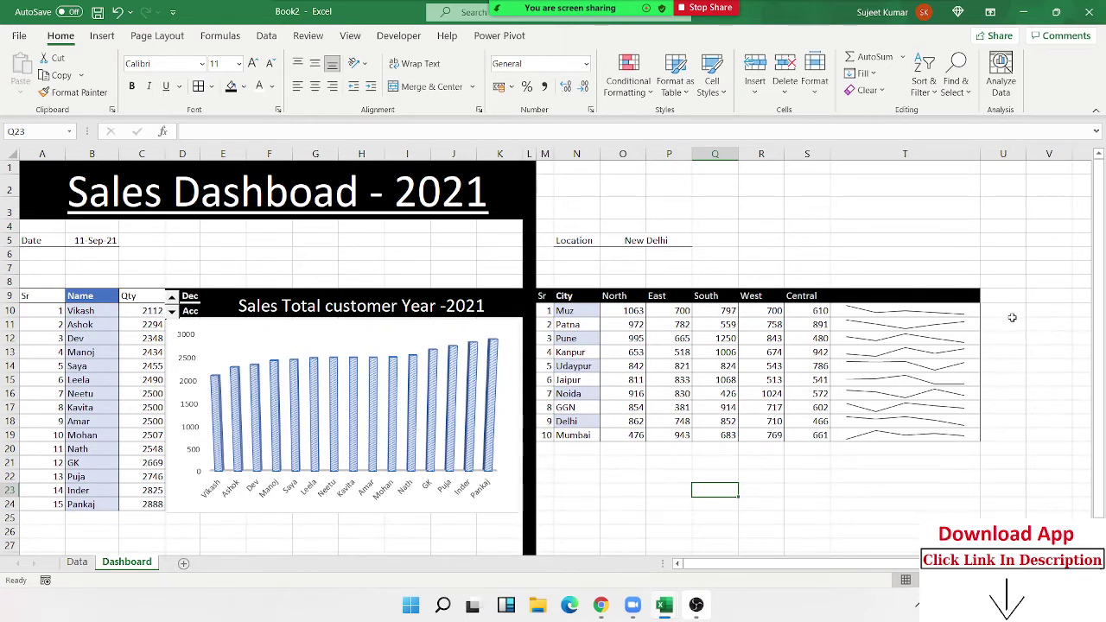
pyautogui.click(1013, 383)
pyautogui.click(966, 513)
pyautogui.click(577, 473)
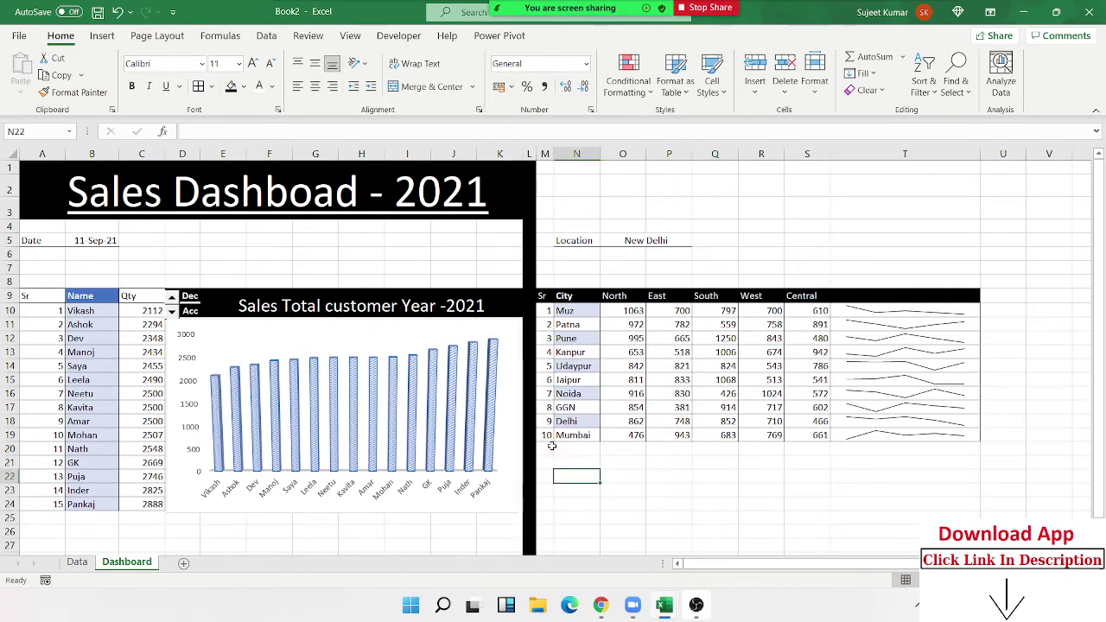
pyautogui.moveTo(544, 503); pyautogui.dragTo(925, 506)
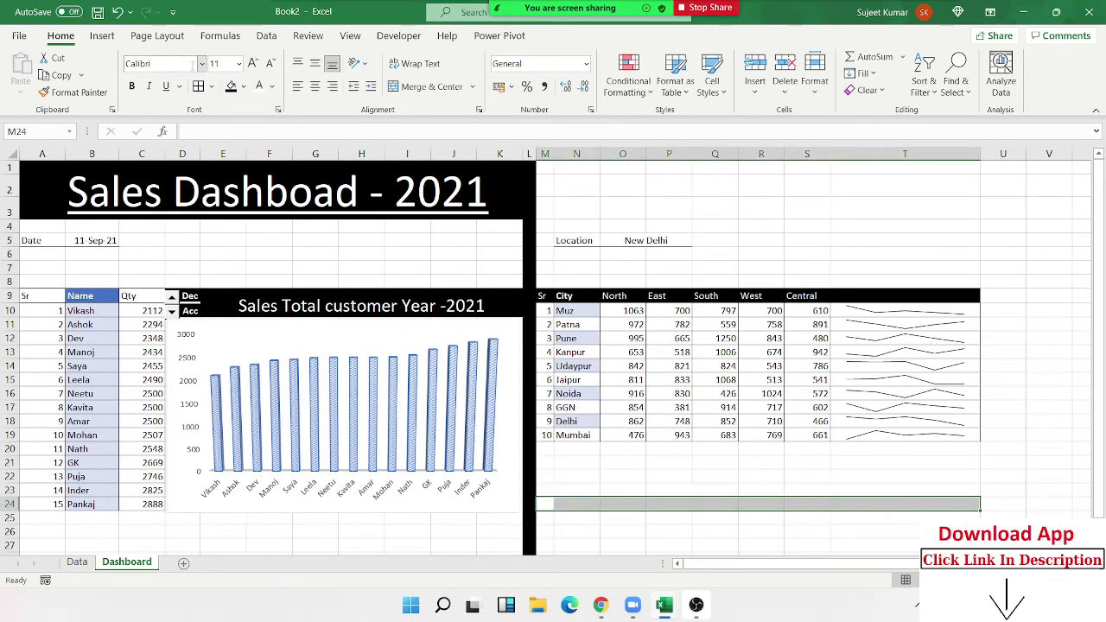
pyautogui.click(244, 87)
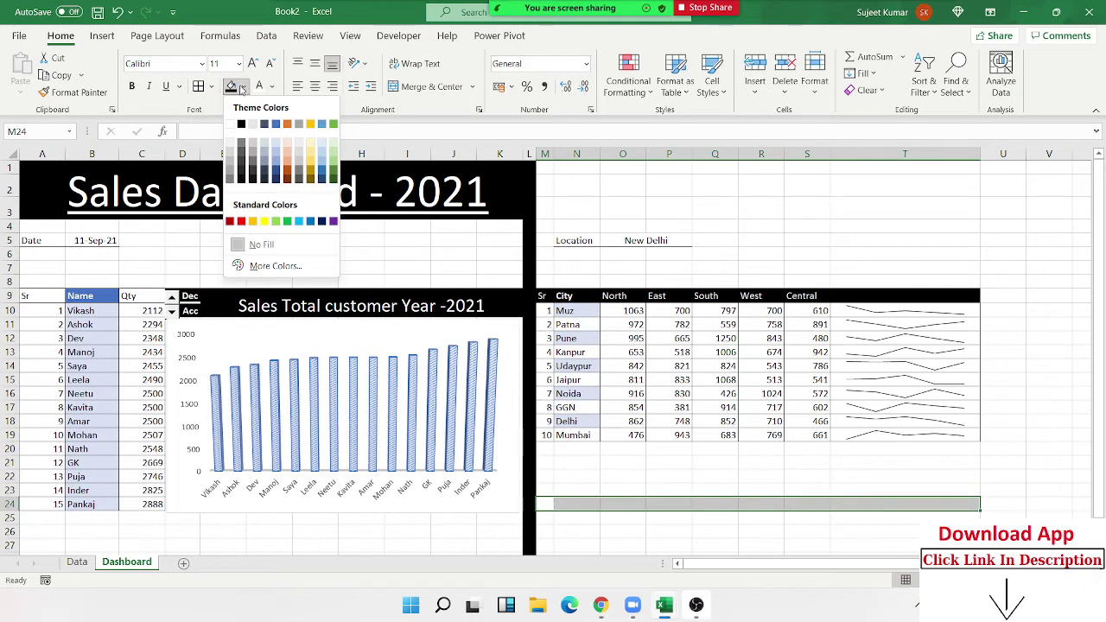
pyautogui.click(241, 123)
pyautogui.moveTo(547, 448); pyautogui.dragTo(869, 446)
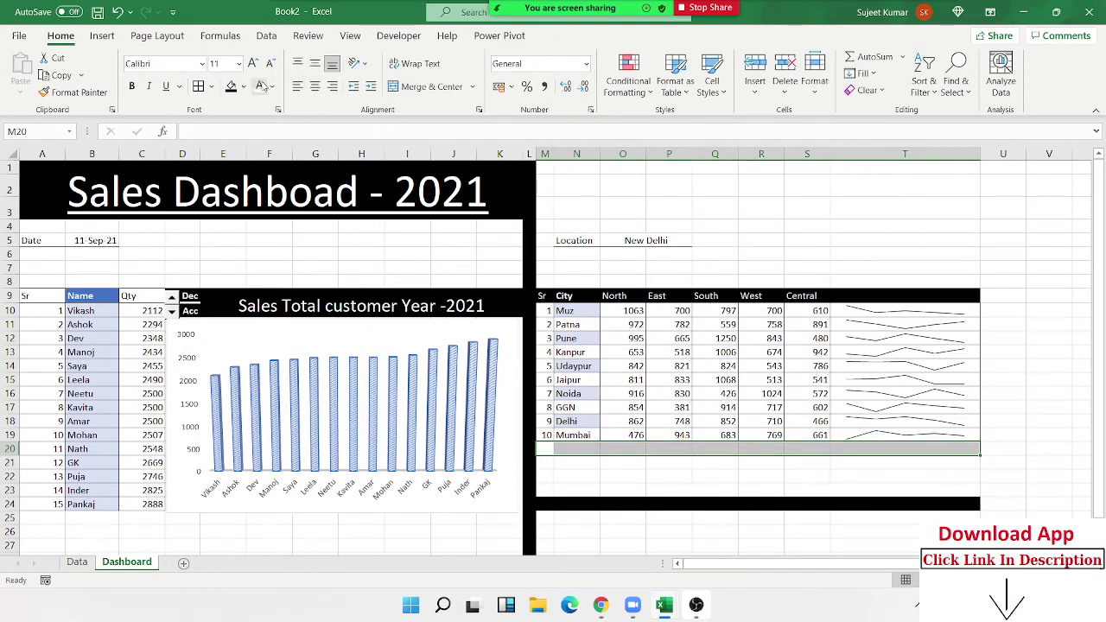
pyautogui.click(231, 87)
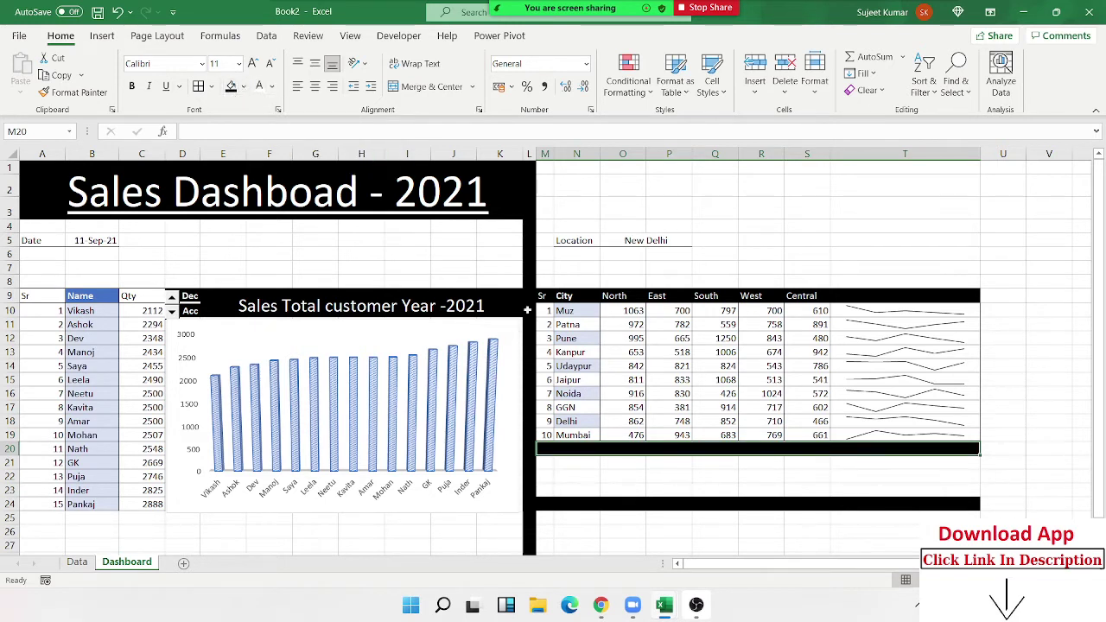
pyautogui.click(571, 473)
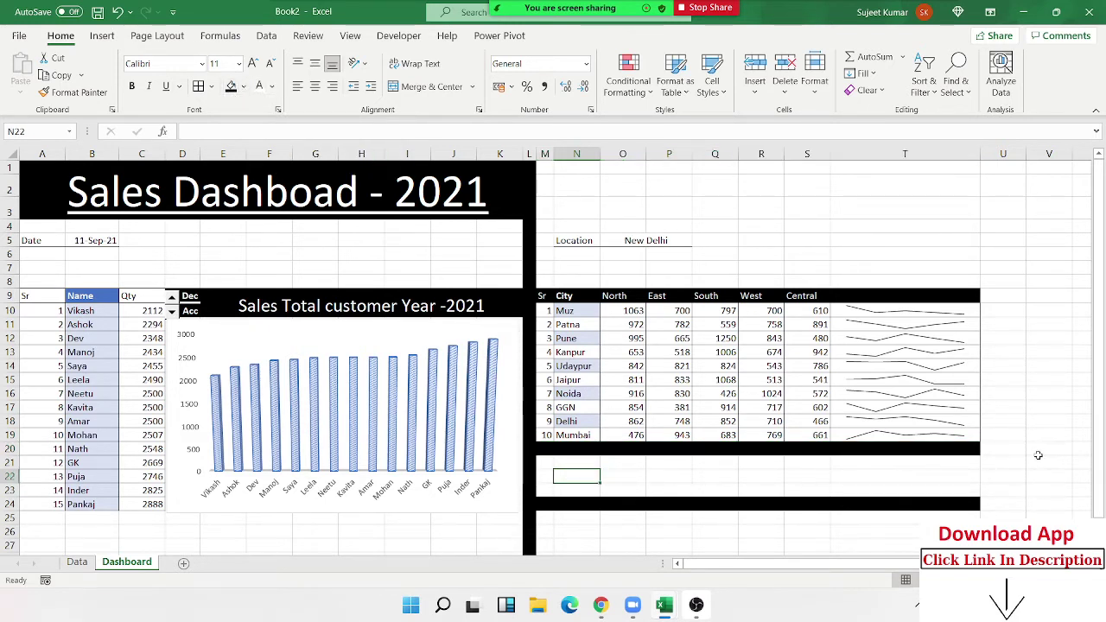
# Step: Fill column U rows 1–26 black and narrow it to a thin strip
pyautogui.moveTo(994, 171); pyautogui.dragTo(1003, 516)
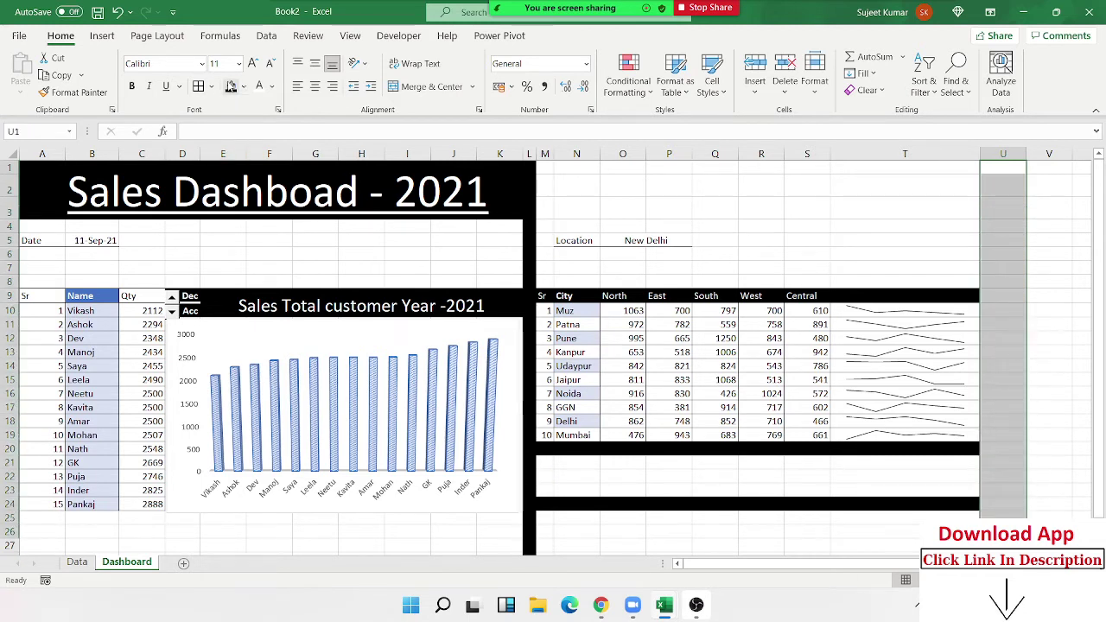
pyautogui.click(231, 88)
pyautogui.moveTo(1025, 155); pyautogui.dragTo(980, 154)
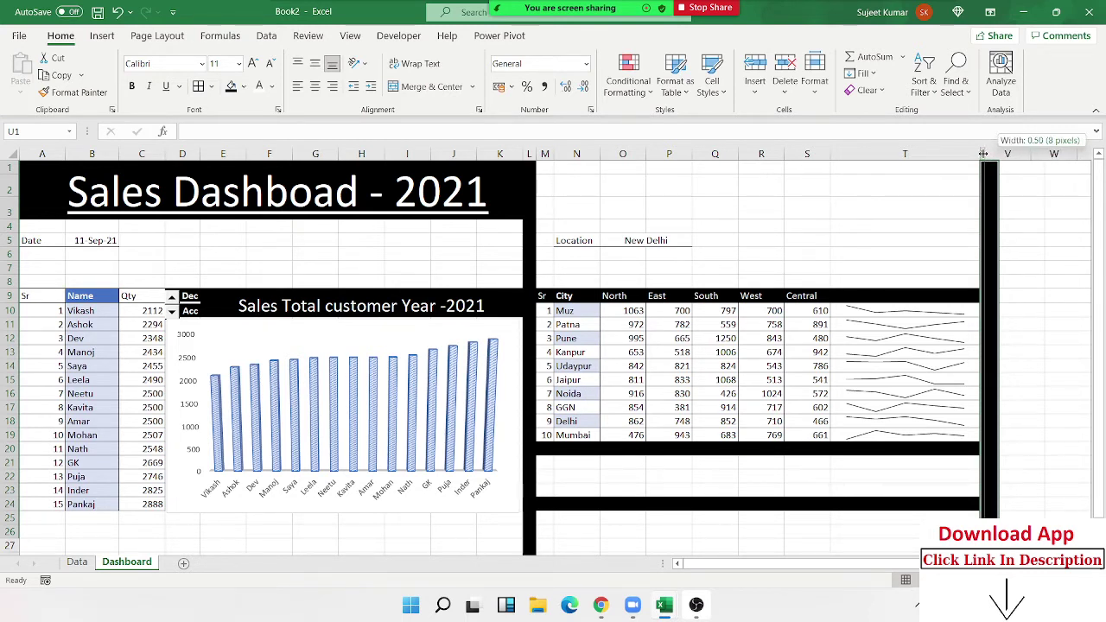
# Step: Merge N21:O22 and N23:O23 to form the Max Sale Qty box
pyautogui.click(1003, 310)
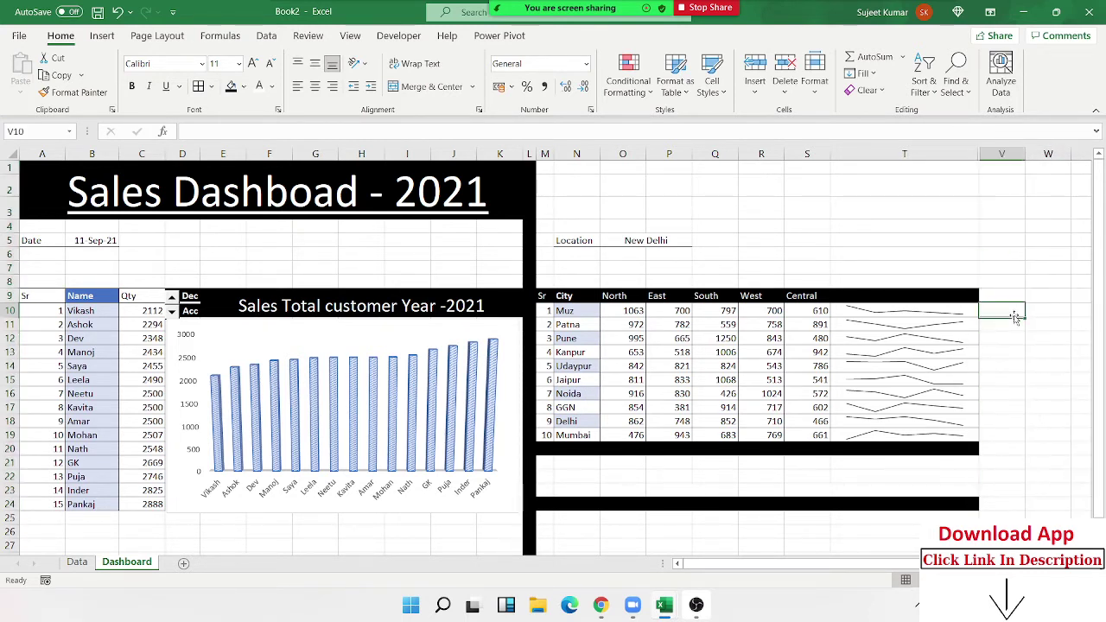
pyautogui.scroll(-1, 901, 422)
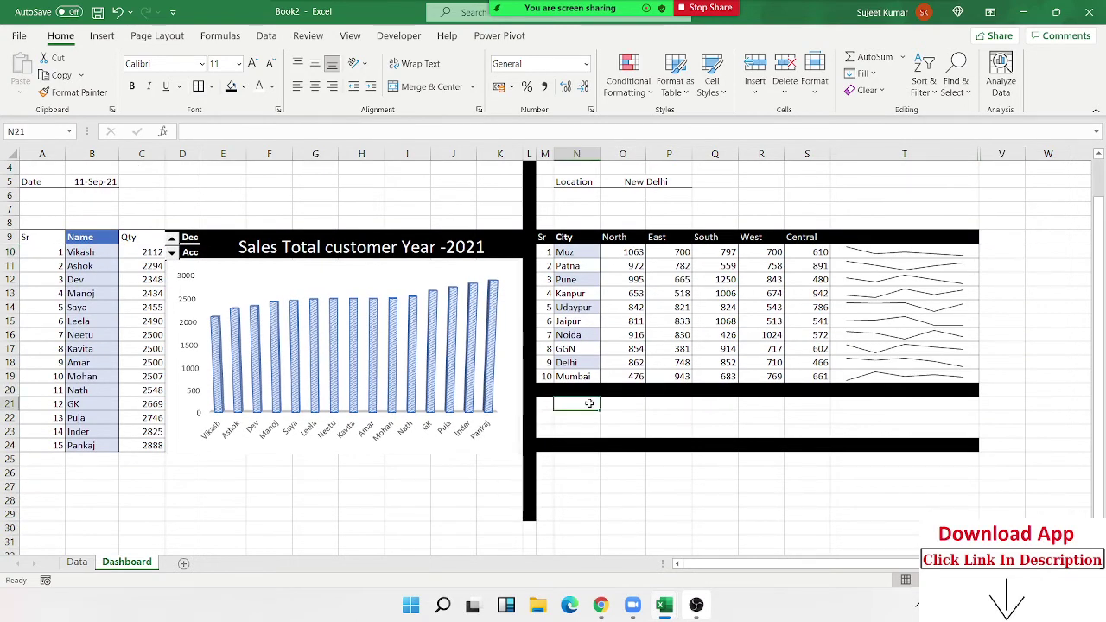
pyautogui.moveTo(570, 403)
pyautogui.mouseDown()
pyautogui.moveTo(629, 404)
pyautogui.moveTo(630, 420)
pyautogui.mouseUp()
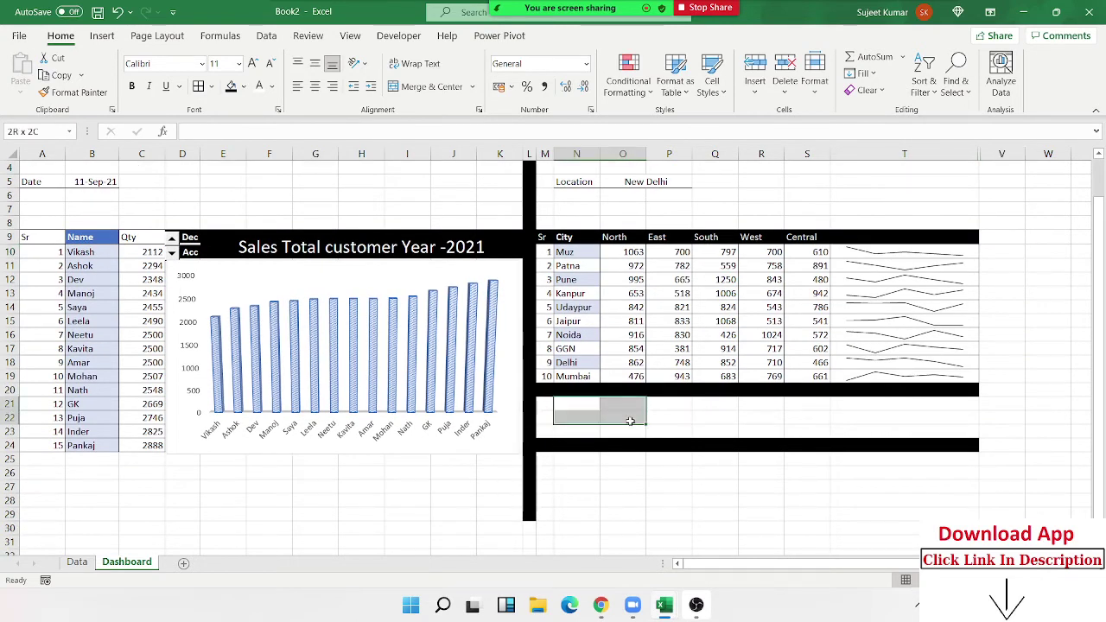
pyautogui.click(423, 86)
pyautogui.scroll(1, 522, 348)
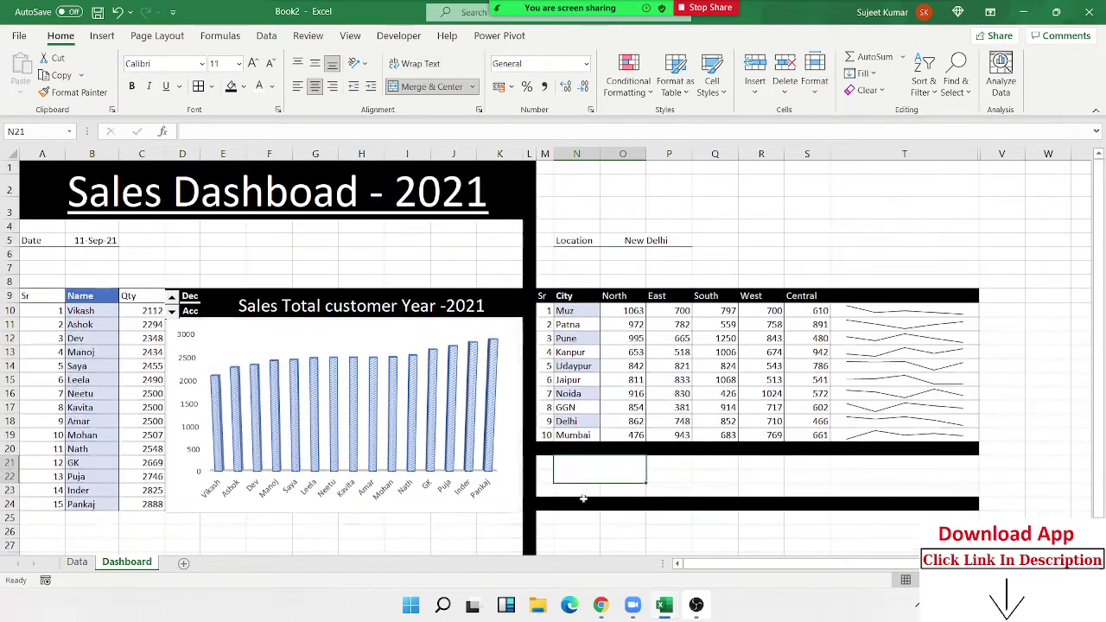
pyautogui.moveTo(581, 490); pyautogui.dragTo(609, 490)
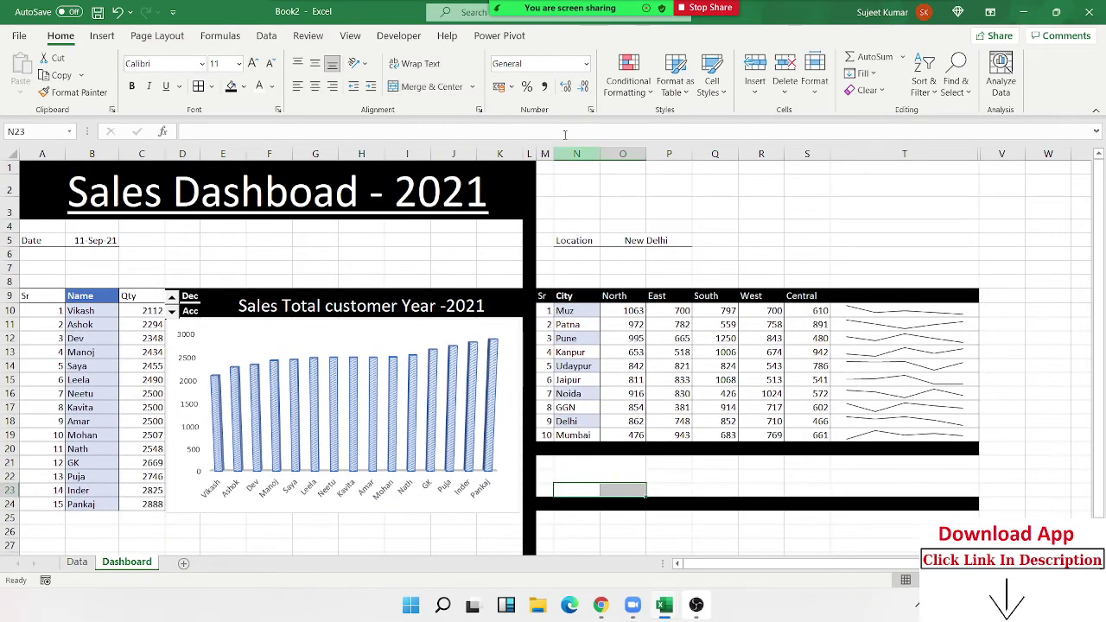
pyautogui.click(445, 89)
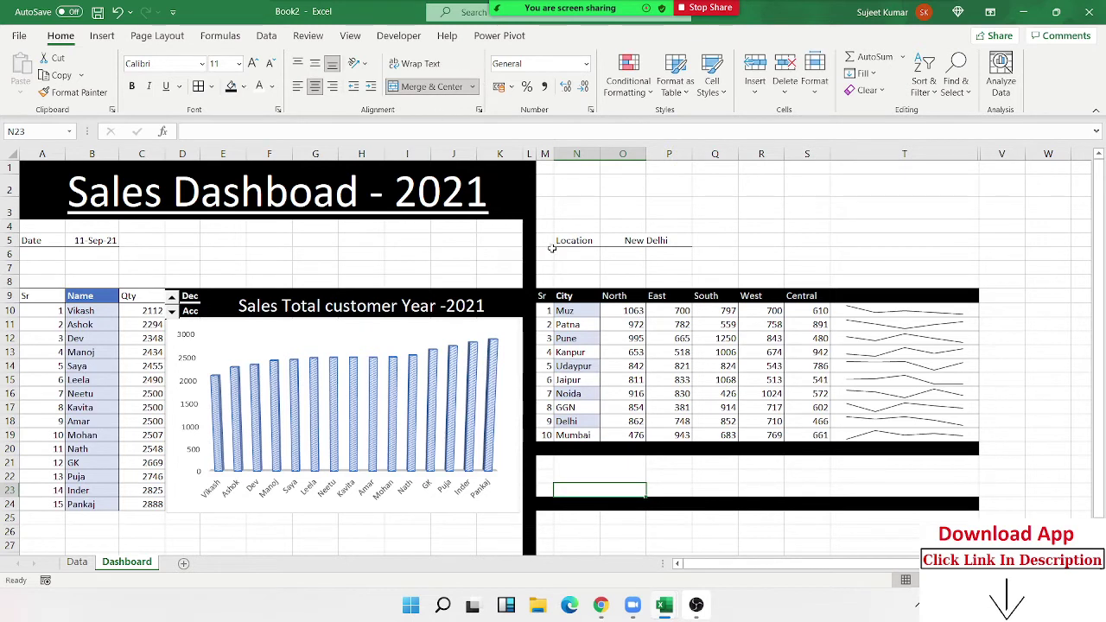
# Step: Label N23 'Max Sale Qty' and enter =MAX(Data!F:F) in the merged cell above
pyautogui.write('T')
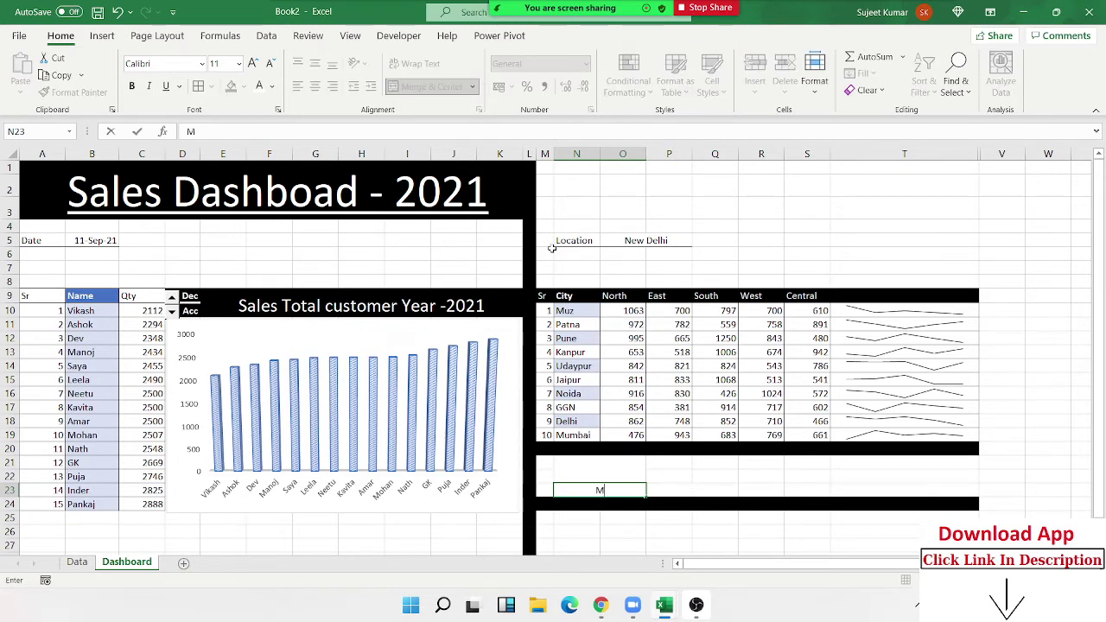
pyautogui.write(' Sal')
pyautogui.write('e Q')
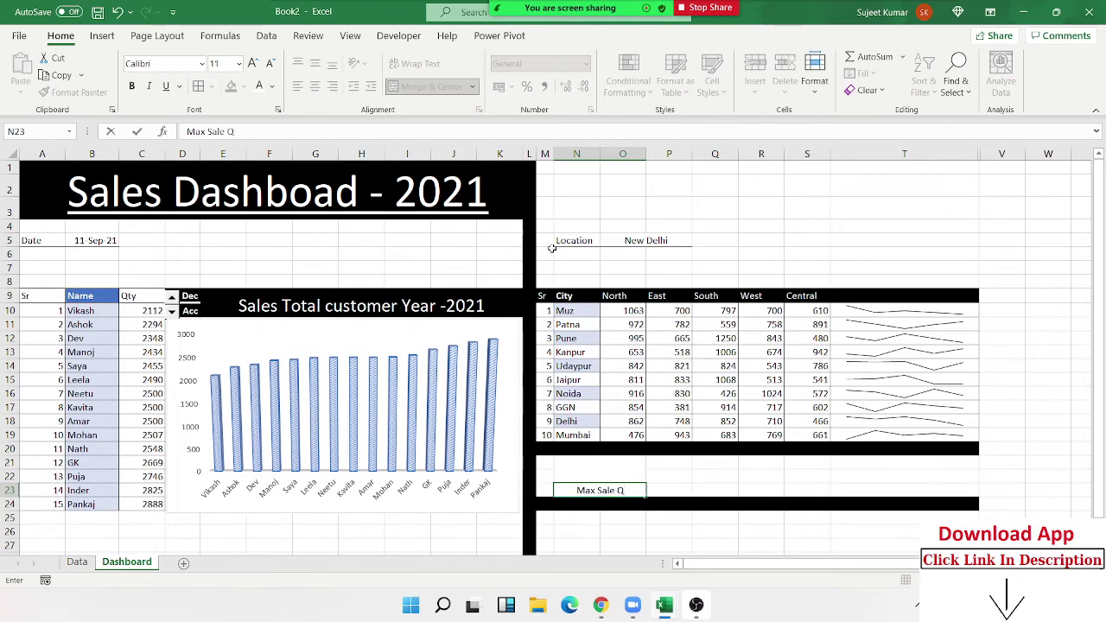
pyautogui.write('ty')
pyautogui.press('Return')
pyautogui.press('Up')
pyautogui.press('Up')
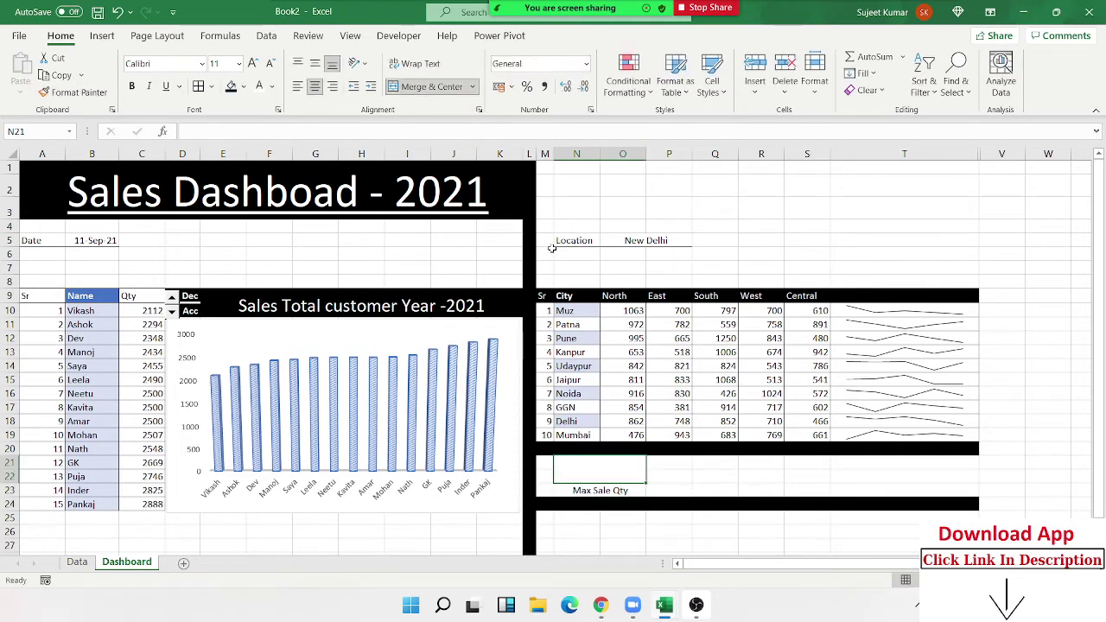
pyautogui.write('=max')
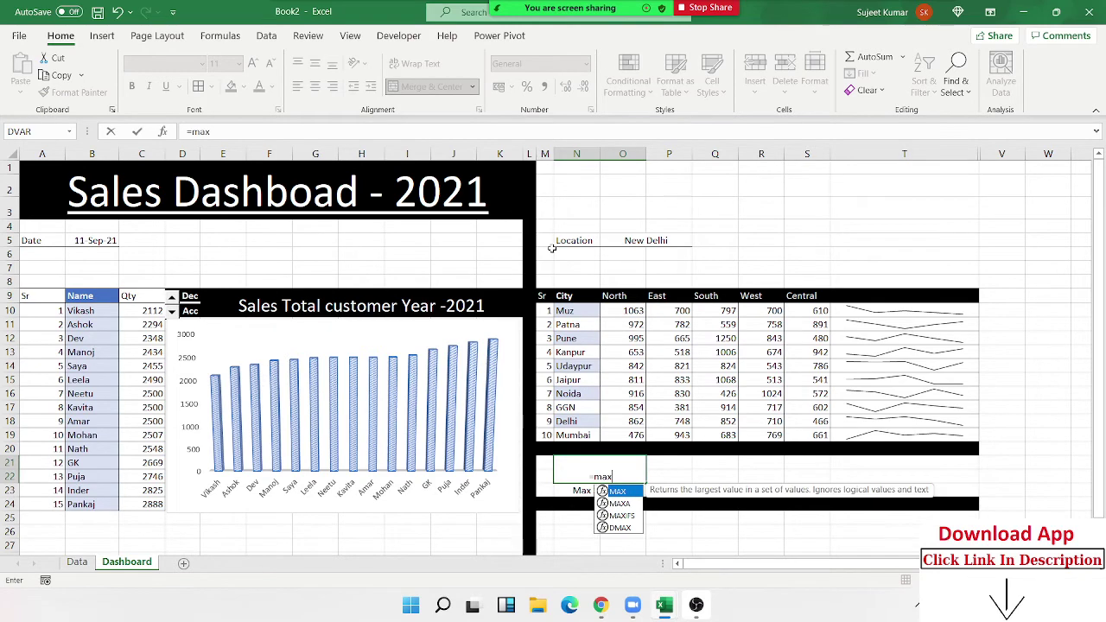
pyautogui.press('Tab')
pyautogui.click(76, 562)
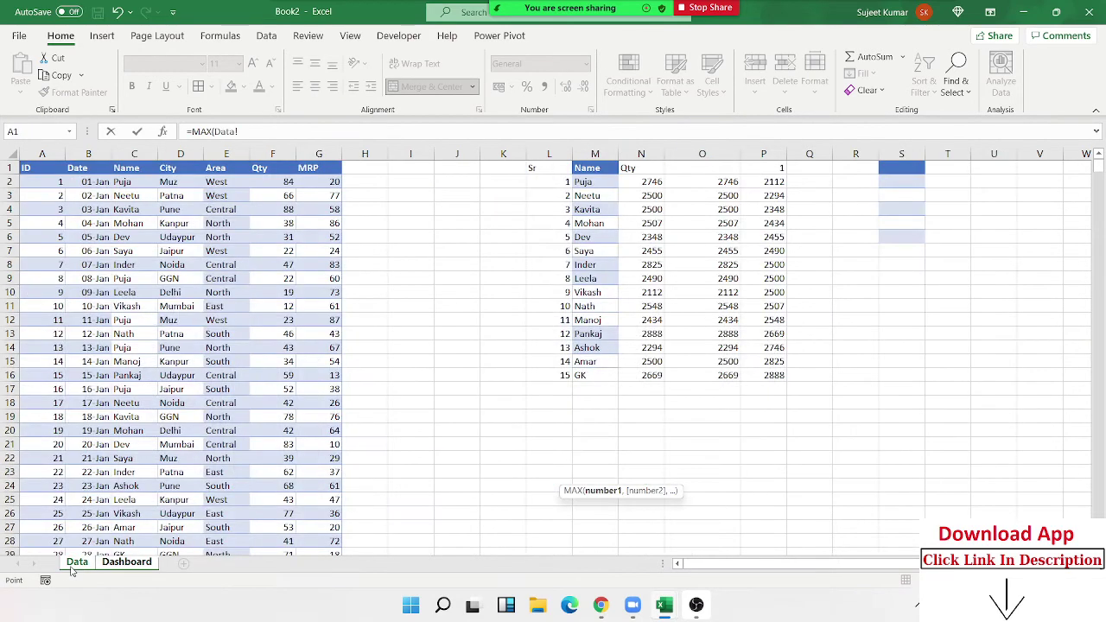
pyautogui.click(272, 154)
pyautogui.write(')')
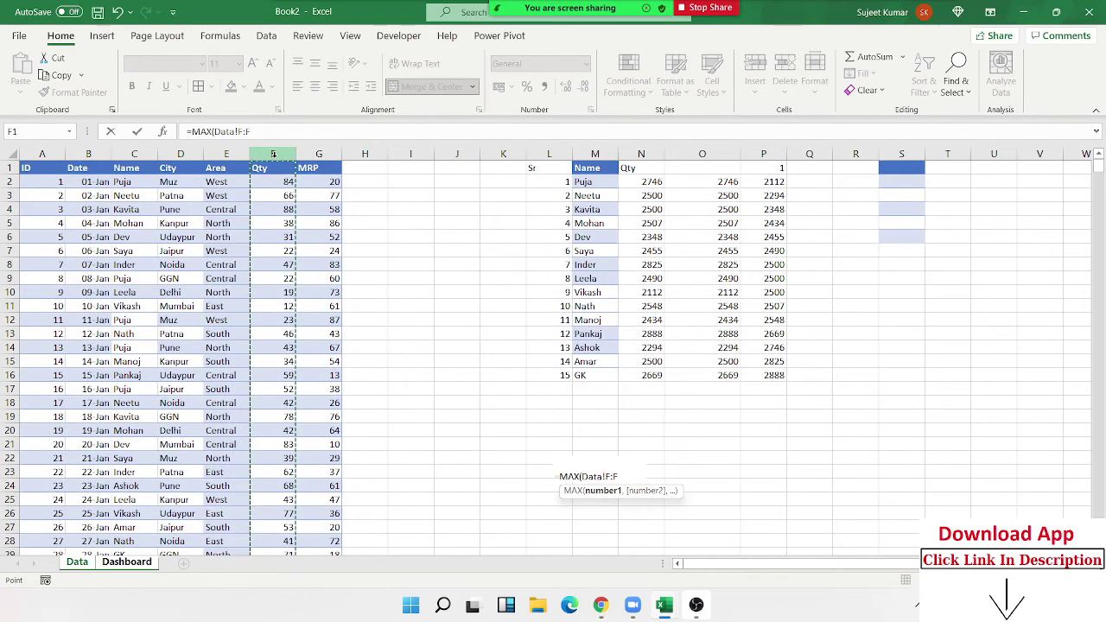
pyautogui.press('Return')
# Step: Bold the Max Sale Qty label and its value 90, and centre 90 vertically
pyautogui.hotkey('ctrl', 'b')
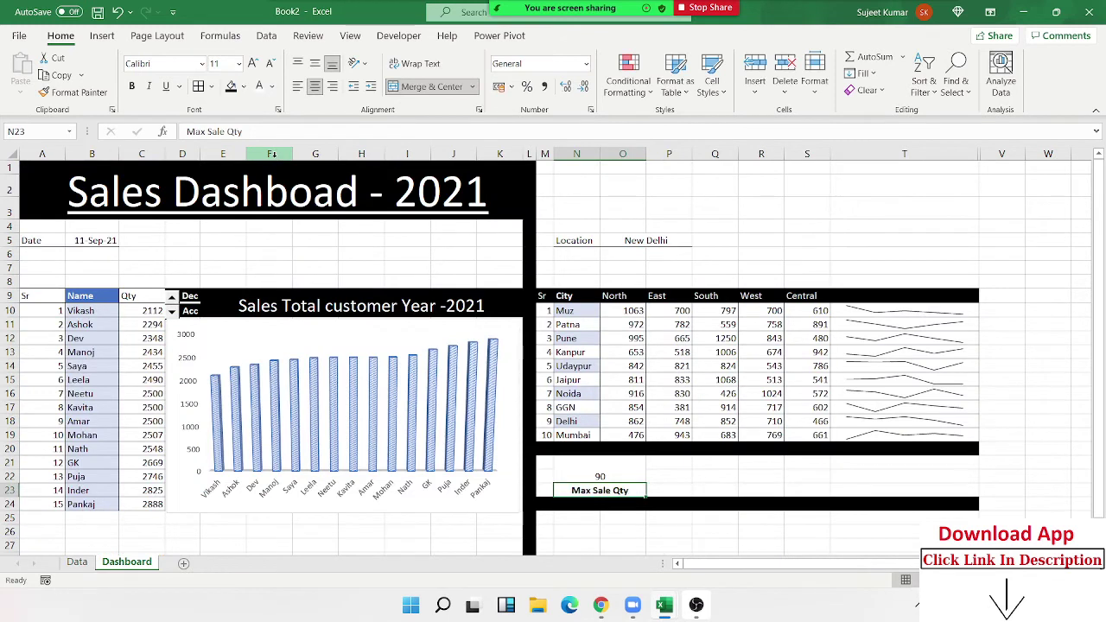
pyautogui.click(600, 469)
pyautogui.hotkey('ctrl', 'b')
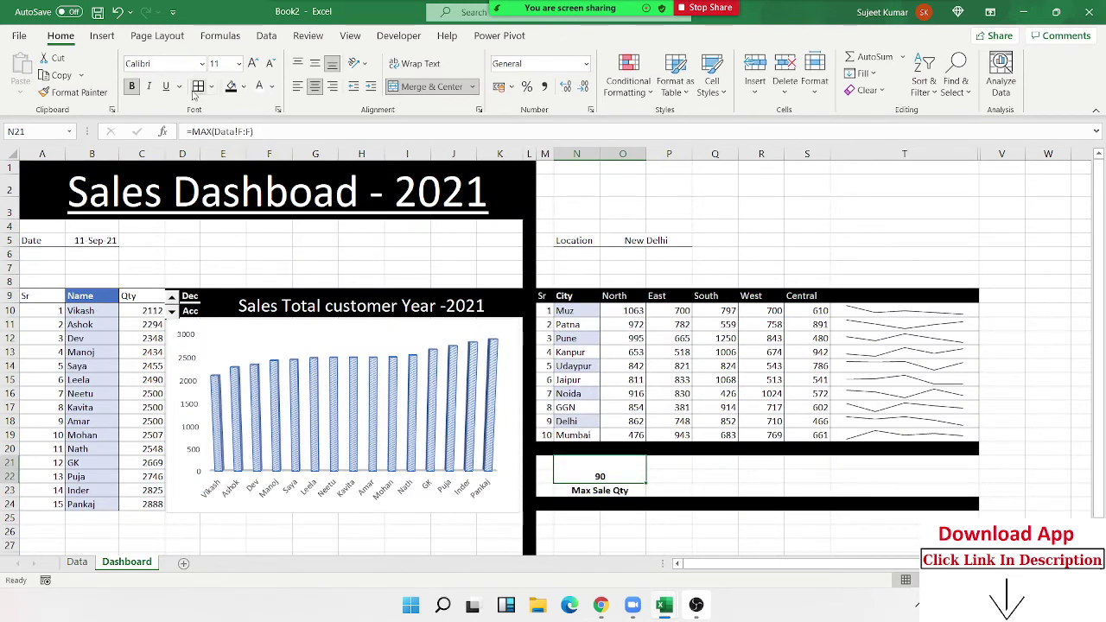
pyautogui.hotkey('shift', 'Down')
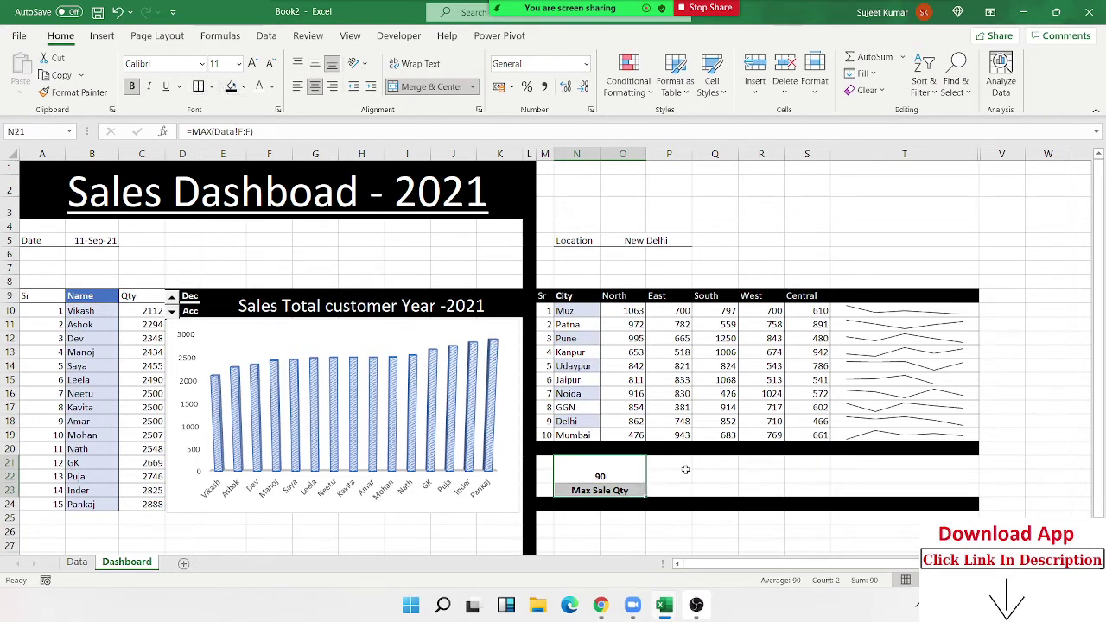
pyautogui.click(651, 456)
pyautogui.click(620, 480)
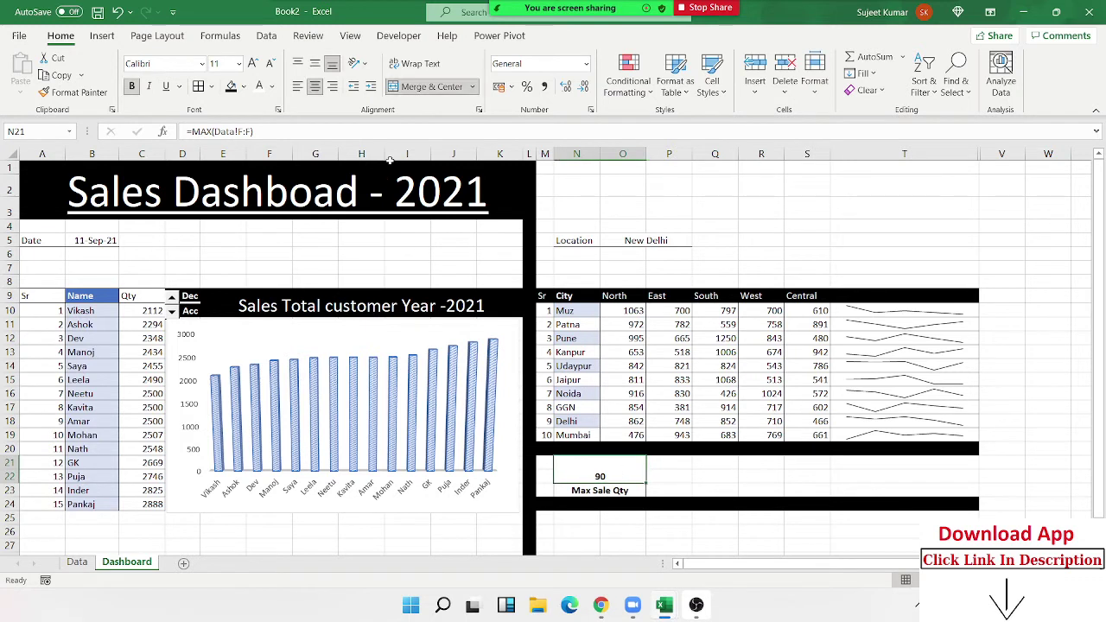
pyautogui.click(314, 63)
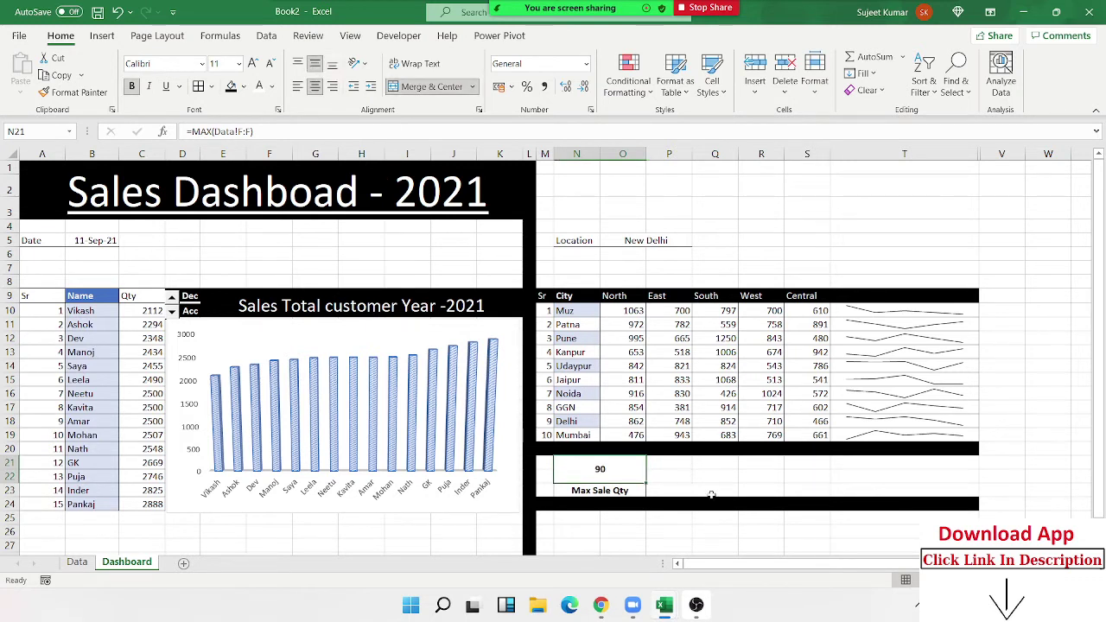
# Step: Merge P23:Q23 with the label 'Min Sale Qty', then merge P21:Q22 above it
pyautogui.moveTo(673, 492); pyautogui.dragTo(717, 491)
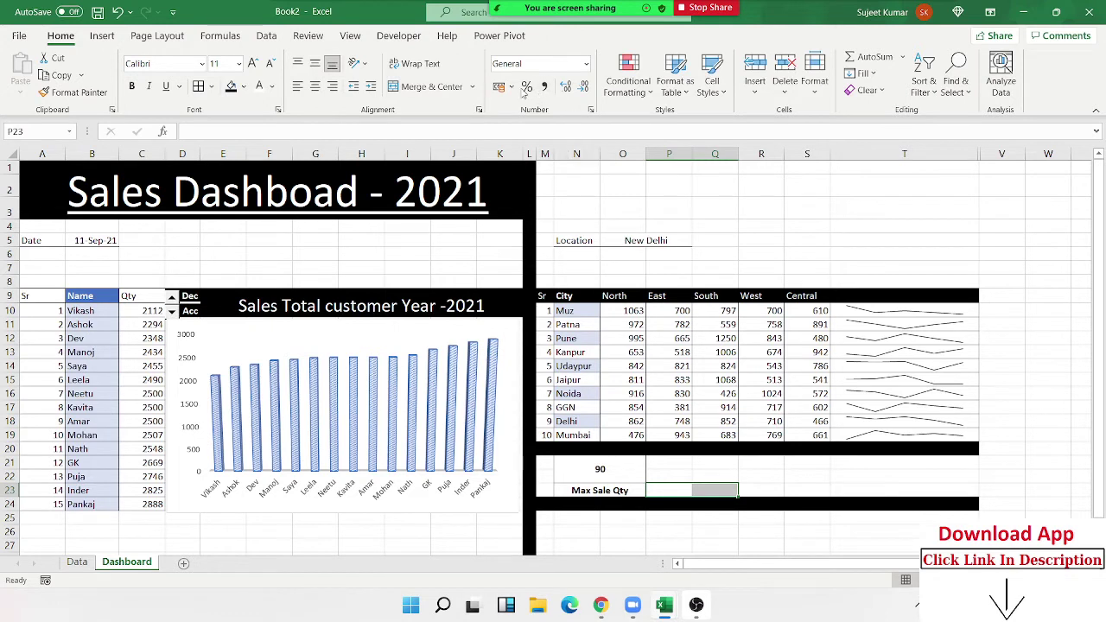
pyautogui.click(436, 87)
pyautogui.write('Mi')
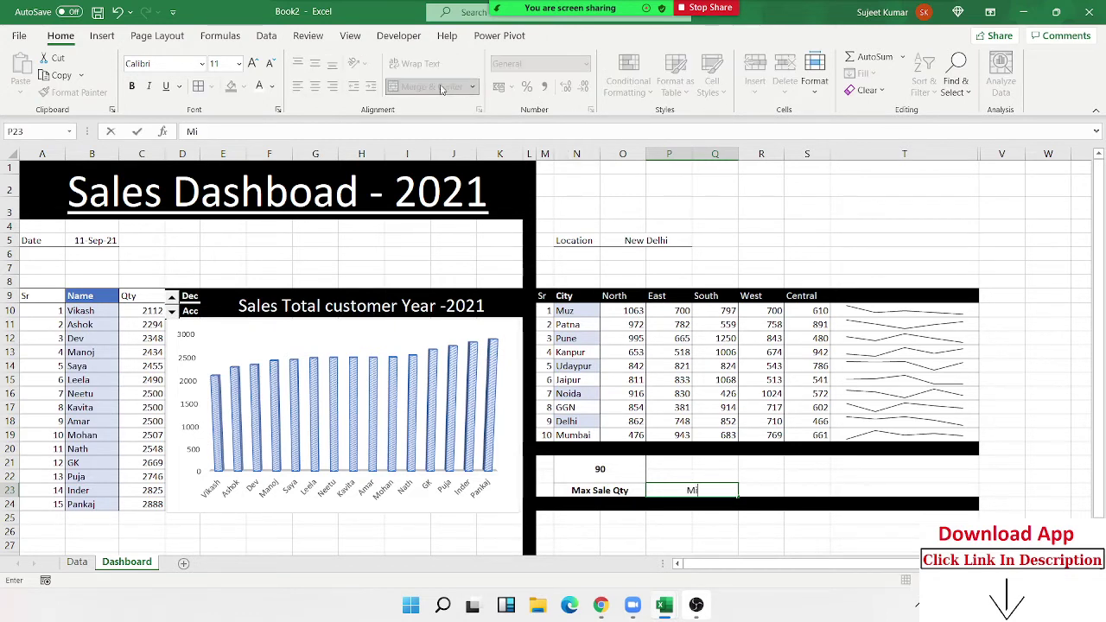
pyautogui.write('n Sale')
pyautogui.write(' Qty')
pyautogui.hotkey('ctrl', 'Return')
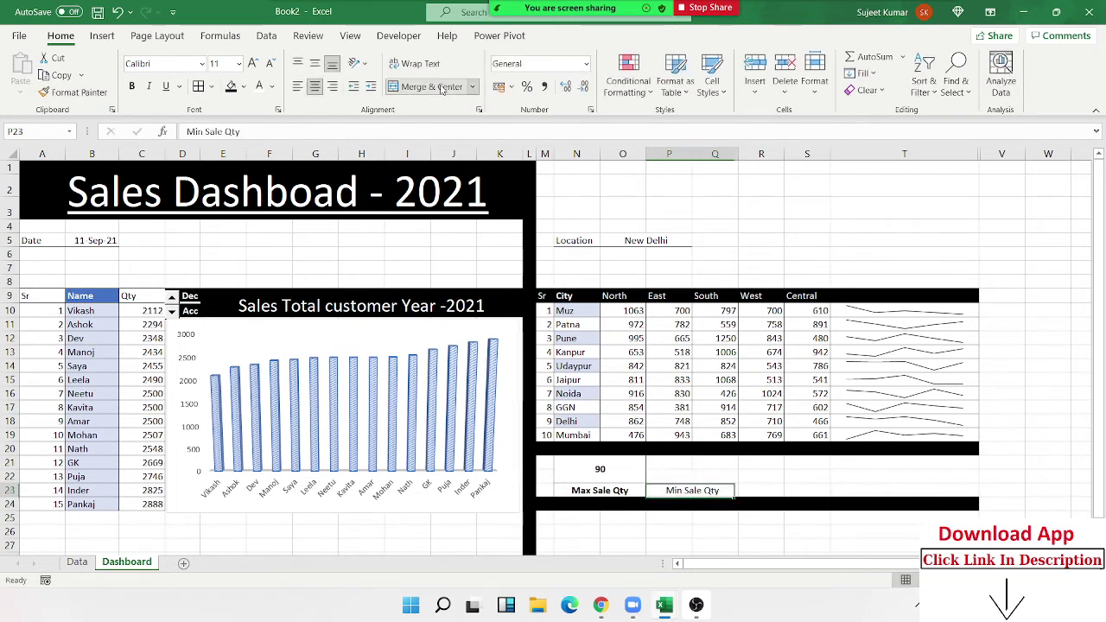
pyautogui.press('Up')
pyautogui.press('Up')
pyautogui.hotkey('shift', 'Down')
pyautogui.hotkey('shift', 'Right')
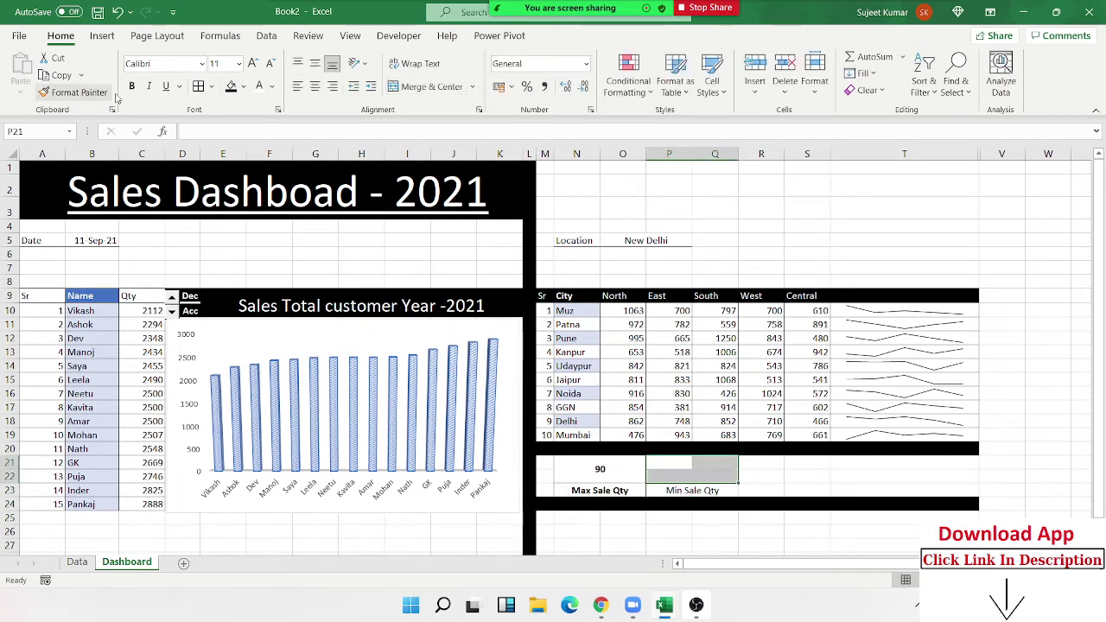
pyautogui.click(426, 88)
# Step: Enter =MIN(Data!F:F) in the Min Sale Qty value cell, returning 10
pyautogui.write('=')
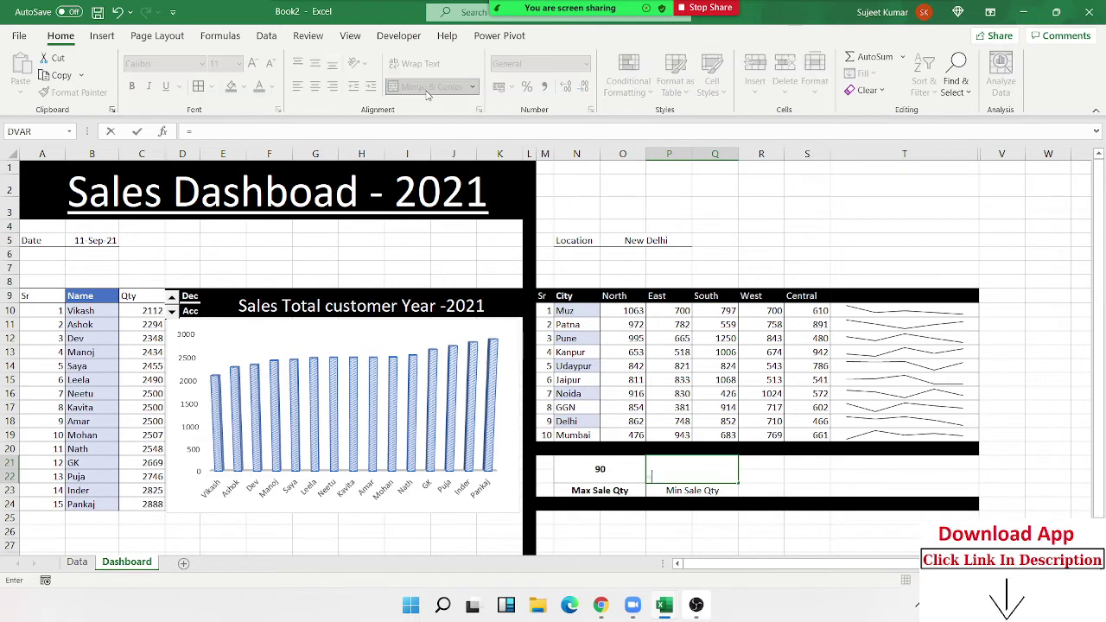
pyautogui.write('min')
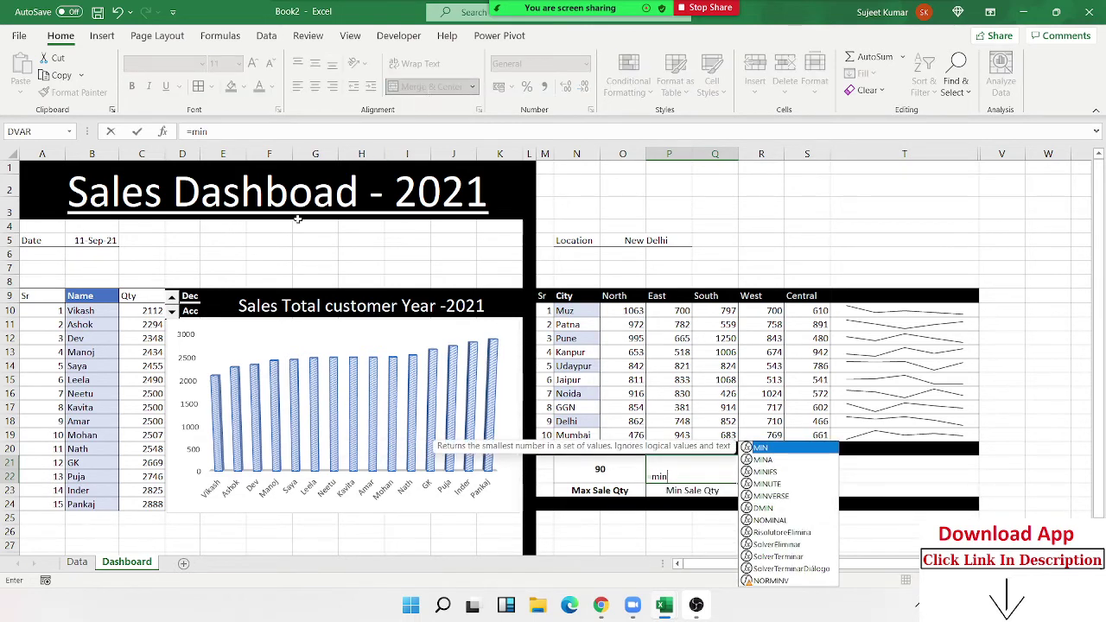
pyautogui.press('Tab')
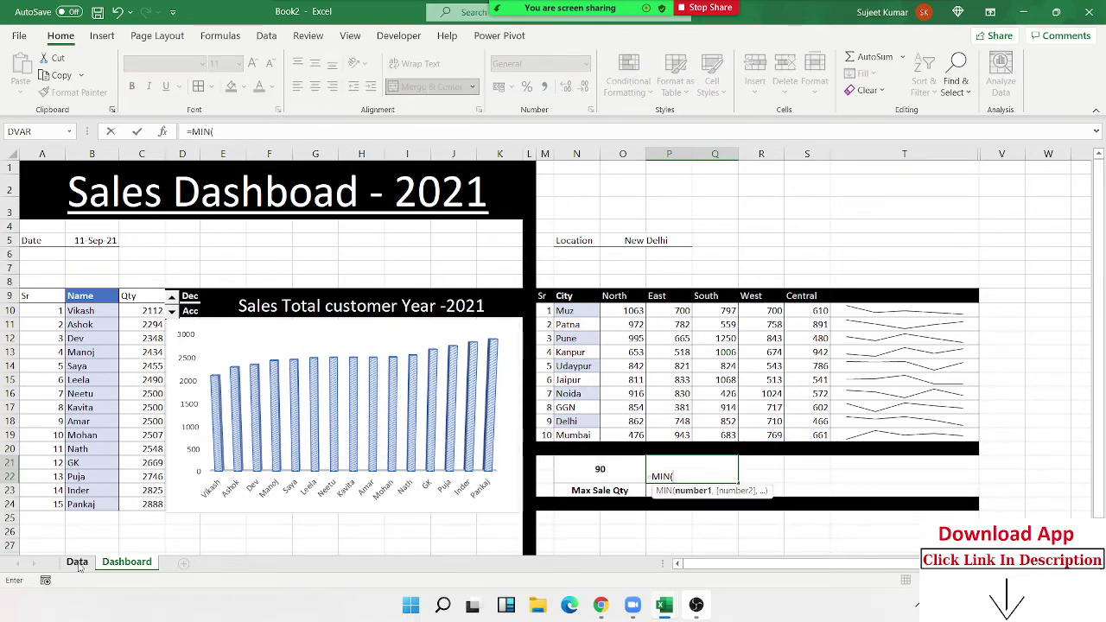
pyautogui.click(77, 562)
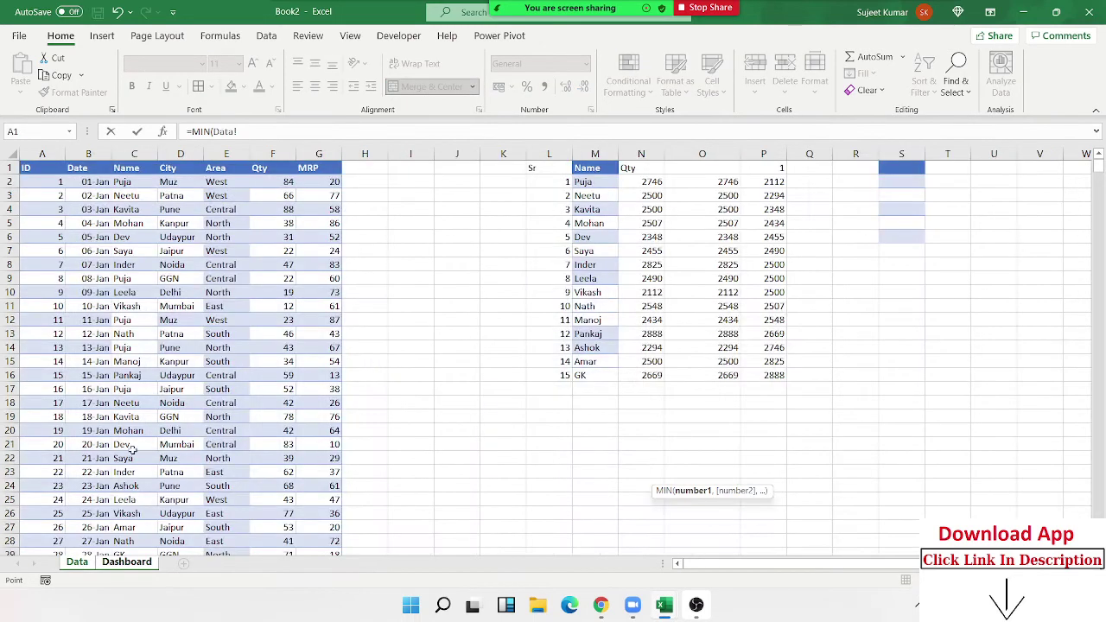
pyautogui.click(284, 152)
pyautogui.press('Return')
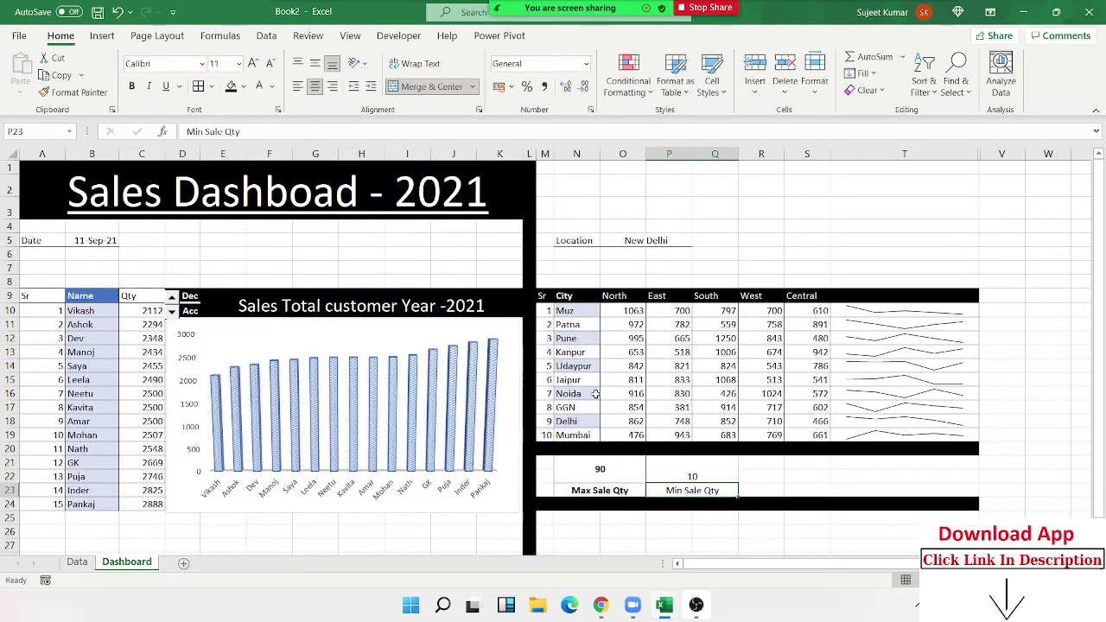
# Step: Centre the 10 vertically, bold it and enlarge it to size 20
pyautogui.click(693, 476)
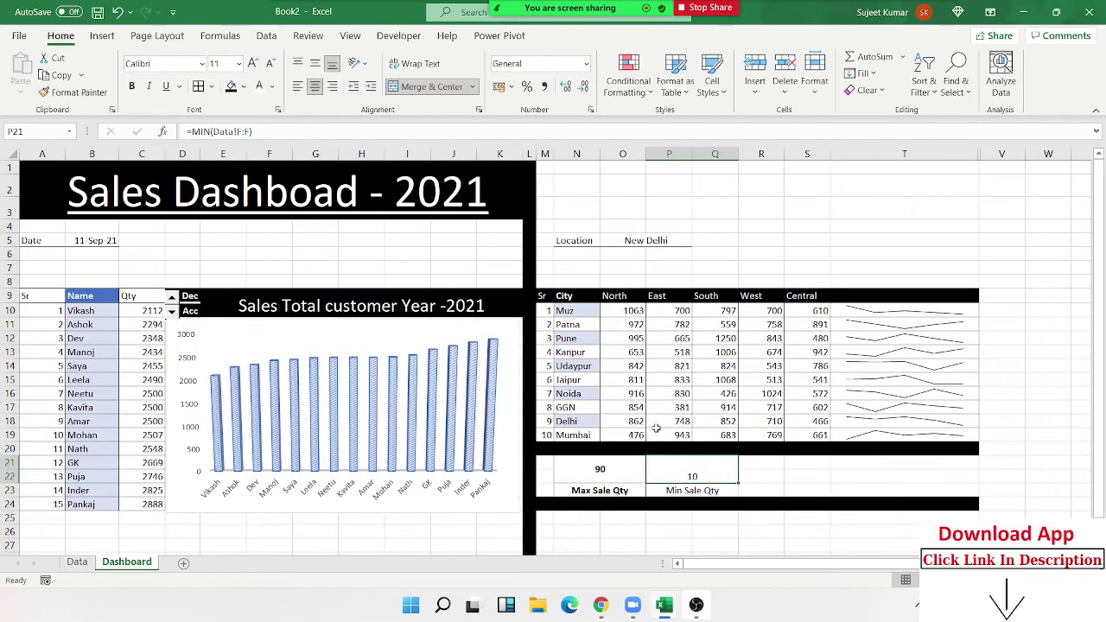
pyautogui.click(314, 63)
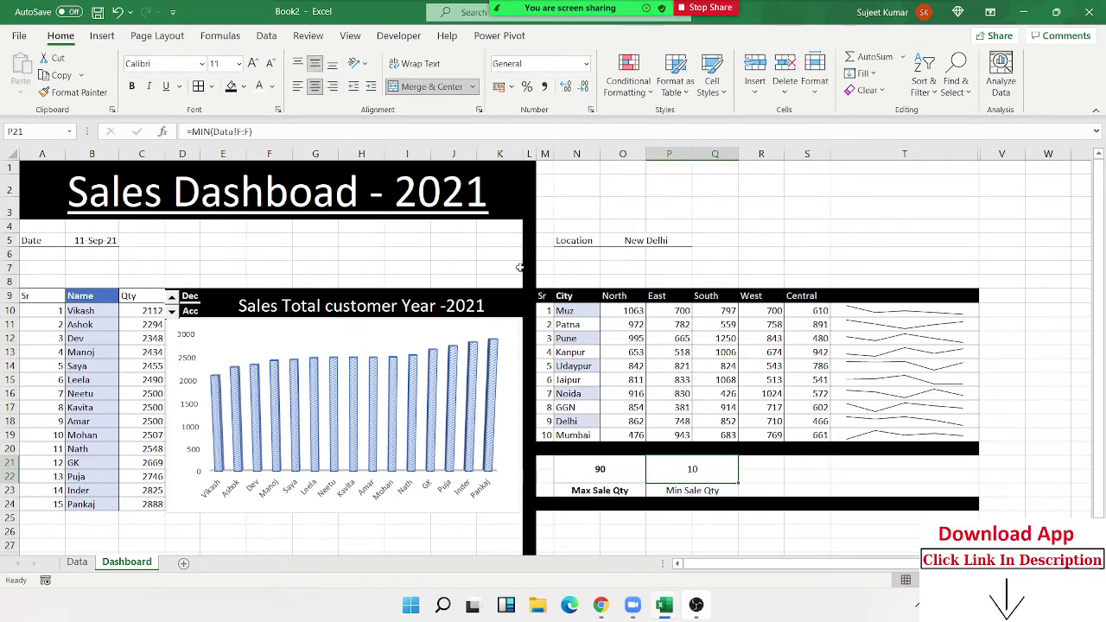
pyautogui.hotkey('ctrl', 'b')
pyautogui.click(252, 64)
pyautogui.click(253, 64)
pyautogui.click(252, 64)
pyautogui.click(252, 64)
pyautogui.click(252, 64)
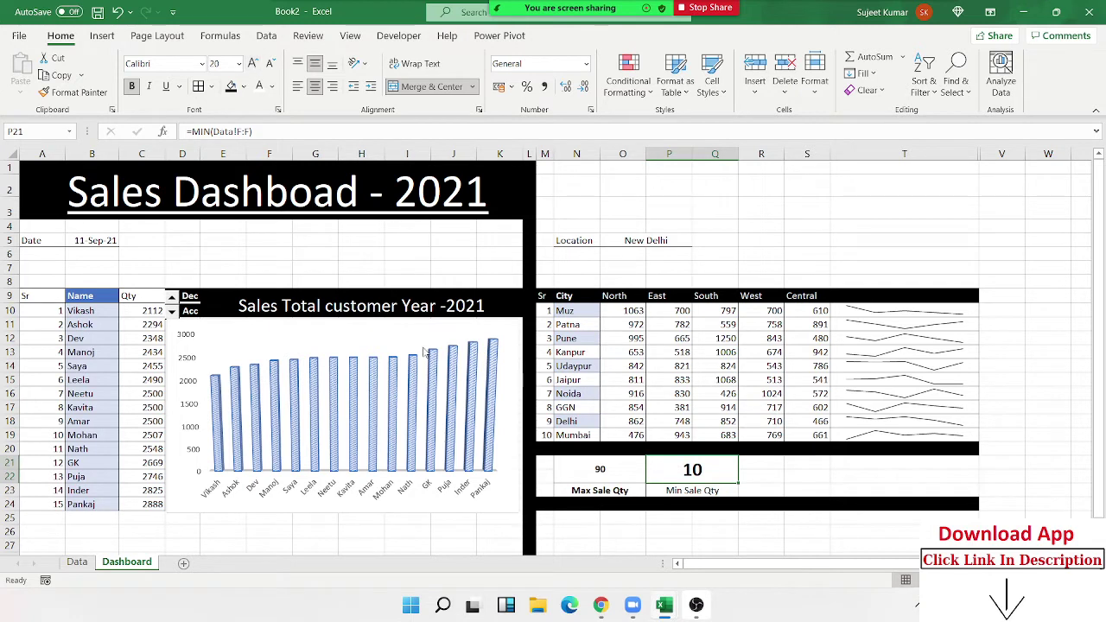
# Step: Enlarge the Max Sale Qty value 90 with four font-size increases
pyautogui.click(595, 469)
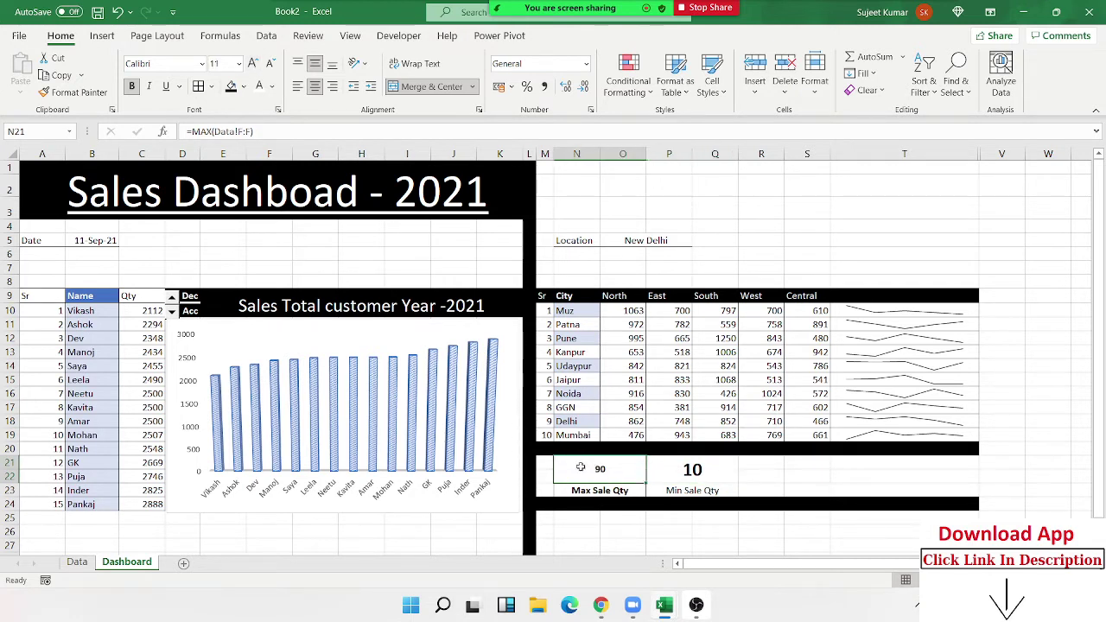
pyautogui.click(253, 63)
pyautogui.click(254, 63)
pyautogui.click(253, 63)
pyautogui.click(253, 63)
pyautogui.click(253, 63)
pyautogui.click(254, 63)
# Step: Enlarge the 10 further and apply All Borders to the Min Sale Qty value and label
pyautogui.click(699, 464)
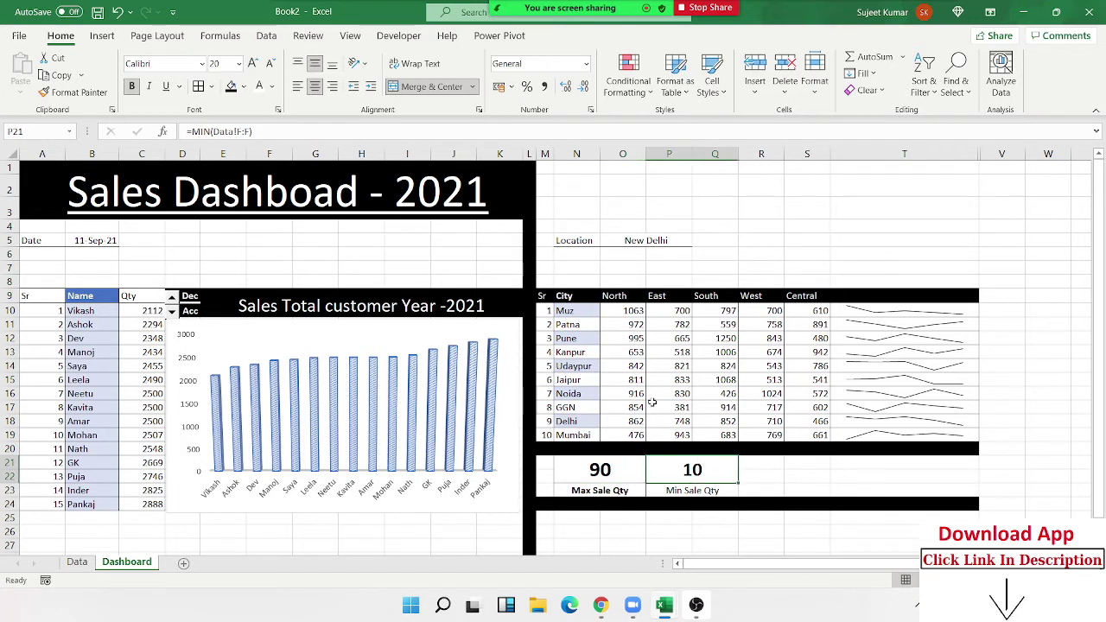
pyautogui.click(252, 63)
pyautogui.click(252, 63)
pyautogui.click(599, 473)
pyautogui.click(699, 472)
pyautogui.moveTo(699, 472); pyautogui.dragTo(699, 490)
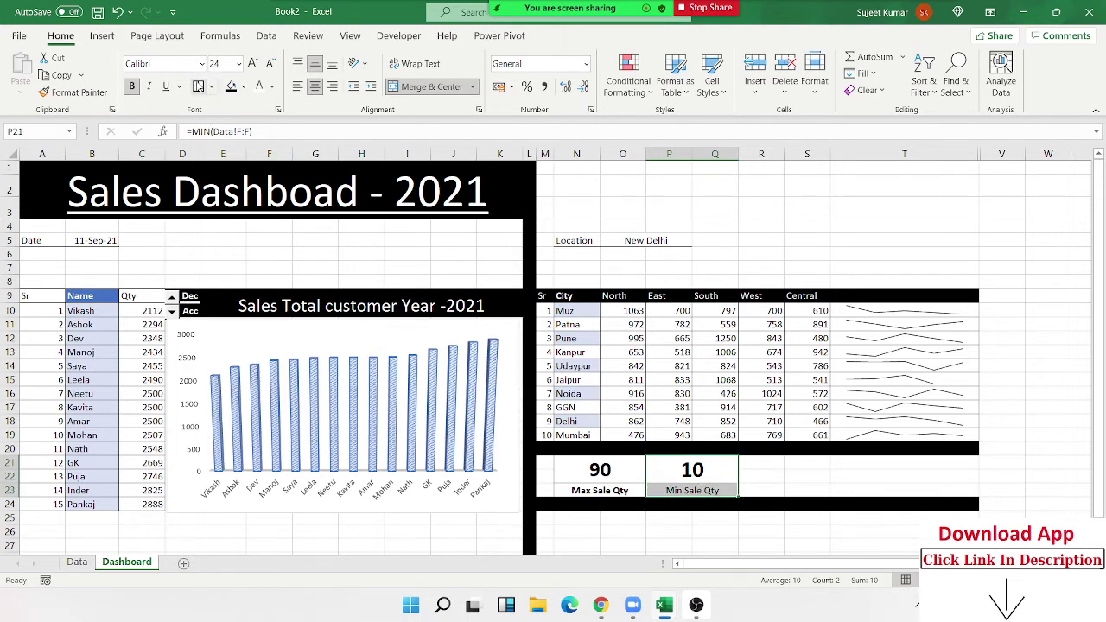
pyautogui.click(198, 85)
# Step: Fill-drag the Min Sale Qty block into column R and merge T21:T22
pyautogui.moveTo(738, 497)
pyautogui.mouseDown()
pyautogui.moveTo(782, 492)
pyautogui.moveTo(787, 471)
pyautogui.mouseUp()
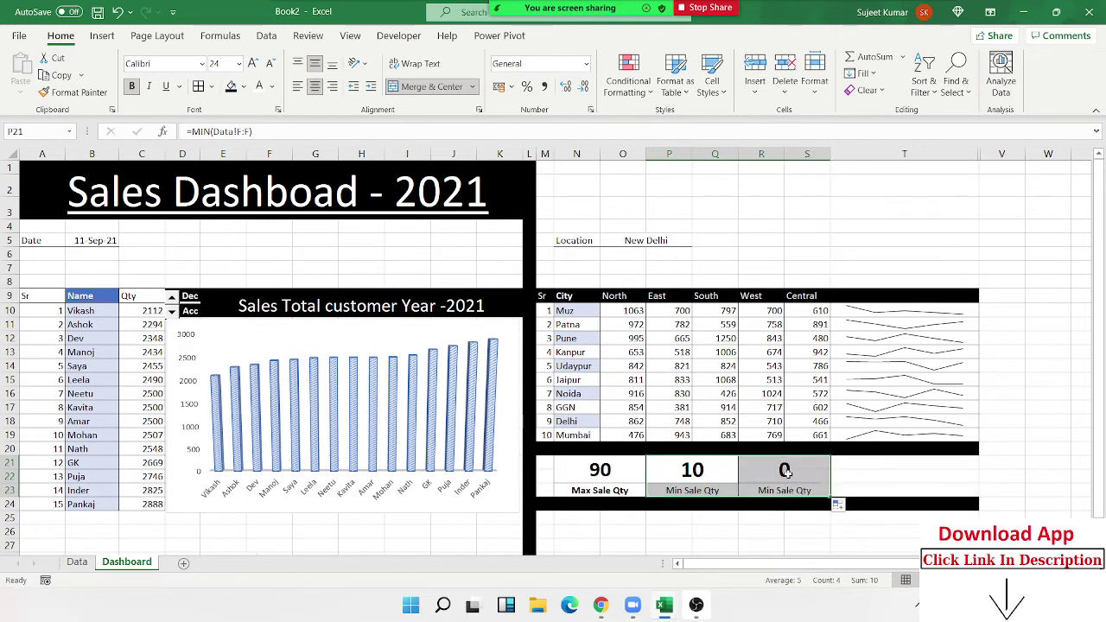
pyautogui.click(786, 469)
pyautogui.click(895, 469)
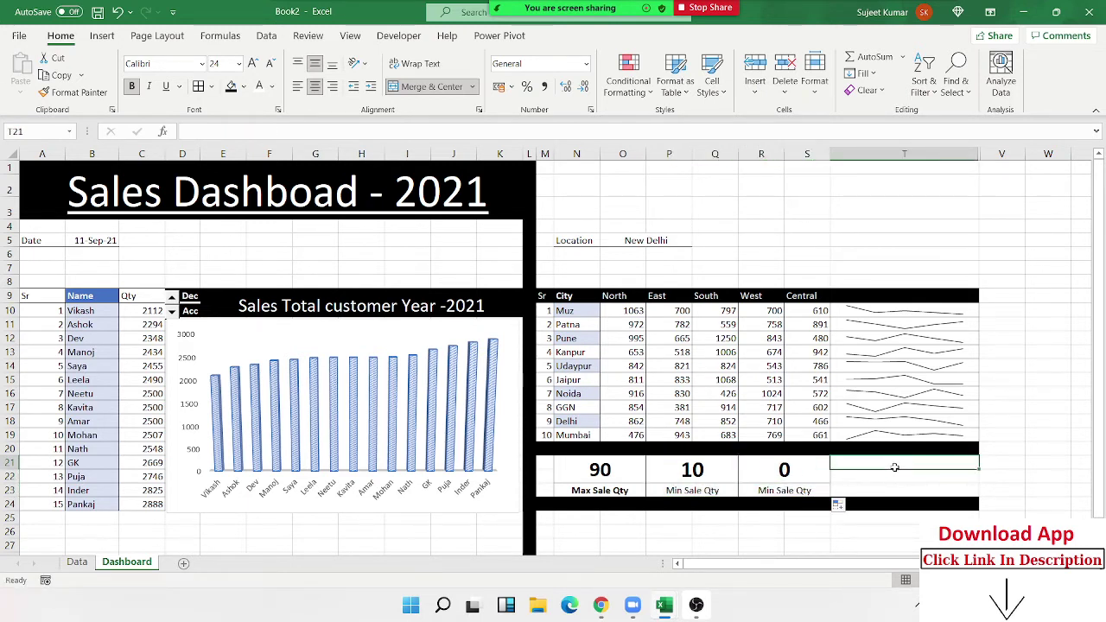
pyautogui.click(431, 89)
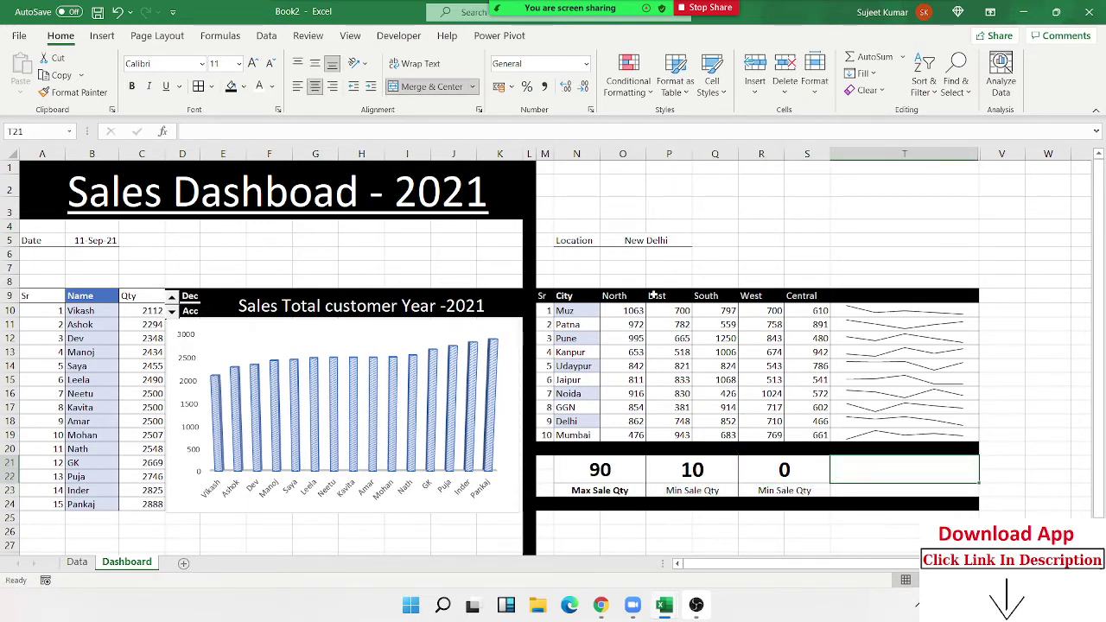
pyautogui.click(785, 489)
pyautogui.click(784, 469)
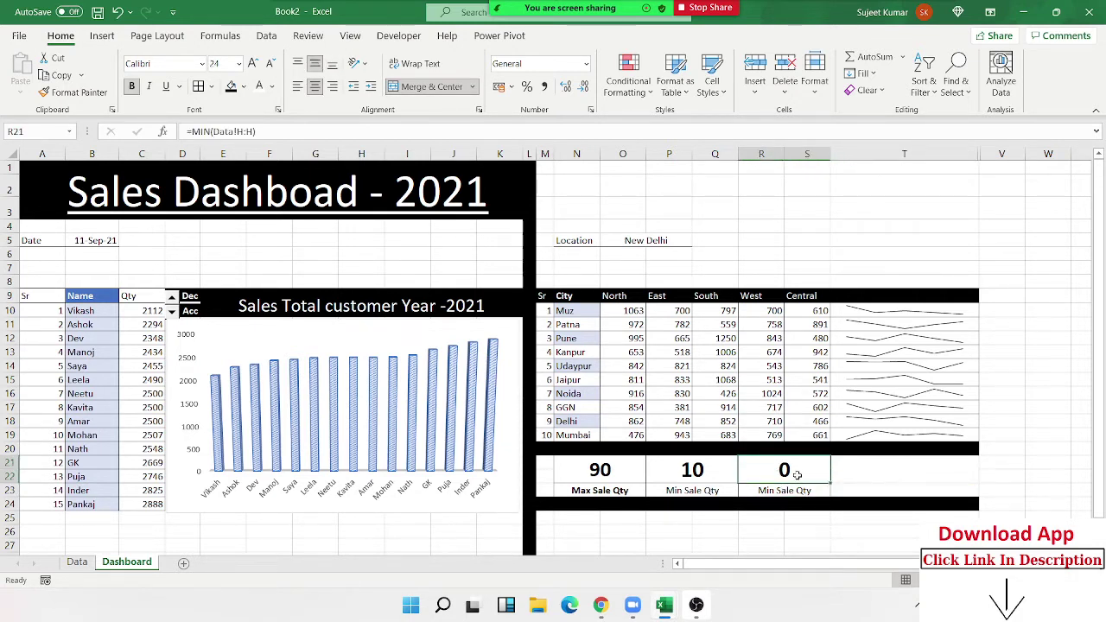
# Step: Remove the mistyped 'Avg MRP' text from value cell R21, leaving it blank
pyautogui.write('Av')
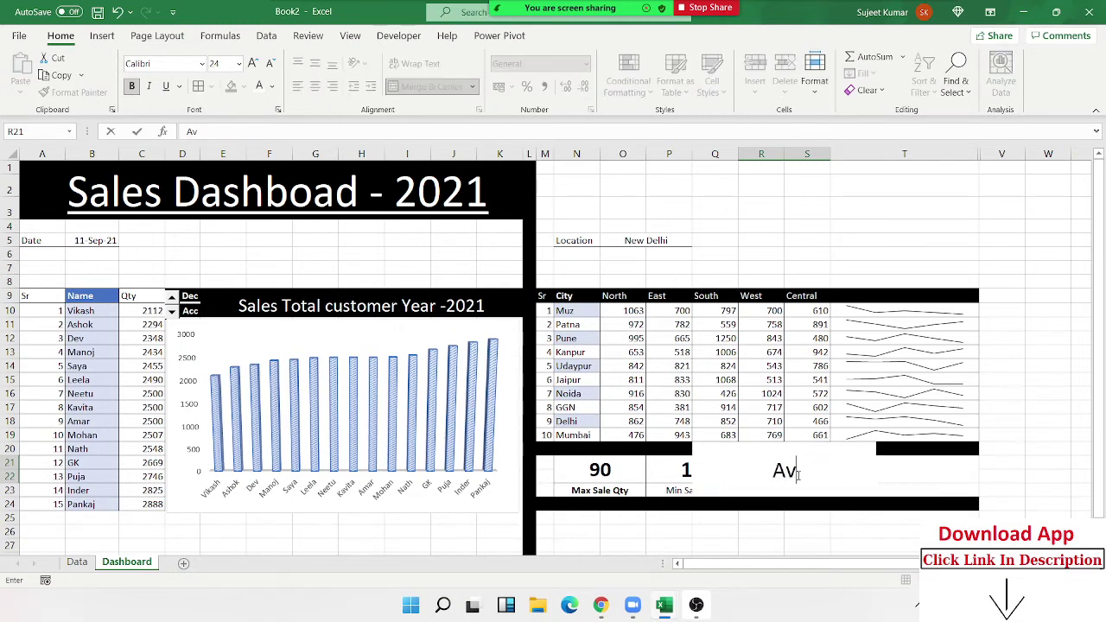
pyautogui.write('g ')
pyautogui.write('MRP')
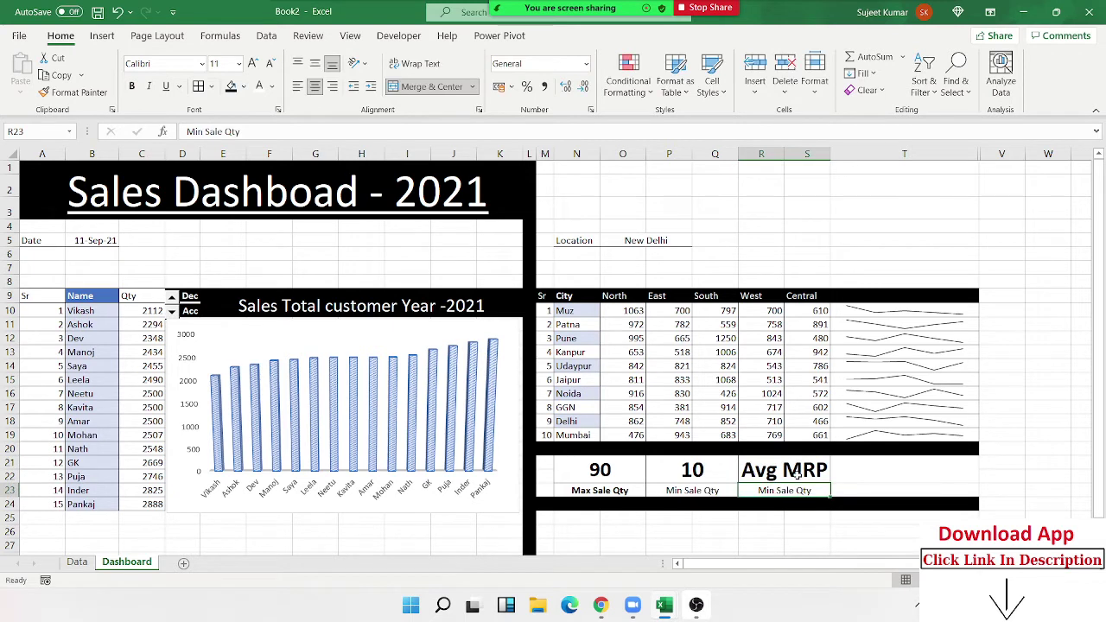
pyautogui.click(797, 474)
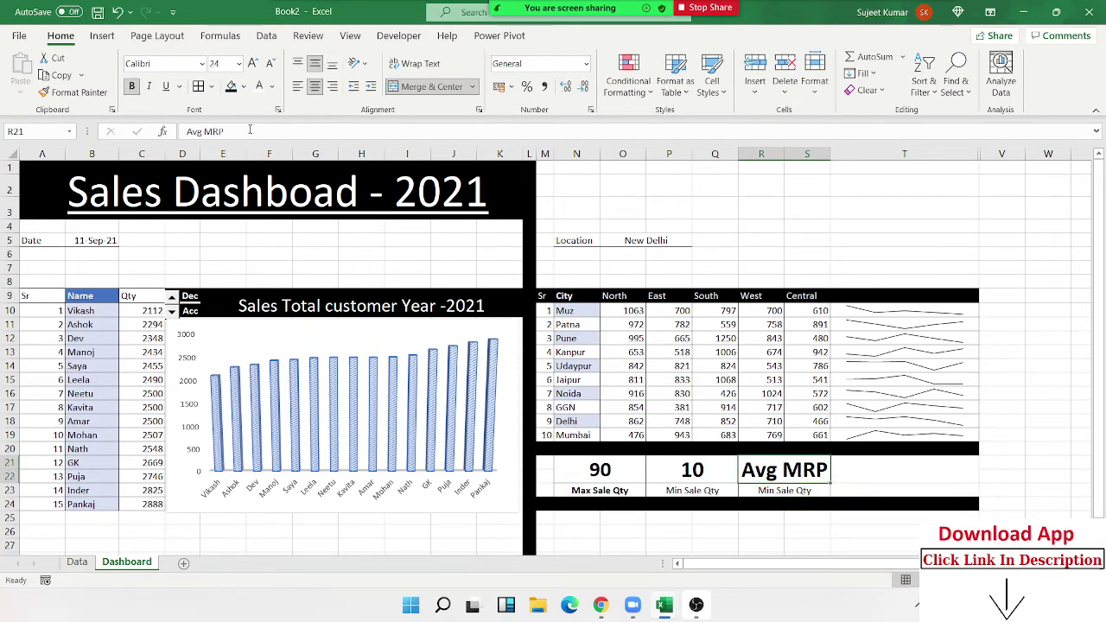
pyautogui.moveTo(250, 128); pyautogui.dragTo(183, 131)
pyautogui.press('BackSpace')
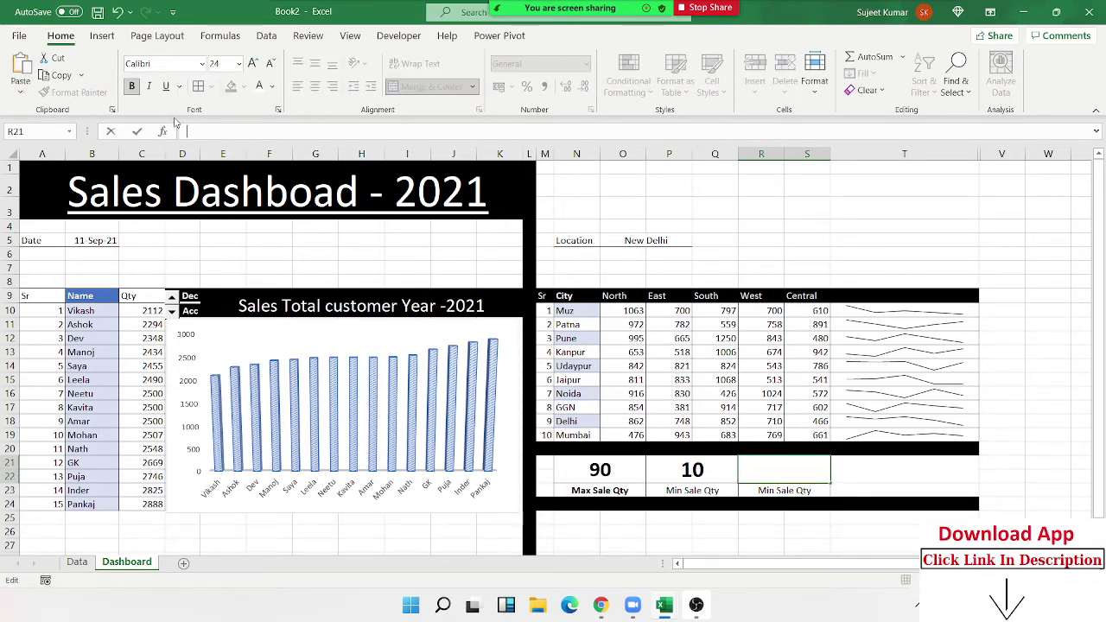
pyautogui.press('Return')
# Step: Replace the R23 label with 'Avg MRP', removing the stray leading equals sign
pyautogui.press('Delete')
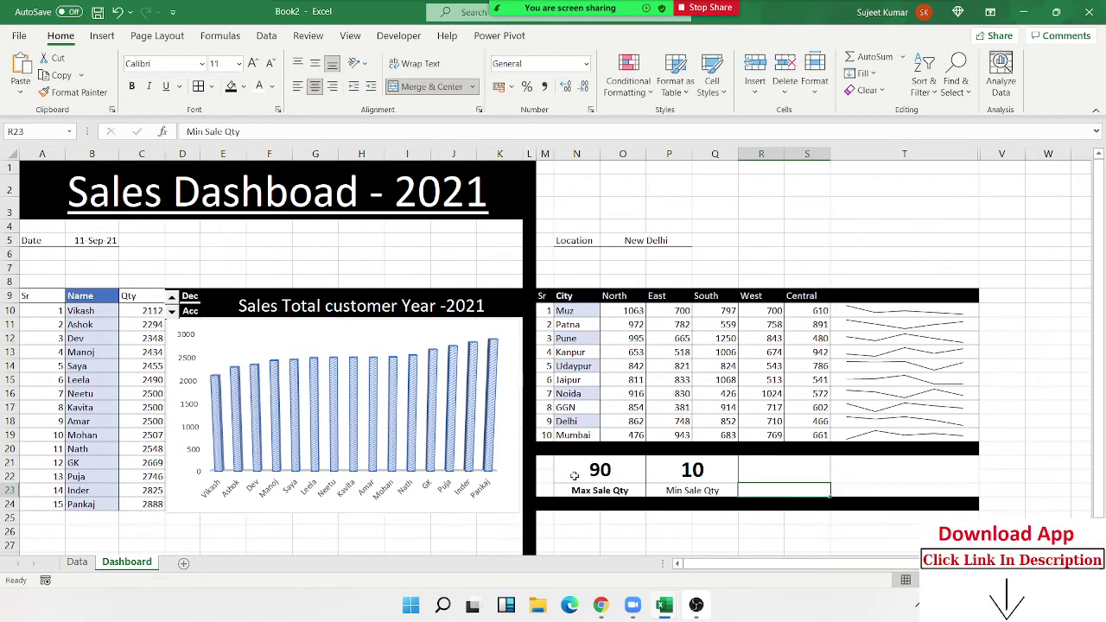
pyautogui.write('=Avg MRP')
pyautogui.hotkey('ctrl', 'Return')
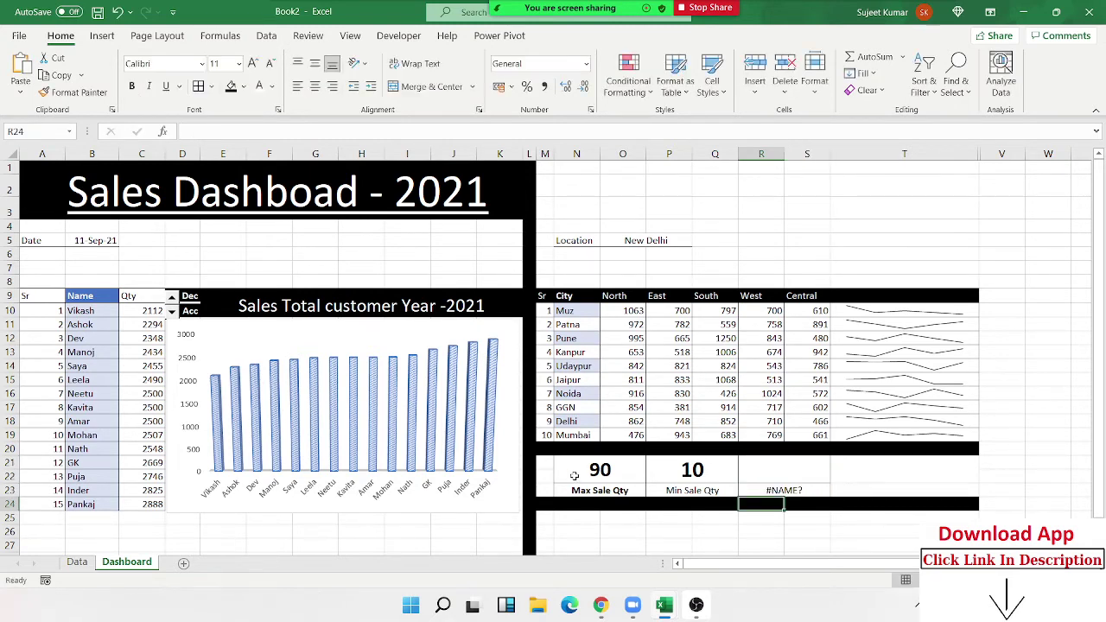
pyautogui.click(191, 131)
pyautogui.press('BackSpace')
pyautogui.press('Return')
pyautogui.press('Up')
pyautogui.press('Up')
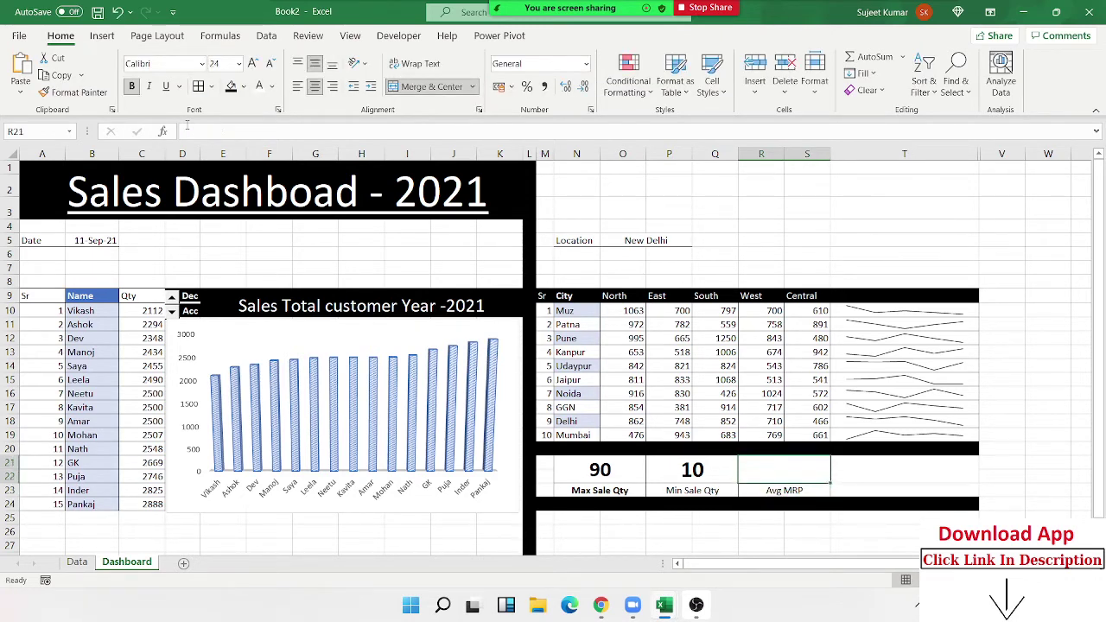
# Step: Enter =AVERAGE(Data!G:G) in R21 to average the MRP column
pyautogui.write('=av')
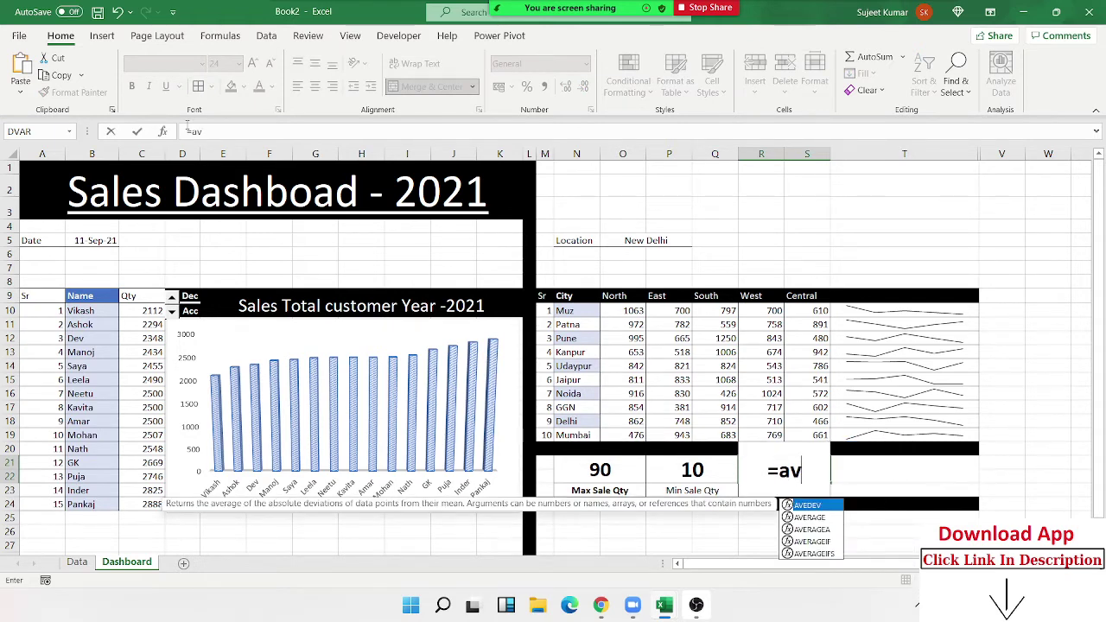
pyautogui.press('Down')
pyautogui.press('Tab')
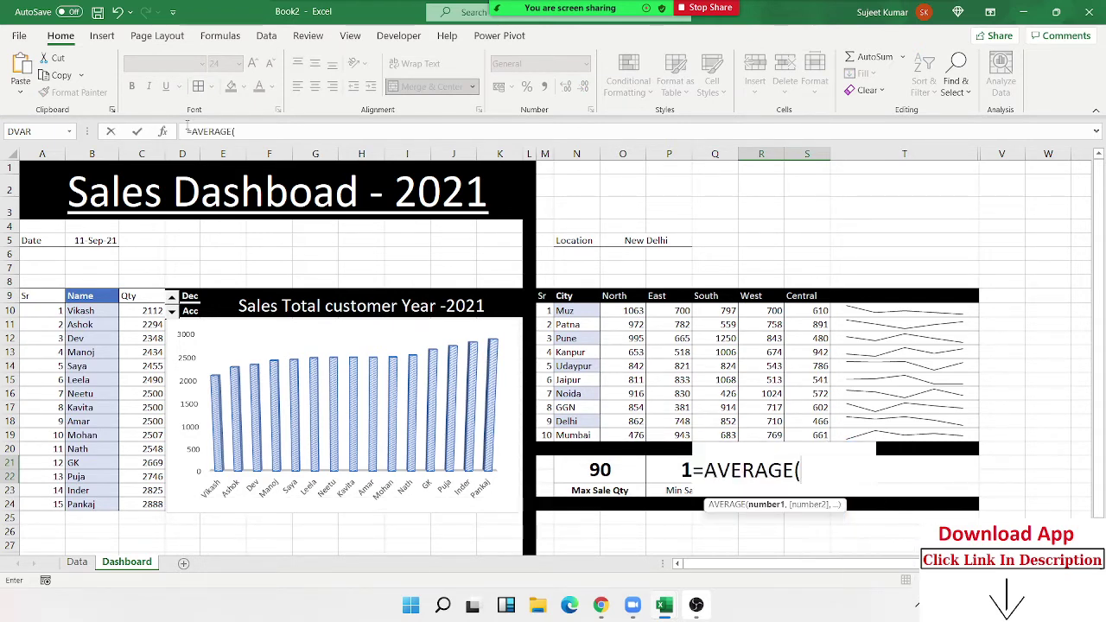
pyautogui.click(76, 563)
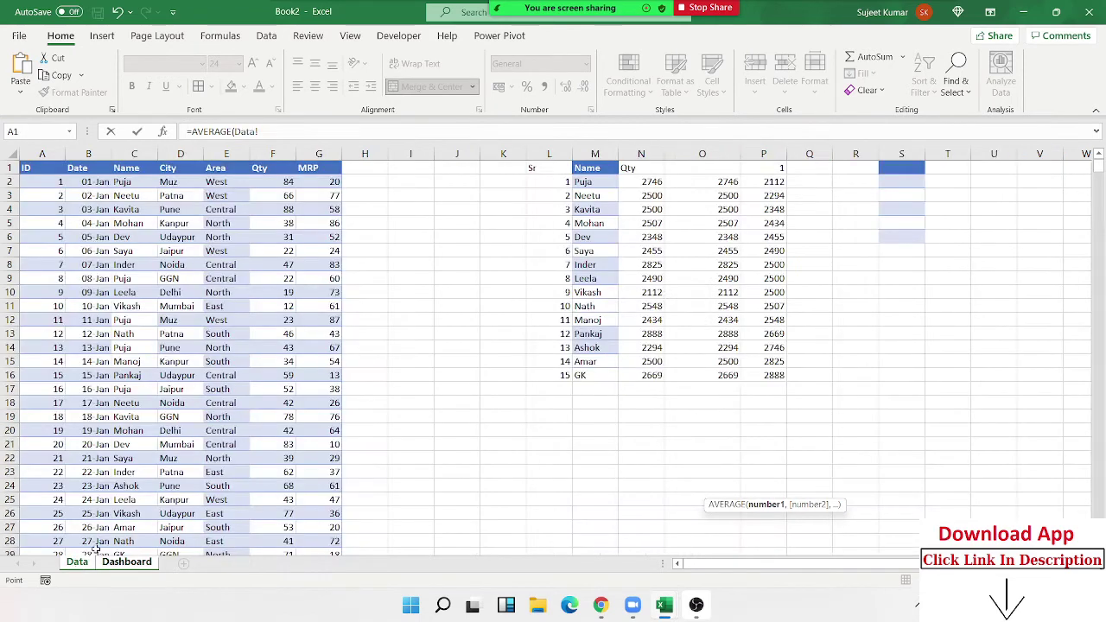
pyautogui.click(313, 155)
pyautogui.press('Return')
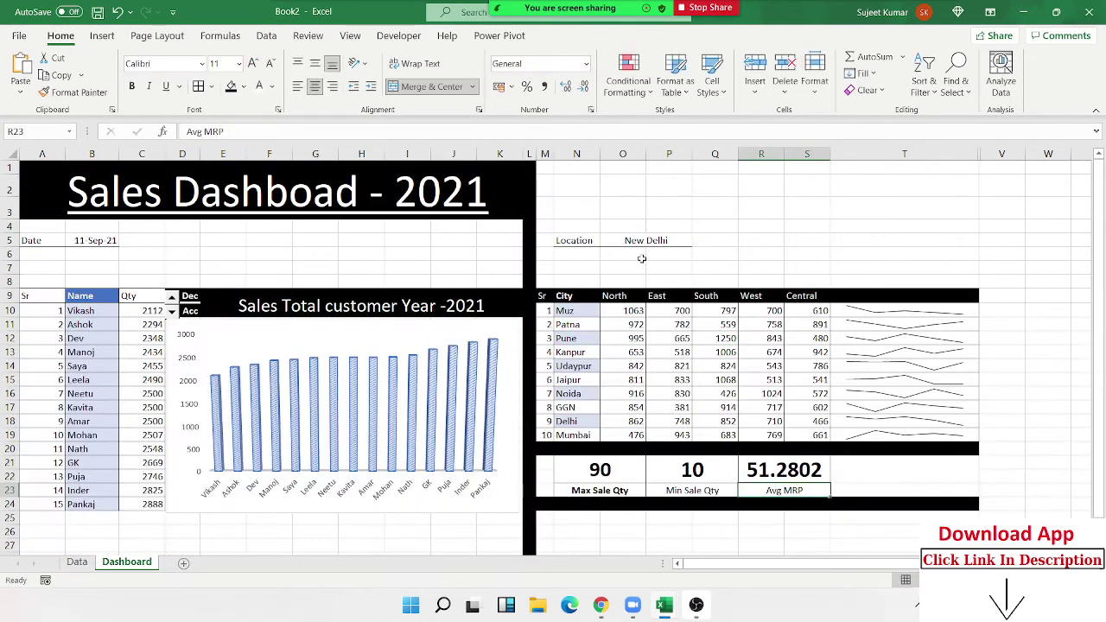
# Step: Adjust the decimal places so the average displays as 51.28
pyautogui.click(801, 472)
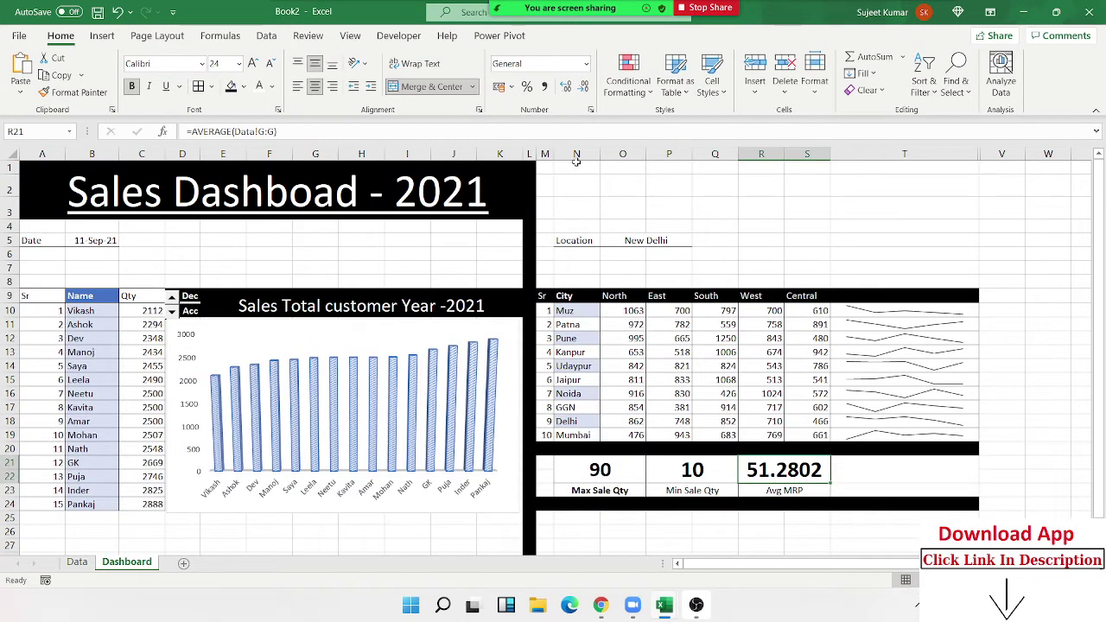
pyautogui.click(584, 88)
pyautogui.click(584, 87)
pyautogui.click(584, 87)
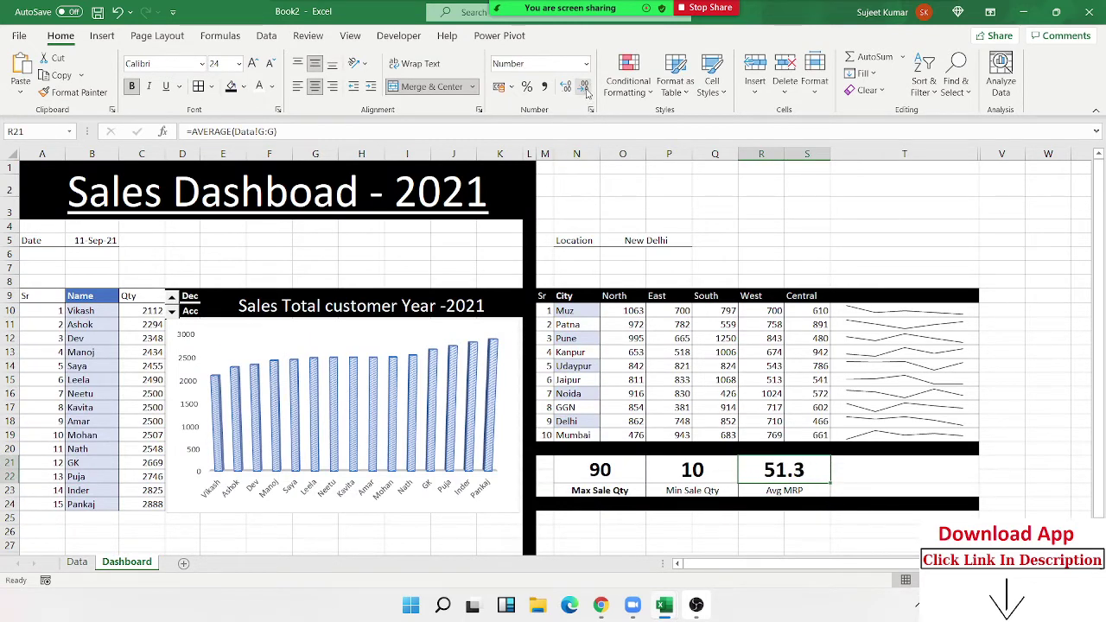
pyautogui.click(565, 87)
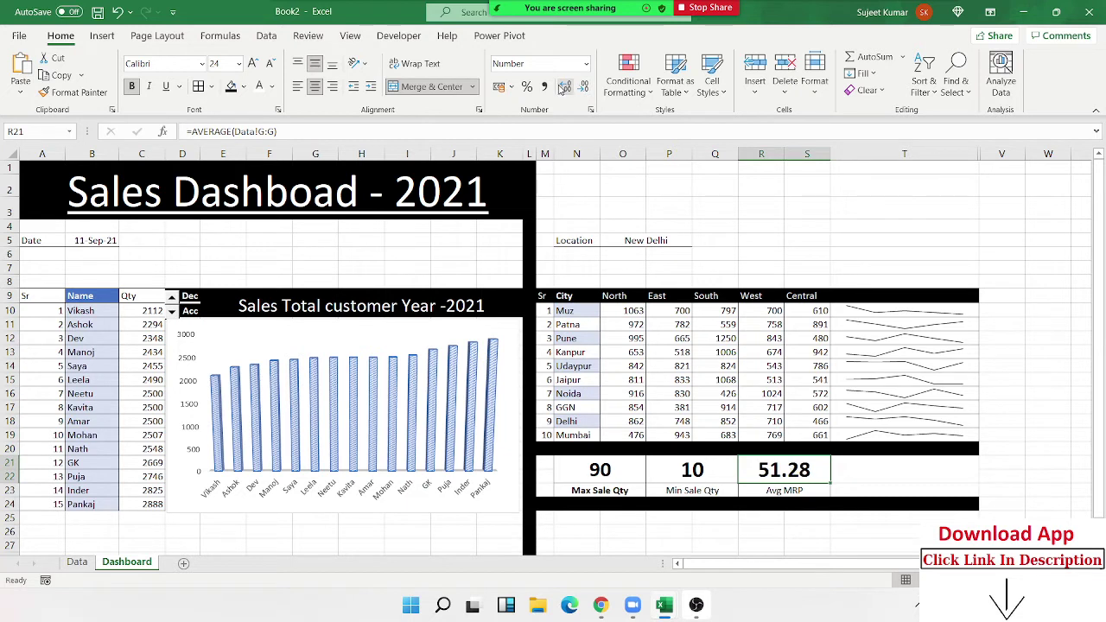
pyautogui.click(771, 522)
pyautogui.click(773, 484)
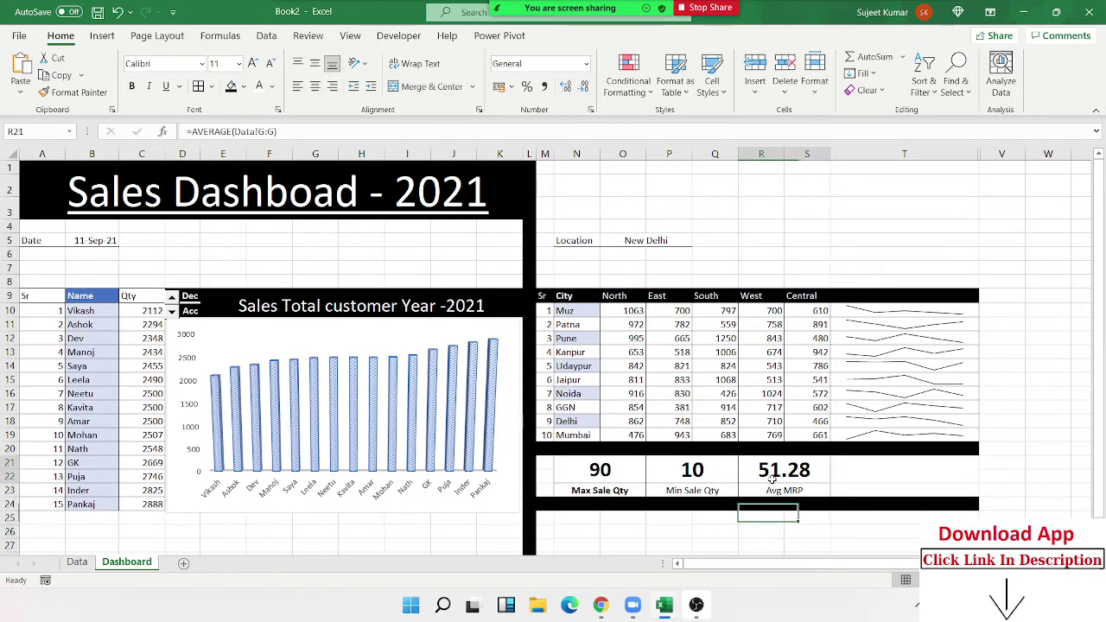
pyautogui.click(878, 489)
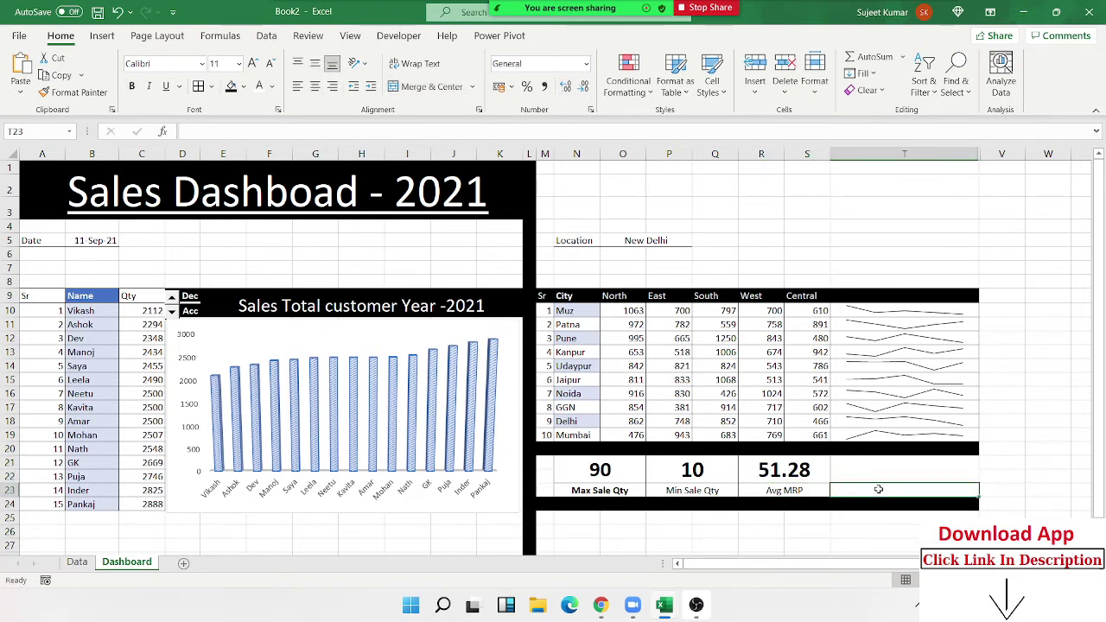
# Step: Merge & Center T21:T22 to create an empty fourth KPI slot beside Avg MRP
pyautogui.click(886, 474)
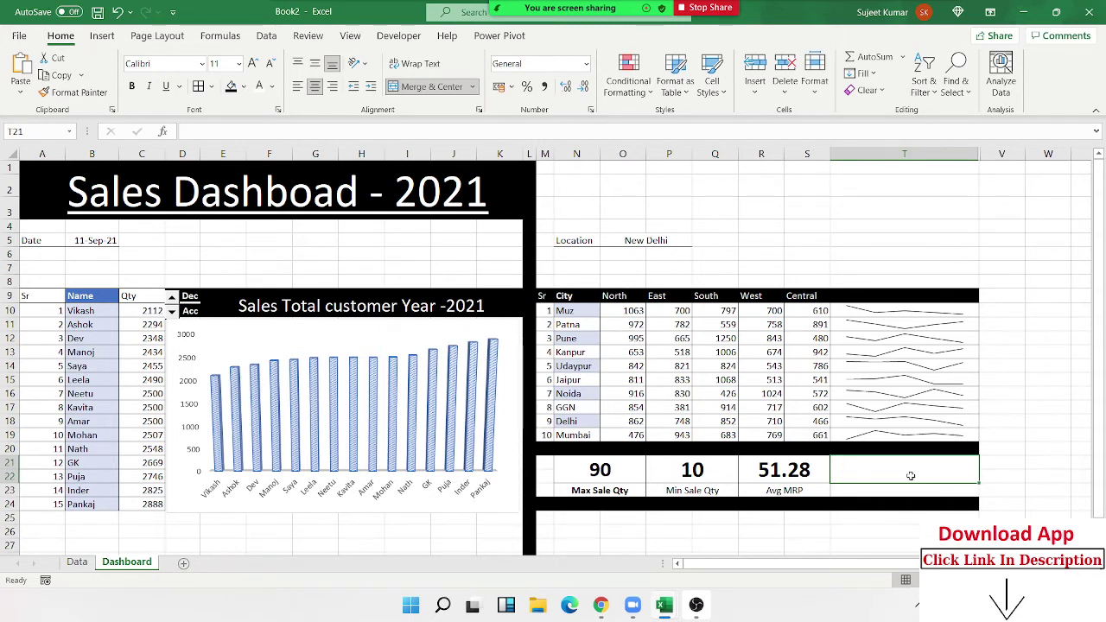
pyautogui.moveTo(909, 475); pyautogui.dragTo(912, 489)
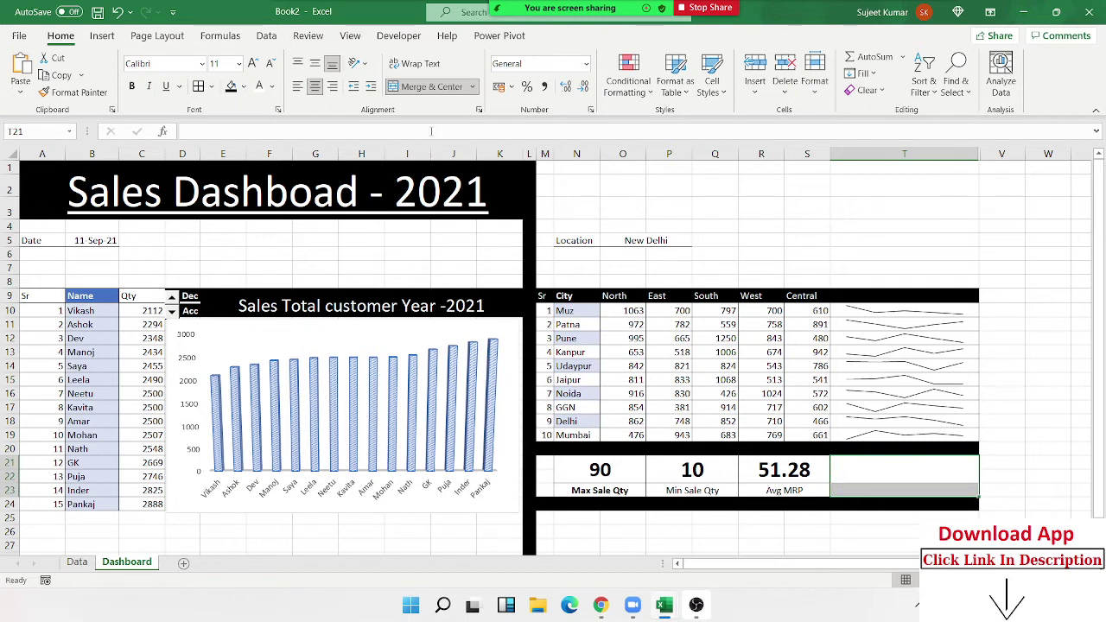
pyautogui.click(426, 87)
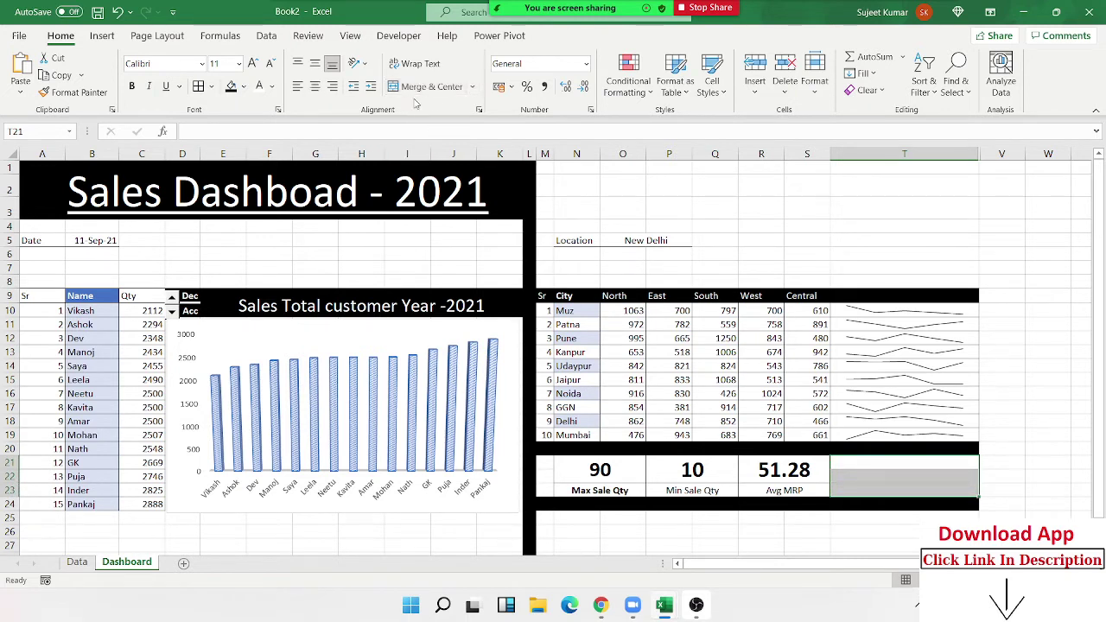
pyautogui.click(834, 531)
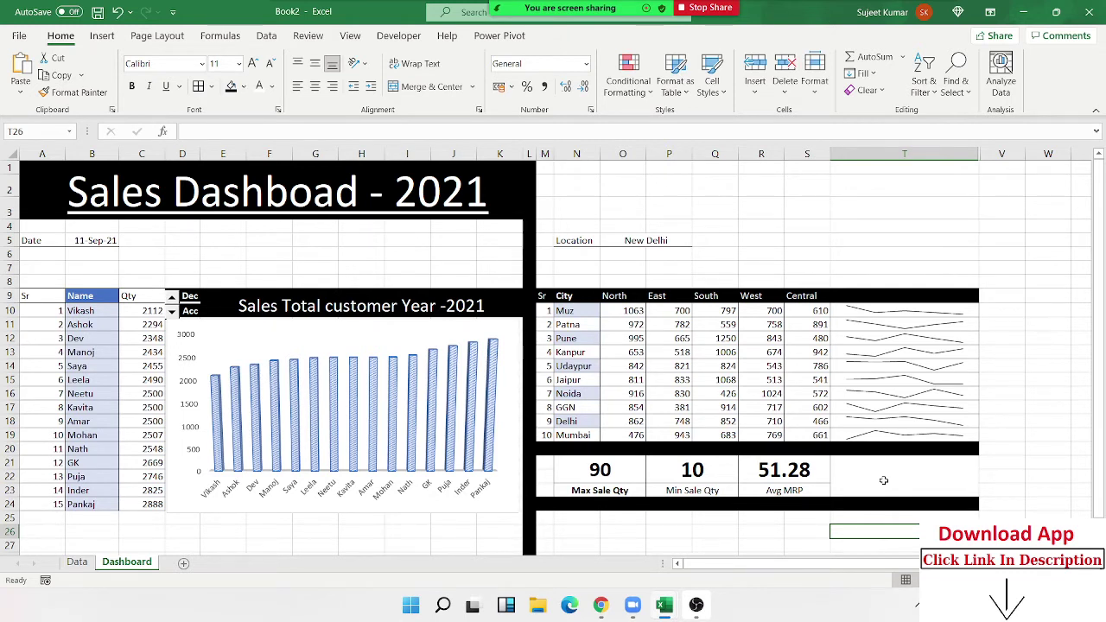
# Step: On the Data sheet, label cell R2 'Total'
pyautogui.click(87, 562)
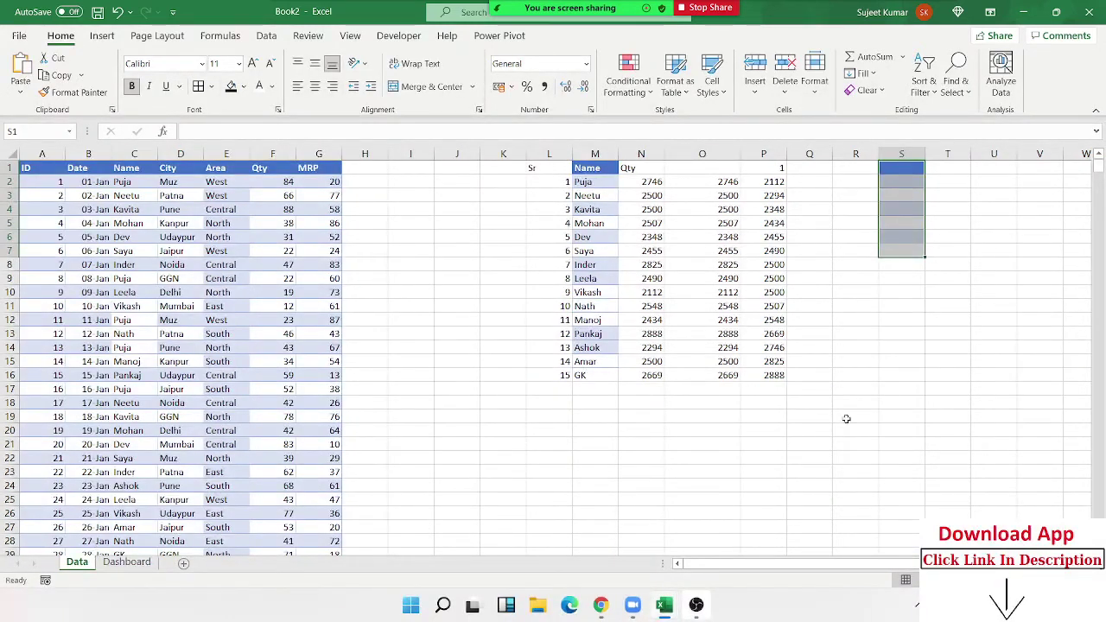
pyautogui.click(903, 153)
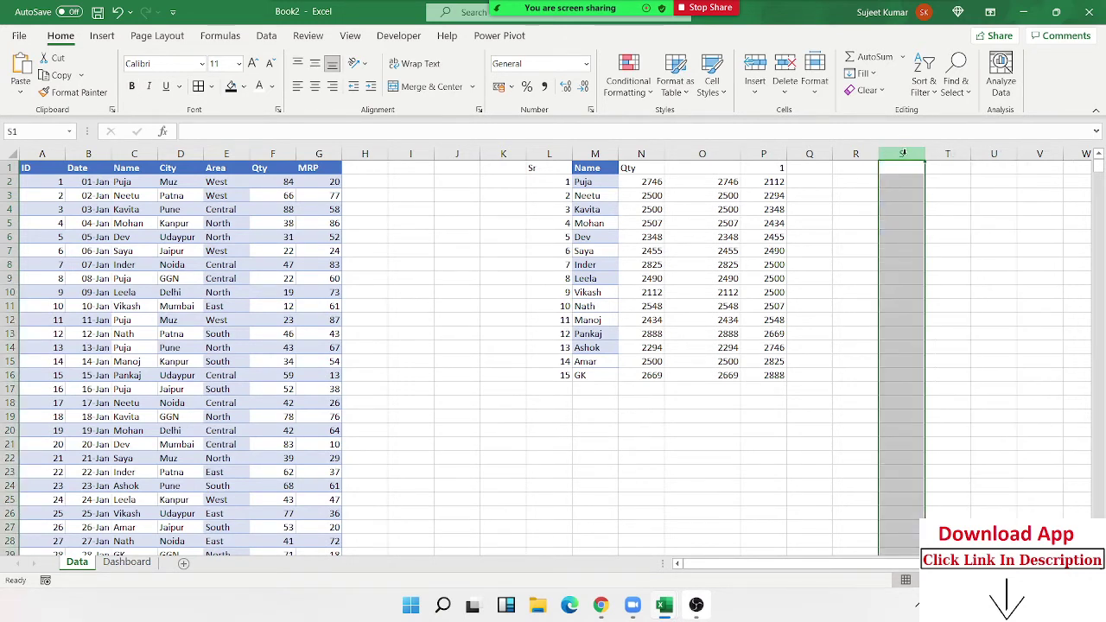
pyautogui.click(902, 168)
pyautogui.press('Down')
pyautogui.press('Left')
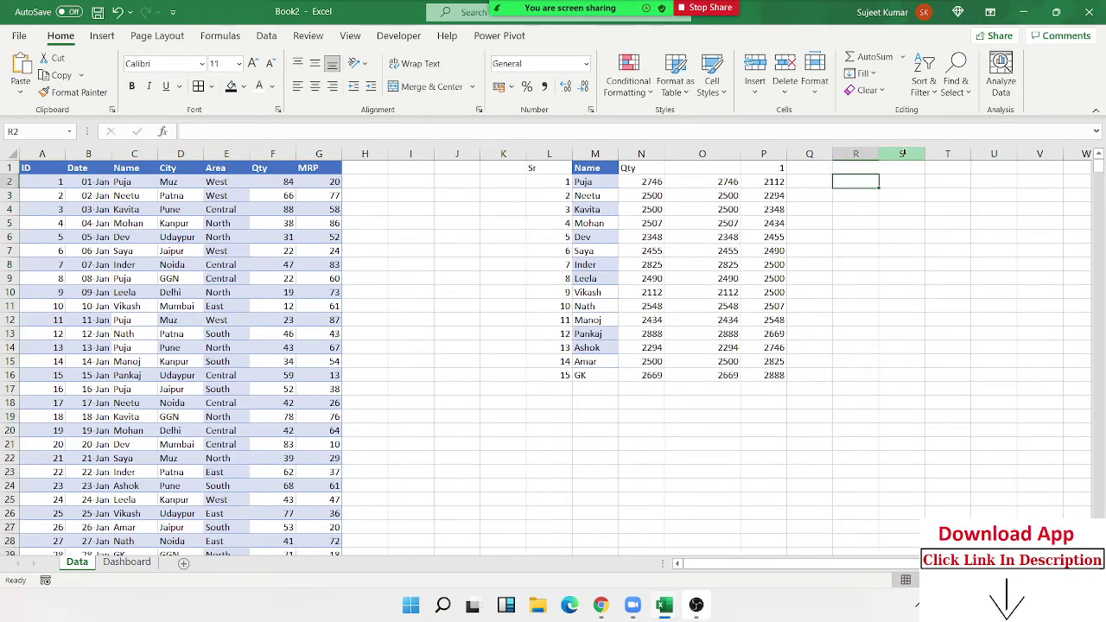
pyautogui.write('Total')
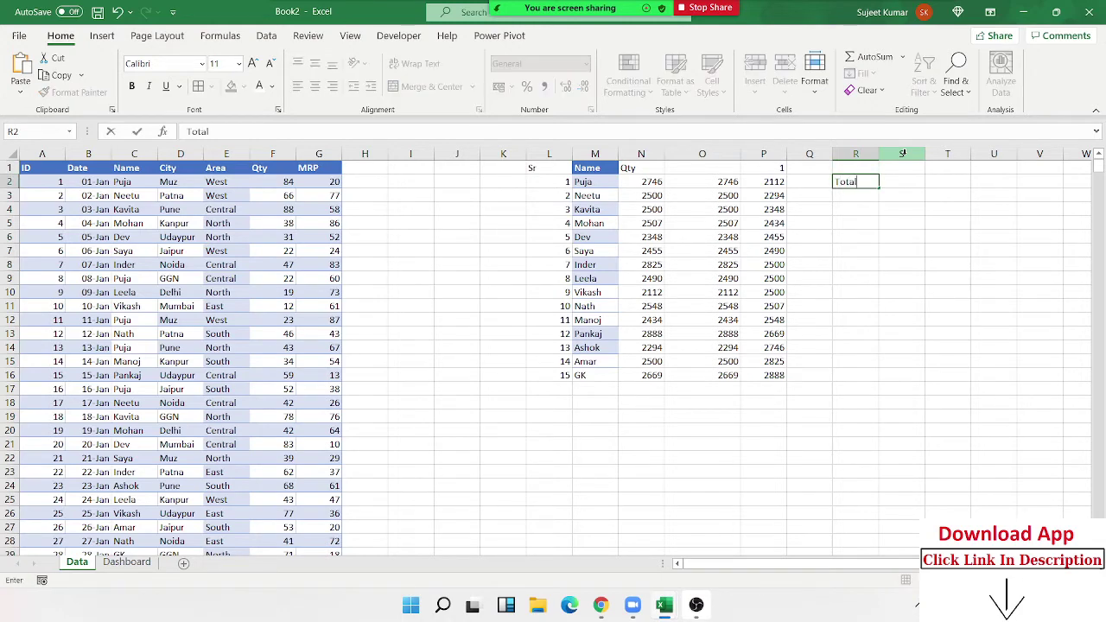
pyautogui.press('Return')
pyautogui.press('Up')
pyautogui.press('Right')
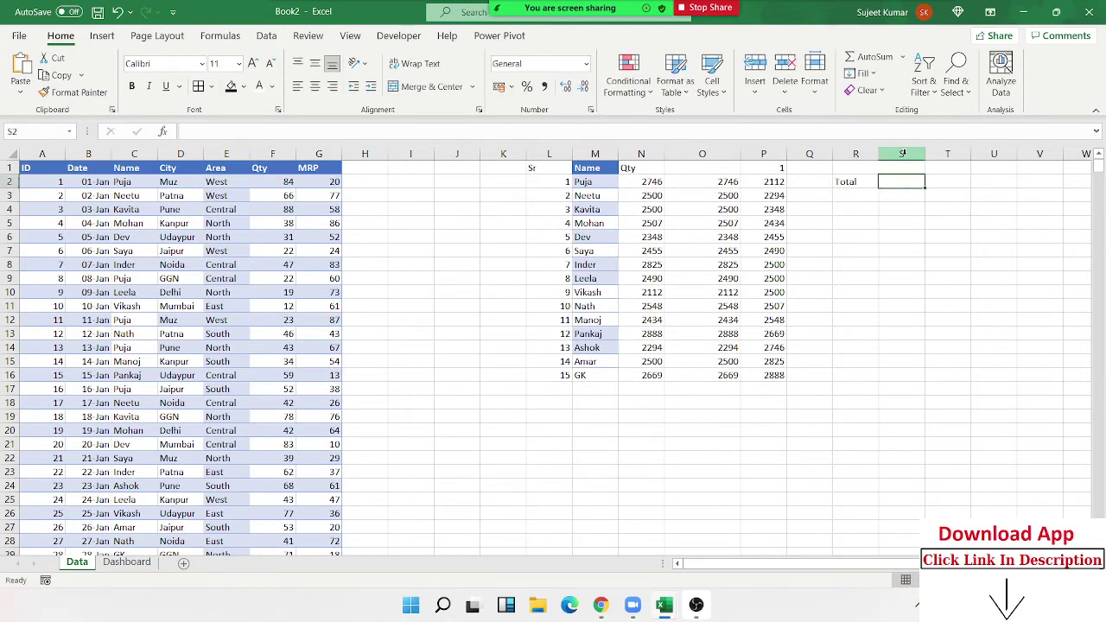
# Step: Enter =SUM(F:F) in R3 to total the Qty column, giving 37846
pyautogui.press('Down')
pyautogui.press('Left')
pyautogui.press('Left')
pyautogui.press('Right')
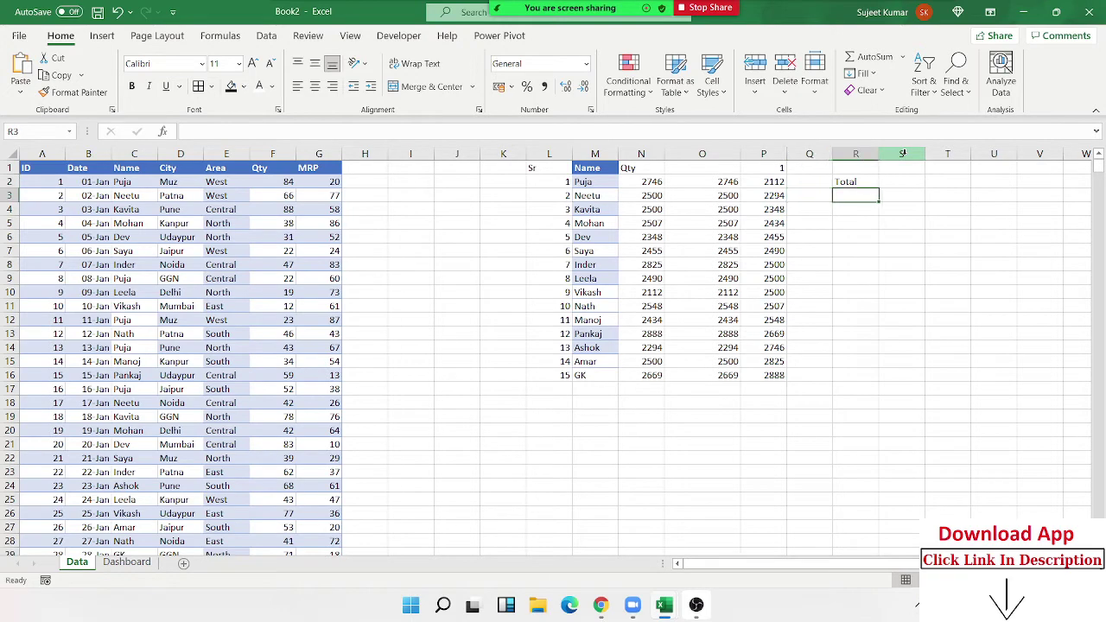
pyautogui.write('=SUM(')
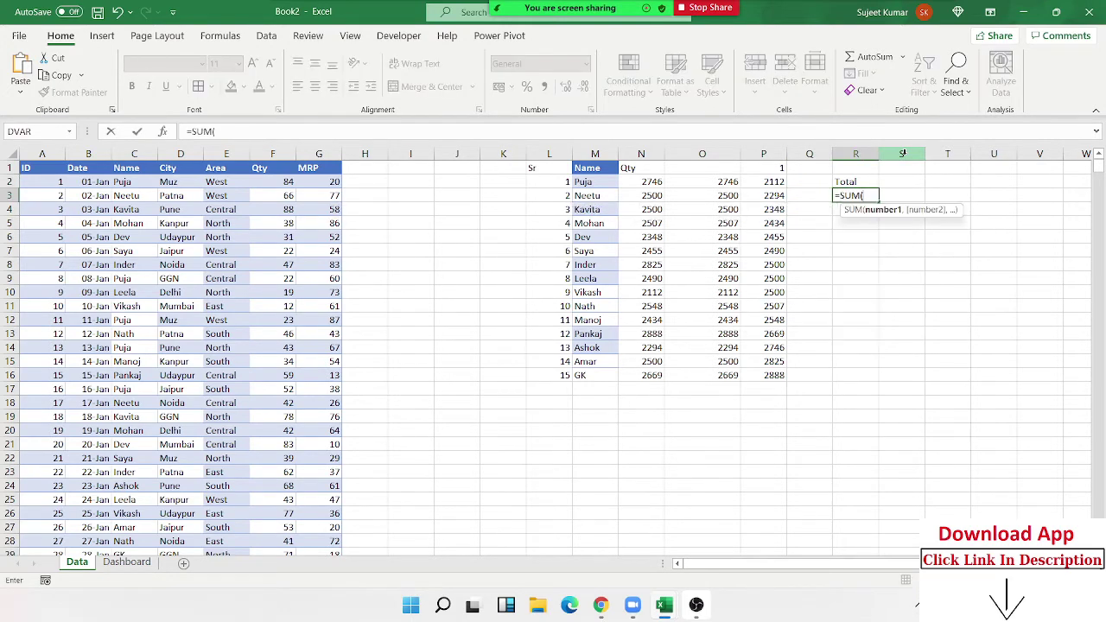
pyautogui.press('Left')
pyautogui.press('Left')
pyautogui.press('Left')
pyautogui.press('Left')
pyautogui.press('Left')
pyautogui.press('Left')
pyautogui.press('Left')
pyautogui.press('Left')
pyautogui.press('Left')
pyautogui.press('Left')
pyautogui.press('Left')
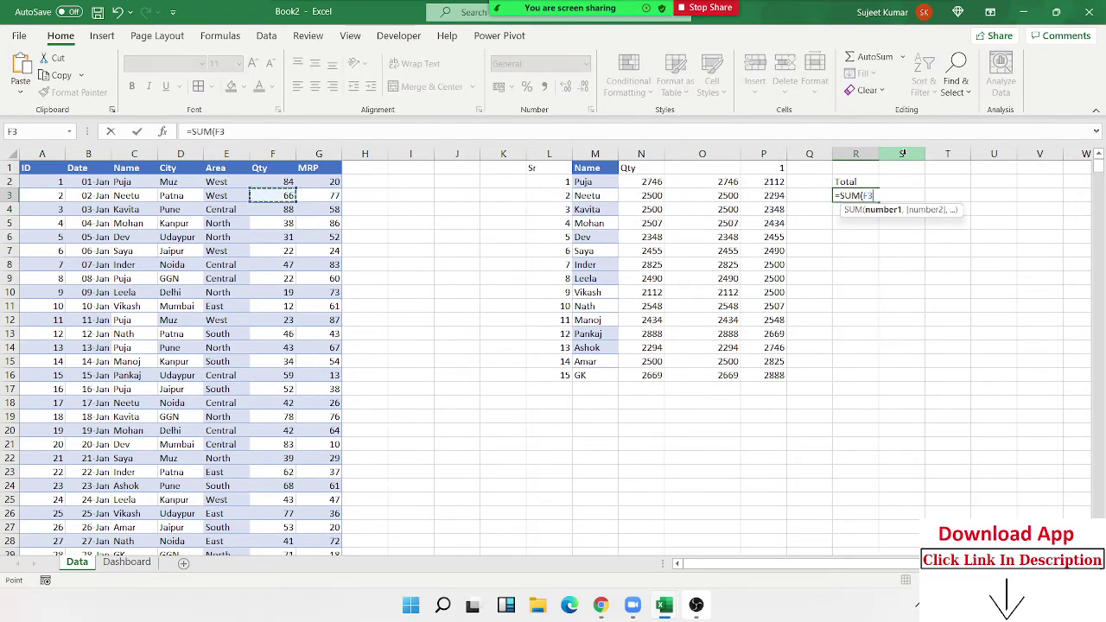
pyautogui.hotkey('ctrl', 'space')
pyautogui.press('Return')
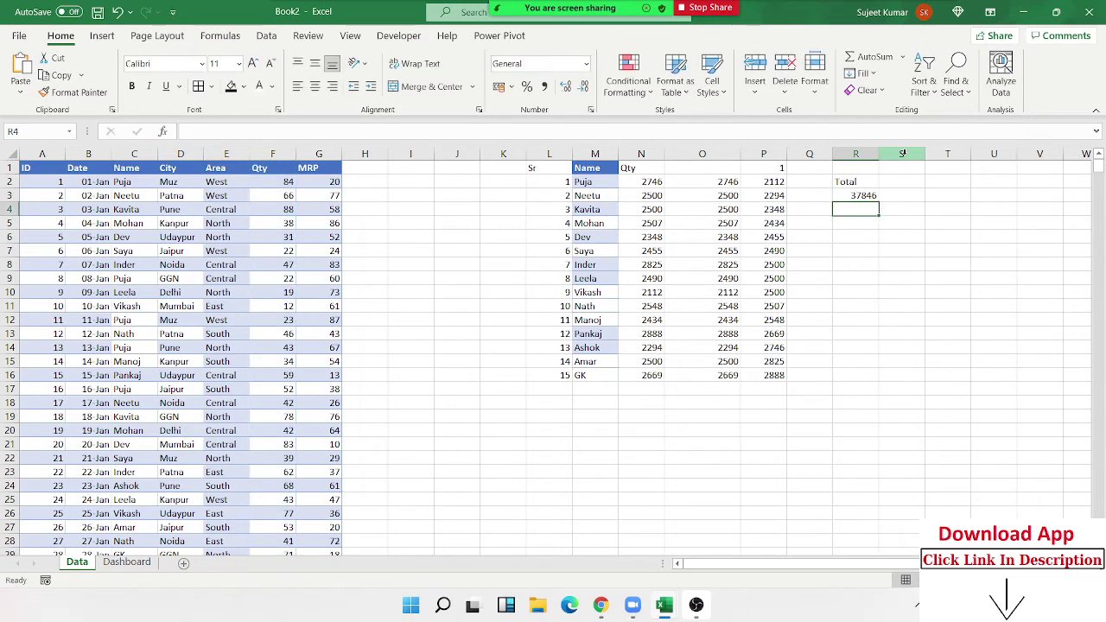
pyautogui.press('Up')
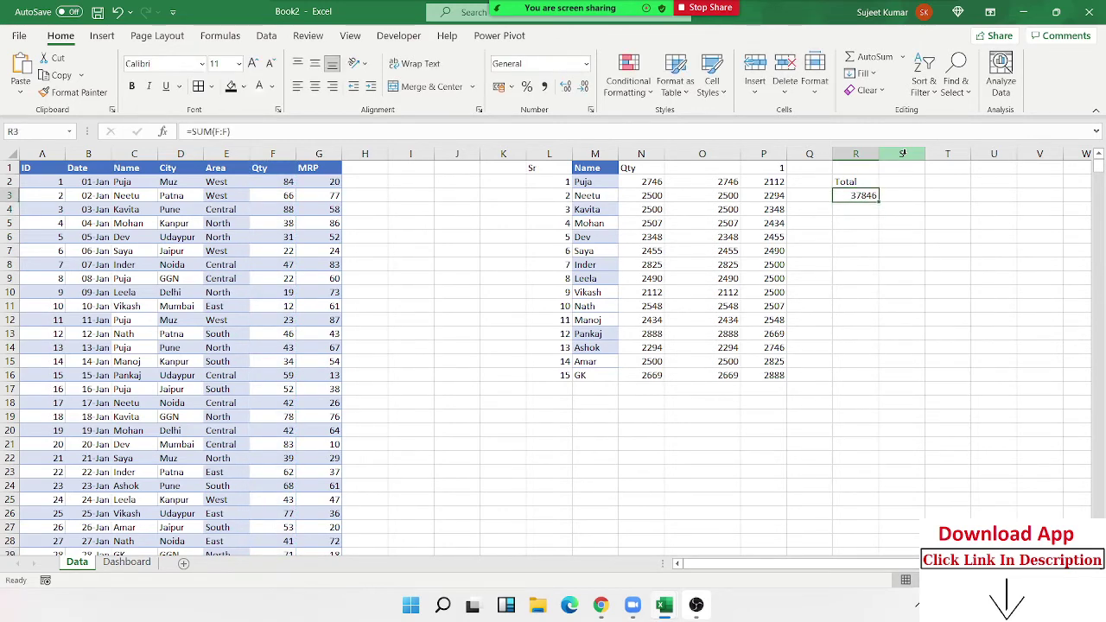
# Step: Enter a COUNT formula in S3 over the whole ID column A
pyautogui.press('Right')
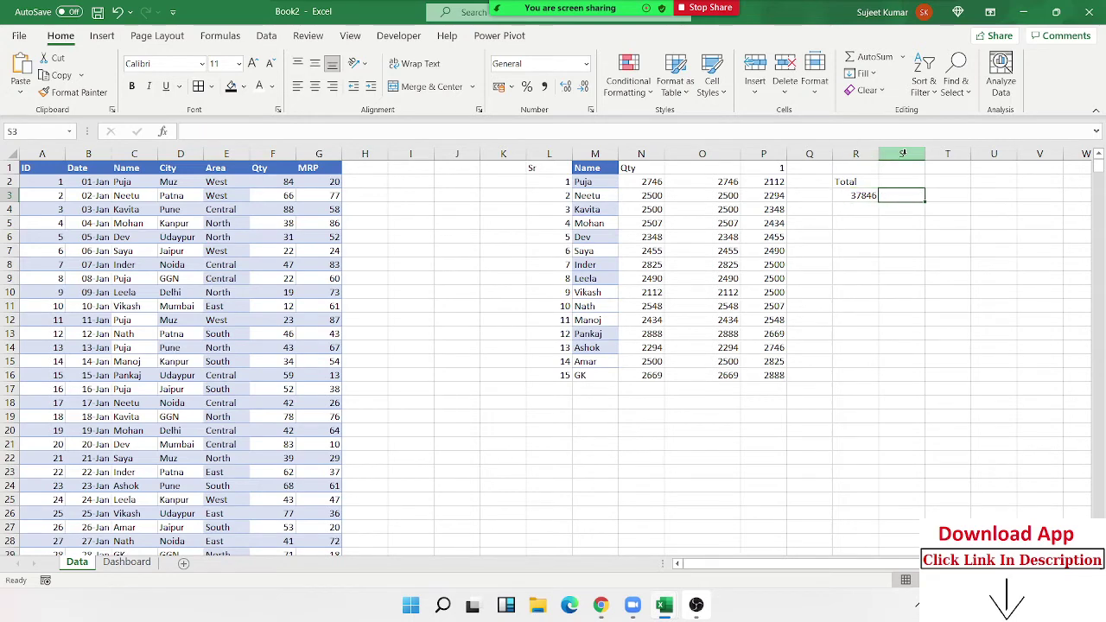
pyautogui.write('=')
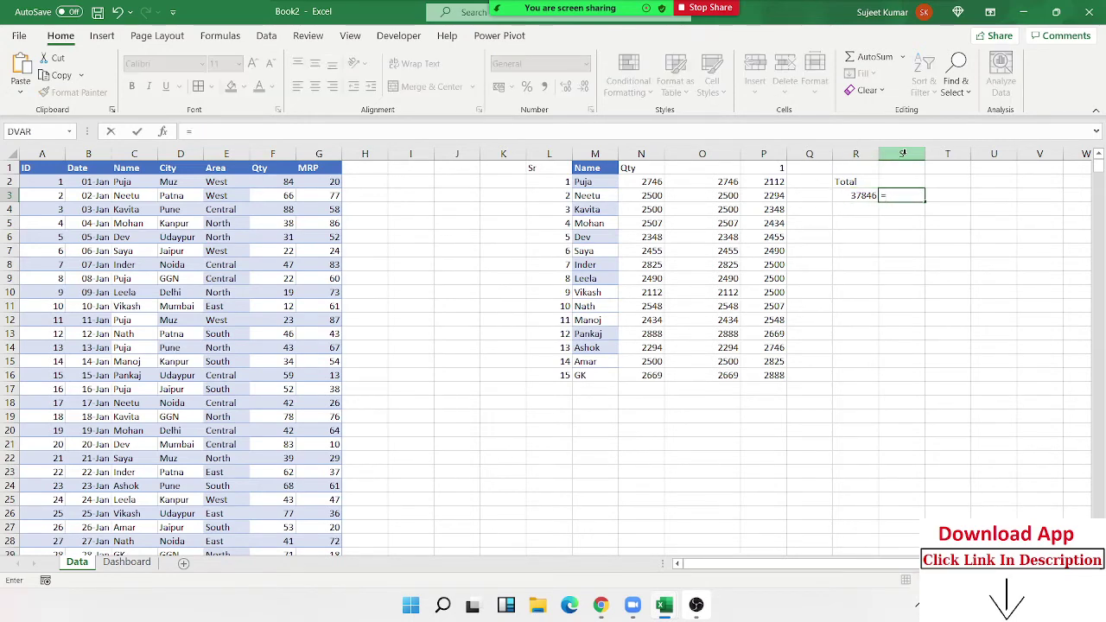
pyautogui.write('cou')
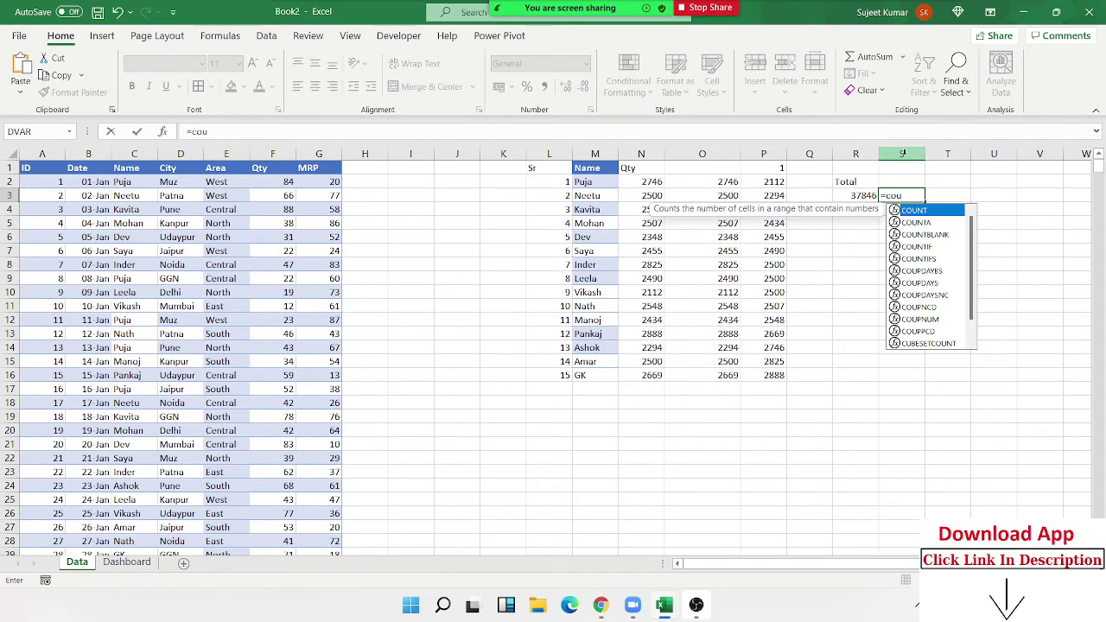
pyautogui.press('Tab')
pyautogui.press('Left')
pyautogui.press('Left')
pyautogui.press('Left')
pyautogui.press('Left')
pyautogui.press('Left')
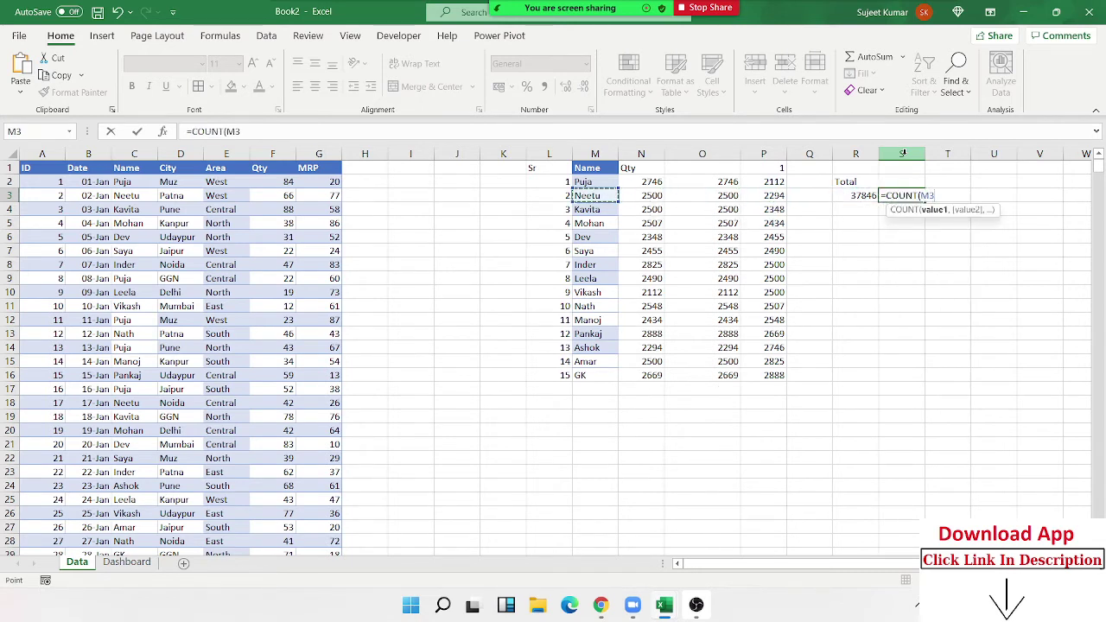
pyautogui.press('Left')
pyautogui.press('Left')
pyautogui.press('Left')
pyautogui.press('Left')
pyautogui.press('Left')
pyautogui.press('Left')
pyautogui.press('Left')
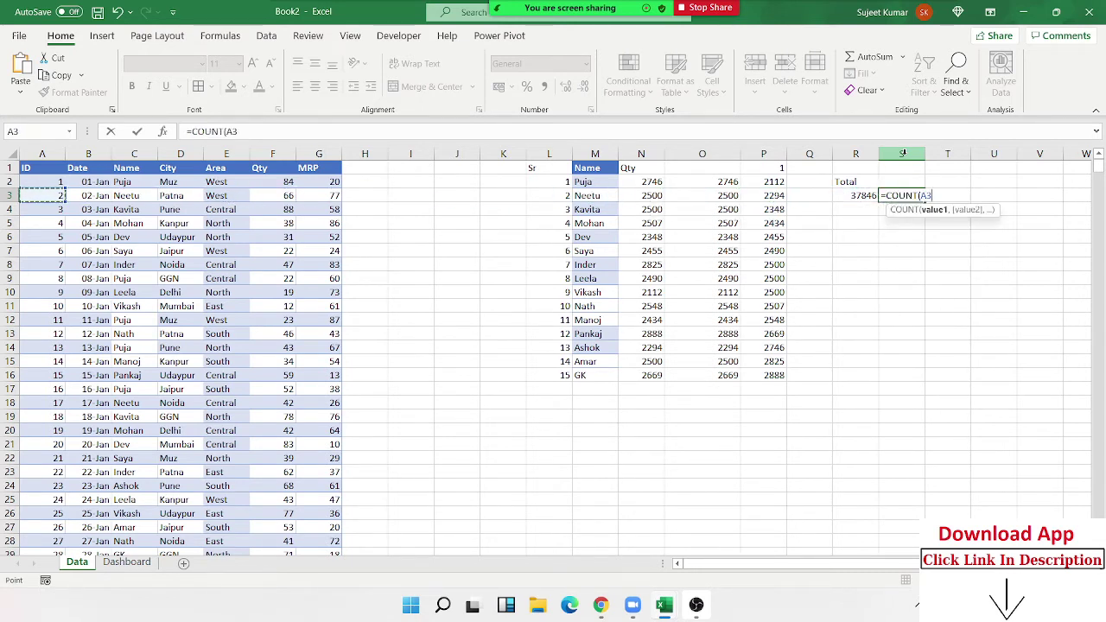
pyautogui.hotkey('ctrl', 'space')
pyautogui.write(')')
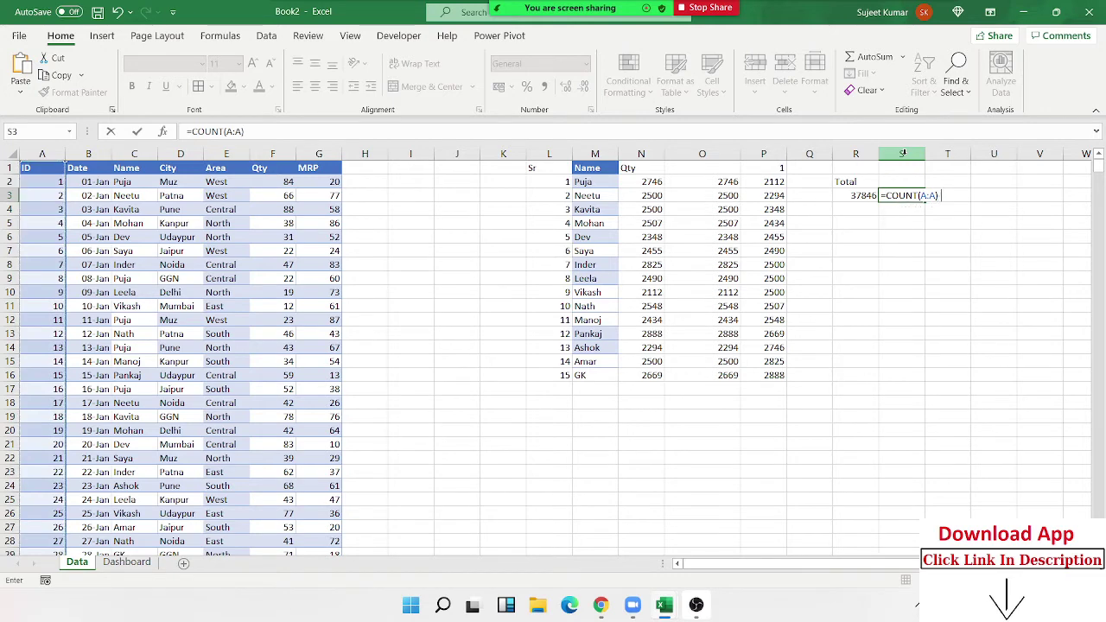
pyautogui.hotkey('ctrl', 'Return')
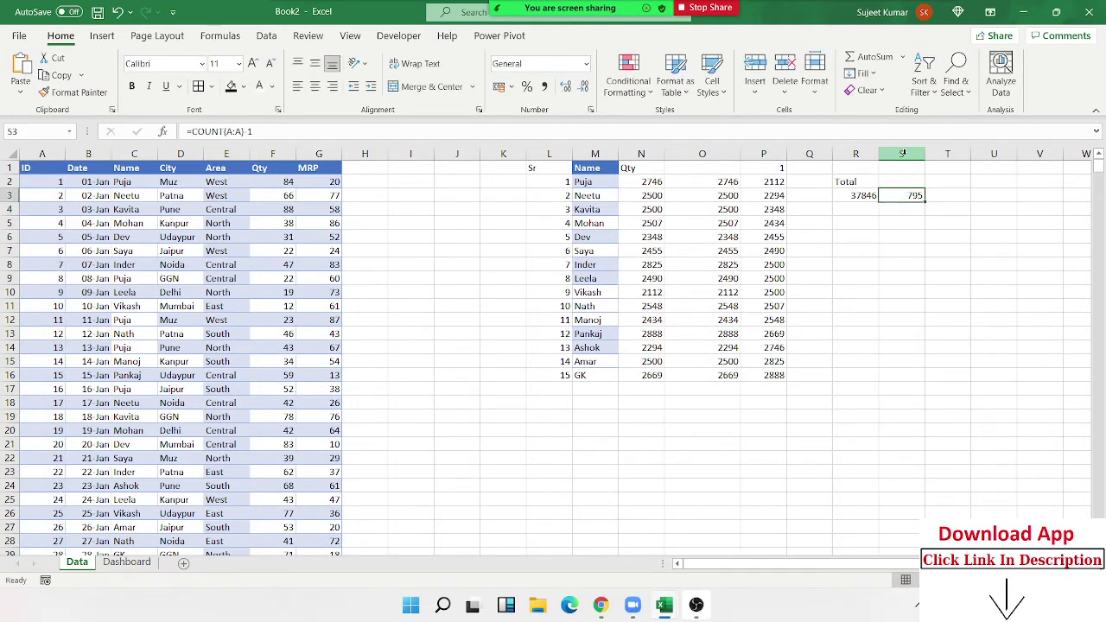
# Step: Revise the S3 formula to =(COUNT(A:A)-1)*100, returning 79500
pyautogui.press('F2')
pyautogui.write('*100')
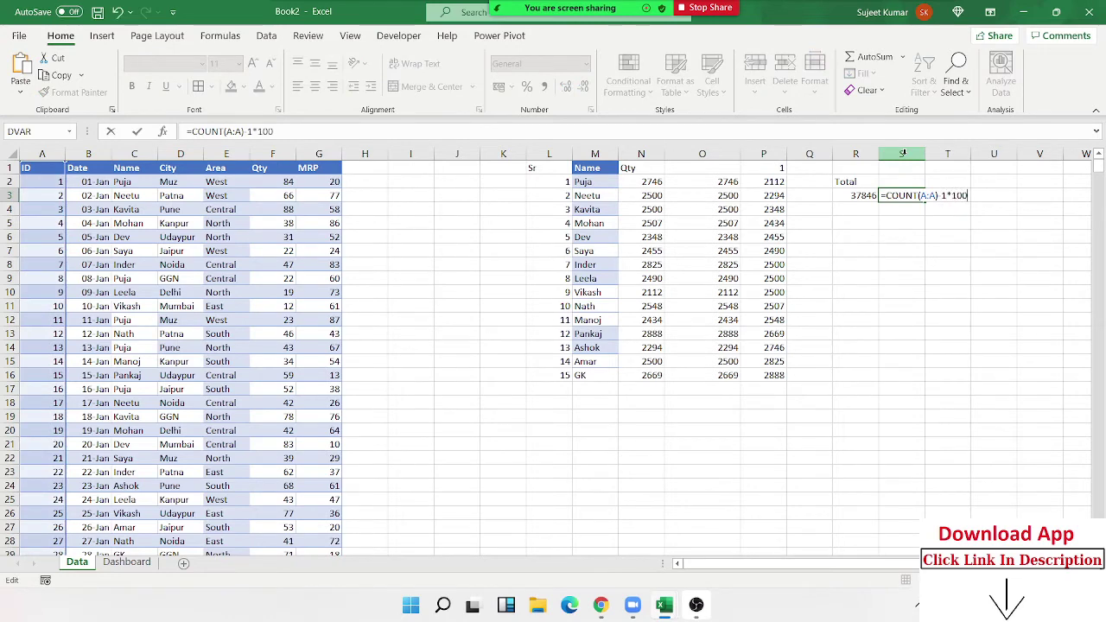
pyautogui.press('Return')
pyautogui.press('Up')
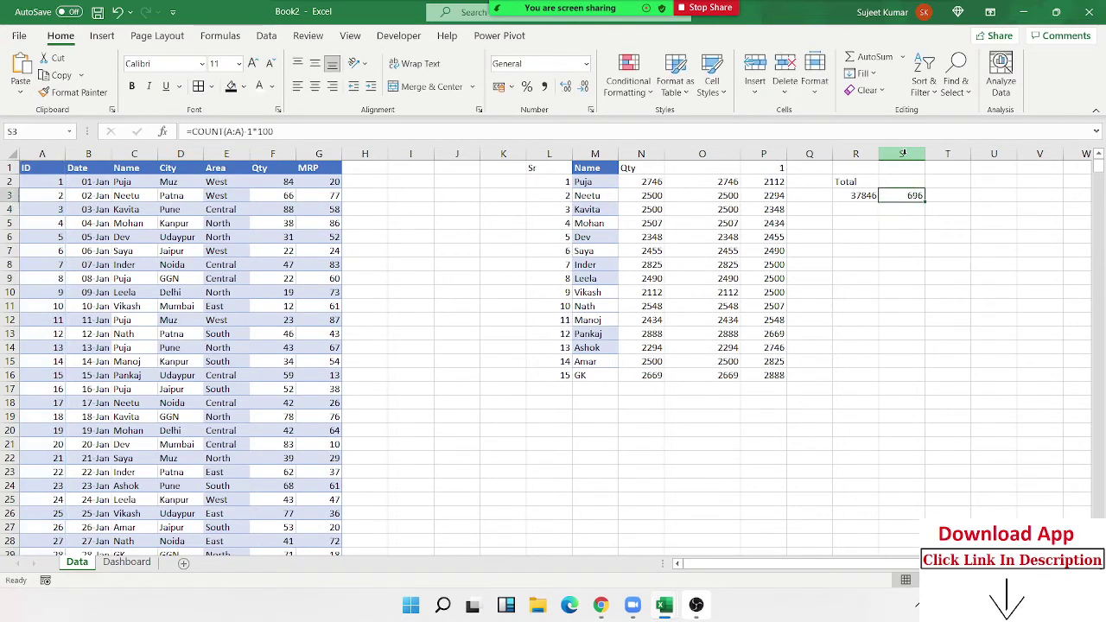
pyautogui.doubleClick(900, 196)
pyautogui.click(949, 196)
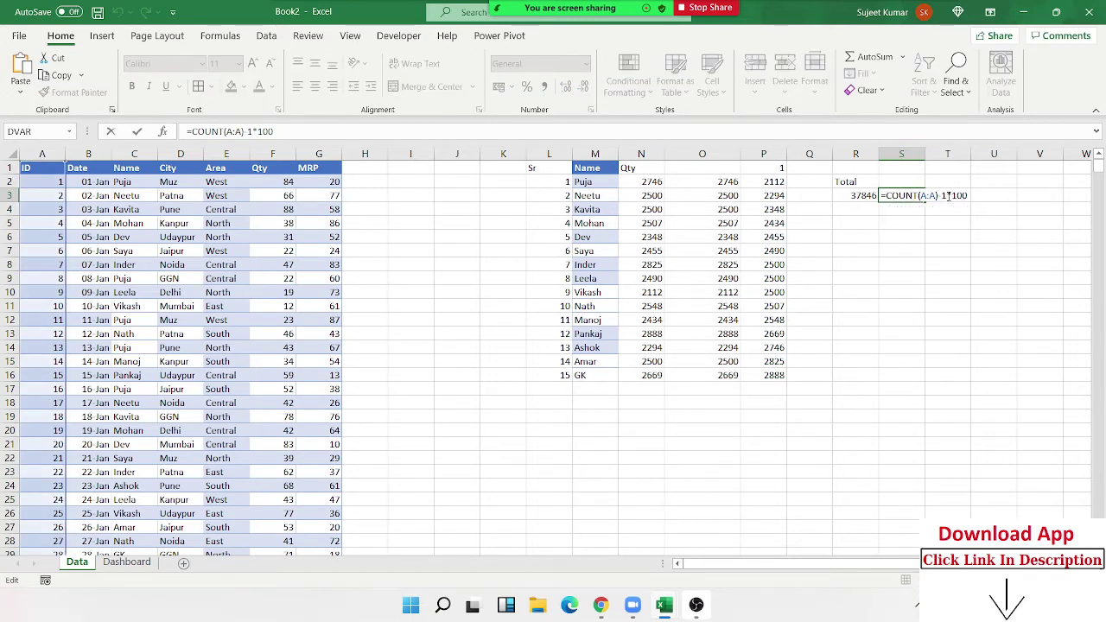
pyautogui.write(')')
pyautogui.write('(')
pyautogui.press('Return')
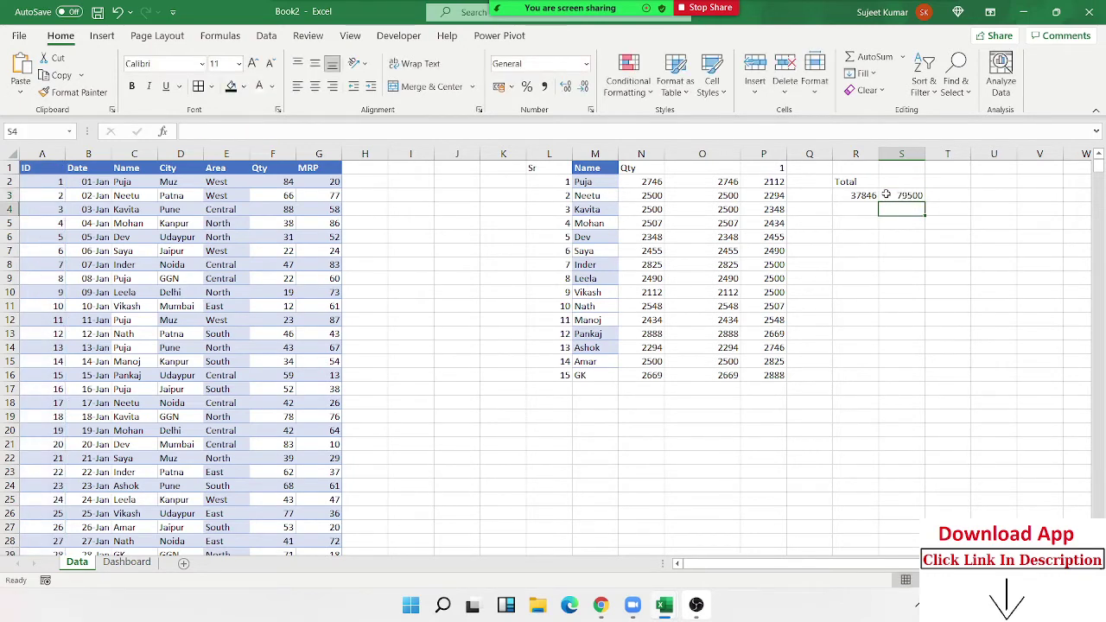
pyautogui.click(885, 194)
# Step: Label S2 'Target' and select the Total and Target block R2:S3
pyautogui.click(899, 182)
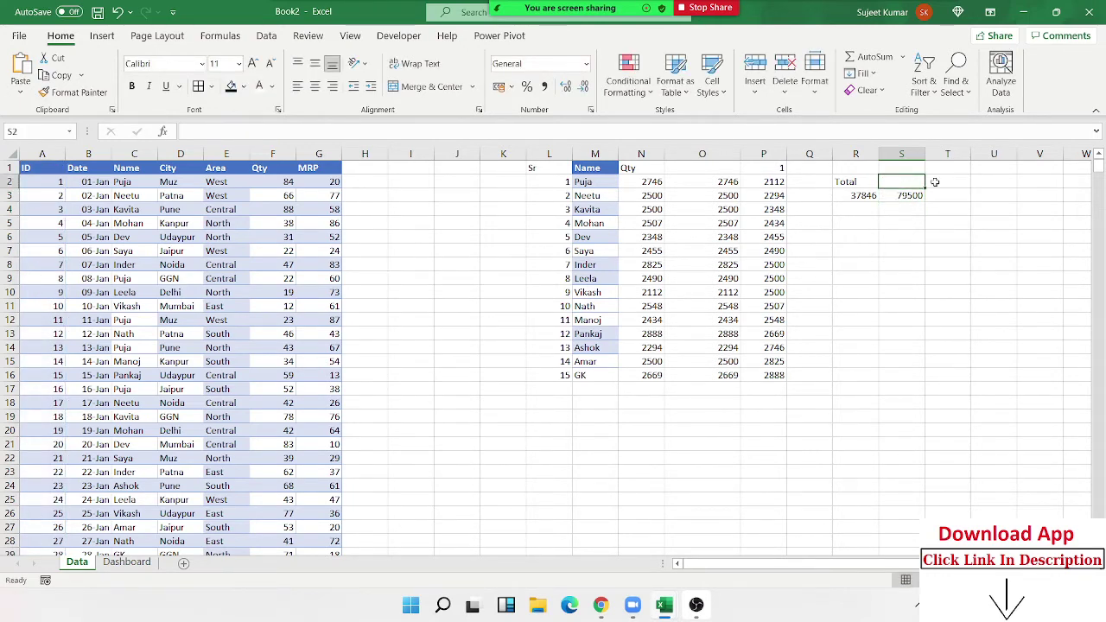
pyautogui.write('Target')
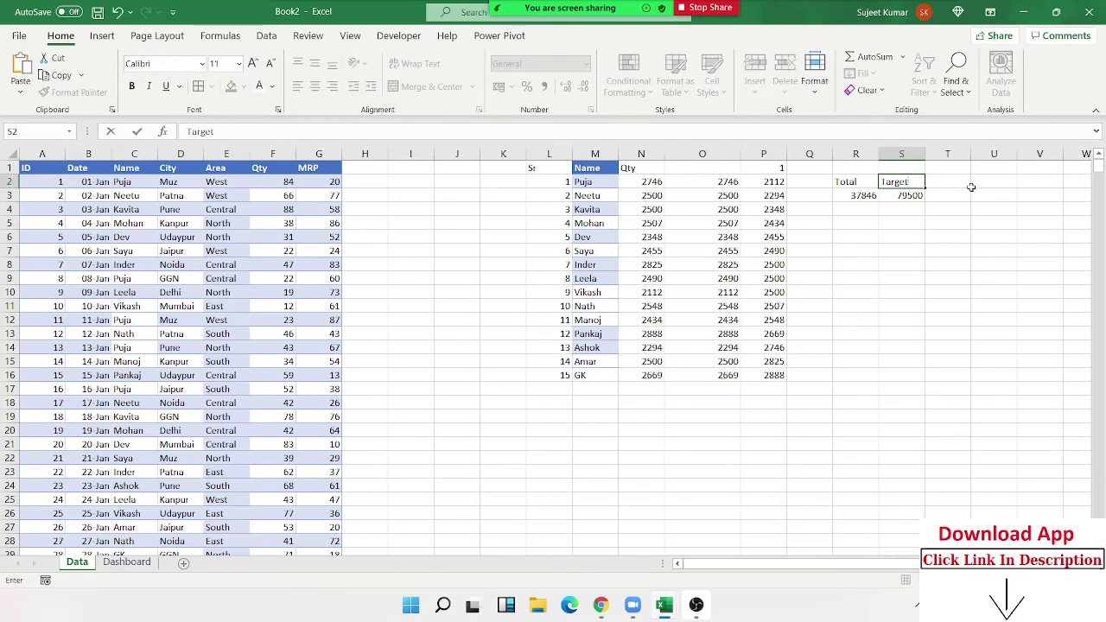
pyautogui.press('Return')
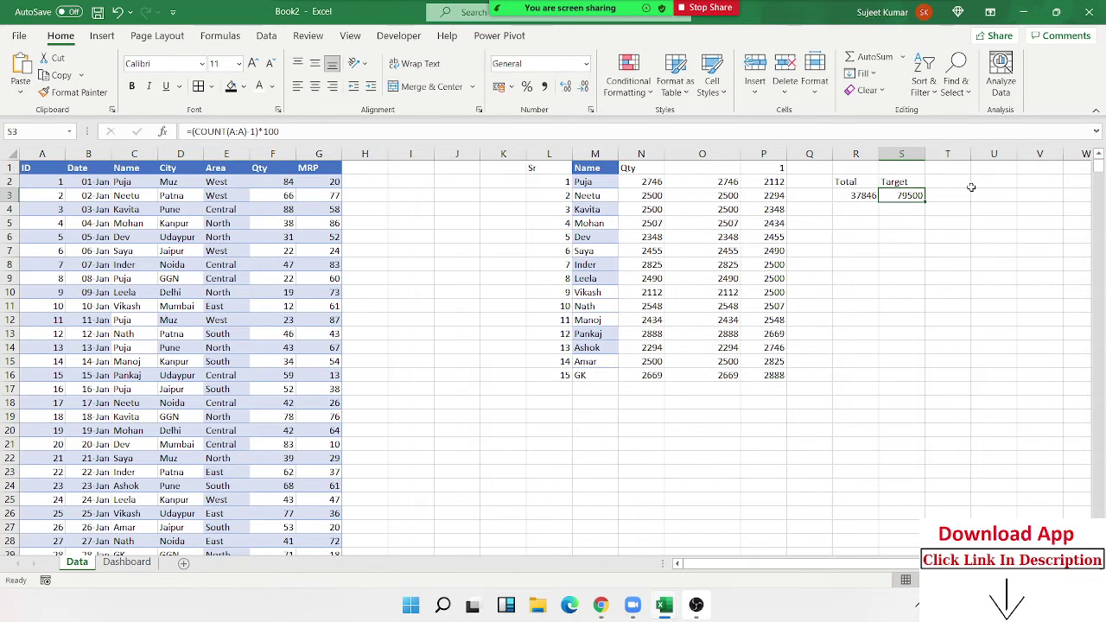
pyautogui.press('Left')
pyautogui.press('Right')
pyautogui.hotkey('shift', 'Up')
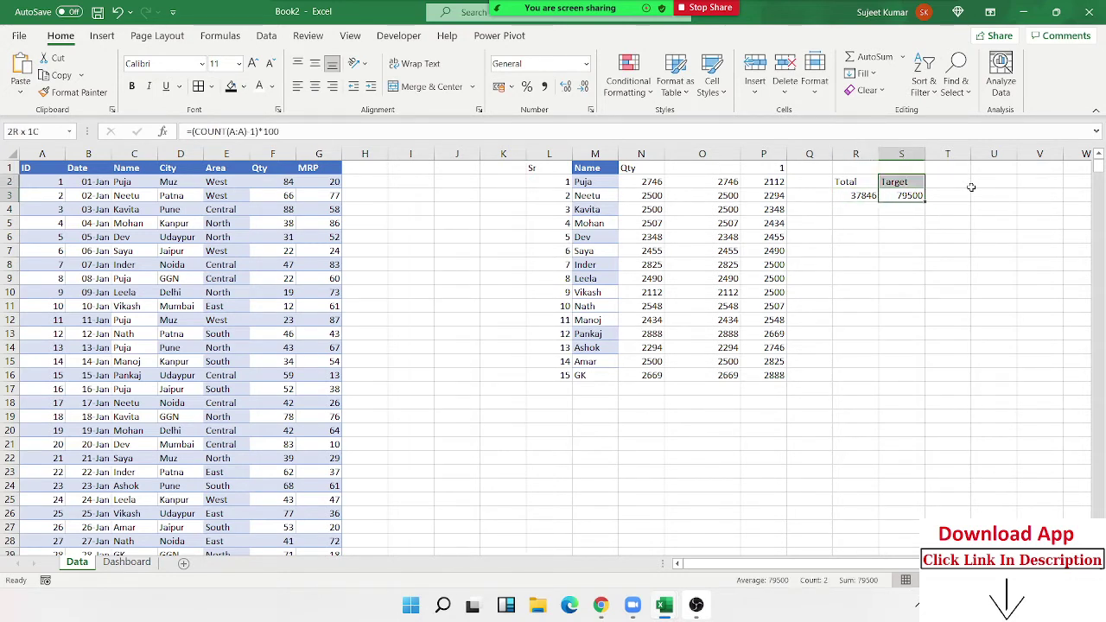
pyautogui.hotkey('shift', 'Left')
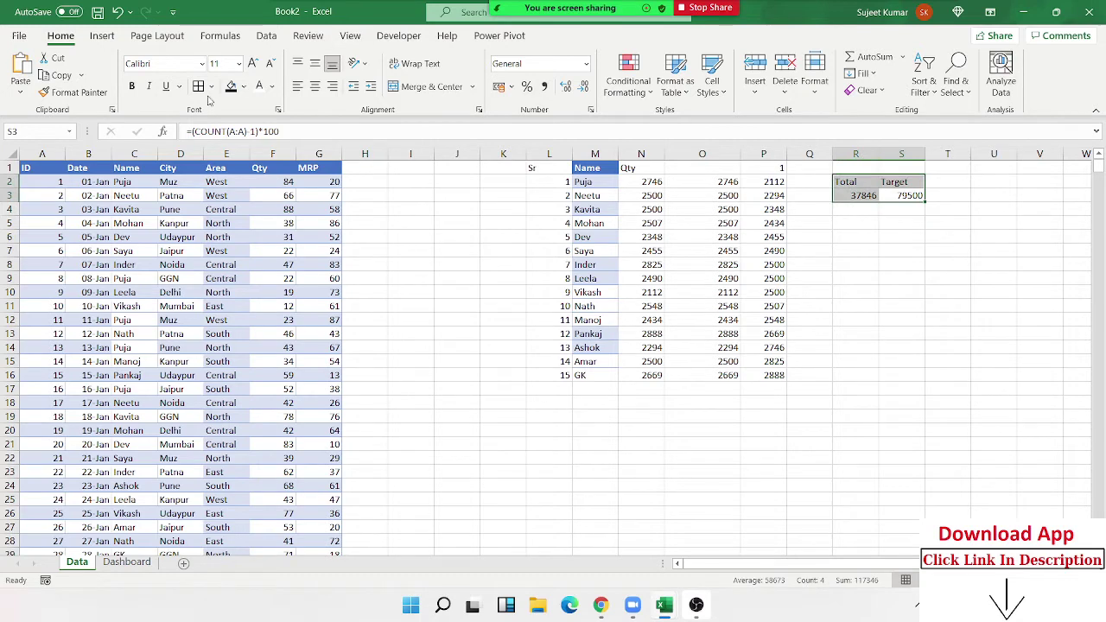
pyautogui.click(102, 37)
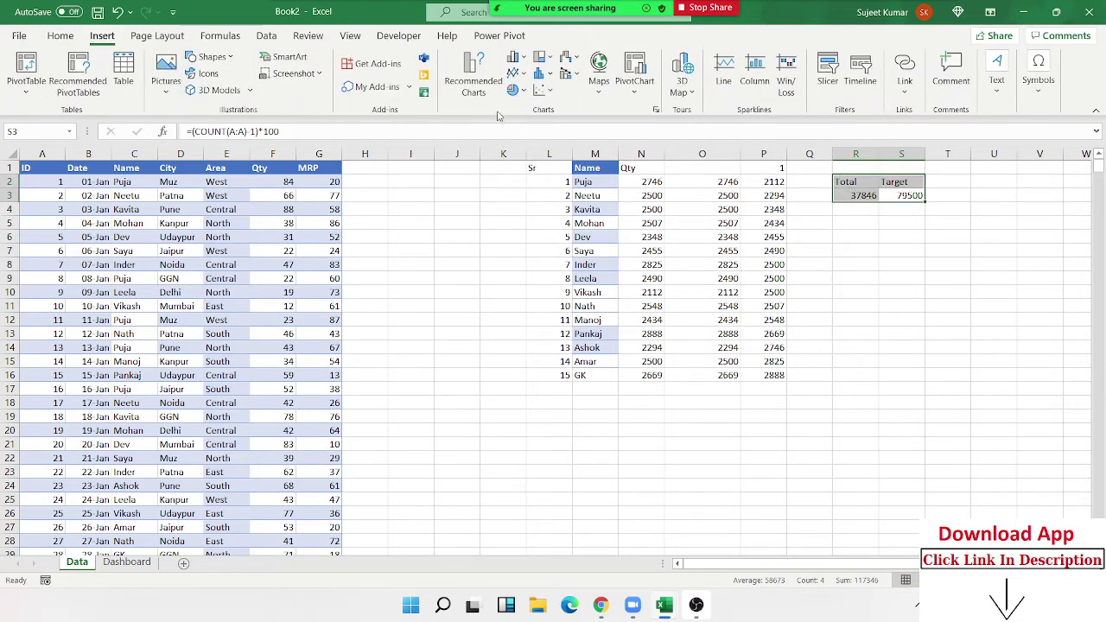
# Step: Enter =R3+S3 in T3 (117346) and select the R3:T3 values
pyautogui.click(894, 194)
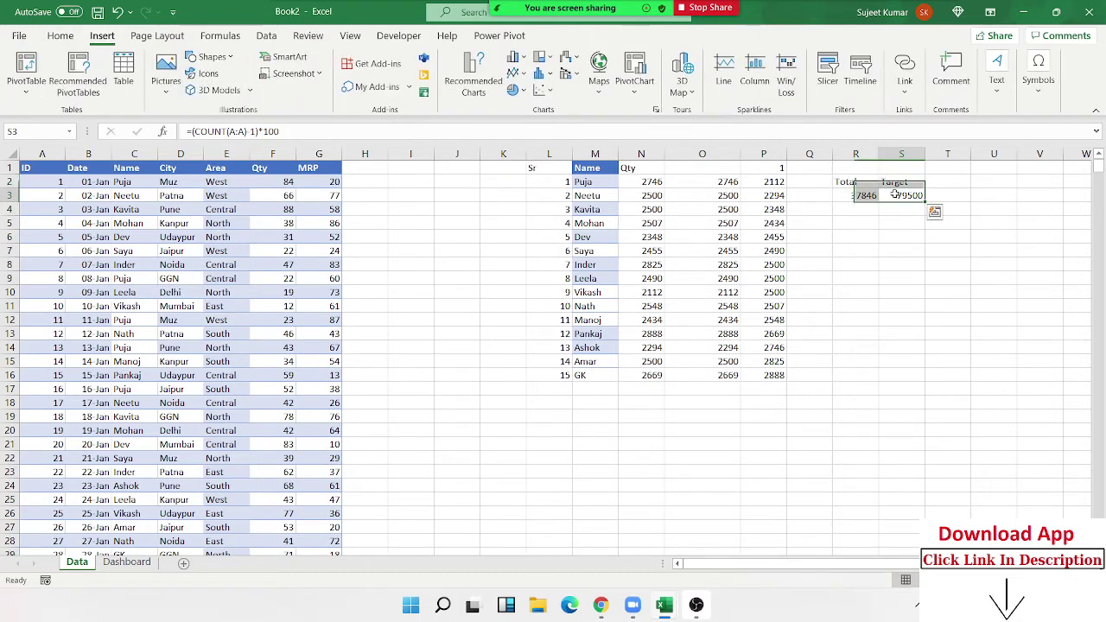
pyautogui.click(951, 196)
pyautogui.write('=')
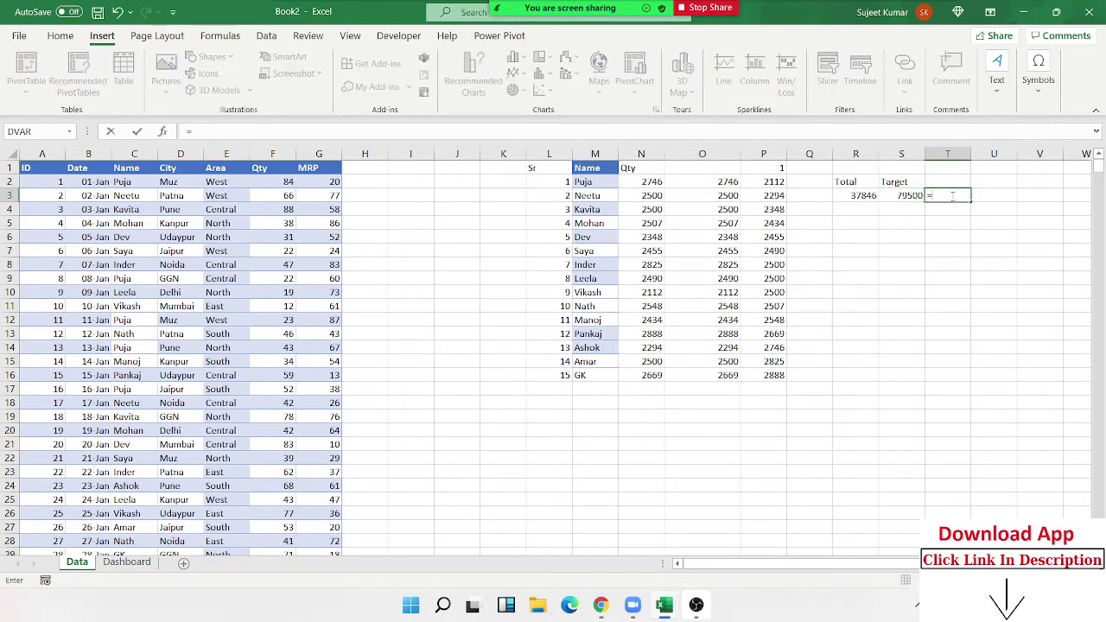
pyautogui.press('Left')
pyautogui.press('Left')
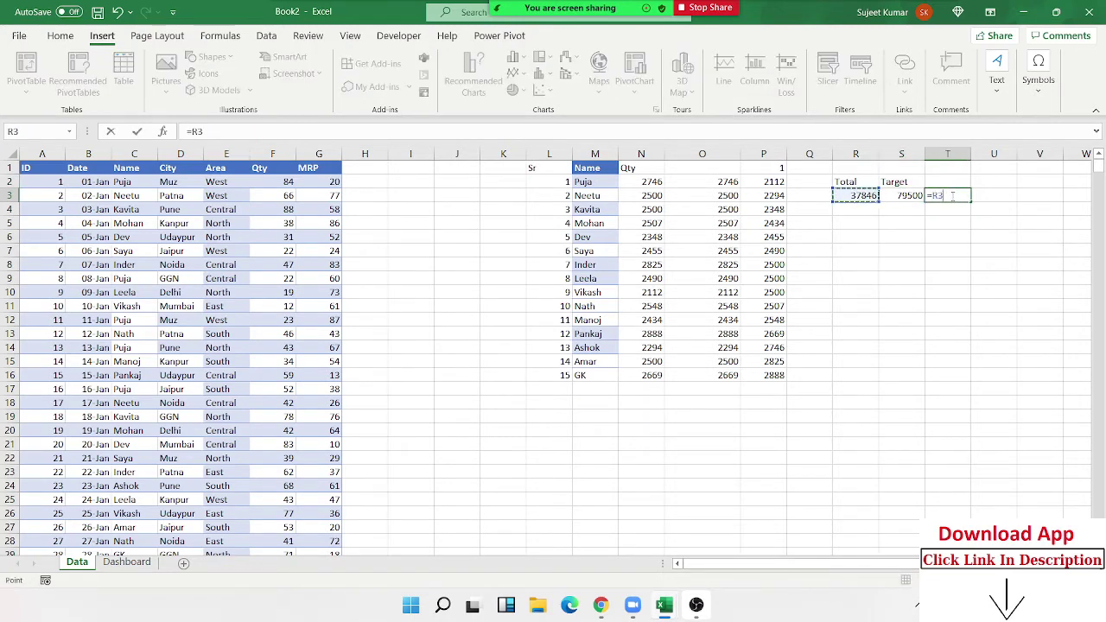
pyautogui.write('+')
pyautogui.press('Left')
pyautogui.hotkey('ctrl', 'Return')
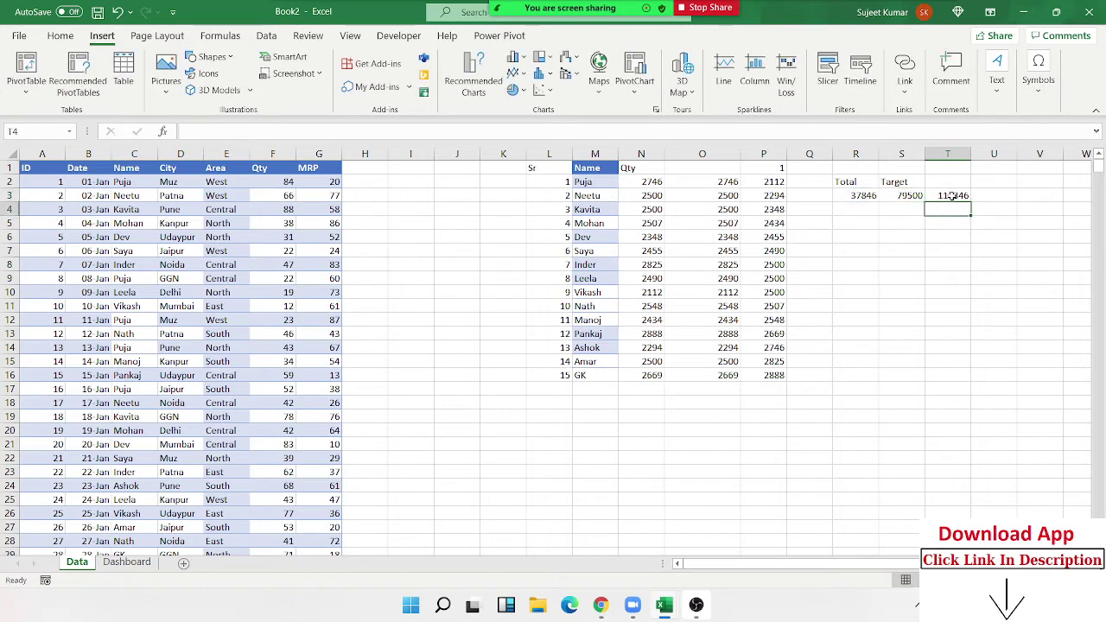
pyautogui.hotkey('shift', 'Left')
pyautogui.hotkey('shift', 'Left')
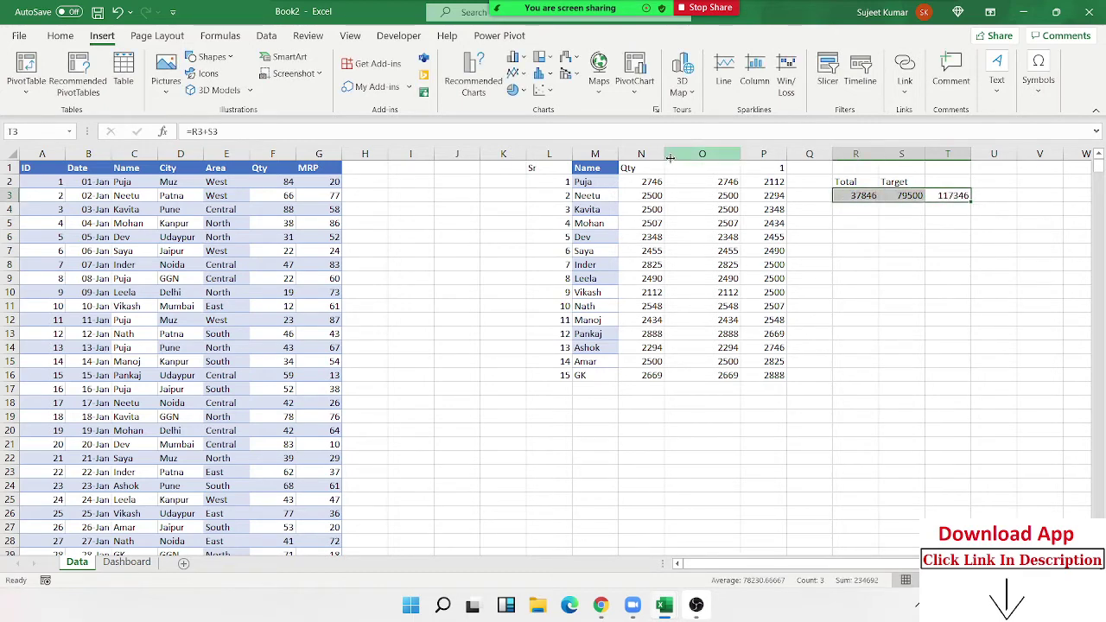
# Step: Insert a 2-D pie chart of R3:T3 with the first slice angle set to 270°
pyautogui.click(515, 90)
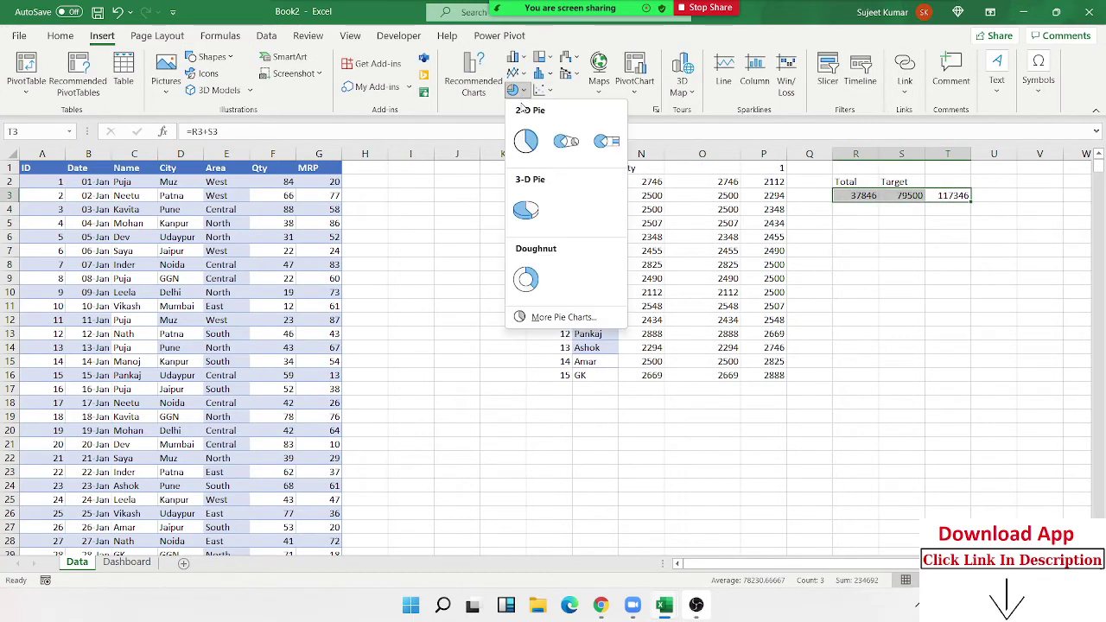
pyautogui.click(524, 140)
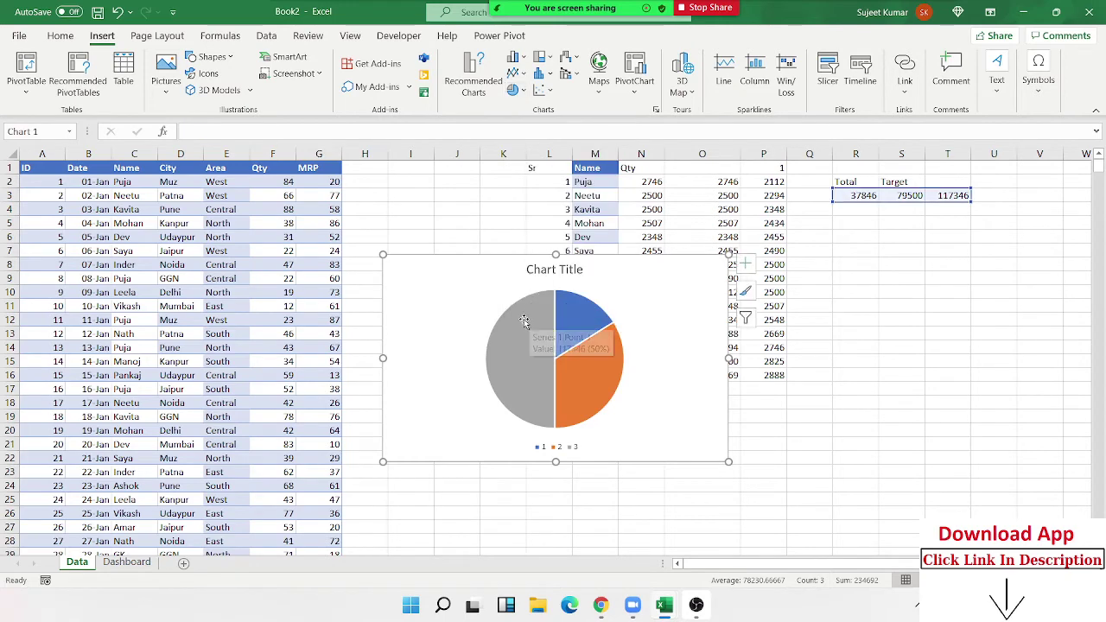
pyautogui.rightClick(670, 316)
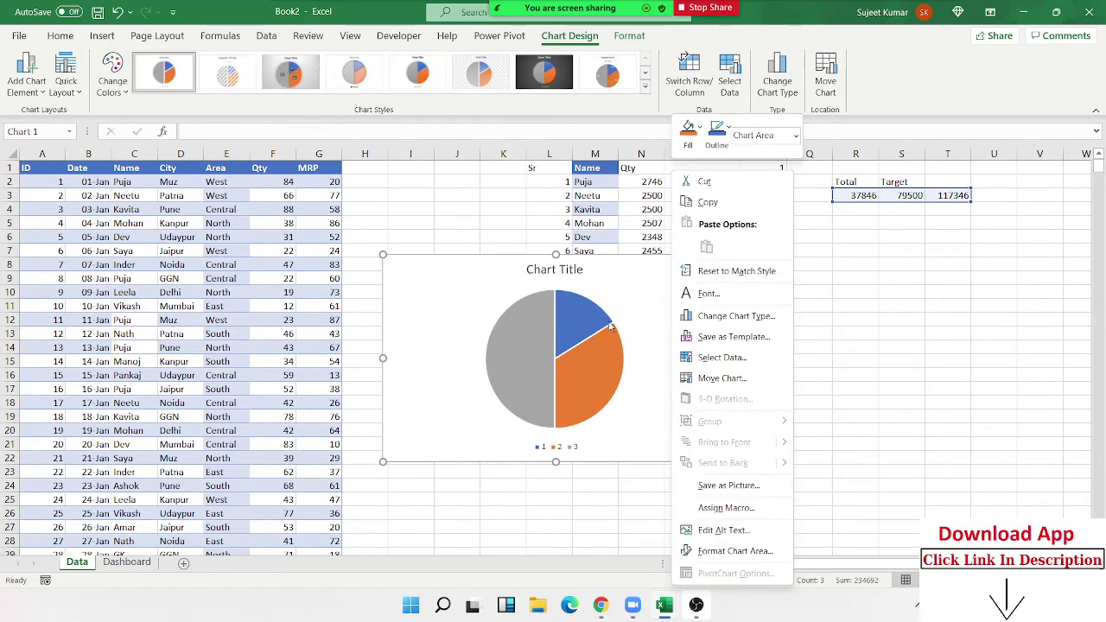
pyautogui.press('Escape')
pyautogui.click(521, 345)
pyautogui.rightClick(521, 346)
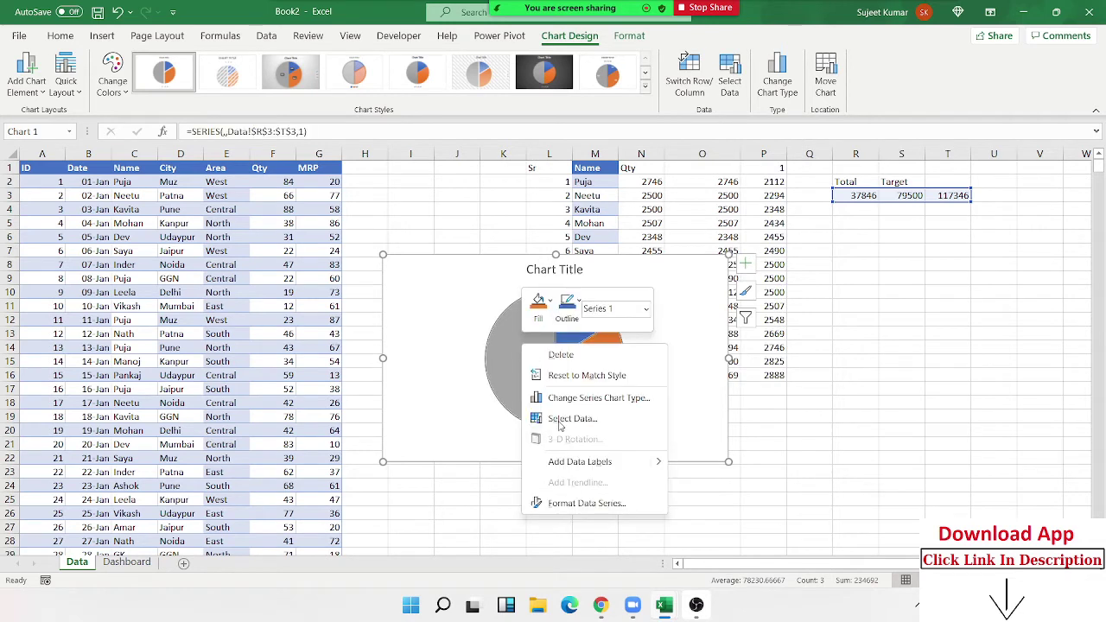
pyautogui.click(577, 510)
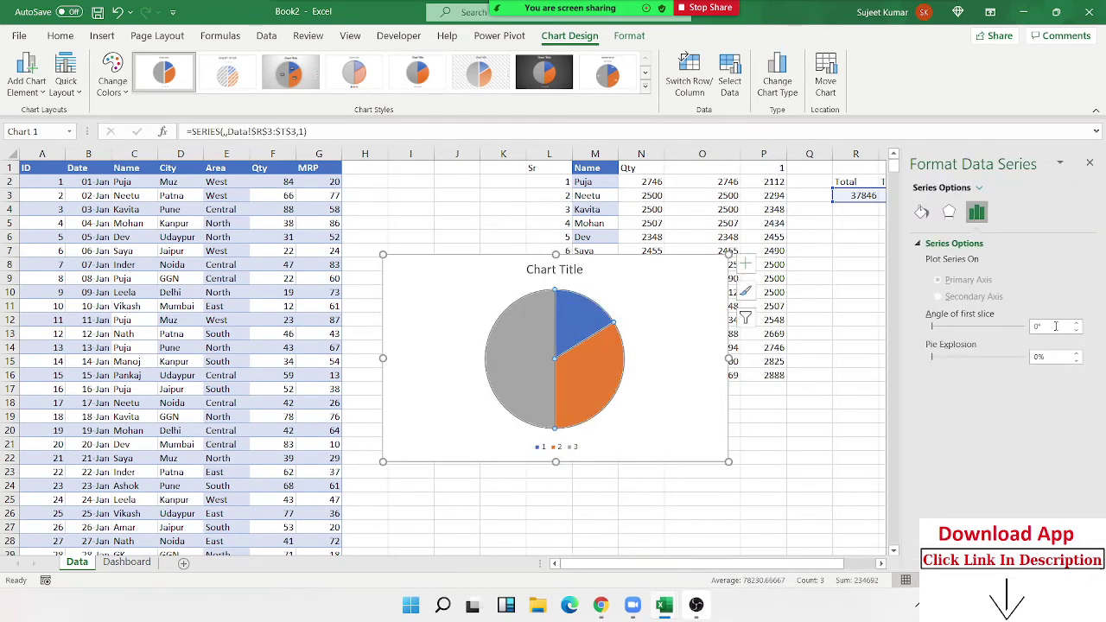
pyautogui.moveTo(1055, 326); pyautogui.dragTo(1021, 334)
pyautogui.write('27')
pyautogui.press('Return')
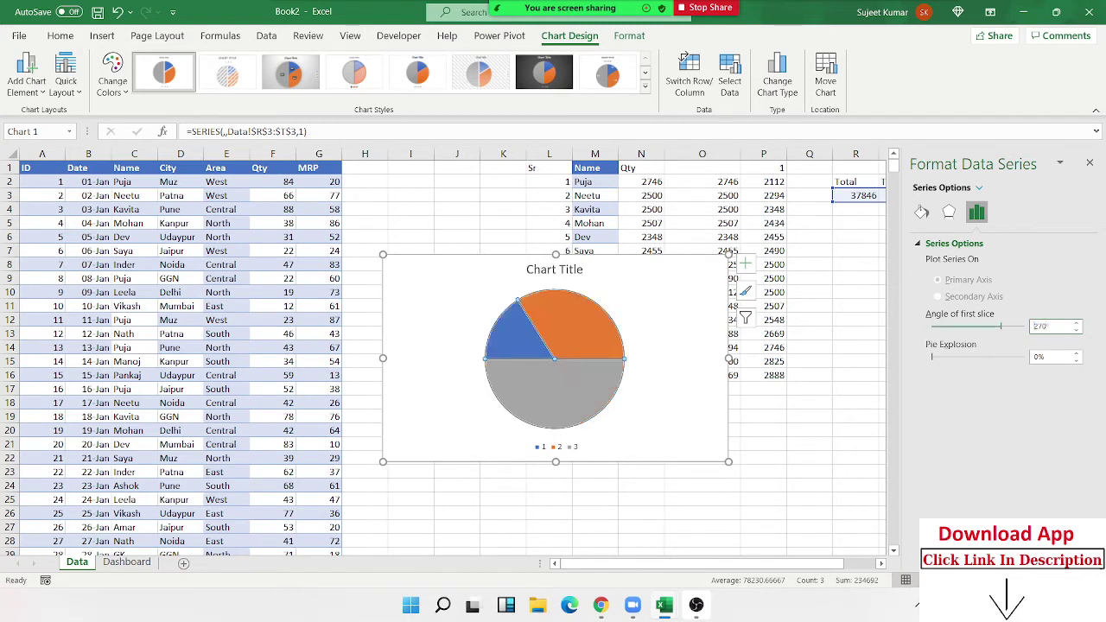
# Step: Set the grey bottom slice to No fill
pyautogui.click(558, 398)
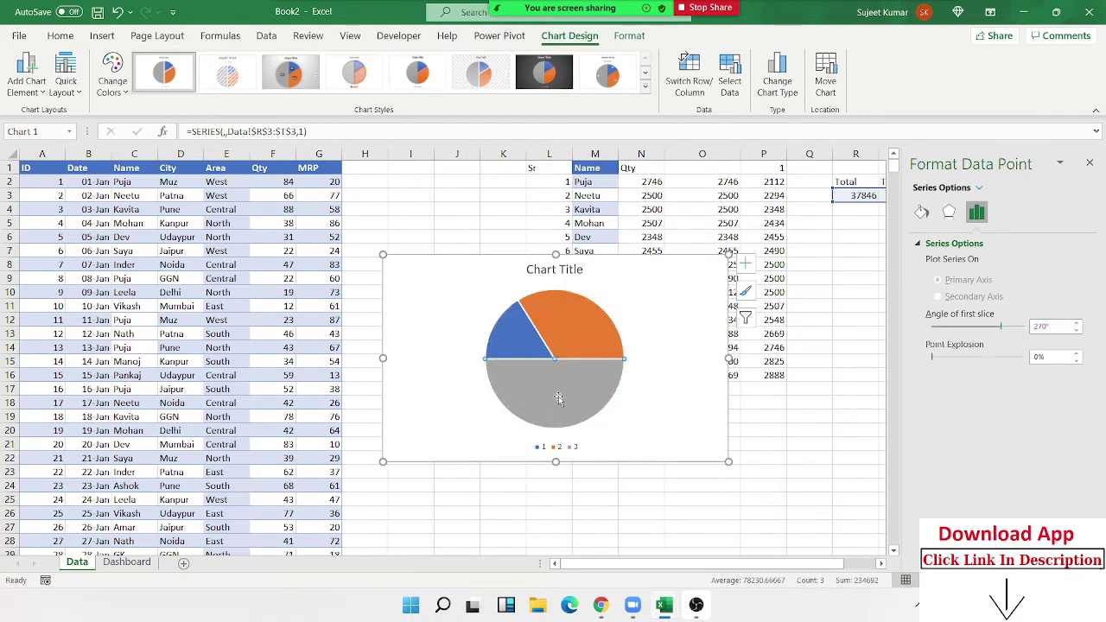
pyautogui.click(921, 212)
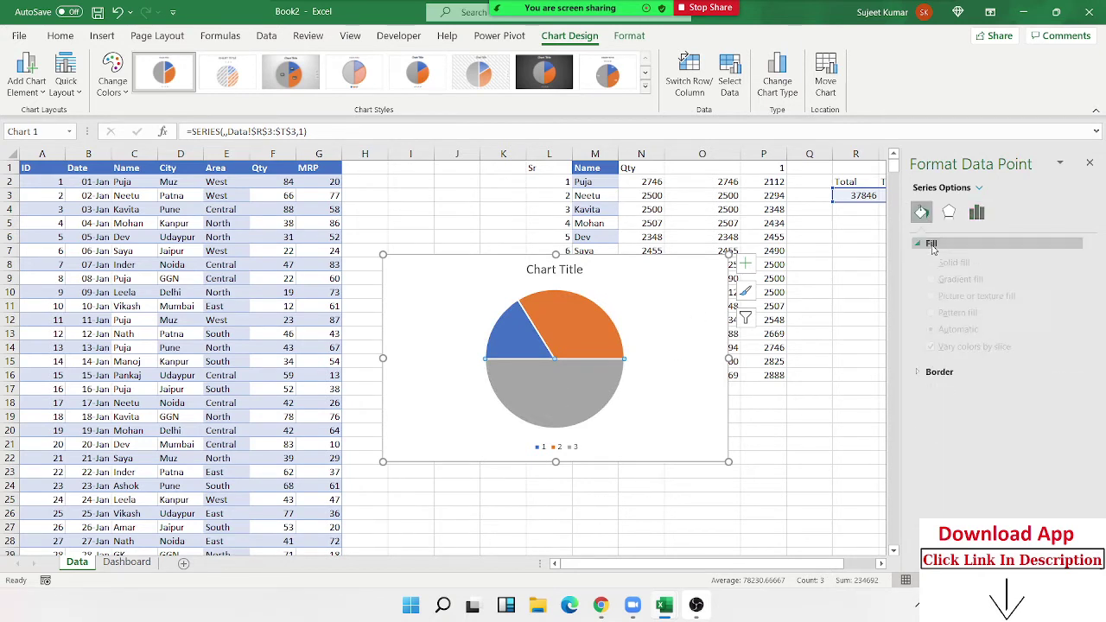
pyautogui.click(931, 245)
pyautogui.click(930, 263)
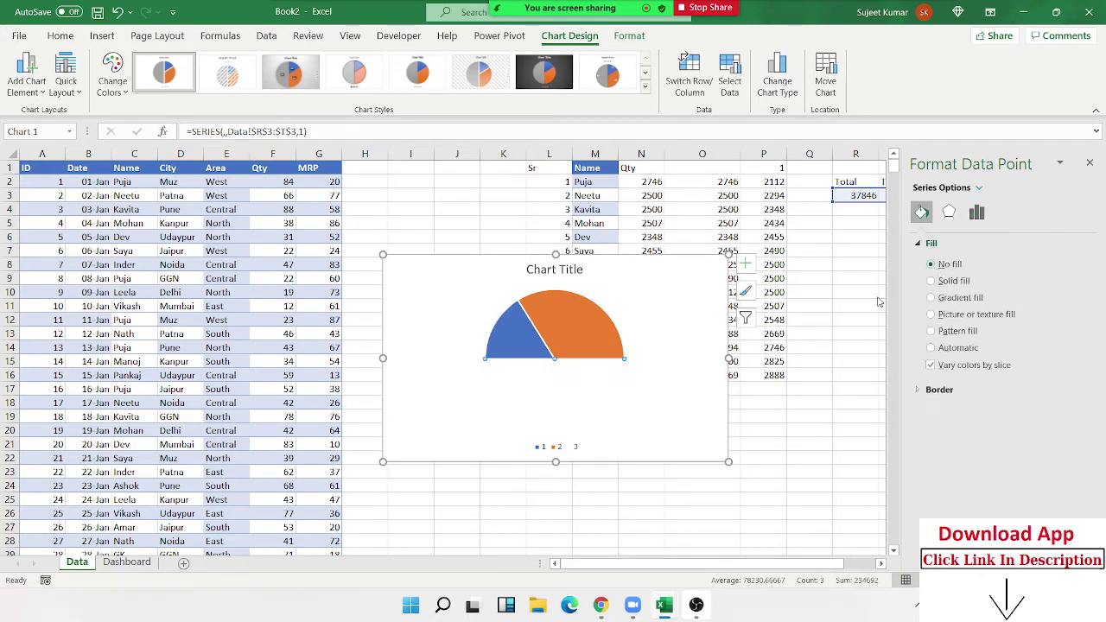
# Step: Remove the chart's legend and title
pyautogui.click(566, 445)
pyautogui.click(566, 333)
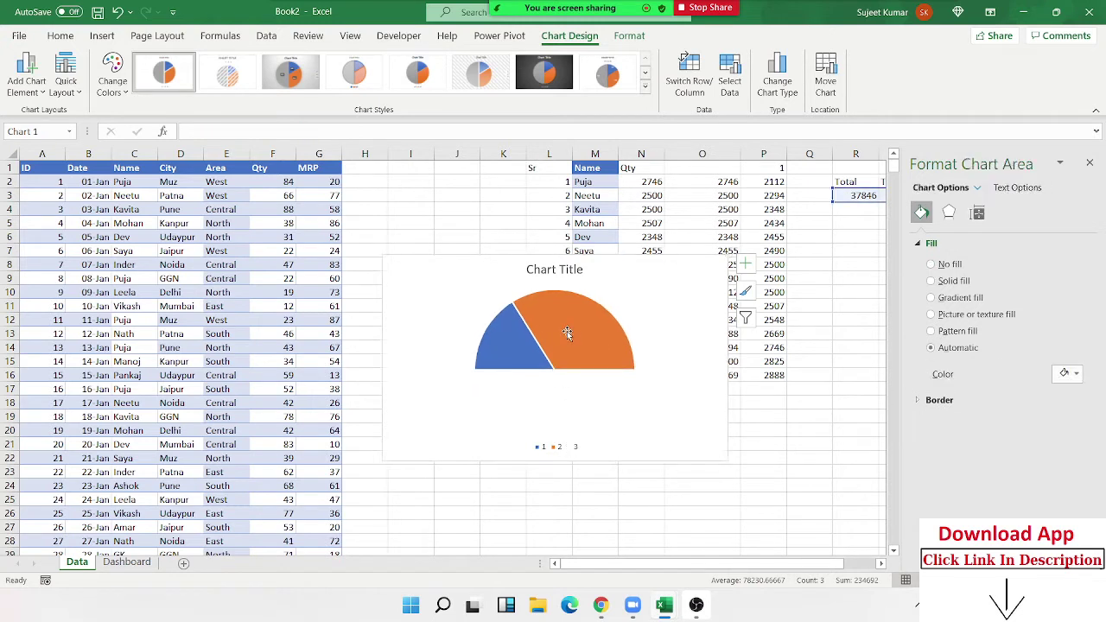
pyautogui.click(570, 269)
pyautogui.press('Delete')
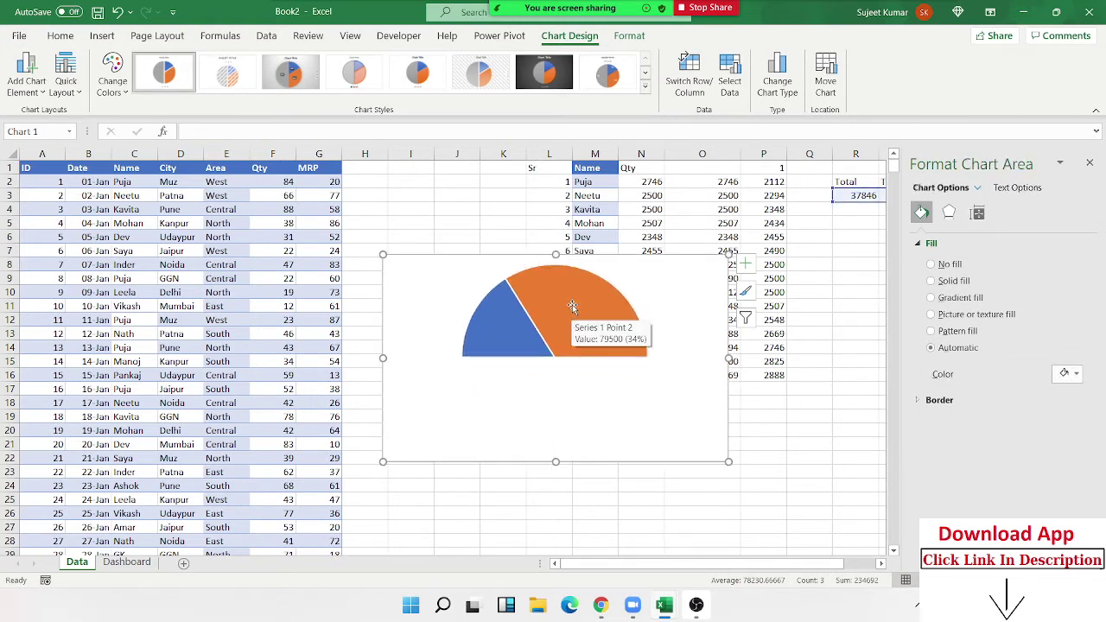
pyautogui.click(587, 395)
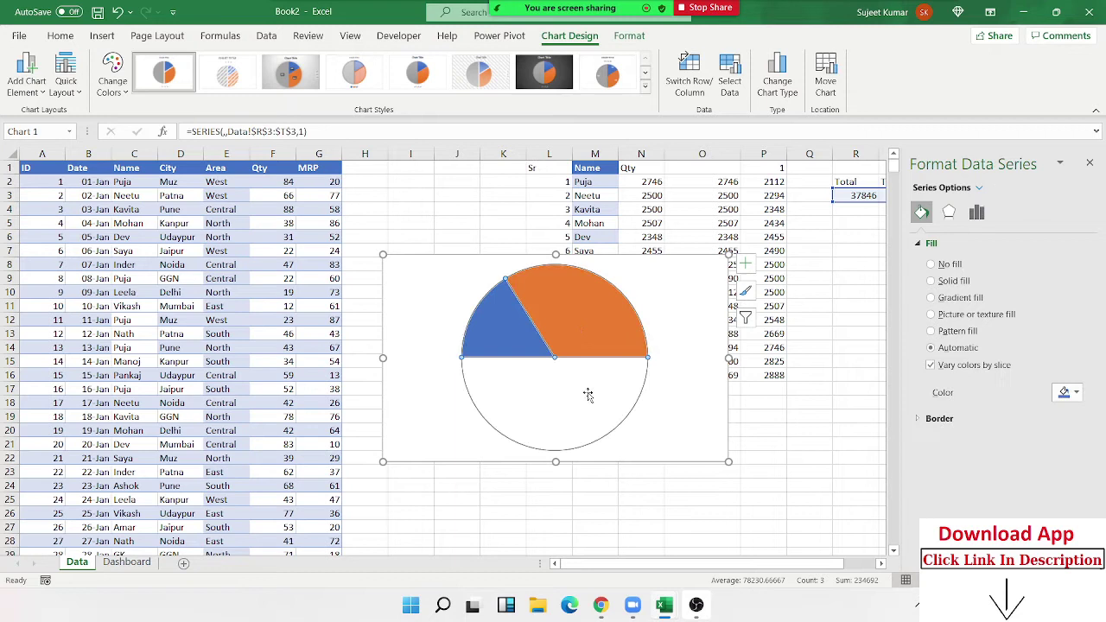
pyautogui.click(662, 306)
pyautogui.click(602, 319)
pyautogui.click(603, 320)
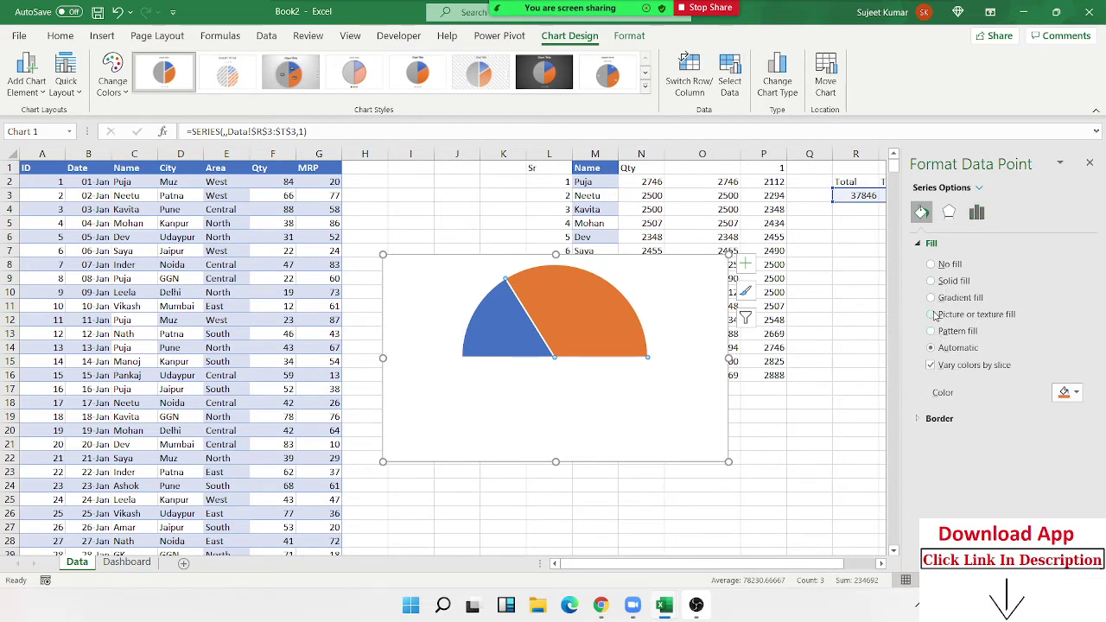
# Step: Fill the orange slice solid light grey and the left blue slice solid black
pyautogui.click(940, 283)
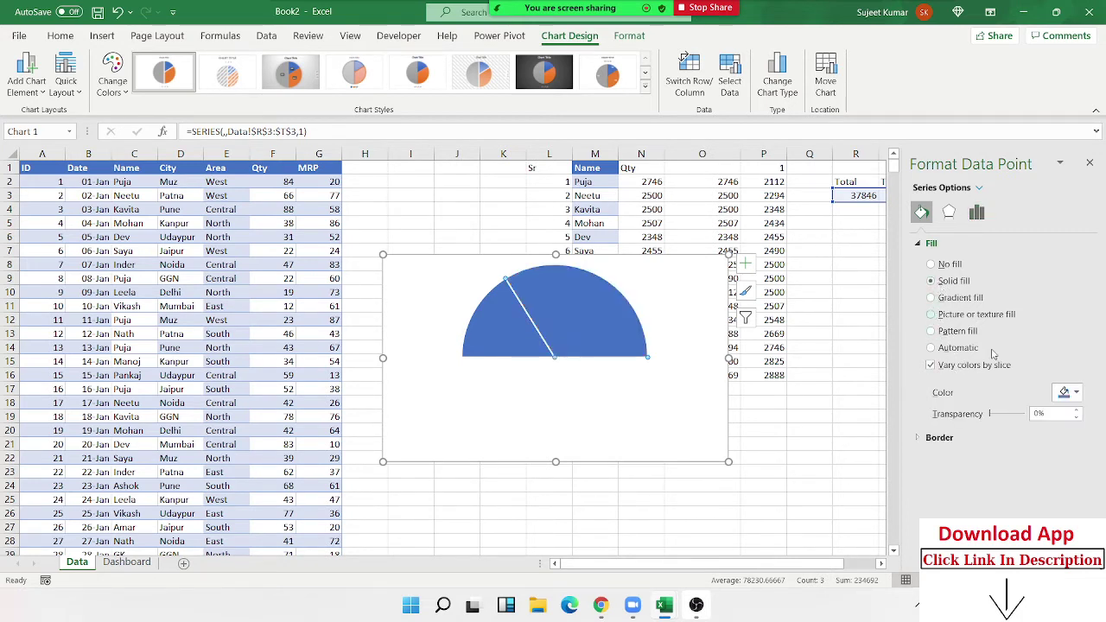
pyautogui.click(1072, 392)
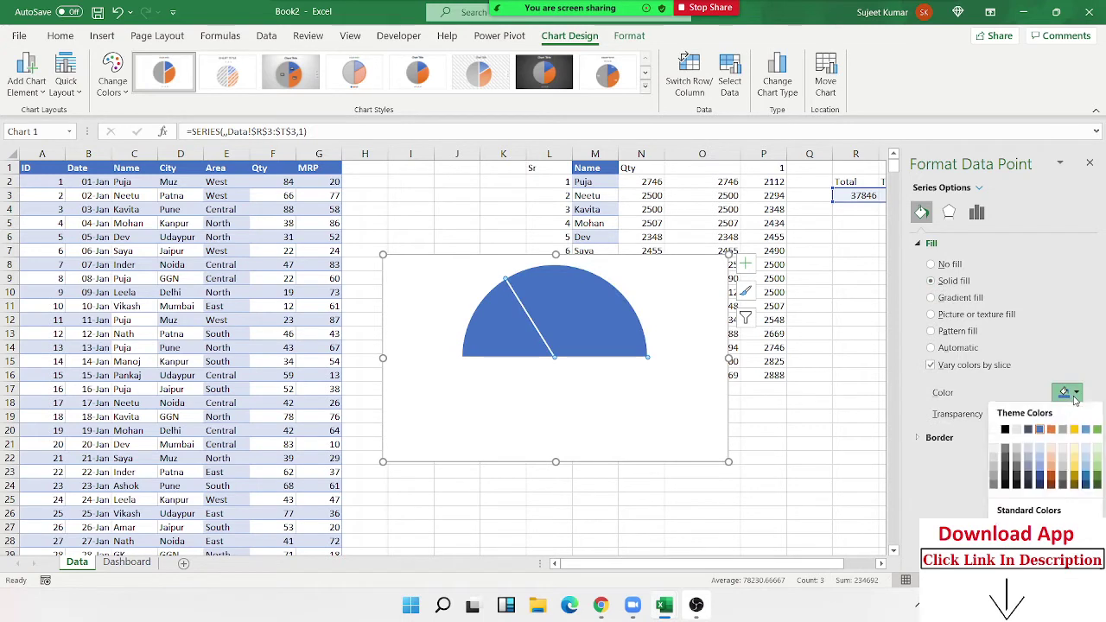
pyautogui.click(1016, 448)
pyautogui.click(518, 337)
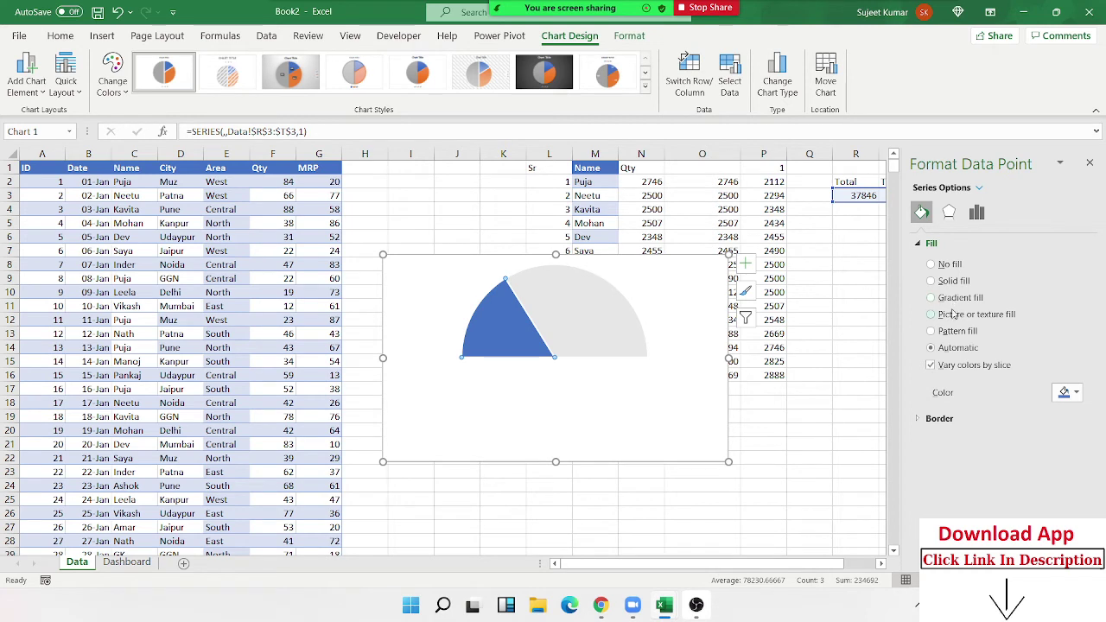
pyautogui.click(951, 282)
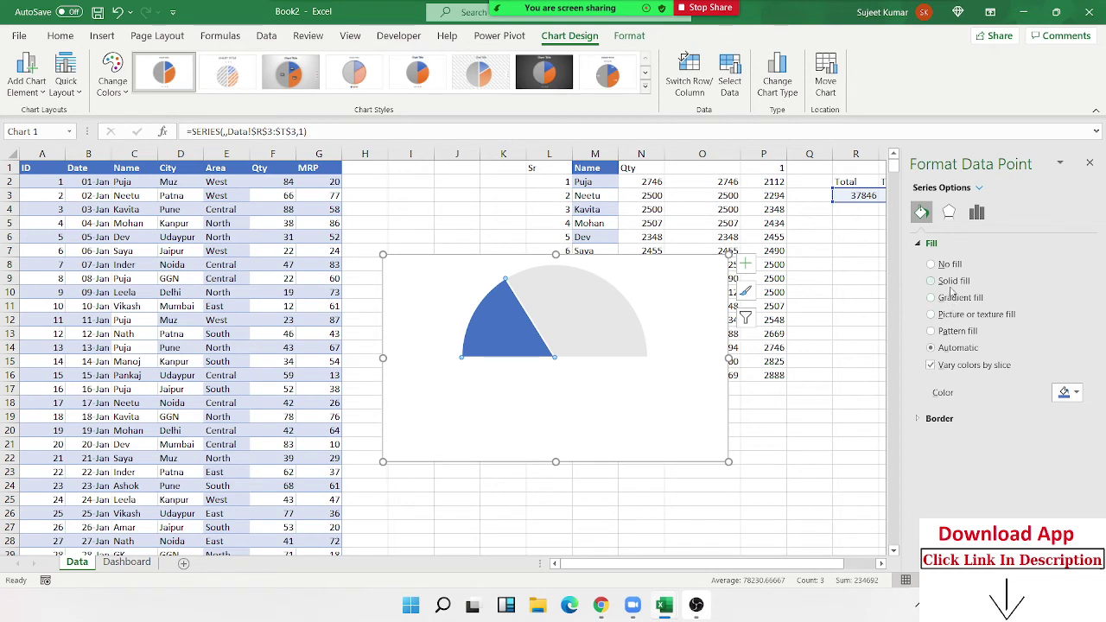
pyautogui.click(1071, 393)
pyautogui.click(1005, 430)
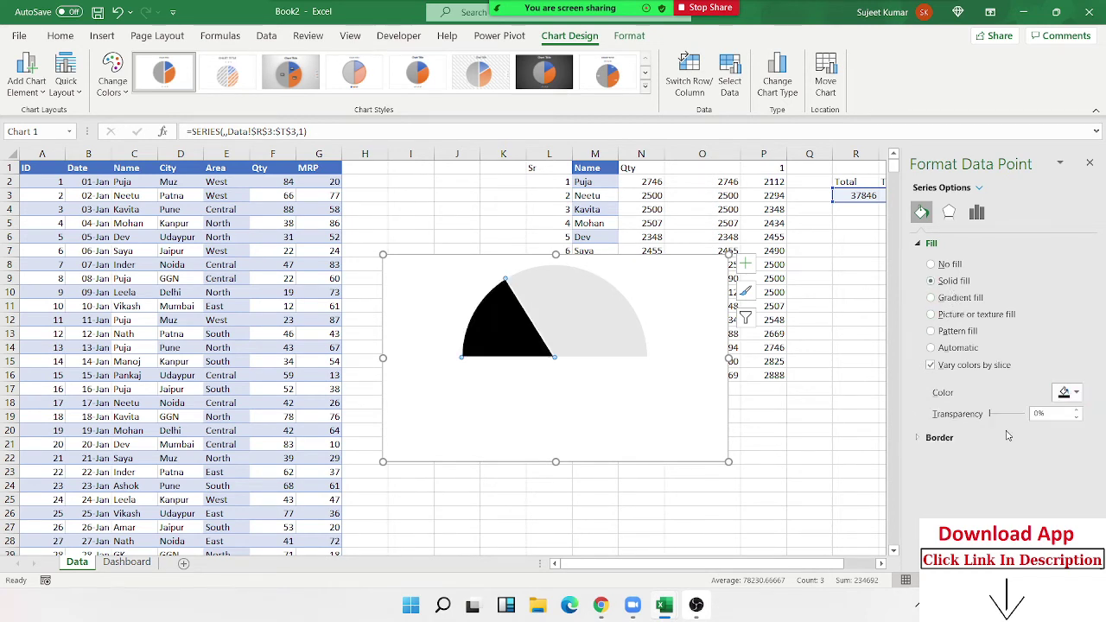
pyautogui.click(679, 375)
pyautogui.click(787, 430)
# Step: Shrink the gauge, move it from the Data sheet to the Dashboard beside Avg MRP
pyautogui.click(708, 434)
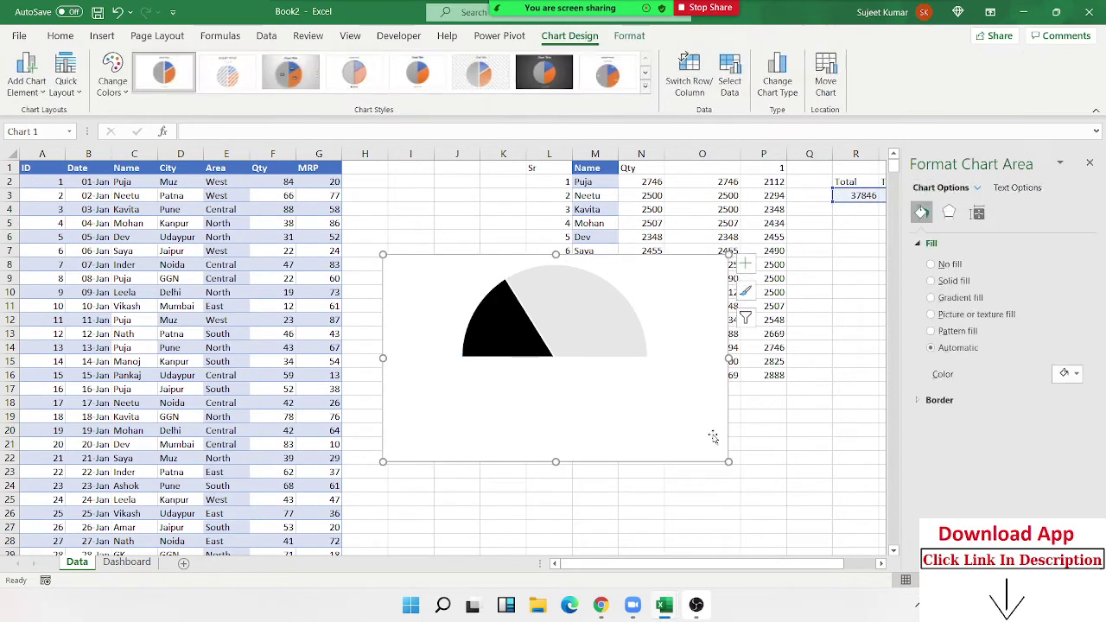
pyautogui.moveTo(726, 463); pyautogui.dragTo(628, 361)
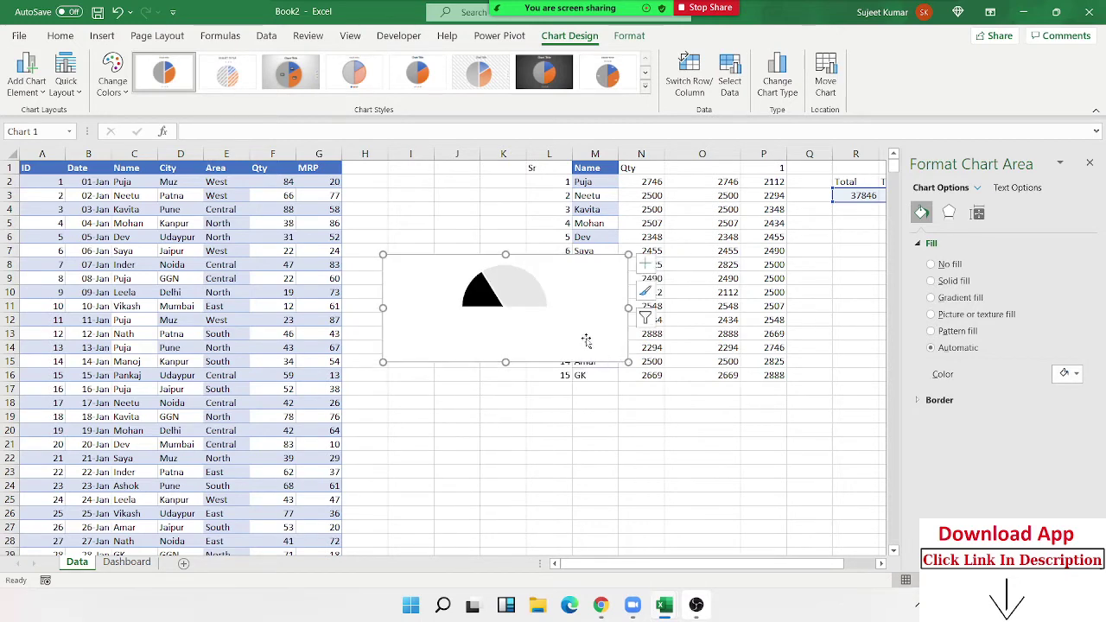
pyautogui.hotkey('ctrl', 'x')
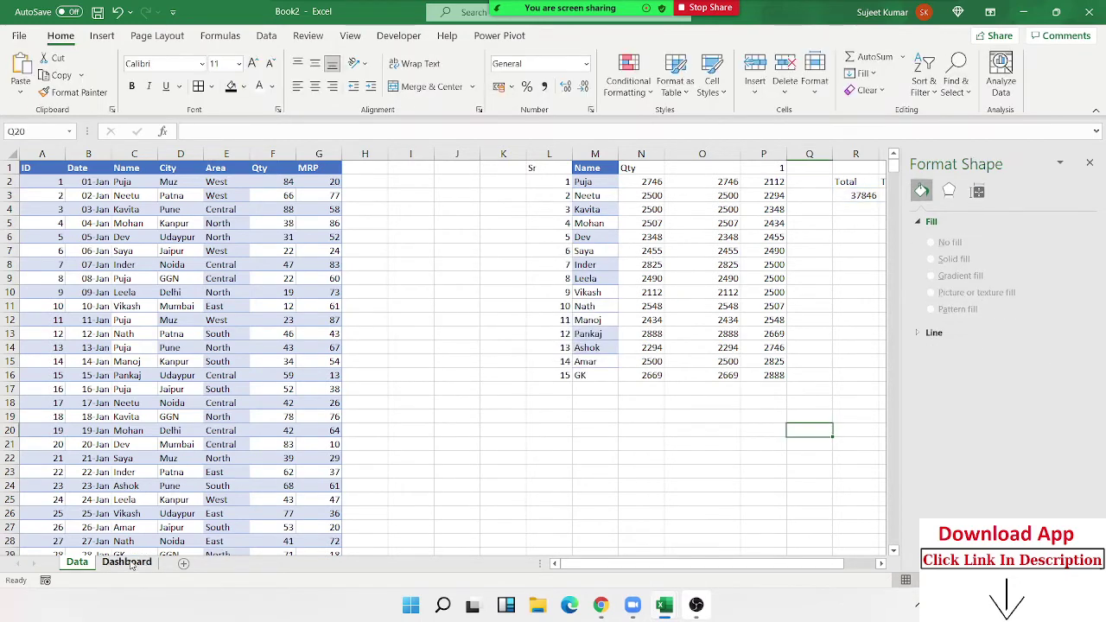
pyautogui.click(134, 562)
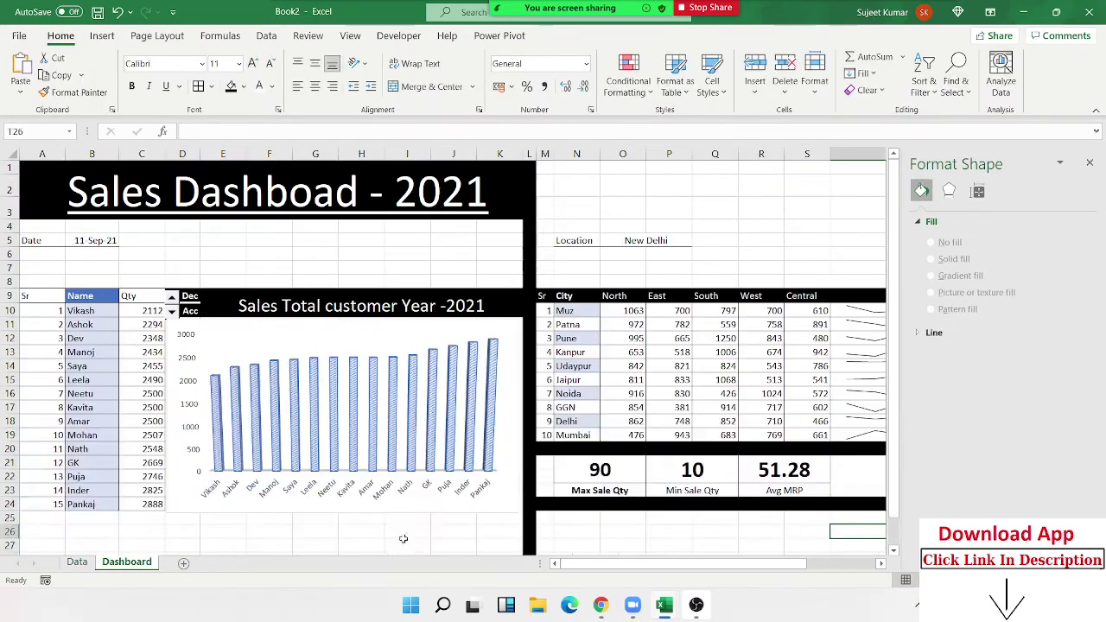
pyautogui.click(1089, 162)
pyautogui.hotkey('ctrl', 'v')
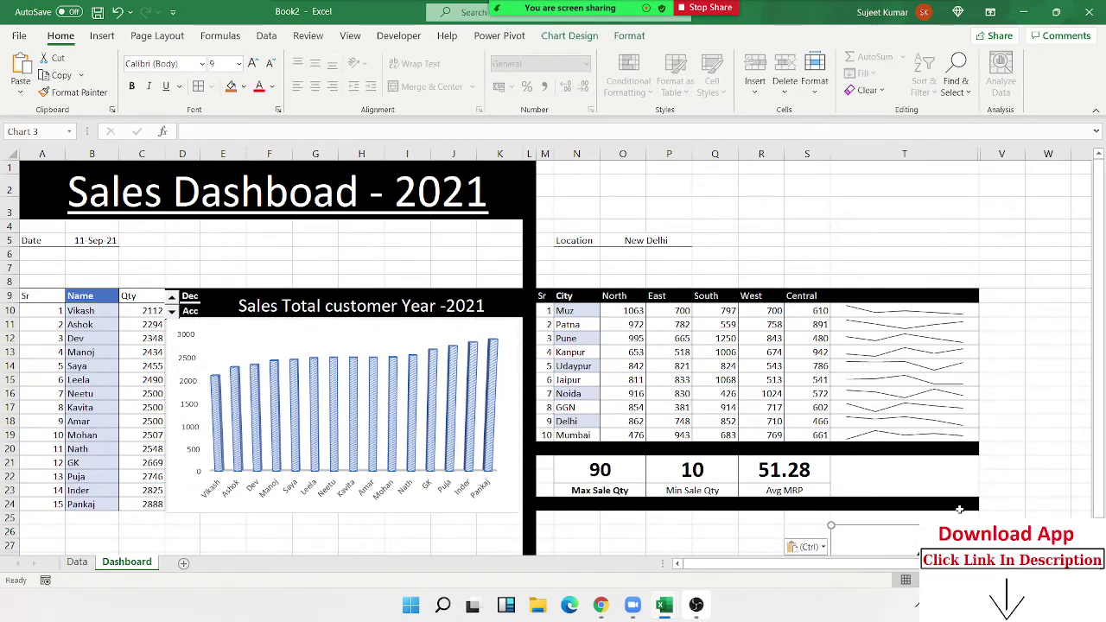
pyautogui.moveTo(894, 533)
pyautogui.mouseDown()
pyautogui.moveTo(877, 458)
pyautogui.moveTo(851, 464)
pyautogui.mouseUp()
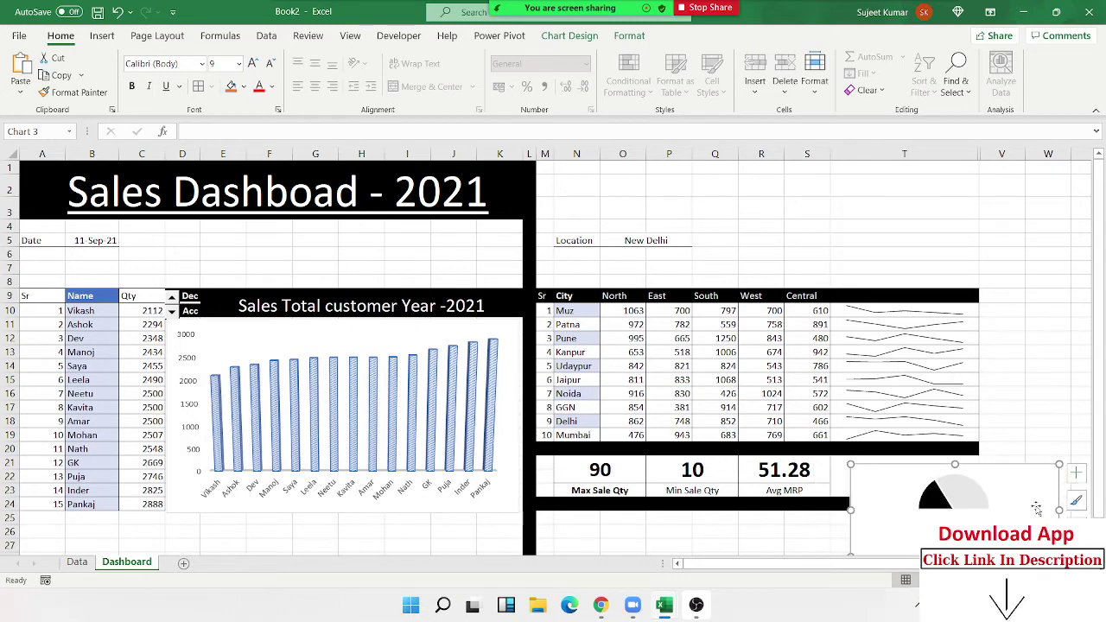
pyautogui.moveTo(1036, 508); pyautogui.dragTo(997, 489)
# Step: Give the gauge's chart area no fill and no border
pyautogui.rightClick(997, 487)
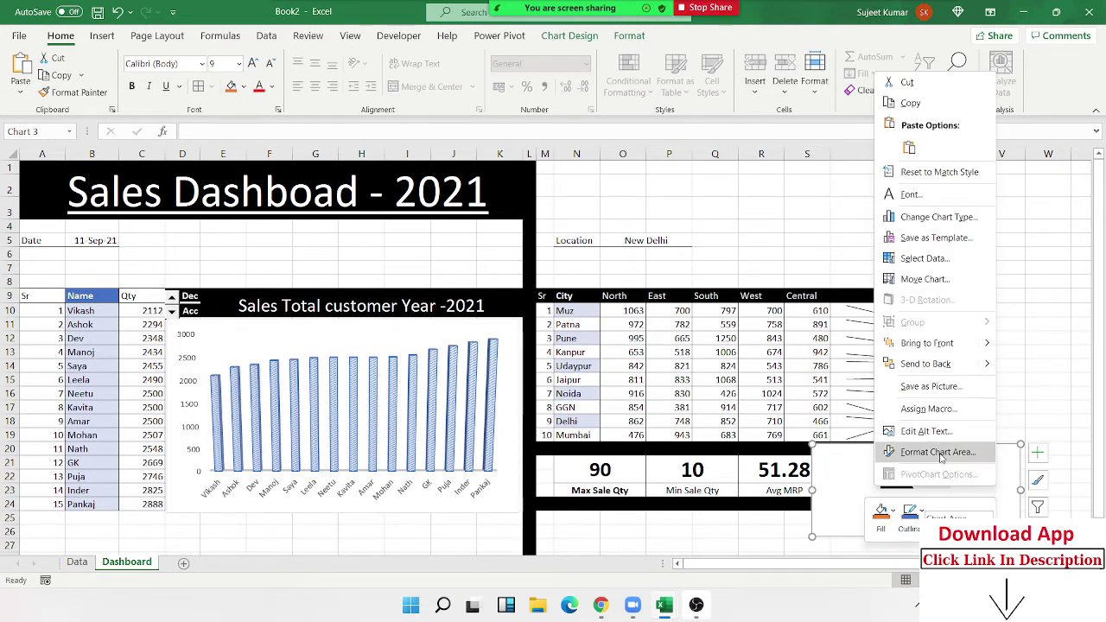
pyautogui.click(941, 457)
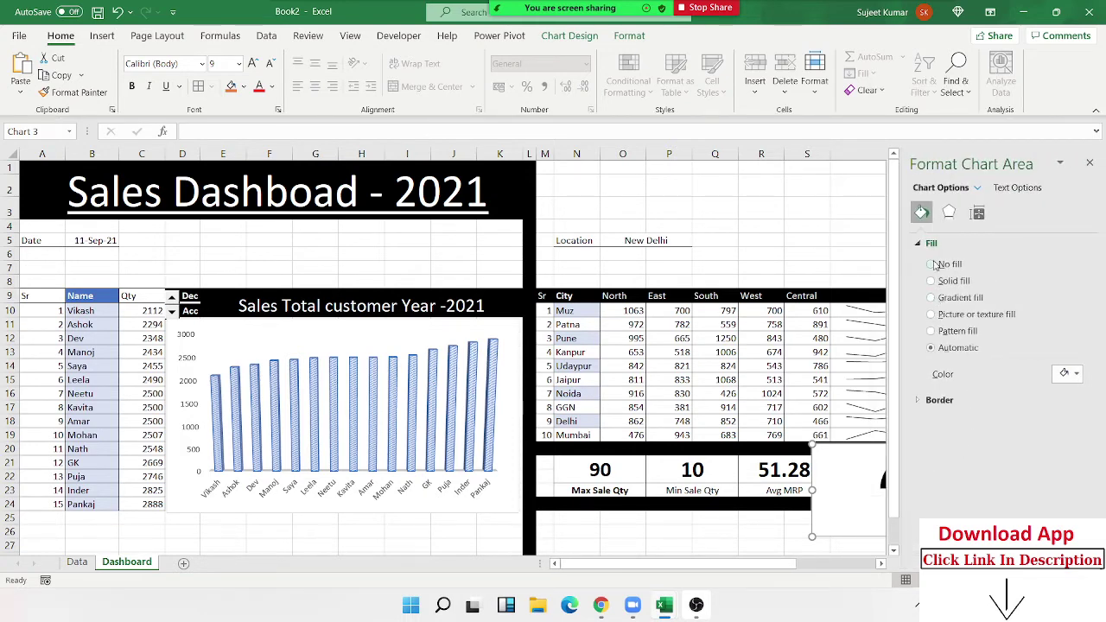
pyautogui.press('Escape')
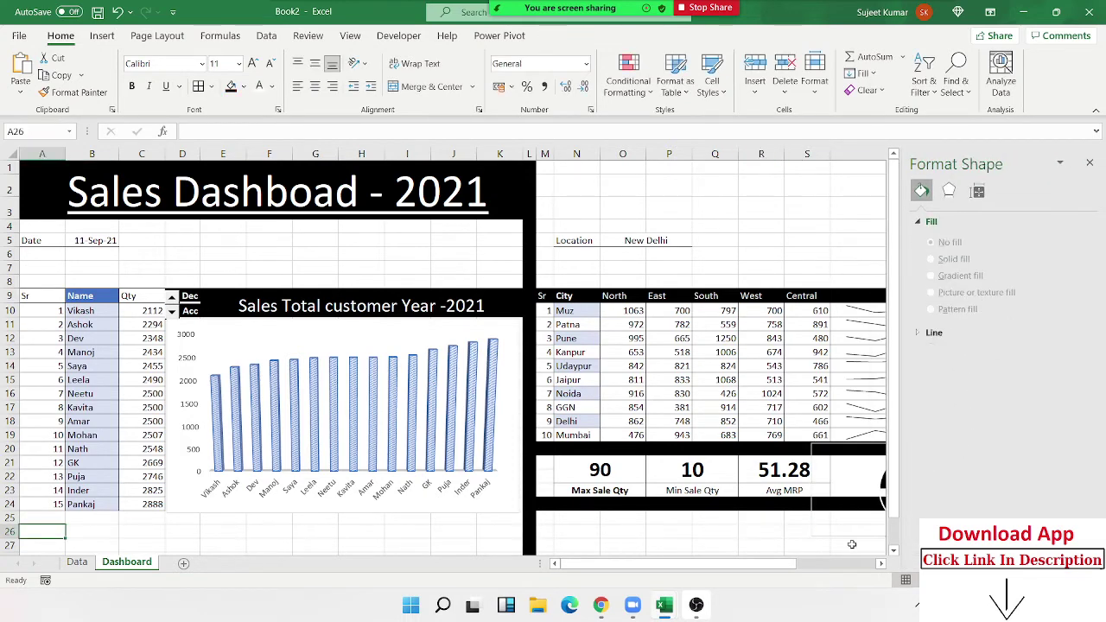
pyautogui.click(842, 532)
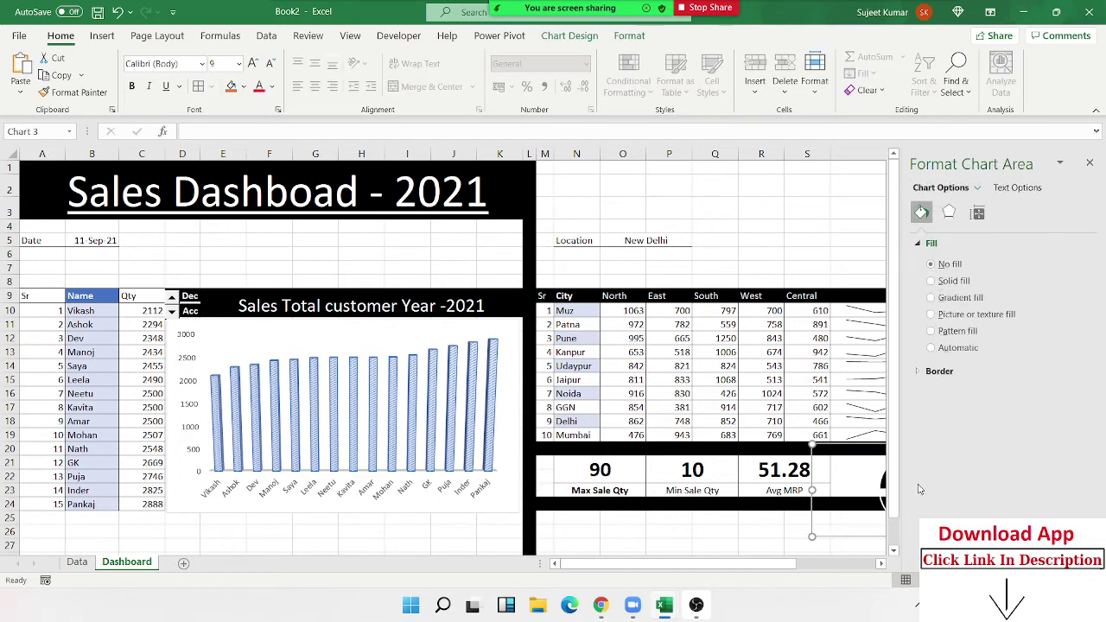
pyautogui.click(939, 371)
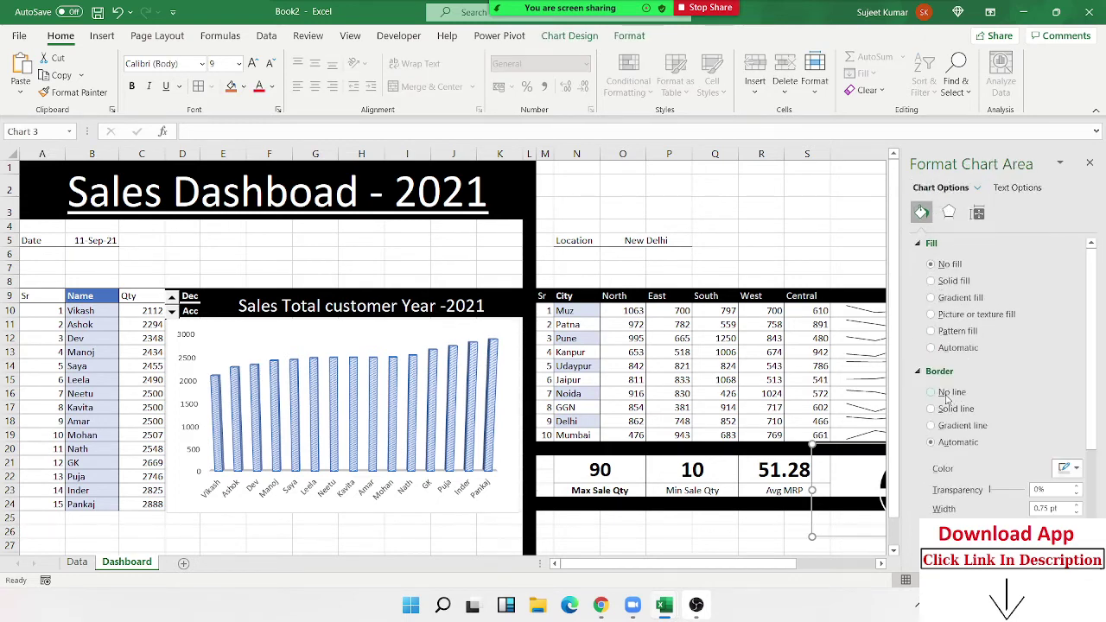
pyautogui.click(948, 393)
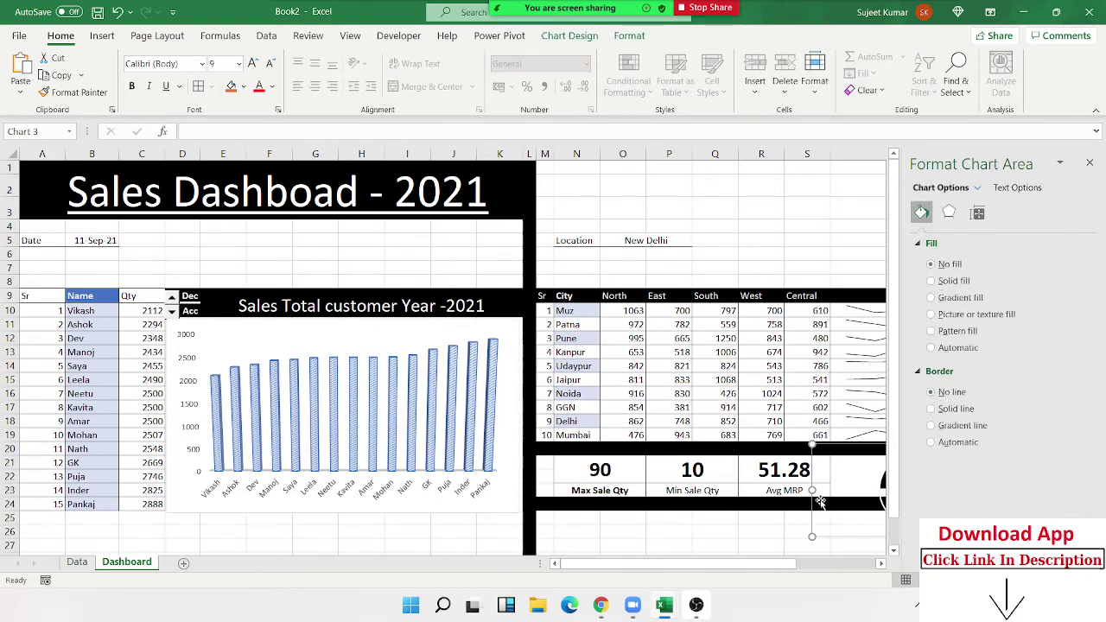
pyautogui.click(754, 530)
pyautogui.click(1092, 165)
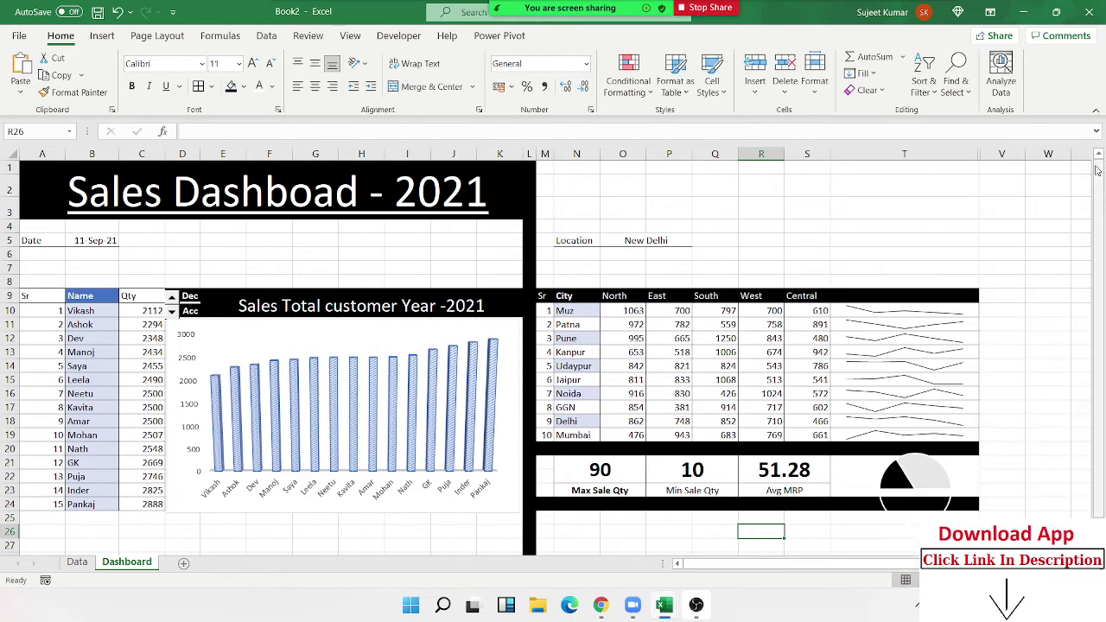
pyautogui.click(1068, 404)
# Step: Nudge the pie gauge with arrow keys to sit right of the 51.28 Avg MRP box
pyautogui.click(989, 480)
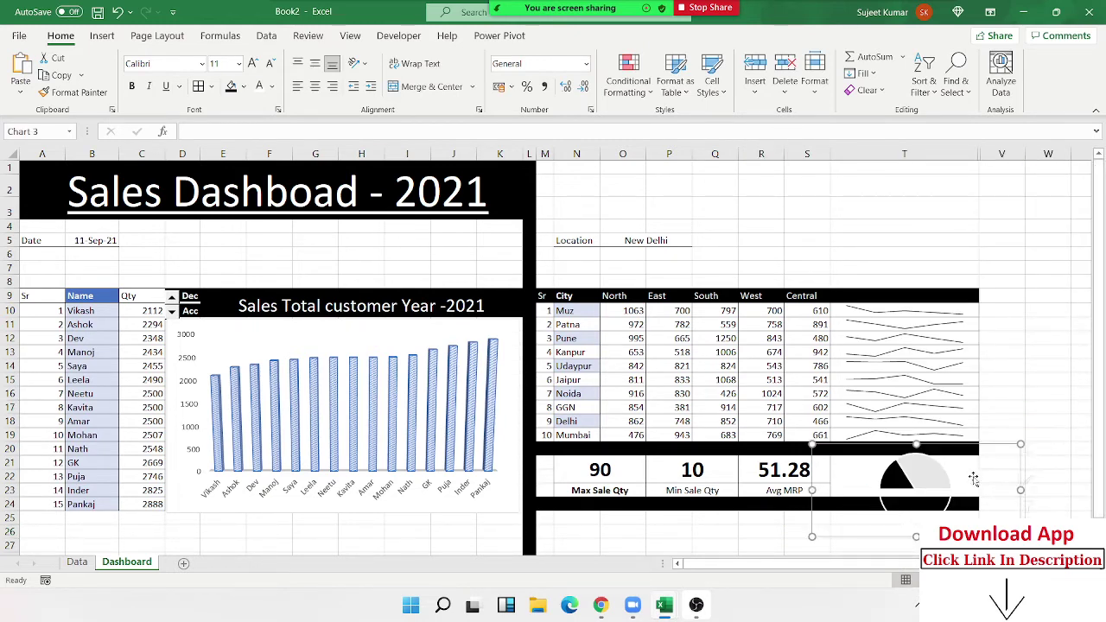
pyautogui.press('Left')
pyautogui.press('Left')
pyautogui.press('Left')
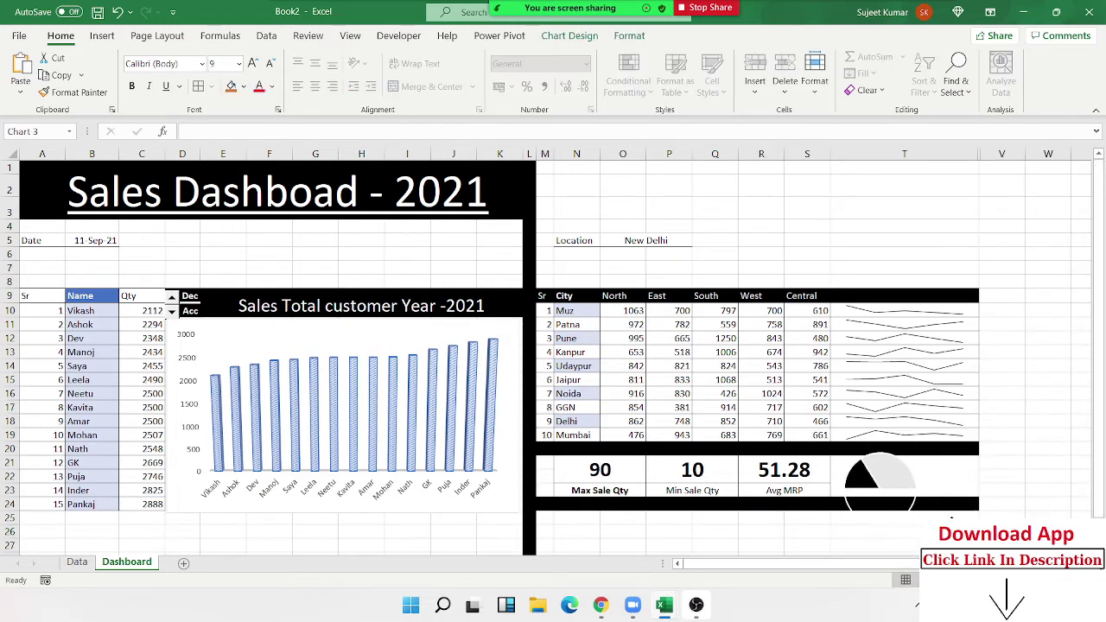
pyautogui.press('Left')
pyautogui.press('Left')
pyautogui.press('Left')
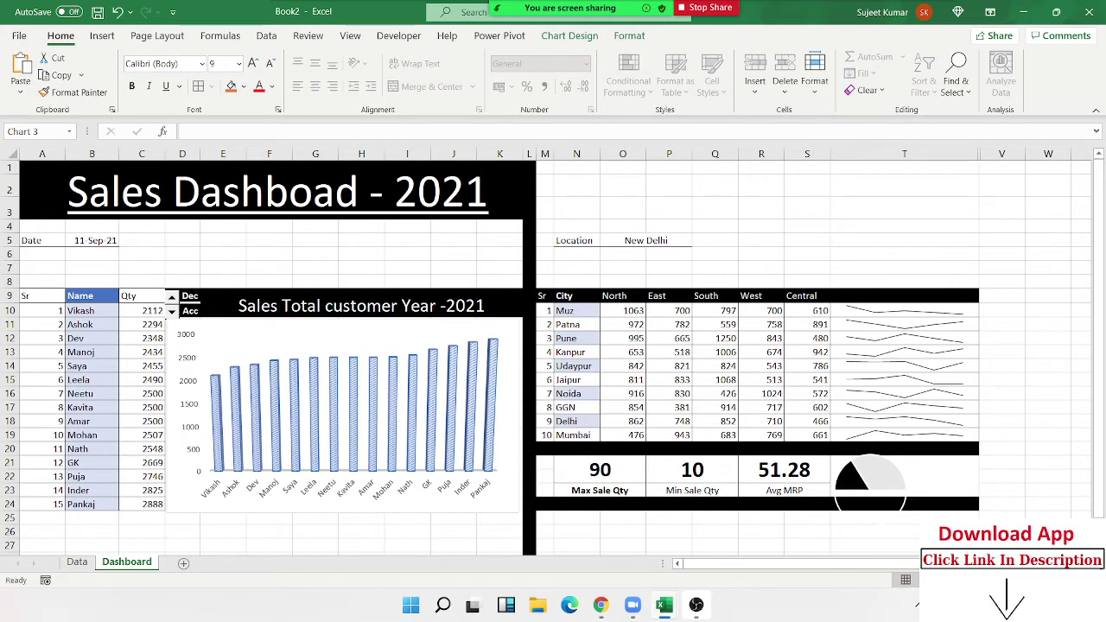
pyautogui.press('Right')
pyautogui.press('Down')
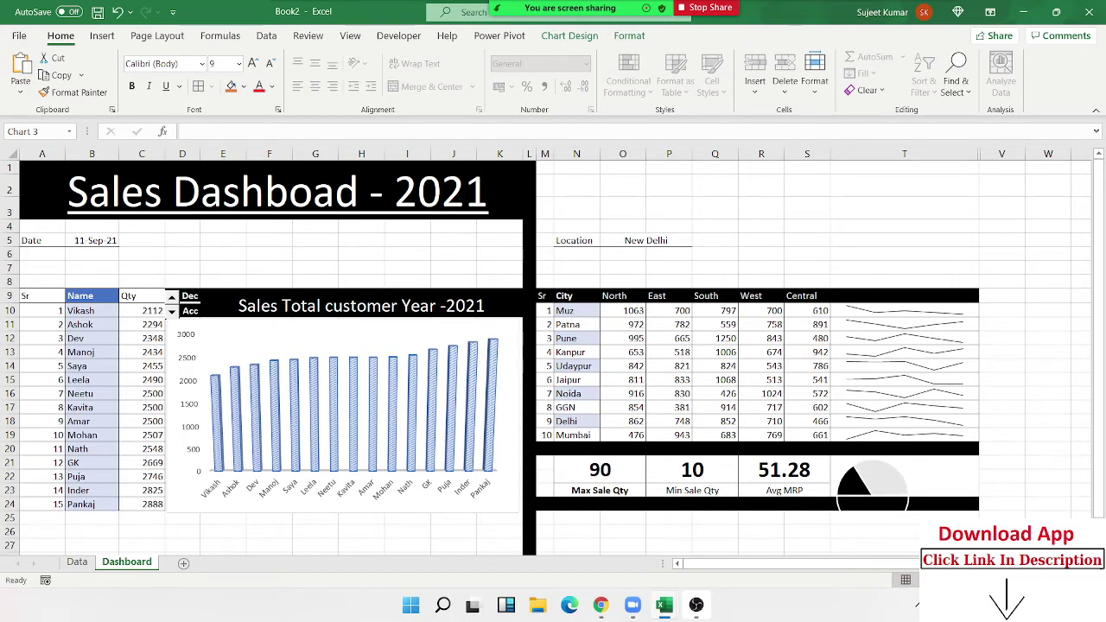
pyautogui.press('Left')
pyautogui.press('Left')
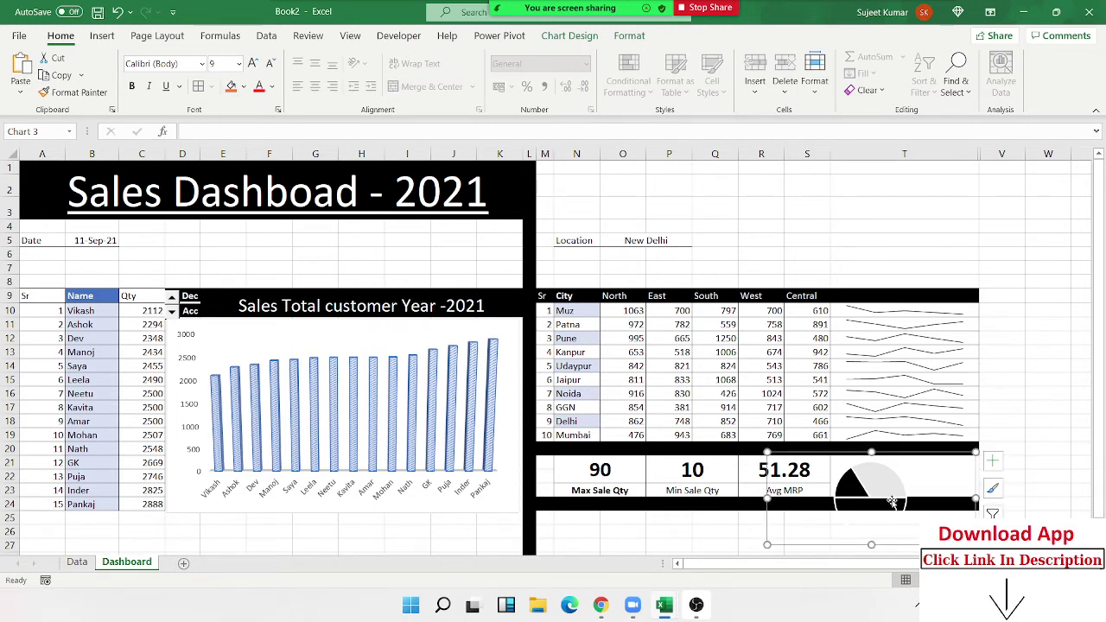
pyautogui.moveTo(871, 452); pyautogui.dragTo(871, 449)
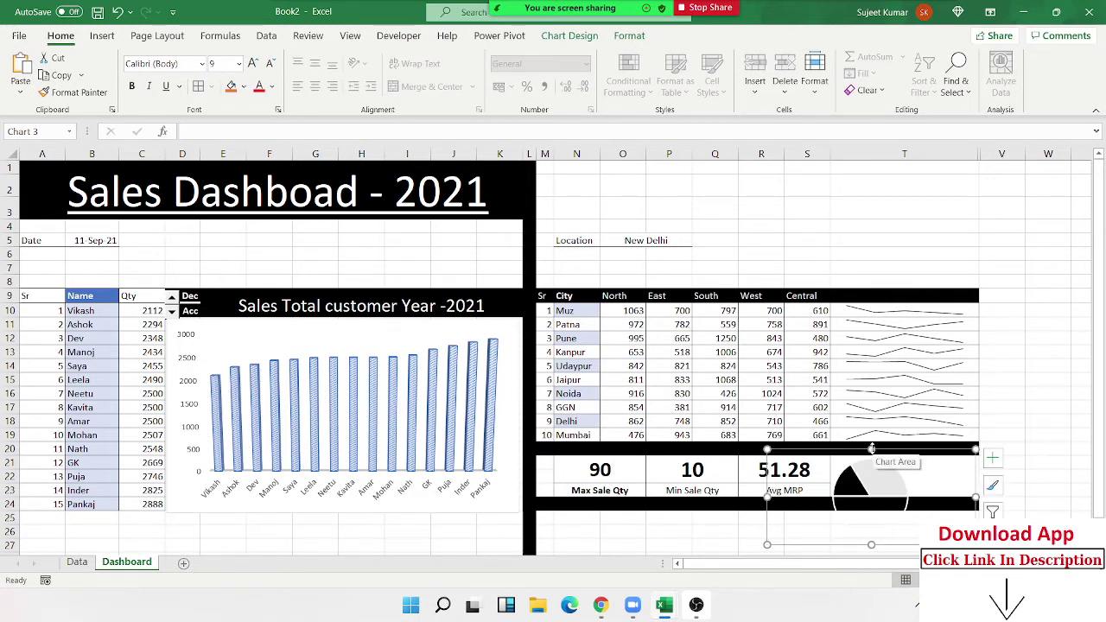
pyautogui.press('Escape')
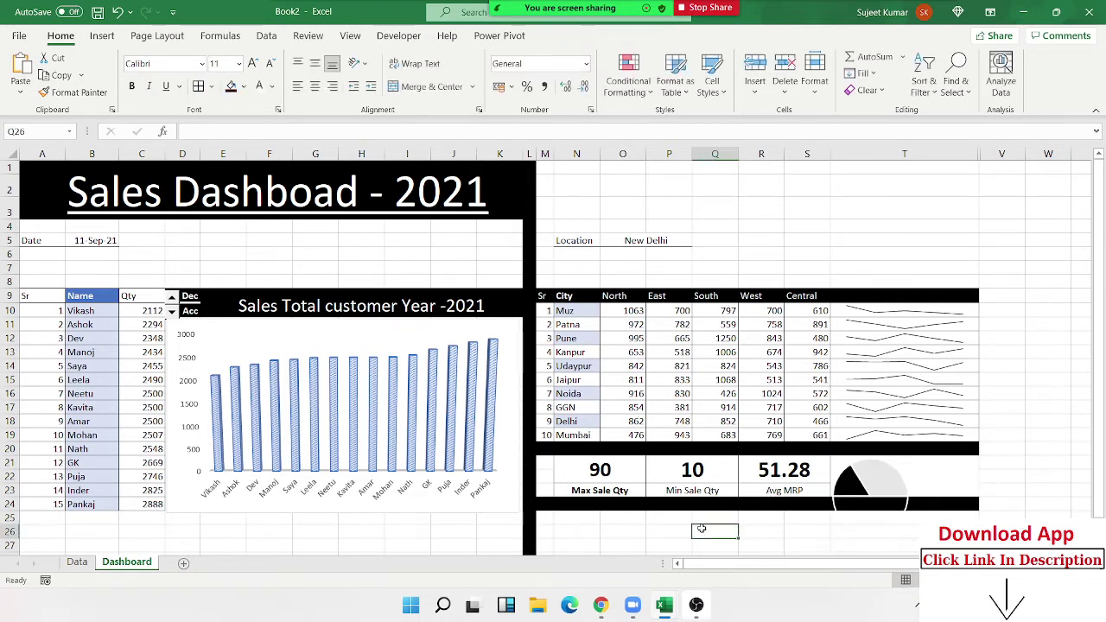
pyautogui.click(800, 507)
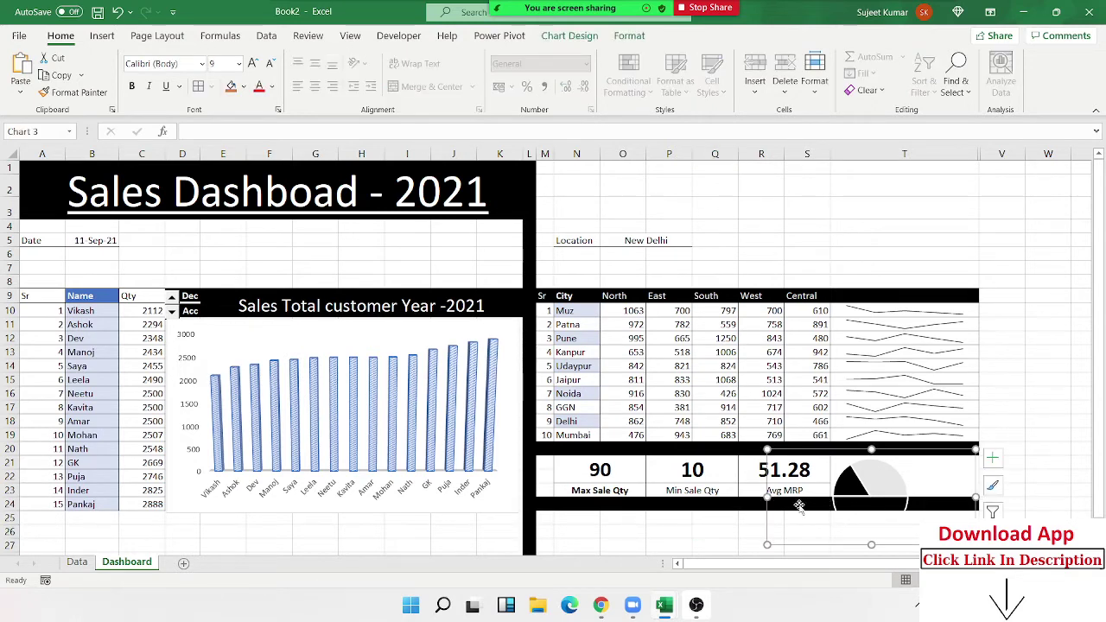
pyautogui.click(721, 531)
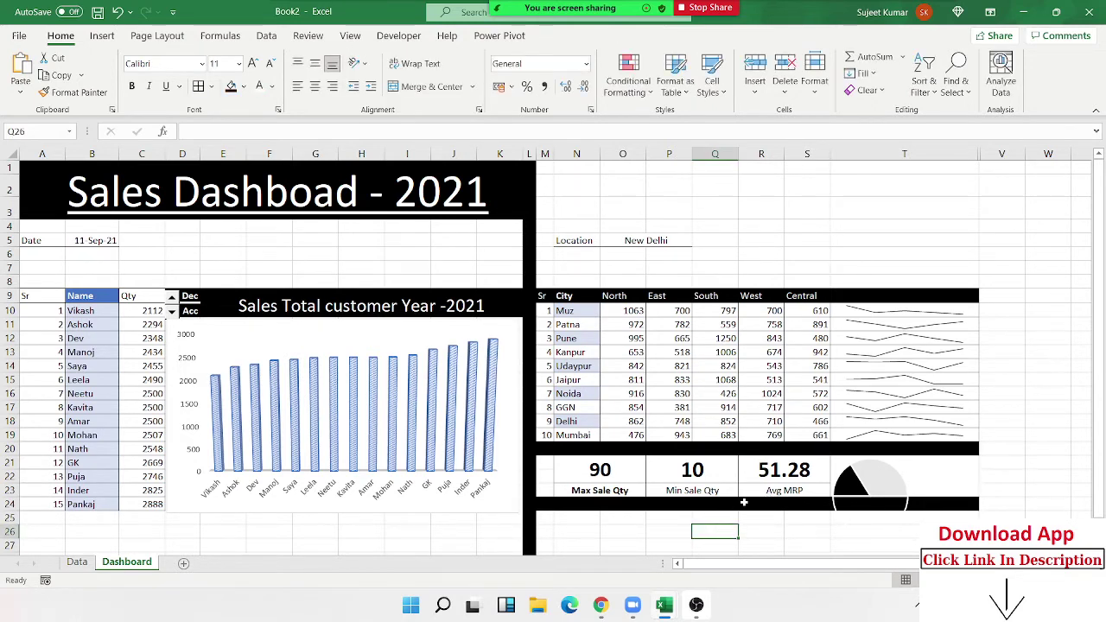
pyautogui.click(743, 502)
pyautogui.press('Right')
pyautogui.press('Right')
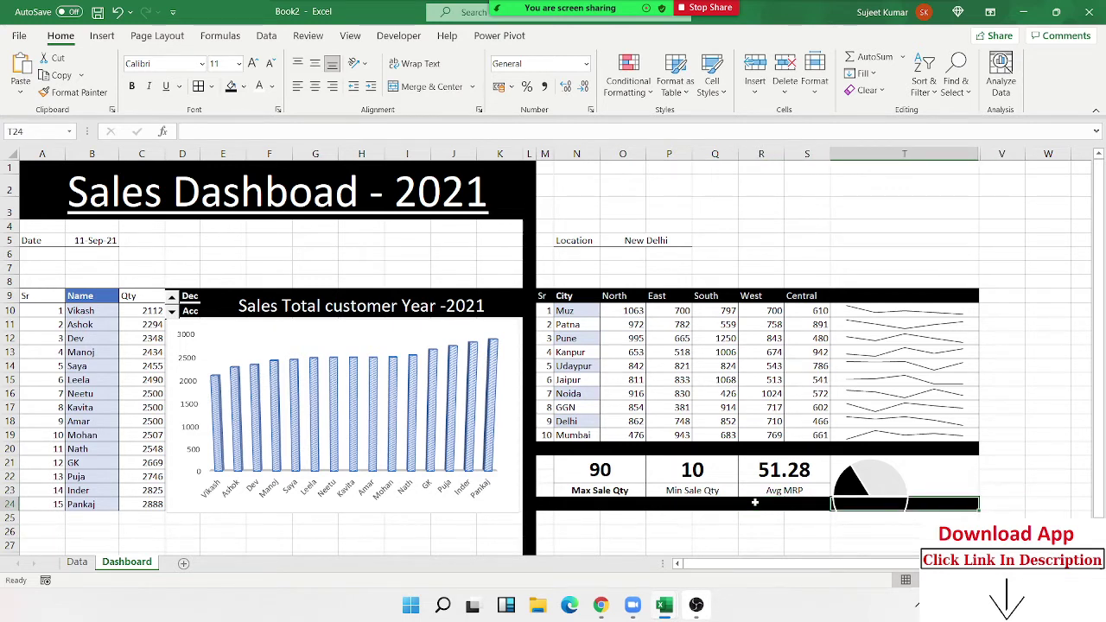
# Step: Set the pie series border to No line so the slices lose their outline
pyautogui.click(904, 499)
pyautogui.rightClick(903, 500)
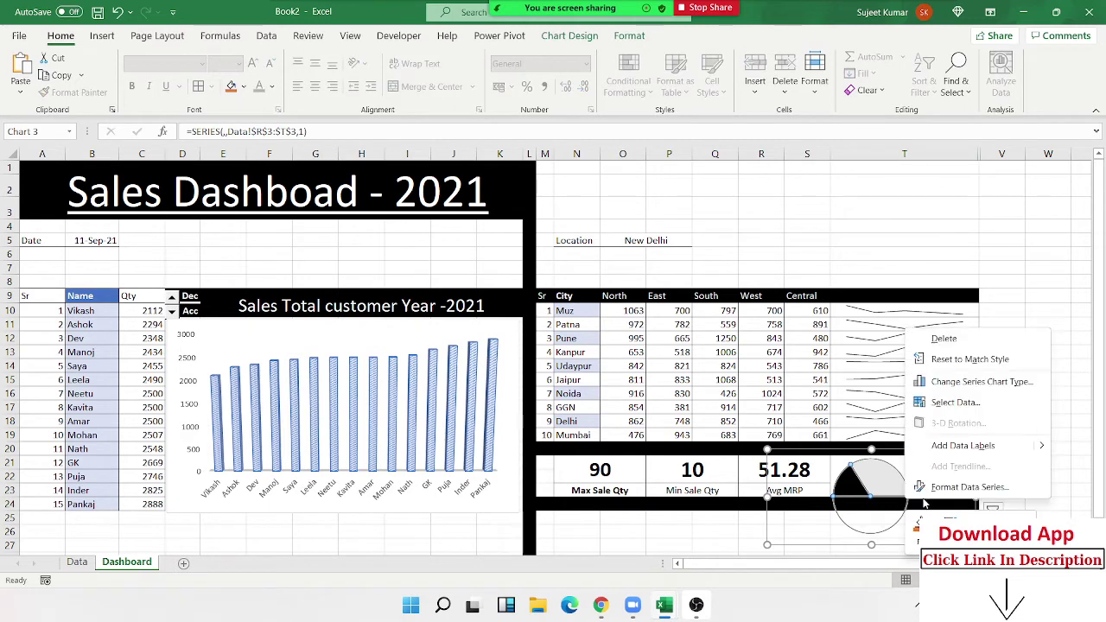
pyautogui.click(963, 499)
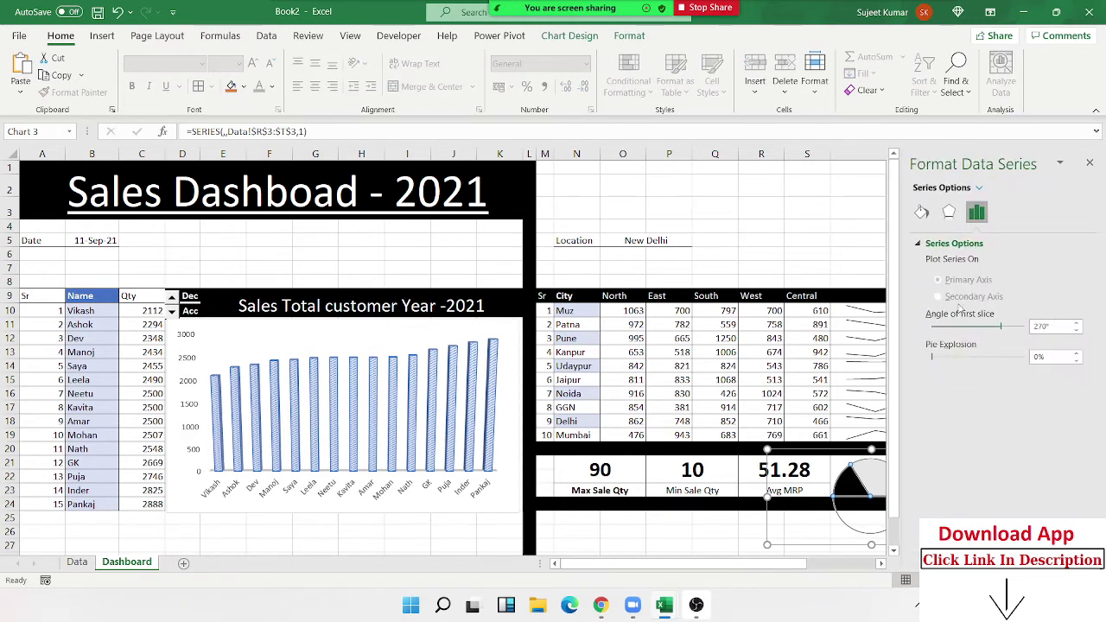
pyautogui.click(921, 211)
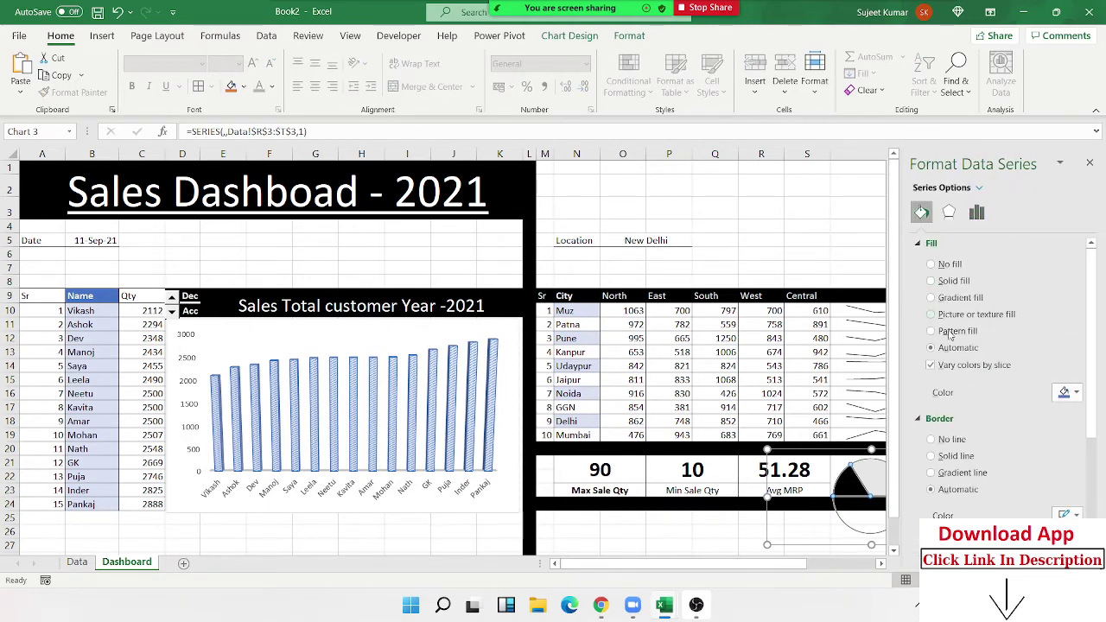
pyautogui.click(939, 440)
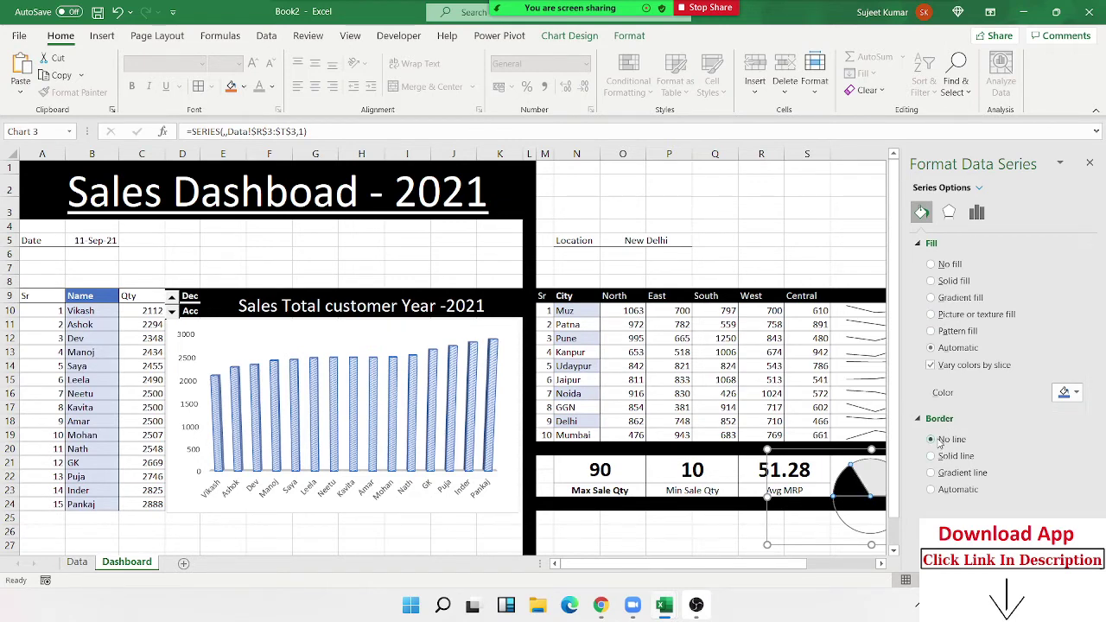
pyautogui.click(629, 541)
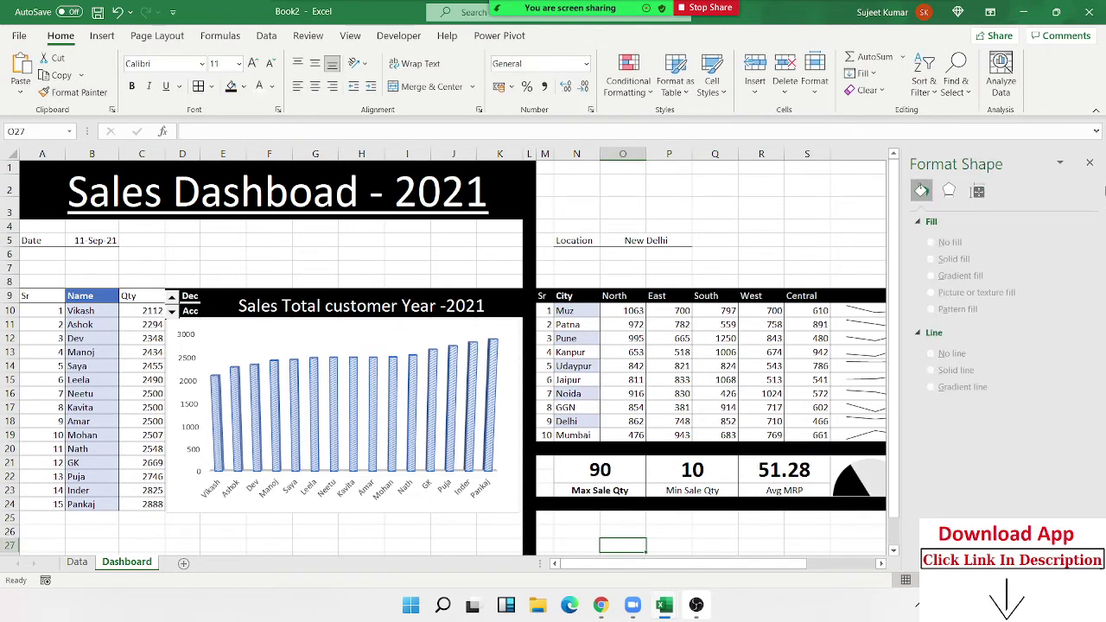
pyautogui.click(1088, 162)
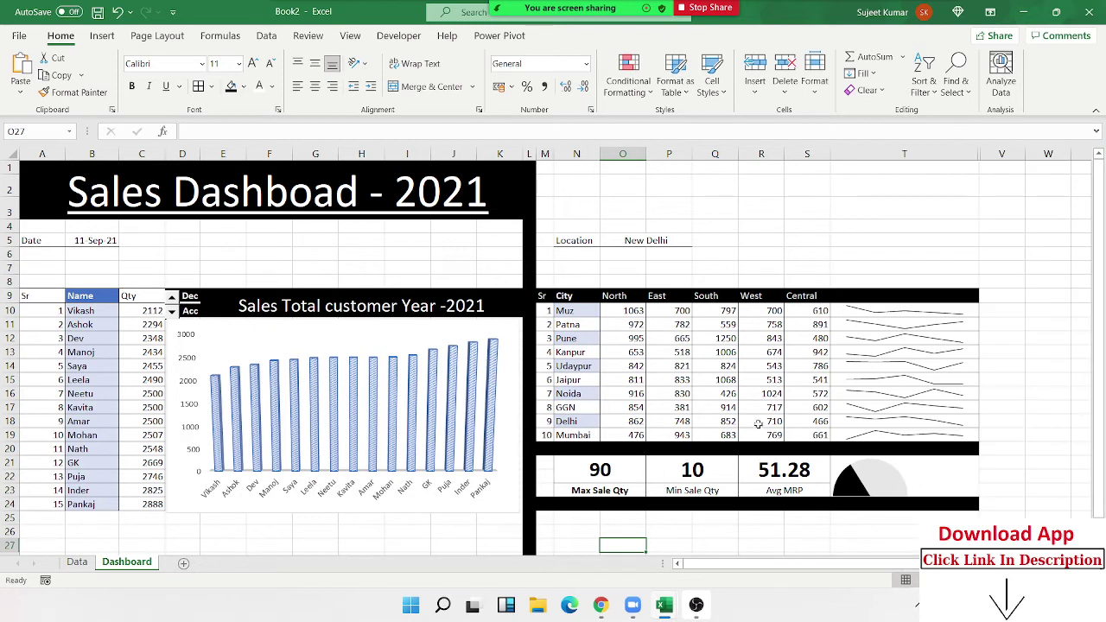
pyautogui.click(704, 502)
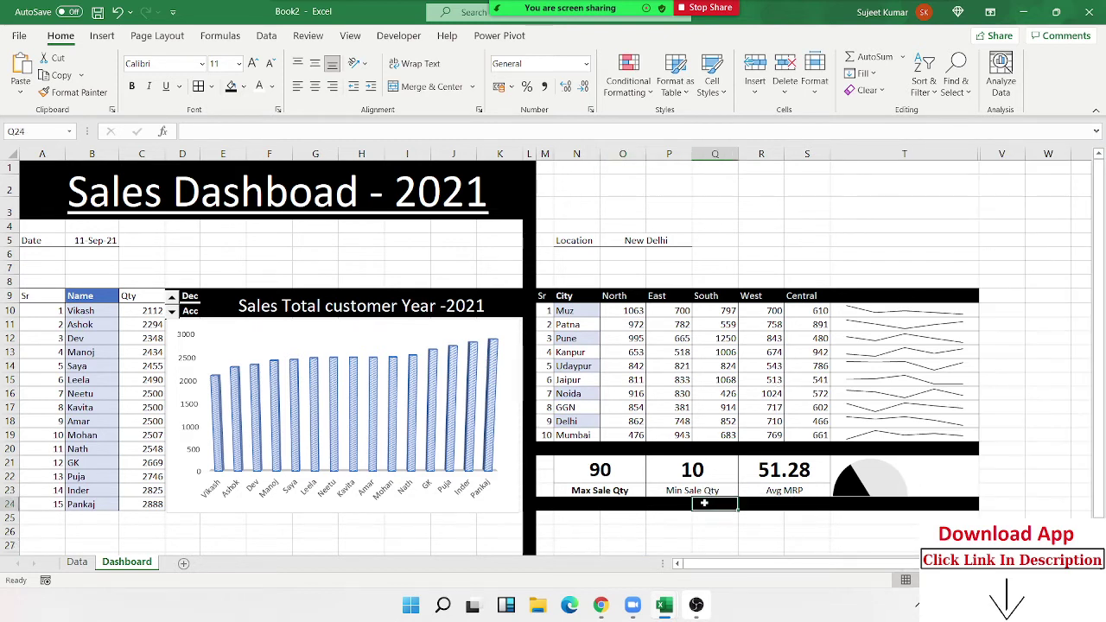
# Step: Type the caption 'Achive from Target' into cell T24 under the gauge
pyautogui.press('Right')
pyautogui.press('Right')
pyautogui.press('Right')
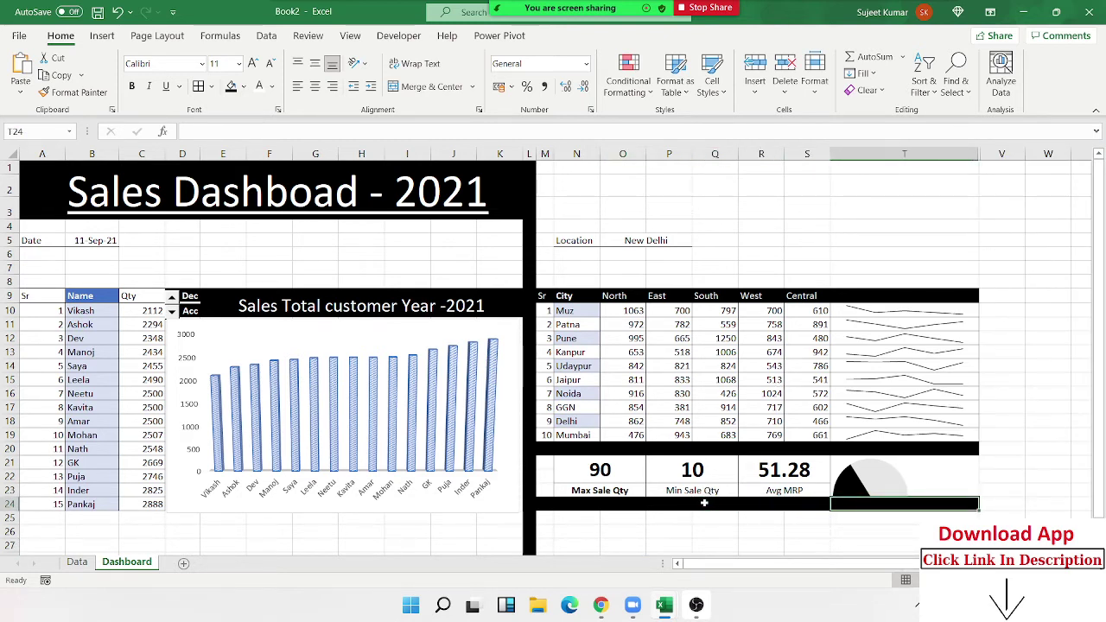
pyautogui.write('T')
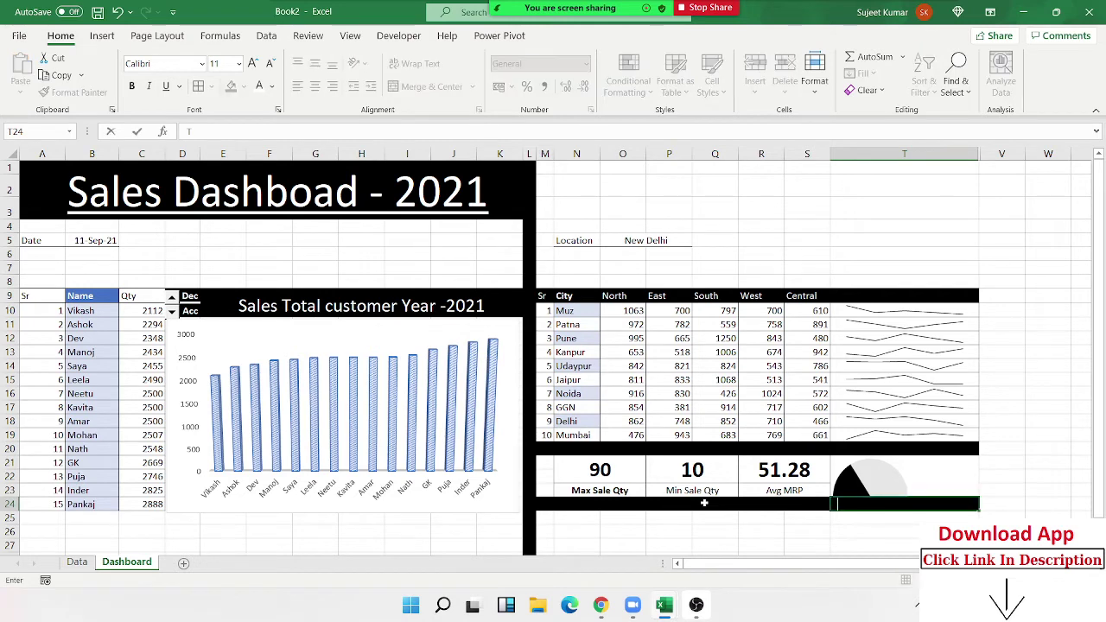
pyautogui.press('Escape')
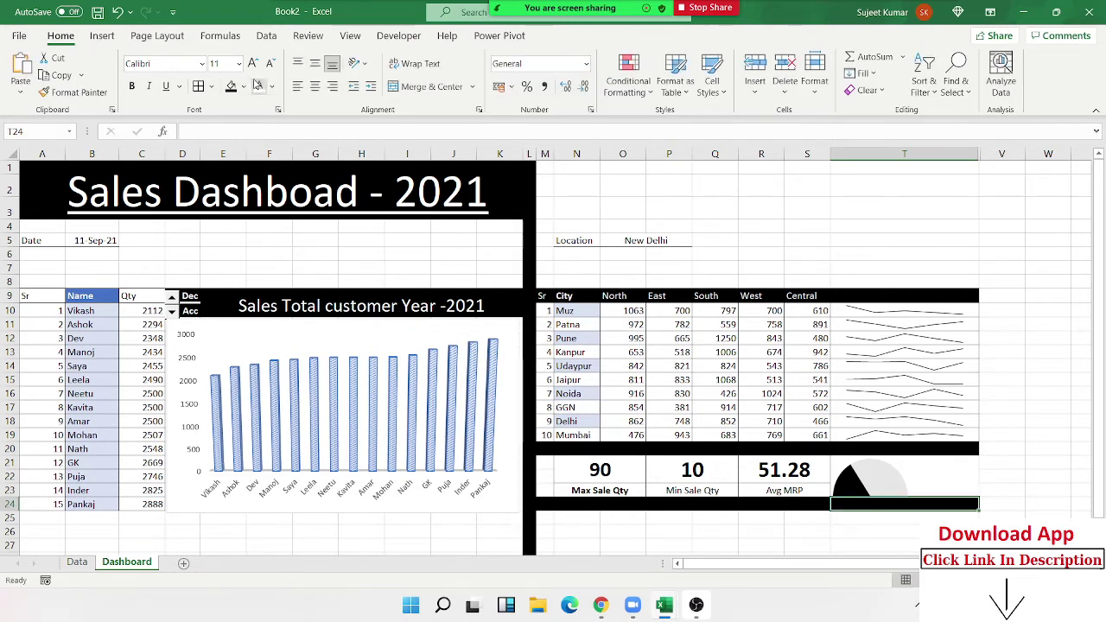
pyautogui.write('Total')
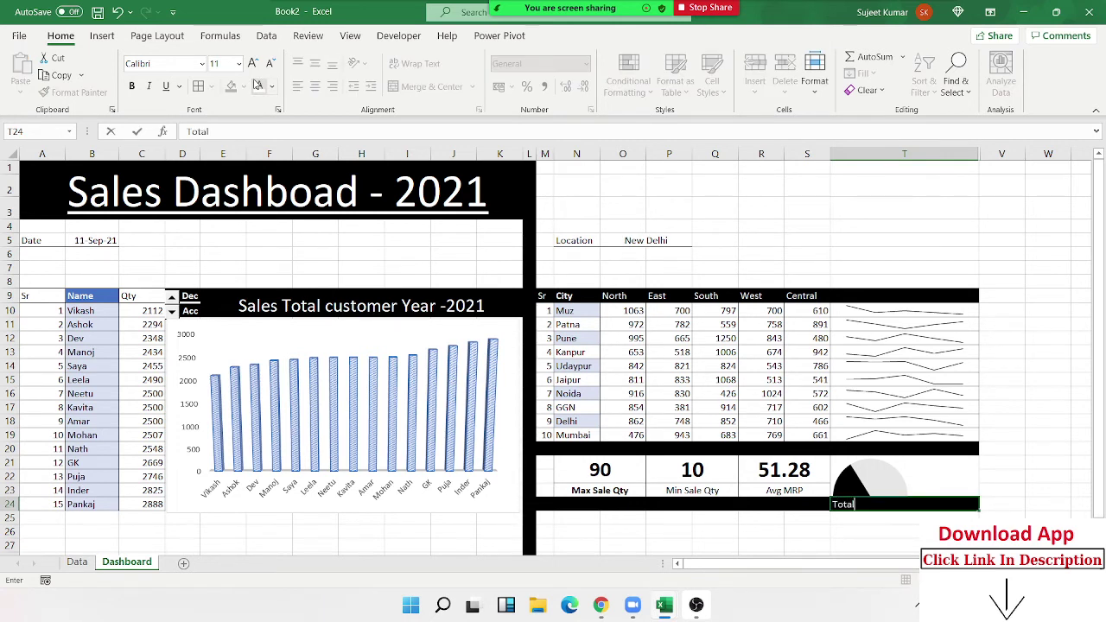
pyautogui.press('BackSpace')
pyautogui.press('BackSpace')
pyautogui.press('BackSpace')
pyautogui.write('chive fr')
pyautogui.write('om ')
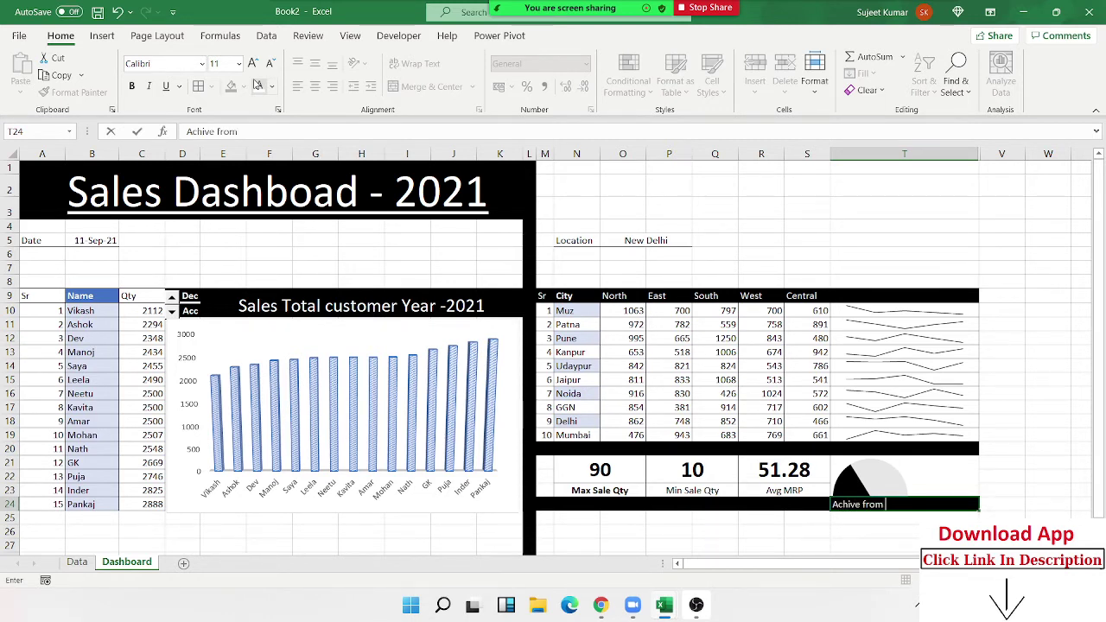
pyautogui.write('Targ')
pyautogui.write('et')
pyautogui.click(1032, 409)
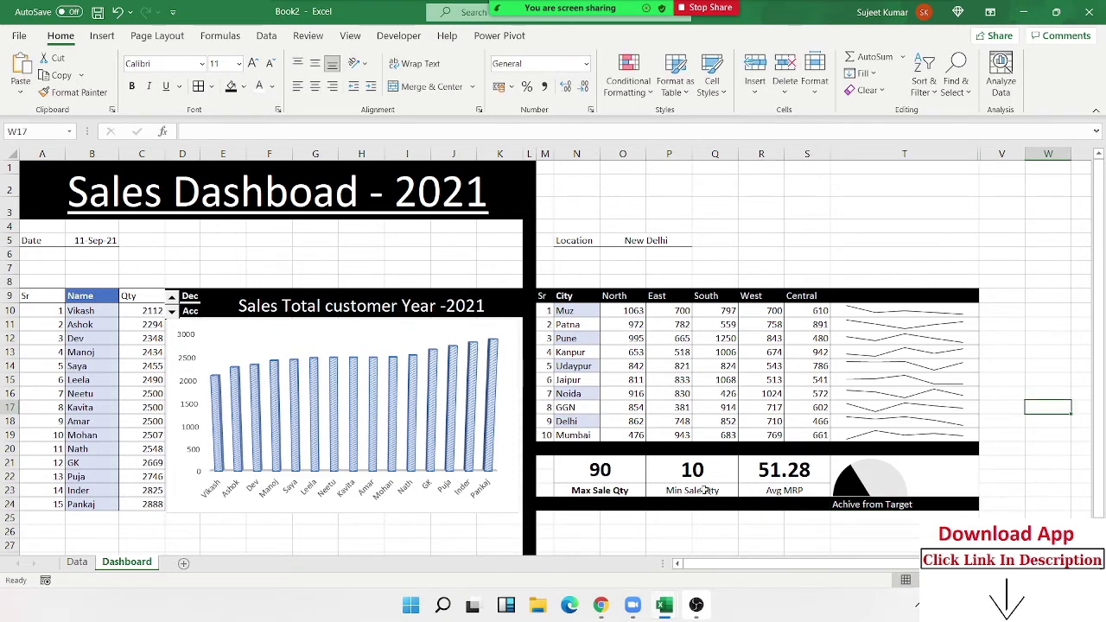
# Step: On the Data sheet, label R5 Avg MRP and put the AVERAGEA of the MRP column in R6 (51.21581)
pyautogui.click(77, 562)
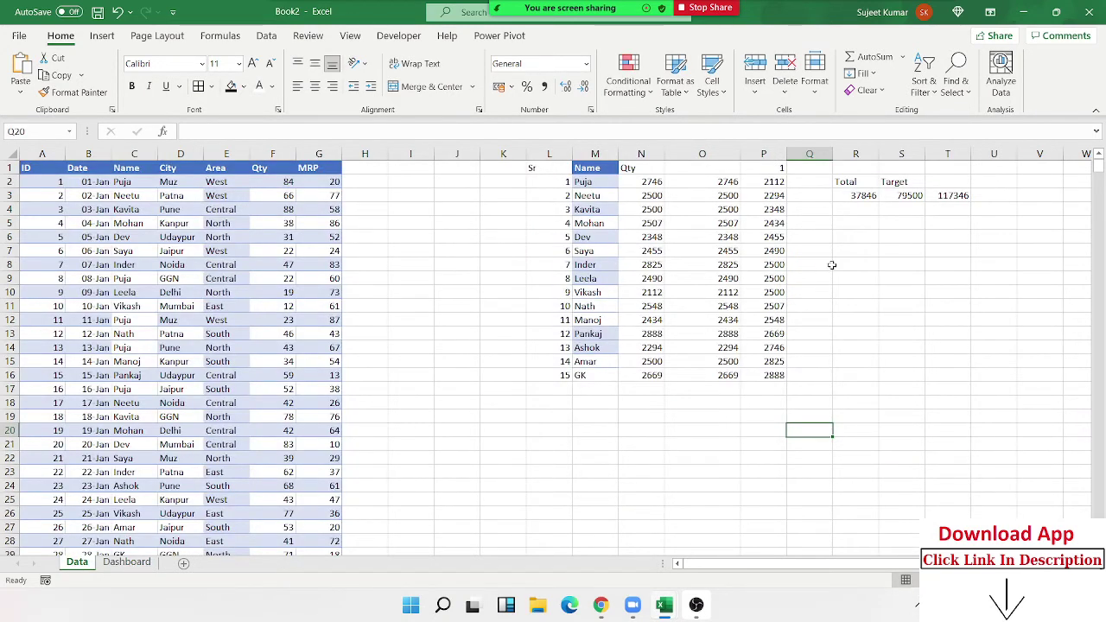
pyautogui.click(851, 233)
pyautogui.click(853, 223)
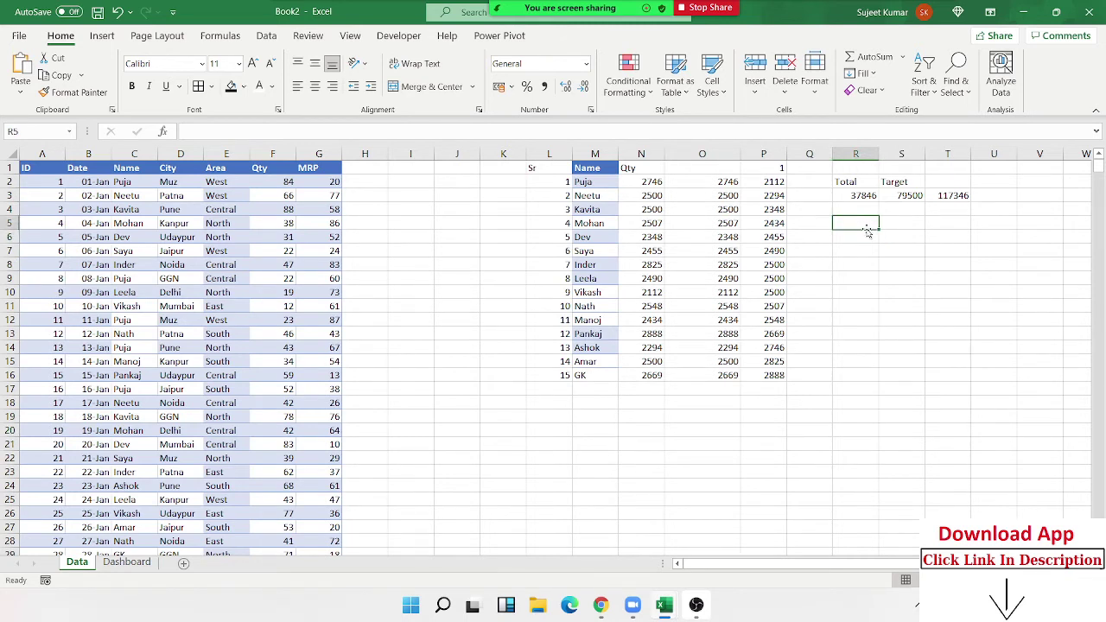
pyautogui.write('Avg MRP')
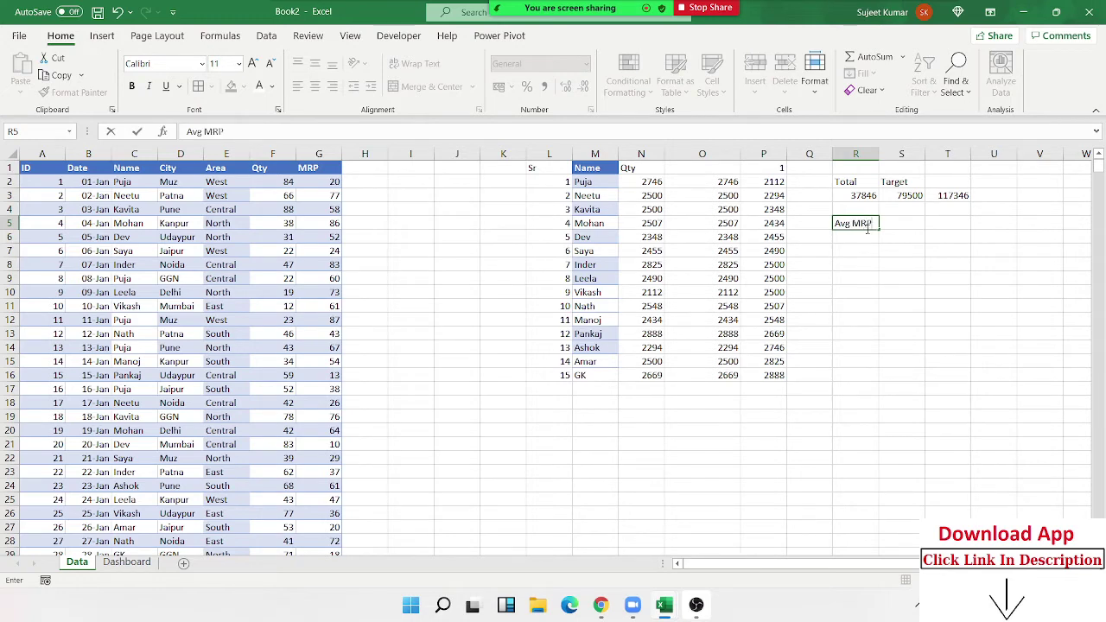
pyautogui.press('Return')
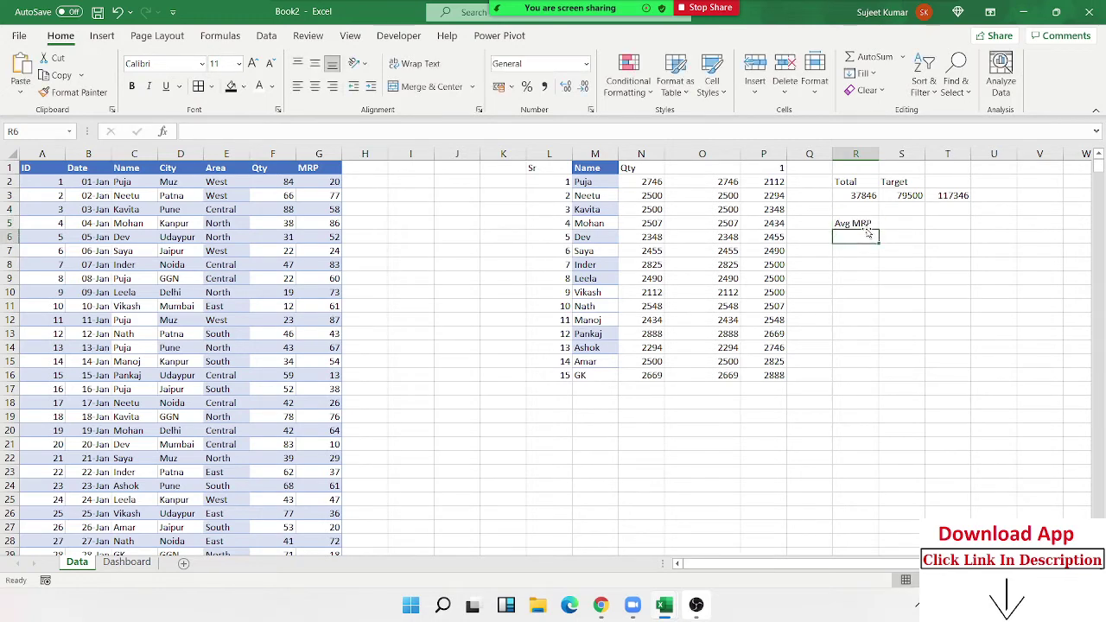
pyautogui.write('=av')
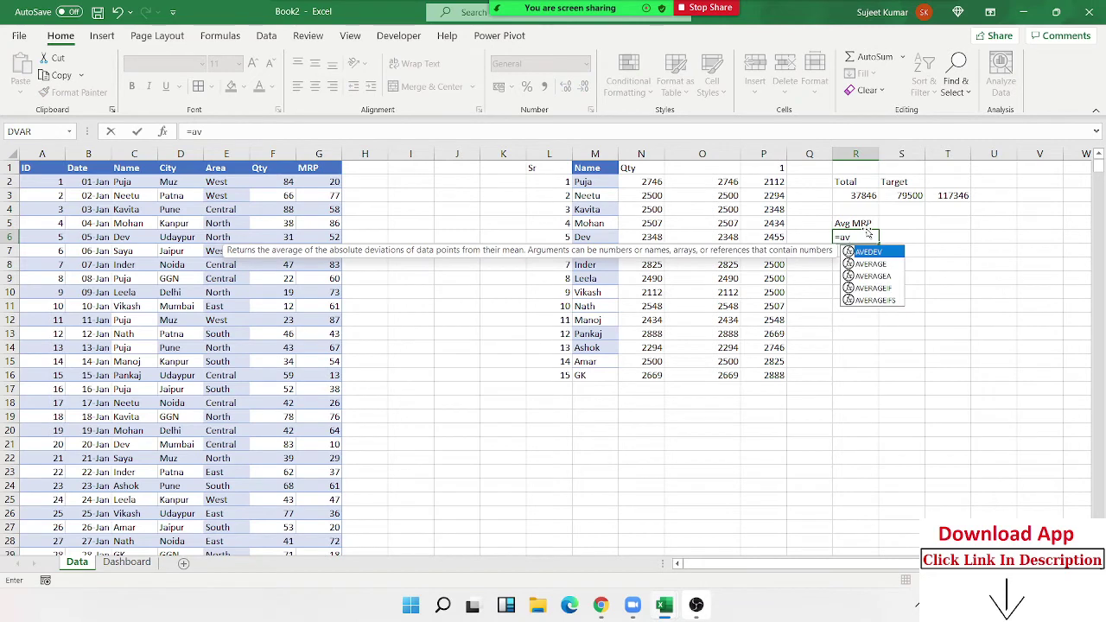
pyautogui.press('Down')
pyautogui.press('Down')
pyautogui.press('Tab')
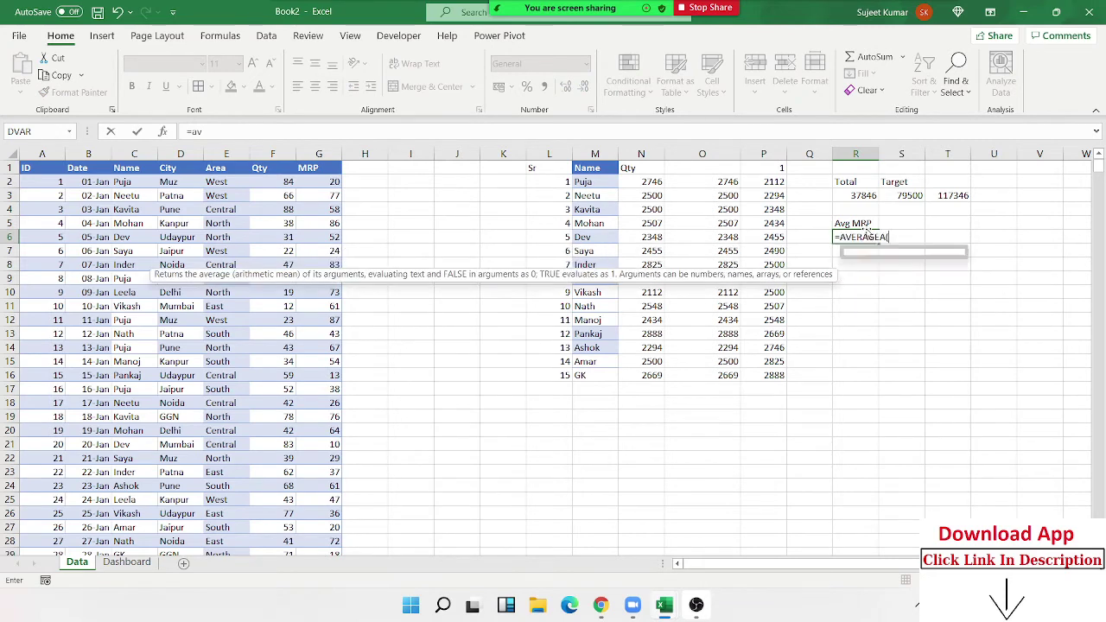
pyautogui.click(263, 152)
pyautogui.press('Return')
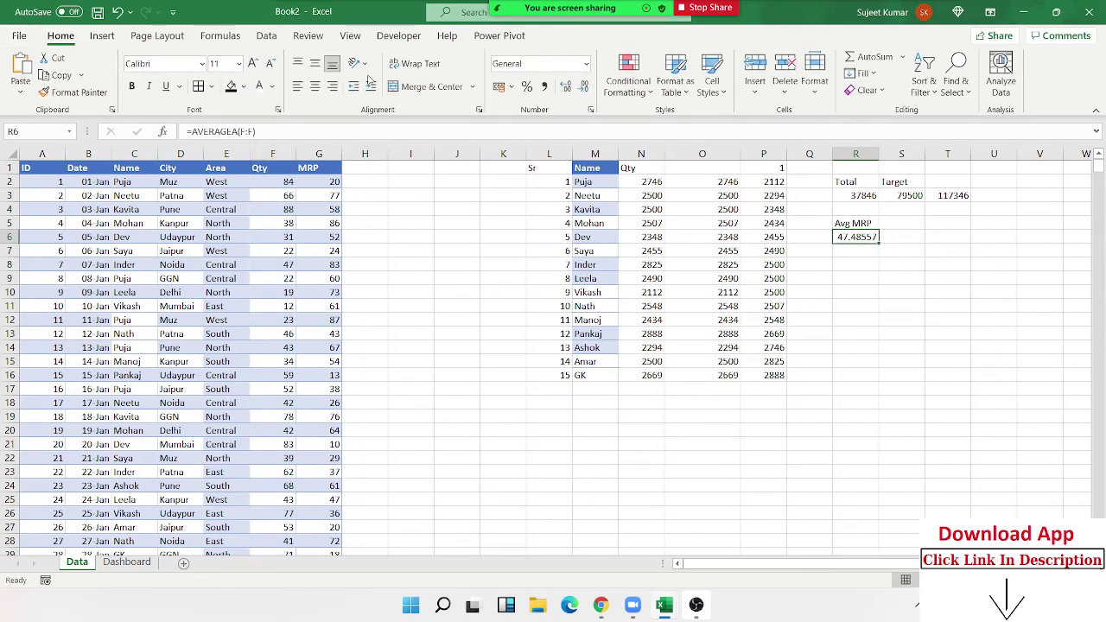
pyautogui.doubleClick(875, 236)
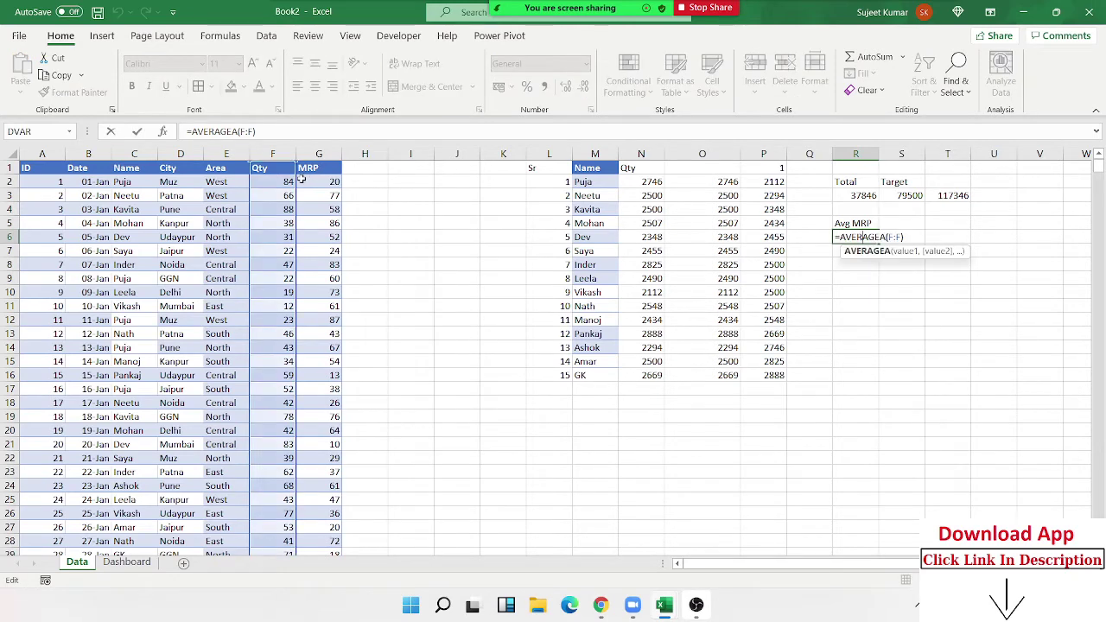
pyautogui.moveTo(301, 178); pyautogui.dragTo(347, 178)
pyautogui.press('Return')
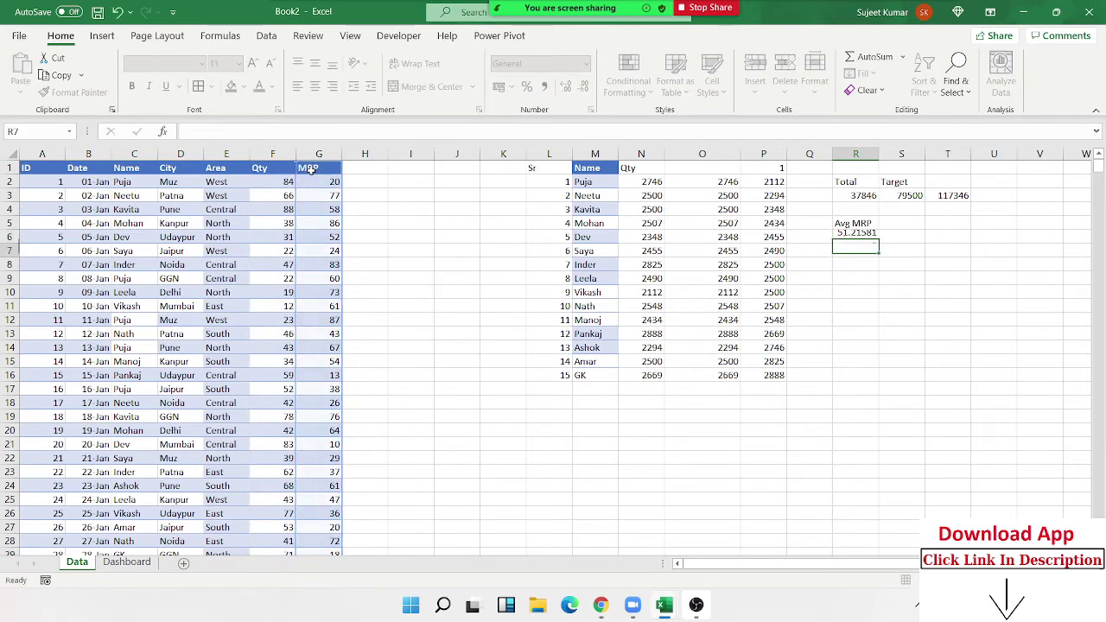
# Step: Enter a Target value of 100 in S6 with the heading Target in S5
pyautogui.press('Up')
pyautogui.press('Right')
pyautogui.write('1')
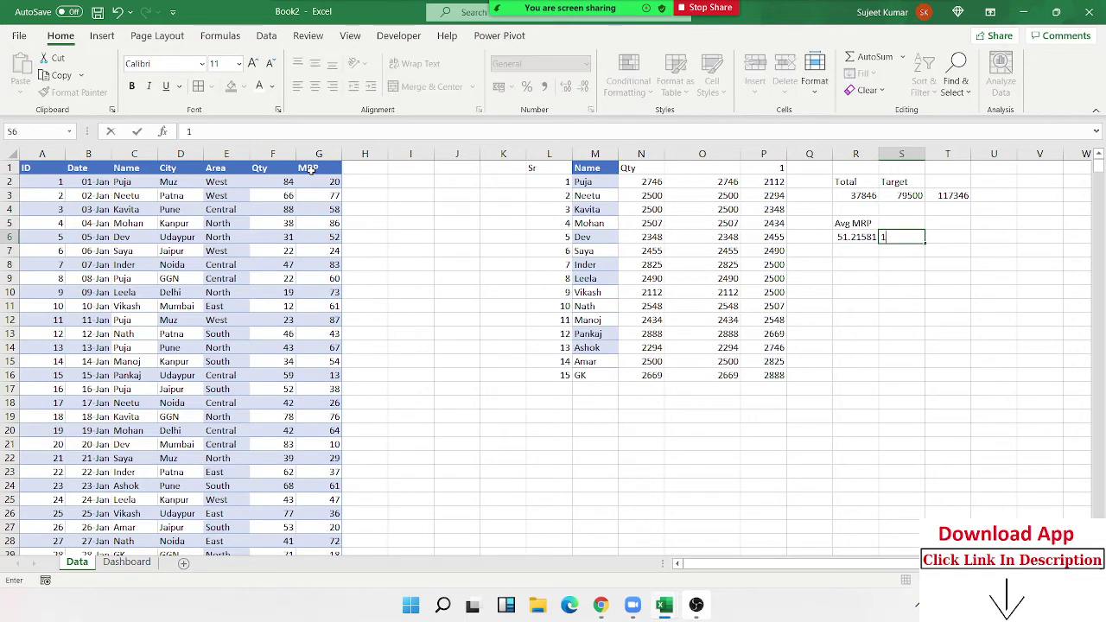
pyautogui.press('Return')
pyautogui.press('Up')
pyautogui.press('Up')
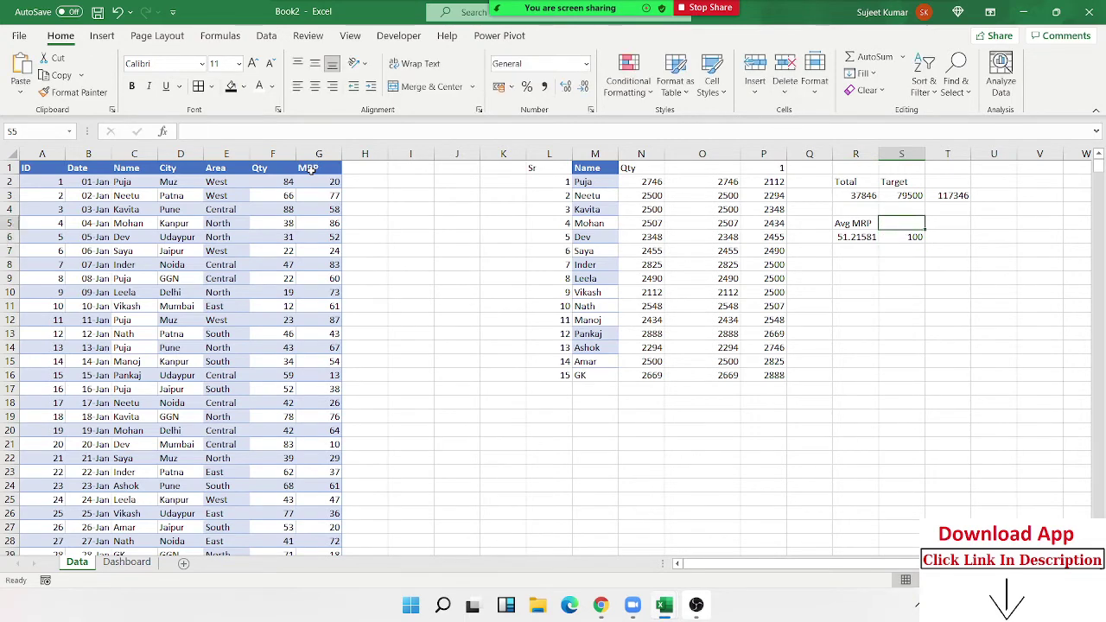
pyautogui.write('Targ')
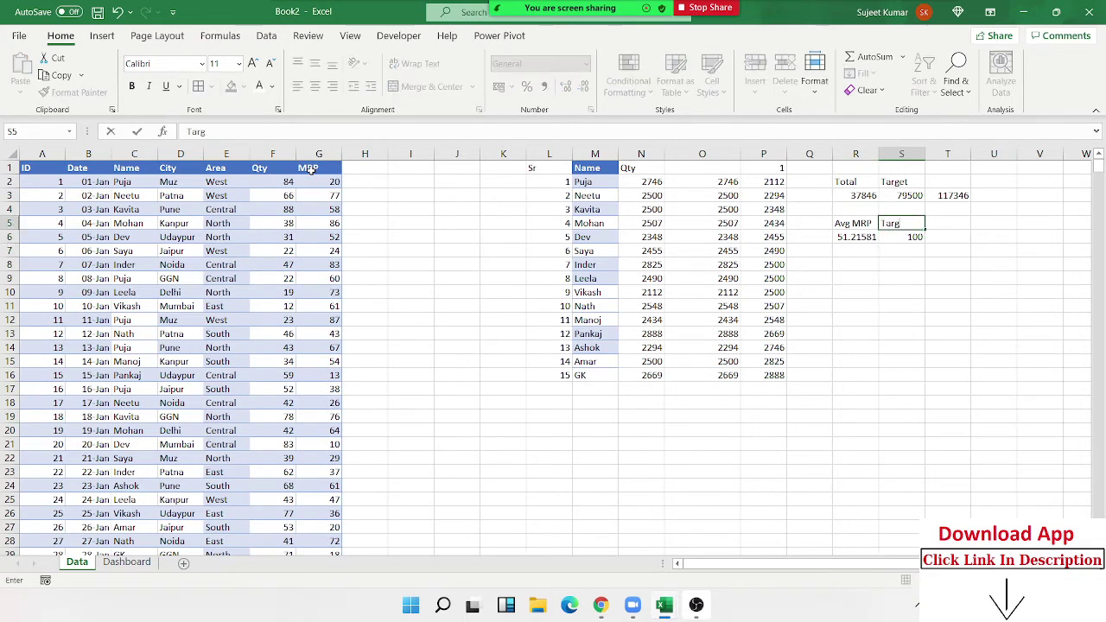
pyautogui.press('Return')
pyautogui.press('Up')
pyautogui.press('BackSpace')
pyautogui.press('Return')
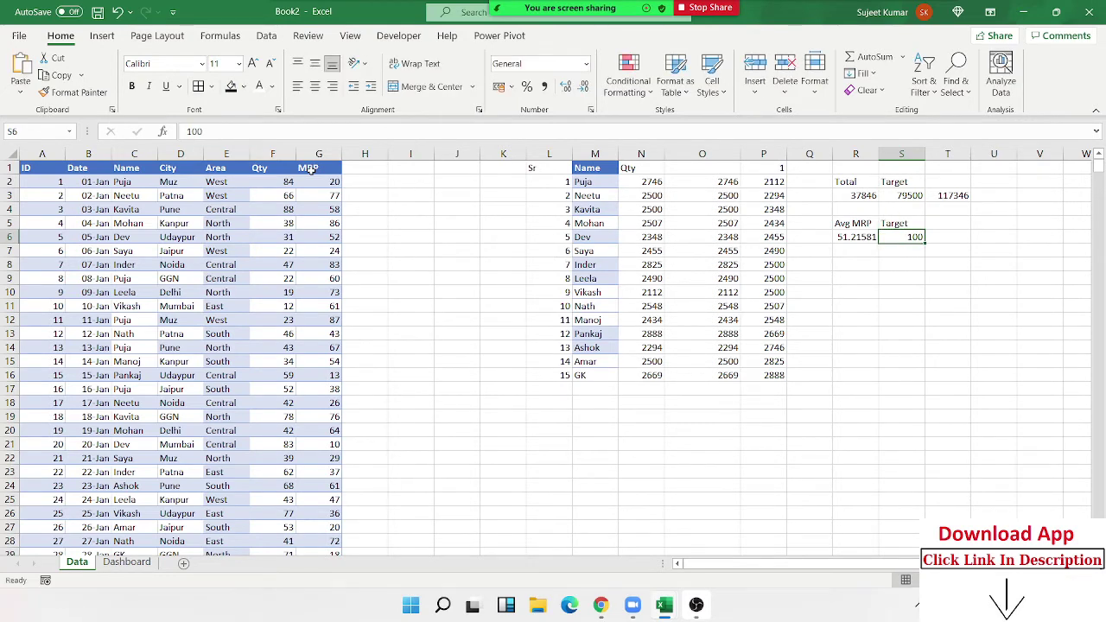
# Step: Add =R6+S6 in T6 (151.2158) and select R6:T6 as chart data
pyautogui.press('Right')
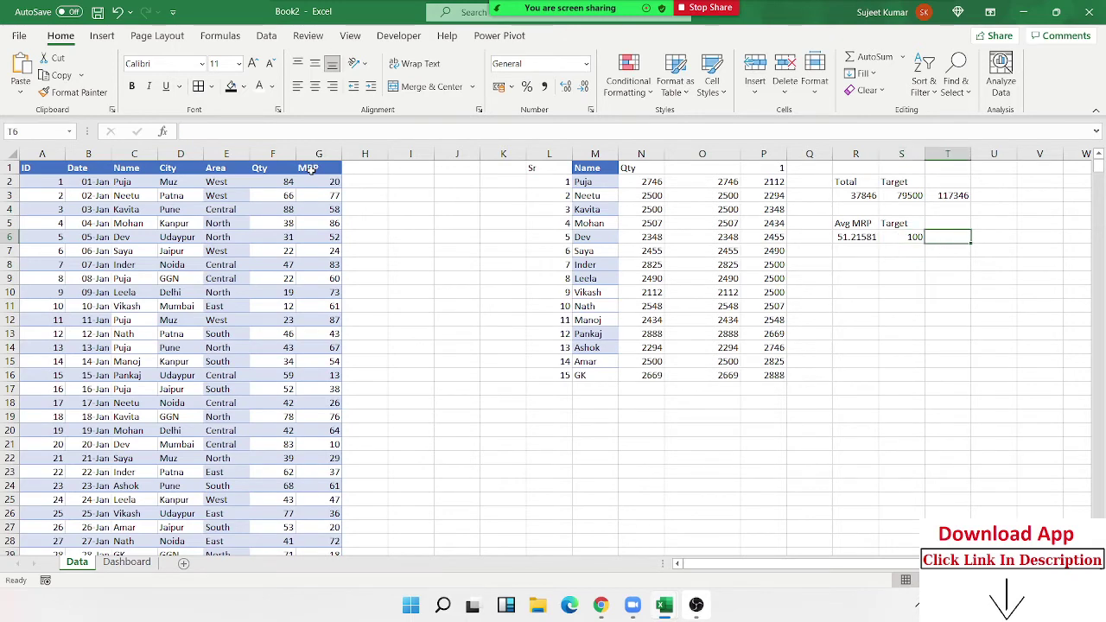
pyautogui.write('=')
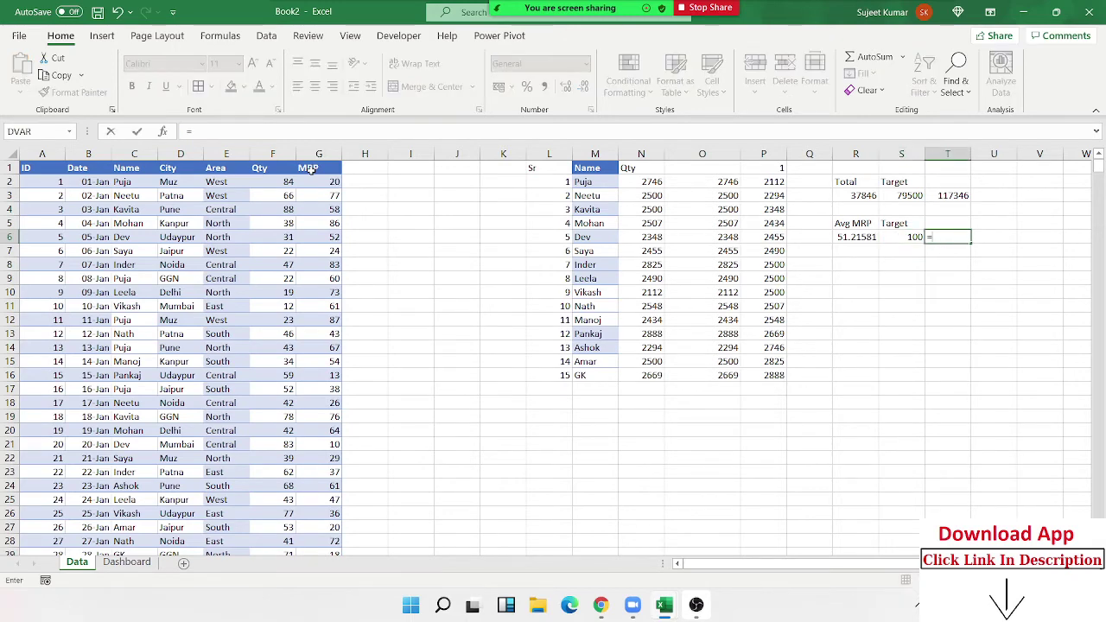
pyautogui.press('Left')
pyautogui.press('Left')
pyautogui.write('+')
pyautogui.press('Left')
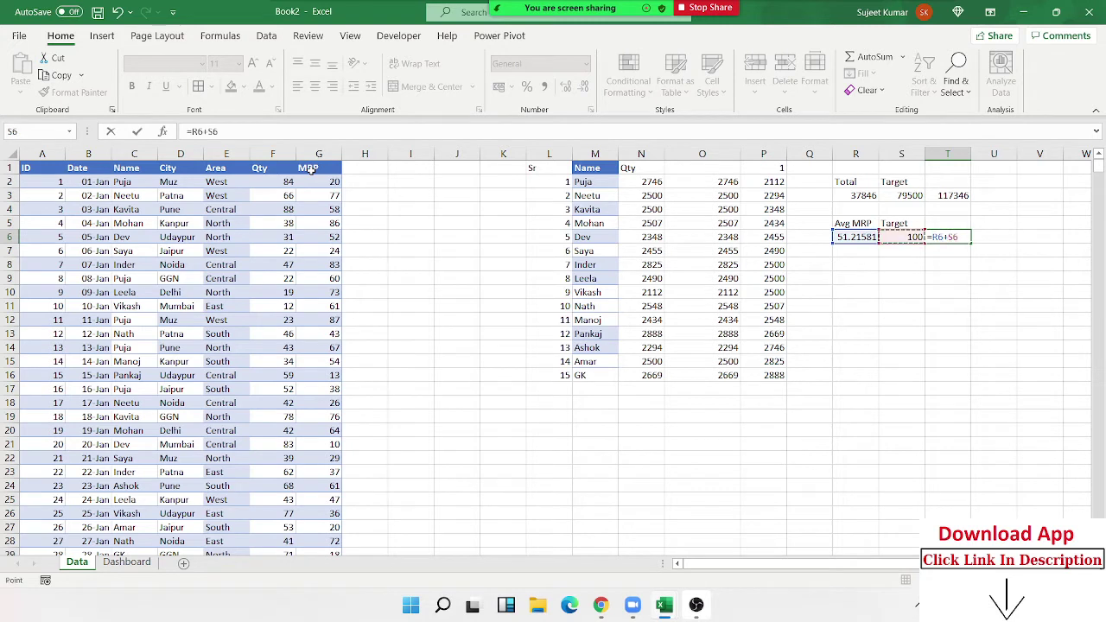
pyautogui.press('Return')
pyautogui.press('Up')
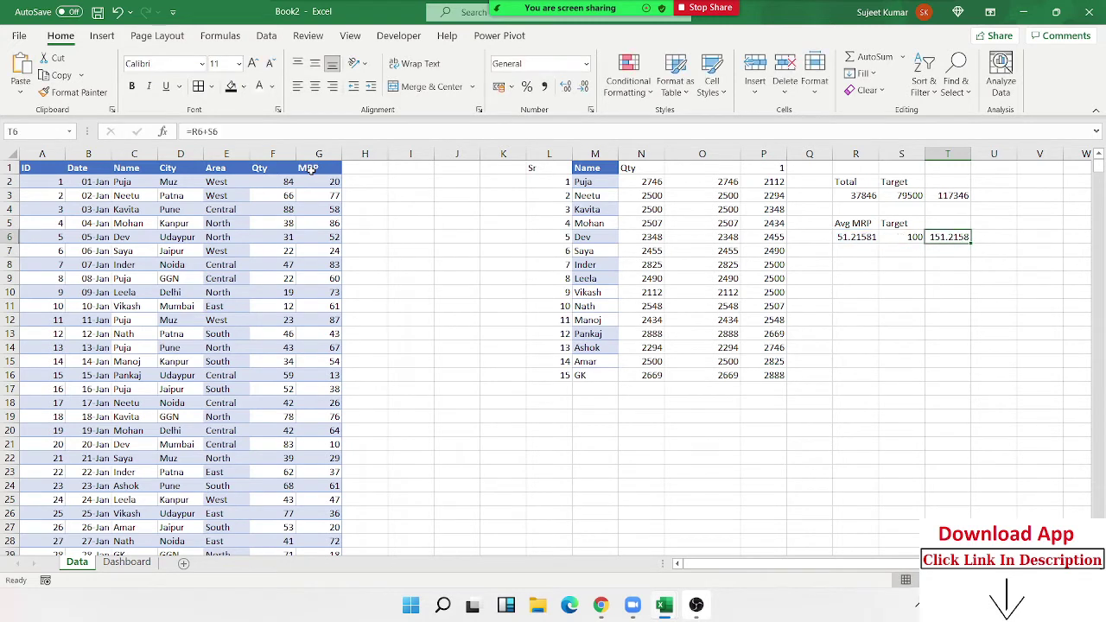
pyautogui.hotkey('shift', 'Left')
pyautogui.hotkey('shift', 'Left')
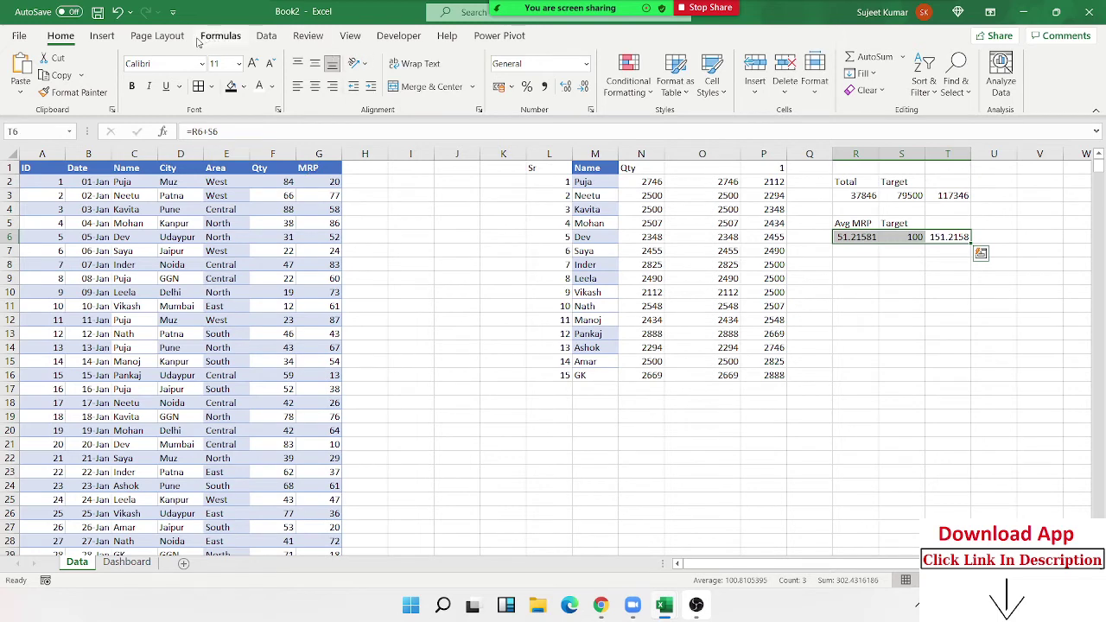
# Step: Insert a 2-D pie chart of the R6:T6 values
pyautogui.click(102, 35)
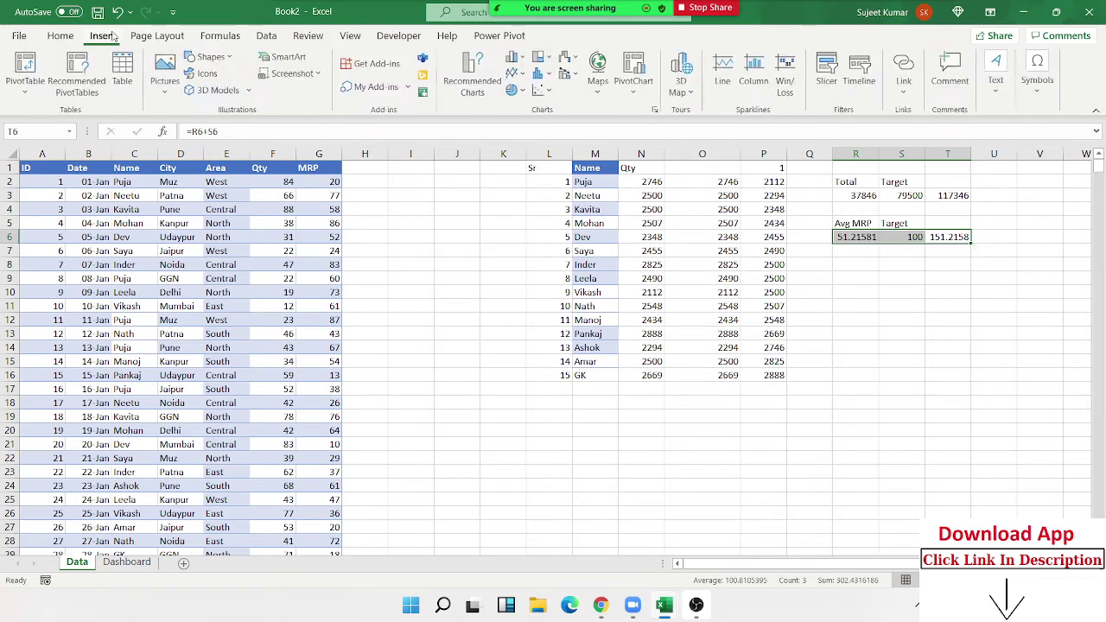
pyautogui.click(527, 92)
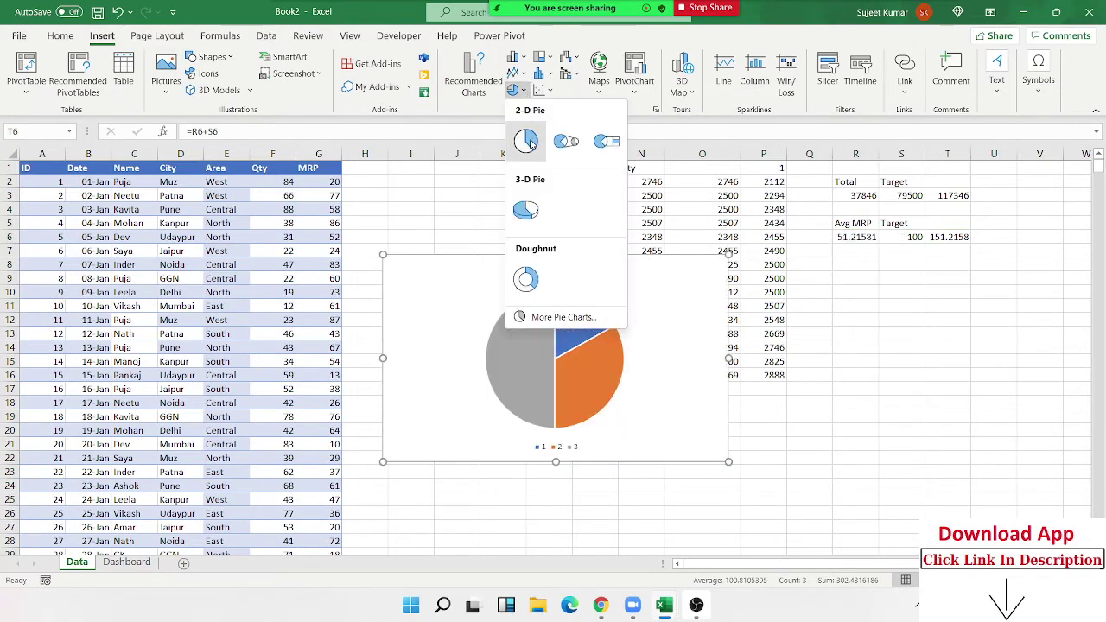
pyautogui.click(529, 142)
# Step: Set the pie series' angle of first slice to 270°
pyautogui.rightClick(519, 315)
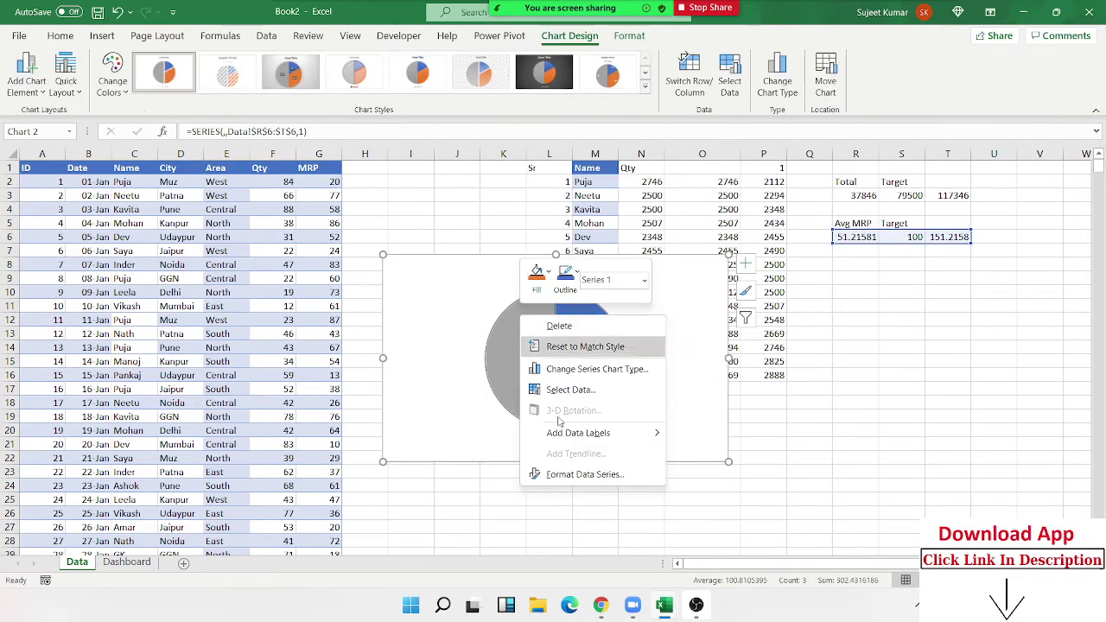
pyautogui.click(584, 475)
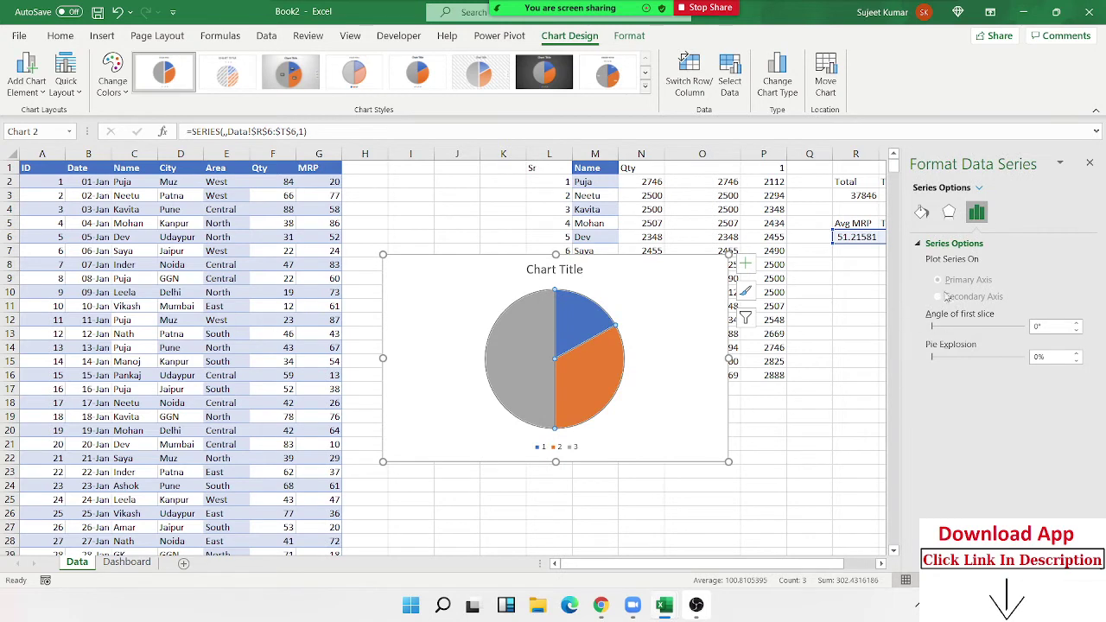
pyautogui.click(925, 211)
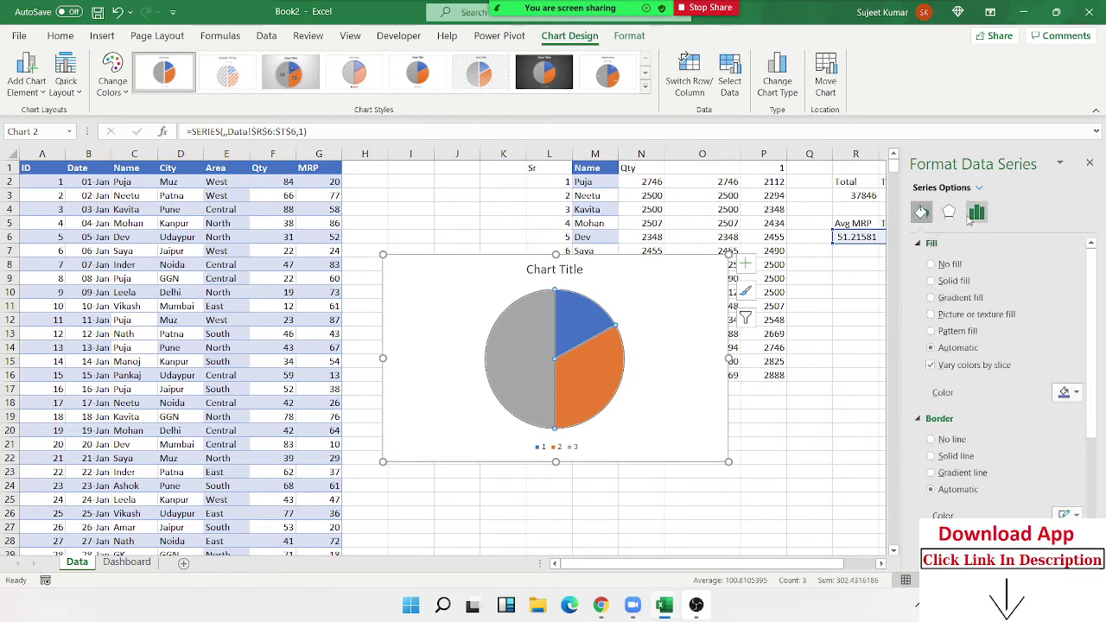
pyautogui.click(973, 216)
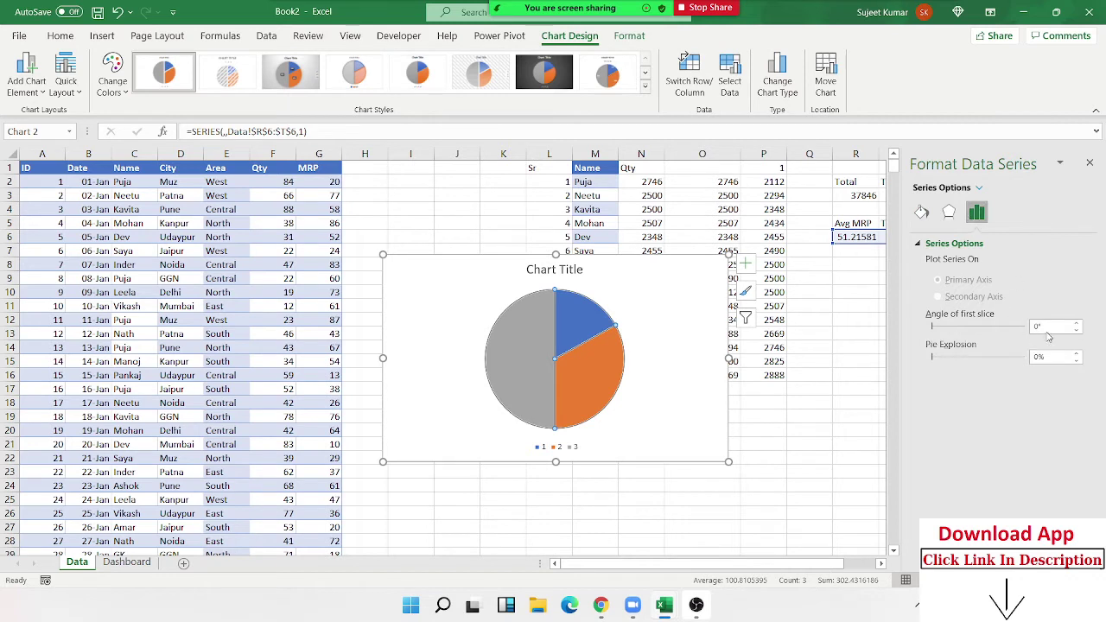
pyautogui.doubleClick(1047, 326)
pyautogui.write('27')
pyautogui.write('0')
pyautogui.press('Return')
# Step: Give the grey bottom slice No fill so it becomes invisible
pyautogui.click(607, 403)
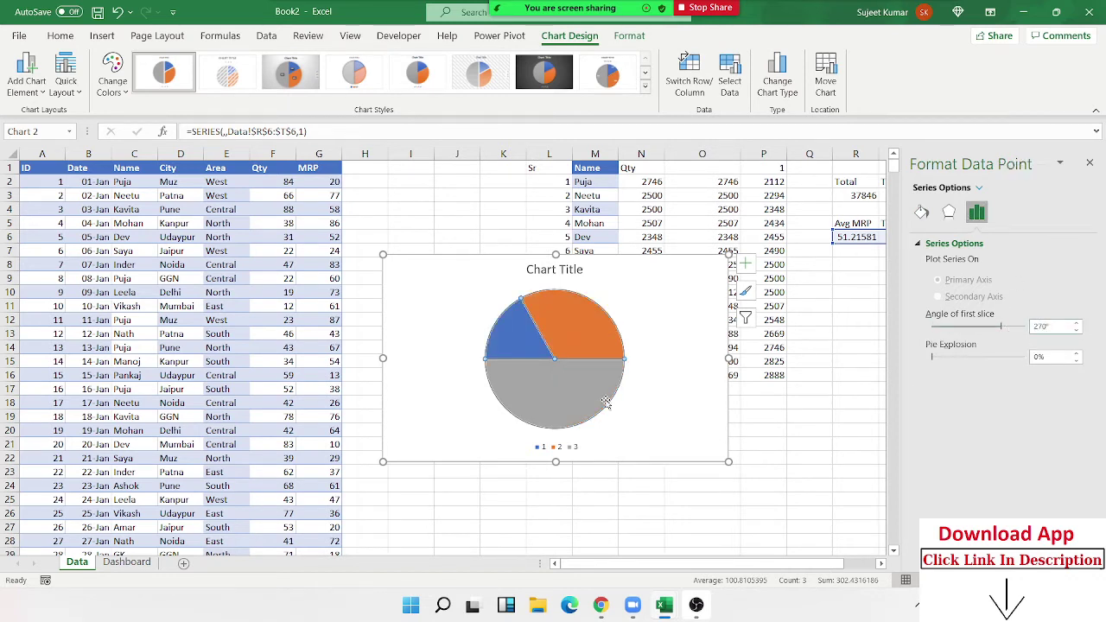
pyautogui.click(921, 212)
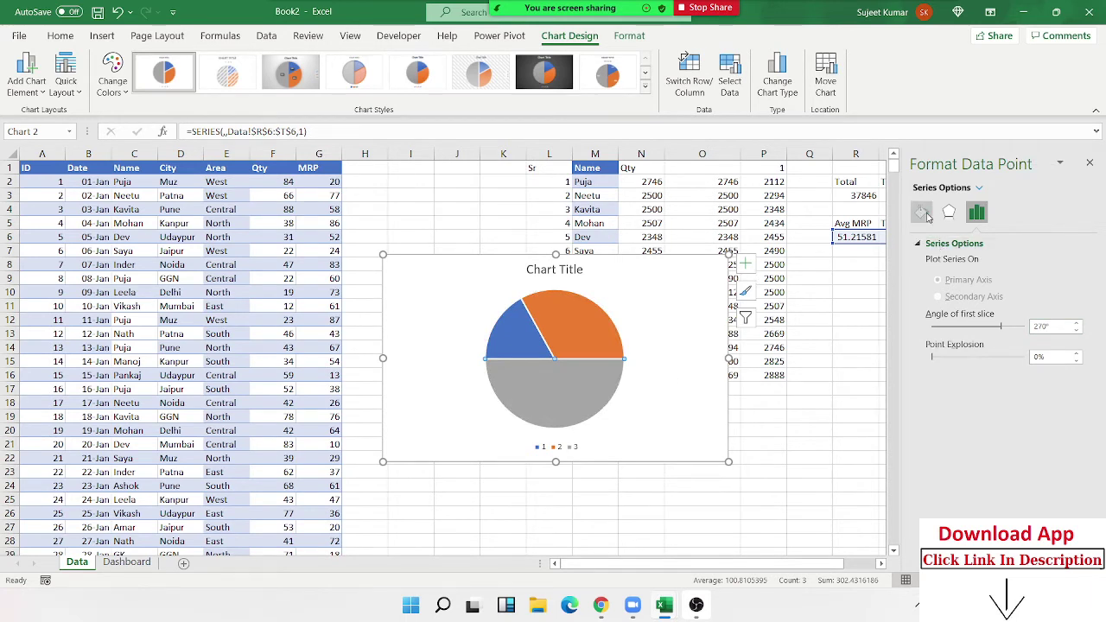
pyautogui.click(931, 264)
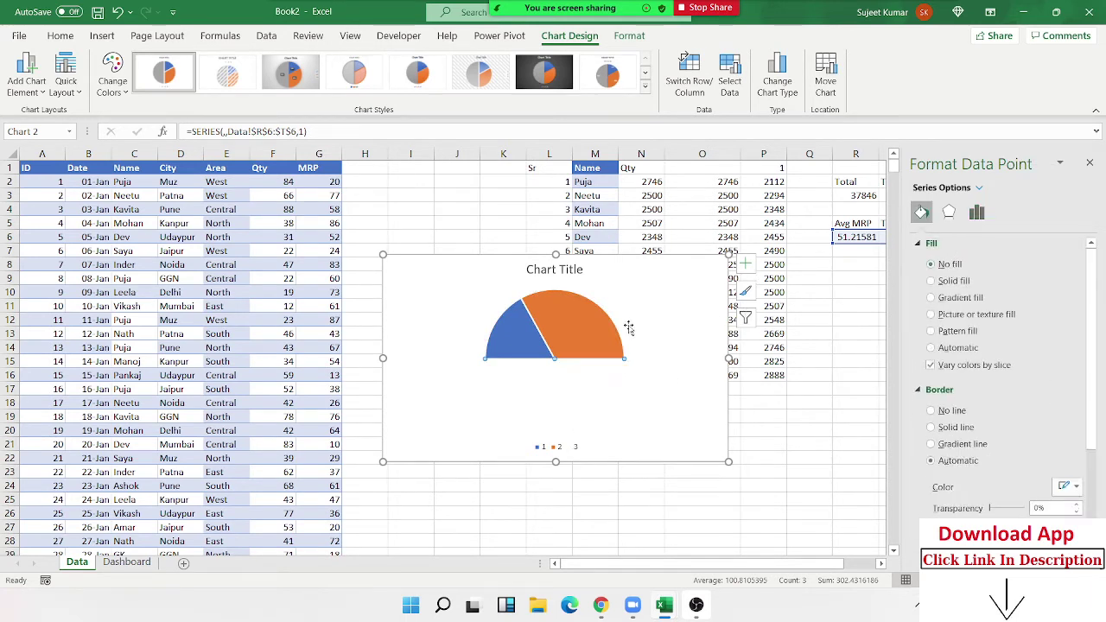
# Step: Fill the blue slice solid black and the orange slice solid light grey
pyautogui.click(600, 325)
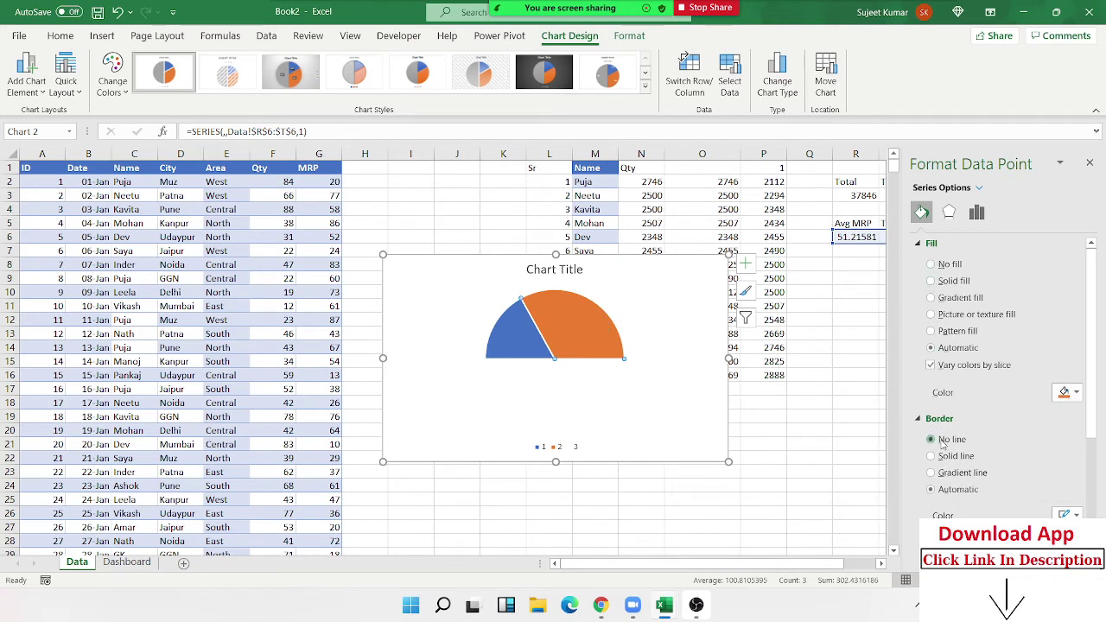
pyautogui.click(518, 322)
pyautogui.click(949, 283)
pyautogui.click(614, 344)
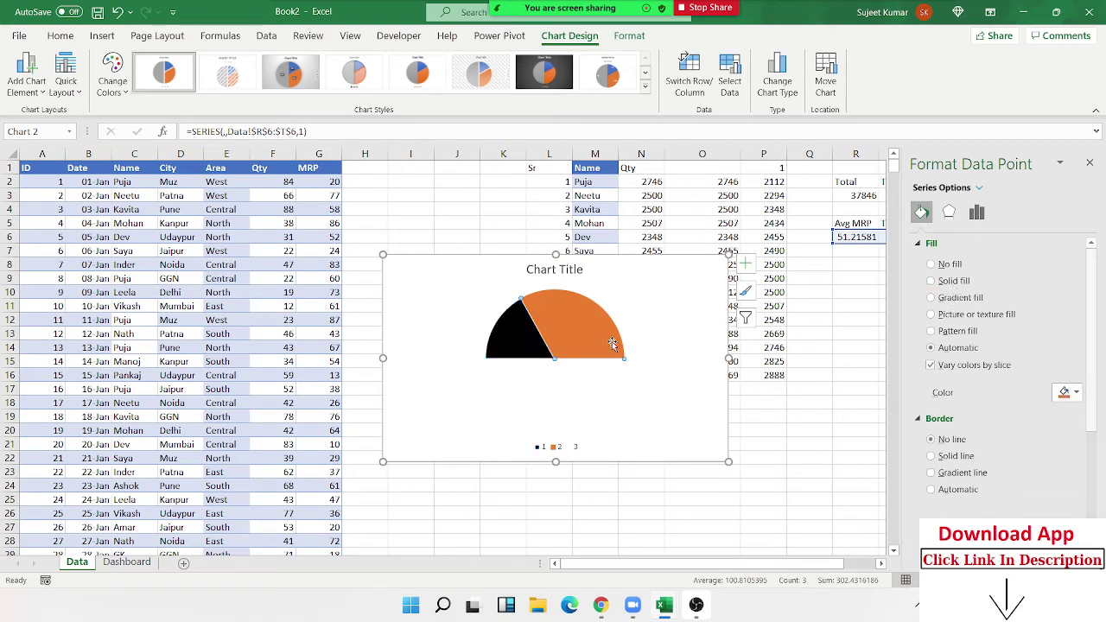
pyautogui.click(936, 280)
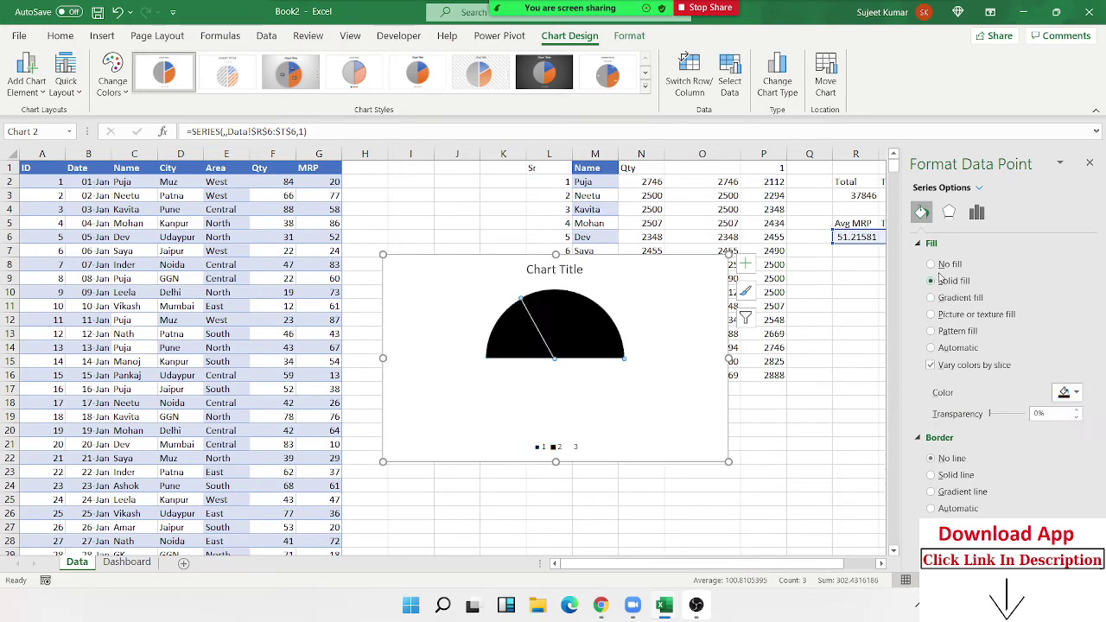
pyautogui.click(1071, 392)
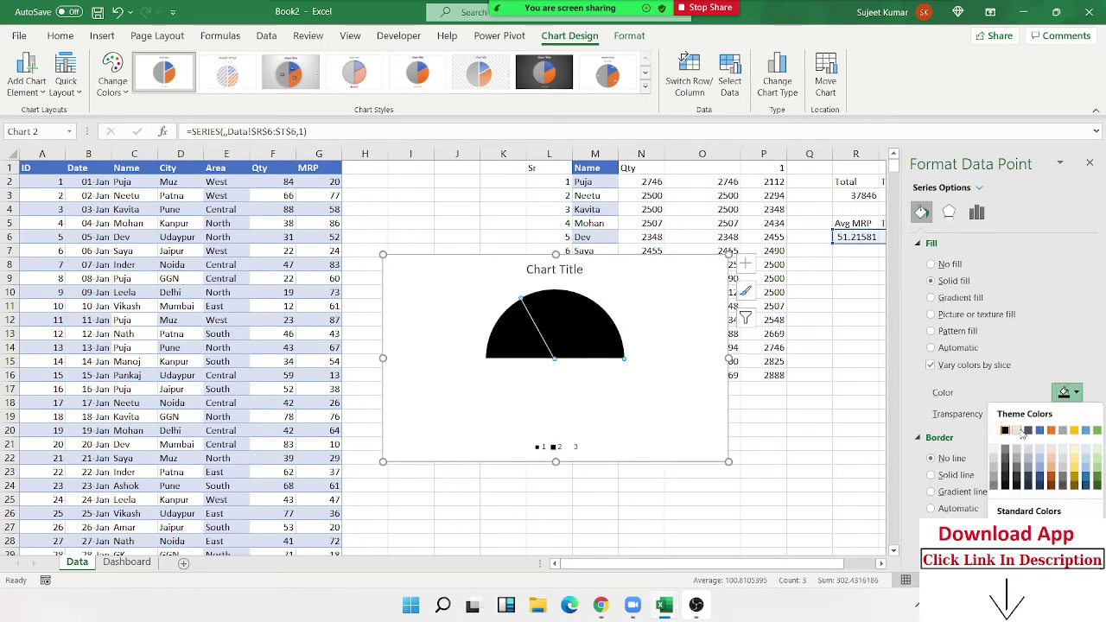
pyautogui.click(996, 460)
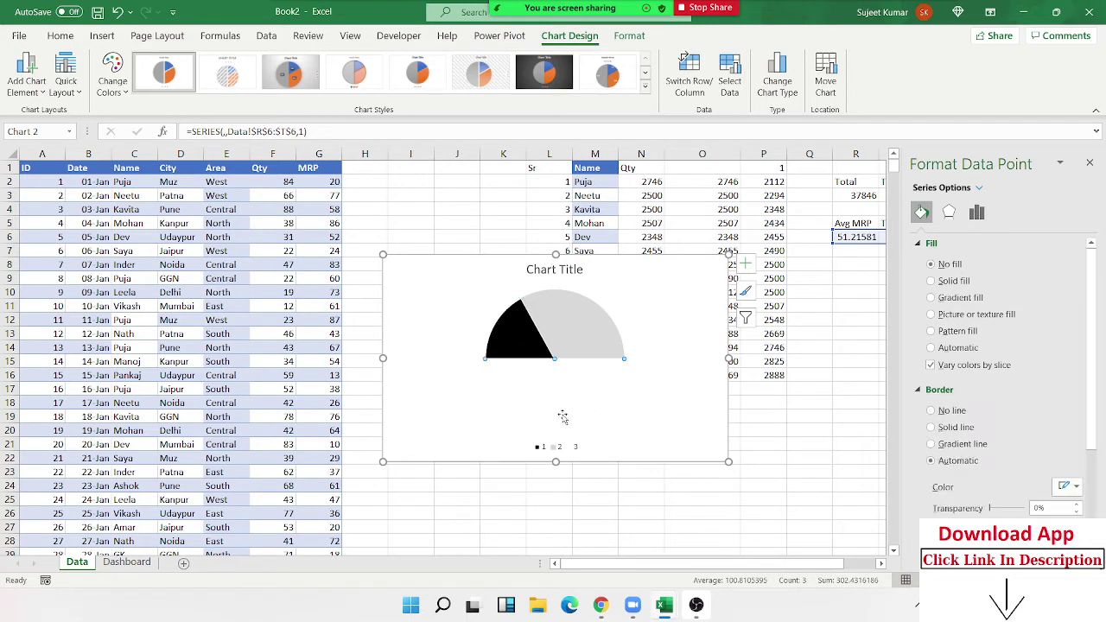
# Step: Delete the gauge's legend and title, set chart area No fill and No line, then cut it
pyautogui.click(547, 448)
pyautogui.press('Delete')
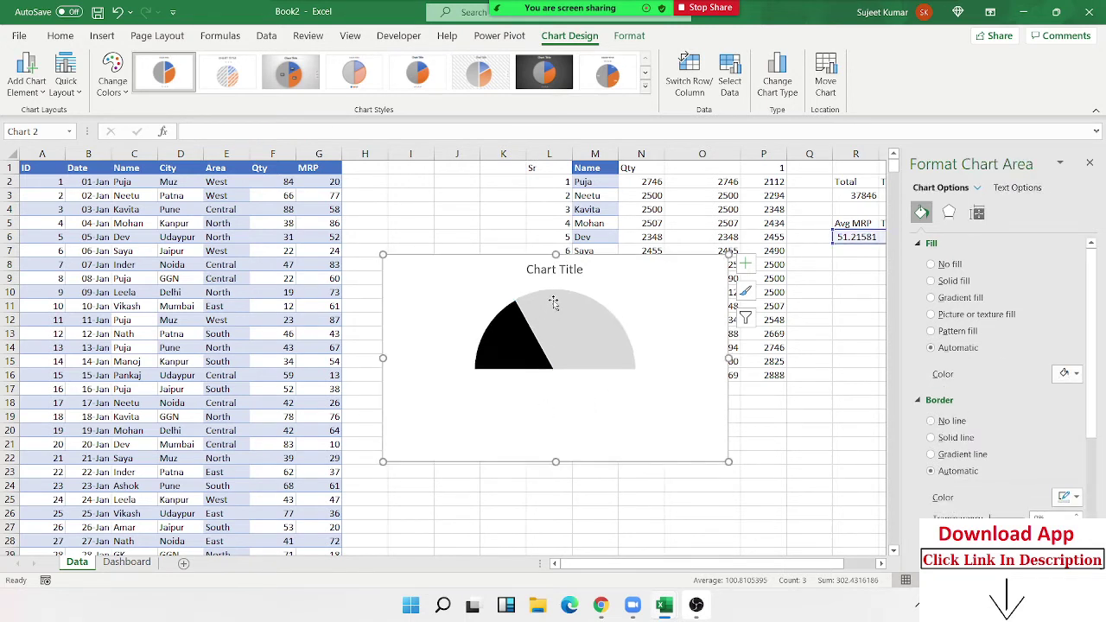
pyautogui.click(566, 270)
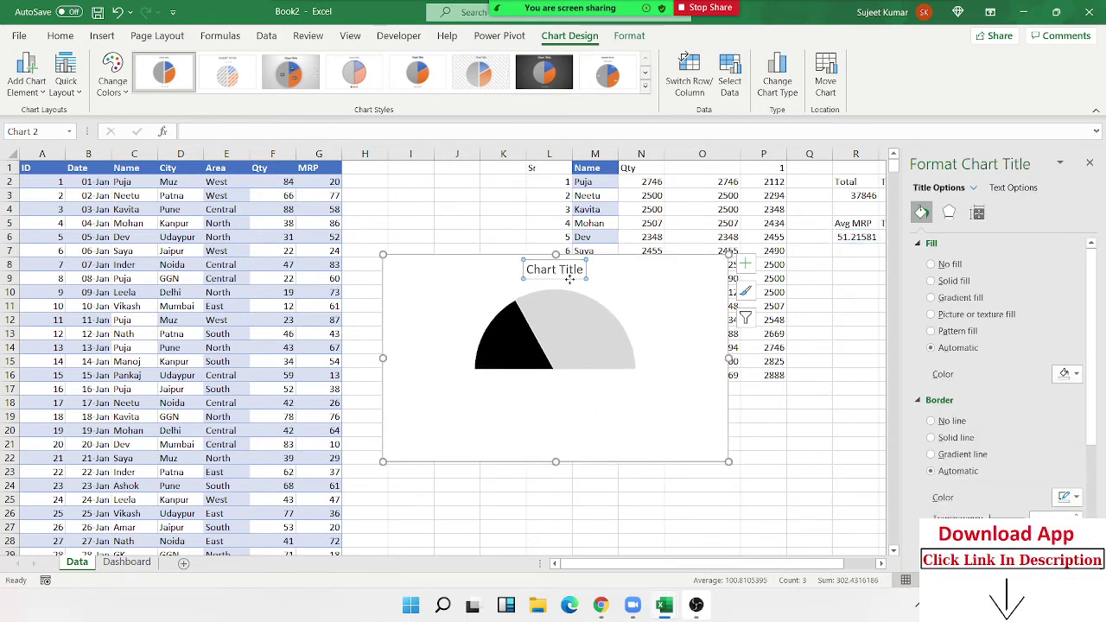
pyautogui.press('Delete')
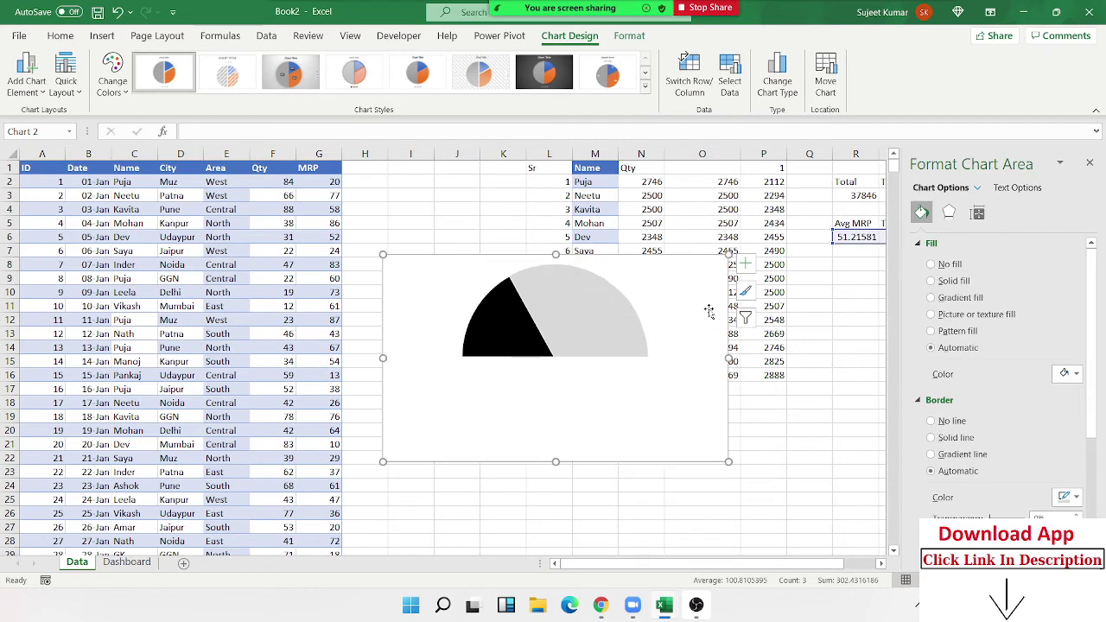
pyautogui.click(954, 282)
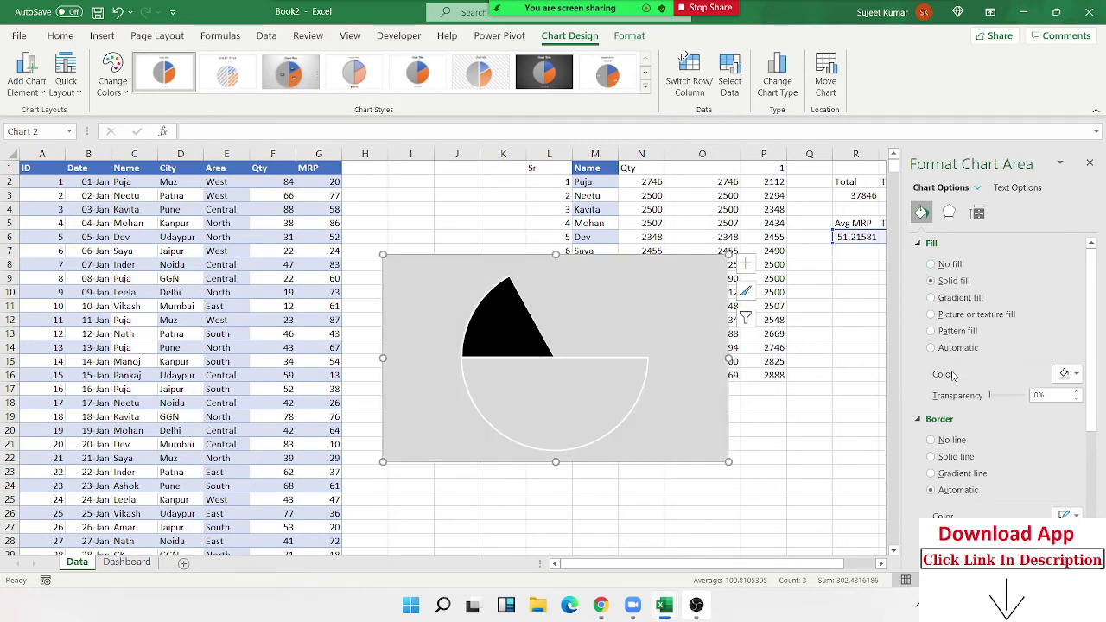
pyautogui.click(949, 265)
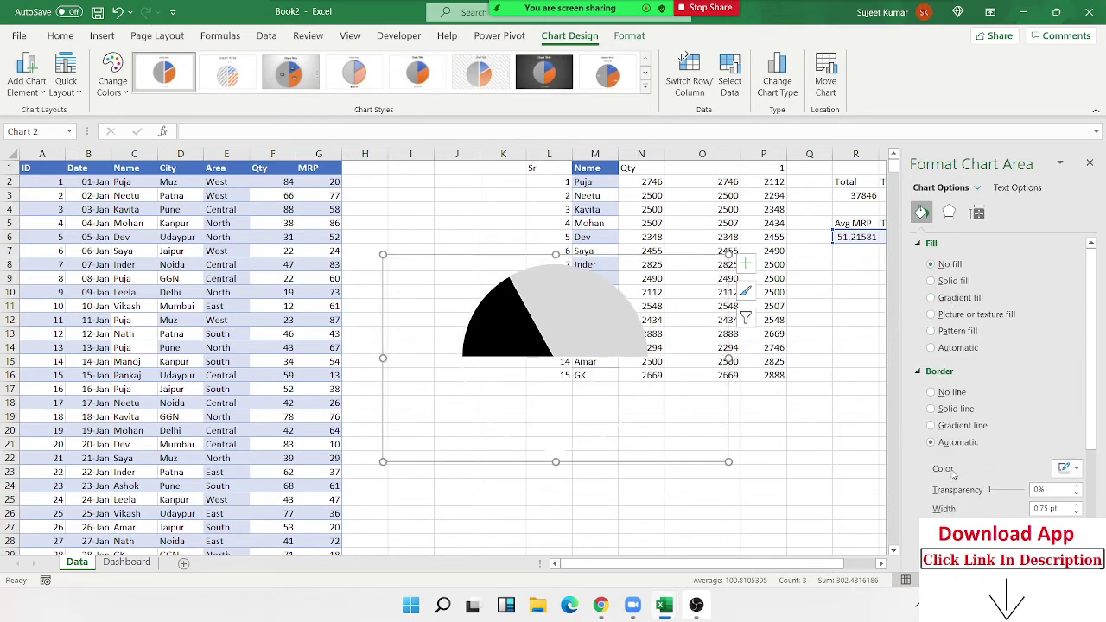
pyautogui.click(948, 394)
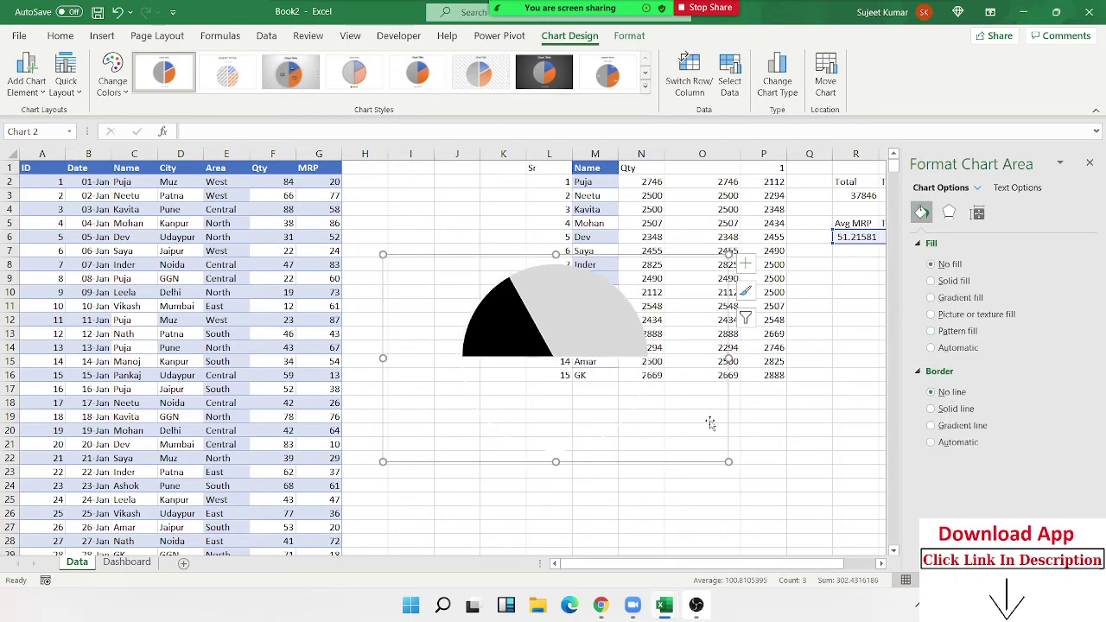
pyautogui.press('Delete')
# Step: On the Dashboard sheet, drag the second gauge chart over the city table
pyautogui.click(646, 456)
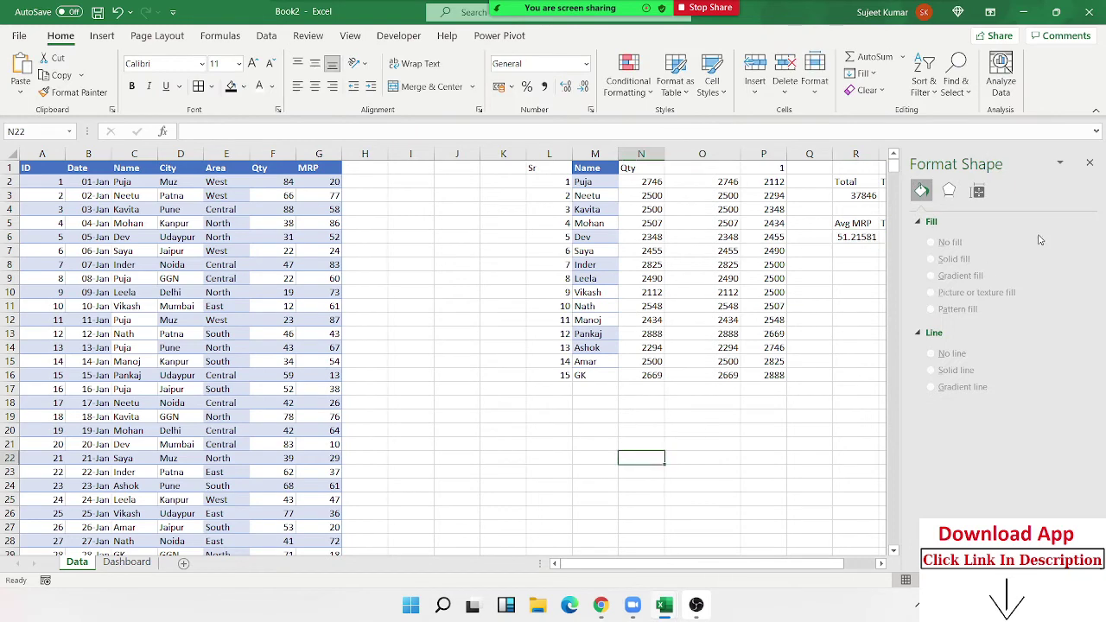
pyautogui.click(1089, 164)
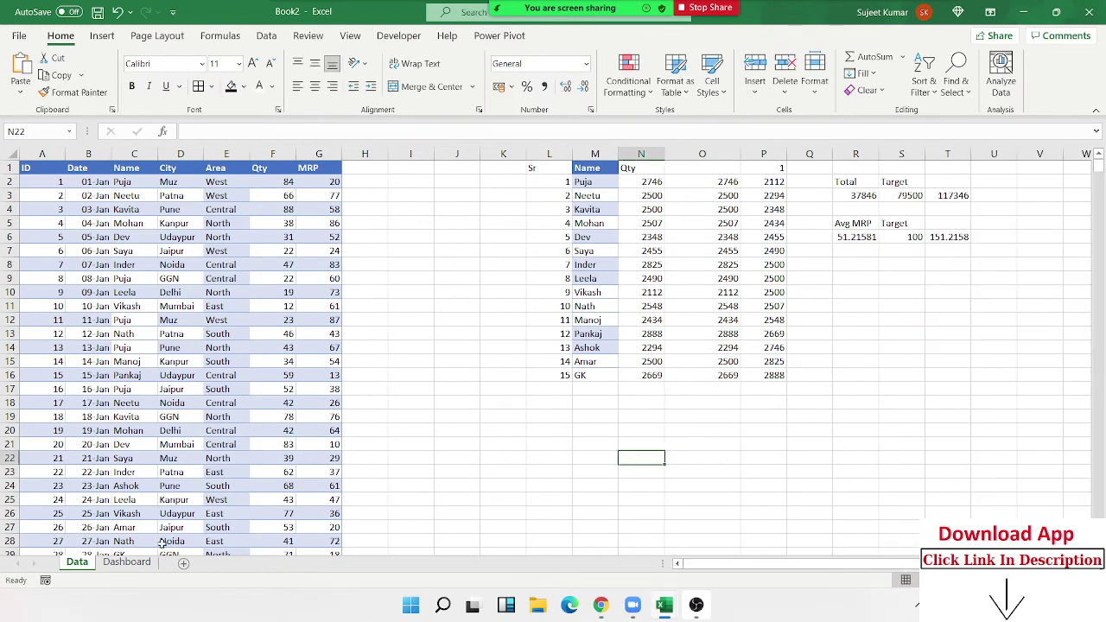
pyautogui.click(127, 562)
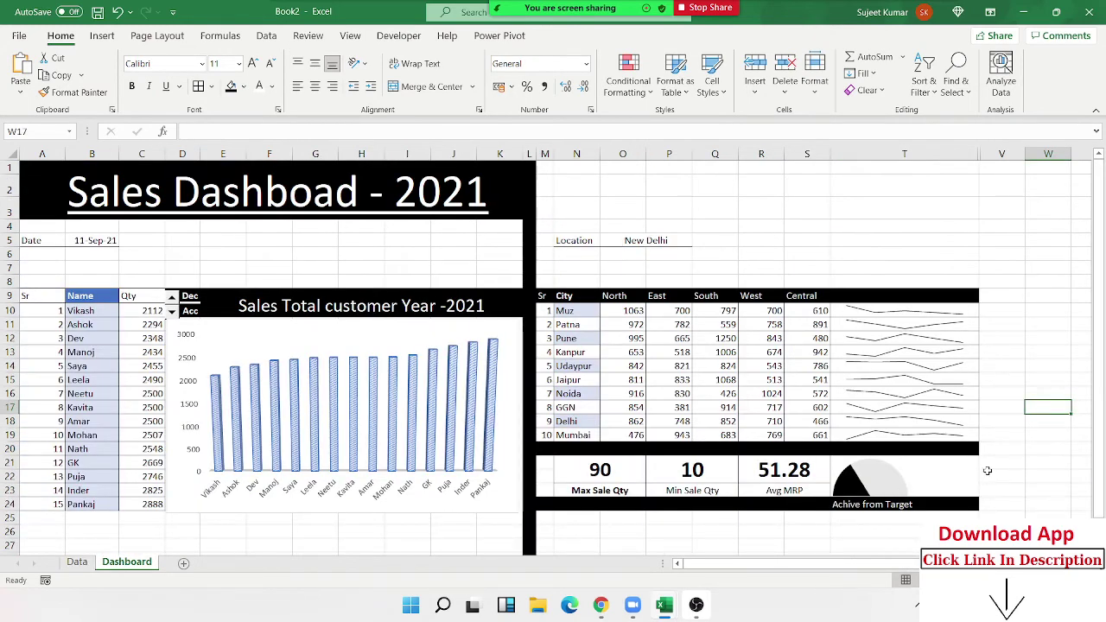
pyautogui.click(945, 481)
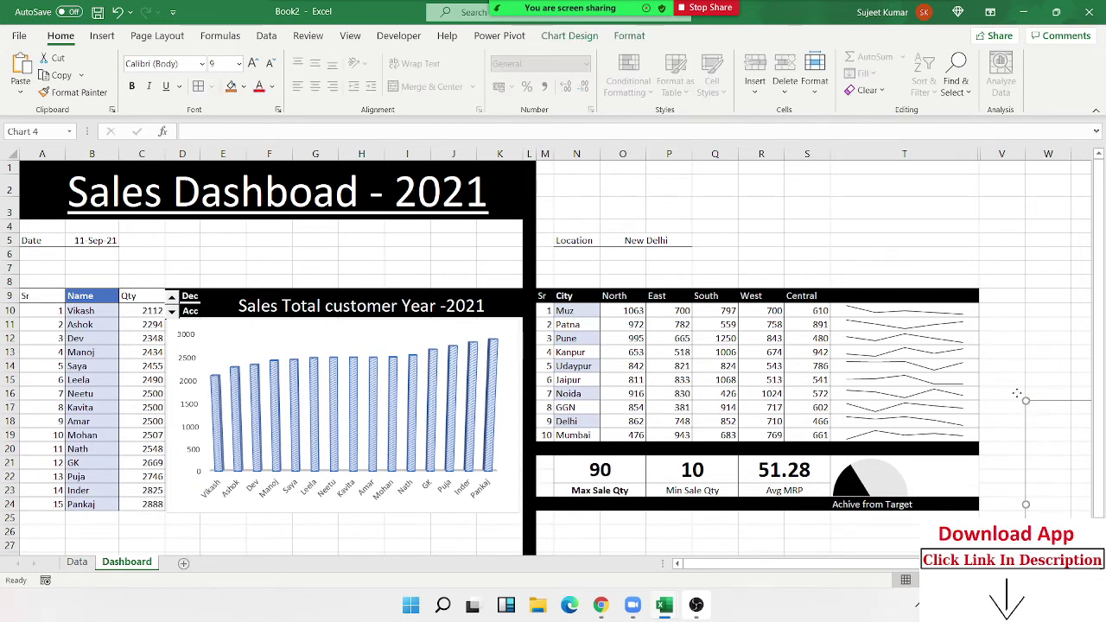
pyautogui.moveTo(1017, 393); pyautogui.dragTo(647, 244)
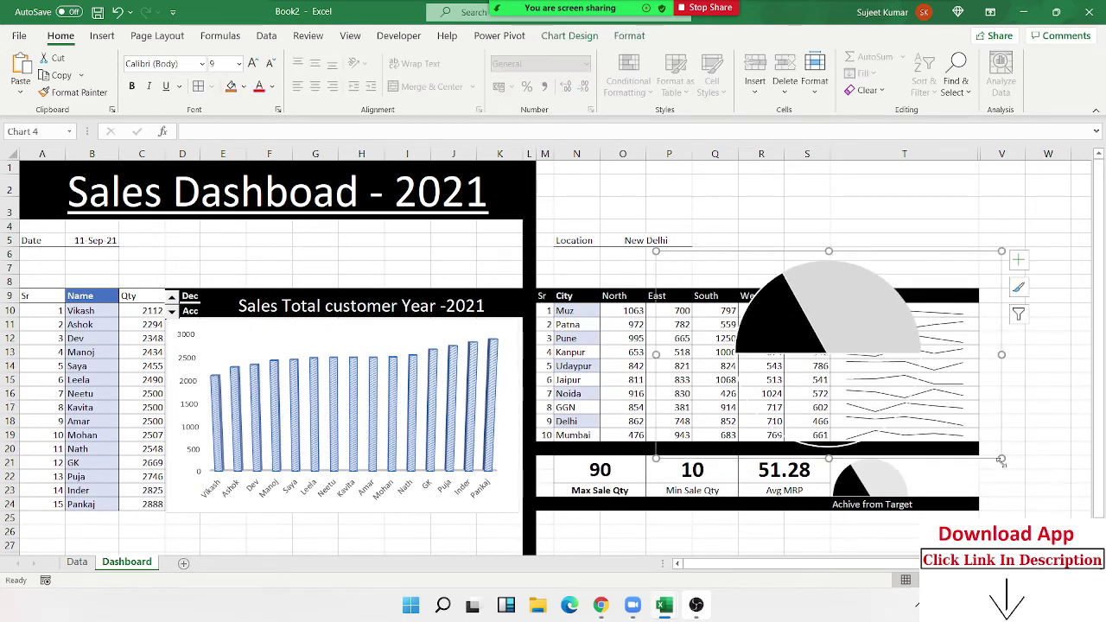
pyautogui.moveTo(1001, 449); pyautogui.dragTo(807, 352)
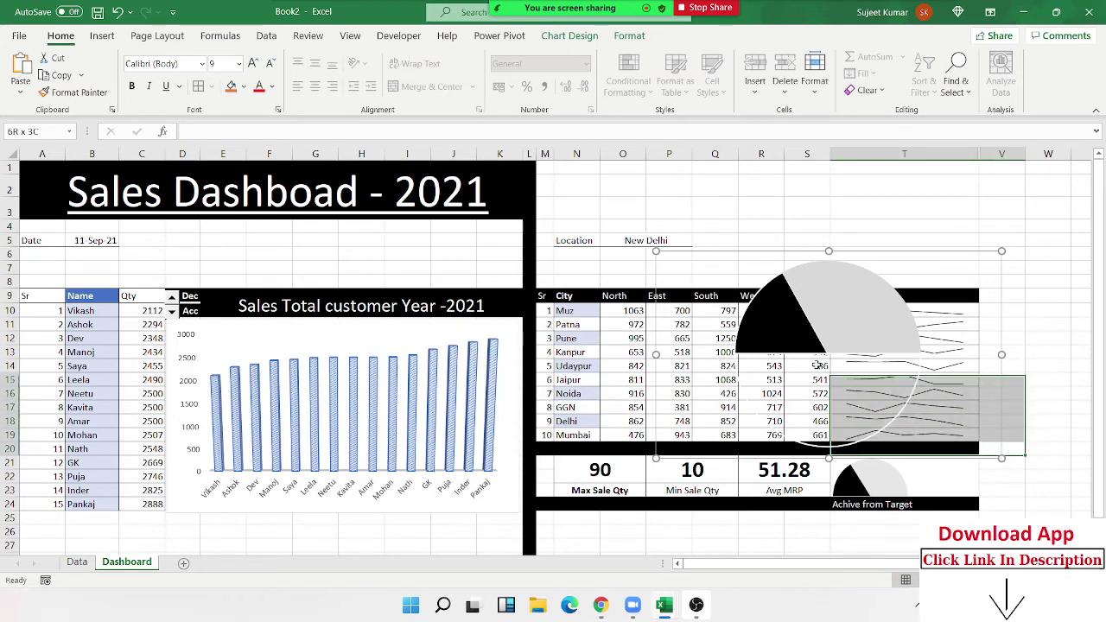
# Step: Set the second gauge's pie series border to No line
pyautogui.click(904, 311)
pyautogui.rightClick(902, 308)
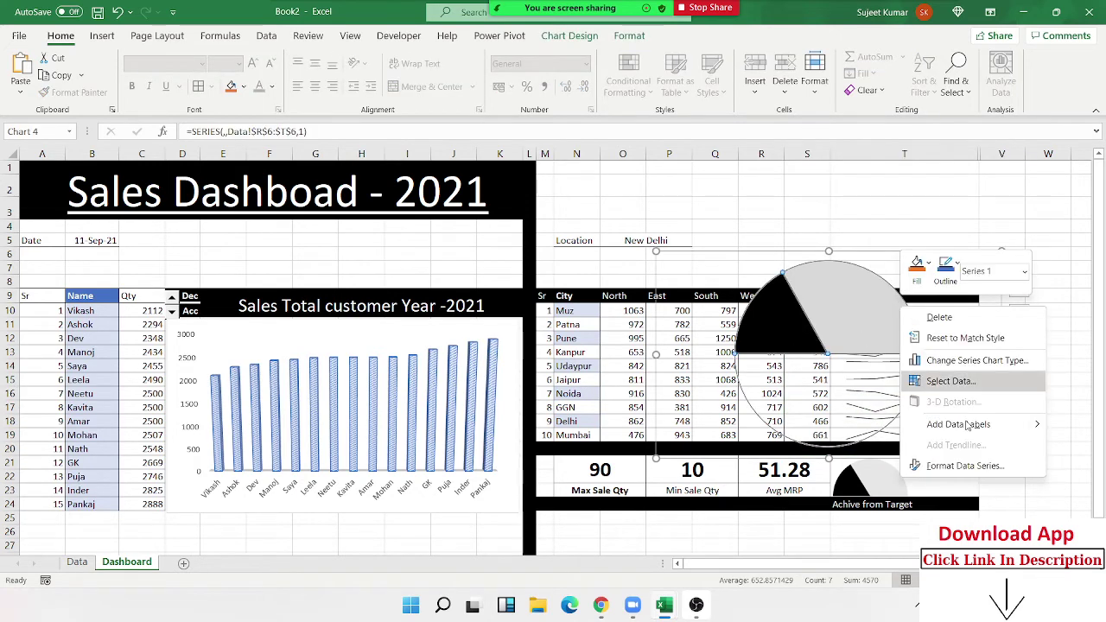
pyautogui.click(964, 466)
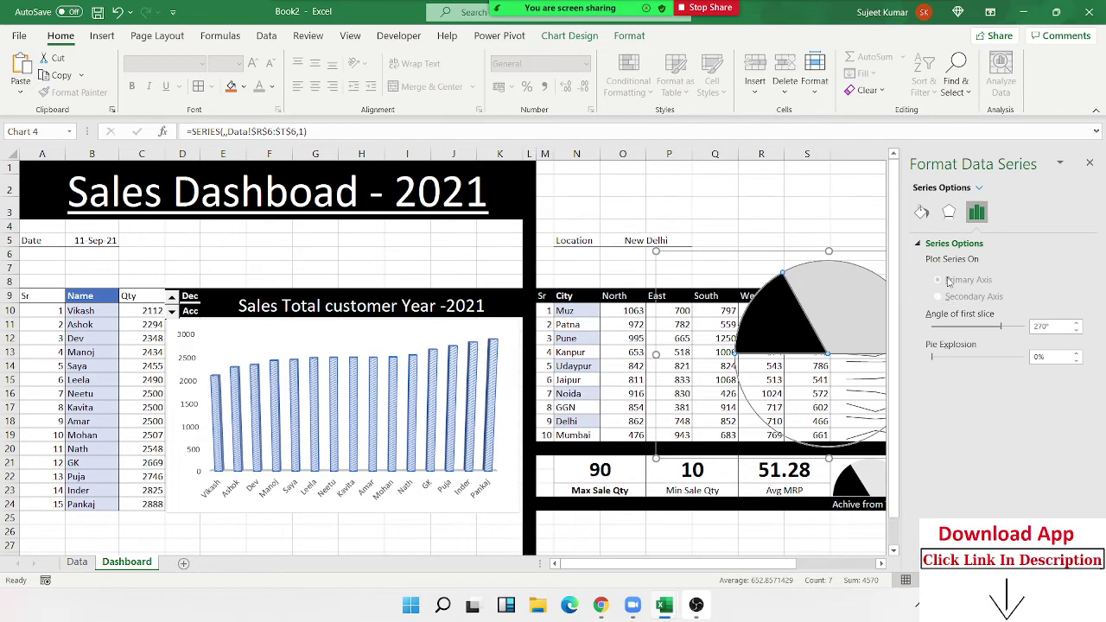
pyautogui.click(921, 211)
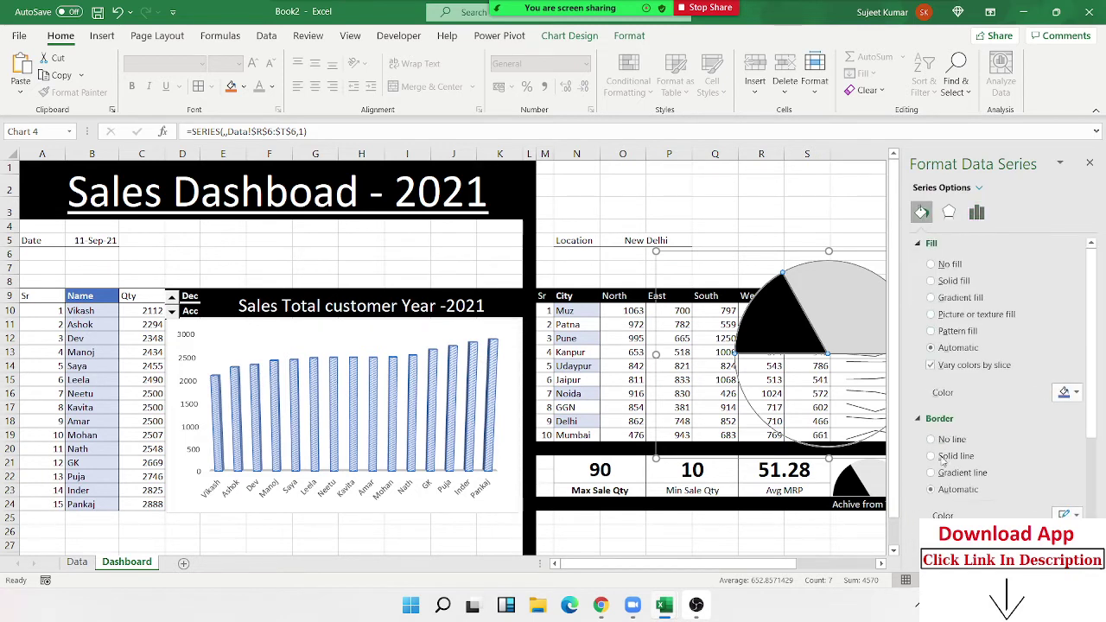
pyautogui.click(941, 440)
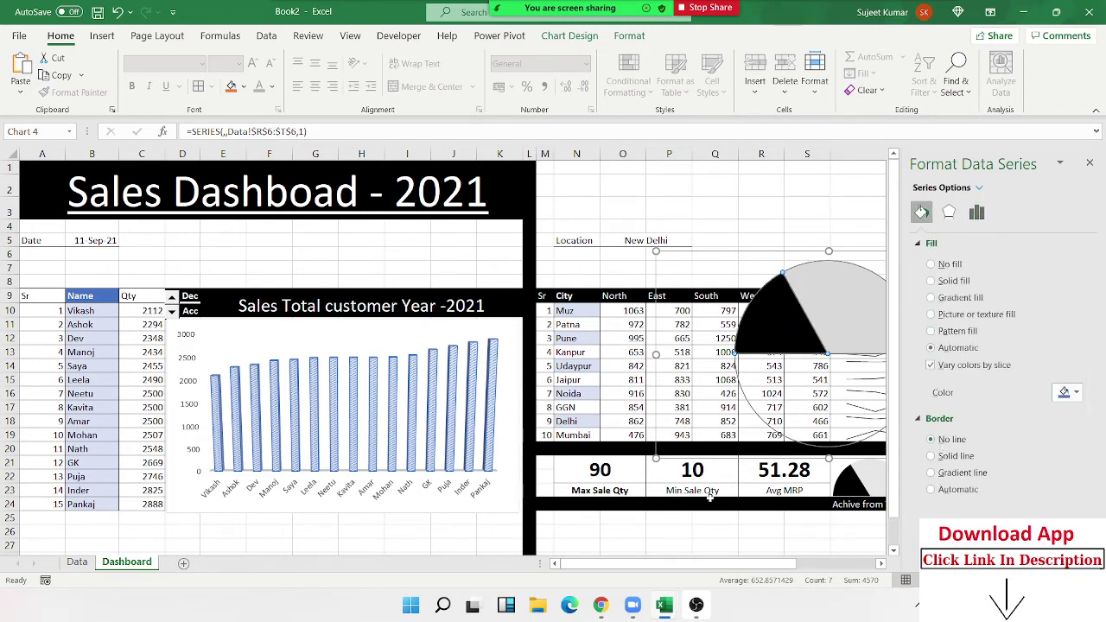
pyautogui.click(1091, 165)
pyautogui.click(1056, 266)
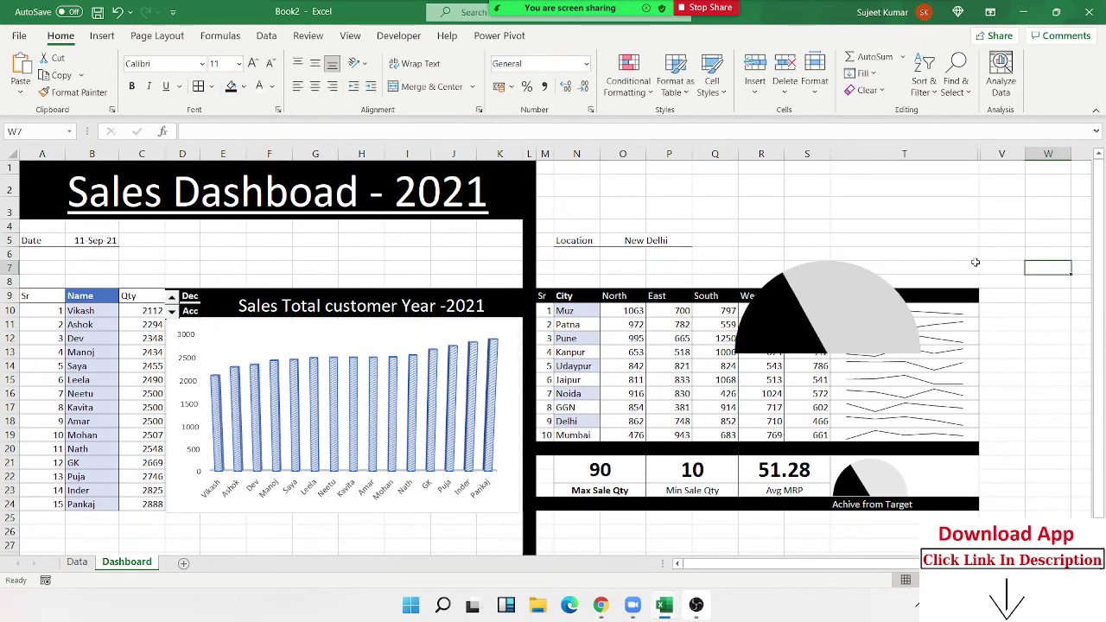
pyautogui.click(973, 263)
pyautogui.click(951, 284)
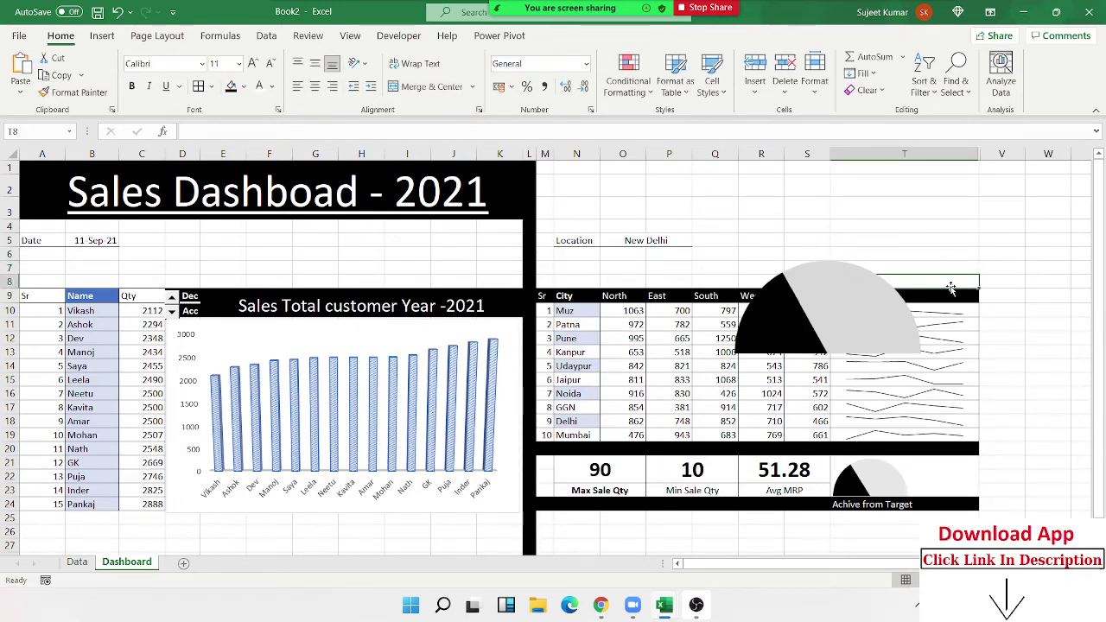
# Step: Resize the second gauge and place it beside the first gauge in the KPI row
pyautogui.click(893, 329)
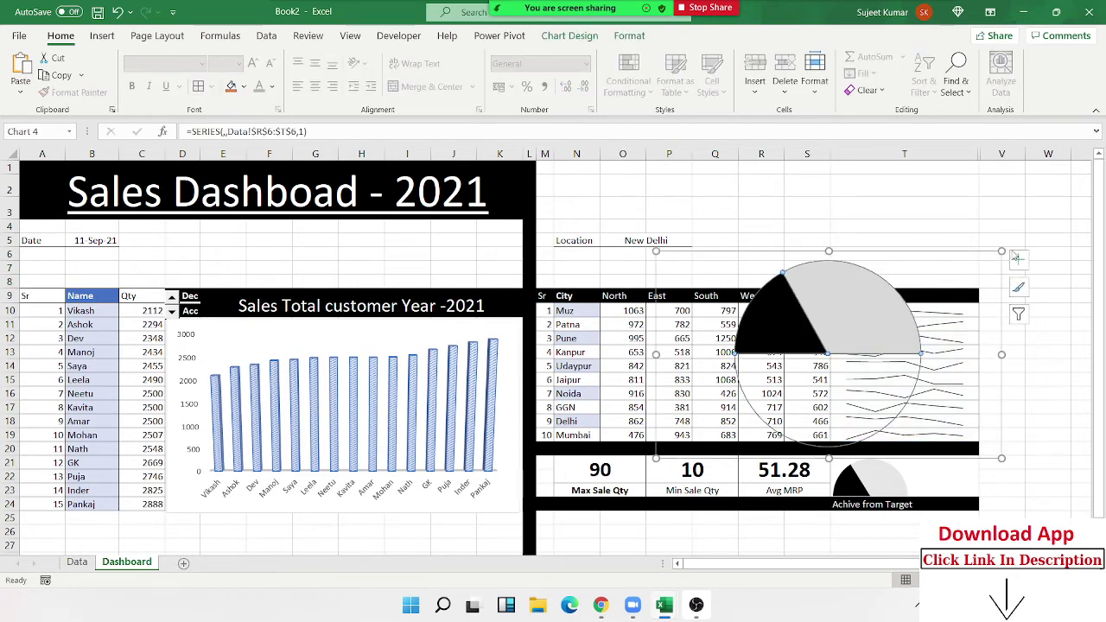
pyautogui.moveTo(1001, 251); pyautogui.dragTo(917, 318)
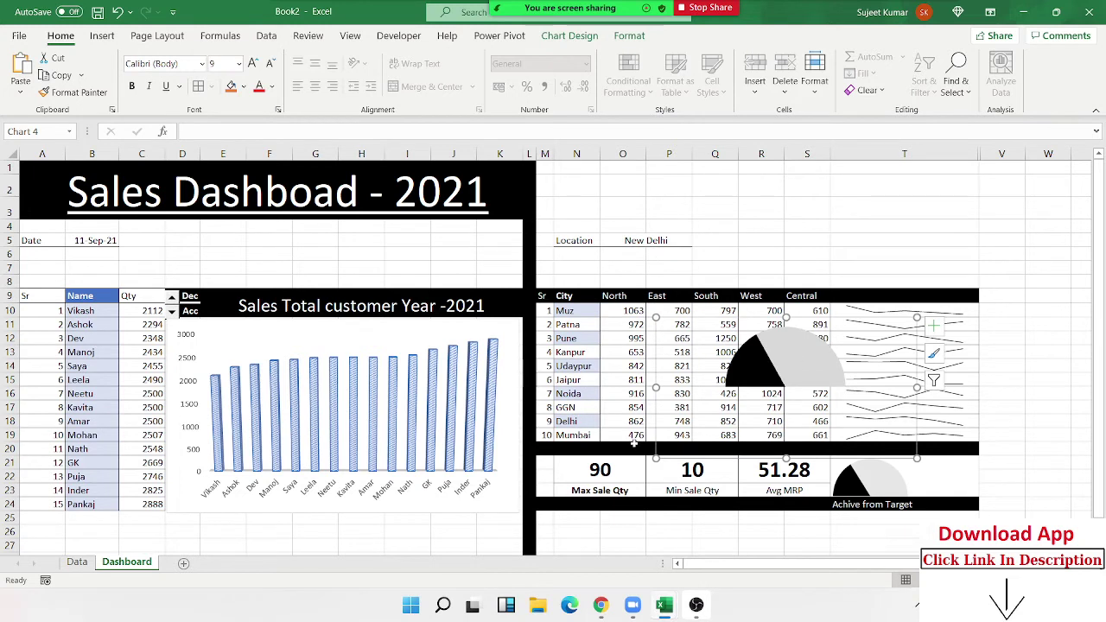
pyautogui.moveTo(654, 459); pyautogui.dragTo(846, 424)
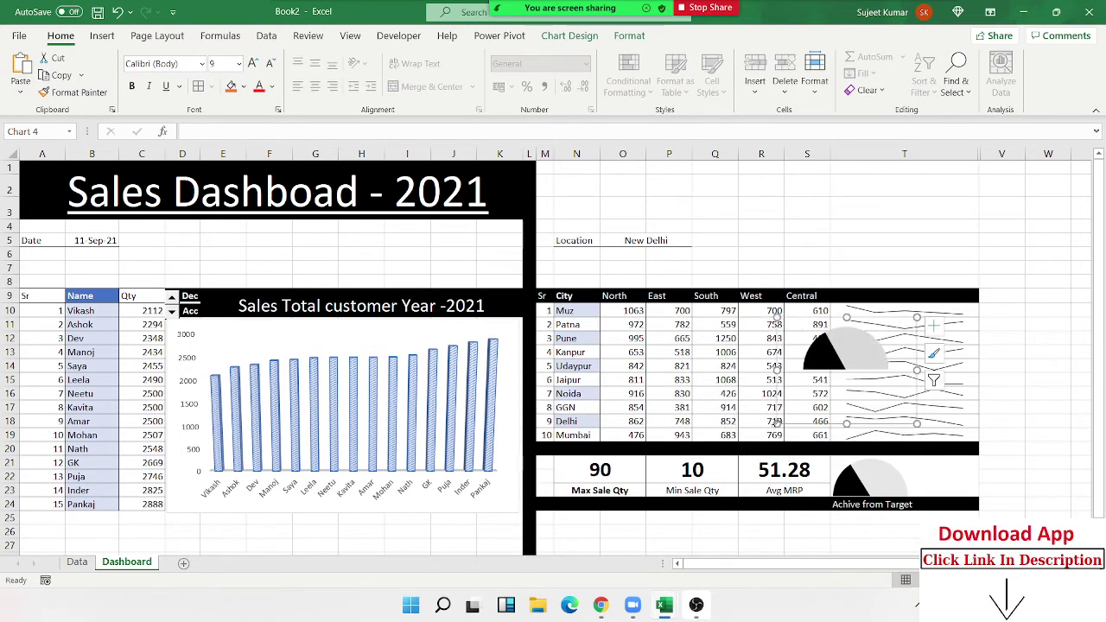
pyautogui.moveTo(918, 424)
pyautogui.mouseDown()
pyautogui.moveTo(912, 413)
pyautogui.moveTo(988, 543)
pyautogui.mouseUp()
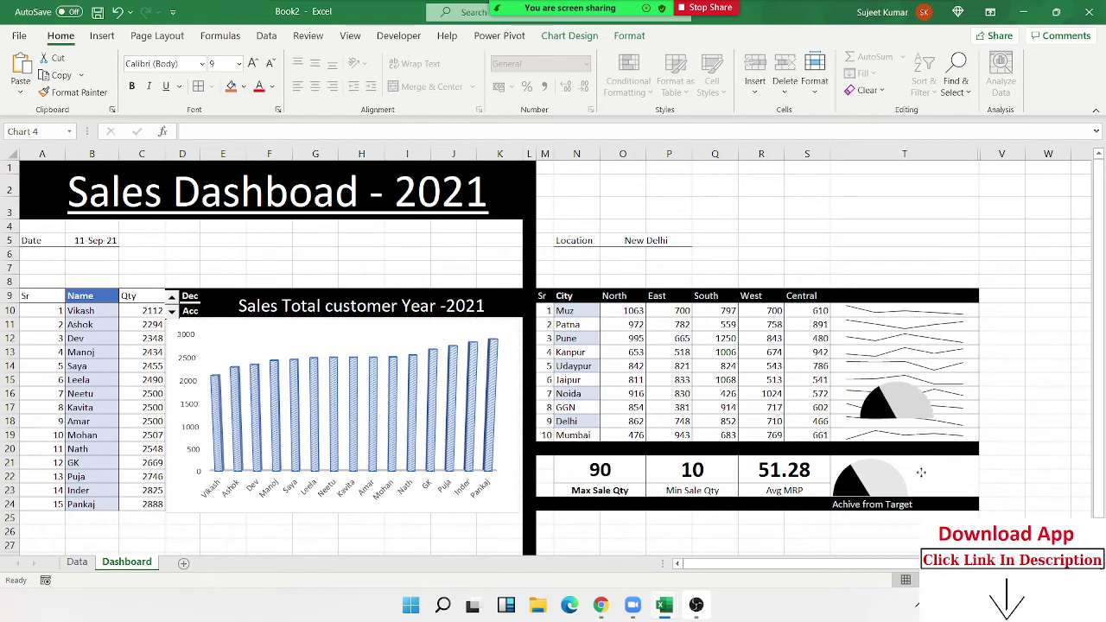
pyautogui.press('Down')
pyautogui.press('Left')
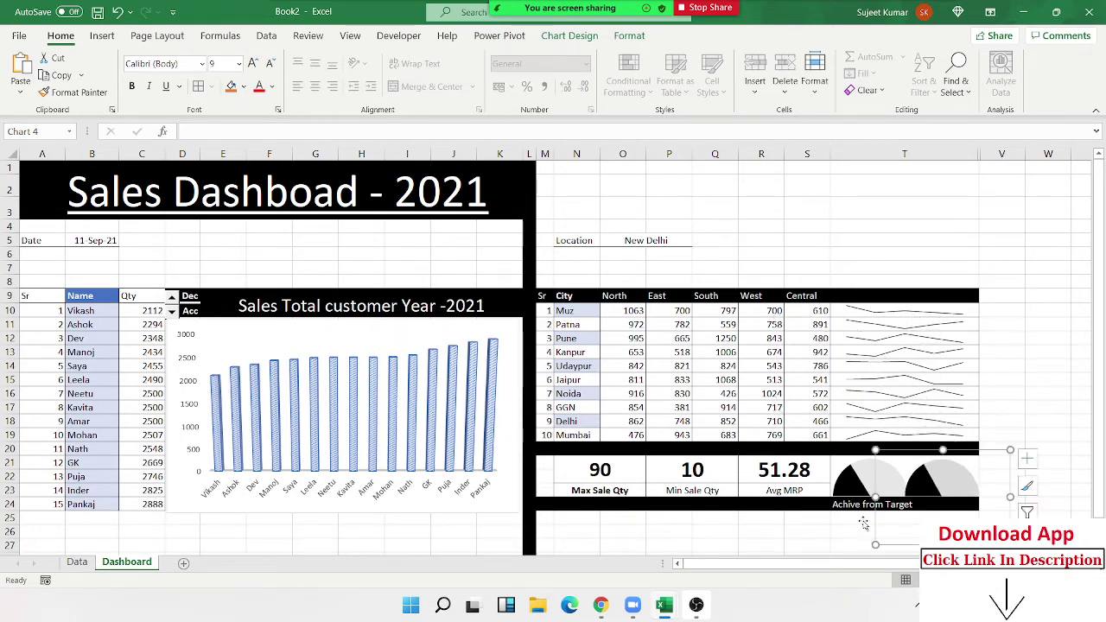
pyautogui.click(881, 498)
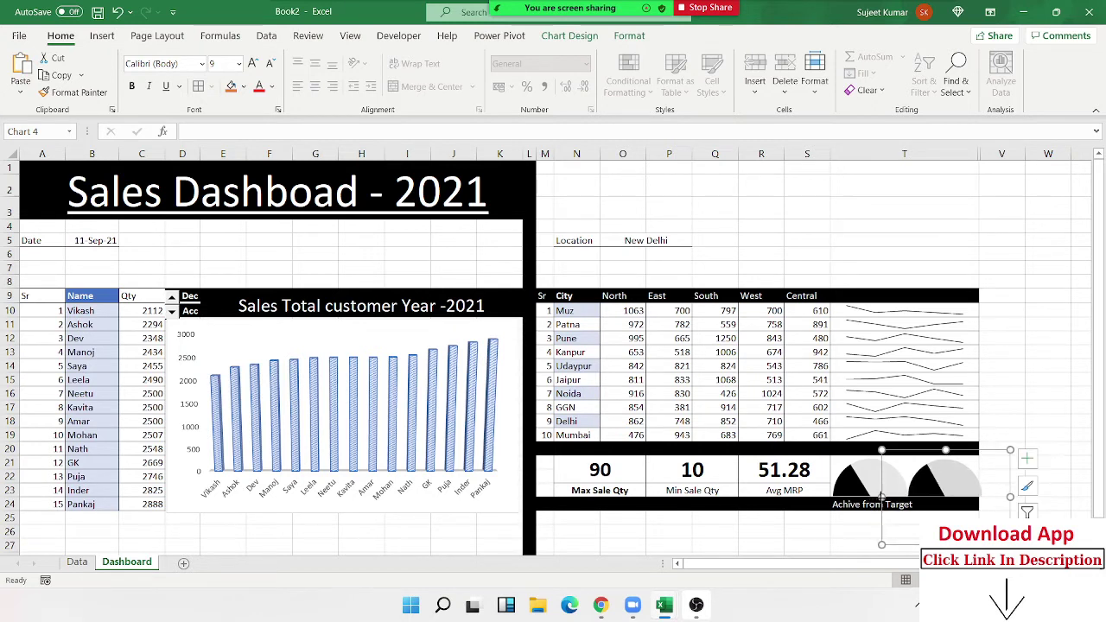
pyautogui.moveTo(881, 498); pyautogui.dragTo(901, 498)
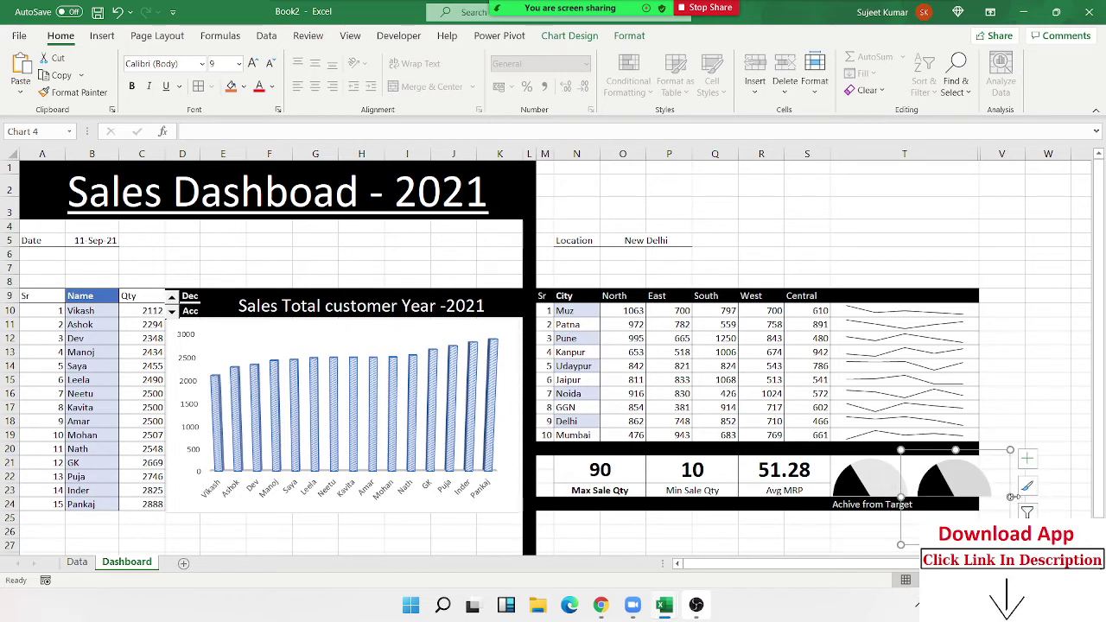
pyautogui.moveTo(1011, 497); pyautogui.dragTo(990, 497)
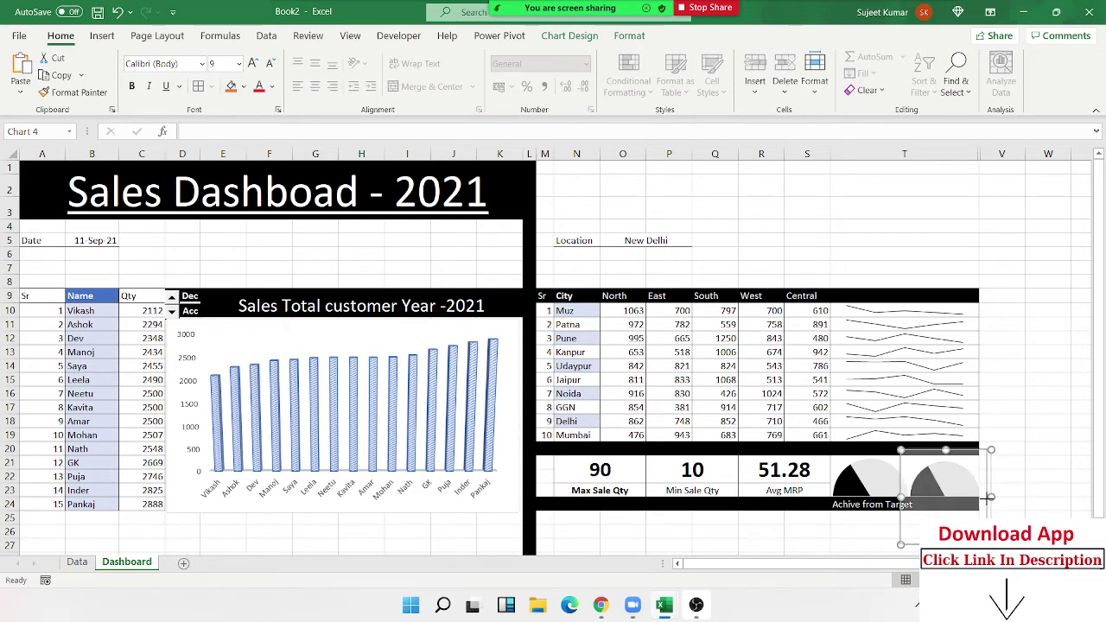
pyautogui.click(846, 538)
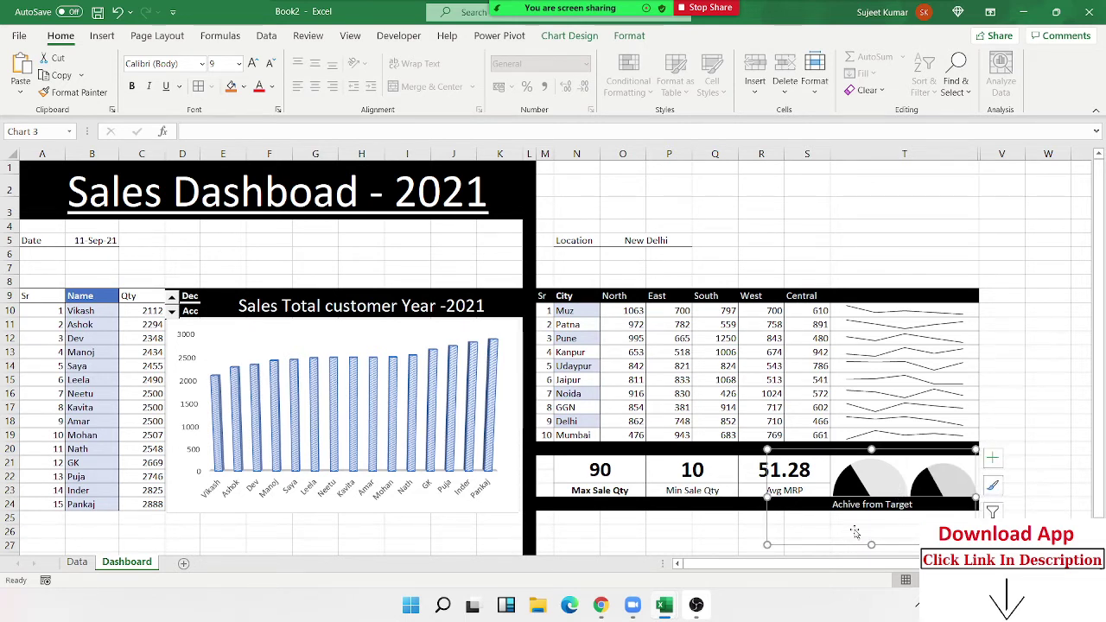
pyautogui.click(598, 519)
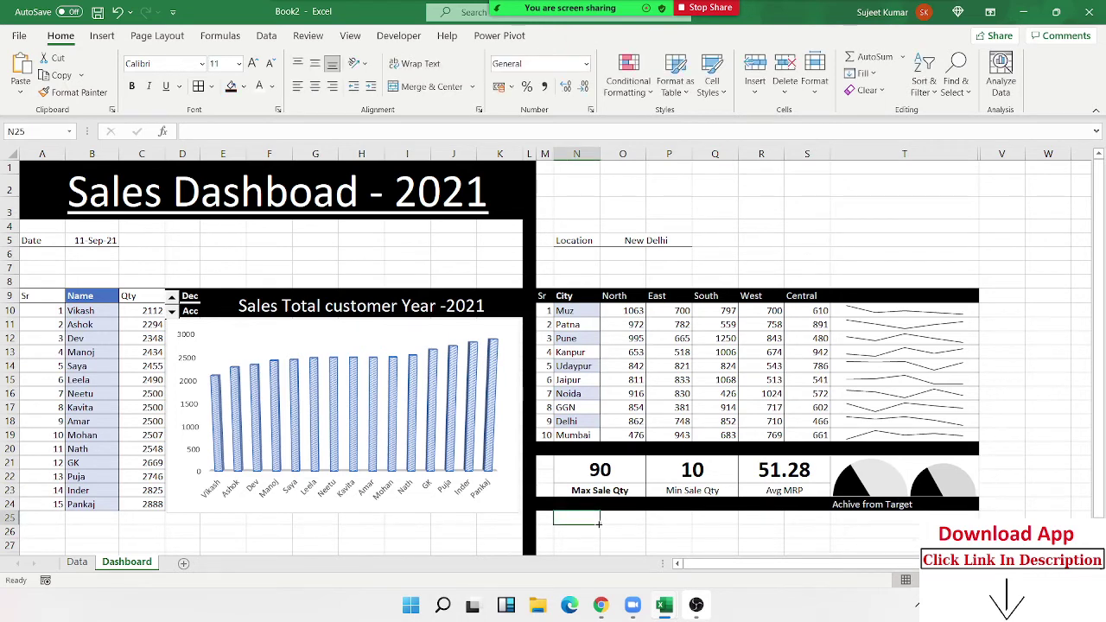
pyautogui.click(847, 484)
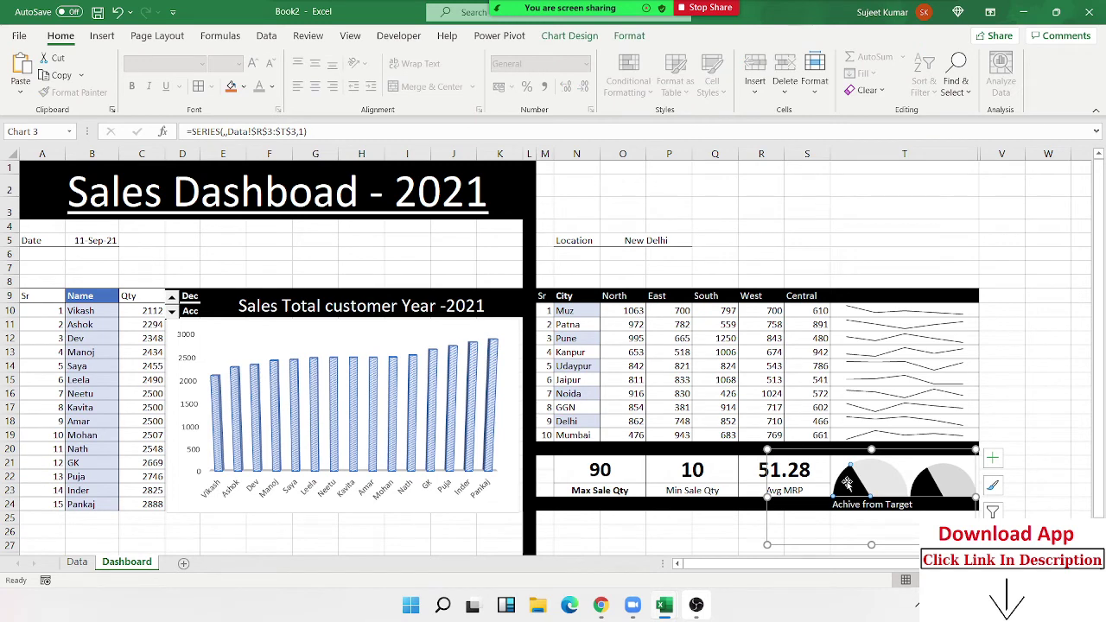
# Step: Add a data label to the first gauge, centred on the slice and coloured white
pyautogui.rightClick(847, 482)
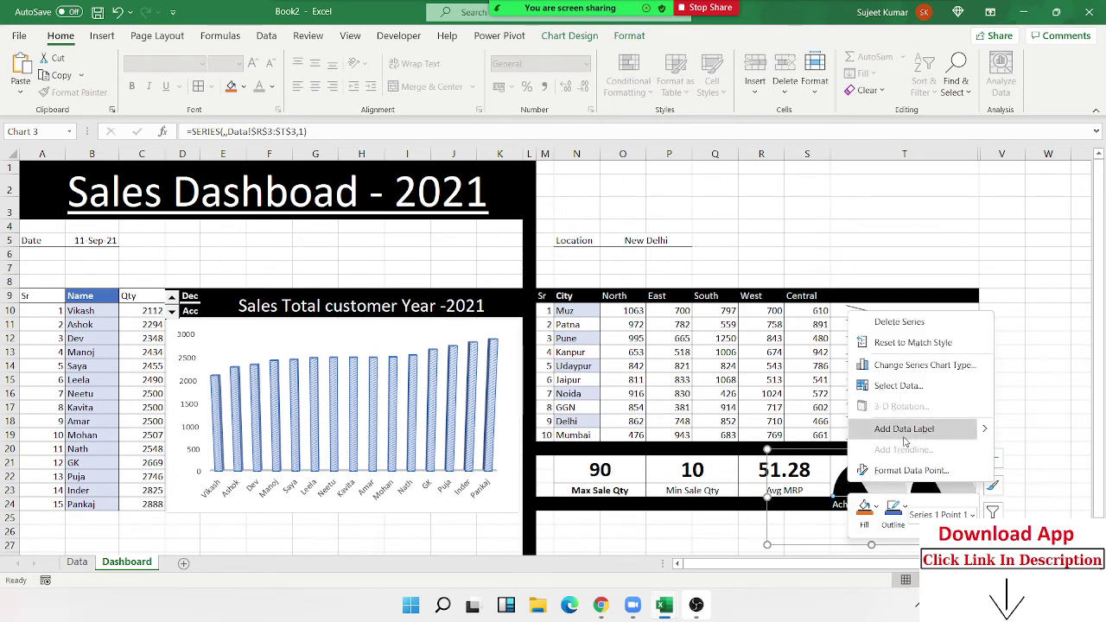
pyautogui.moveTo(904, 428)
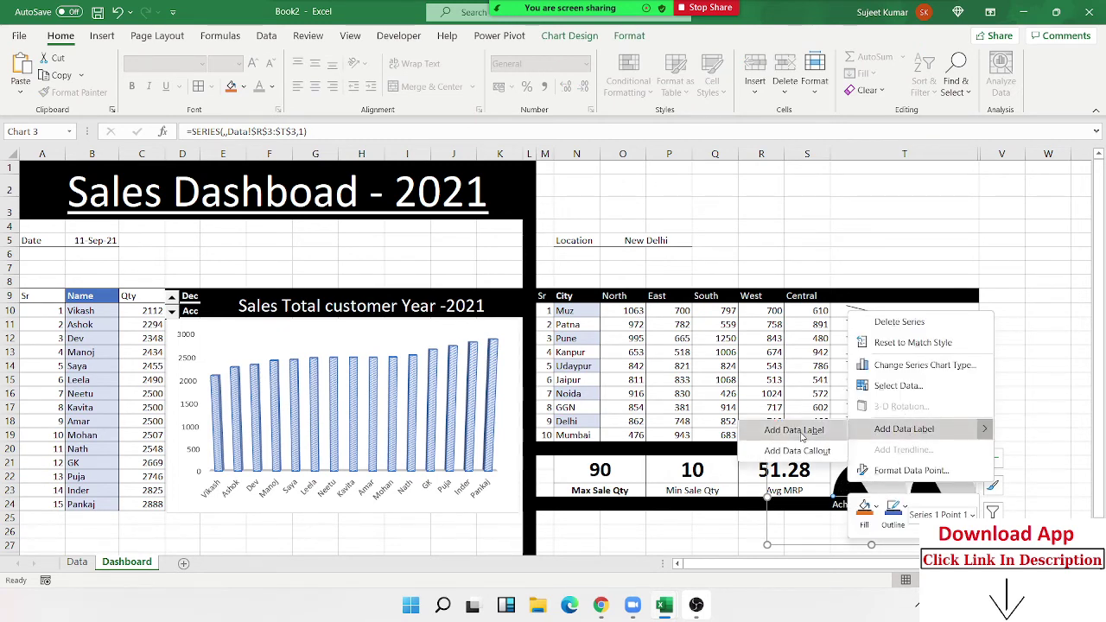
pyautogui.click(877, 432)
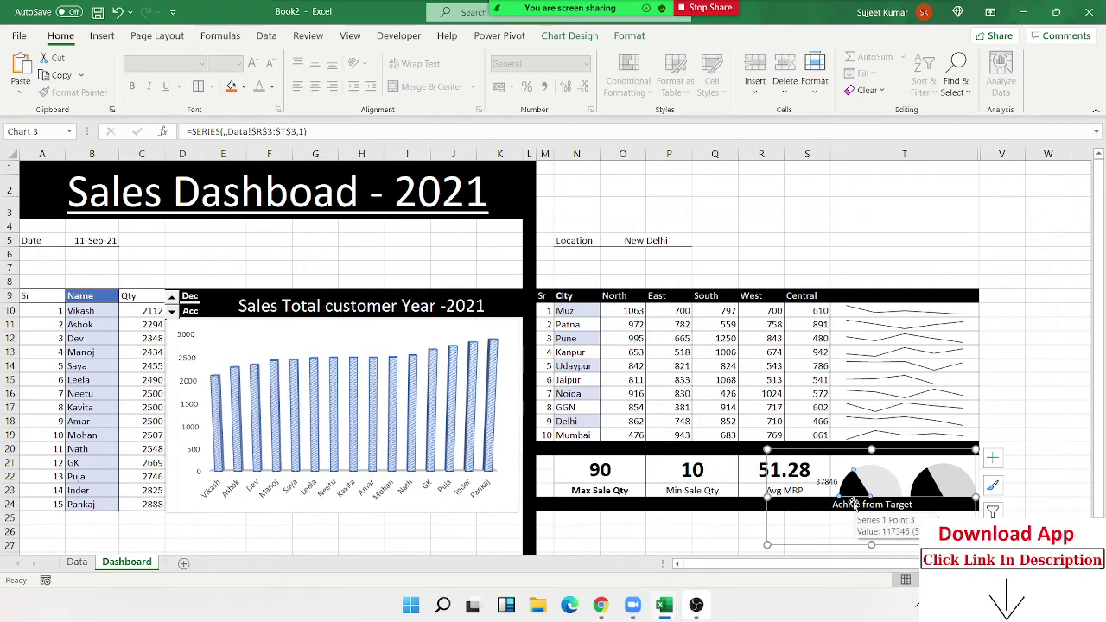
pyautogui.click(828, 483)
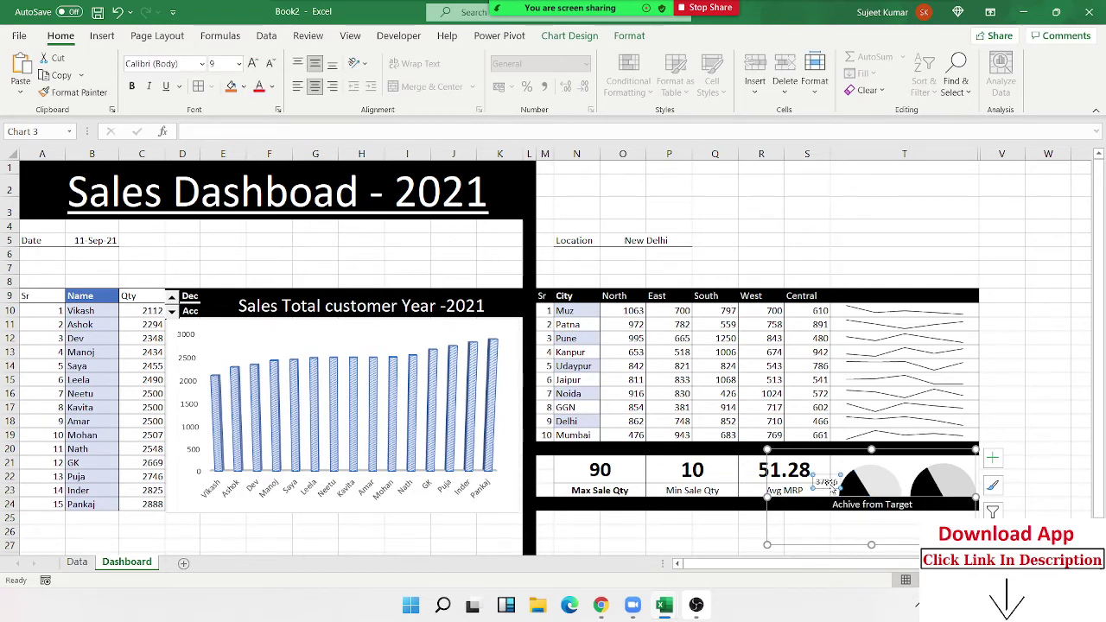
pyautogui.rightClick(832, 487)
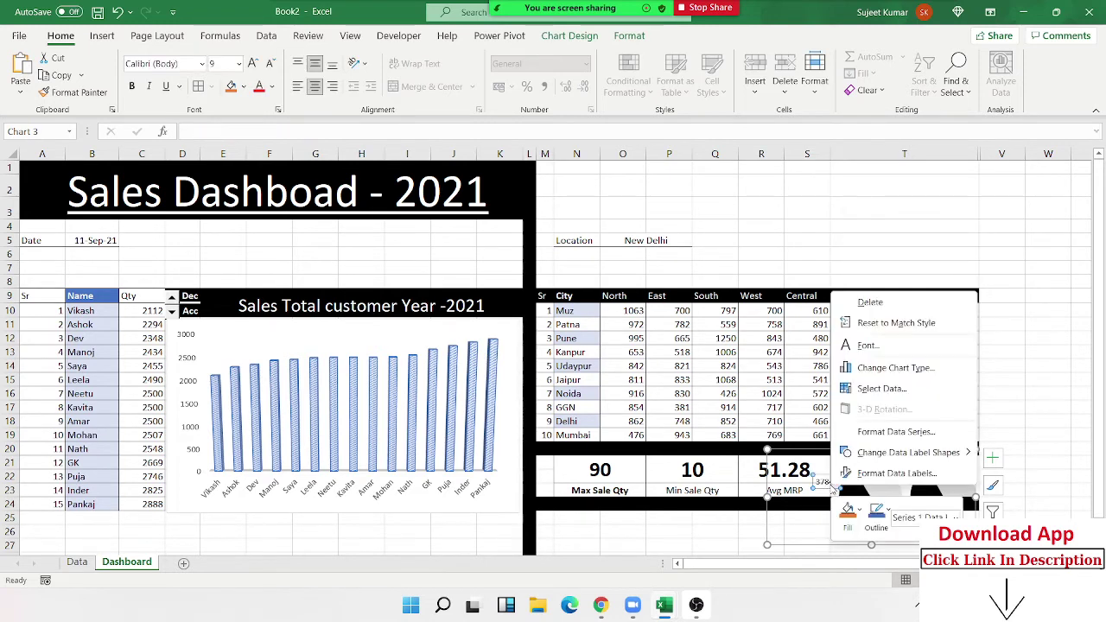
pyautogui.click(892, 475)
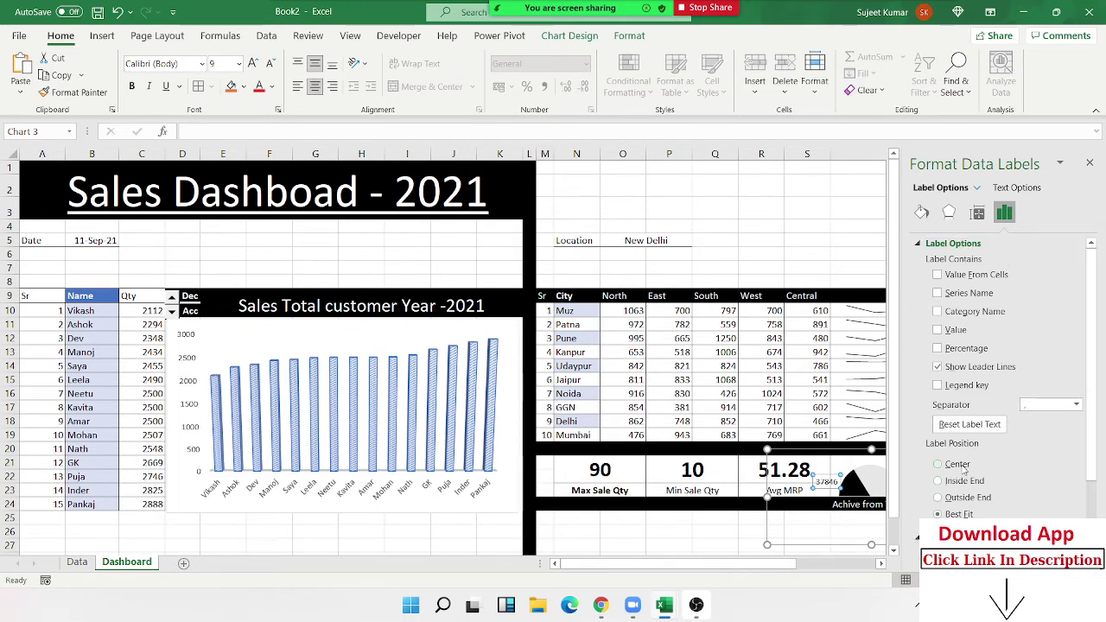
pyautogui.scroll(-2, 963, 474)
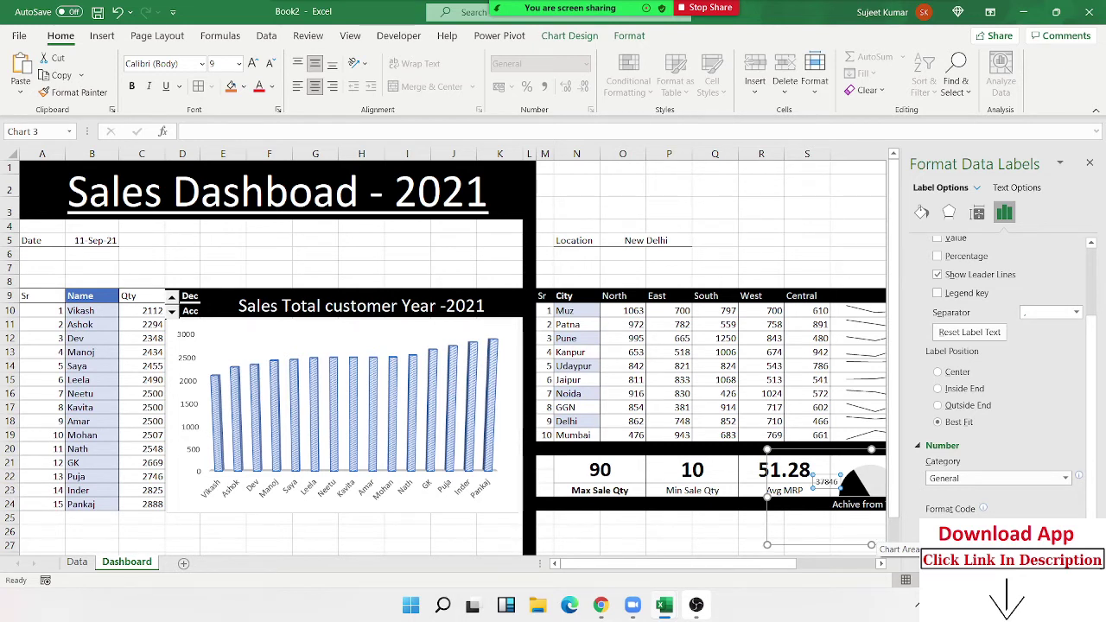
pyautogui.scroll(2, 982, 412)
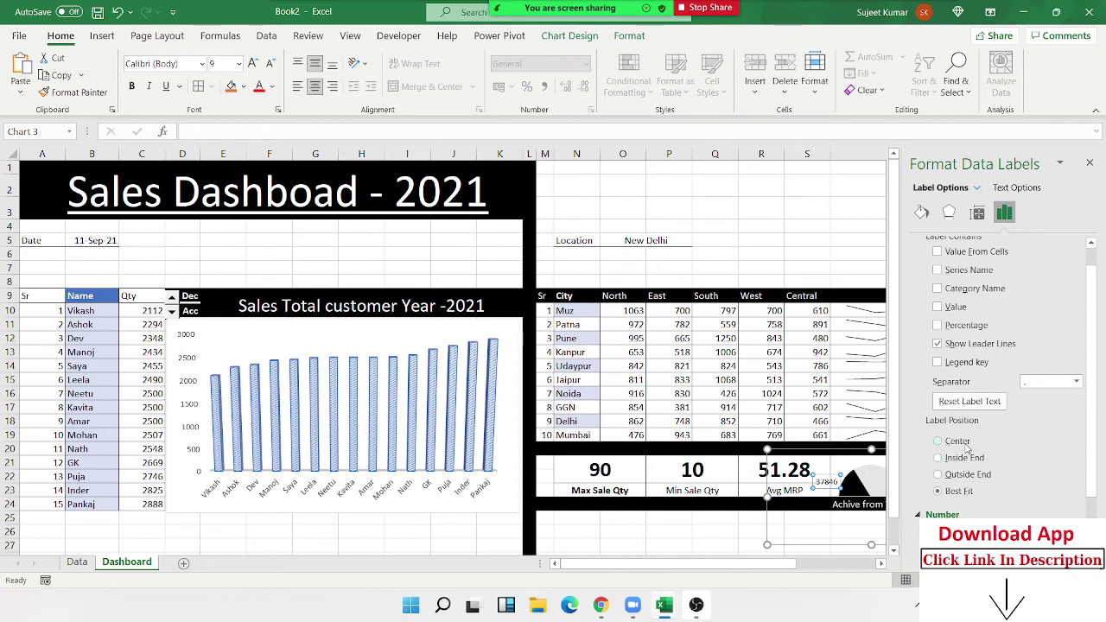
pyautogui.click(966, 444)
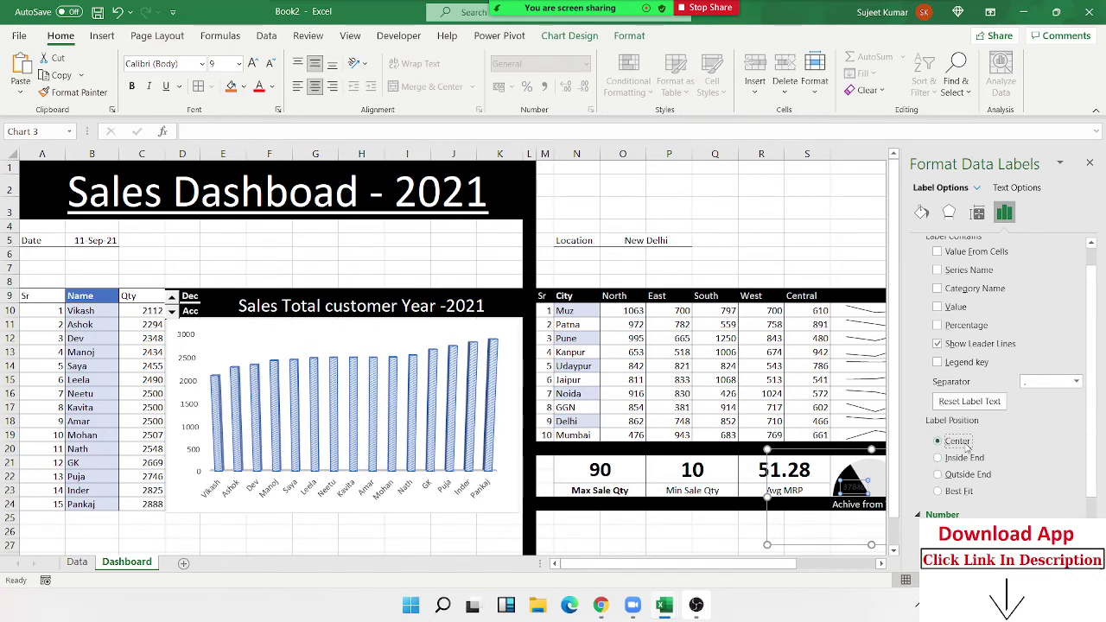
pyautogui.click(271, 86)
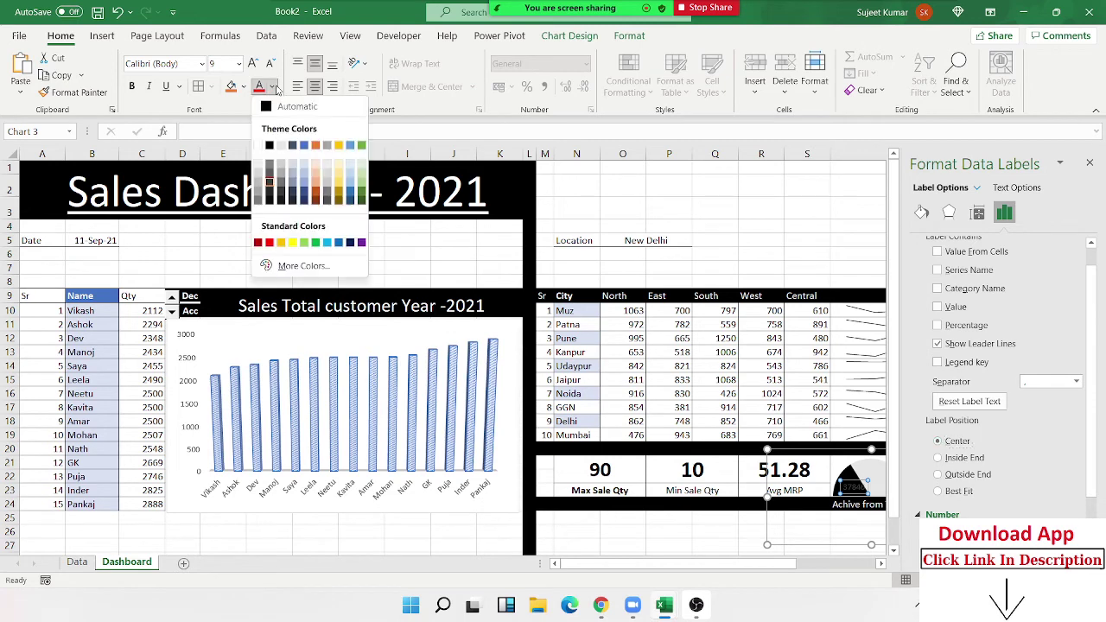
pyautogui.click(261, 147)
# Step: Apply the custom number format #,"K" so the label reads 38 K
pyautogui.scroll(-5, 864, 499)
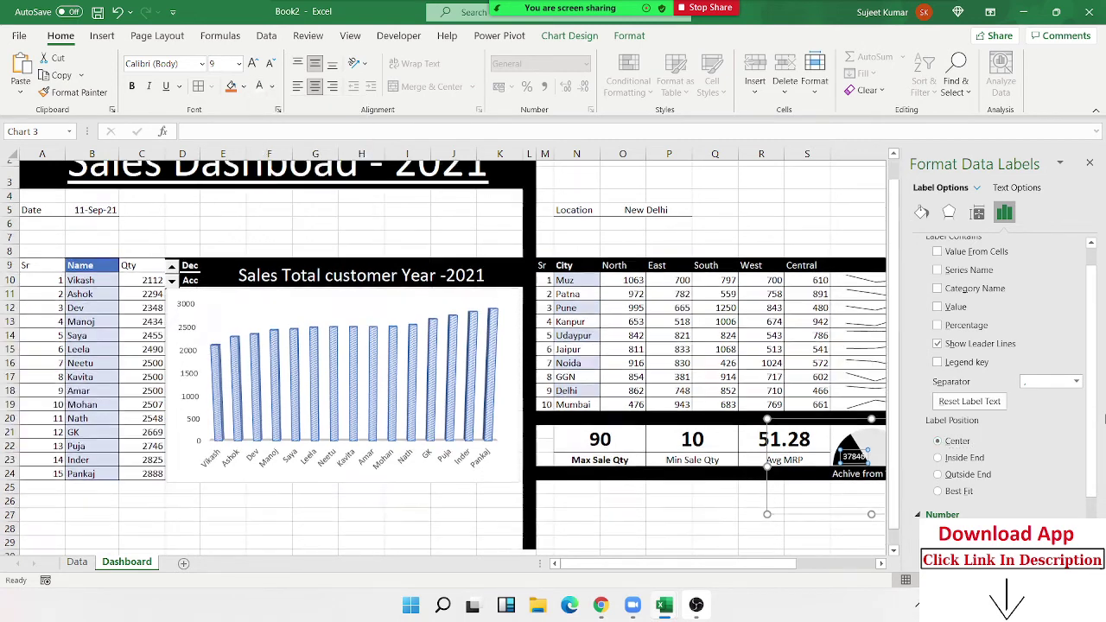
pyautogui.scroll(1, 1037, 389)
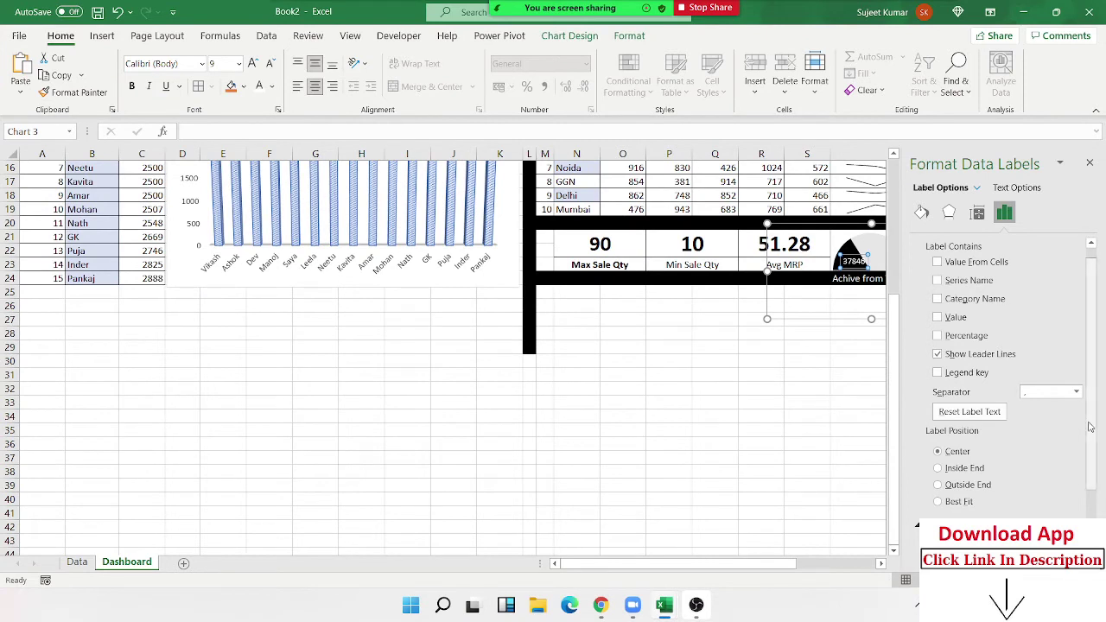
pyautogui.scroll(-3, 1099, 421)
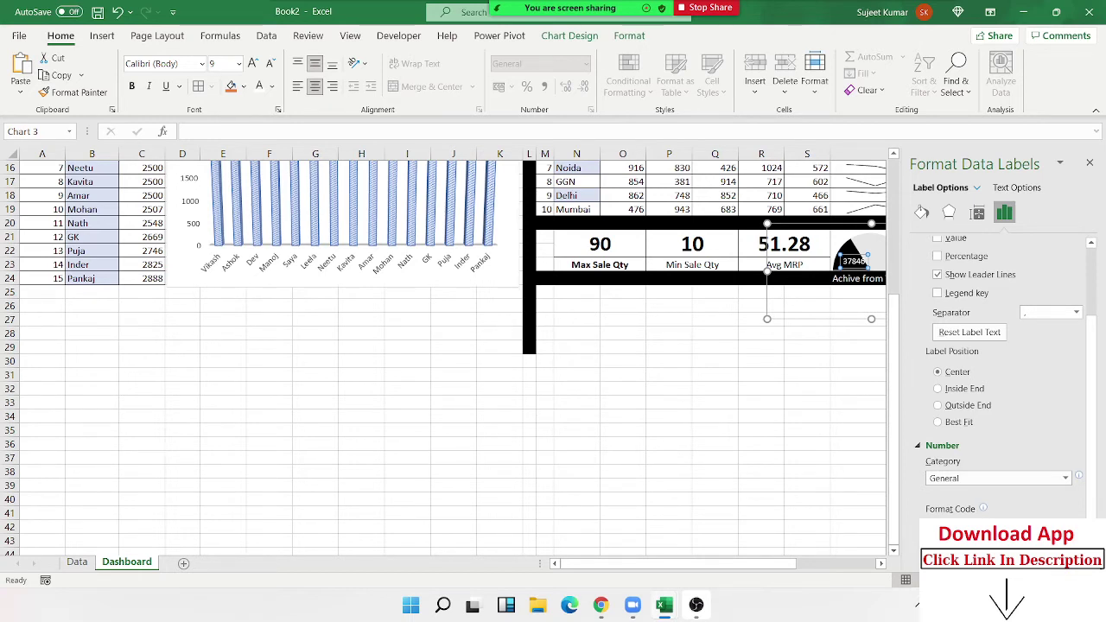
pyautogui.press('Return')
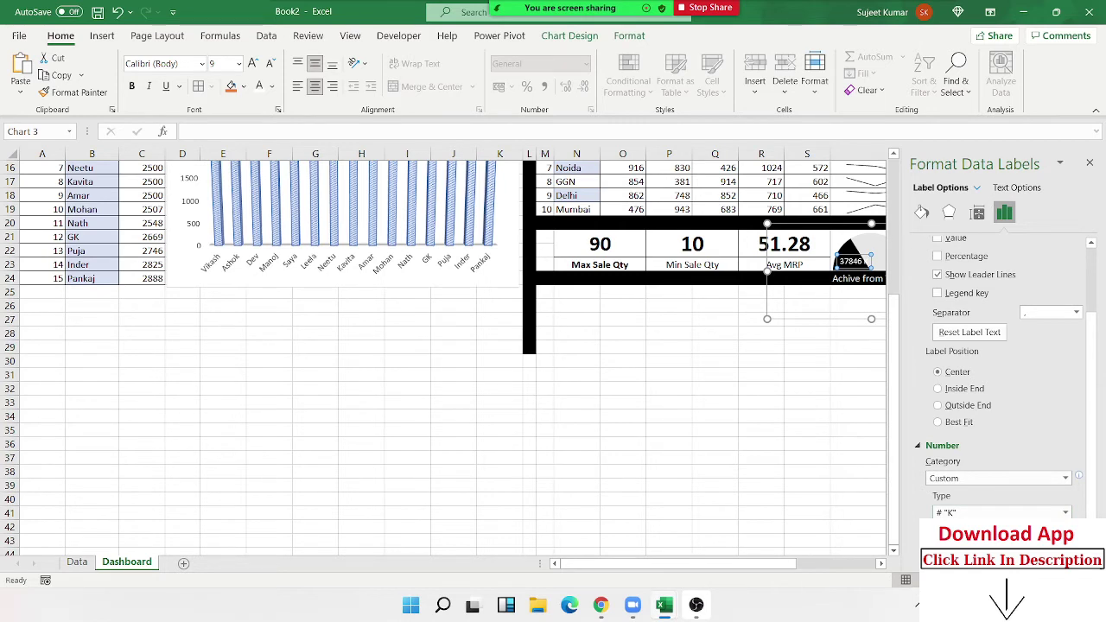
pyautogui.write(',')
pyautogui.press('Return')
pyautogui.click(1091, 162)
pyautogui.click(888, 262)
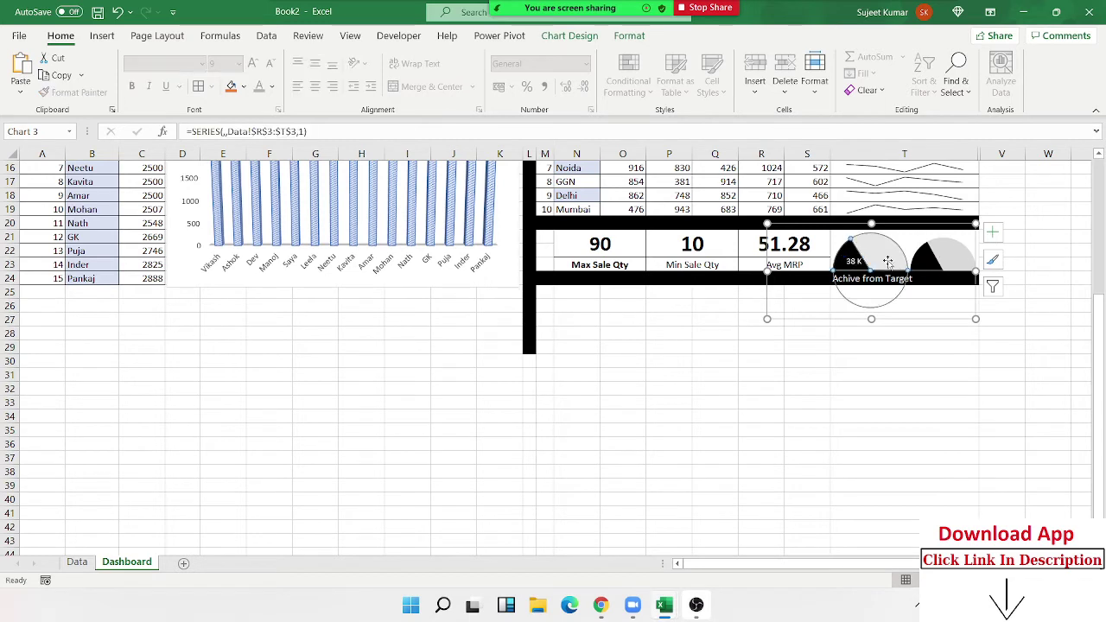
pyautogui.click(882, 251)
# Step: Add a data label to the first gauge's grey remainder slice
pyautogui.rightClick(882, 253)
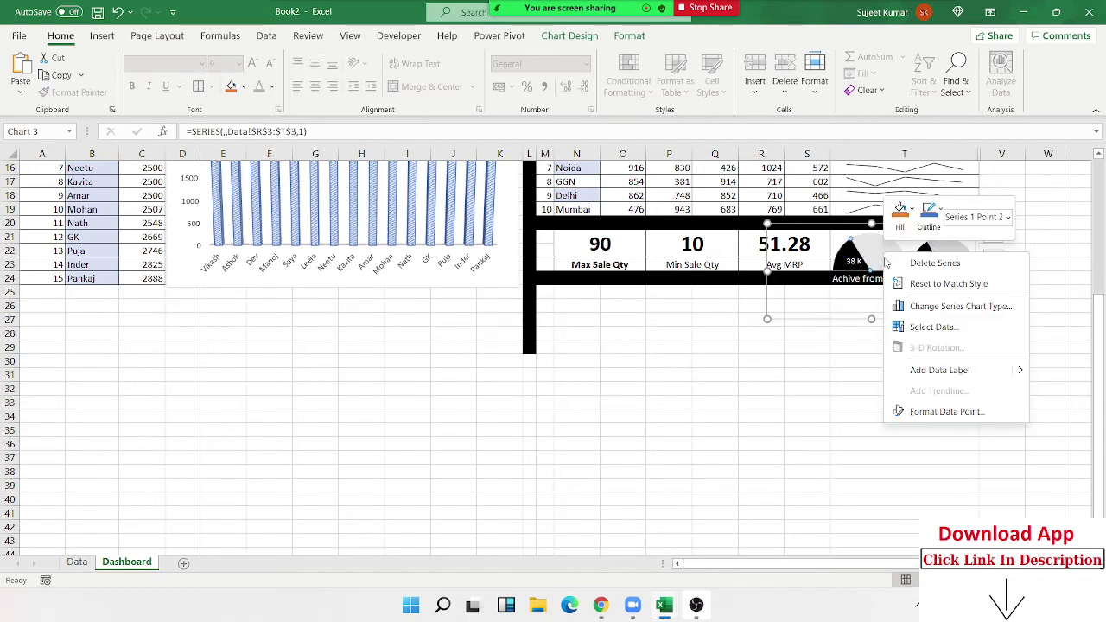
pyautogui.moveTo(940, 370)
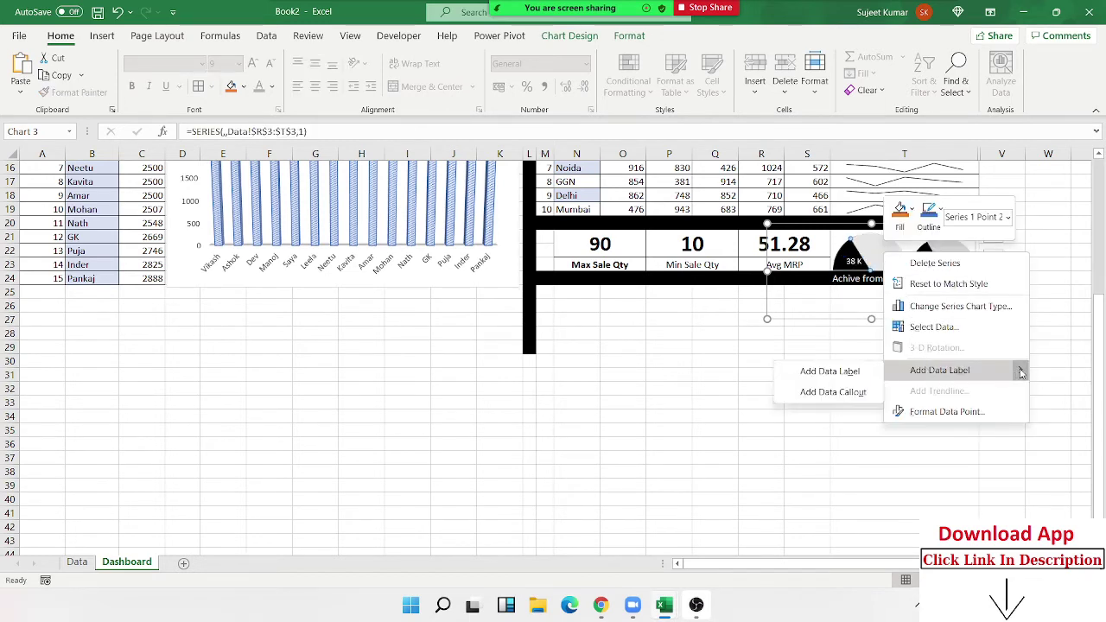
pyautogui.click(861, 373)
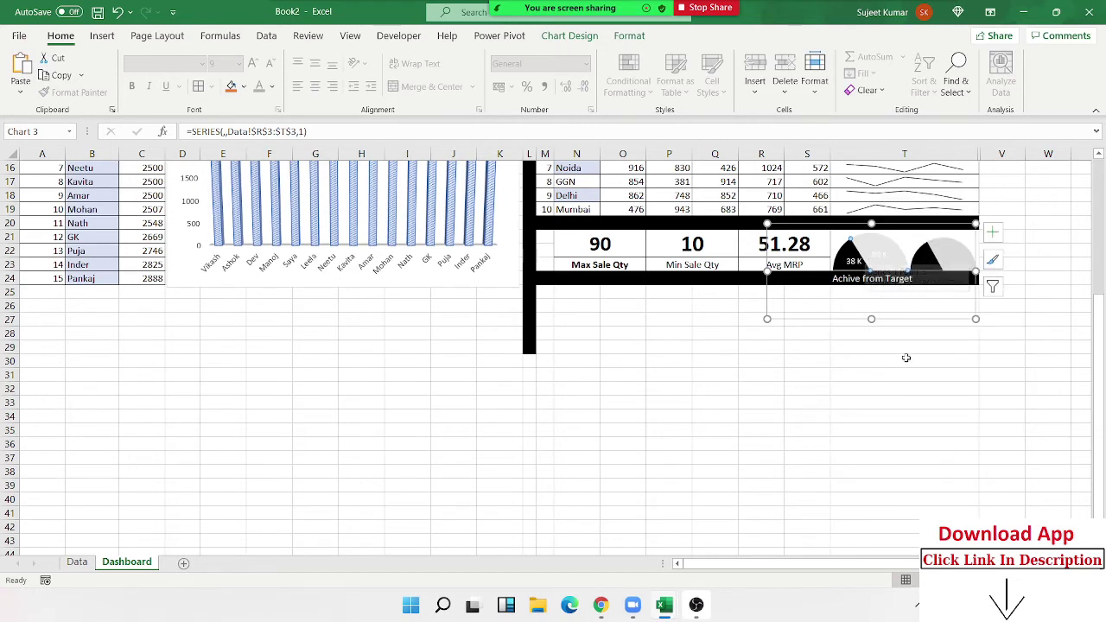
pyautogui.click(885, 399)
# Step: Add data labels to the second gauge, centred with a Custom number category
pyautogui.click(929, 269)
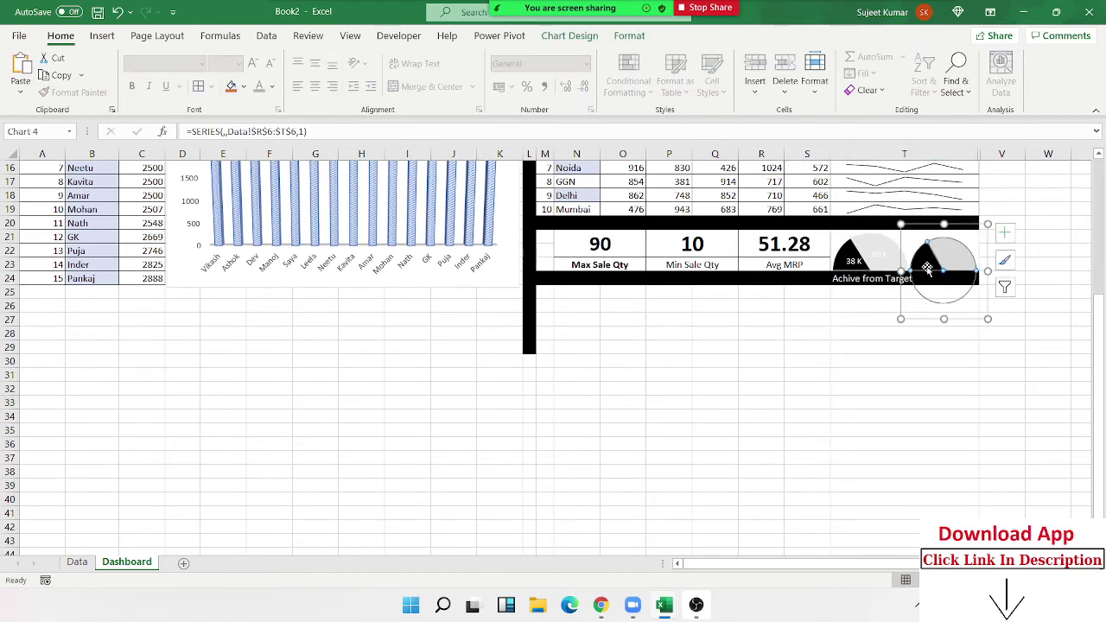
pyautogui.click(927, 264)
pyautogui.rightClick(926, 264)
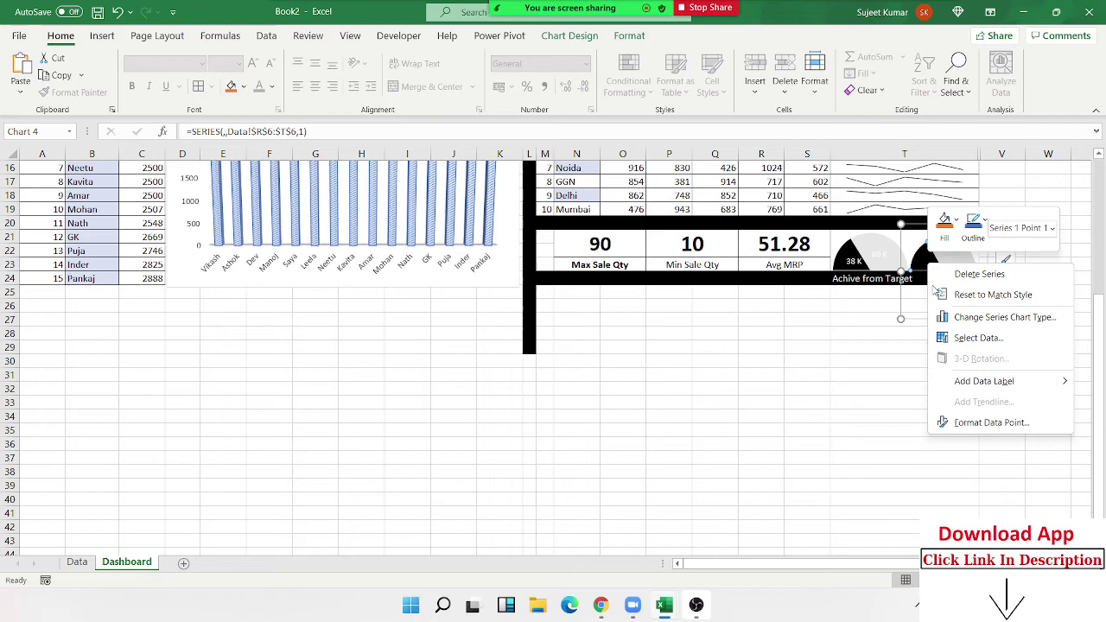
pyautogui.click(976, 382)
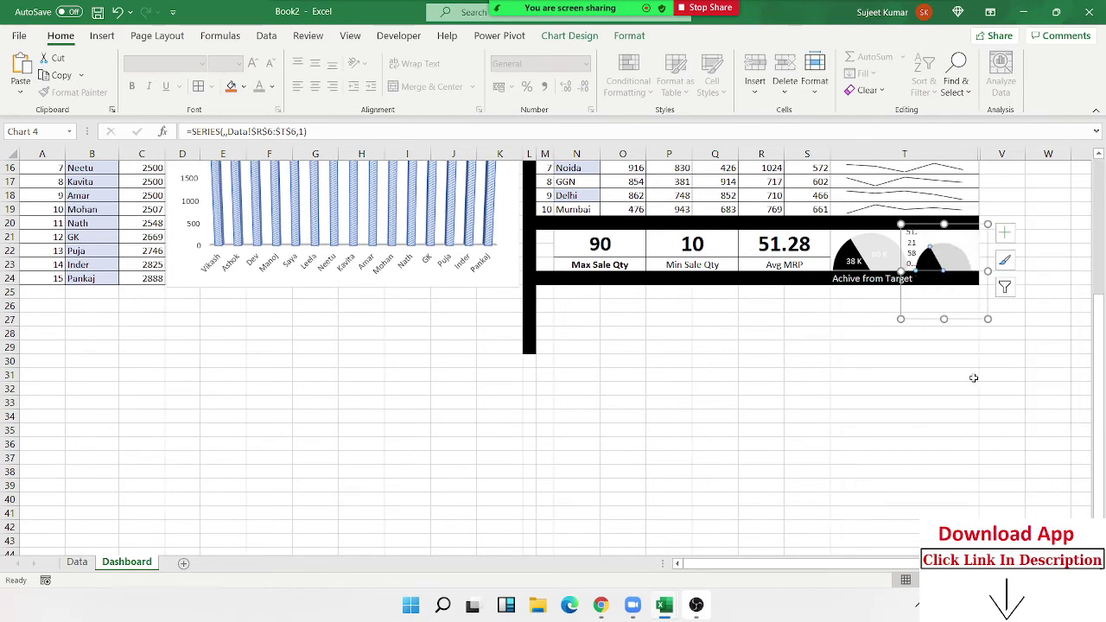
pyautogui.click(914, 246)
pyautogui.rightClick(915, 246)
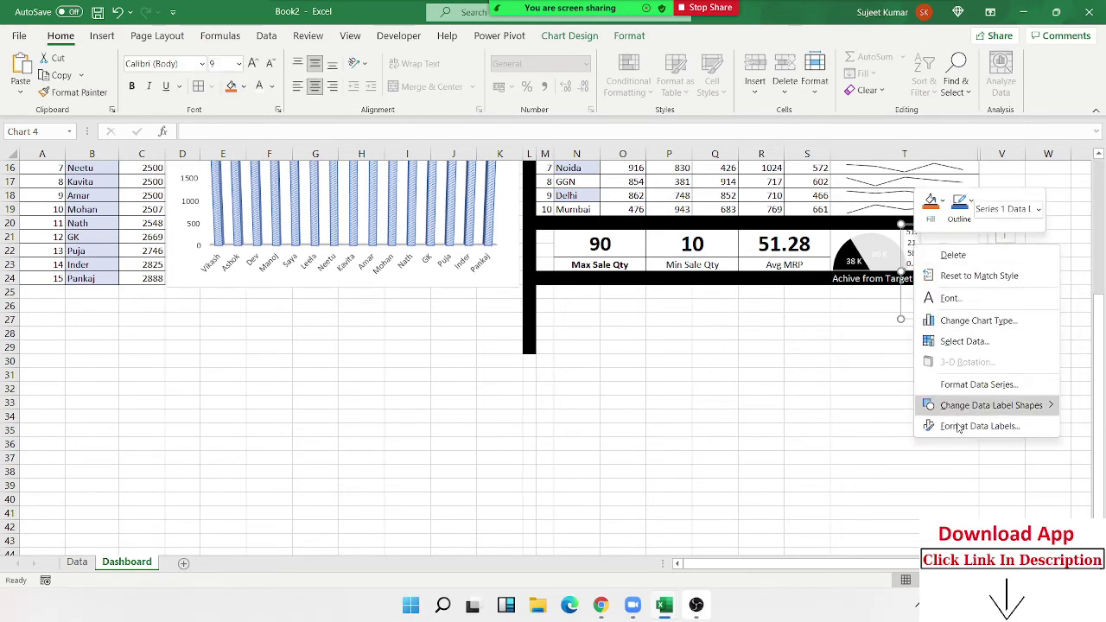
pyautogui.click(979, 426)
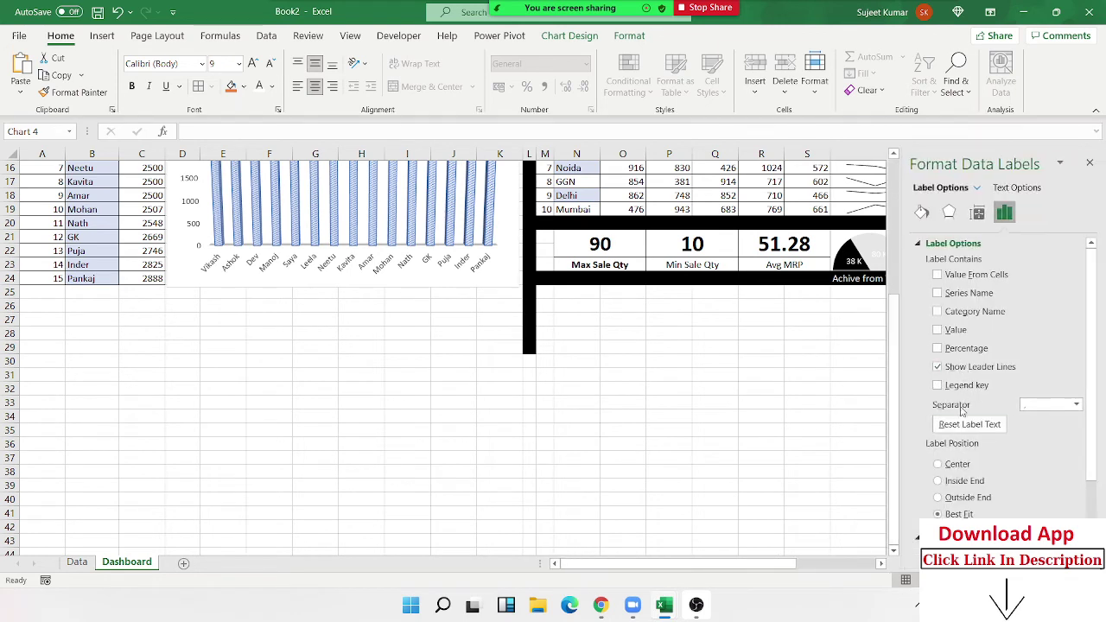
pyautogui.click(957, 464)
pyautogui.scroll(-2, 984, 469)
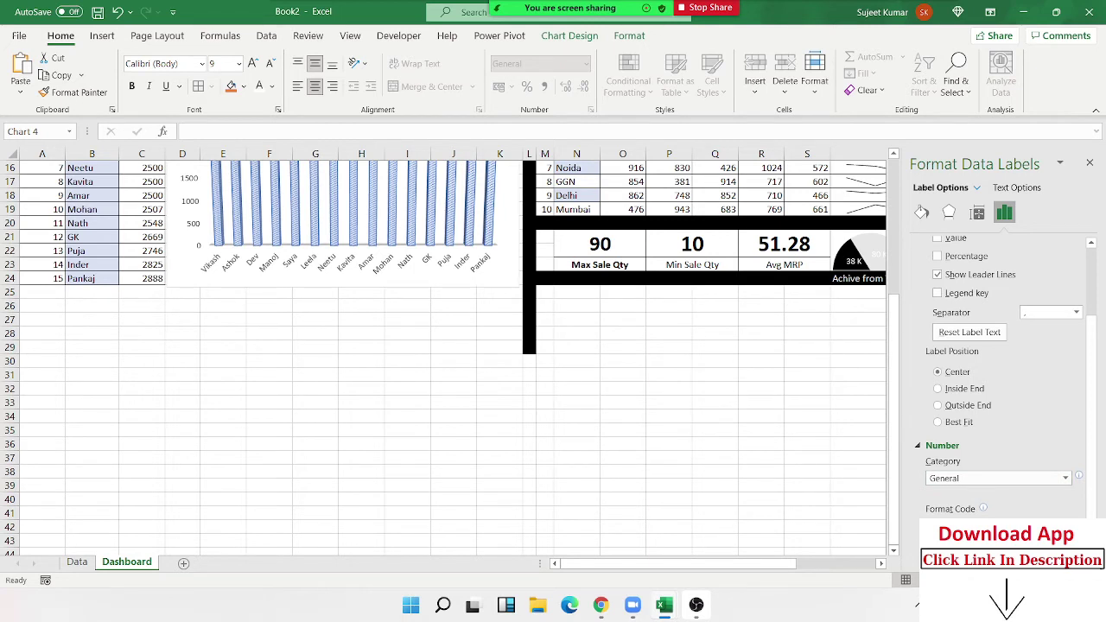
pyautogui.click(1067, 527)
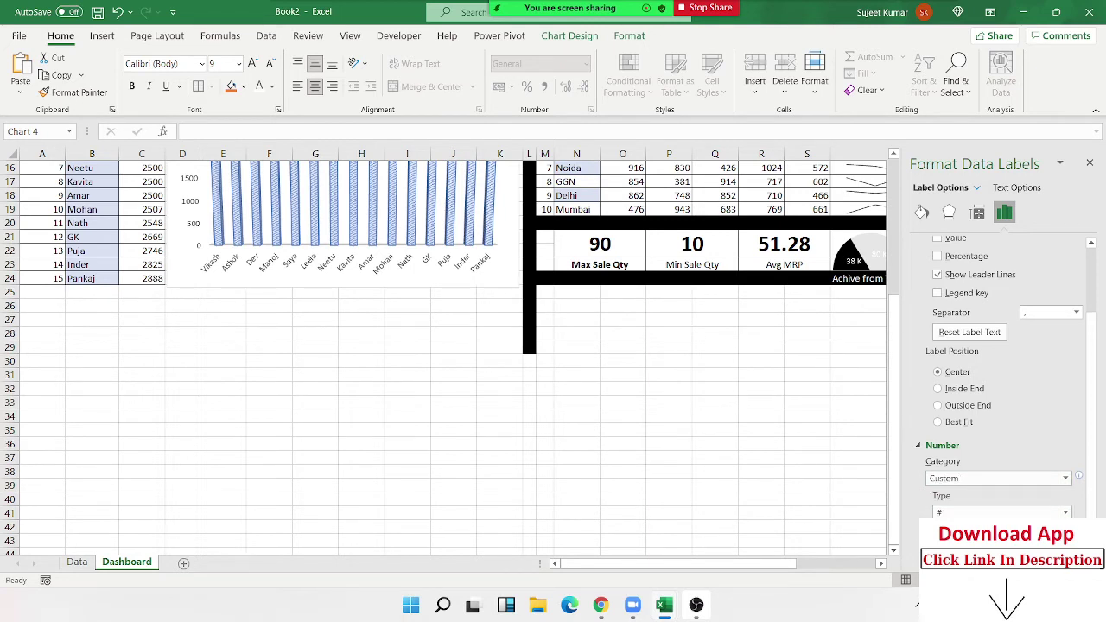
pyautogui.click(1090, 164)
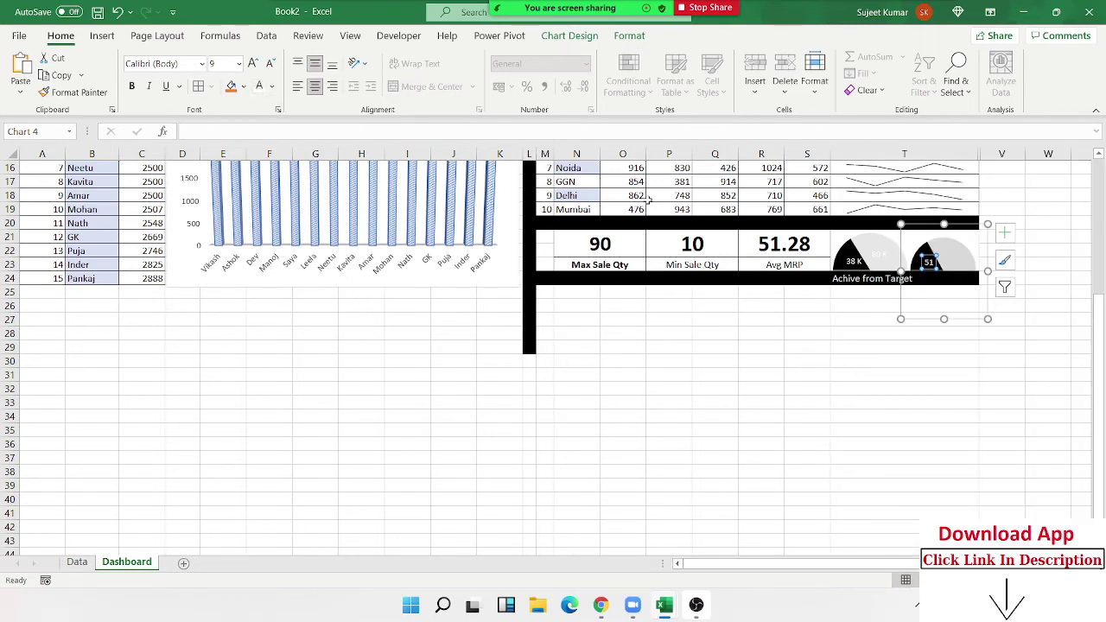
# Step: Re-add the second gauge's data label so it shows 51
pyautogui.click(936, 382)
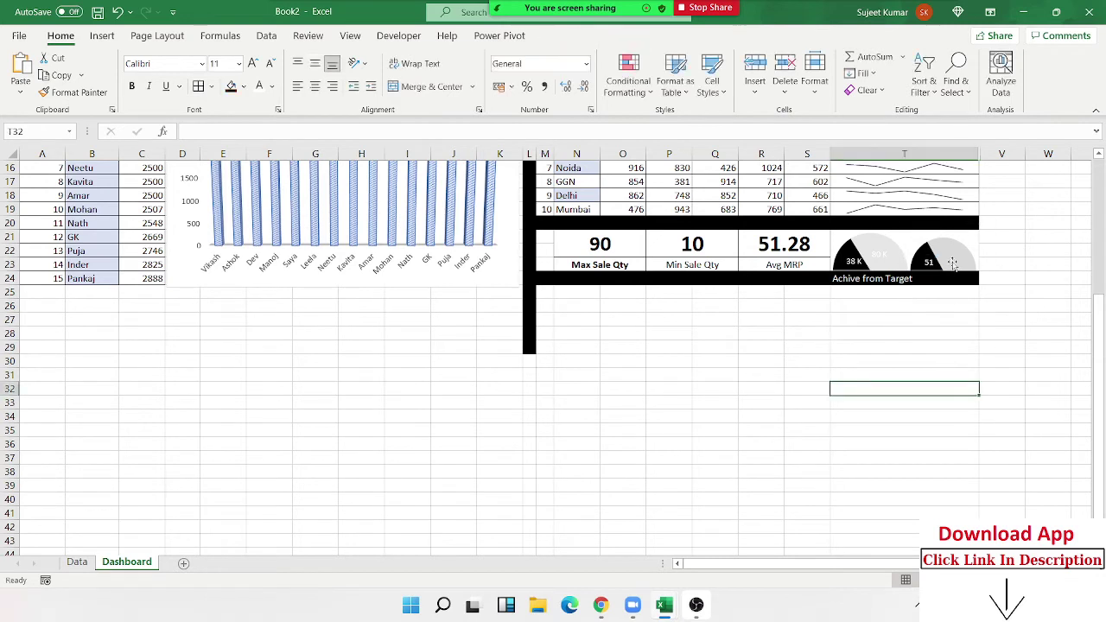
pyautogui.click(954, 263)
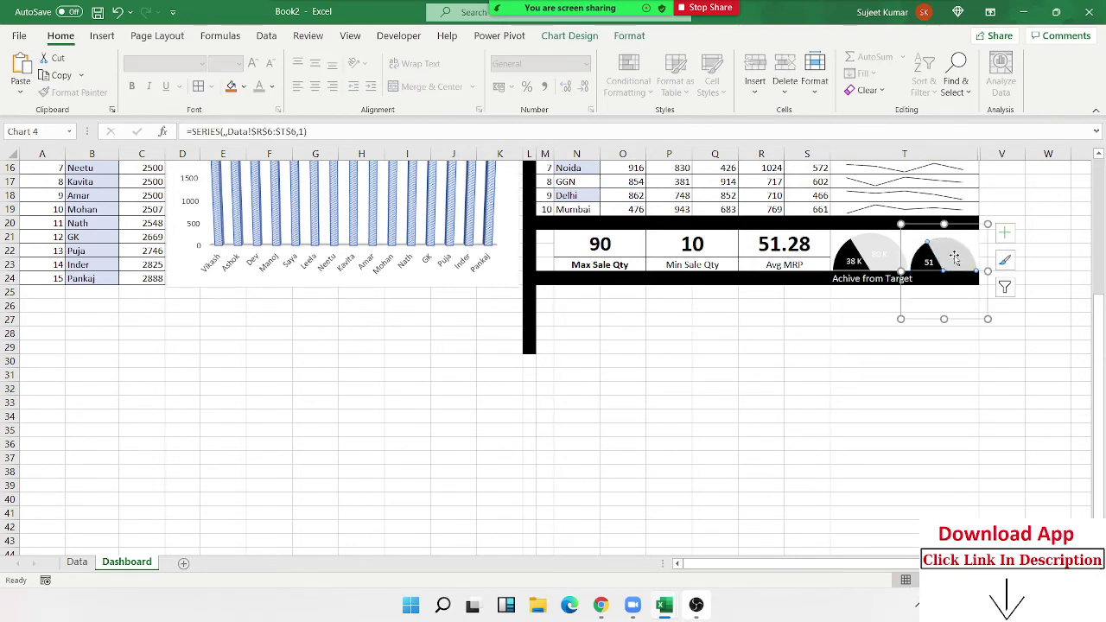
pyautogui.rightClick(954, 259)
pyautogui.click(991, 371)
pyautogui.click(954, 256)
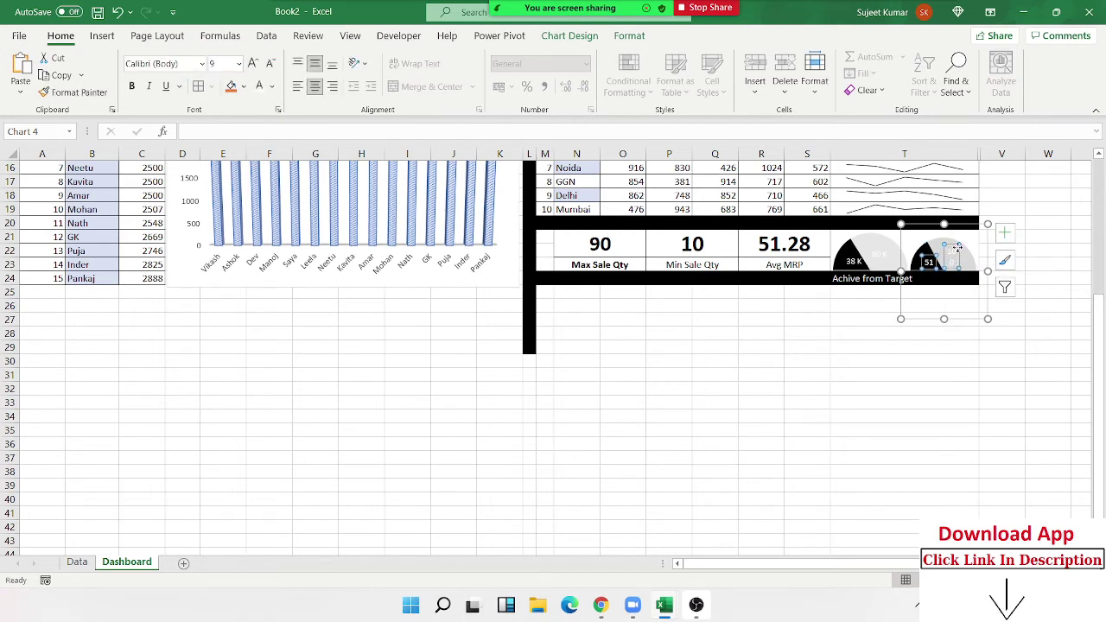
pyautogui.click(904, 393)
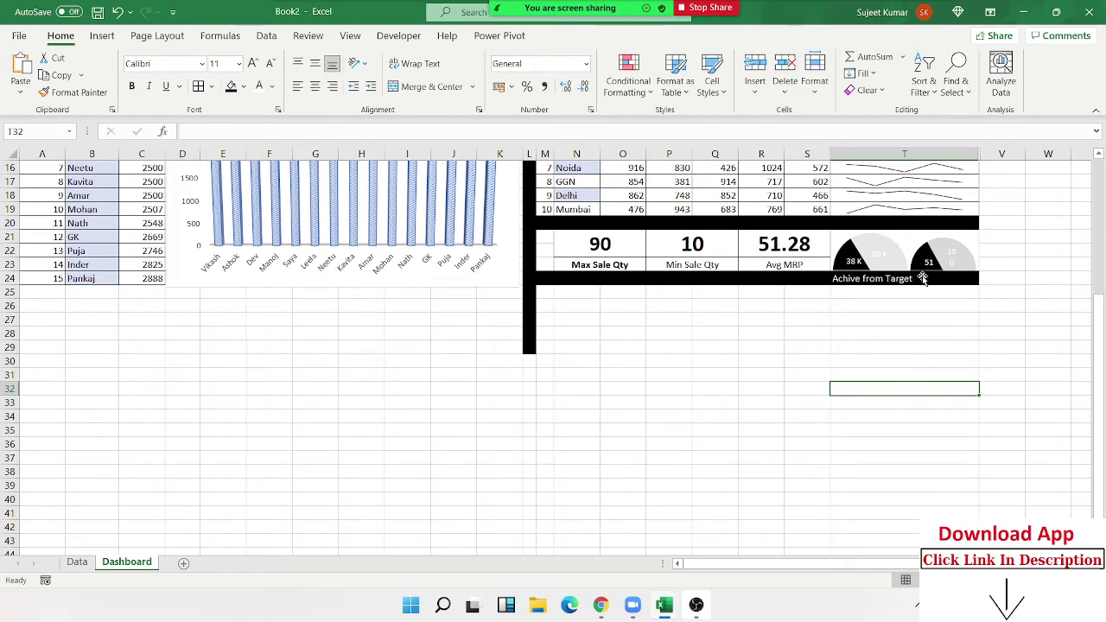
pyautogui.click(864, 284)
pyautogui.click(810, 362)
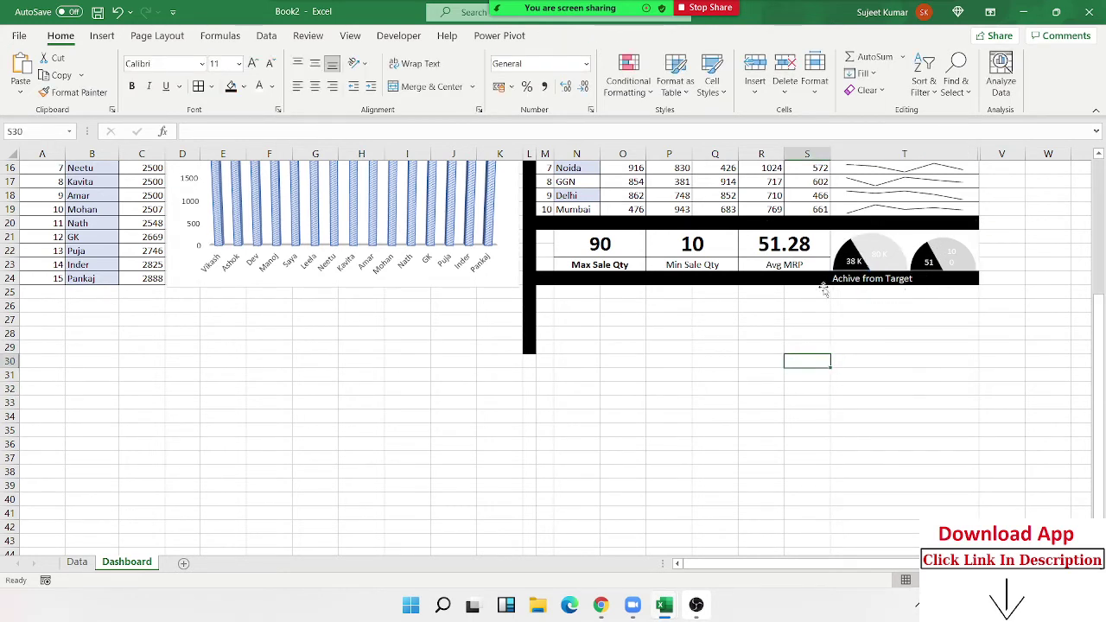
pyautogui.click(819, 274)
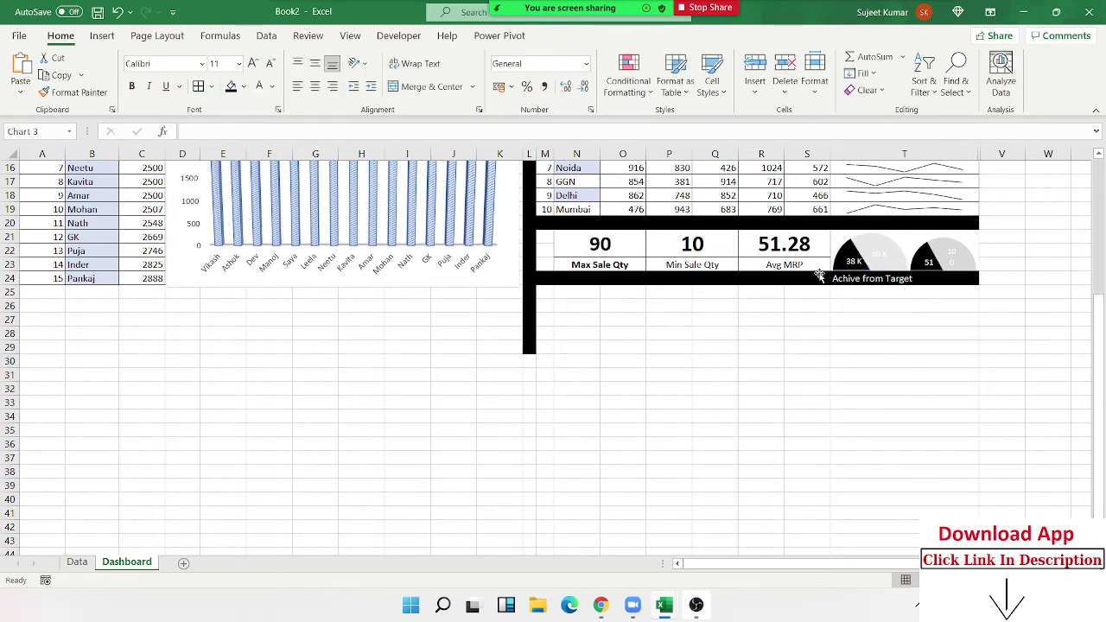
# Step: Start editing the T24 'Achive from Target' caption to extend its text
pyautogui.click(718, 273)
pyautogui.write('1')
pyautogui.press('Right')
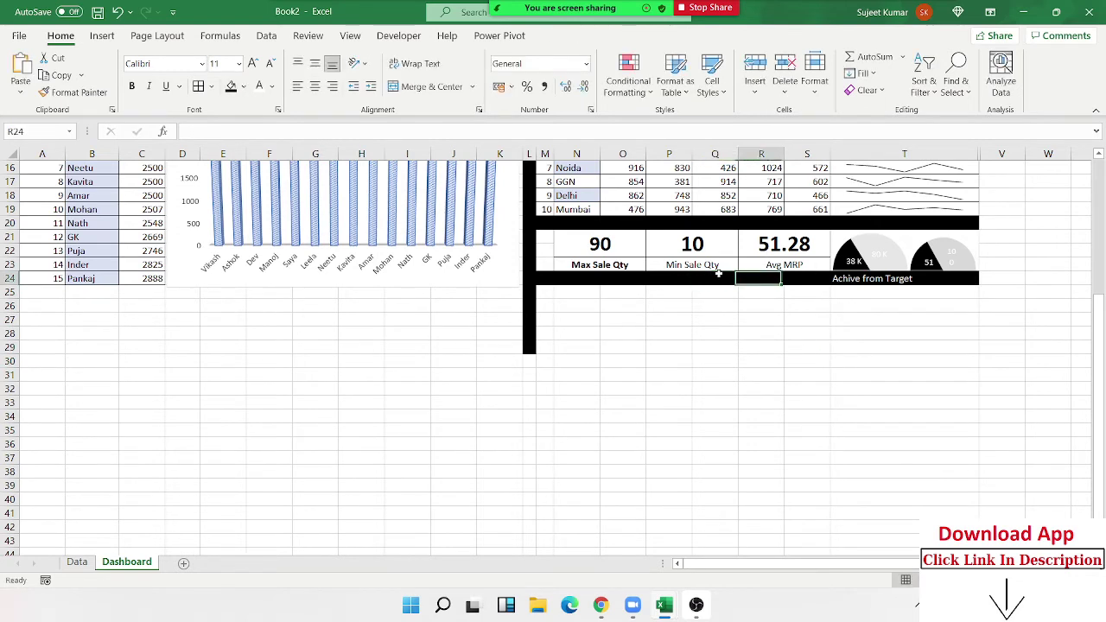
pyautogui.press('Right')
pyautogui.press('Right')
pyautogui.press('F2')
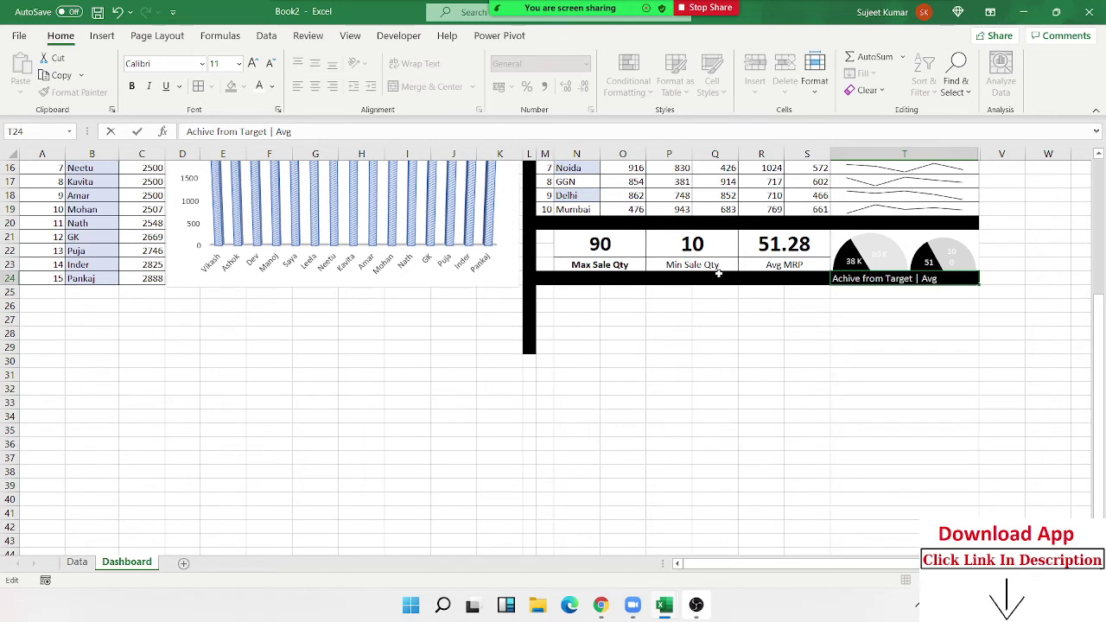
# Step: Finish the T24 gauge caption so it reads 'Achive from Target | Avg MRP Ach'
pyautogui.write(' MRP ')
pyautogui.write('Ach')
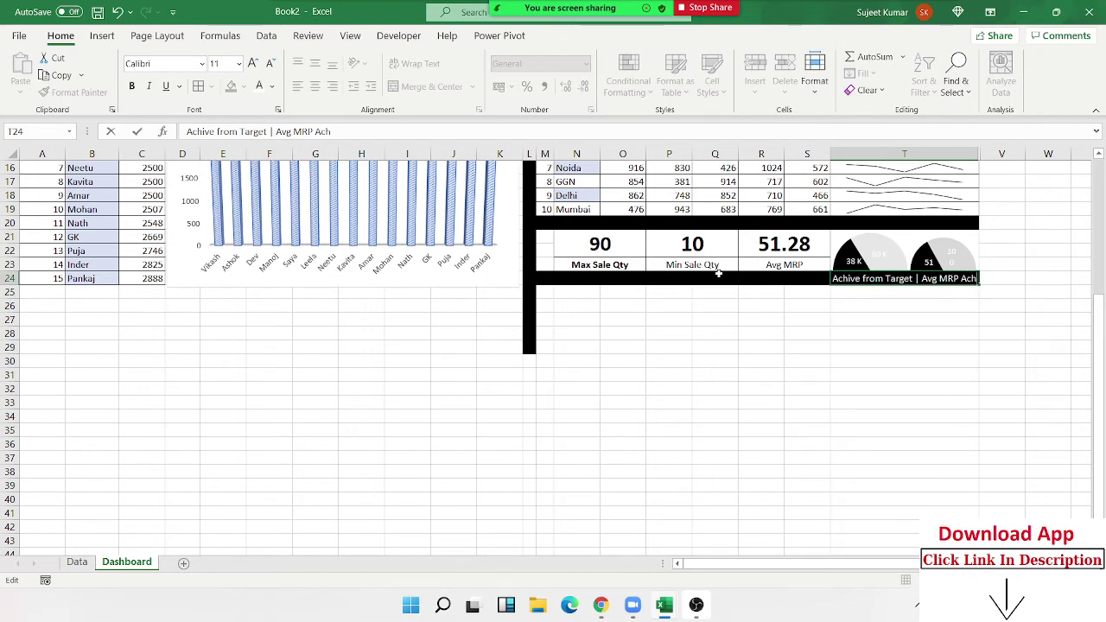
pyautogui.press('Return')
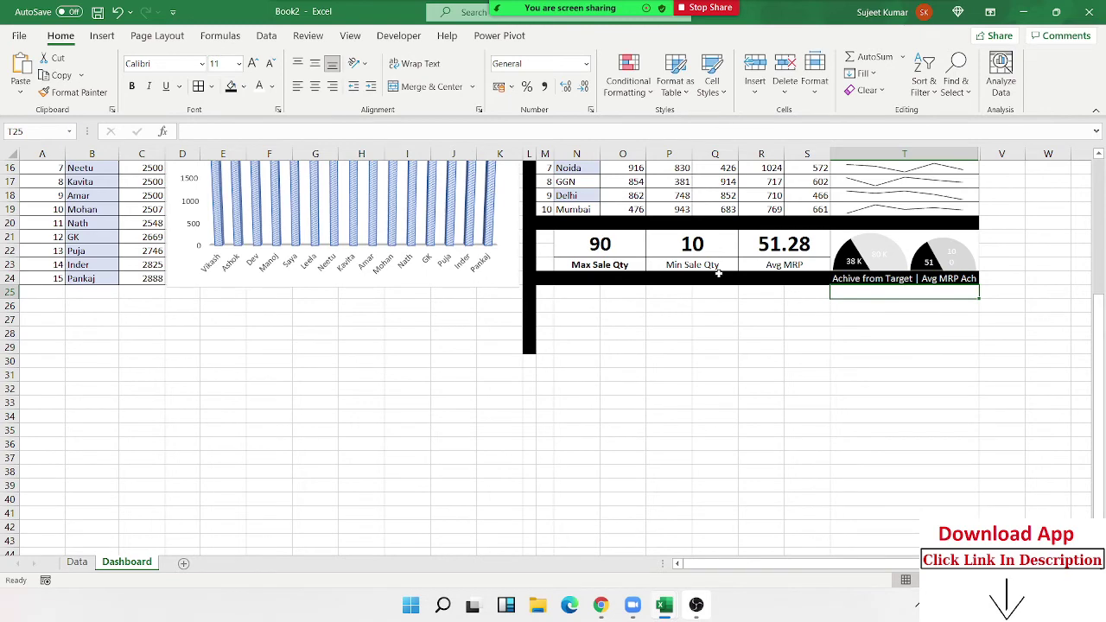
pyautogui.scroll(1, 718, 273)
# Step: Merge and center N24:S24 and enter the caption 'Salces Point Achived'
pyautogui.moveTo(597, 320); pyautogui.dragTo(803, 320)
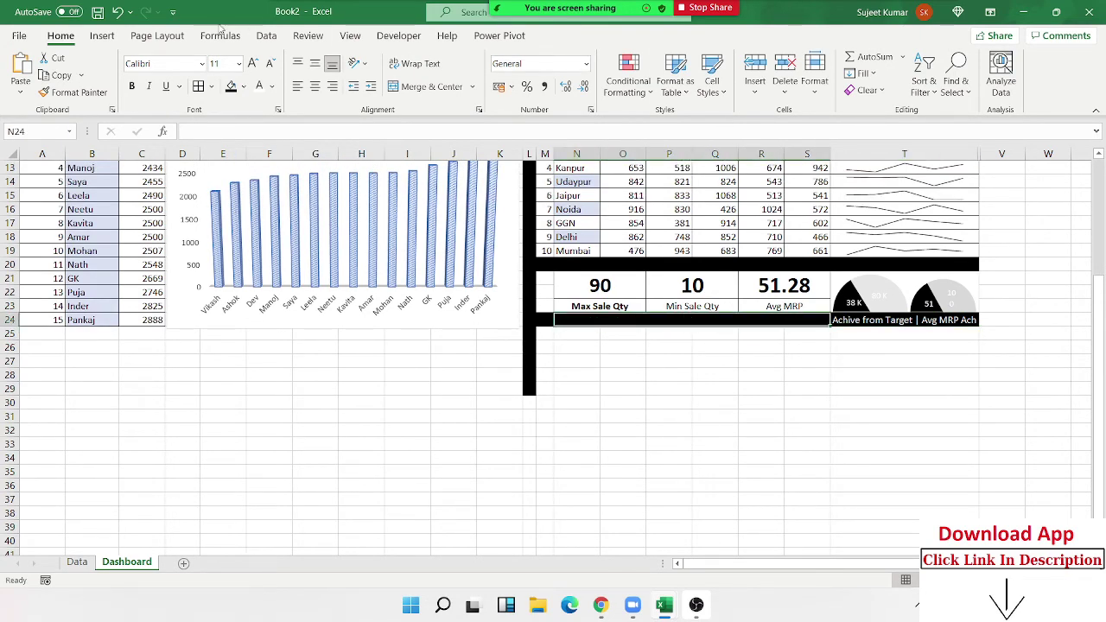
pyautogui.click(415, 88)
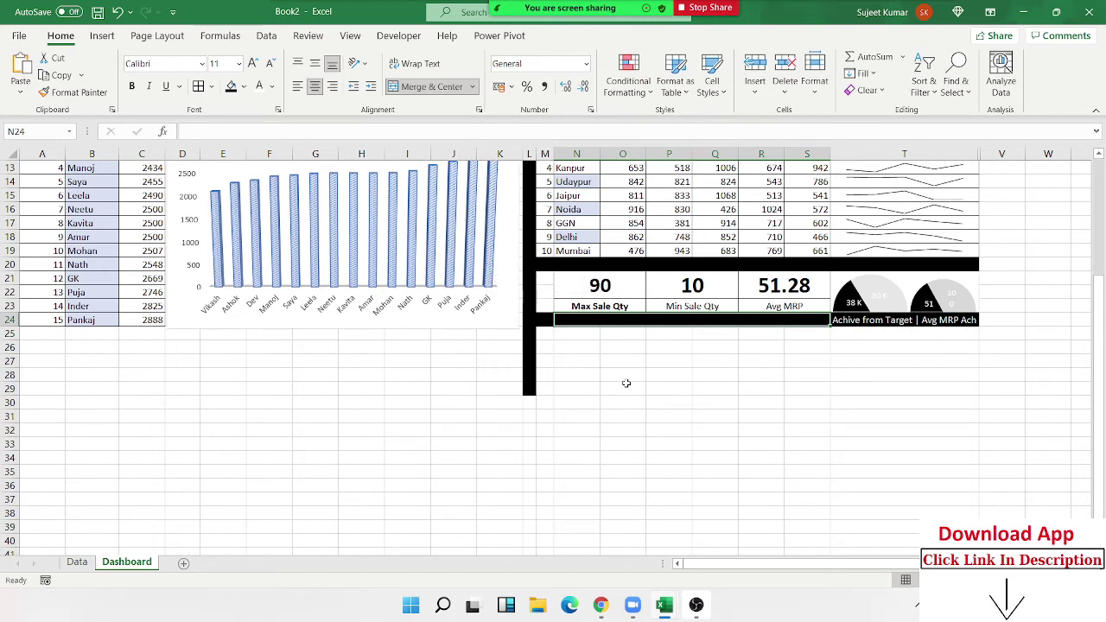
pyautogui.write('Sa')
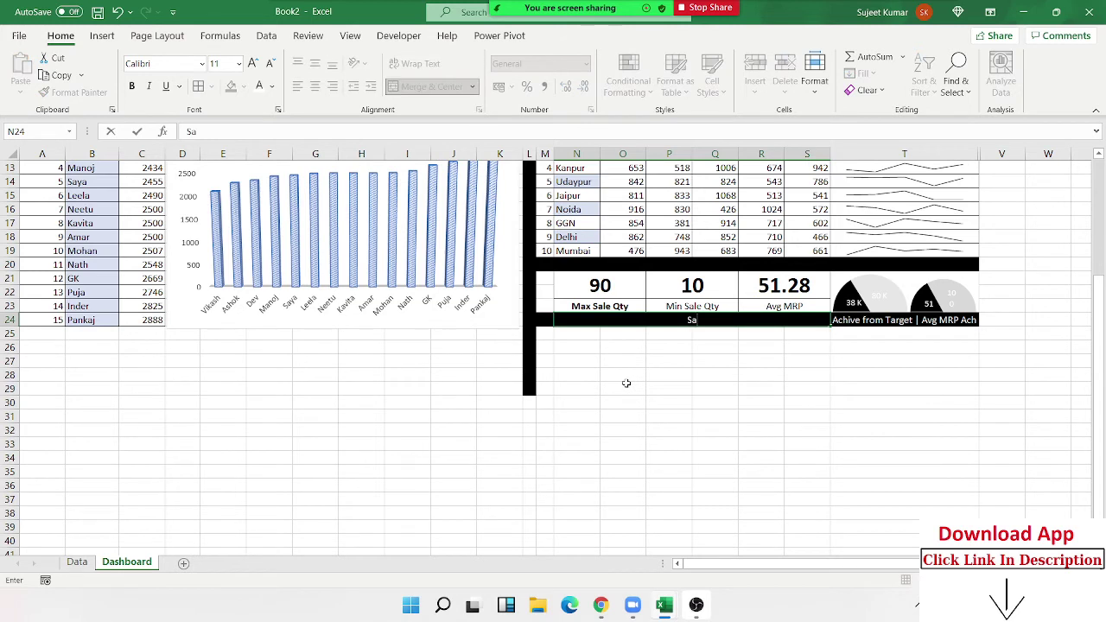
pyautogui.write('lces')
pyautogui.write(' P[oint')
pyautogui.press('BackSpace')
pyautogui.press('BackSpace')
pyautogui.press('BackSpace')
pyautogui.press('BackSpace')
pyautogui.press('BackSpace')
pyautogui.write('oint')
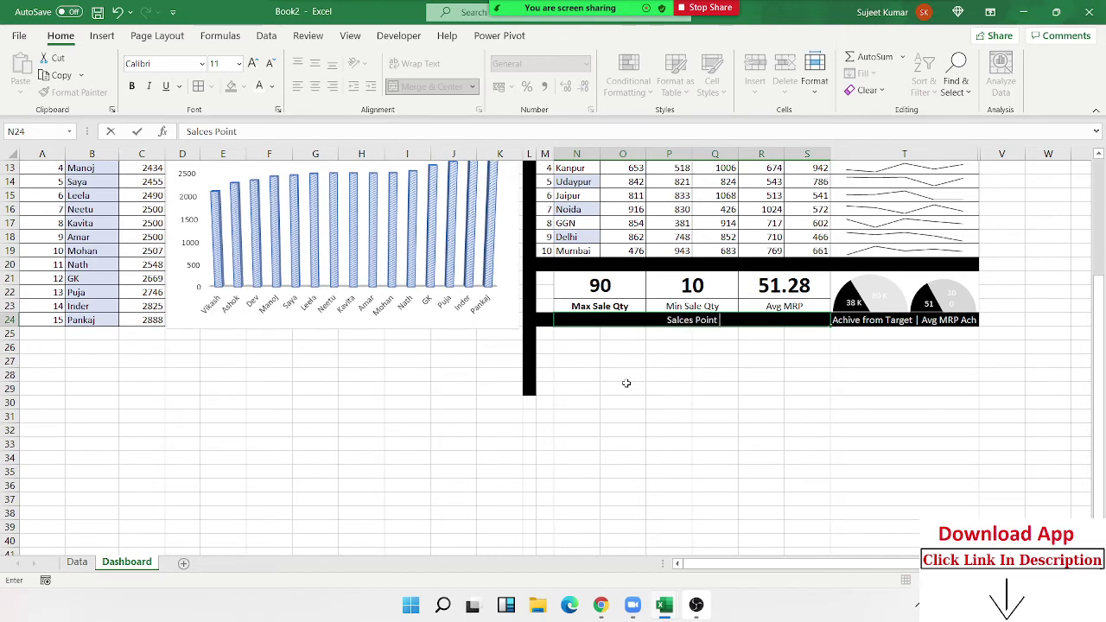
pyautogui.write(' Achive')
pyautogui.write('d')
pyautogui.press('Return')
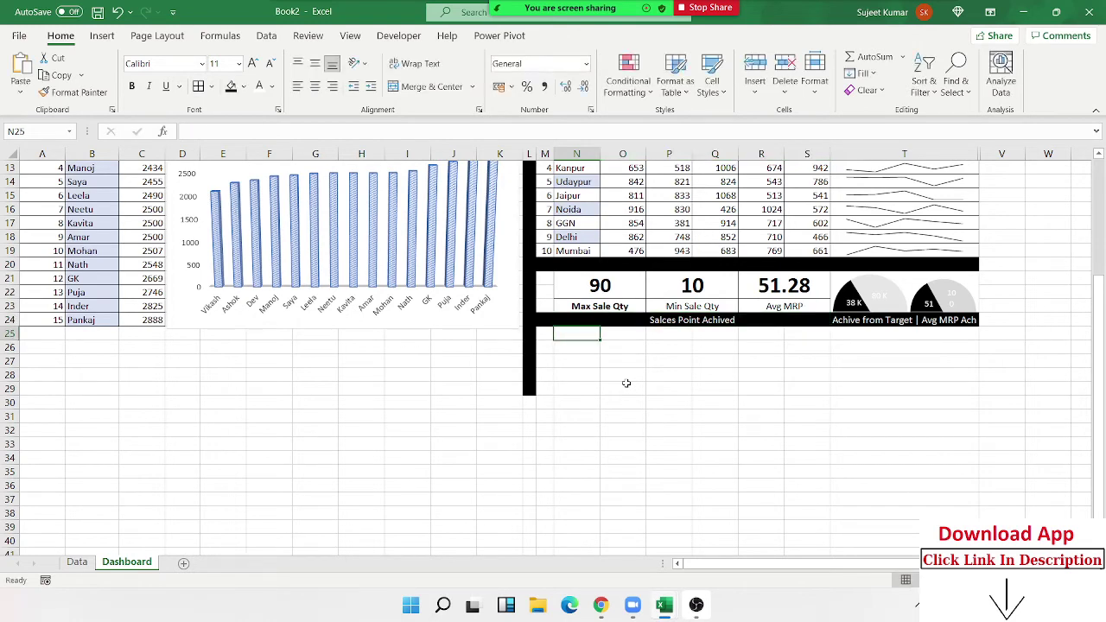
pyautogui.scroll(4, 626, 383)
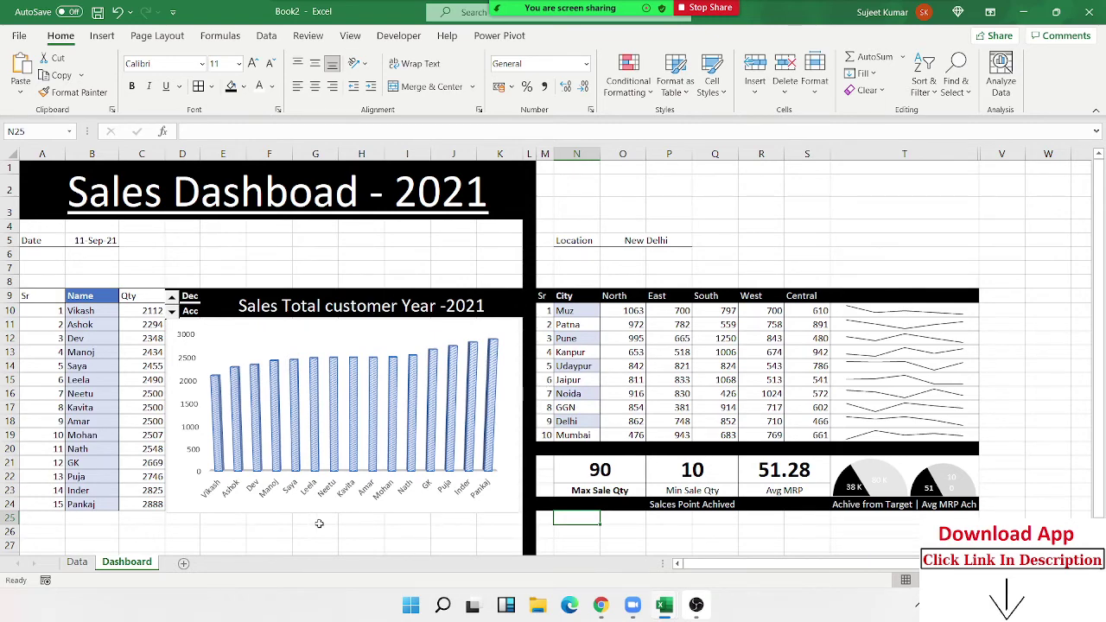
# Step: Fill L29:L40 black to extend the vertical border
pyautogui.scroll(-2, 318, 523)
pyautogui.scroll(2, 319, 524)
pyautogui.scroll(-2, 318, 524)
pyautogui.scroll(-3, 337, 518)
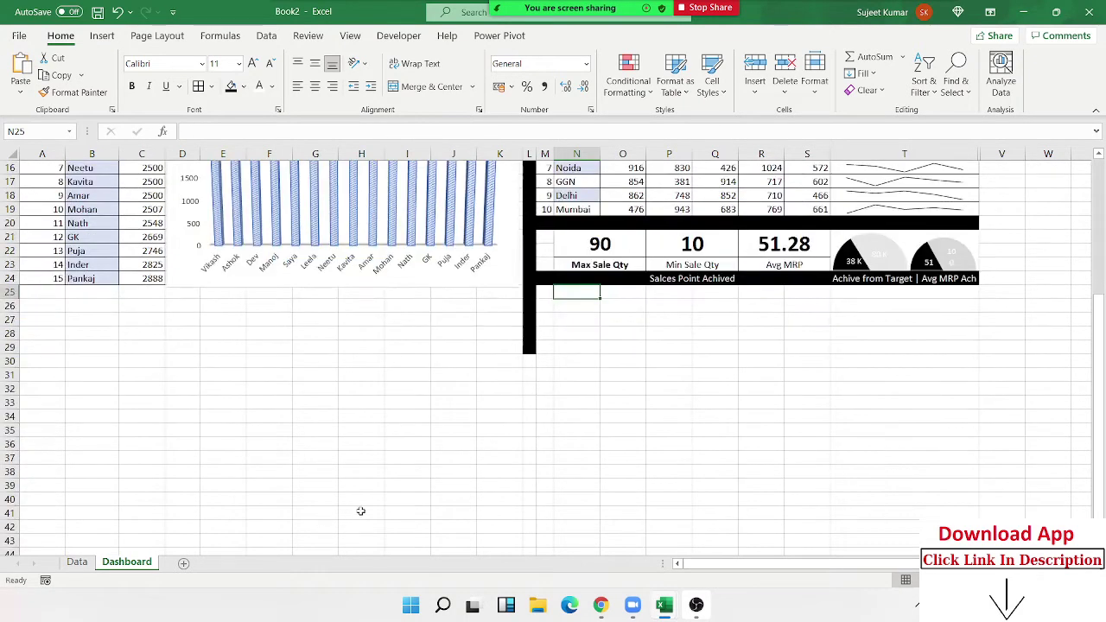
pyautogui.moveTo(529, 347); pyautogui.dragTo(528, 499)
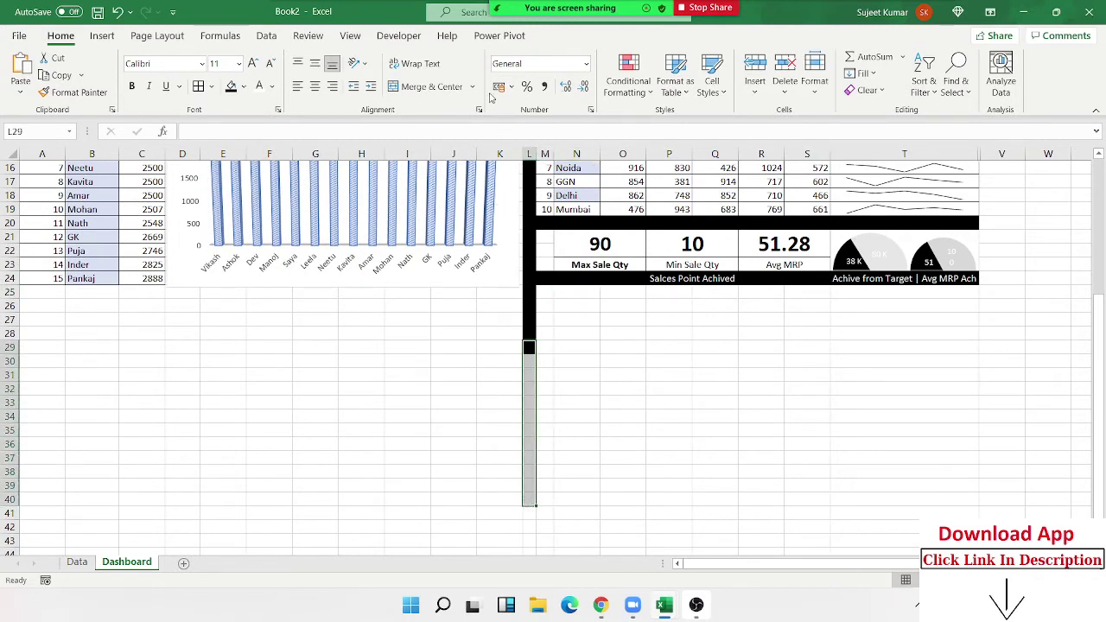
pyautogui.click(231, 85)
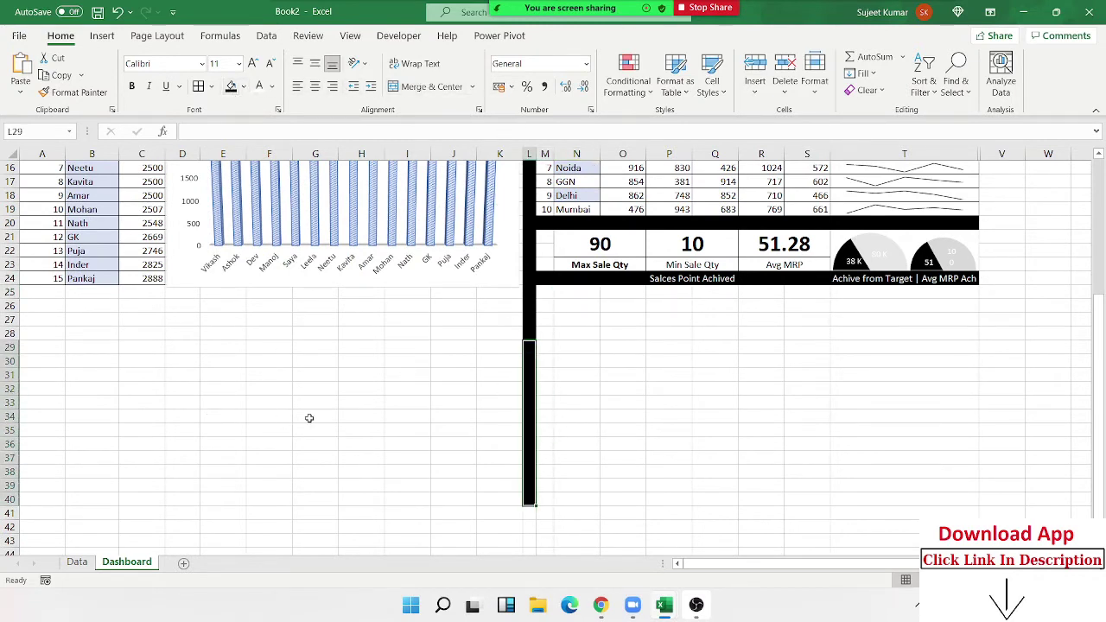
# Step: Merge cells L40:L42 into one block
pyautogui.scroll(-2, 309, 419)
pyautogui.moveTo(528, 417); pyautogui.dragTo(528, 443)
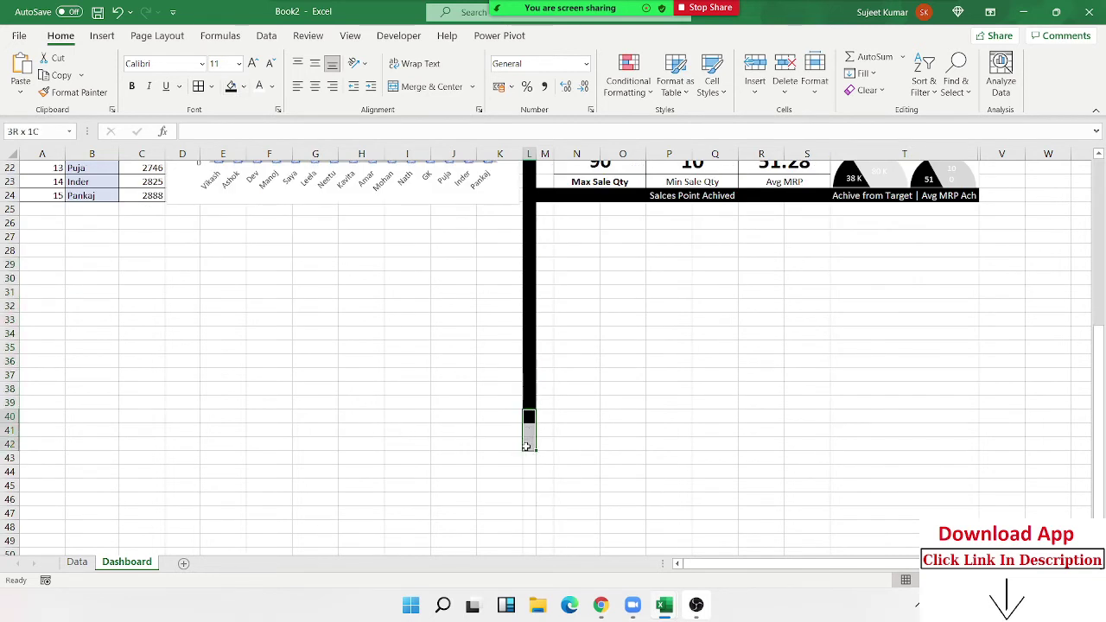
pyautogui.click(411, 87)
# Step: Fill the row 42 strip A42:K42 black
pyautogui.moveTo(497, 443); pyautogui.dragTo(40, 444)
pyautogui.scroll(3, 433, 223)
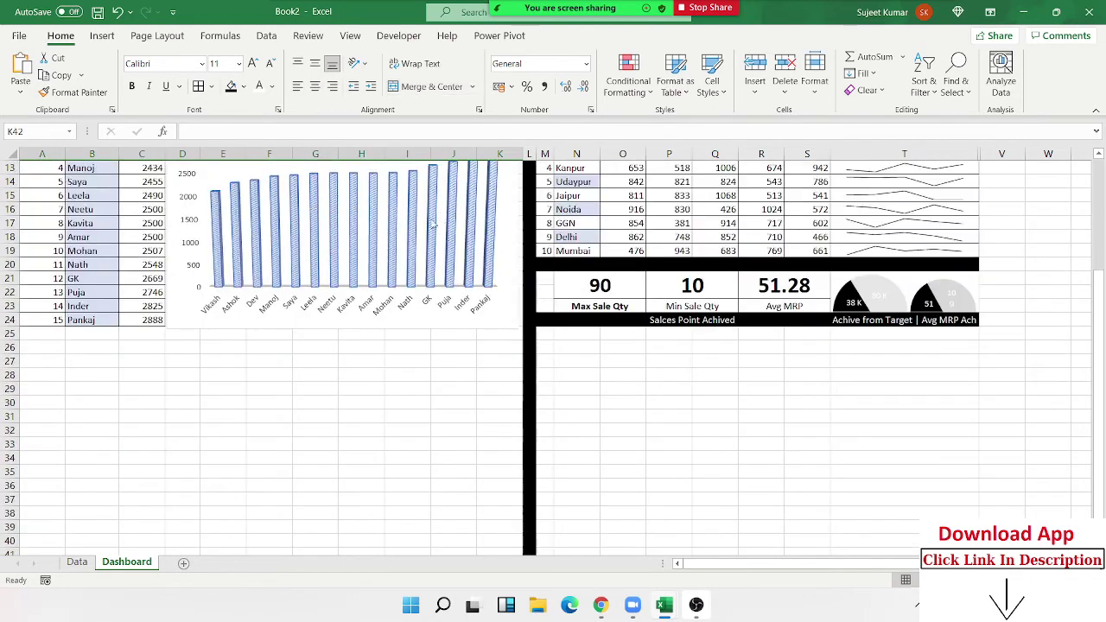
pyautogui.scroll(2, 433, 223)
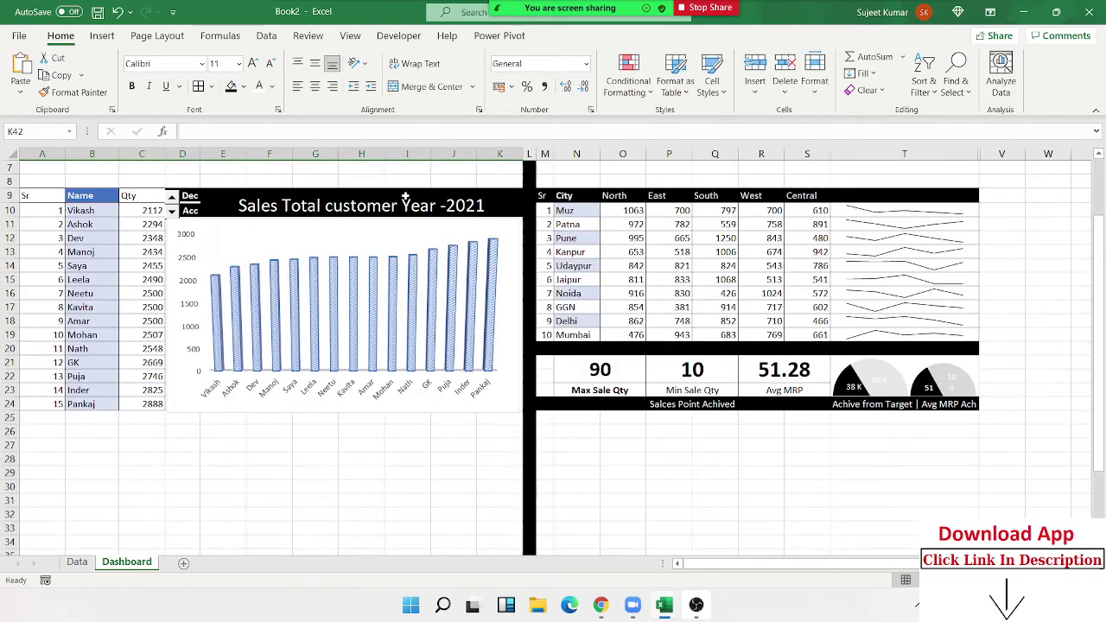
pyautogui.click(230, 89)
# Step: Fill row 25 from A to K black as the upper divider
pyautogui.scroll(-7, 299, 301)
pyautogui.scroll(2, 303, 311)
pyautogui.scroll(5, 306, 316)
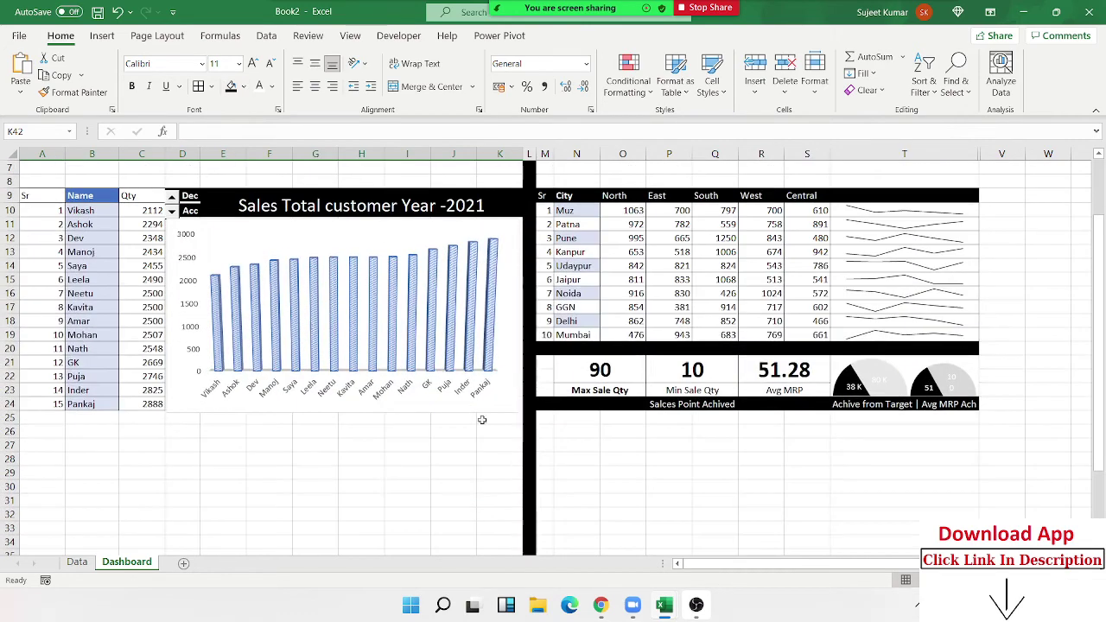
pyautogui.moveTo(483, 420); pyautogui.dragTo(345, 409)
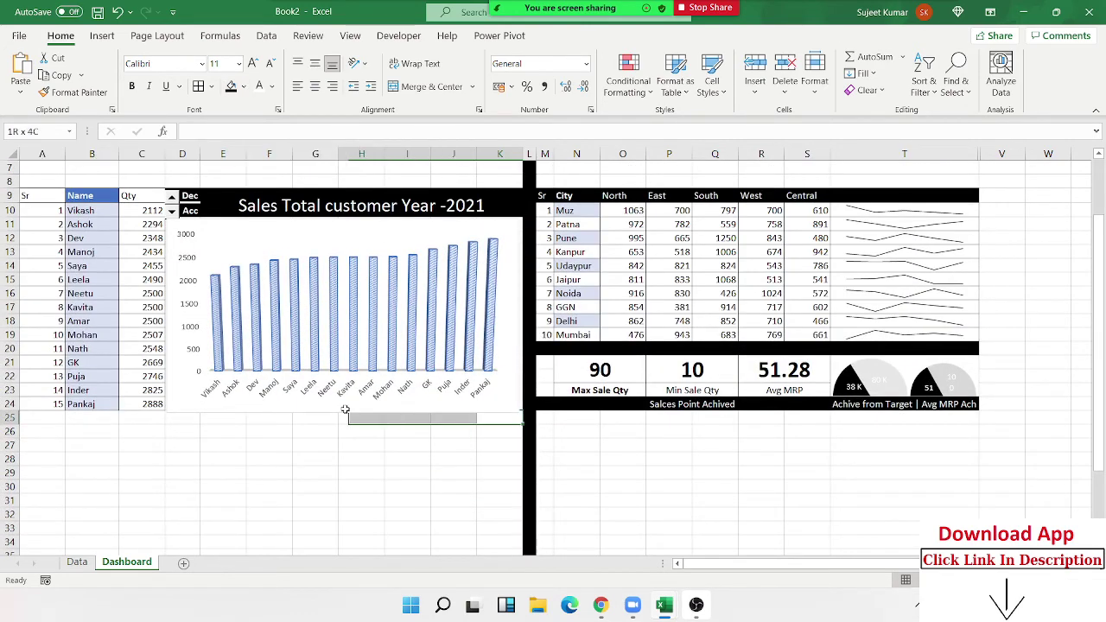
pyautogui.moveTo(344, 409); pyautogui.dragTo(34, 417)
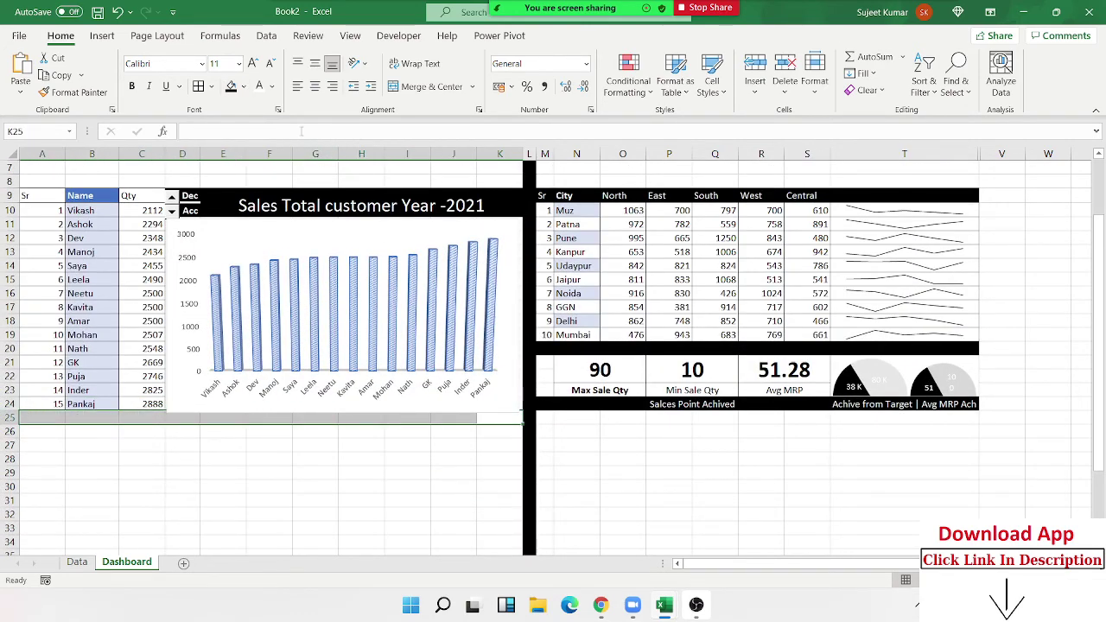
pyautogui.click(230, 86)
pyautogui.scroll(-4, 235, 322)
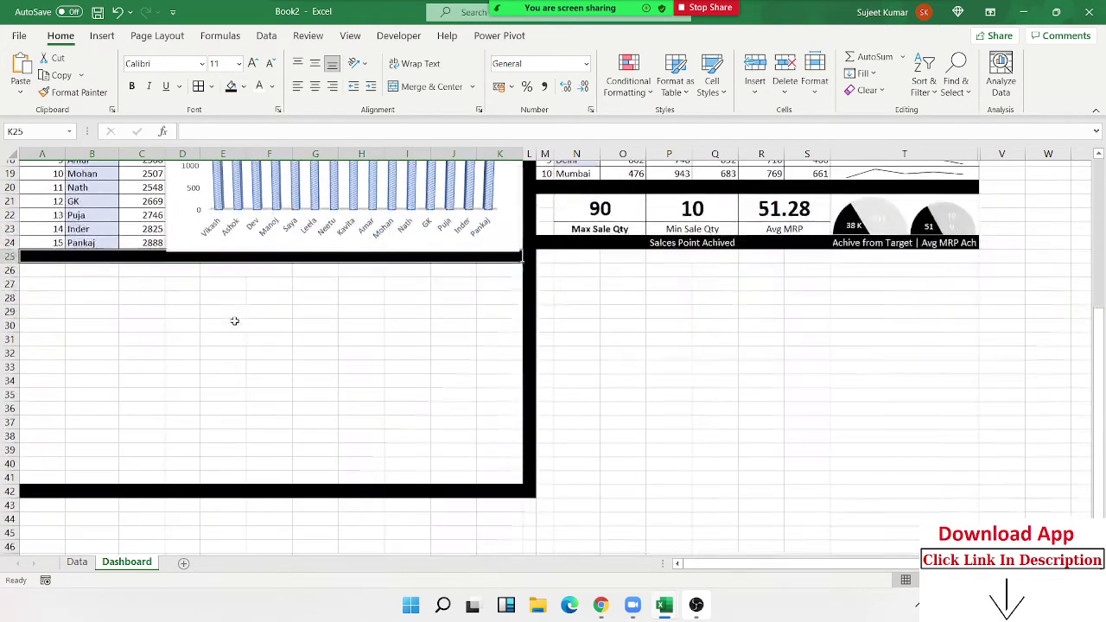
pyautogui.scroll(-1, 234, 321)
pyautogui.scroll(5, 234, 321)
pyautogui.scroll(-4, 567, 423)
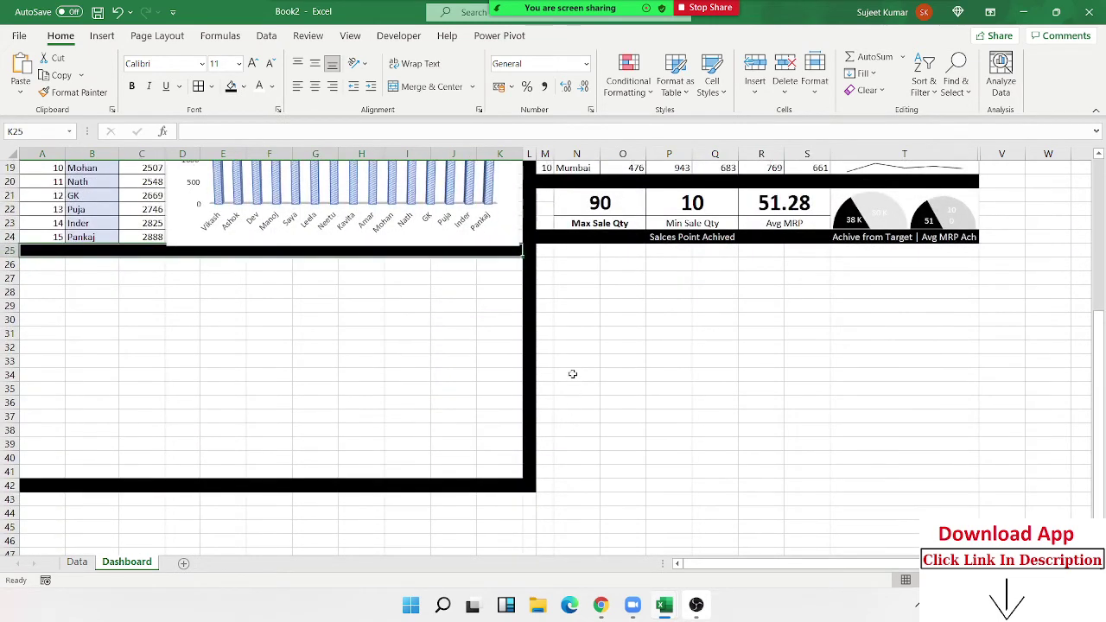
pyautogui.click(597, 349)
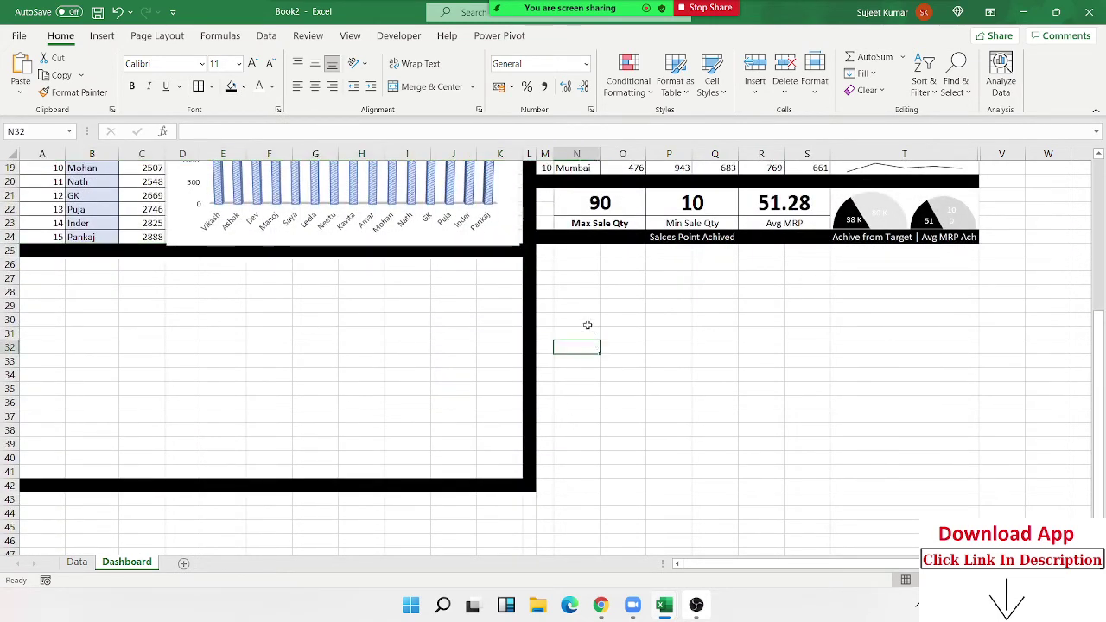
# Step: Move the merged caption row M24:T24 down into row 25
pyautogui.click(512, 241)
pyautogui.scroll(2, 491, 323)
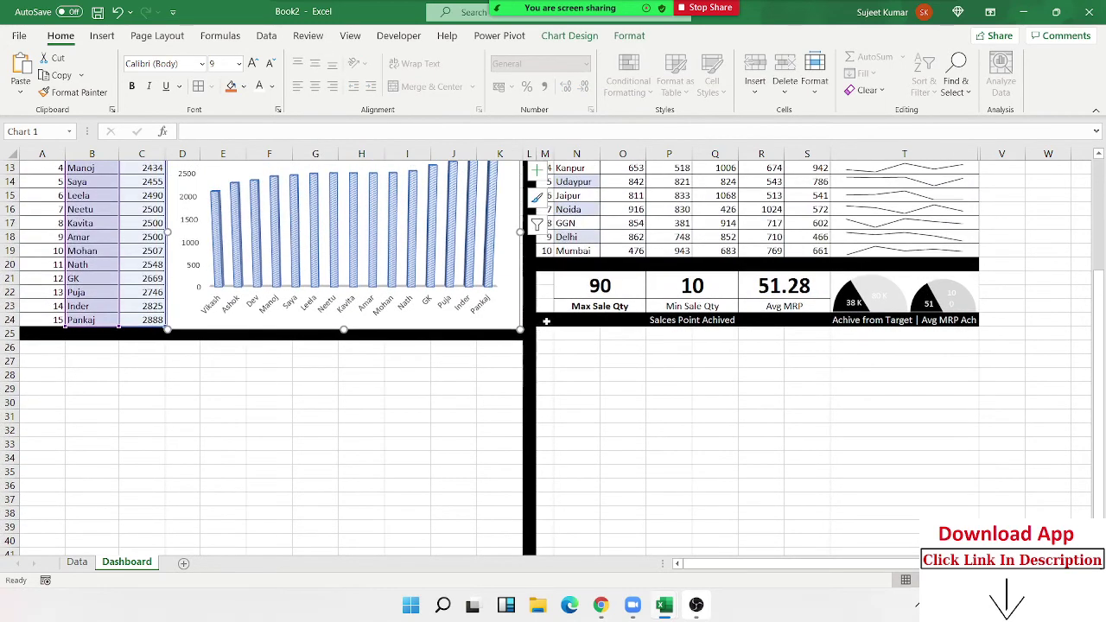
pyautogui.click(637, 321)
pyautogui.moveTo(637, 321); pyautogui.dragTo(912, 325)
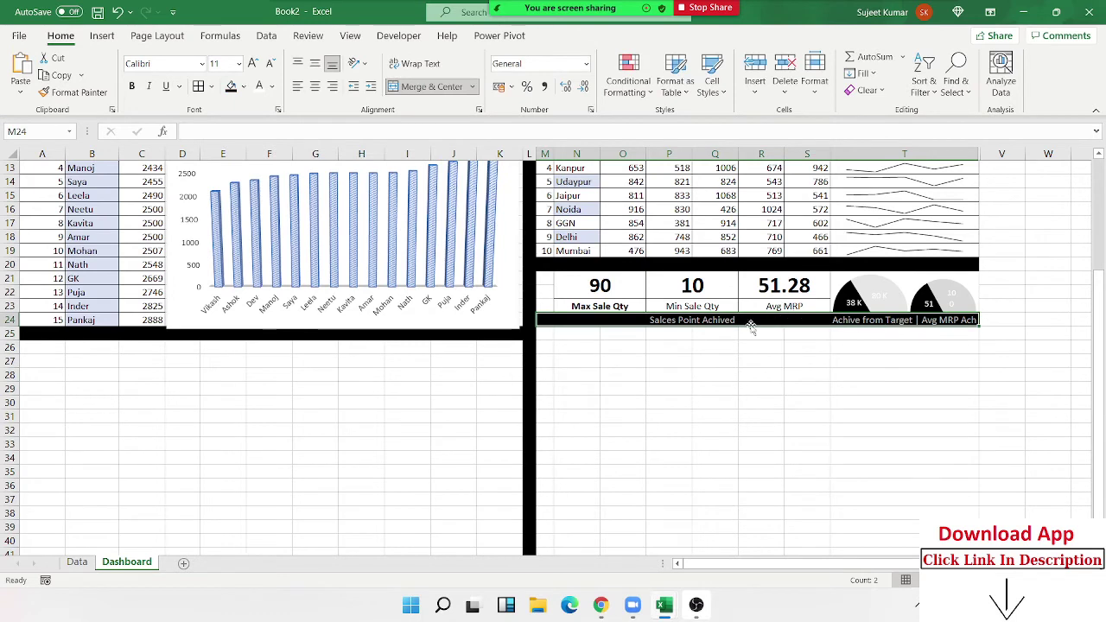
pyautogui.moveTo(750, 329); pyautogui.dragTo(748, 343)
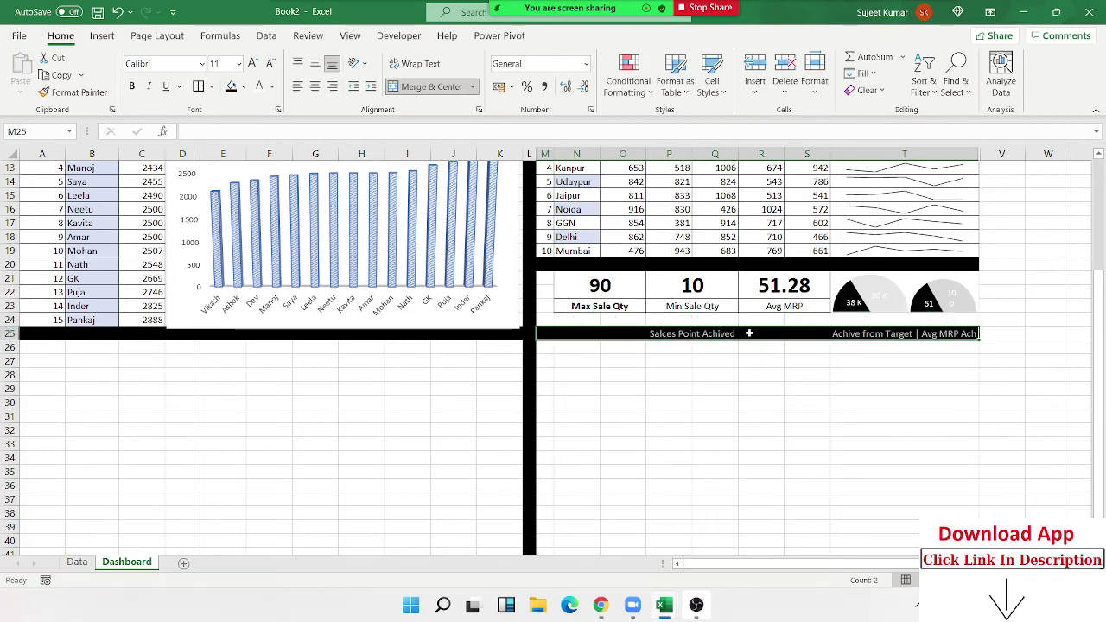
pyautogui.click(695, 374)
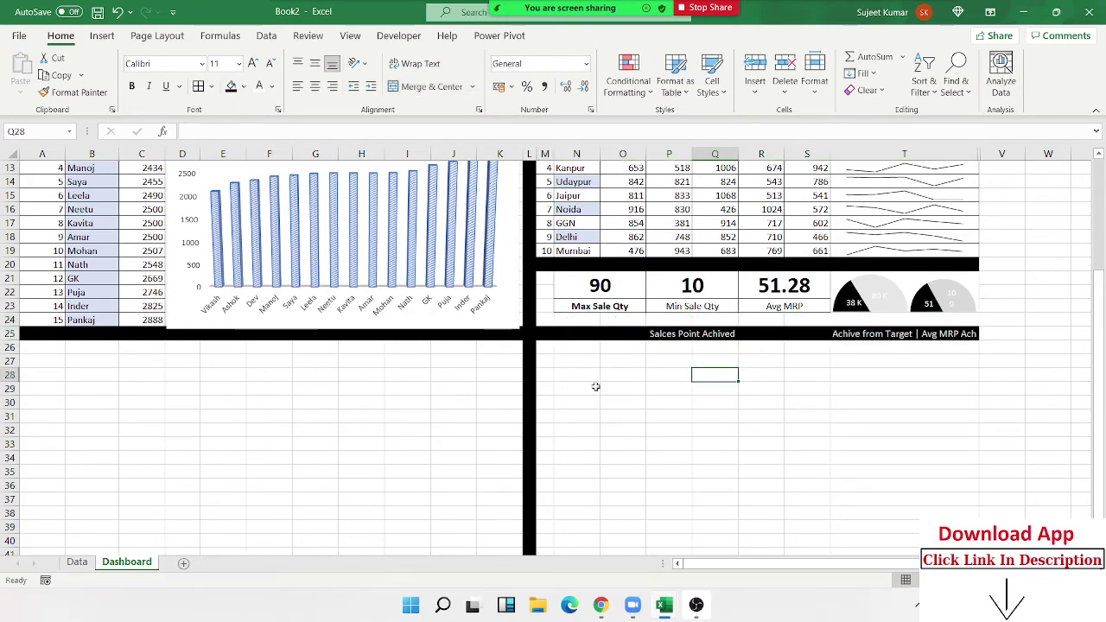
pyautogui.scroll(1, 596, 386)
pyautogui.scroll(1, 595, 386)
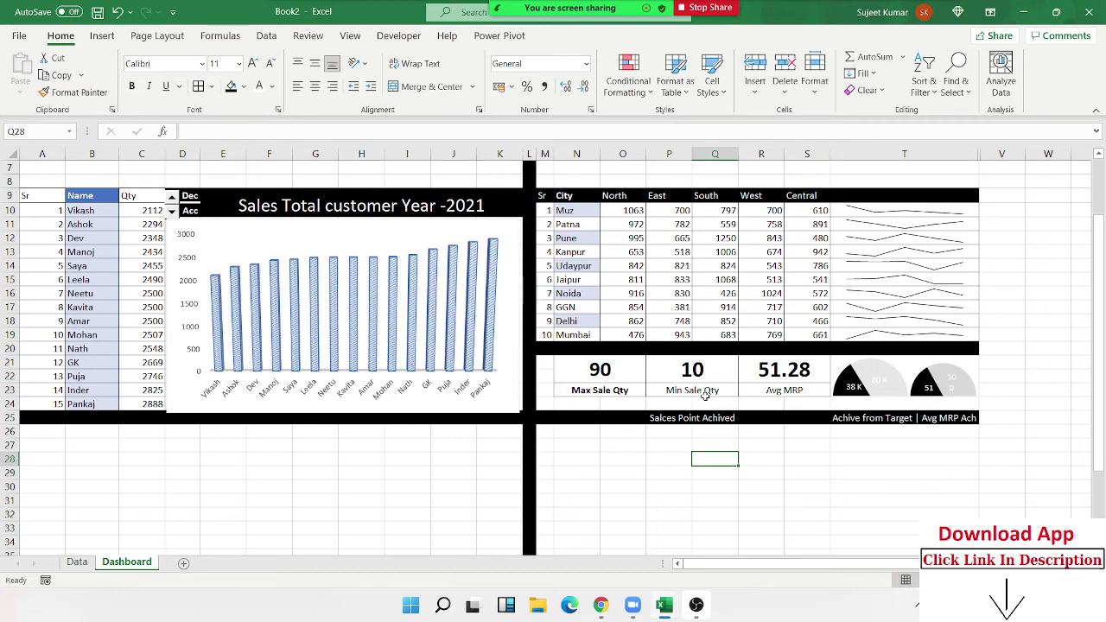
# Step: Check columns A through G on the Data sheet, then return to the Dashboard
pyautogui.scroll(-2, 85, 445)
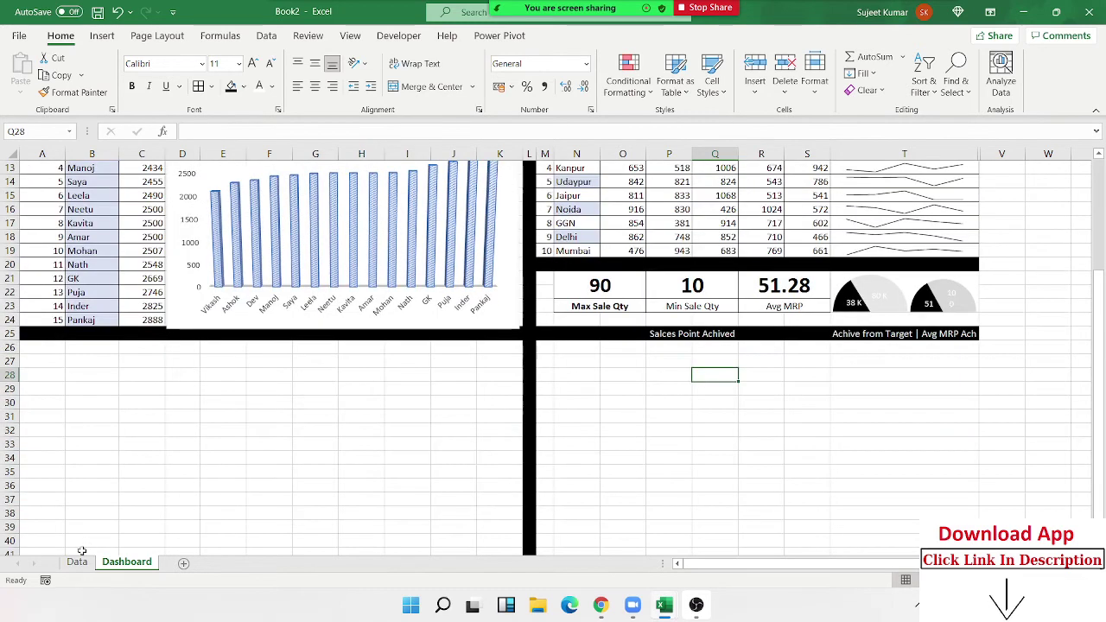
pyautogui.click(77, 562)
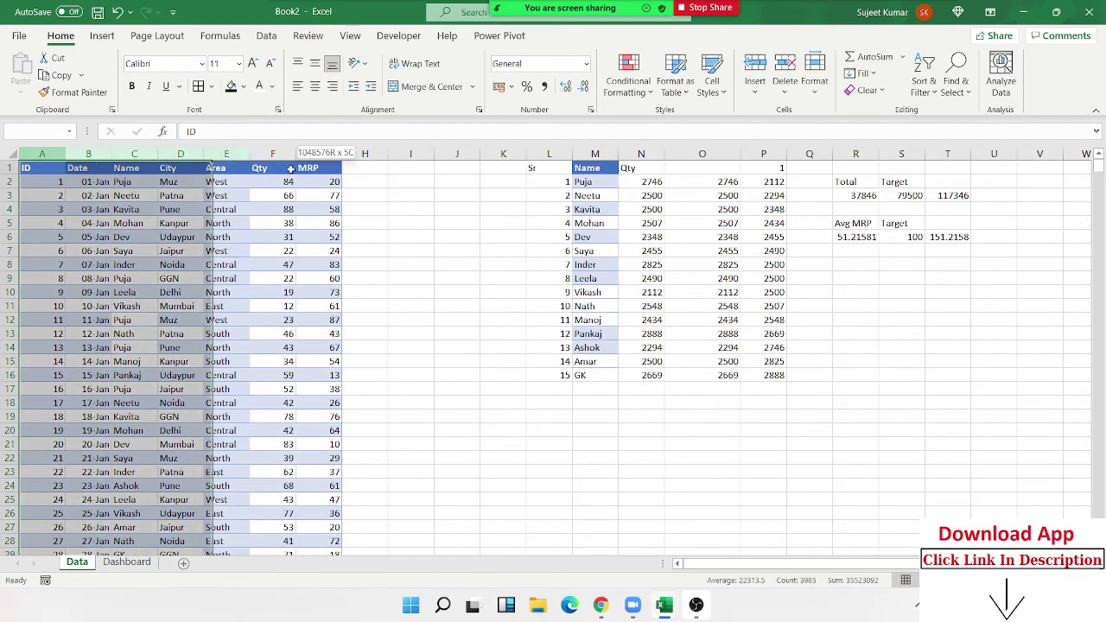
pyautogui.moveTo(41, 154); pyautogui.dragTo(319, 154)
pyautogui.click(121, 563)
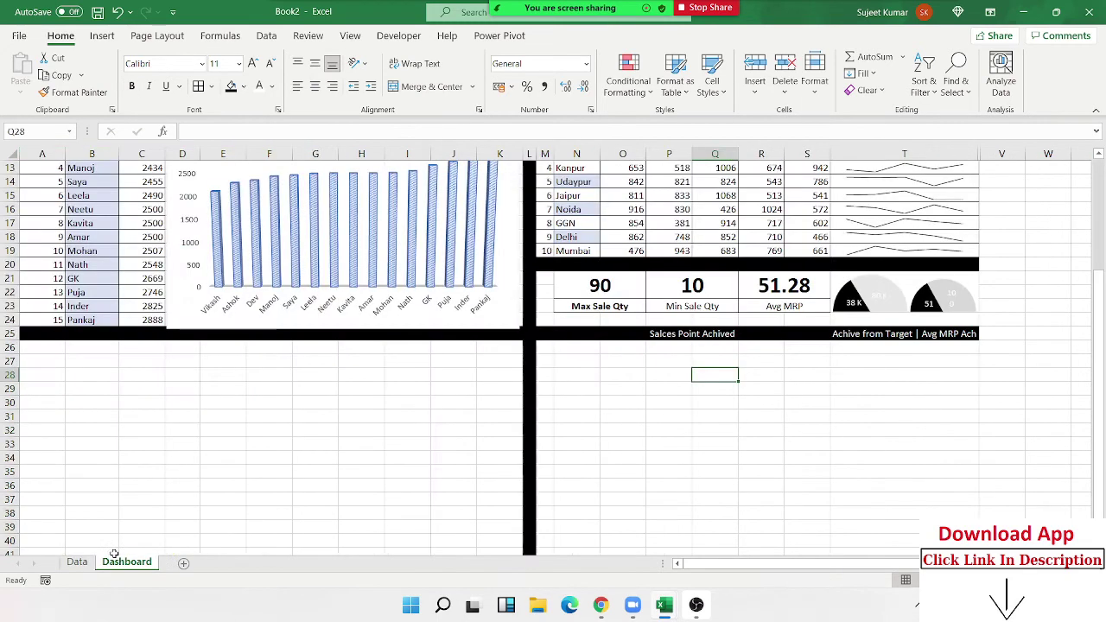
pyautogui.click(114, 415)
pyautogui.scroll(4, 114, 416)
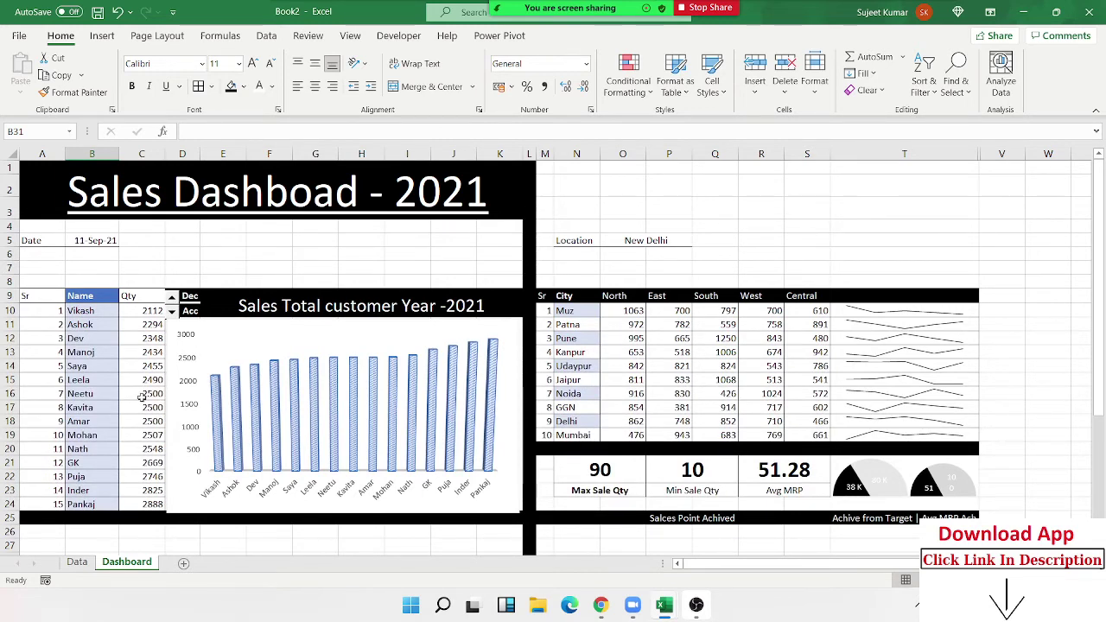
# Step: Enlarge the Sales Total customer Year -2021 chart slightly to fill its frame
pyautogui.scroll(-3, 142, 397)
pyautogui.scroll(-3, 142, 396)
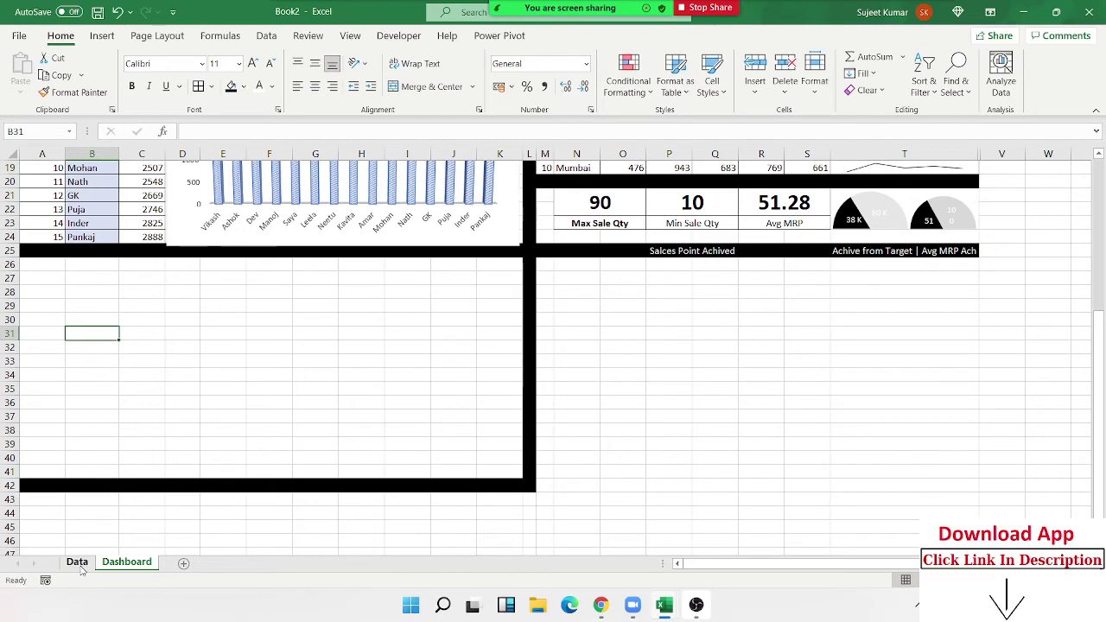
pyautogui.scroll(5, 119, 475)
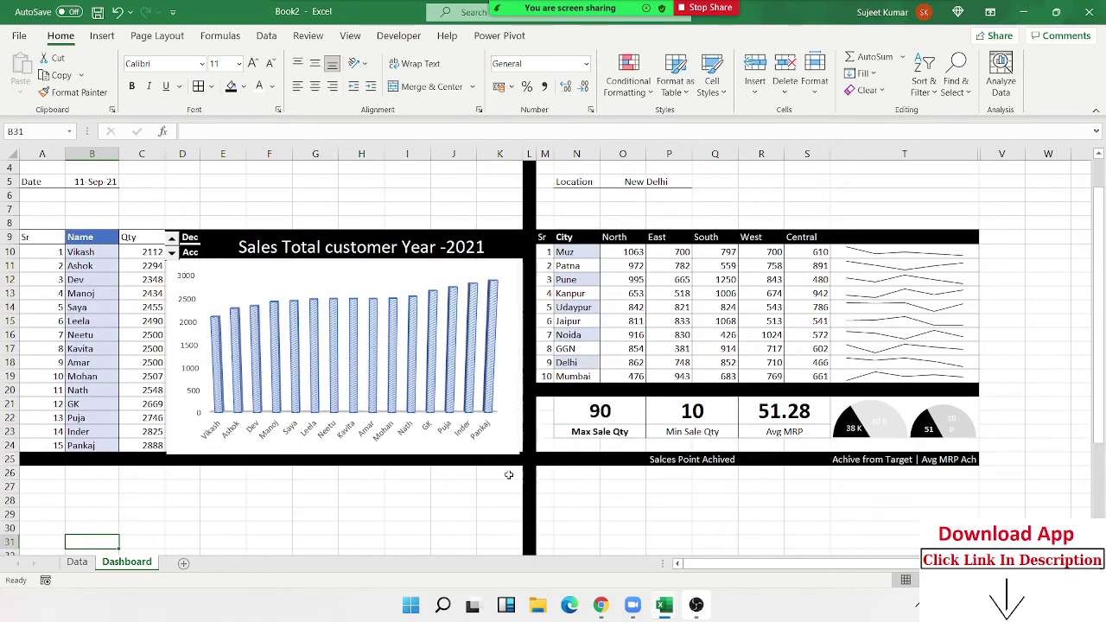
pyautogui.click(519, 452)
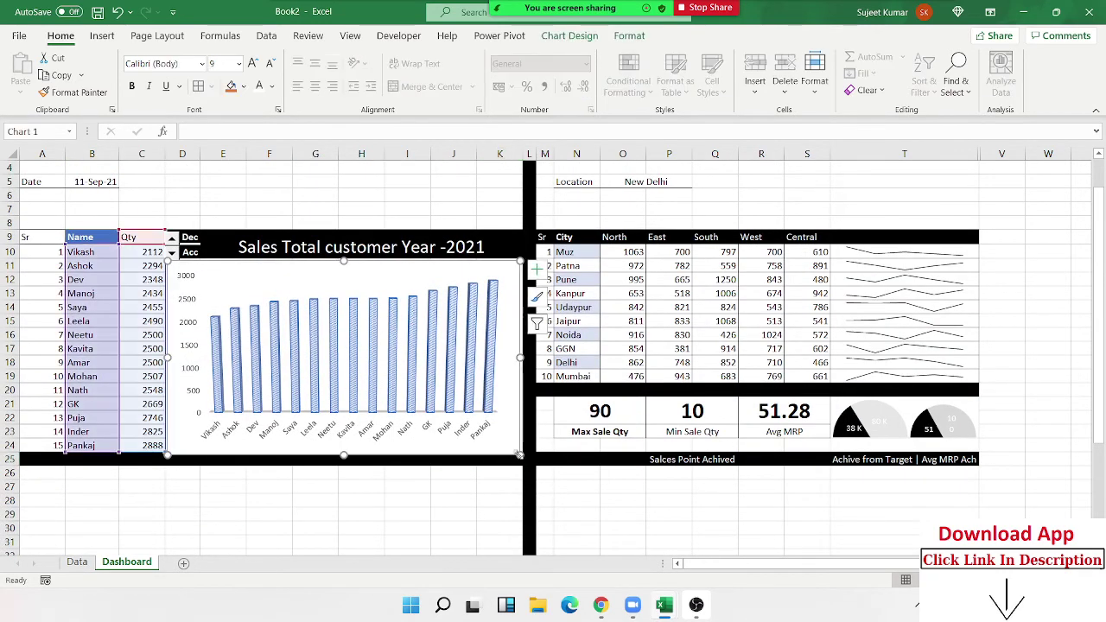
pyautogui.moveTo(518, 452); pyautogui.dragTo(522, 455)
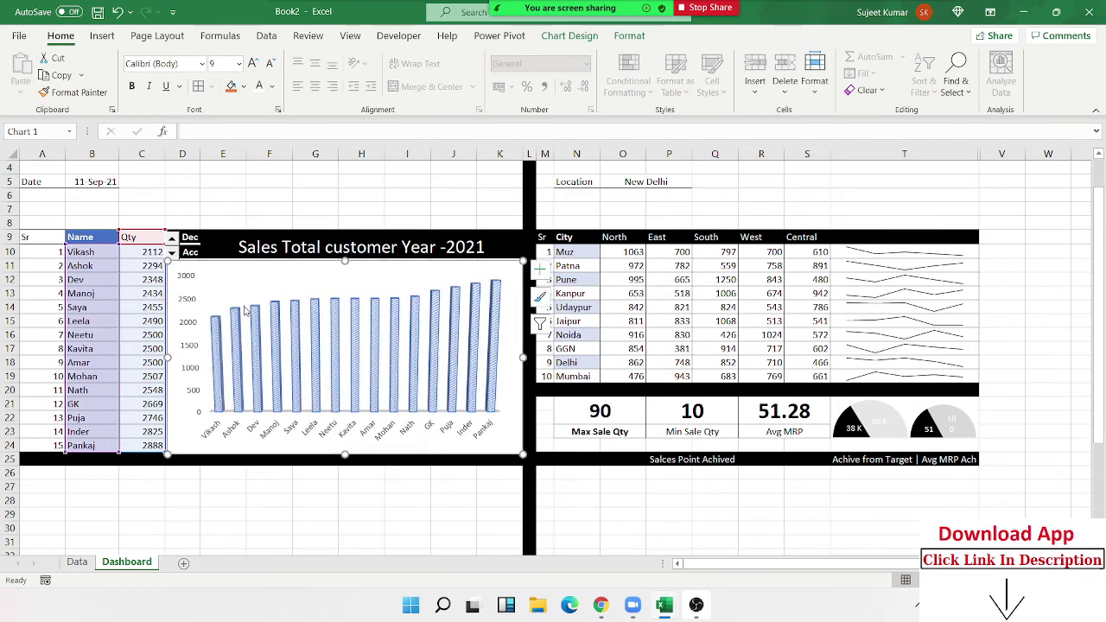
pyautogui.click(179, 502)
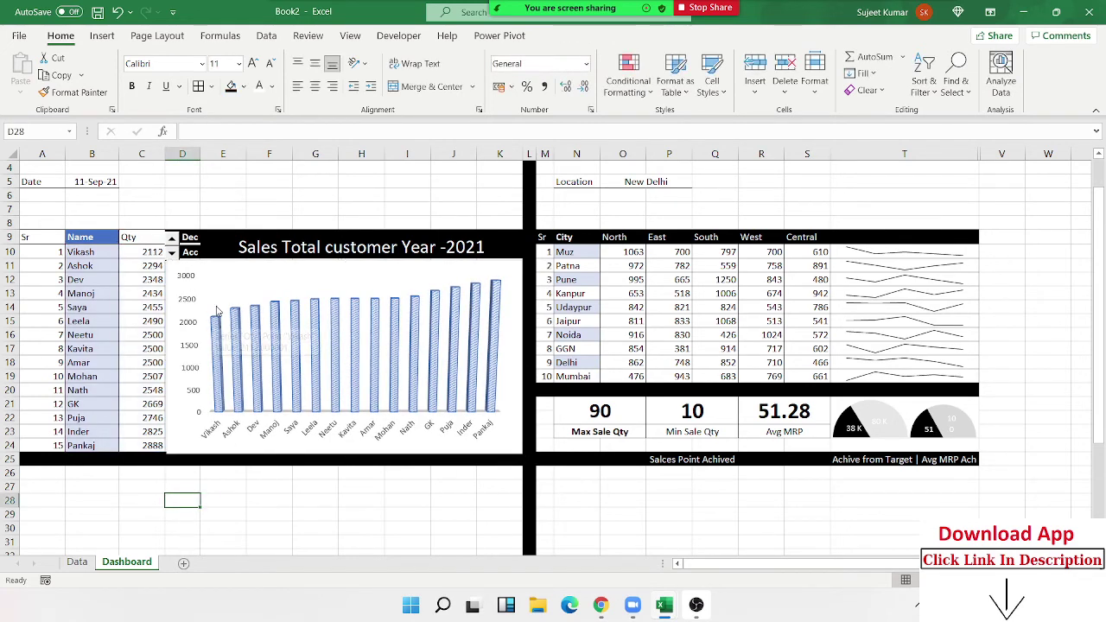
# Step: Toggle the name list sort to descending Qty and back to ascending
pyautogui.click(172, 252)
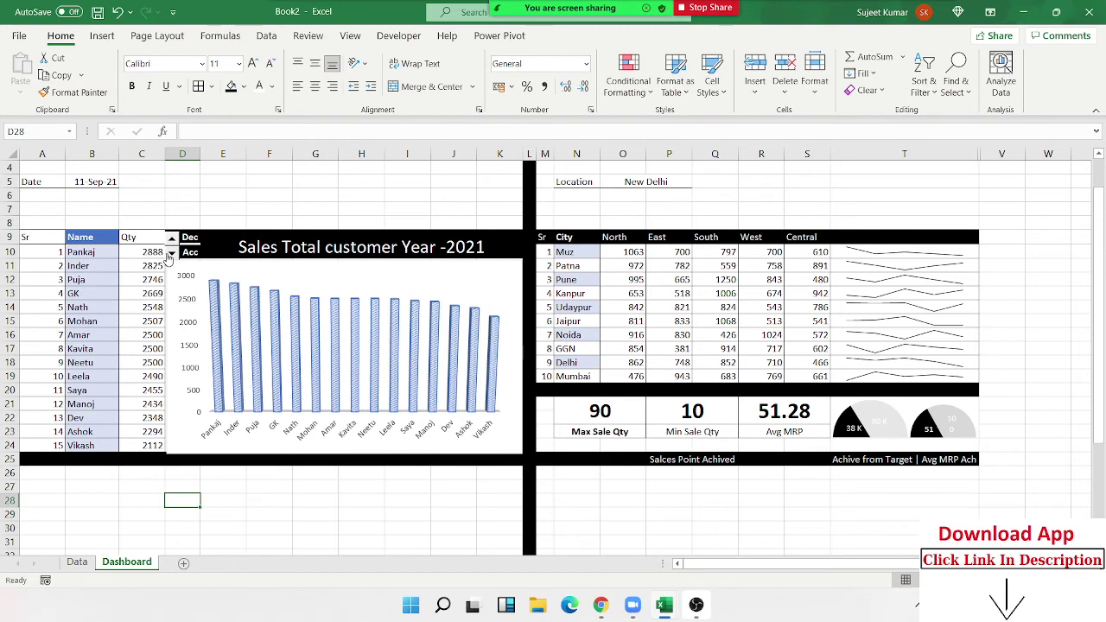
pyautogui.click(171, 252)
pyautogui.scroll(-4, 269, 397)
# Step: Select K27:K33 on the Dashboard, then switch between the Dashboard and Data sheets
pyautogui.click(512, 319)
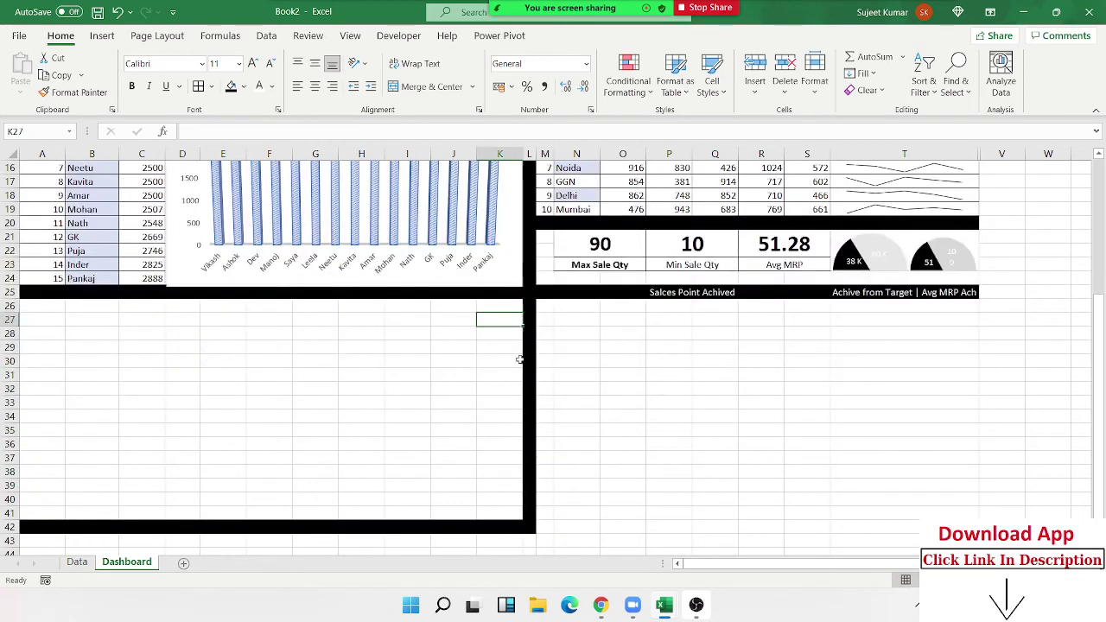
pyautogui.moveTo(519, 360); pyautogui.dragTo(514, 406)
pyautogui.click(77, 561)
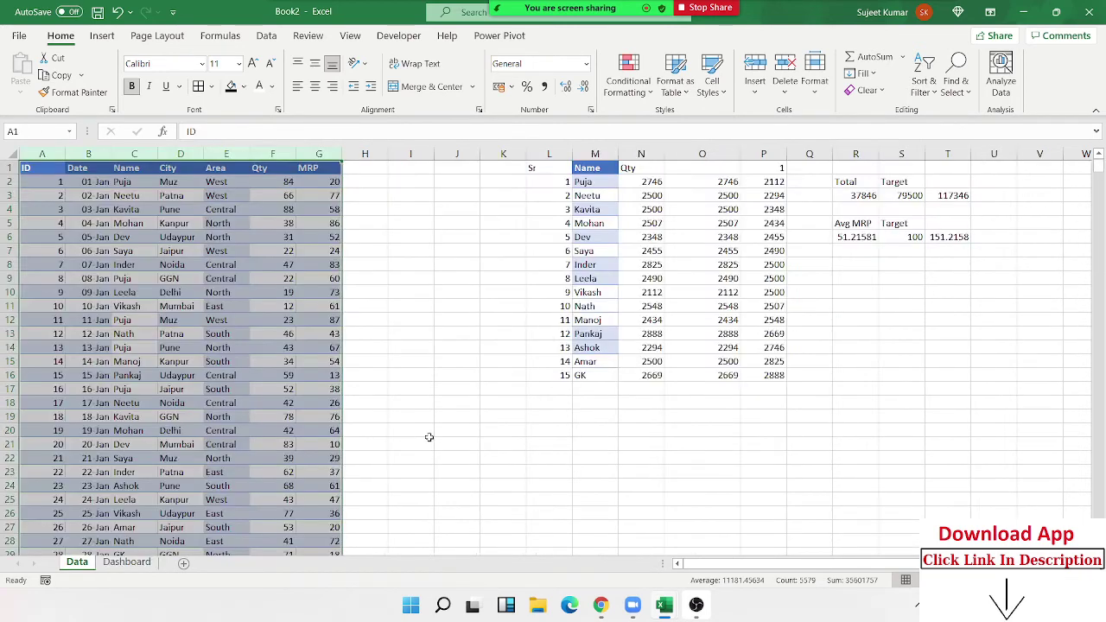
pyautogui.click(126, 561)
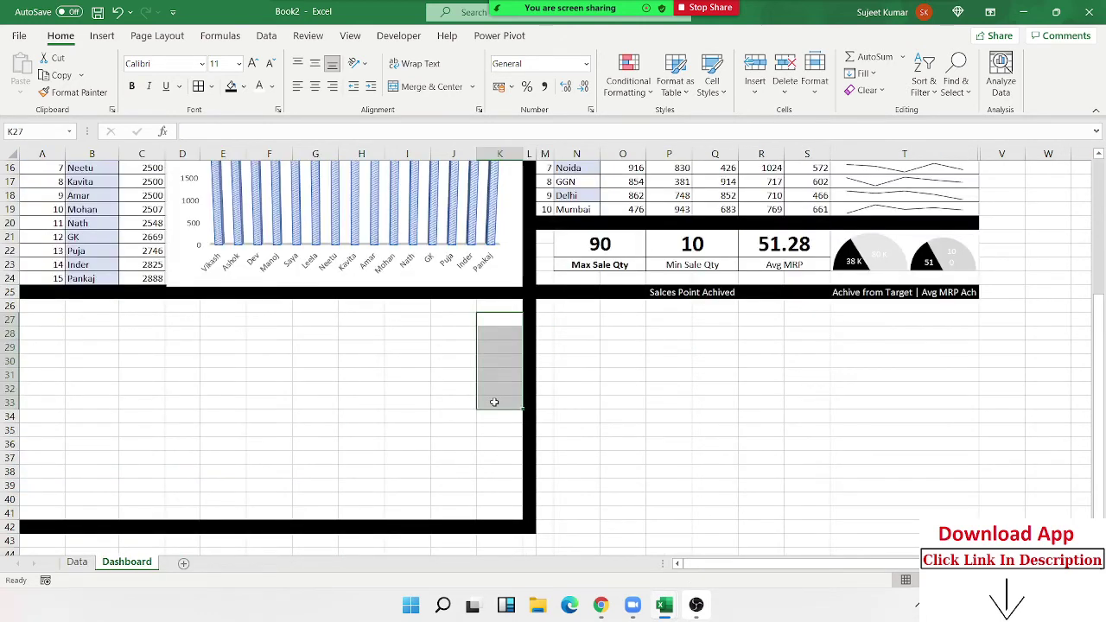
pyautogui.click(77, 562)
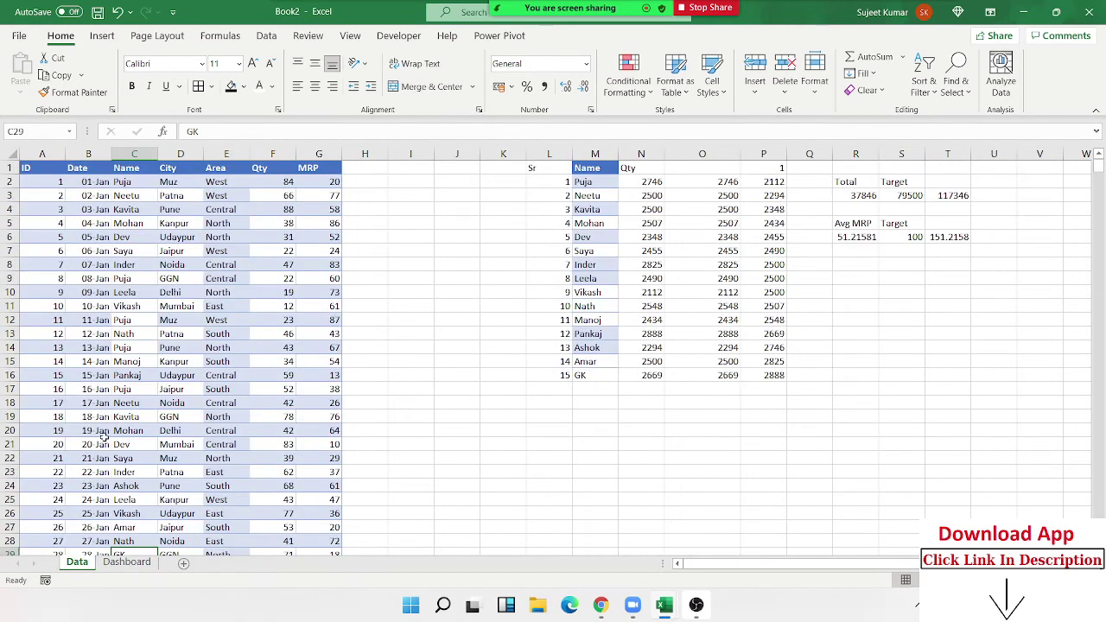
# Step: Copy the Data headers A1:G1 (ID through MRP) and paste them into Dashboard cell A26
pyautogui.click(48, 170)
pyautogui.hotkey('ctrl', 'shift', 'Right')
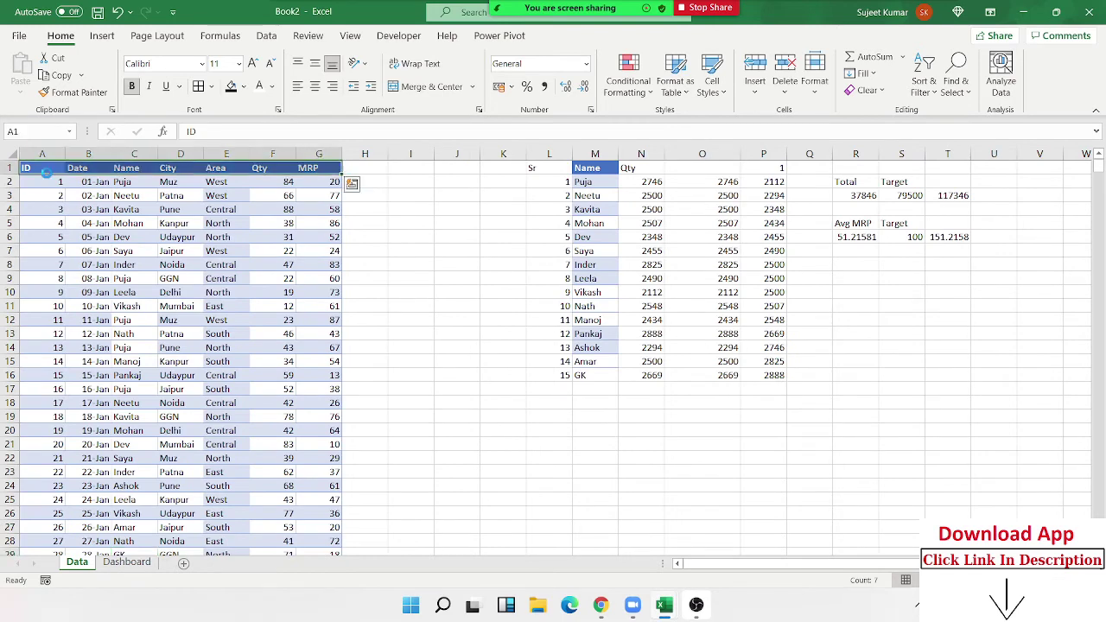
pyautogui.hotkey('ctrl', 'c')
pyautogui.click(126, 561)
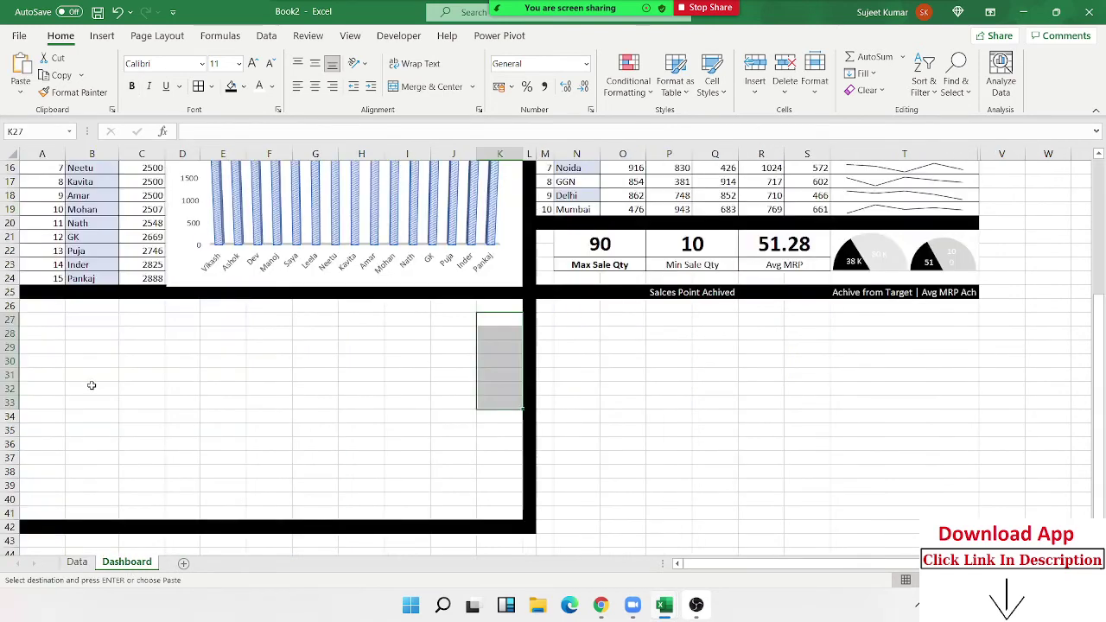
pyautogui.click(49, 309)
pyautogui.hotkey('ctrl', 'v')
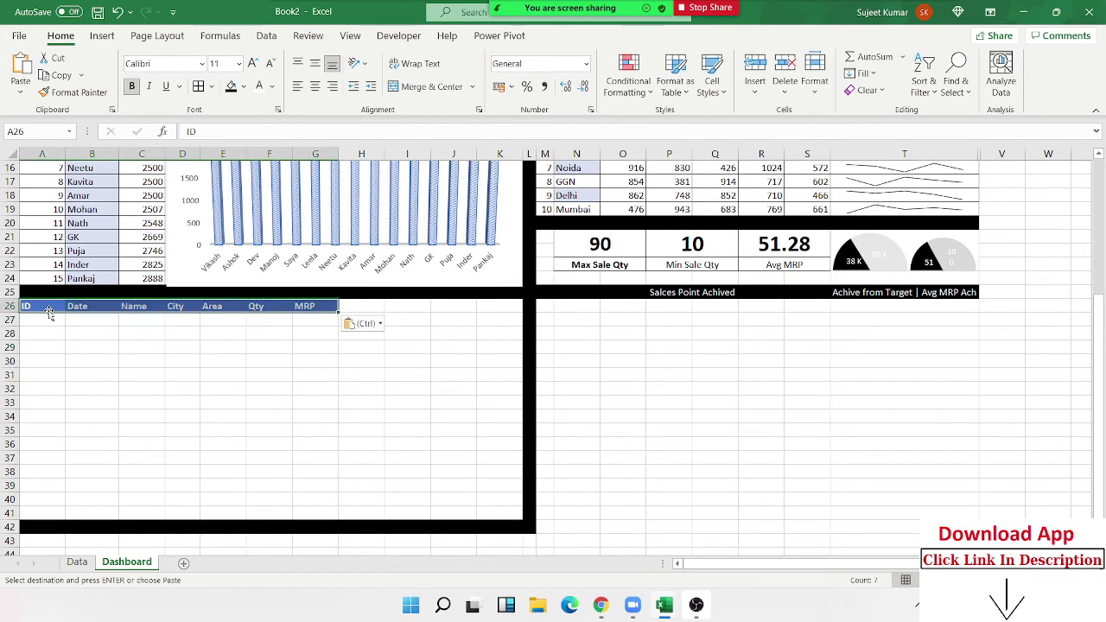
pyautogui.click(313, 322)
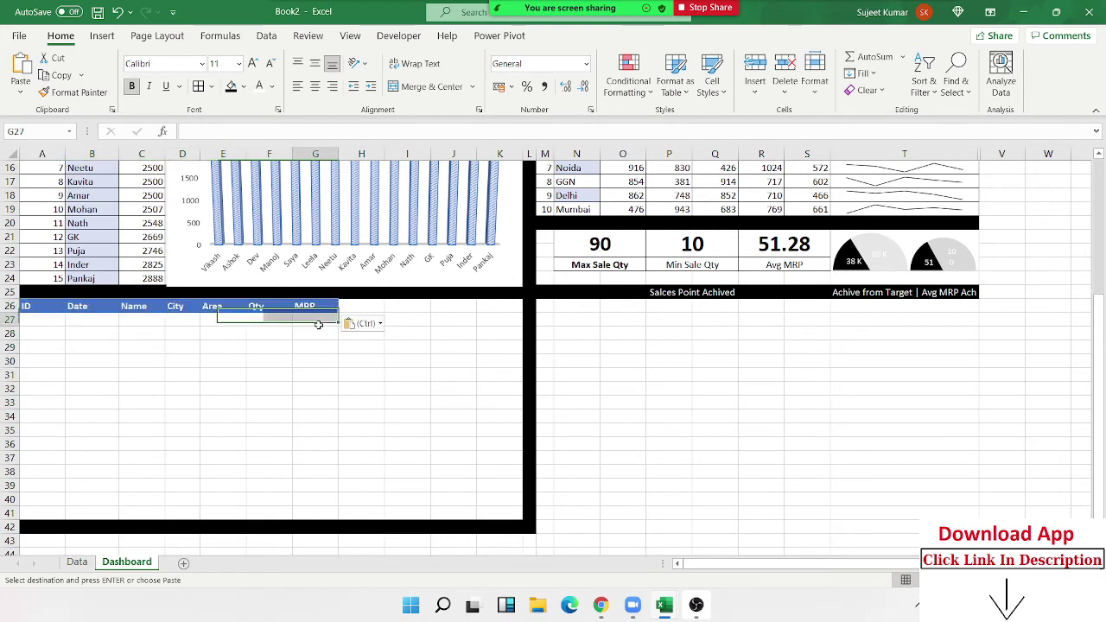
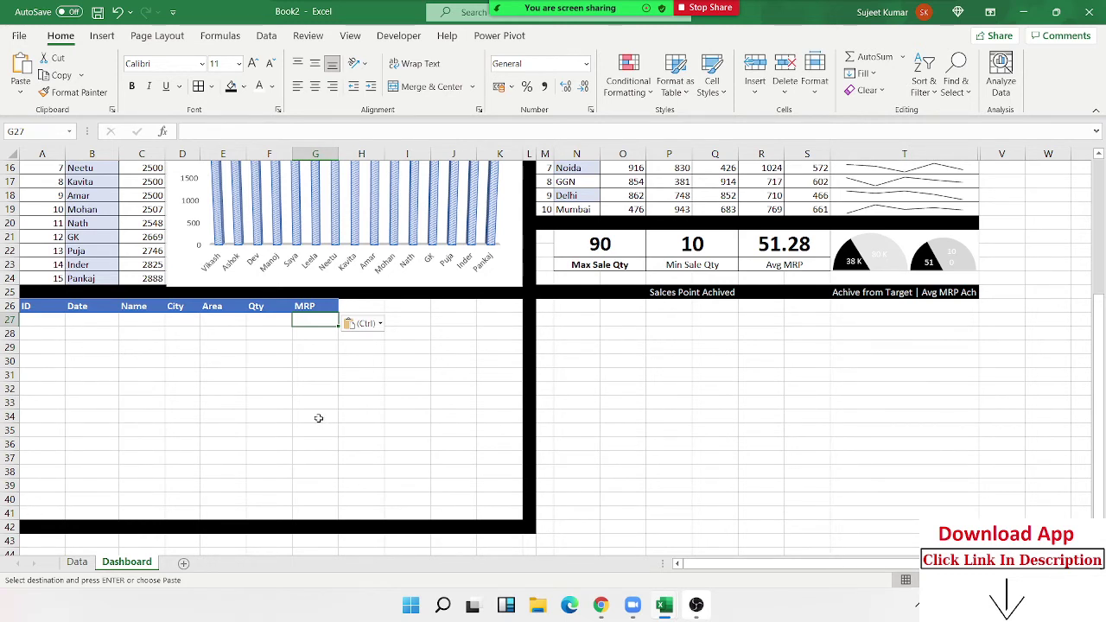
# Step: Dismiss the leftover paste options tag and review the Data sheet before returning to Dashboard
pyautogui.click(318, 418)
pyautogui.click(214, 363)
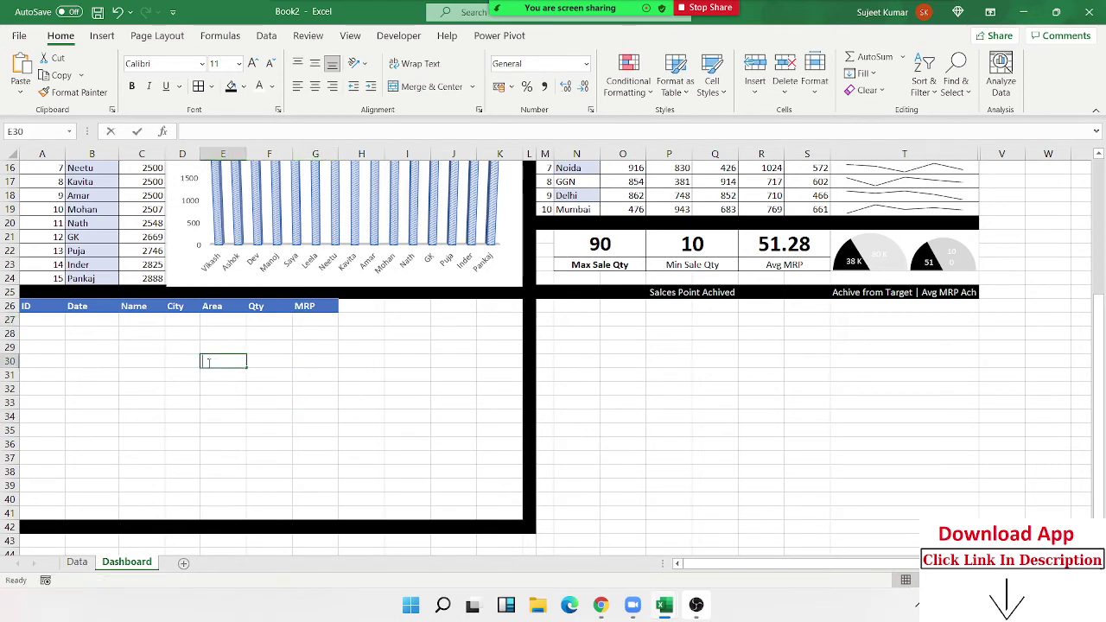
pyautogui.click(71, 569)
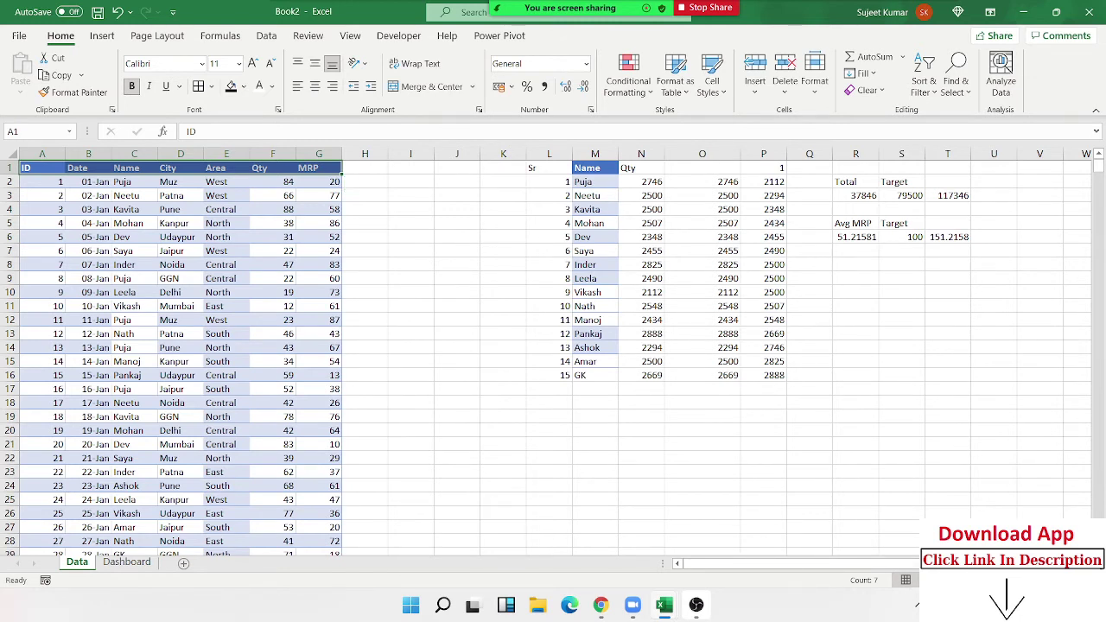
pyautogui.scroll(-1, 544, 359)
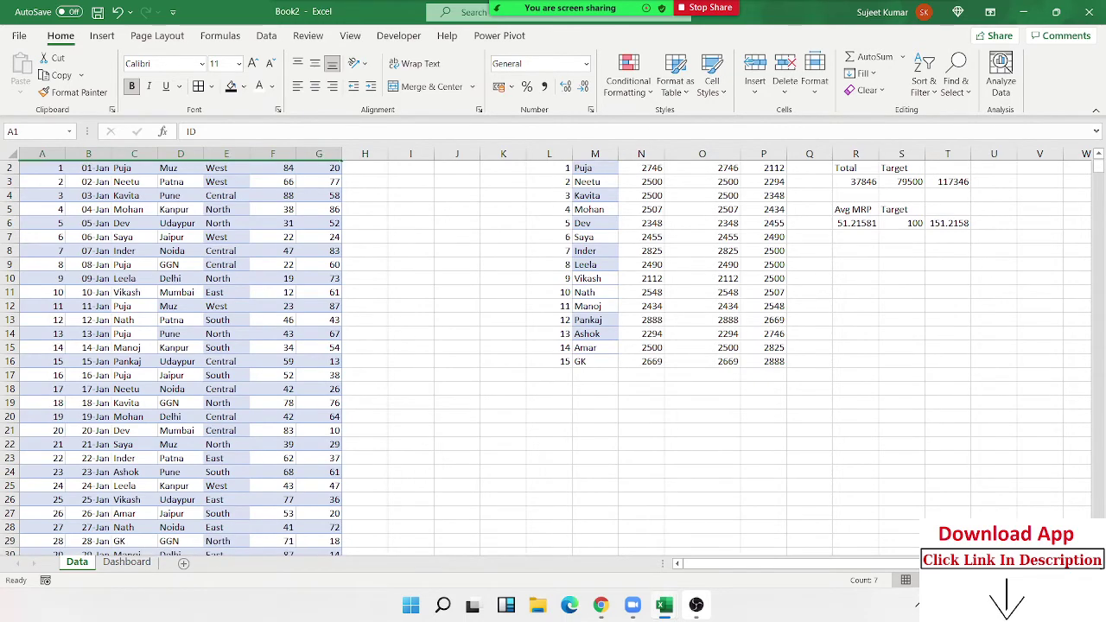
pyautogui.scroll(-1, 544, 359)
pyautogui.scroll(-1, 545, 359)
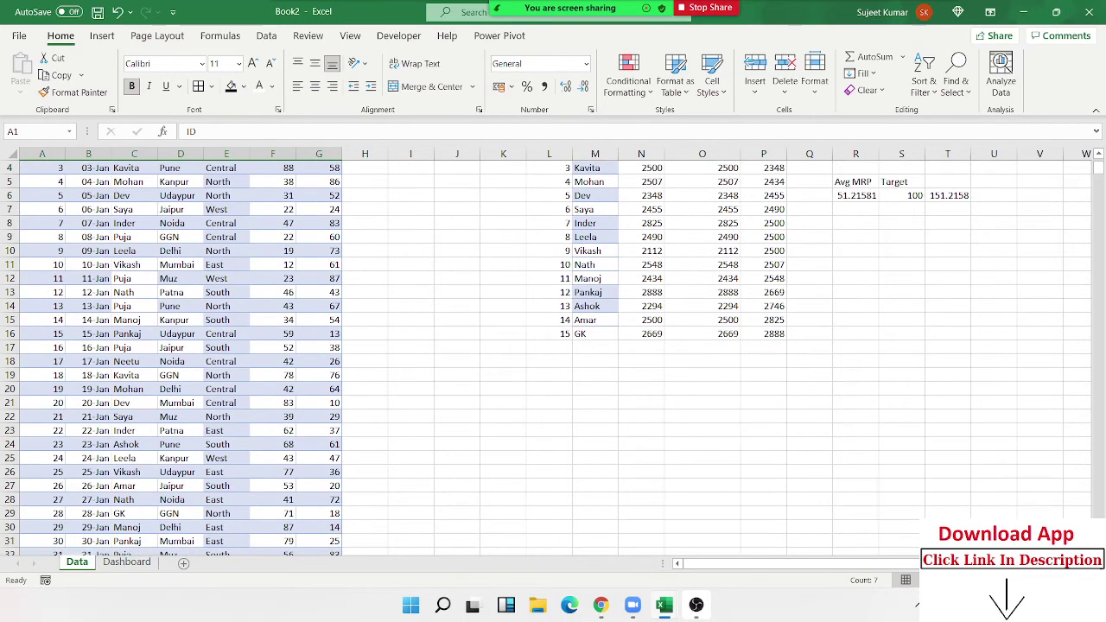
pyautogui.scroll(-1, 544, 359)
pyautogui.scroll(-1, 545, 359)
pyautogui.scroll(-1, 544, 358)
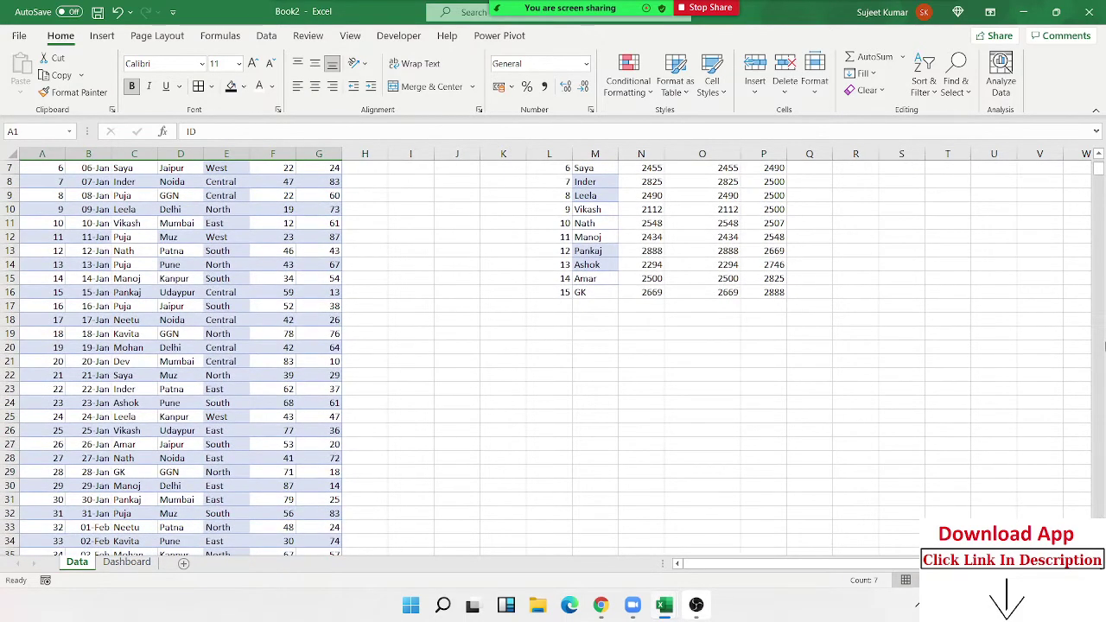
pyautogui.moveTo(1101, 170); pyautogui.dragTo(1100, 159)
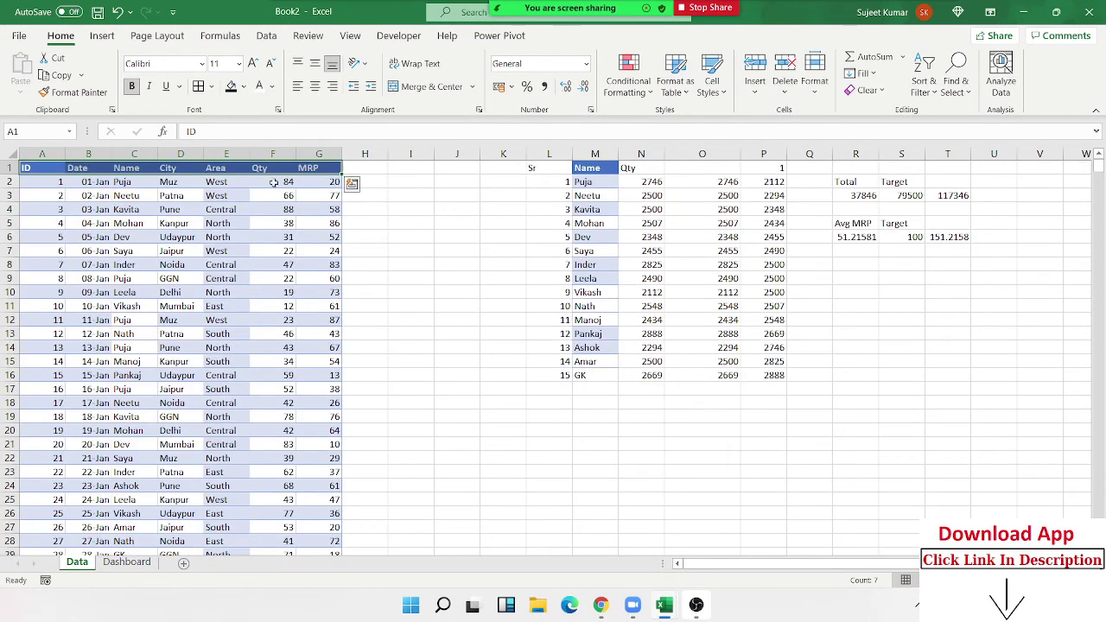
pyautogui.click(127, 562)
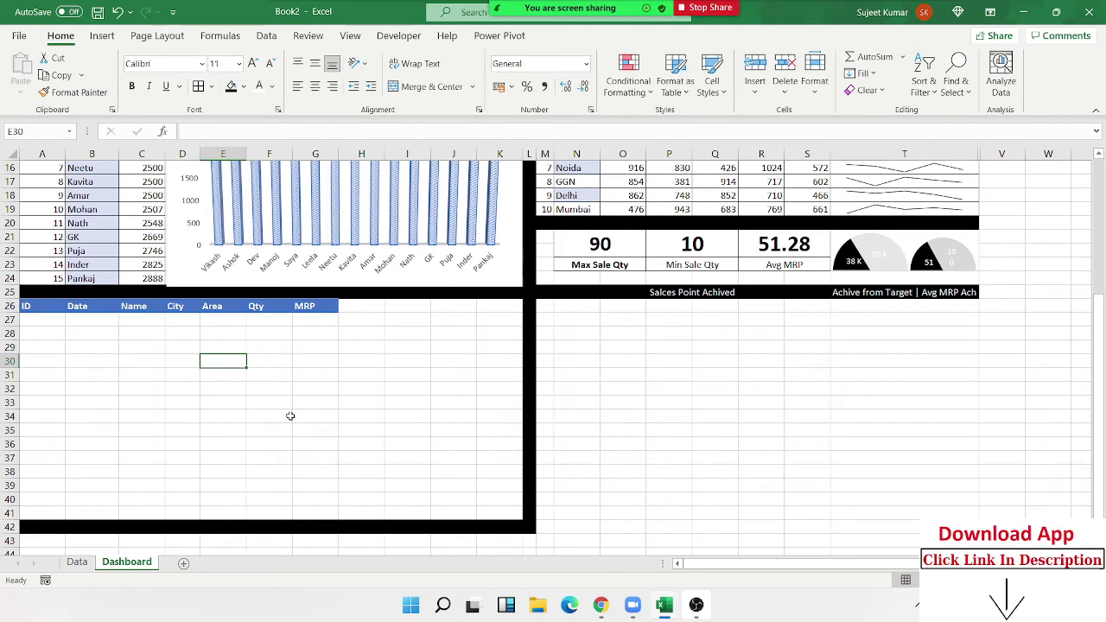
# Step: Put 1 in H26 and enter an OFFSET formula in A27 referencing Data!A1 and H26
pyautogui.click(352, 311)
pyautogui.write('1')
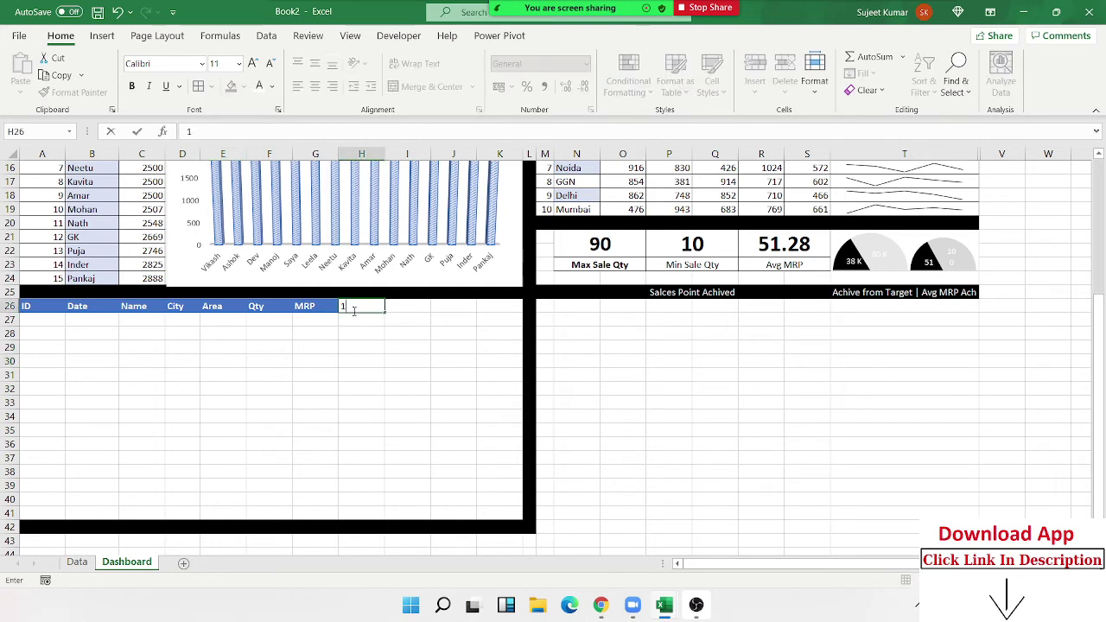
pyautogui.press('Return')
pyautogui.click(27, 317)
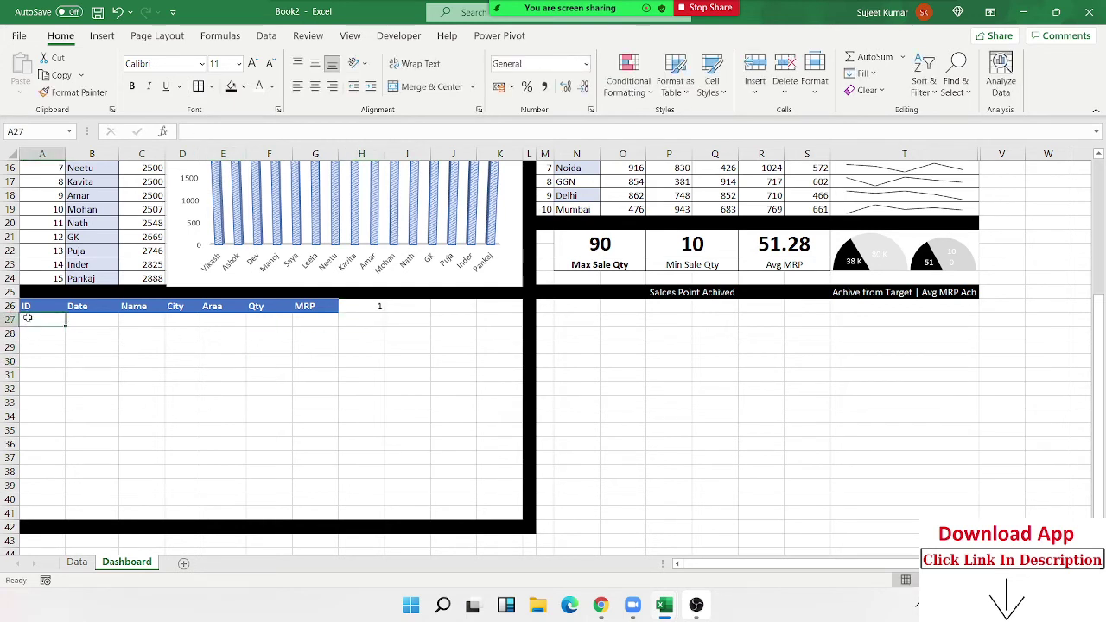
pyautogui.write('=of')
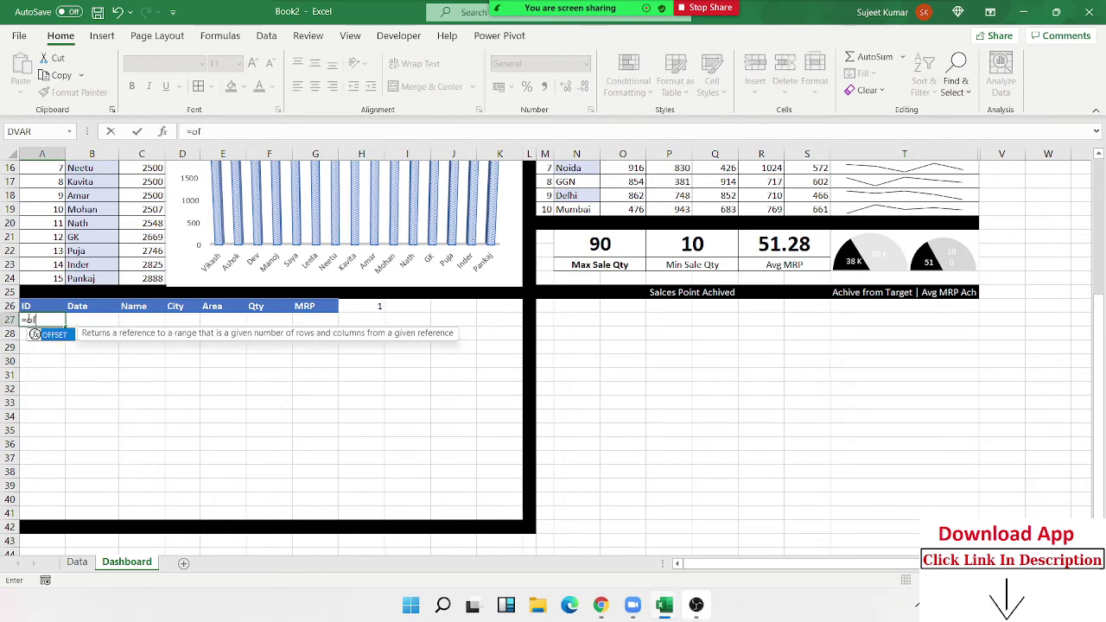
pyautogui.press('Tab')
pyautogui.click(77, 562)
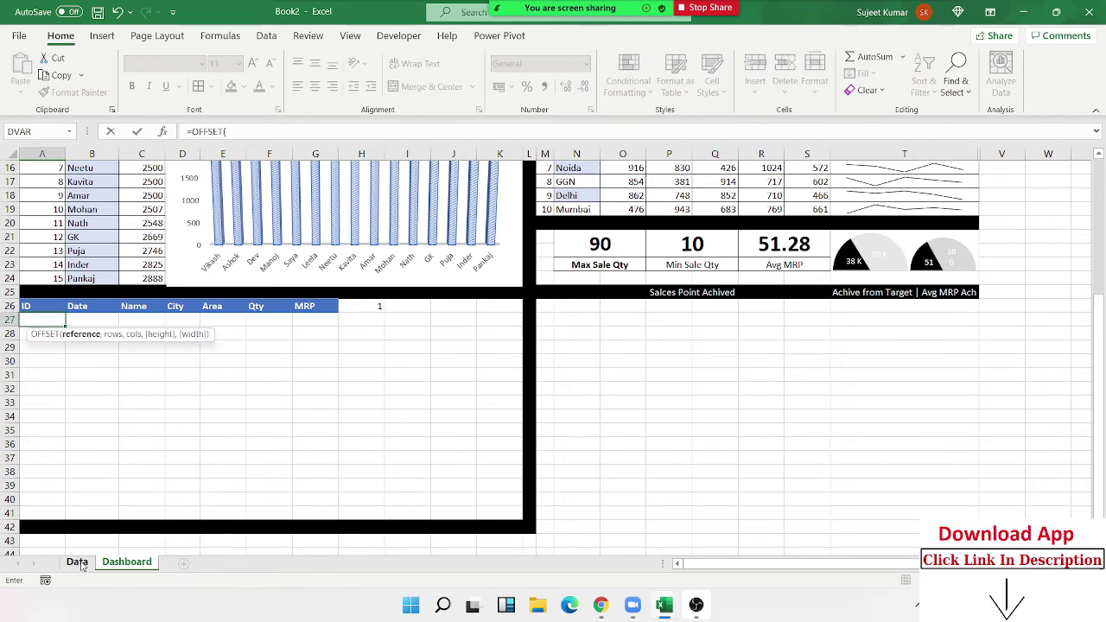
pyautogui.click(44, 171)
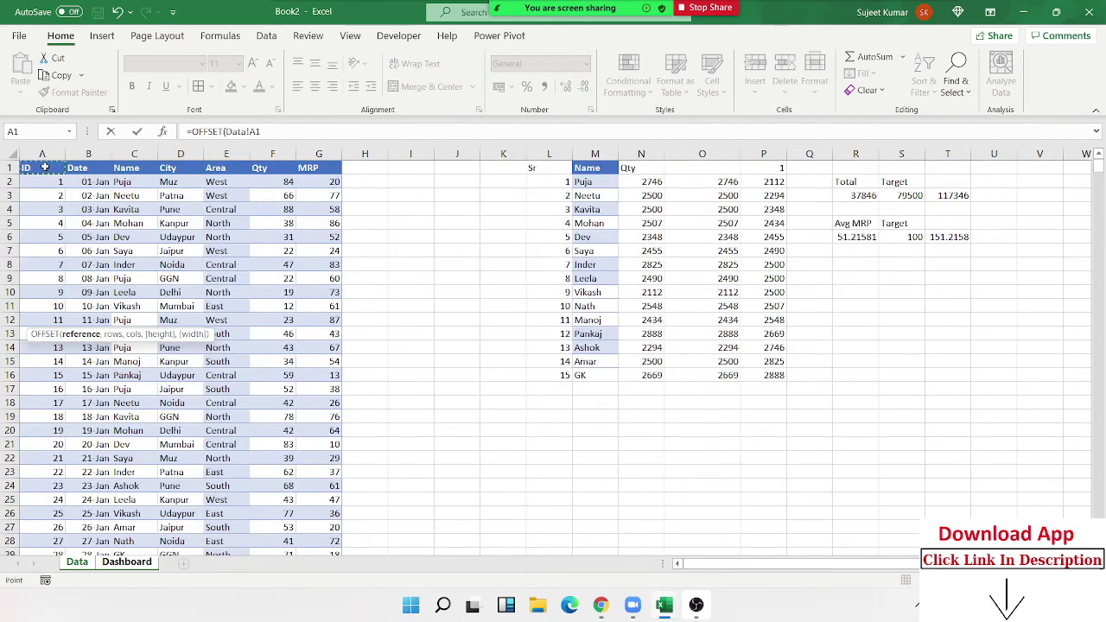
pyautogui.write(',')
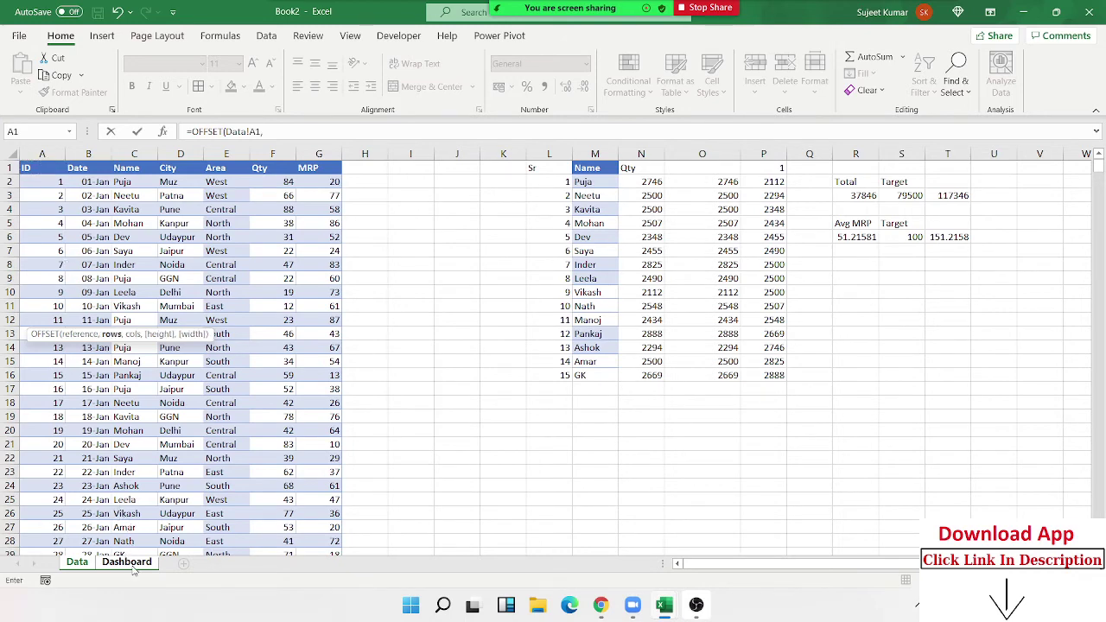
pyautogui.click(126, 561)
pyautogui.click(376, 308)
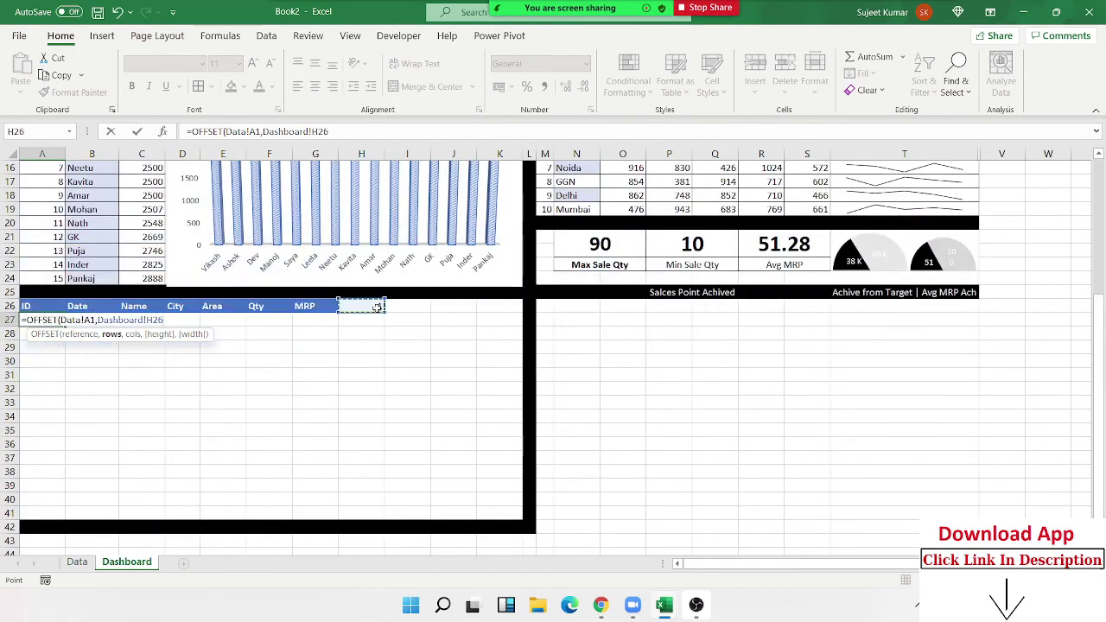
pyautogui.write(',0')
pyautogui.hotkey('ctrl', 'Return')
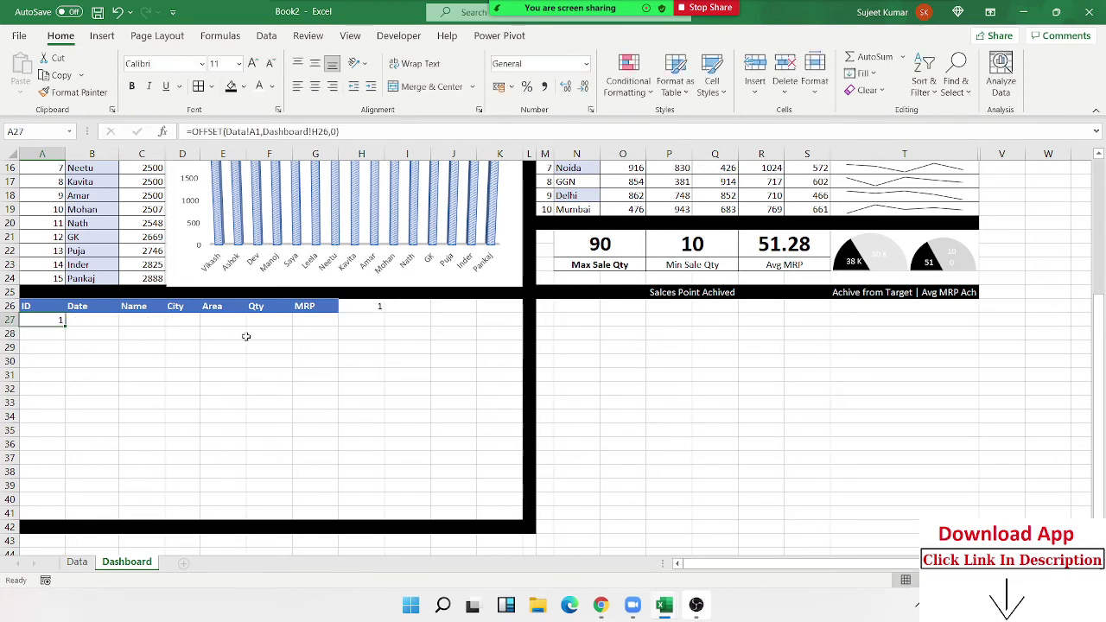
# Step: Make A27's references Data!A$1 and $H$26, then fill the formula down to A41
pyautogui.doubleClick(52, 320)
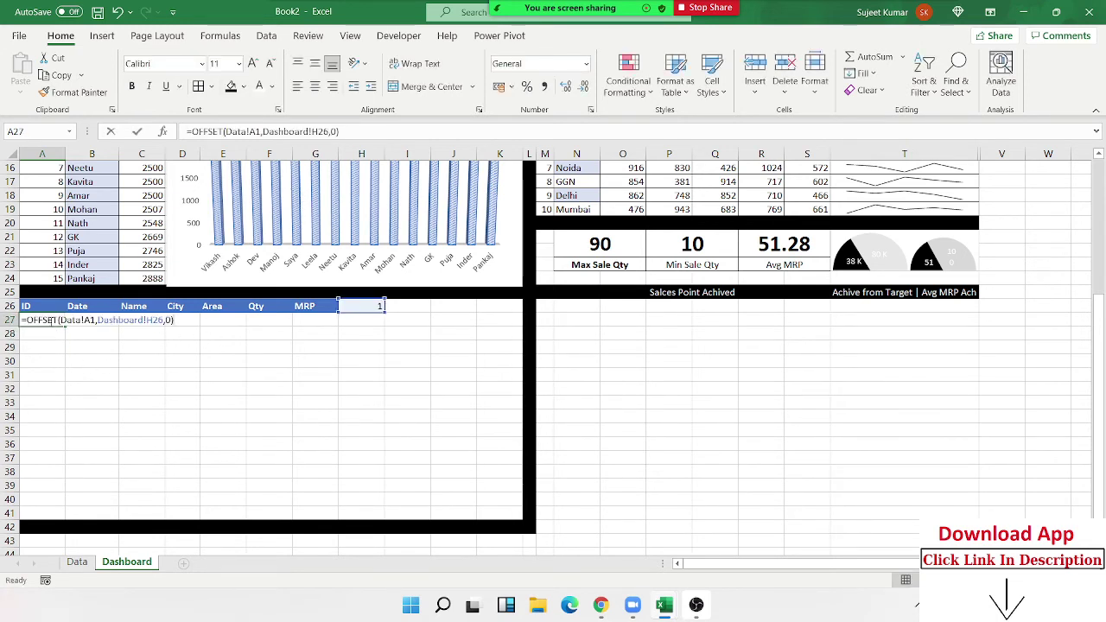
pyautogui.click(84, 320)
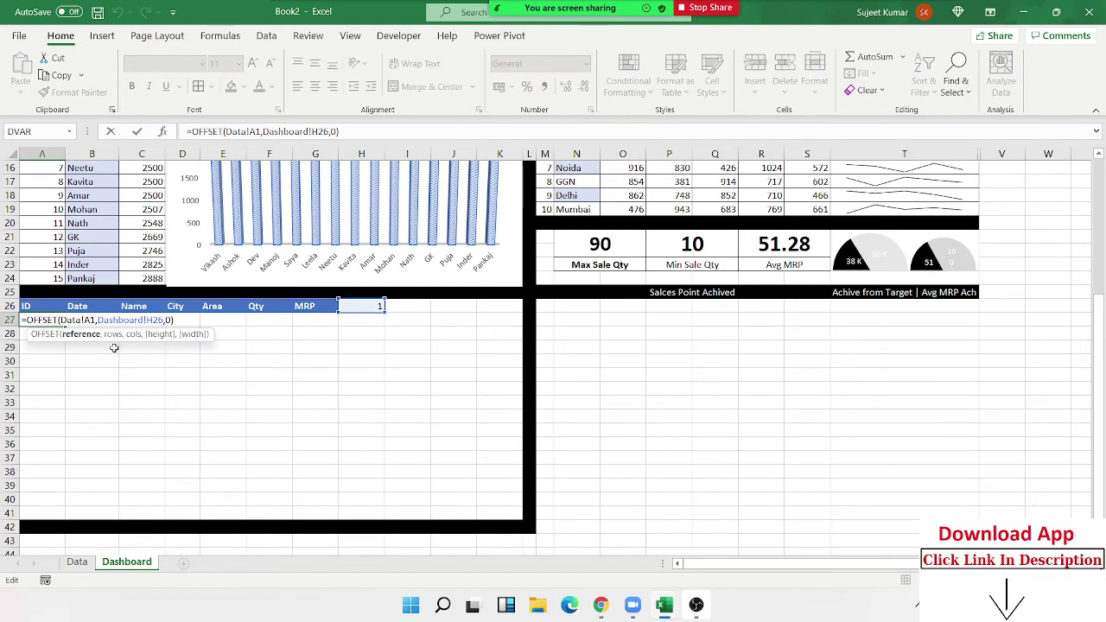
pyautogui.write('$')
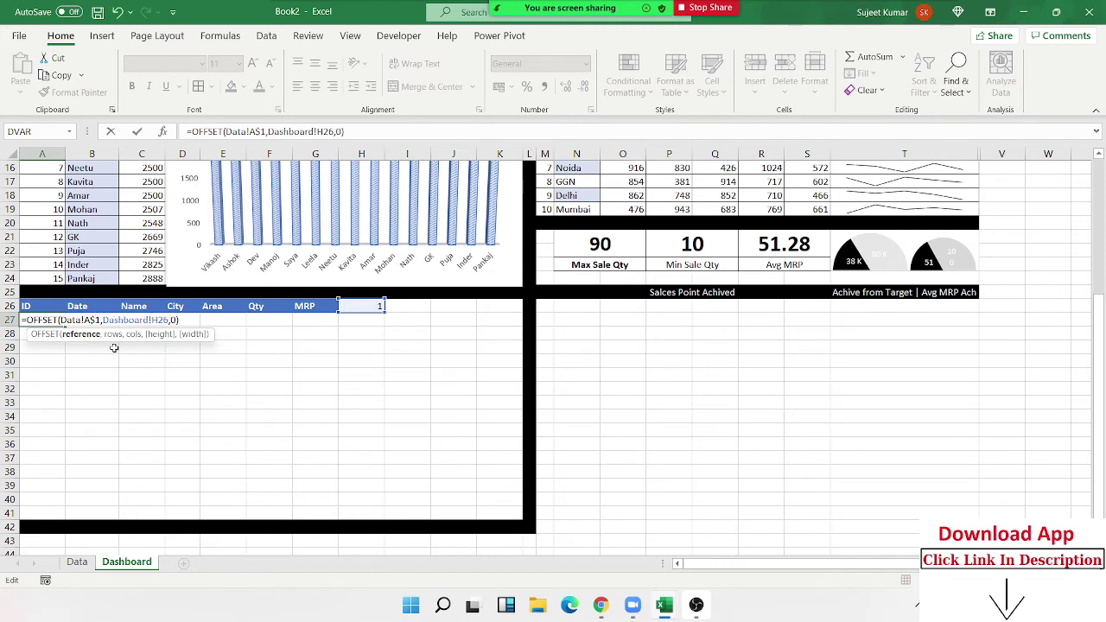
pyautogui.click(161, 321)
pyautogui.press('F4')
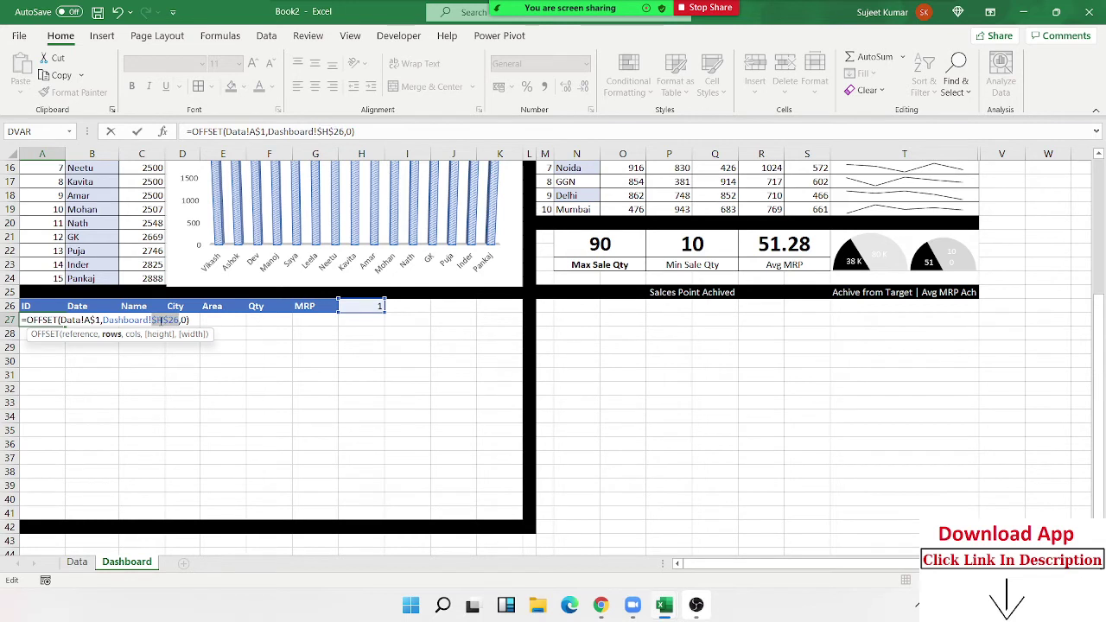
pyautogui.press('Return')
pyautogui.click(60, 320)
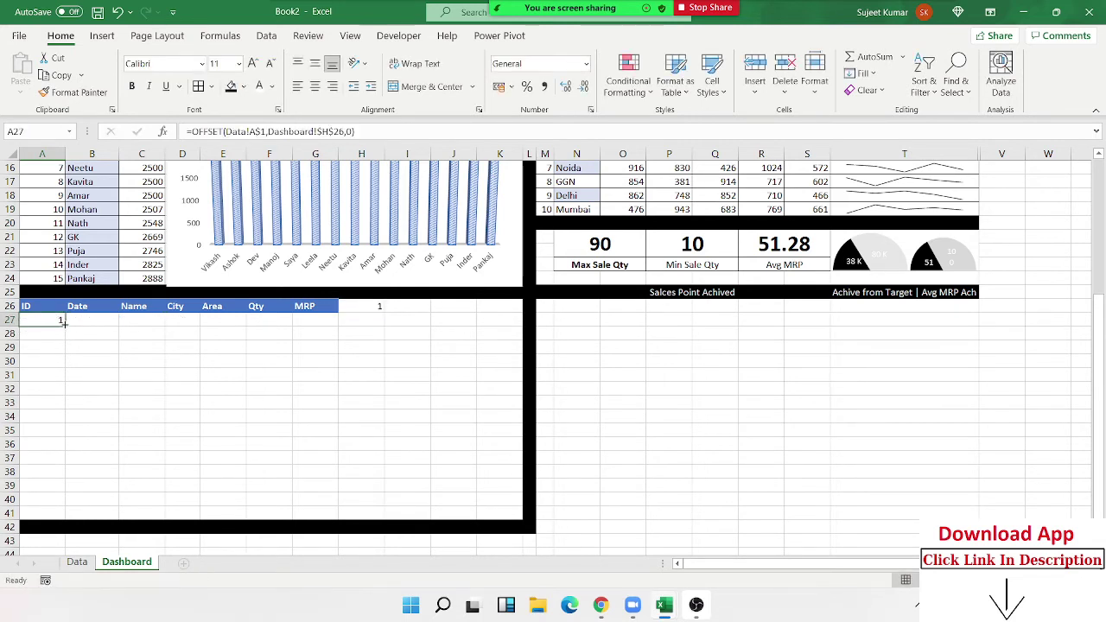
pyautogui.moveTo(64, 323); pyautogui.dragTo(49, 514)
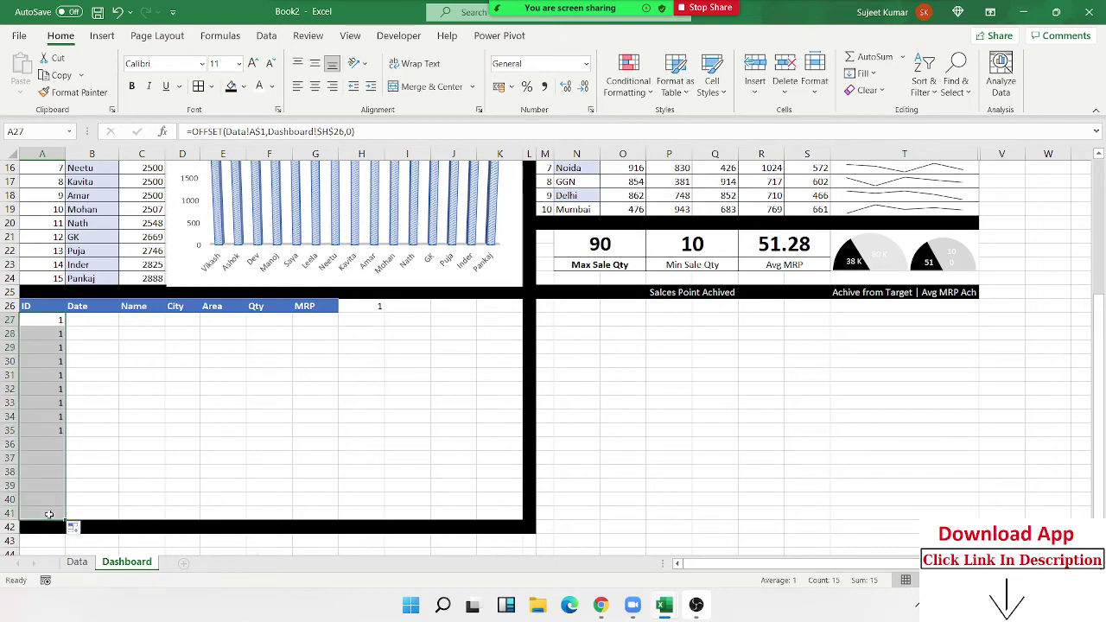
# Step: Remove the Dashboard sheet prefix from A27's H26 reference and refill the formula to row 41
pyautogui.click(48, 335)
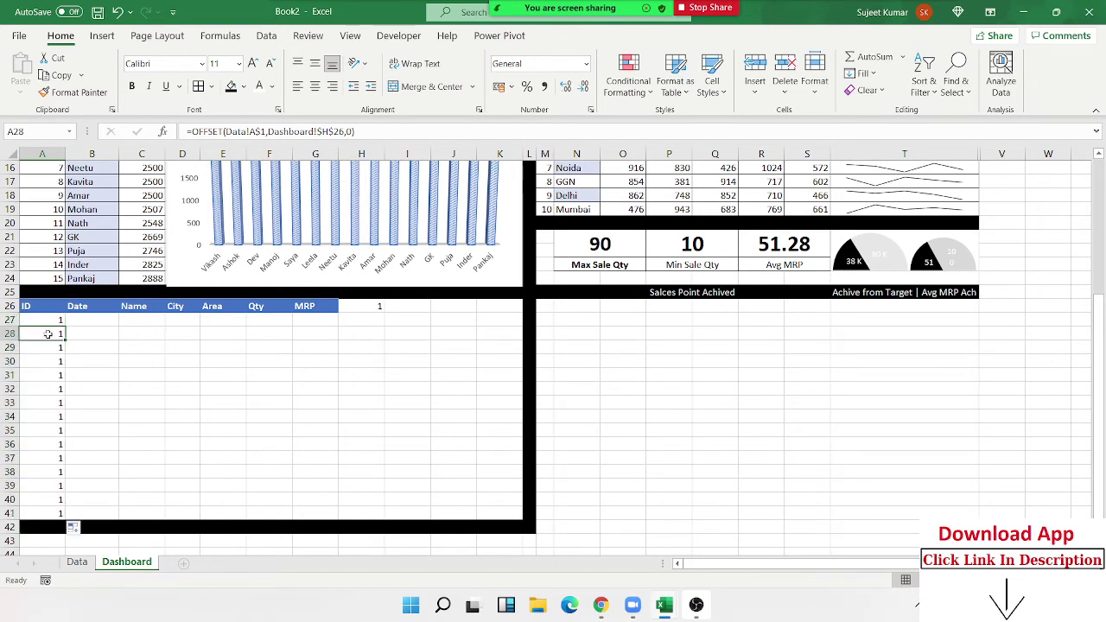
pyautogui.doubleClick(51, 322)
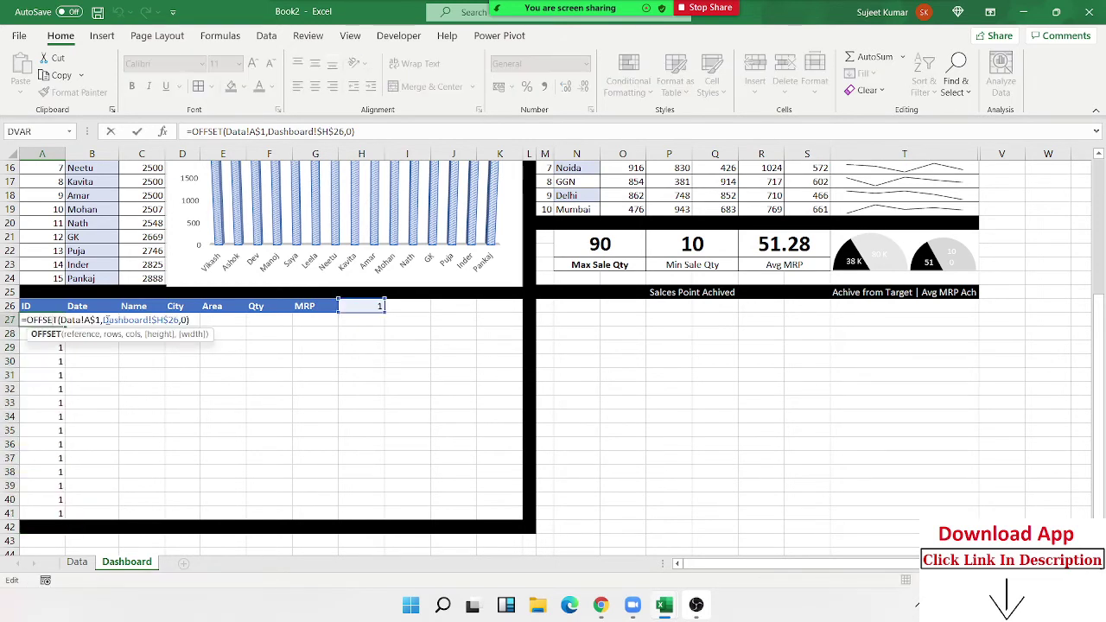
pyautogui.moveTo(107, 319); pyautogui.dragTo(149, 321)
pyautogui.press('BackSpace')
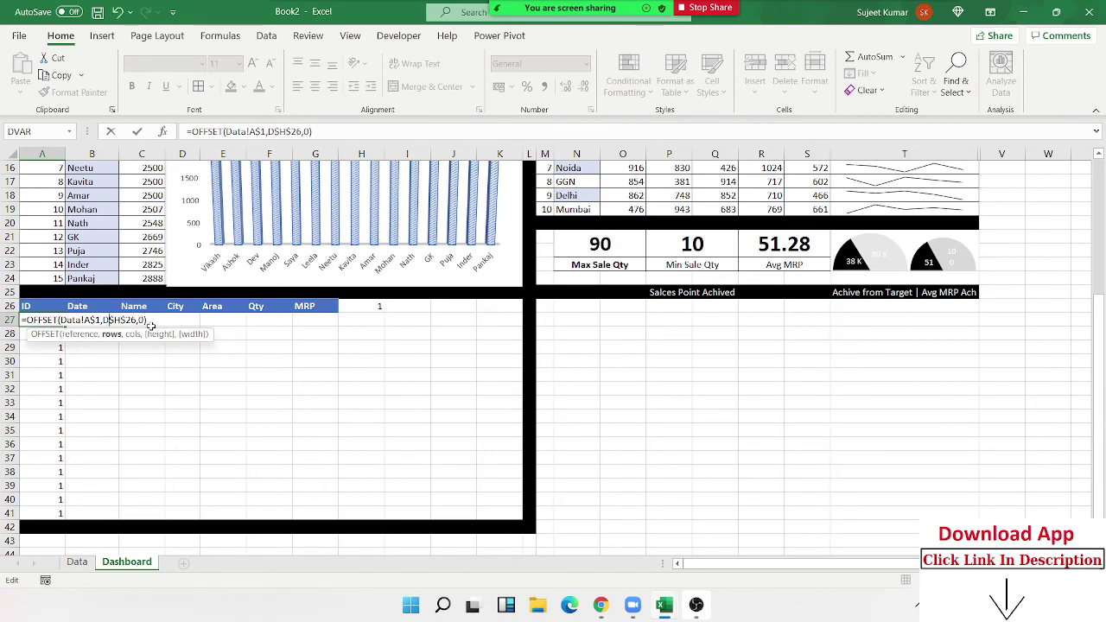
pyautogui.press('Return')
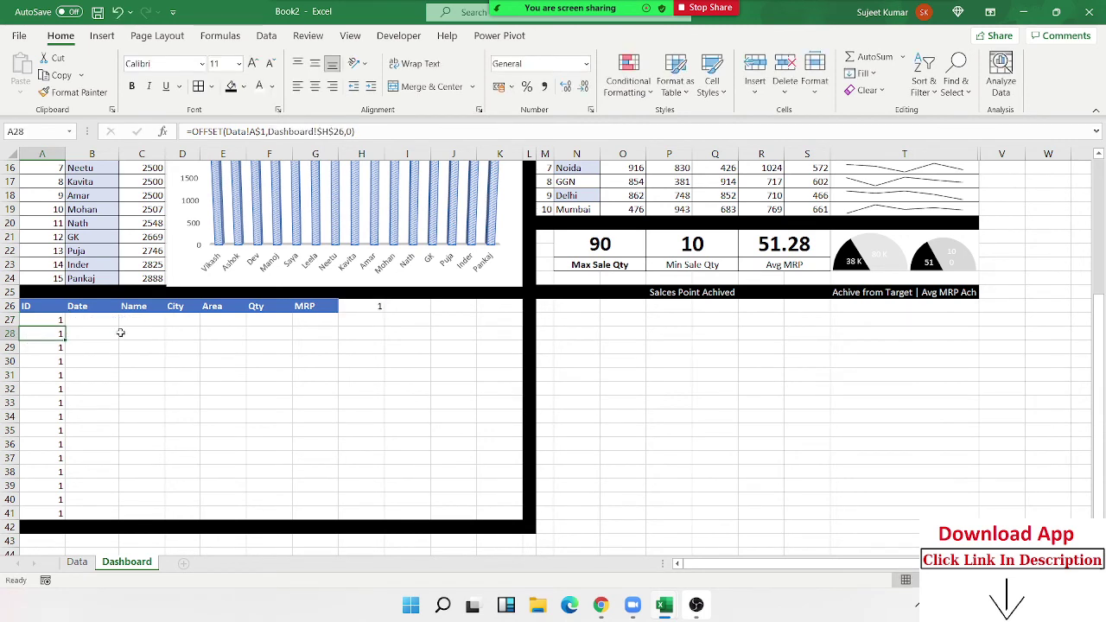
pyautogui.click(44, 320)
pyautogui.doubleClick(65, 325)
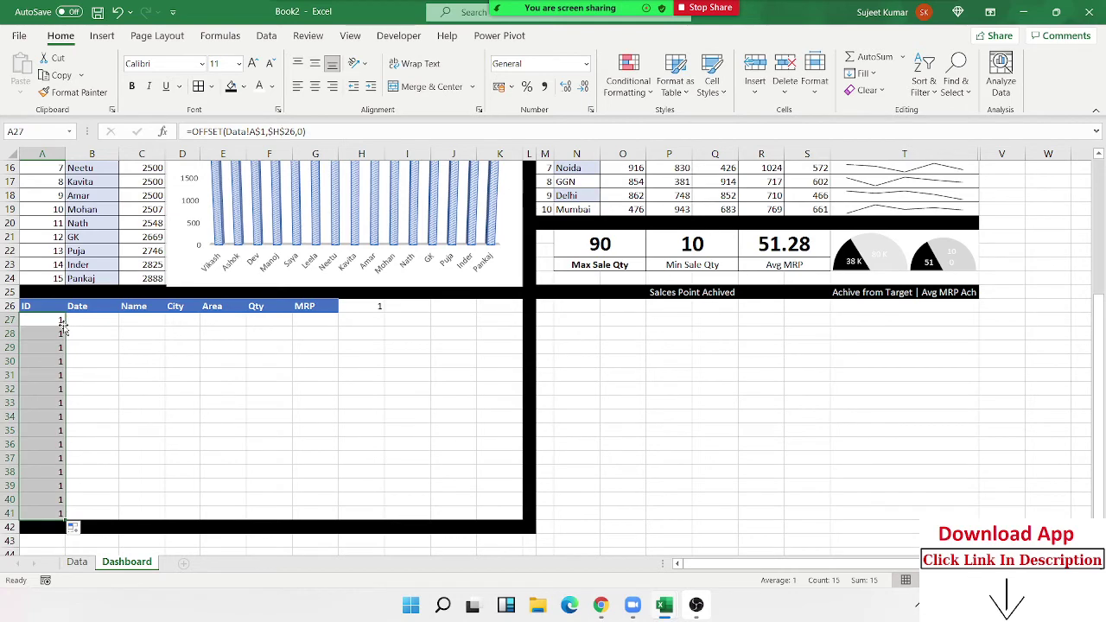
# Step: Recheck A27's formula and adjust A28's offset so it returns 2
pyautogui.click(61, 321)
pyautogui.doubleClick(61, 321)
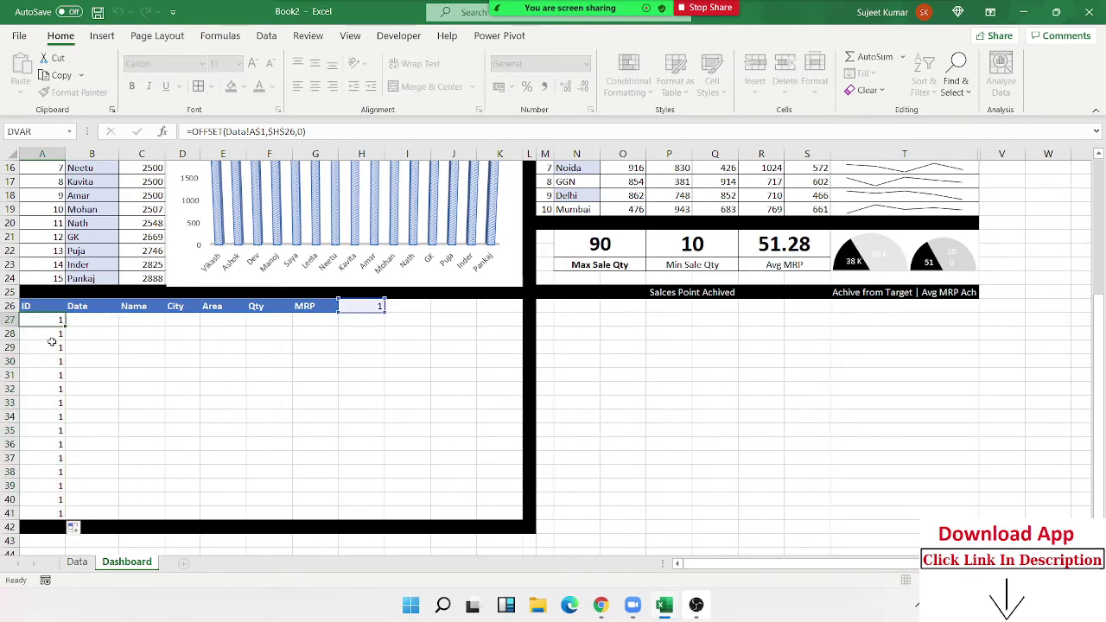
pyautogui.press('Escape')
pyautogui.doubleClick(51, 332)
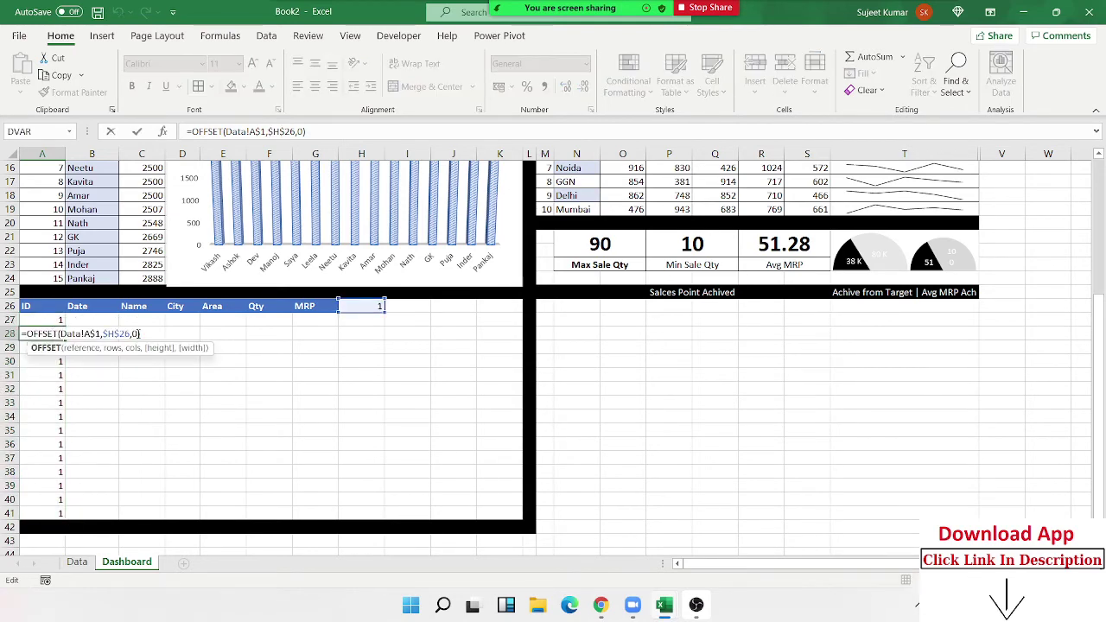
pyautogui.click(130, 334)
pyautogui.write('+')
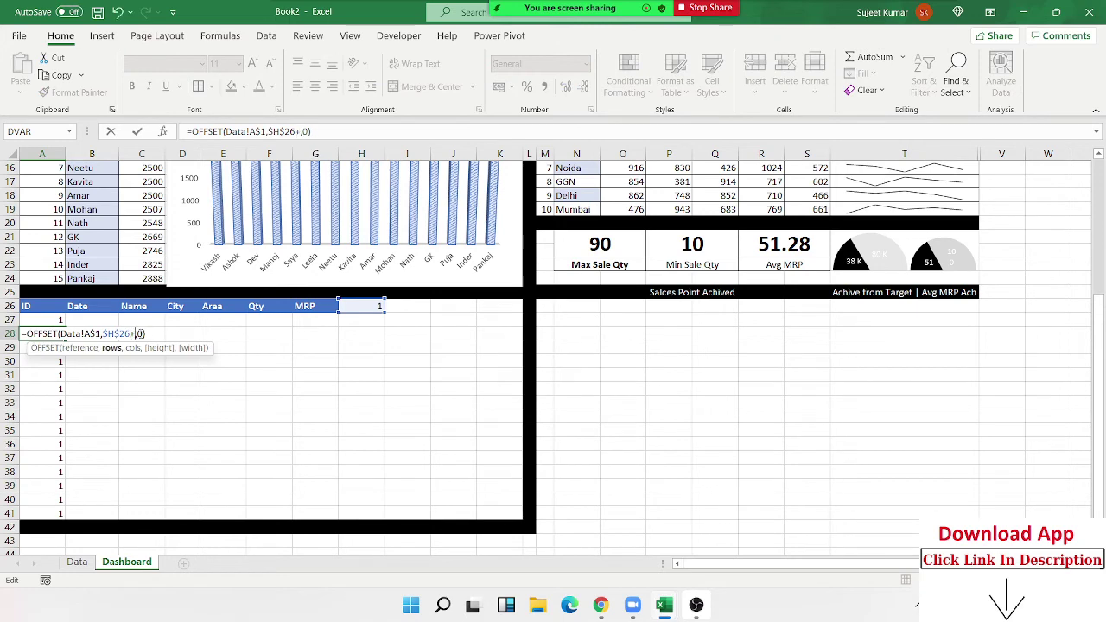
pyautogui.press('Return')
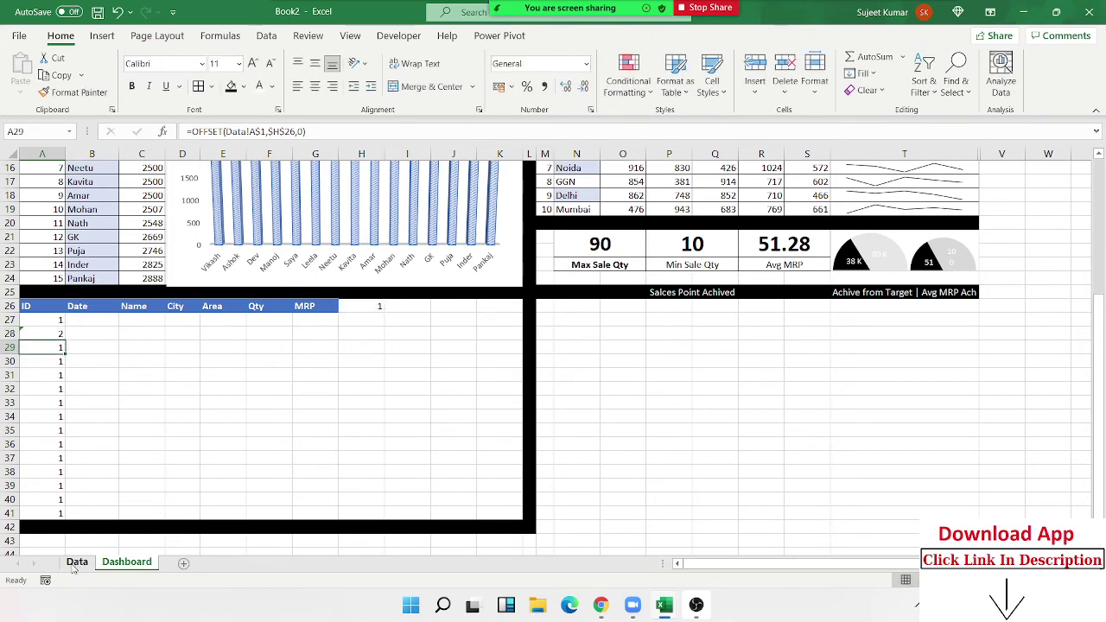
# Step: Compare with Data cell A3, then add +2 to A29's H26 offset so it returns 3
pyautogui.click(76, 562)
pyautogui.click(57, 196)
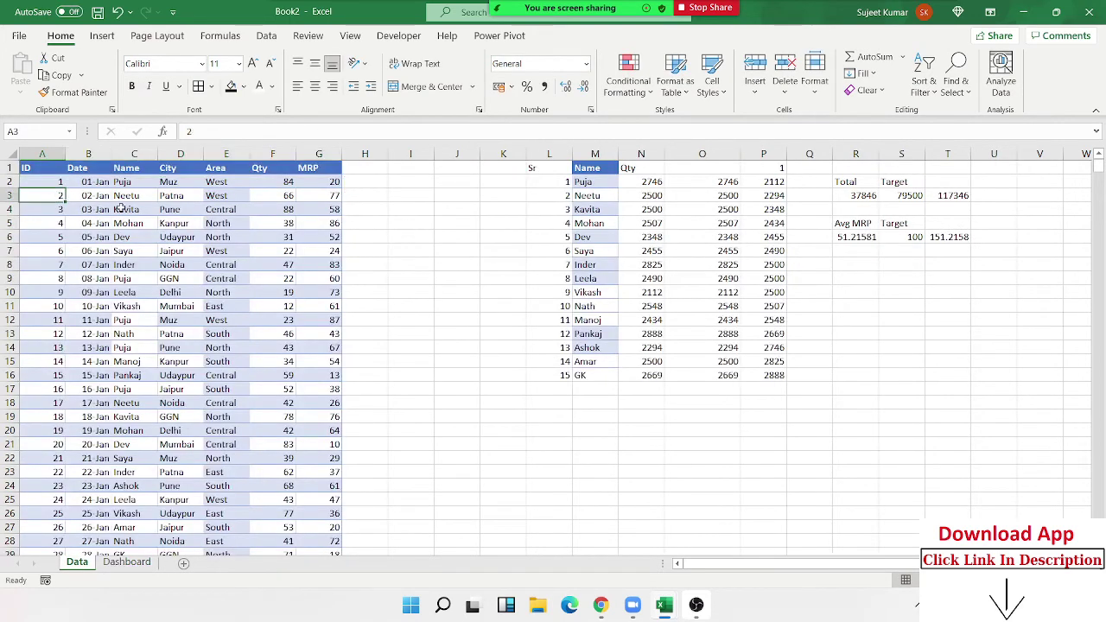
pyautogui.click(127, 563)
pyautogui.doubleClick(53, 348)
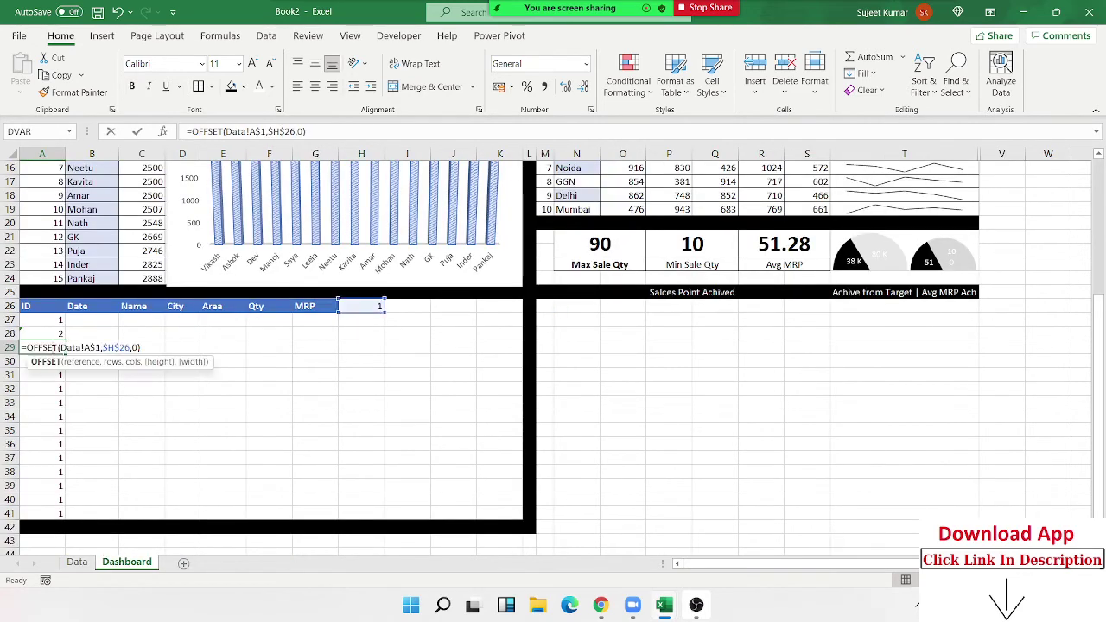
pyautogui.click(130, 348)
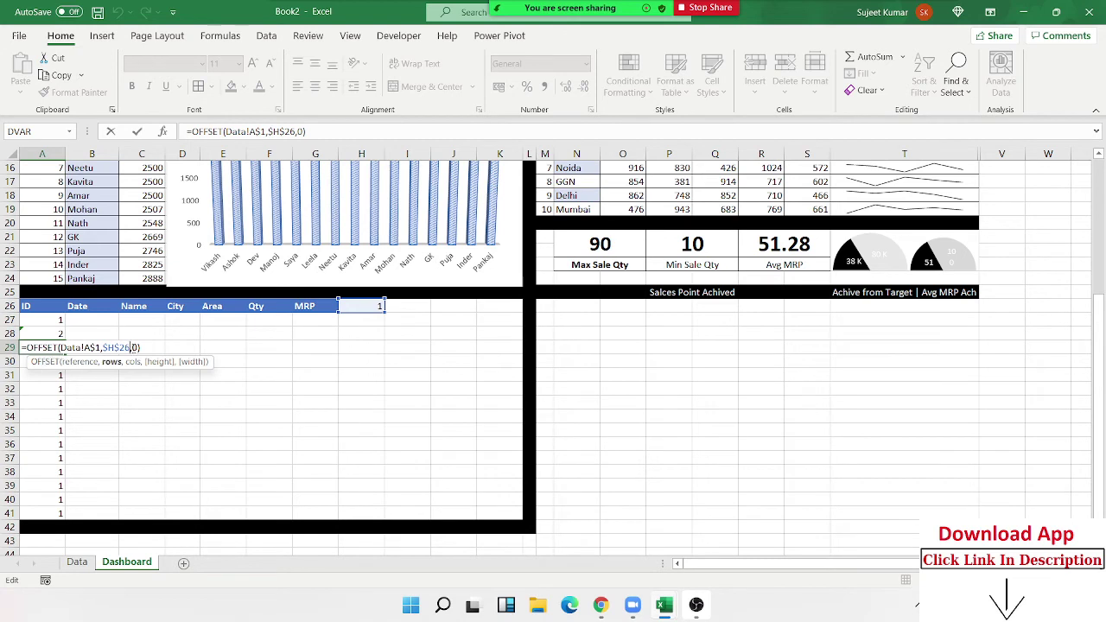
pyautogui.write('+2')
pyautogui.press('Return')
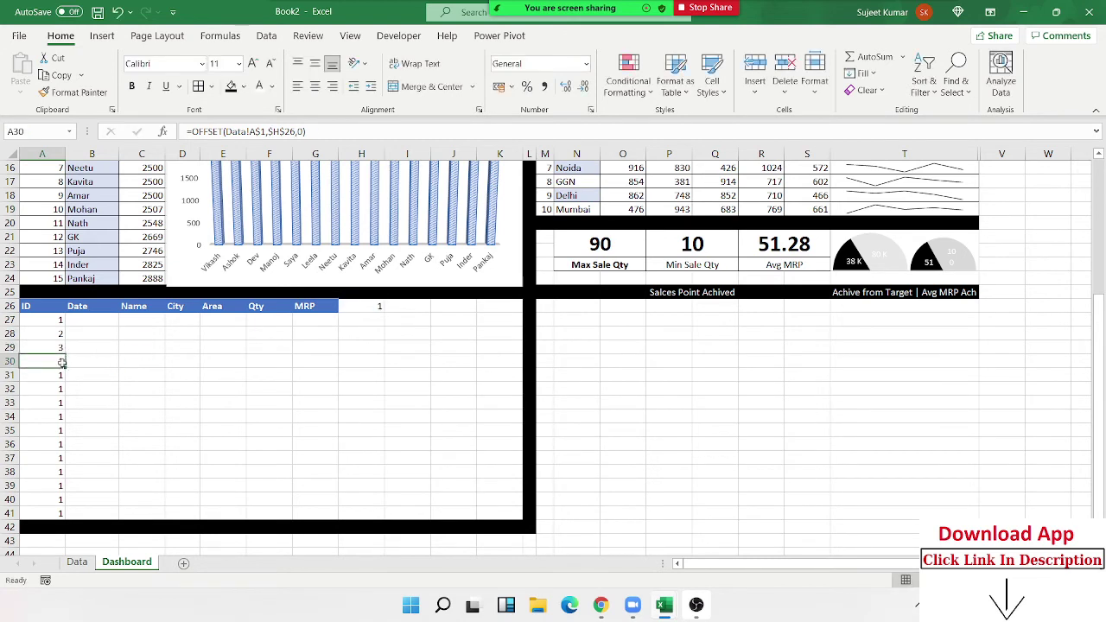
# Step: Add +3 to A30's H26 offset, correcting an initial +4, so it returns 4
pyautogui.doubleClick(56, 363)
pyautogui.click(131, 361)
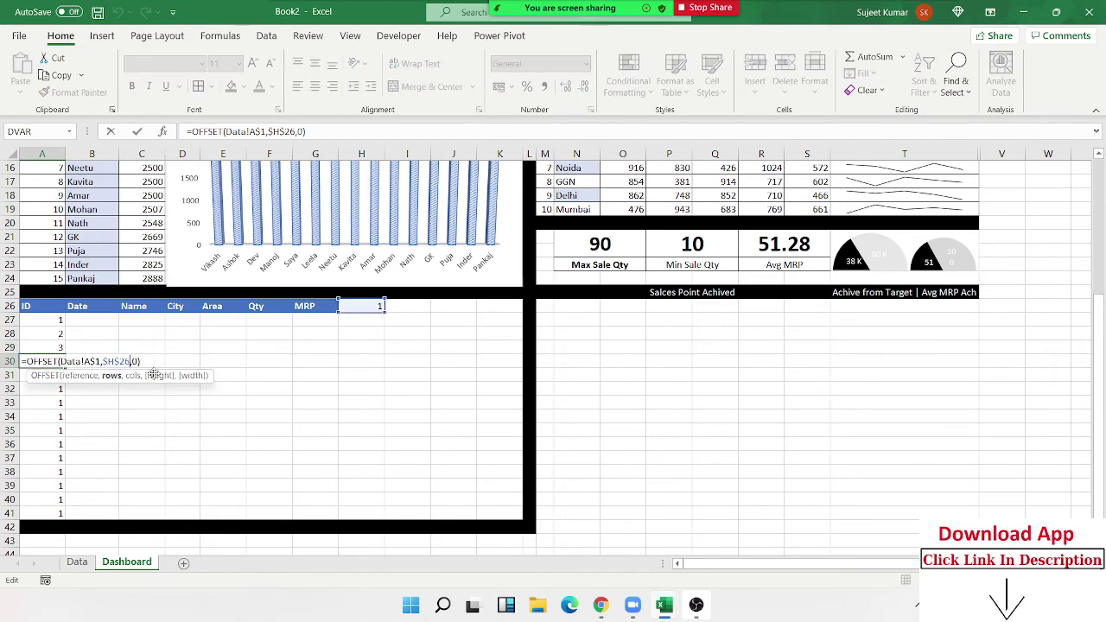
pyautogui.write('+4')
pyautogui.press('Return')
pyautogui.click(45, 361)
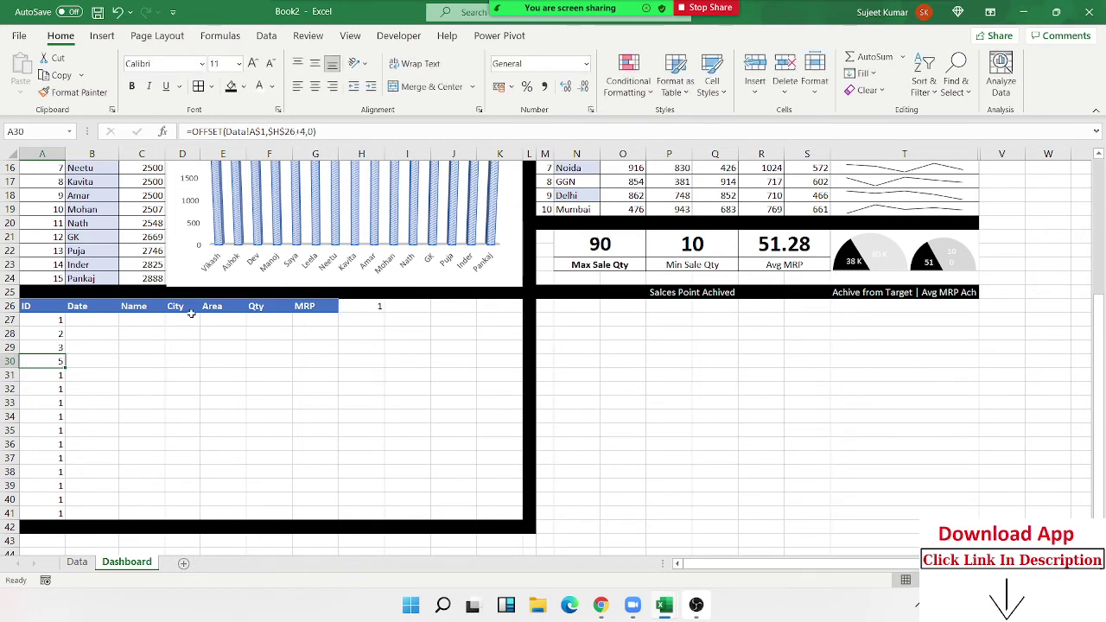
pyautogui.click(295, 131)
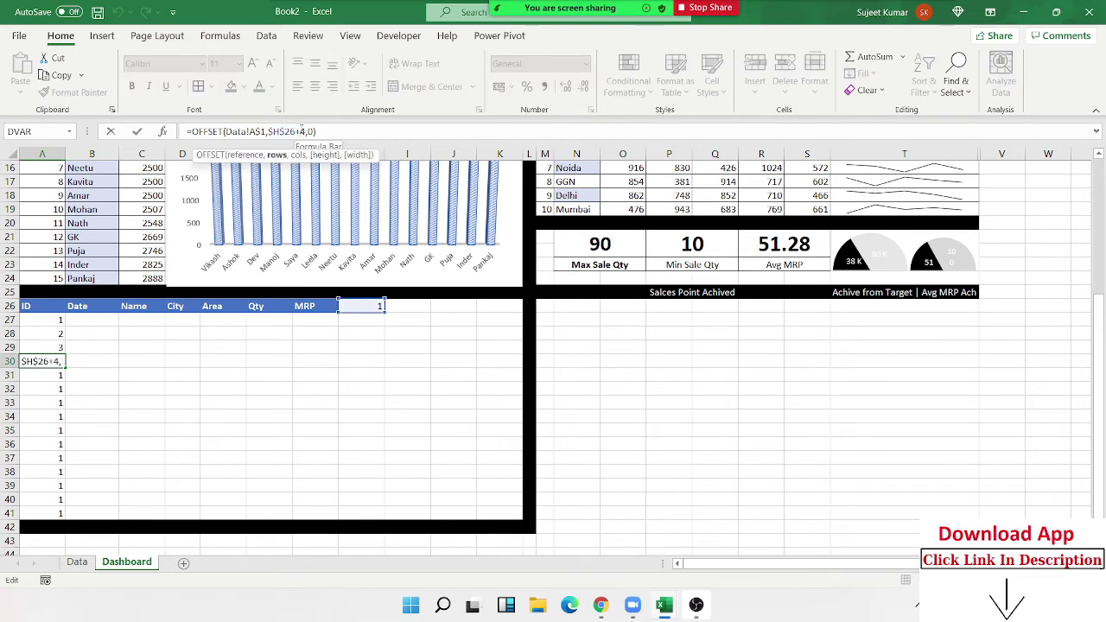
pyautogui.press('BackSpace')
pyautogui.write('3')
pyautogui.press('Return')
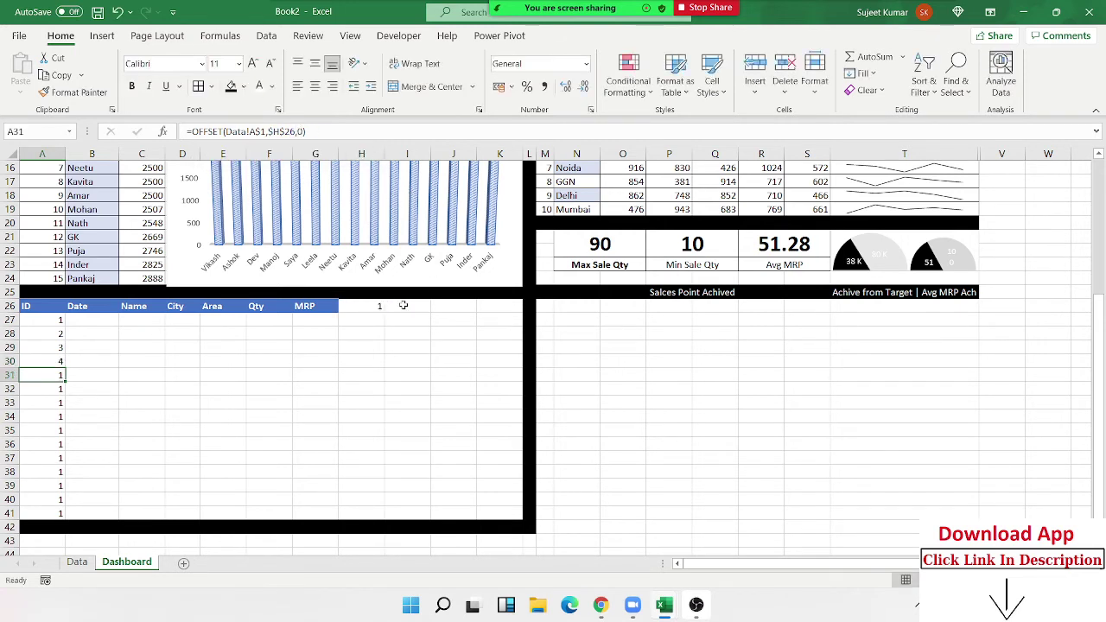
pyautogui.click(377, 306)
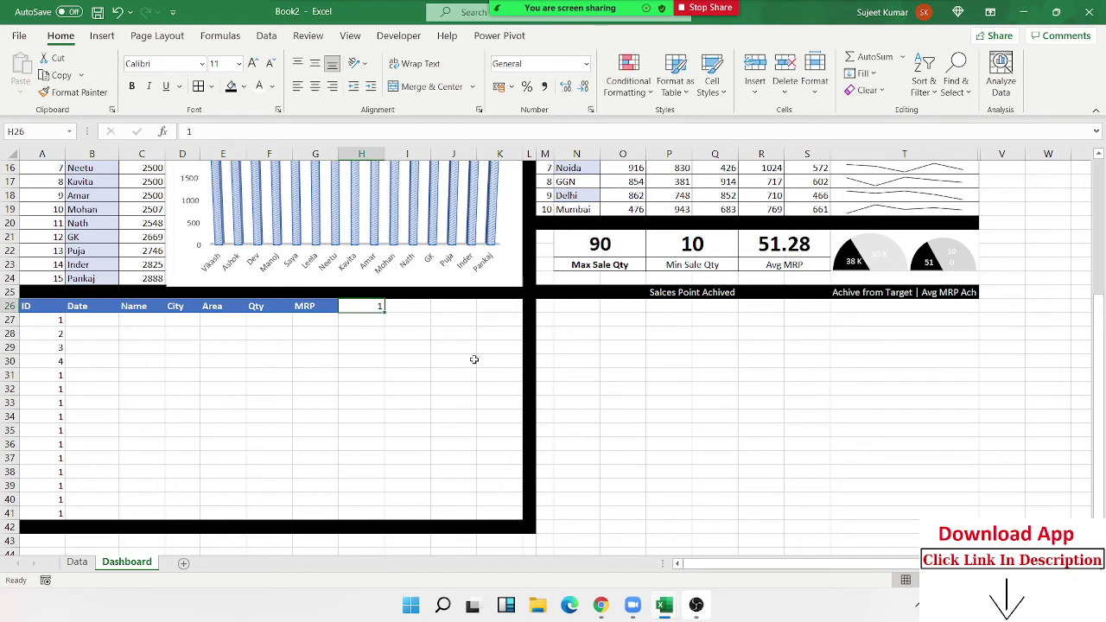
# Step: Set H26 to 2 and select the ID cells to check the recalculated values
pyautogui.write('2')
pyautogui.press('Return')
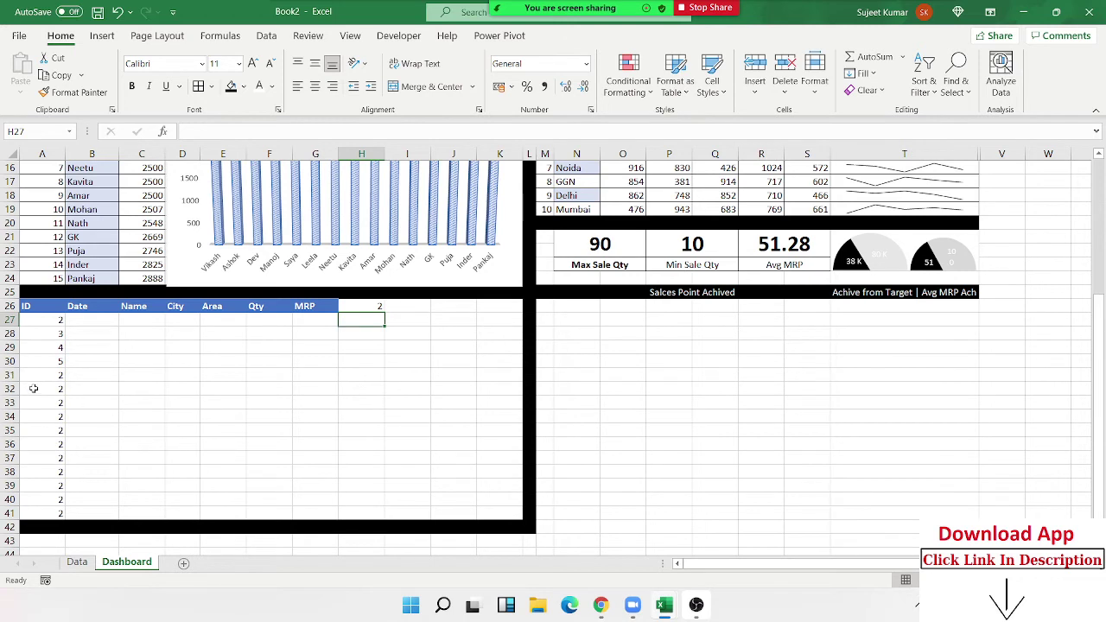
pyautogui.moveTo(35, 375); pyautogui.dragTo(39, 486)
pyautogui.moveTo(41, 375); pyautogui.dragTo(39, 499)
pyautogui.moveTo(61, 361)
pyautogui.mouseDown()
pyautogui.moveTo(63, 318)
pyautogui.moveTo(54, 320)
pyautogui.mouseUp()
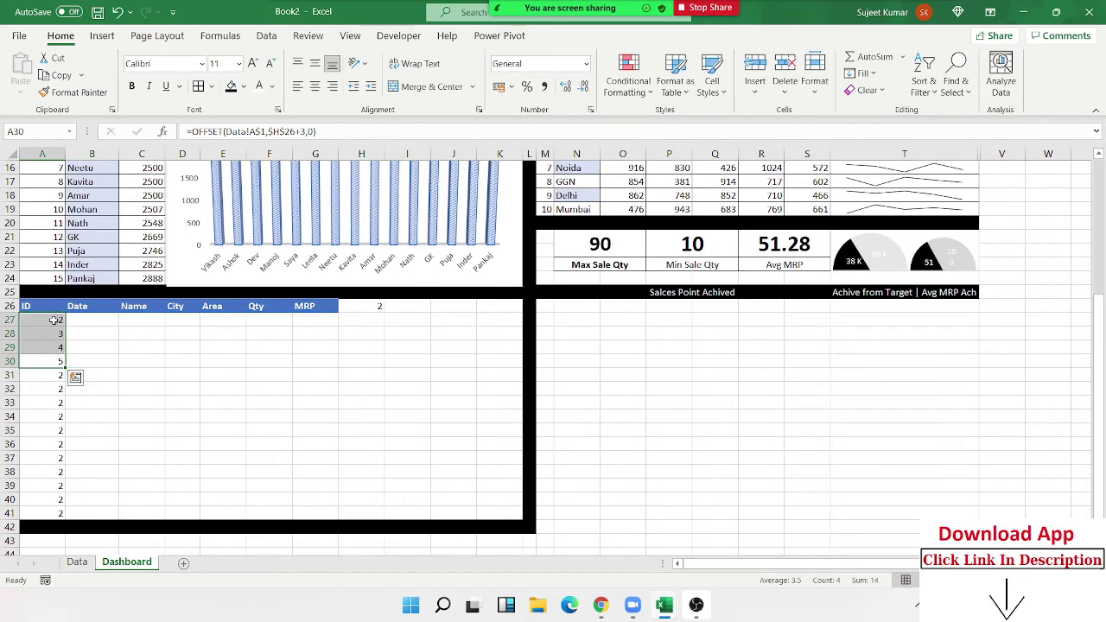
# Step: Set H26 to 3 and confirm A27:A30 now read 3, 4, 5 and 6
pyautogui.click(376, 304)
pyautogui.write('3')
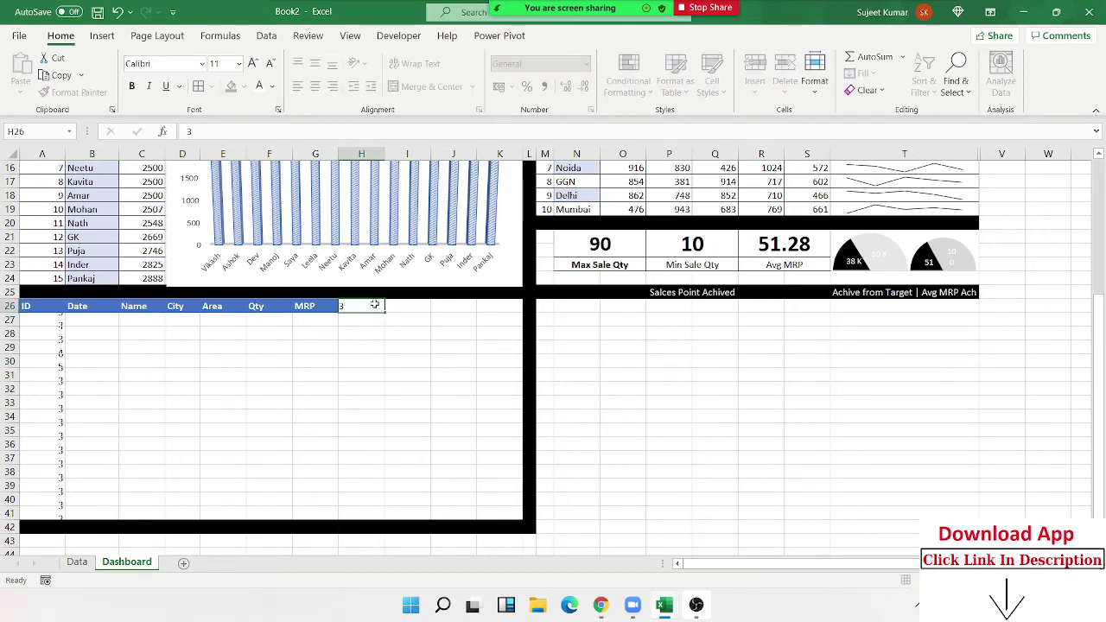
pyautogui.press('Return')
pyautogui.moveTo(49, 324); pyautogui.dragTo(43, 361)
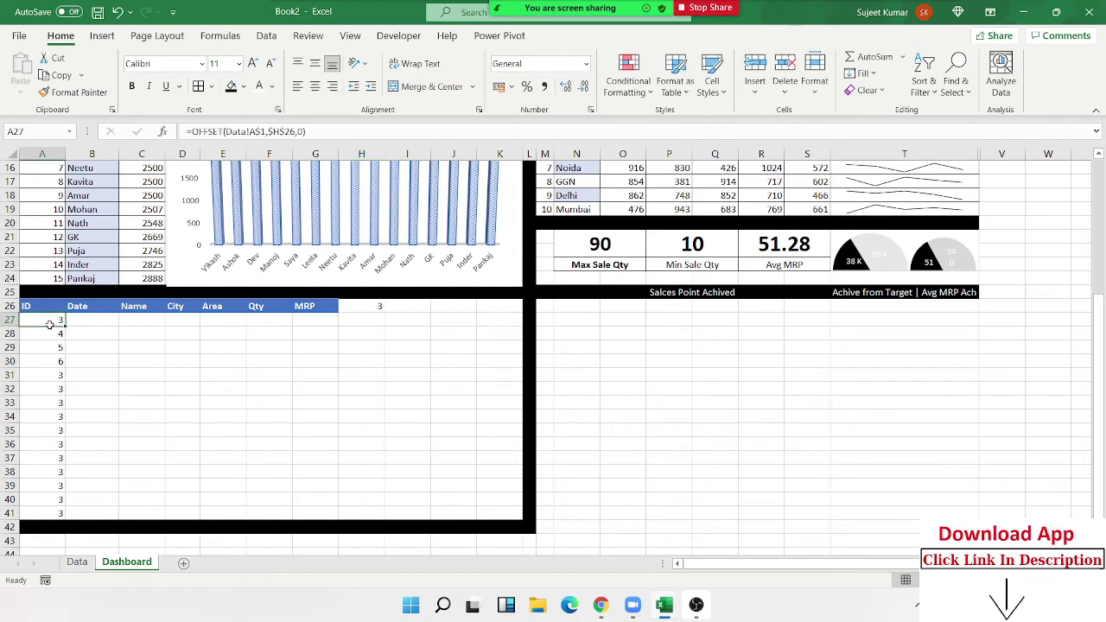
pyautogui.click(59, 415)
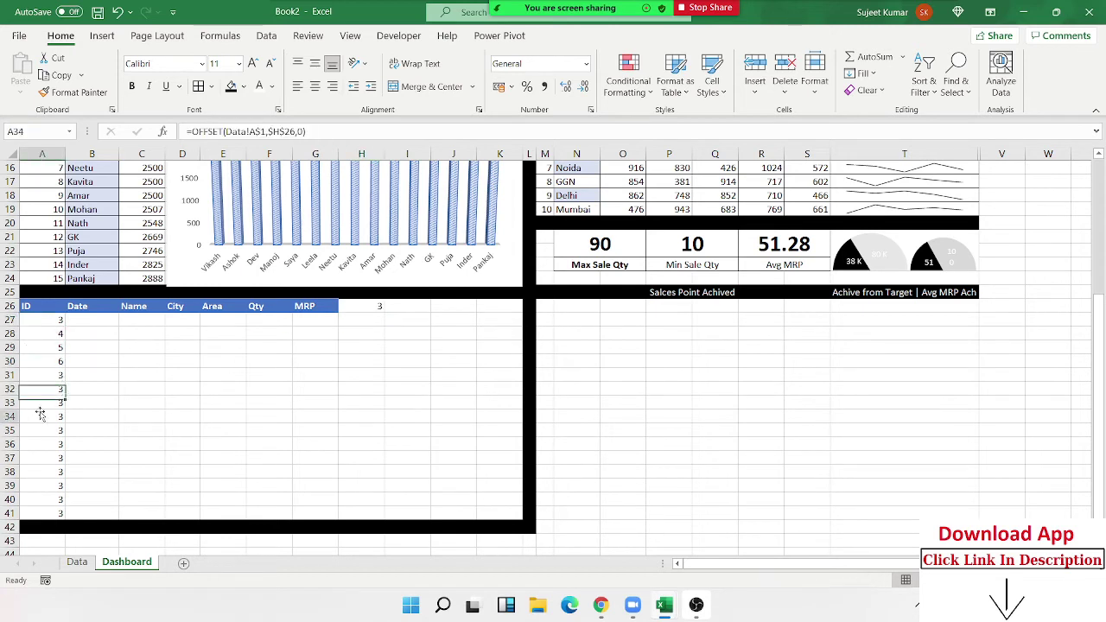
pyautogui.click(59, 320)
pyautogui.doubleClick(59, 320)
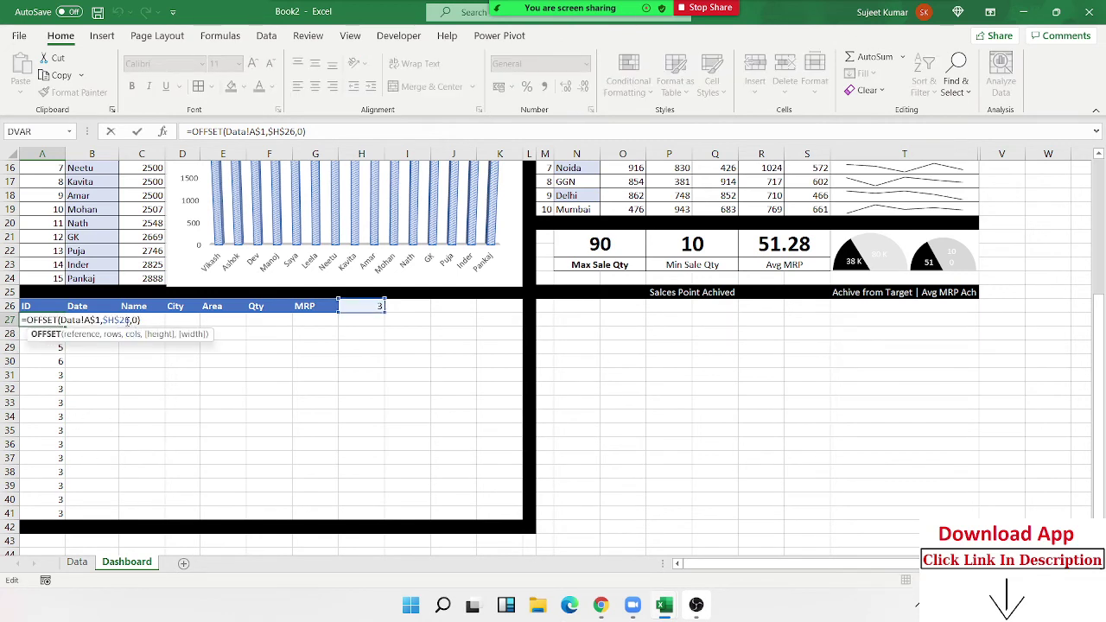
pyautogui.press('Return')
pyautogui.click(86, 320)
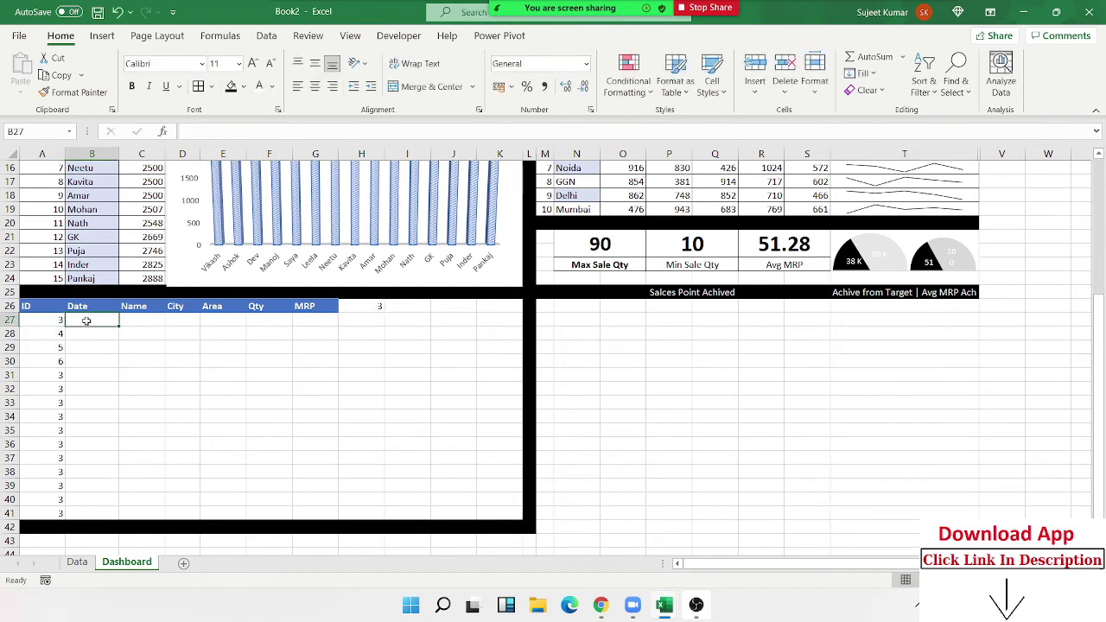
# Step: Enter =ROW()-27 in B27 and fill it down to B41, giving 0 through 14
pyautogui.write('=now')
pyautogui.press('Tab')
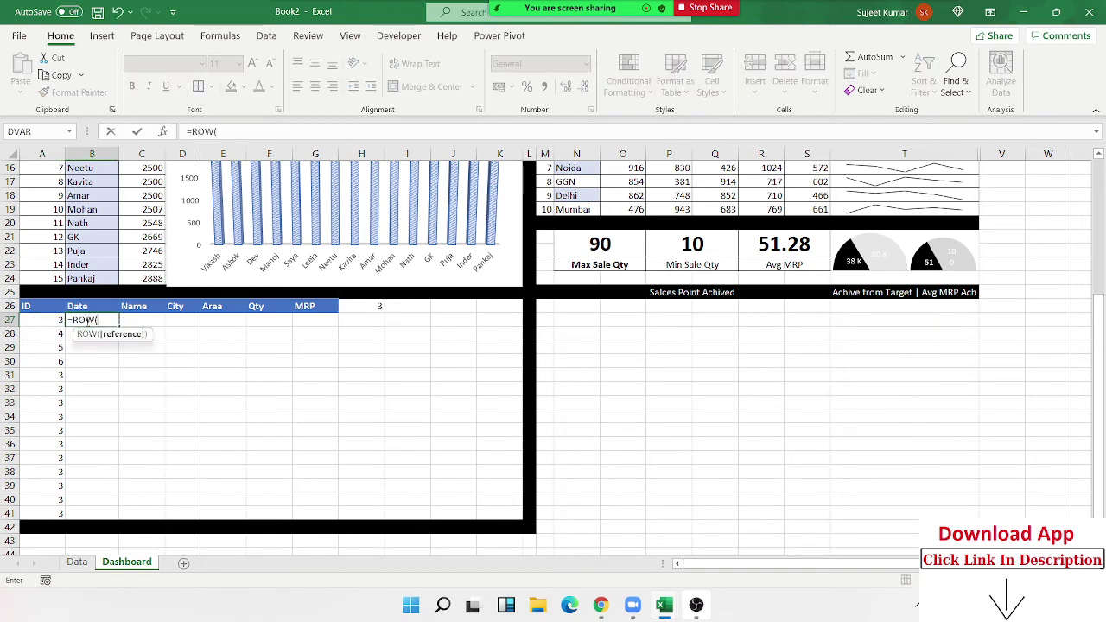
pyautogui.press('Return')
pyautogui.click(87, 320)
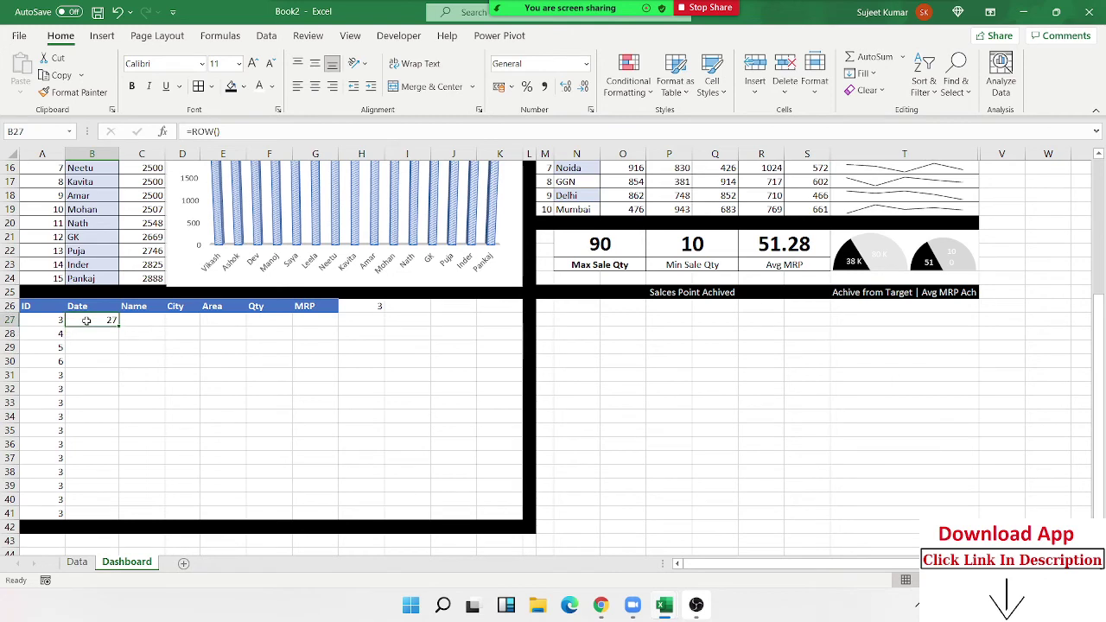
pyautogui.doubleClick(86, 320)
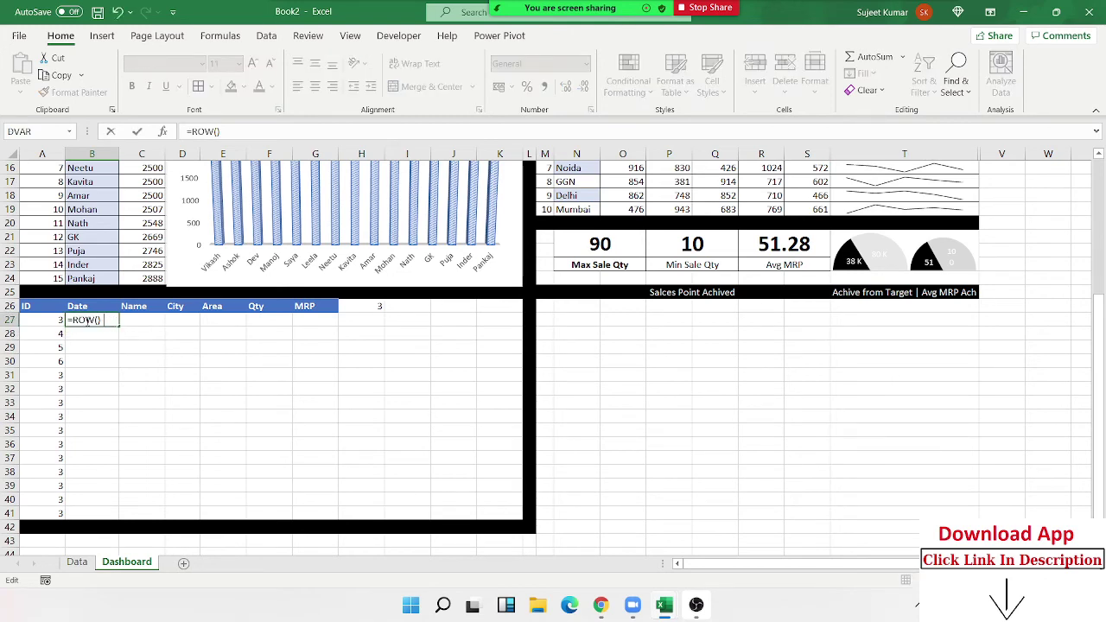
pyautogui.write('27')
pyautogui.press('Return')
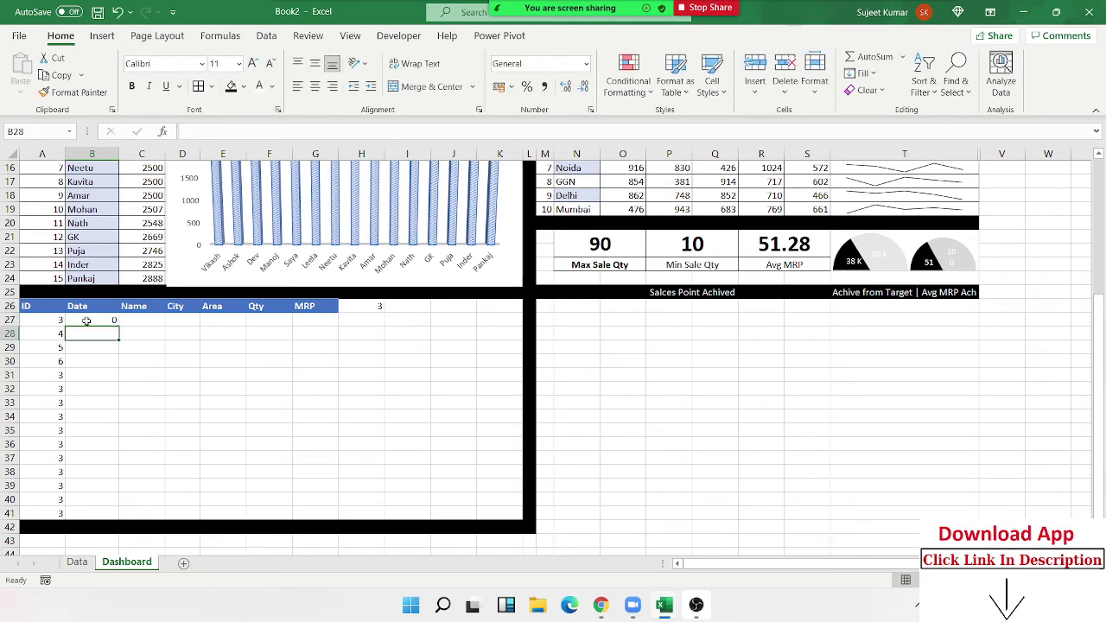
pyautogui.doubleClick(87, 320)
pyautogui.hotkey('ctrl', 'Return')
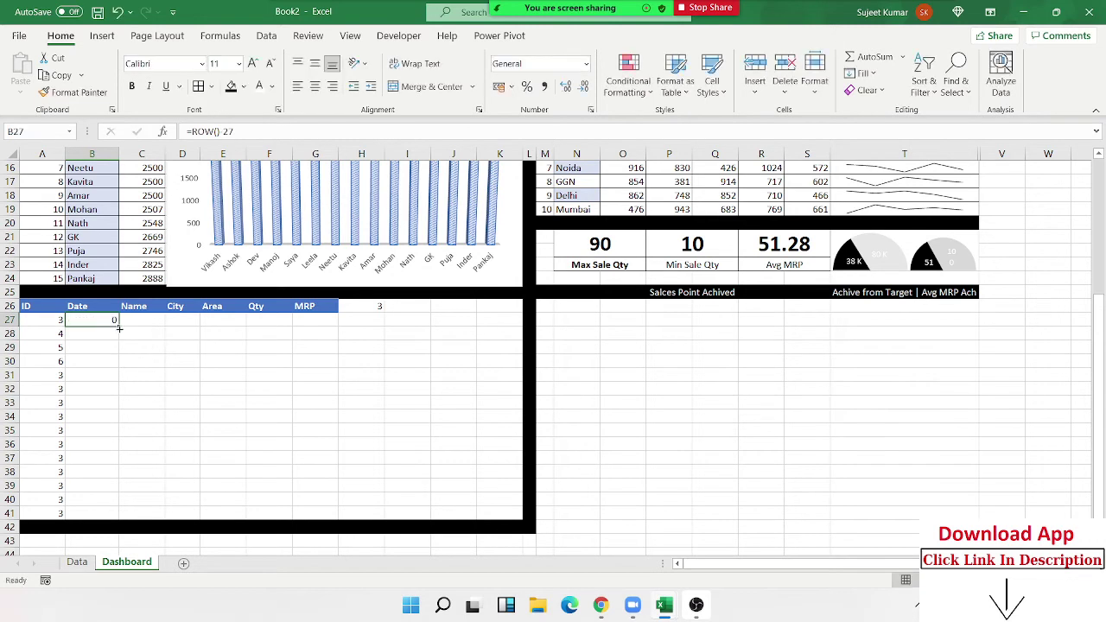
pyautogui.moveTo(118, 327); pyautogui.dragTo(118, 513)
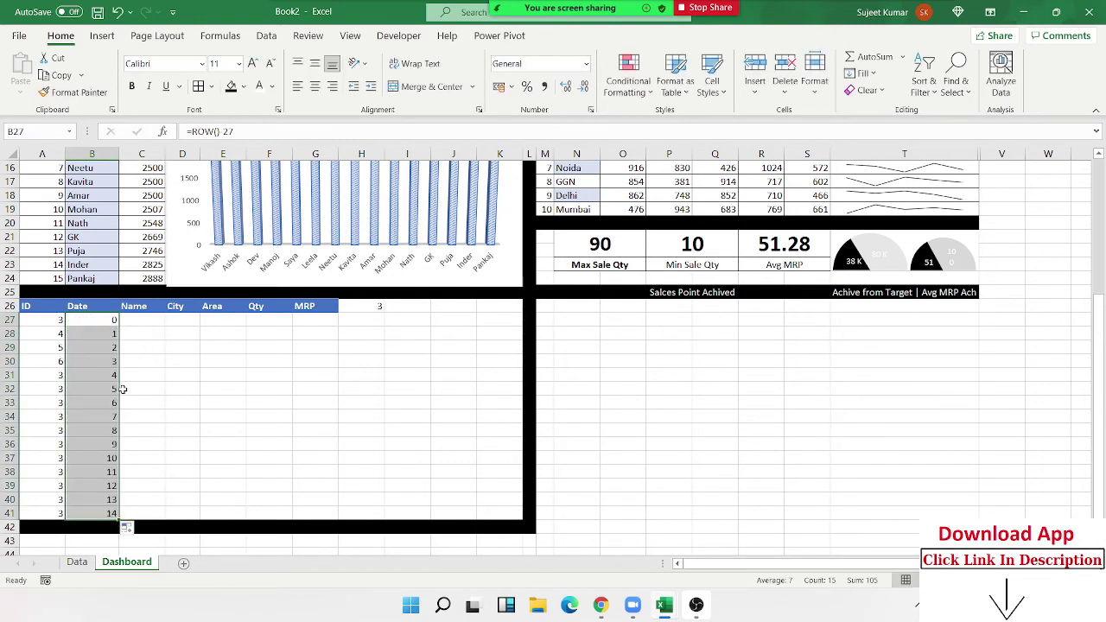
# Step: Review A29 and A30, then add +(ROW()-27) after $H$26 in A27's OFFSET formula
pyautogui.click(40, 347)
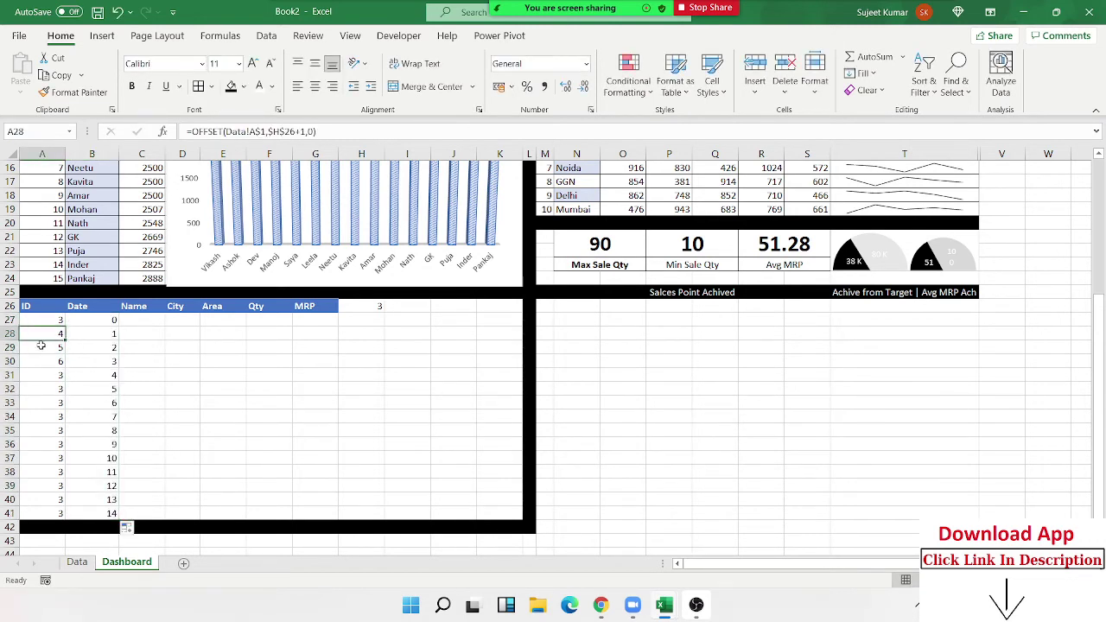
pyautogui.click(40, 360)
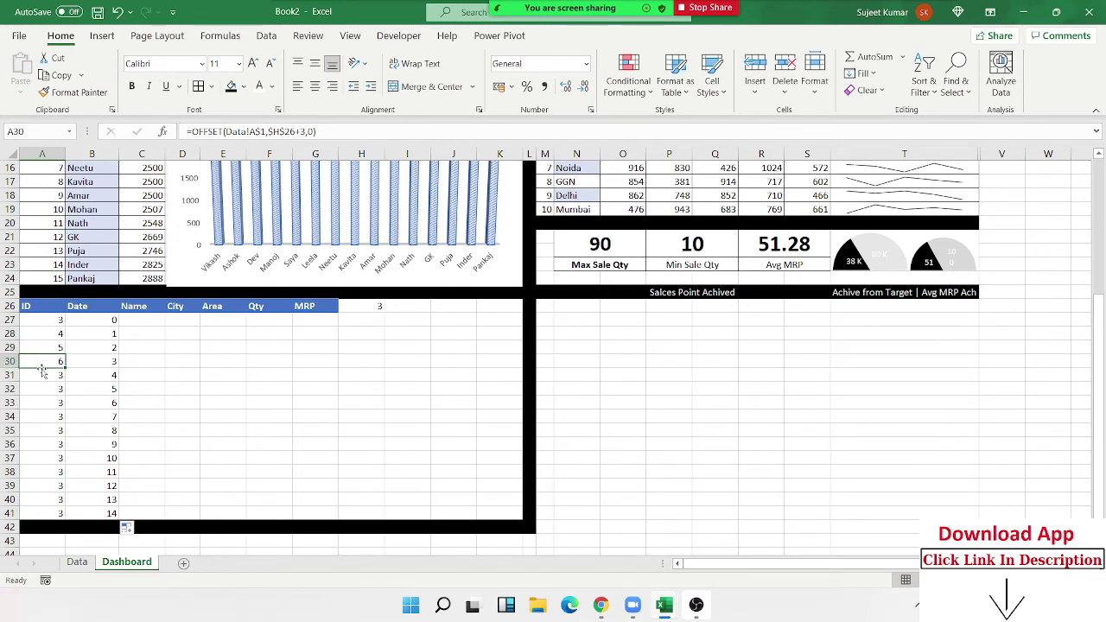
pyautogui.click(52, 322)
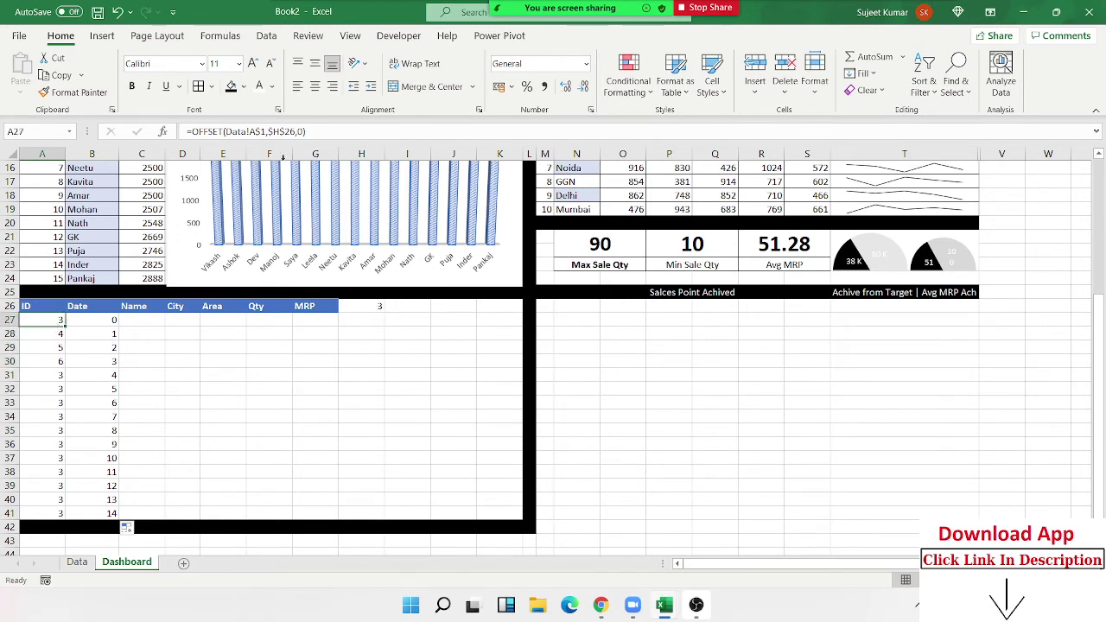
pyautogui.click(298, 132)
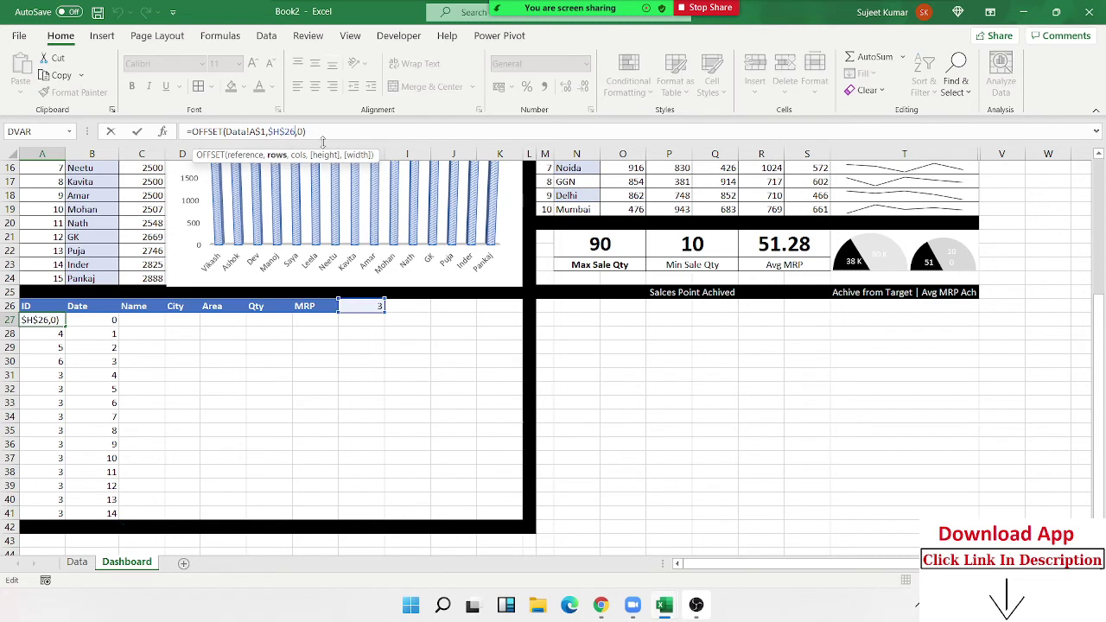
pyautogui.write('+(')
pyautogui.write('row')
pyautogui.press('Tab')
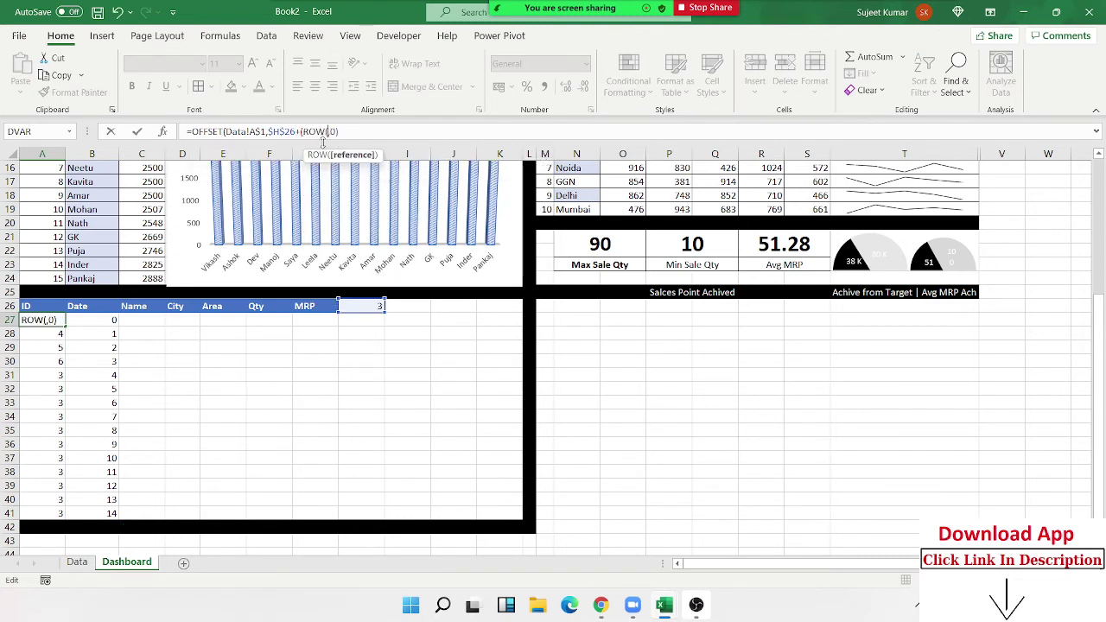
pyautogui.write(')')
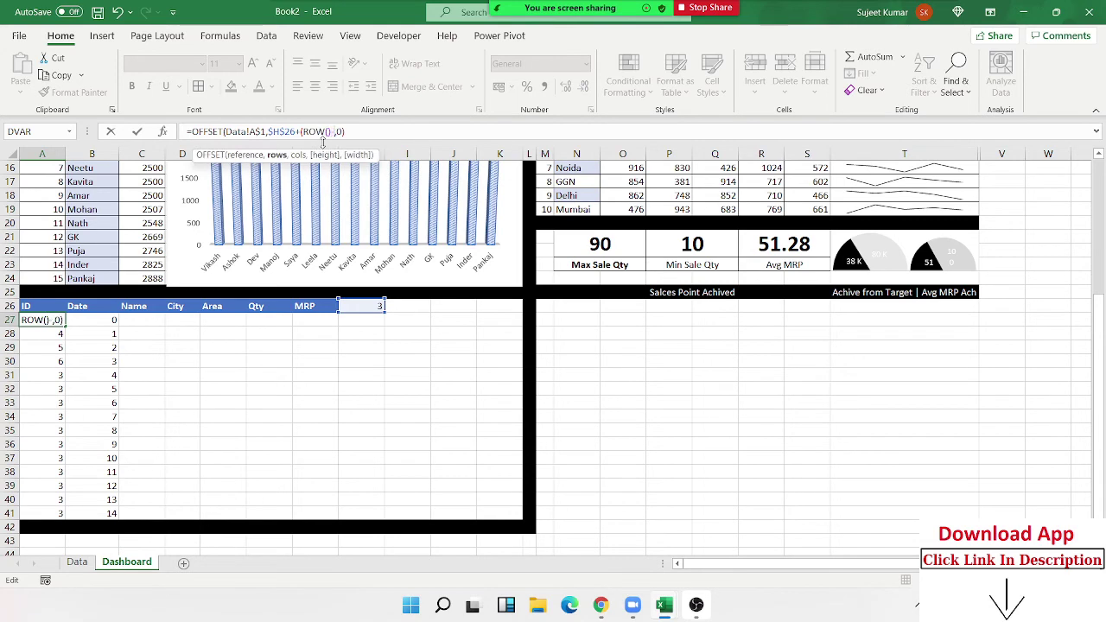
pyautogui.write('-27')
pyautogui.press('Return')
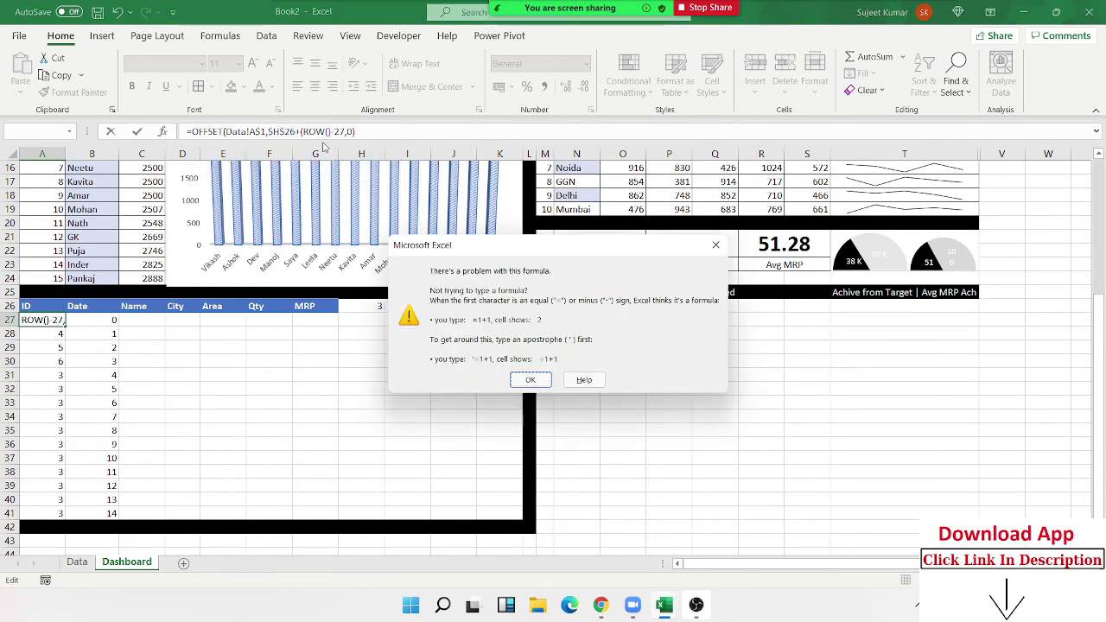
pyautogui.press('Return')
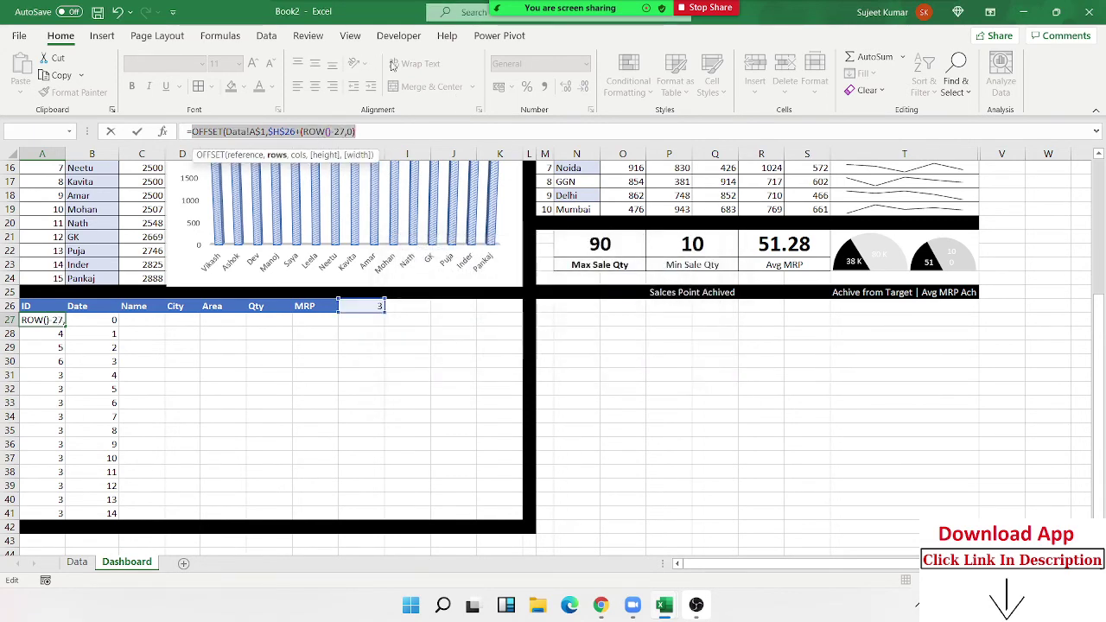
# Step: Fix the formula error with the missing comma and fill A27 down so A27:A41 read 3–17
pyautogui.click(340, 132)
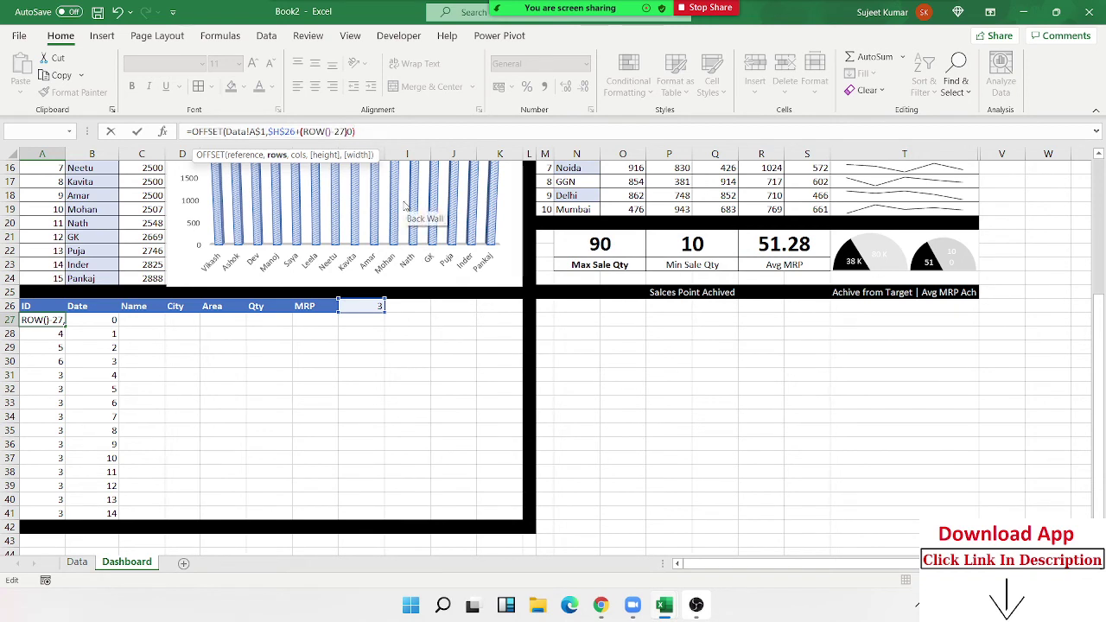
pyautogui.write(',')
pyautogui.press('Return')
pyautogui.press('Up')
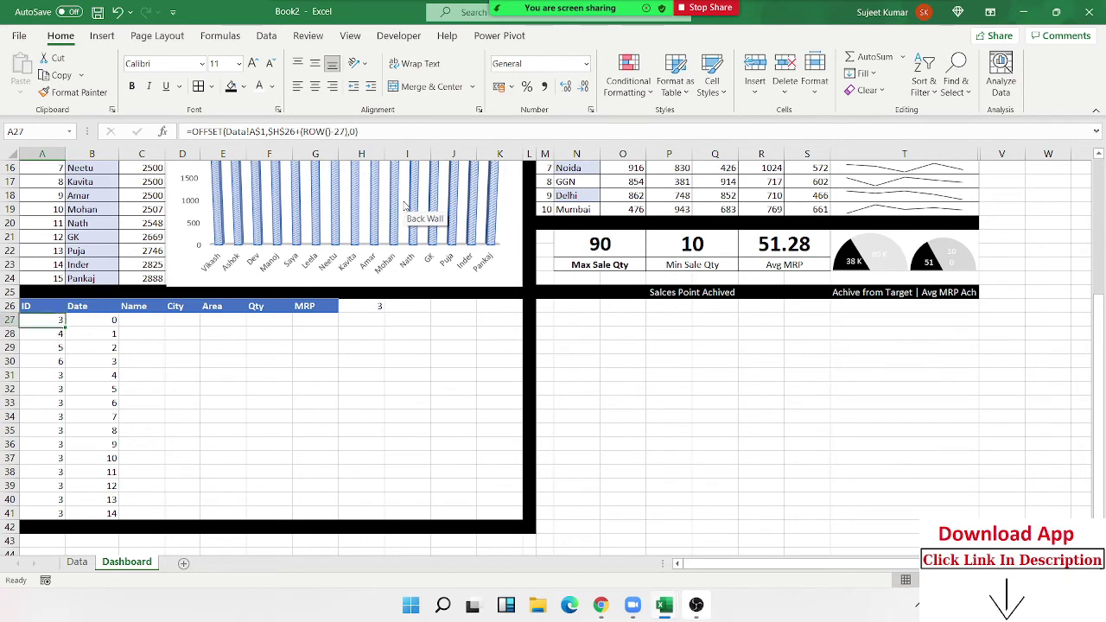
pyautogui.doubleClick(65, 326)
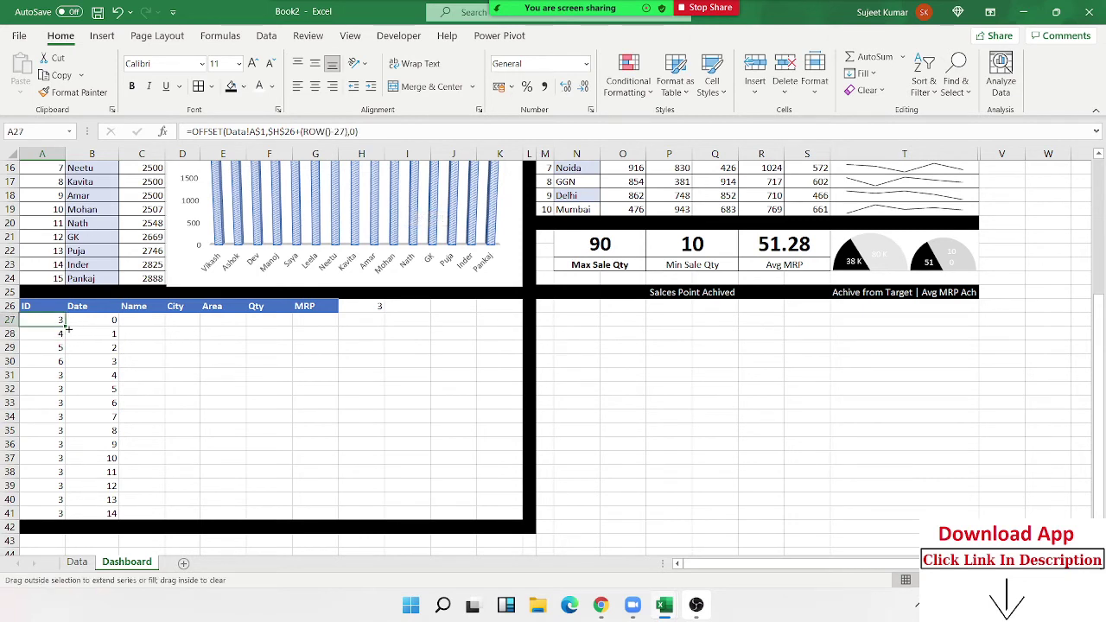
# Step: Set the H26 offset to 1 and clear the helper numbers in B27:B41
pyautogui.click(383, 309)
pyautogui.write('1')
pyautogui.press('Return')
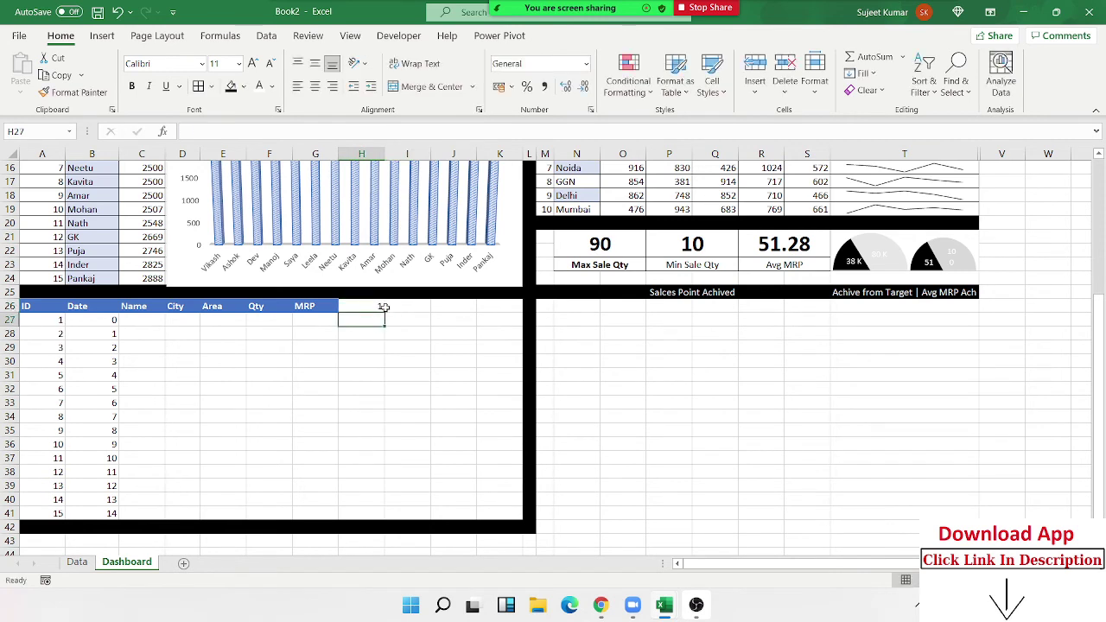
pyautogui.click(100, 322)
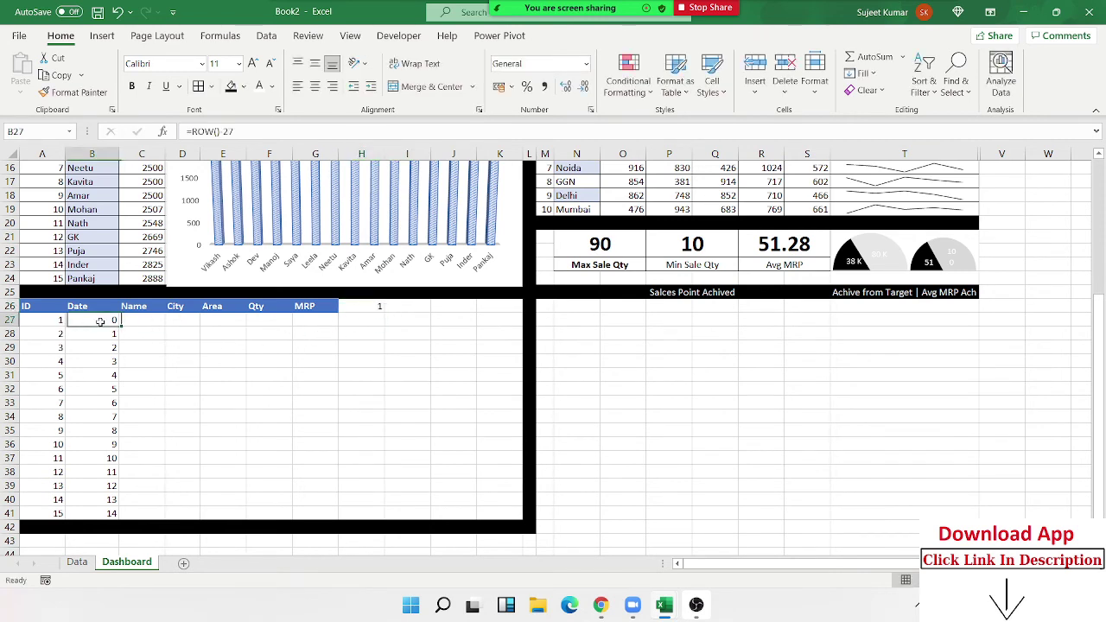
pyautogui.doubleClick(119, 327)
pyautogui.press('Delete')
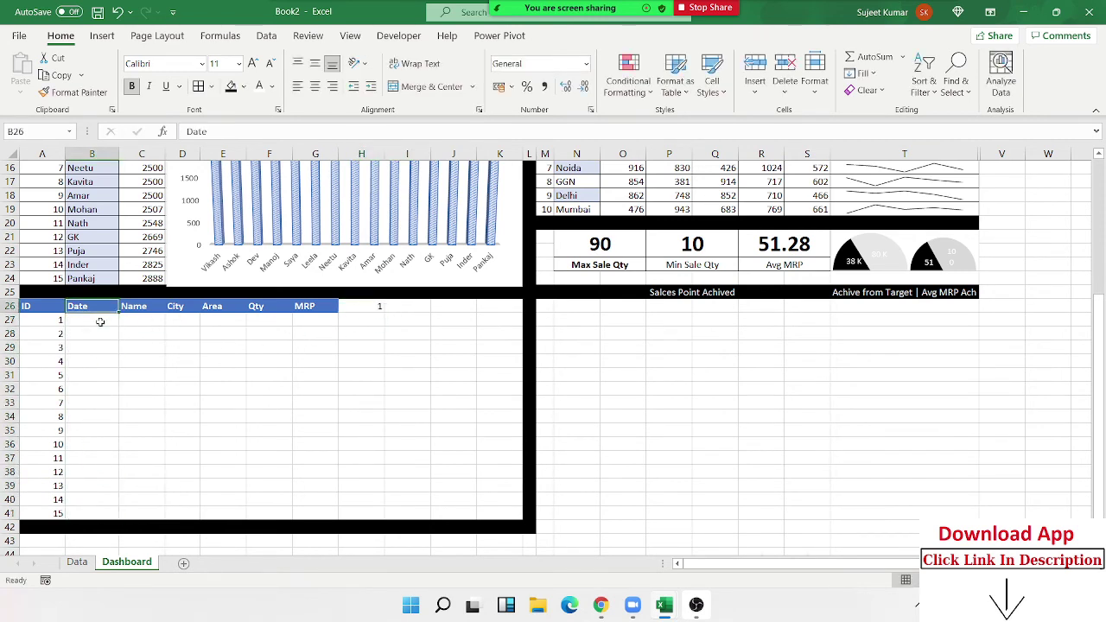
# Step: Copy A27's OFFSET formula into B27 and fill it across to G27 and down to row 41
pyautogui.press('Left')
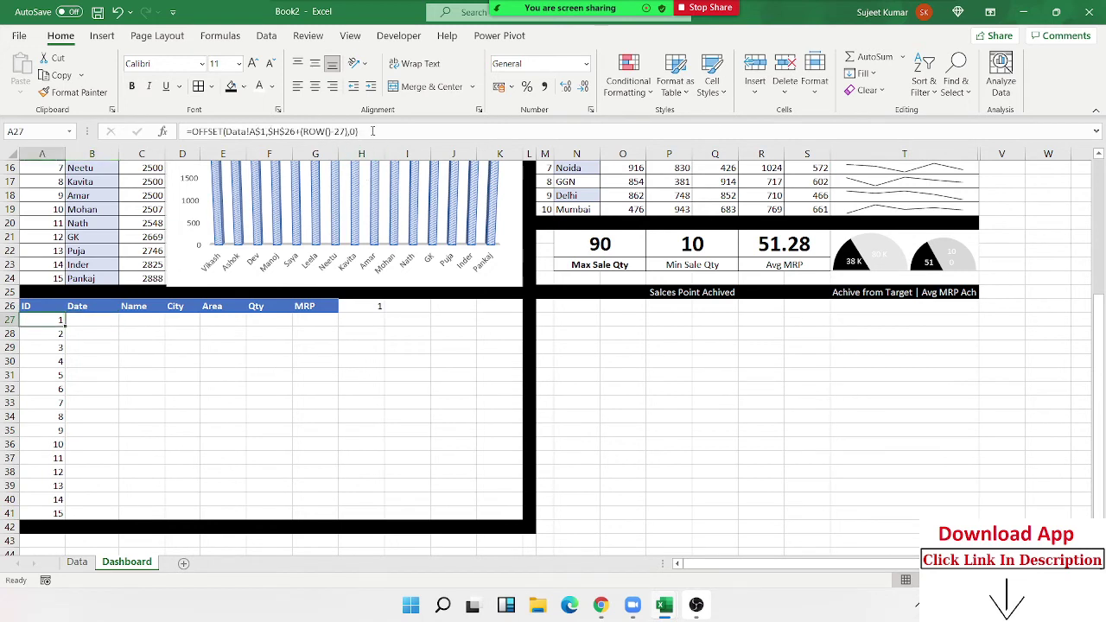
pyautogui.click(372, 130)
pyautogui.press('Escape')
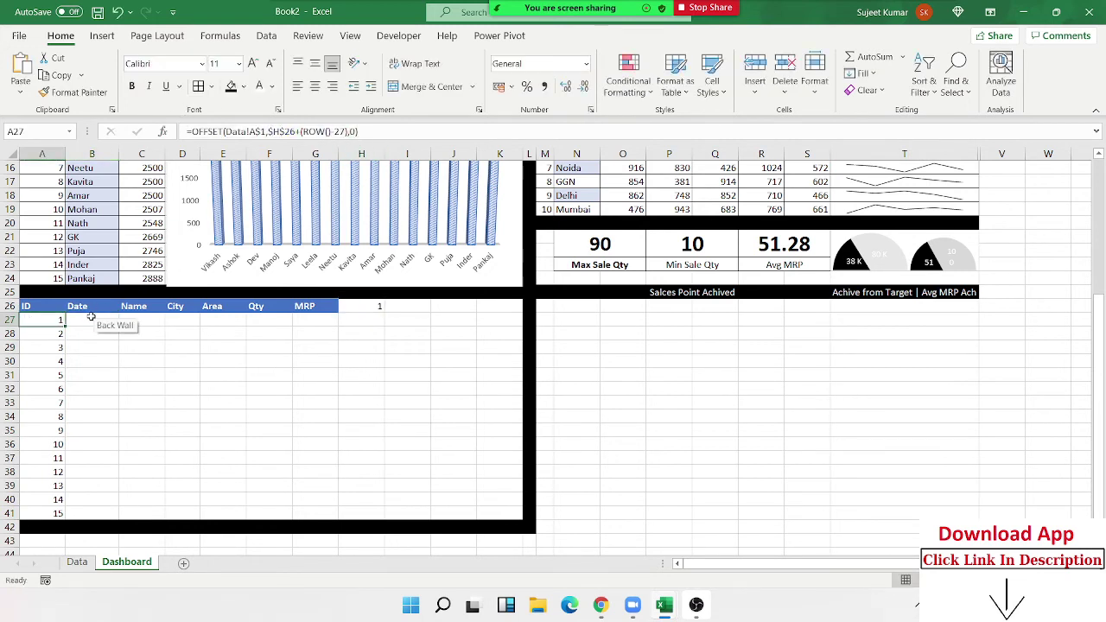
pyautogui.click(90, 318)
pyautogui.write('=OFFSET(Data!A$1,$H$26+(ROW()-27),0)')
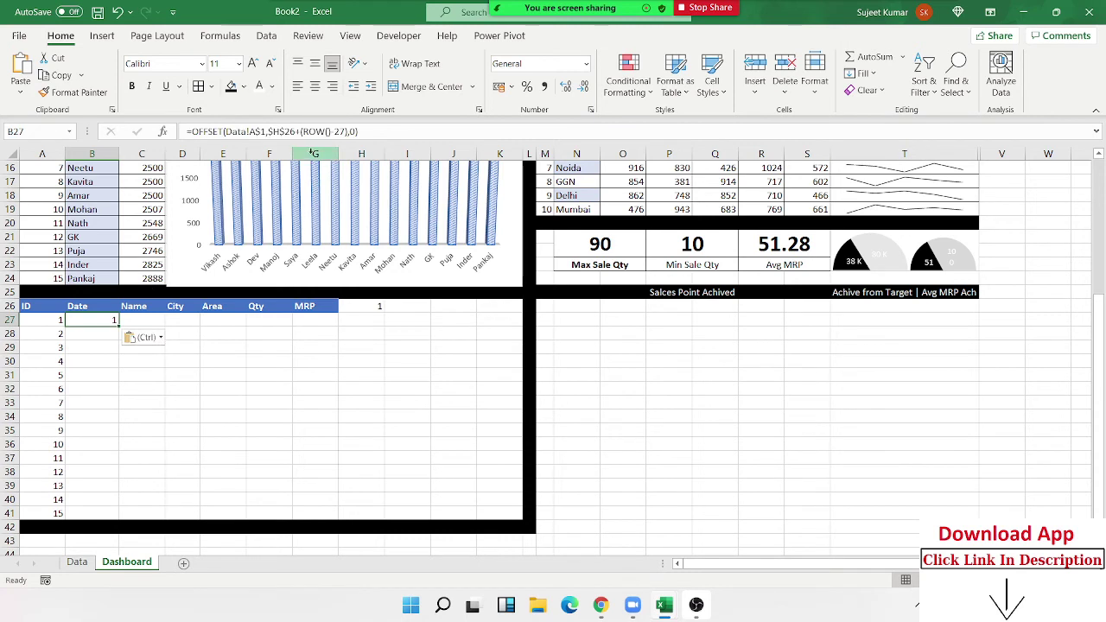
pyautogui.click(270, 131)
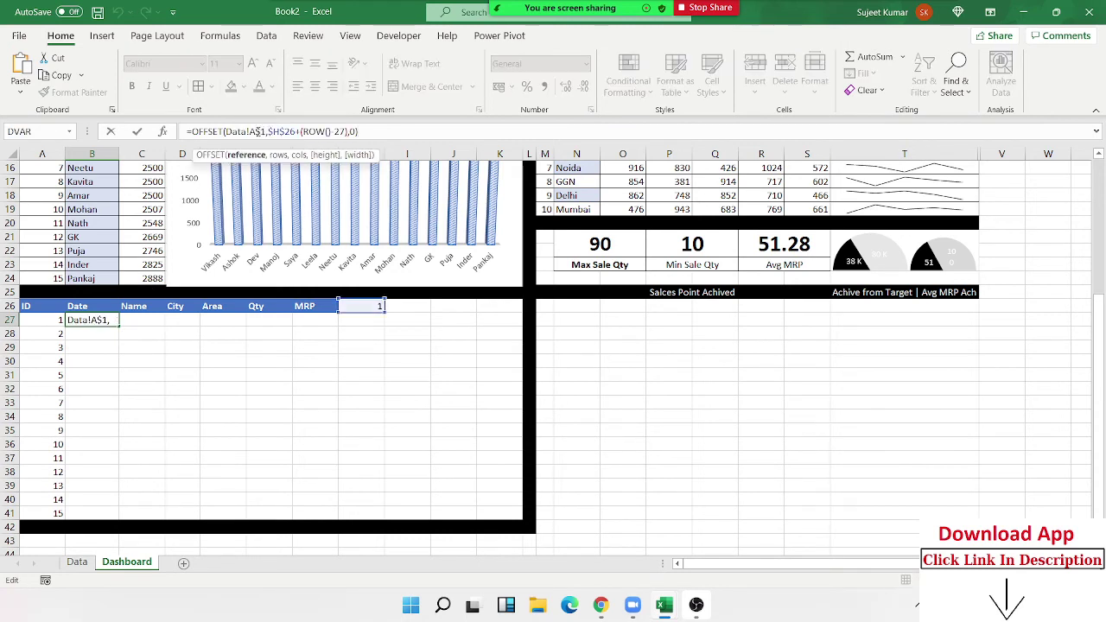
pyautogui.press('Escape')
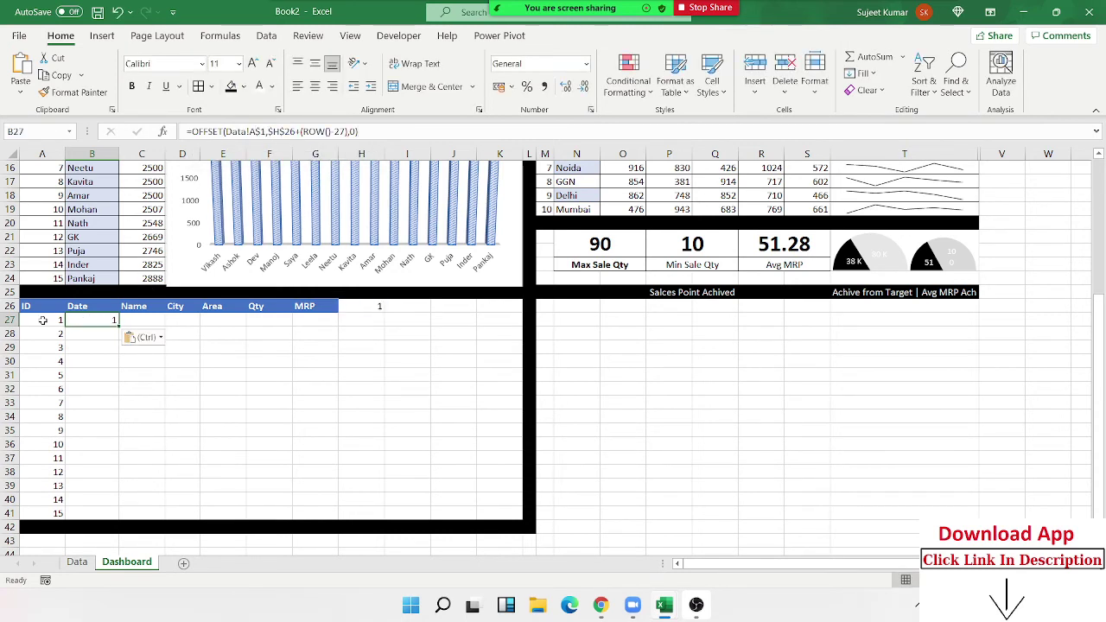
pyautogui.press('Left')
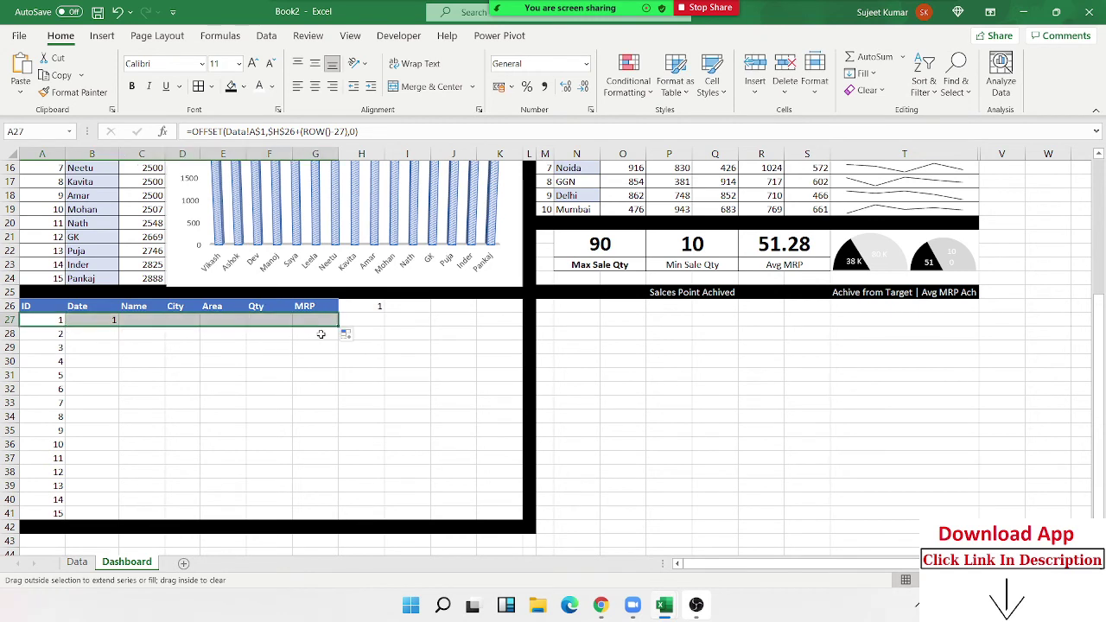
pyautogui.moveTo(146, 336); pyautogui.dragTo(336, 328)
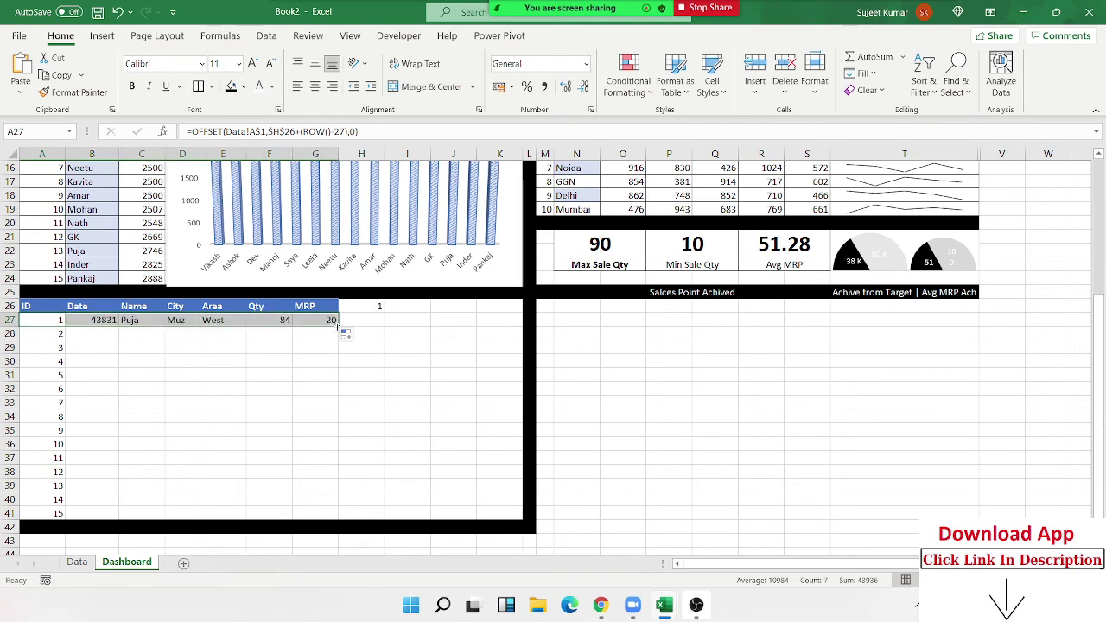
pyautogui.moveTo(337, 327); pyautogui.dragTo(321, 516)
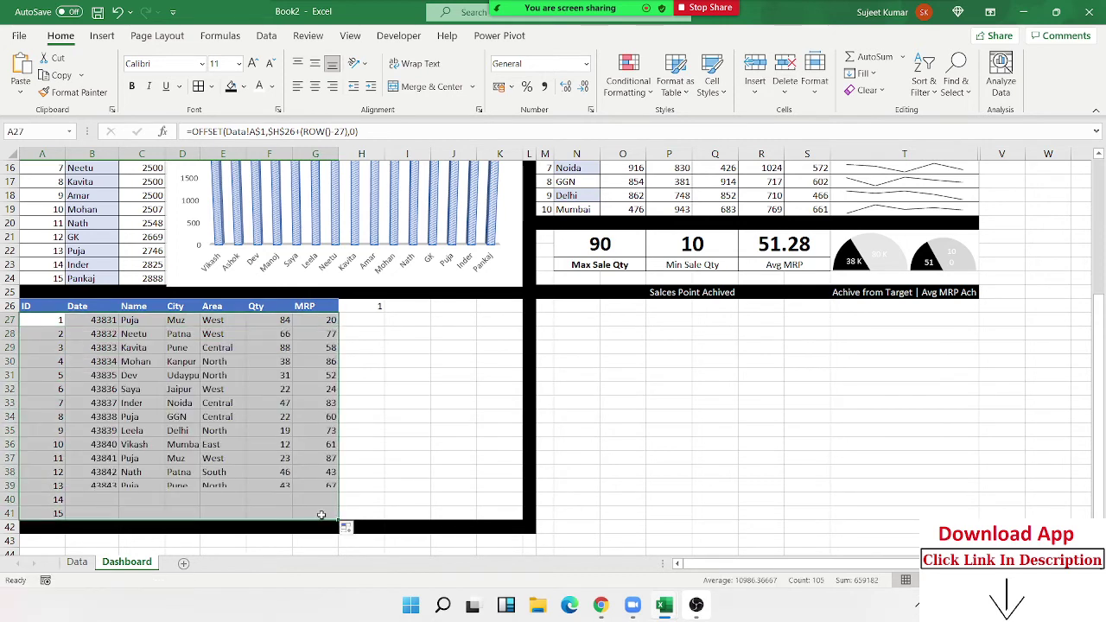
# Step: Change the H26 offset to 2, then 3, so the table starts at ID 3
pyautogui.click(255, 389)
pyautogui.click(371, 316)
pyautogui.click(368, 308)
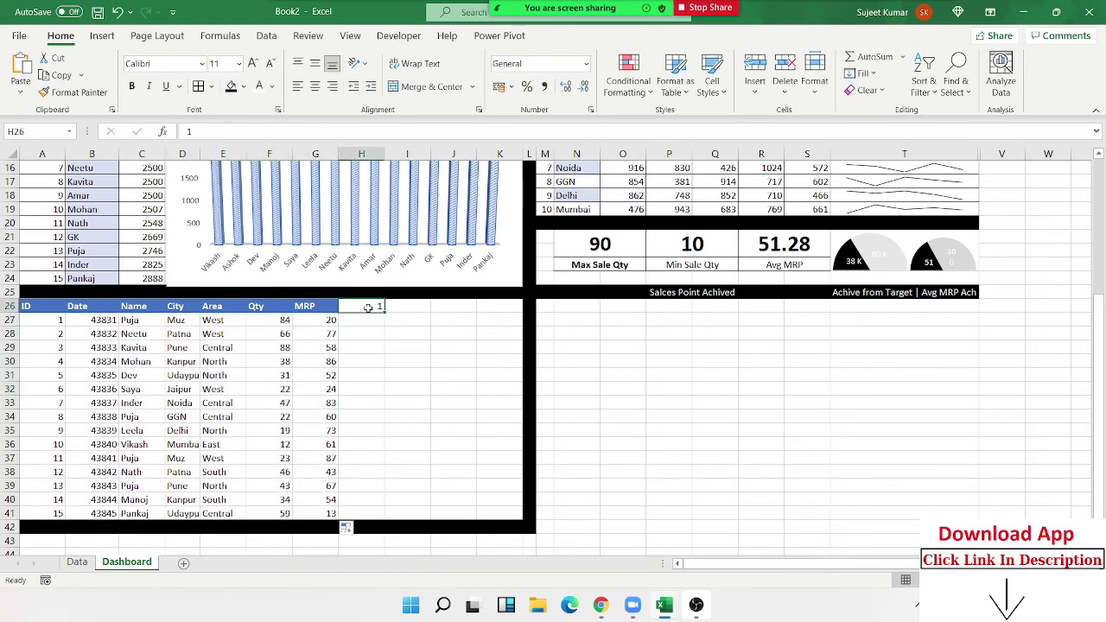
pyautogui.write('2')
pyautogui.press('Return')
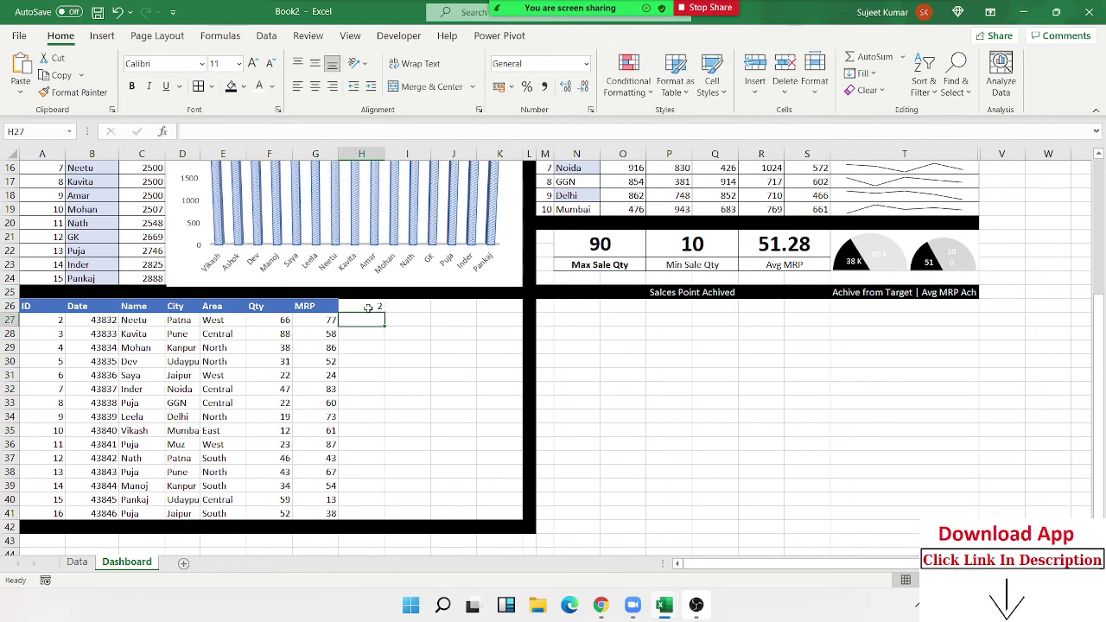
pyautogui.click(368, 308)
pyautogui.write('3')
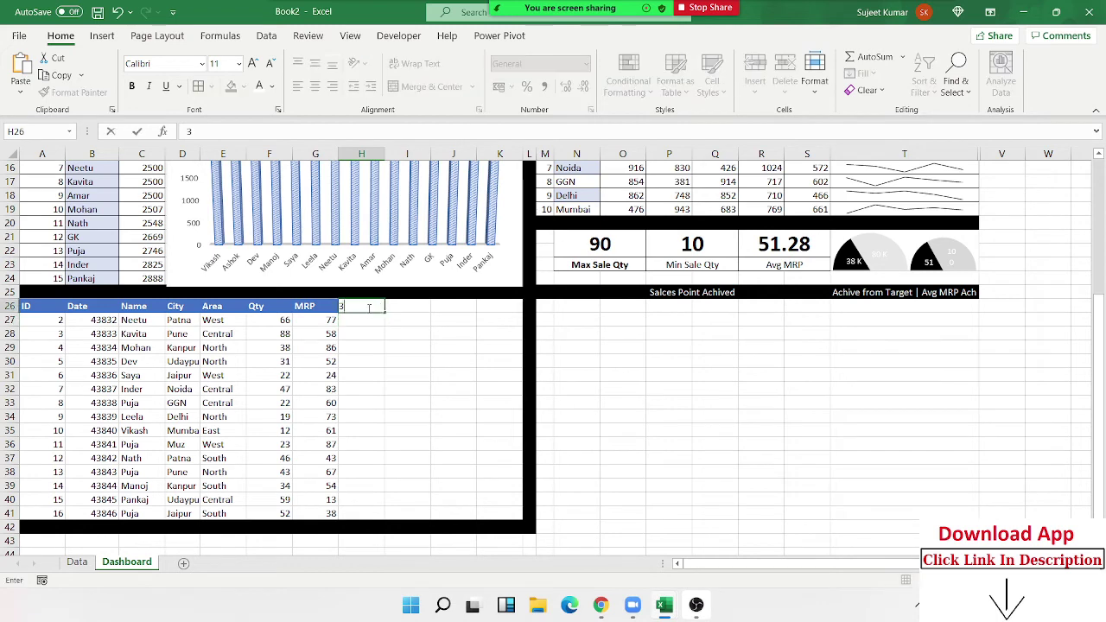
pyautogui.press('Return')
# Step: Move the offset 3 up into H25 and format it with black fill and white font
pyautogui.click(368, 308)
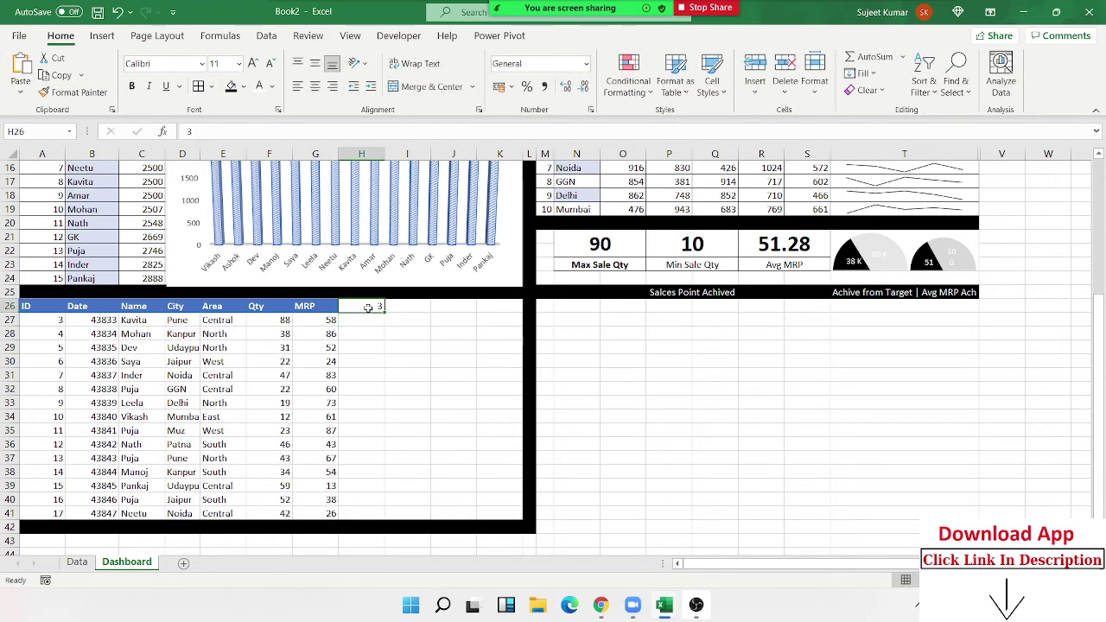
pyautogui.press('Return')
pyautogui.click(368, 307)
pyautogui.press('Return')
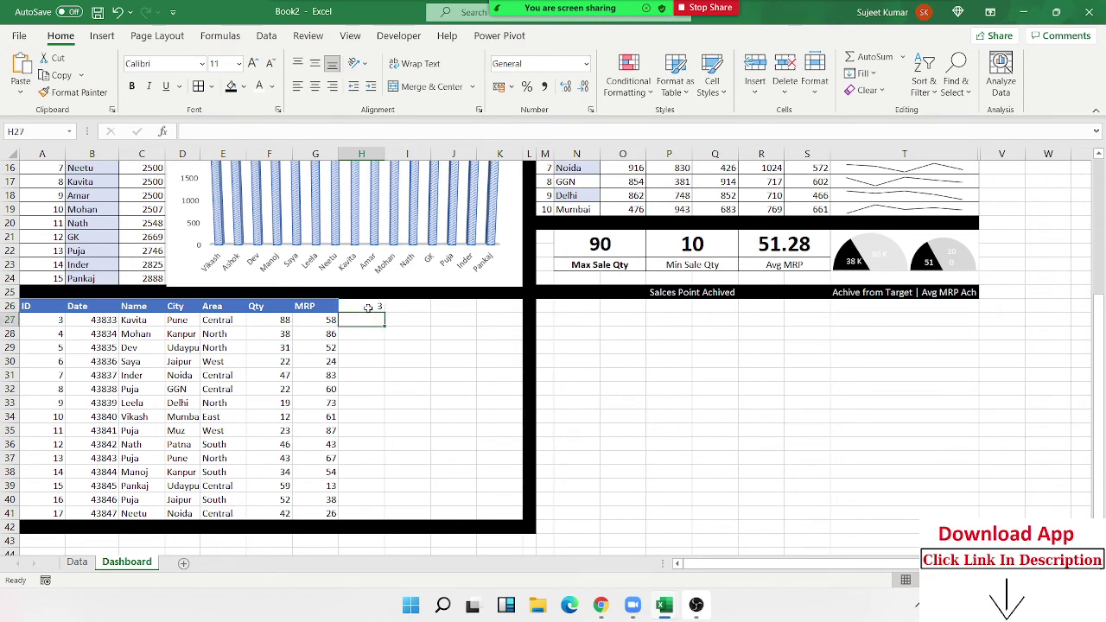
pyautogui.press('Left')
pyautogui.press('Left')
pyautogui.press('Right')
pyautogui.press('Right')
pyautogui.press('Right')
pyautogui.press('Up')
pyautogui.press('Left')
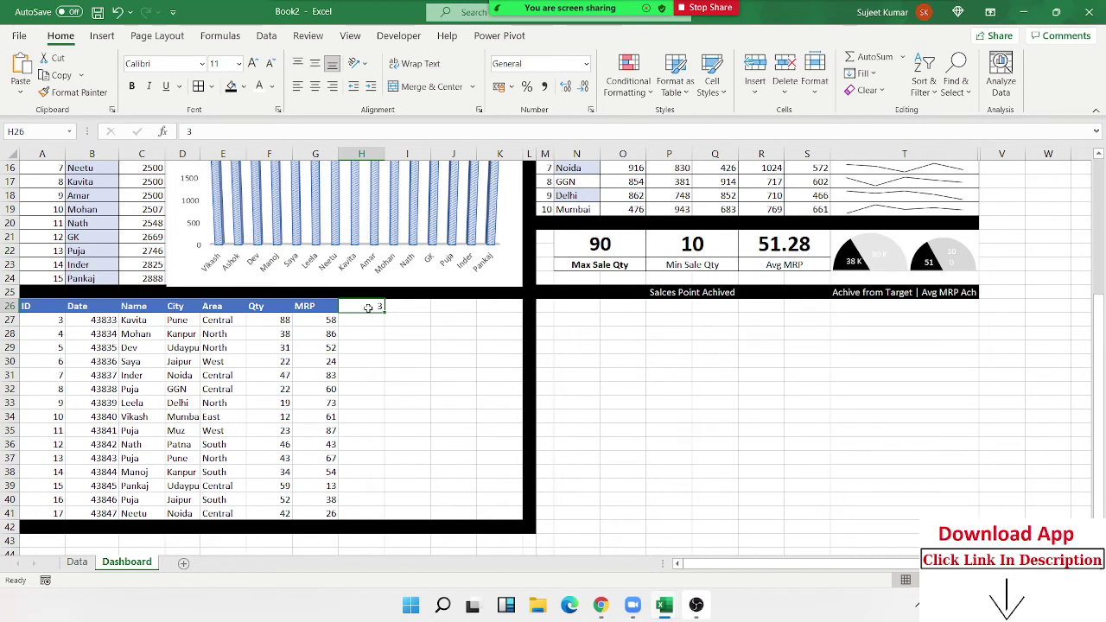
pyautogui.moveTo(374, 313); pyautogui.dragTo(373, 296)
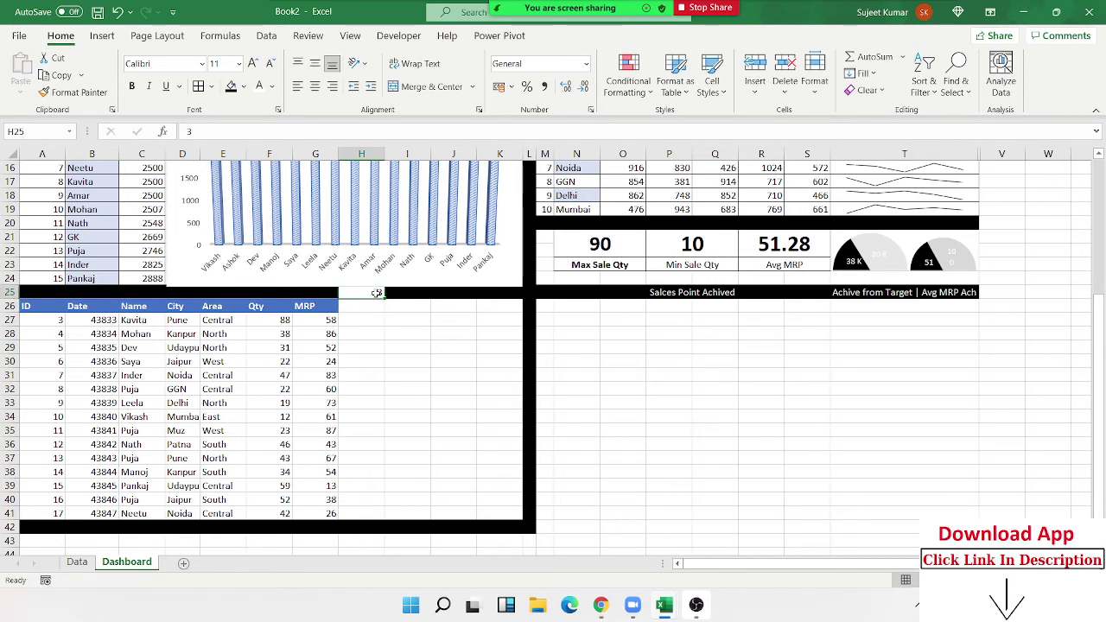
pyautogui.click(229, 86)
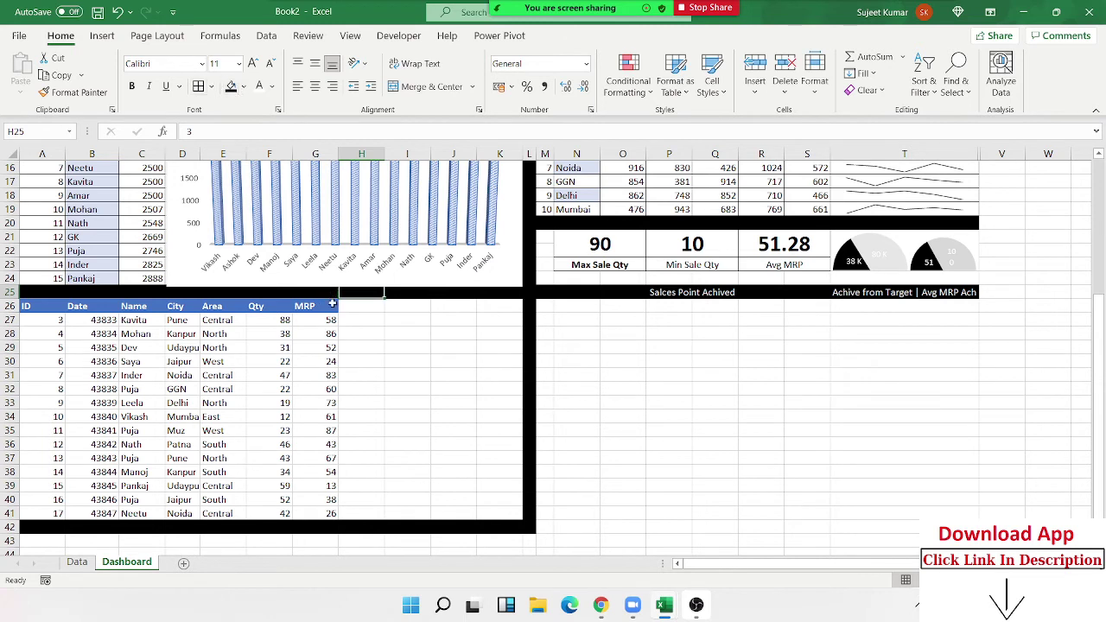
pyautogui.click(258, 86)
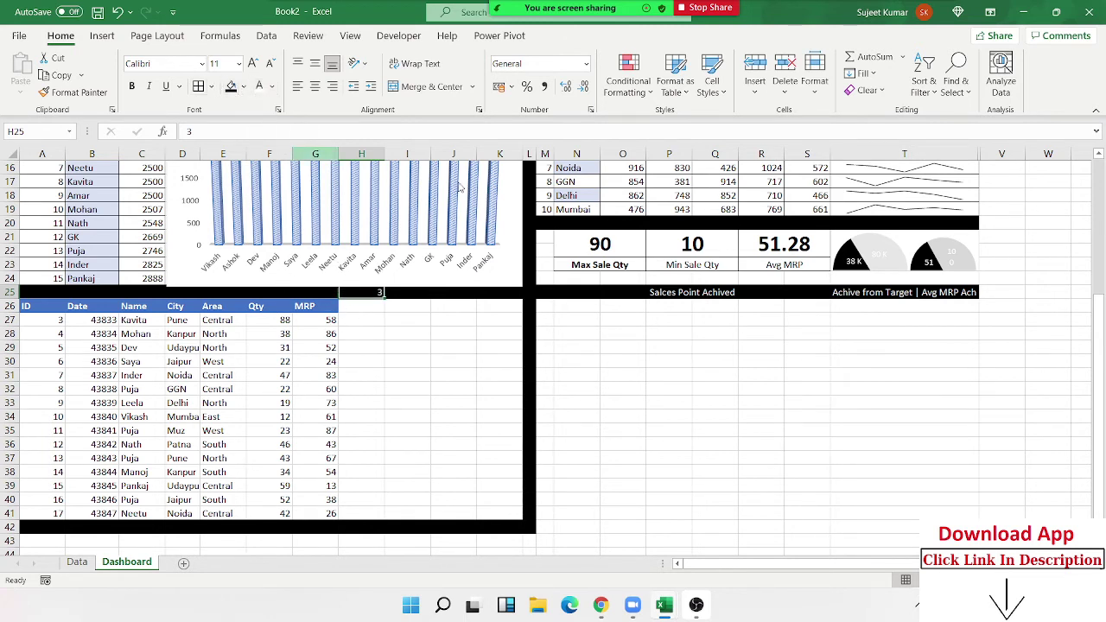
pyautogui.click(364, 310)
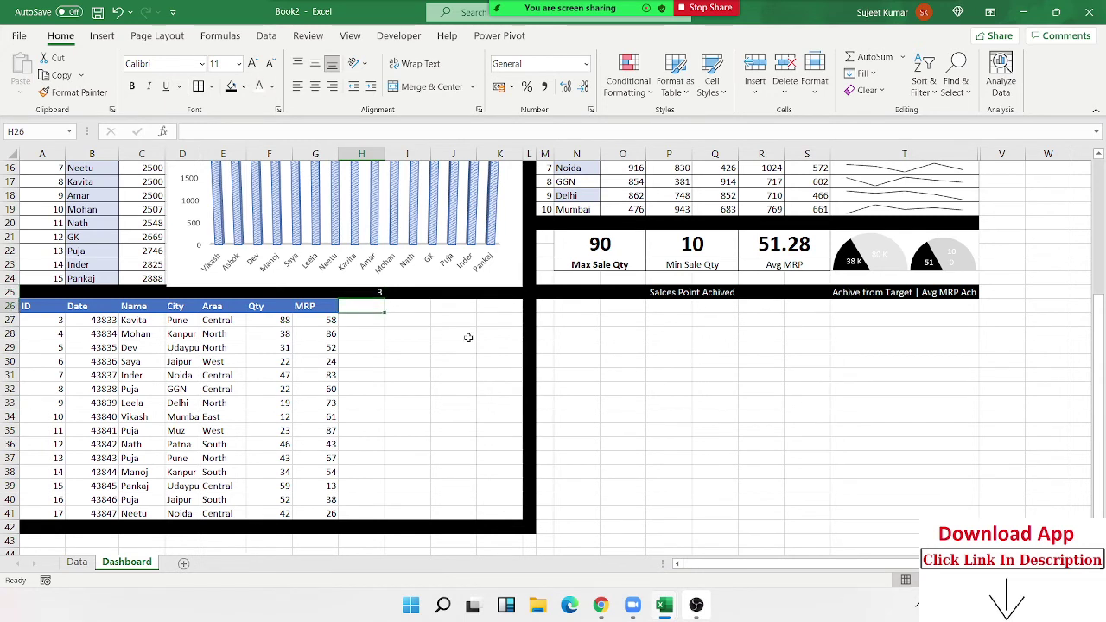
# Step: Add the Amt header and fill H27:H41 with =F27*G27, Qty times MRP
pyautogui.write('Amt')
pyautogui.press('Return')
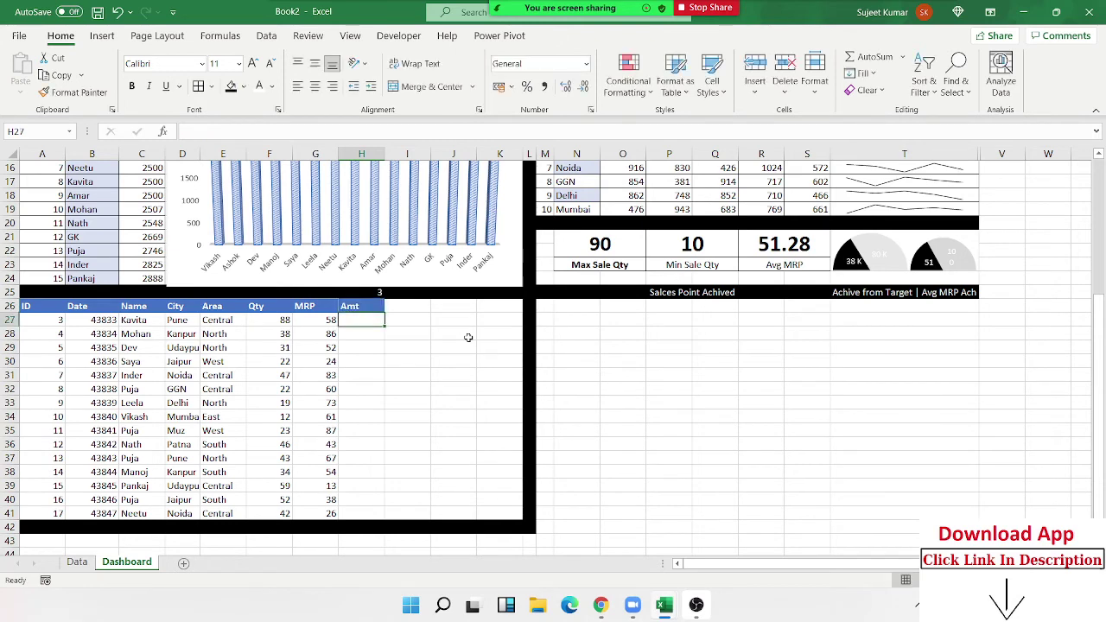
pyautogui.click(416, 361)
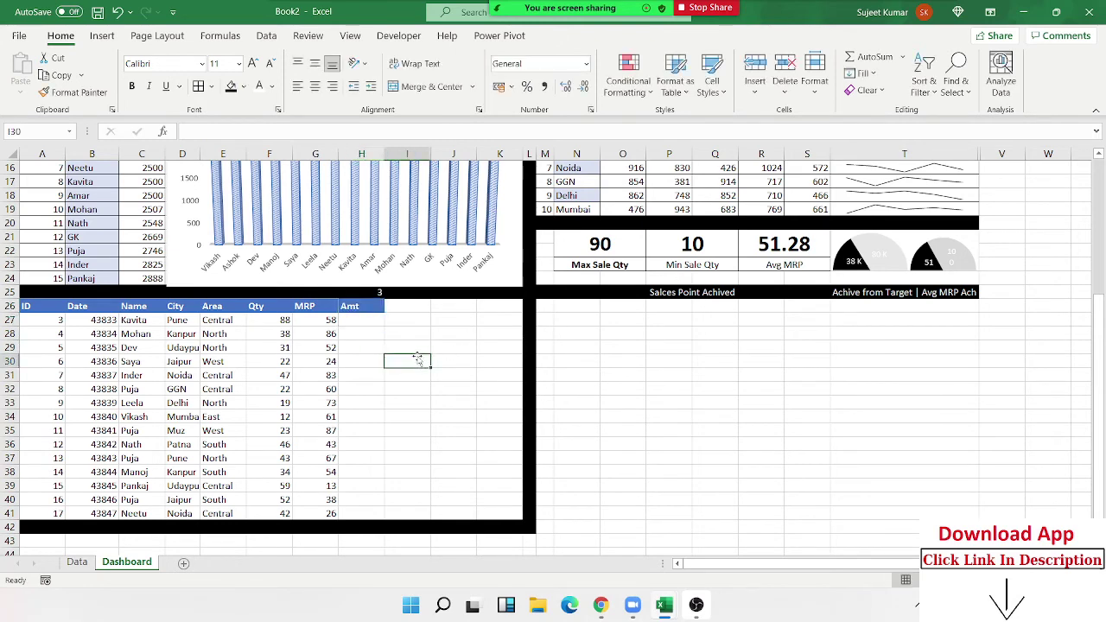
pyautogui.click(356, 318)
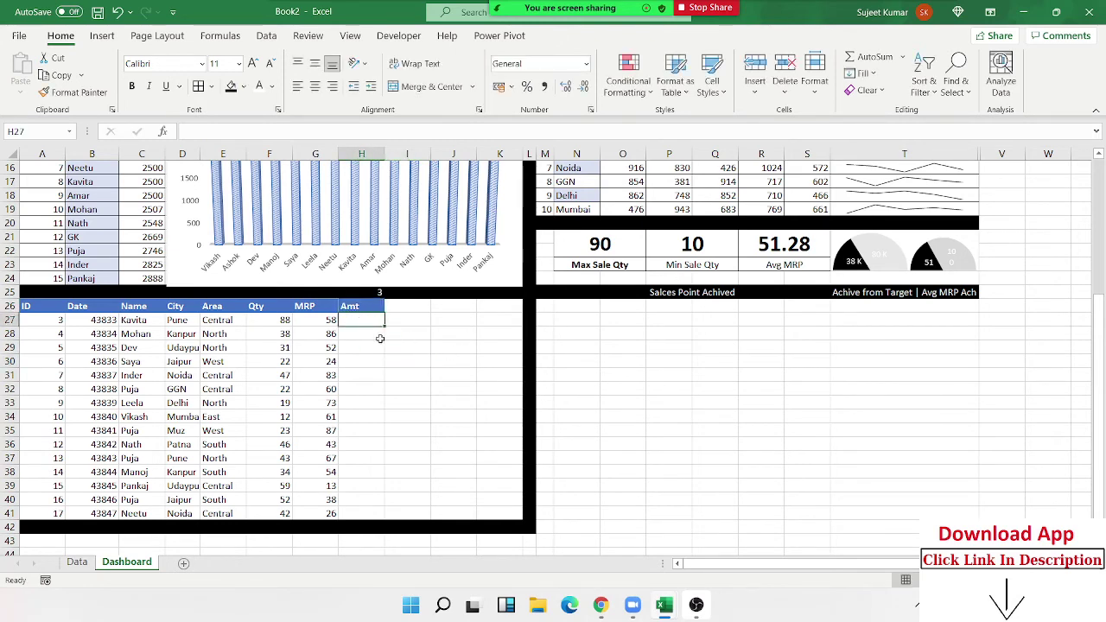
pyautogui.write('=')
pyautogui.press('Left')
pyautogui.press('Left')
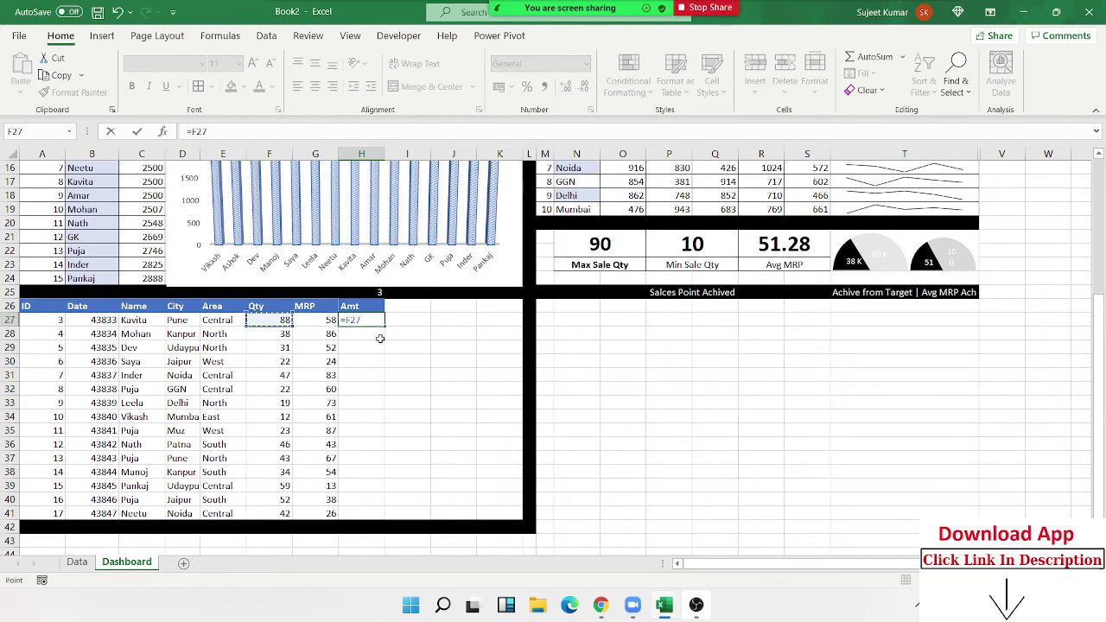
pyautogui.write('*')
pyautogui.hotkey('ctrl', 'Return')
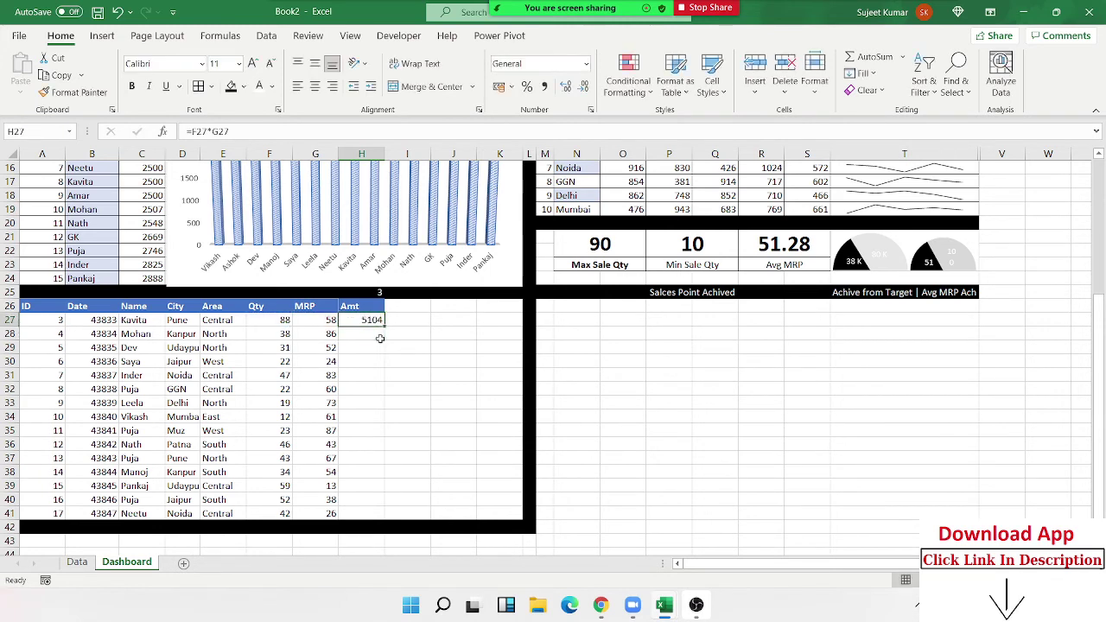
pyautogui.doubleClick(384, 328)
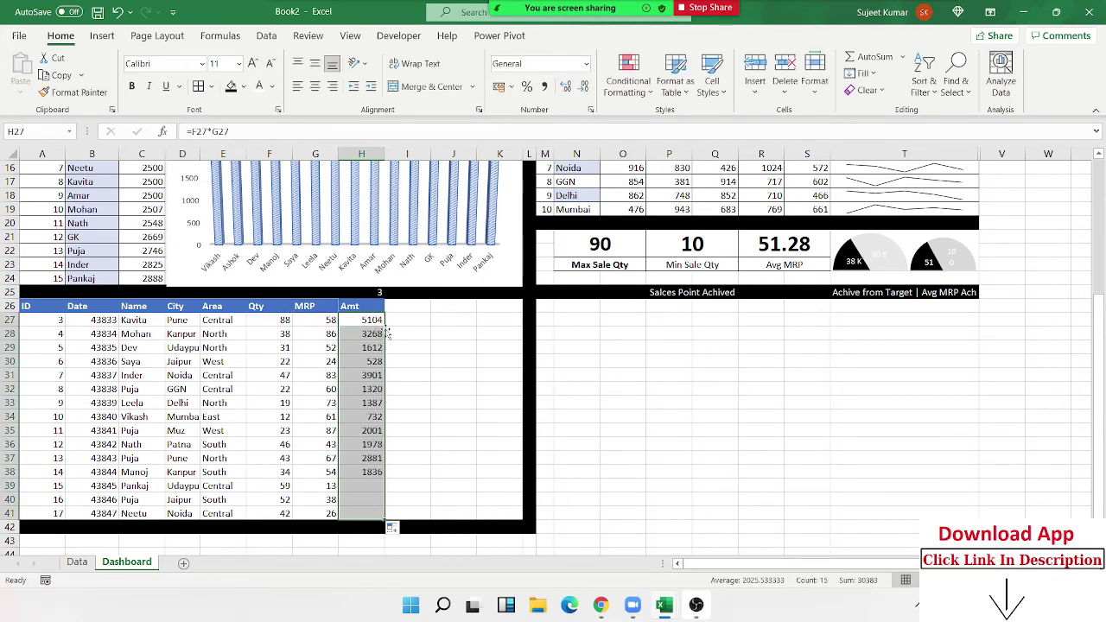
# Step: Enter a GST header in I26 beside Amt
pyautogui.click(398, 309)
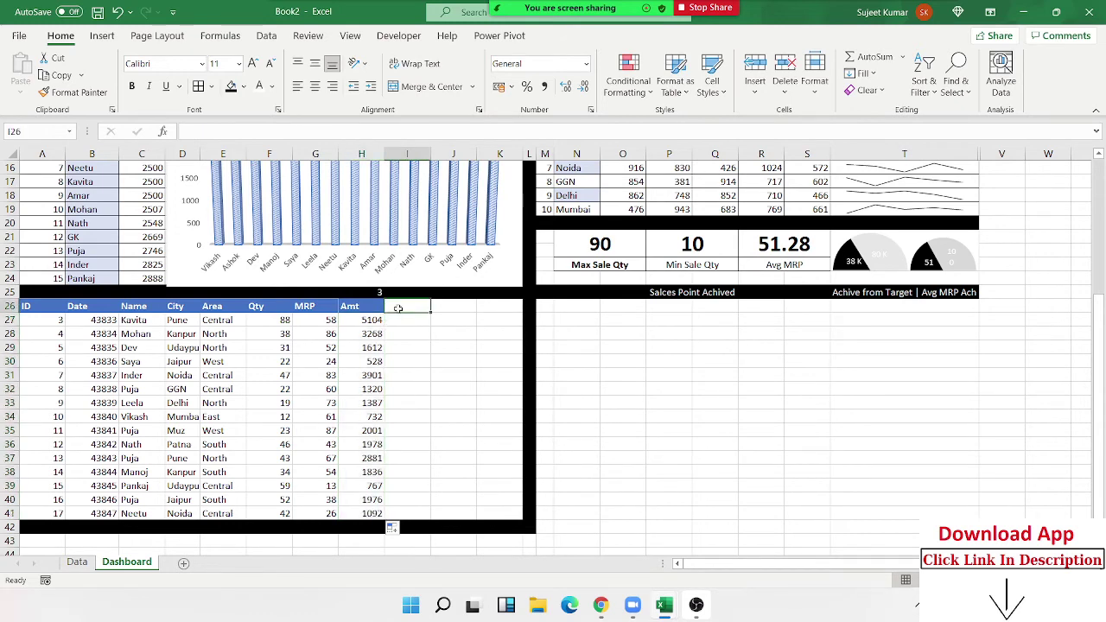
pyautogui.write('GST')
pyautogui.press('Return')
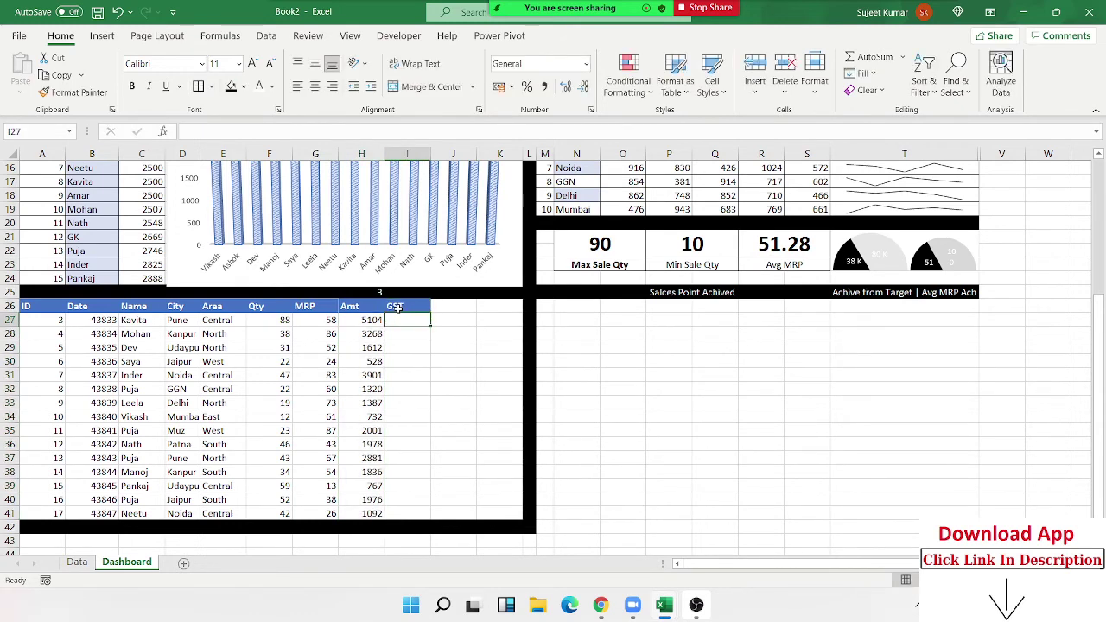
# Step: Fill the GST column with =H27*18% down to row 41
pyautogui.write('=')
pyautogui.press('Left')
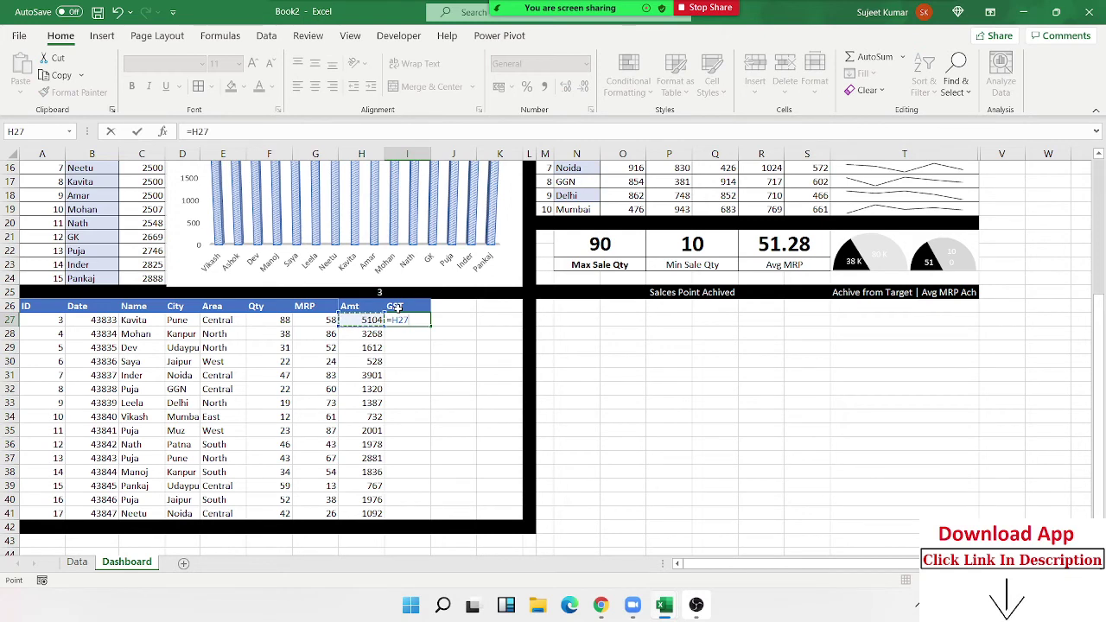
pyautogui.write('*18%')
pyautogui.press('Return')
pyautogui.press('Up')
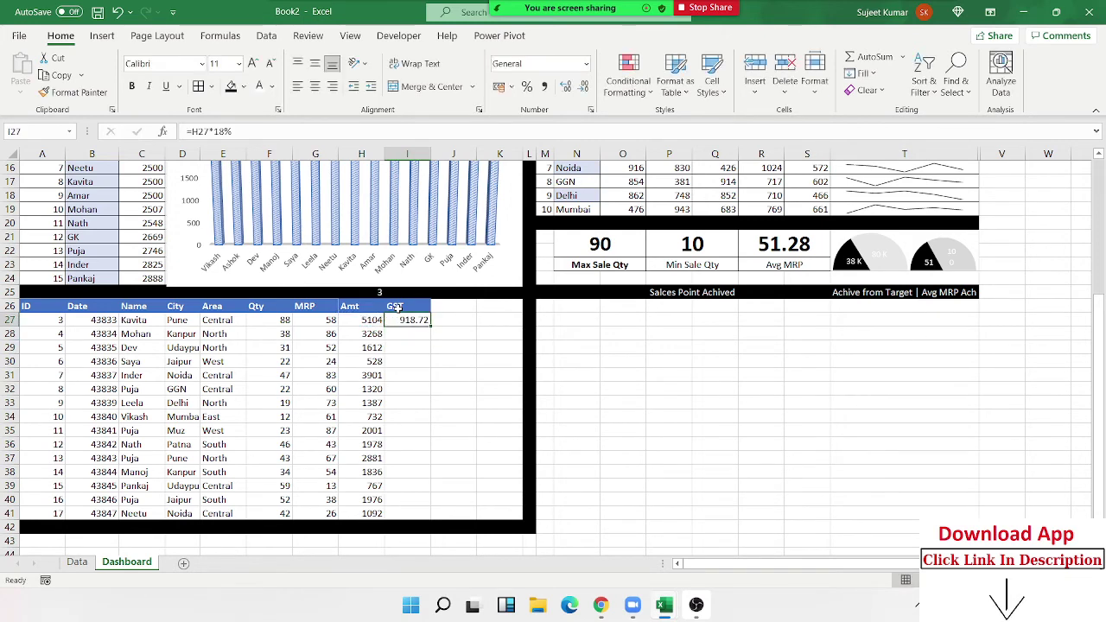
pyautogui.doubleClick(428, 325)
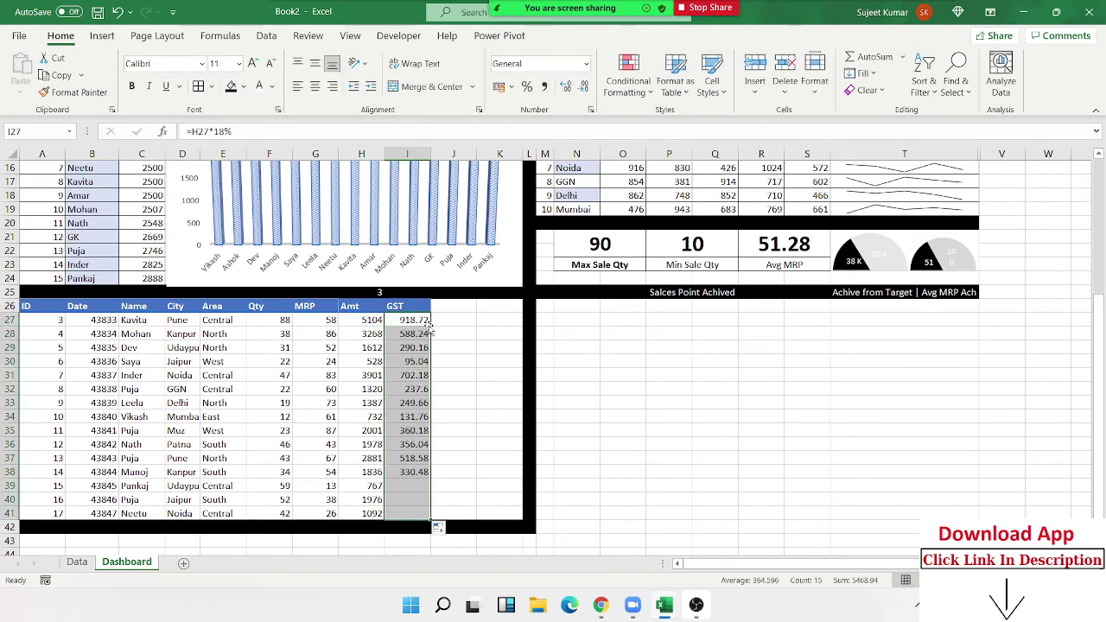
# Step: Add a Total header in J26
pyautogui.click(442, 309)
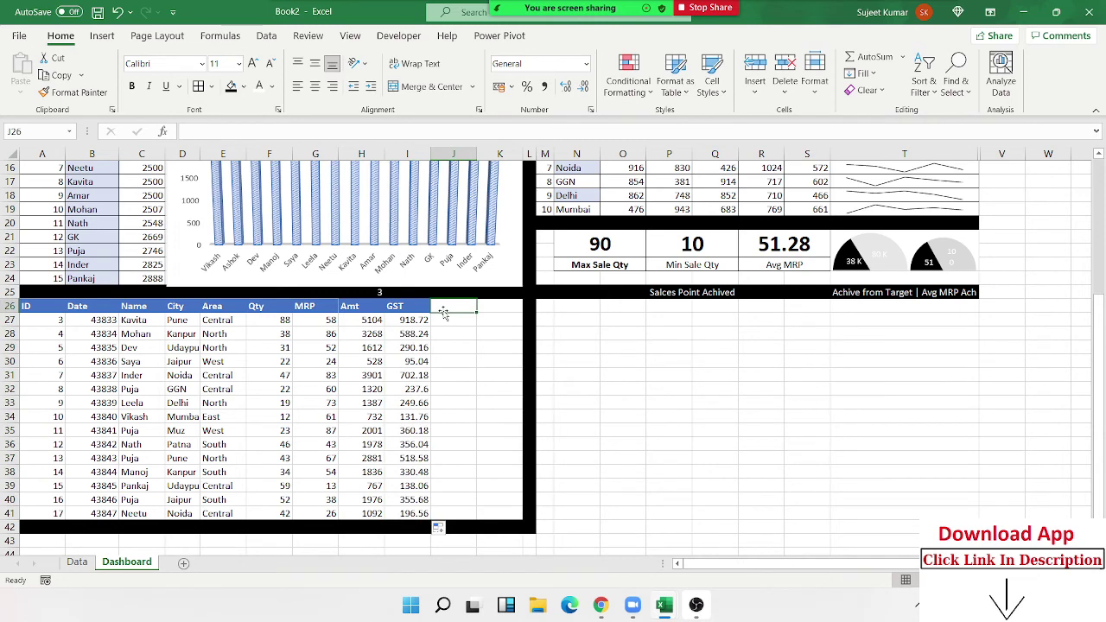
pyautogui.write('Co')
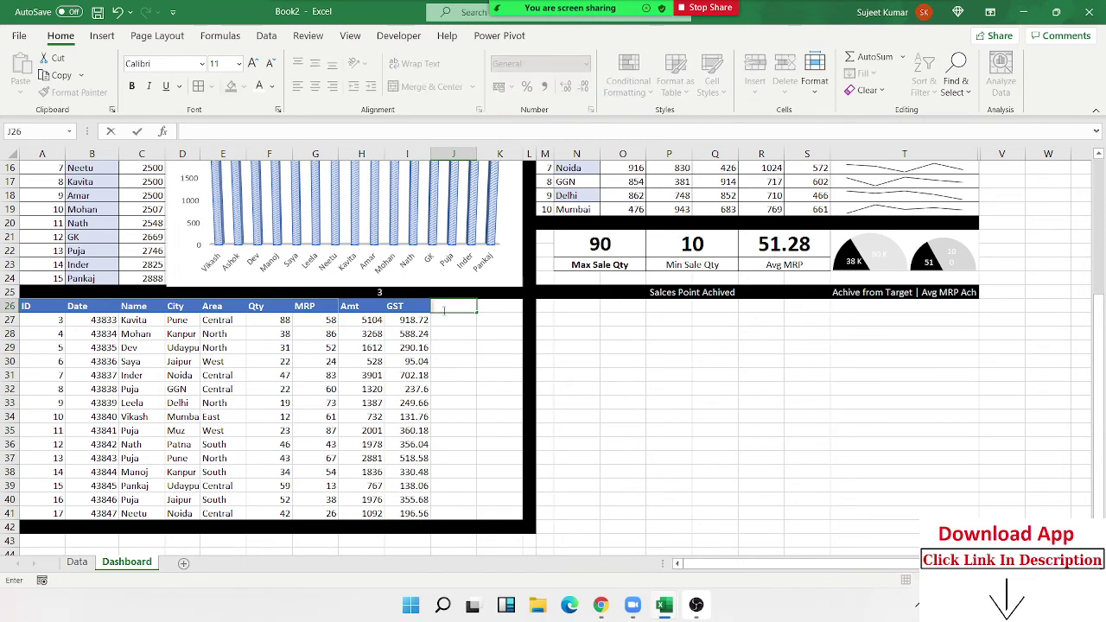
pyautogui.write('otal')
pyautogui.press('Return')
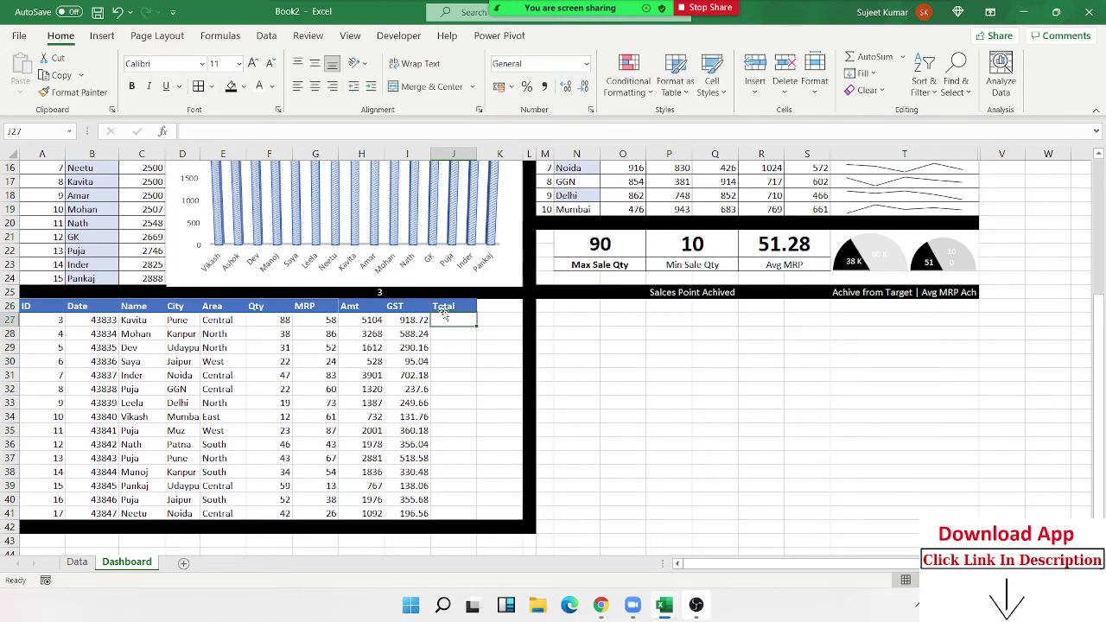
# Step: Fill the Total column with =SUM(H27:I27) down to row 41
pyautogui.write('=SUM(')
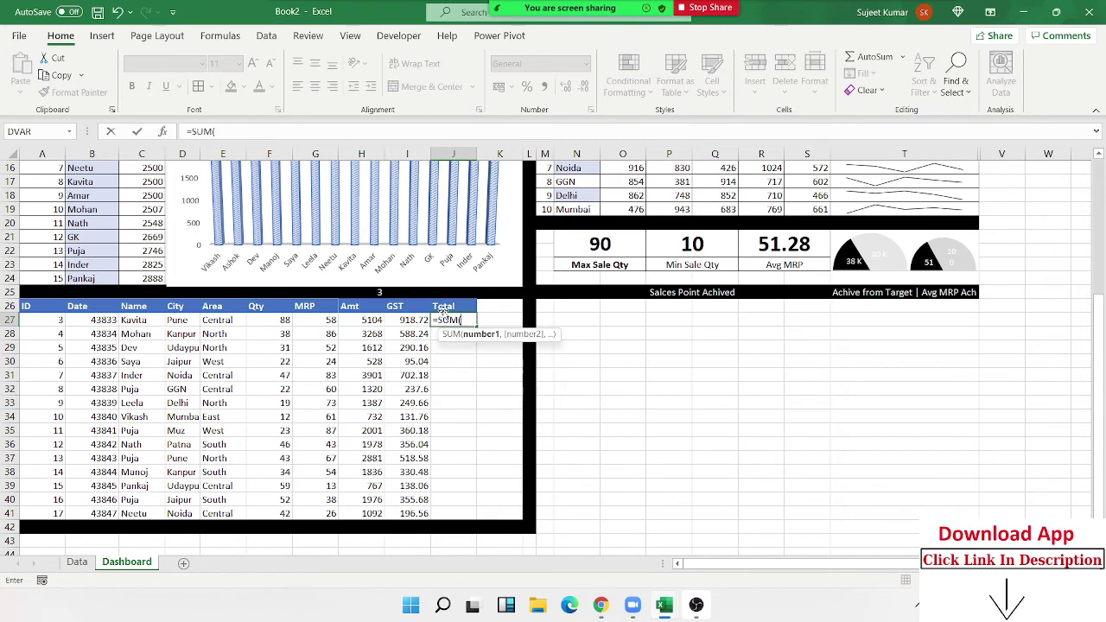
pyautogui.press('Left')
pyautogui.press('Left')
pyautogui.press('Left')
pyautogui.press('Right')
pyautogui.hotkey('shift', 'Right')
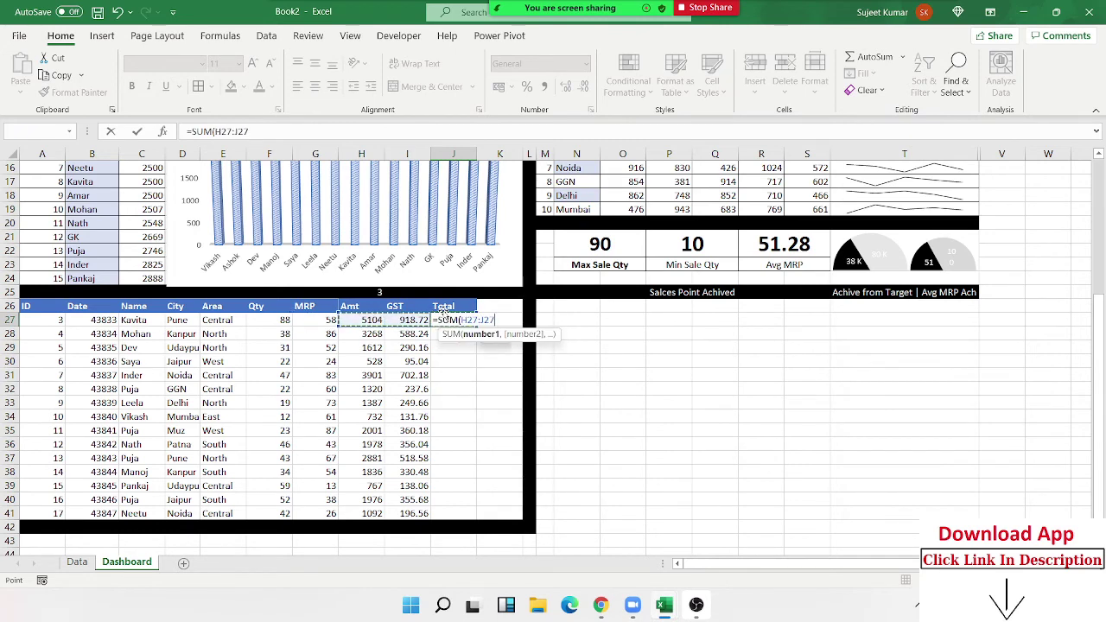
pyautogui.press('Return')
pyautogui.click(458, 321)
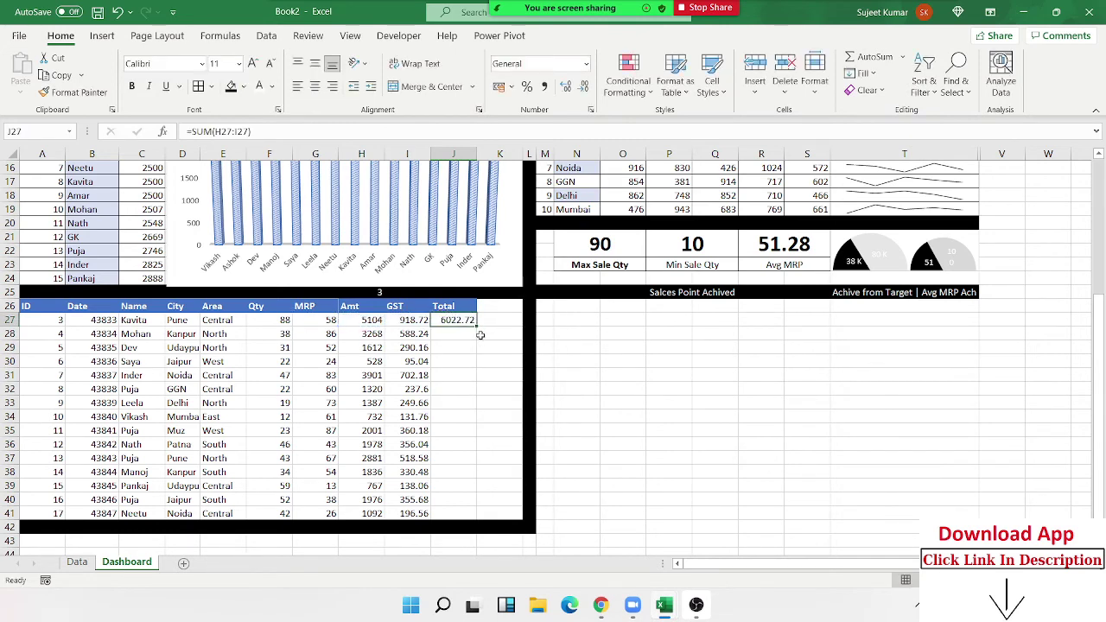
pyautogui.doubleClick(476, 326)
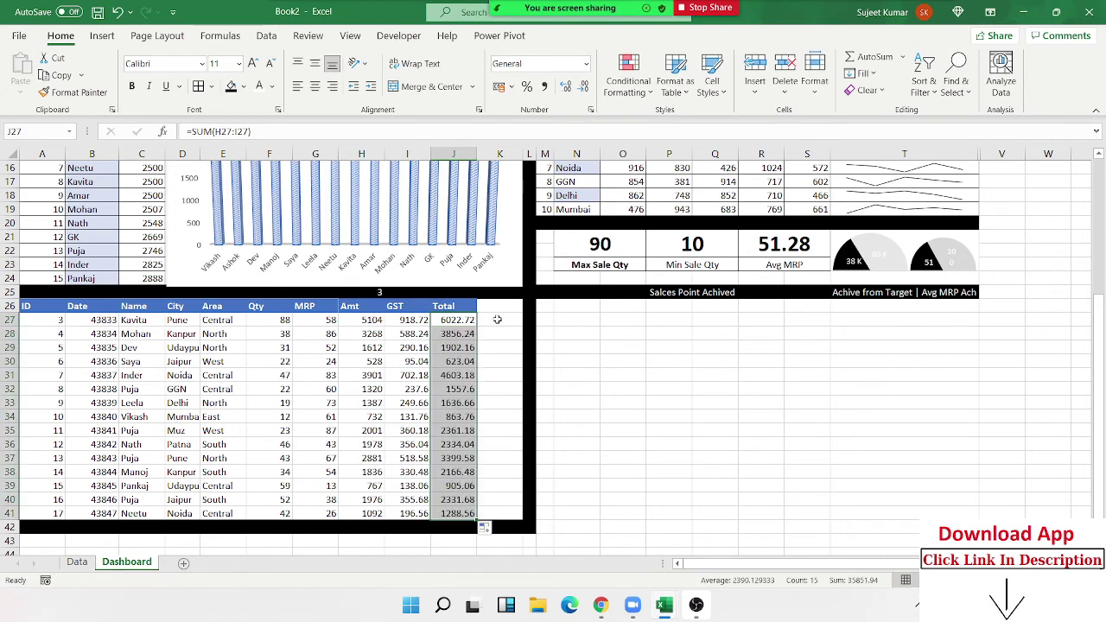
pyautogui.click(498, 320)
# Step: Insert a Form Controls scroll bar drawn vertically beside the detail table
pyautogui.click(398, 36)
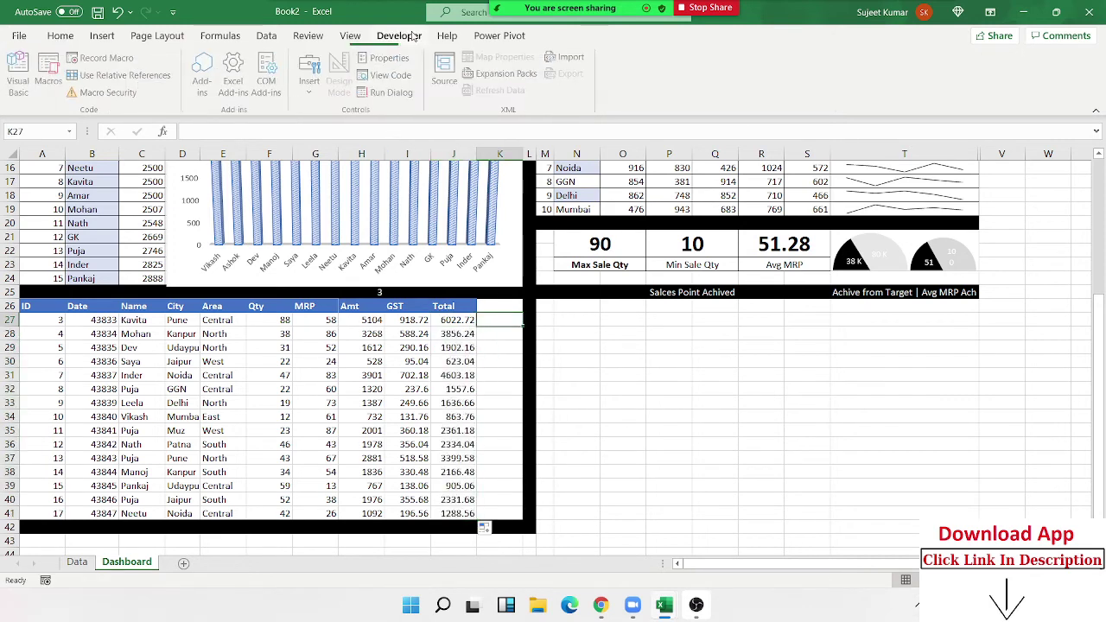
pyautogui.click(311, 82)
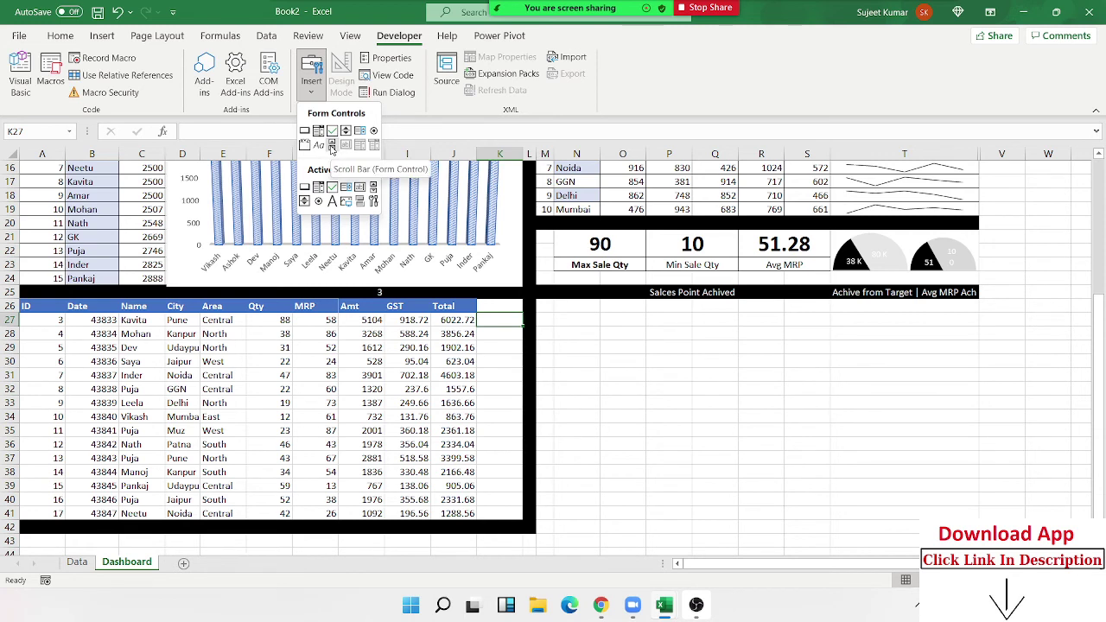
pyautogui.click(332, 148)
pyautogui.moveTo(479, 316); pyautogui.dragTo(484, 523)
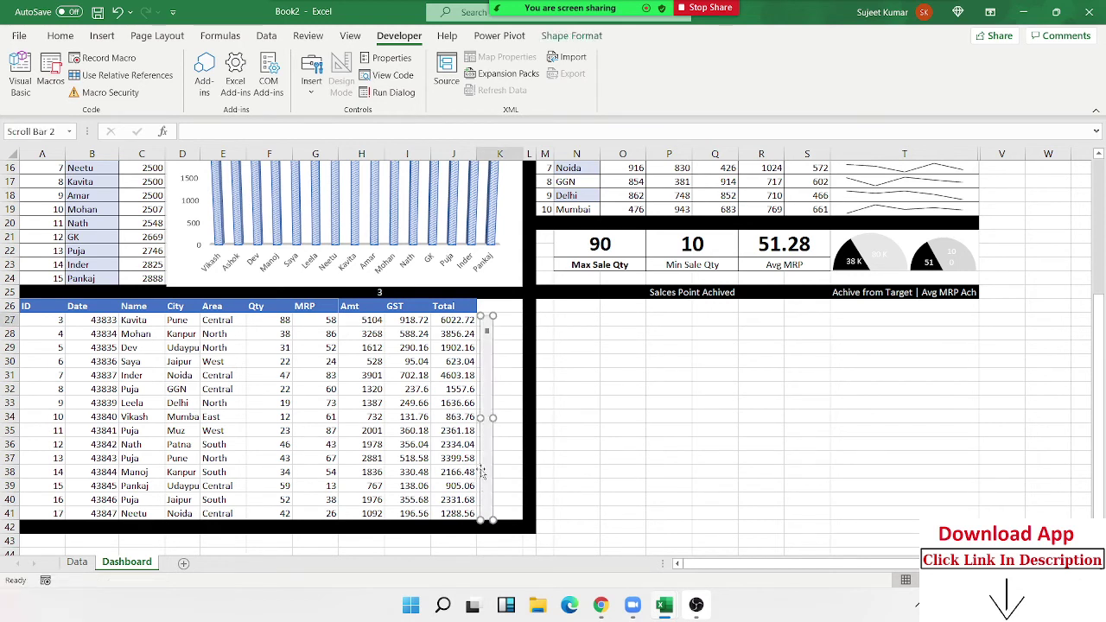
# Step: Resize the scroll bar and narrow column K to fit it
pyautogui.click(485, 406)
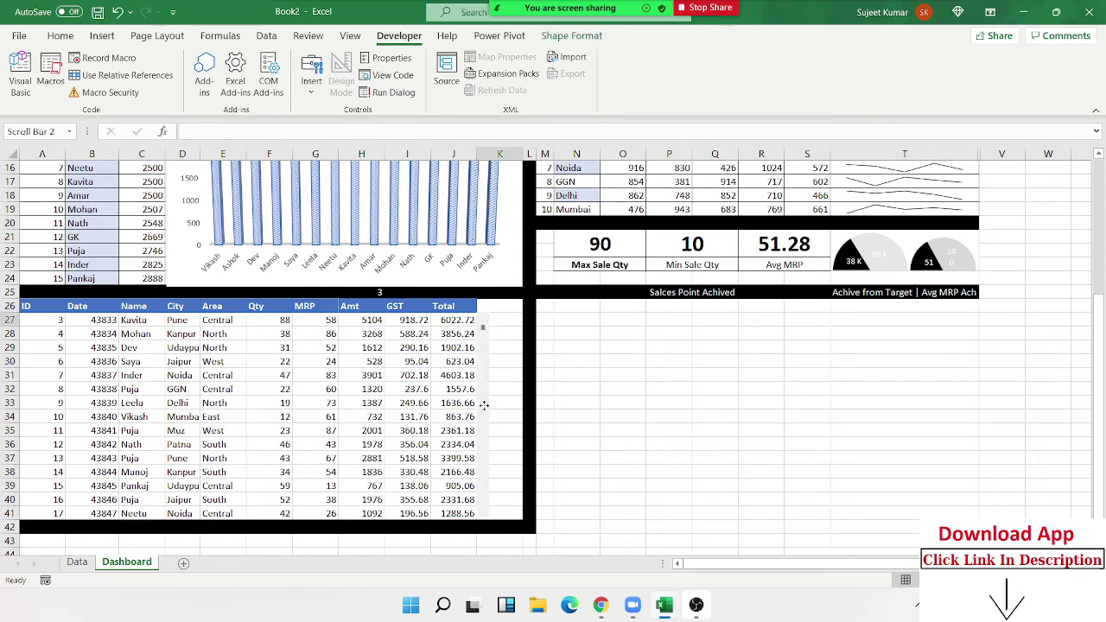
pyautogui.moveTo(488, 416); pyautogui.dragTo(521, 416)
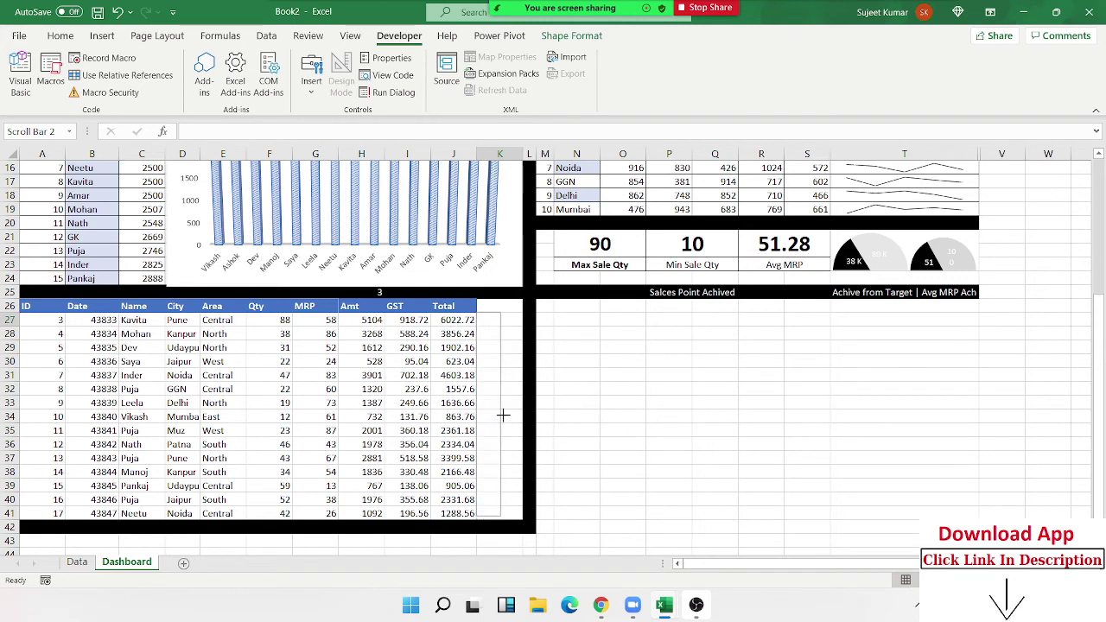
pyautogui.scroll(5, 521, 416)
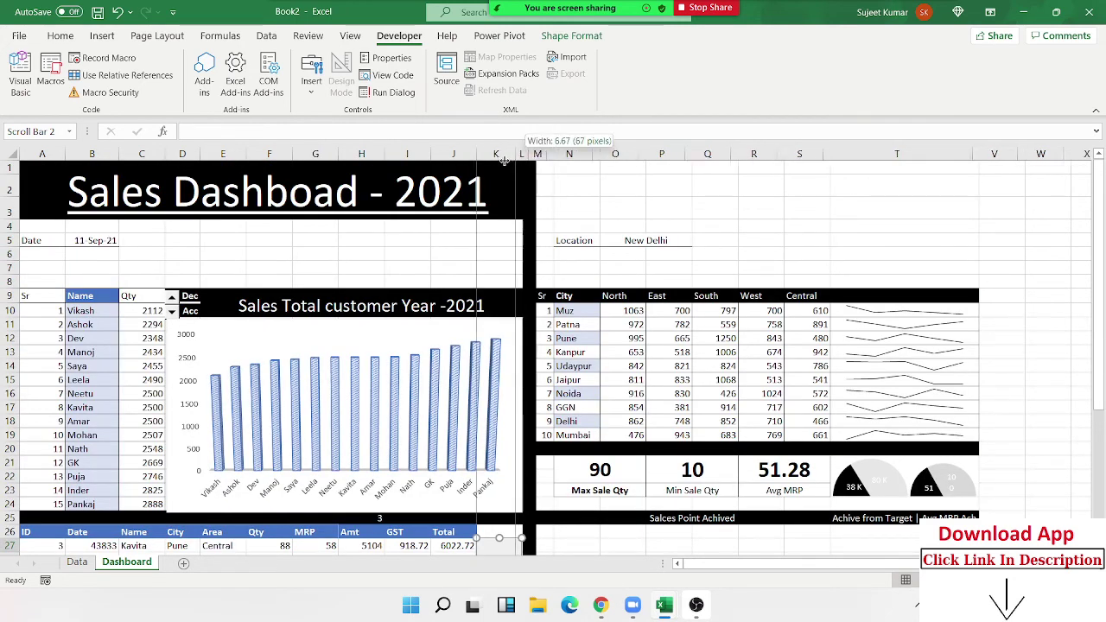
pyautogui.moveTo(525, 154); pyautogui.dragTo(499, 155)
pyautogui.scroll(-5, 566, 355)
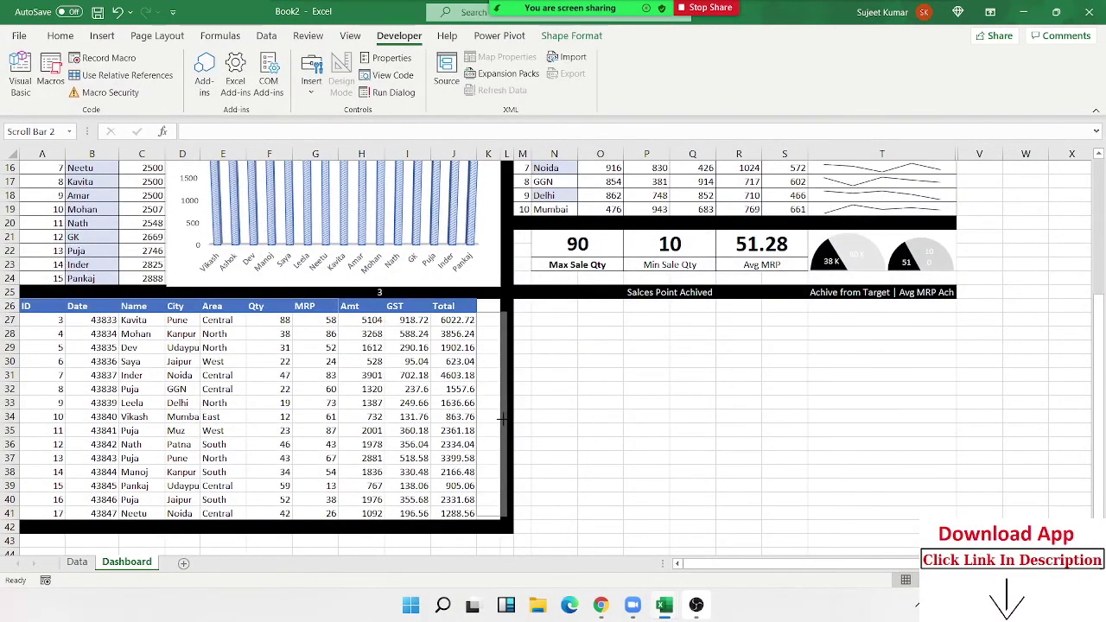
pyautogui.moveTo(509, 418); pyautogui.dragTo(500, 418)
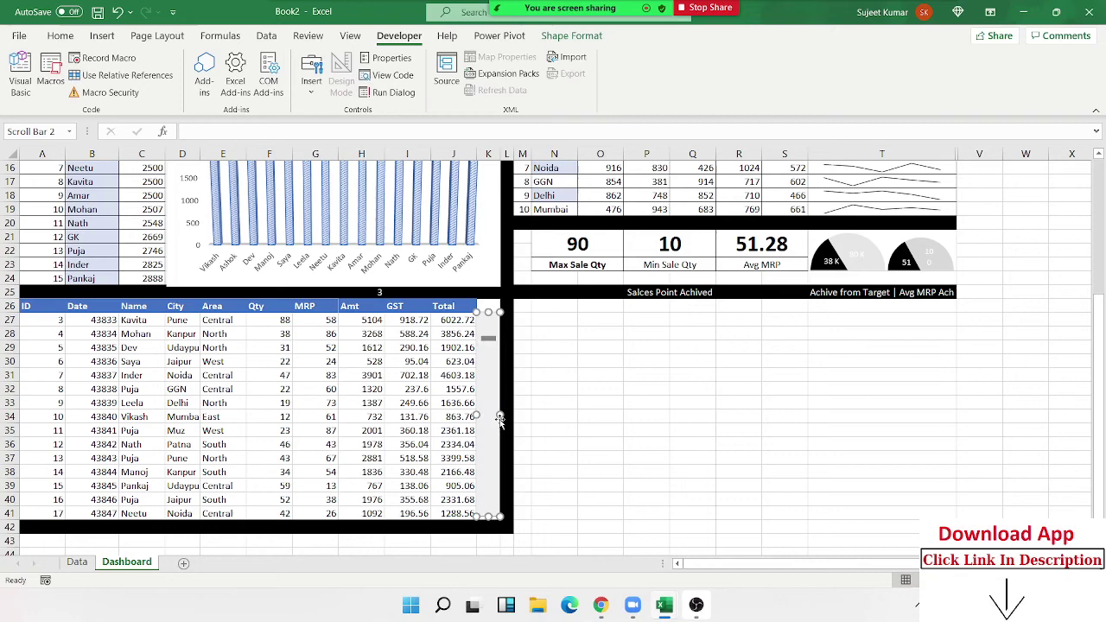
pyautogui.click(554, 387)
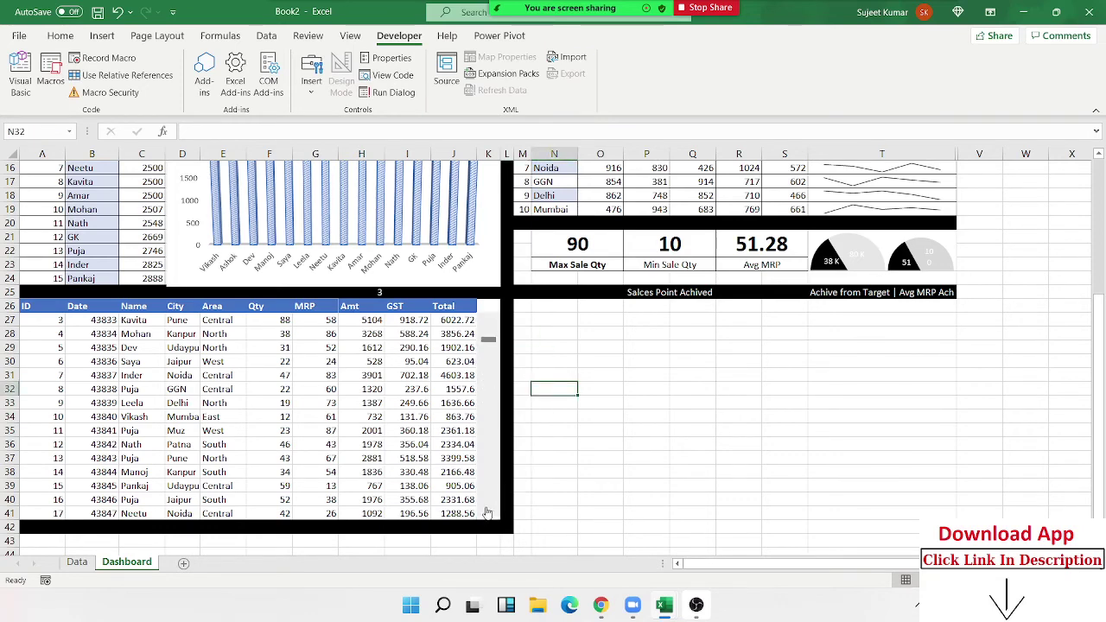
# Step: Open the scroll bar's Format Control dialog, then cancel it
pyautogui.rightClick(488, 510)
pyautogui.click(530, 491)
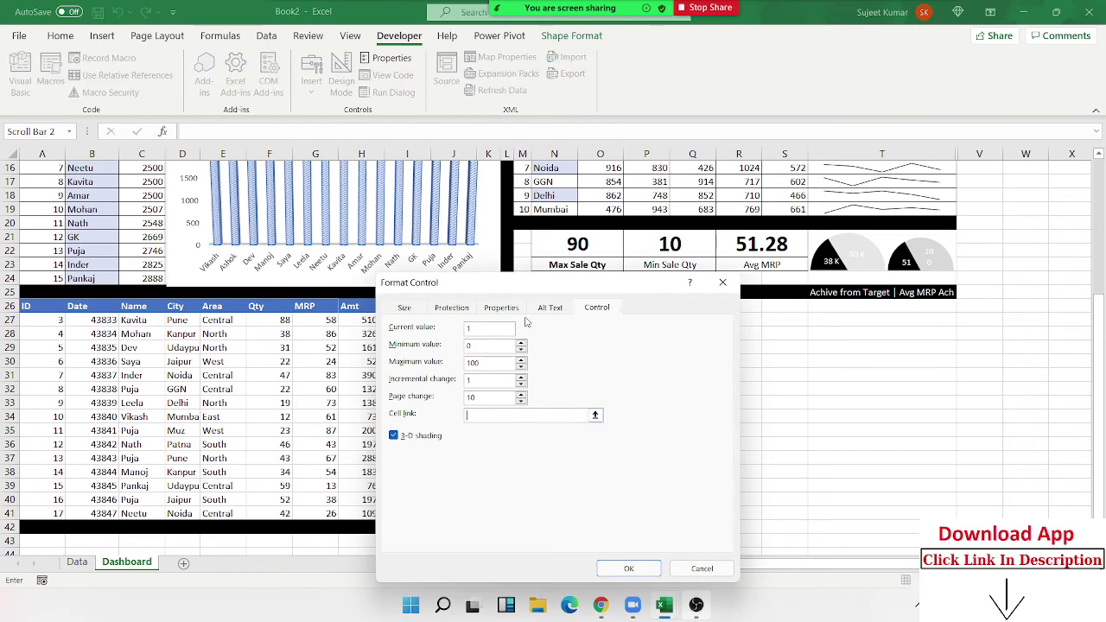
pyautogui.moveTo(538, 295); pyautogui.dragTo(657, 279)
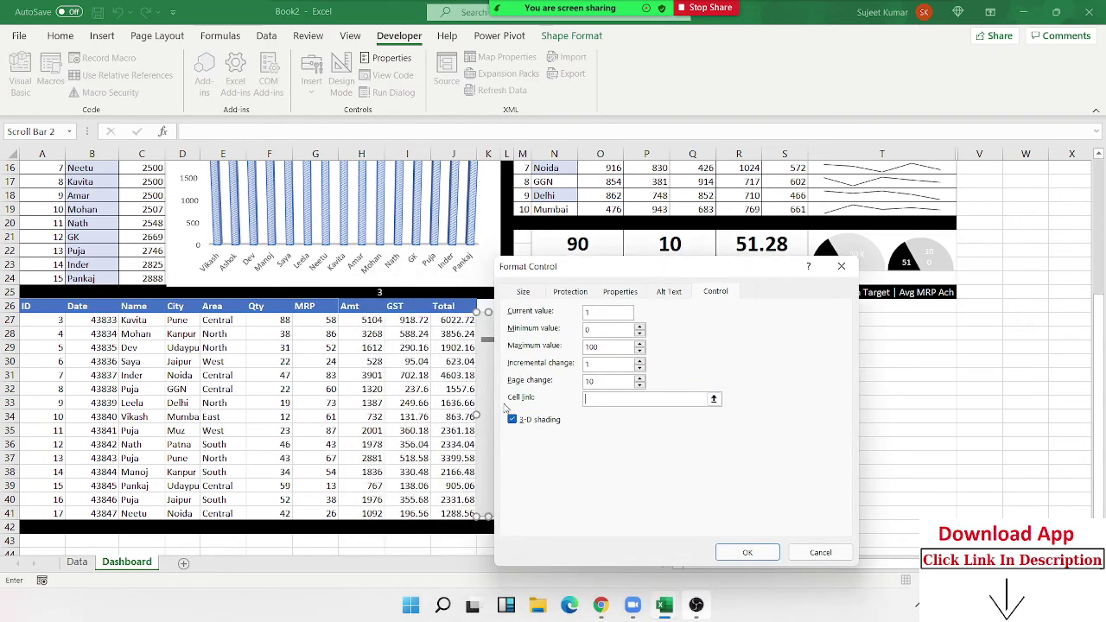
pyautogui.press('Escape')
# Step: Check the last data row on the Data sheet, then return to the top
pyautogui.click(74, 562)
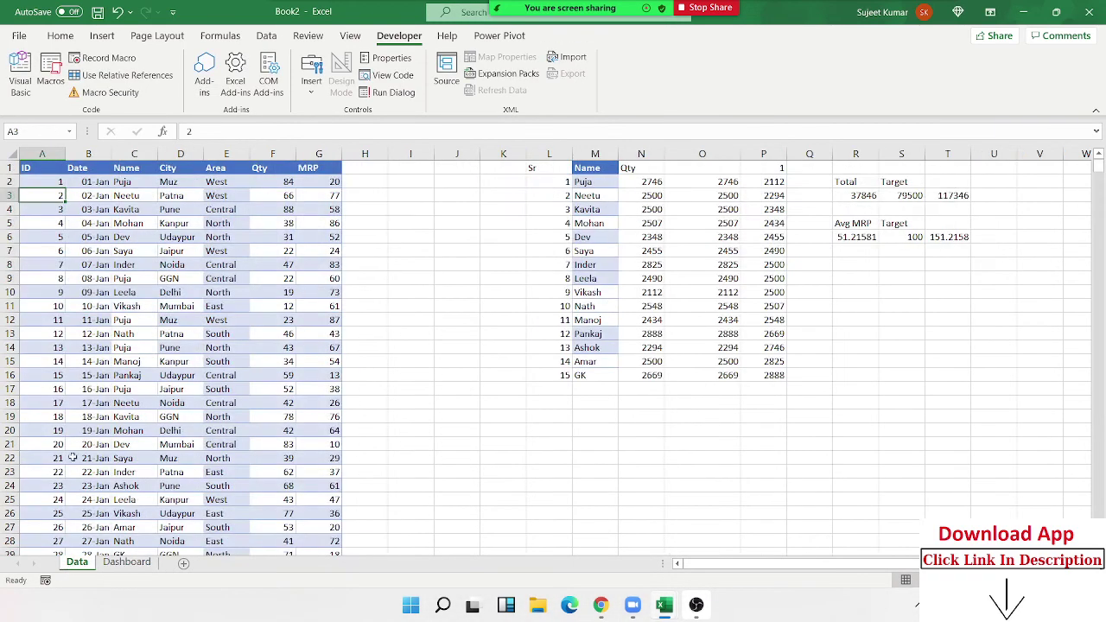
pyautogui.hotkey('ctrl', 'Down')
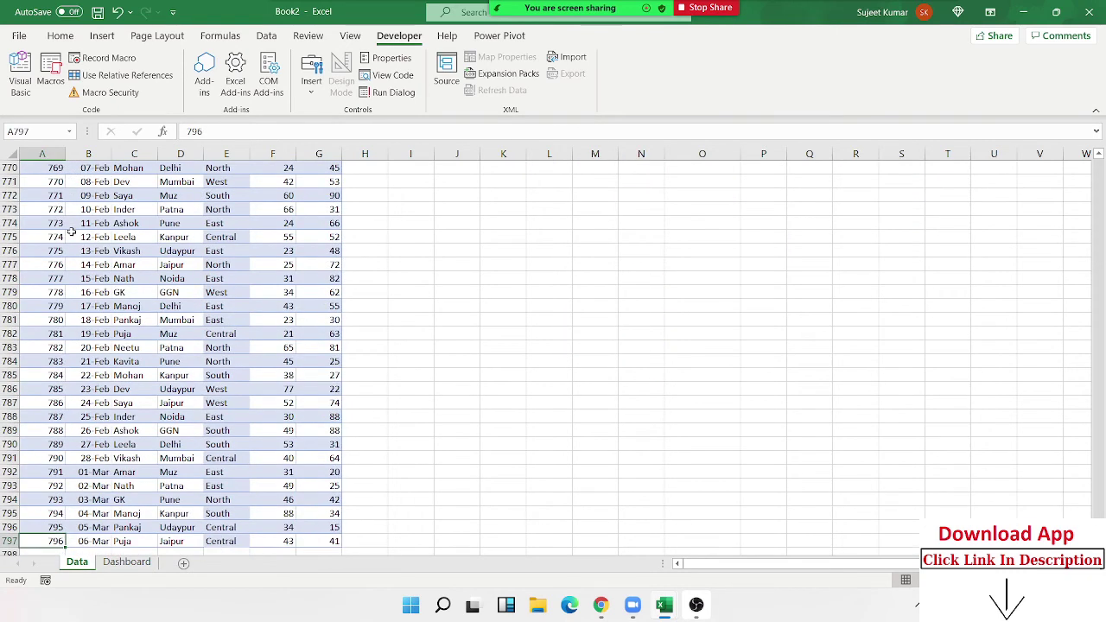
pyautogui.hotkey('ctrl', 'Up')
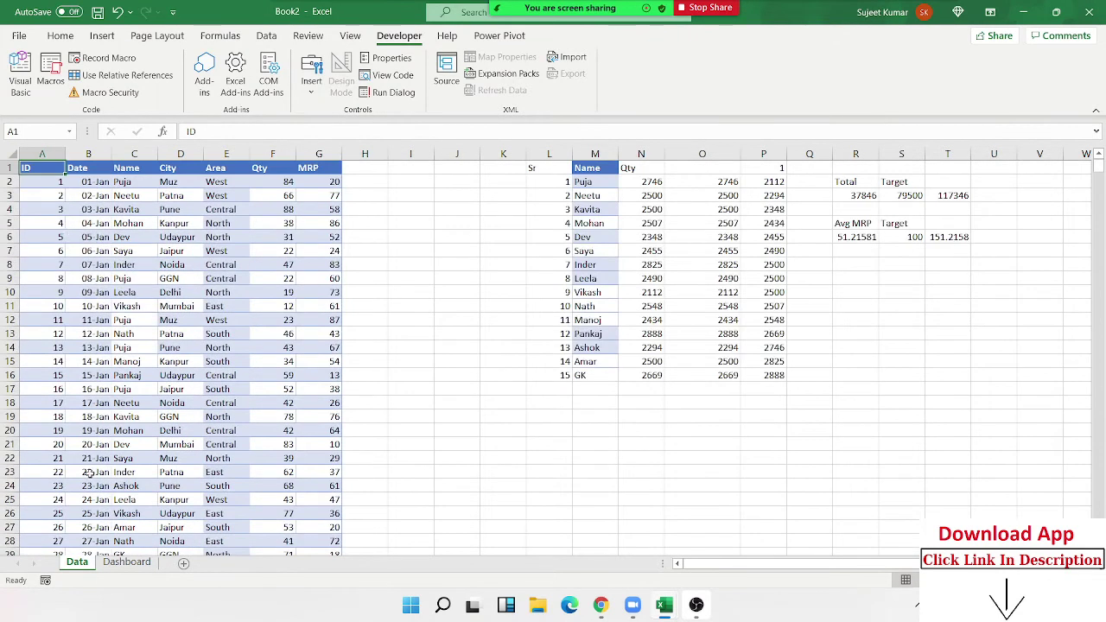
# Step: On the Dashboard, calculate =796-15 in Q31, giving 781
pyautogui.click(132, 565)
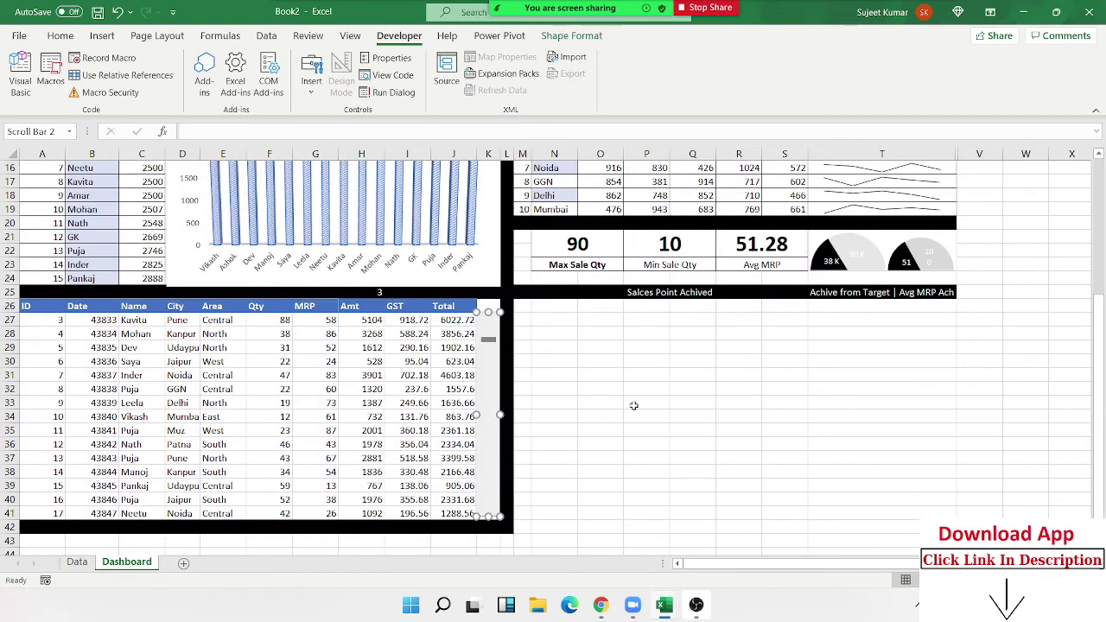
pyautogui.click(708, 380)
pyautogui.write('=7')
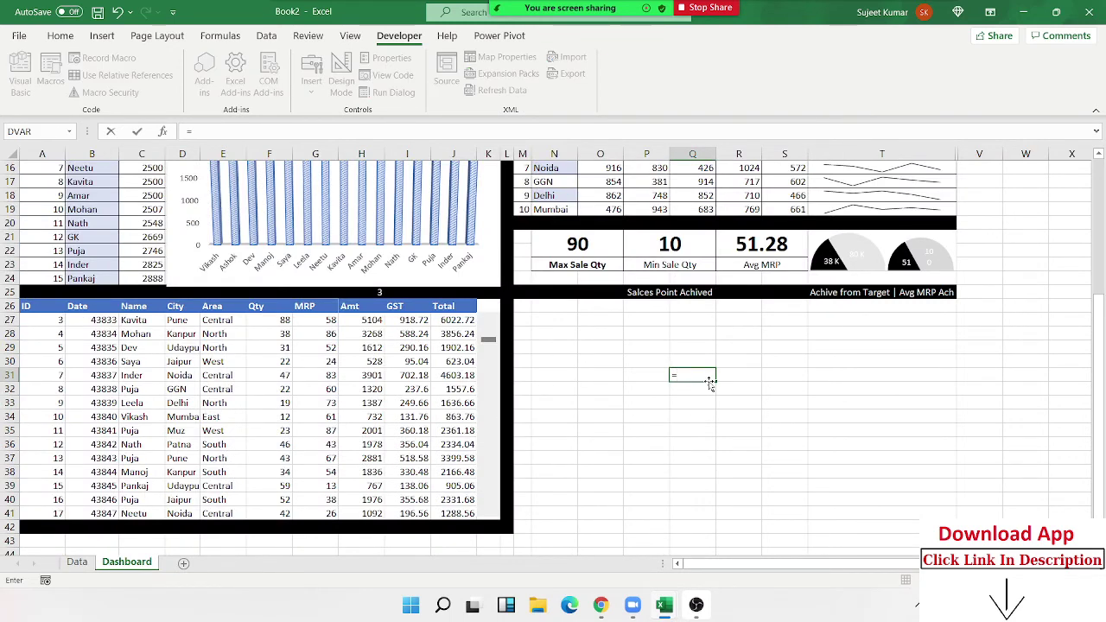
pyautogui.write('96-1')
pyautogui.write('5')
pyautogui.press('Return')
pyautogui.click(704, 377)
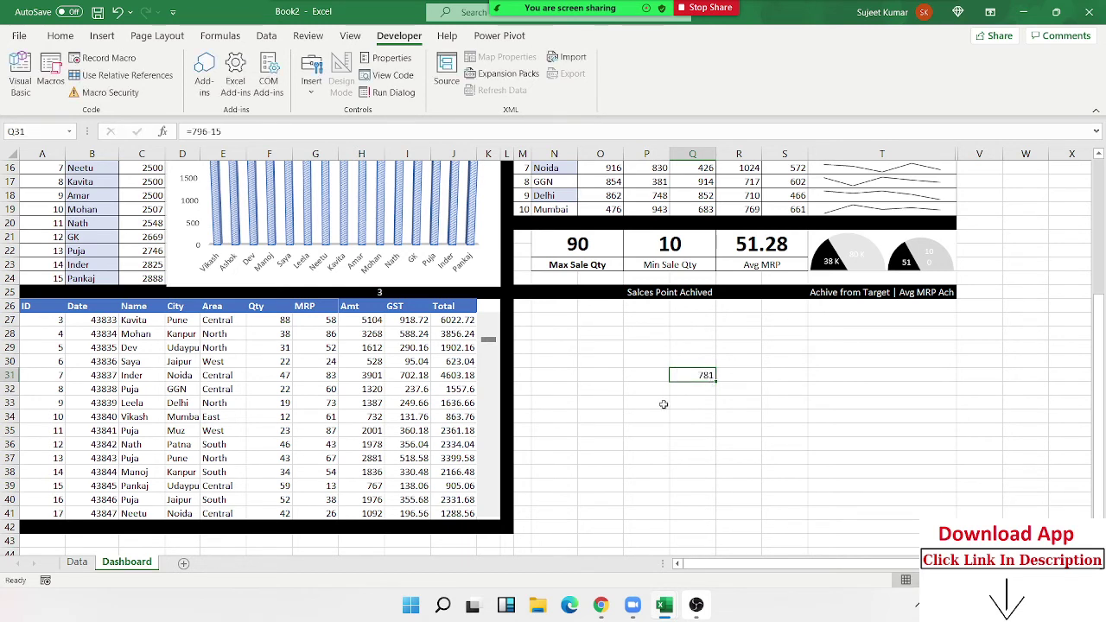
# Step: Set the scroll bar to minimum 1, maximum 781, cell link $H$25
pyautogui.keyDown('ctrl'); pyautogui.click(496, 435); pyautogui.keyUp('ctrl')
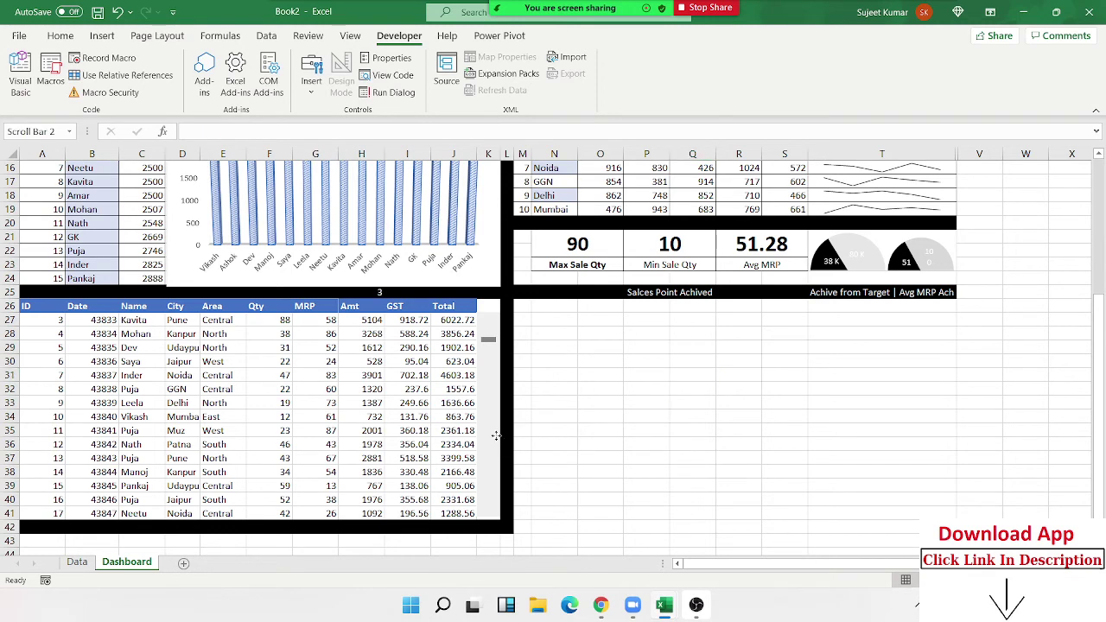
pyautogui.rightClick(496, 436)
pyautogui.click(546, 424)
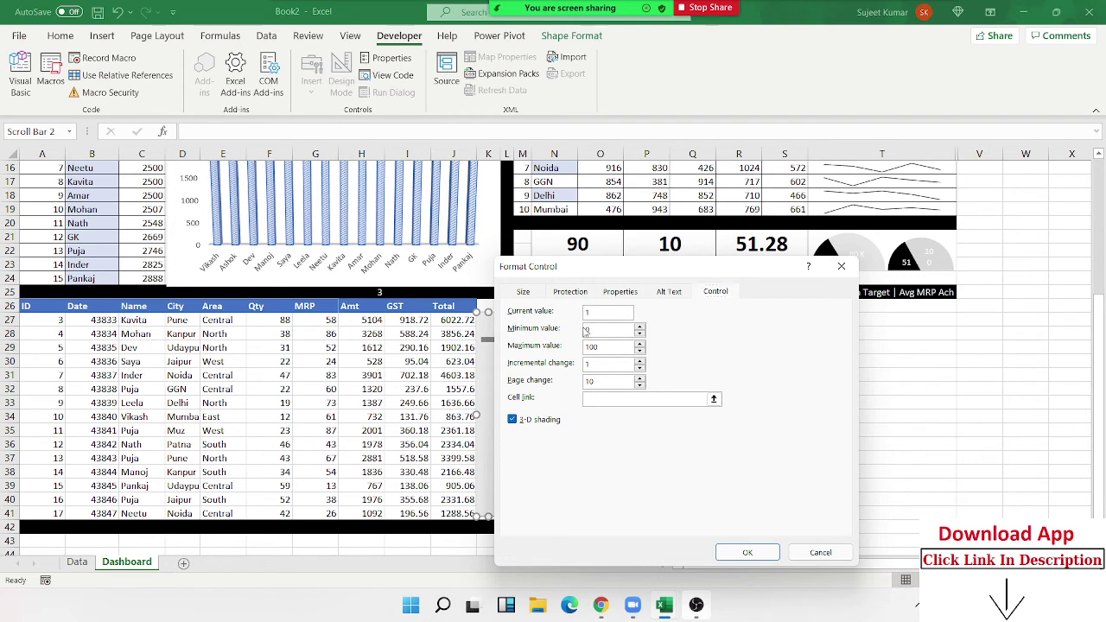
pyautogui.moveTo(590, 329); pyautogui.dragTo(579, 349)
pyautogui.write('781')
pyautogui.click(628, 396)
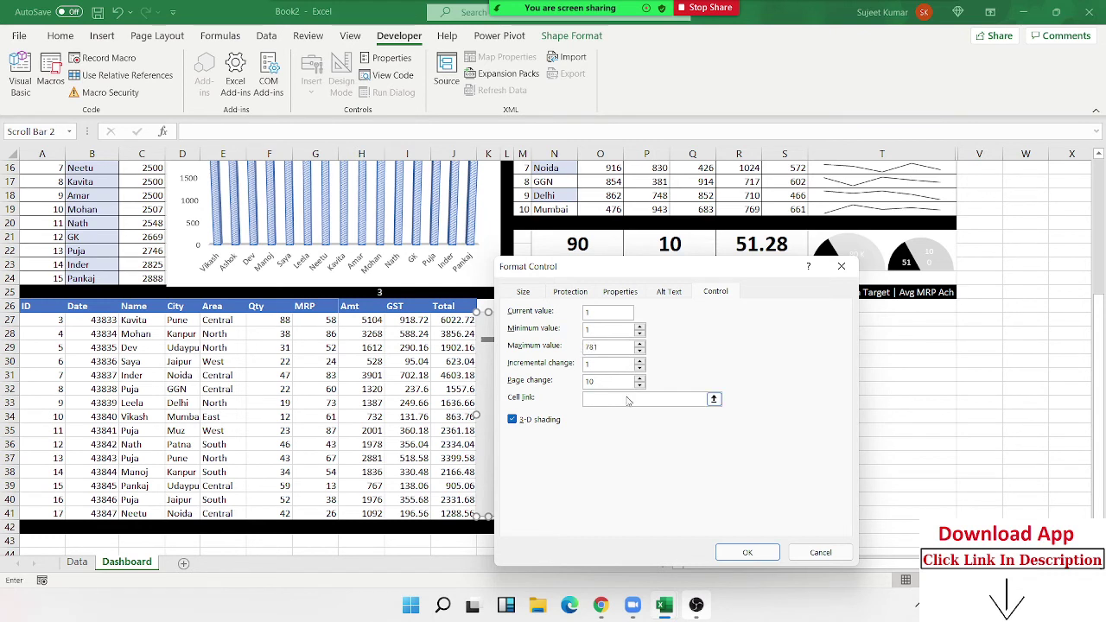
pyautogui.click(384, 292)
pyautogui.click(738, 549)
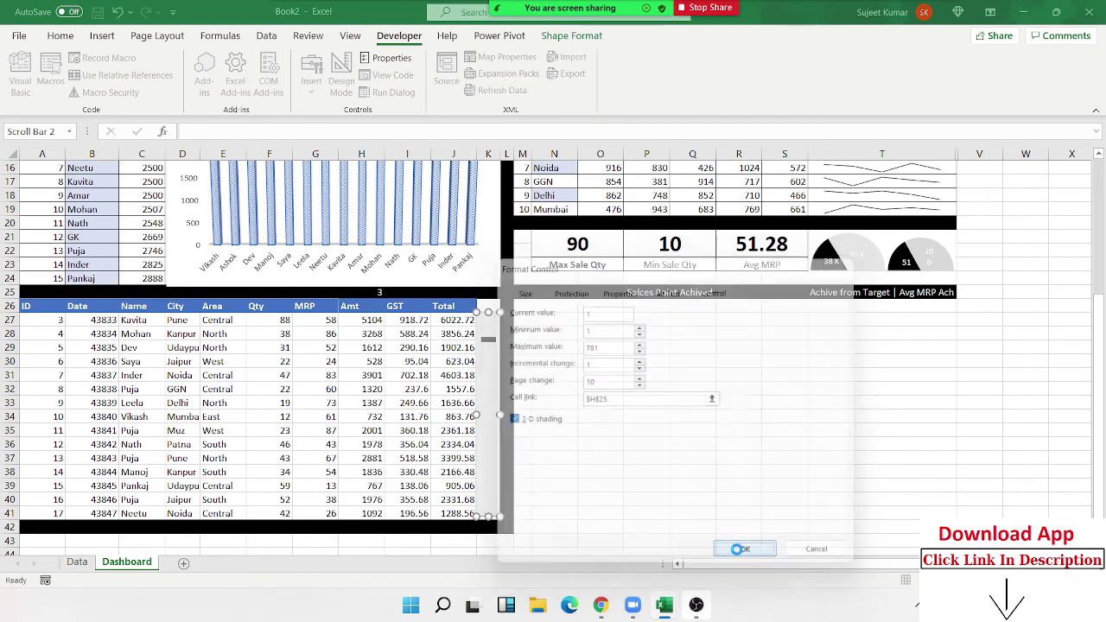
# Step: Test the scroll bar arrows, paging to ID 11 and stepping back to ID 1
pyautogui.click(631, 485)
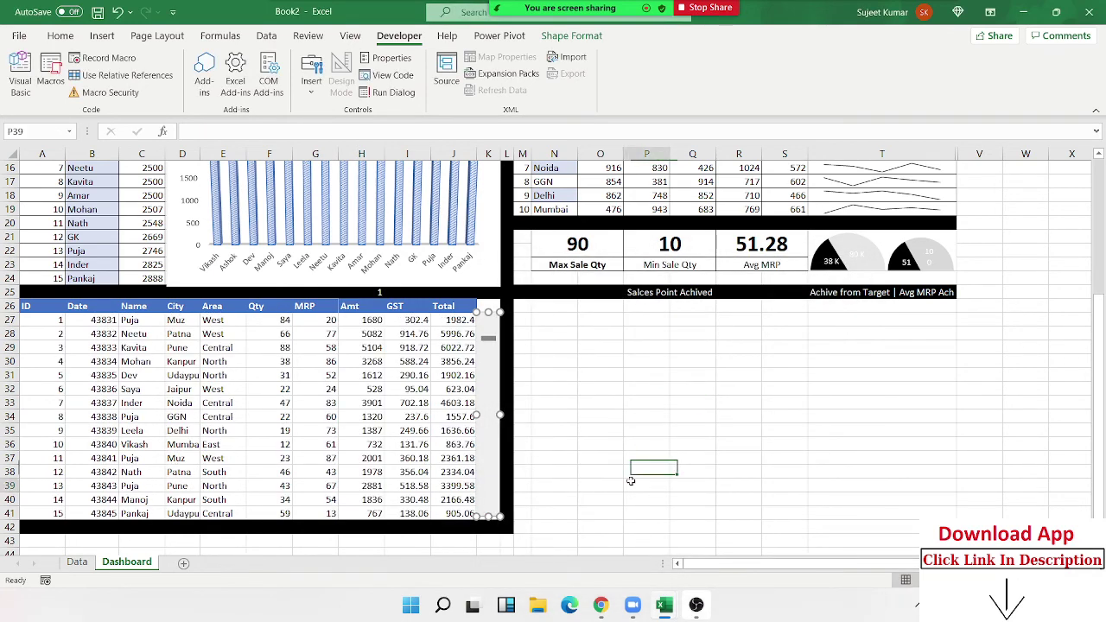
pyautogui.click(490, 352)
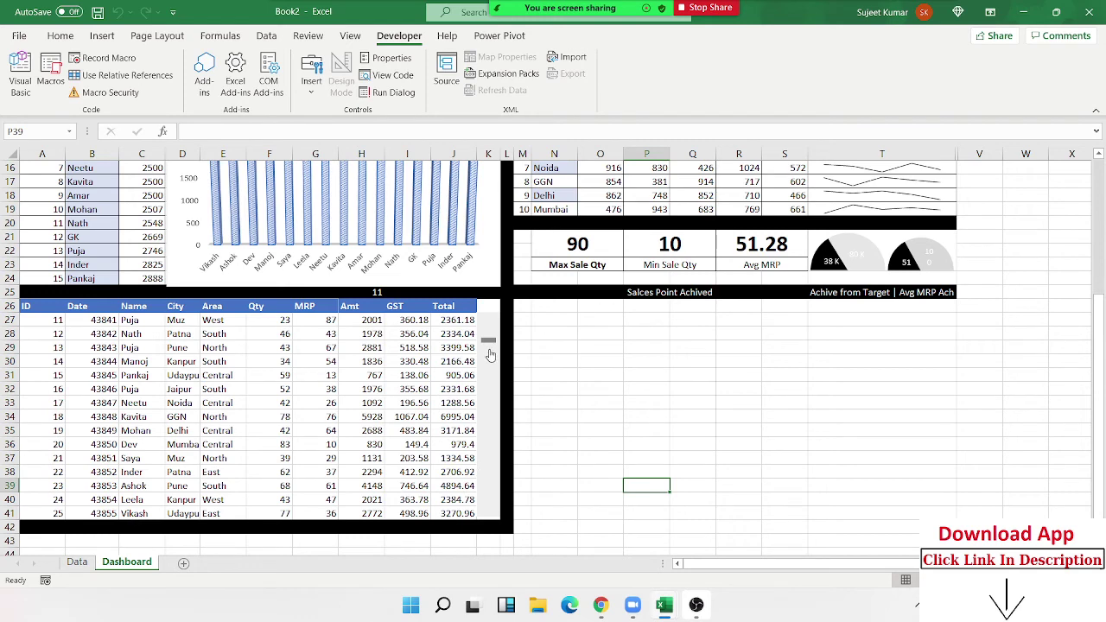
pyautogui.click(491, 334)
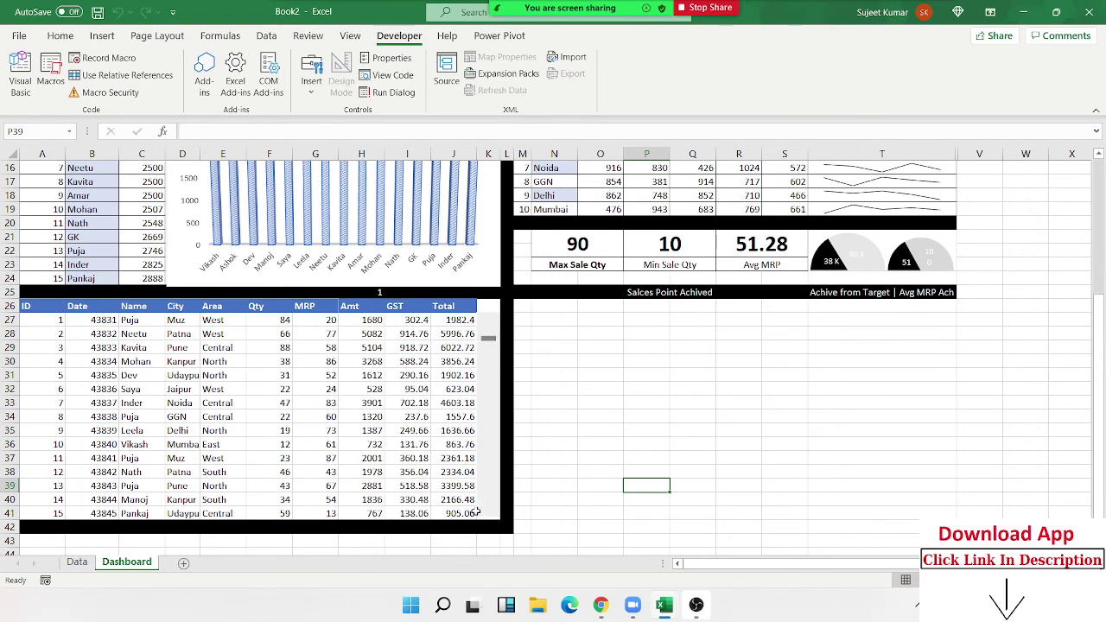
pyautogui.click(489, 519)
pyautogui.click(489, 519)
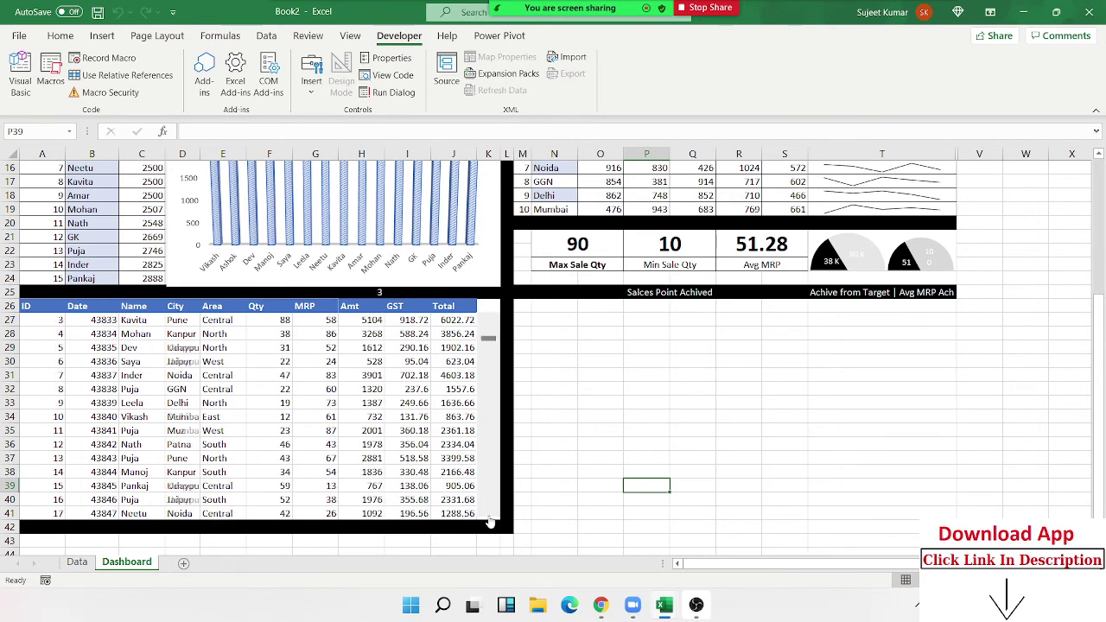
pyautogui.click(489, 520)
pyautogui.click(494, 320)
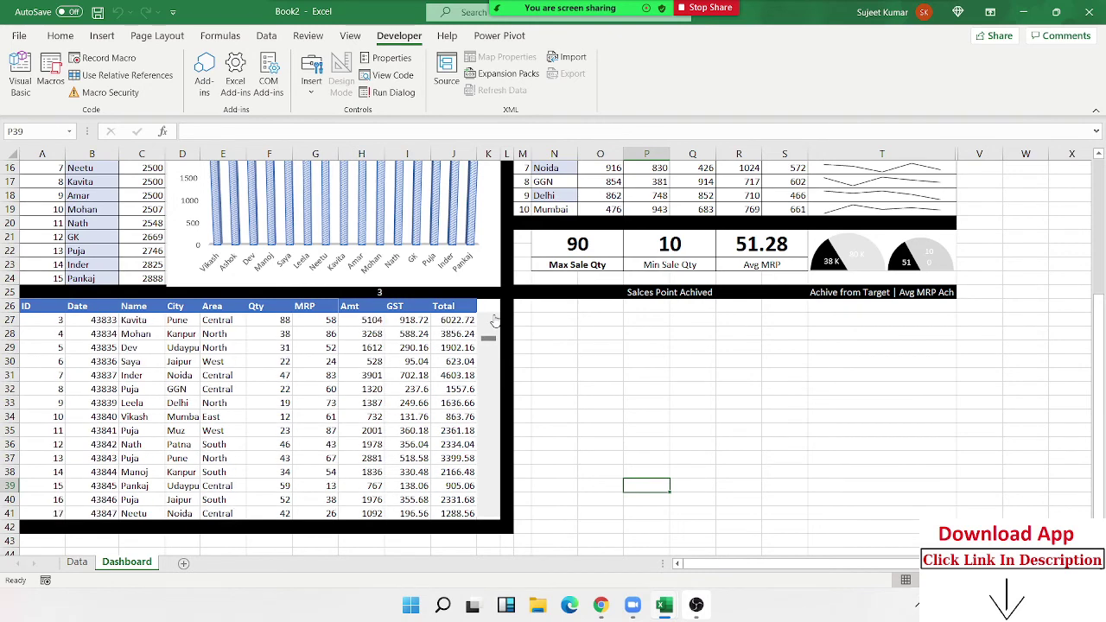
pyautogui.click(494, 320)
pyautogui.click(493, 320)
# Step: Drag the scroll thumb to jump the table to around ID 154, then IDs 781–795
pyautogui.moveTo(490, 343)
pyautogui.mouseDown()
pyautogui.moveTo(489, 371)
pyautogui.moveTo(495, 325)
pyautogui.mouseUp()
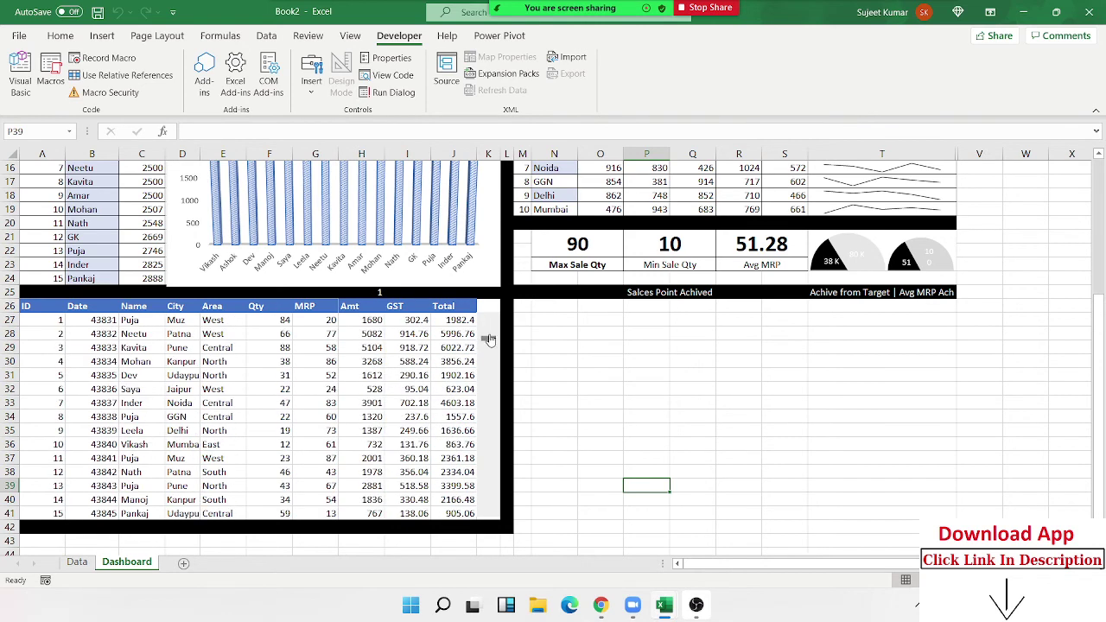
pyautogui.click(550, 378)
pyautogui.click(600, 499)
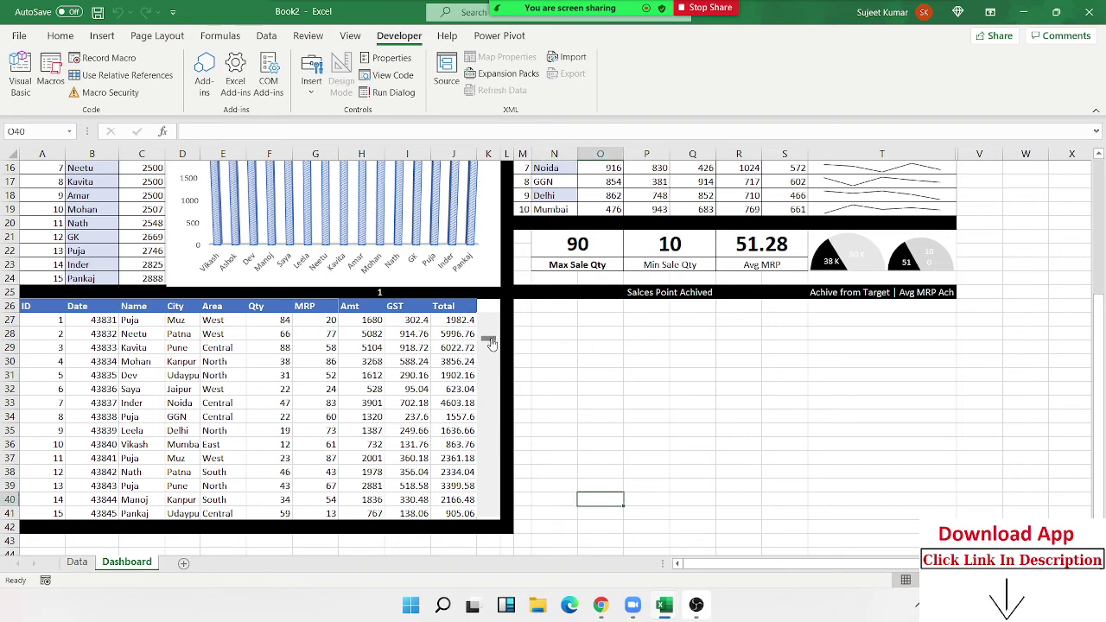
pyautogui.moveTo(489, 340)
pyautogui.mouseDown()
pyautogui.moveTo(485, 521)
pyautogui.moveTo(489, 322)
pyautogui.mouseUp()
pyautogui.click(641, 401)
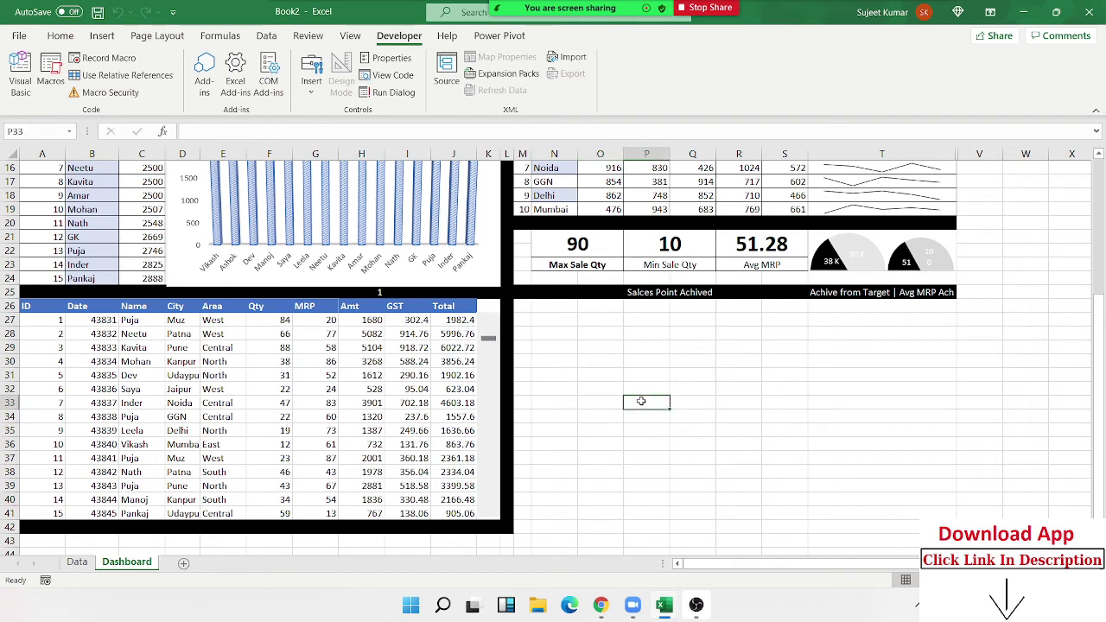
# Step: Enter a white Total label in E42 on the black row
pyautogui.click(221, 527)
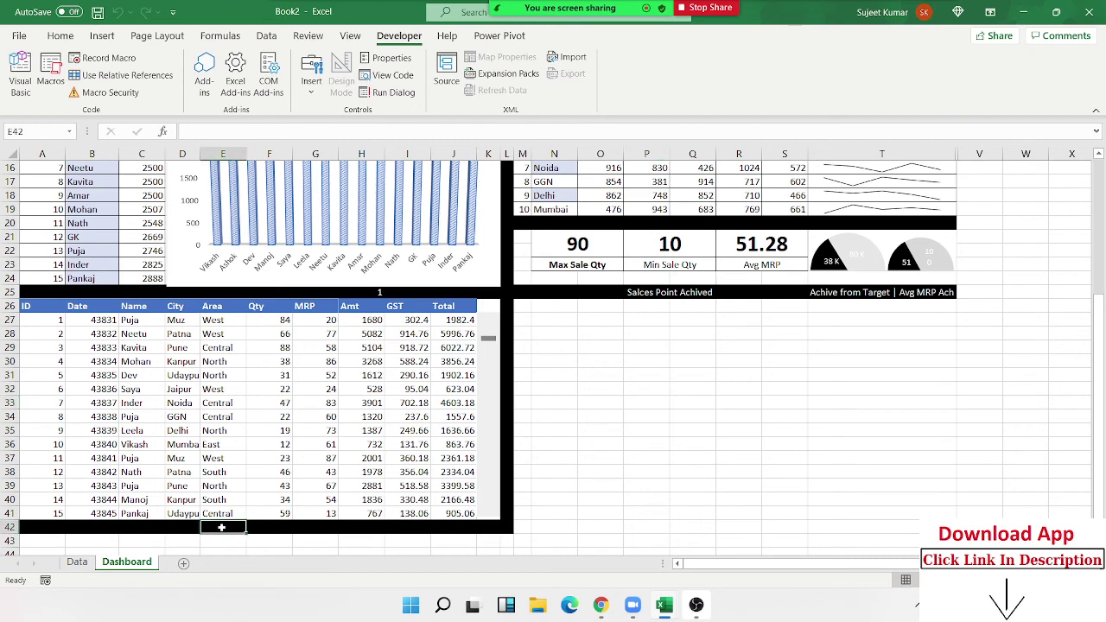
pyautogui.write('Tot')
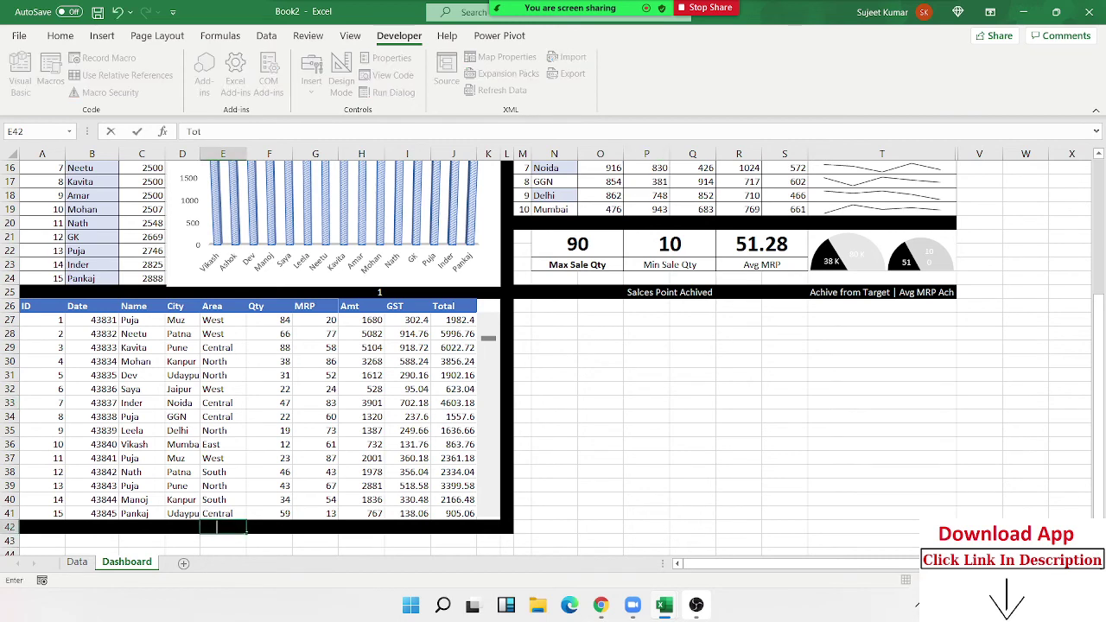
pyautogui.hotkey('ctrl', 'Return')
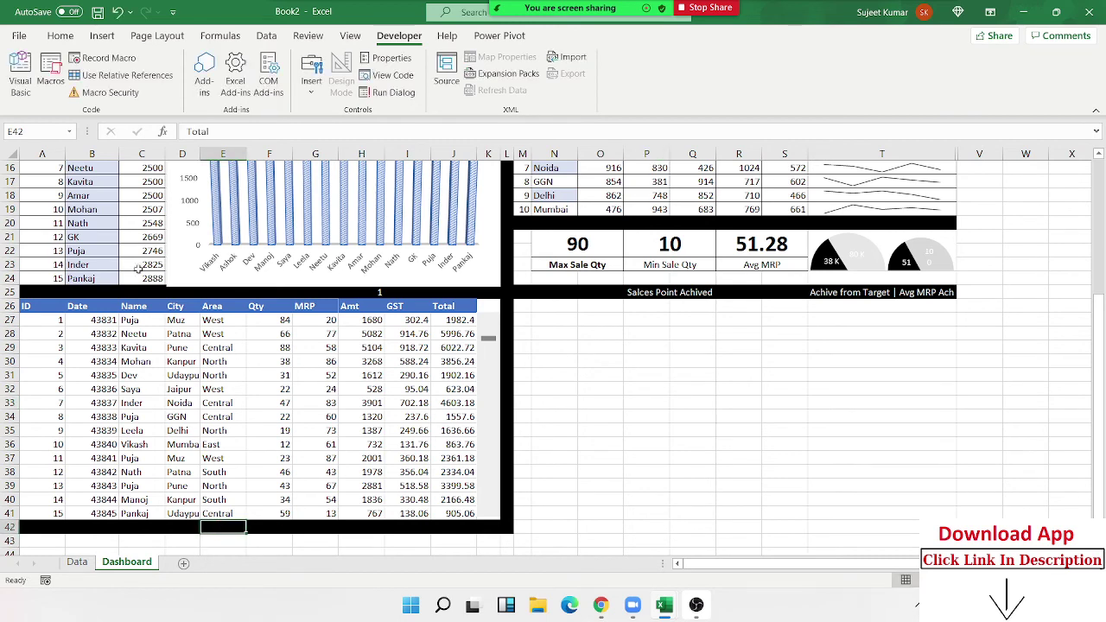
pyautogui.click(61, 36)
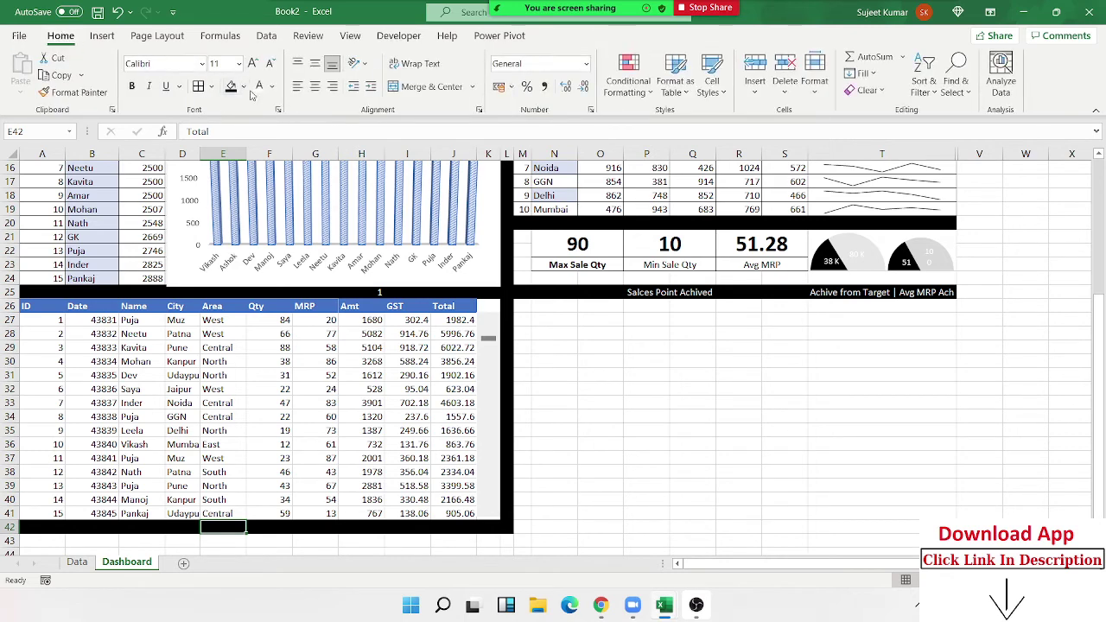
pyautogui.click(257, 89)
# Step: Sum Qty in F42 with =SUM(F27:F41), giving 634 in white font
pyautogui.click(278, 528)
pyautogui.write('=SU')
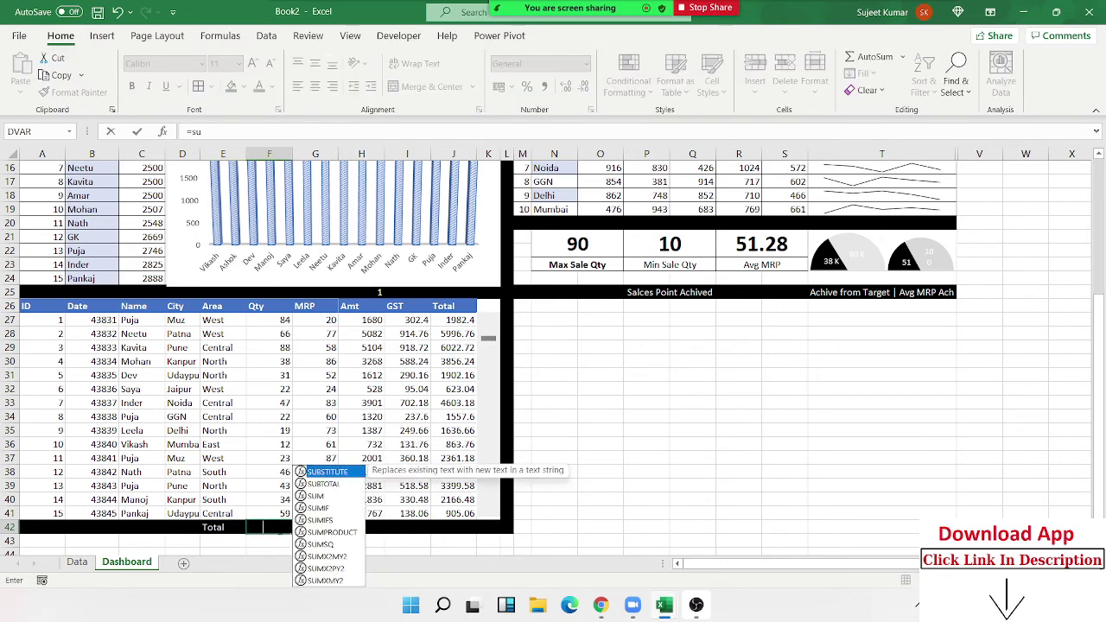
pyautogui.write('M(')
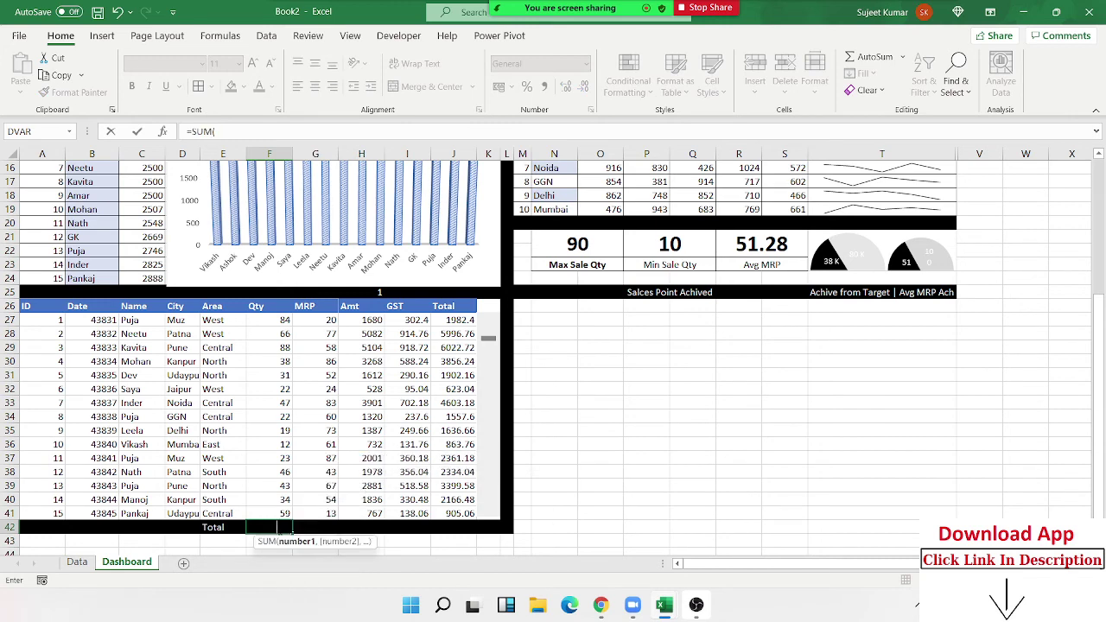
pyautogui.moveTo(276, 513); pyautogui.dragTo(277, 320)
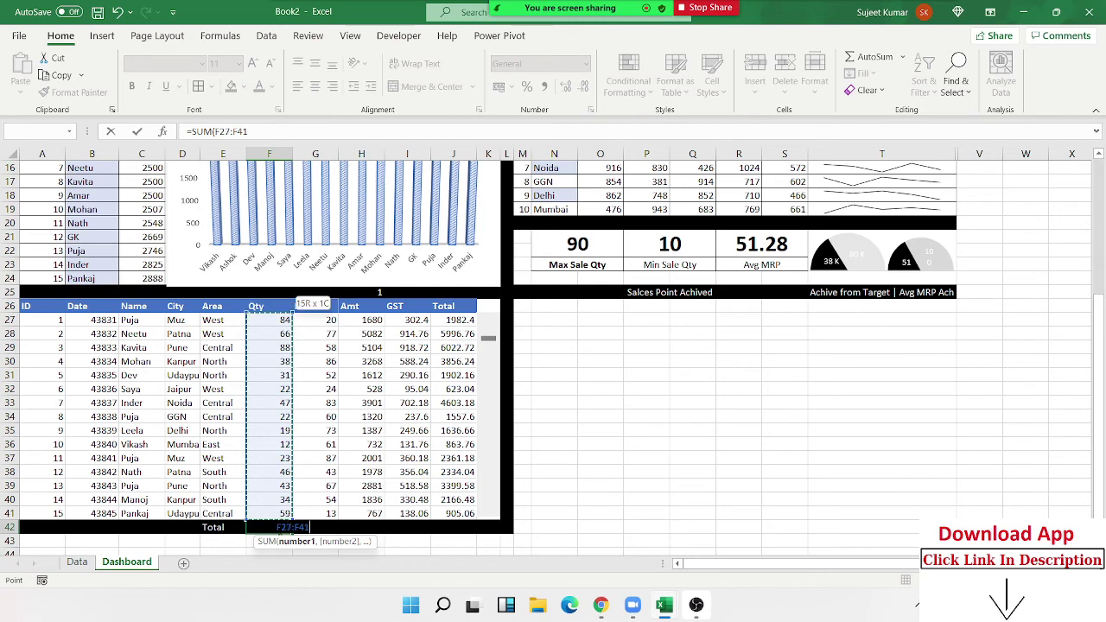
pyautogui.press('Return')
pyautogui.moveTo(279, 528); pyautogui.dragTo(222, 528)
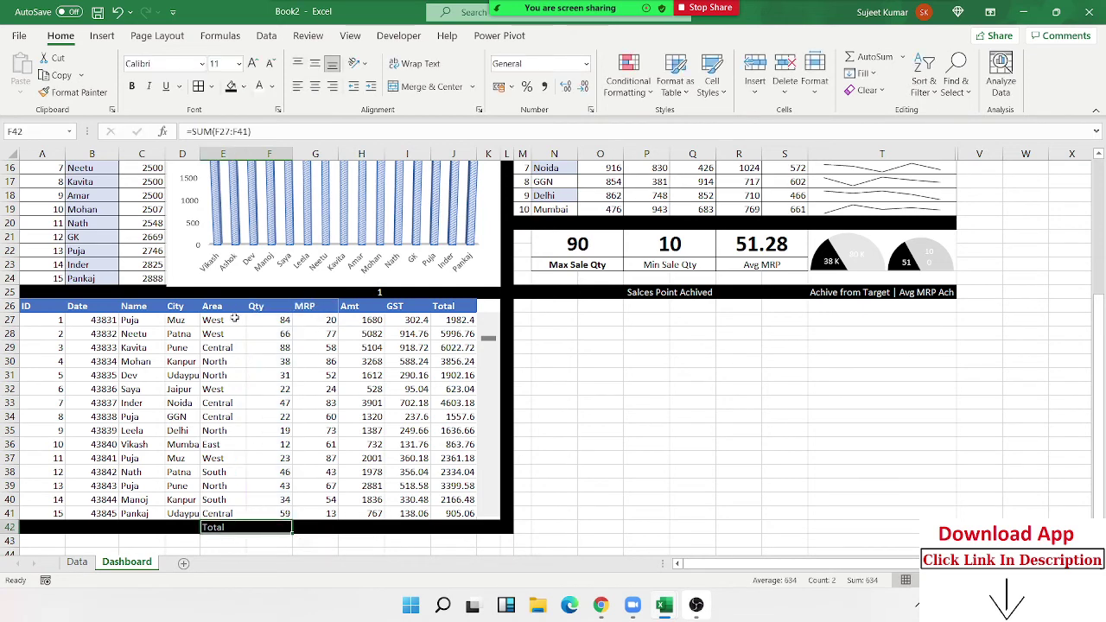
pyautogui.click(260, 86)
pyautogui.click(648, 513)
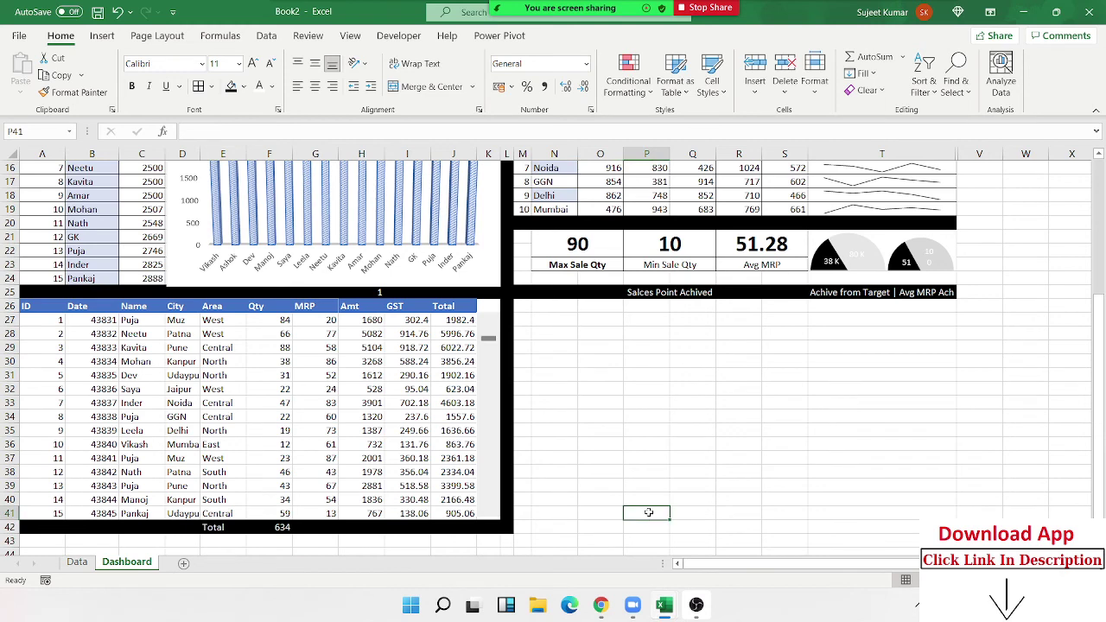
pyautogui.scroll(1, 561, 482)
pyautogui.scroll(2, 560, 484)
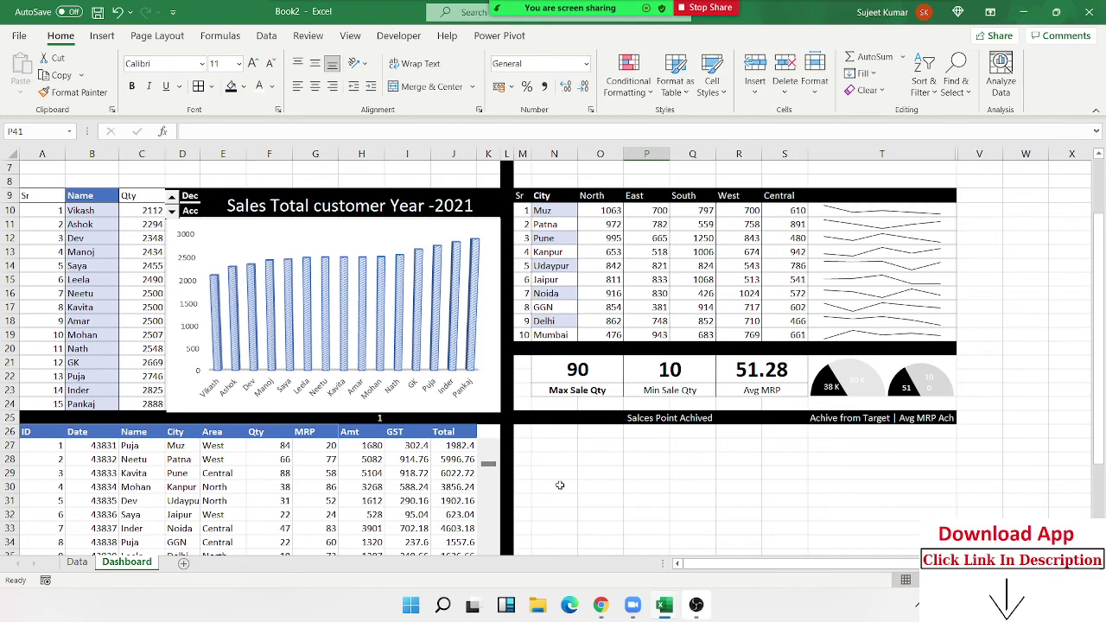
pyautogui.scroll(2, 570, 485)
pyautogui.scroll(-2, 592, 489)
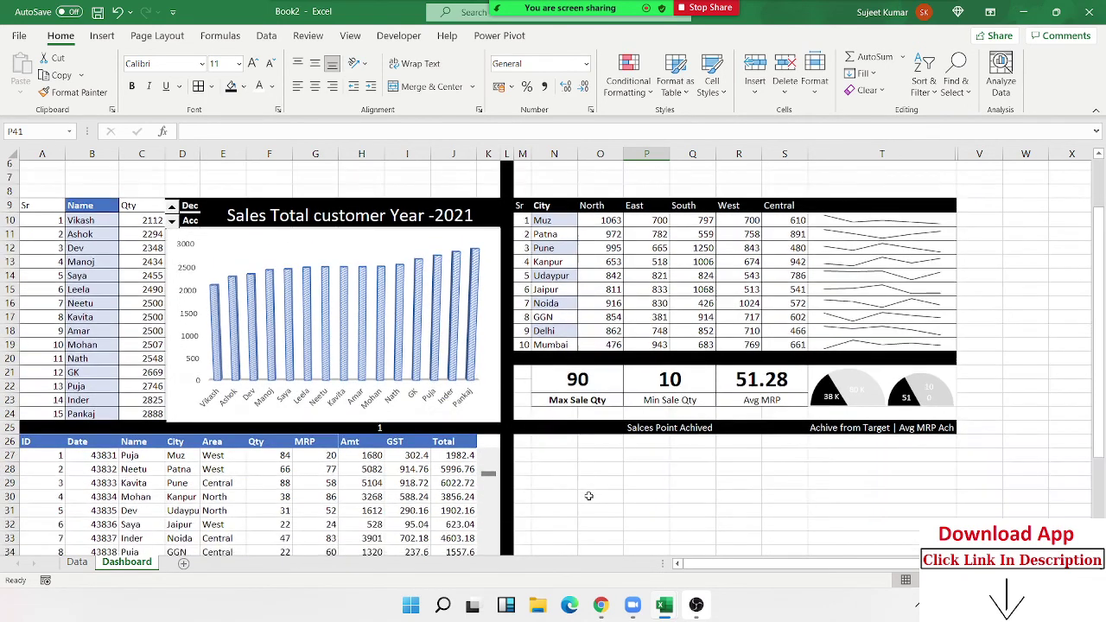
pyautogui.scroll(-4, 588, 496)
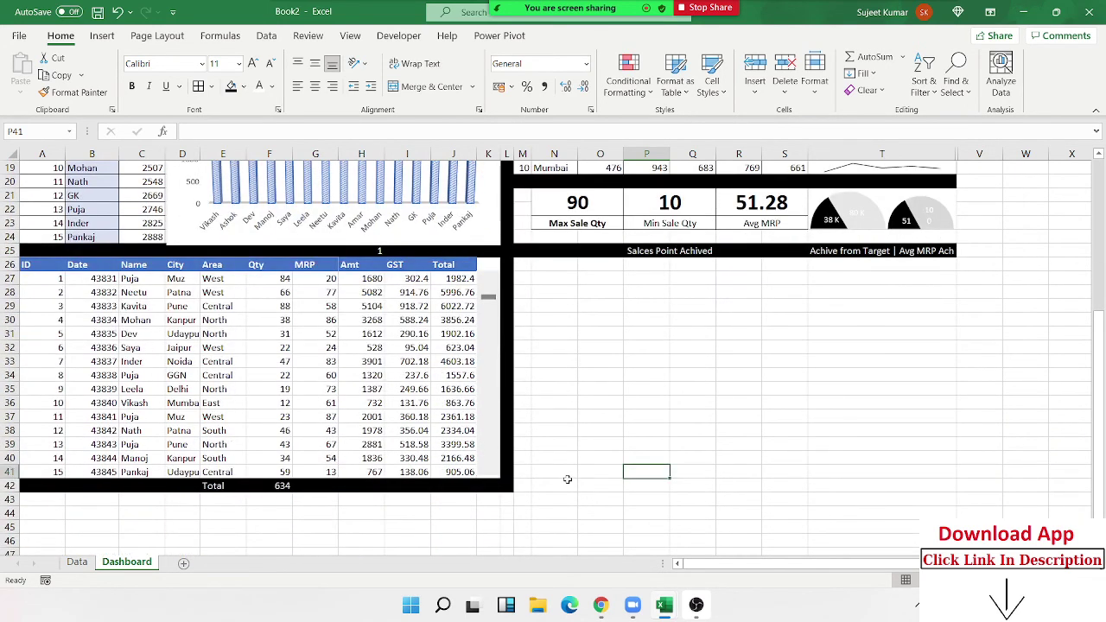
pyautogui.scroll(1, 568, 477)
pyautogui.scroll(1, 567, 478)
pyautogui.scroll(1, 567, 478)
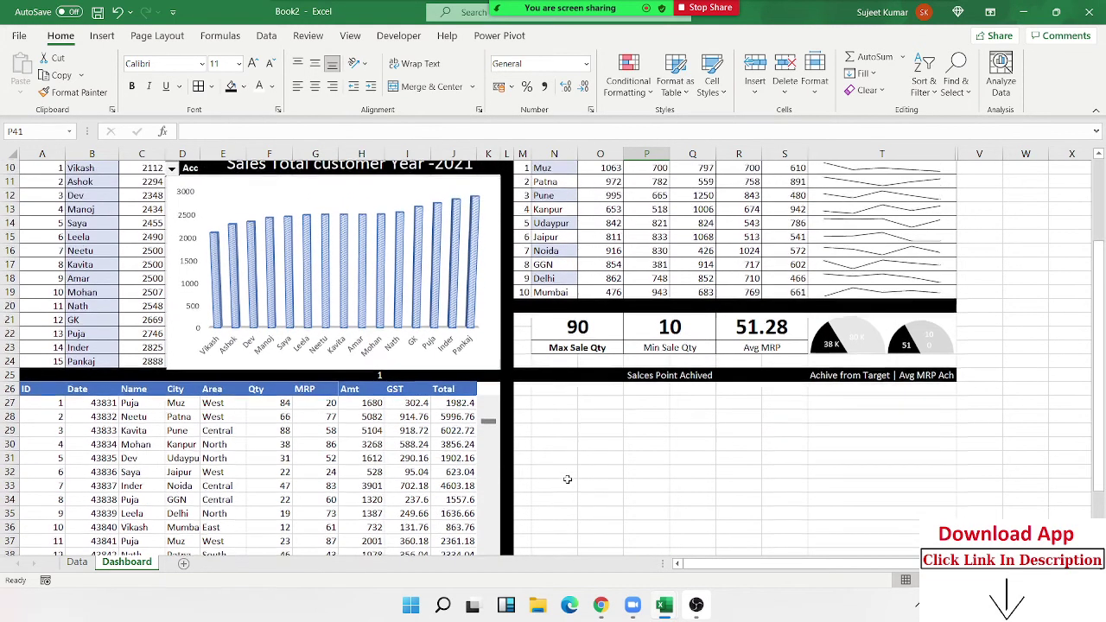
pyautogui.scroll(2, 567, 478)
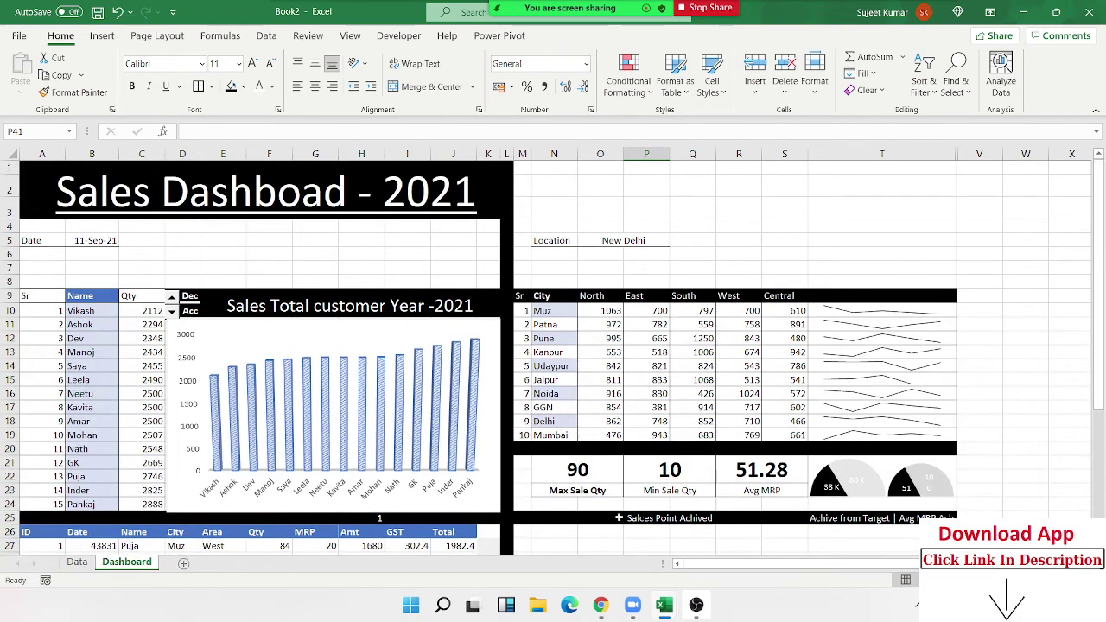
pyautogui.scroll(-6, 592, 513)
pyautogui.scroll(-1, 592, 481)
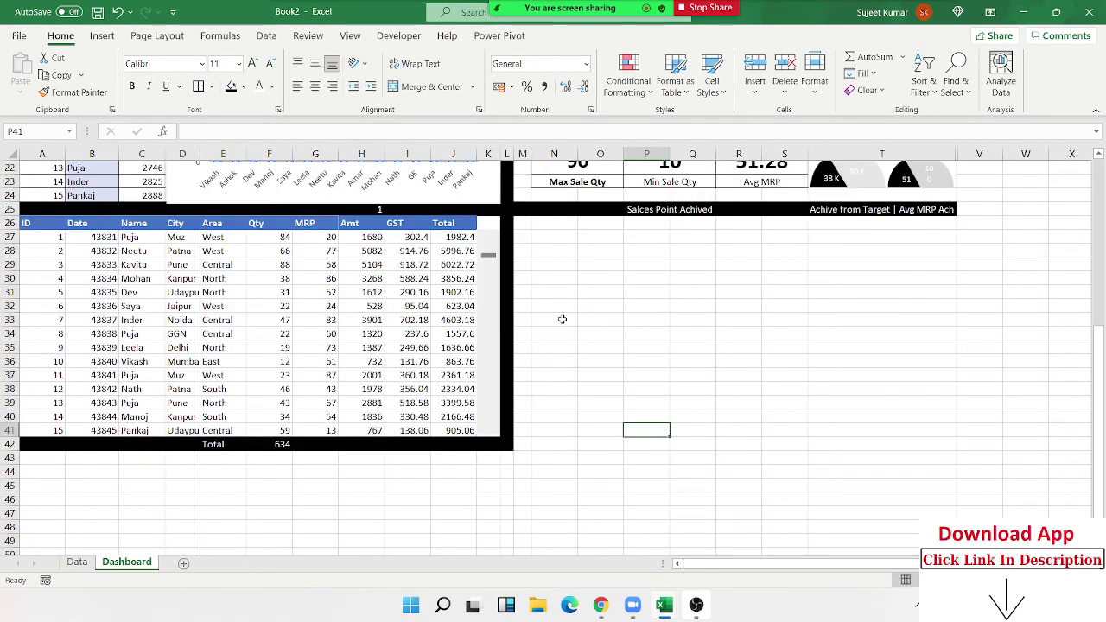
pyautogui.scroll(2, 561, 320)
pyautogui.scroll(2, 561, 320)
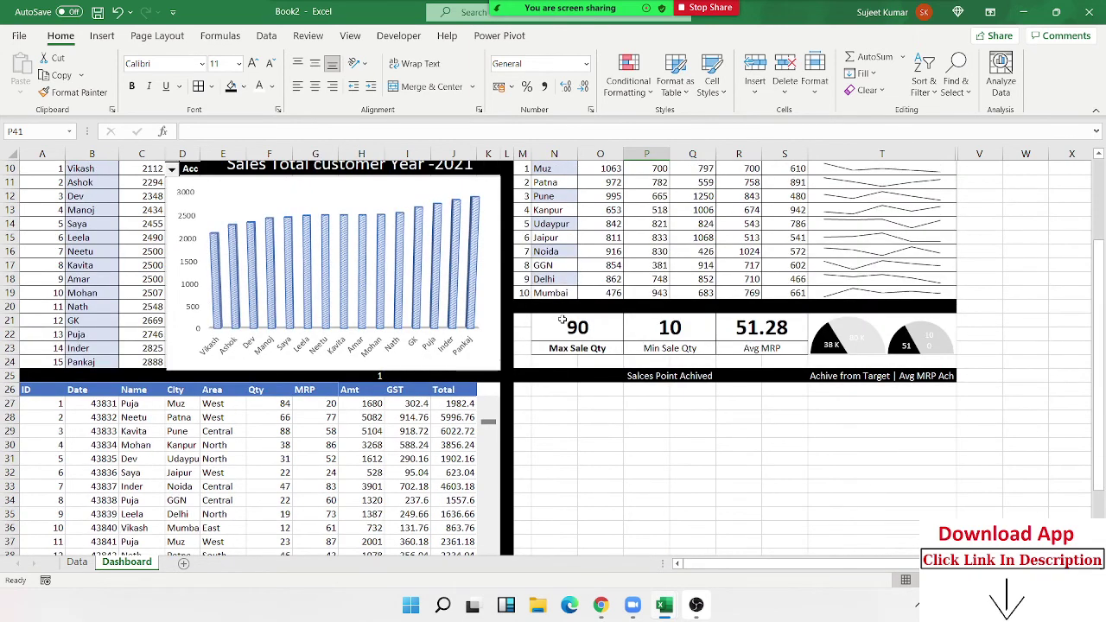
pyautogui.scroll(3, 561, 320)
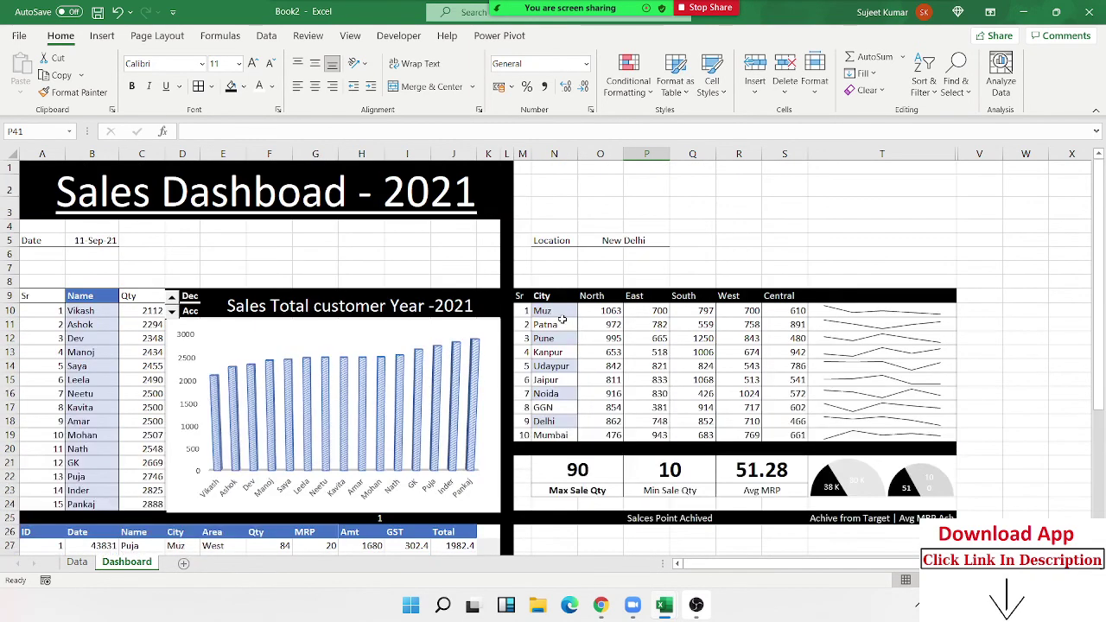
pyautogui.click(583, 338)
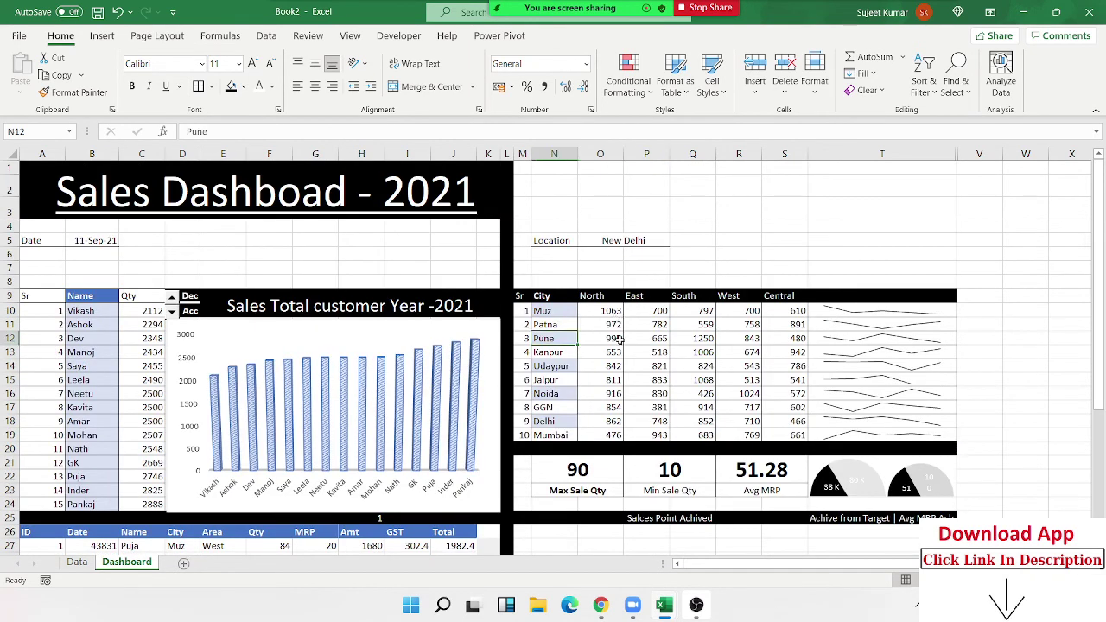
pyautogui.scroll(-3, 622, 342)
pyautogui.scroll(-2, 629, 351)
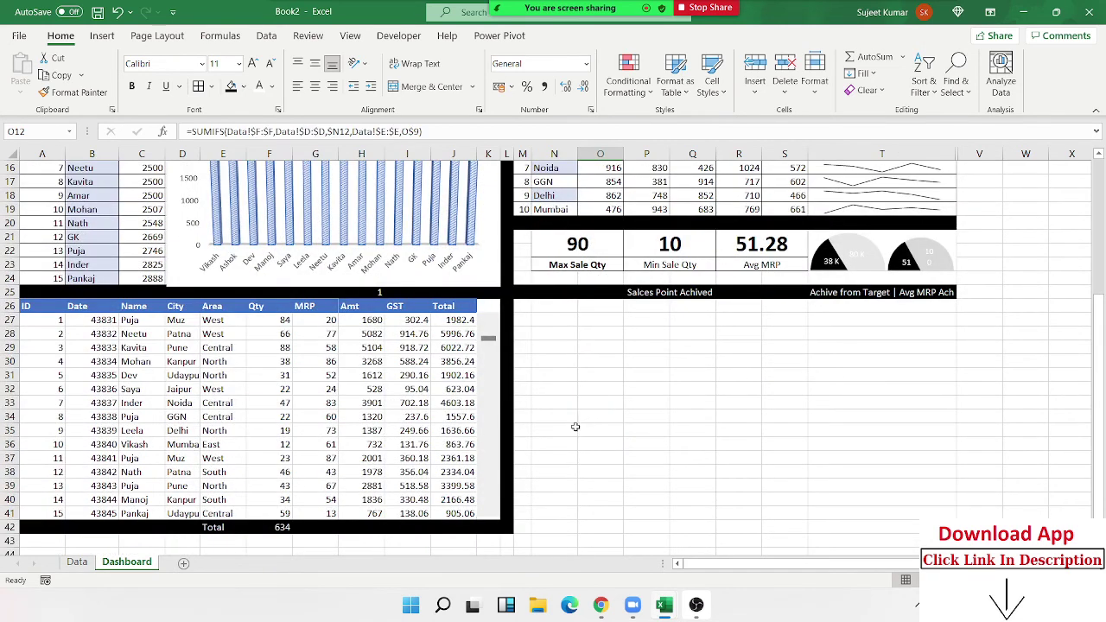
pyautogui.click(570, 431)
pyautogui.click(569, 389)
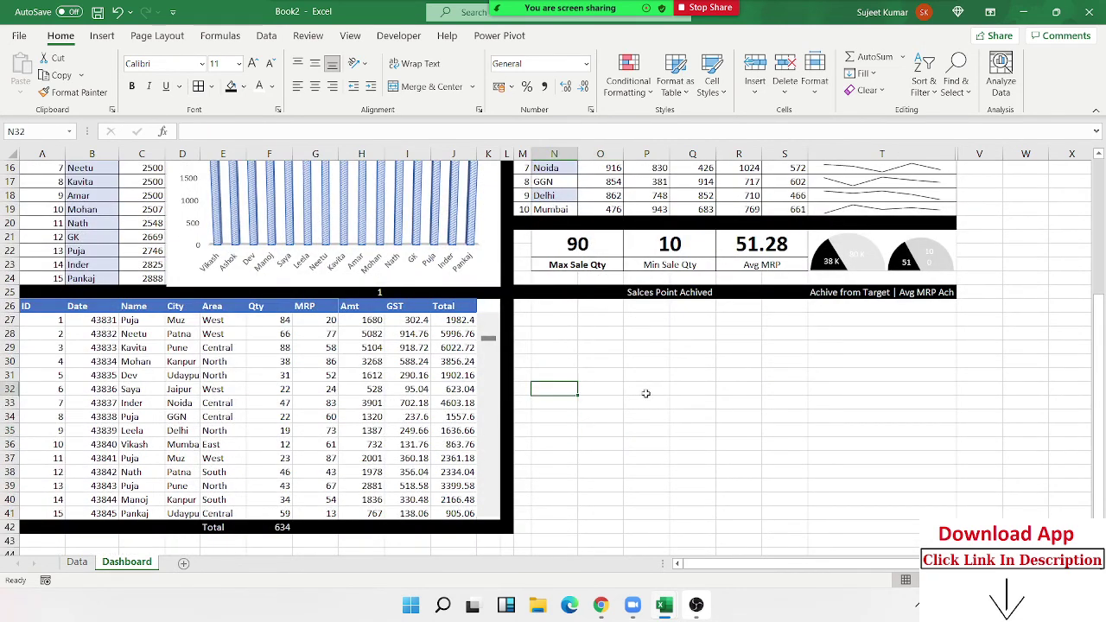
pyautogui.click(648, 389)
pyautogui.click(743, 388)
pyautogui.click(769, 377)
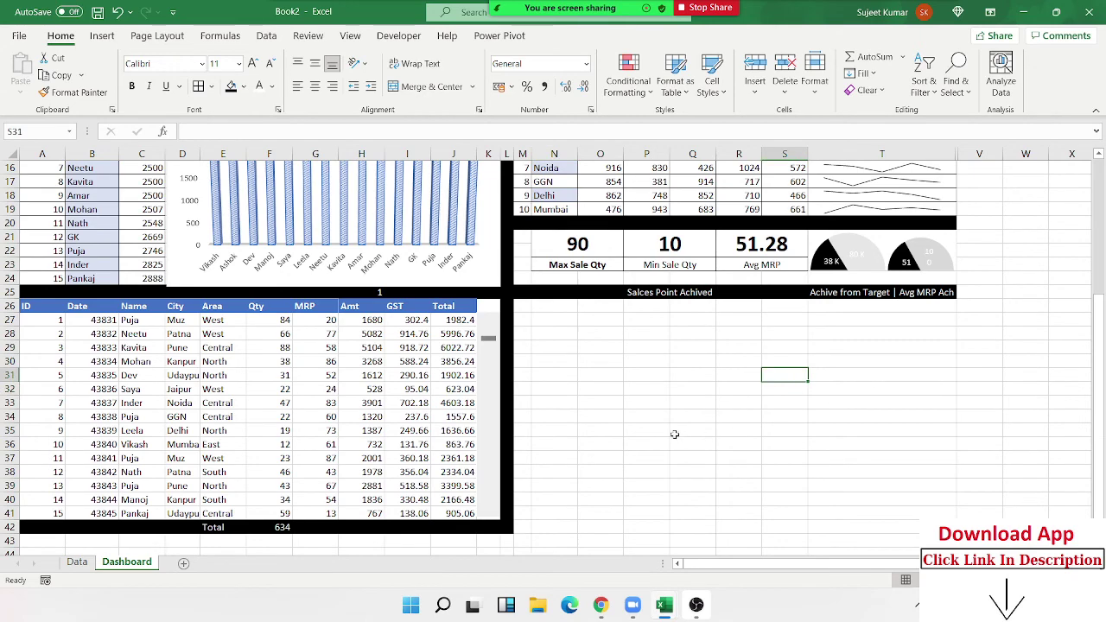
pyautogui.click(561, 306)
pyautogui.scroll(3, 569, 349)
pyautogui.scroll(2, 565, 363)
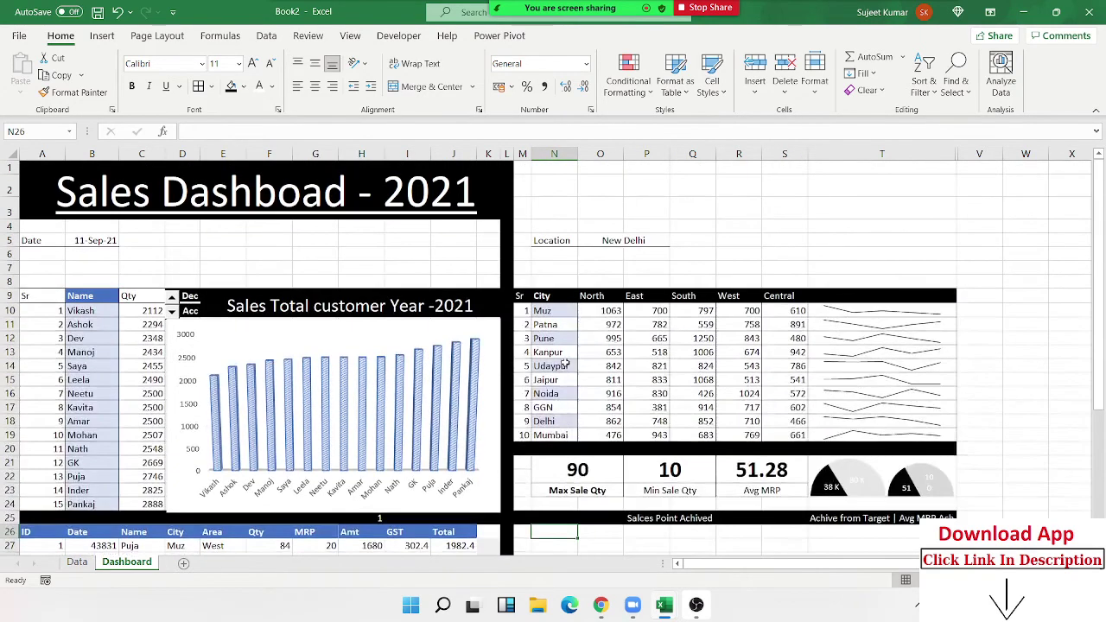
pyautogui.scroll(-2, 564, 421)
# Step: Select cells N26:O27 on the Dashboard
pyautogui.moveTo(559, 432); pyautogui.dragTo(605, 429)
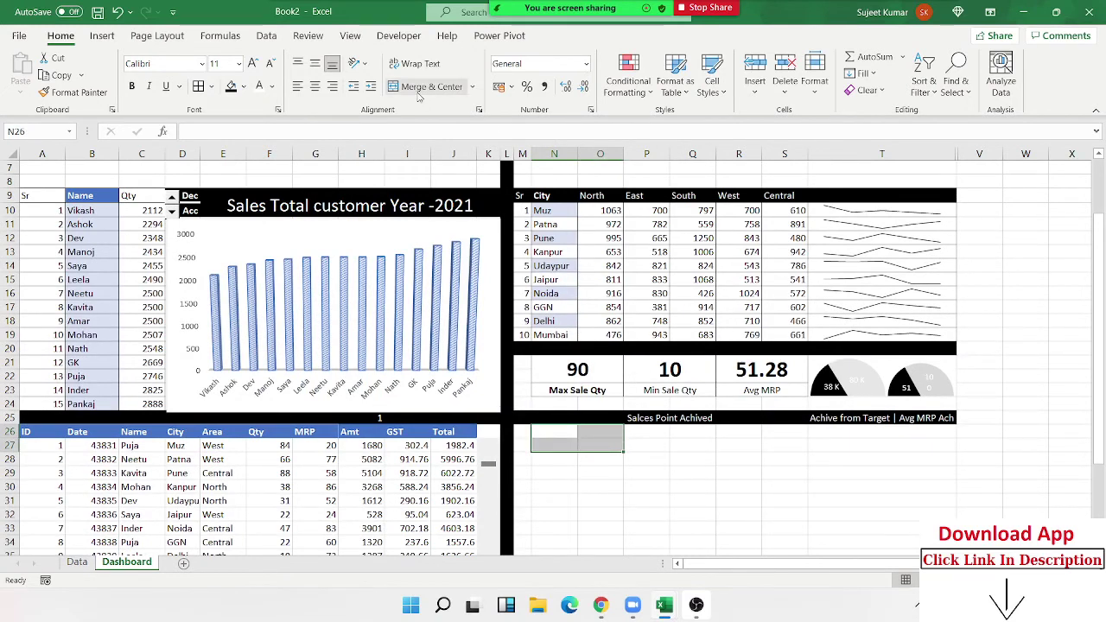
pyautogui.click(569, 429)
pyautogui.moveTo(569, 429); pyautogui.dragTo(600, 429)
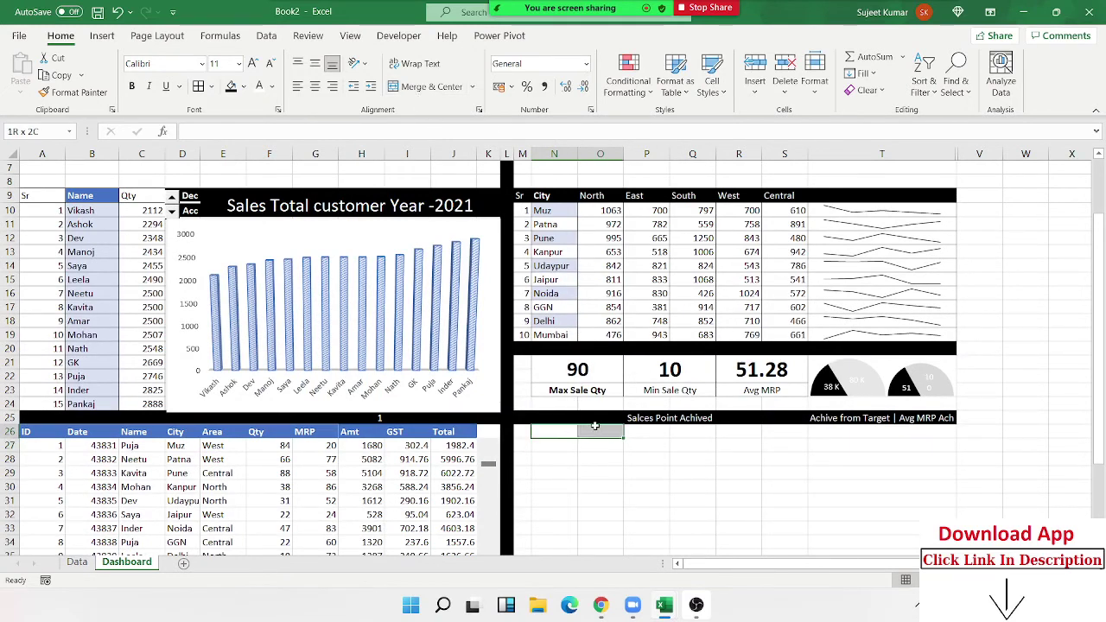
pyautogui.scroll(-1, 574, 427)
pyautogui.scroll(-2, 574, 427)
pyautogui.scroll(-1, 574, 426)
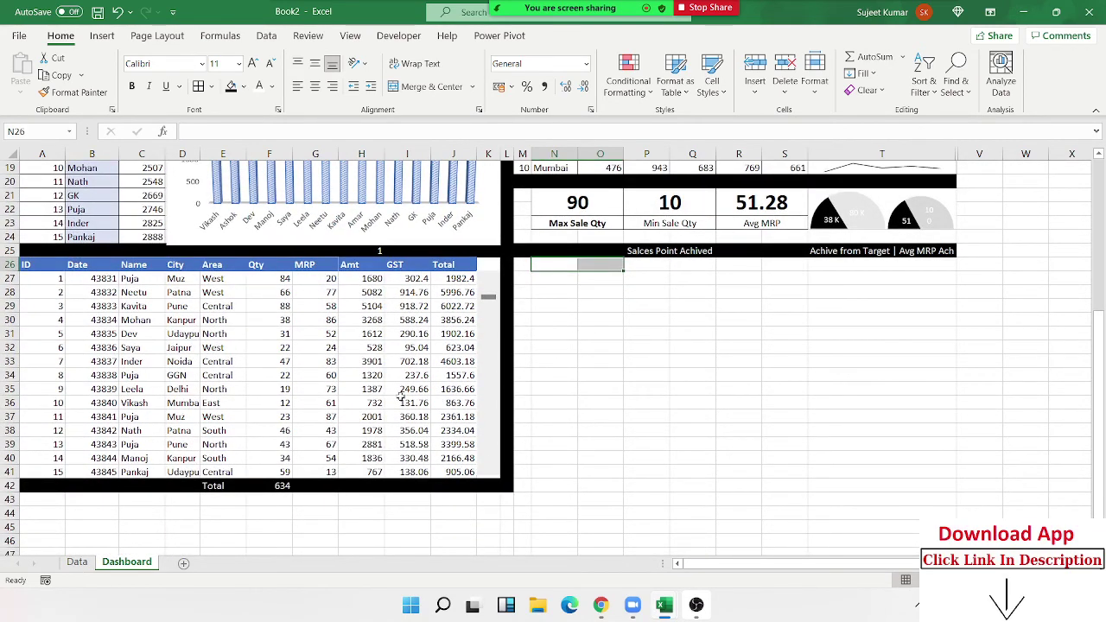
pyautogui.scroll(3, 519, 458)
pyautogui.scroll(3, 614, 406)
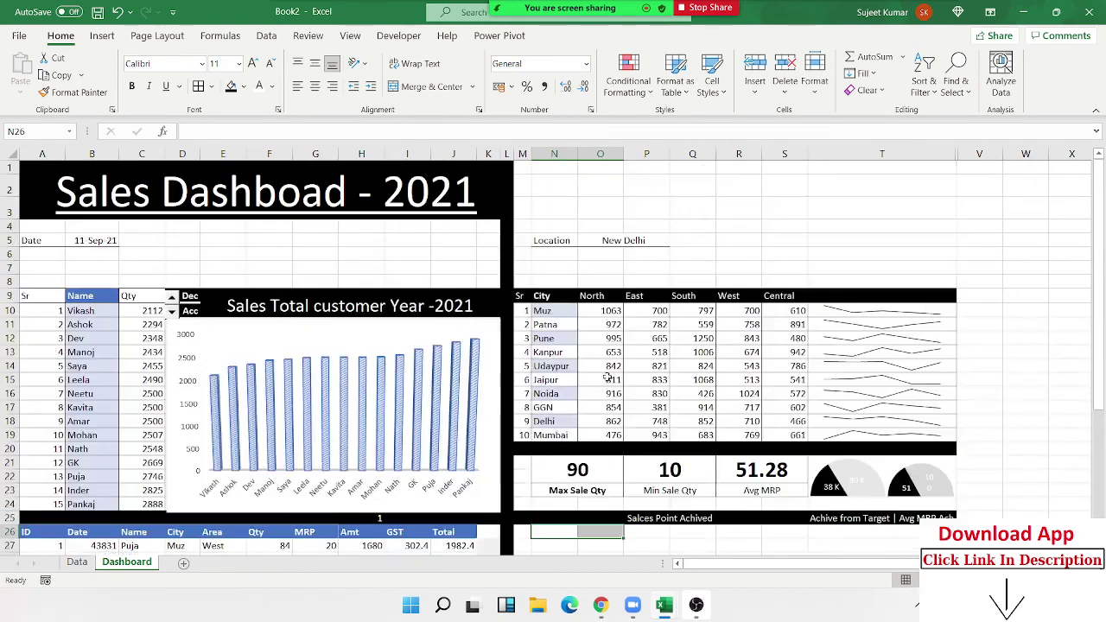
# Step: Select the city regional table N10:R18, then switch to the Data sheet
pyautogui.moveTo(561, 309)
pyautogui.mouseDown()
pyautogui.moveTo(728, 399)
pyautogui.moveTo(739, 422)
pyautogui.mouseUp()
pyautogui.scroll(-3, 592, 458)
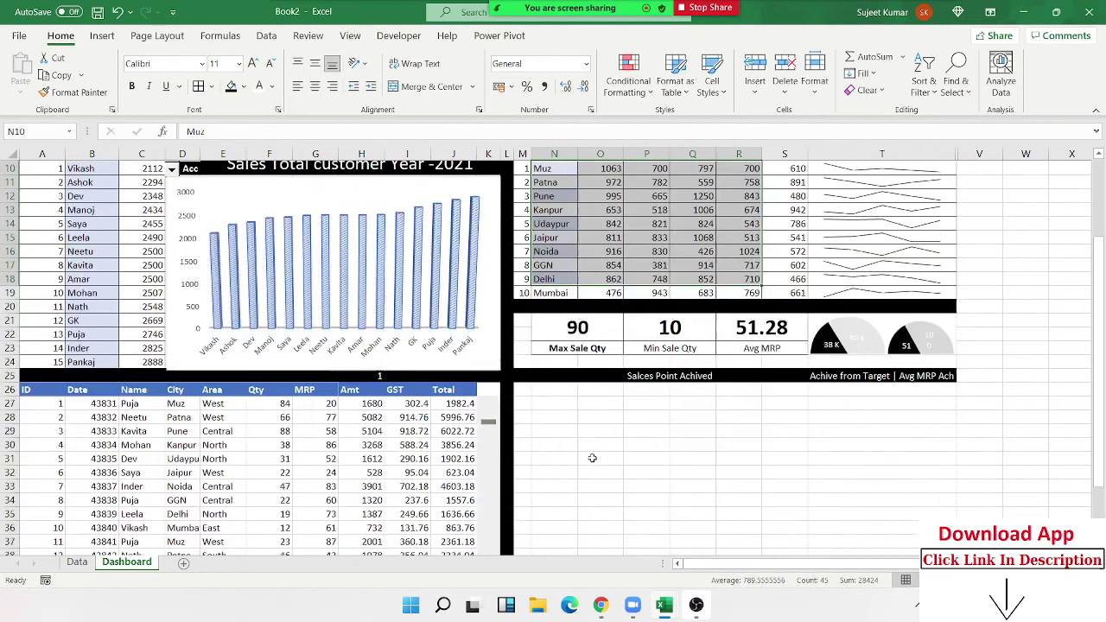
pyautogui.scroll(-2, 592, 458)
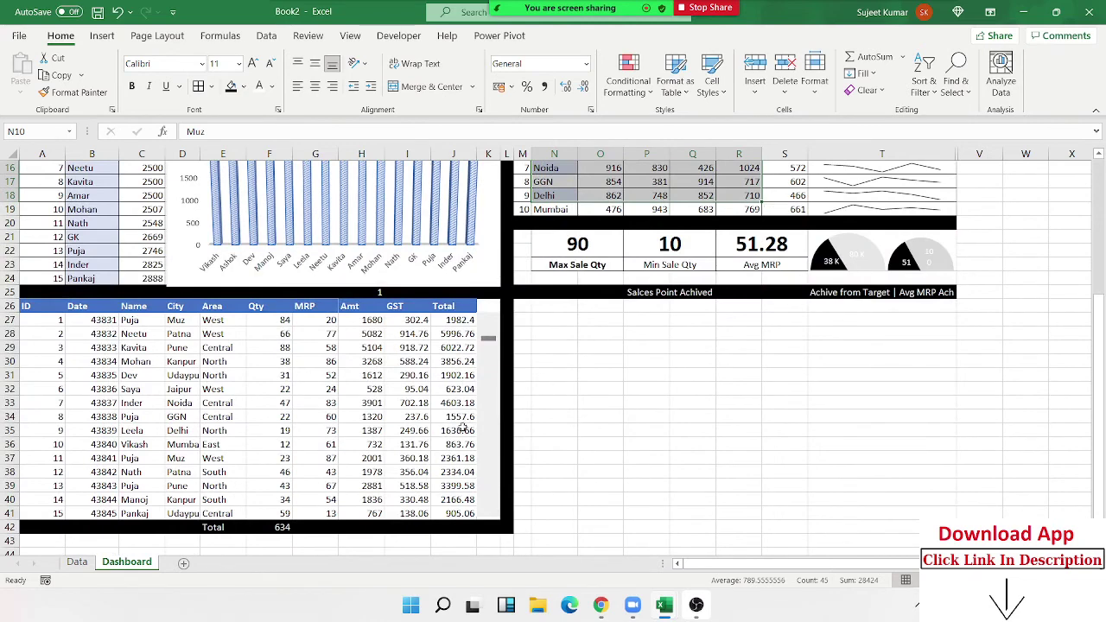
pyautogui.click(77, 563)
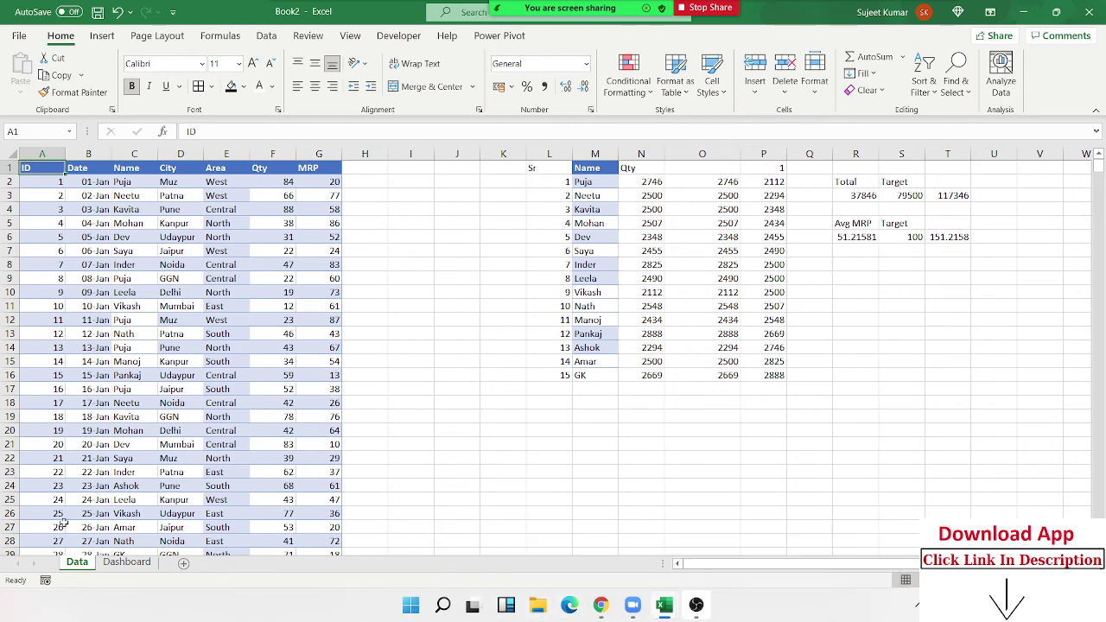
# Step: Select the names M2:M13, Puja to Ashok, on Data, then return to Dashboard
pyautogui.click(558, 458)
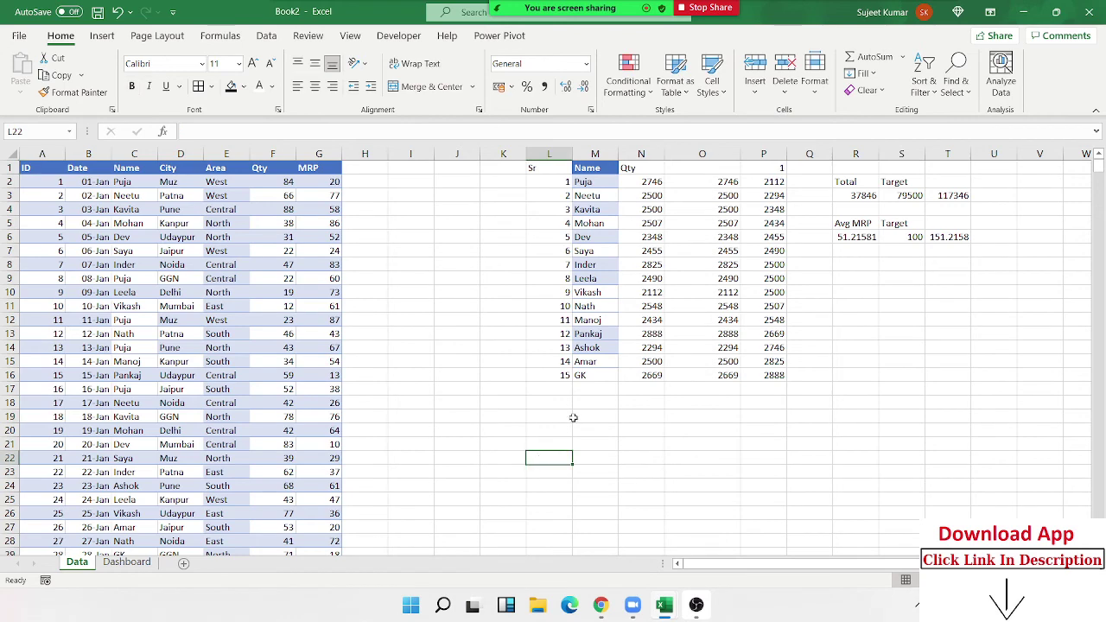
pyautogui.scroll(-4, 573, 418)
pyautogui.scroll(4, 573, 417)
pyautogui.click(575, 417)
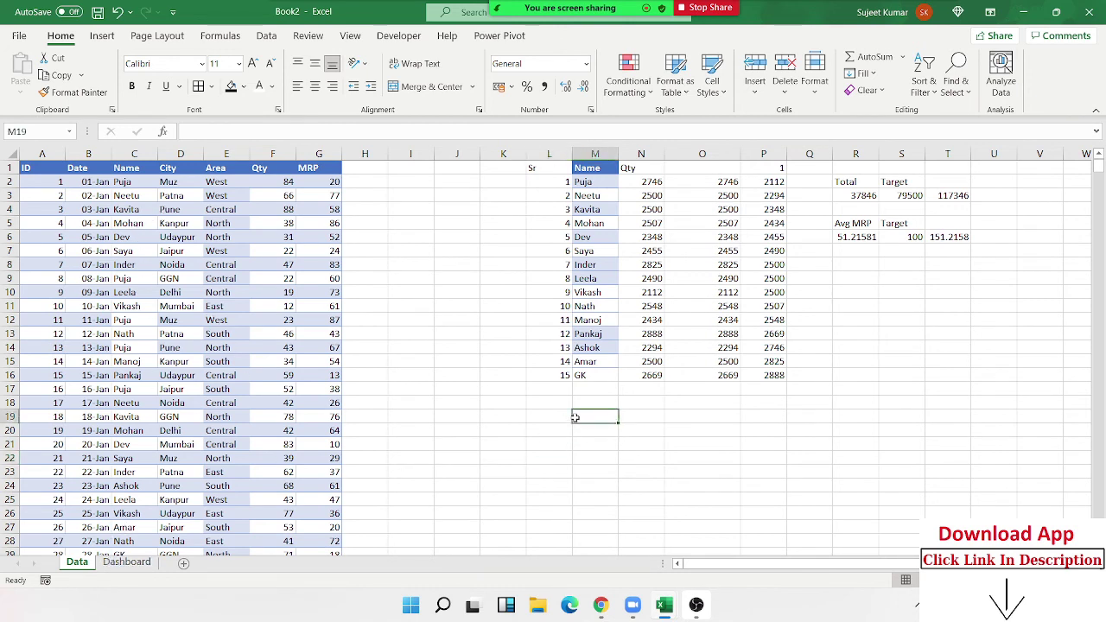
pyautogui.click(130, 562)
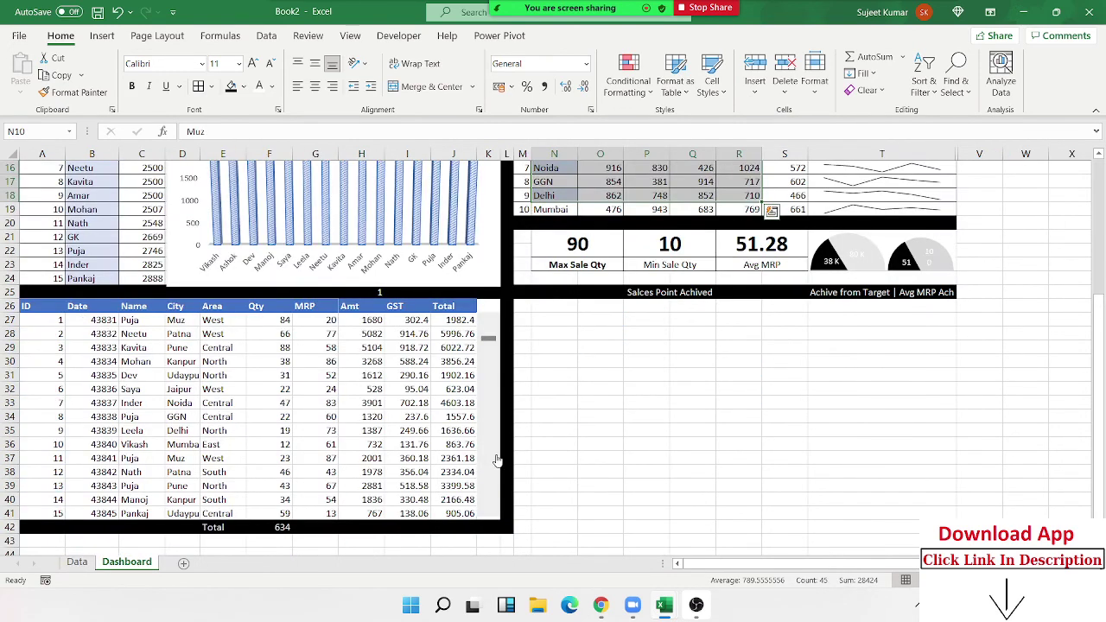
pyautogui.click(558, 345)
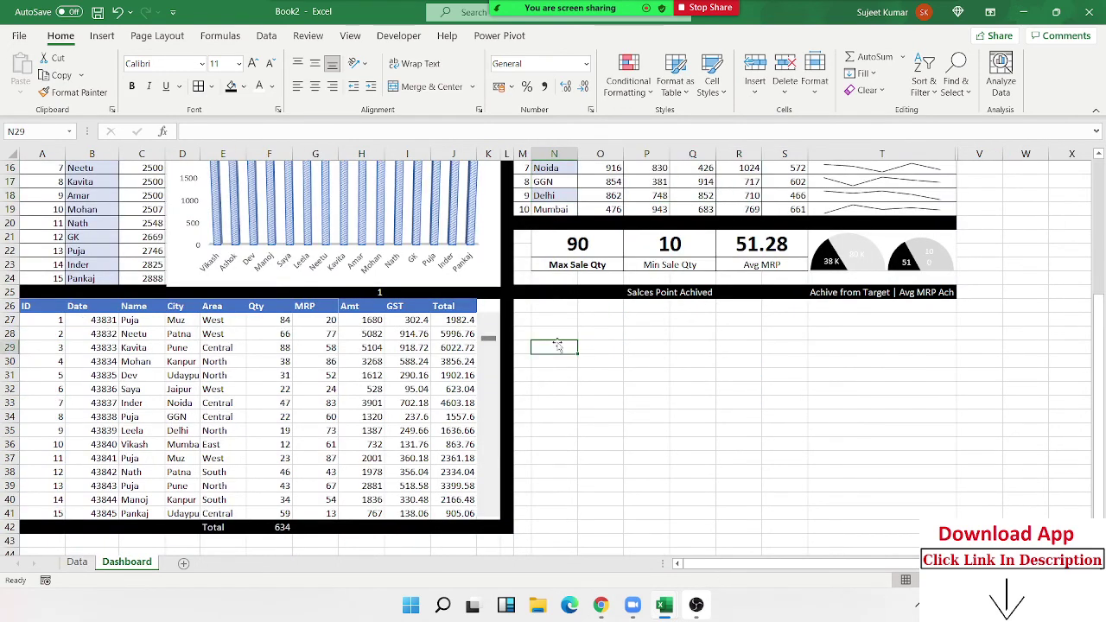
pyautogui.click(76, 562)
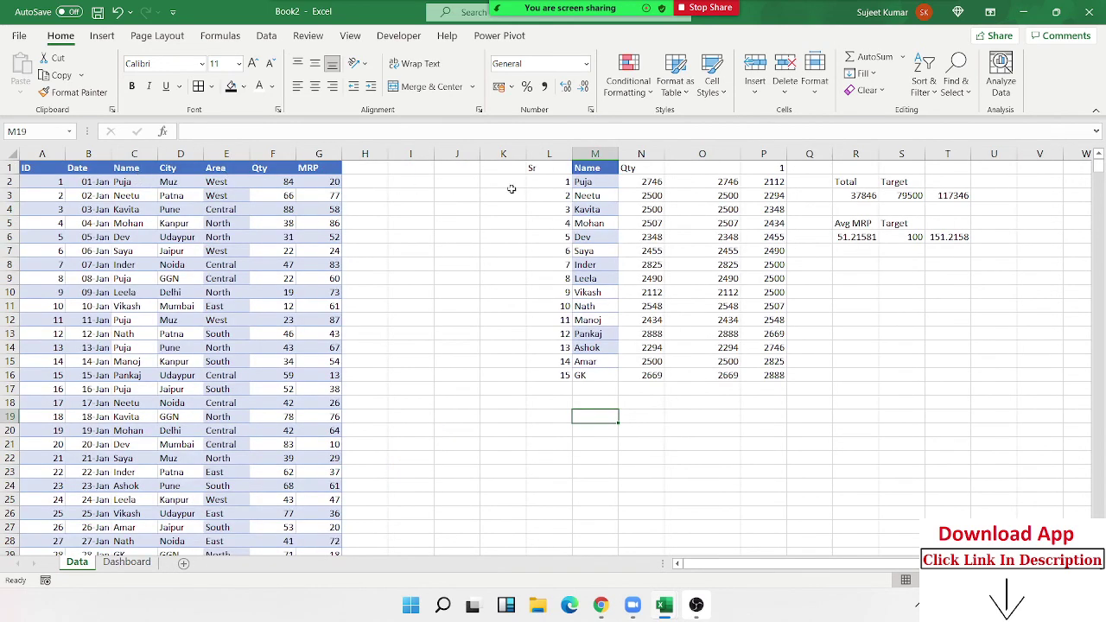
pyautogui.moveTo(600, 183); pyautogui.dragTo(596, 348)
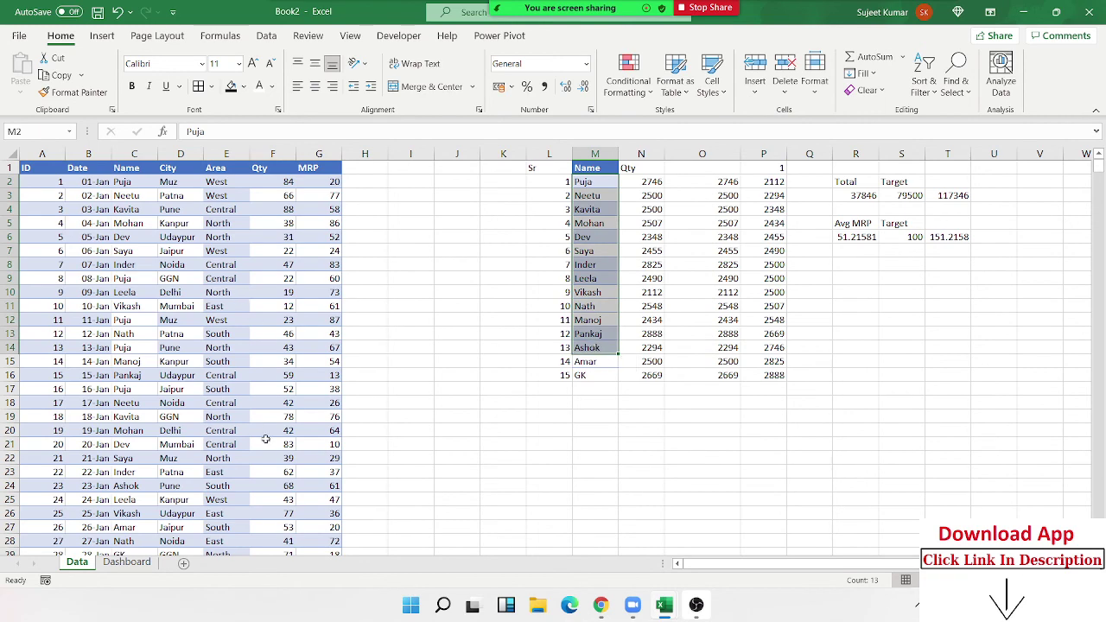
pyautogui.click(126, 561)
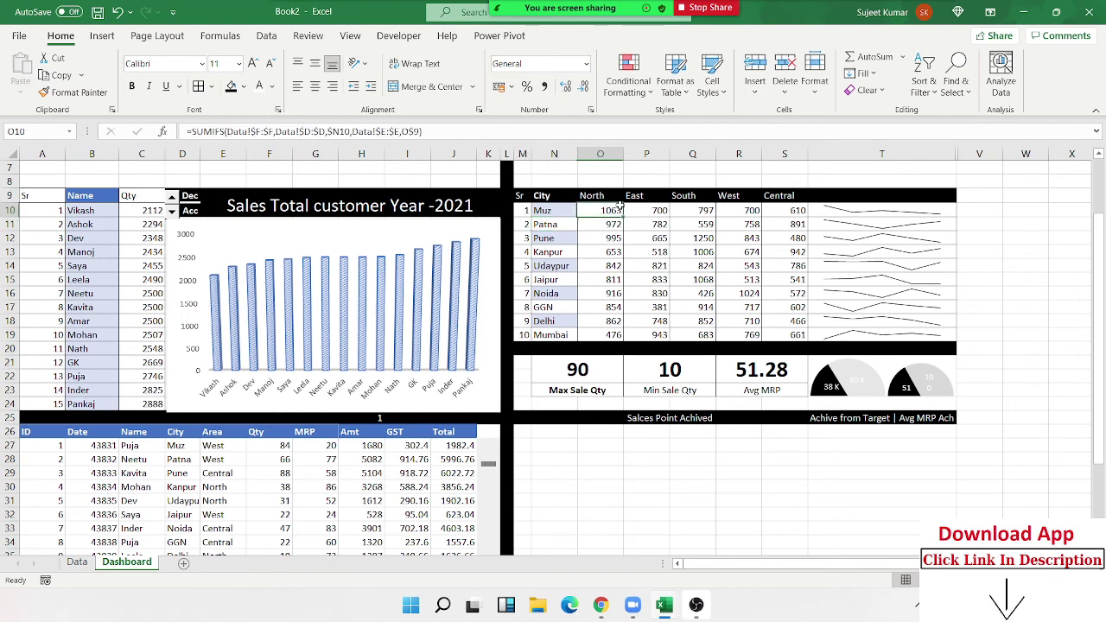
# Step: Put the city index 1 in cell N26
pyautogui.moveTo(600, 210); pyautogui.dragTo(764, 210)
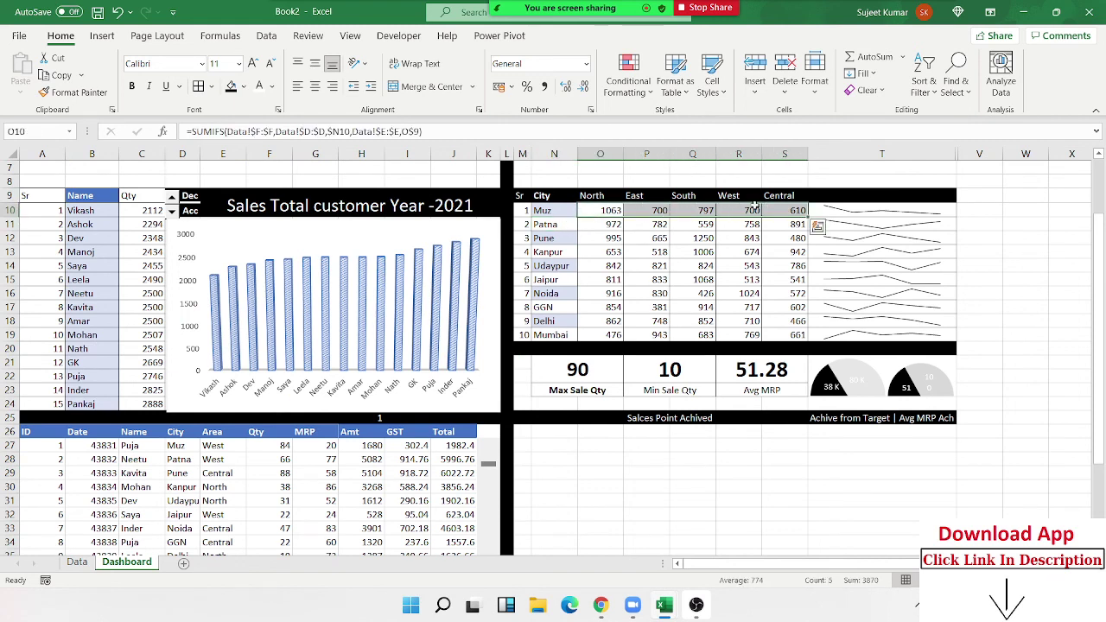
pyautogui.click(560, 457)
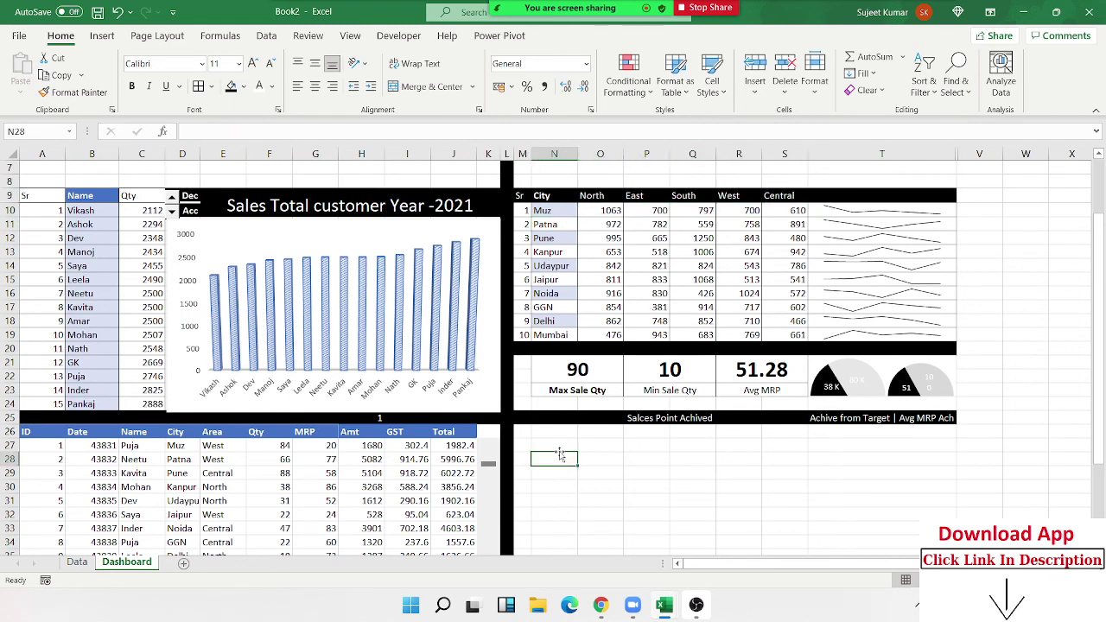
pyautogui.click(561, 445)
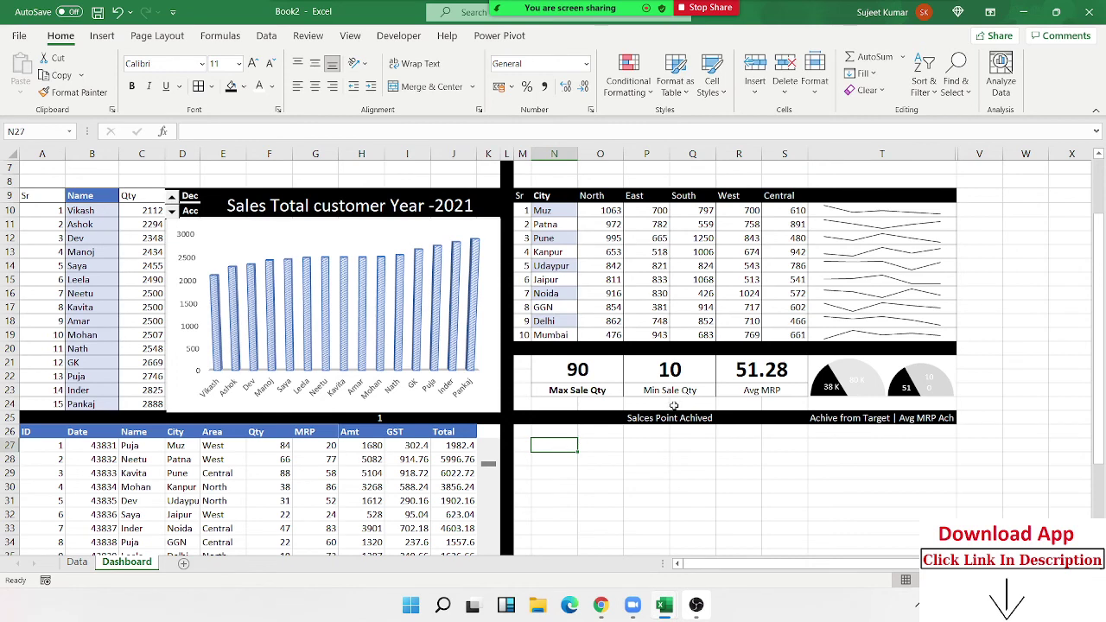
pyautogui.press('Up')
pyautogui.write('1')
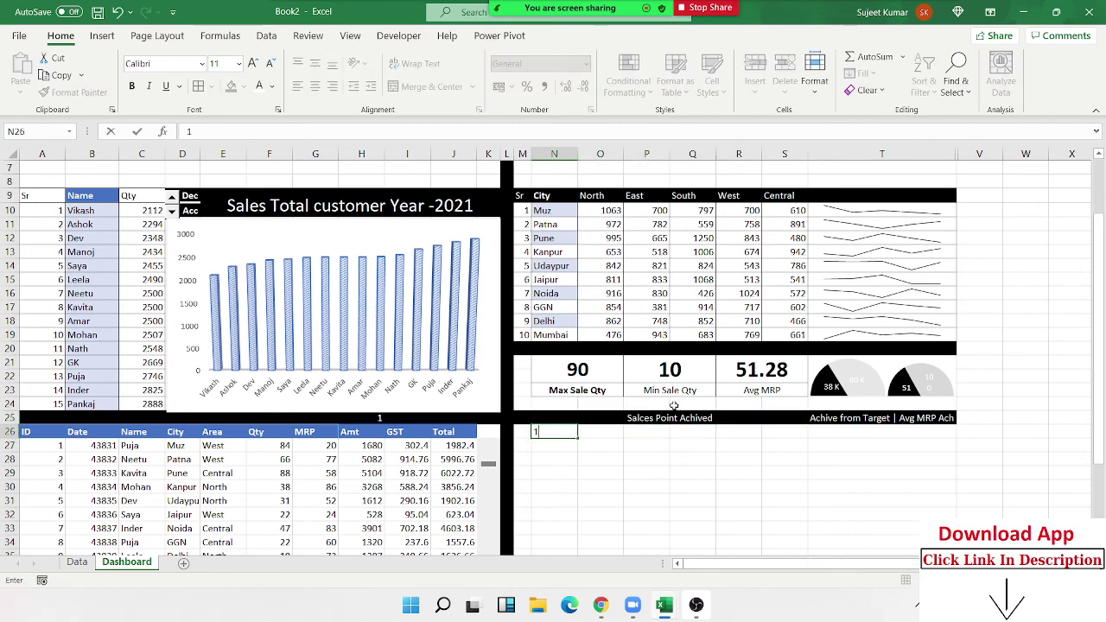
pyautogui.press('Return')
# Step: Enter =OFFSET(N9,N26,0) in N27 so it returns Muz
pyautogui.write('=')
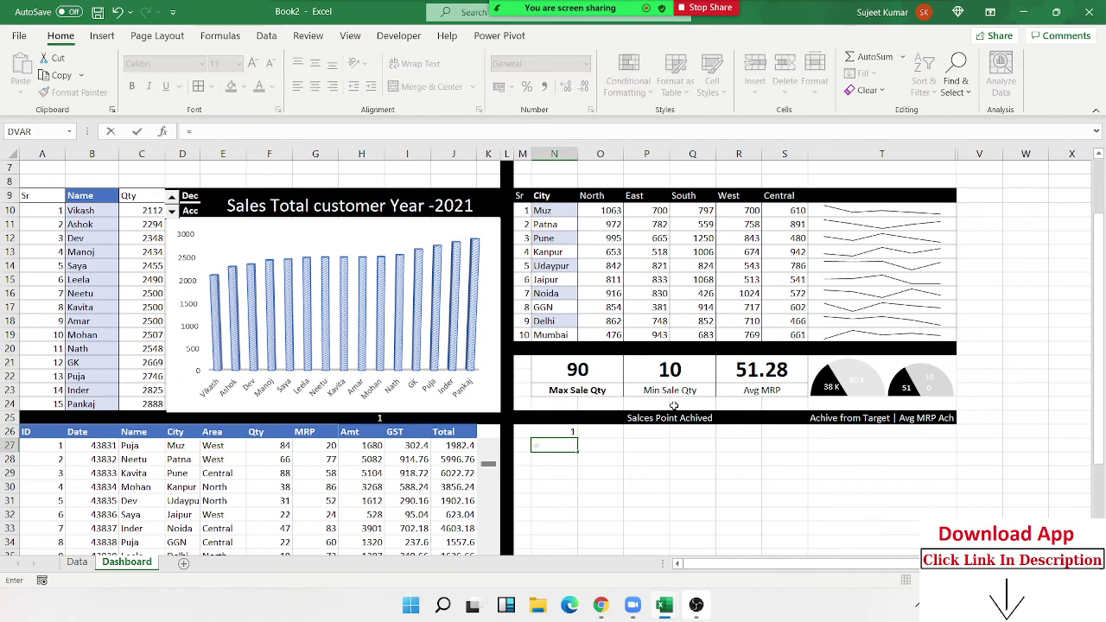
pyautogui.write('offas')
pyautogui.press('BackSpace')
pyautogui.press('Tab')
pyautogui.press('Up')
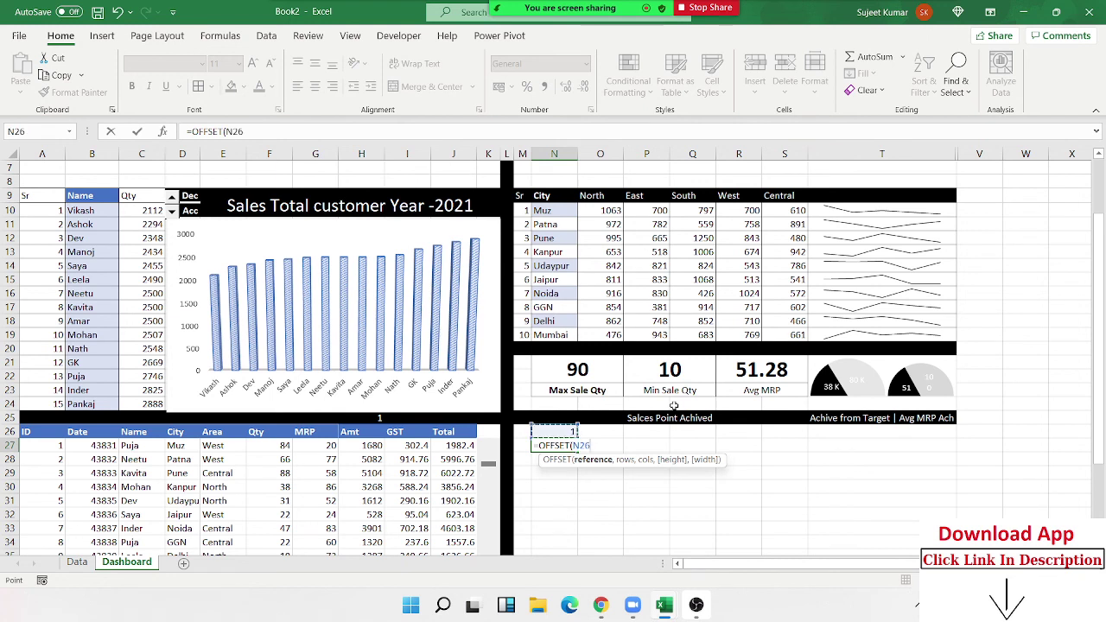
pyautogui.press('Up')
pyautogui.press('Up')
pyautogui.press('Up')
pyautogui.press('Up')
pyautogui.press('Up')
pyautogui.press('Up')
pyautogui.press('Up')
pyautogui.press('Up')
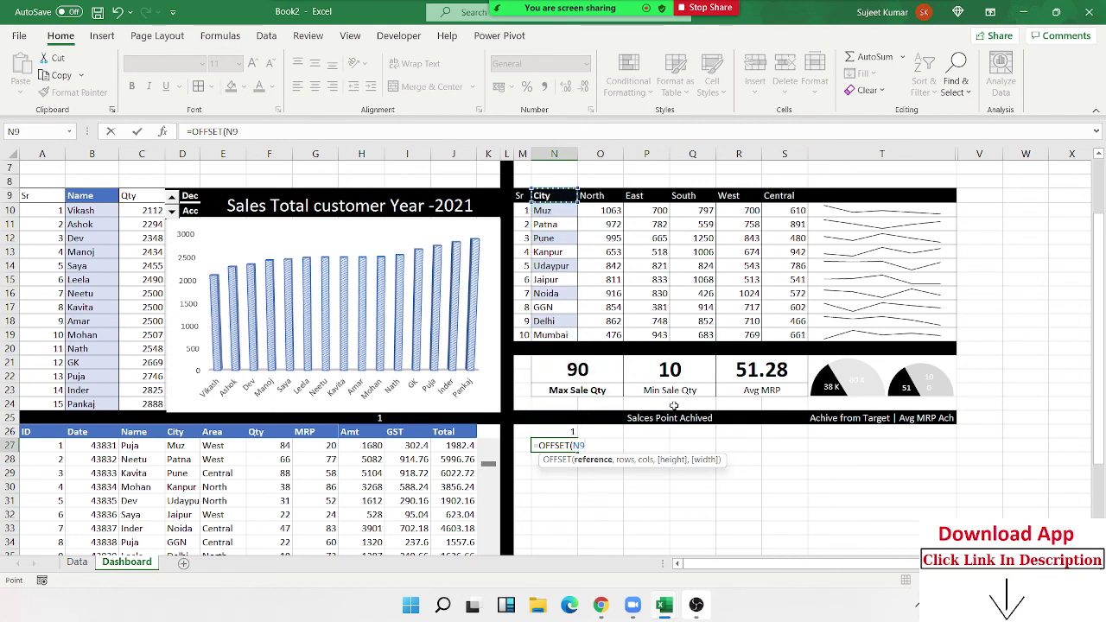
pyautogui.write(',')
pyautogui.press('Up')
pyautogui.write(',')
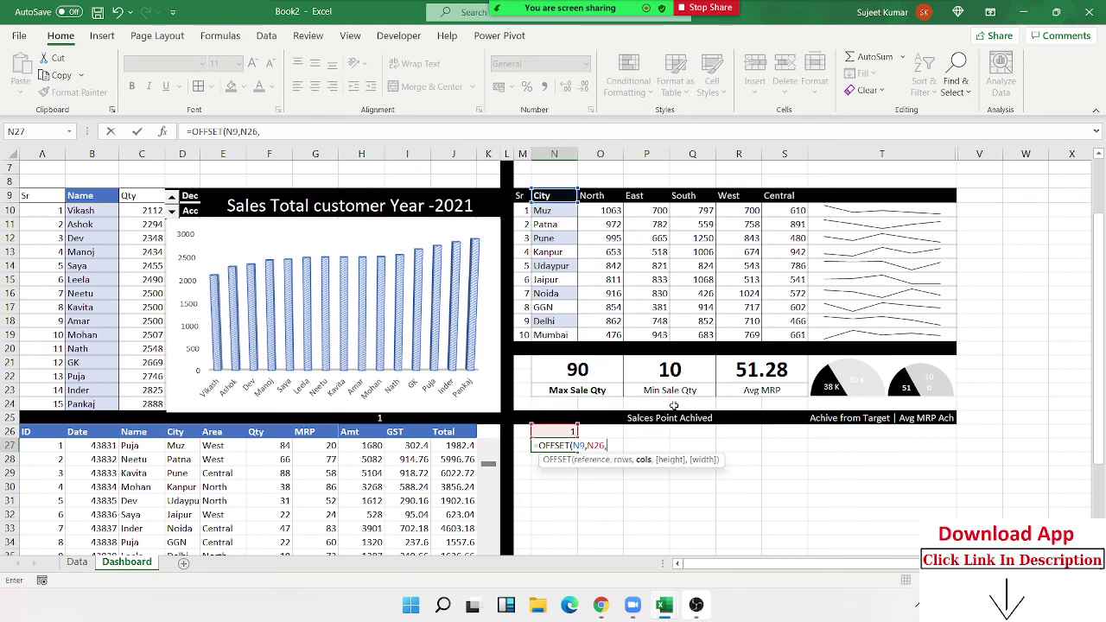
pyautogui.press('Return')
pyautogui.press('Up')
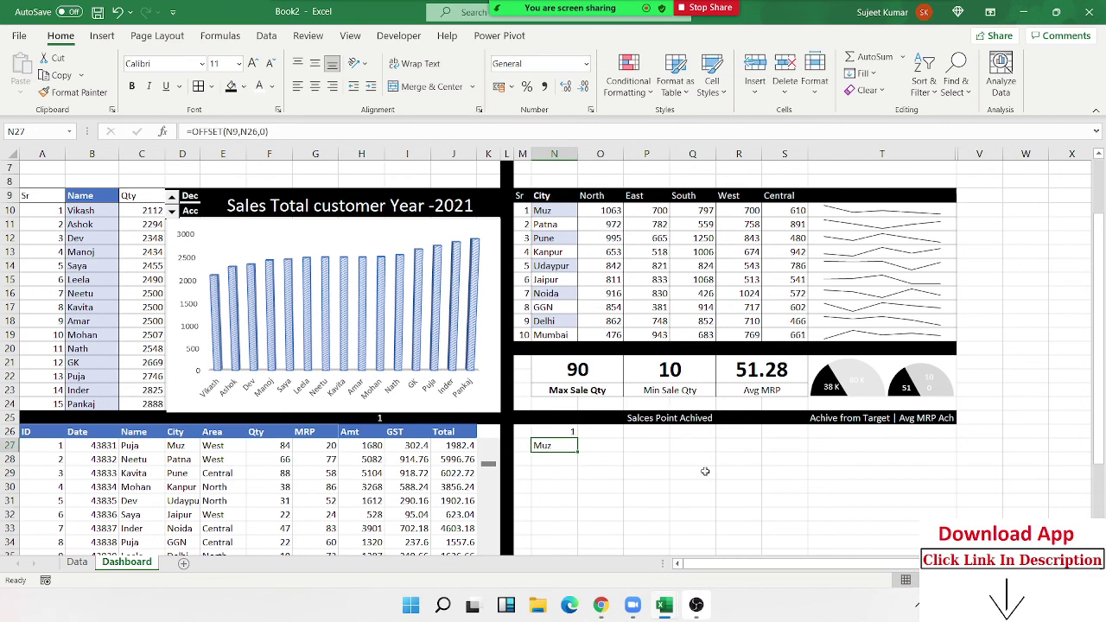
# Step: Make the N26 reference absolute, giving =OFFSET(N9,$N$26,0)
pyautogui.doubleClick(561, 443)
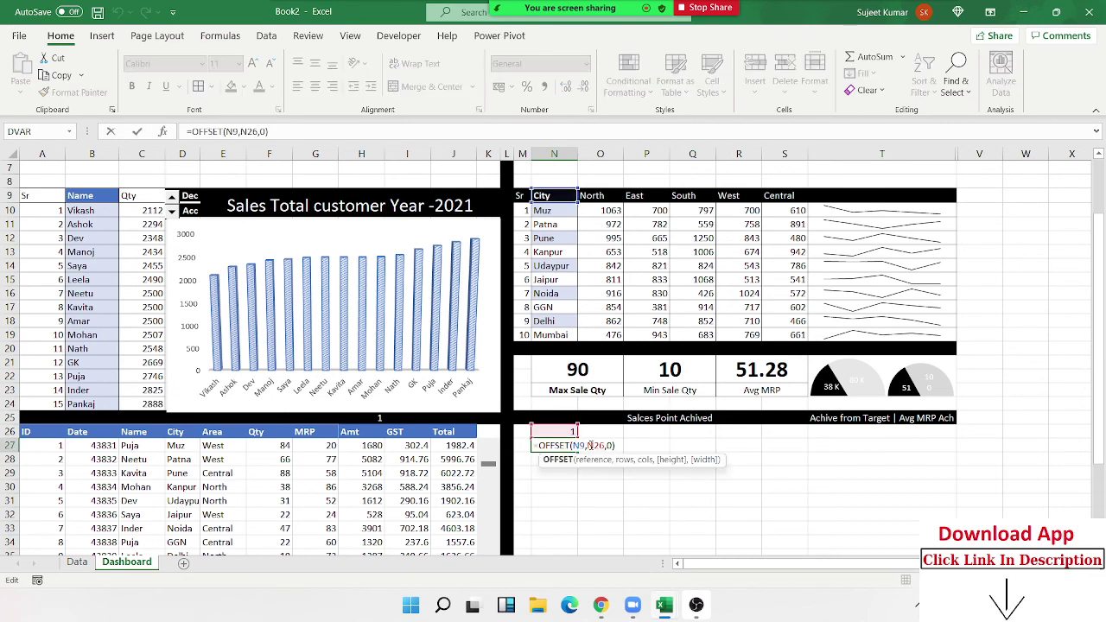
pyautogui.press('F4')
pyautogui.press('Return')
pyautogui.press('Up')
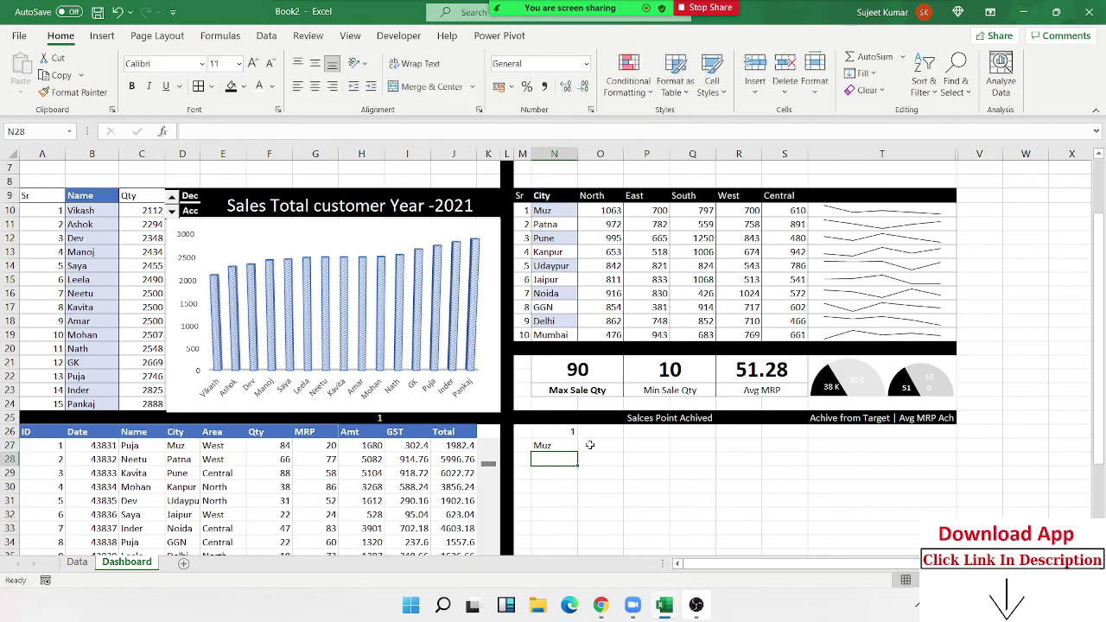
# Step: Fill Muz's formula across to column S, shift it to row 28, and paste the N9:S9 headers into N27
pyautogui.moveTo(576, 452); pyautogui.dragTo(795, 444)
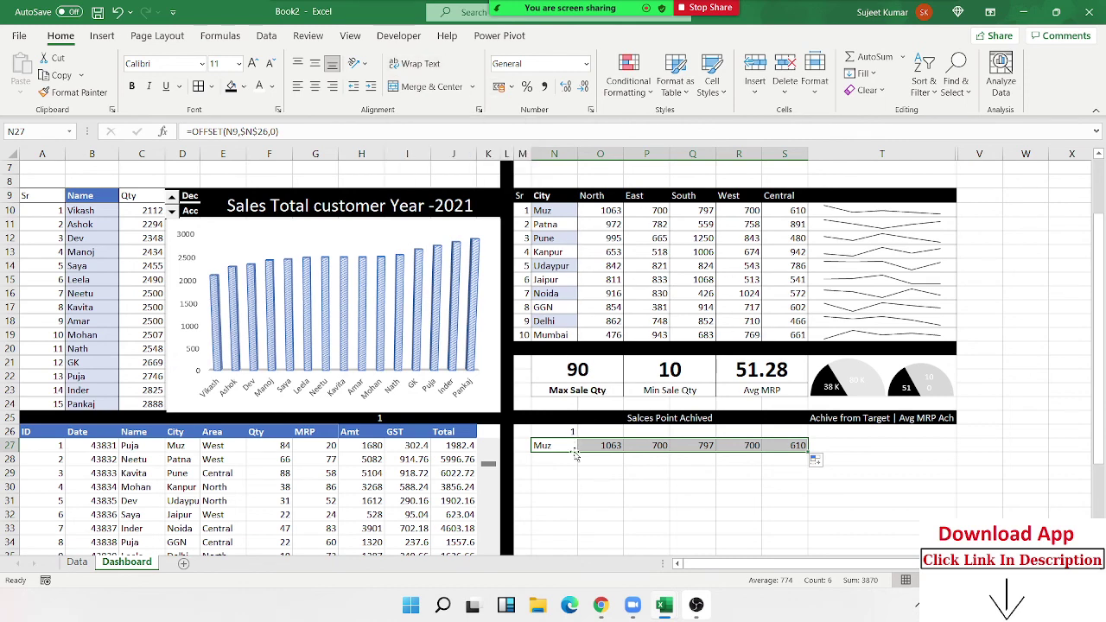
pyautogui.moveTo(574, 456); pyautogui.dragTo(575, 469)
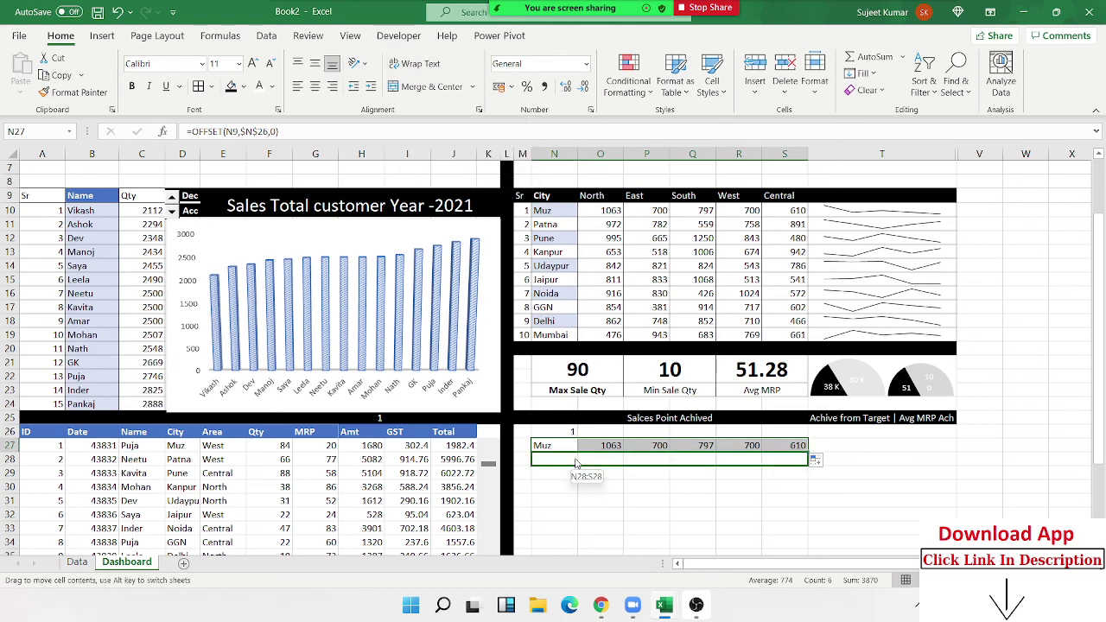
pyautogui.click(591, 198)
pyautogui.moveTo(593, 197); pyautogui.dragTo(726, 213)
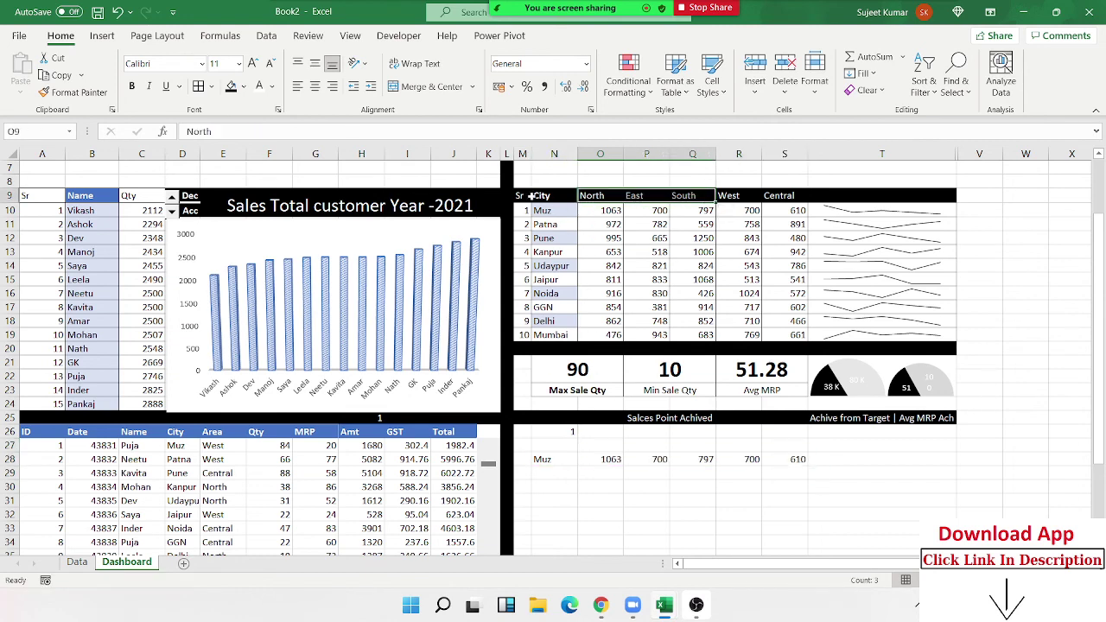
pyautogui.moveTo(542, 195)
pyautogui.mouseDown()
pyautogui.moveTo(745, 179)
pyautogui.moveTo(799, 197)
pyautogui.mouseUp()
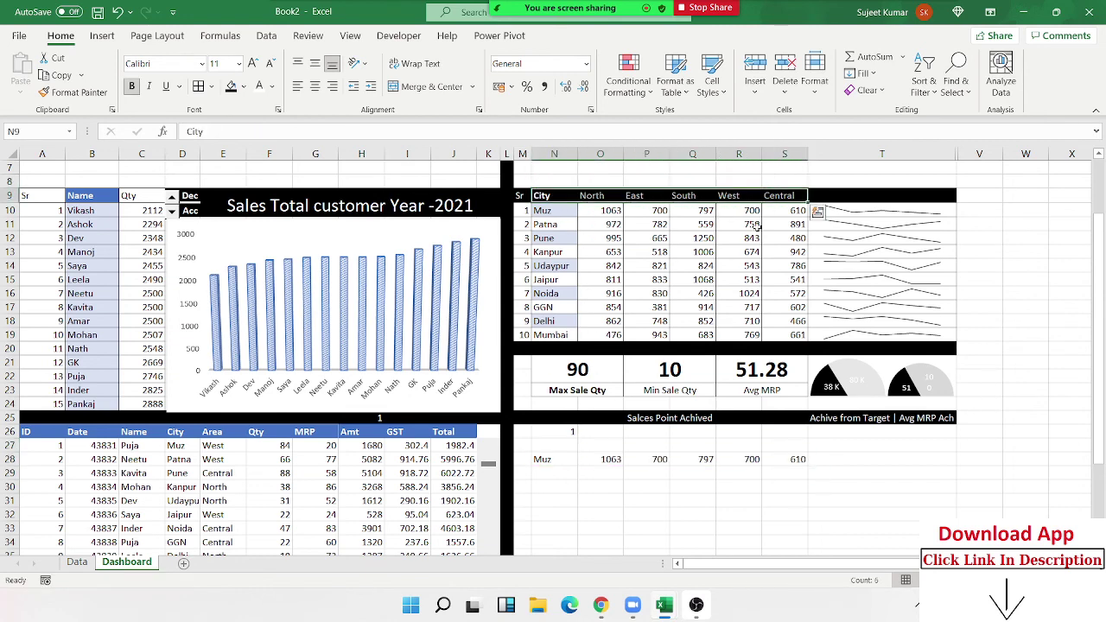
pyautogui.hotkey('ctrl', 'c')
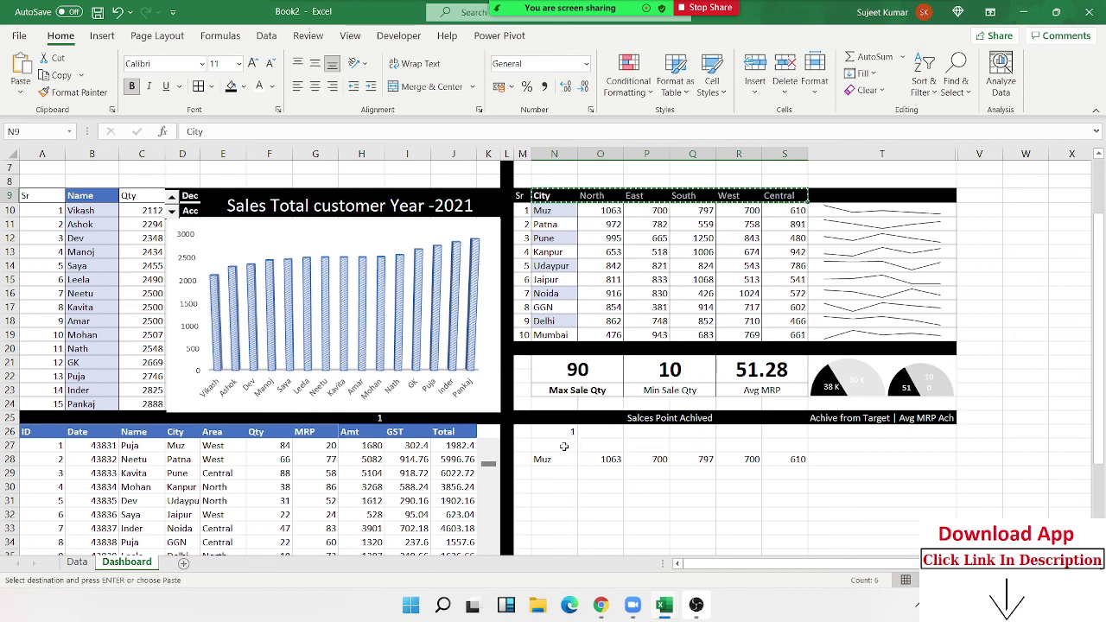
pyautogui.click(563, 446)
pyautogui.hotkey('ctrl', 'v')
pyautogui.moveTo(564, 446); pyautogui.dragTo(788, 460)
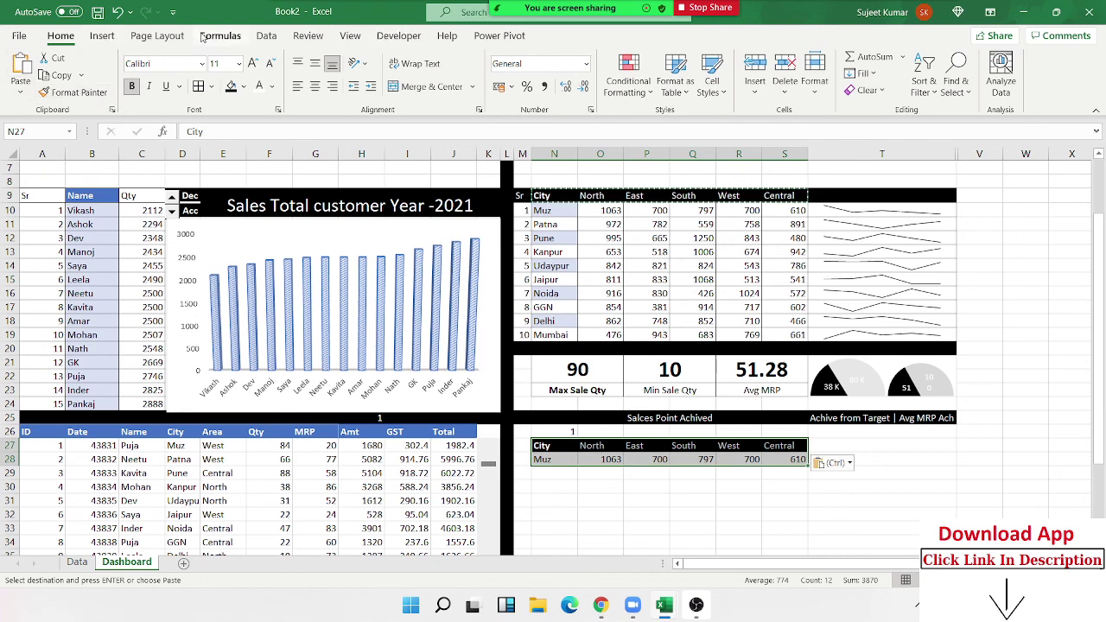
# Step: Insert a Clustered Column chart of N27:S28 and position it just below the city table
pyautogui.click(102, 36)
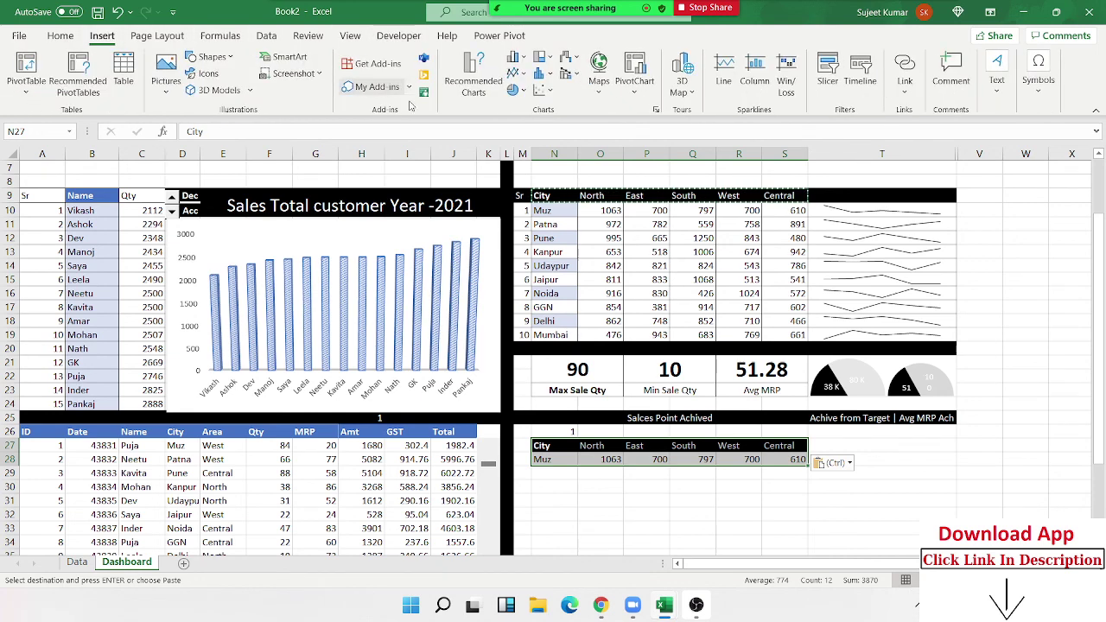
pyautogui.click(518, 72)
pyautogui.click(514, 71)
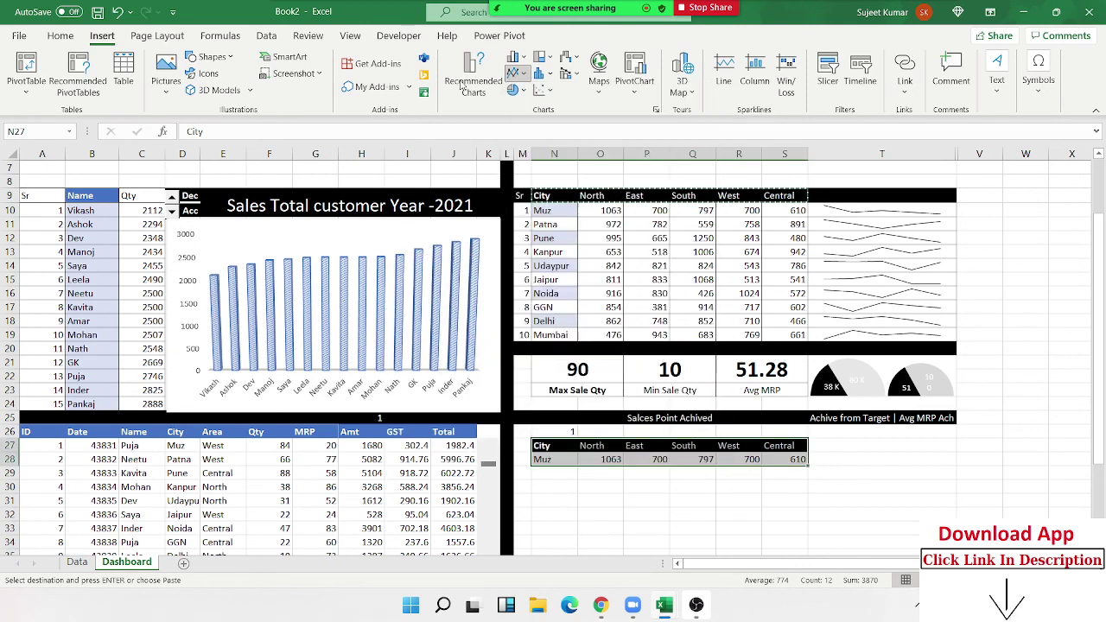
pyautogui.click(513, 58)
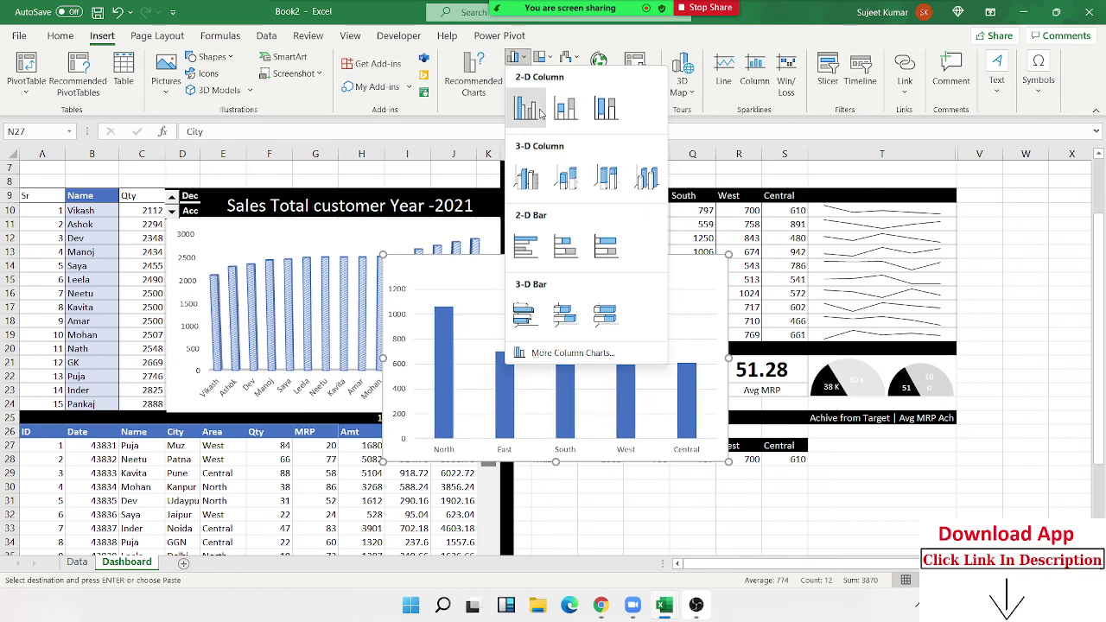
pyautogui.click(526, 107)
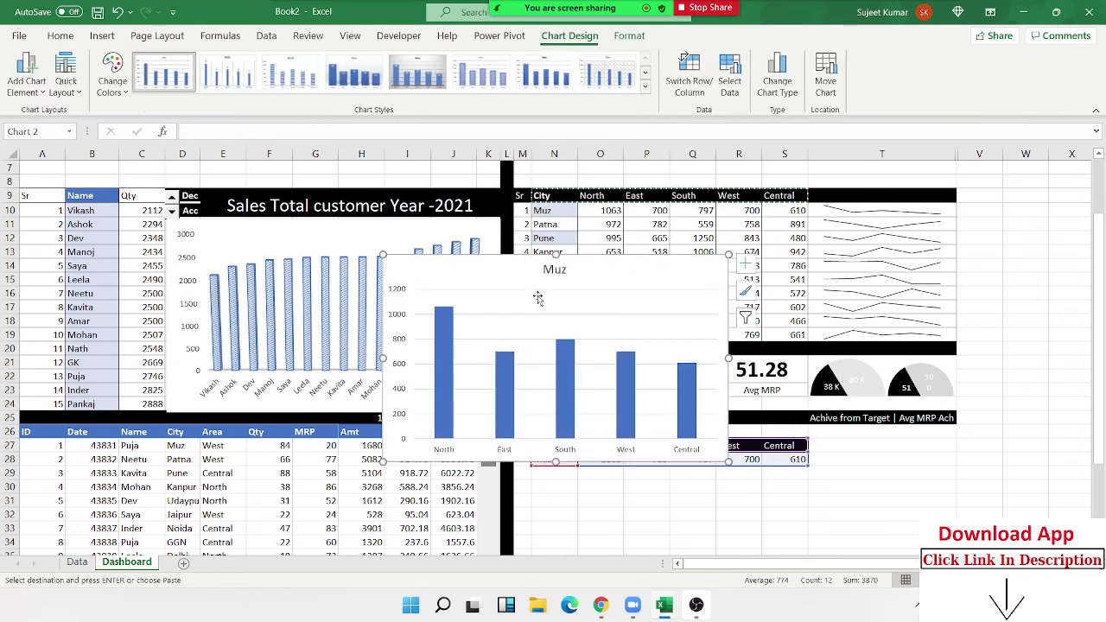
pyautogui.scroll(-2, 515, 237)
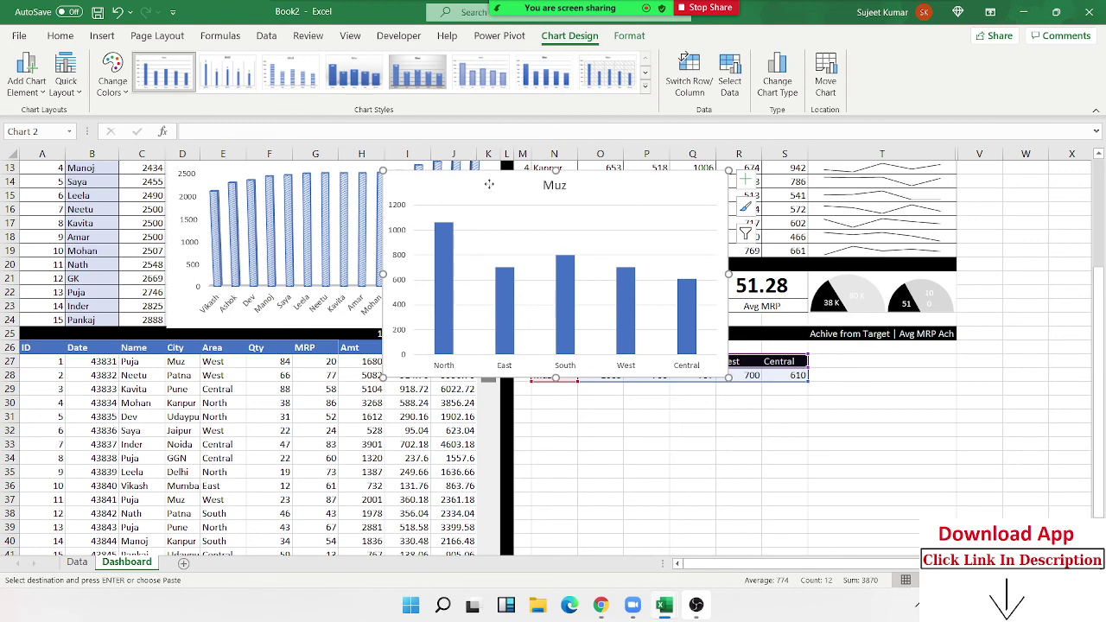
pyautogui.moveTo(489, 183)
pyautogui.mouseDown()
pyautogui.moveTo(640, 404)
pyautogui.moveTo(631, 397)
pyautogui.mouseUp()
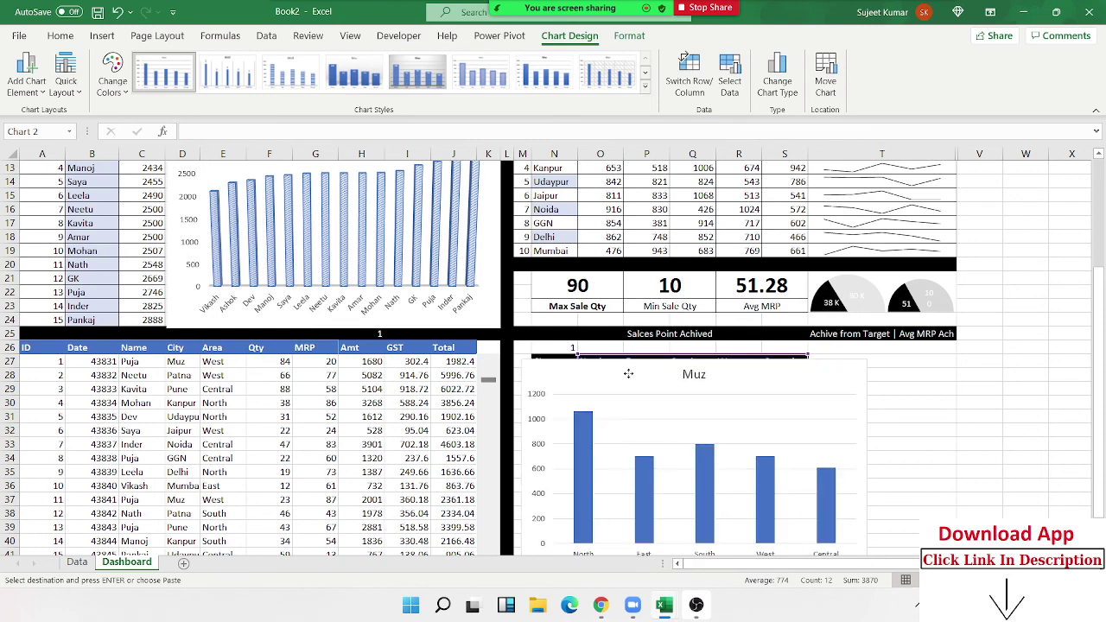
pyautogui.scroll(1, 812, 449)
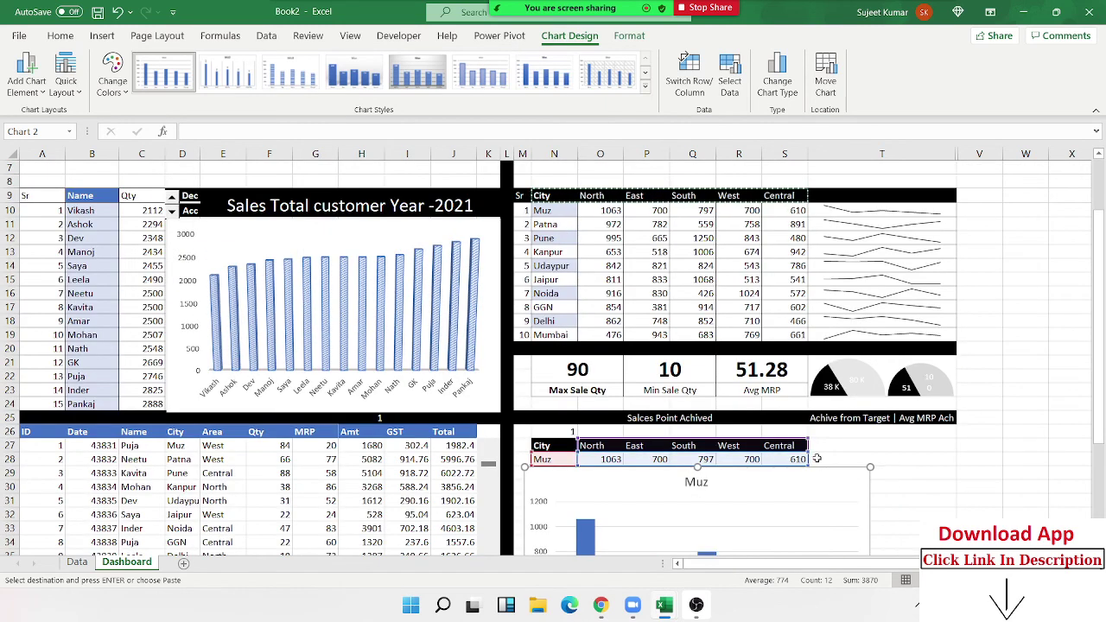
pyautogui.scroll(-2, 813, 450)
pyautogui.moveTo(803, 350); pyautogui.dragTo(803, 326)
# Step: Draw a drop-down form control from the Developer tab over cells V29:W30
pyautogui.click(994, 374)
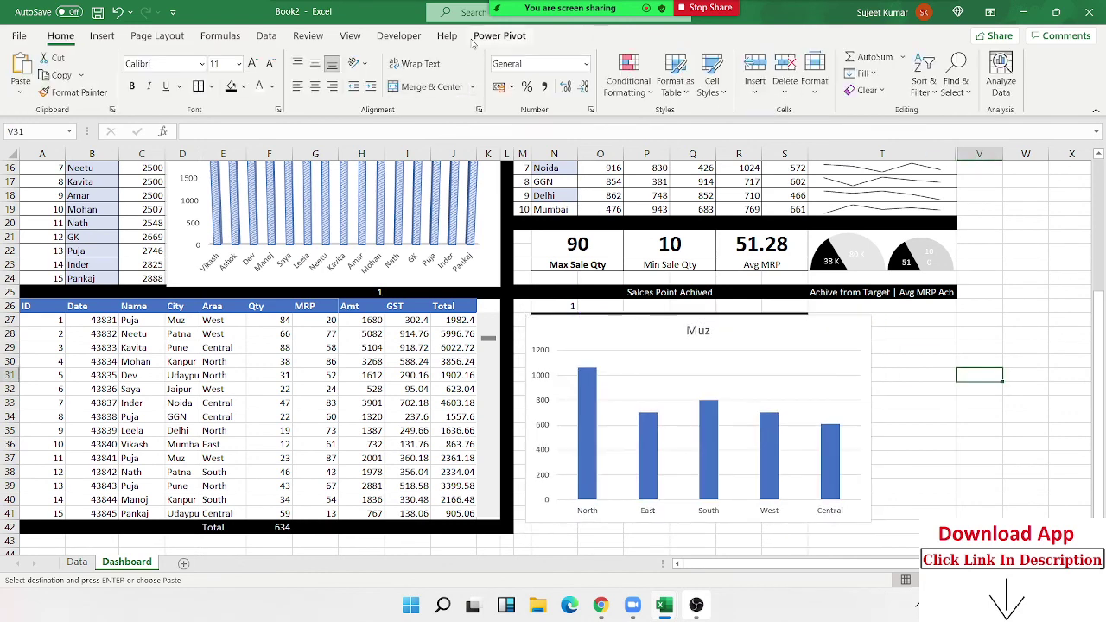
pyautogui.click(415, 39)
pyautogui.click(317, 86)
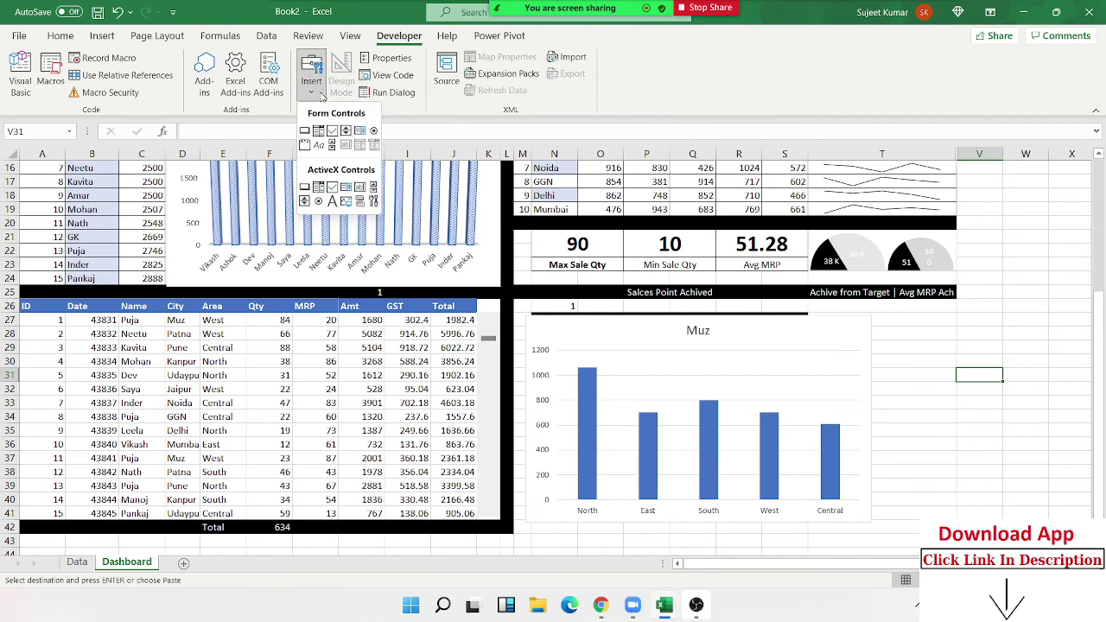
pyautogui.click(318, 131)
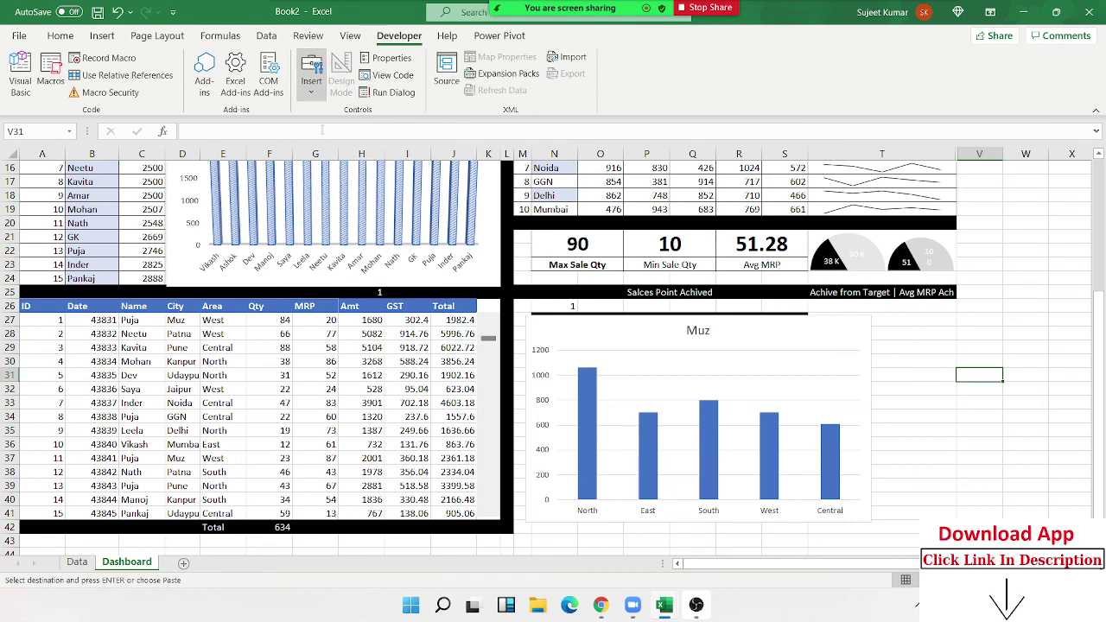
pyautogui.moveTo(925, 327); pyautogui.dragTo(1033, 355)
# Step: Set the drop-down's input range to the city names in N10:N19
pyautogui.rightClick(999, 349)
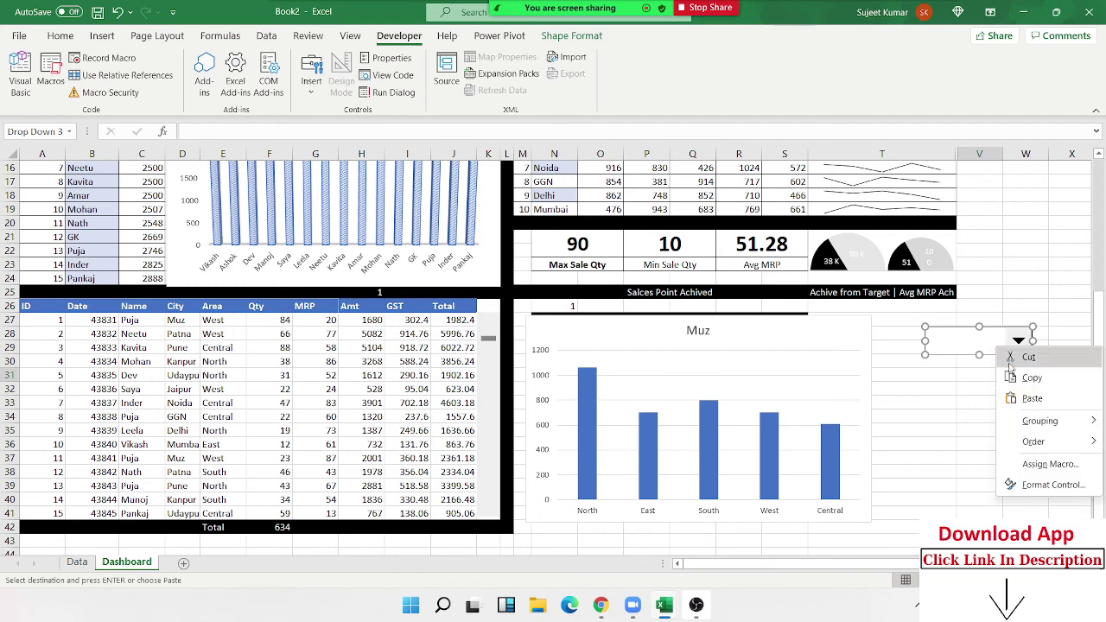
pyautogui.click(1030, 485)
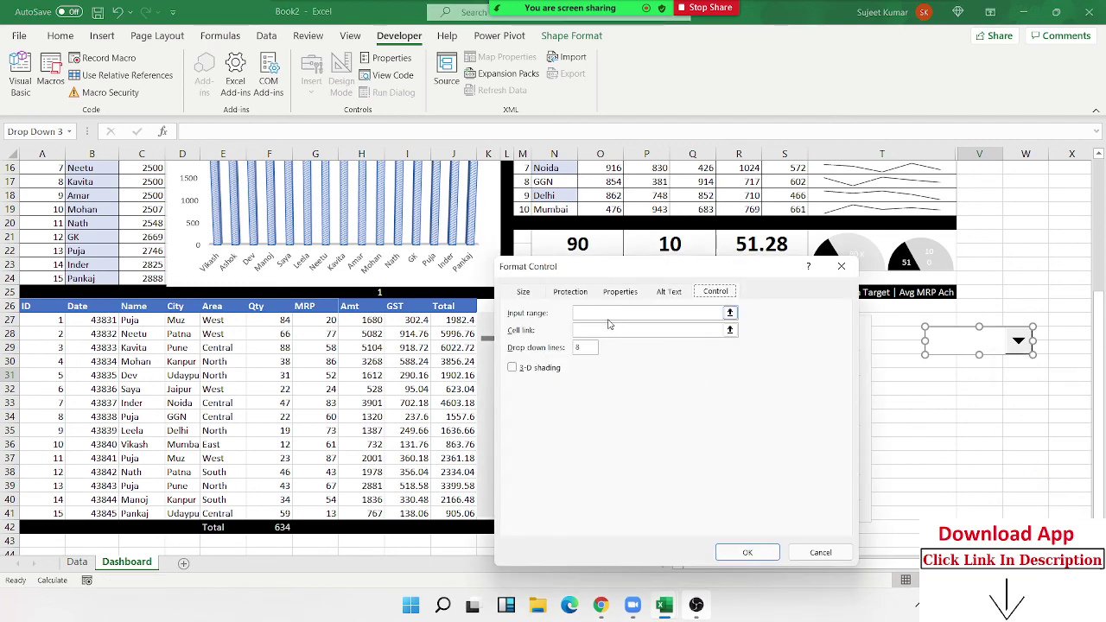
pyautogui.click(615, 313)
pyautogui.scroll(1, 739, 331)
pyautogui.click(729, 329)
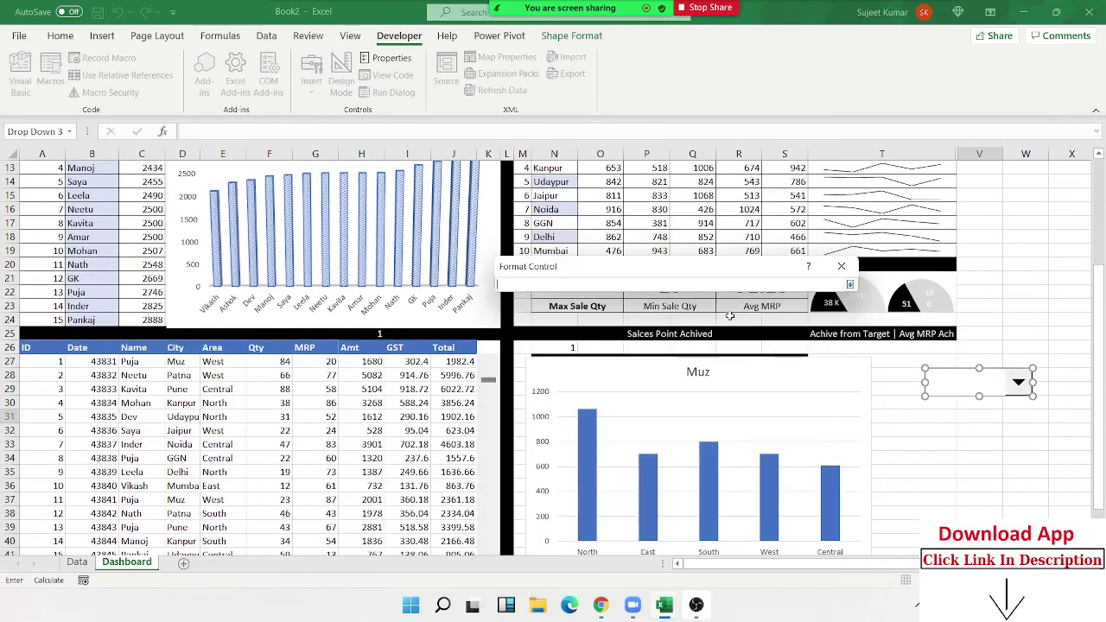
pyautogui.scroll(4, 563, 298)
pyautogui.click(557, 310)
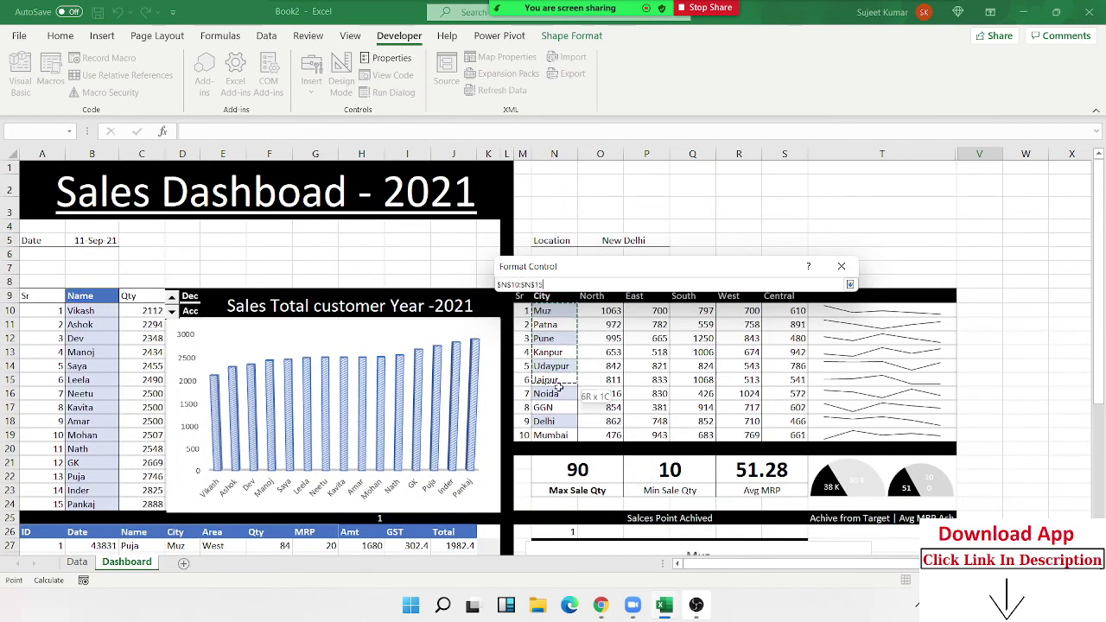
pyautogui.moveTo(557, 309); pyautogui.dragTo(545, 434)
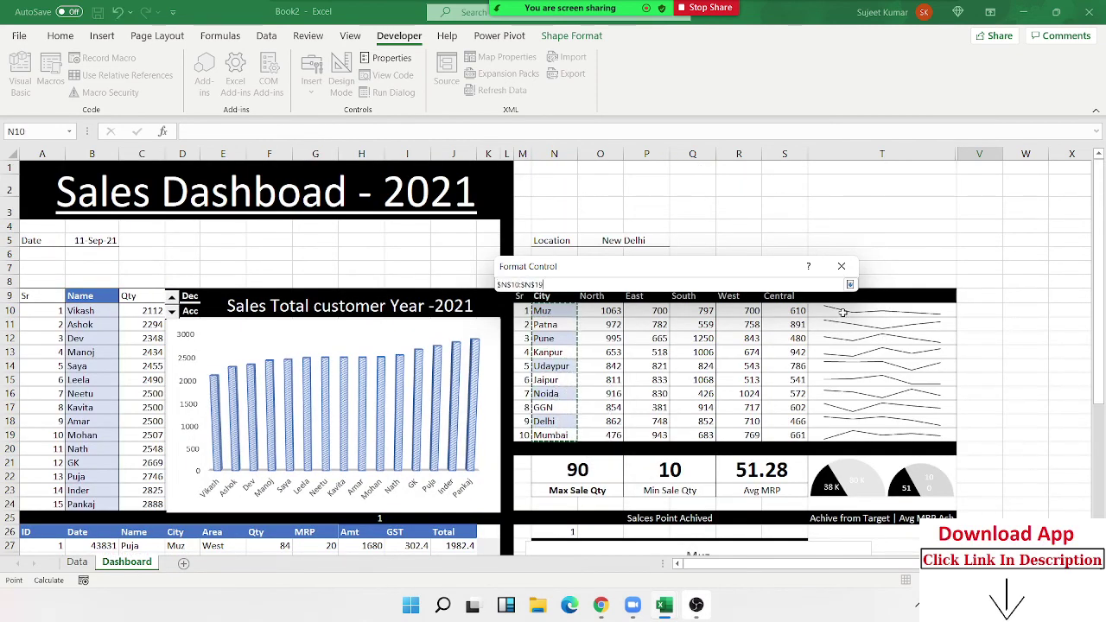
pyautogui.click(850, 284)
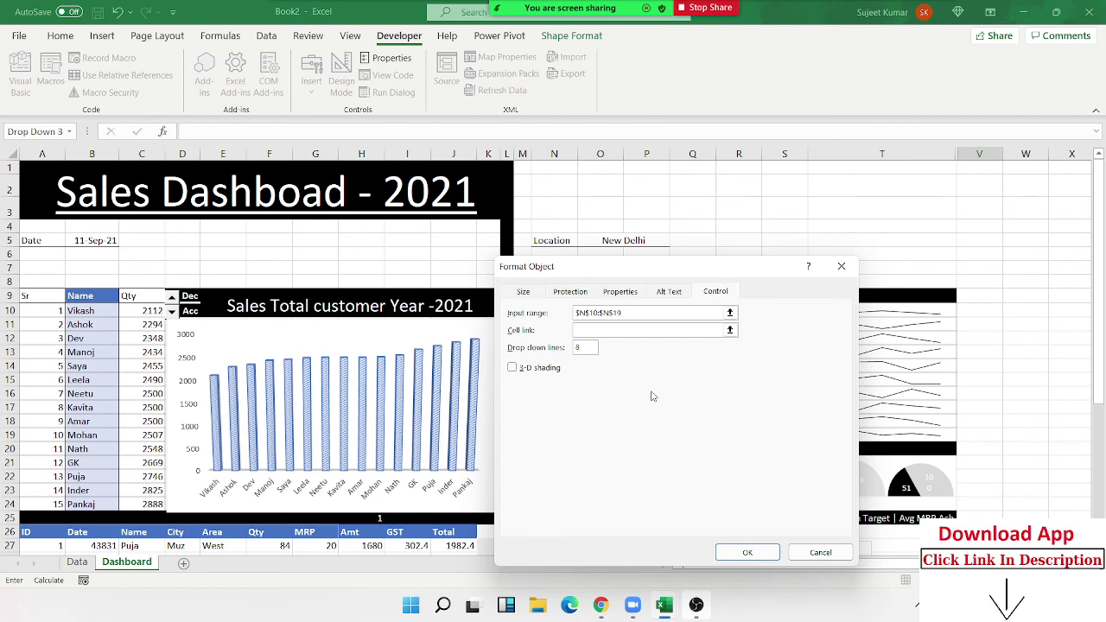
# Step: Link the drop-down to cell N26, turn on 3-D shading, and confirm
pyautogui.click(713, 329)
pyautogui.moveTo(653, 274); pyautogui.dragTo(381, 89)
pyautogui.click(553, 532)
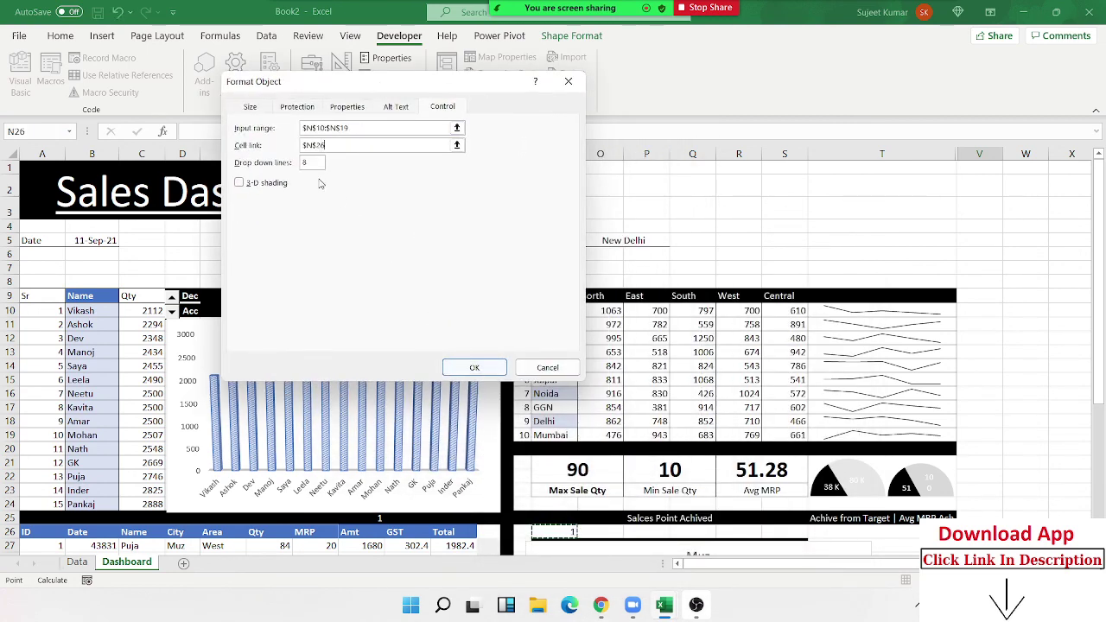
pyautogui.click(275, 183)
pyautogui.click(475, 367)
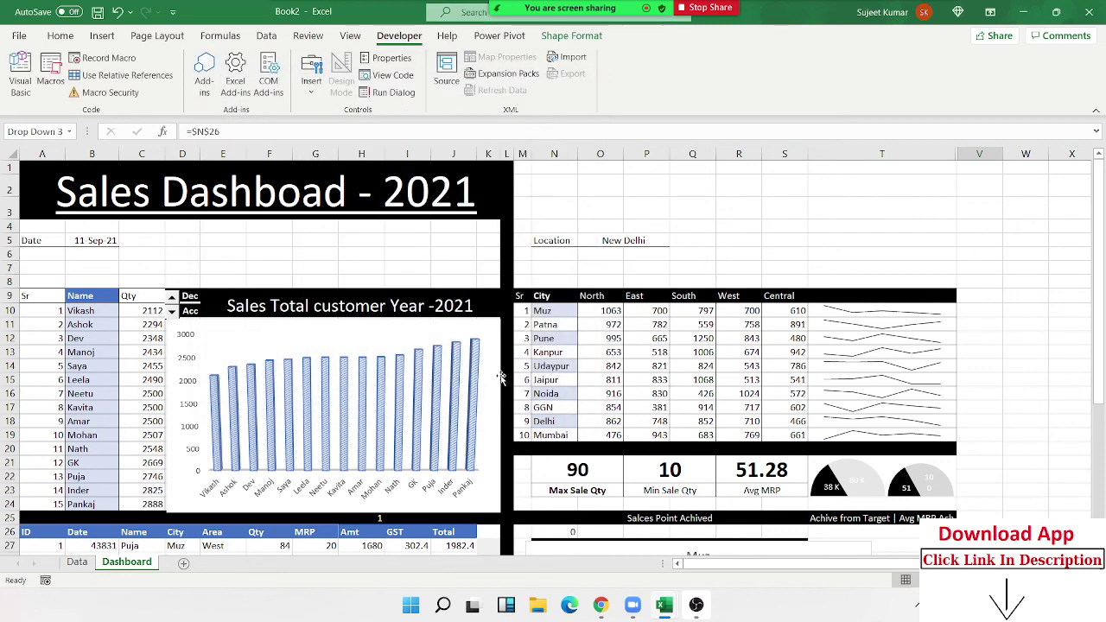
# Step: Test the drop-down by picking Patna, then switch back to Muz
pyautogui.scroll(-1, 553, 389)
pyautogui.scroll(-3, 806, 419)
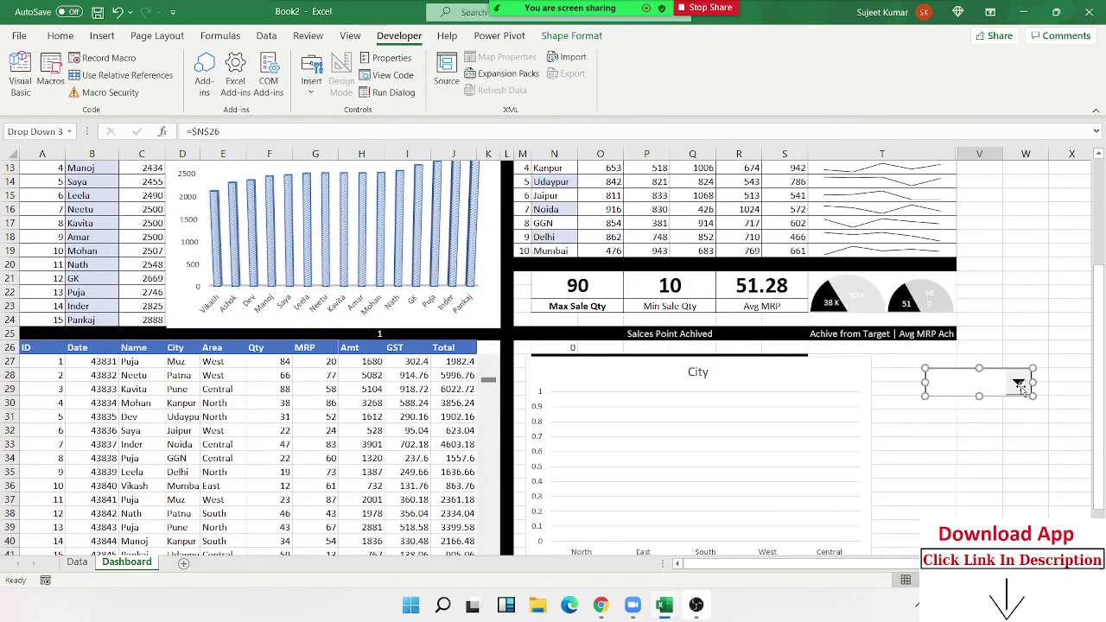
pyautogui.click(1021, 427)
pyautogui.click(1019, 382)
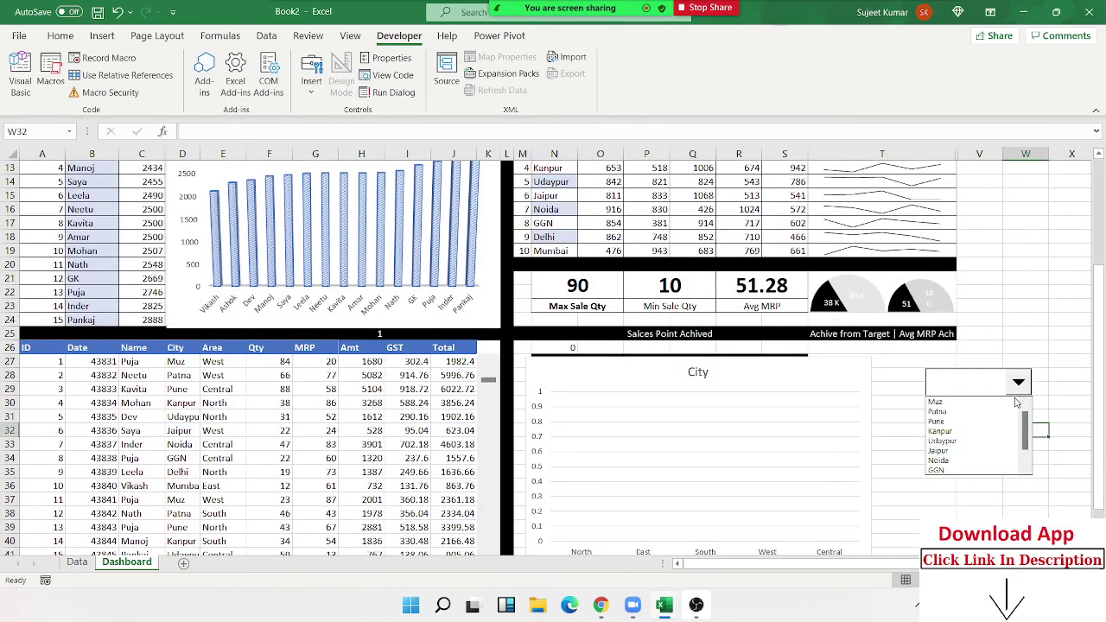
pyautogui.click(982, 409)
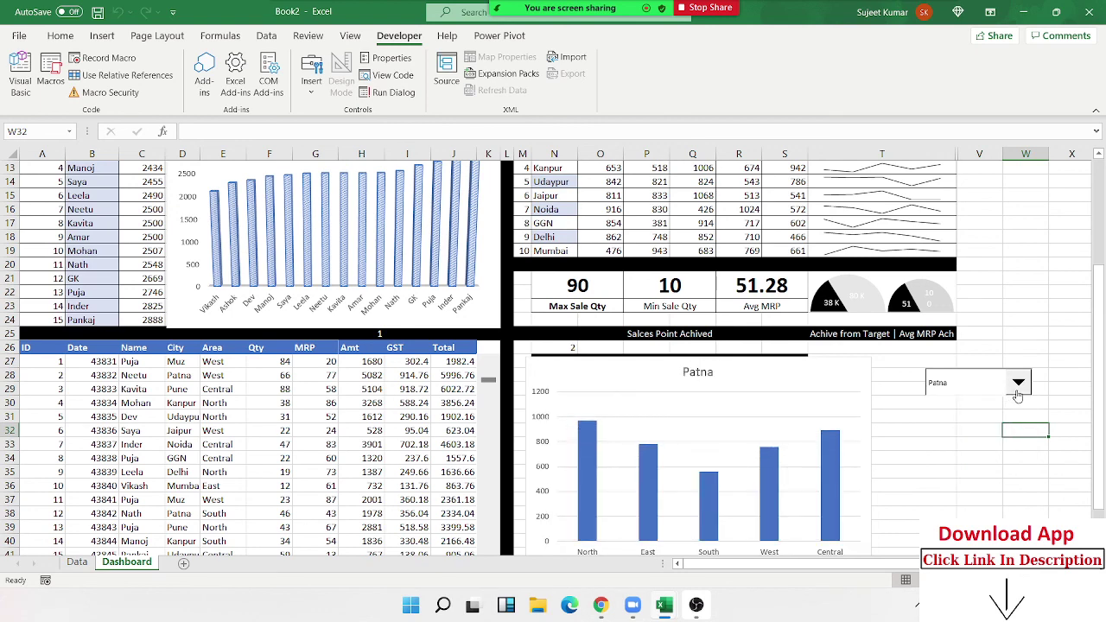
pyautogui.click(1019, 382)
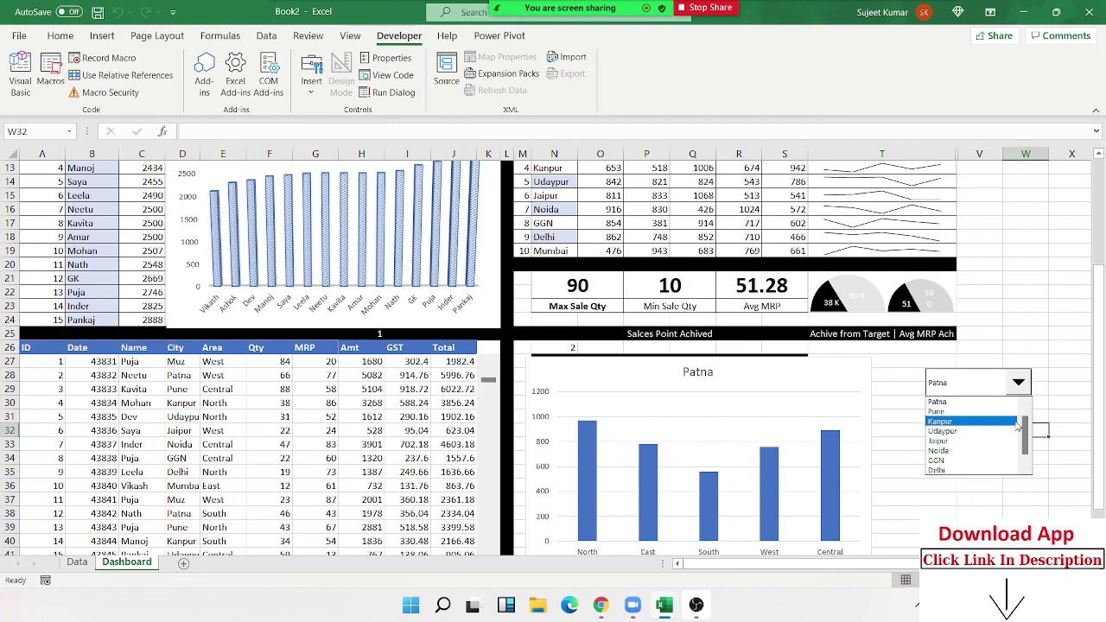
pyautogui.moveTo(1026, 430); pyautogui.dragTo(1026, 422)
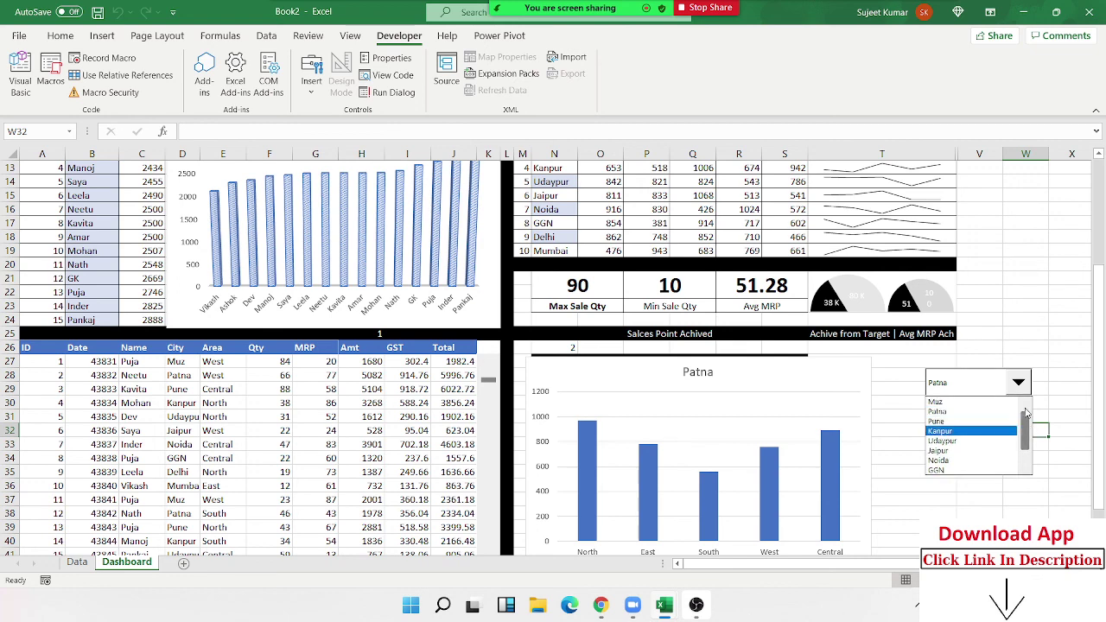
pyautogui.click(972, 401)
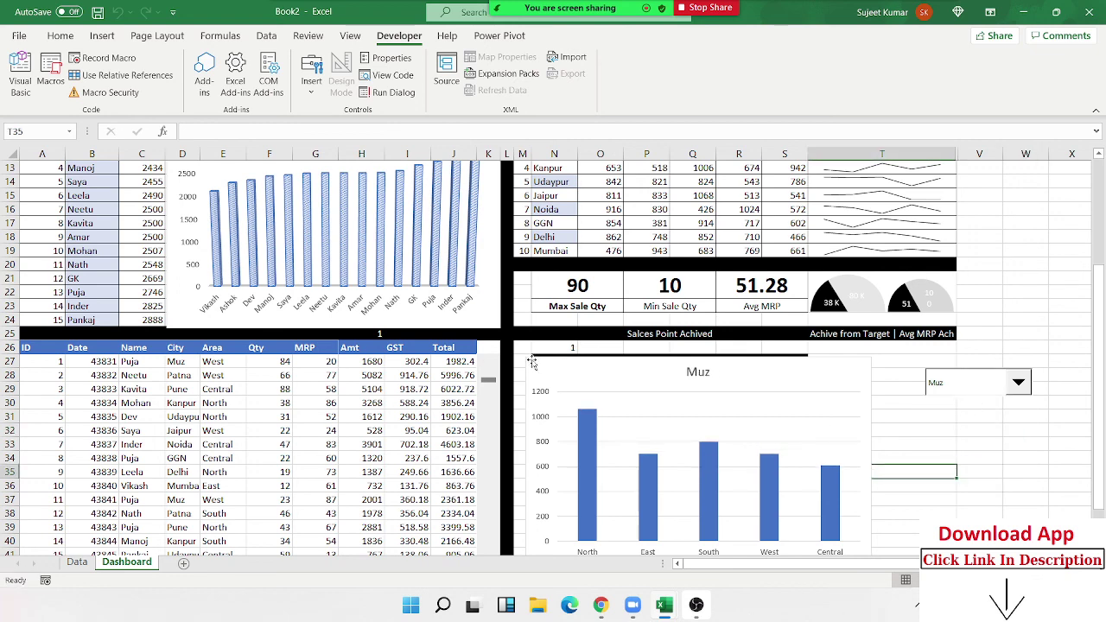
# Step: Nudge the chart up and place the city drop-down on the chart's top-left corner
pyautogui.moveTo(566, 377); pyautogui.dragTo(567, 354)
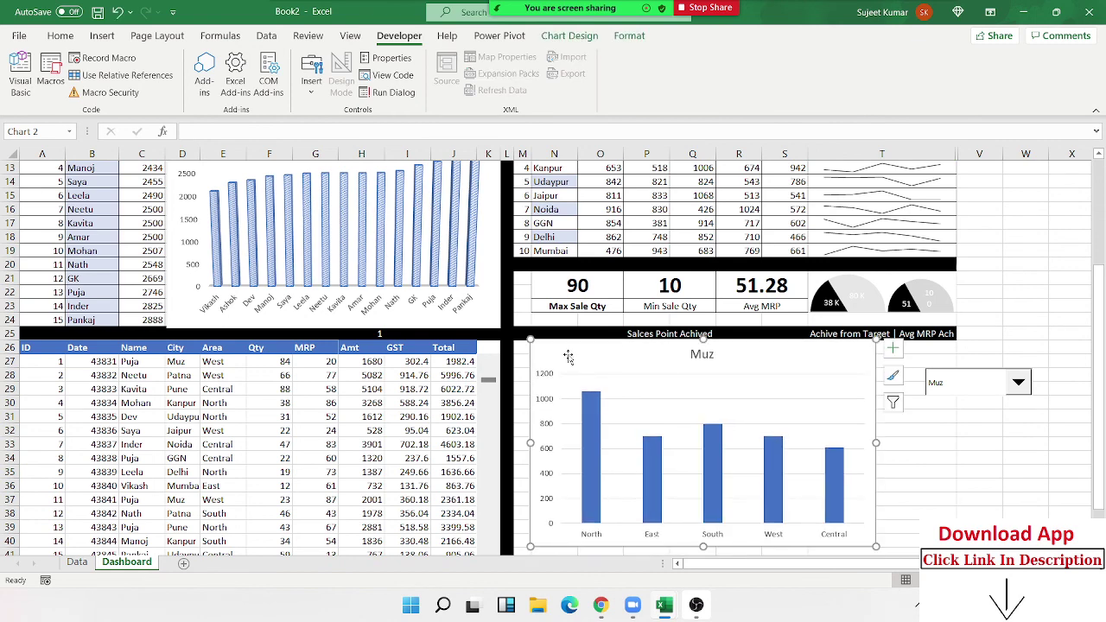
pyautogui.scroll(-2, 1007, 316)
pyautogui.scroll(-1, 1008, 316)
pyautogui.rightClick(998, 268)
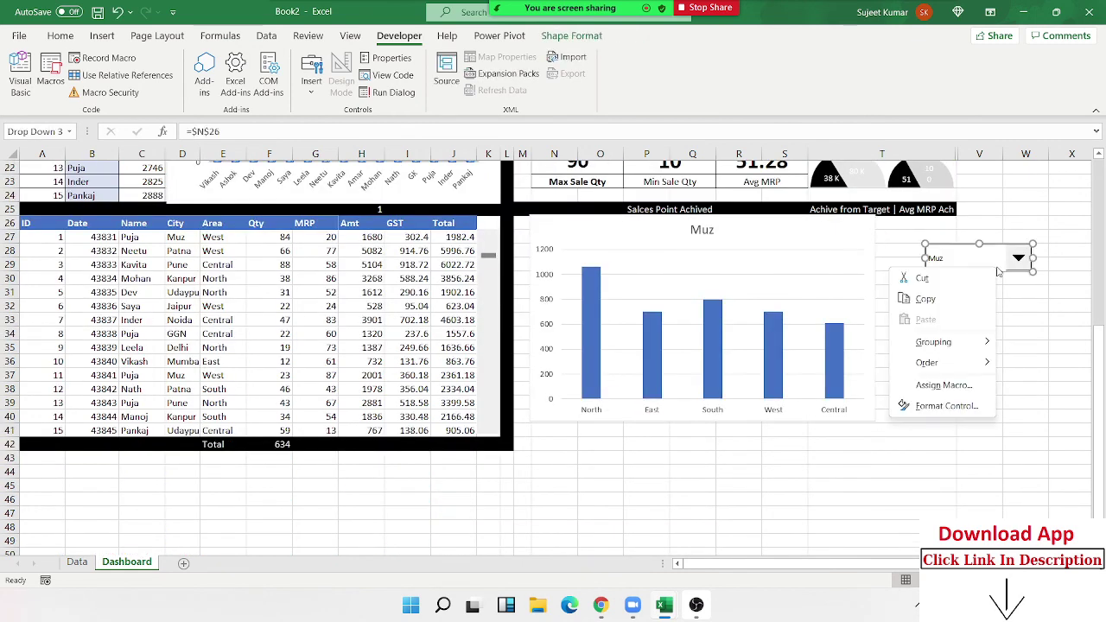
pyautogui.press('Escape')
pyautogui.moveTo(998, 266); pyautogui.dragTo(612, 241)
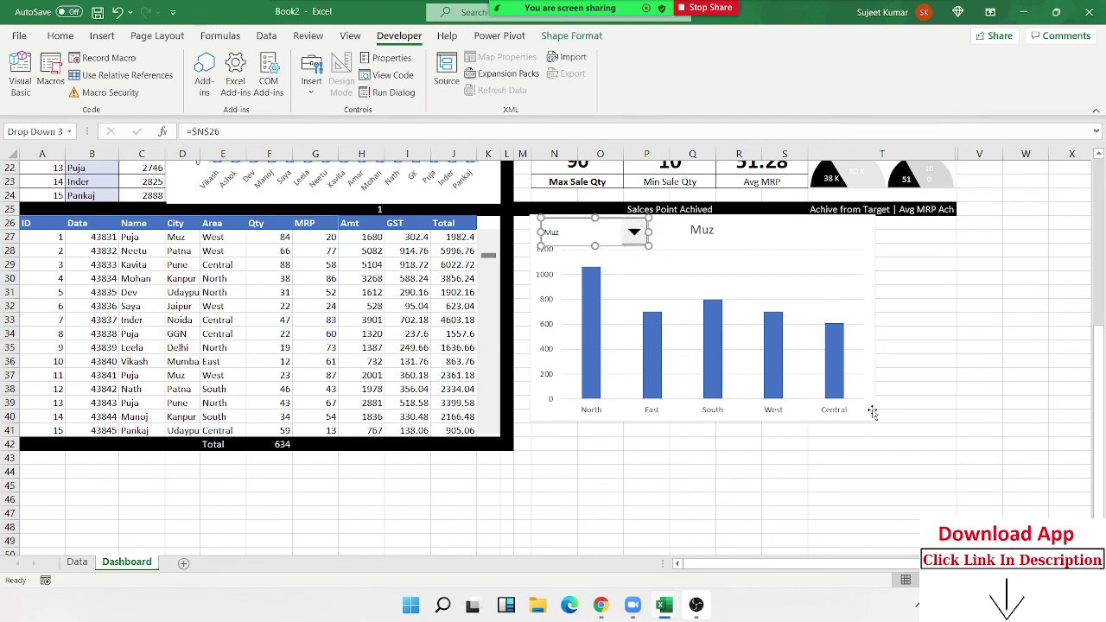
# Step: Widen the chart to the left and enlarge it toward the lower right
pyautogui.moveTo(873, 420); pyautogui.dragTo(948, 447)
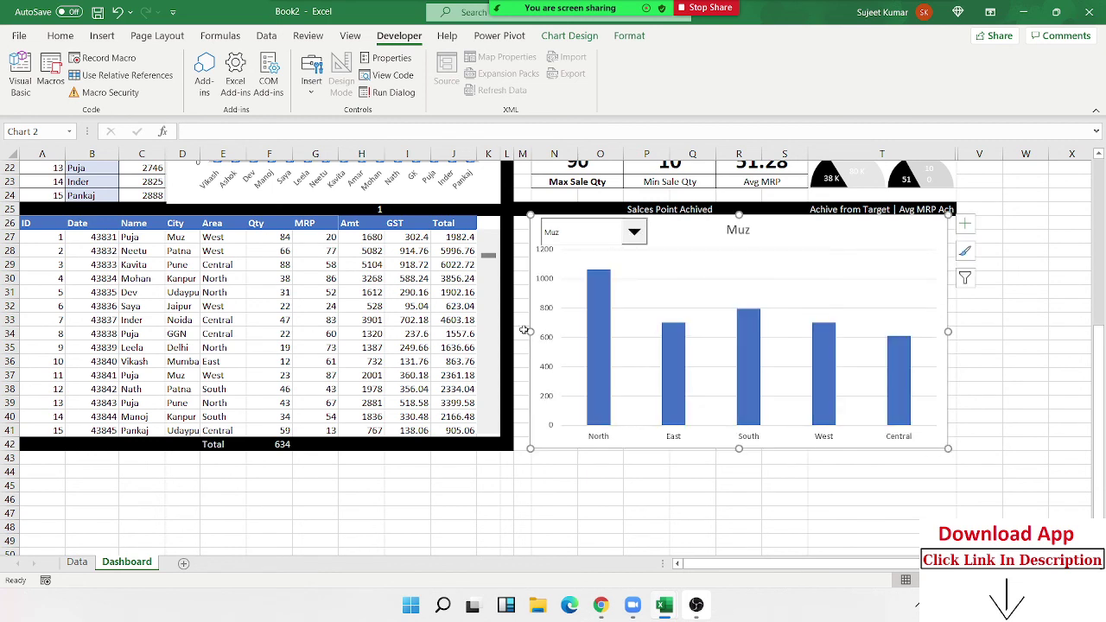
pyautogui.moveTo(530, 331); pyautogui.dragTo(517, 331)
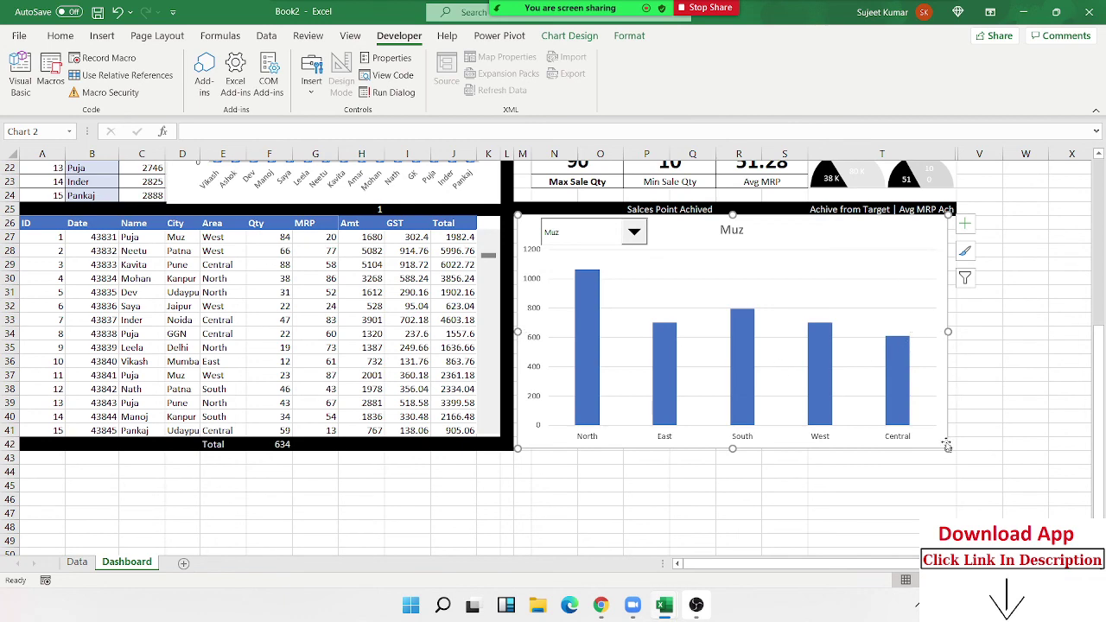
pyautogui.moveTo(948, 448); pyautogui.dragTo(957, 450)
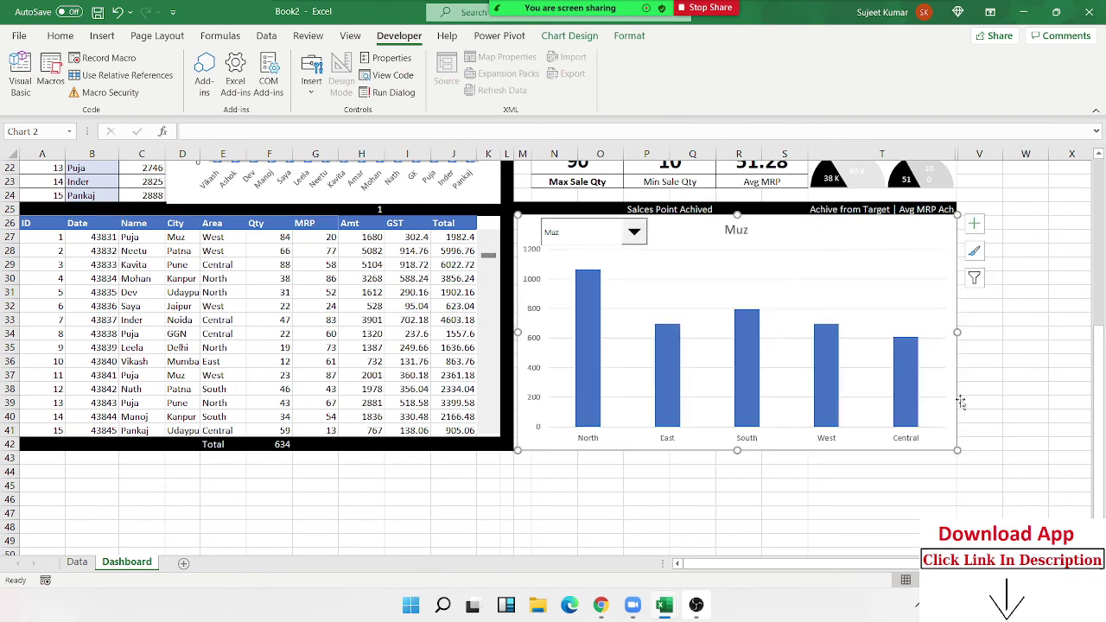
pyautogui.click(1033, 318)
# Step: Choose Patna in the chart's drop-down to show its regional sales
pyautogui.scroll(2, 816, 415)
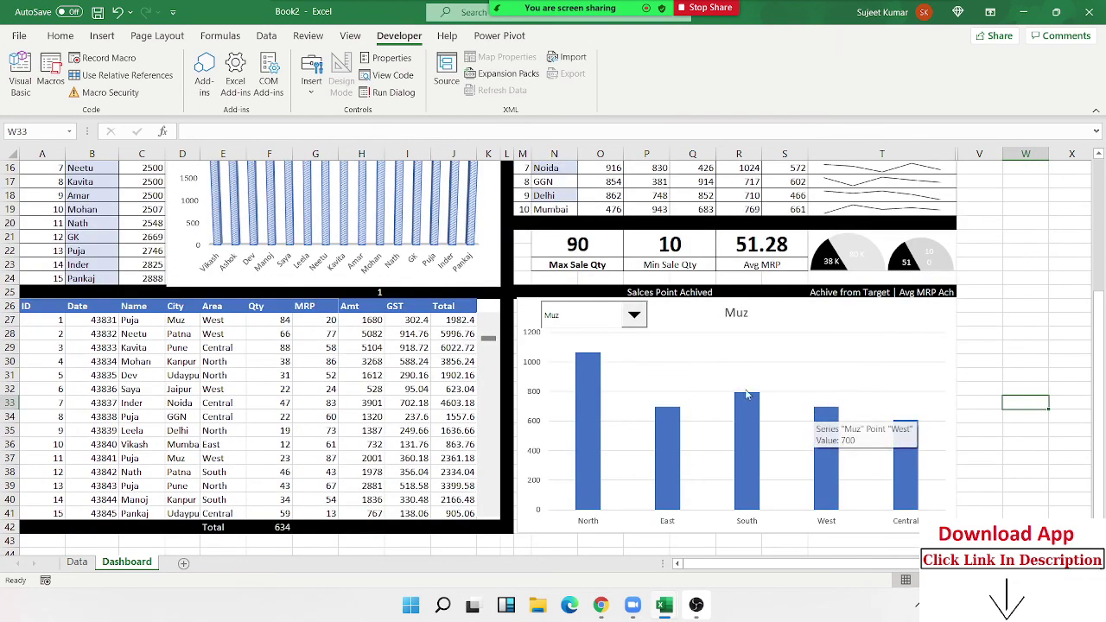
pyautogui.click(634, 315)
pyautogui.click(592, 344)
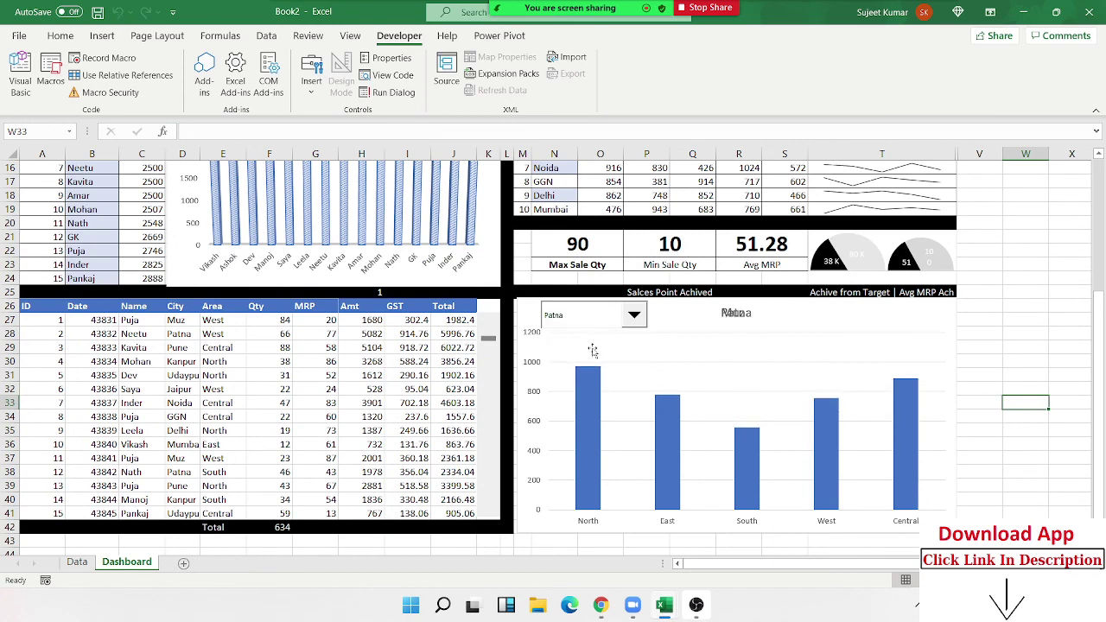
pyautogui.scroll(4, 539, 259)
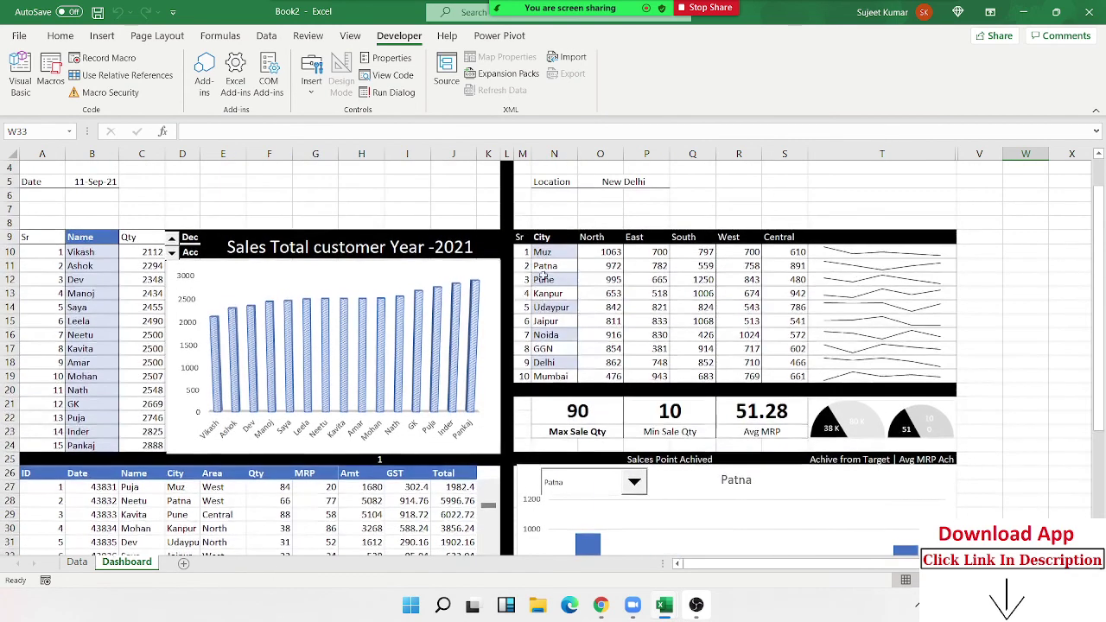
pyautogui.click(548, 266)
pyautogui.click(77, 562)
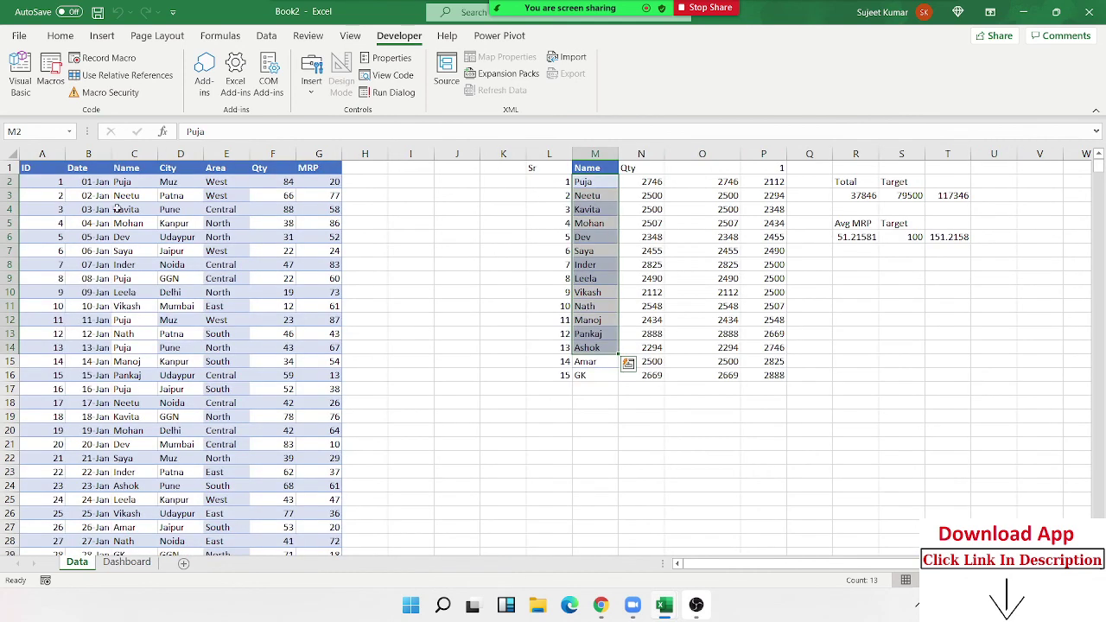
pyautogui.click(127, 561)
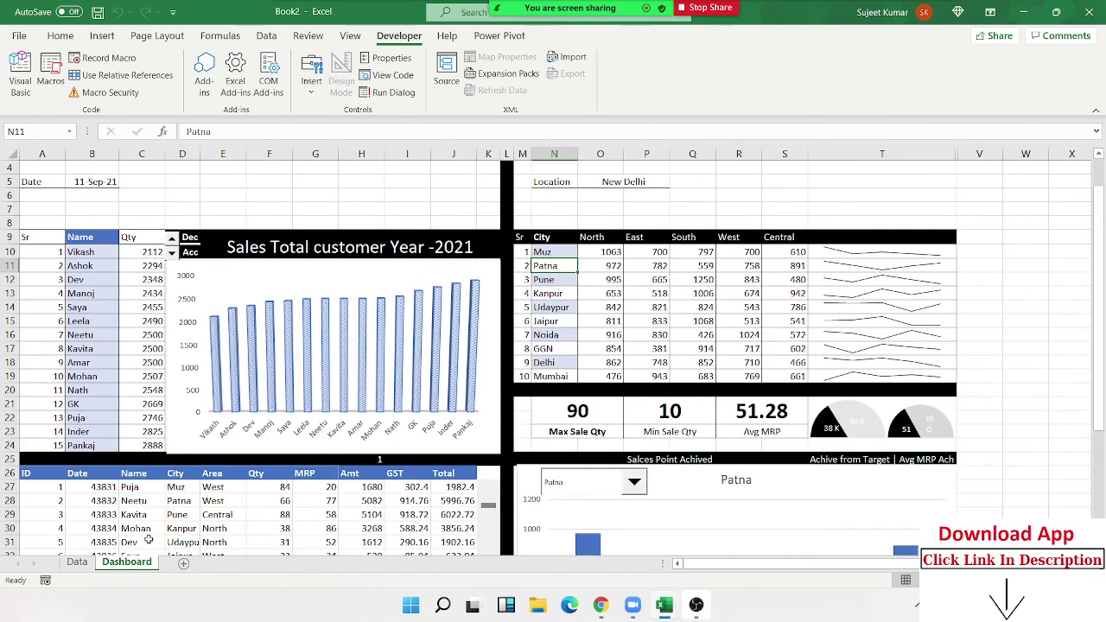
pyautogui.click(1080, 401)
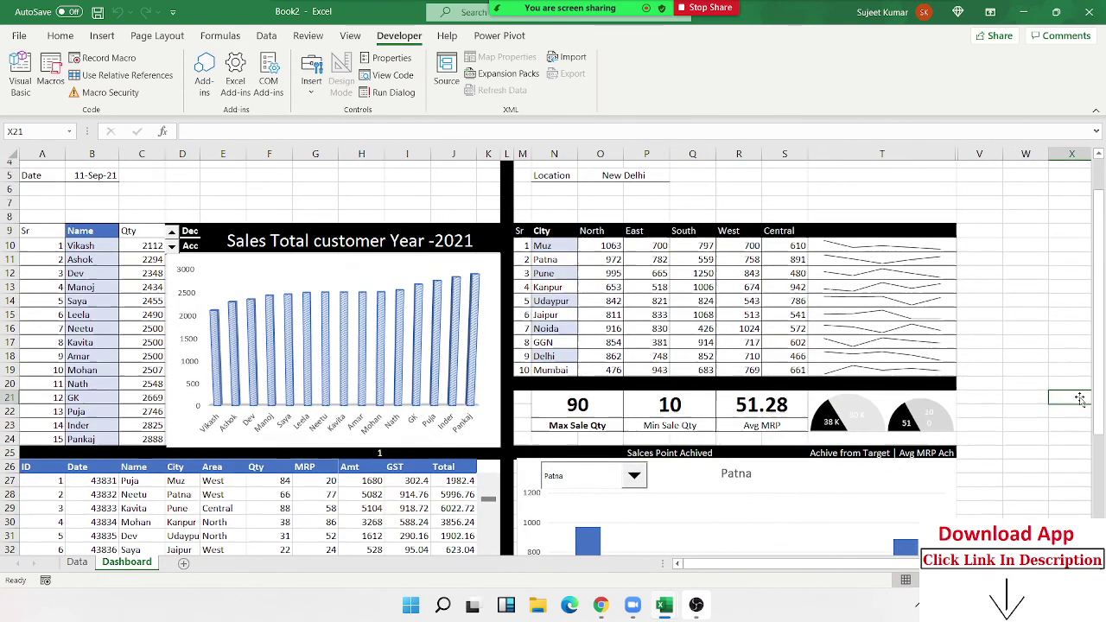
pyautogui.scroll(-4, 1079, 396)
pyautogui.scroll(5, 1079, 397)
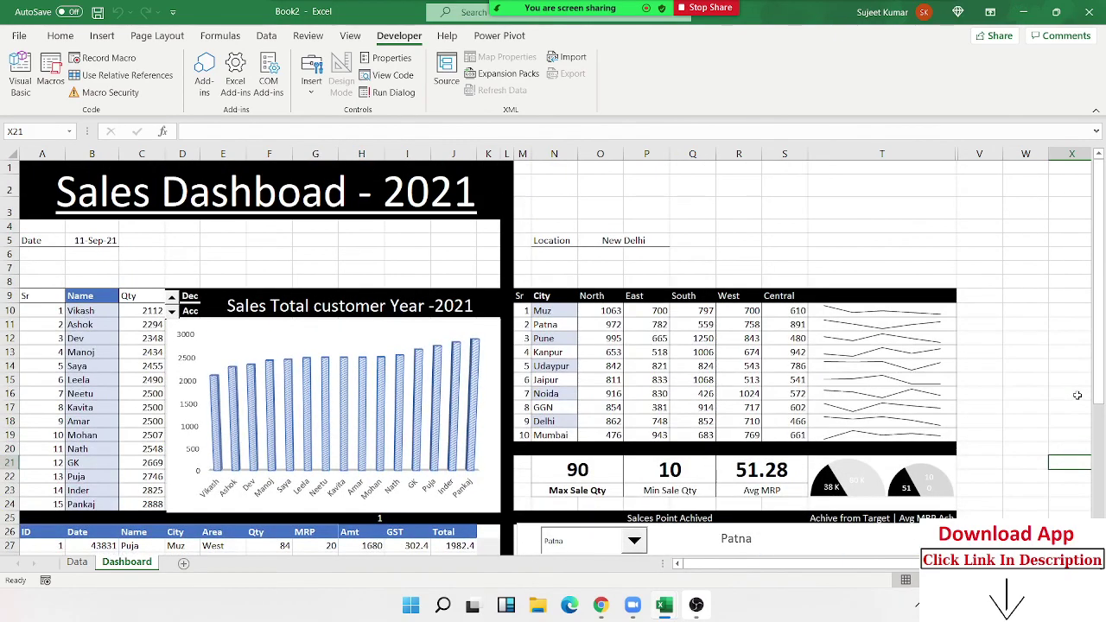
pyautogui.scroll(-6, 1078, 394)
pyautogui.scroll(-2, 1077, 395)
pyautogui.scroll(2, 1077, 396)
pyautogui.scroll(3, 1078, 397)
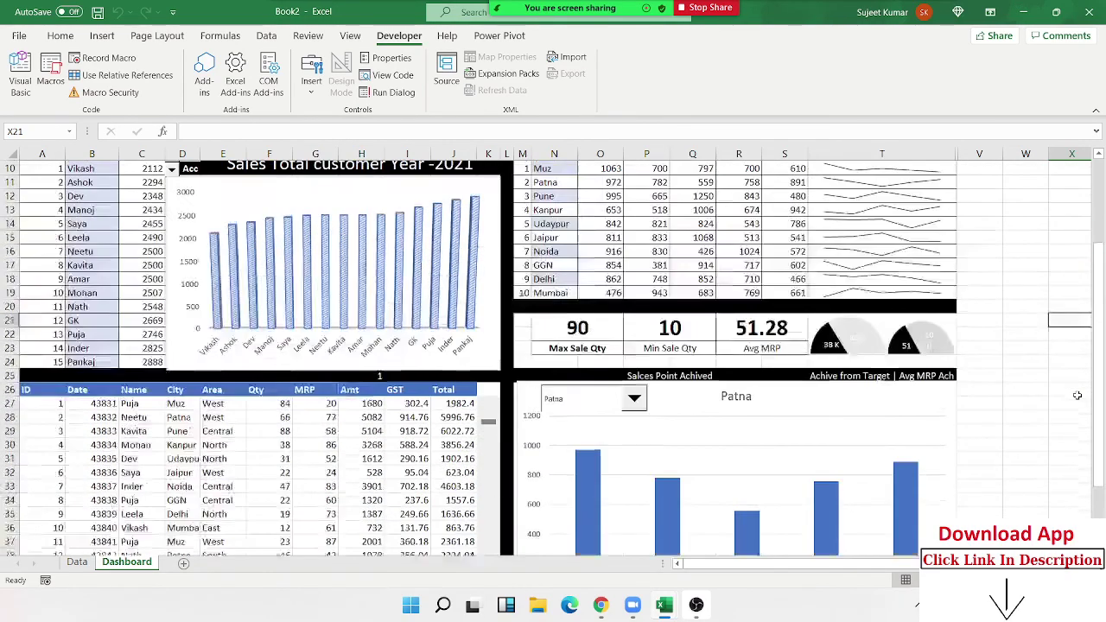
pyautogui.scroll(4, 1078, 397)
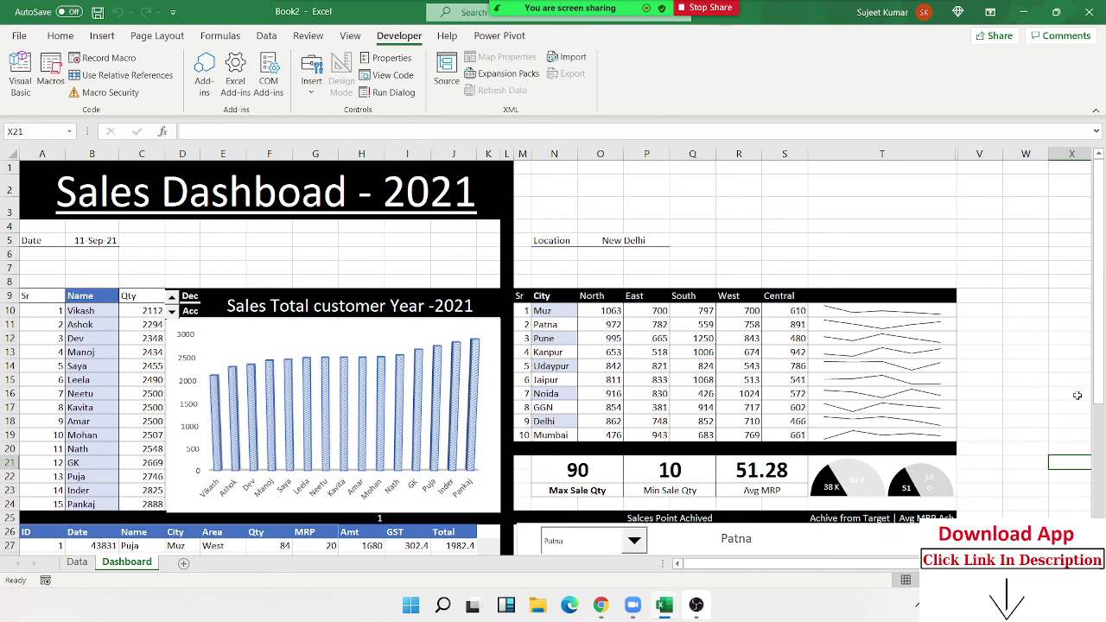
# Step: Save the workbook with Ctrl+S as 'Dashboard - 4', choosing Downloads as the location
pyautogui.hotkey('ctrl', 's')
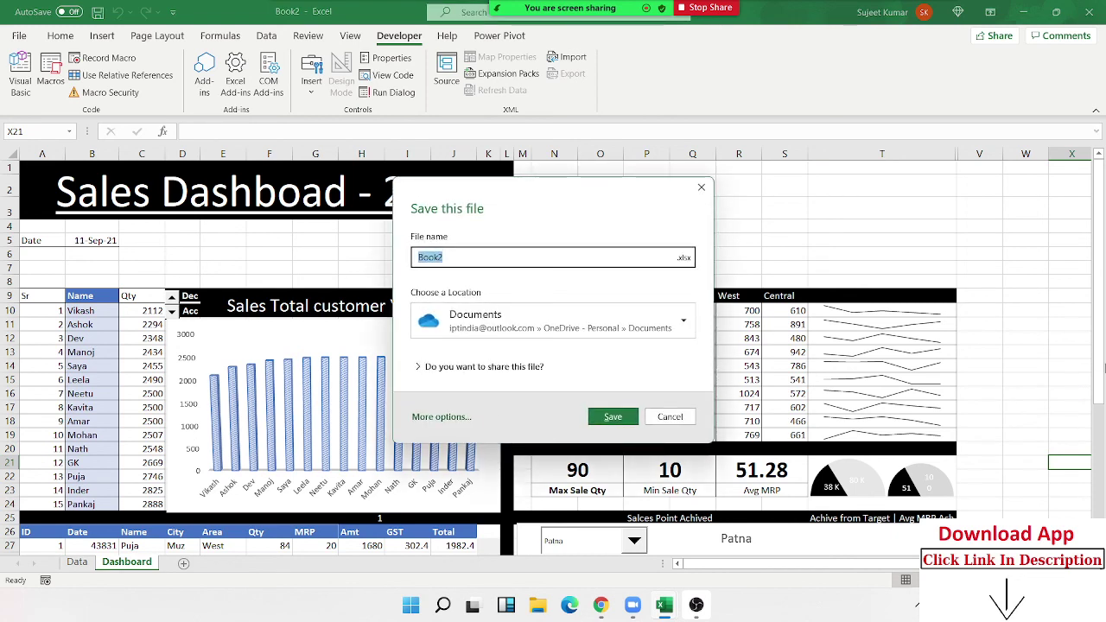
pyautogui.write('Dasg')
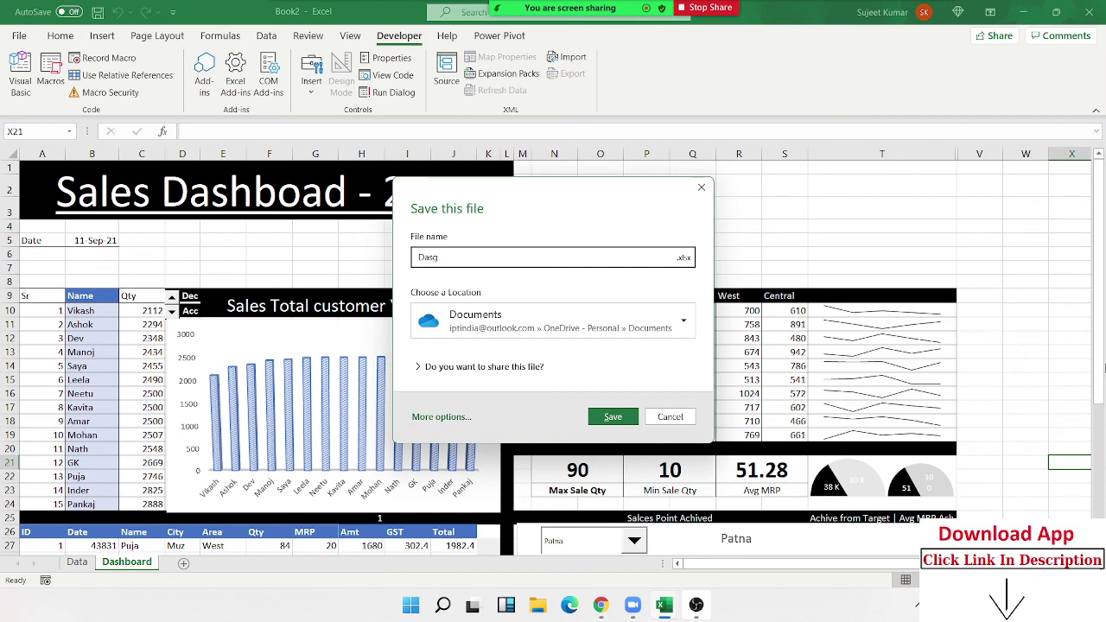
pyautogui.press('BackSpace')
pyautogui.write('hboard - 4')
pyautogui.click(518, 320)
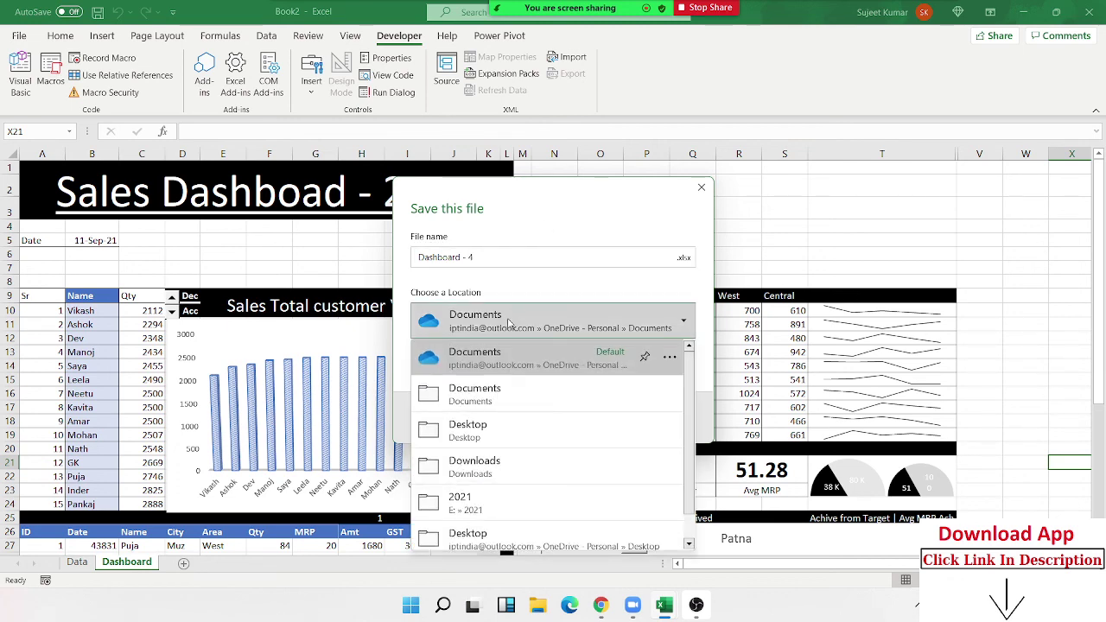
pyautogui.click(476, 466)
pyautogui.click(615, 418)
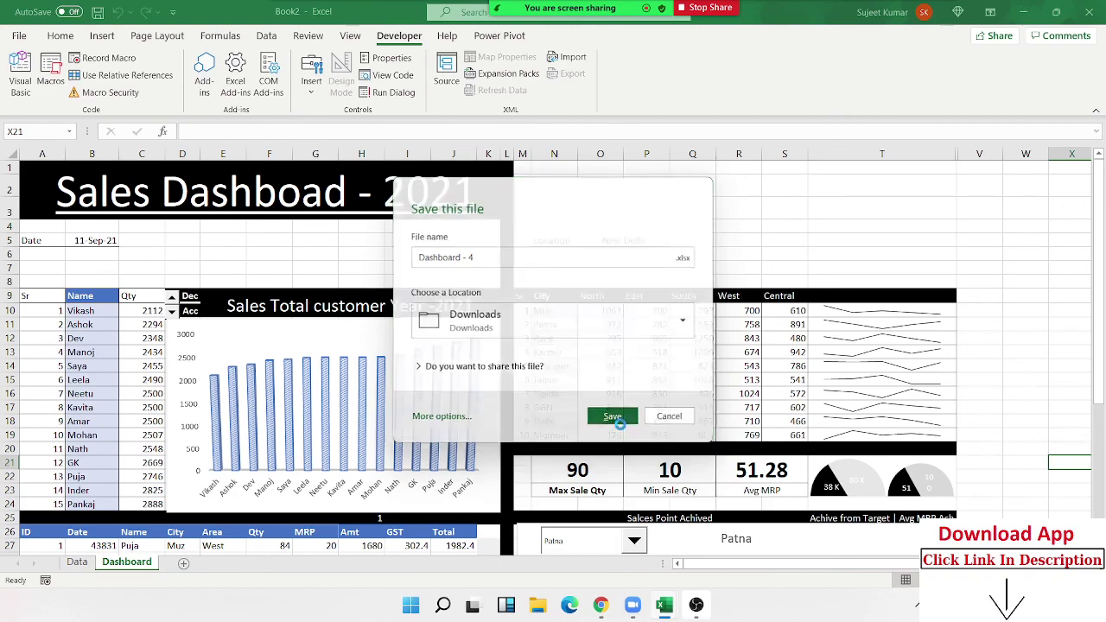